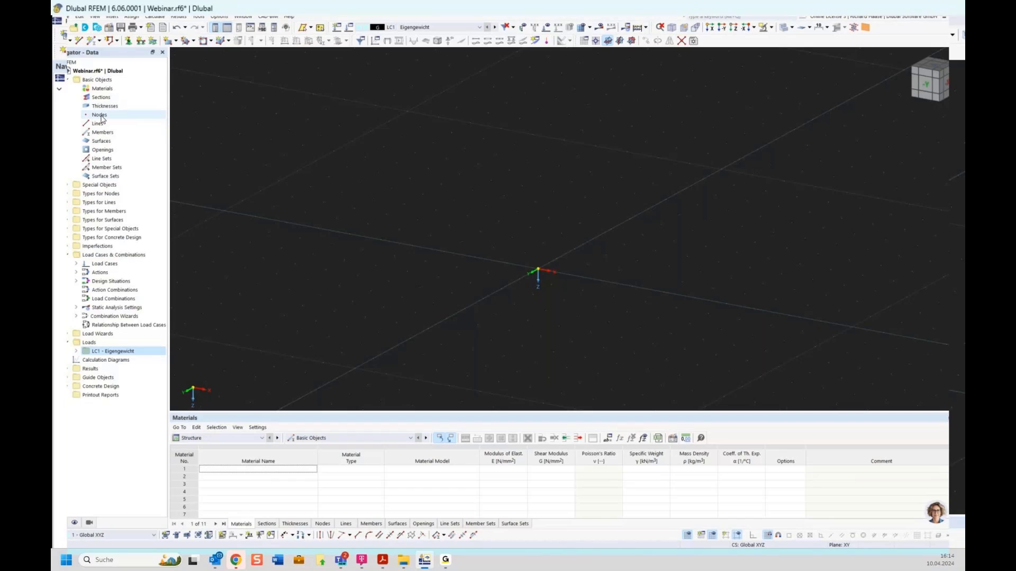
- View the settings for a new node and dismiss them without creating the node
key("alt+Tab")
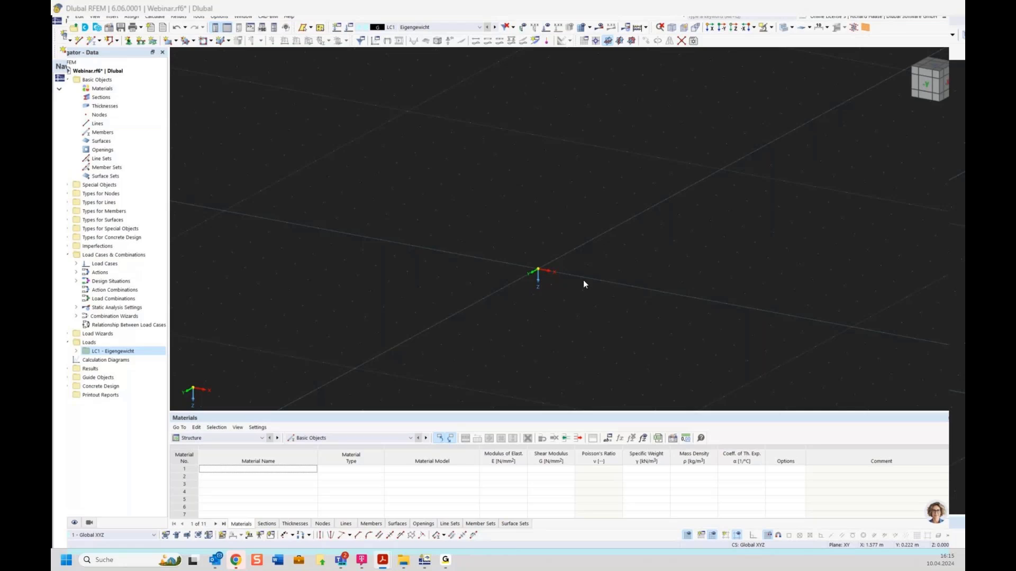
left_click(98, 116)
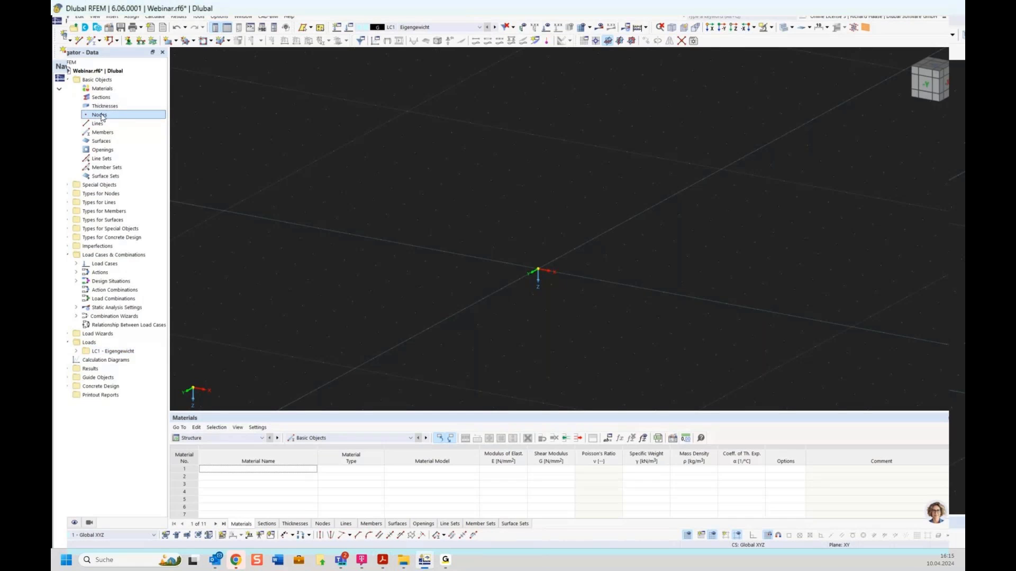
right_click(103, 118)
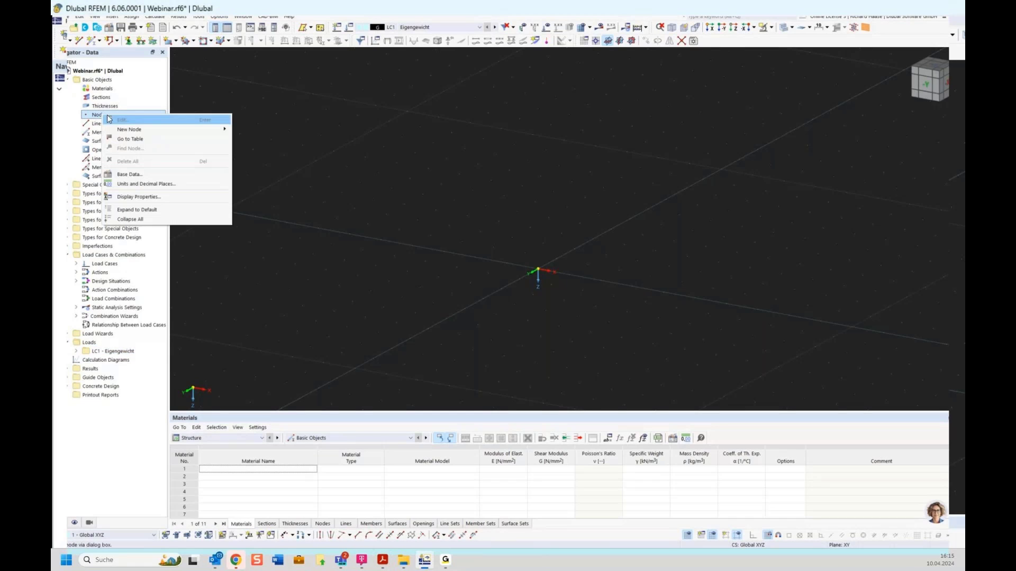
mouse_move(209, 129)
left_click(253, 130)
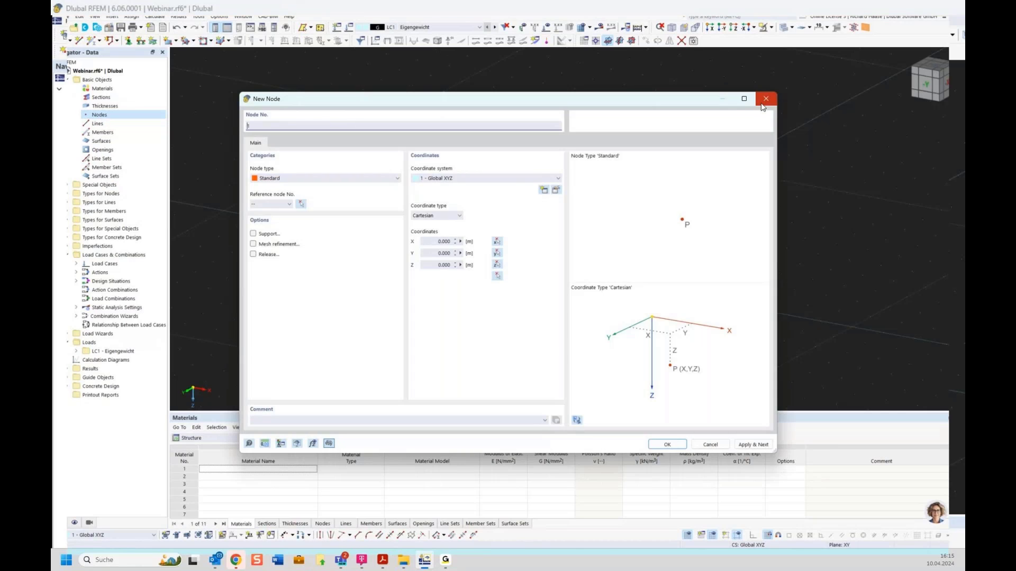
left_click(765, 101)
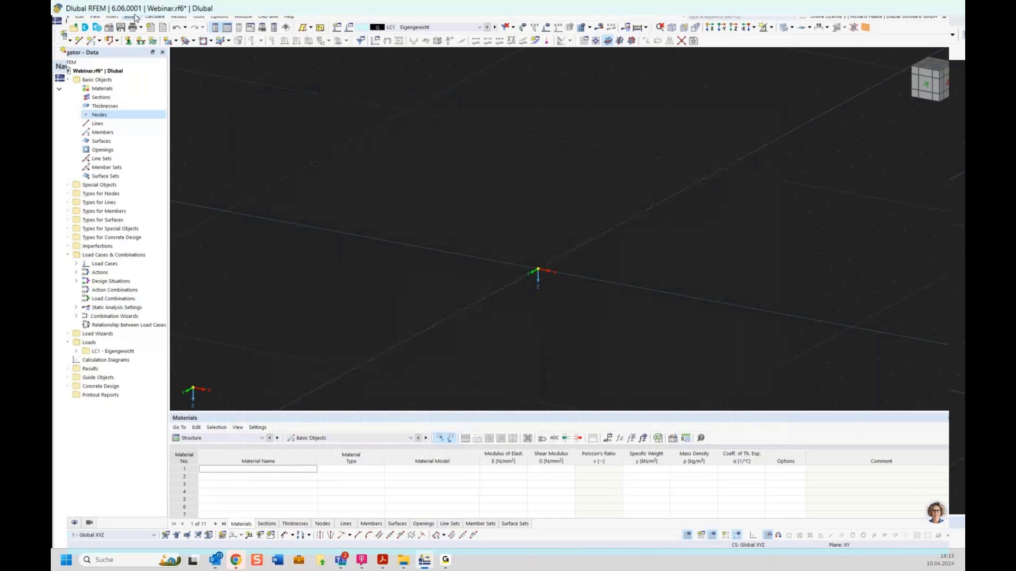
- Look up the insert options for nodes under the basic objects and show the Nodes table
left_click(130, 18)
left_click(121, 18)
mouse_move(119, 28)
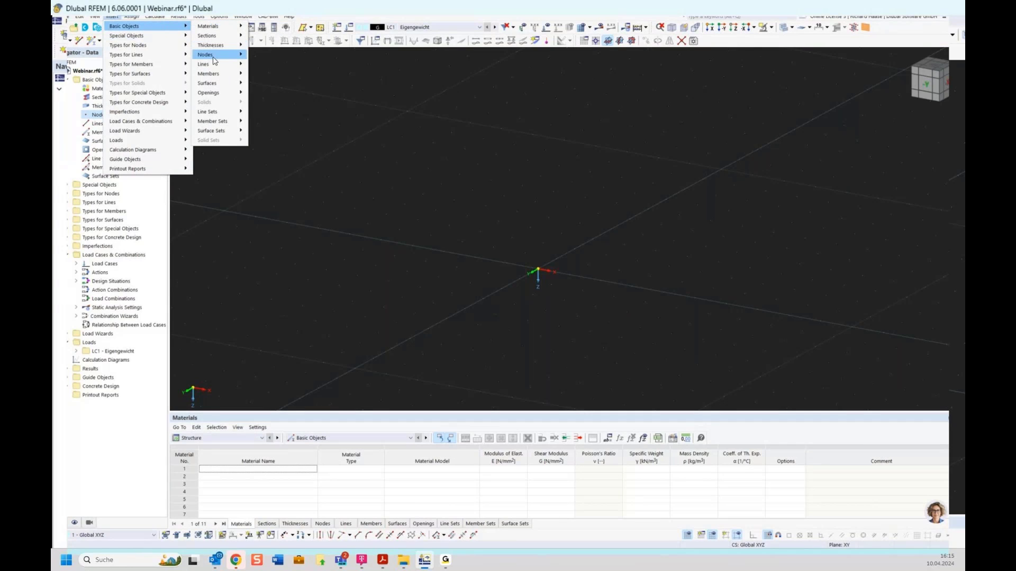
mouse_move(214, 57)
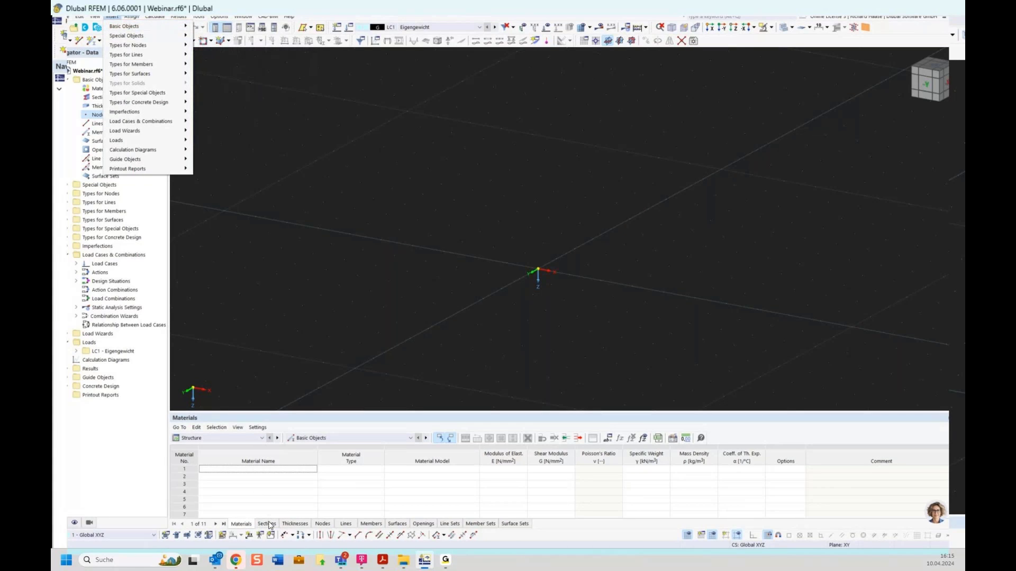
left_click(322, 523)
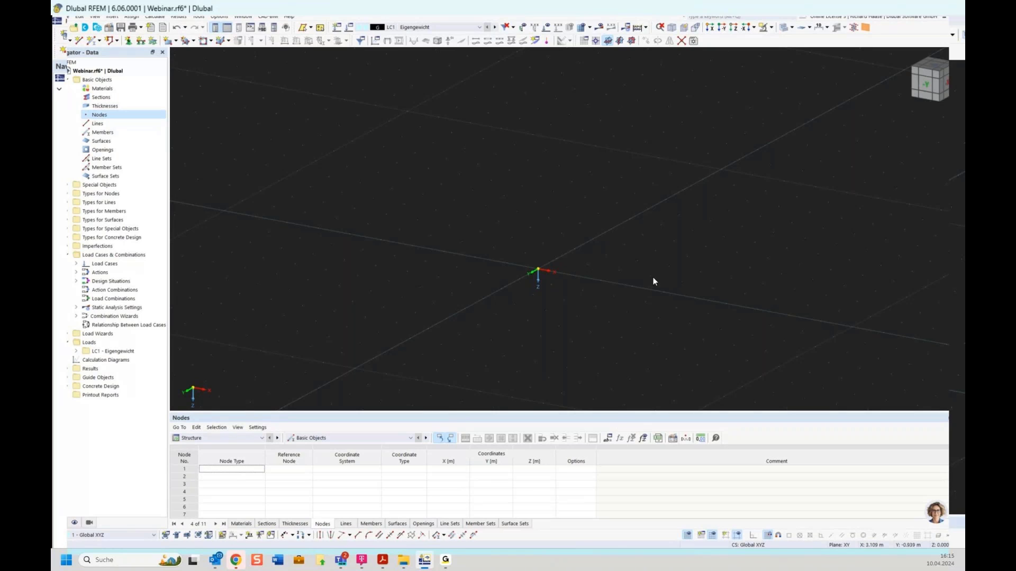
middle_click_drag(652, 282, 615, 278)
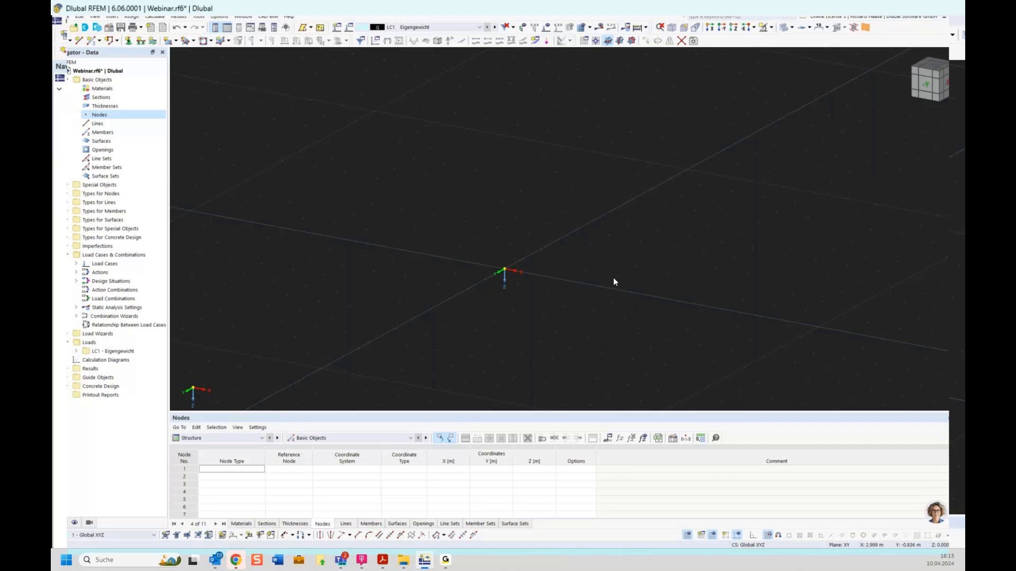
- Close the Webinar model, start a new model named "Online training" and review its available add-ons
right_click(89, 71)
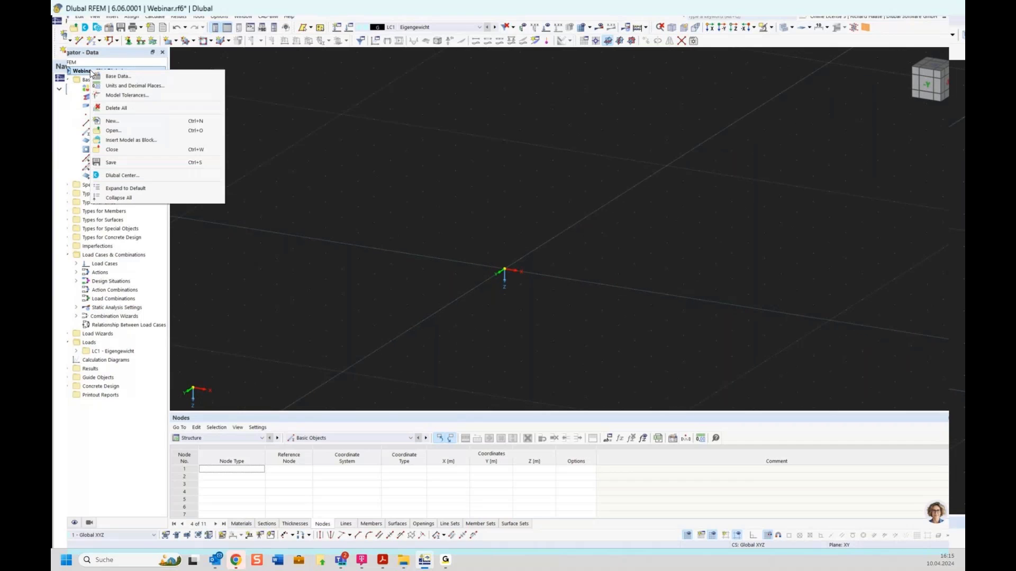
left_click(127, 152)
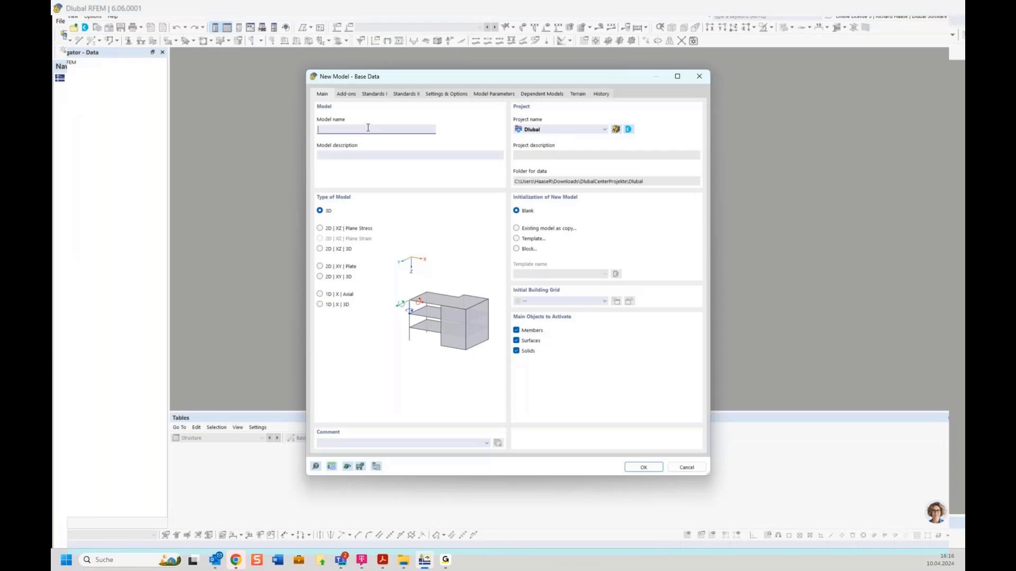
left_click(368, 127)
type("Online training")
left_click(345, 94)
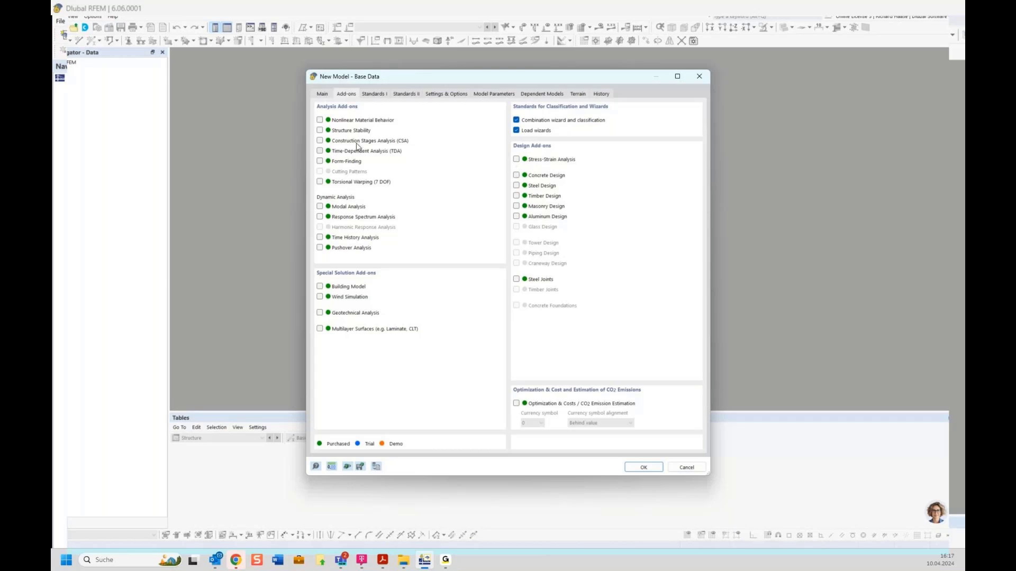
left_click(323, 96)
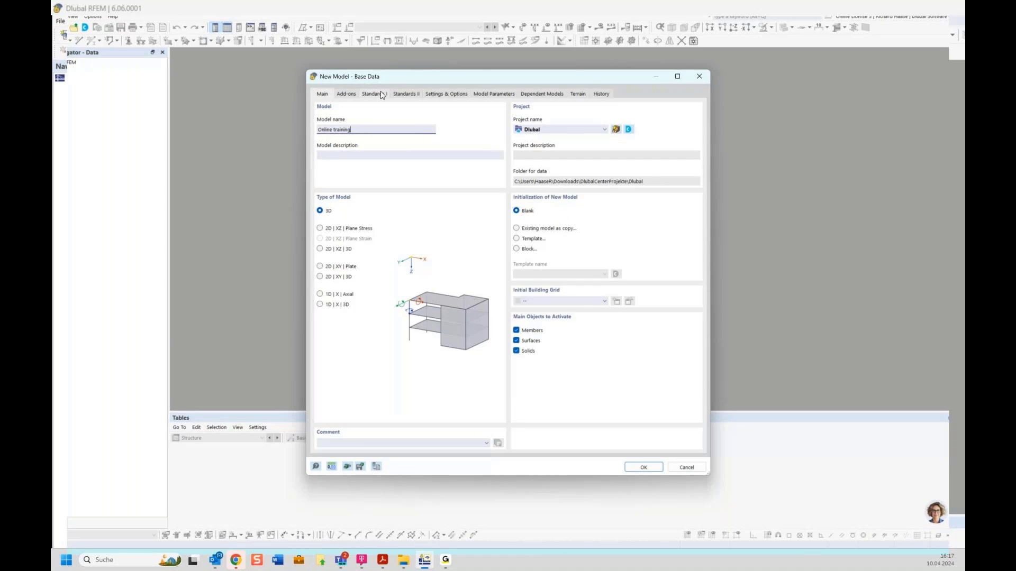
- Set the type of model to 2D | XZ | Plane Stress and create the model
left_click_drag(400, 81, 365, 64)
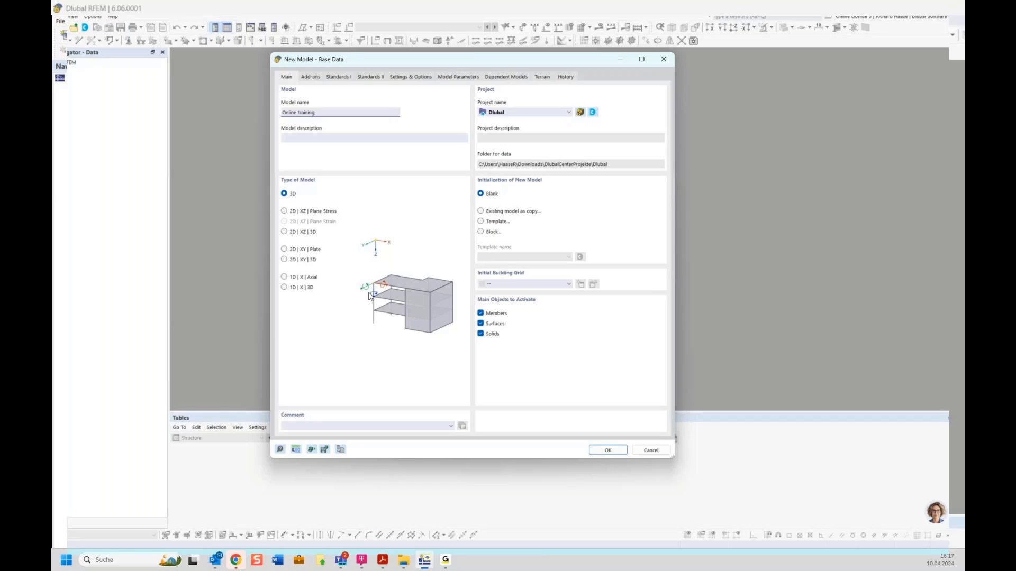
left_click(304, 212)
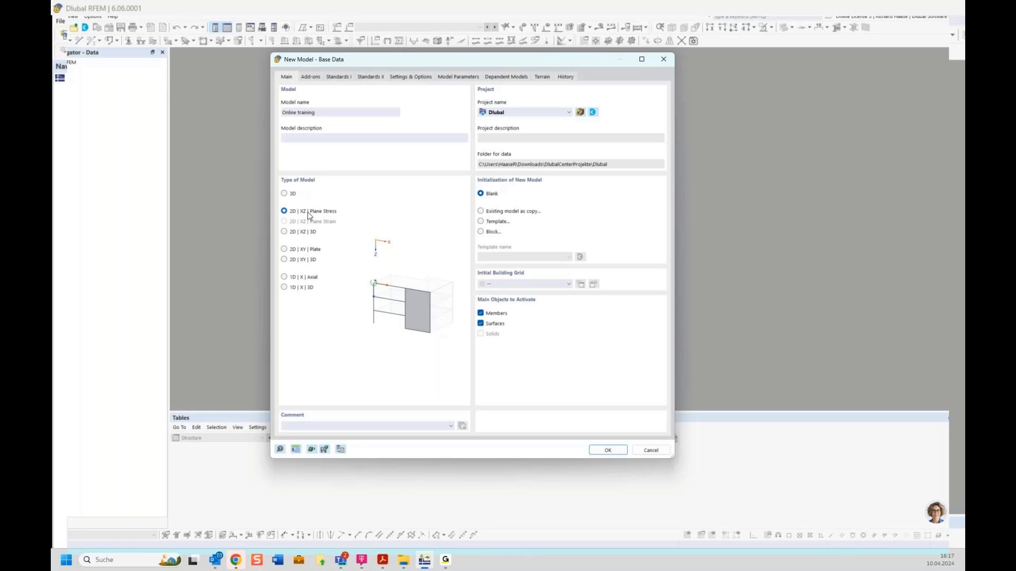
left_click(607, 451)
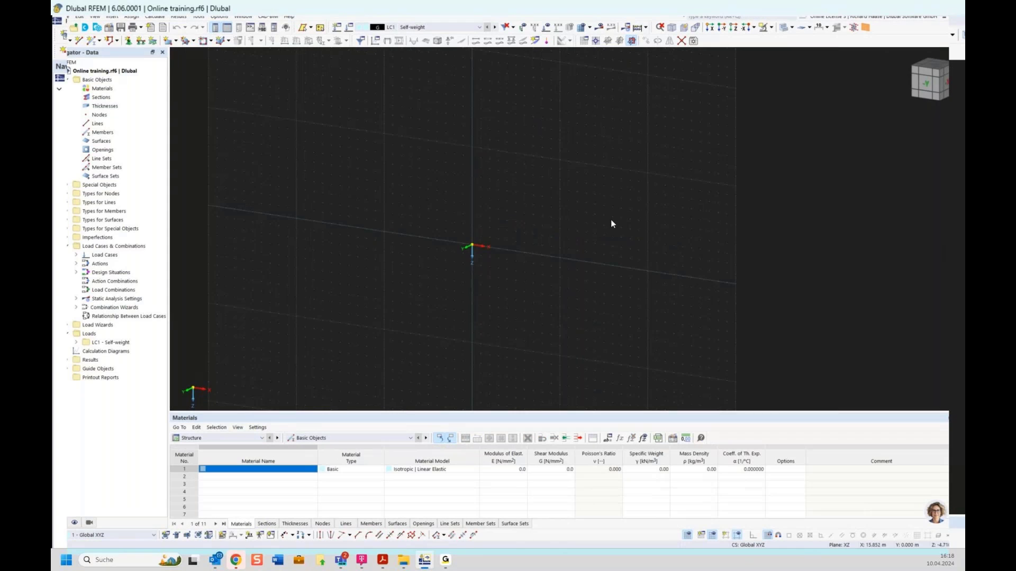
scroll(533, 232, "up", 2)
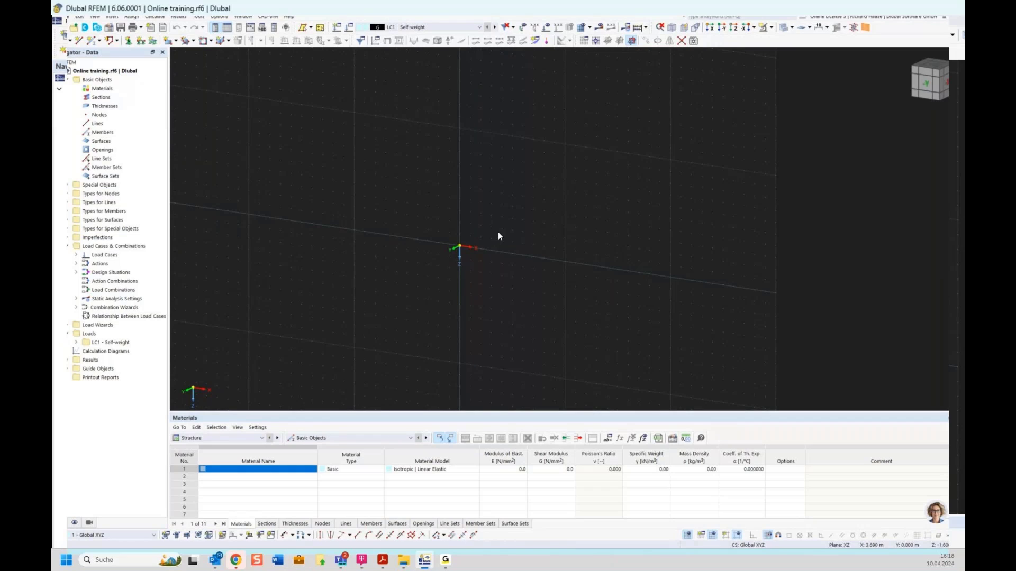
left_click(219, 17)
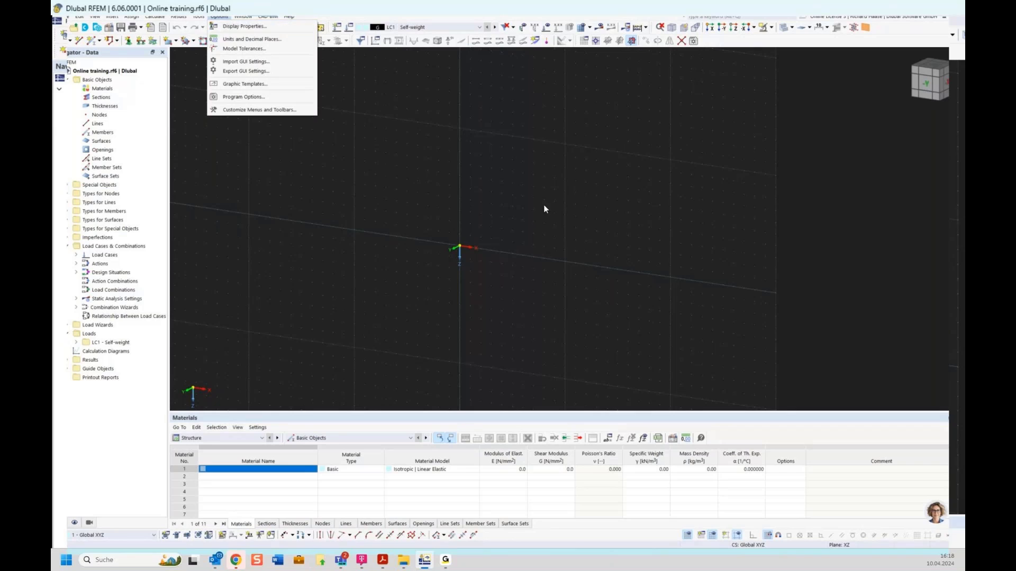
left_click(465, 243)
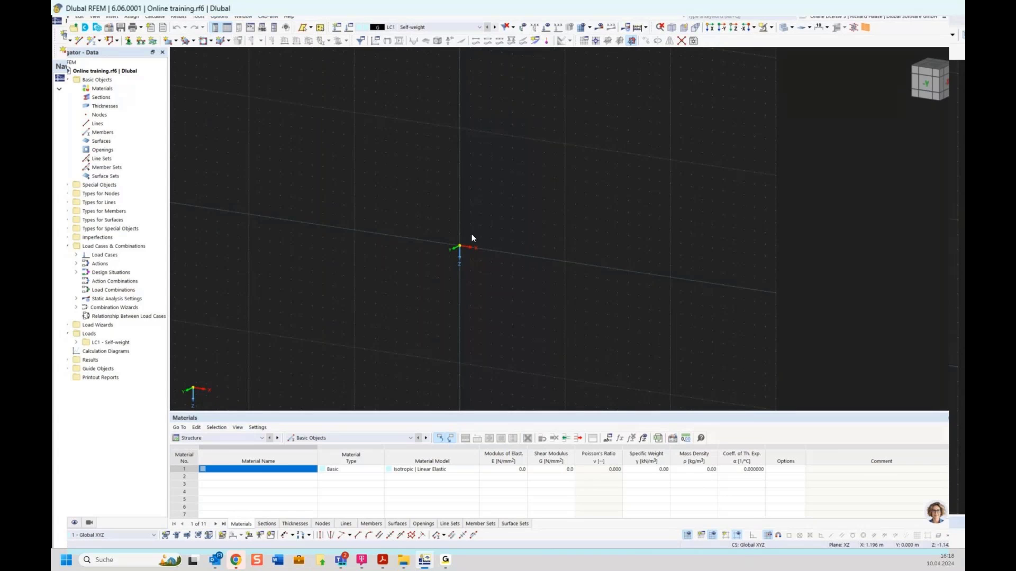
left_click(219, 17)
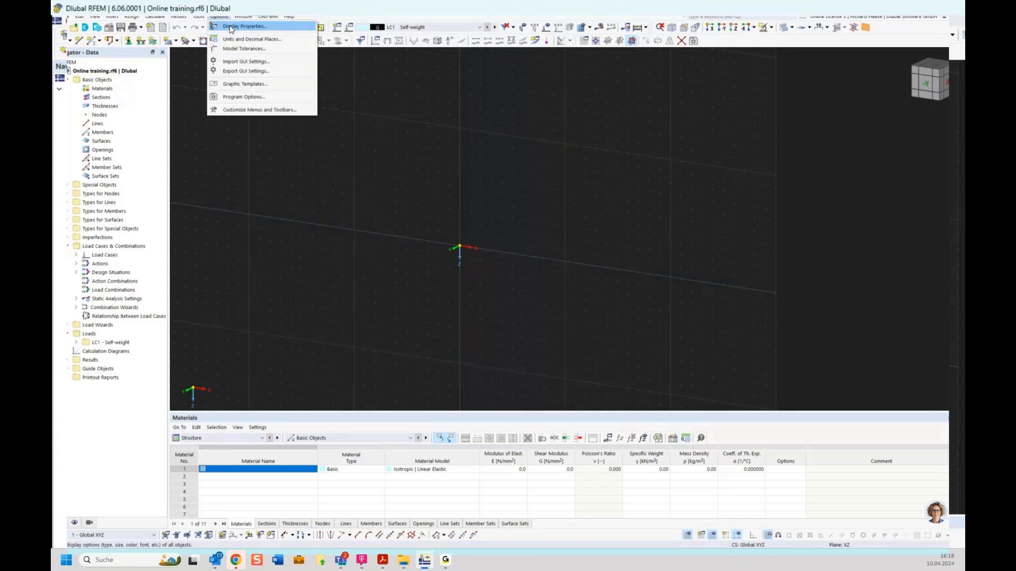
left_click(231, 27)
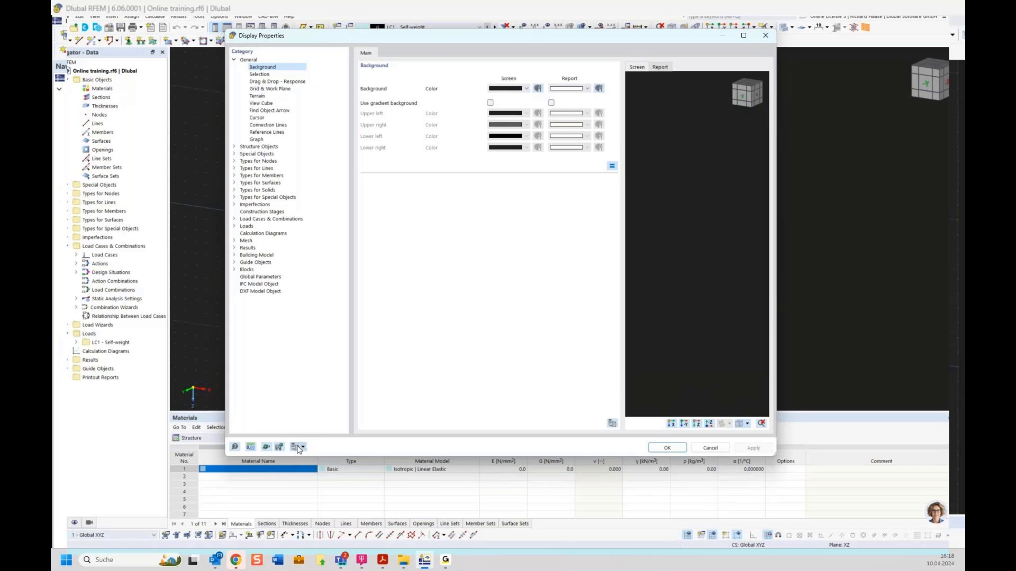
left_click(772, 36)
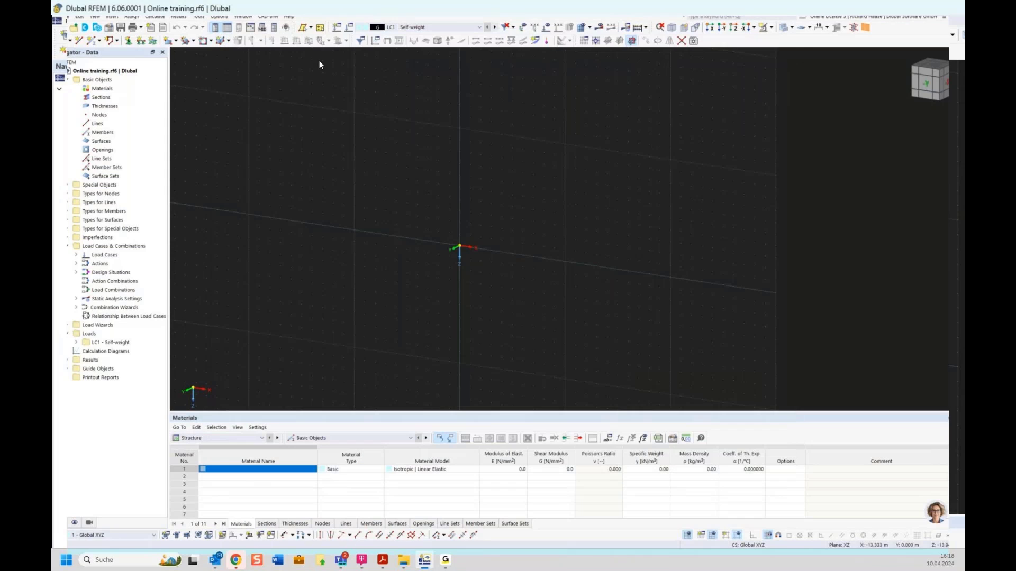
- Load the white background in the display properties and apply it to the model view
left_click(219, 16)
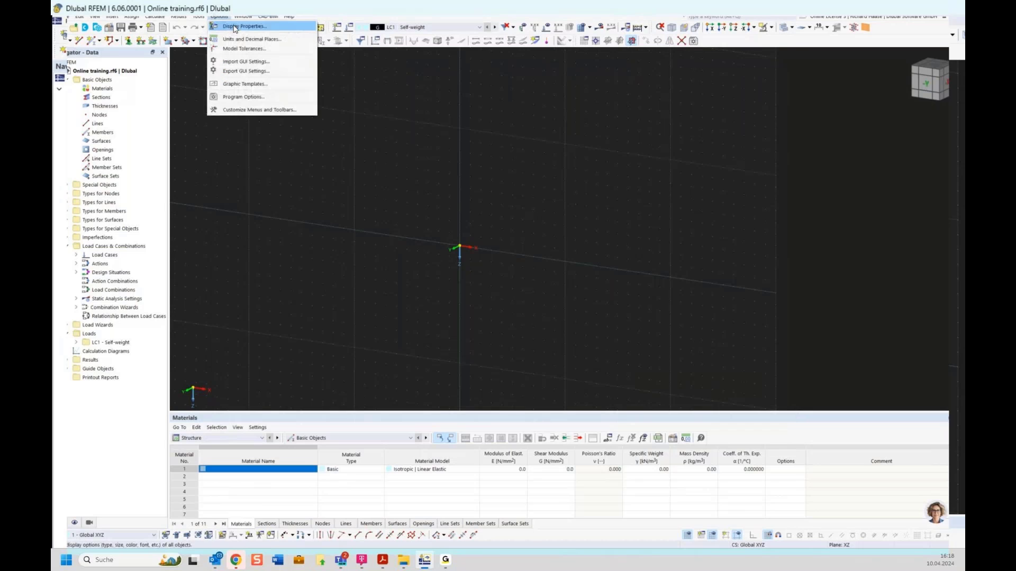
left_click(234, 26)
left_click(306, 477)
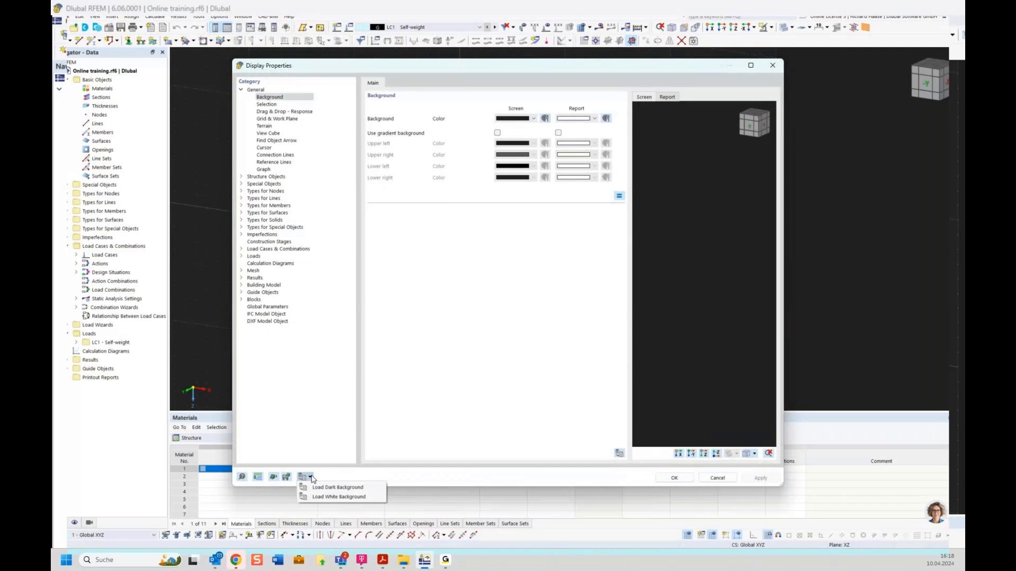
left_click(336, 497)
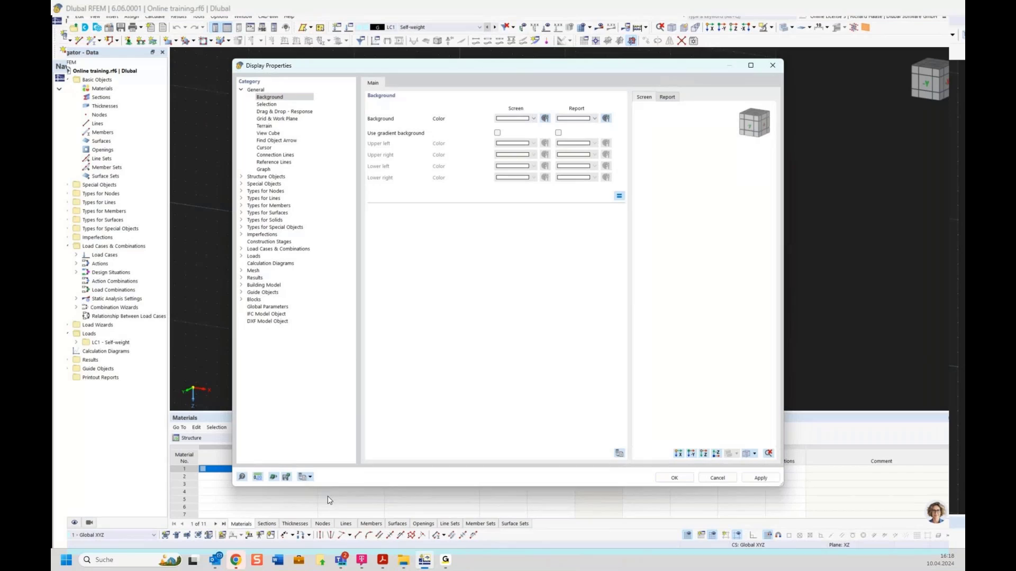
left_click(675, 478)
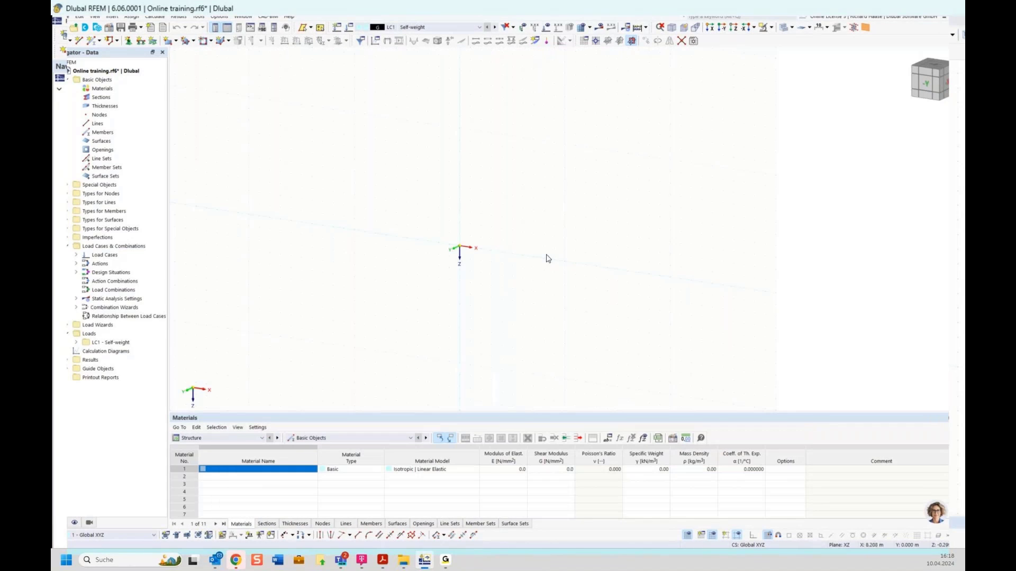
- Examine the XZ work plane and global axes from the -Y, -X and oblique view directions, finishing with the -Y view
middle_click_drag(670, 171, 661, 171)
left_click(935, 85)
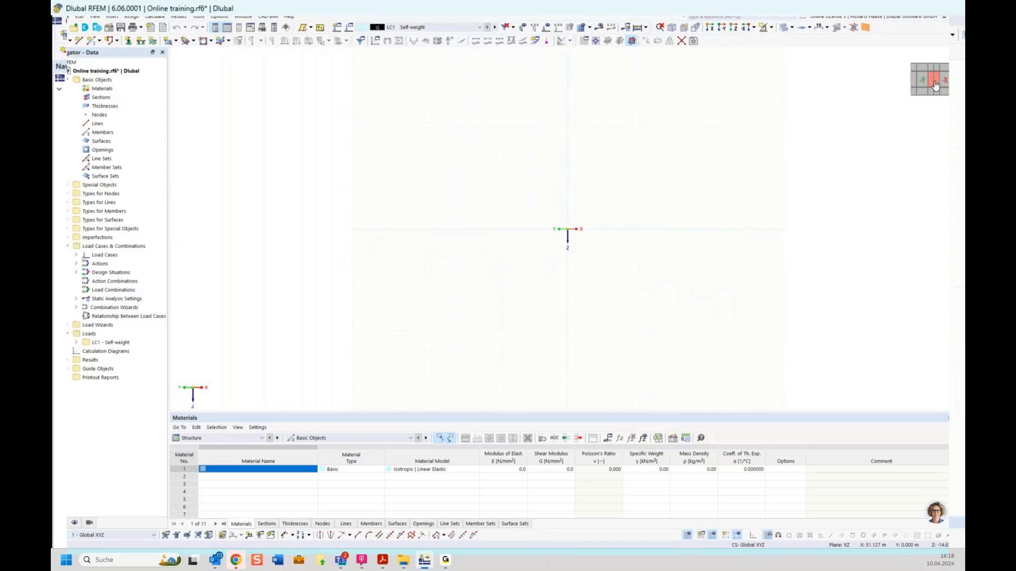
left_click_drag(935, 85, 905, 105)
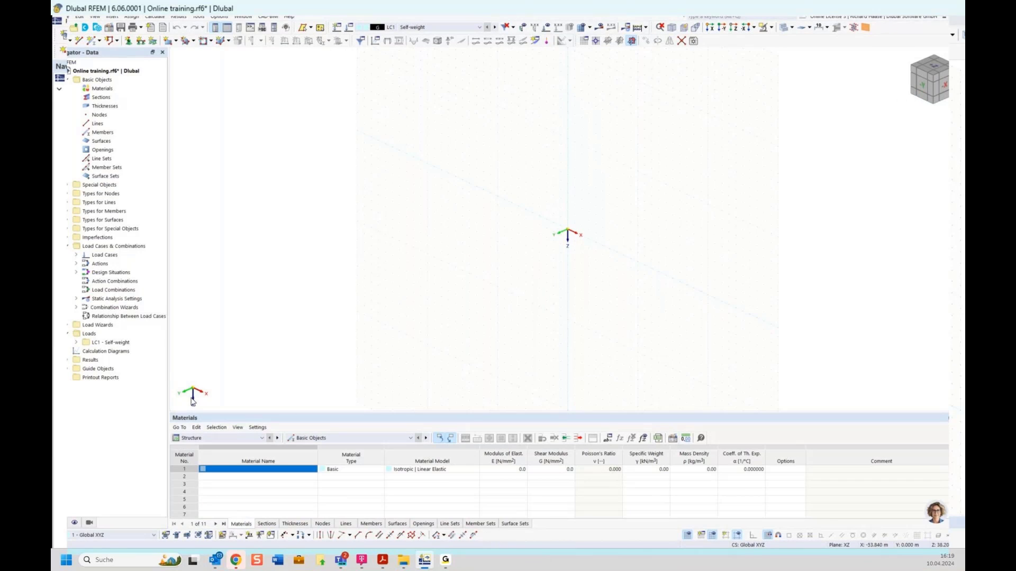
left_click(924, 88)
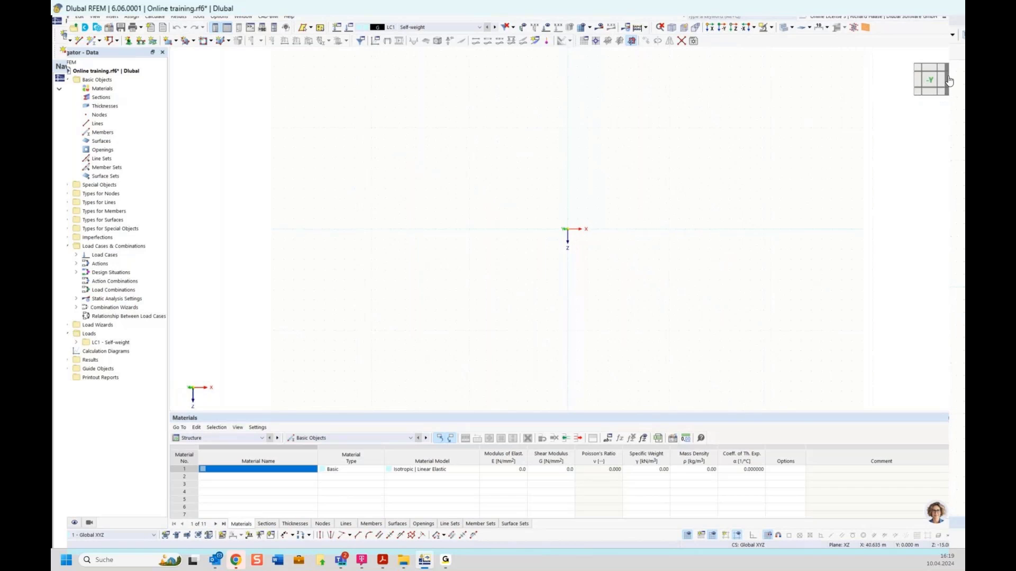
left_click(945, 81)
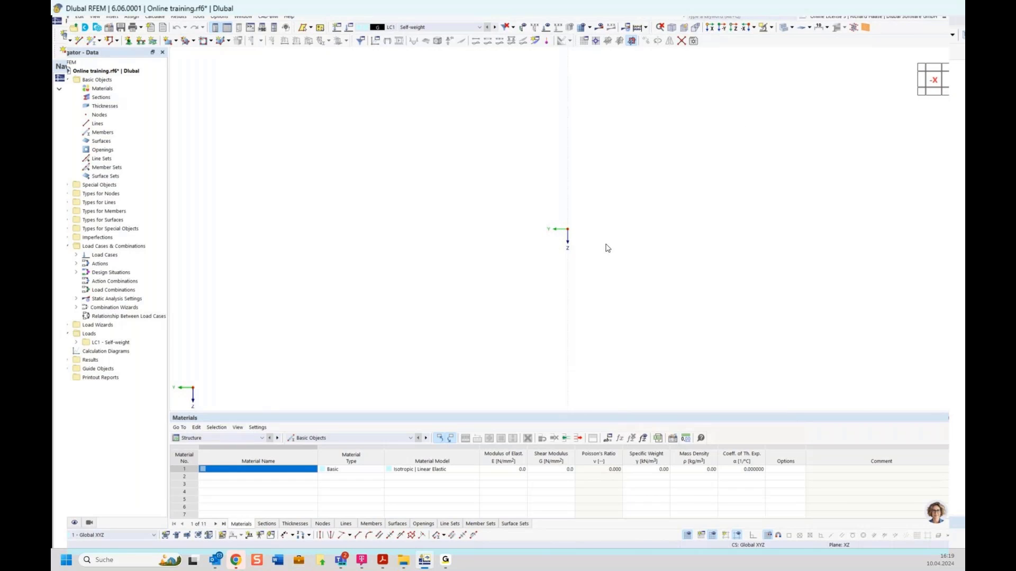
mouse_move(933, 84)
left_mouse_down()
mouse_move(961, 80)
mouse_move(934, 86)
left_mouse_up()
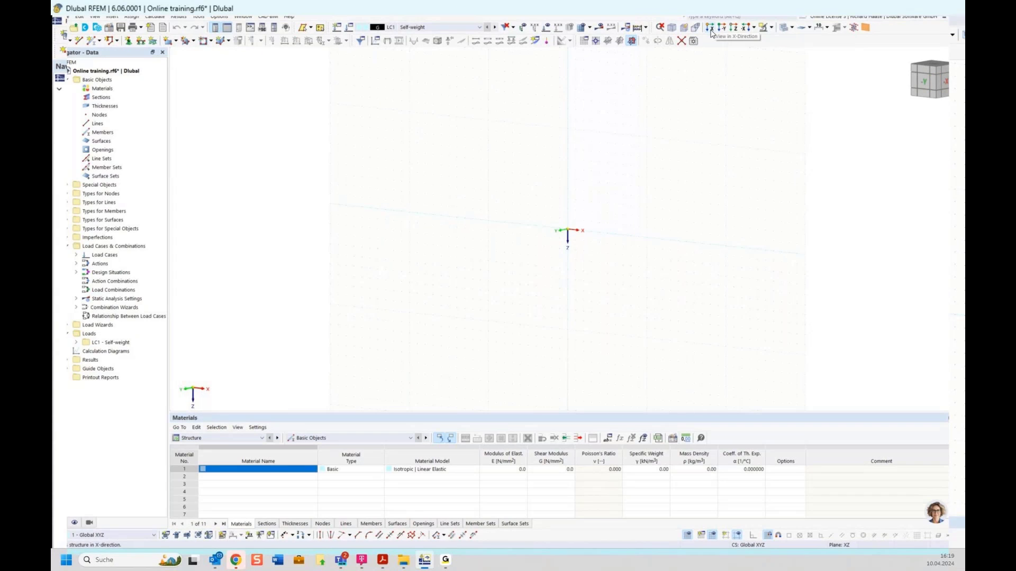
left_click(752, 27)
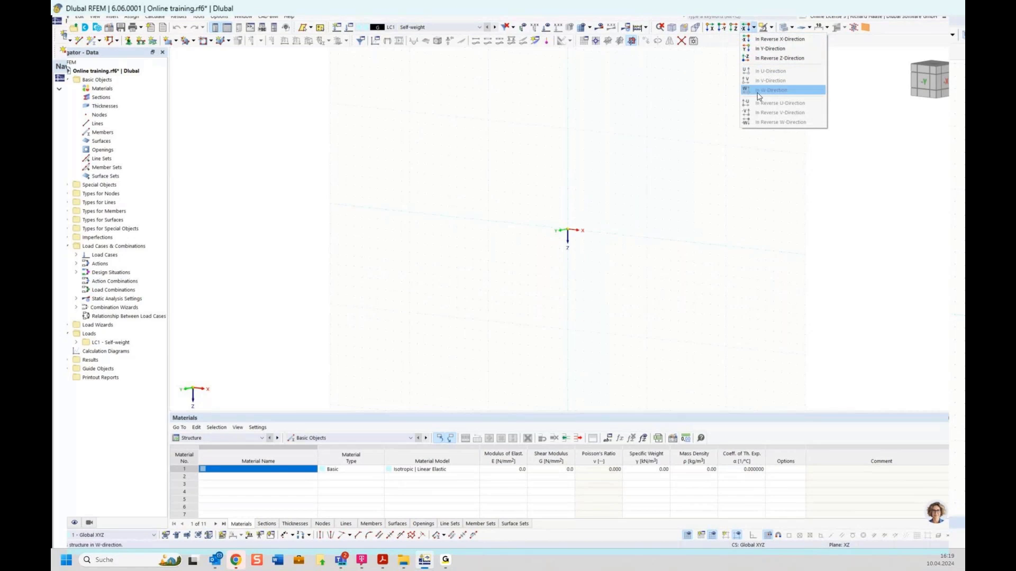
left_click(700, 113)
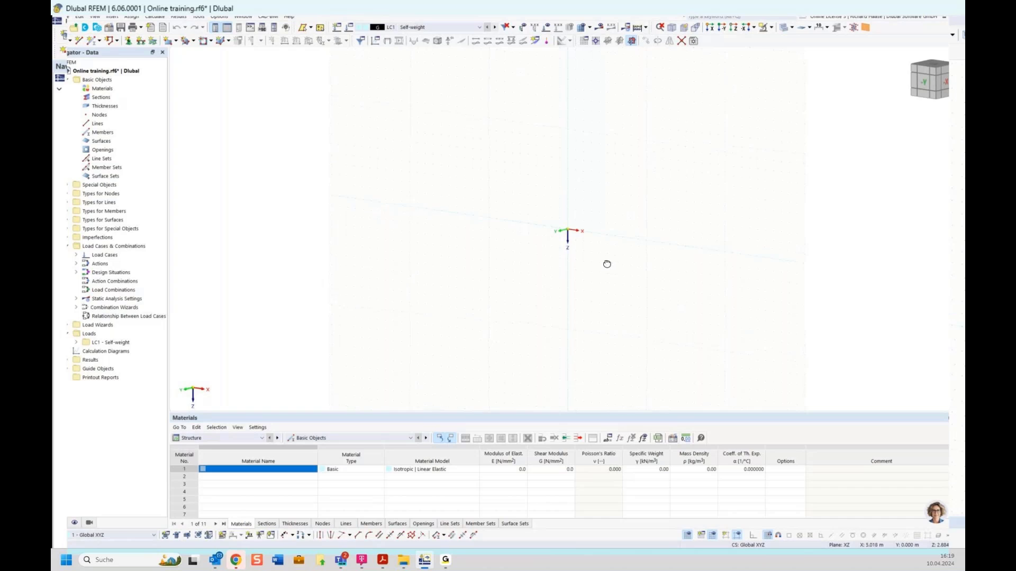
middle_click_drag(606, 265, 705, 245, "ctrl")
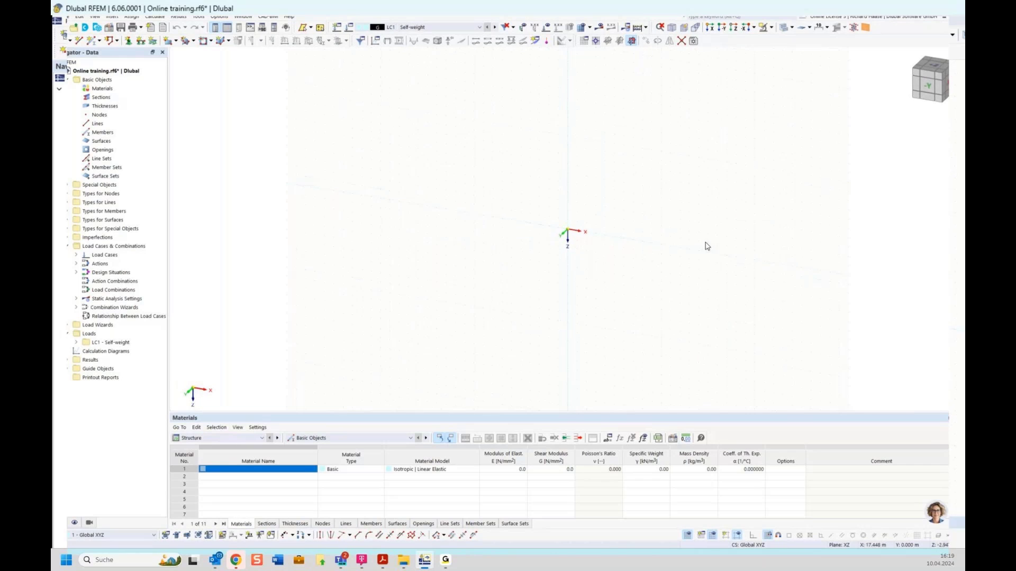
left_click(928, 90)
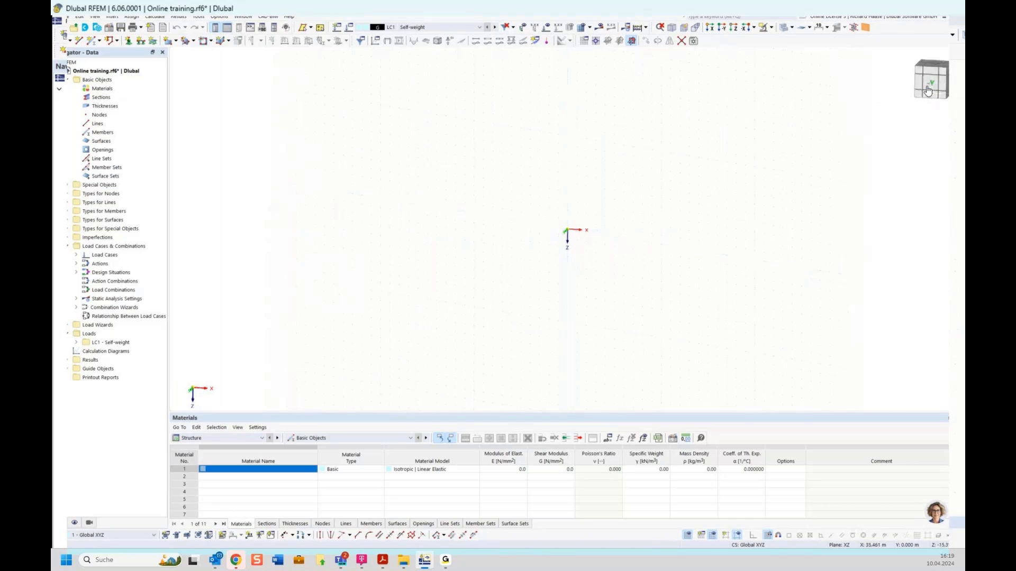
- Place two nodes on the global X axis, at X 0 m, Z 0 m and at X 4 m, Z 0 m
middle_click_drag(720, 221, 583, 232)
key("alt+Tab")
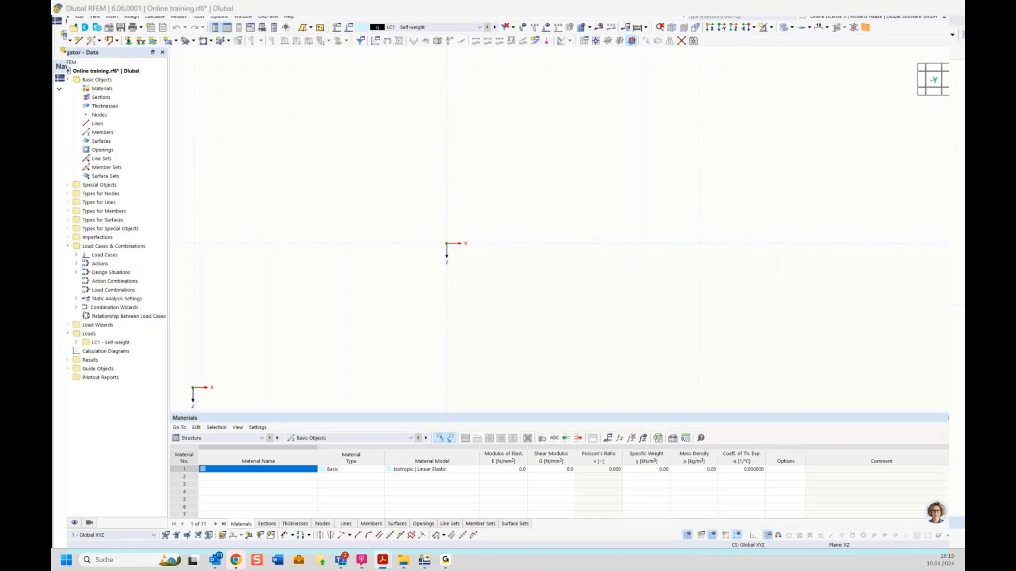
left_click(61, 45)
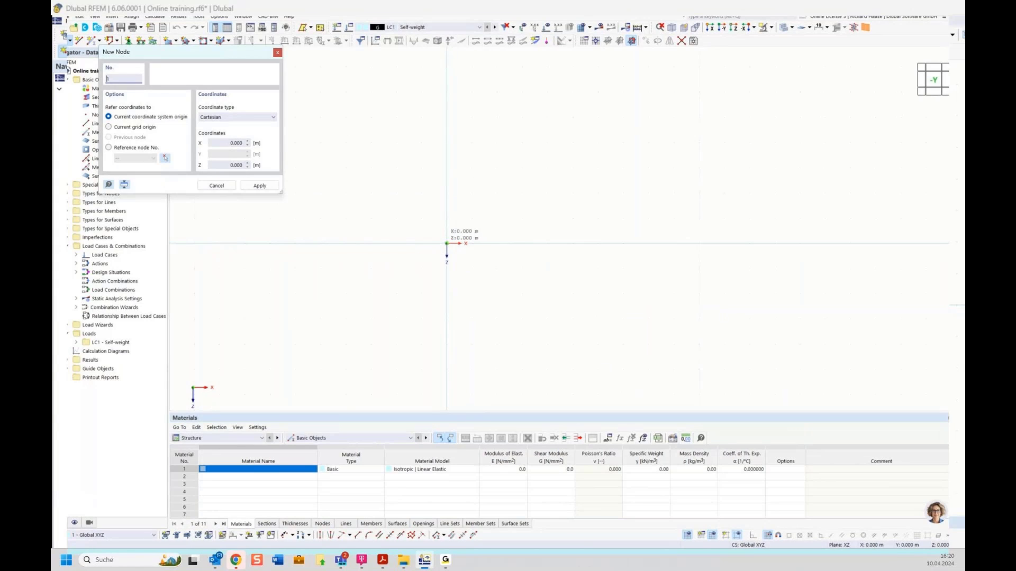
left_click(446, 244)
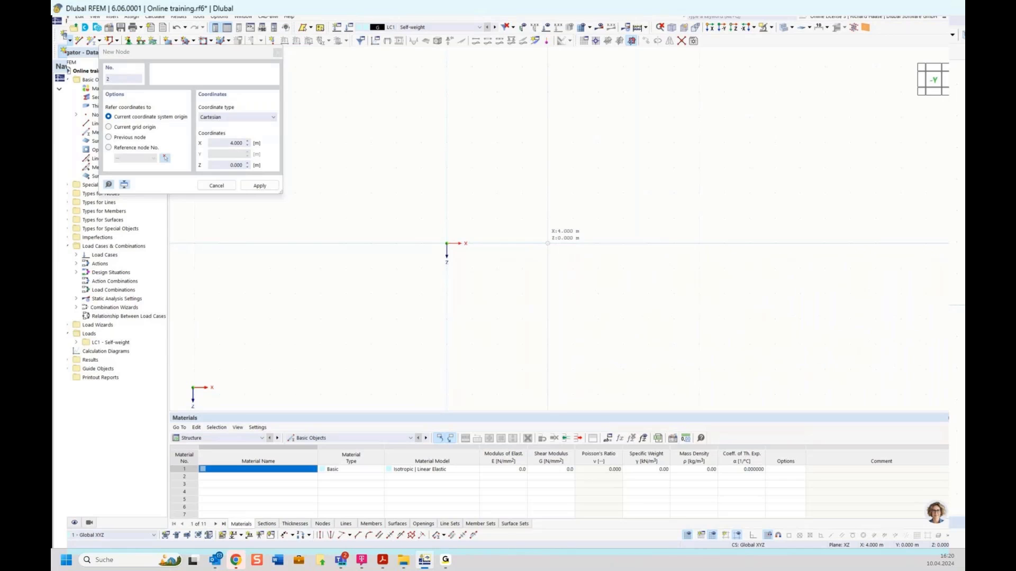
left_click(548, 243)
key("Escape")
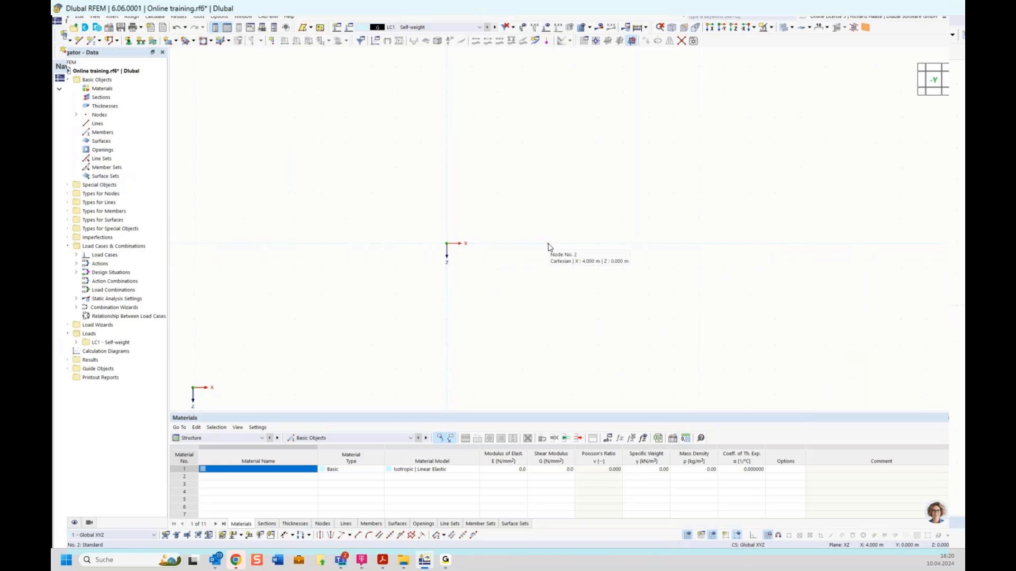
- Set the X coordinate of the node at X 4 m to 4.5 m
double_click(548, 244)
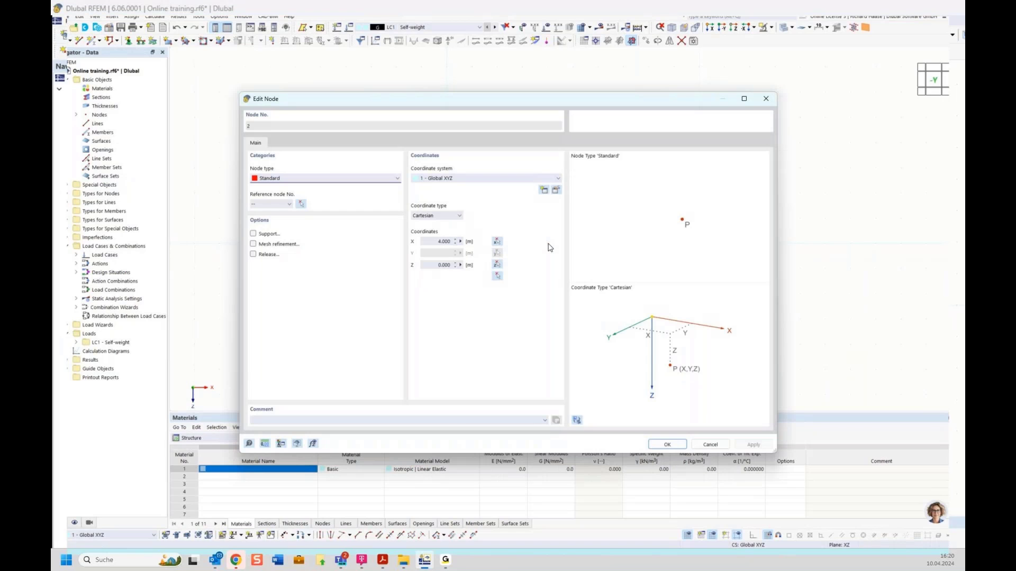
left_click_drag(484, 100, 497, 282)
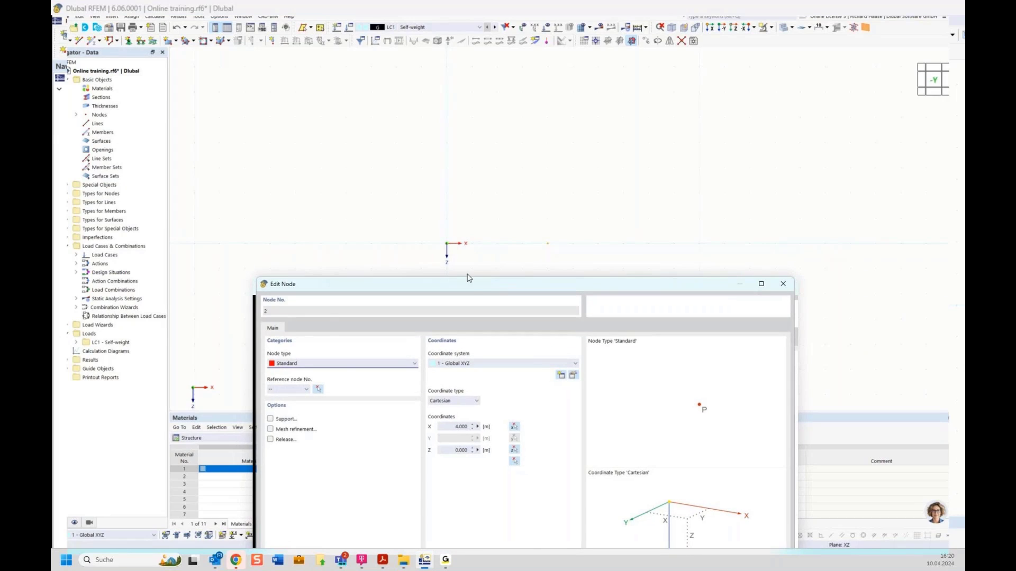
left_click_drag(469, 280, 495, 266)
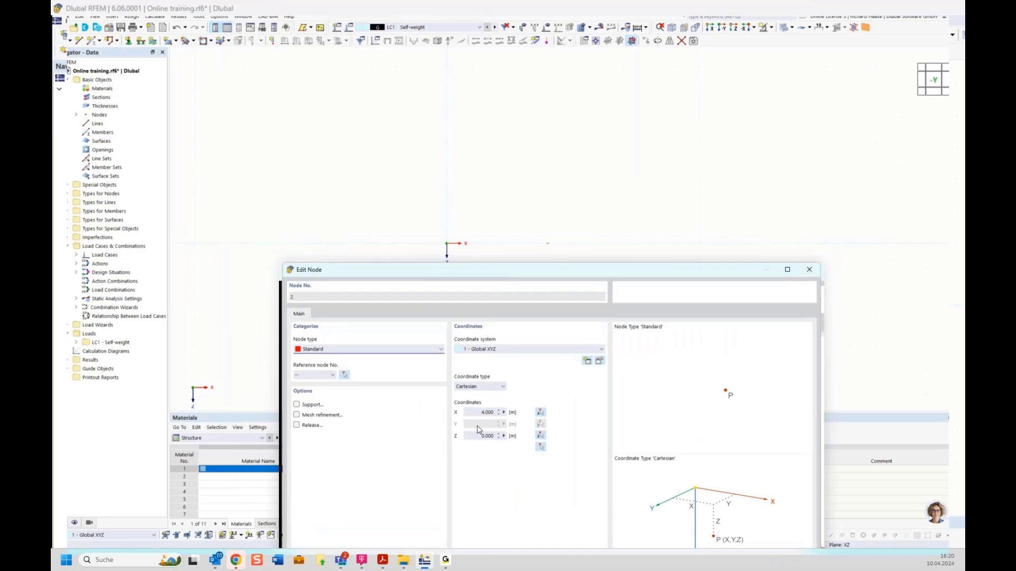
left_click(484, 412)
left_click_drag(468, 412, 512, 417)
type("4")
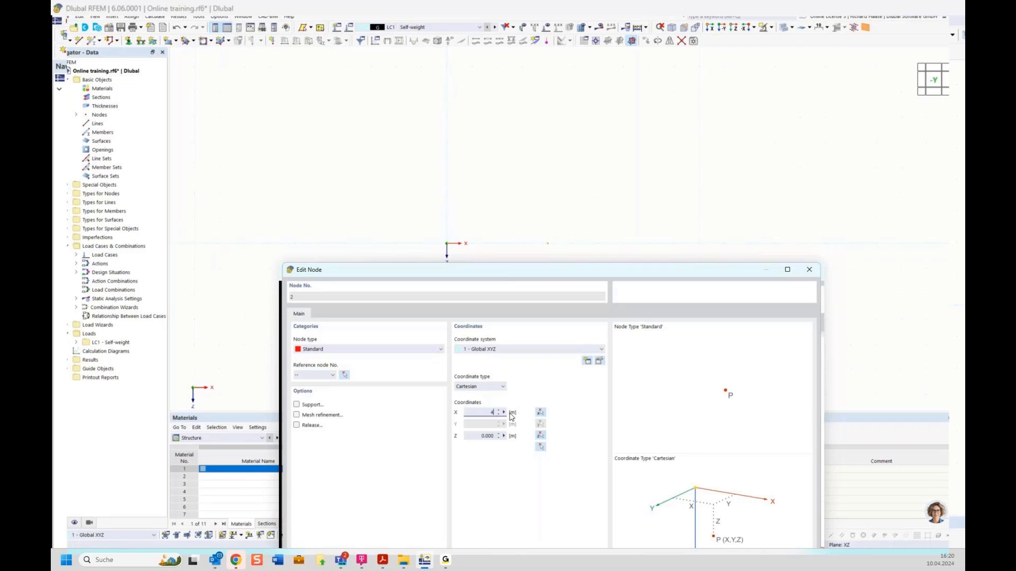
type(",5")
left_click_drag(581, 270, 550, 201)
left_click(680, 546)
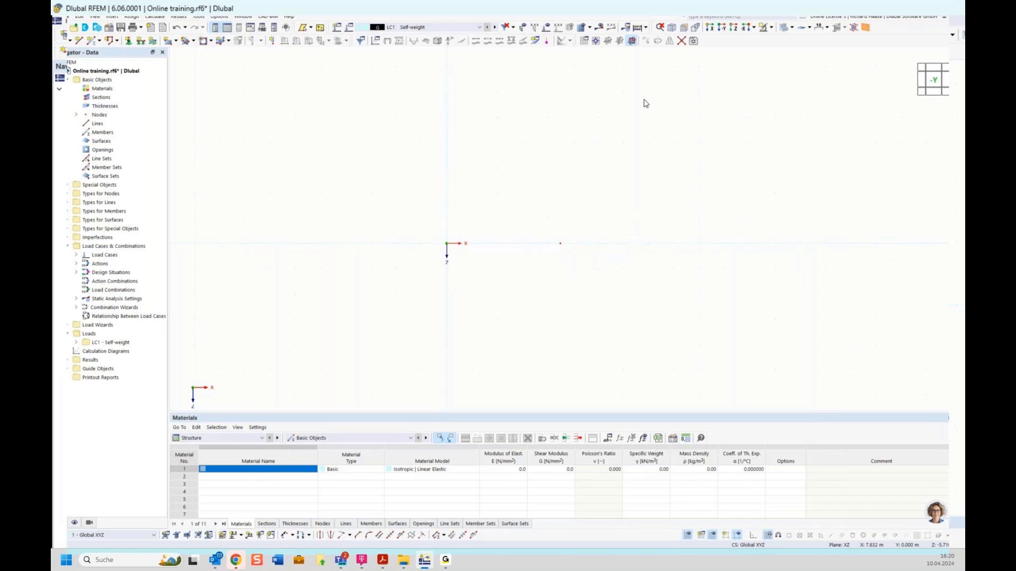
- Set the work plane's grid point spacing b to 0.5 m
left_click(584, 42)
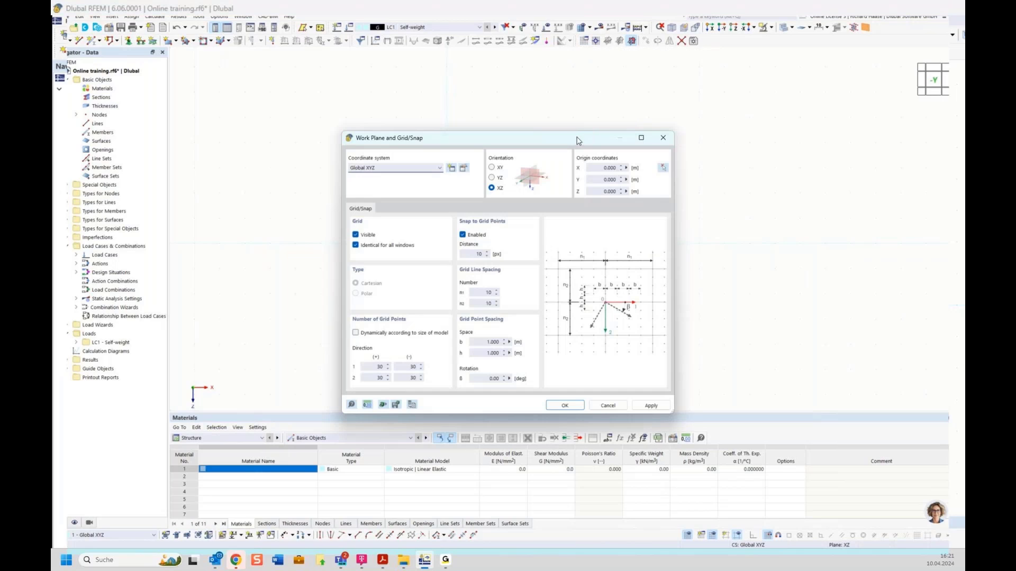
left_click_drag(582, 139, 612, 75)
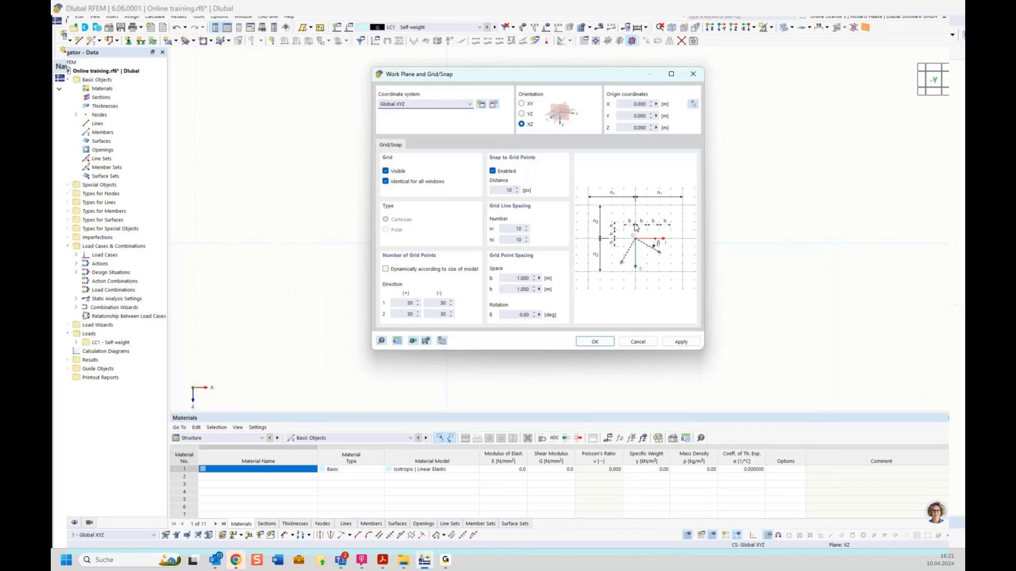
double_click(510, 279)
type(".5")
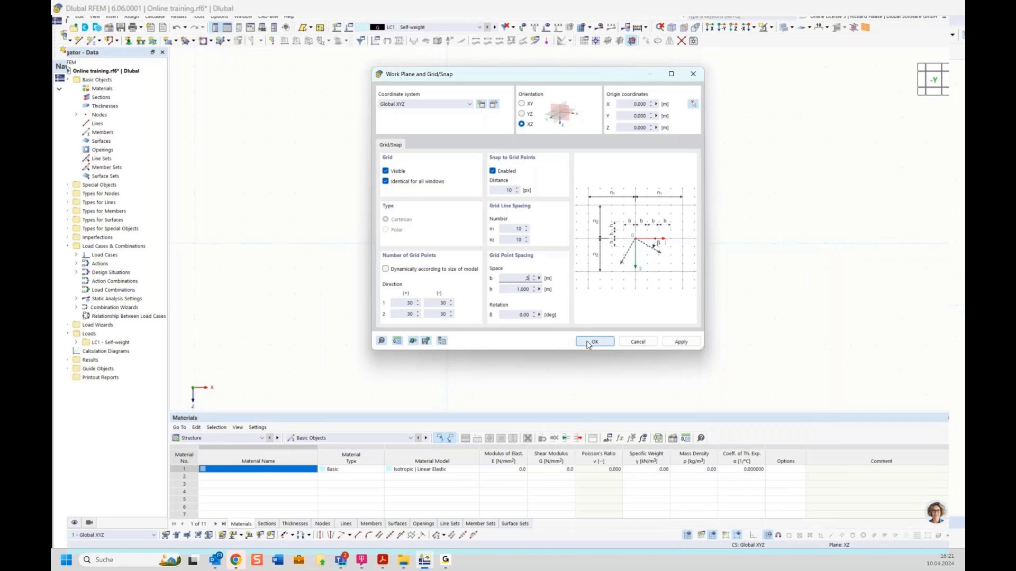
left_click(593, 342)
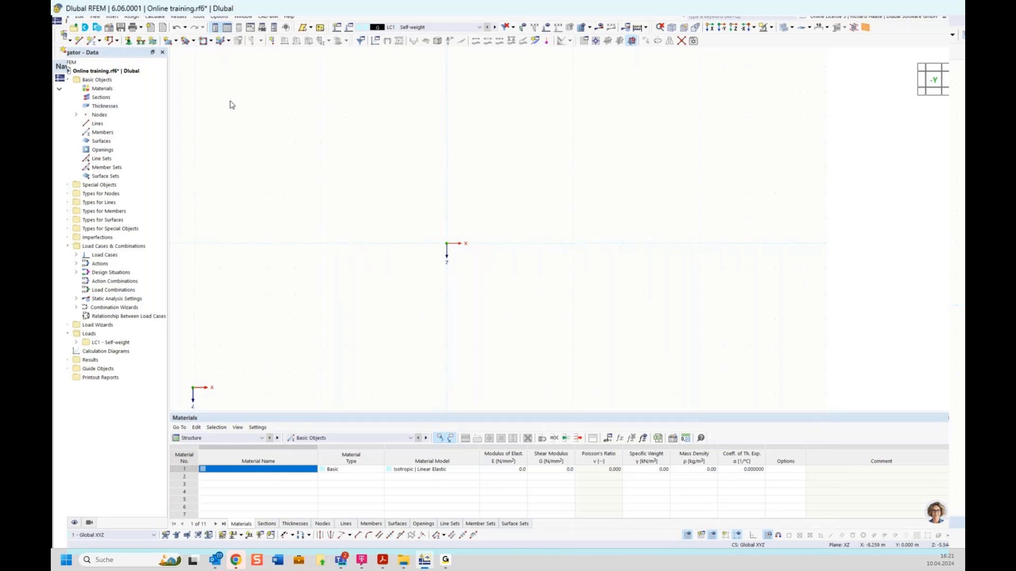
- Place two nodes on the global X axis, at X 4.5 m and X 7.5 m with Z 0 m
left_click(59, 41)
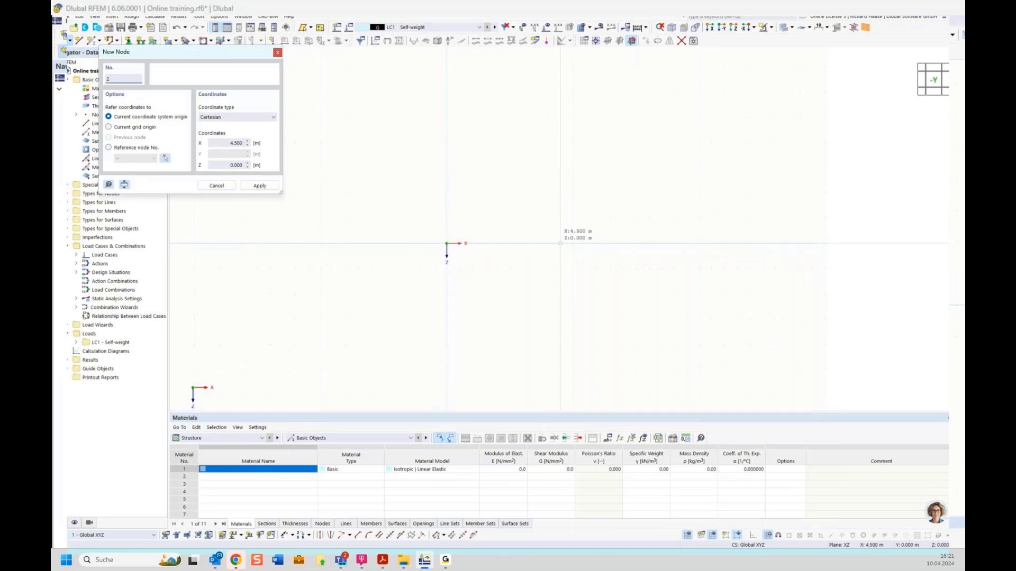
left_click(560, 243)
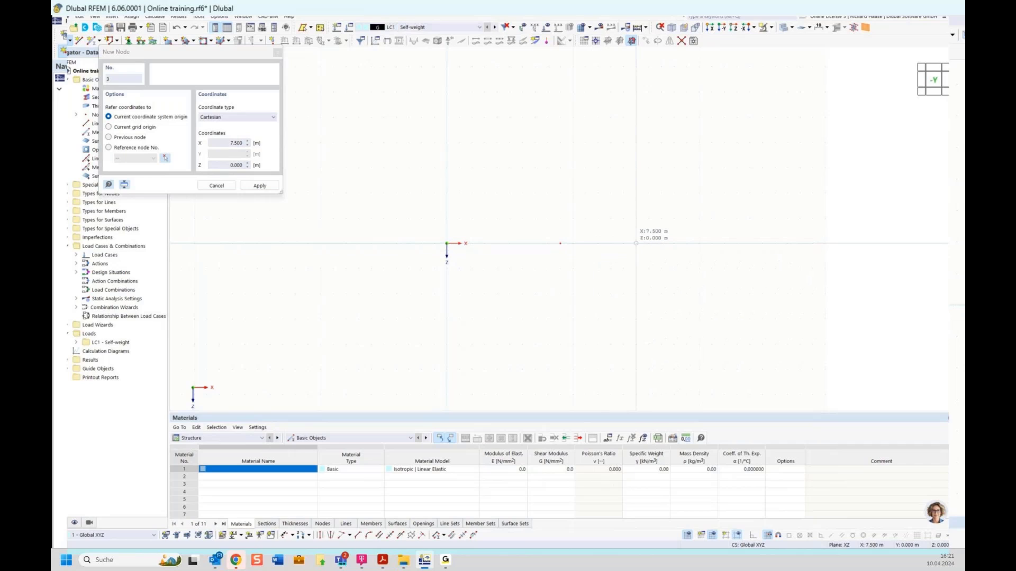
left_click(636, 243)
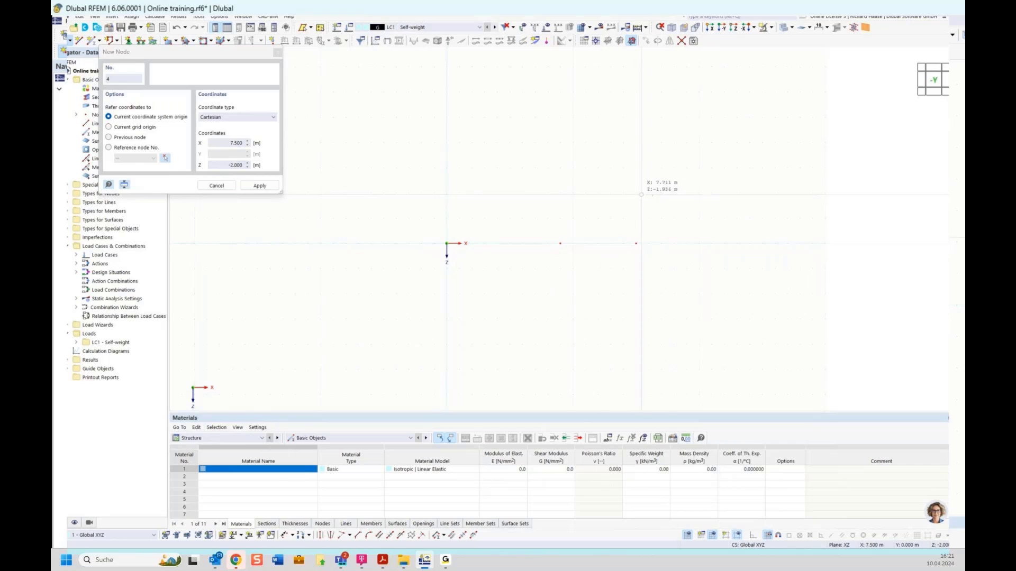
key("Escape")
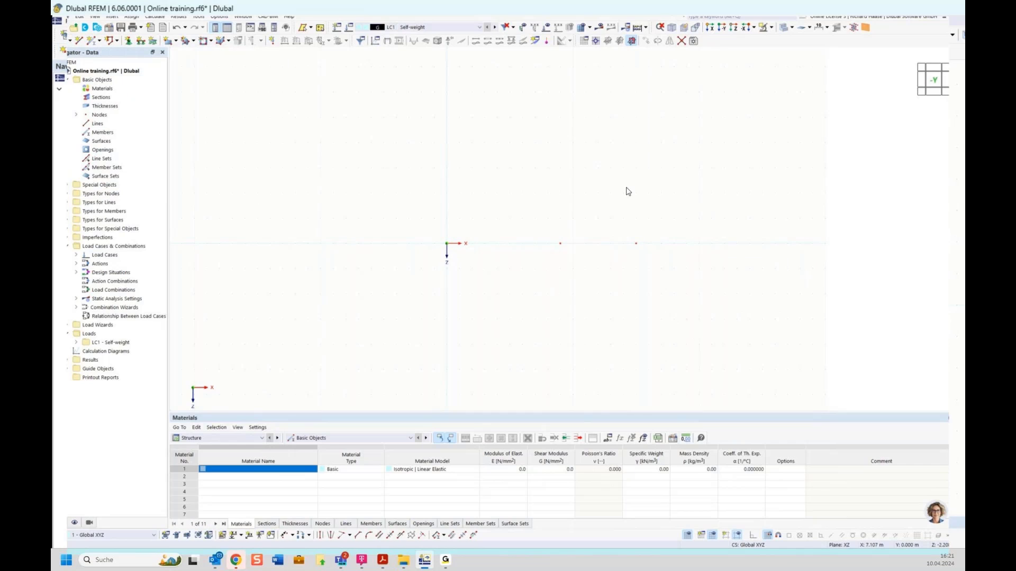
- Restore the default work plane and grid/snap settings
left_click(585, 41)
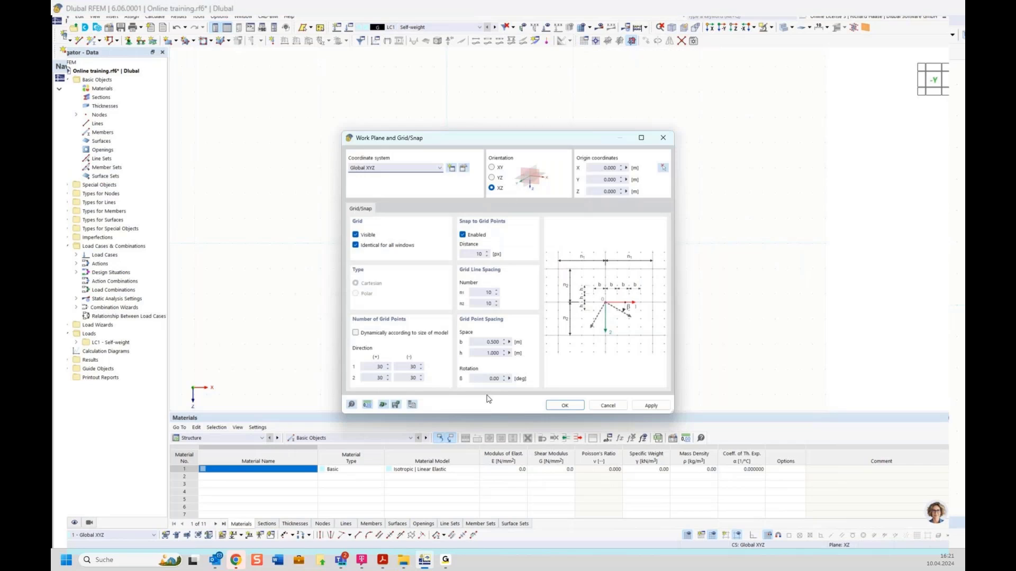
left_click(413, 405)
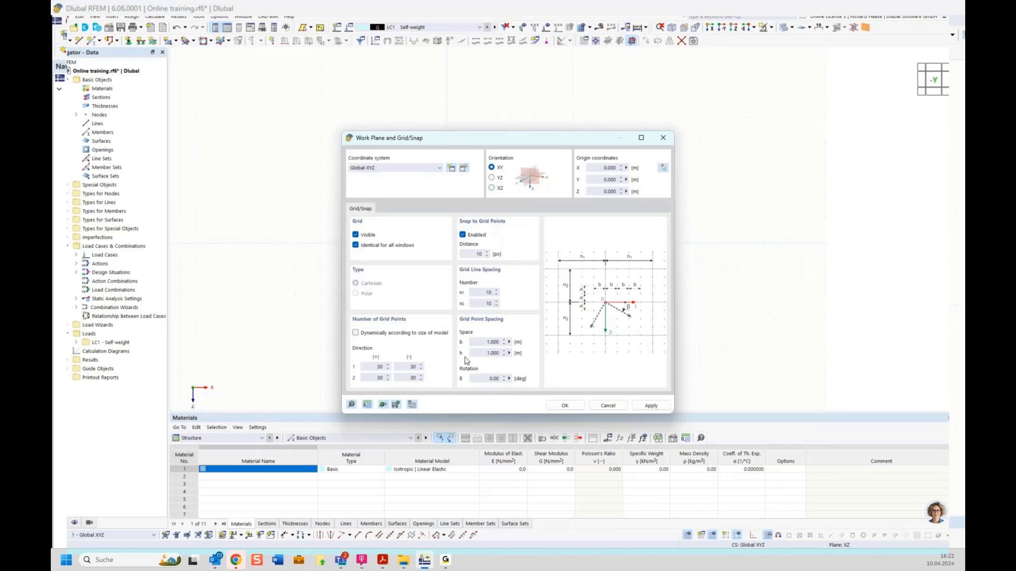
left_click(565, 406)
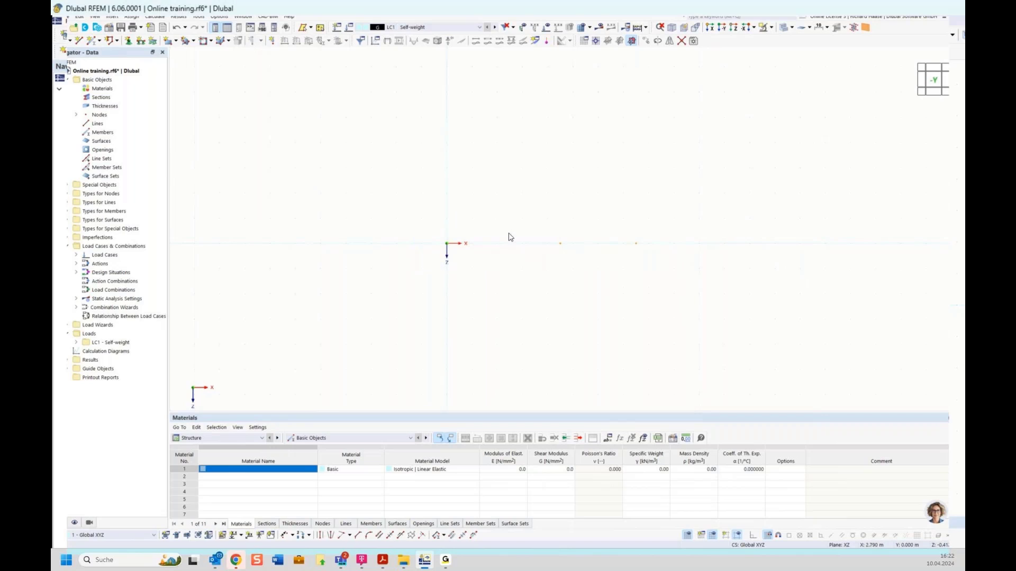
left_click_drag(425, 173, 507, 205)
left_click_drag(409, 163, 538, 214)
left_click_drag(556, 161, 453, 201)
- Draw two consecutive single lines along the X axis, joining the nodes at X 0 m, 4.5 m and 7.5 m
left_click(78, 41)
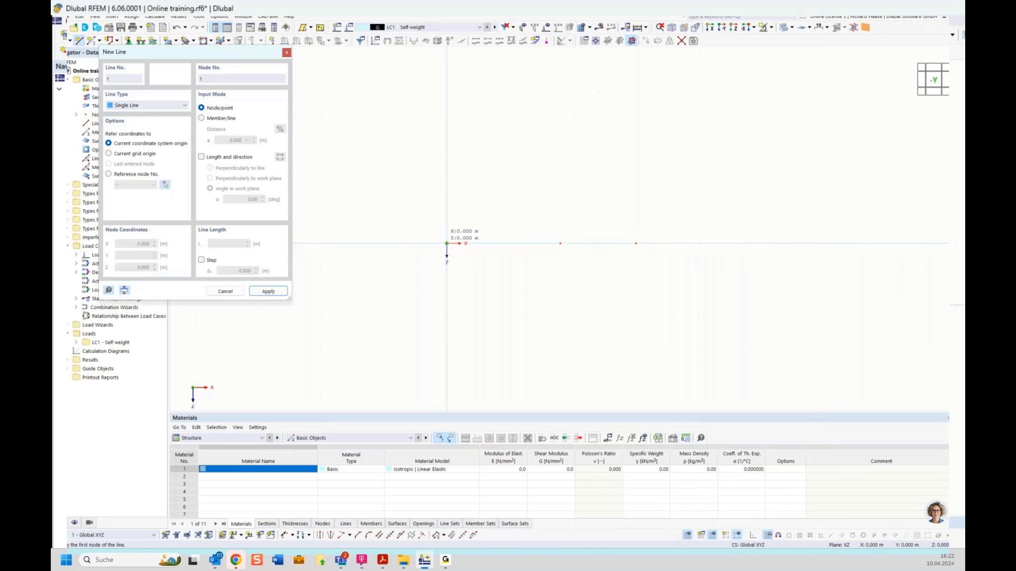
left_click(447, 244)
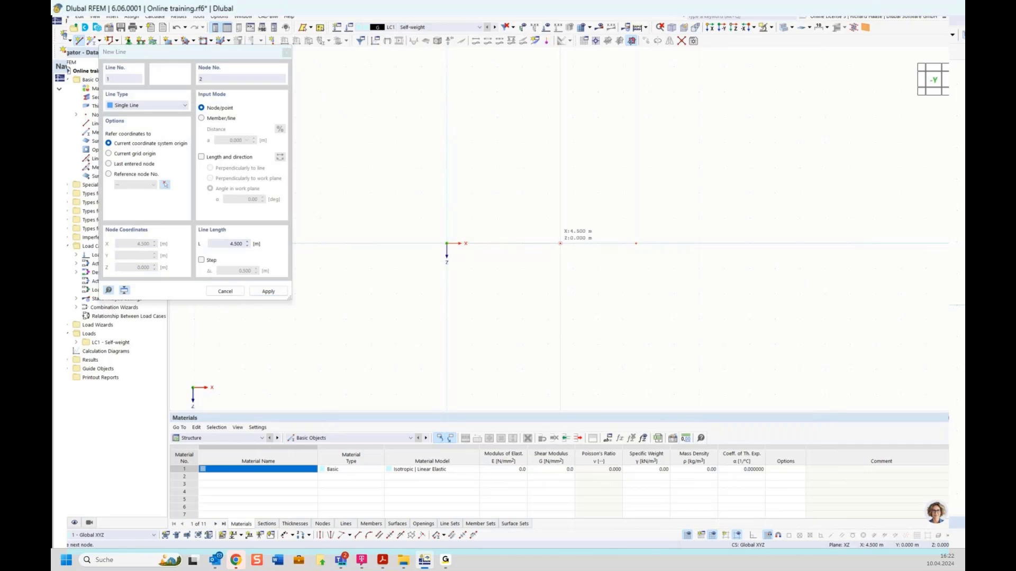
left_click(560, 244)
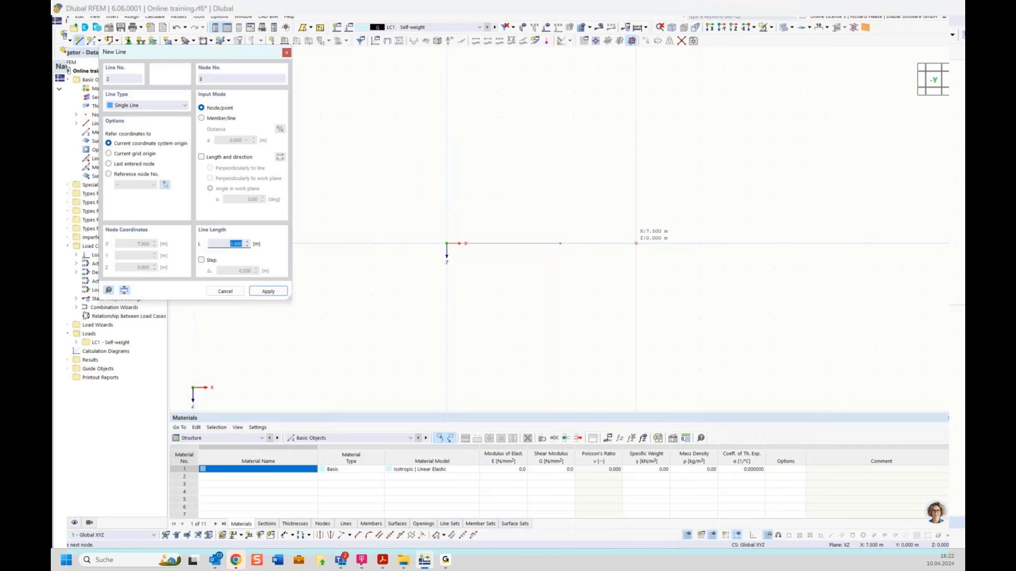
left_click(636, 244)
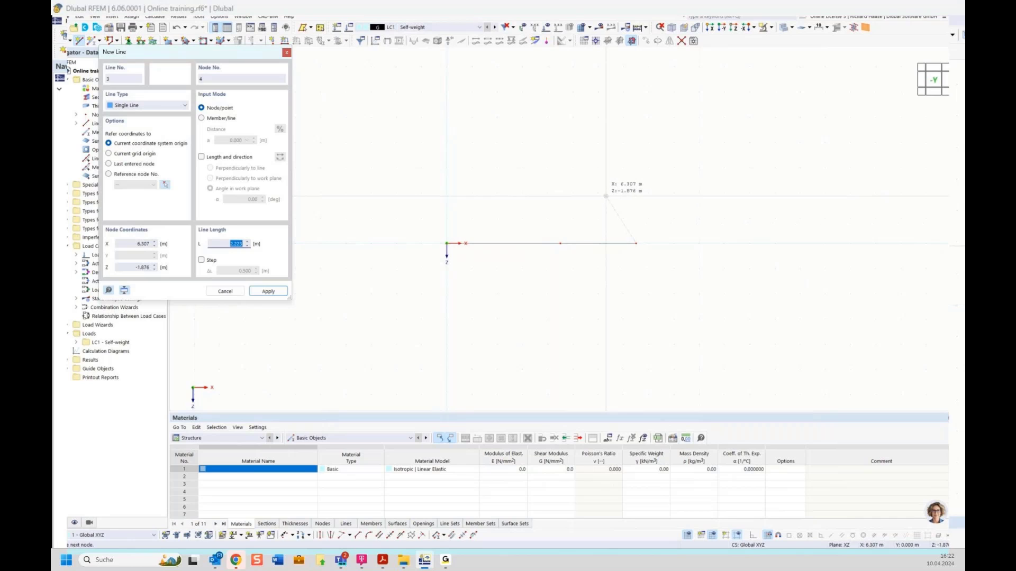
right_click(606, 196)
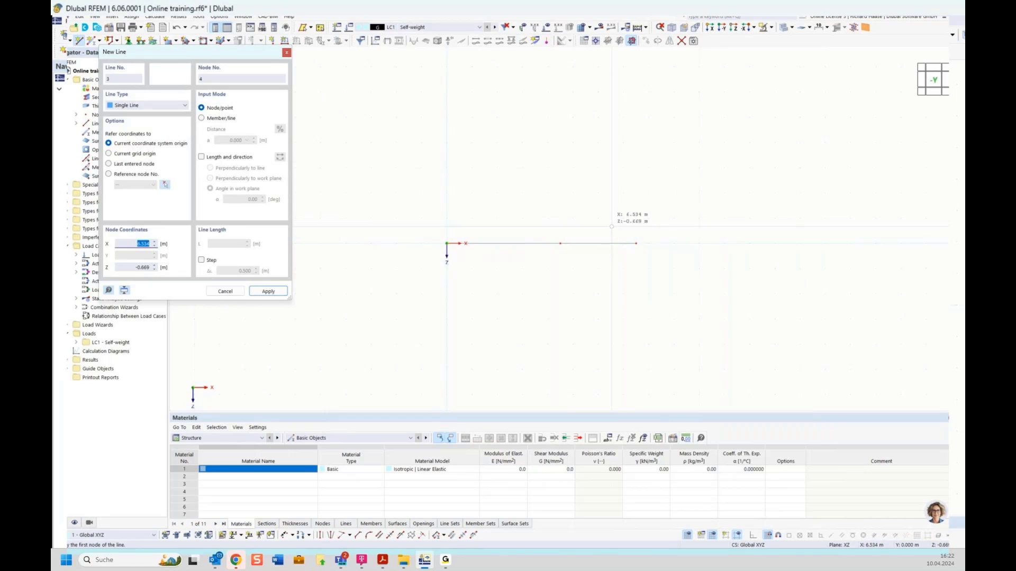
right_click(616, 227)
- Compare window selections made in both directions around the second line and its end node, and clear the selection
mouse_move(648, 230)
middle_mouse_down("ctrl")
mouse_move(592, 239)
mouse_move(617, 243)
mouse_move(635, 228)
middle_mouse_up("ctrl")
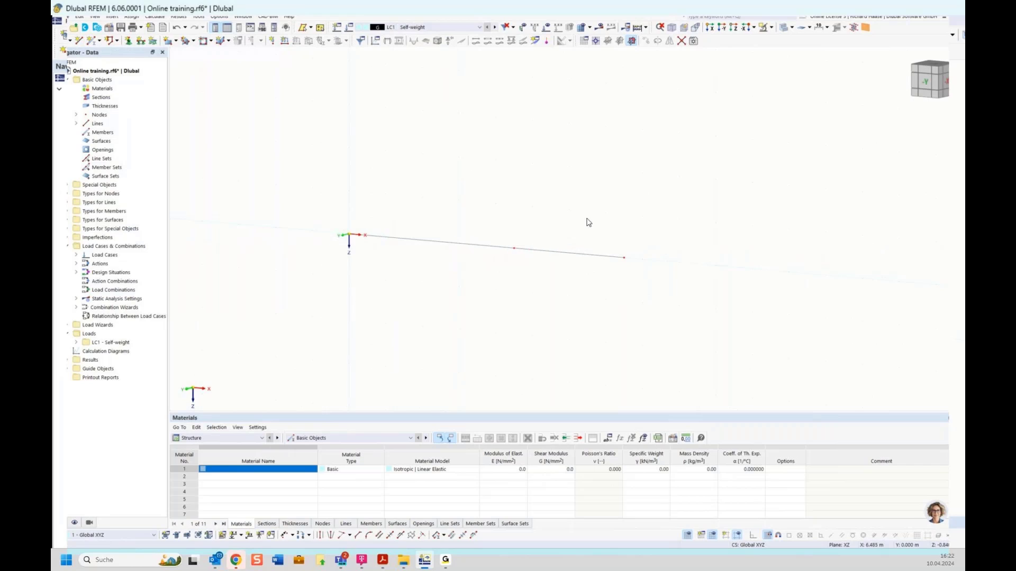
left_click_drag(565, 214, 678, 292)
scroll(622, 260, "up", 3)
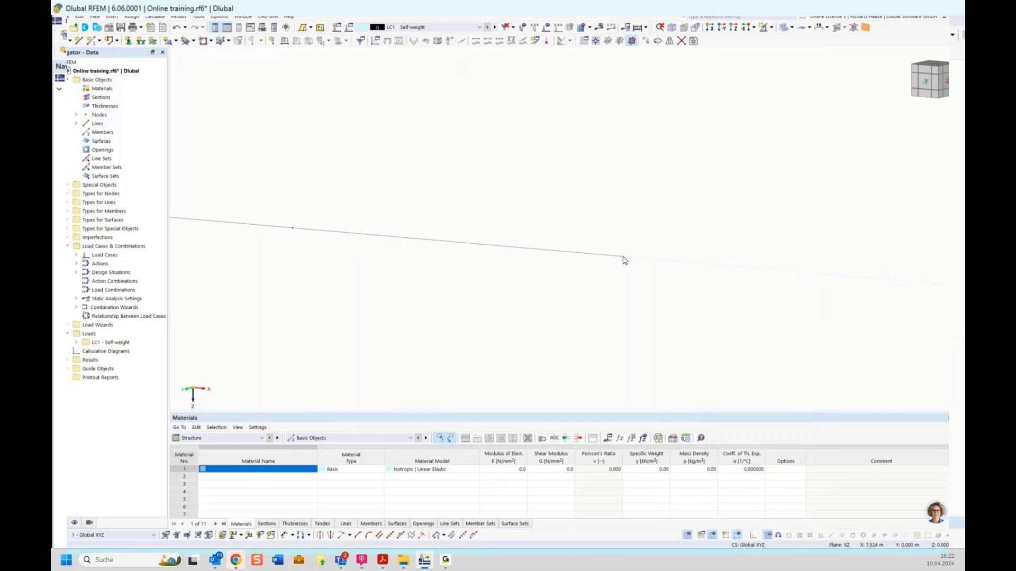
scroll(623, 260, "down", 3)
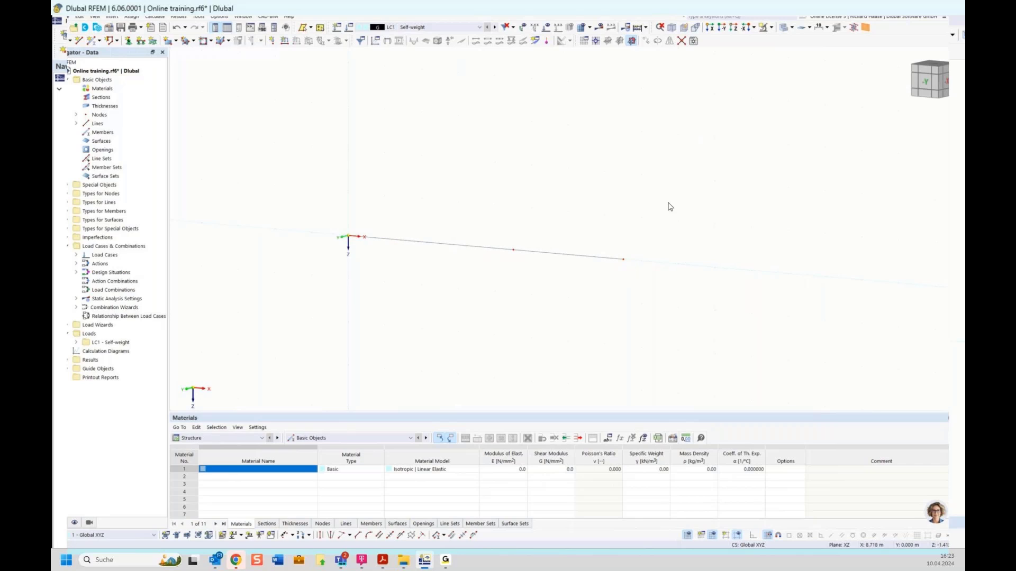
left_click_drag(667, 203, 571, 300)
left_click(655, 287)
left_click_drag(559, 207, 661, 286)
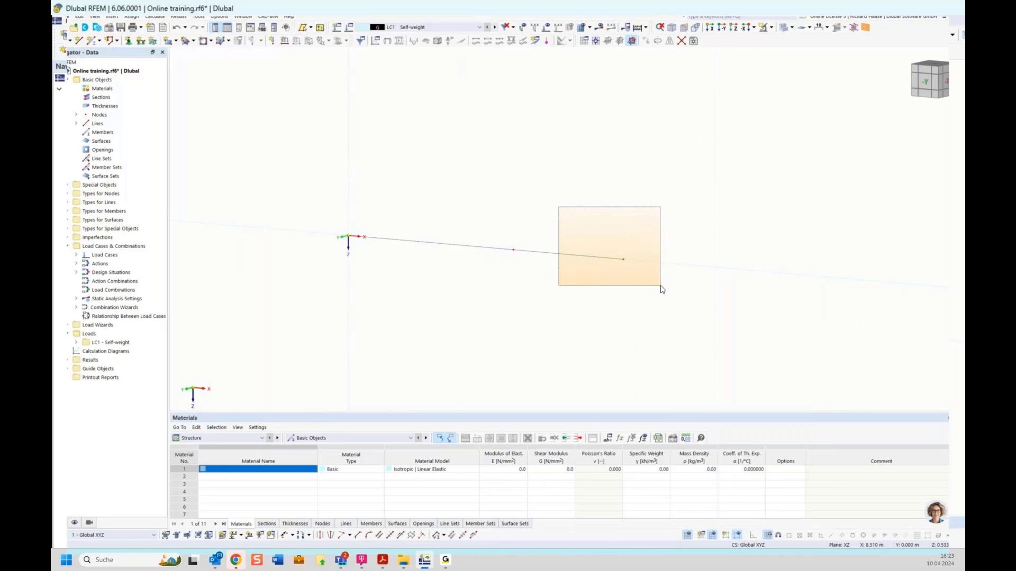
left_click_drag(662, 290, 661, 290)
left_click_drag(673, 211, 564, 294)
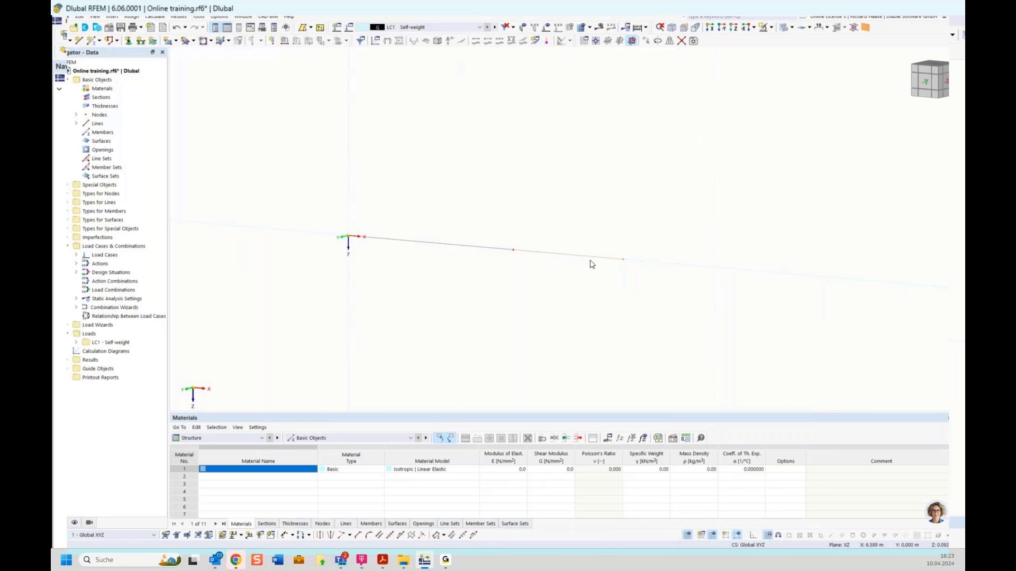
left_click(630, 327)
scroll(569, 304, "up", 2)
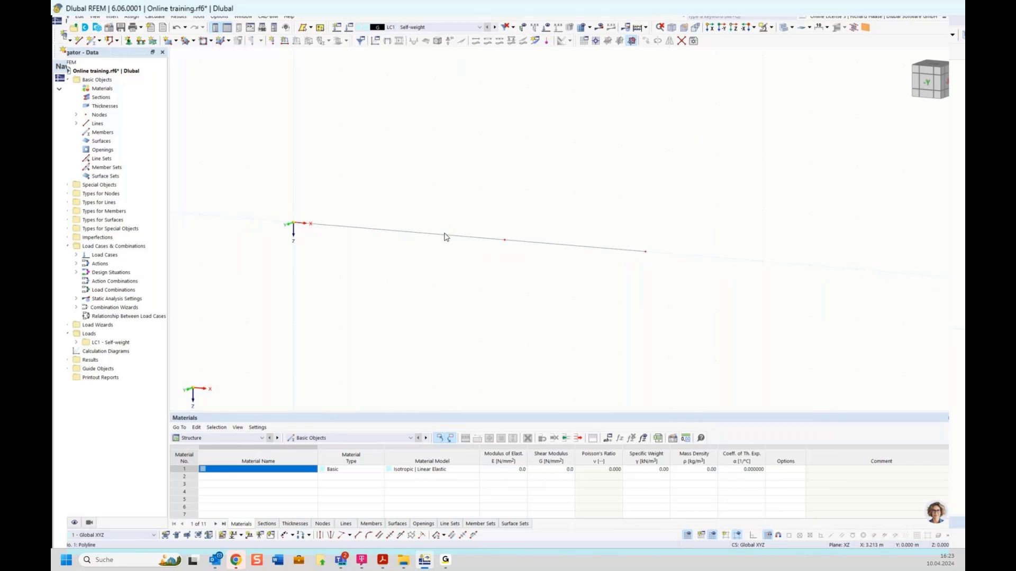
- Select both lines with a window, open them together for editing and enable the Member option to define a new member
left_click(536, 243)
left_click_drag(569, 205, 444, 275)
right_click(468, 240)
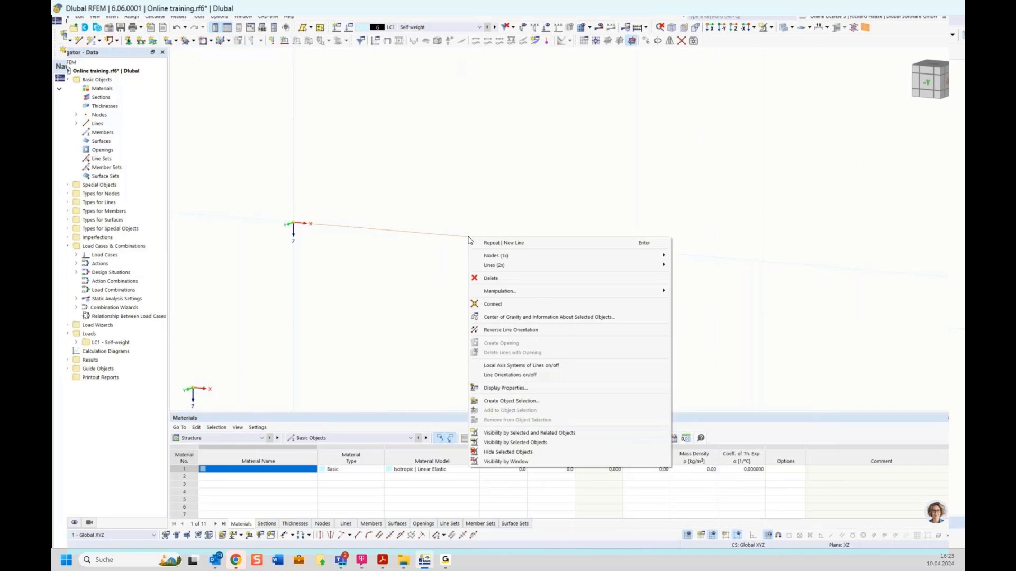
mouse_move(491, 268)
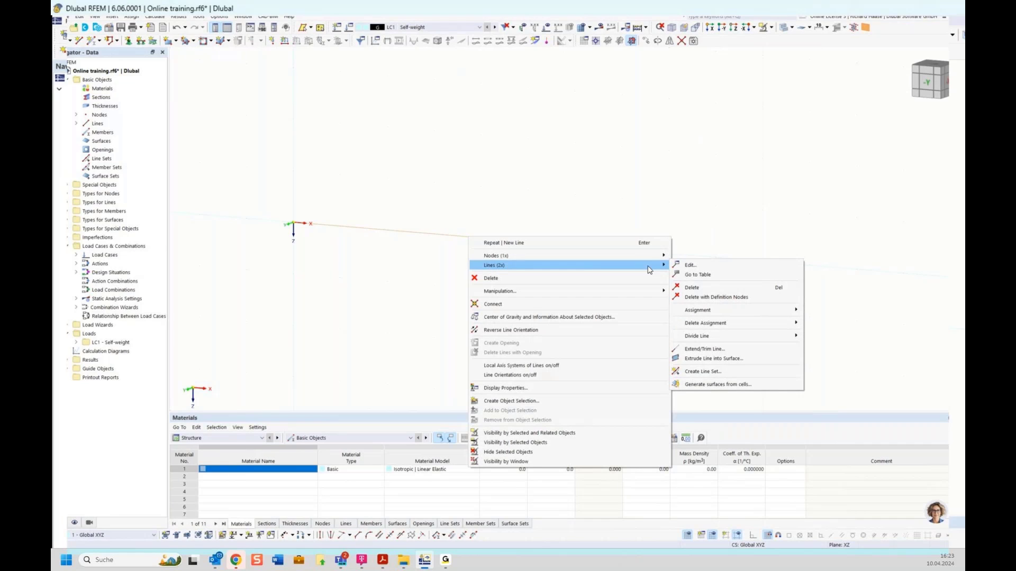
left_click(688, 266)
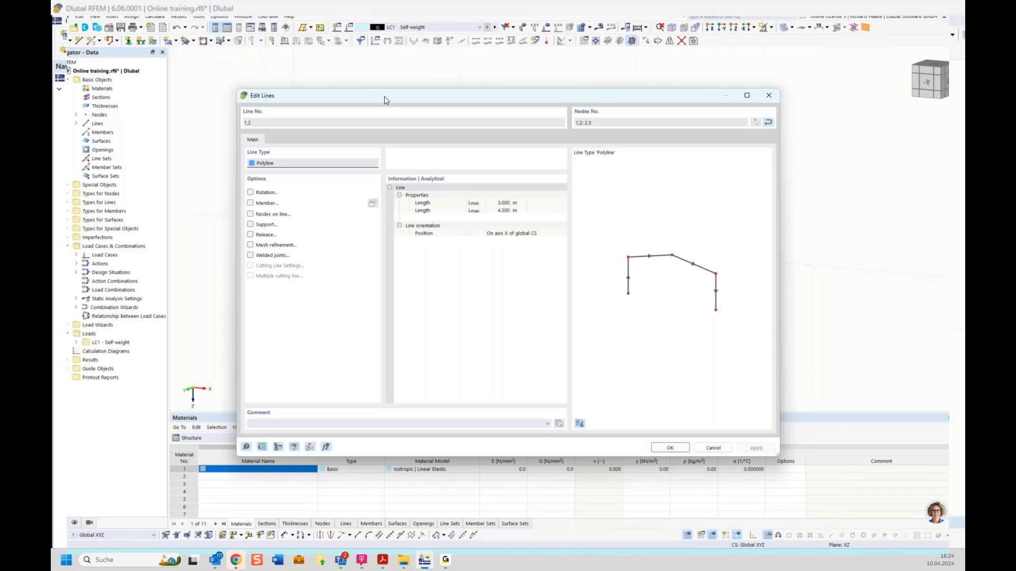
left_click_drag(384, 97, 389, 98)
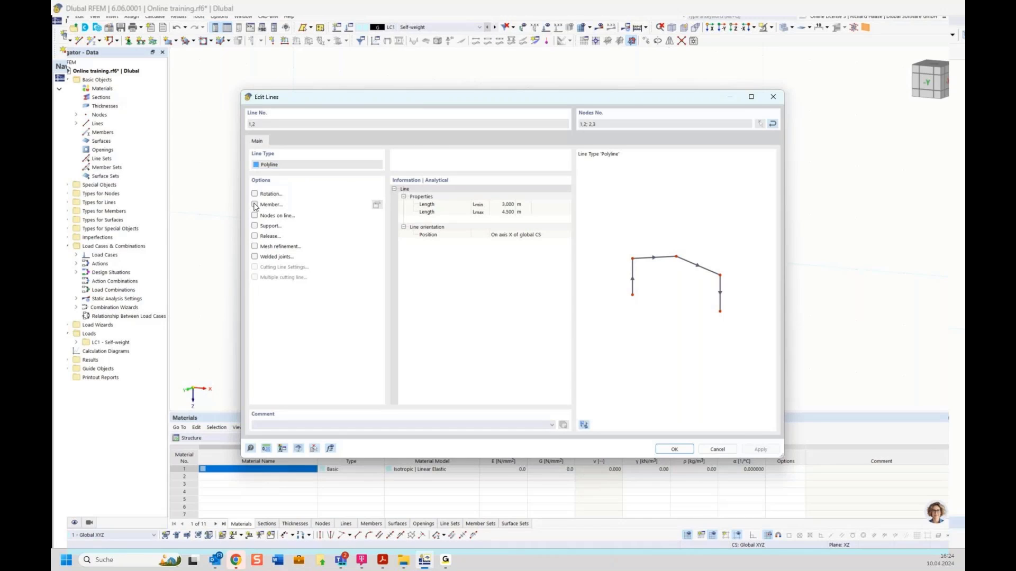
left_click(255, 205)
left_click_drag(318, 89, 321, 124)
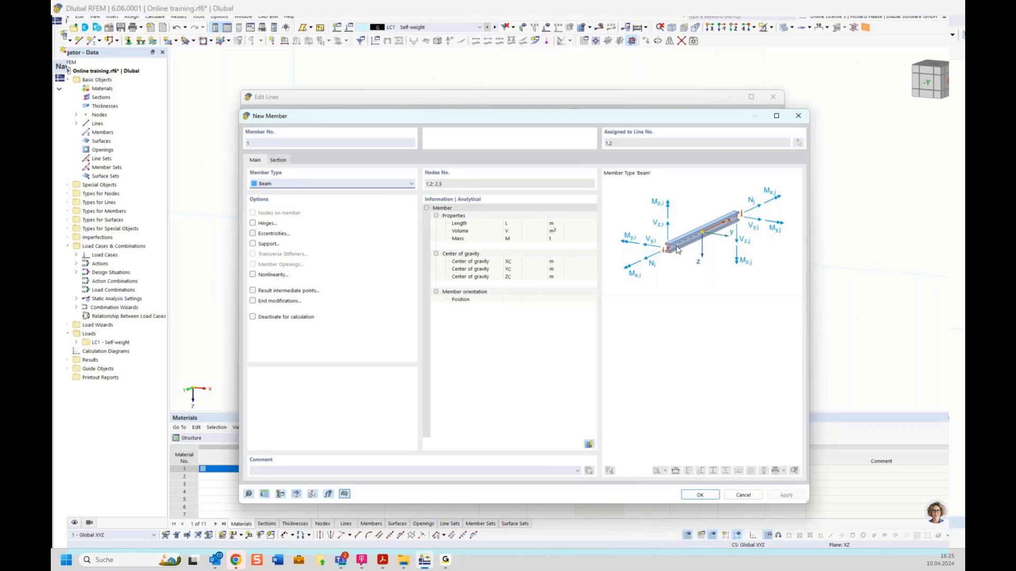
- Try the Tension and Compression member types to compare their force diagrams
left_click(339, 186)
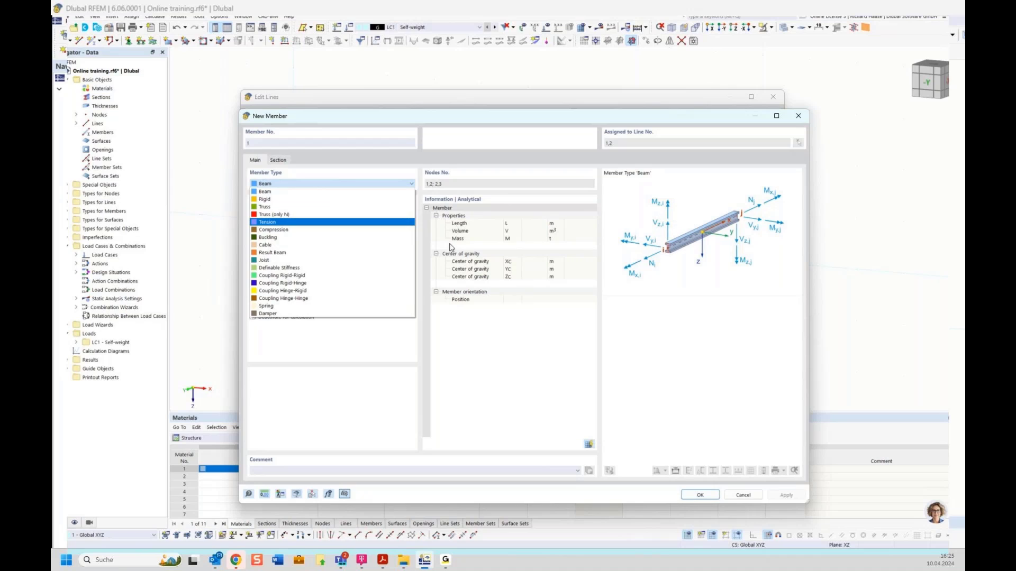
left_click(278, 223)
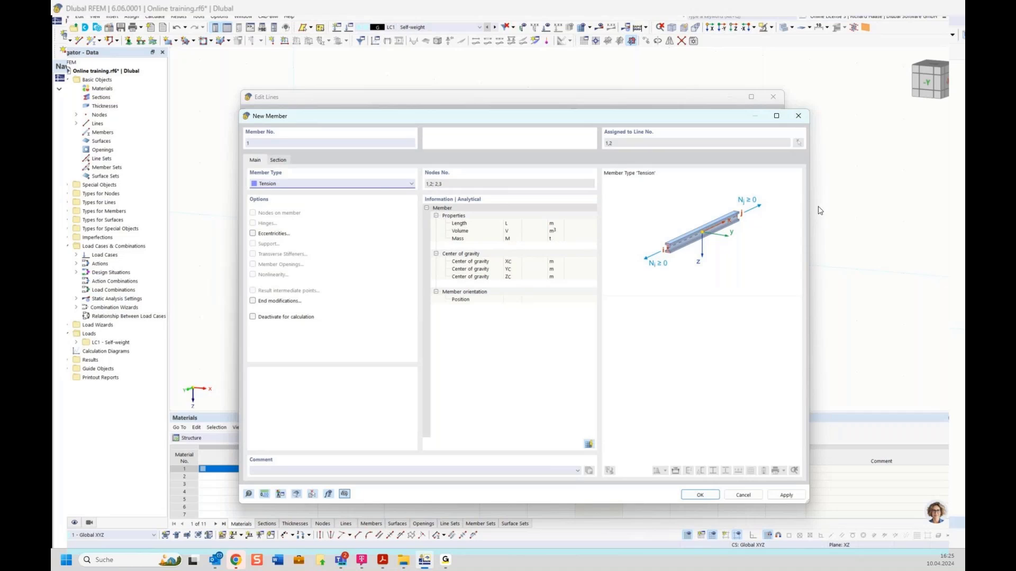
left_click(334, 184)
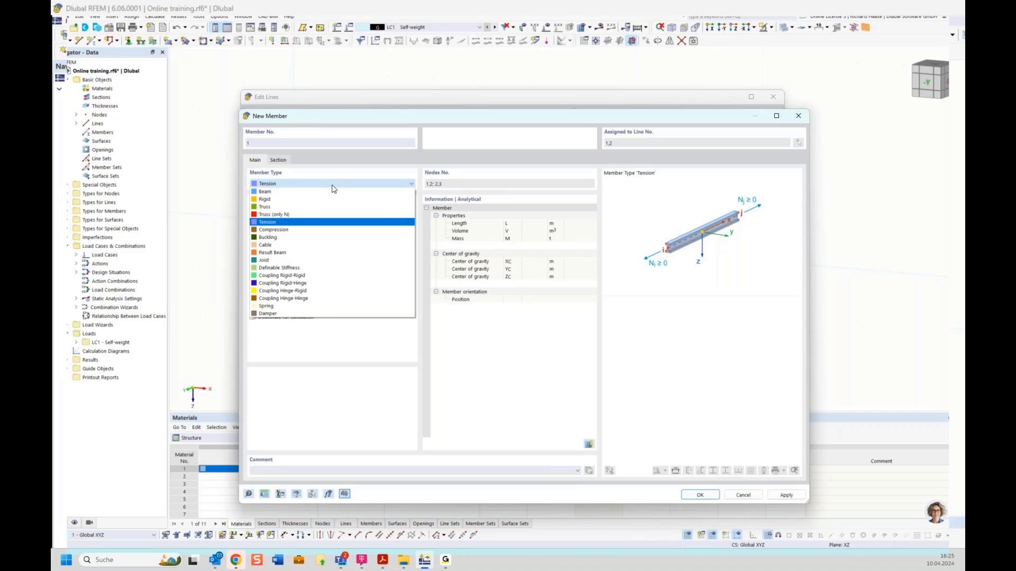
left_click(276, 230)
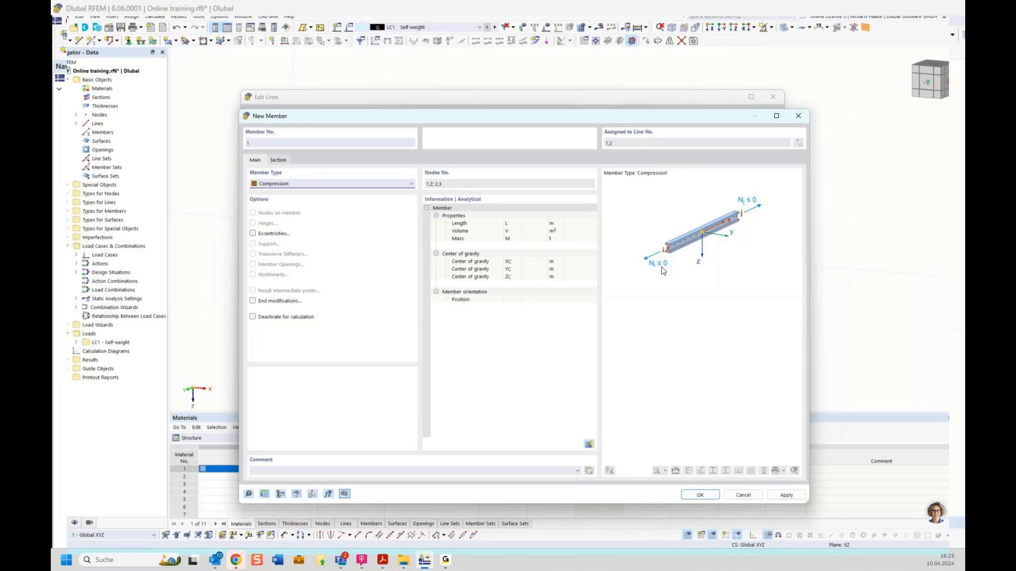
- Try the Definable Stiffness member type, view its stiffness parameters without creating one, and return the member type to Beam
left_click(284, 183)
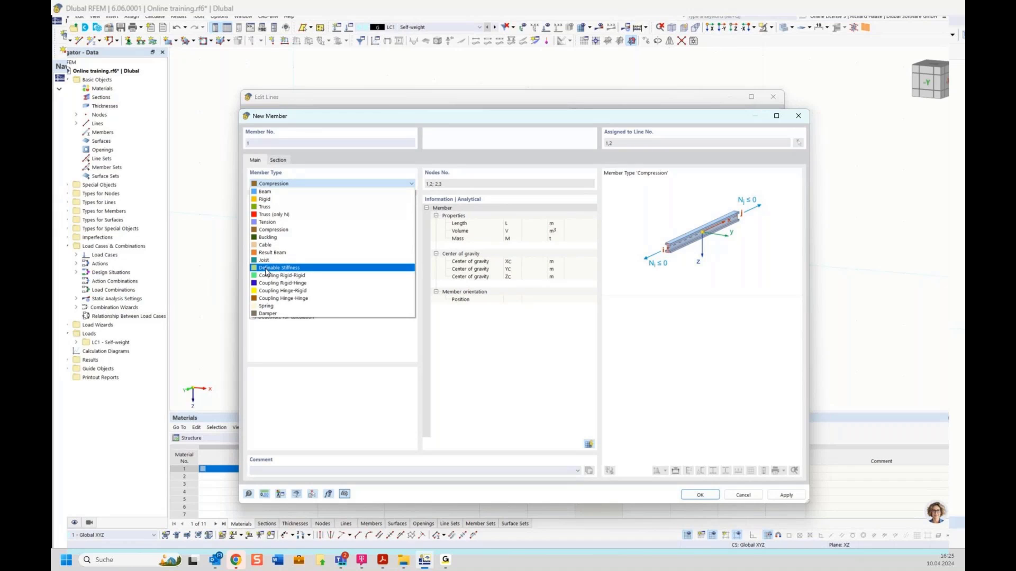
left_click(292, 268)
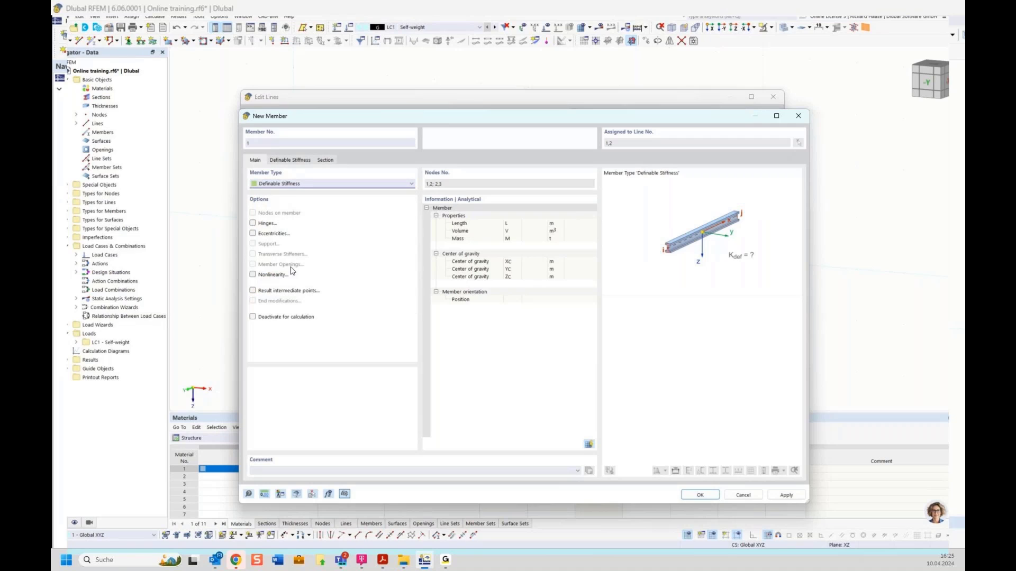
left_click(290, 160)
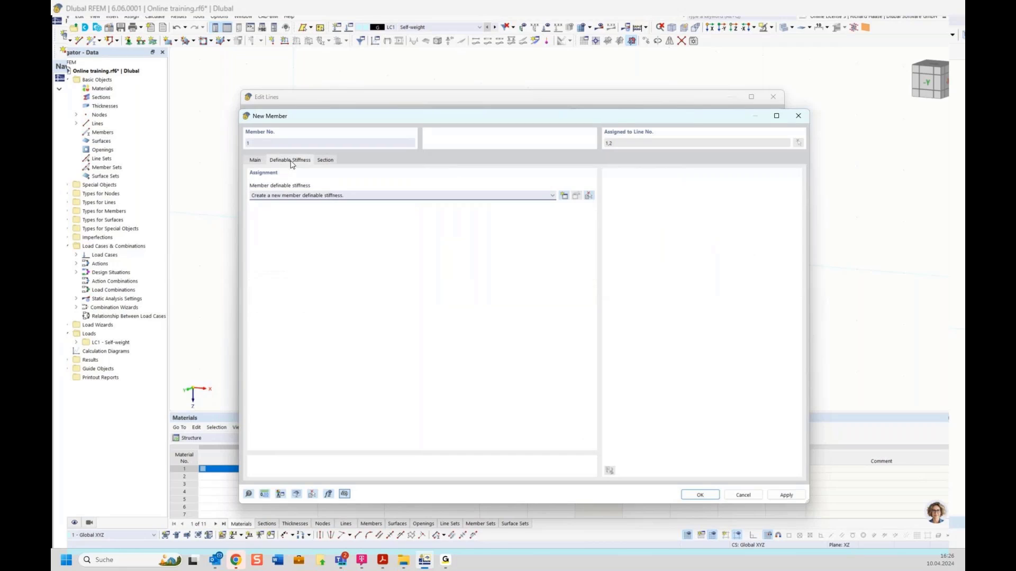
left_click(564, 196)
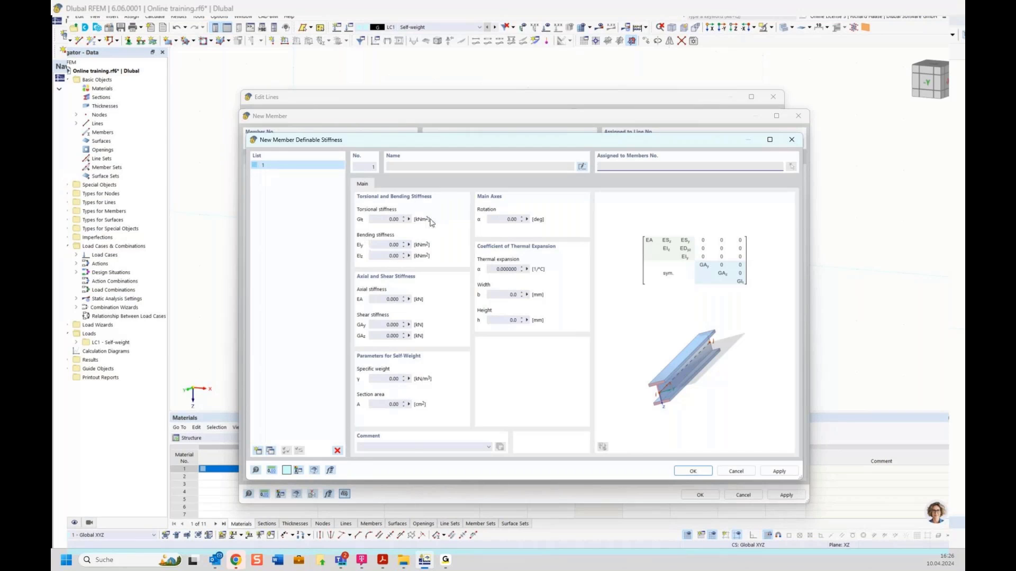
left_click(790, 139)
left_click(257, 160)
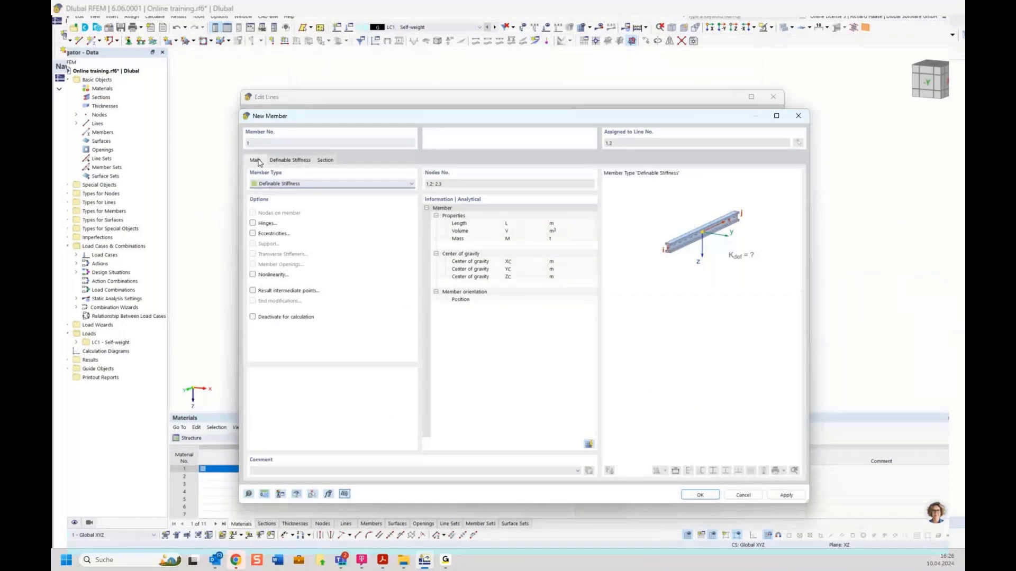
left_click(284, 184)
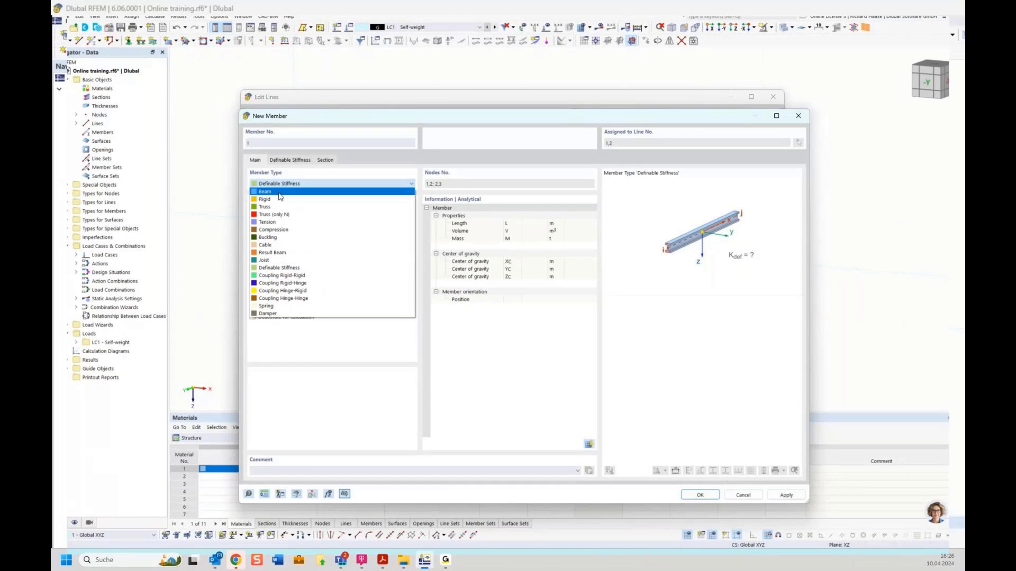
left_click(281, 193)
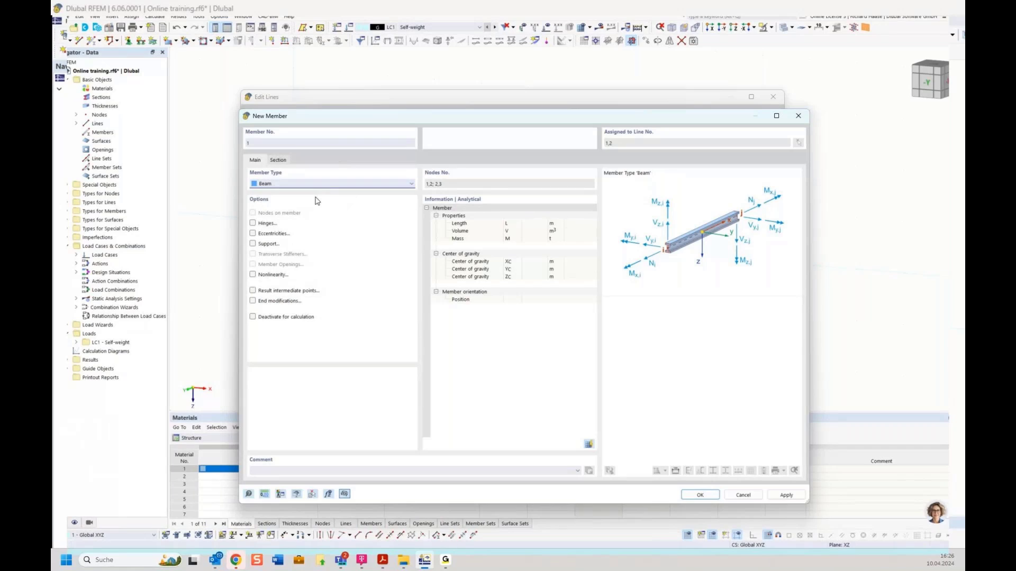
- Choose the standardized steel I-section HE 180 A from the EN 10365:2017 HE A series for the member start
left_click_drag(349, 120, 354, 91)
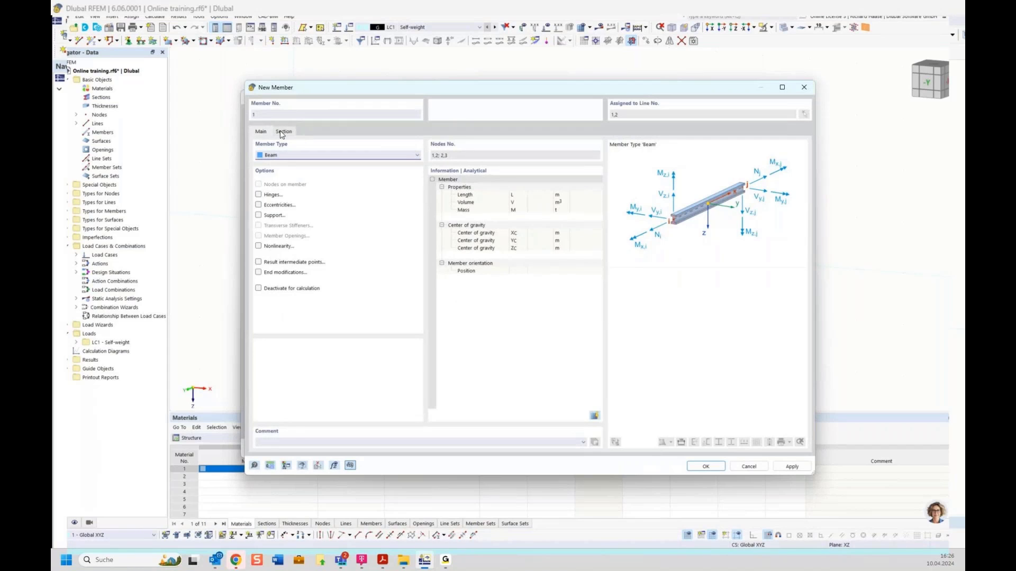
left_click(282, 133)
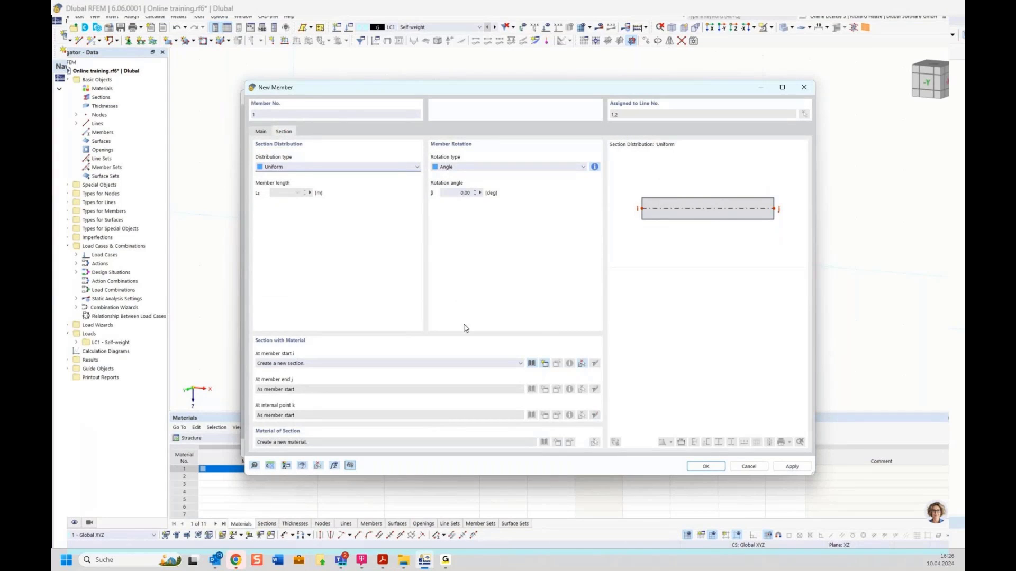
left_click(532, 364)
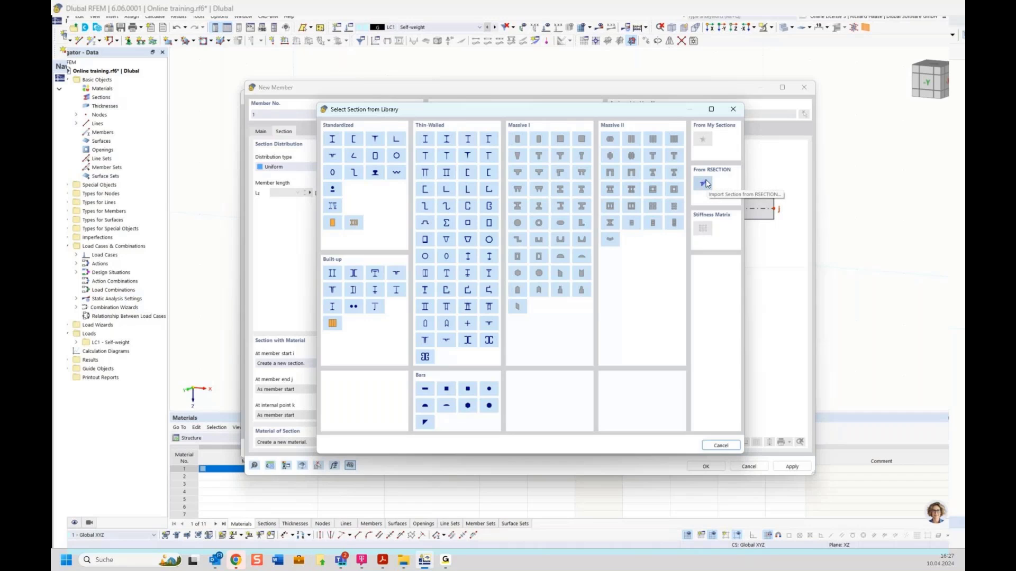
left_click(332, 139)
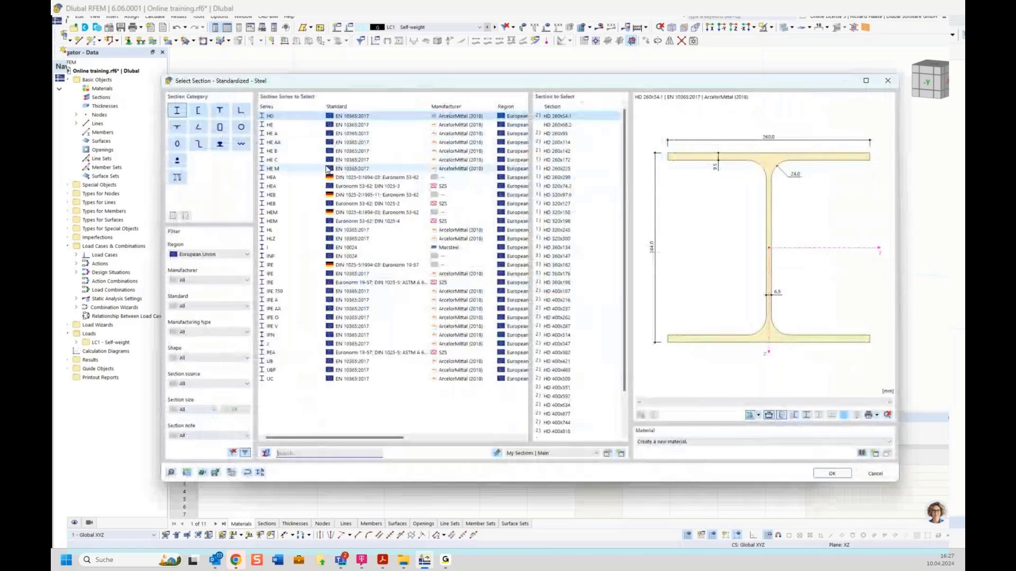
left_click(289, 134)
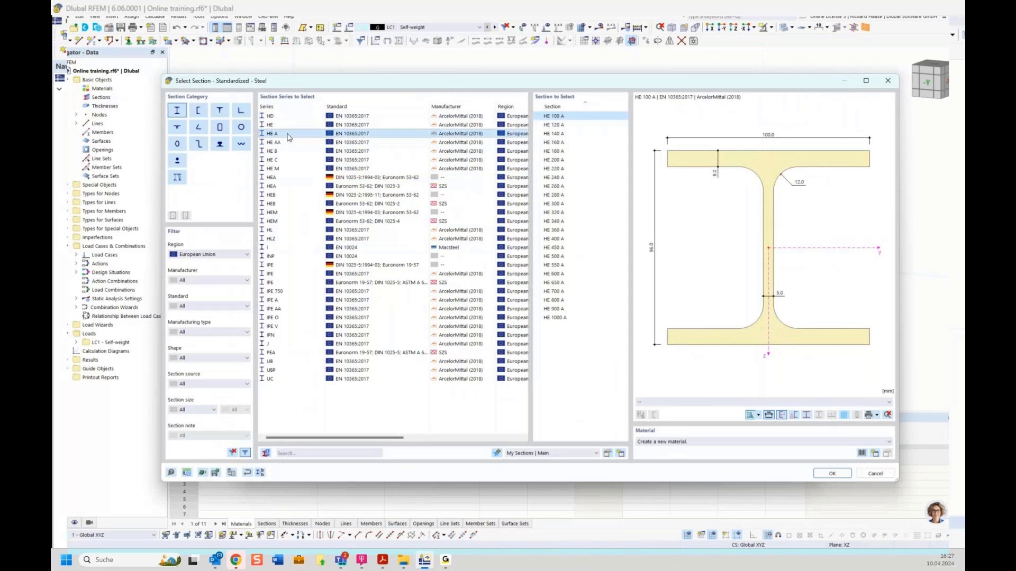
left_click(555, 151)
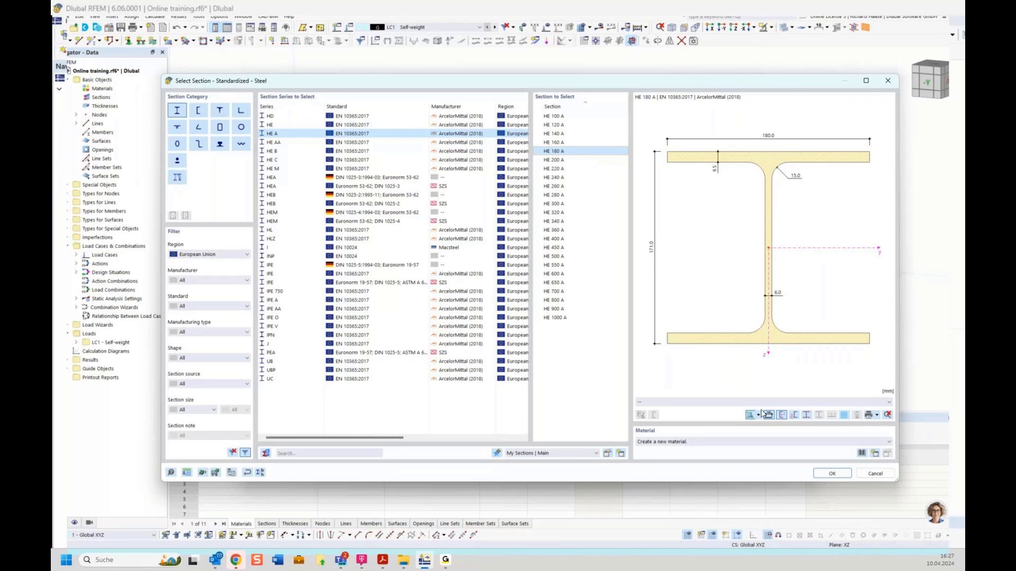
- Create the section's material by searching the library for s235 and choosing steel S235JR to EN 10025-2:2019-08
left_click(692, 444)
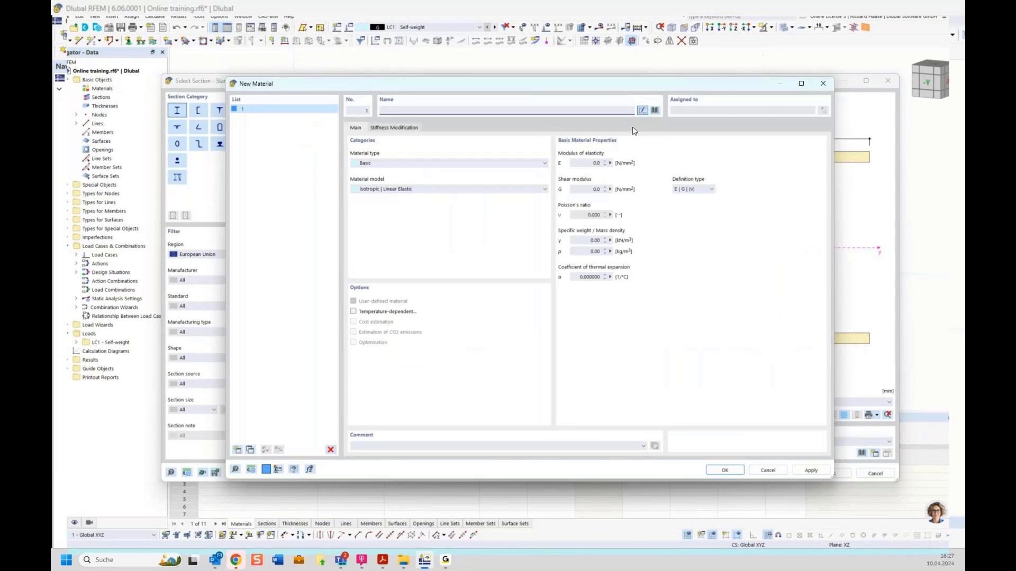
left_click(655, 111)
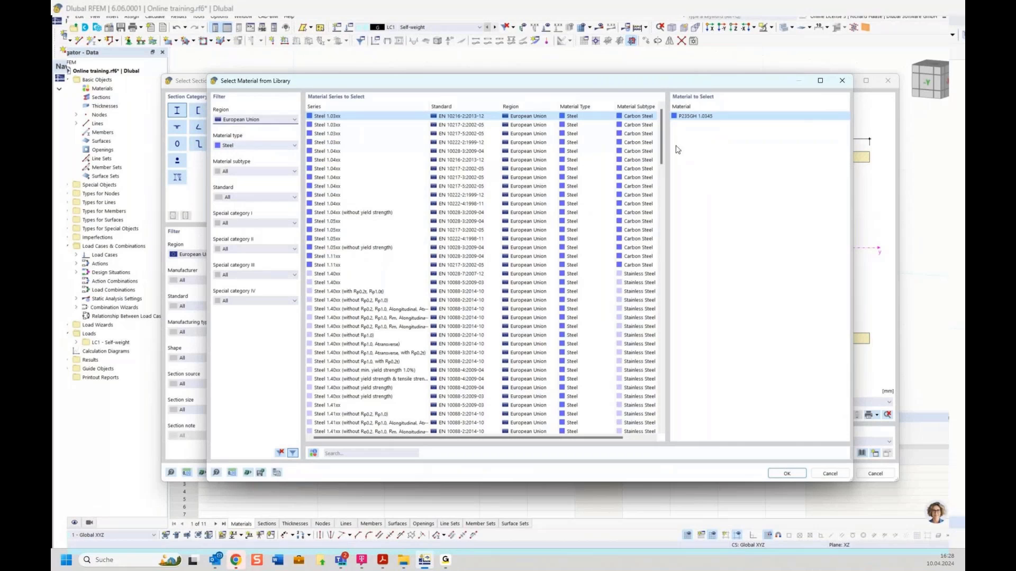
mouse_move(661, 143)
left_mouse_down()
mouse_move(656, 331)
mouse_move(670, 125)
left_mouse_up()
left_click(342, 452)
left_click(335, 454)
type("s23")
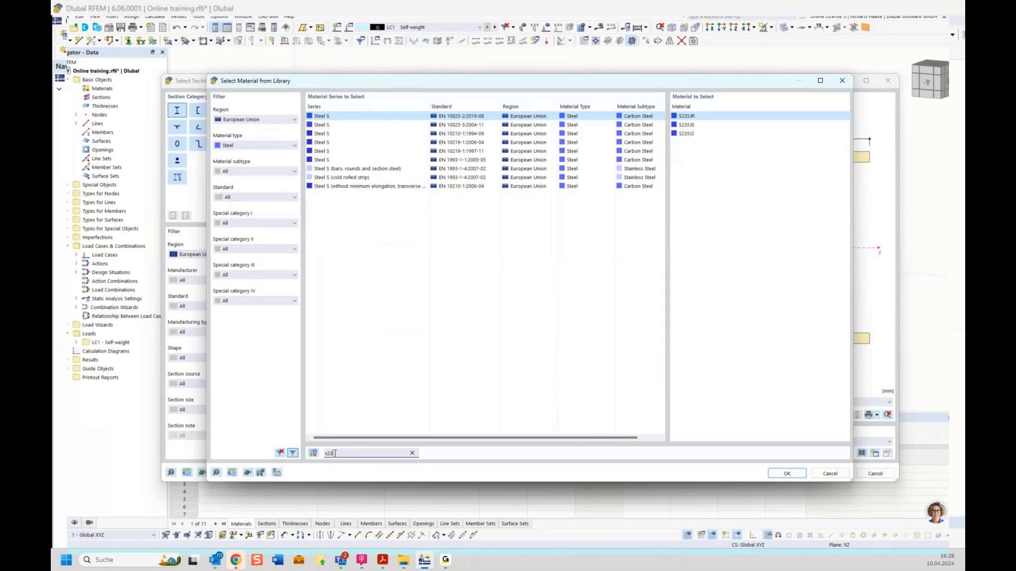
type("5")
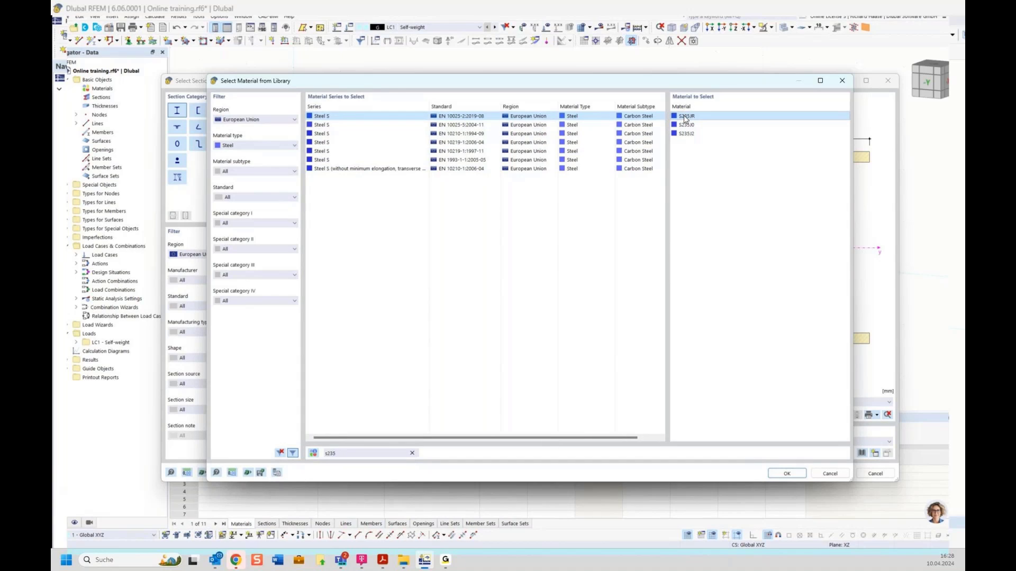
double_click(710, 117)
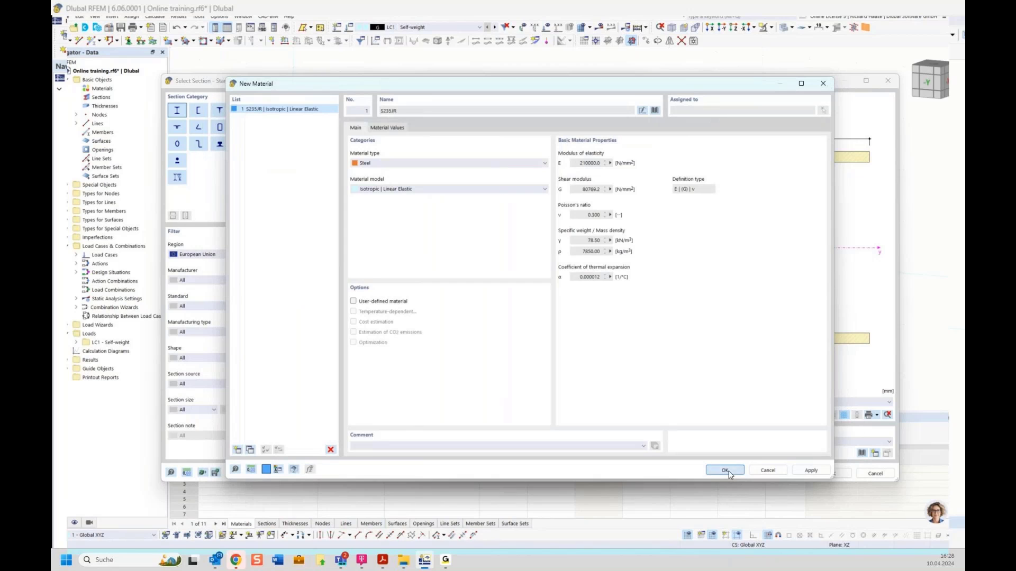
left_click(725, 470)
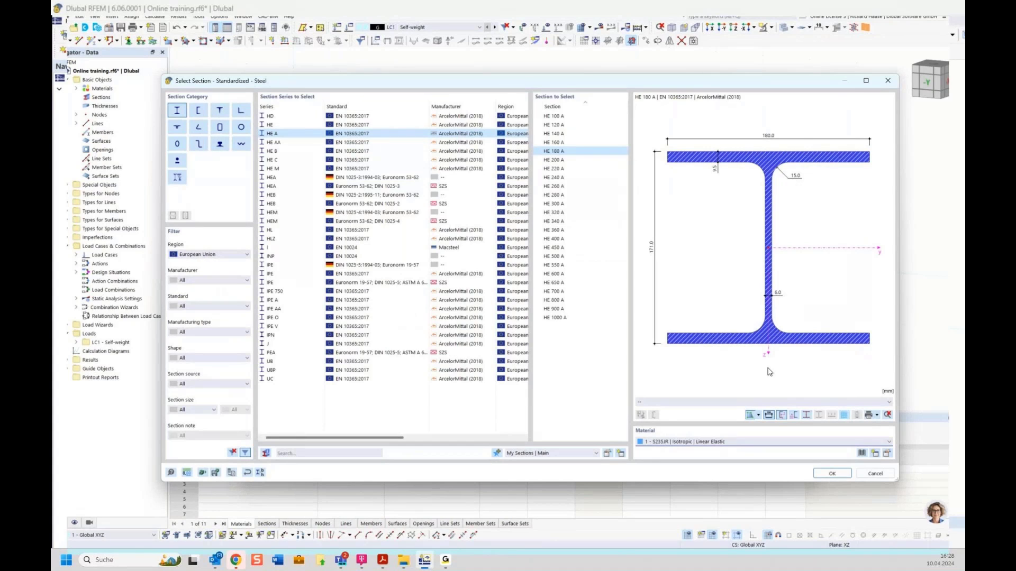
- Assign the HE 180 A section in S235JR to the new beam members and complete the edit of both lines
left_click(831, 474)
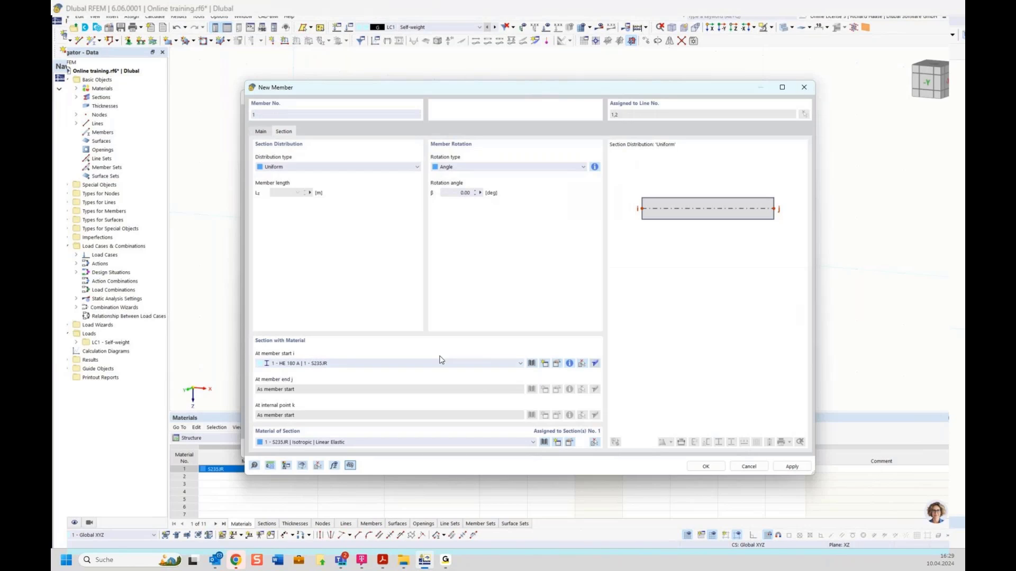
left_click(706, 467)
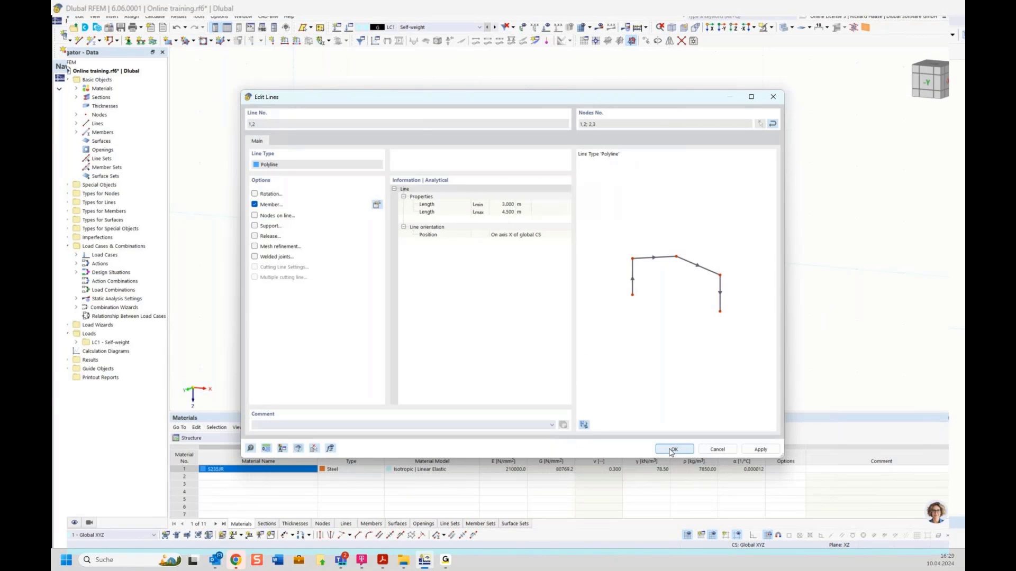
left_click(671, 449)
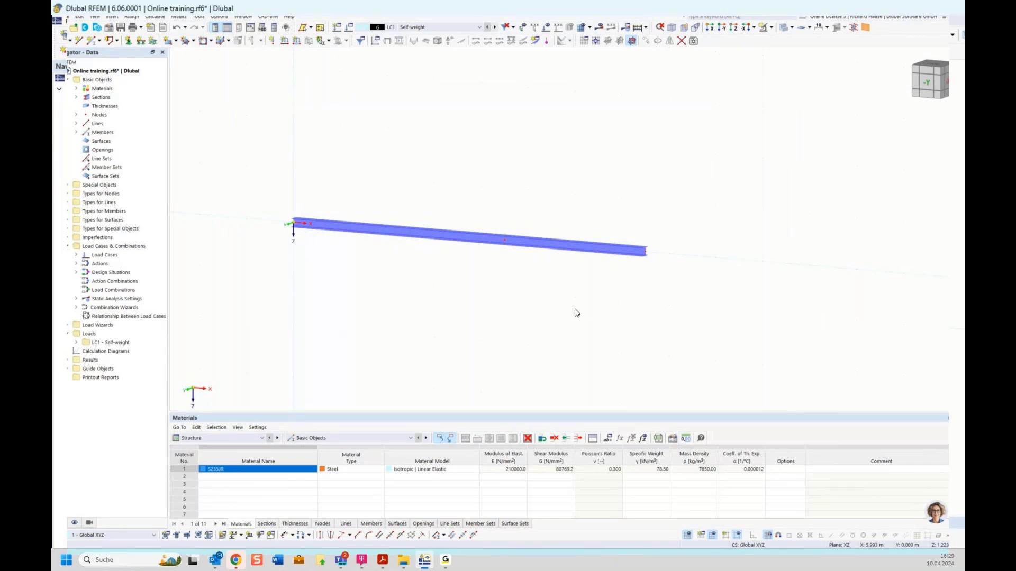
- Examine the section shape and orientation of the rendered beam members from the end and from the side
middle_click_drag(574, 281, 485, 273, "ctrl")
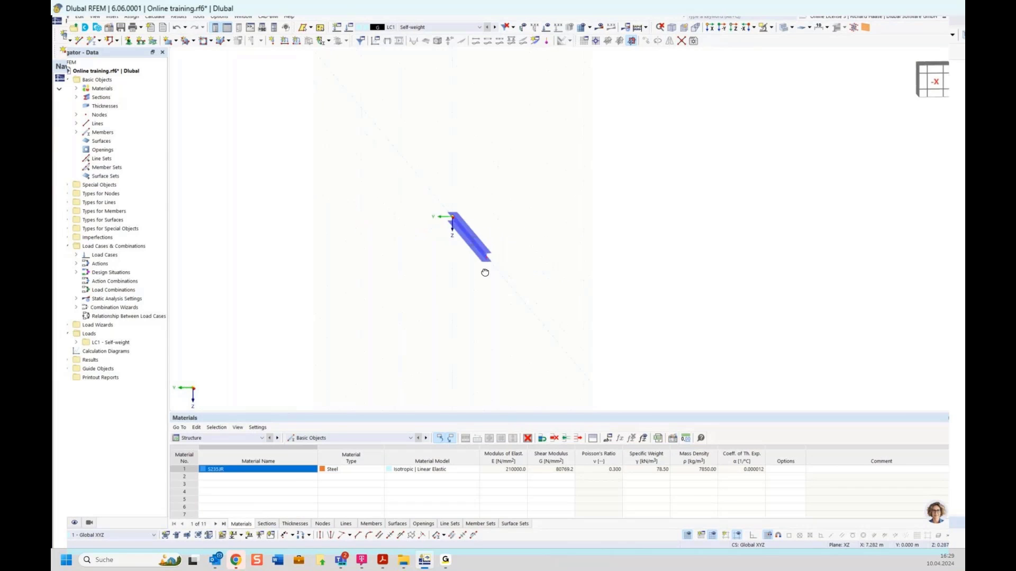
scroll(478, 247, "up", 5)
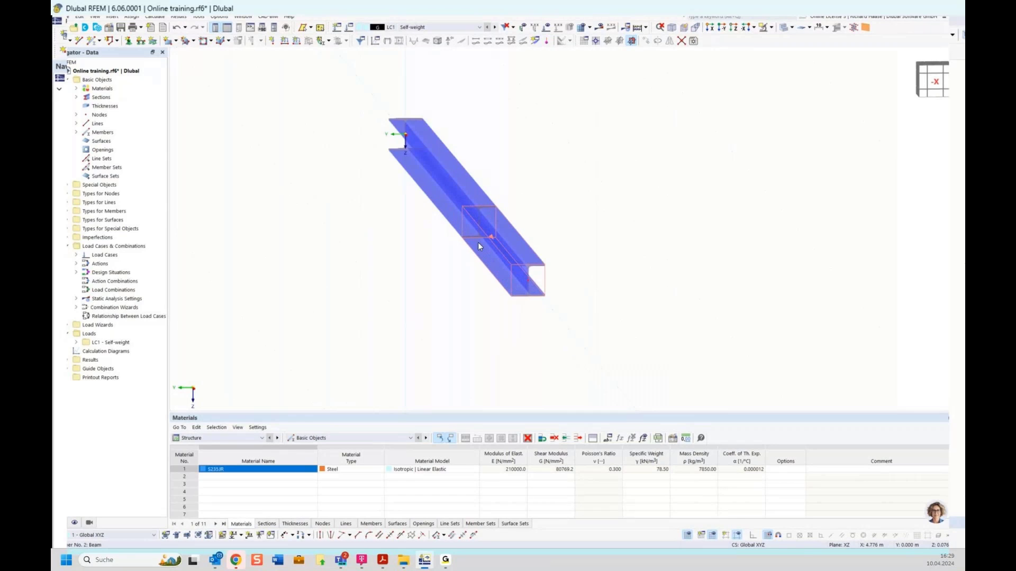
middle_click_drag(571, 195, 663, 177, "ctrl")
scroll(592, 208, "down", 2)
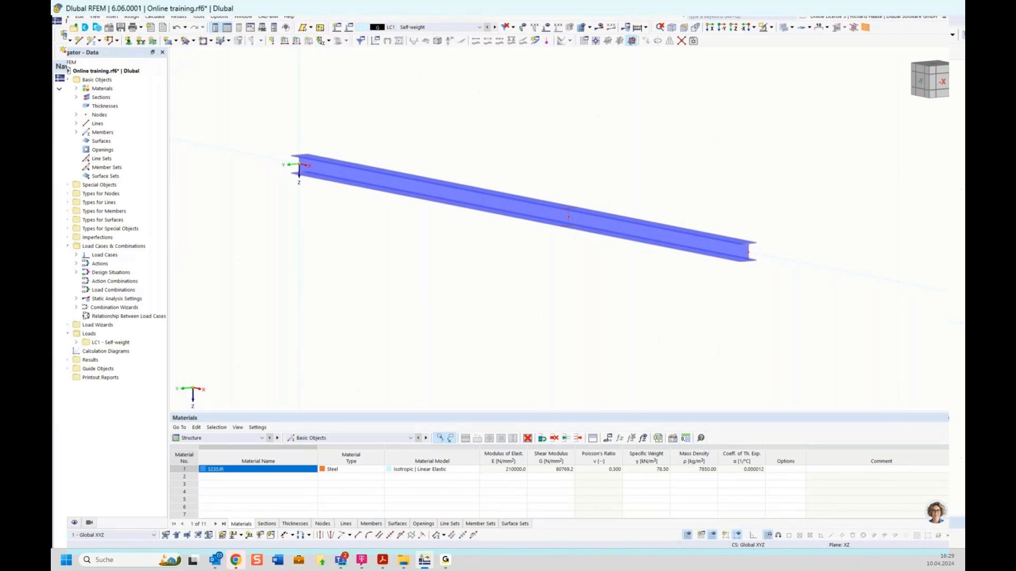
key("alt+Tab")
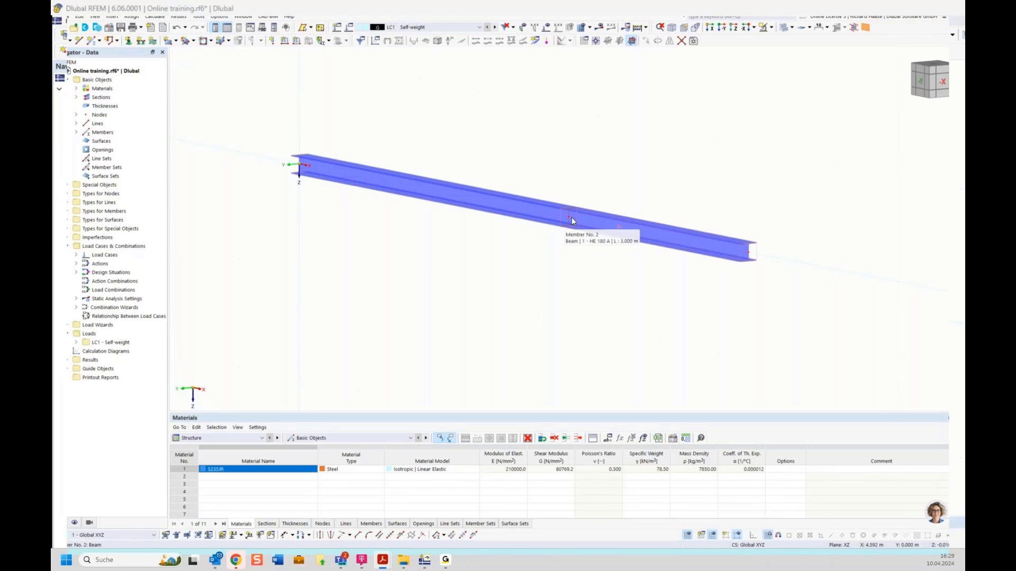
- Ask the AI assistant Mia for the bending moment at 4.50 m of a 7.5 m single beam with a 10 kN single load there
left_click(937, 513)
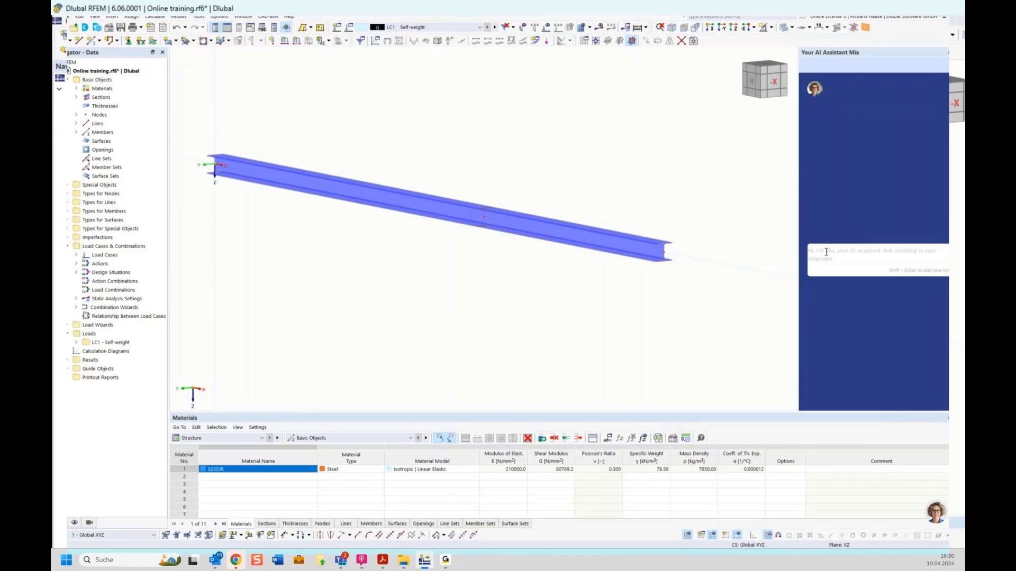
left_click(846, 255)
type("single beam, length 7,5m, single load on 4,50m with 10kn. Bending moment at 4,50m")
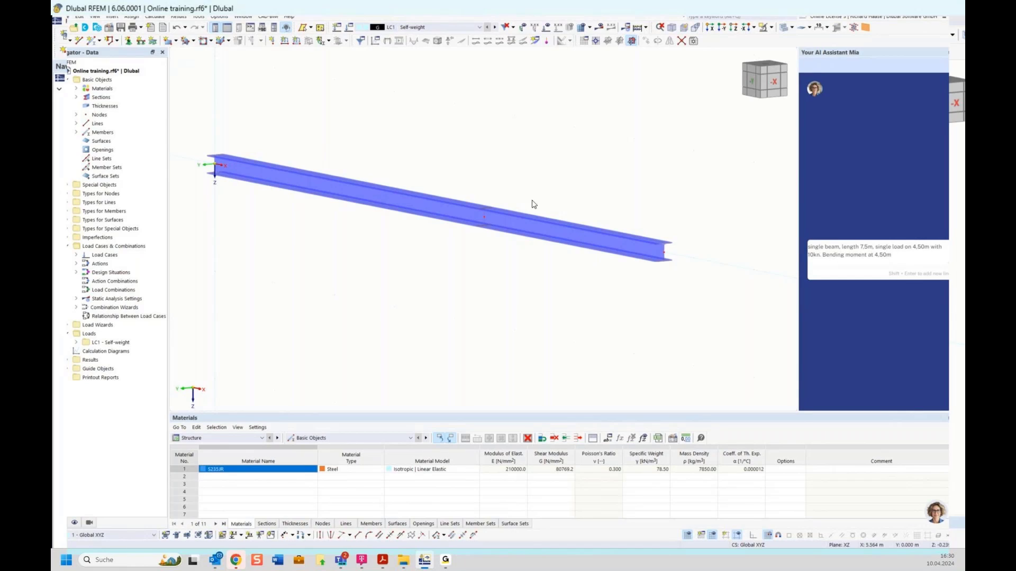
mouse_move(484, 219)
key("Return")
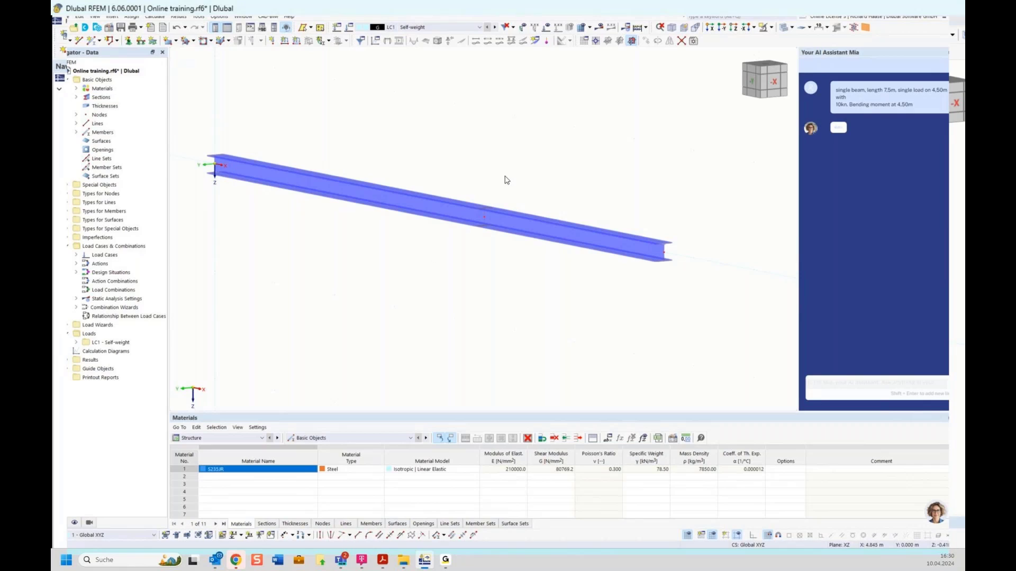
- Create a new nodal support and assign it to the beam's start node at the origin, working in the -Y view
scroll(512, 179, "up", 2)
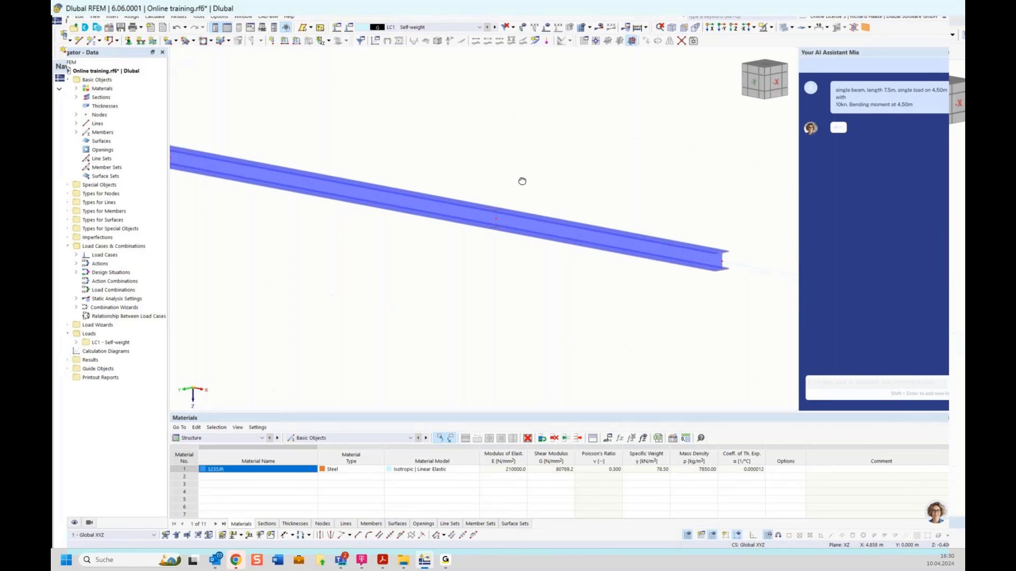
left_click(762, 80)
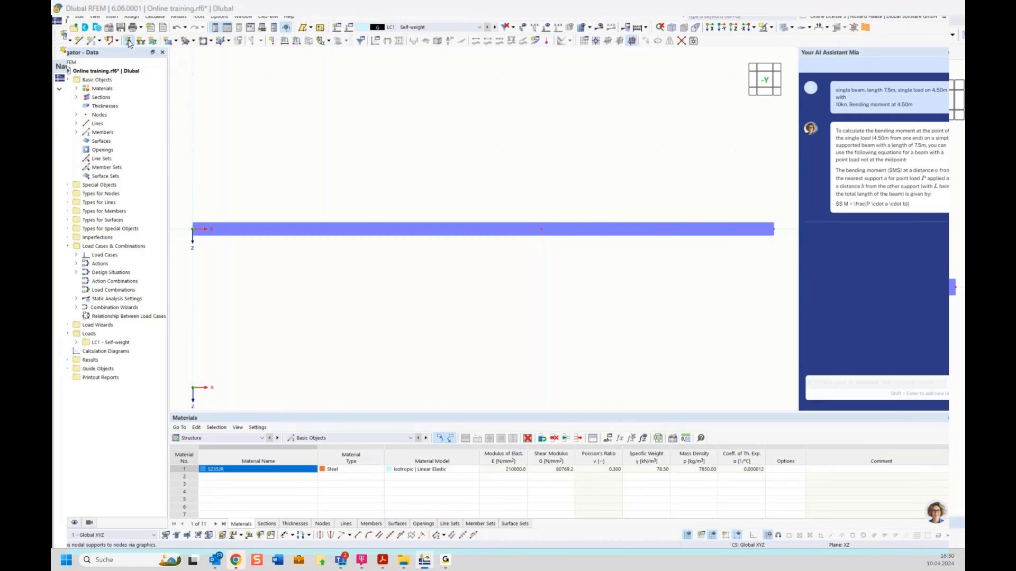
left_click(128, 42)
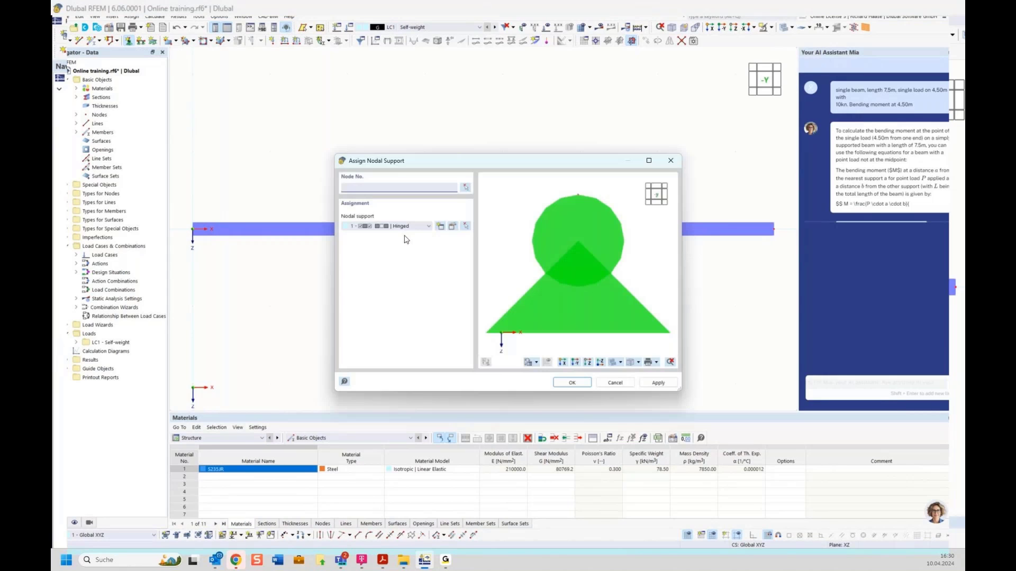
left_click(441, 226)
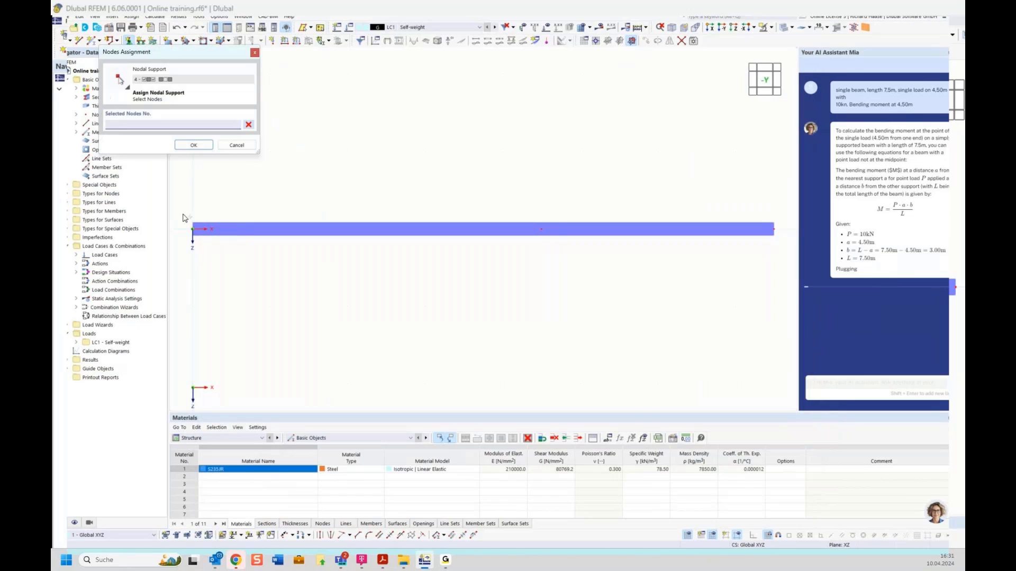
left_click_drag(181, 217, 216, 257)
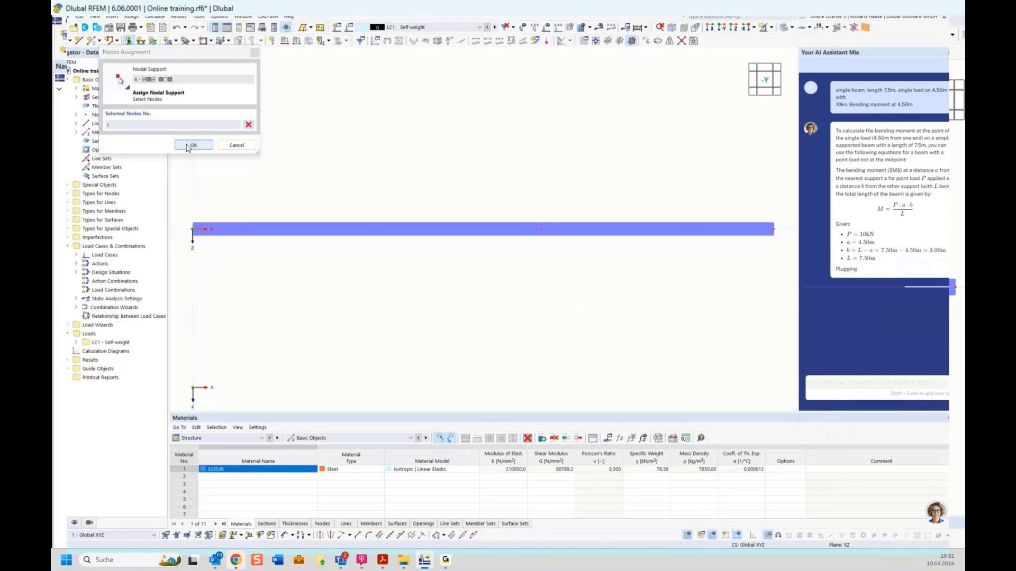
left_click(192, 145)
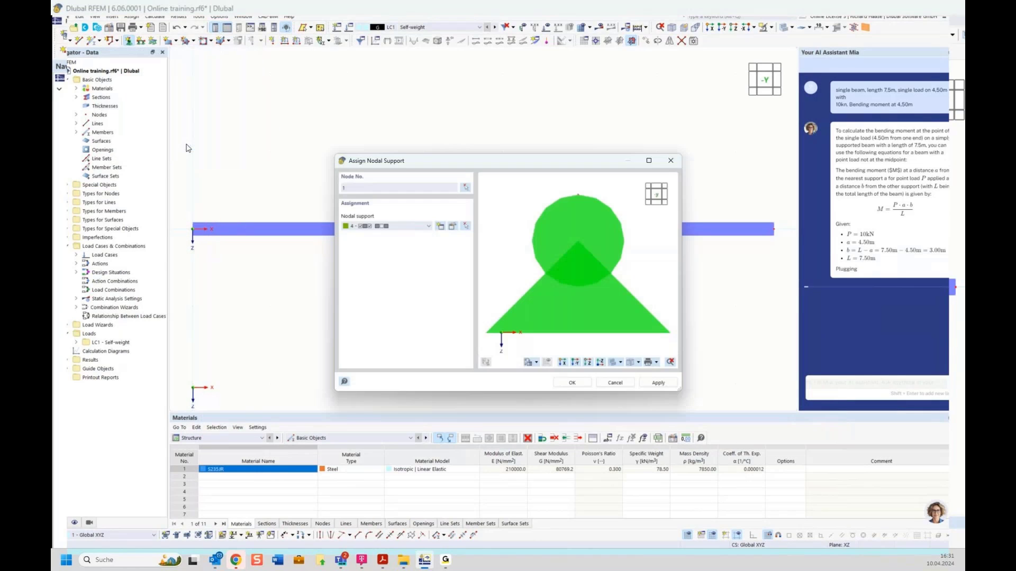
left_click(572, 382)
- Enlarge the displayed size of the nodal support graphics using the support at the beam's start node
right_click(196, 241)
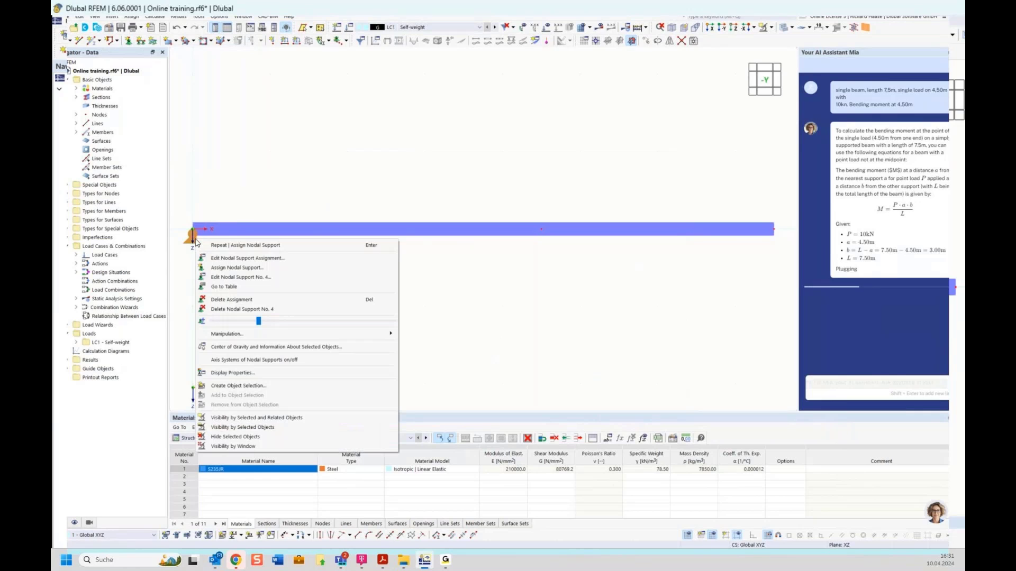
key("Escape")
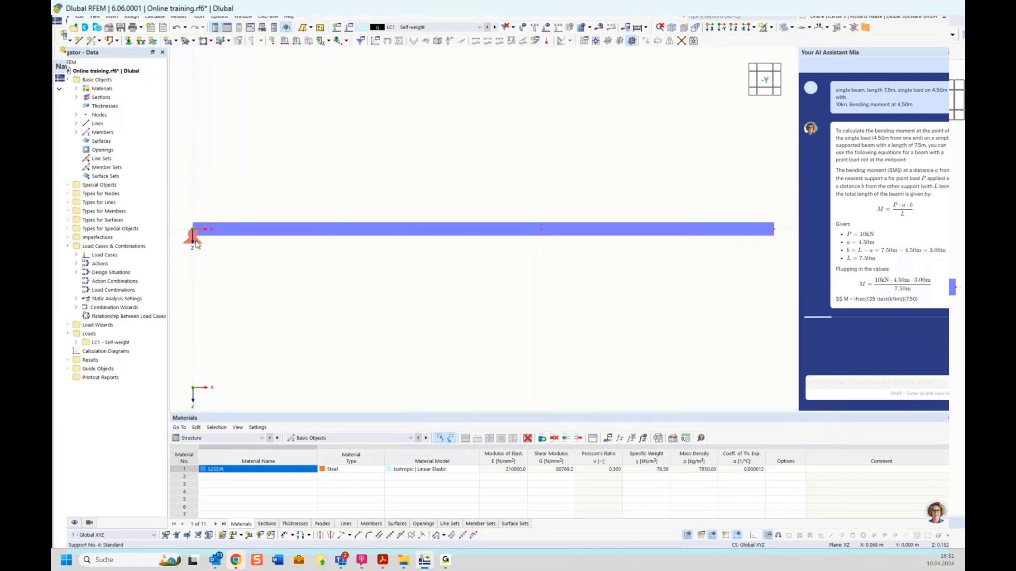
right_click(196, 242)
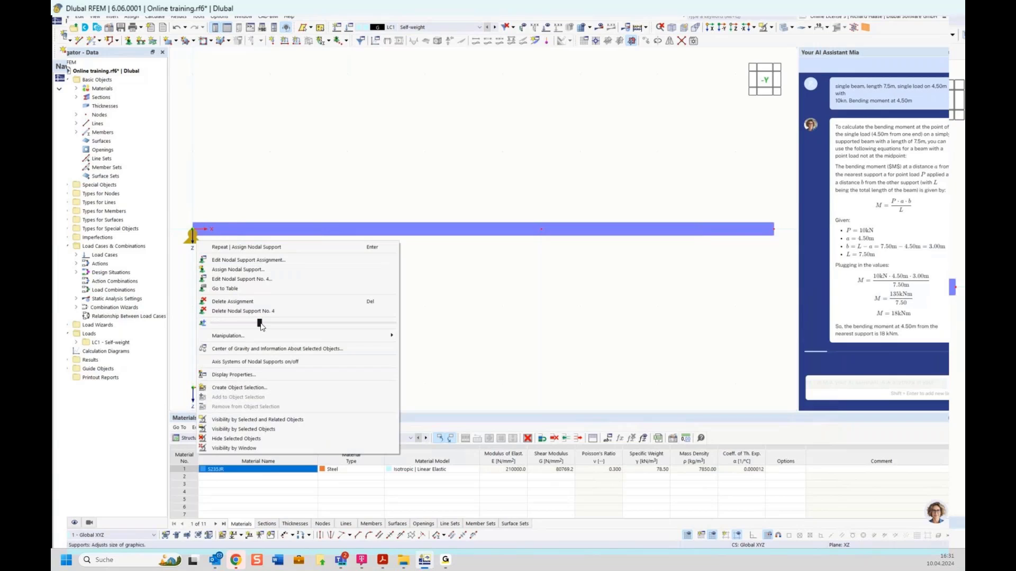
left_click_drag(261, 327, 325, 324)
left_click(510, 239)
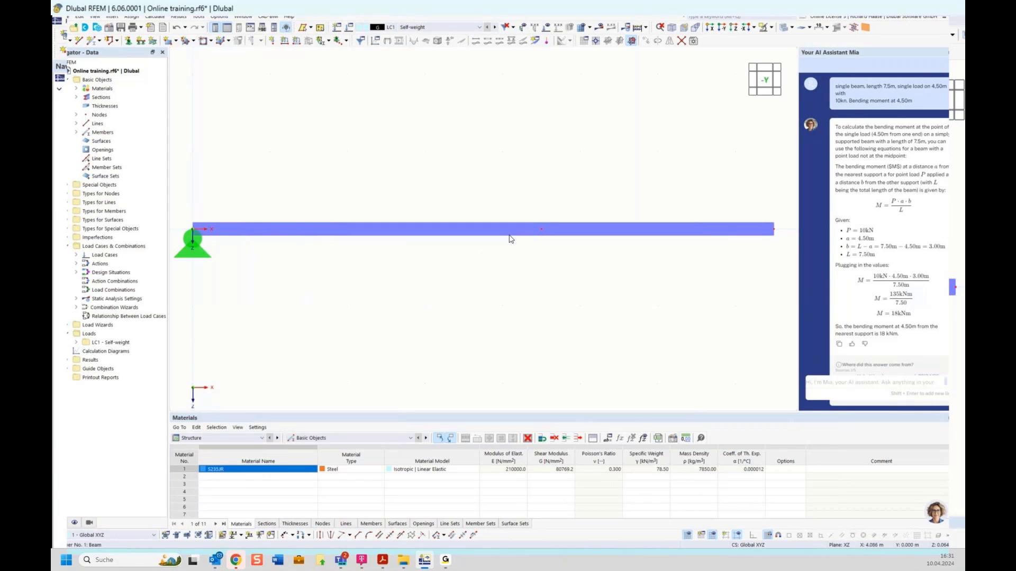
- Assign the predefined Roller nodal support to the beam's end node opposite the origin
left_click(130, 42)
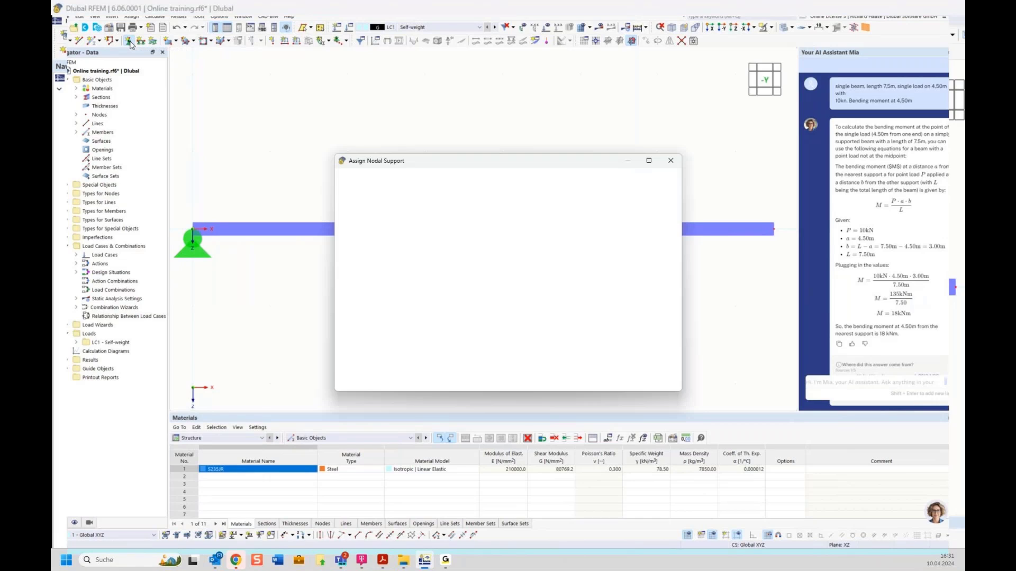
left_click(401, 227)
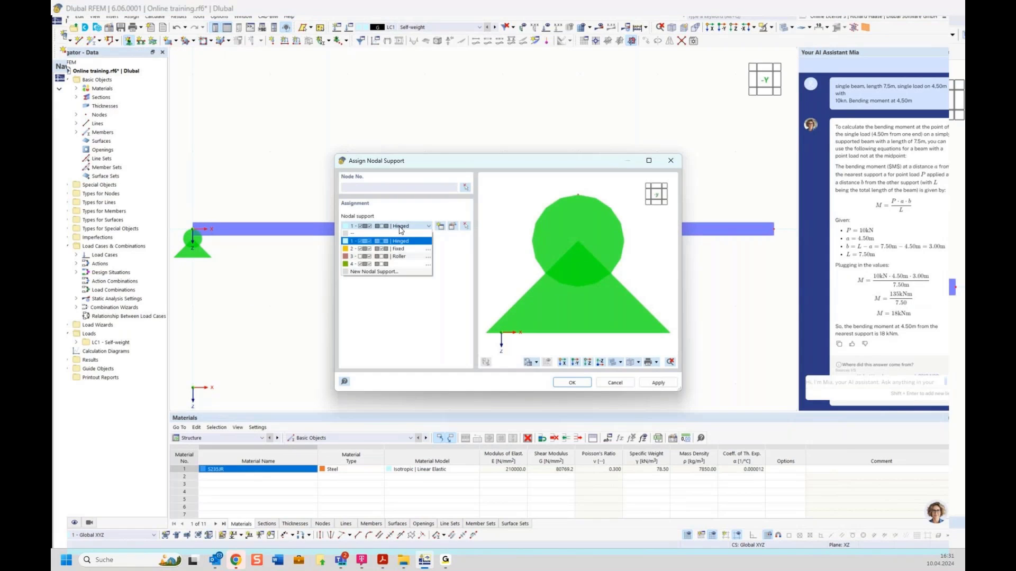
left_click(400, 257)
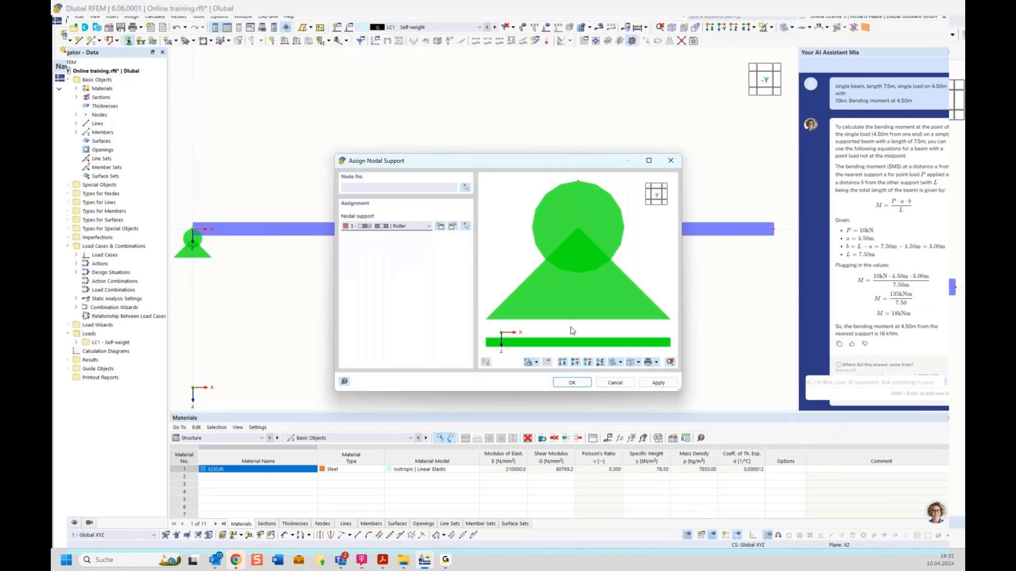
left_click(466, 188)
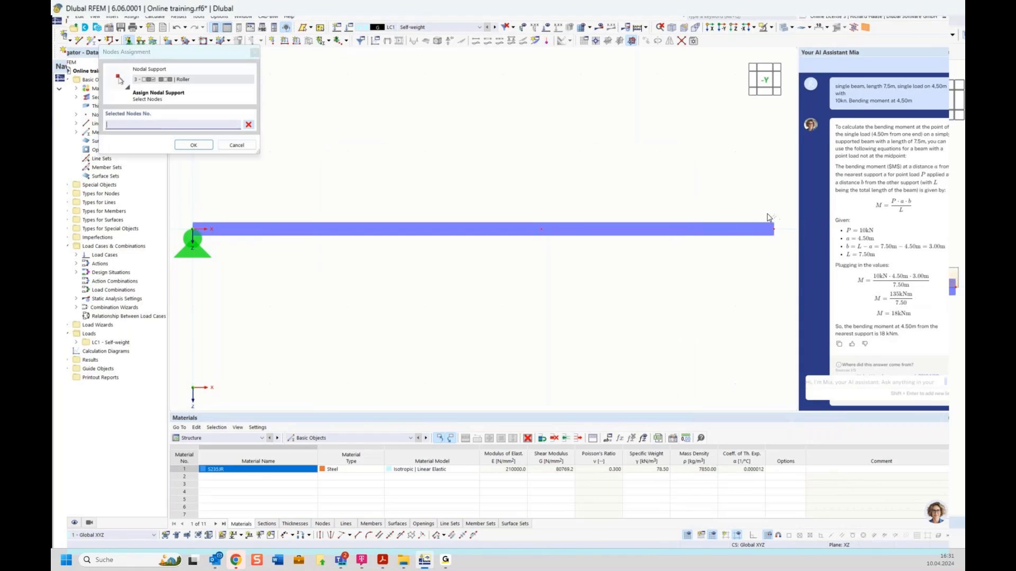
left_click(773, 228)
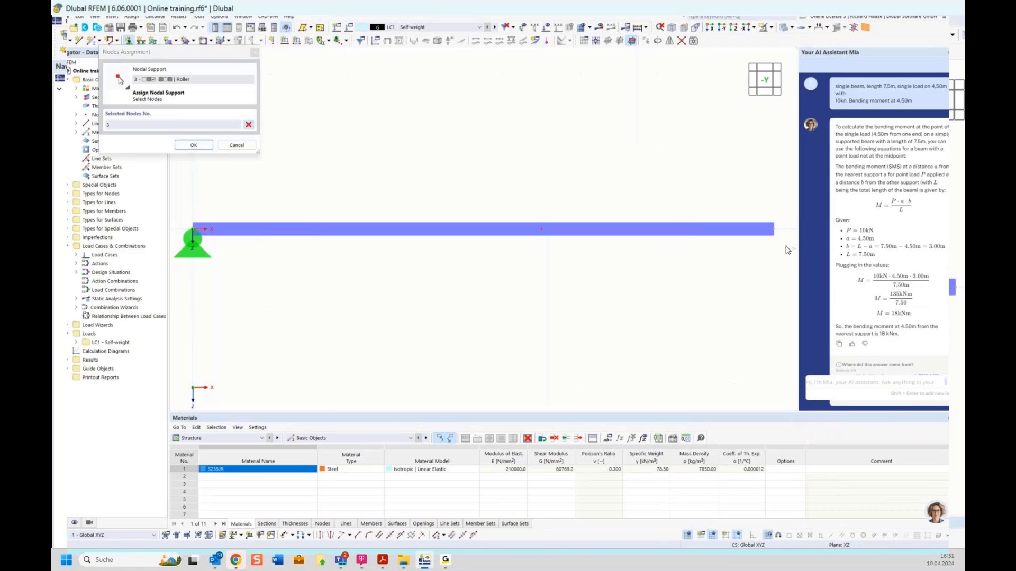
left_click(194, 146)
left_click(573, 385)
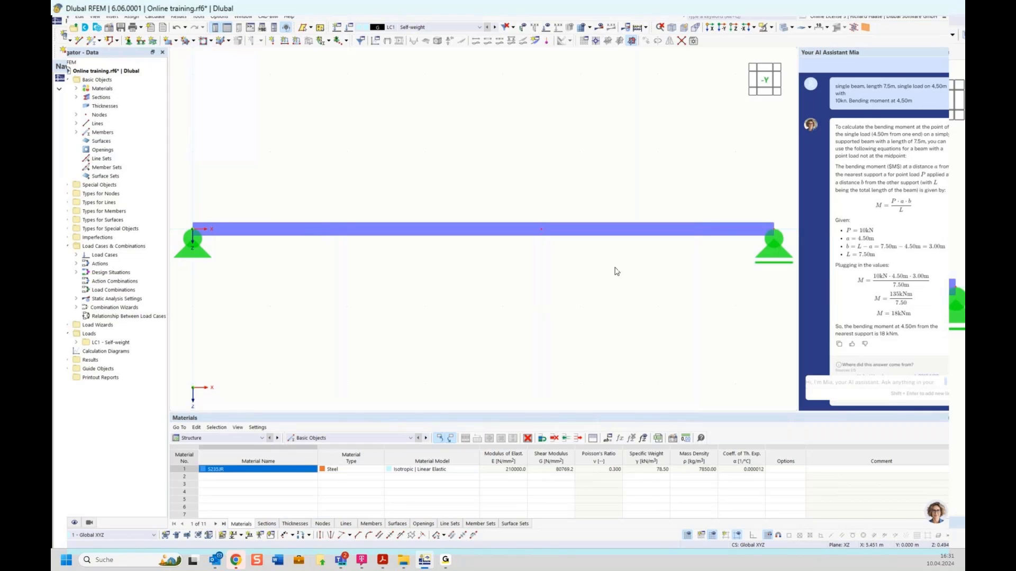
- Try to place an elevation dimension at the beam's start node, and undo it
left_click(244, 538)
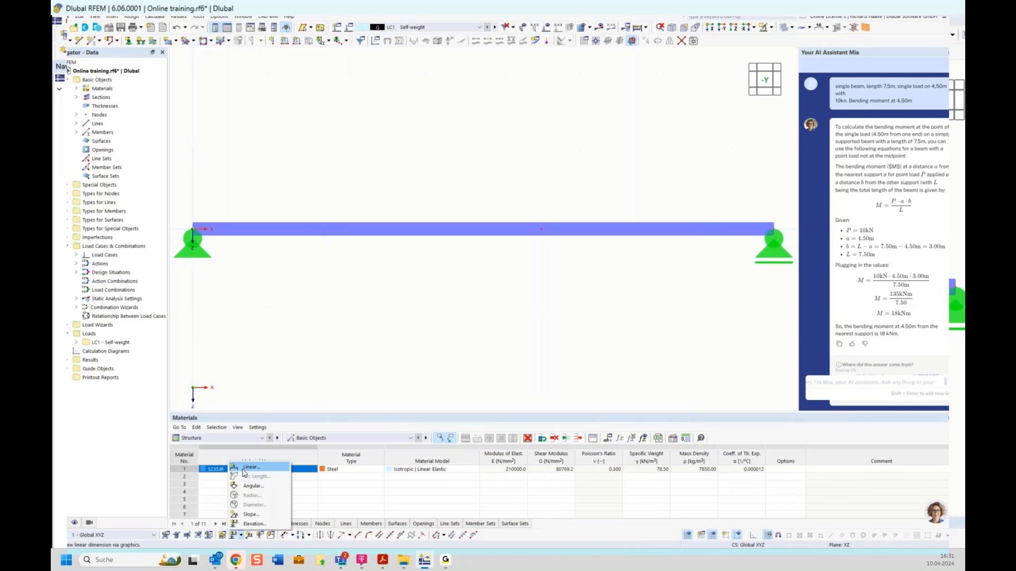
left_click(293, 407)
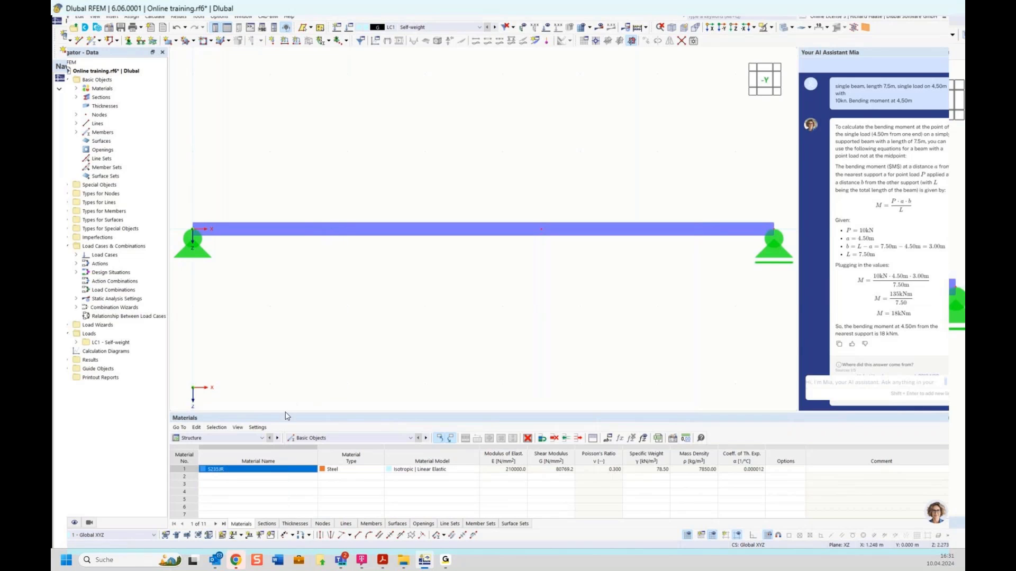
left_click(231, 539)
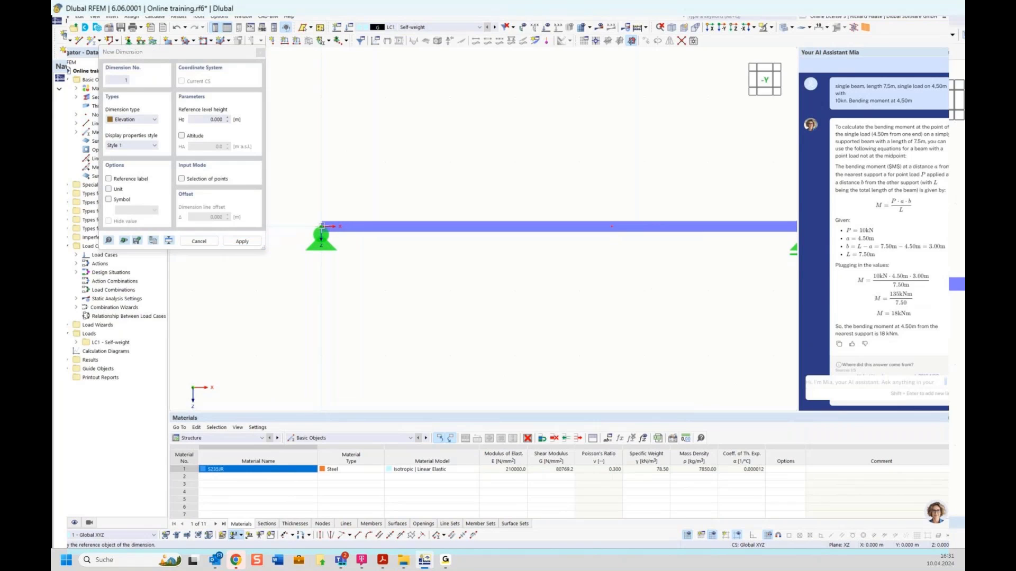
left_click(321, 226)
middle_click_drag(553, 277, 483, 279)
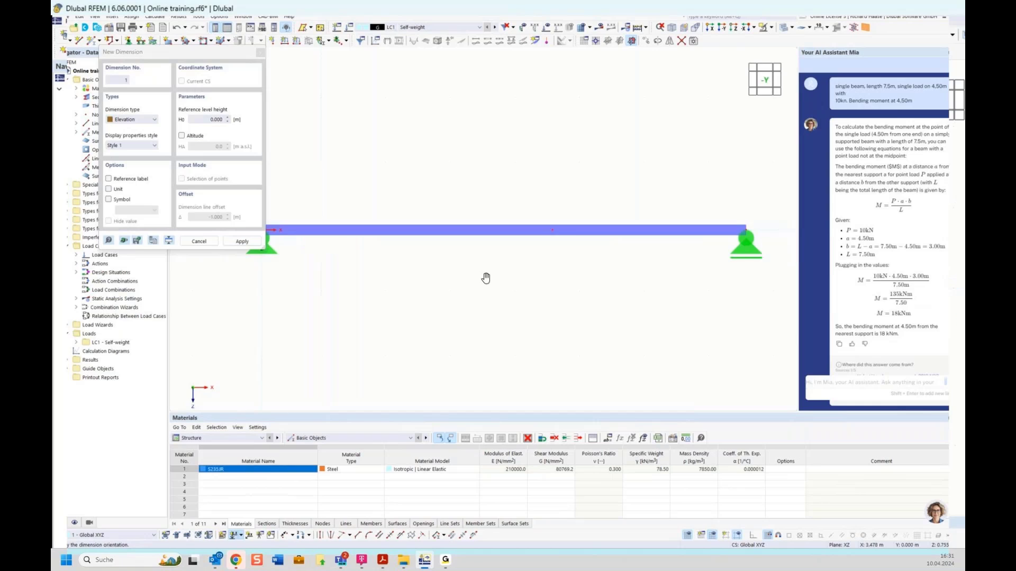
left_click(535, 239)
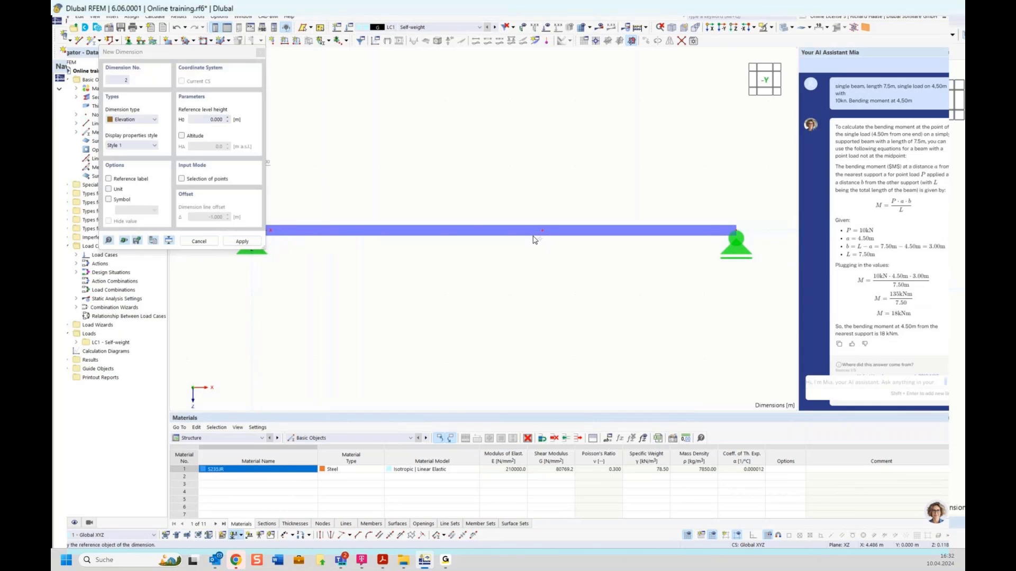
key("Escape")
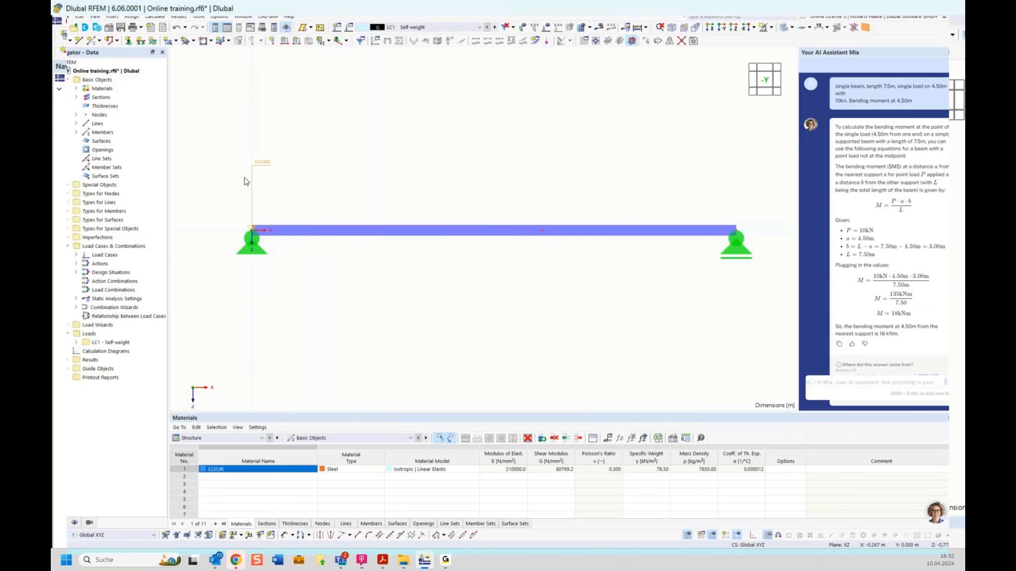
key("ctrl+z")
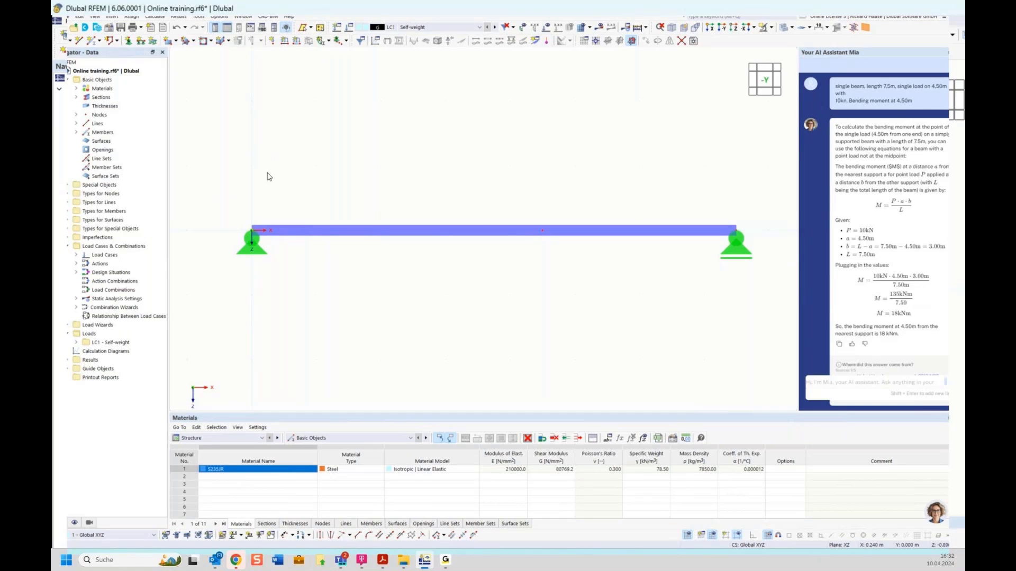
- Add a linear dimension chain through the beam's three nodes in the second plane, placed below the beam at an offset of about -0.955 m
left_click(242, 537)
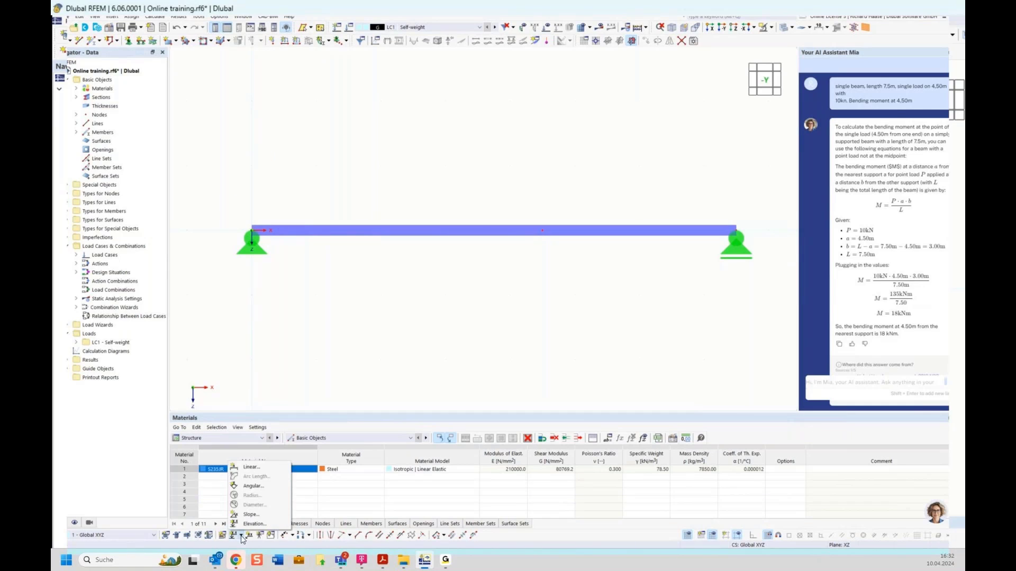
left_click(247, 469)
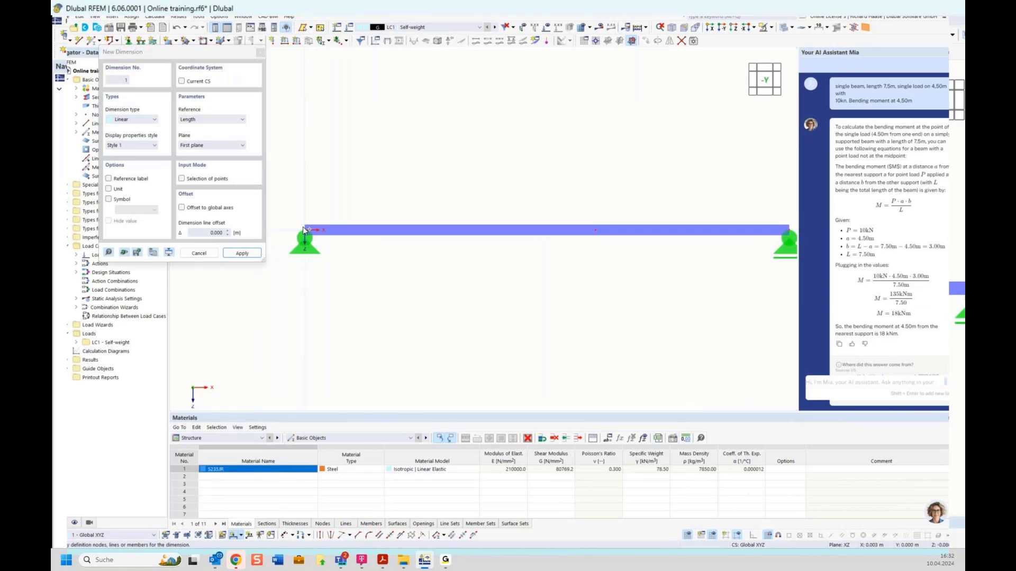
middle_click_drag(510, 272, 440, 277)
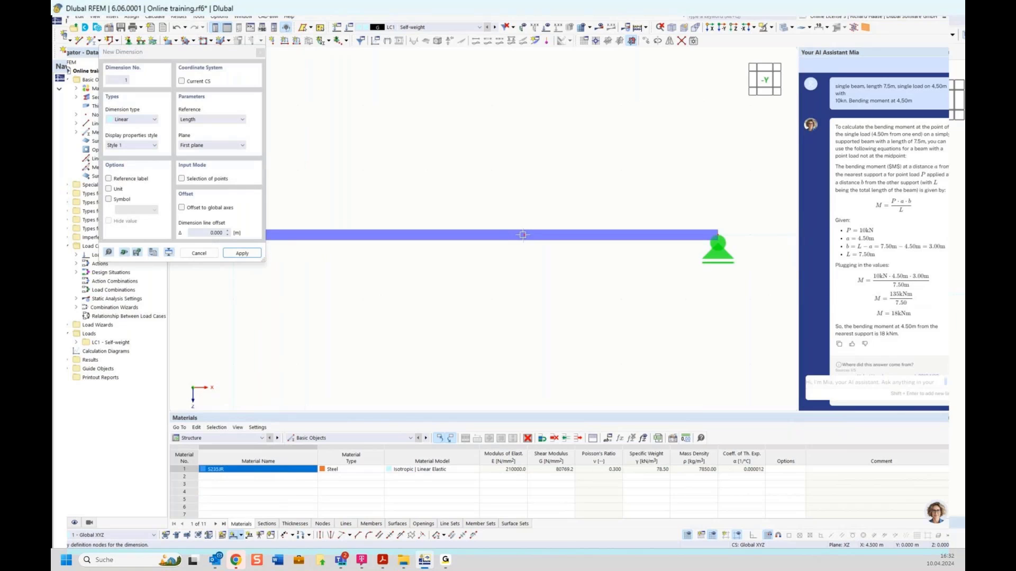
left_click(522, 235)
middle_click_drag(431, 177, 520, 195)
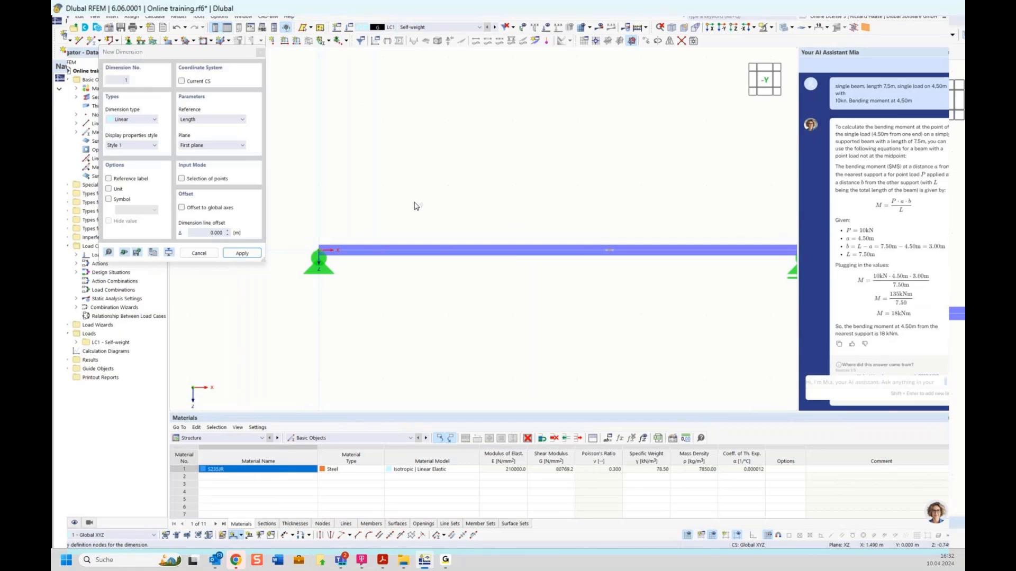
left_click(187, 147)
left_click(188, 146)
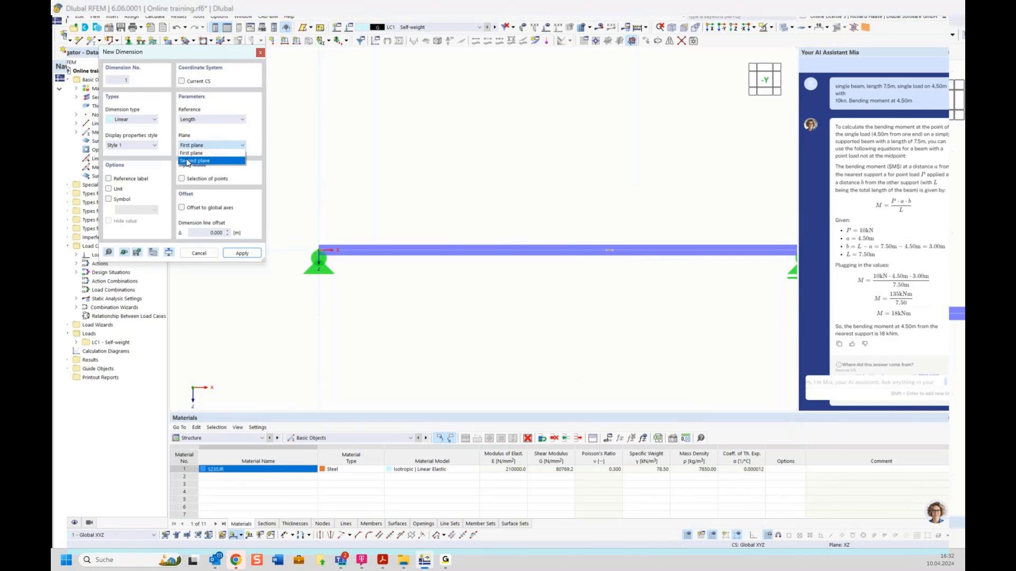
left_click(187, 161)
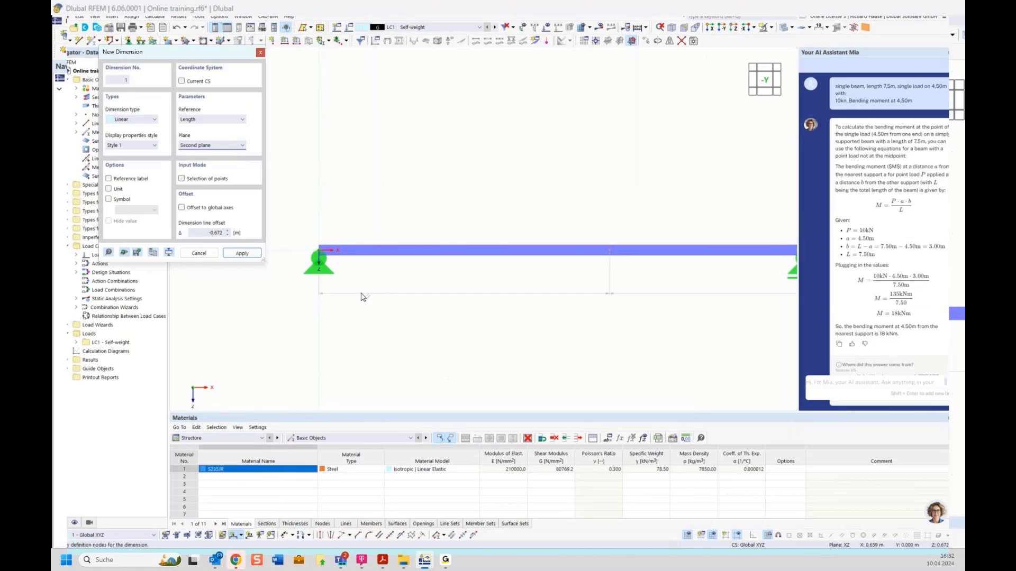
left_click(340, 312)
middle_click_drag(563, 346, 482, 341)
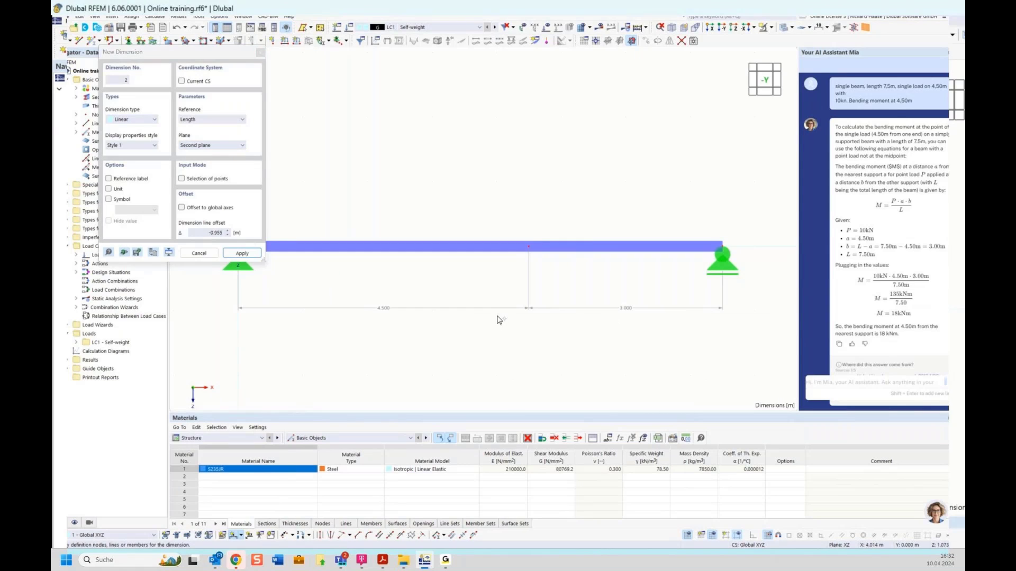
key("Escape")
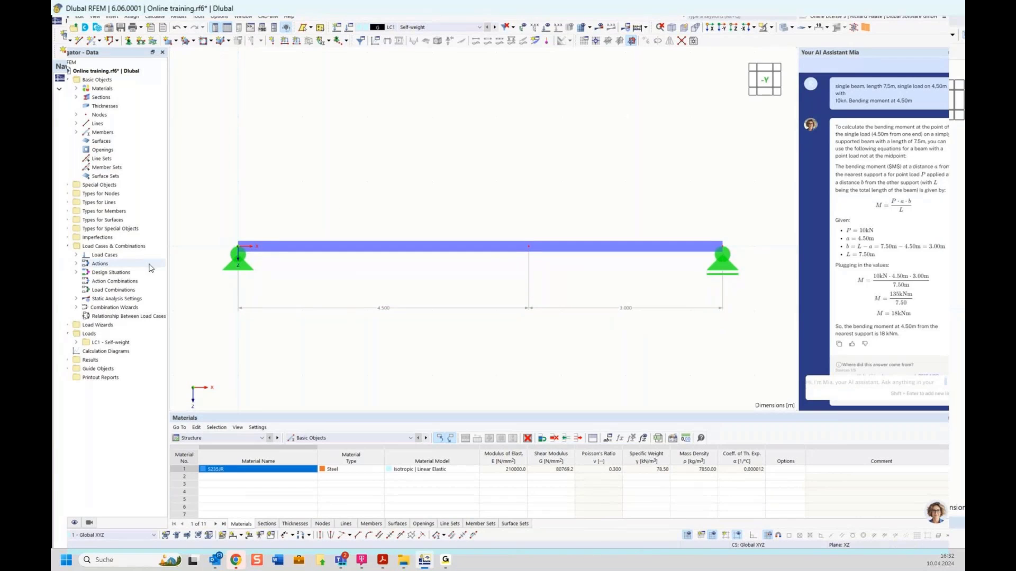
- Expand the loads of load case LC1 - Self-weight in the model tree and select its nodal loads
left_click(104, 335)
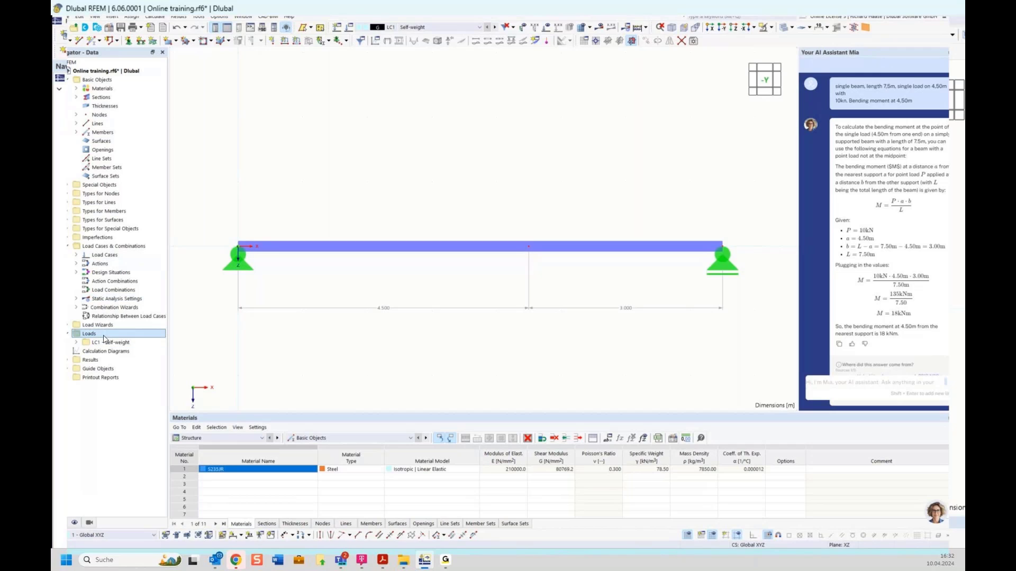
left_click(76, 343)
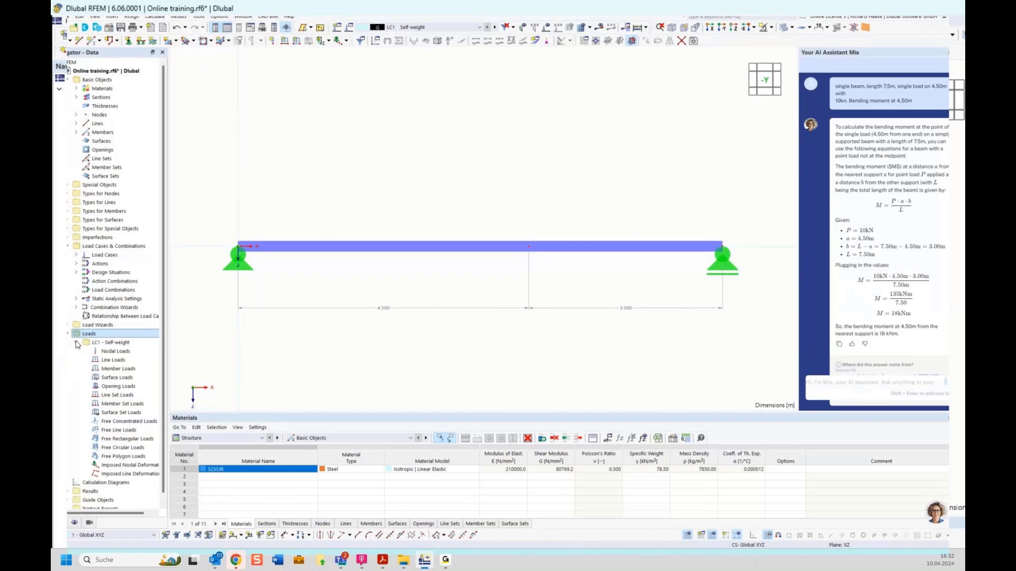
left_click(104, 352)
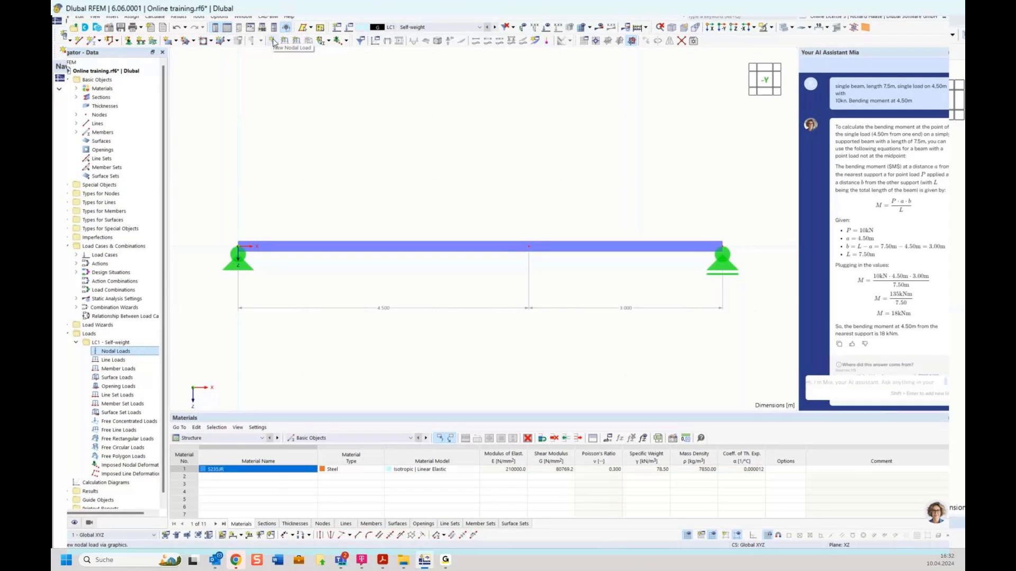
left_click(111, 17)
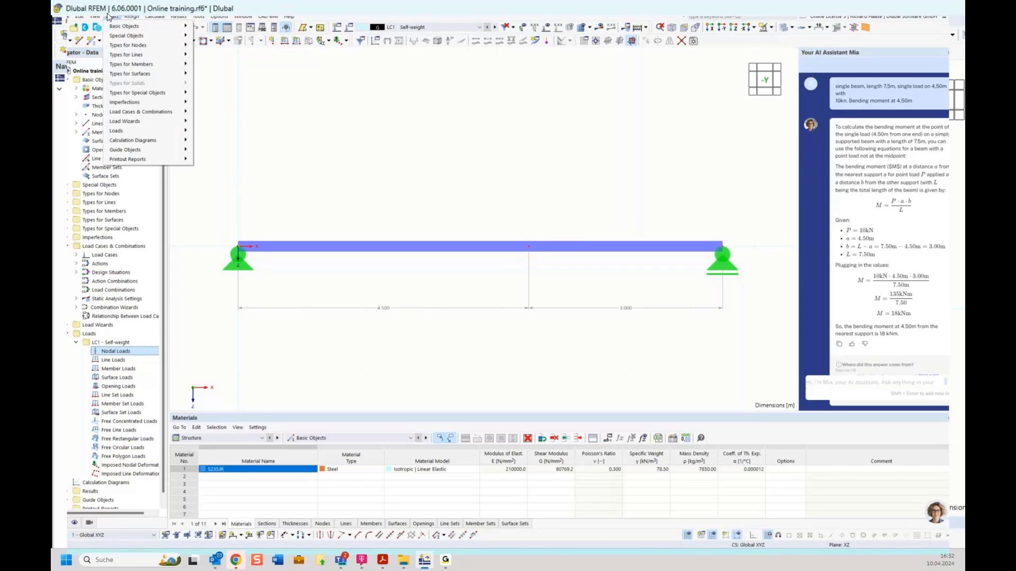
mouse_move(146, 55)
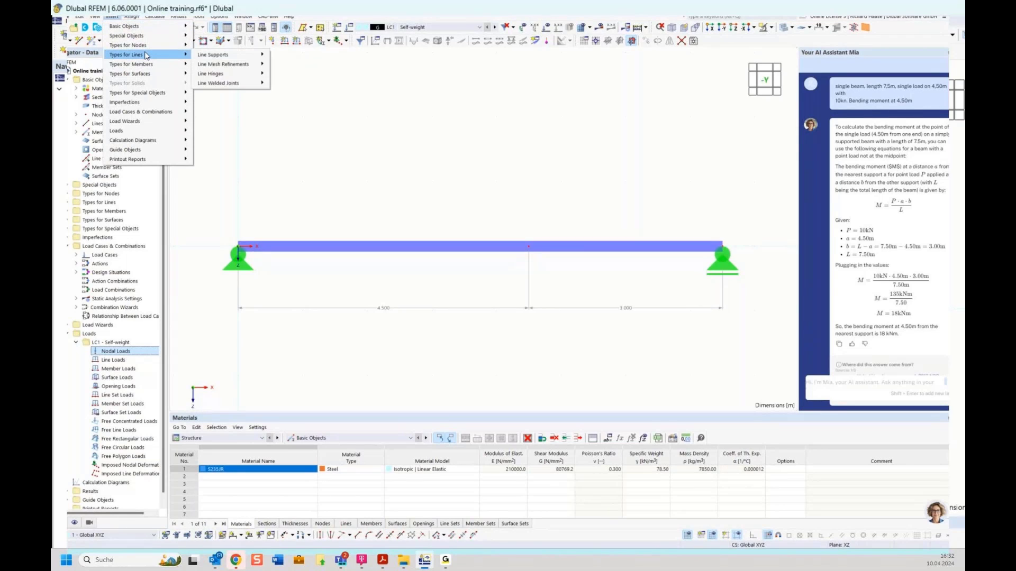
mouse_move(153, 130)
mouse_move(225, 131)
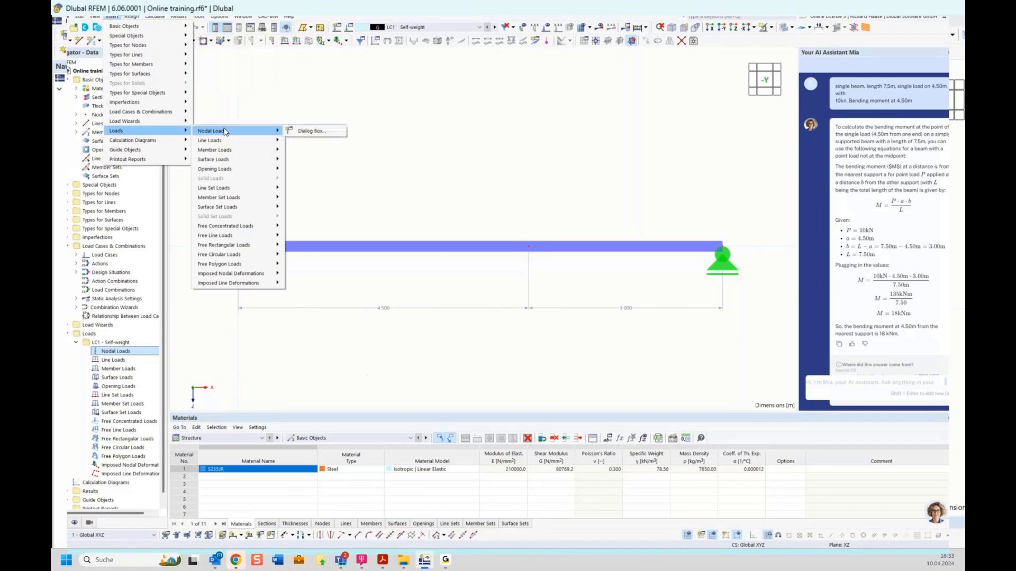
left_click(475, 154)
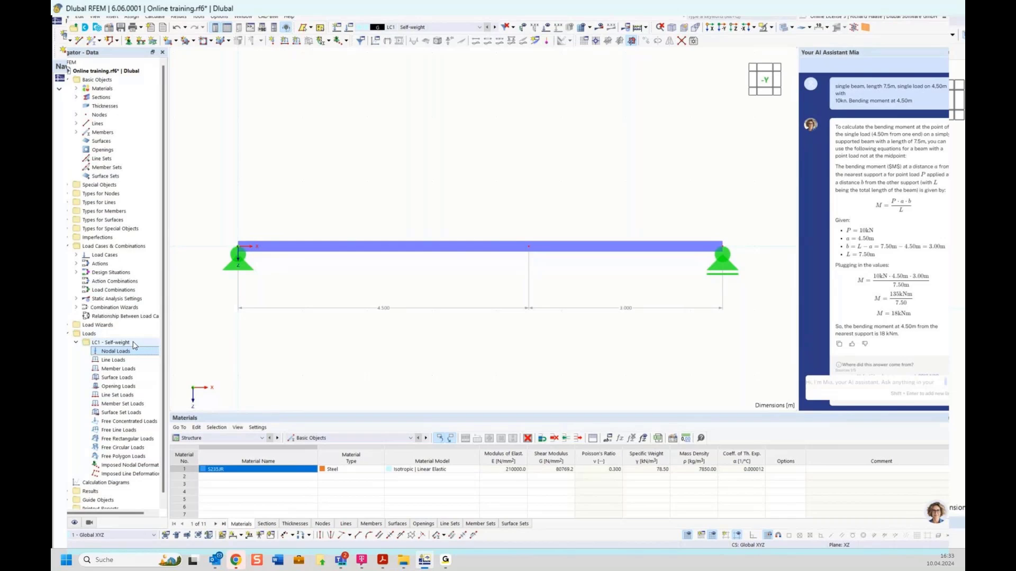
- Create a 10 kN nodal force in global Z in LC1 and assign it to the beam's intermediate node
right_click(114, 352)
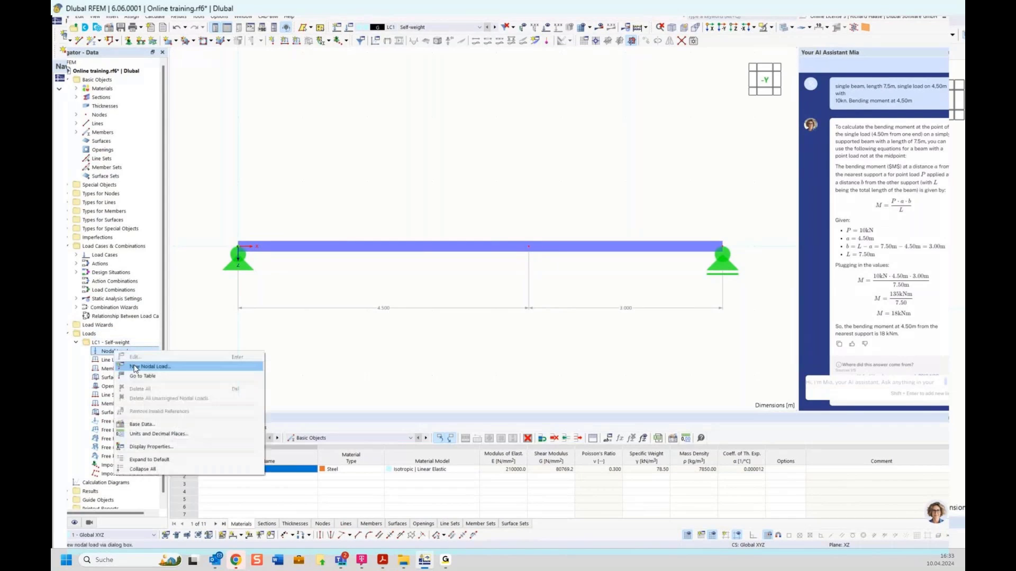
left_click(151, 366)
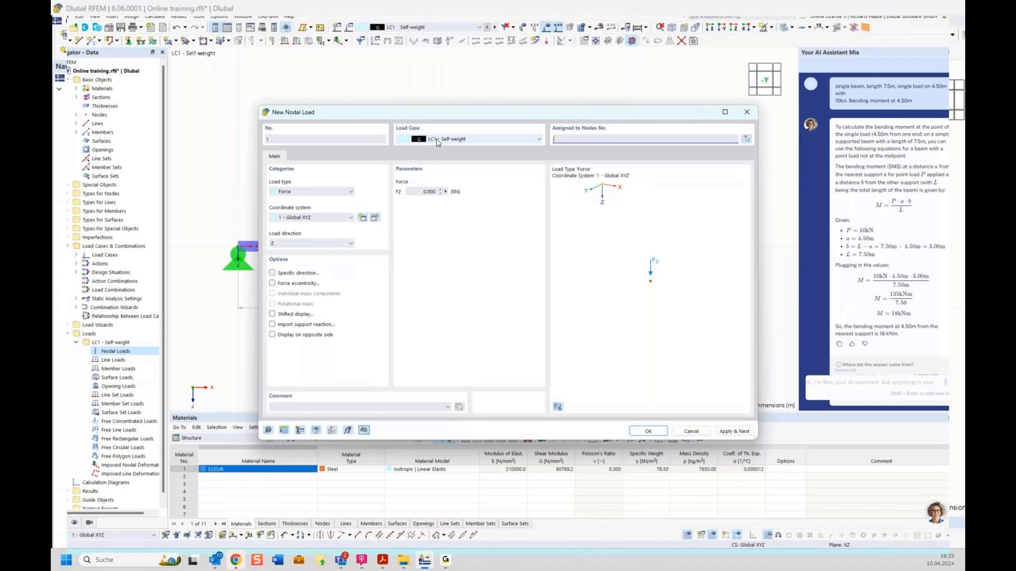
left_click(426, 191)
type("10")
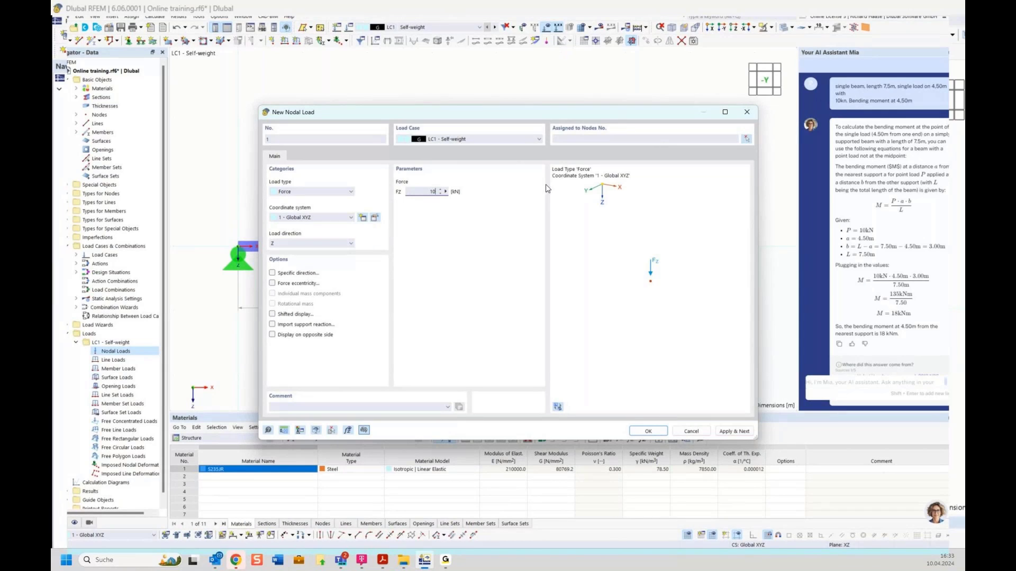
left_click(746, 139)
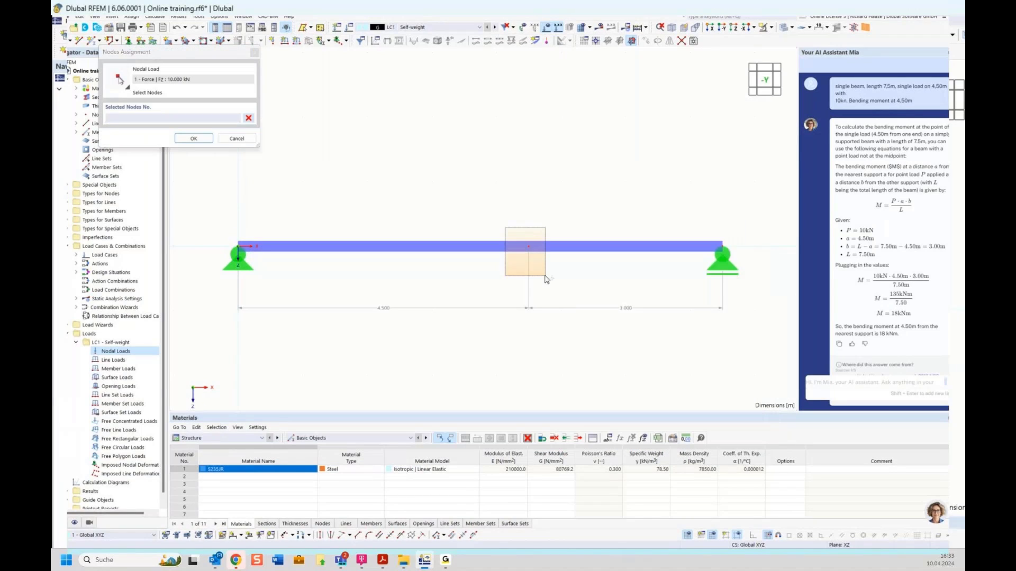
left_click(540, 264)
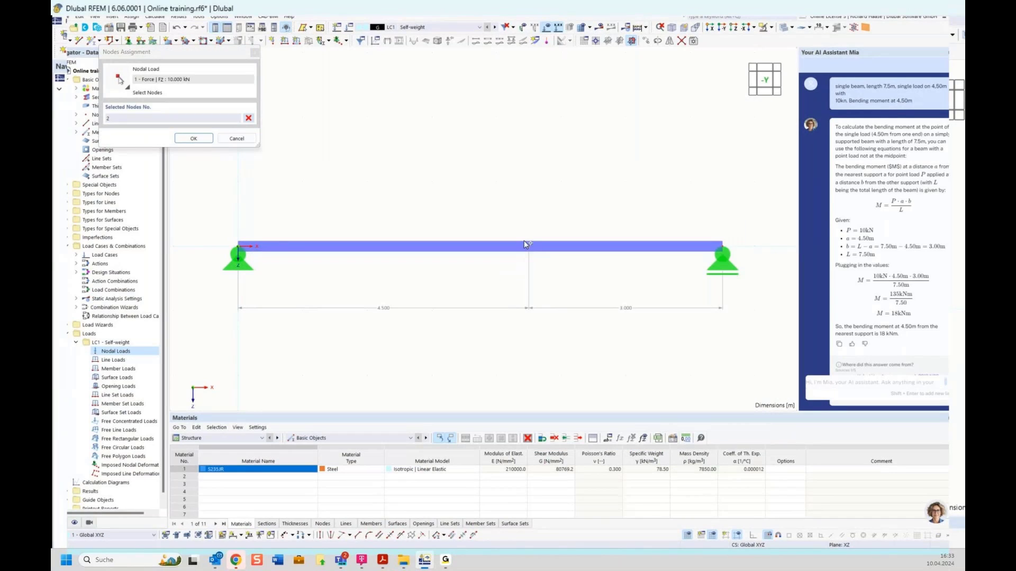
left_click(194, 138)
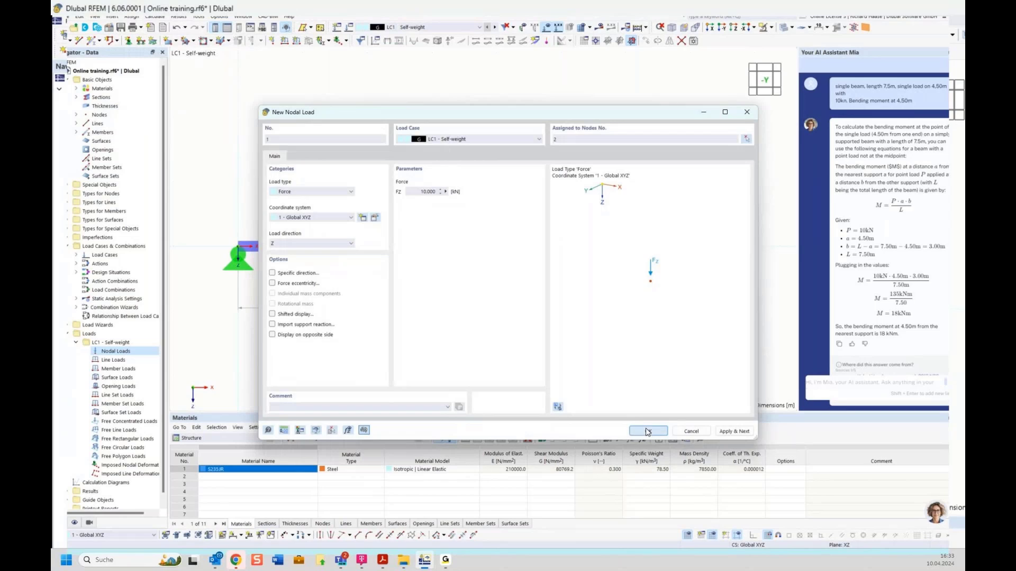
left_click(647, 432)
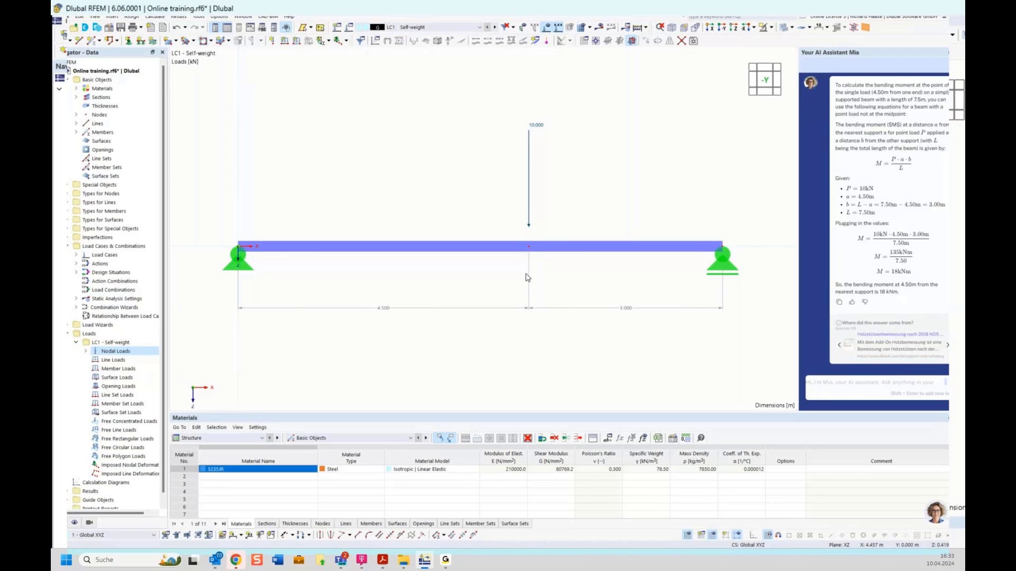
- Calculate load case LC1 and review the design situations and combinations offered for calculation without selecting any
left_click(599, 28)
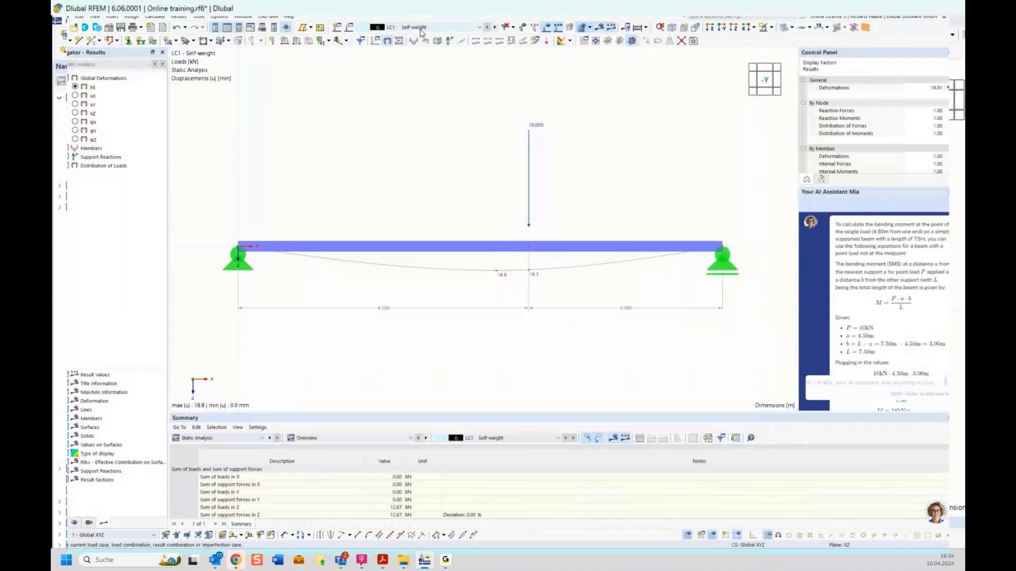
left_click(154, 17)
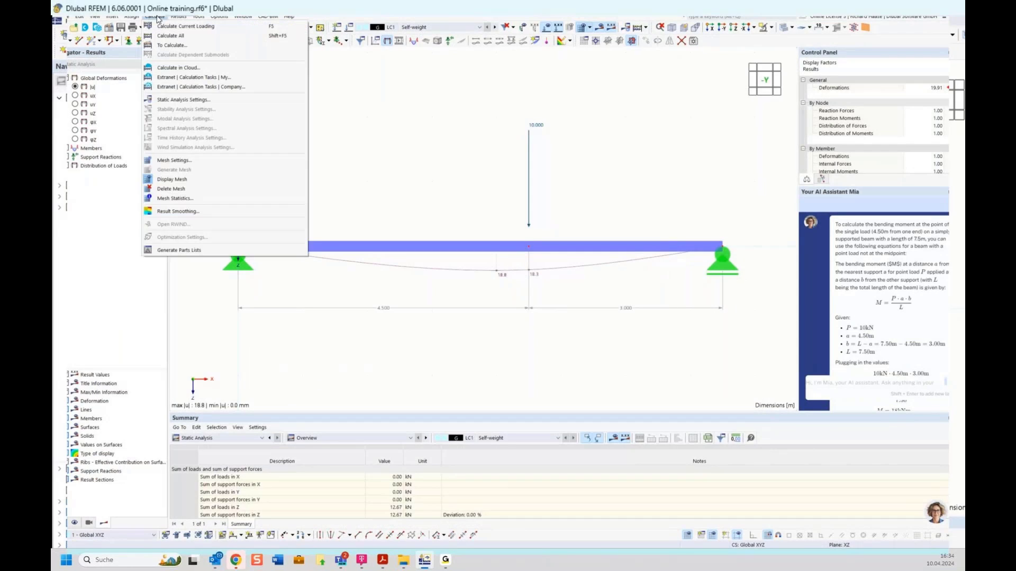
left_click(175, 46)
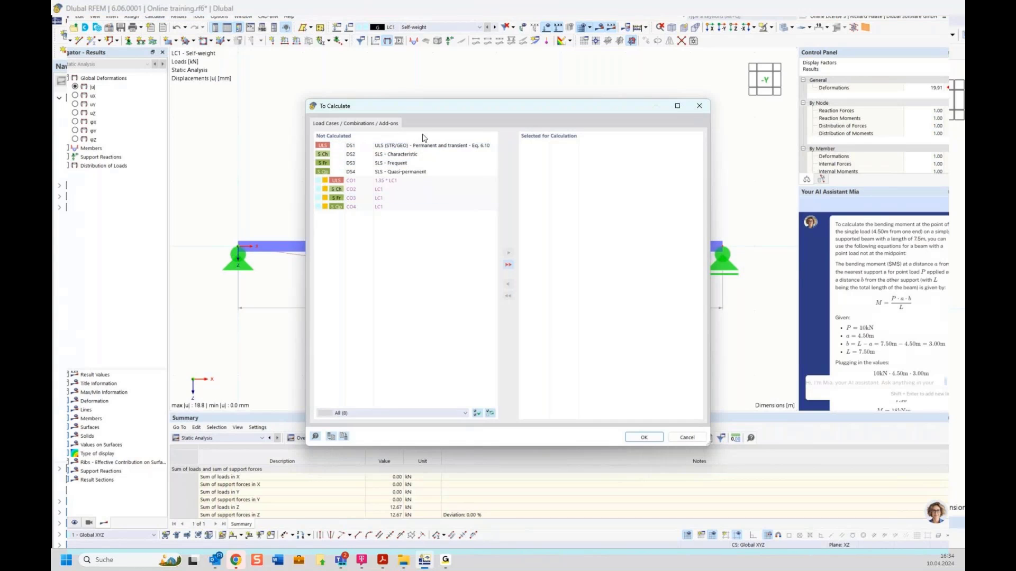
left_click(698, 108)
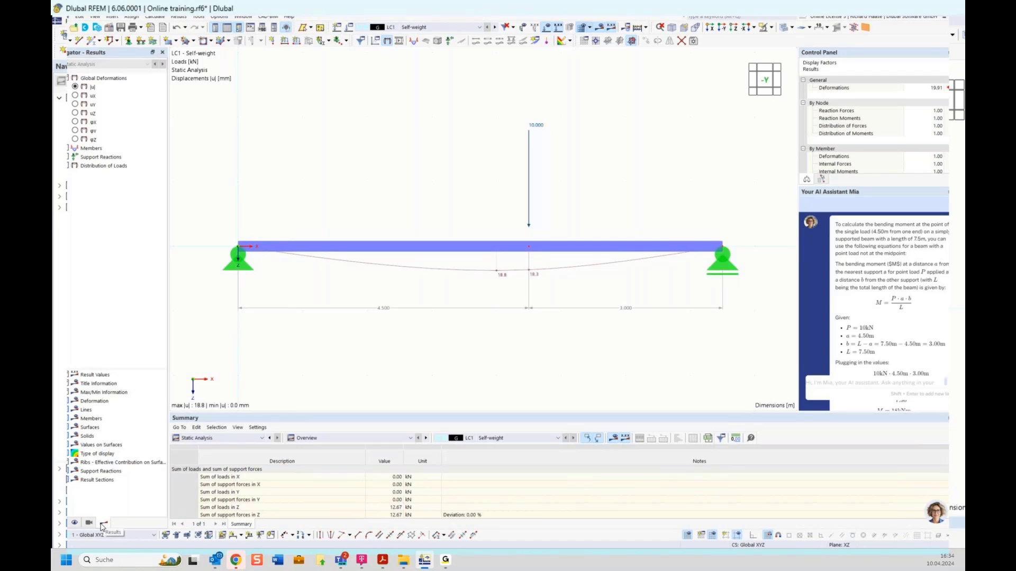
- Display the member bending moments My instead of the global deformations, together with the support reactions
left_click(74, 78)
left_click(60, 151)
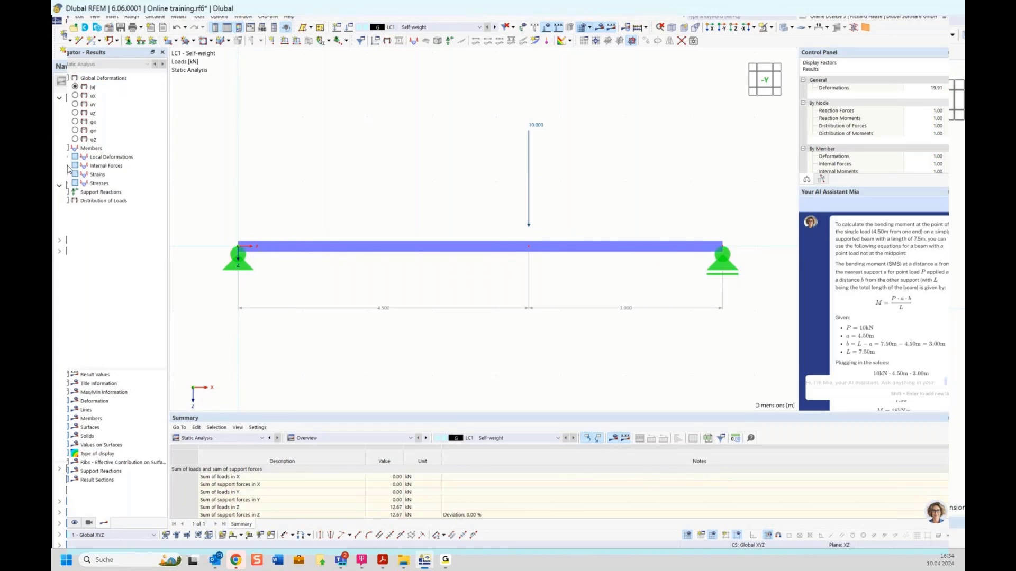
left_click(69, 168)
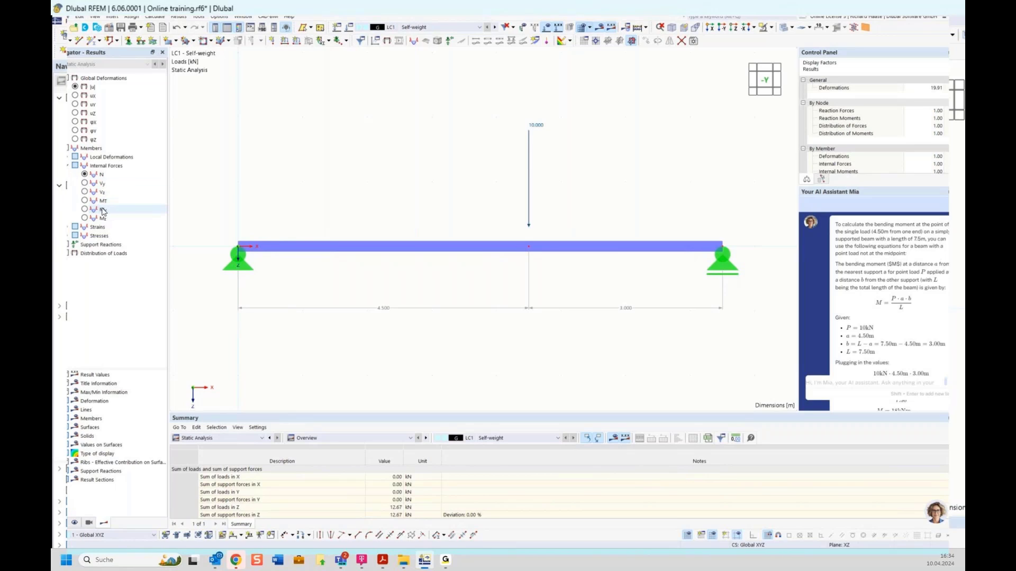
left_click(84, 210)
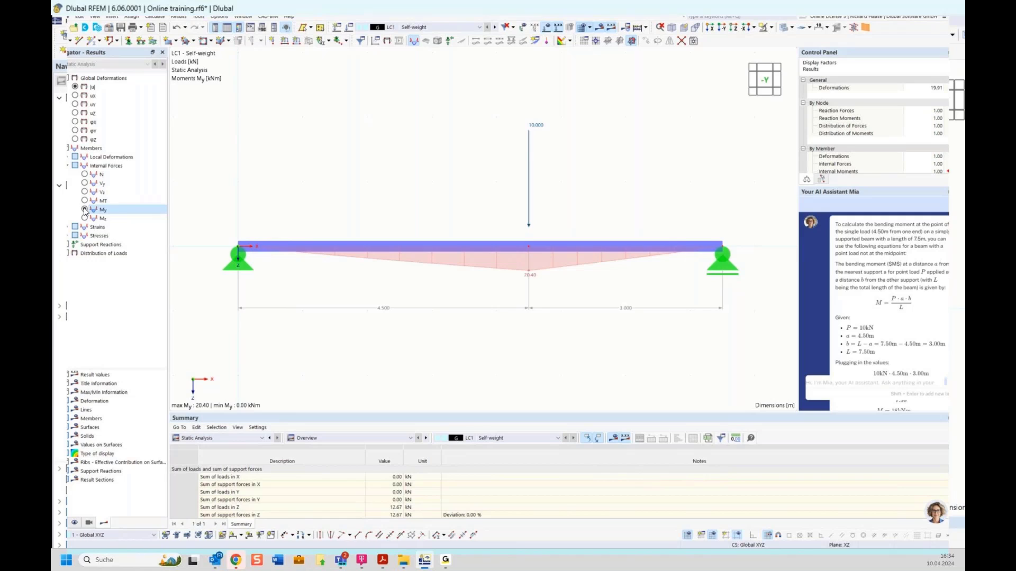
scroll(890, 279, "down", 3)
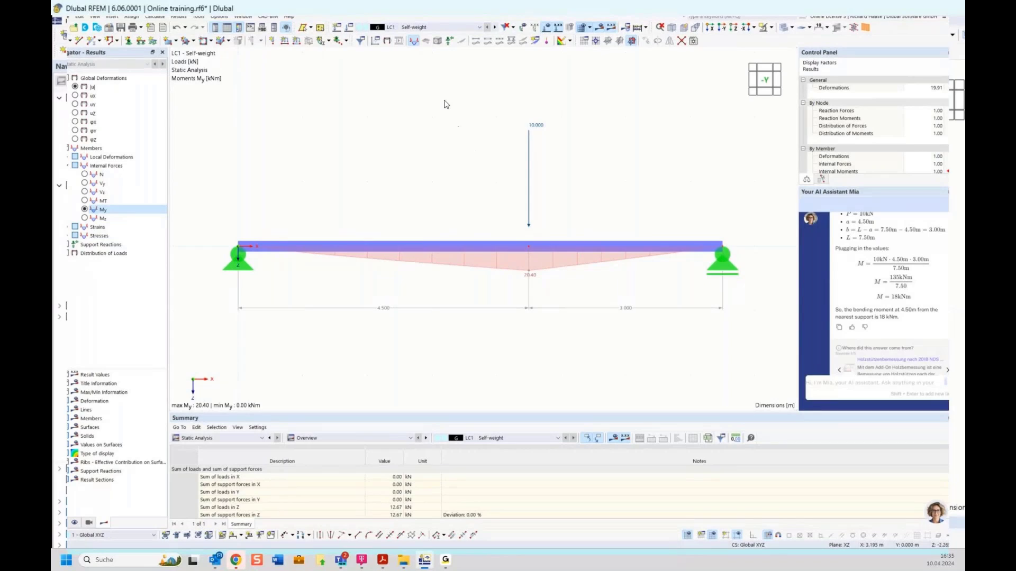
left_click(450, 41)
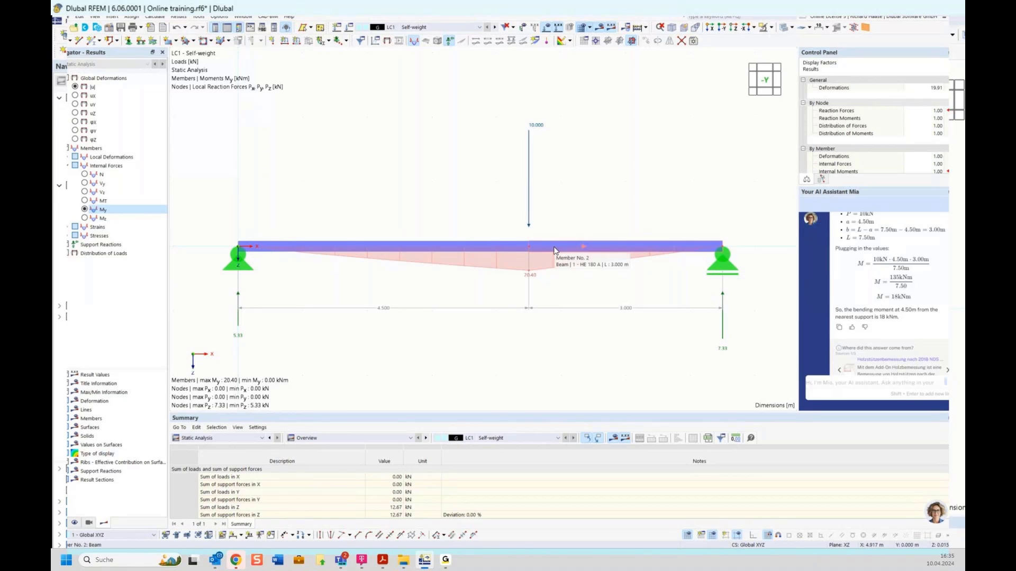
- Examine the active self-weight settings of load case LC1 and close them without changes
left_click(62, 526)
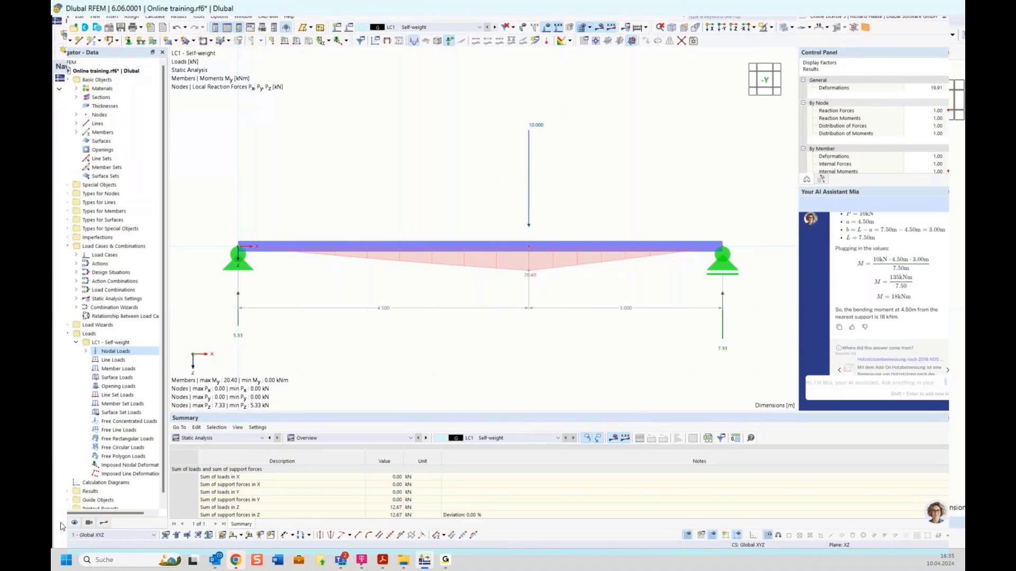
right_click(108, 345)
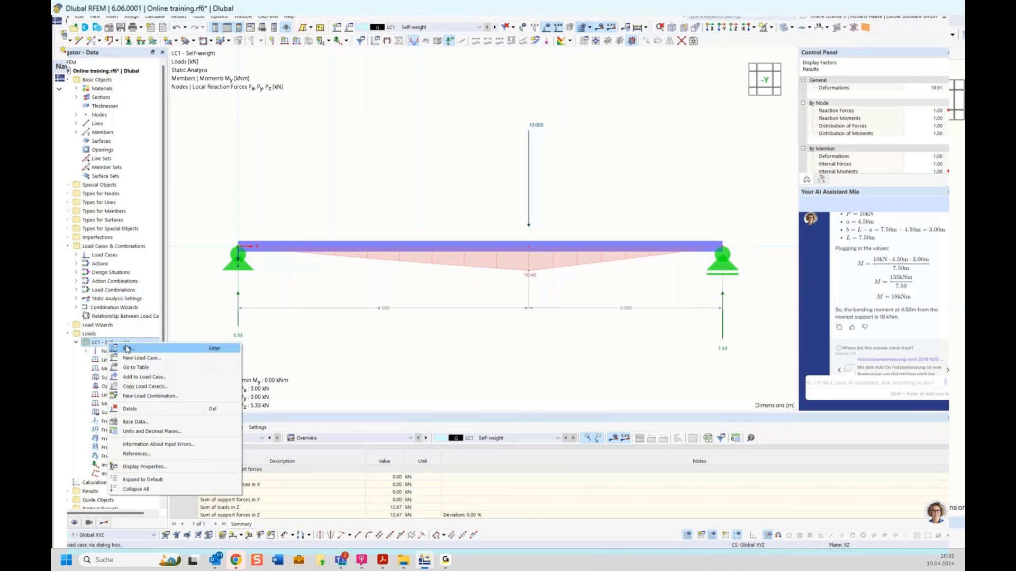
left_click(127, 349)
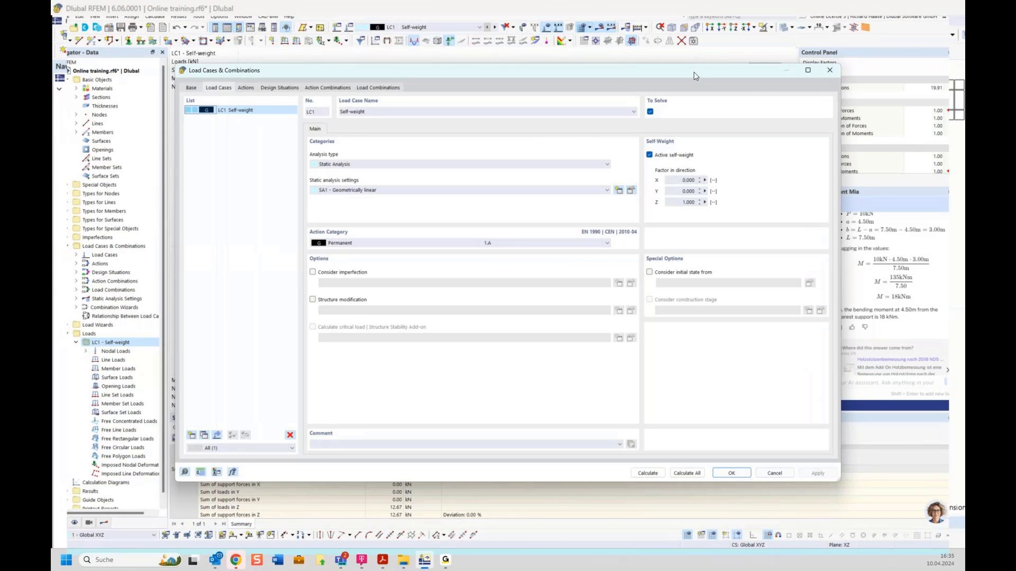
left_click_drag(693, 72, 682, 304)
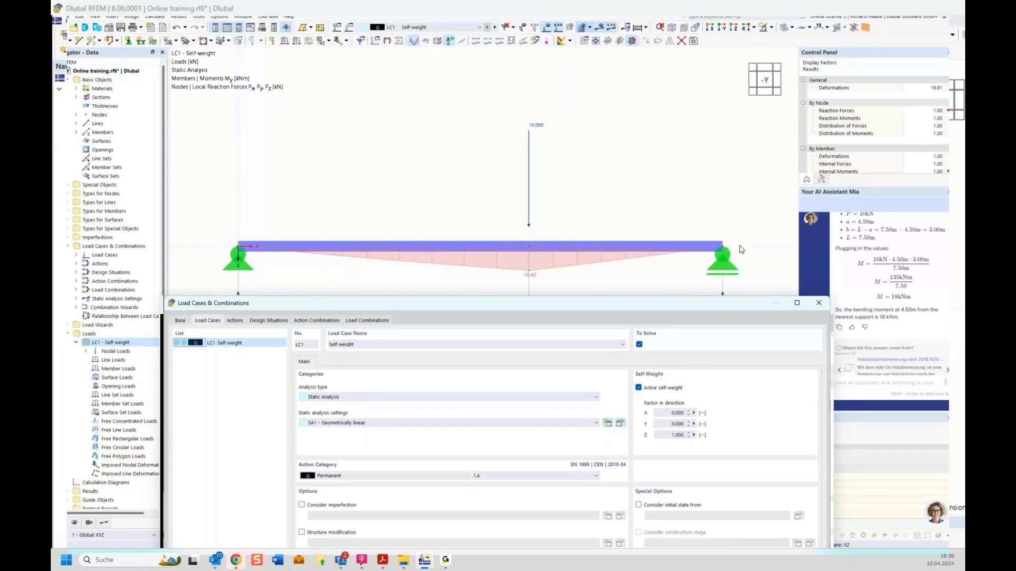
left_click_drag(744, 305, 739, 224)
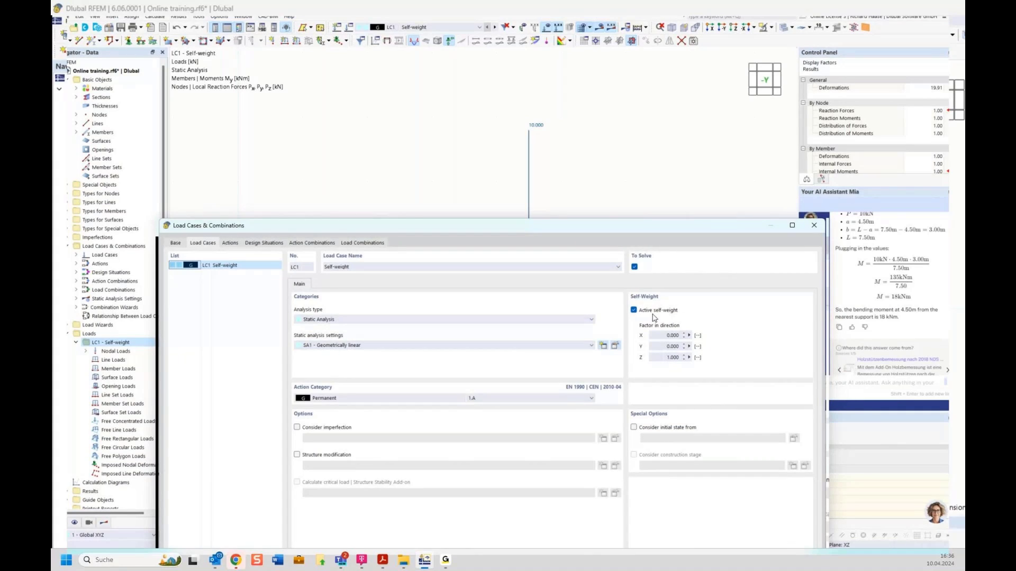
left_click(814, 226)
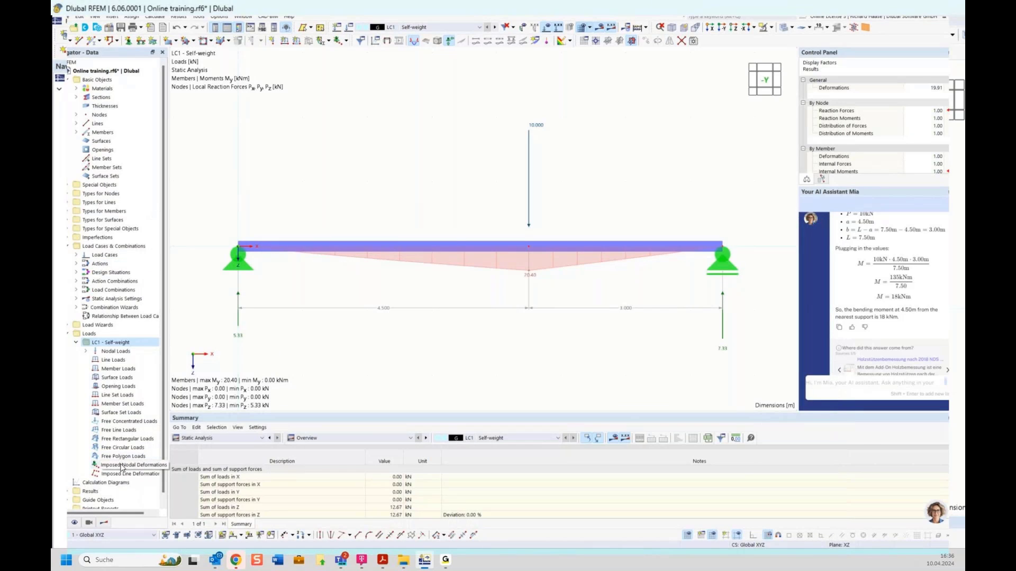
- Show the self-weight load graphics on the beam to inspect them, and hide them again
left_click(74, 523)
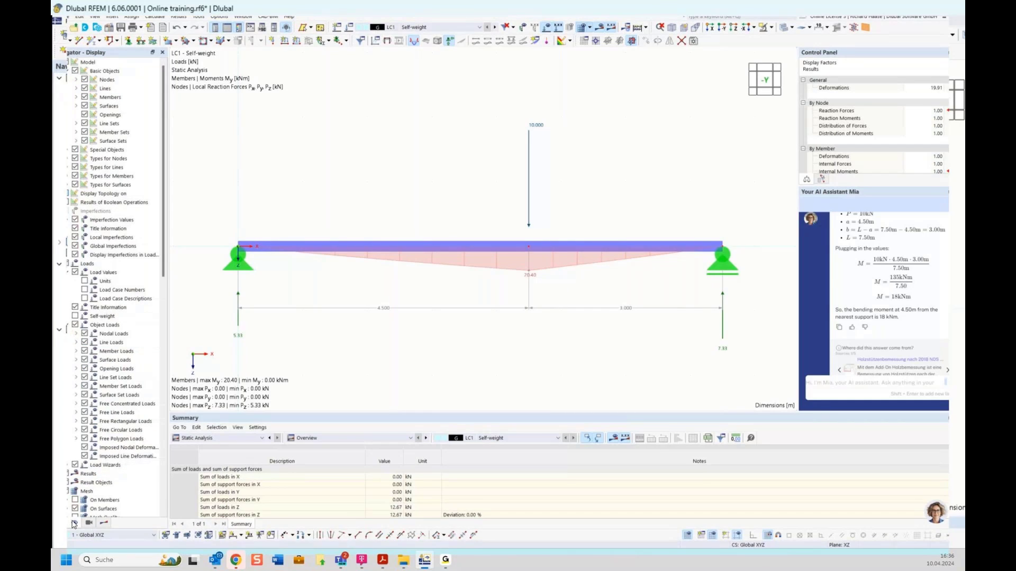
left_click(97, 264)
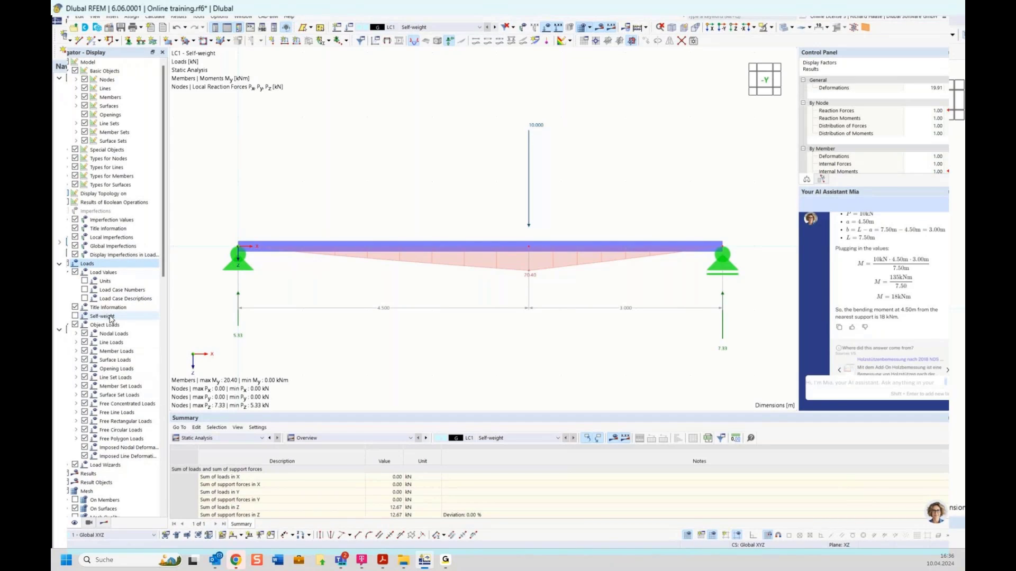
left_click(75, 316)
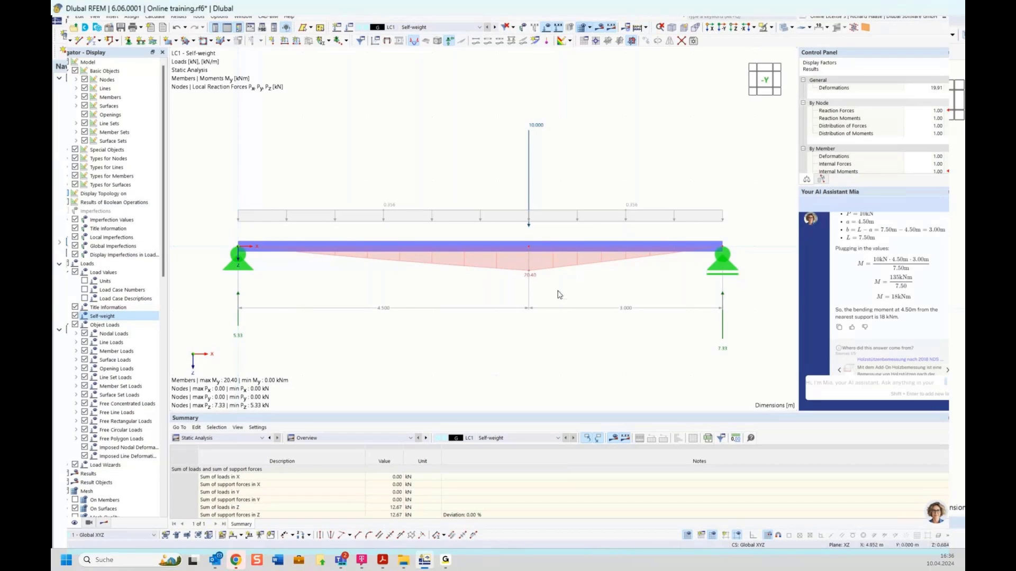
left_click(75, 317)
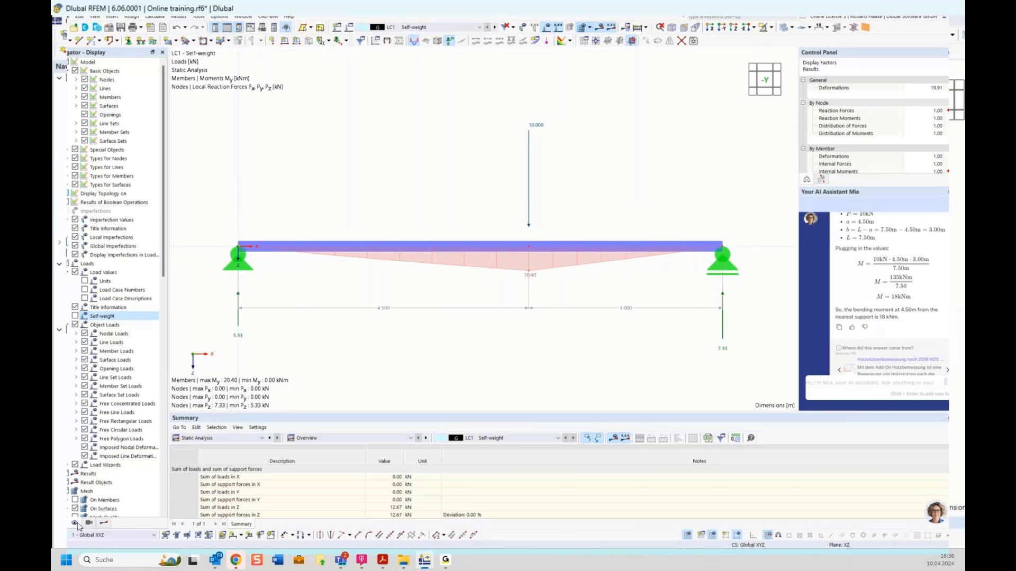
- Deactivate the active self-weight in load case LC1 and recalculate the load case
left_click(62, 523)
right_click(126, 343)
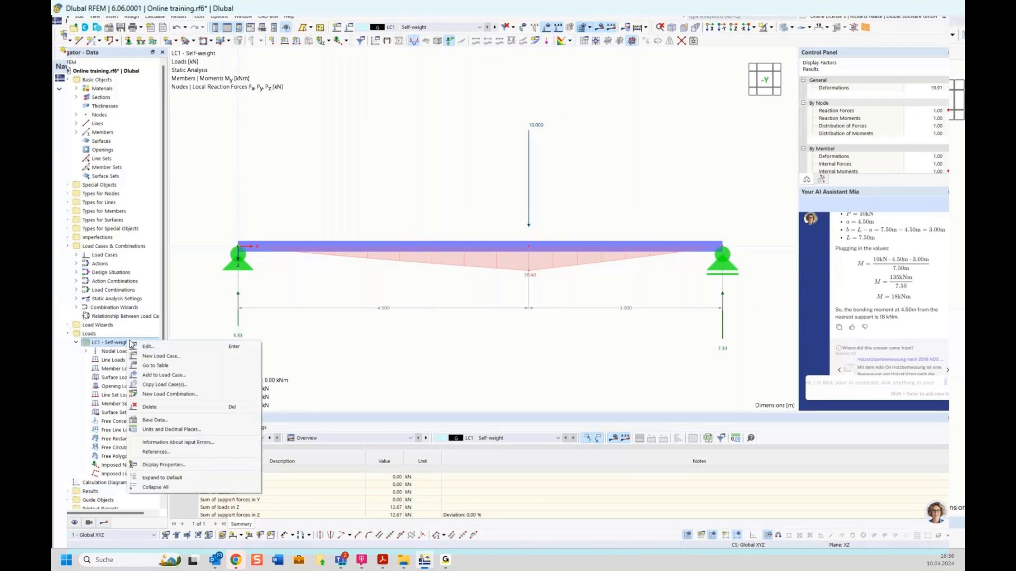
left_click(140, 344)
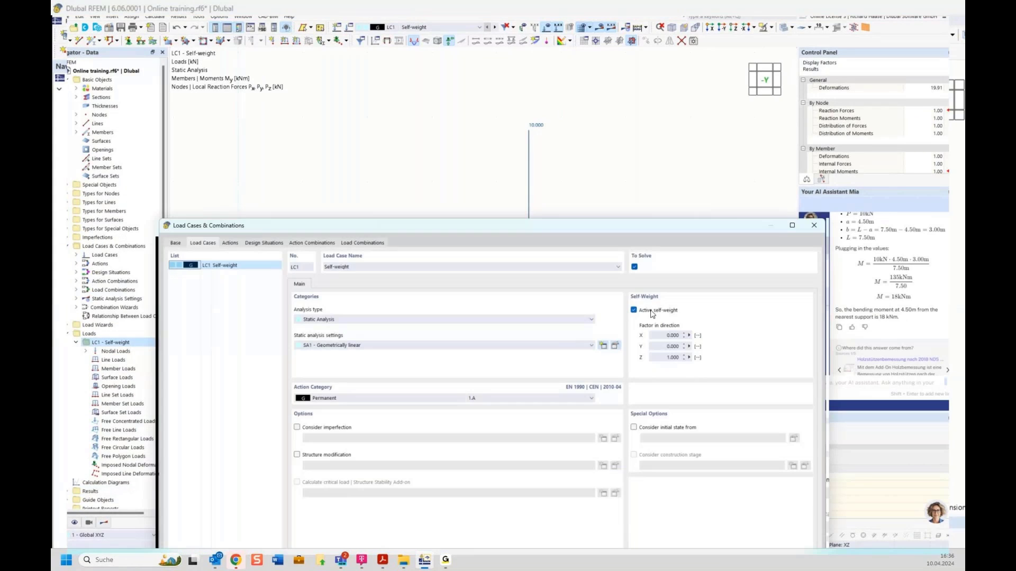
left_click(652, 311)
left_click_drag(646, 227, 576, 70)
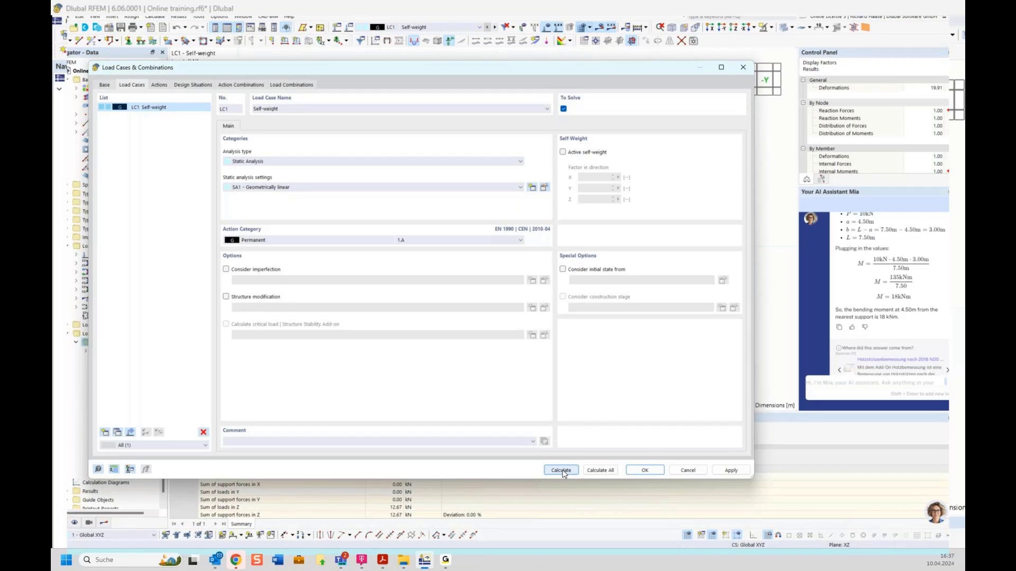
left_click(562, 470)
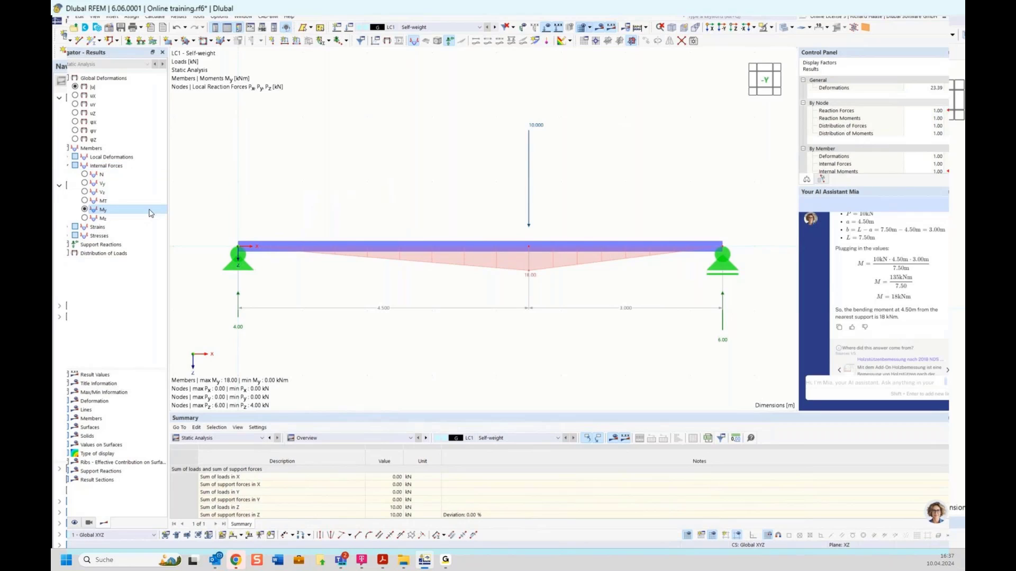
- Display the member shear forces Vz, followed by the global deformation |u| of the single-span beam
left_click(85, 193)
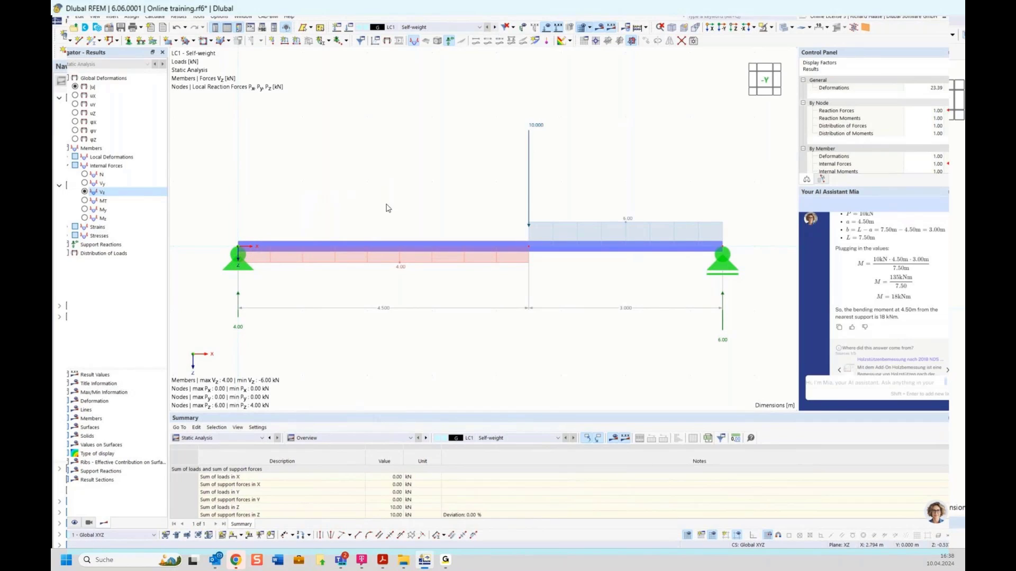
left_click(75, 88)
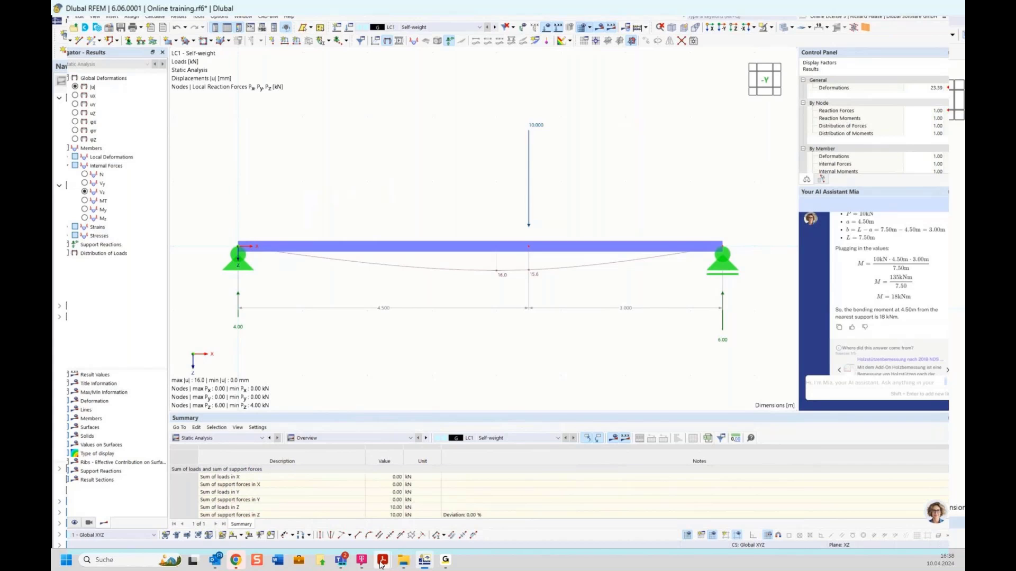
- Switch to the presentation slides PDF and read the two-span beam example with altering load position on slide 8
mouse_move(382, 563)
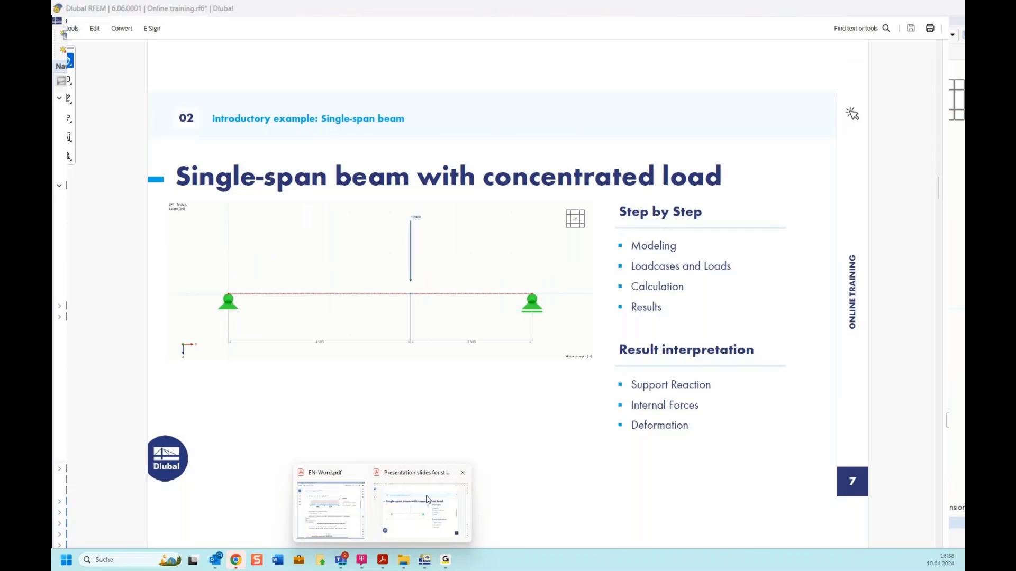
left_click(427, 499)
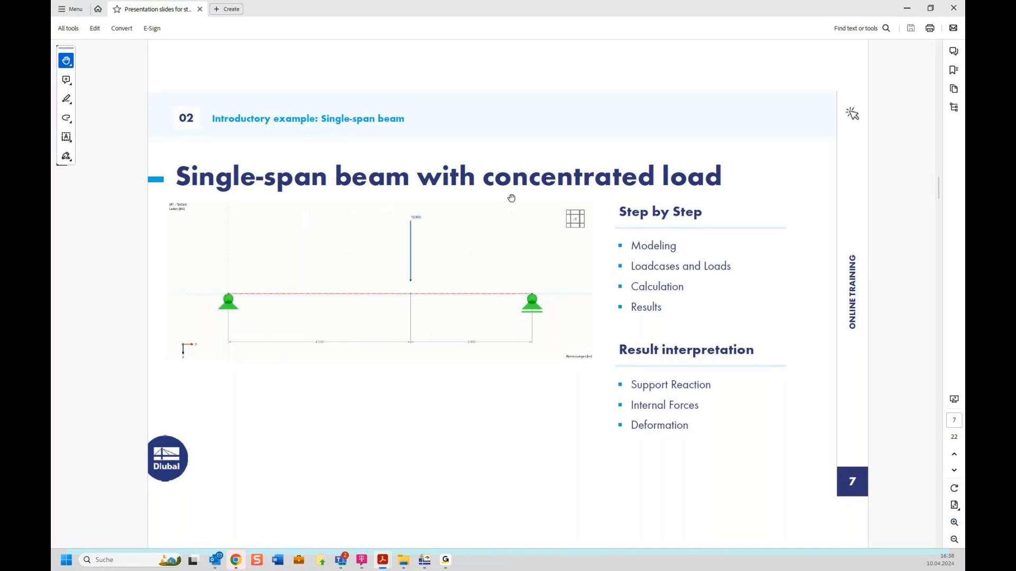
scroll(511, 198, "down", 1)
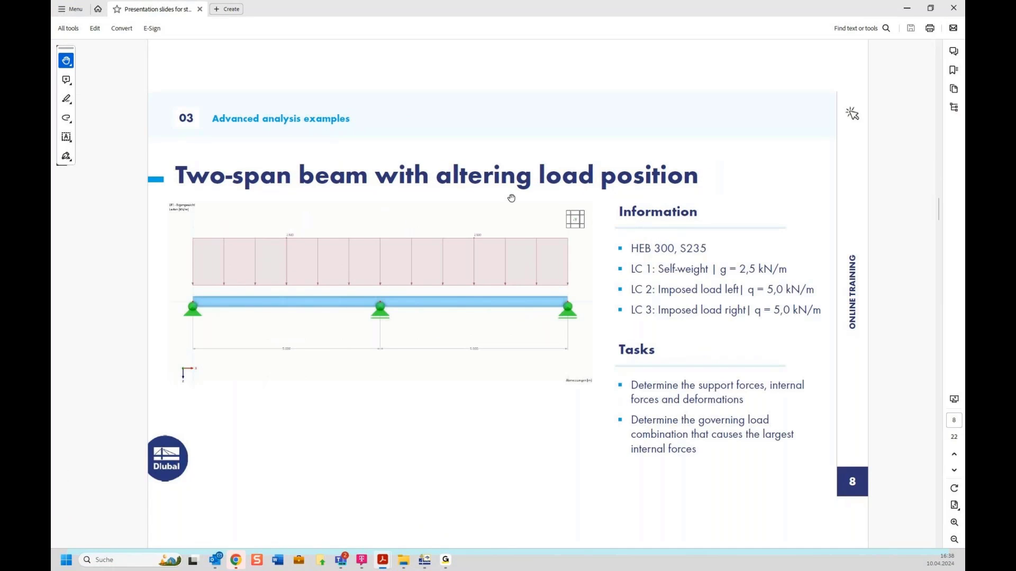
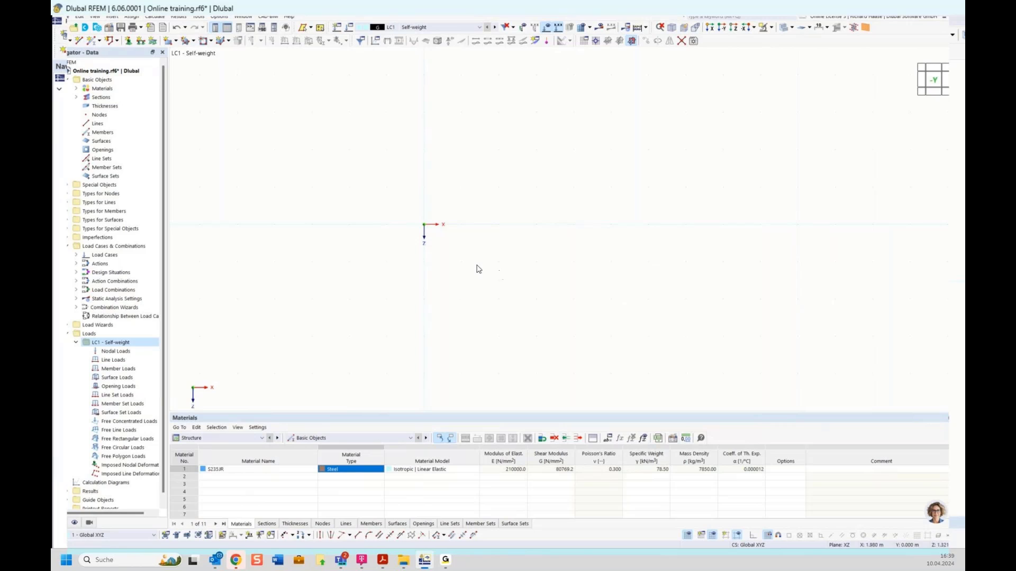
- Begin a new beam member with a new HEB 300 section per DIN 1025-2:1995-11; Euronorm 53-62 in S235JR
middle_click_drag(565, 206, 481, 215)
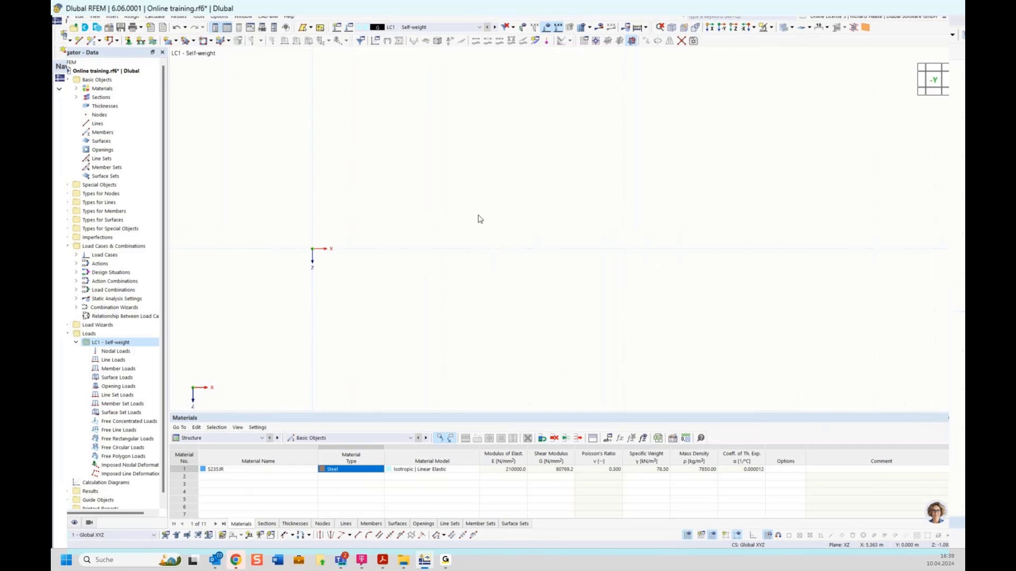
left_click(92, 44)
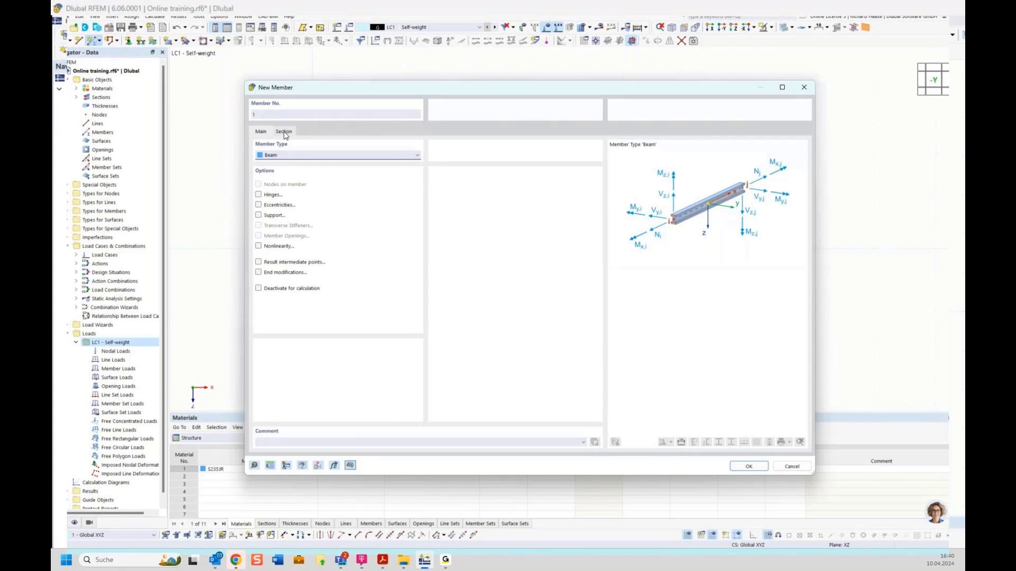
left_click(284, 132)
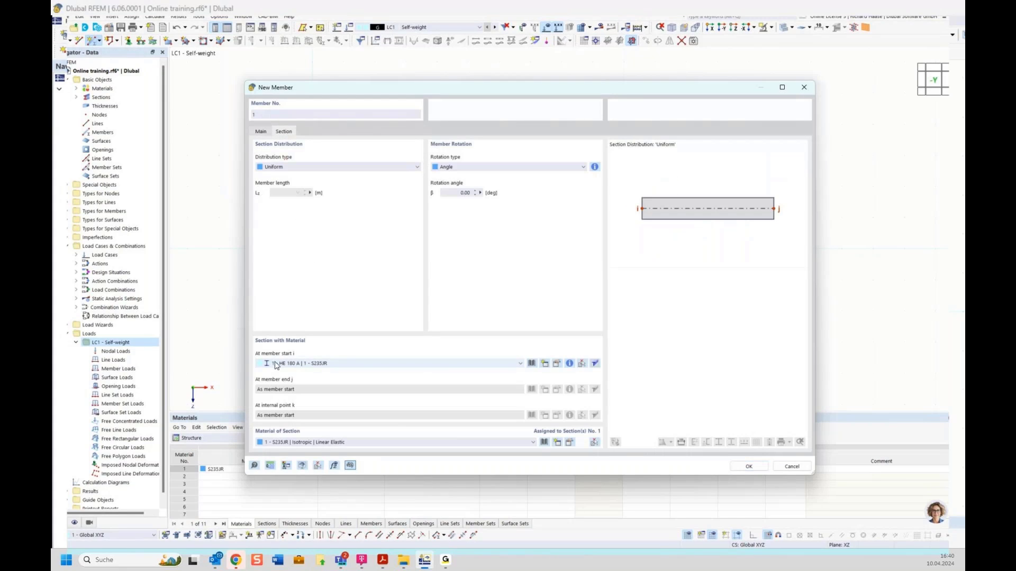
left_click(544, 364)
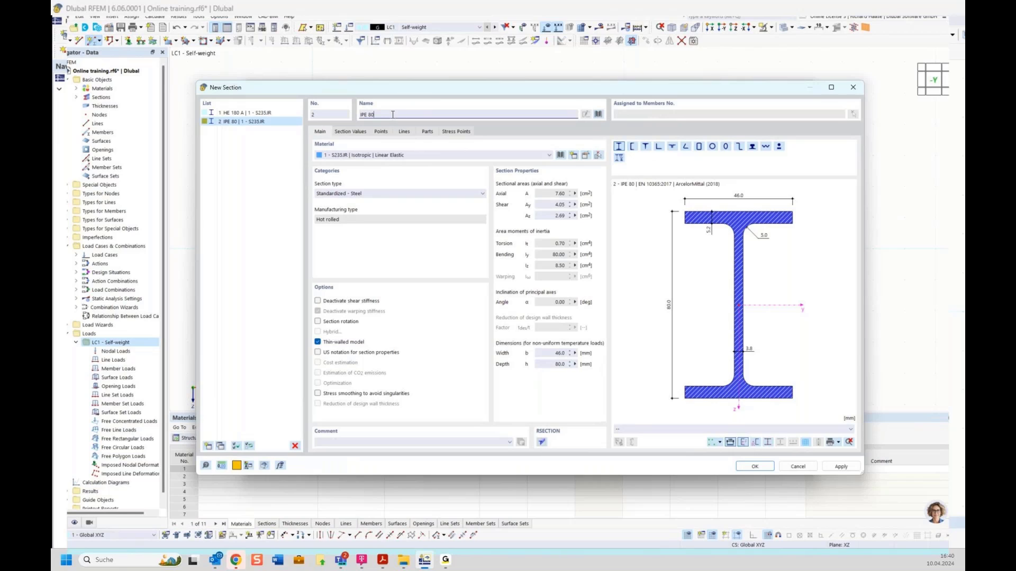
left_click_drag(393, 114, 359, 115)
type("H")
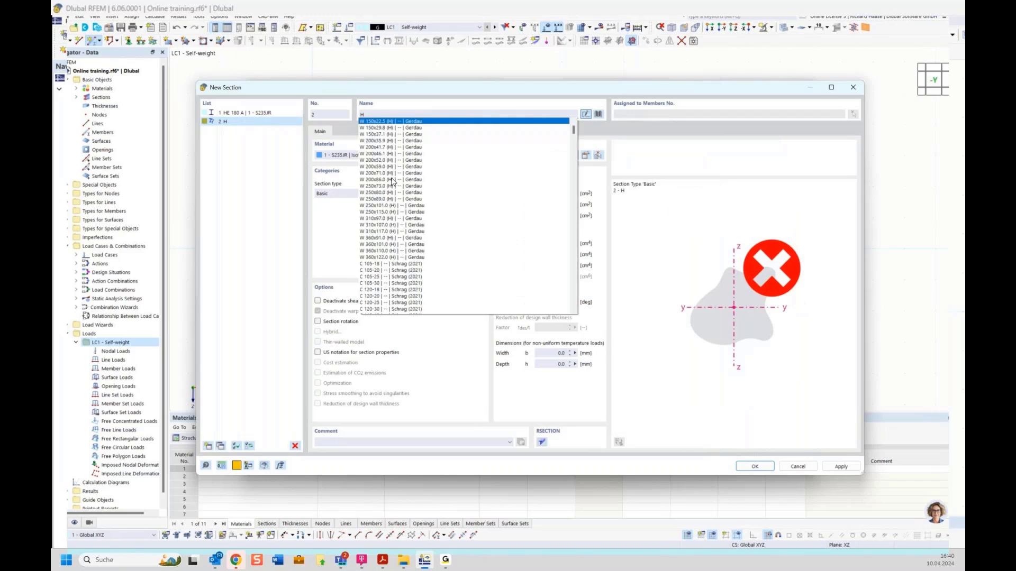
type("EB")
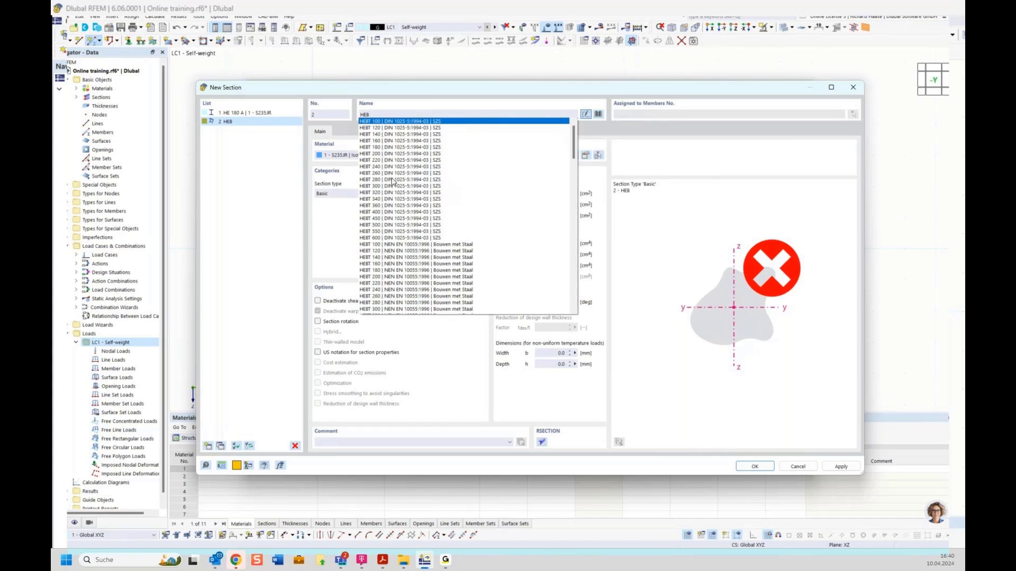
type(" 300")
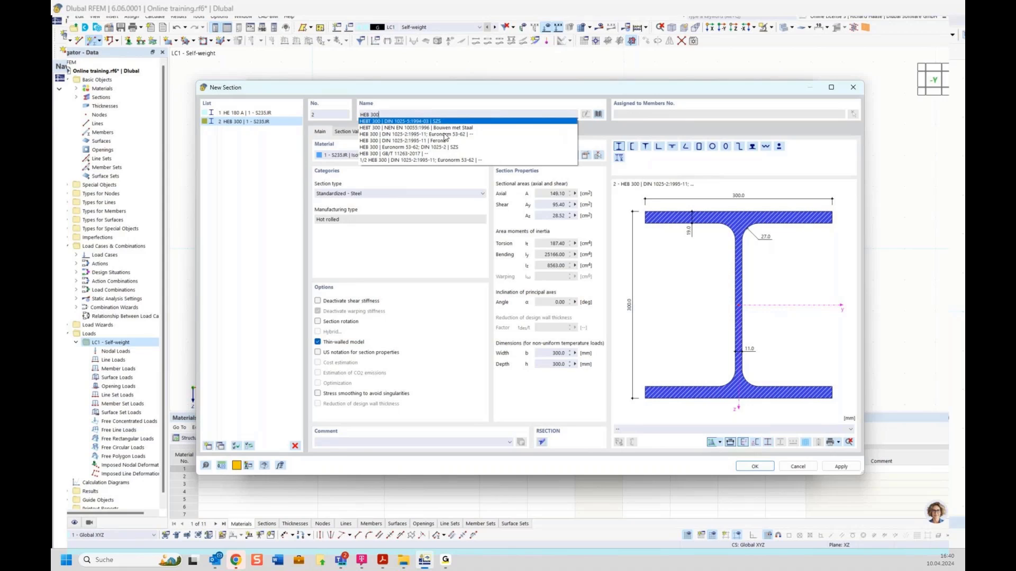
left_click(414, 135)
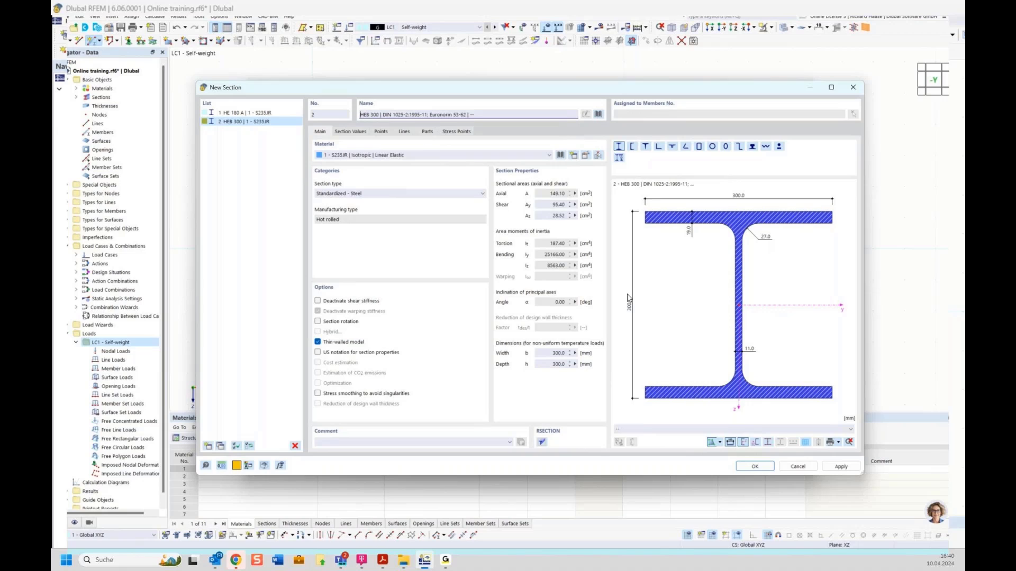
left_click(754, 467)
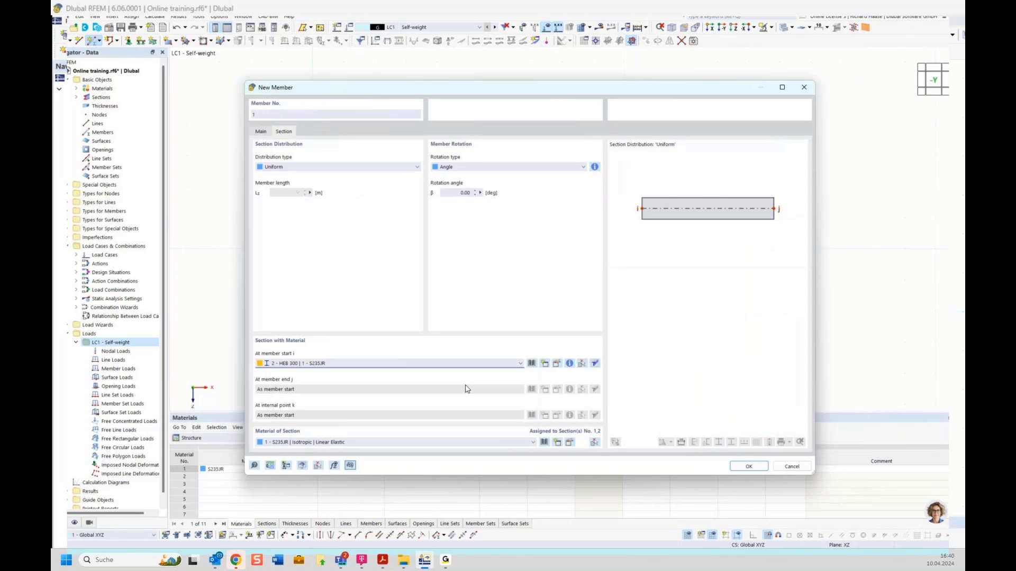
left_click(743, 469)
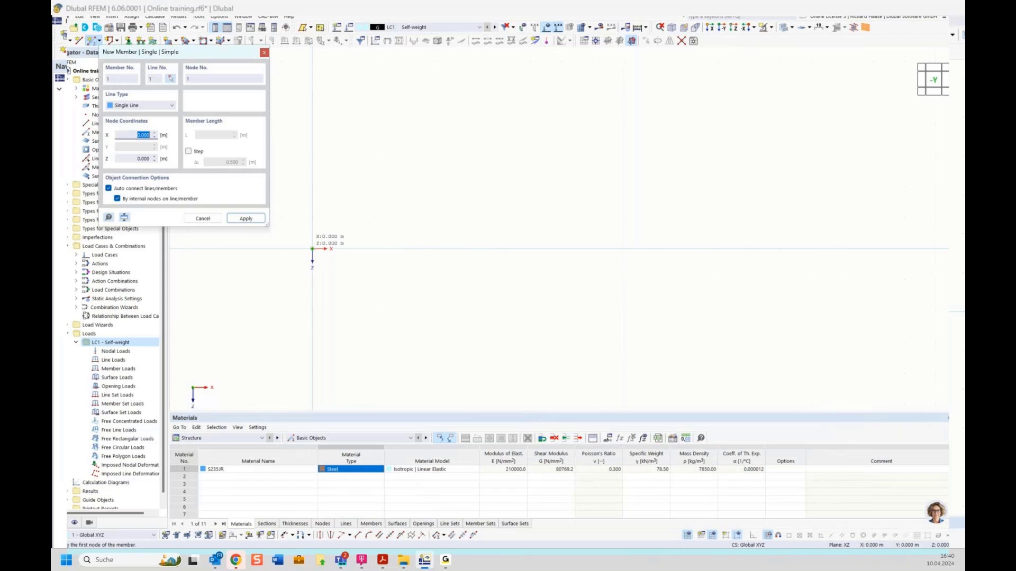
- Place the HEB 300 member horizontally from the origin to X = 10 m and end member placement
left_click(312, 248)
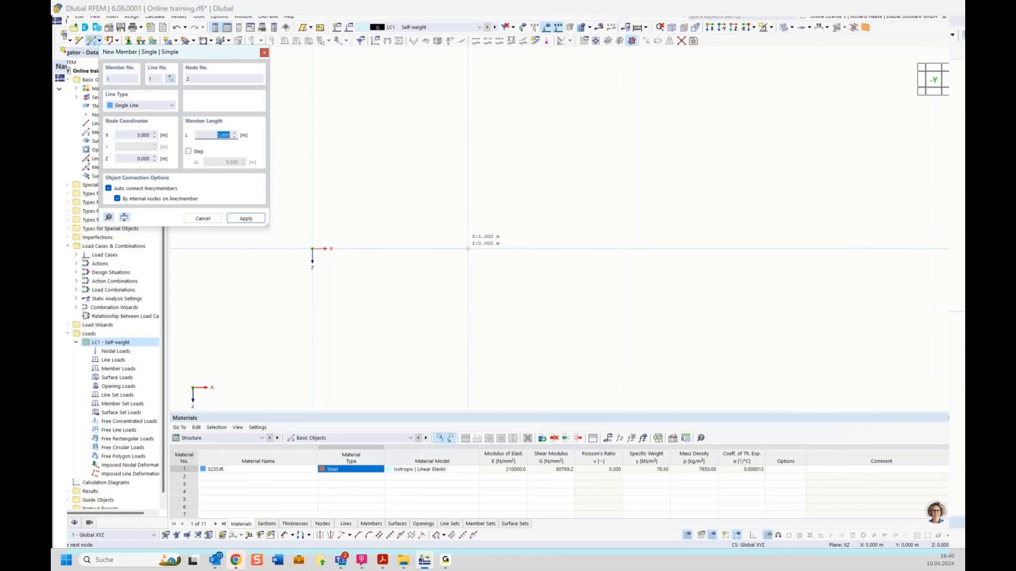
left_click(623, 249)
left_click(624, 248)
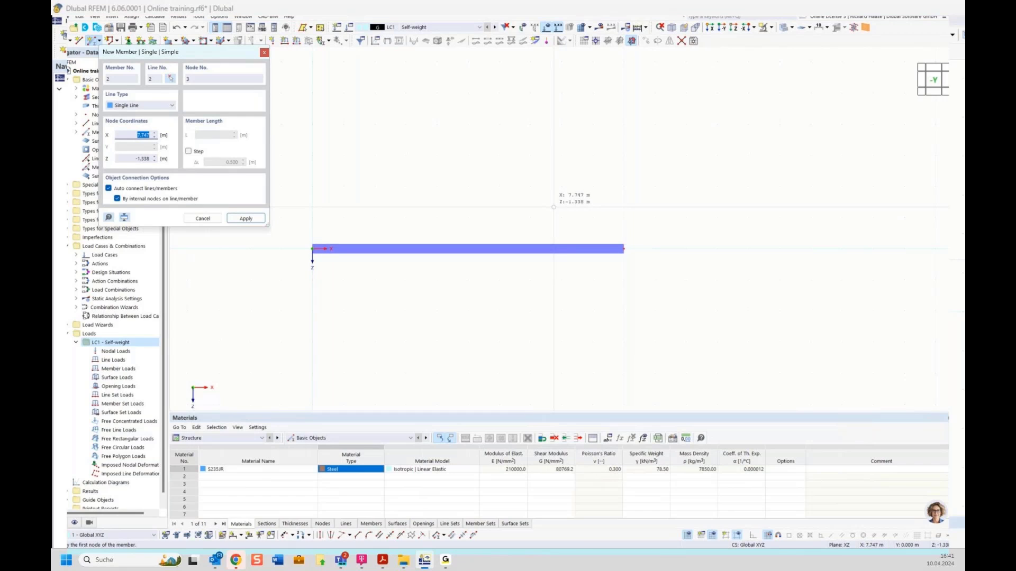
key("Escape")
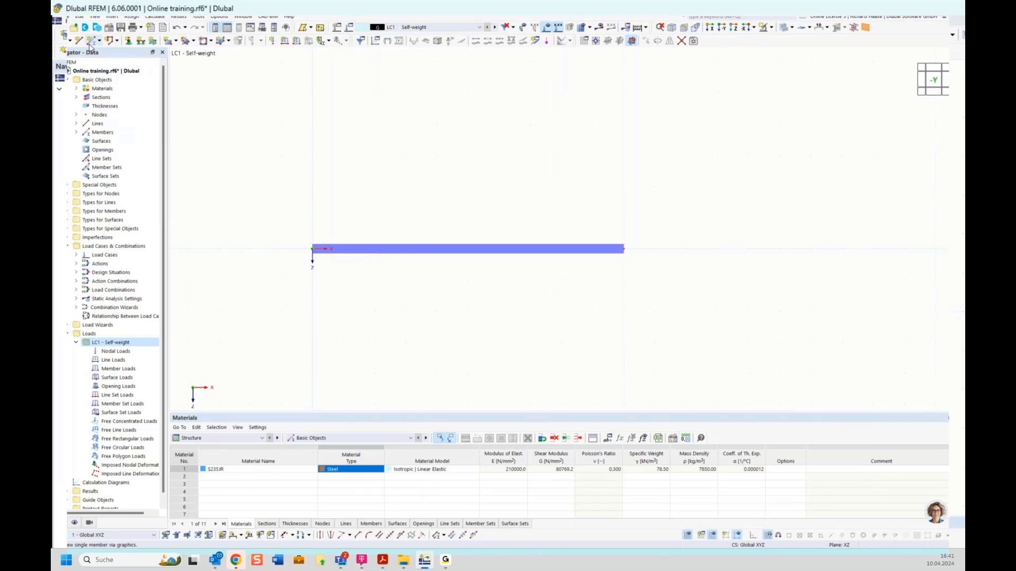
- Divide the member by distance at its midpoint, 5.000 m (50 %) from the member start
right_click(472, 251)
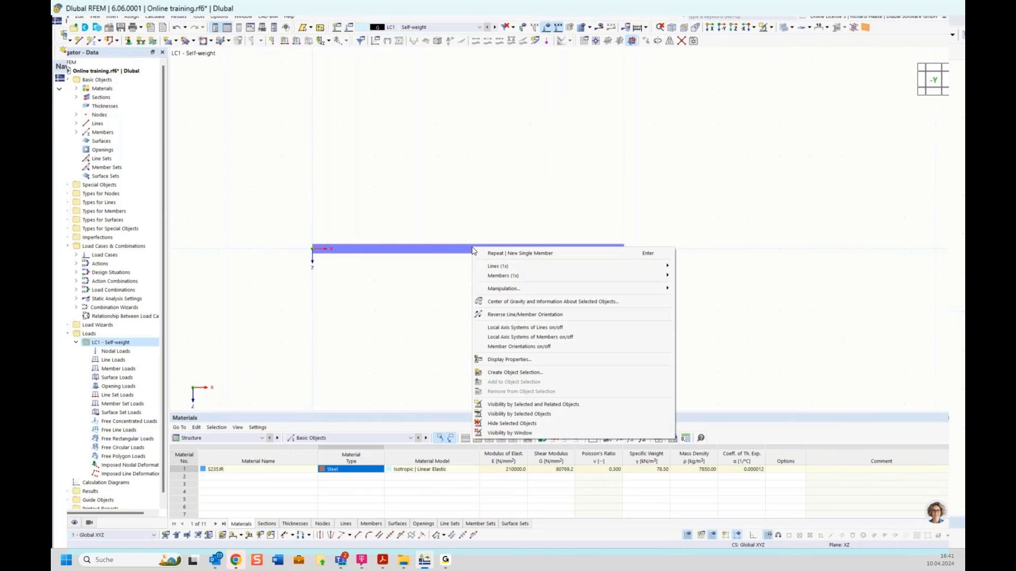
mouse_move(492, 276)
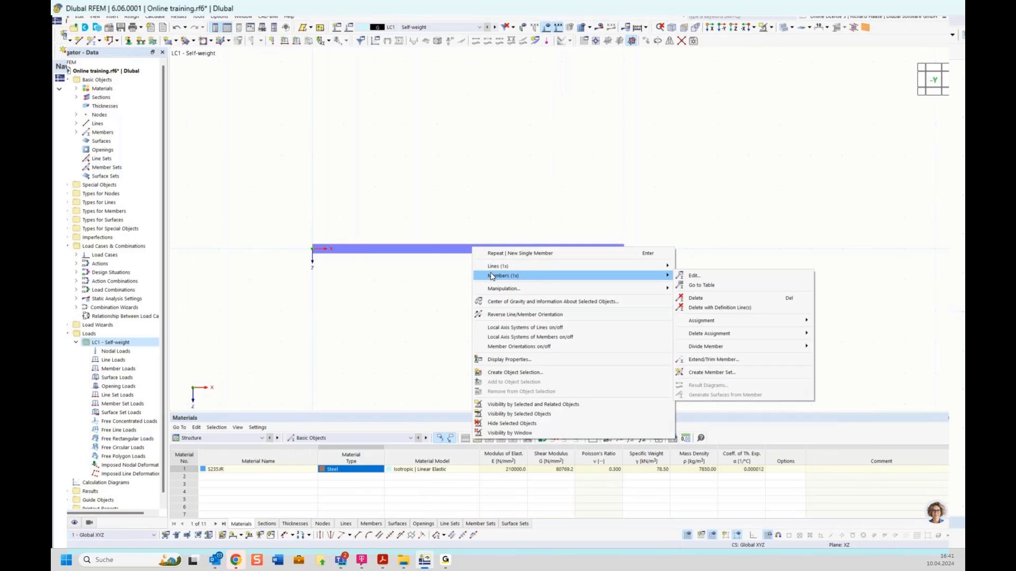
mouse_move(723, 348)
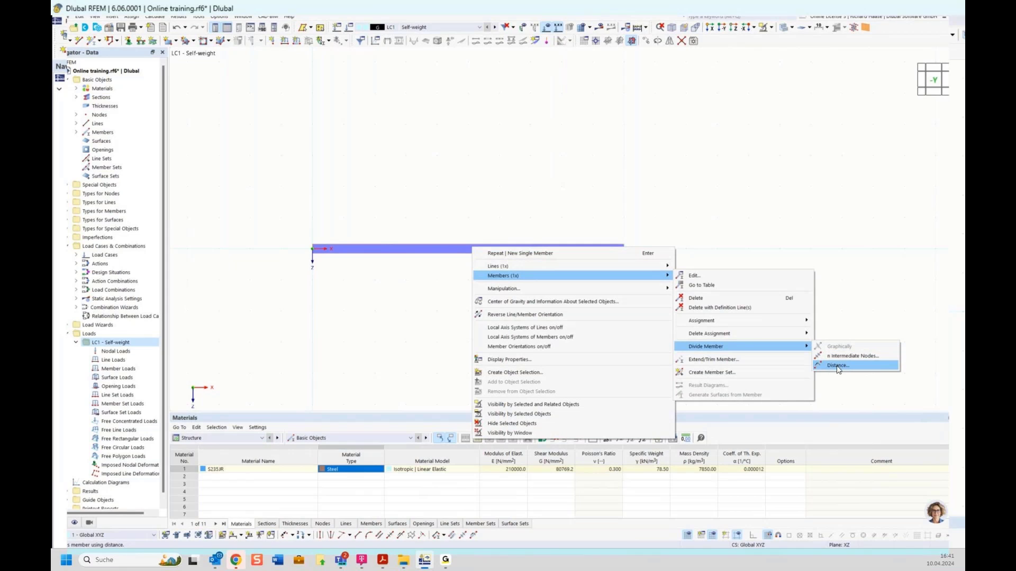
left_click(838, 366)
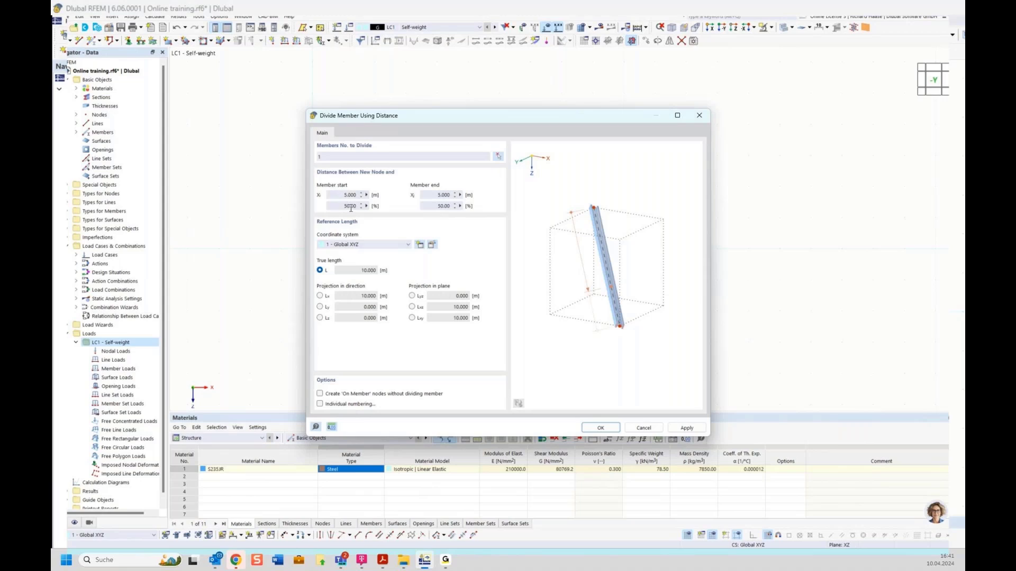
left_click(601, 429)
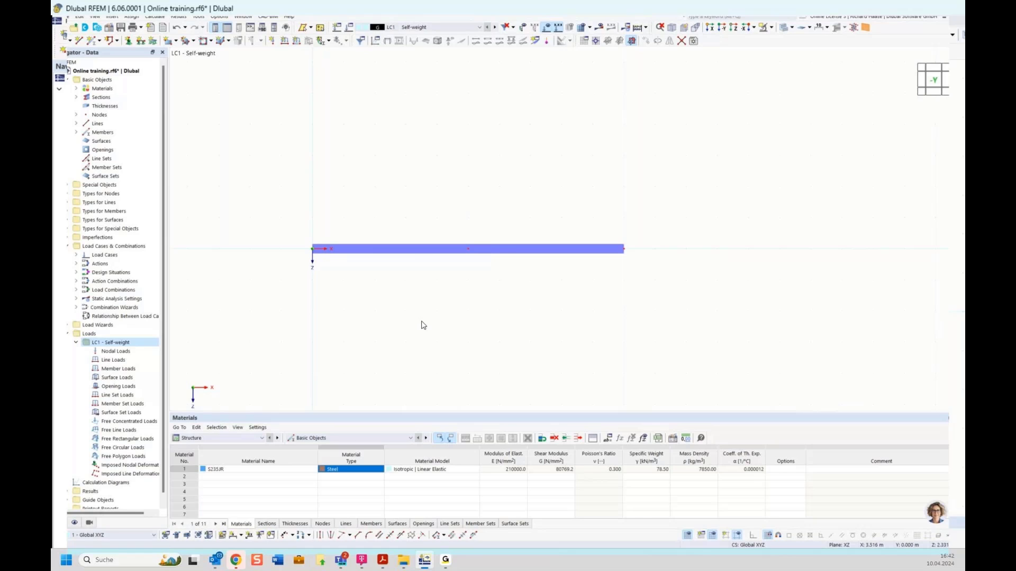
- Assign a hinged nodal support to the start node of the beam at the origin
left_click(128, 41)
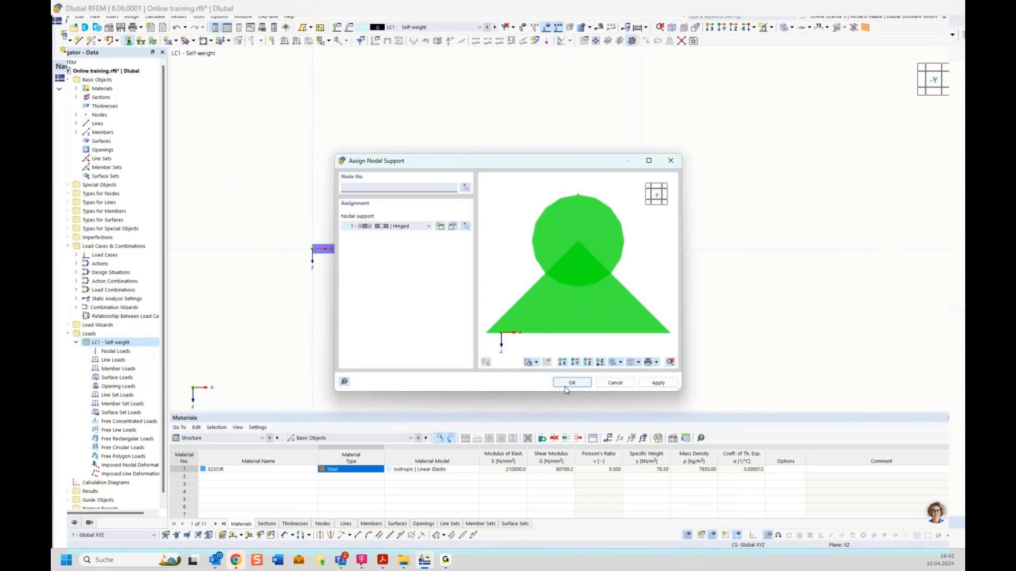
left_click(465, 187)
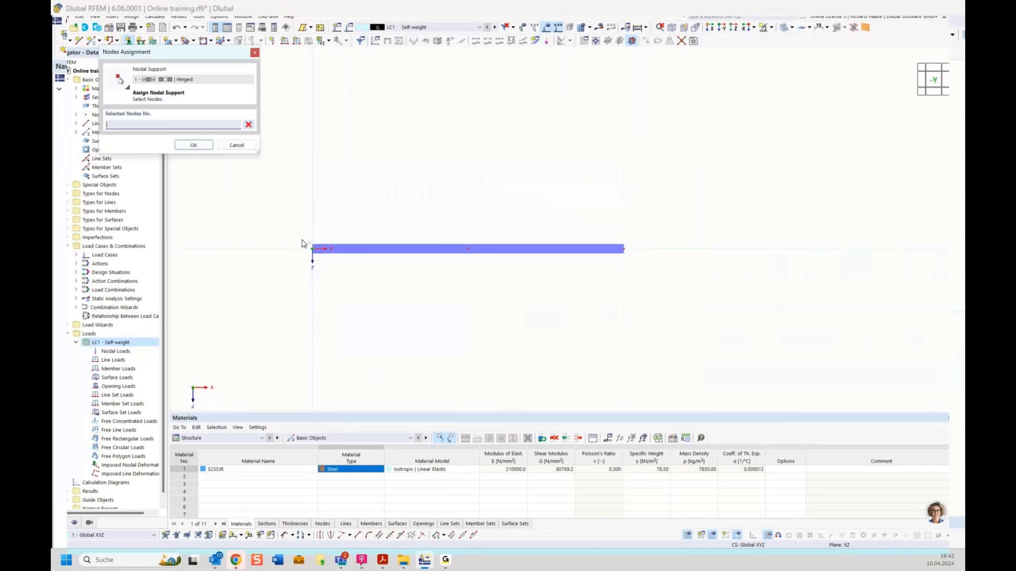
left_click(194, 146)
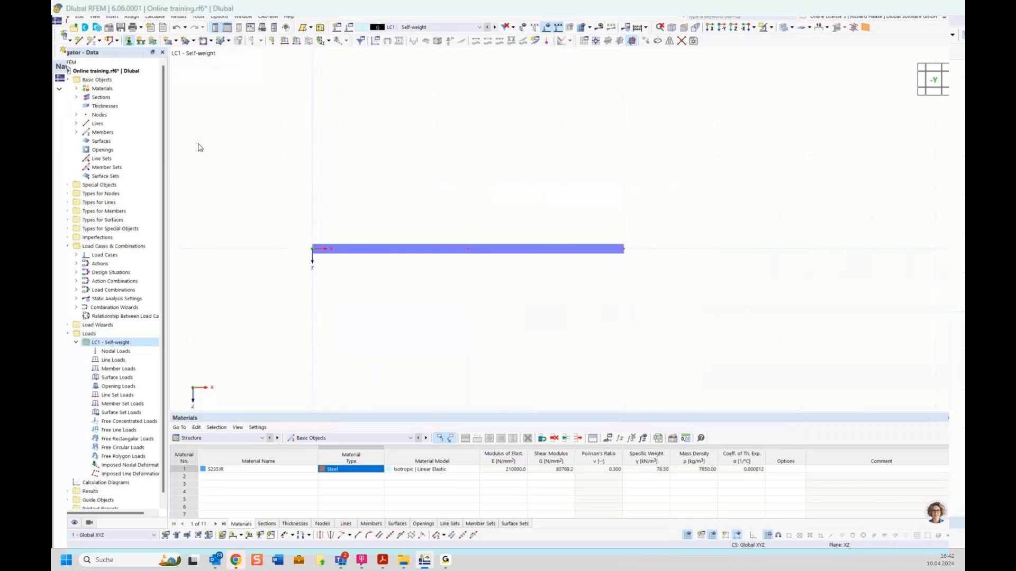
left_click(573, 381)
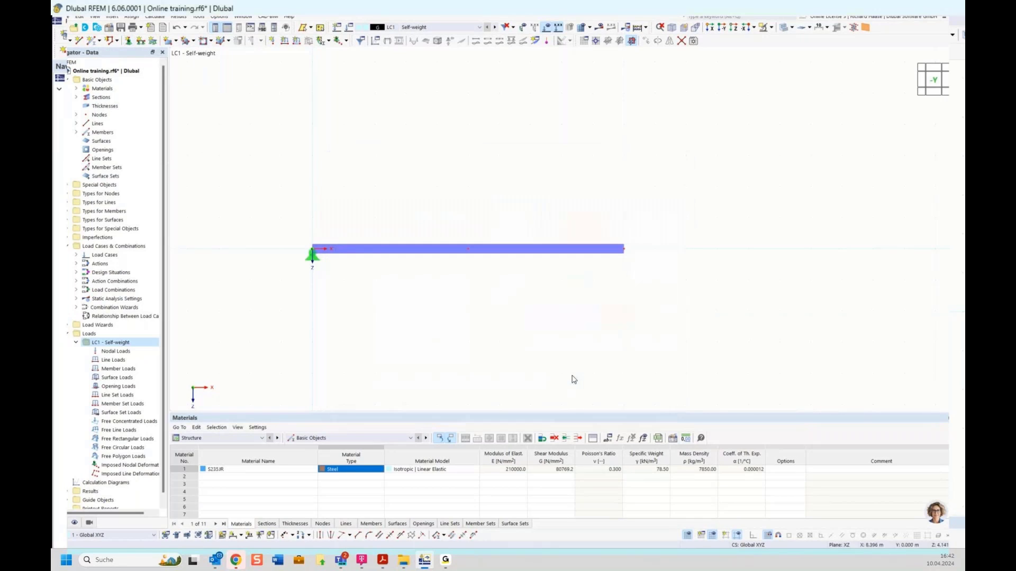
- Assign the Roller nodal support to the beam's middle node and end node
left_click(129, 42)
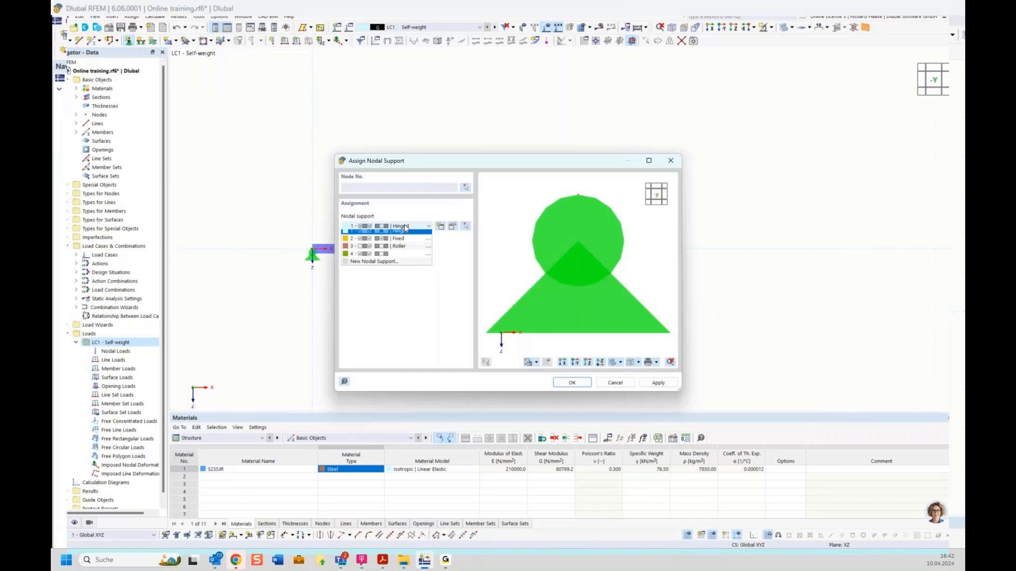
left_click(406, 226)
left_click(404, 256)
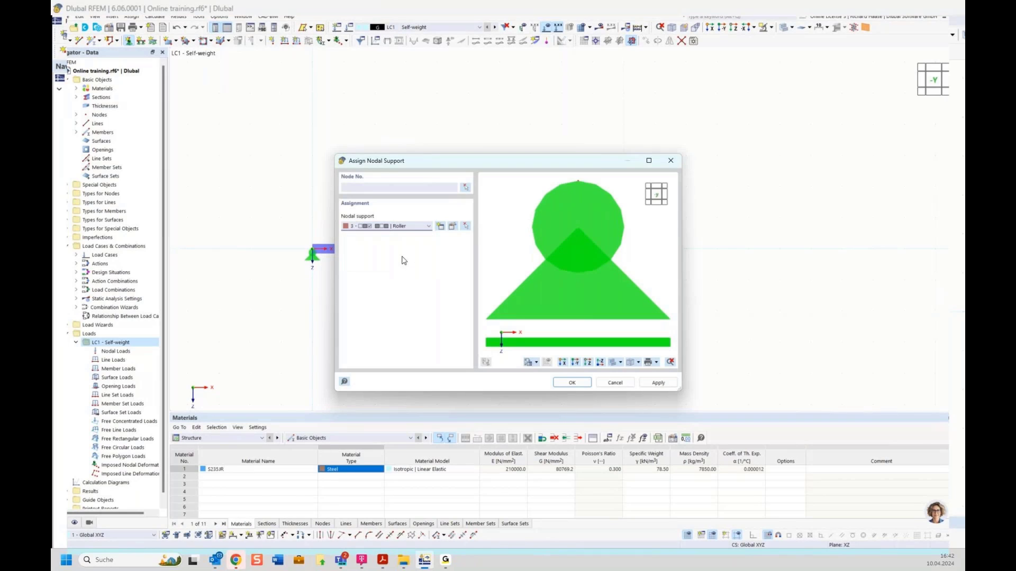
left_click(465, 188)
left_click_drag(453, 218, 647, 277)
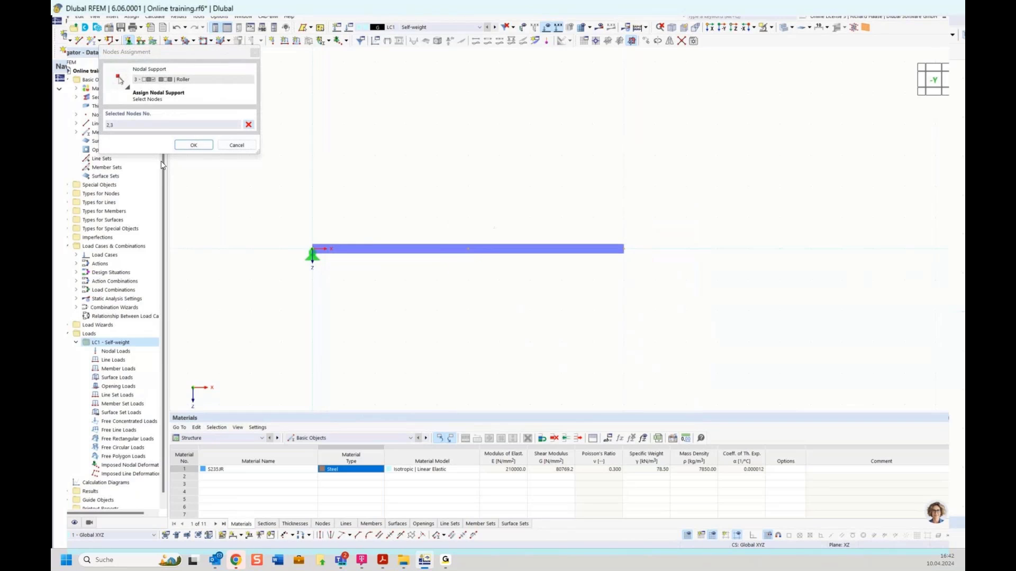
left_click(193, 146)
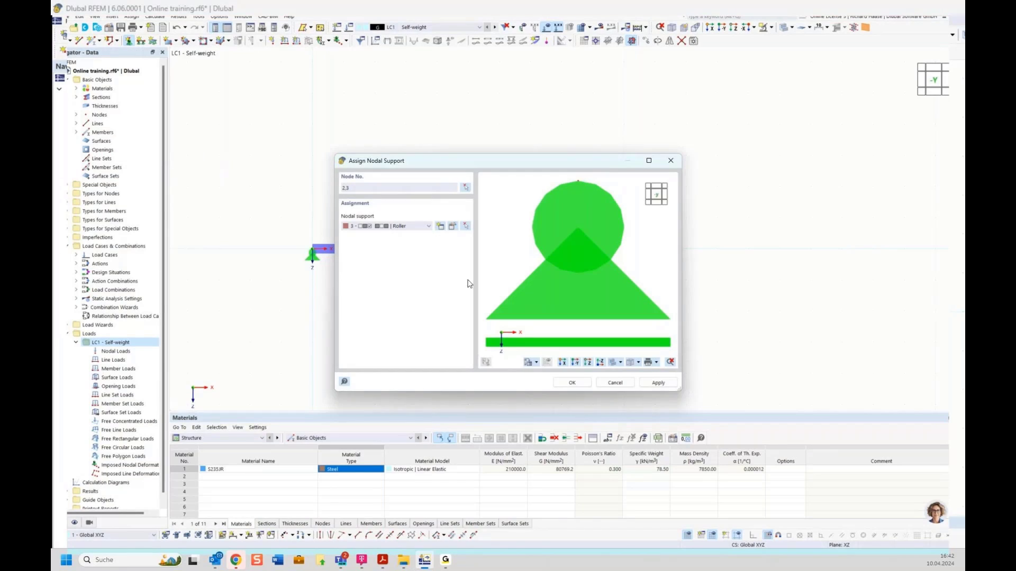
left_click(573, 383)
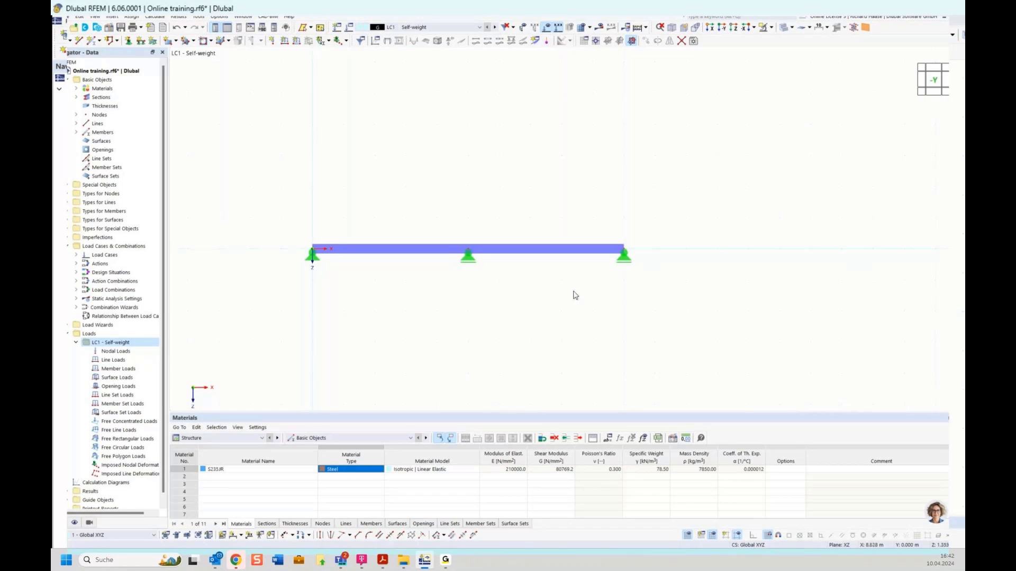
- Create a second load case, LC2, and activate self-weight in LC1 with a Z-direction factor of 1.000
right_click(111, 344)
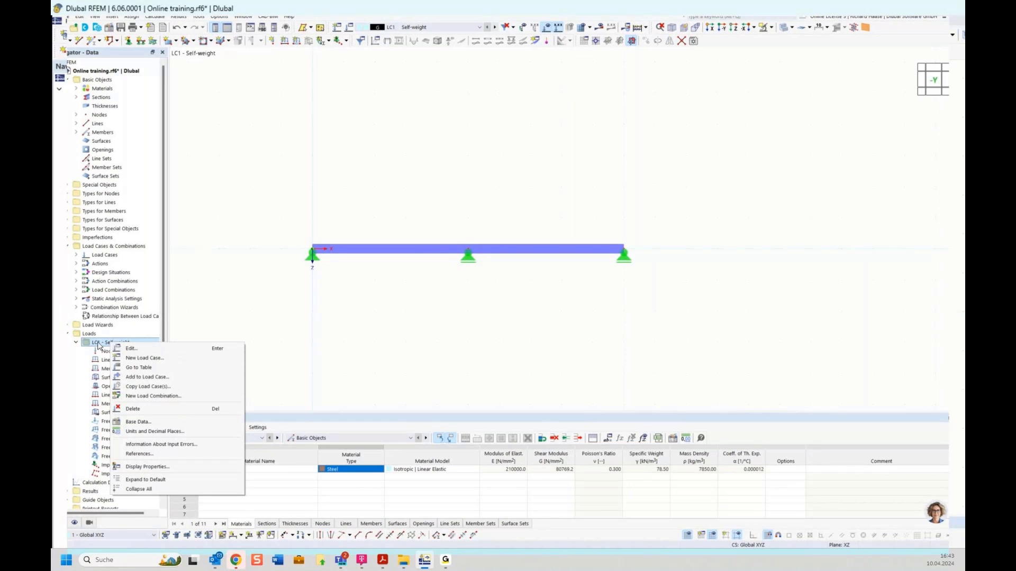
left_click(321, 7)
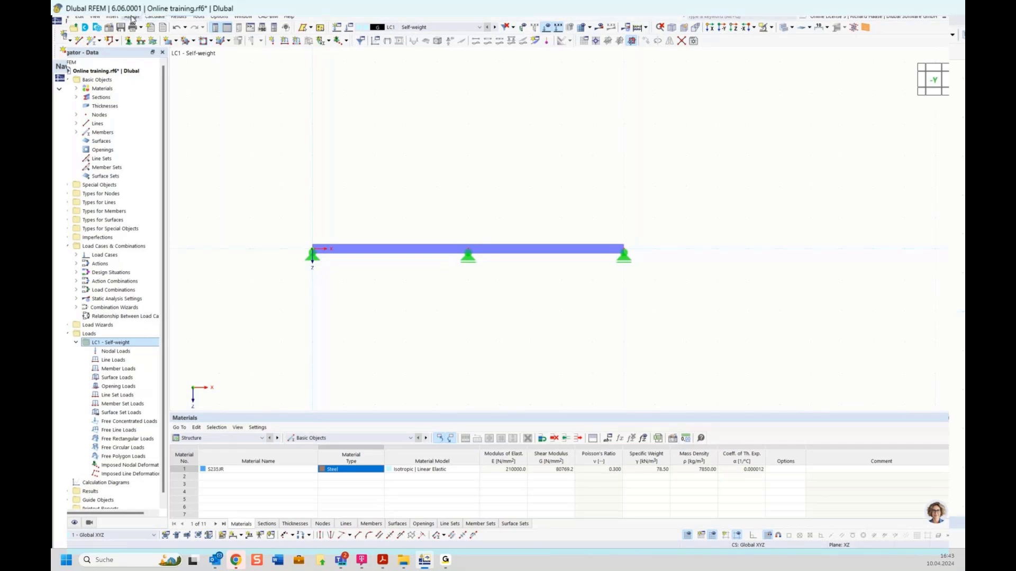
left_click(337, 27)
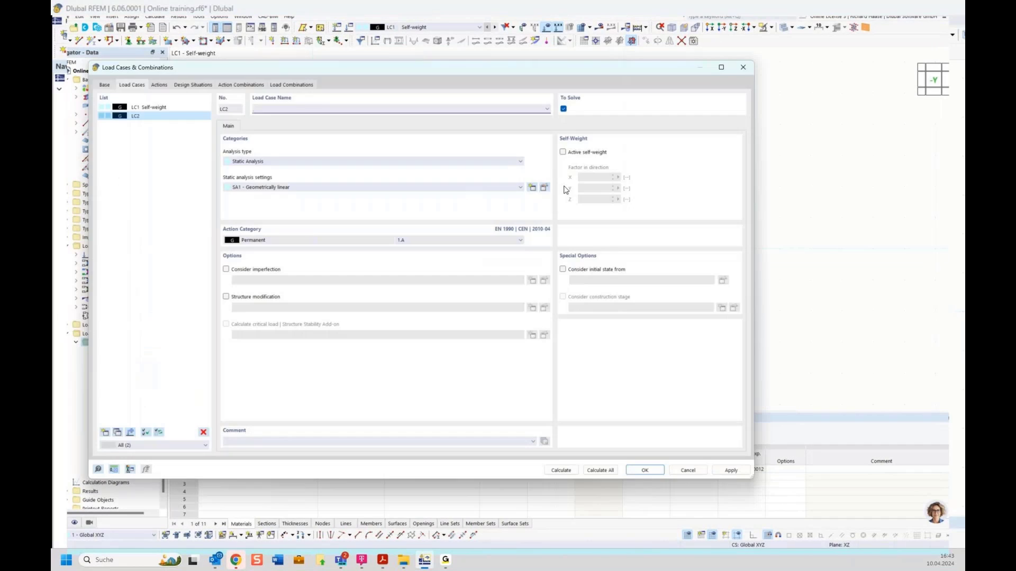
left_click(154, 107)
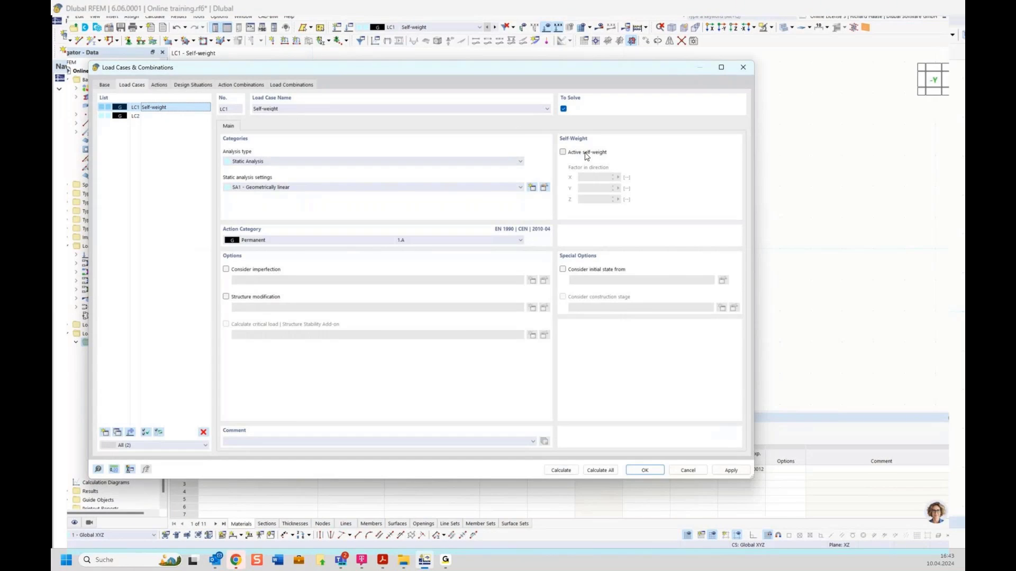
left_click(563, 152)
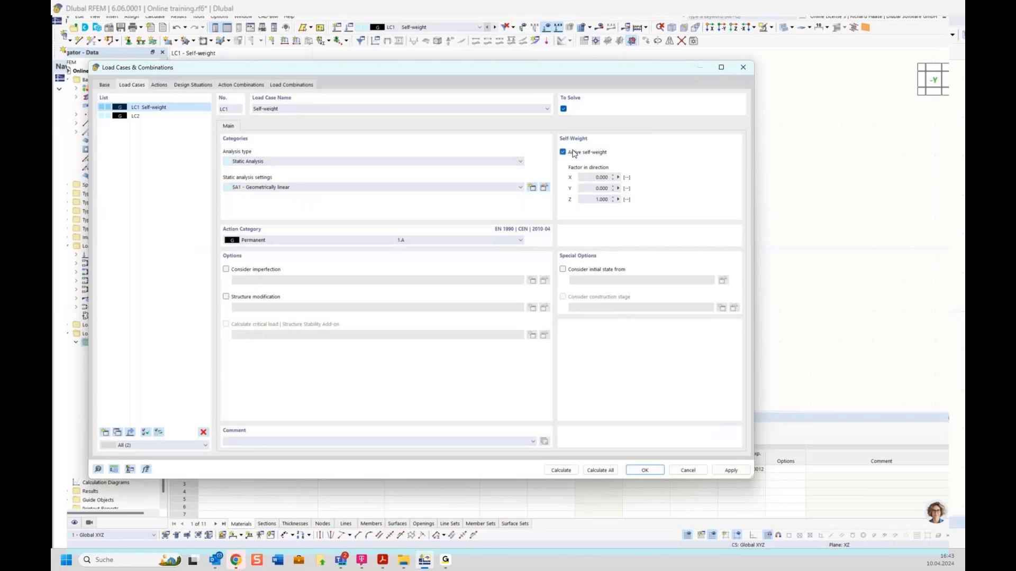
- Name LC2 "Left" with action category Imposed loads - category A: domestic, residential areas, and add LC3 named "Right" in the same category
left_click(140, 116)
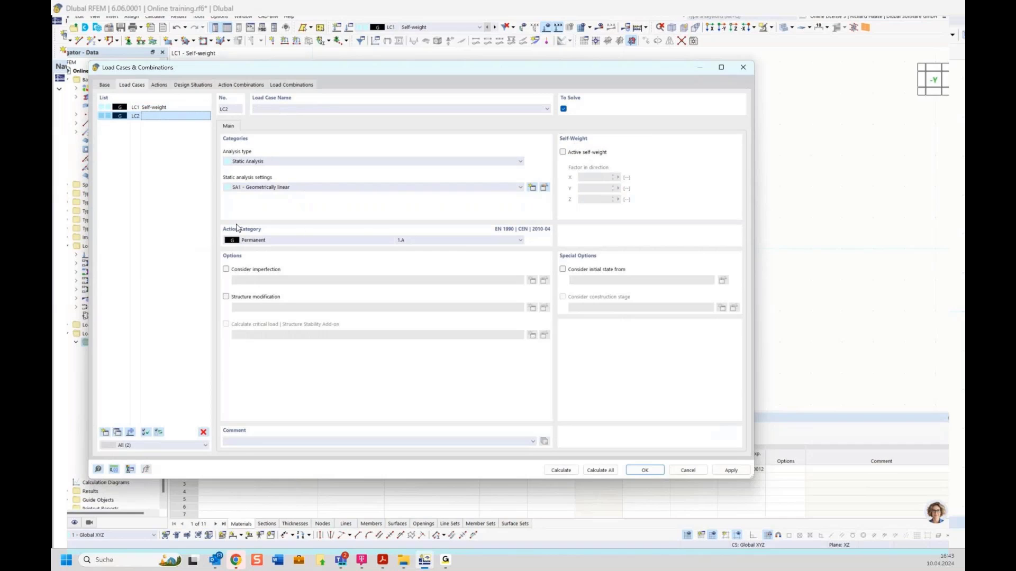
left_click(105, 85)
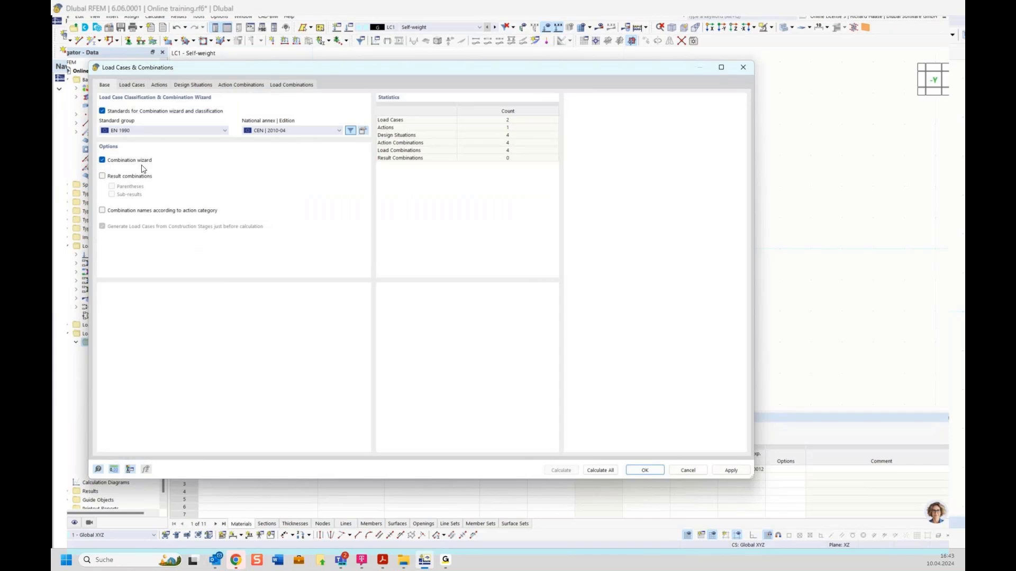
left_click(133, 88)
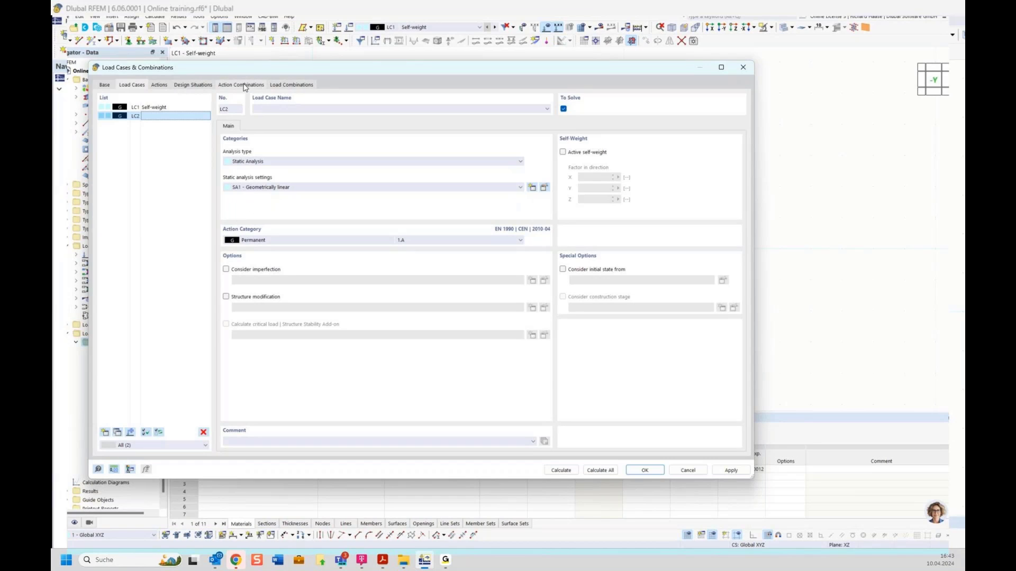
left_click(277, 241)
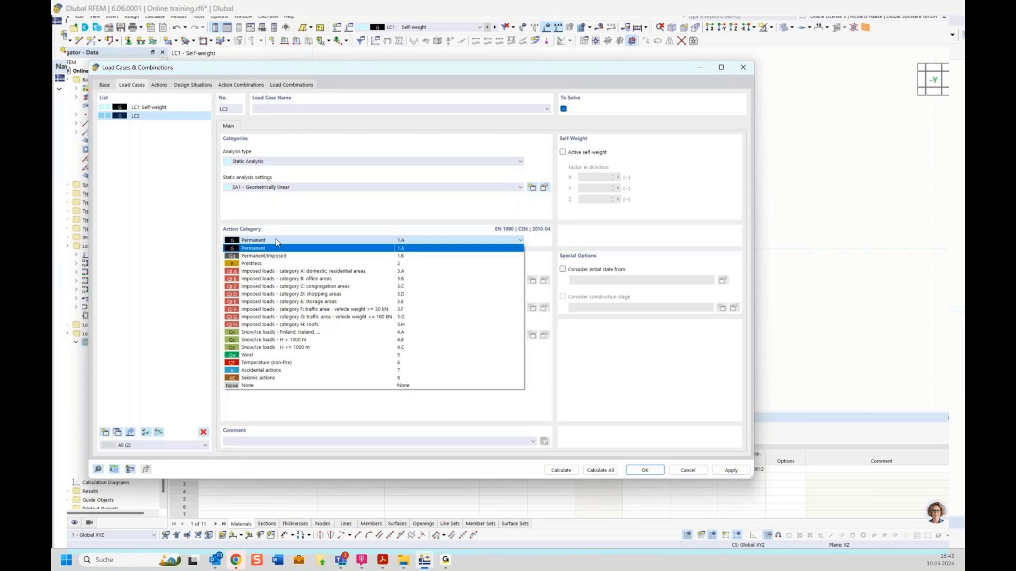
left_click(312, 271)
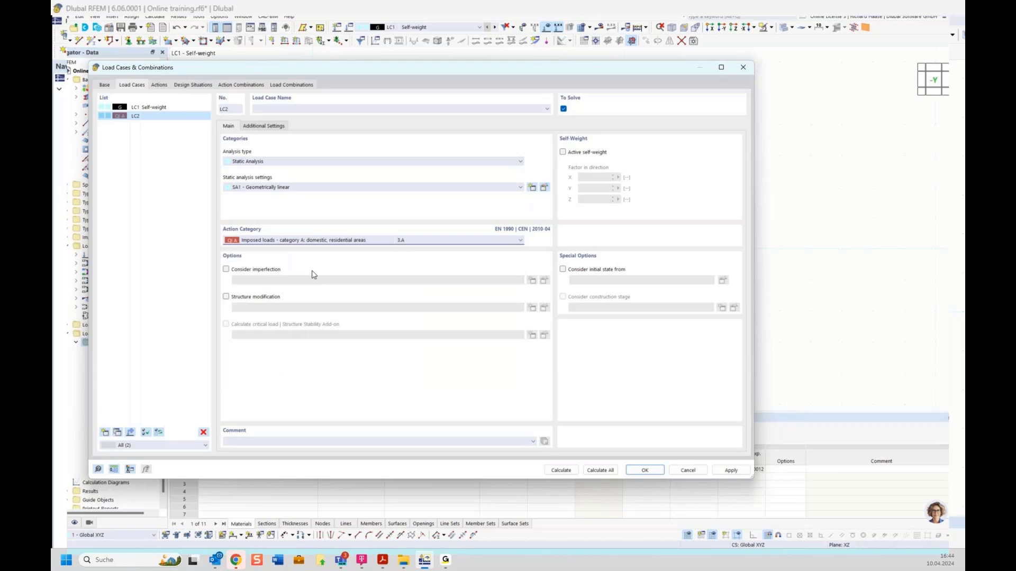
left_click(274, 105)
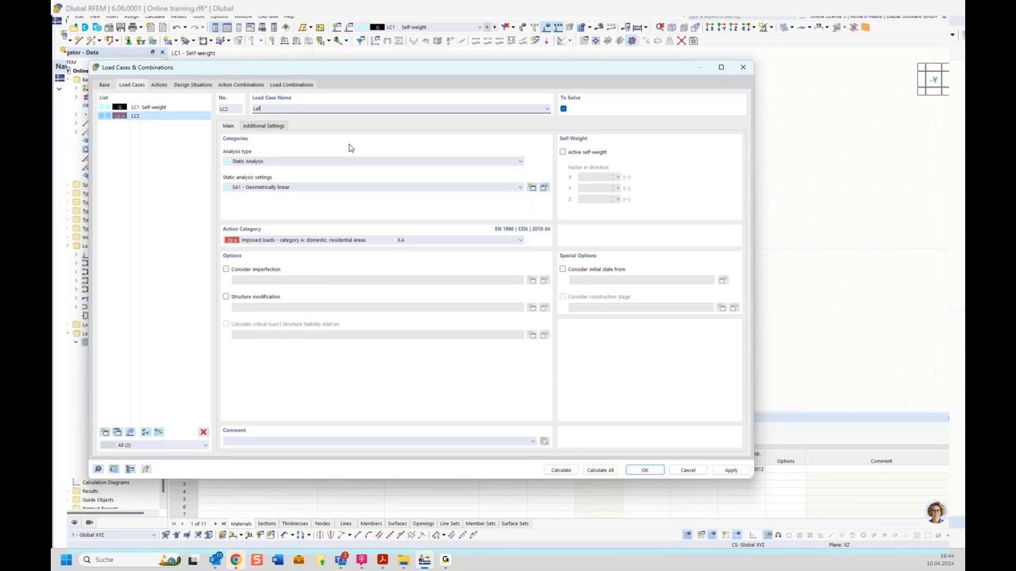
left_click(170, 166)
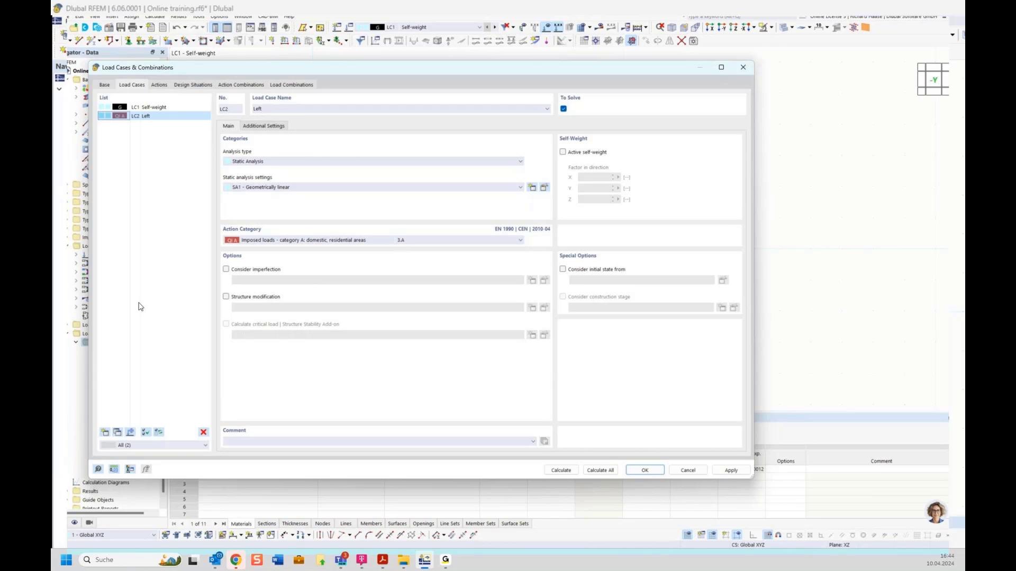
left_click(104, 433)
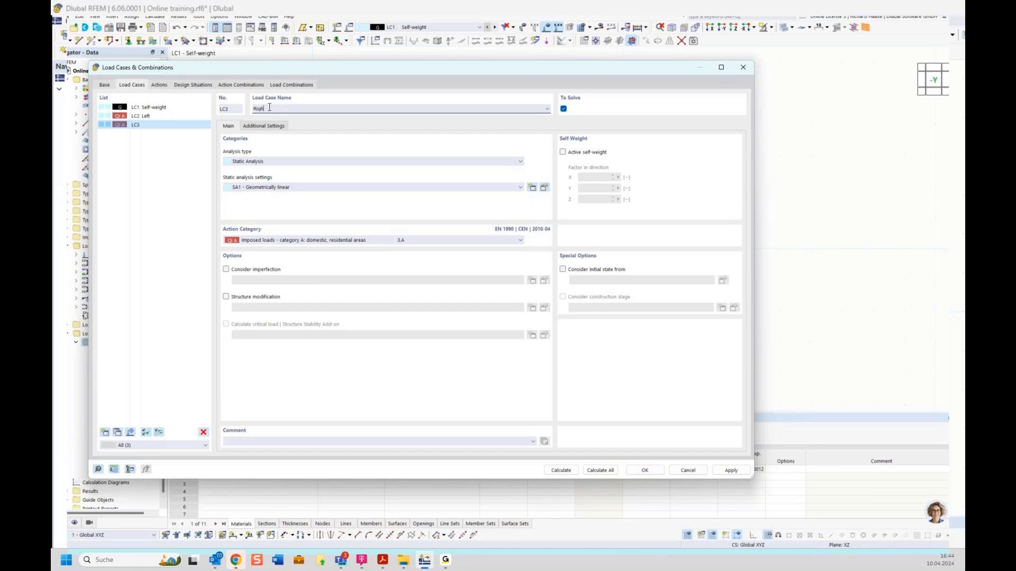
left_click(156, 116)
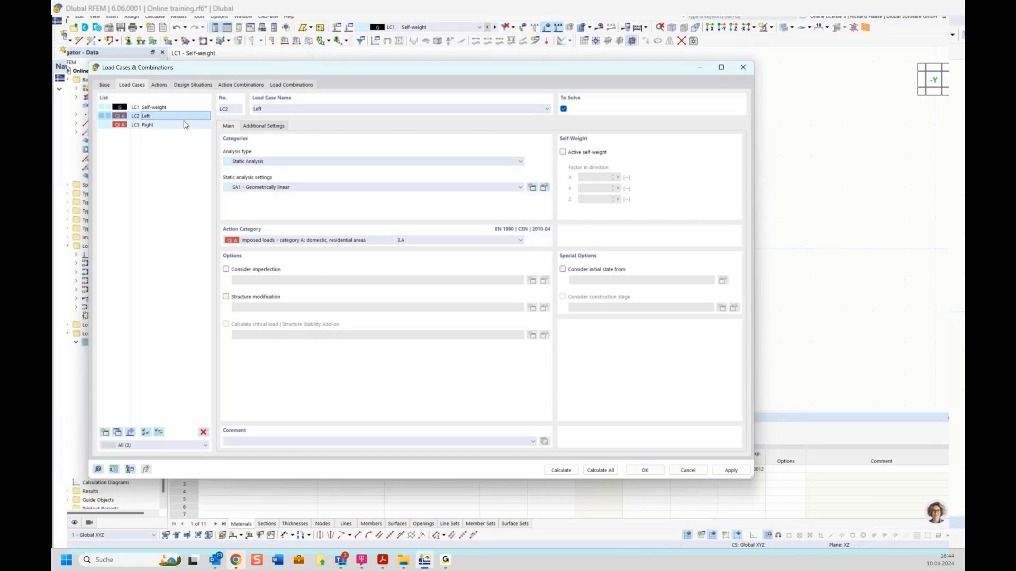
- Examine the settings and load case assignments of the permanent action A1 and the imposed-load action A2
left_click(159, 85)
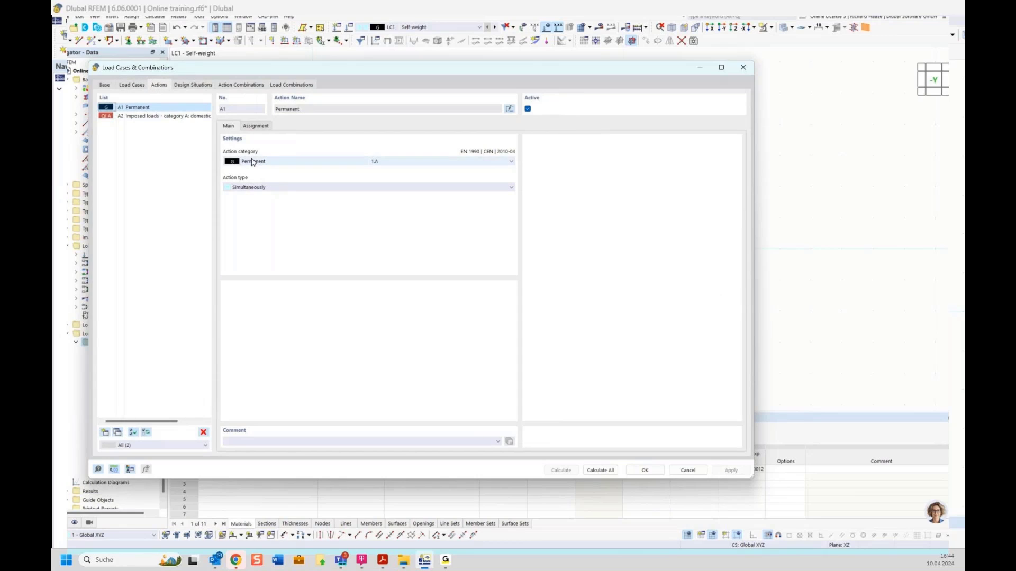
left_click(255, 125)
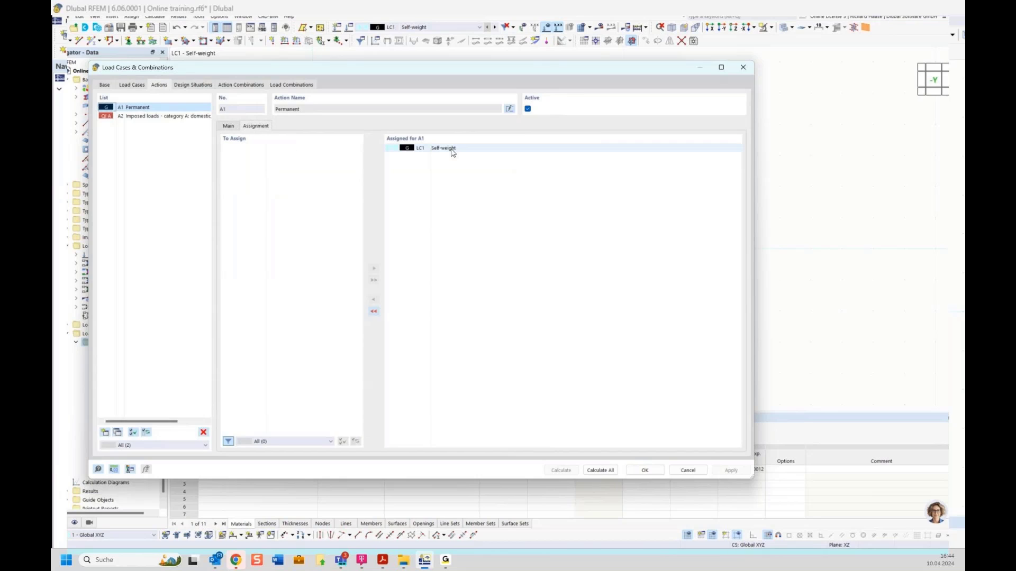
left_click(149, 117)
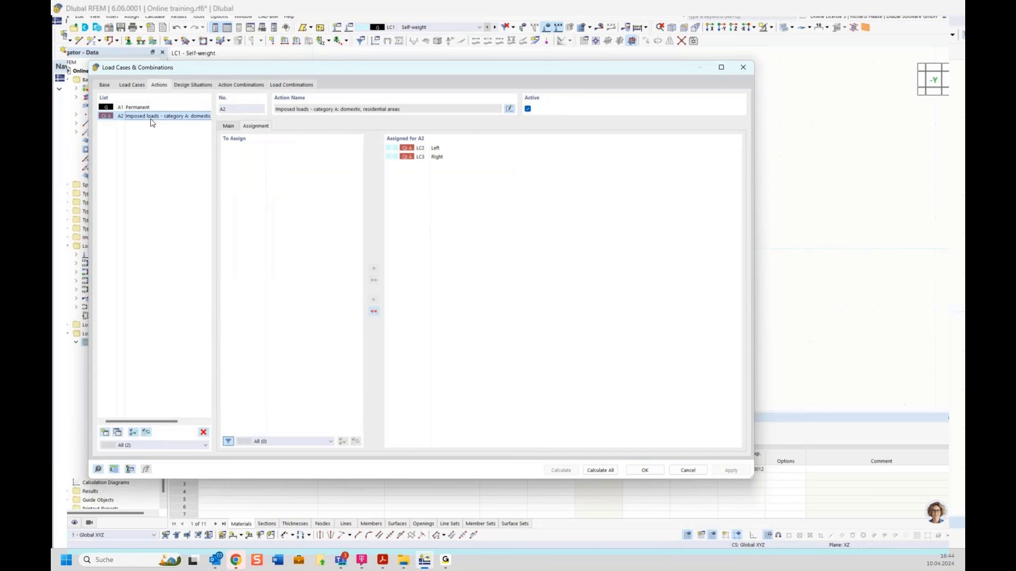
left_click(228, 126)
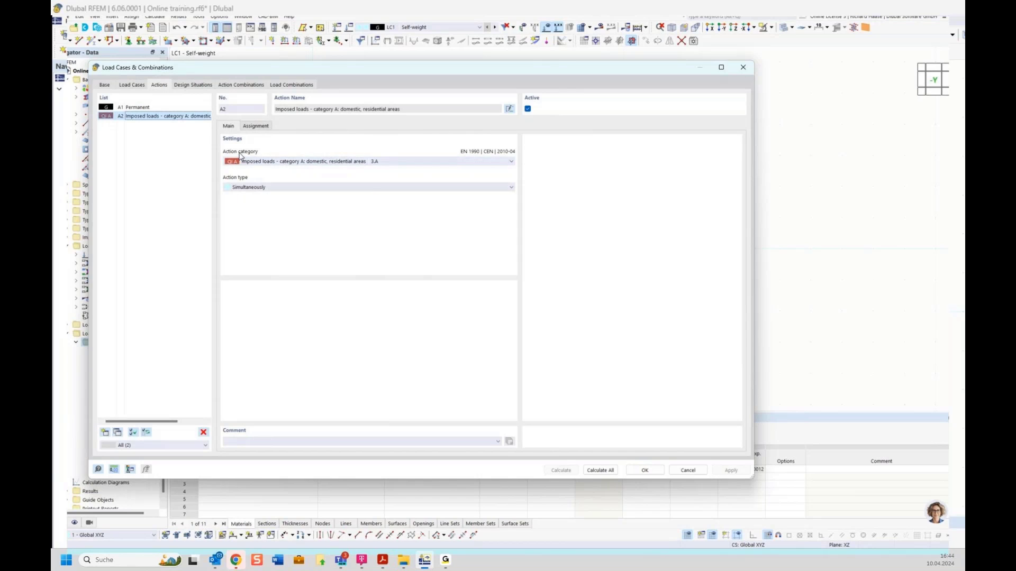
left_click(255, 126)
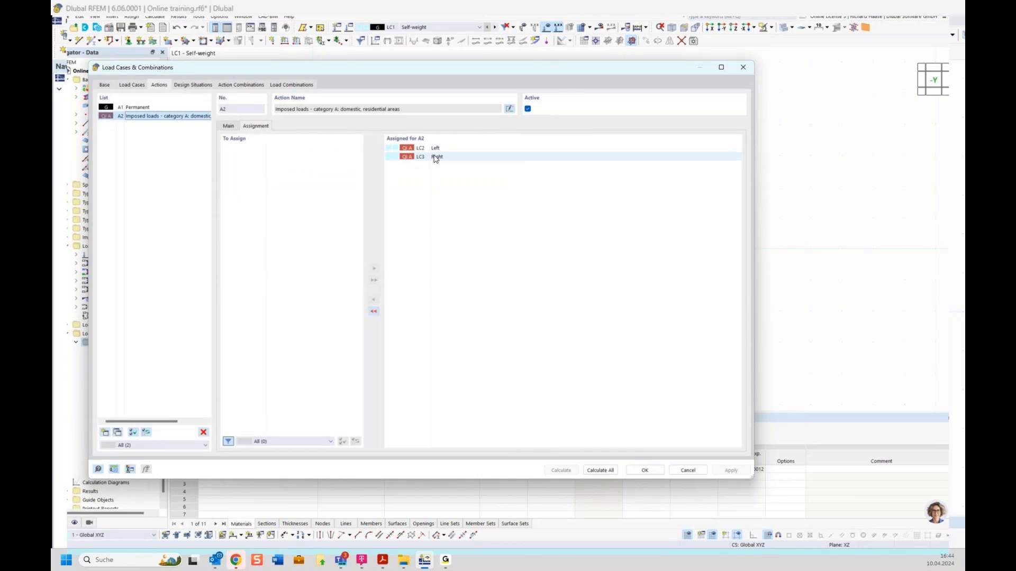
- Read the EN 1990 combination rule information for design situation DS1, ULS (STR/GEO) - Permanent and transient - Eq. 6.10
left_click(192, 85)
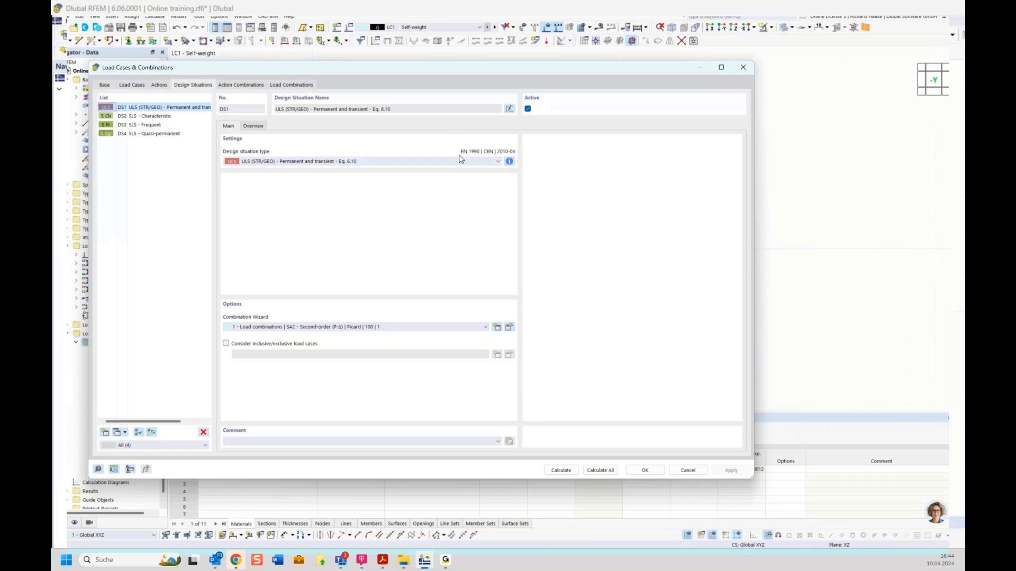
left_click(510, 163)
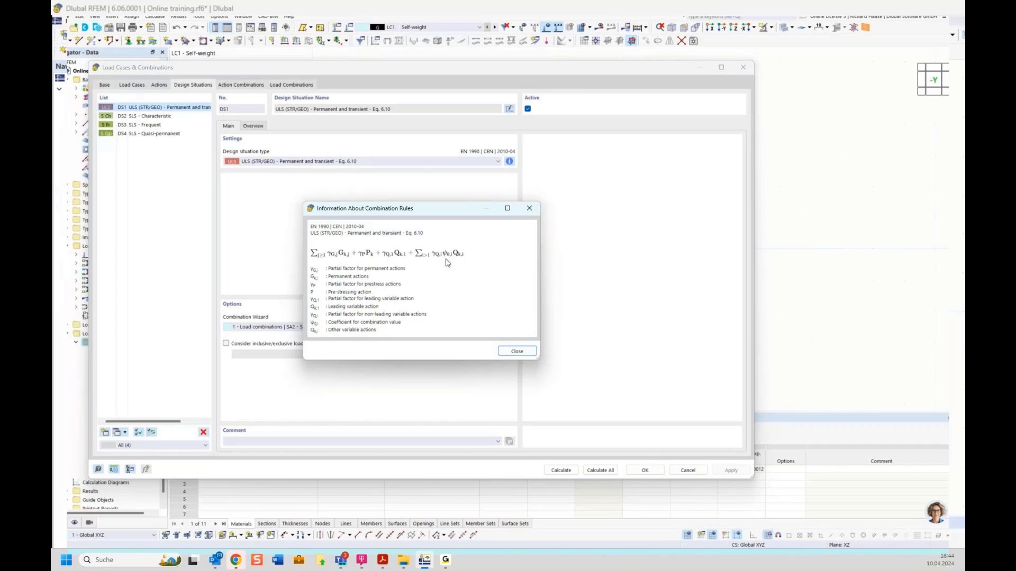
left_click(511, 351)
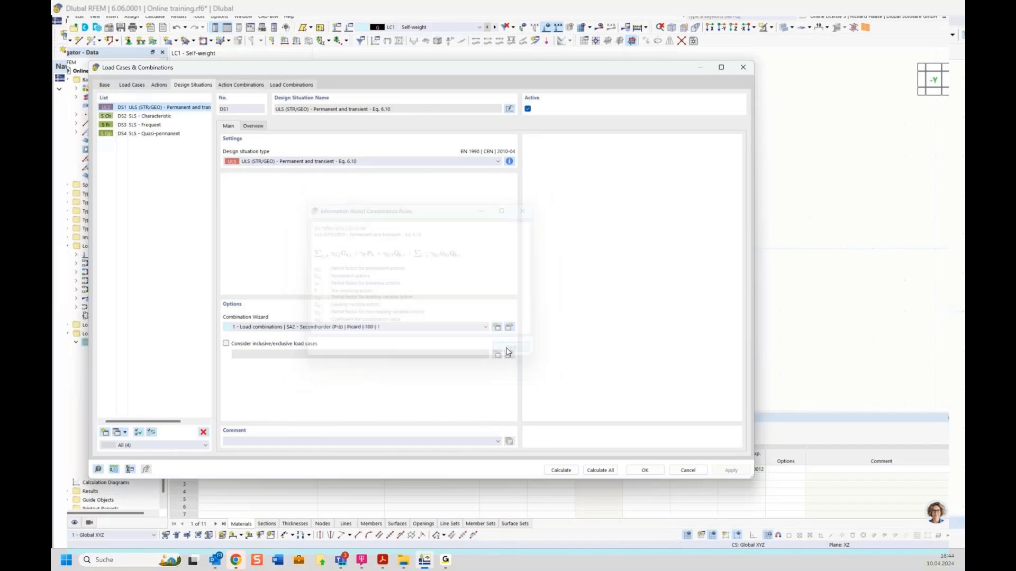
- Review the generated action combinations, the ULS load combinations CO2 to CO4 and the combination statistics, and return to the load cases
left_click(236, 89)
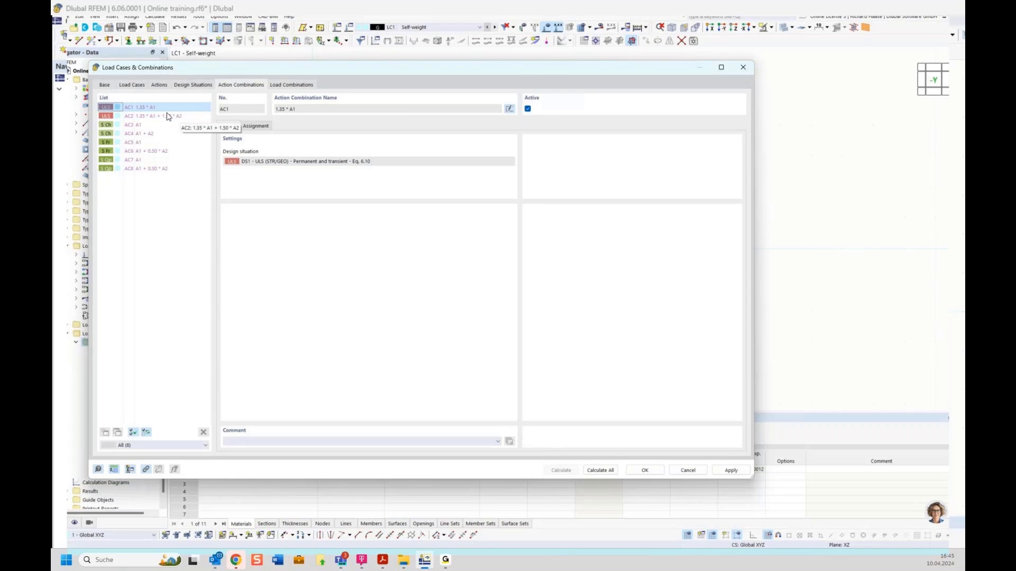
left_click(290, 86)
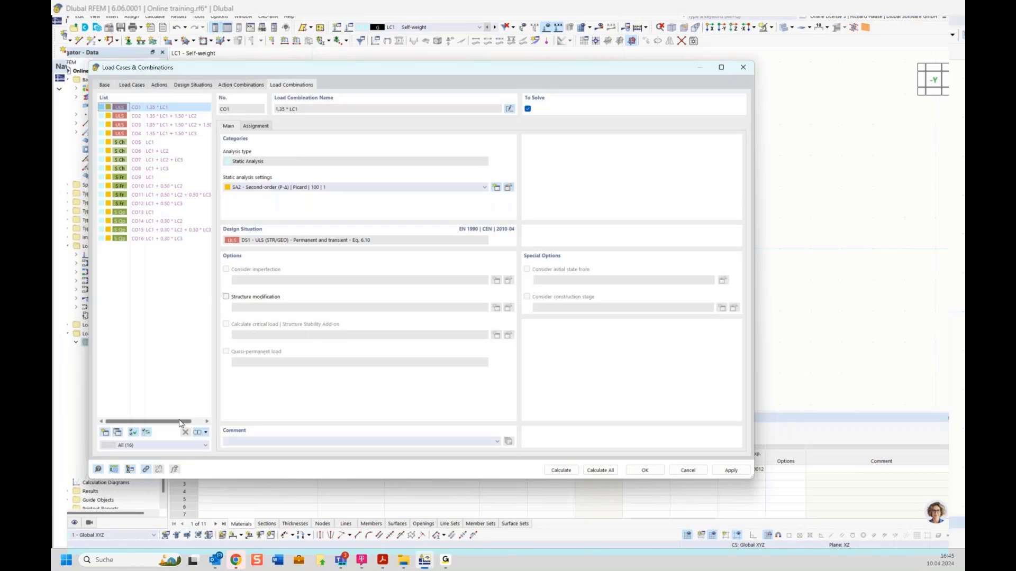
left_click_drag(180, 423, 168, 418)
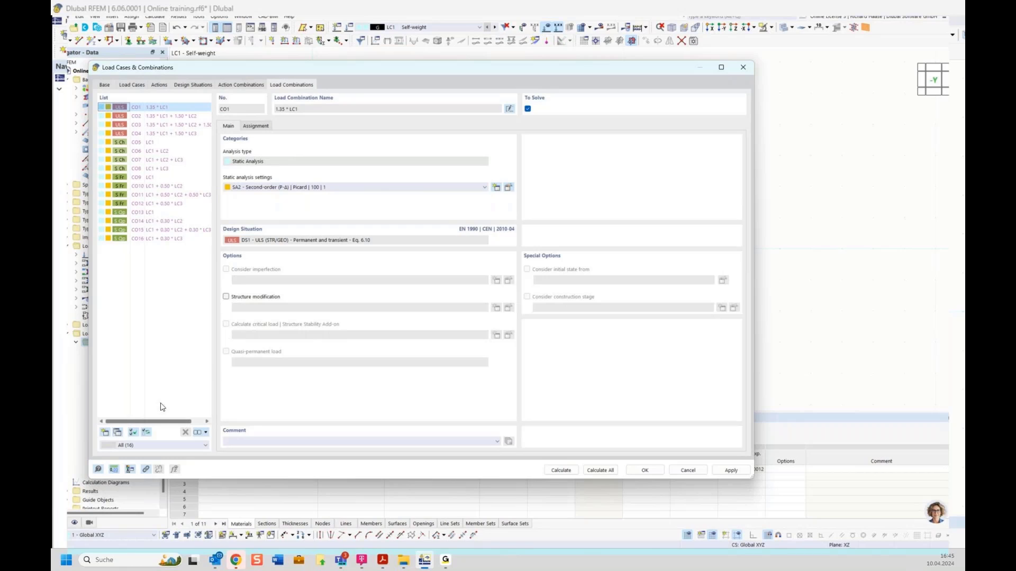
left_click(179, 126)
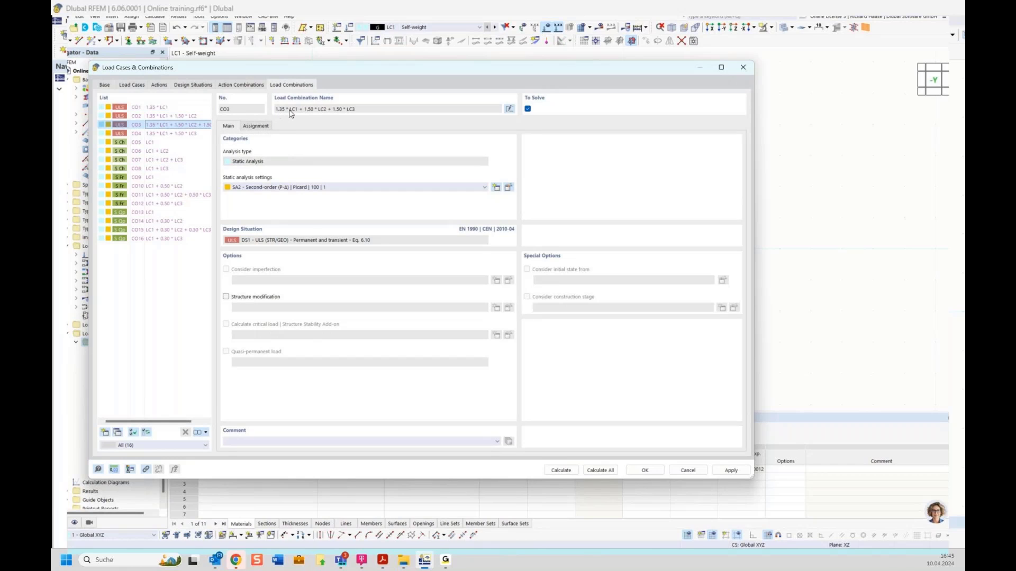
left_click(170, 116)
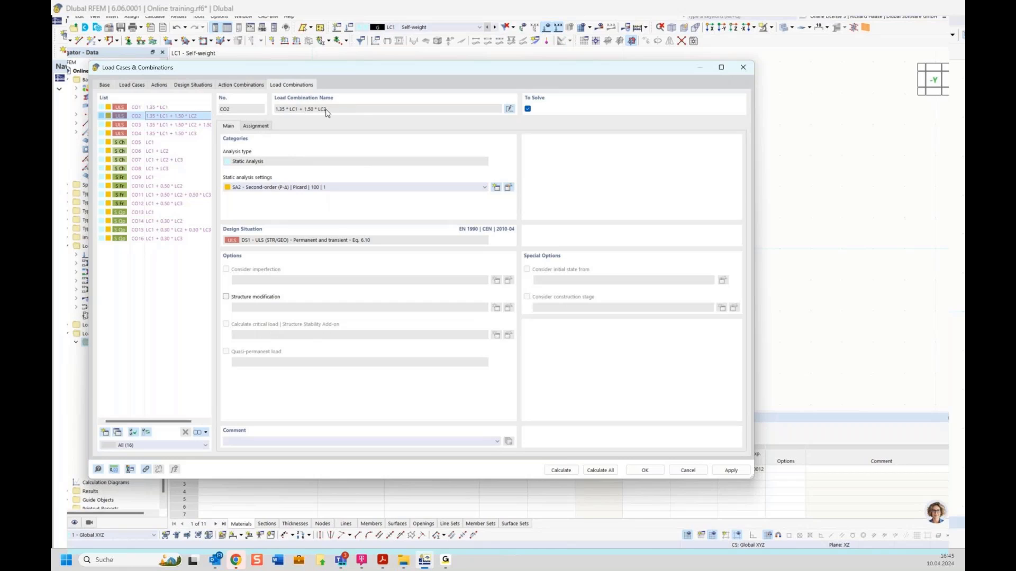
left_click(177, 135)
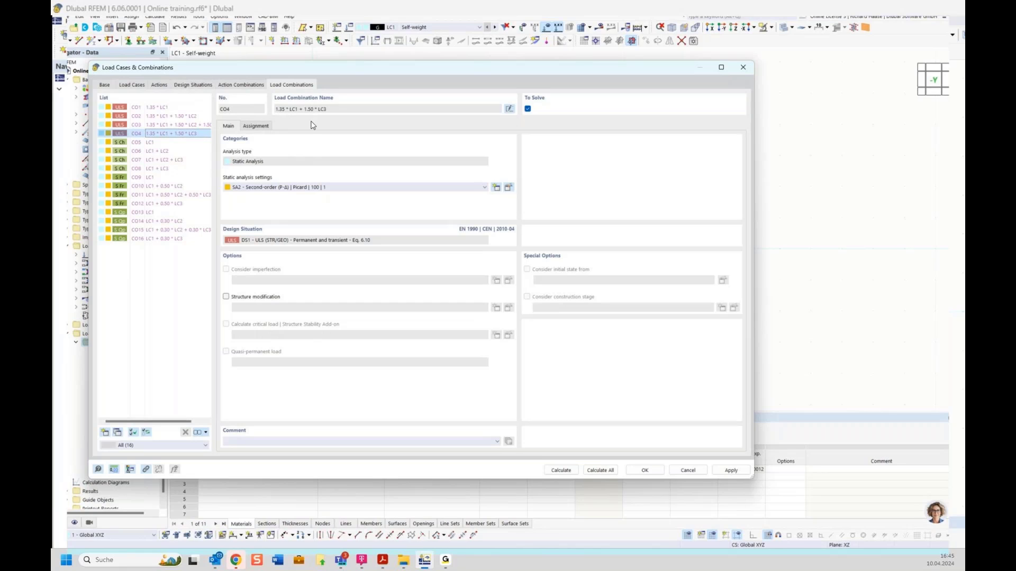
left_click(105, 85)
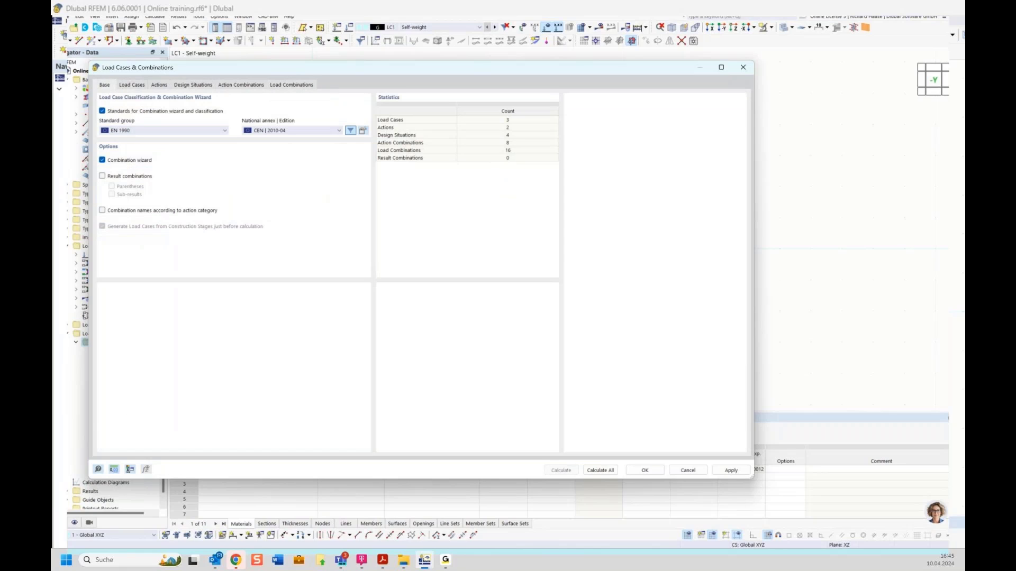
left_click(132, 85)
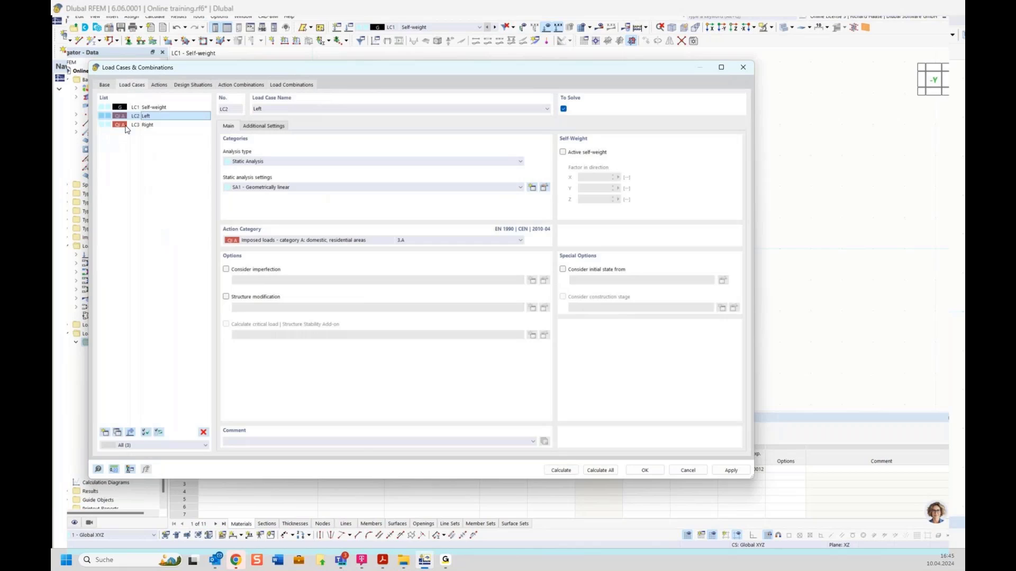
- Add a uniform 2.5 kN/m force load in direction ZL to both beam members in load case LC1 Self-weight
left_click(651, 474)
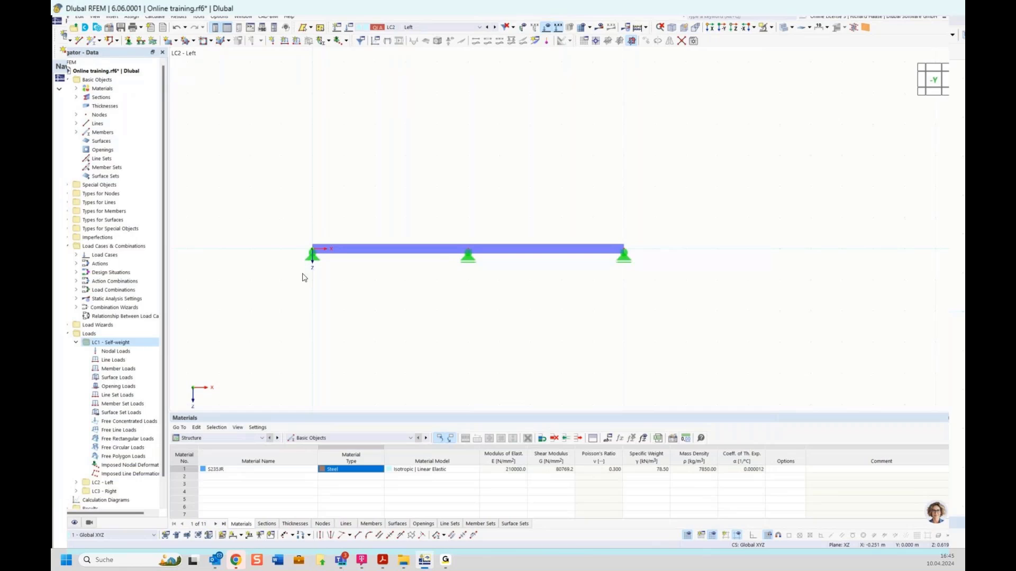
left_click(118, 368)
right_click(126, 370)
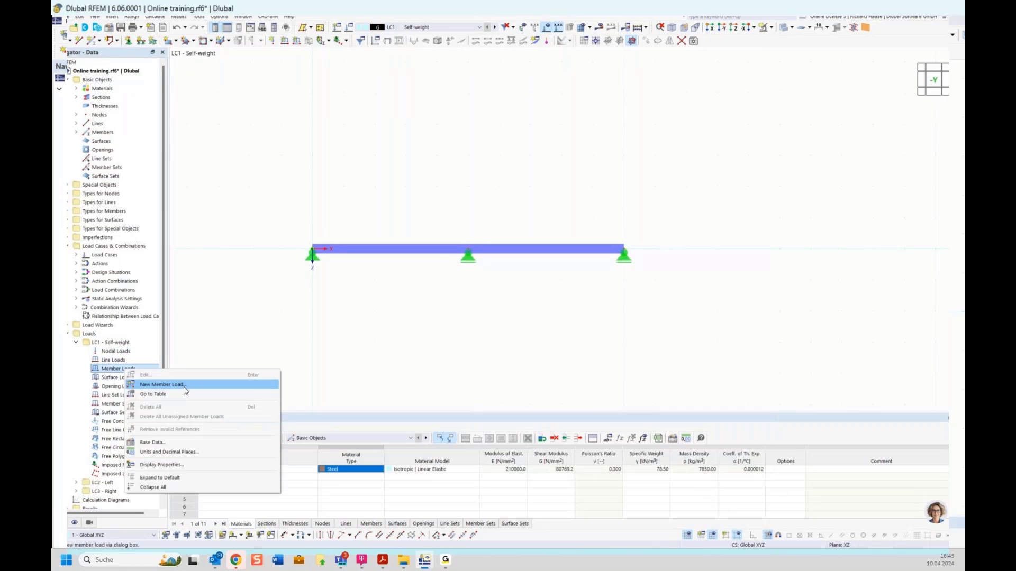
left_click(155, 385)
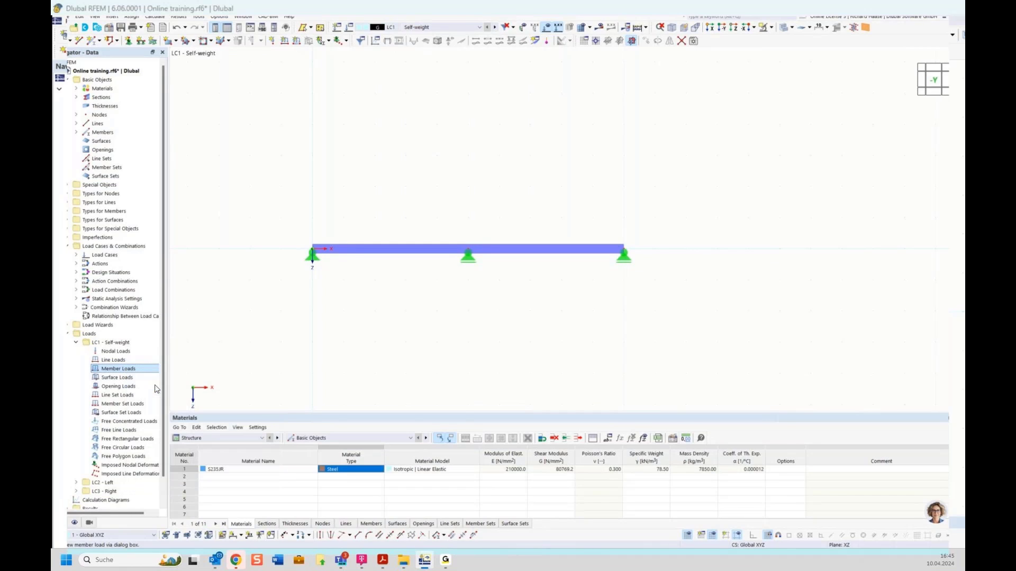
type("2")
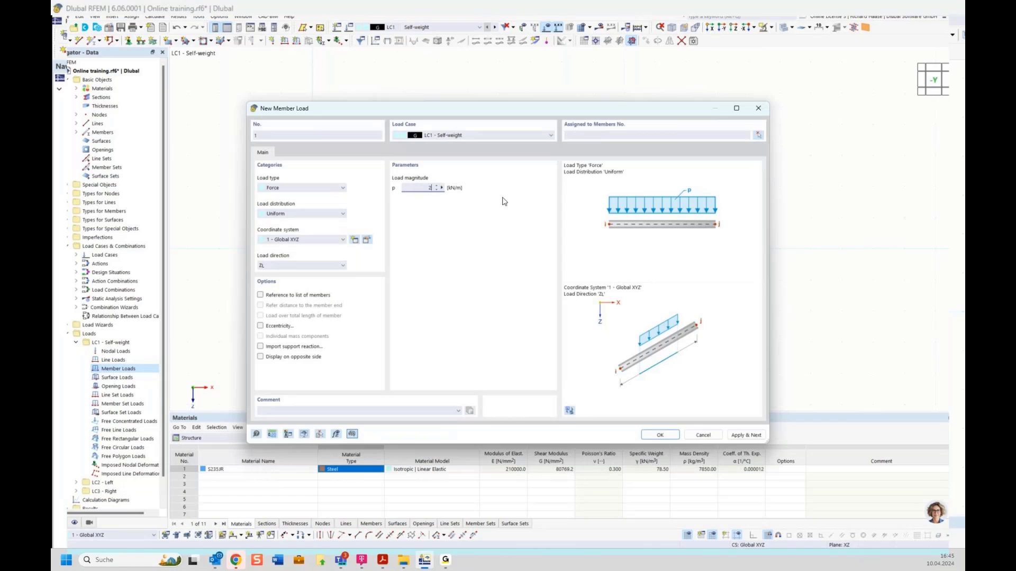
type(",5")
left_click(760, 135)
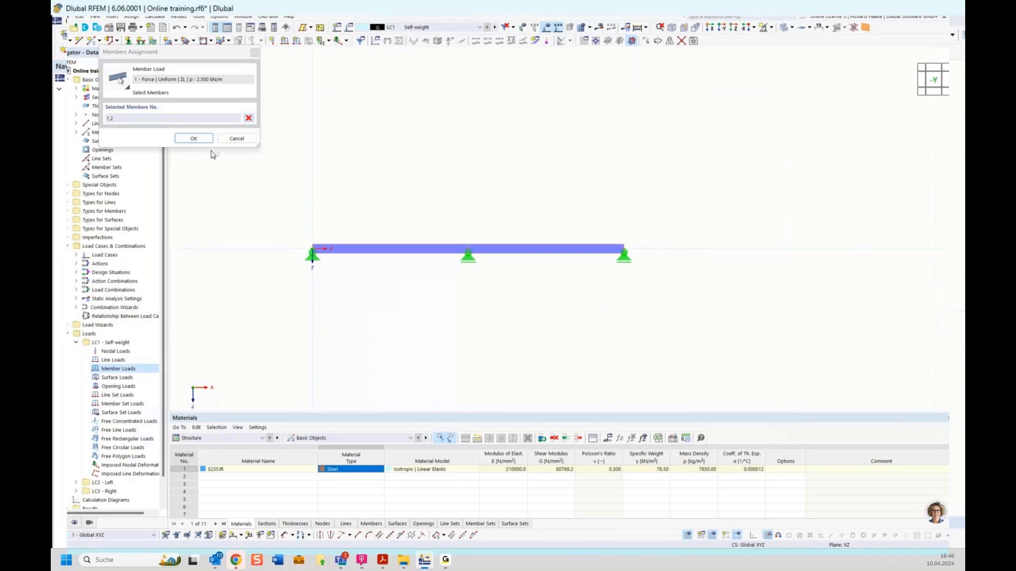
left_click(193, 138)
left_click(660, 436)
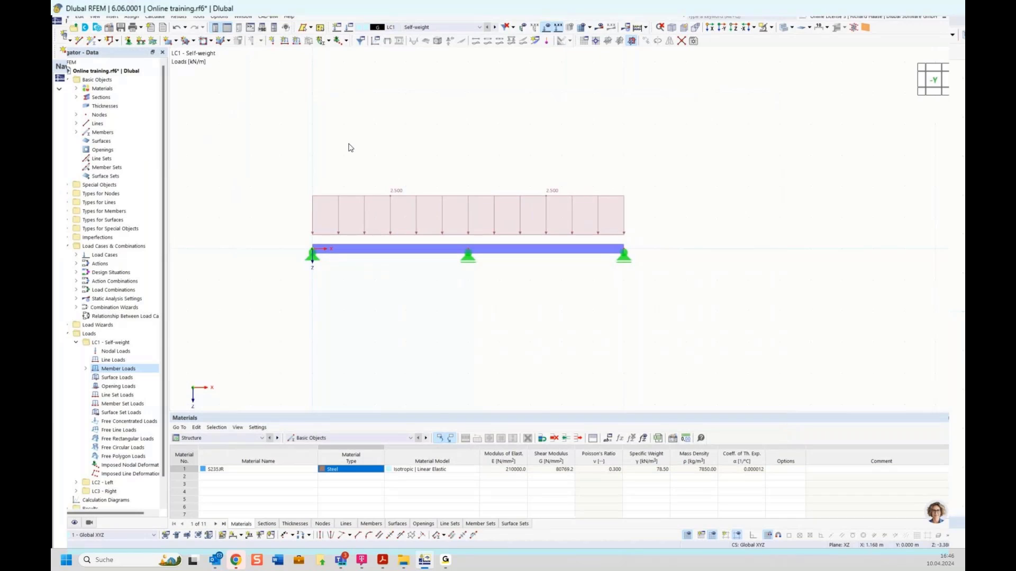
- Add a uniform 5 kN/m force load in direction ZL to member 1 in load case LC2 Left
left_click(77, 342)
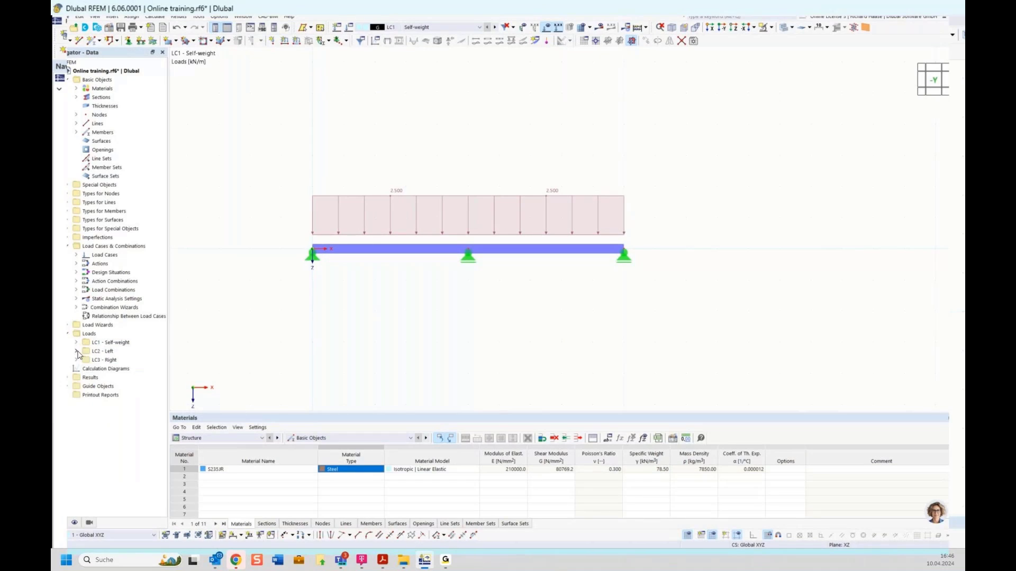
left_click(77, 352)
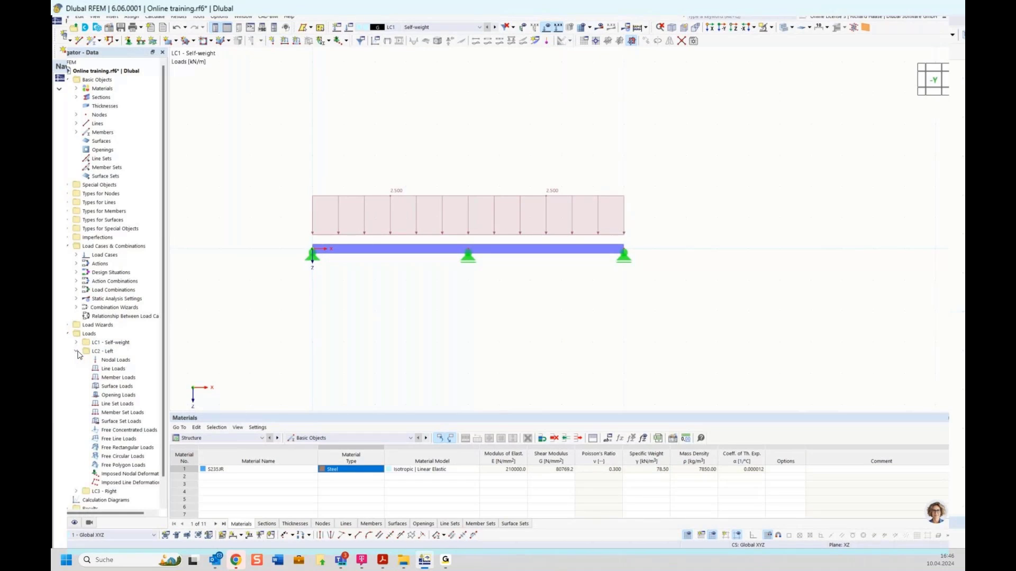
right_click(110, 378)
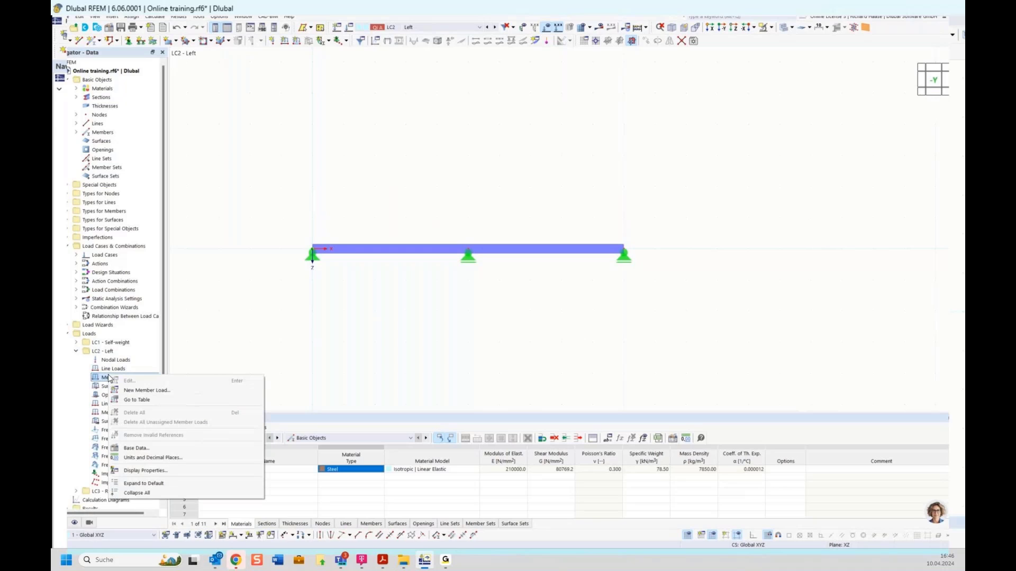
left_click(146, 391)
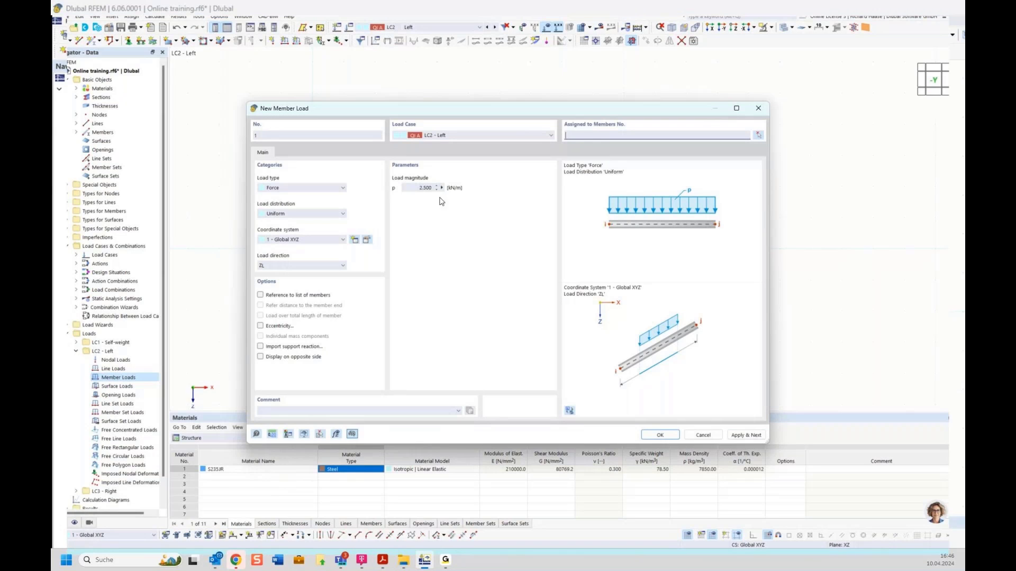
left_click(412, 189)
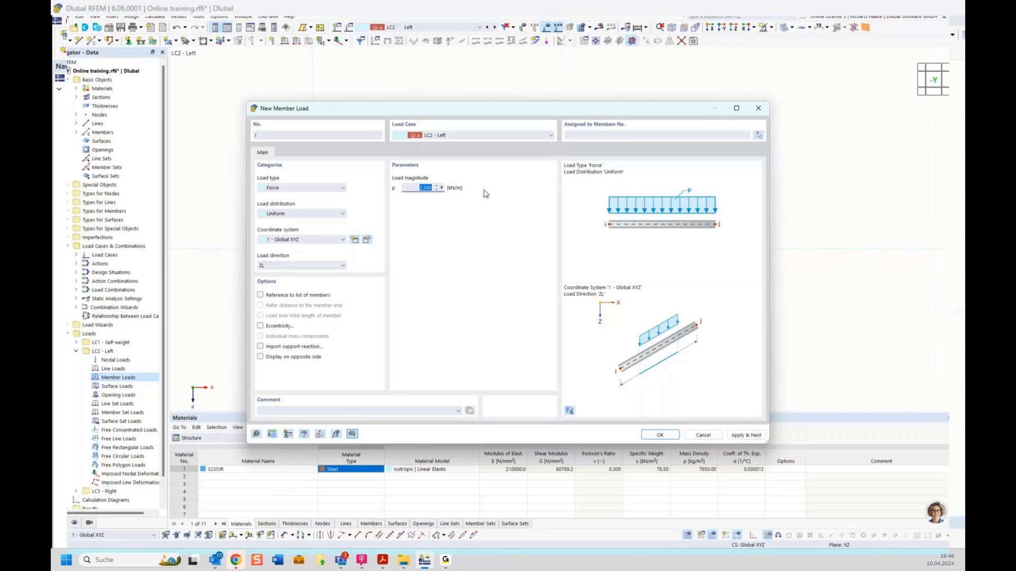
type("5")
left_click(759, 135)
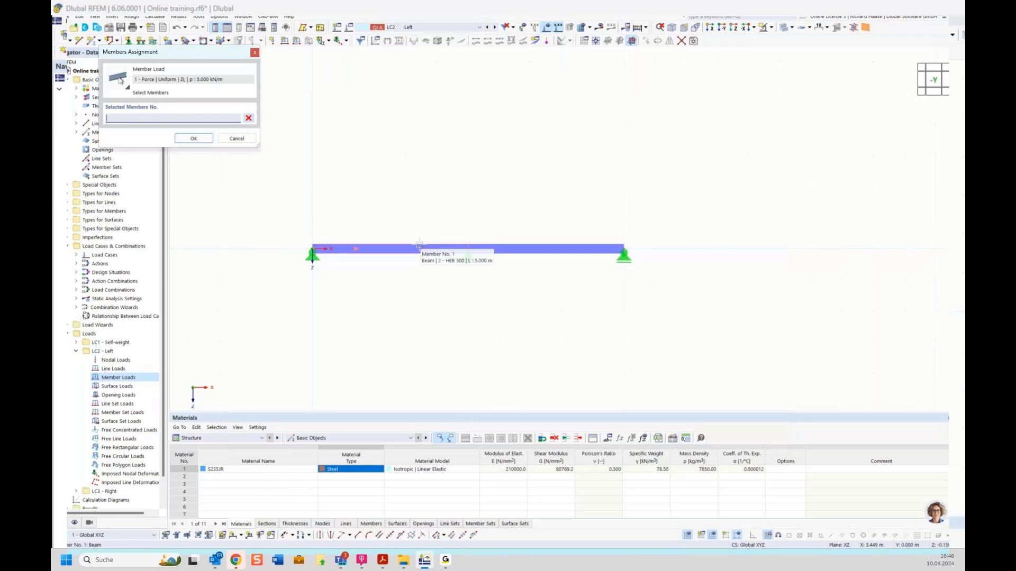
left_click(418, 244)
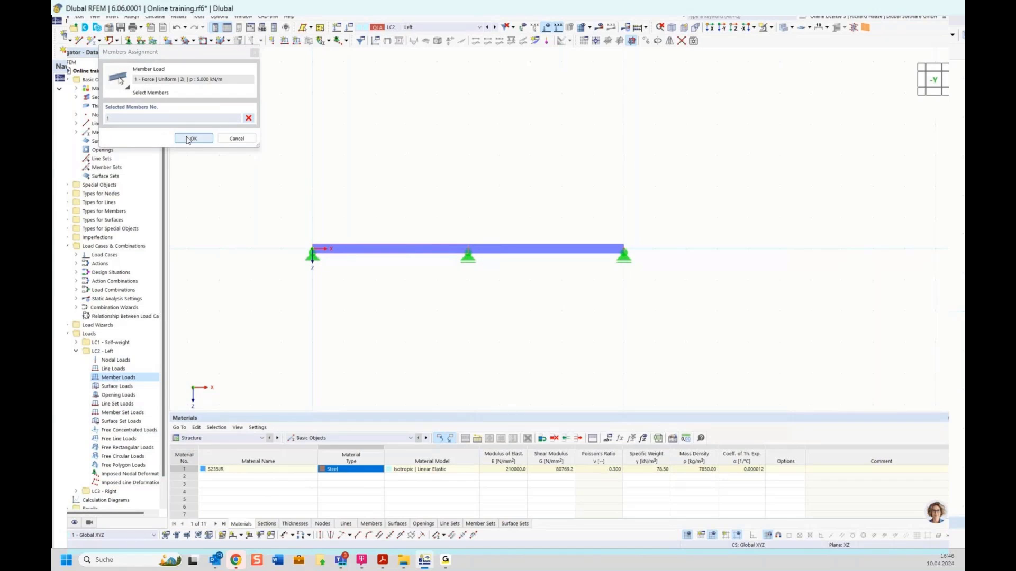
left_click(192, 139)
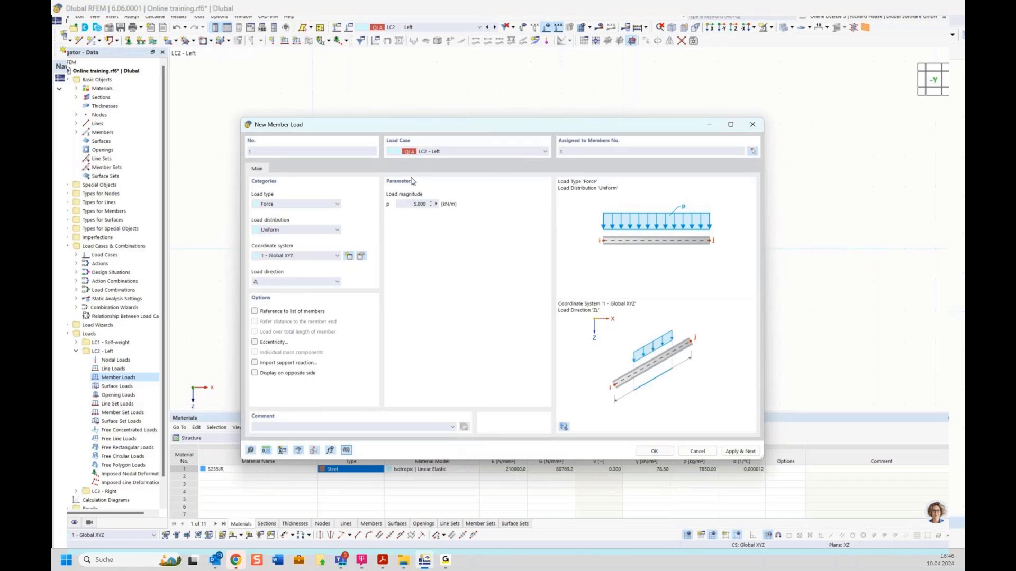
left_click_drag(319, 130, 314, 199)
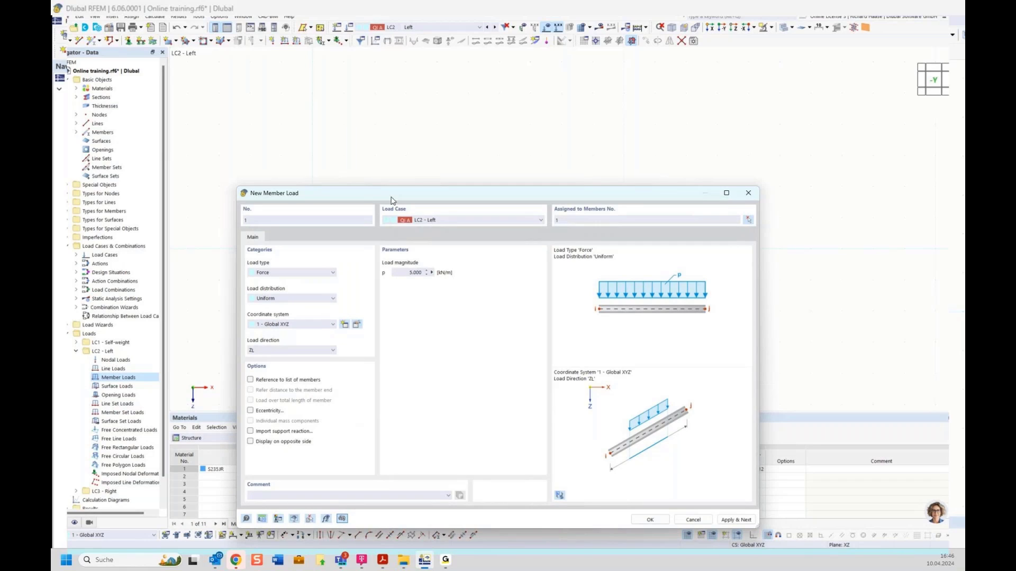
left_click_drag(422, 194, 382, 156)
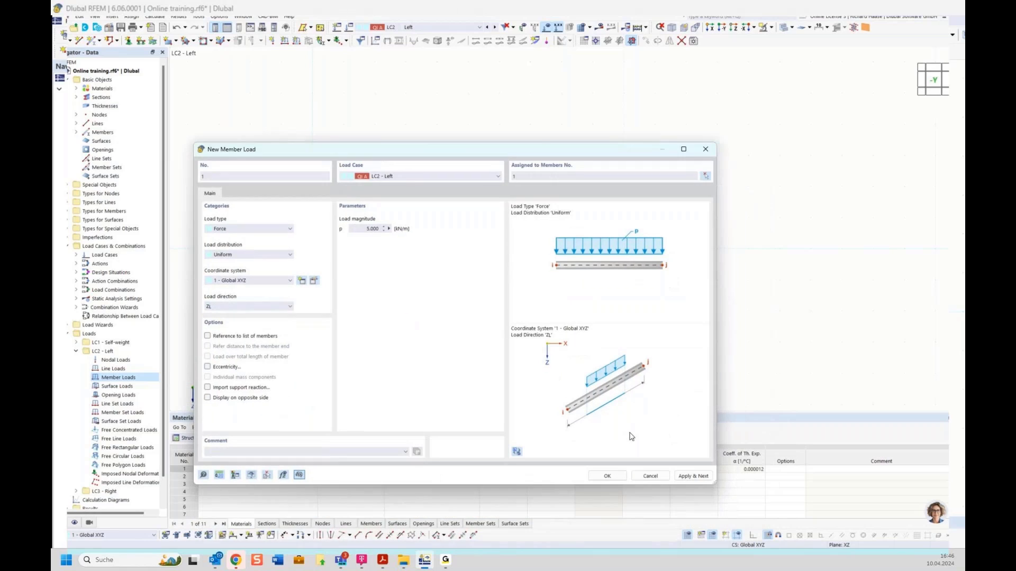
left_click(690, 476)
- Add a uniform 5 kN/m member load in direction ZL to member 2 in load case LC3 Right
left_click_drag(435, 154, 473, 292)
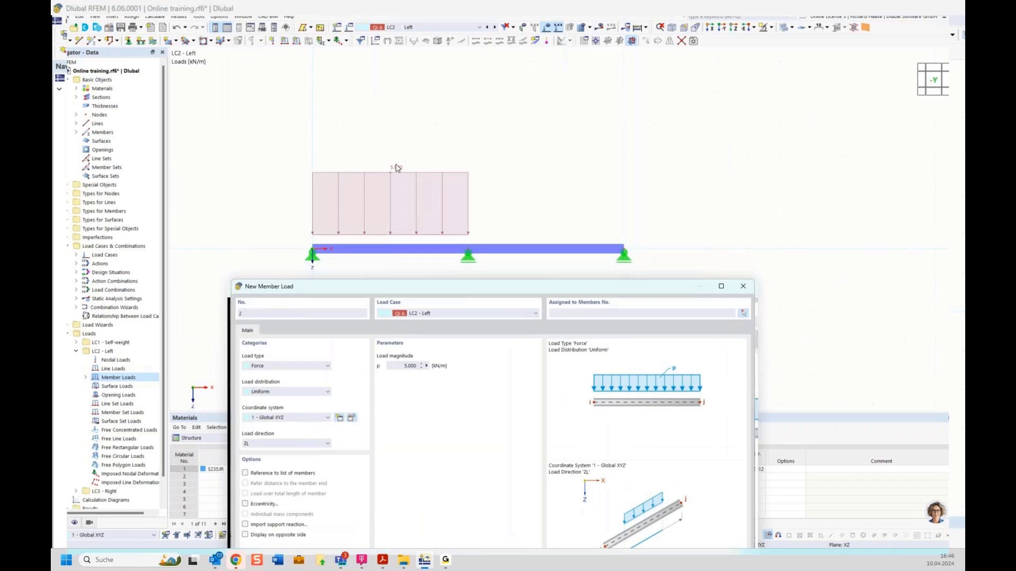
left_click(433, 316)
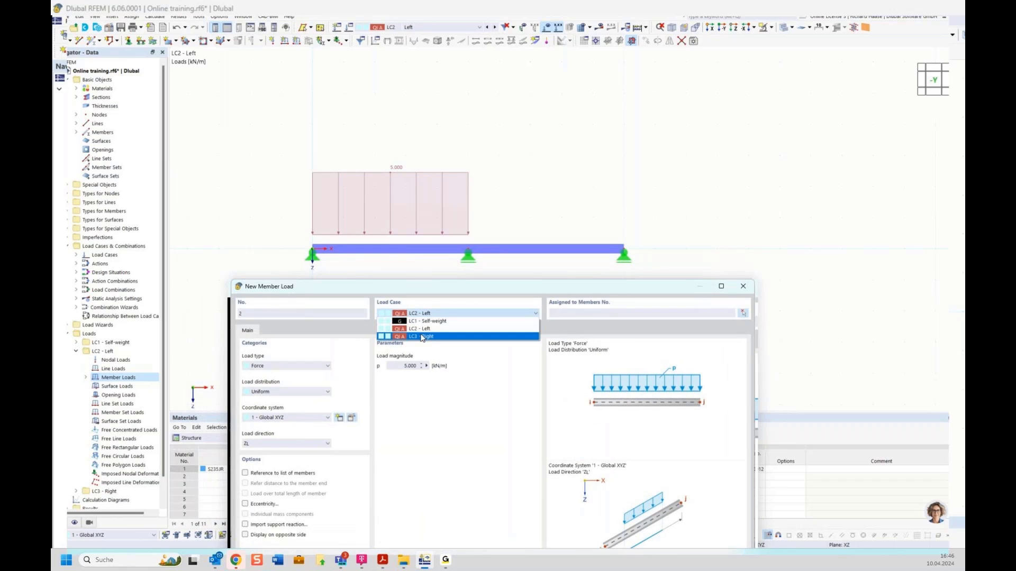
left_click(419, 337)
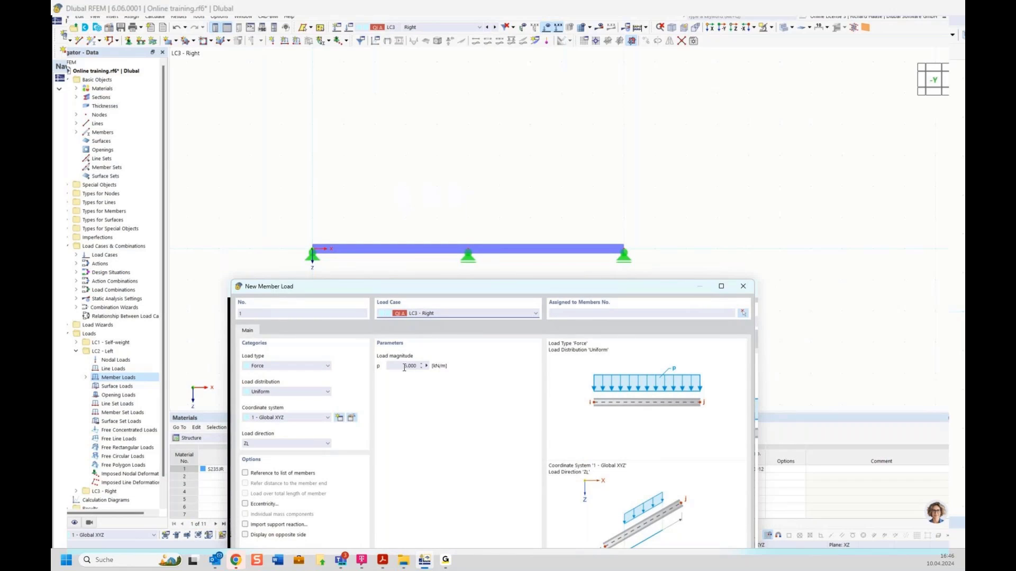
left_click(742, 315)
type("2")
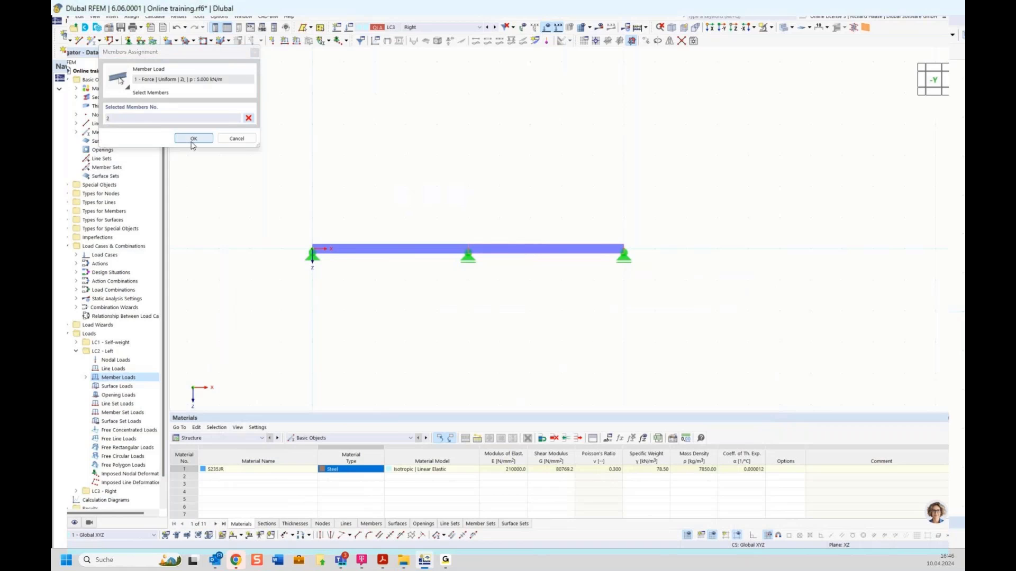
left_click(191, 142)
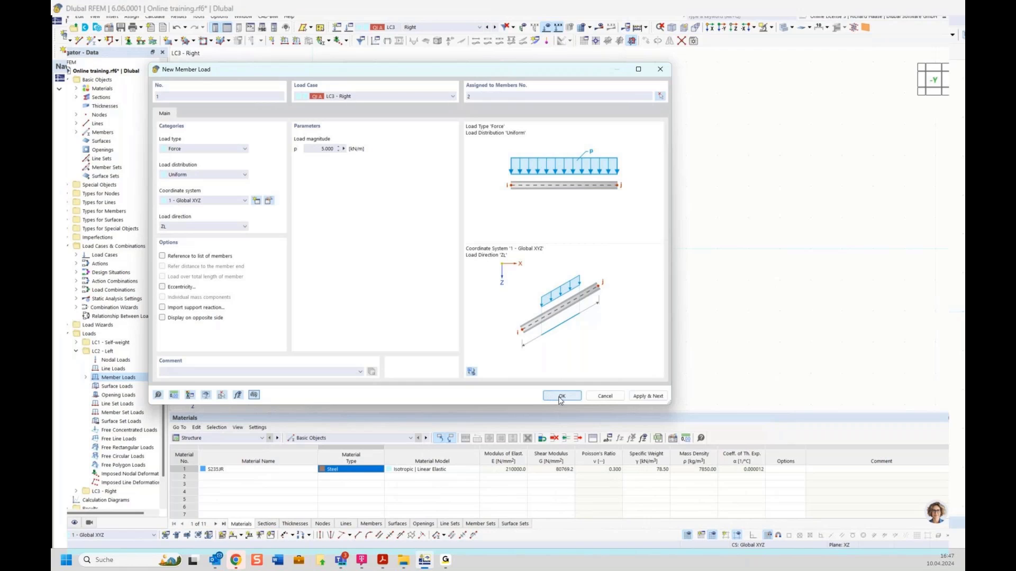
left_click(562, 396)
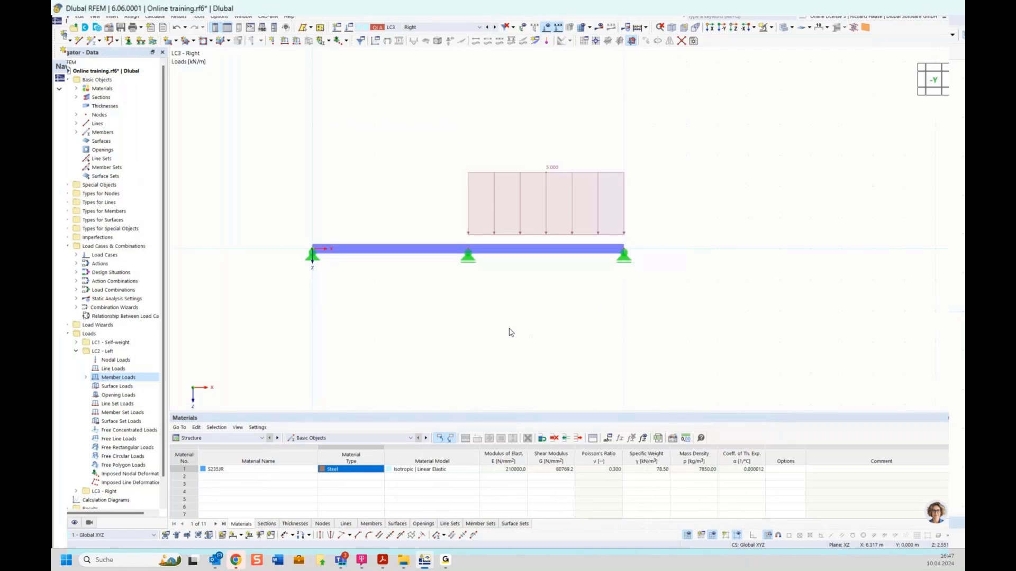
- Review the loads of LC1, LC2 and LC3 on the beam, temporarily displaying the self-weight in LC1
left_click(412, 27)
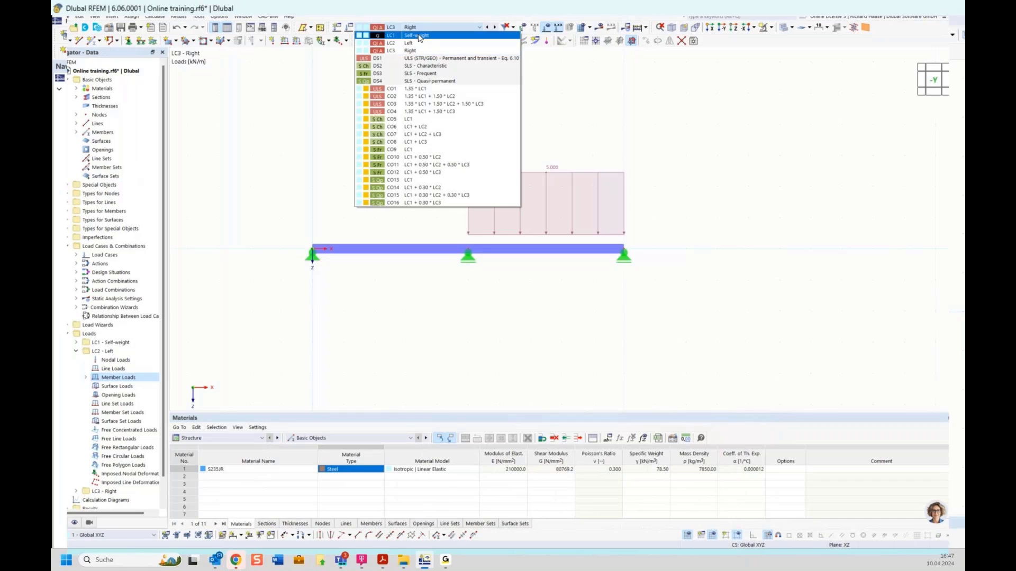
left_click(418, 35)
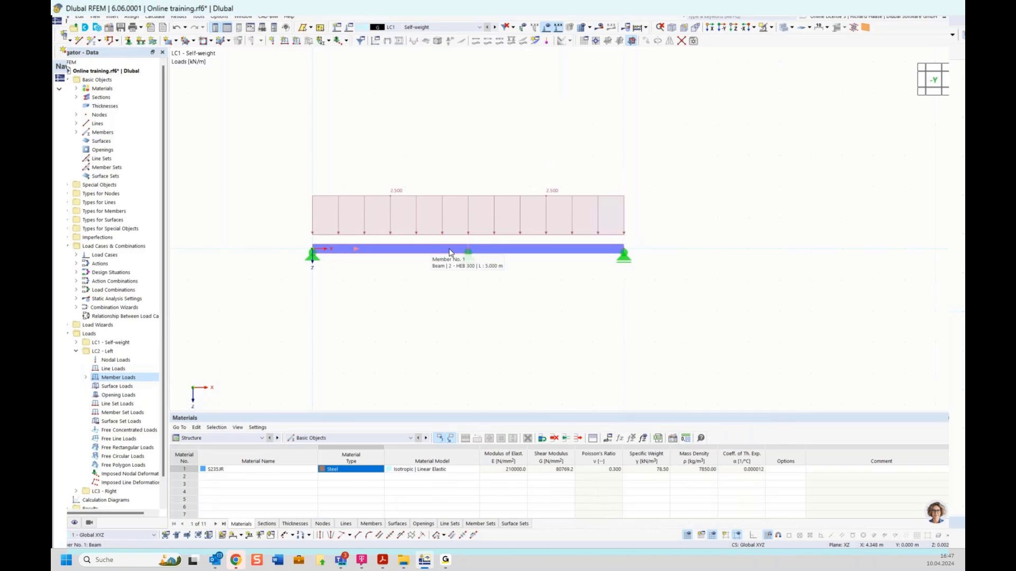
left_click(75, 522)
left_click(76, 317)
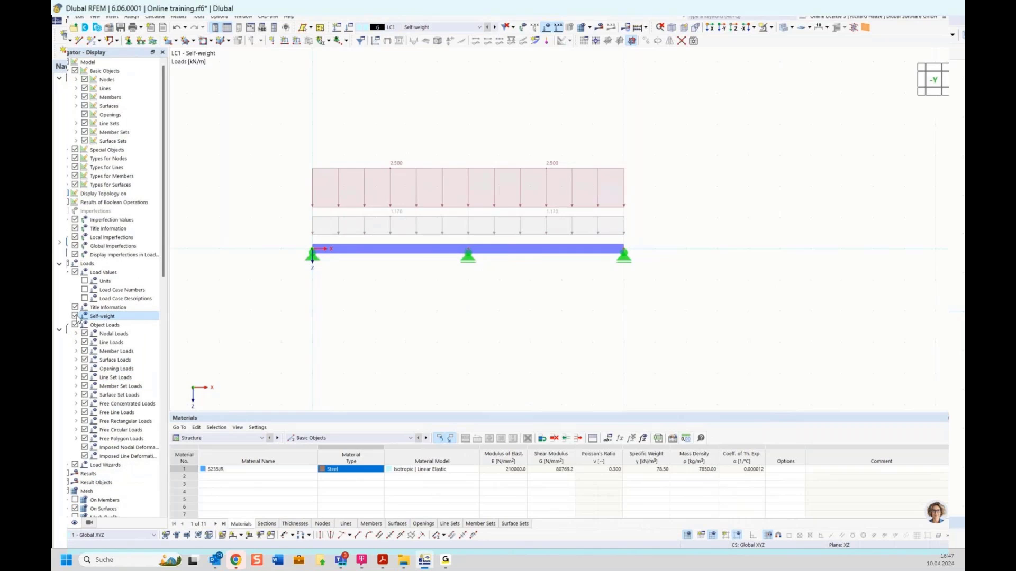
left_click(76, 317)
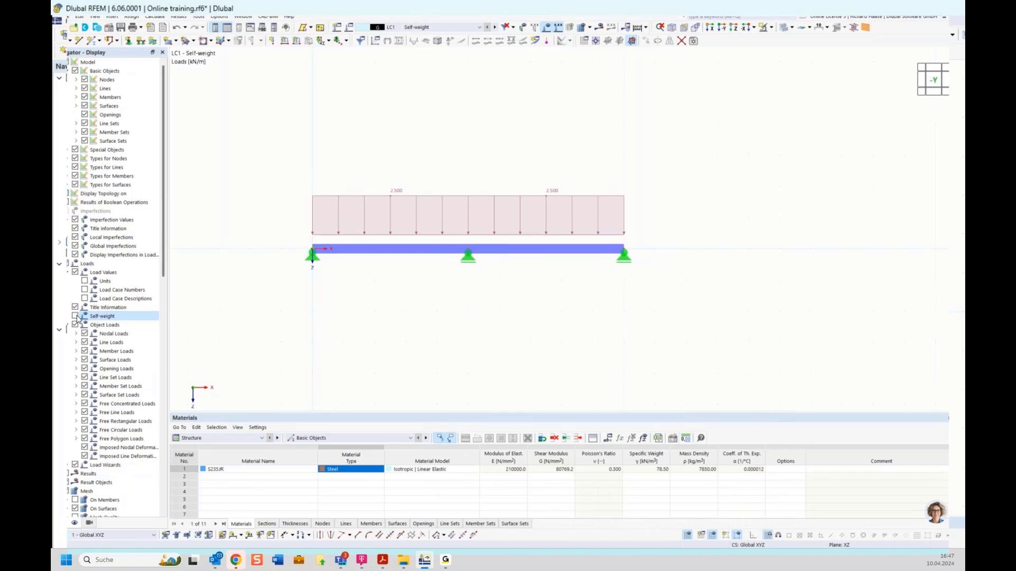
left_click(494, 28)
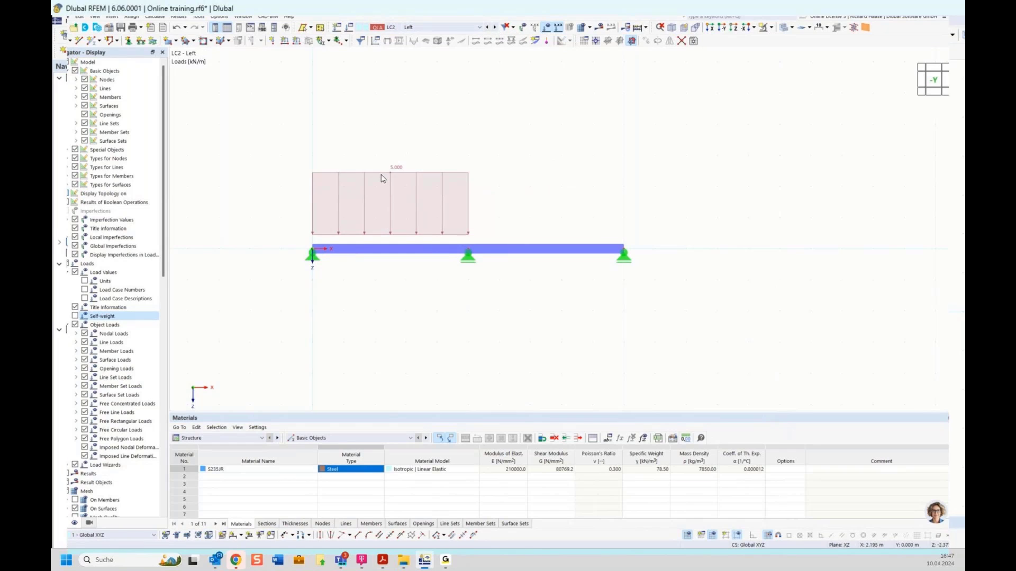
left_click(495, 27)
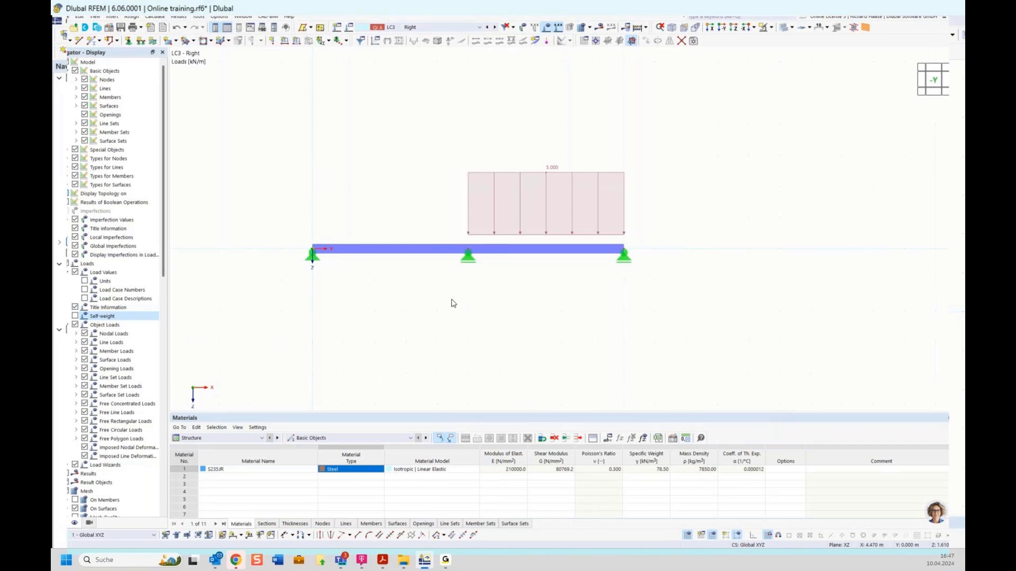
- Inspect the HEB 300 section's properties, turning the Deactivate shear stiffness option on and back off
left_click(59, 525)
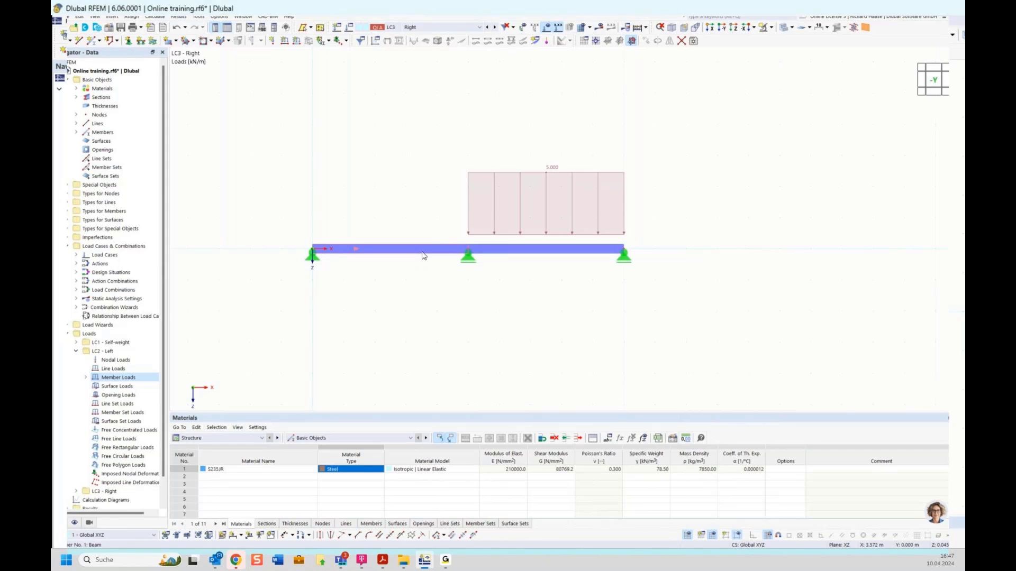
left_click(76, 98)
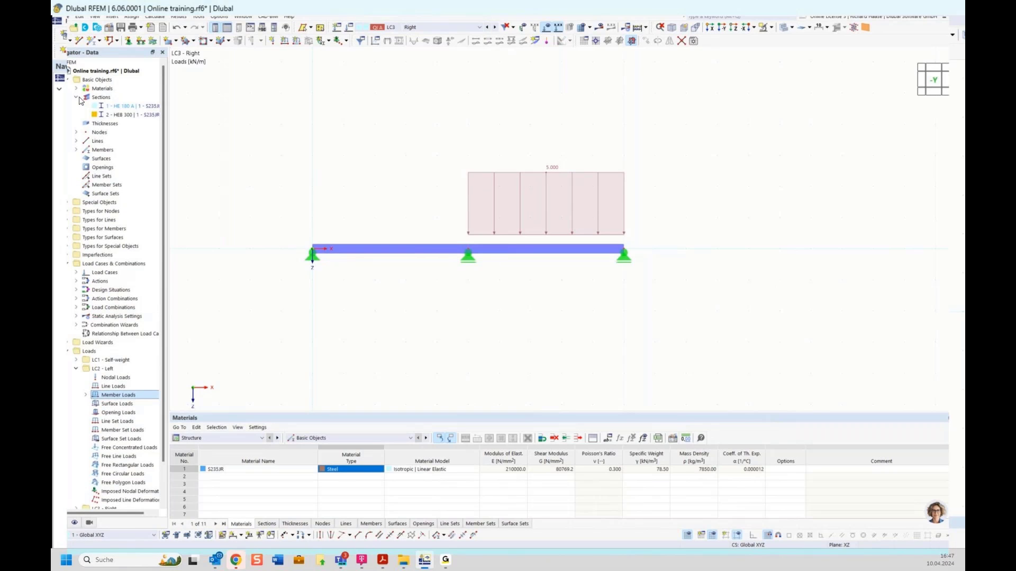
double_click(120, 116)
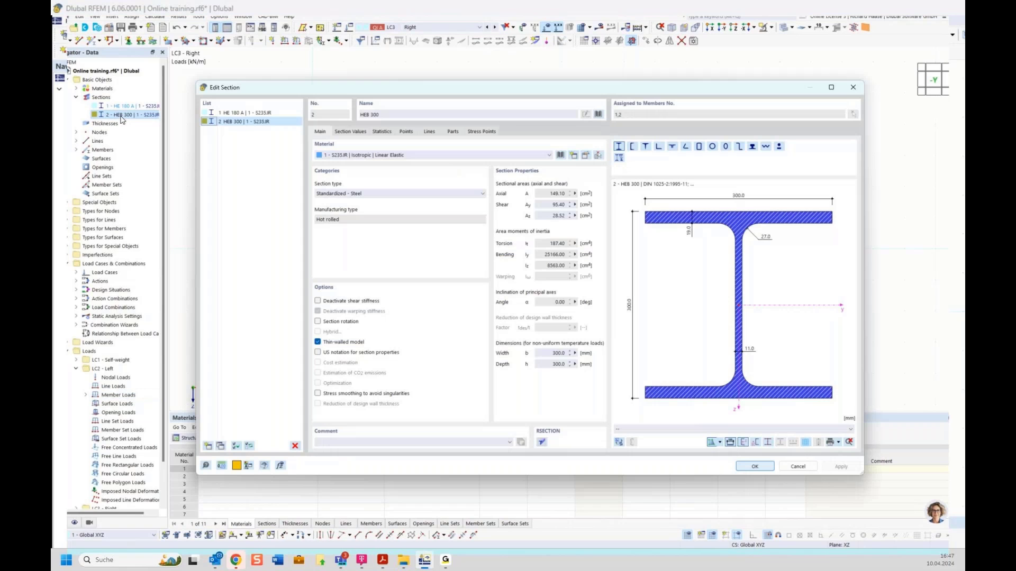
left_click_drag(405, 95, 393, 132)
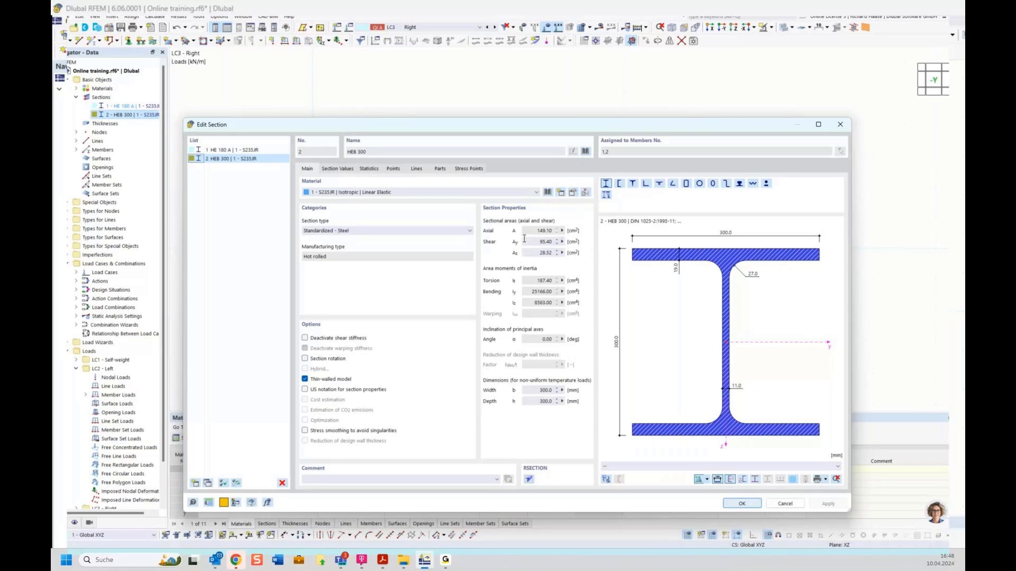
left_click(334, 340)
left_click_drag(482, 129, 489, 101)
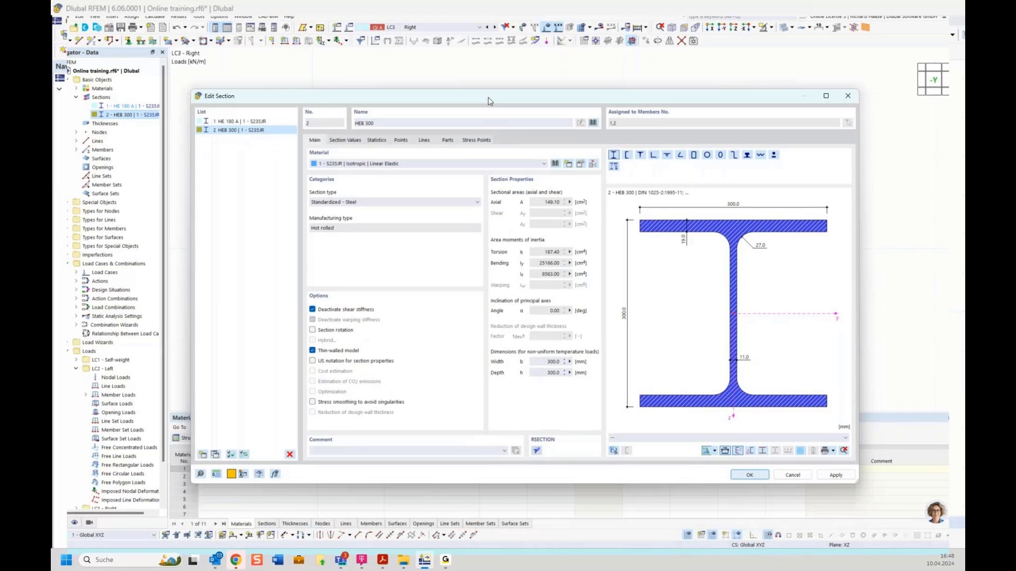
left_click(350, 311)
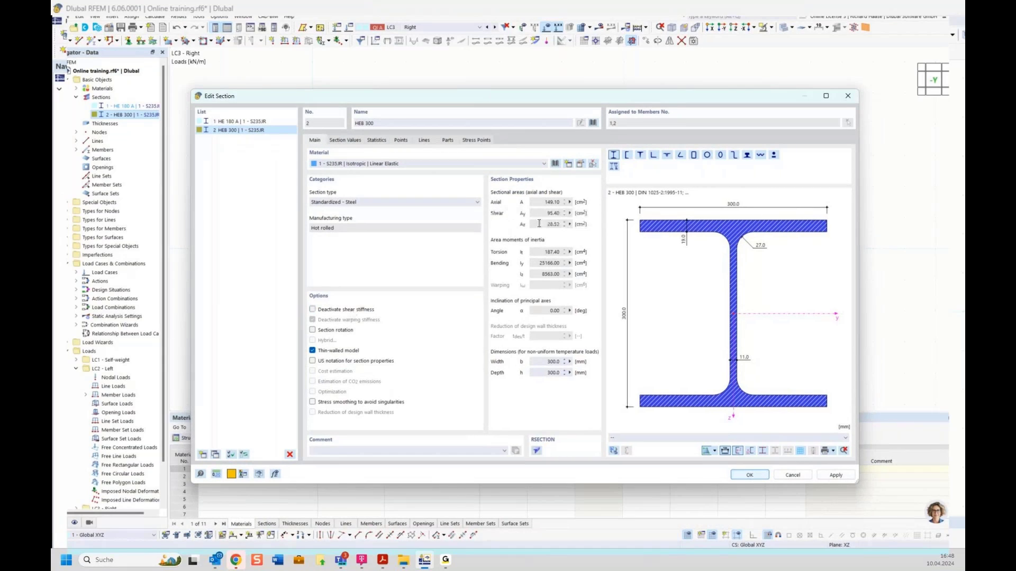
left_click(750, 475)
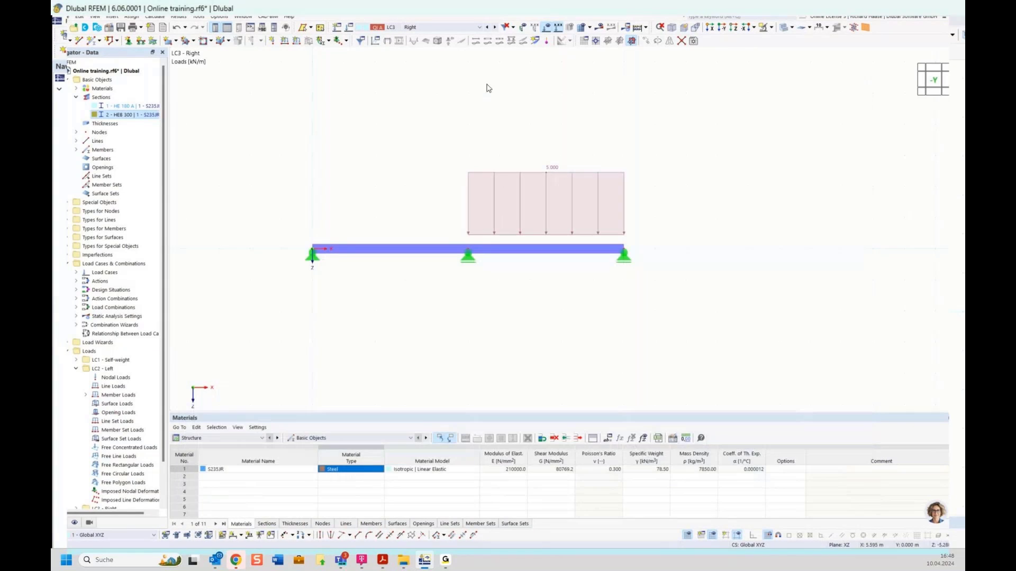
- Calculate only load case LC1 Self-weight and hide the support reactions in the deformation results
left_click(446, 29)
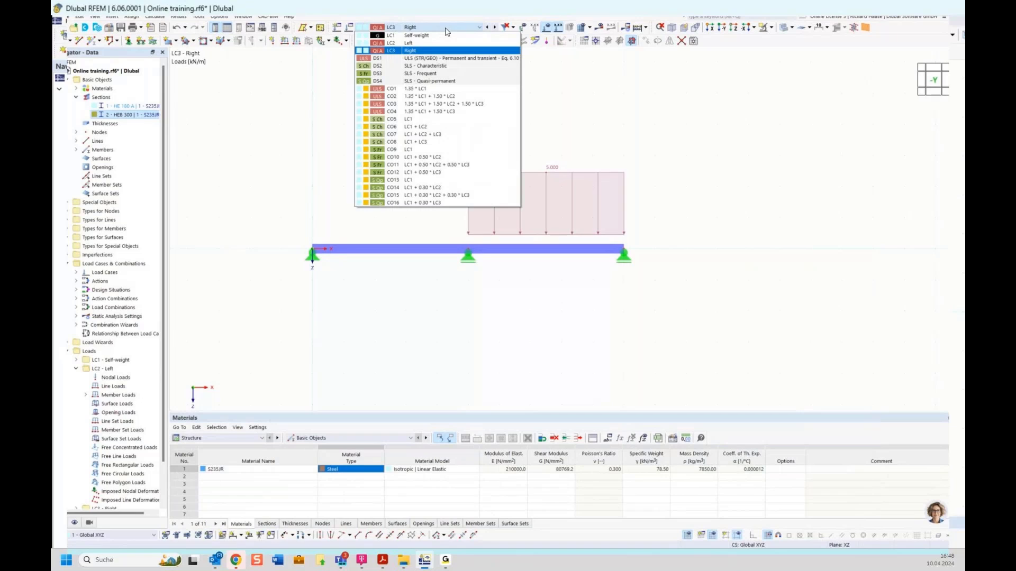
left_click(441, 35)
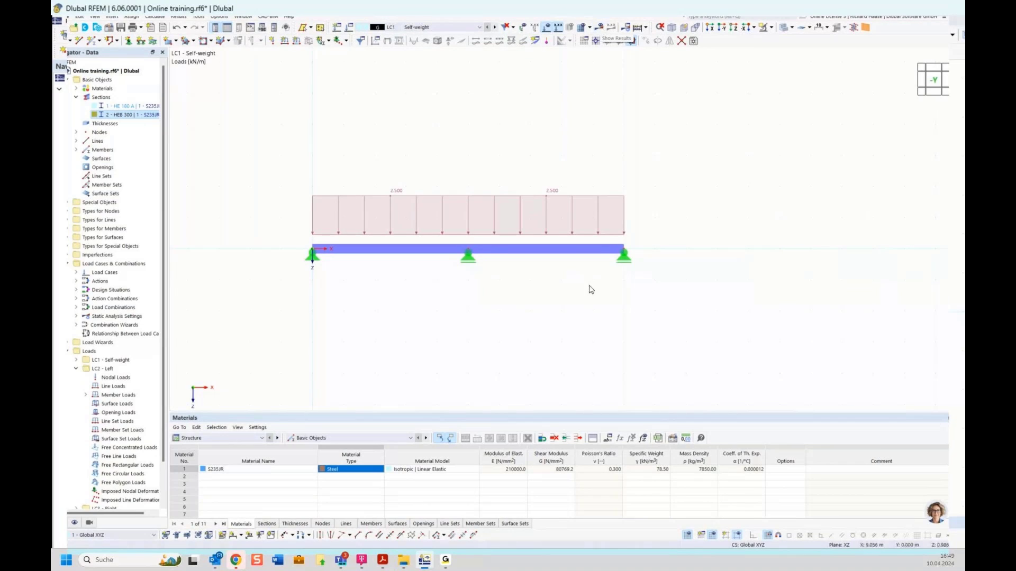
left_click(158, 17)
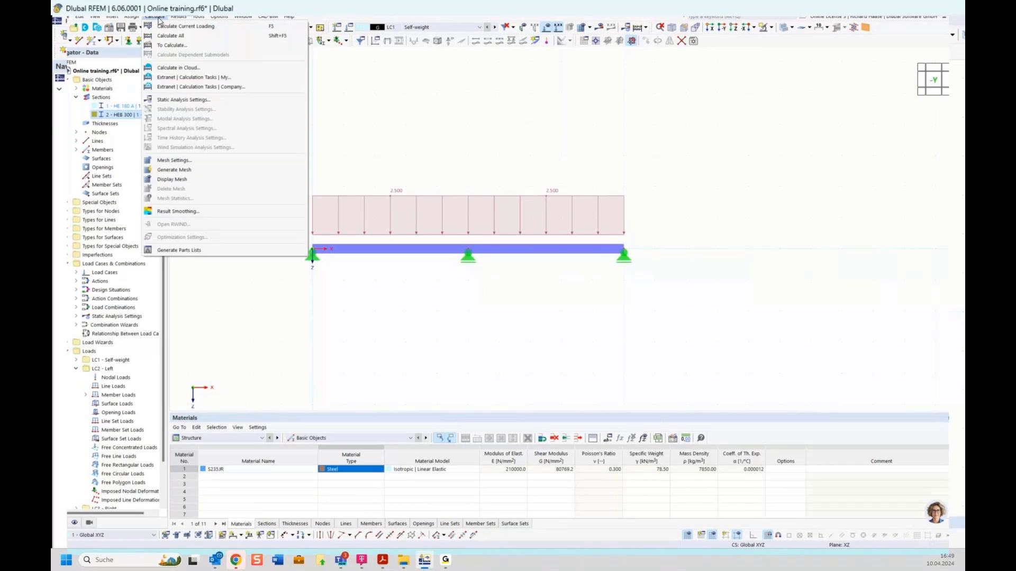
left_click(173, 46)
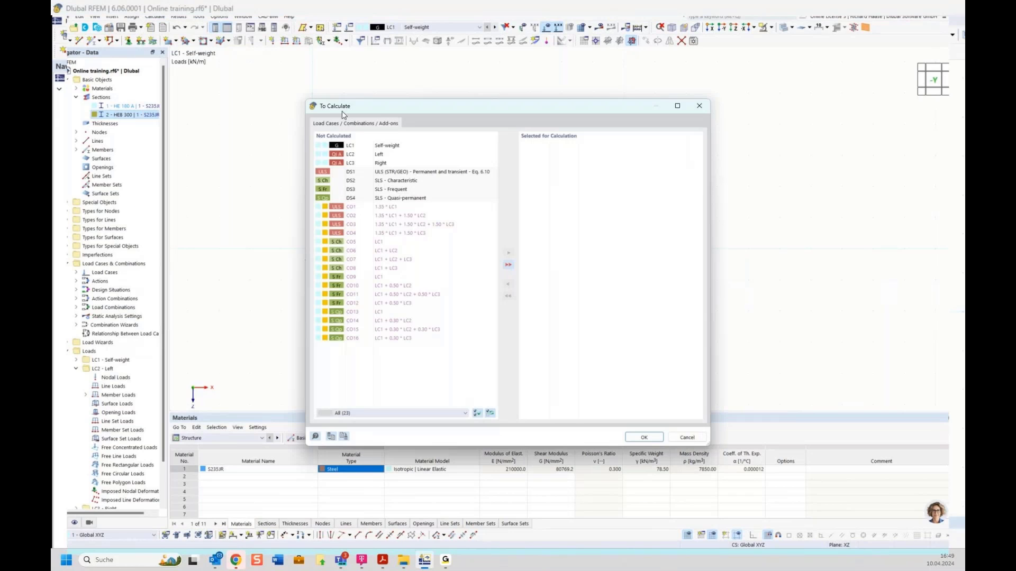
double_click(396, 148)
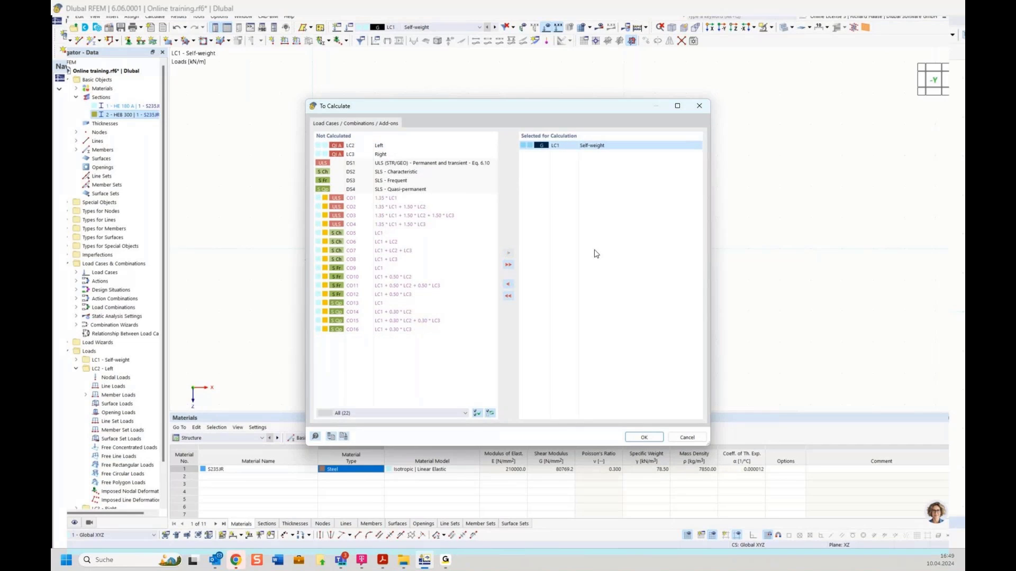
key("Return")
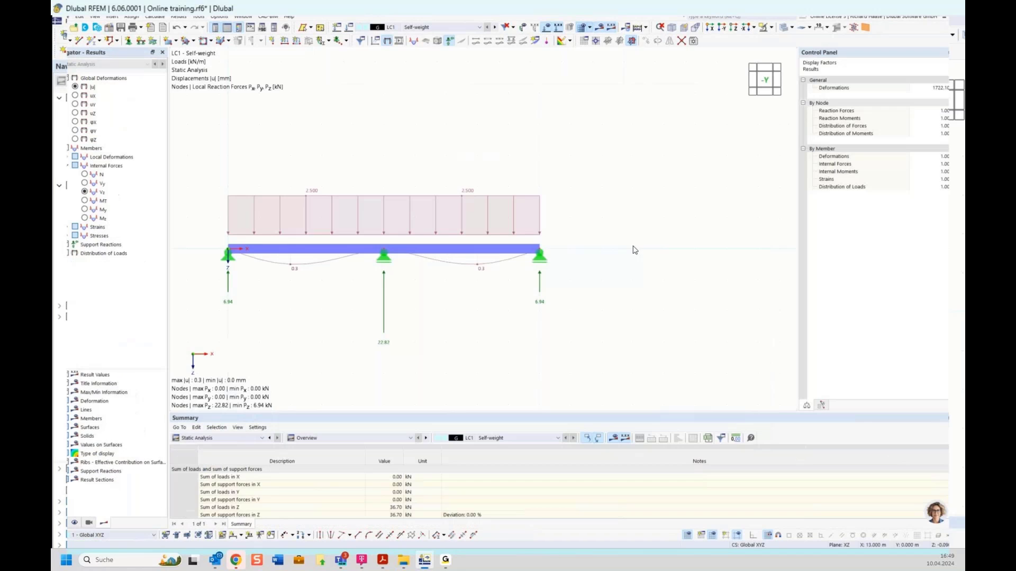
middle_click_drag(557, 248, 591, 241)
left_click(449, 41)
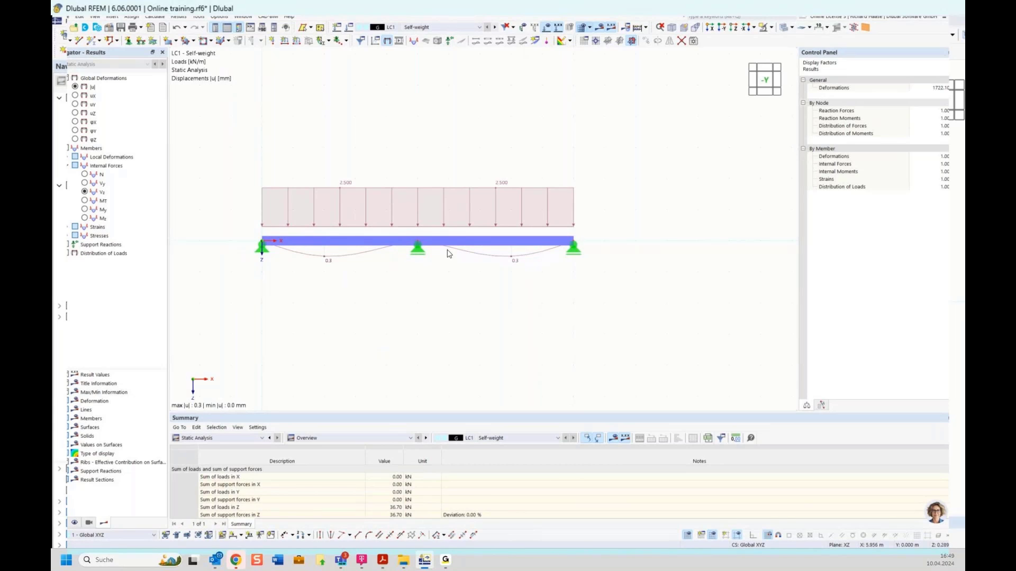
- Deactivate the HEB 300 section's shear stiffness and recalculate LC1 to display its deformation
left_click(60, 523)
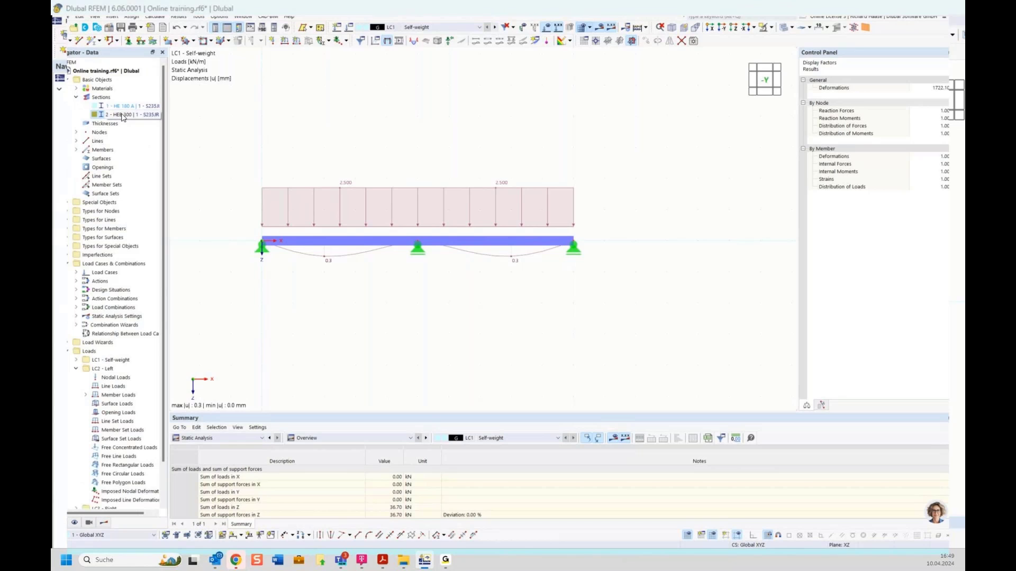
double_click(121, 115)
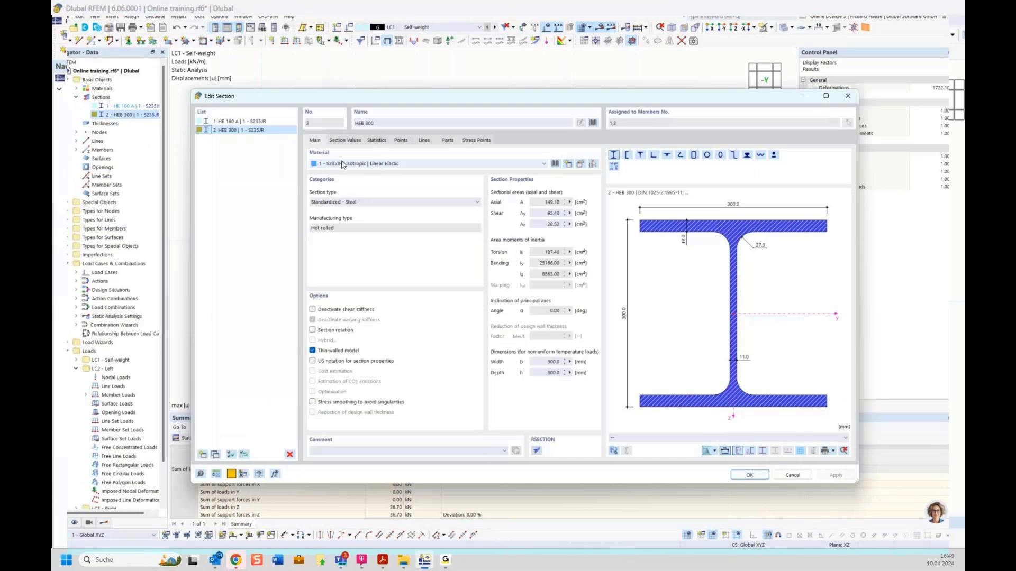
left_click_drag(465, 96, 463, 296)
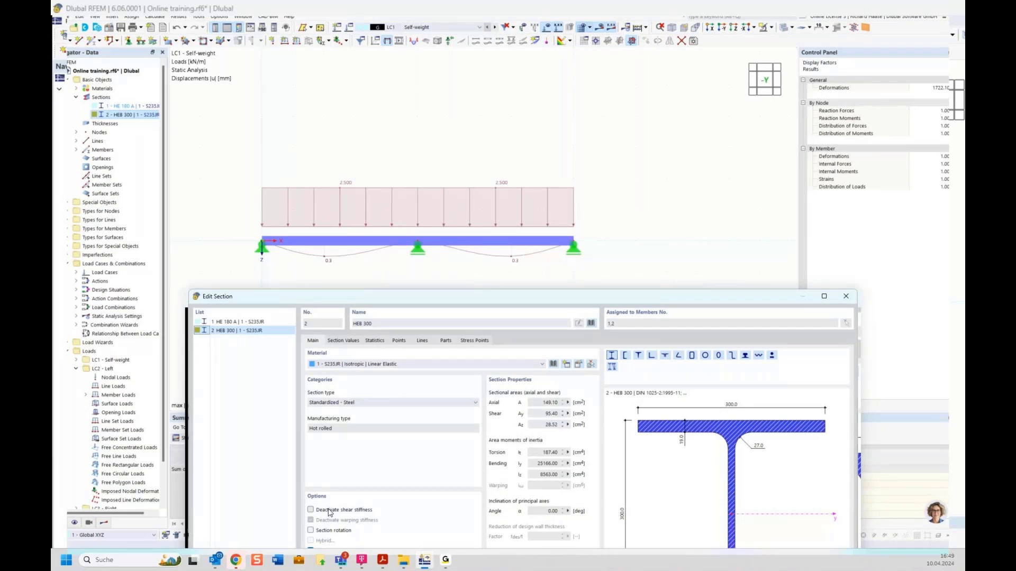
left_click(329, 511)
left_click_drag(547, 302, 462, 339)
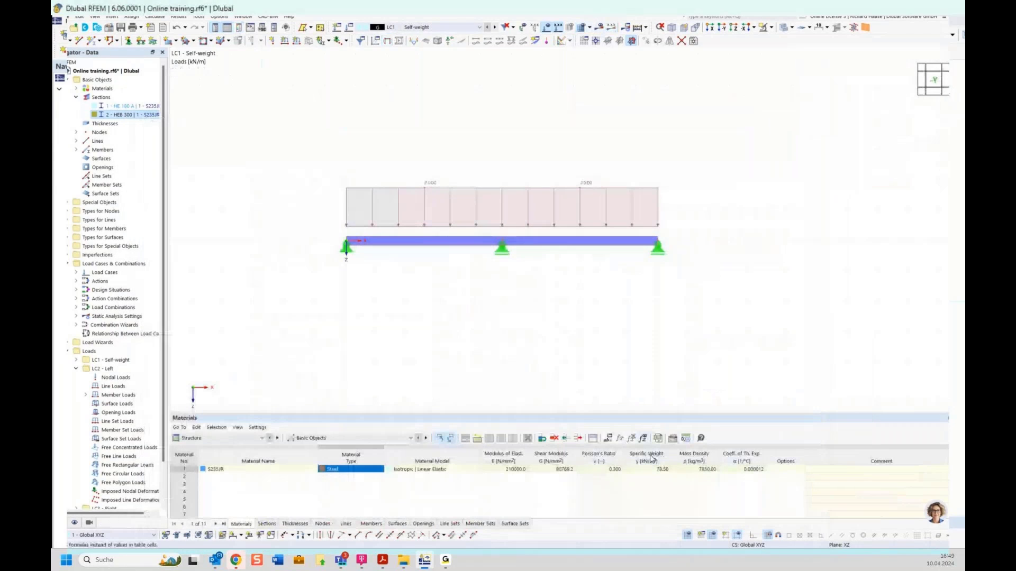
left_click(601, 30)
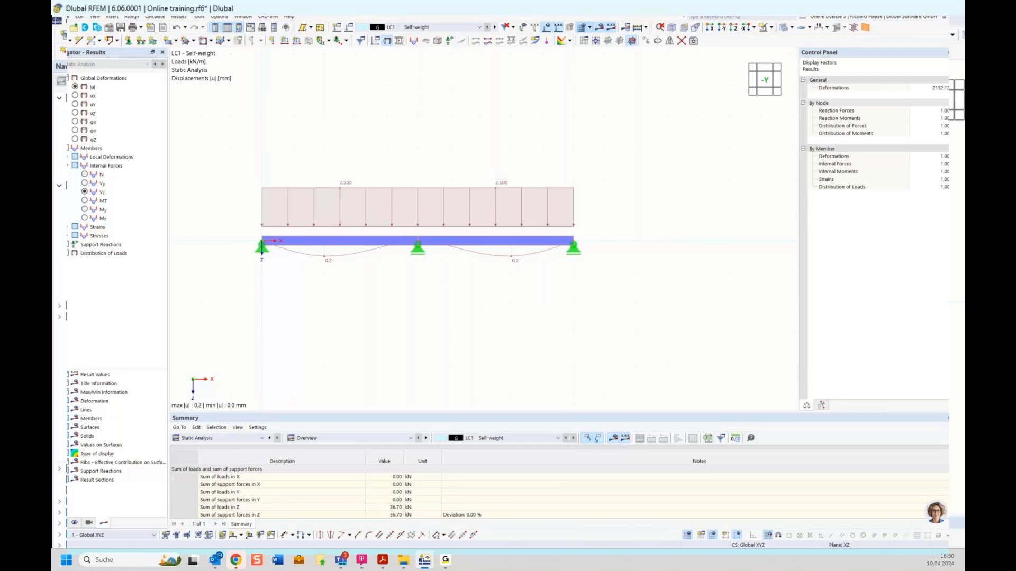
- Reactivate the shear stiffness of the HEB 300 section
left_click(60, 523)
double_click(123, 115)
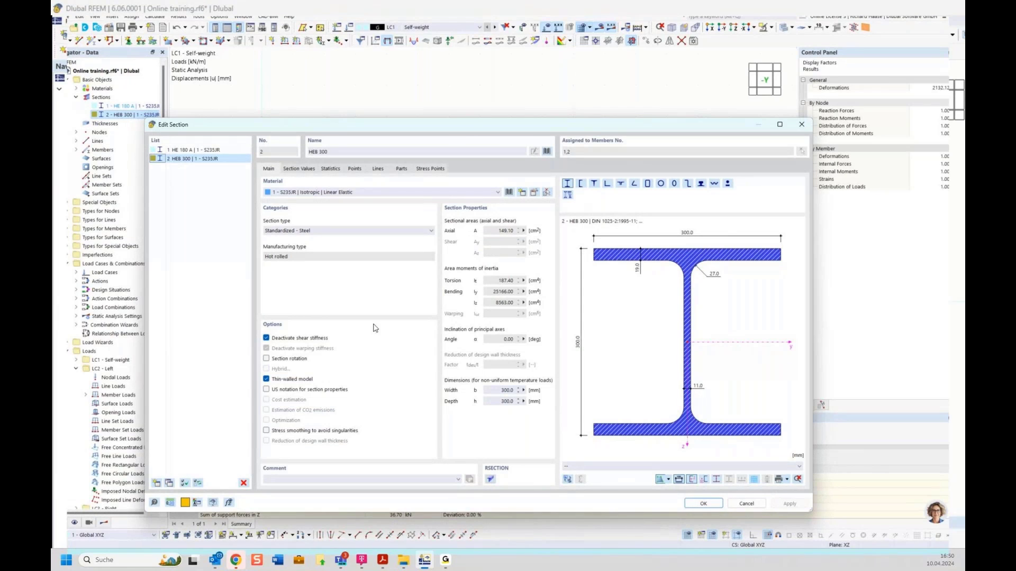
left_click(308, 339)
left_click(704, 504)
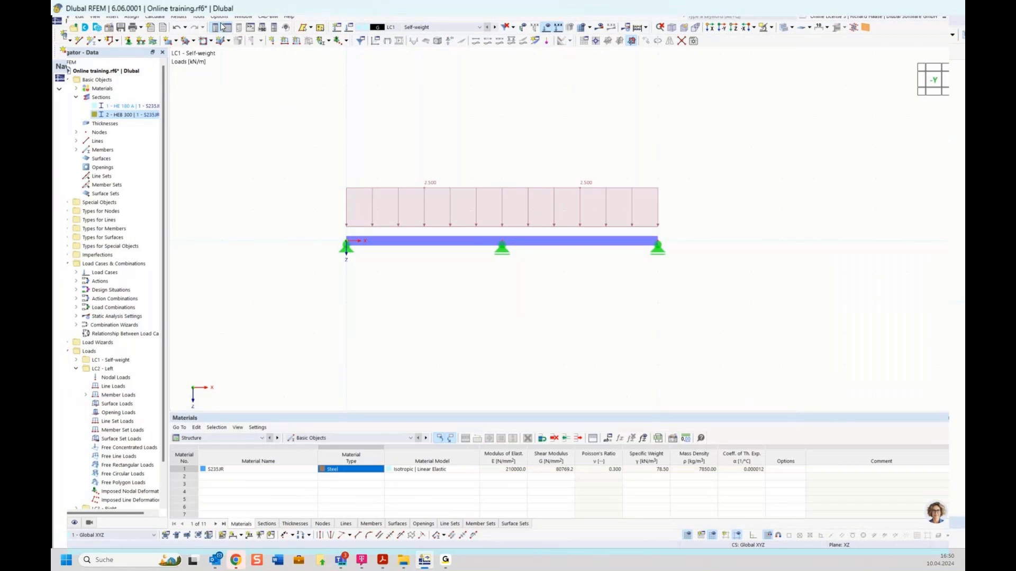
- Calculate all load cases and combinations and display the beam as a wireframe model
left_click(155, 16)
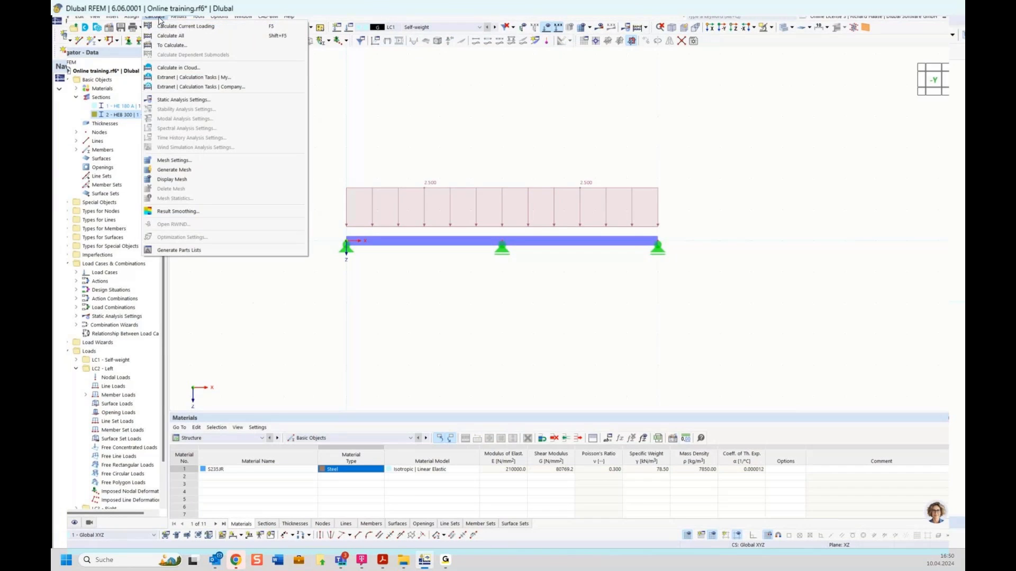
left_click(166, 37)
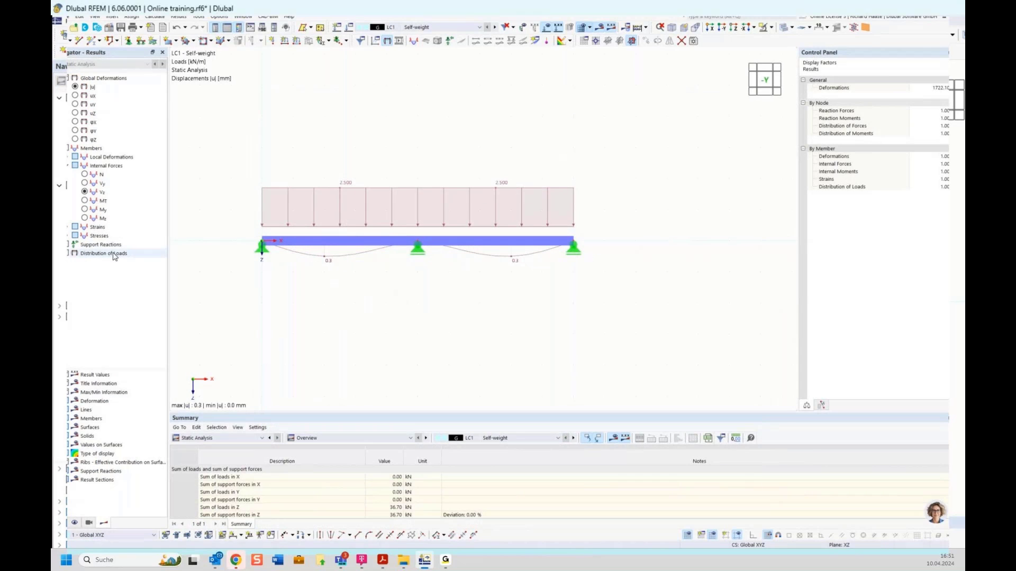
left_click(787, 29)
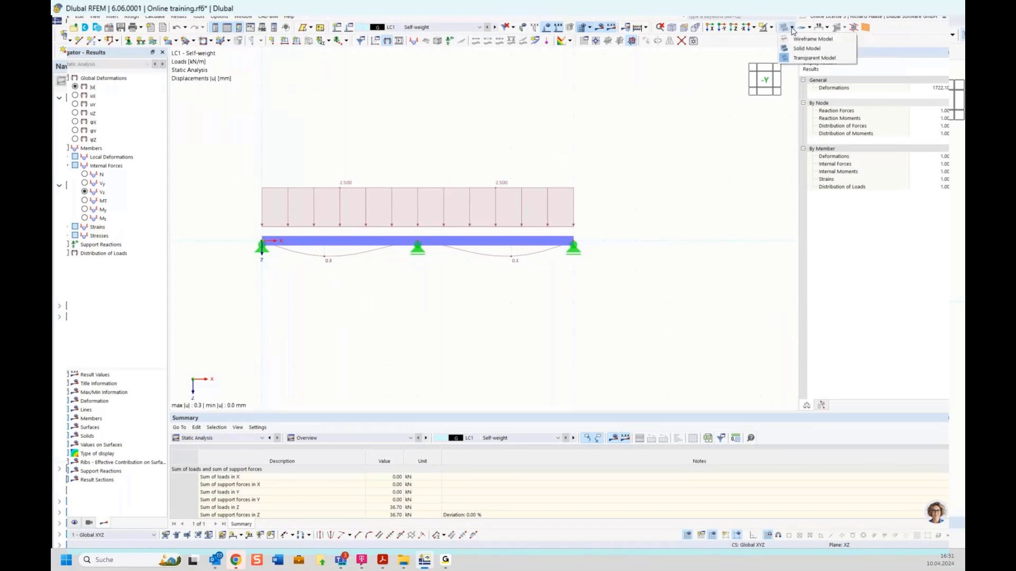
left_click(799, 40)
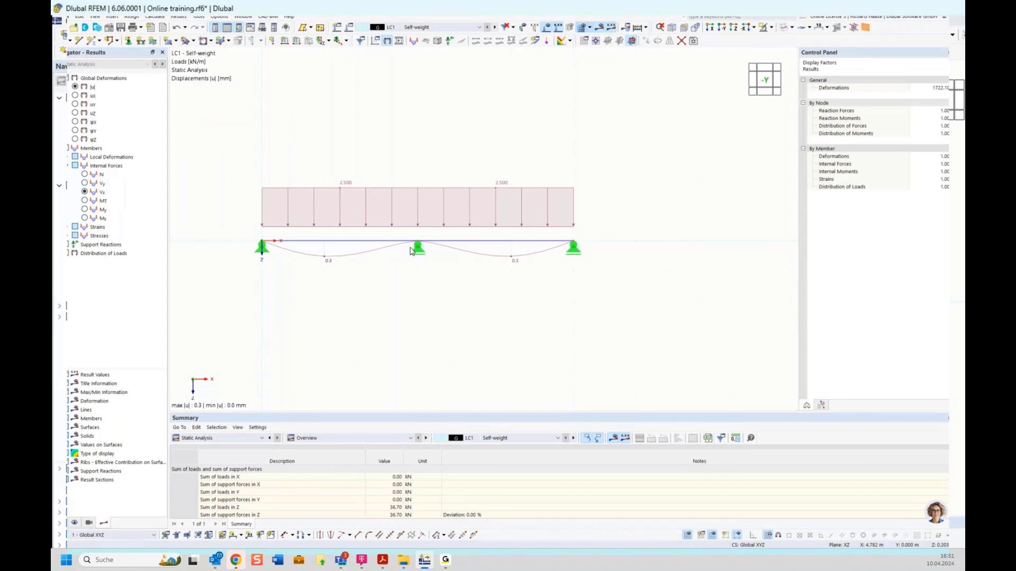
- Display the member moments My for design situation DS1 ULS with the loads hidden and the envelope value options expanded
left_click(84, 210)
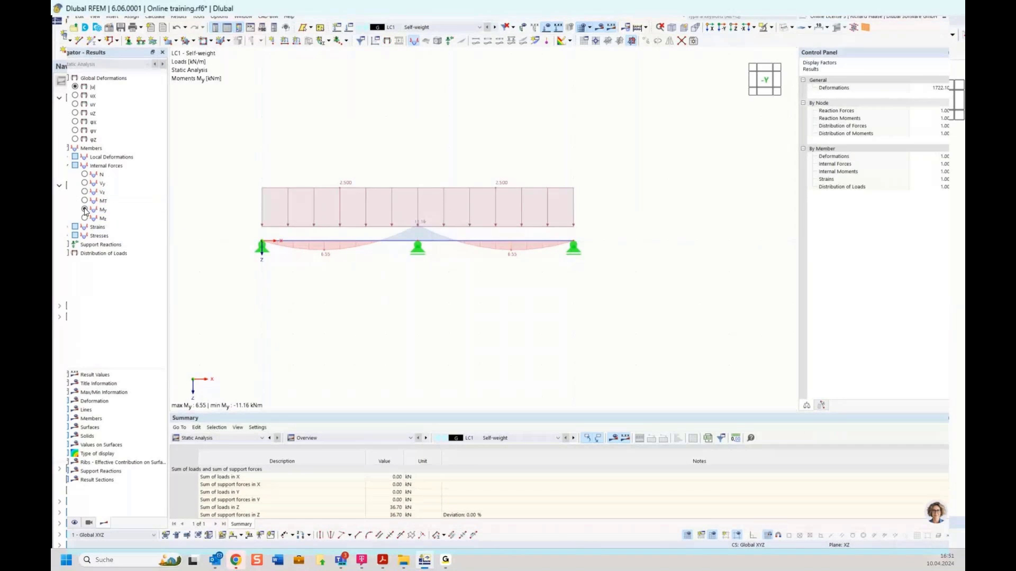
left_click(546, 30)
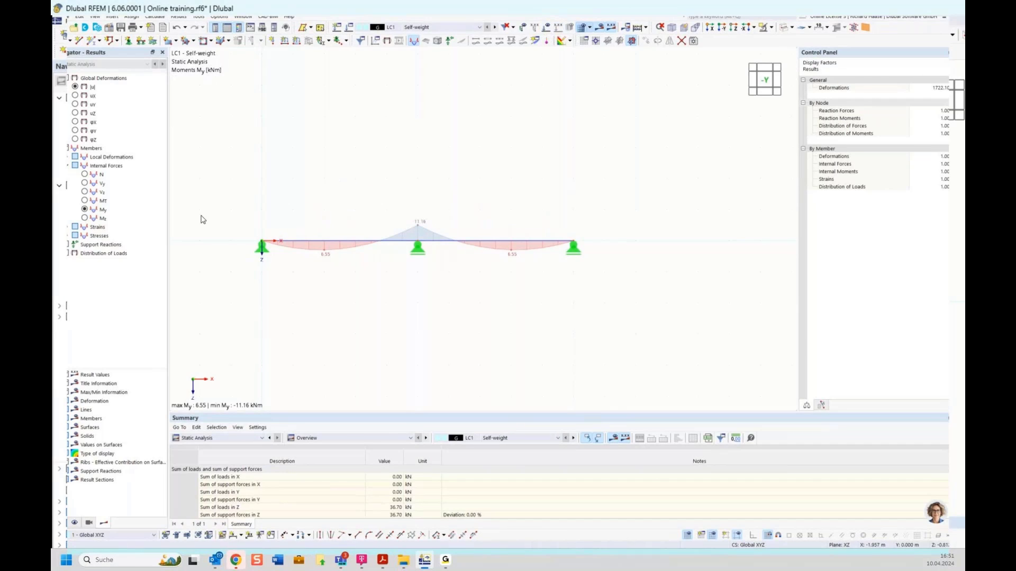
left_click(443, 27)
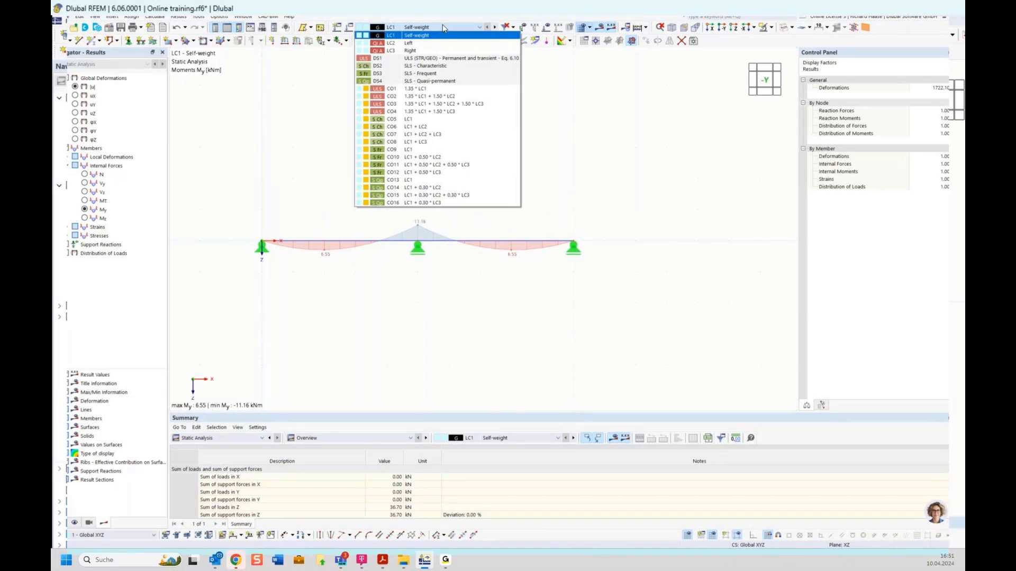
left_click(401, 59)
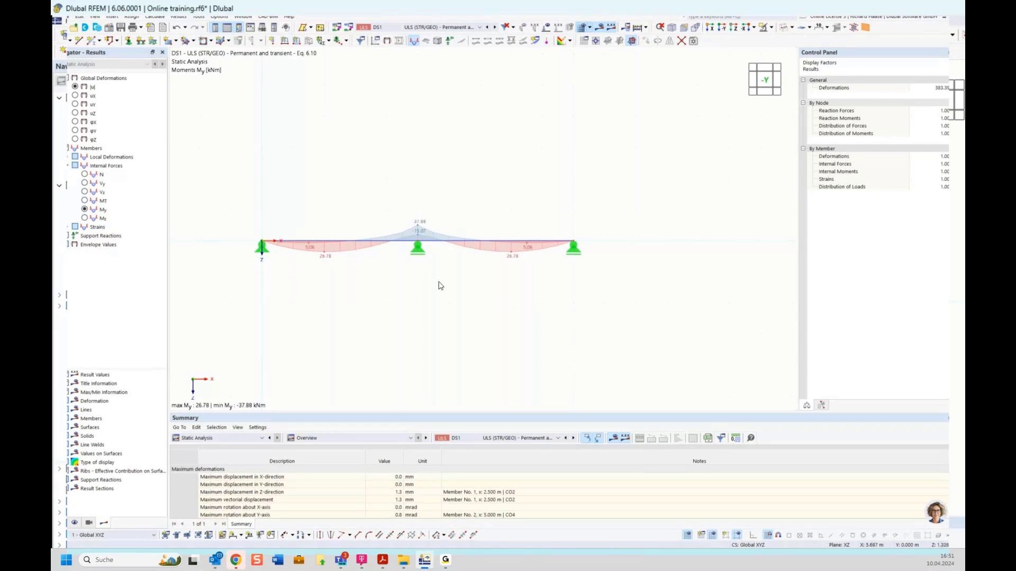
scroll(410, 236, "up", 3)
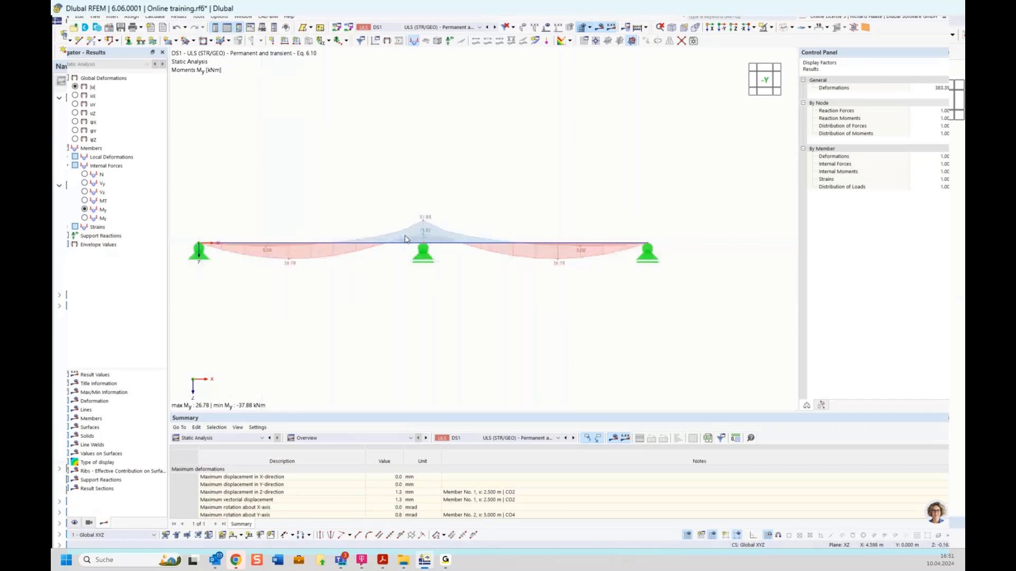
left_click(68, 244)
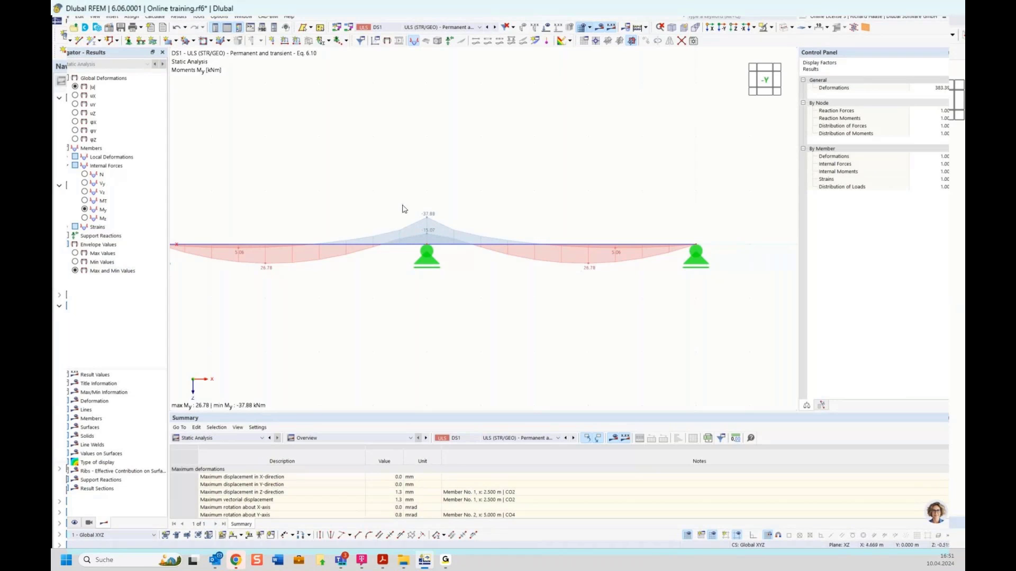
- Examine the load combinations CO1 to CO4 assigned to design situation DS1 and compare them with the moment diagram
left_click(60, 524)
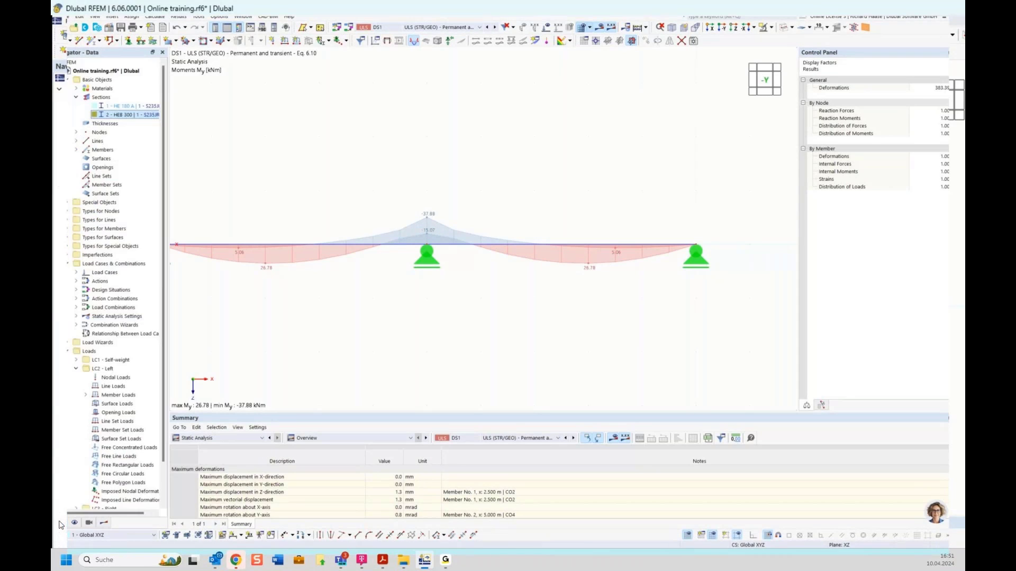
right_click(103, 360)
left_click(116, 363)
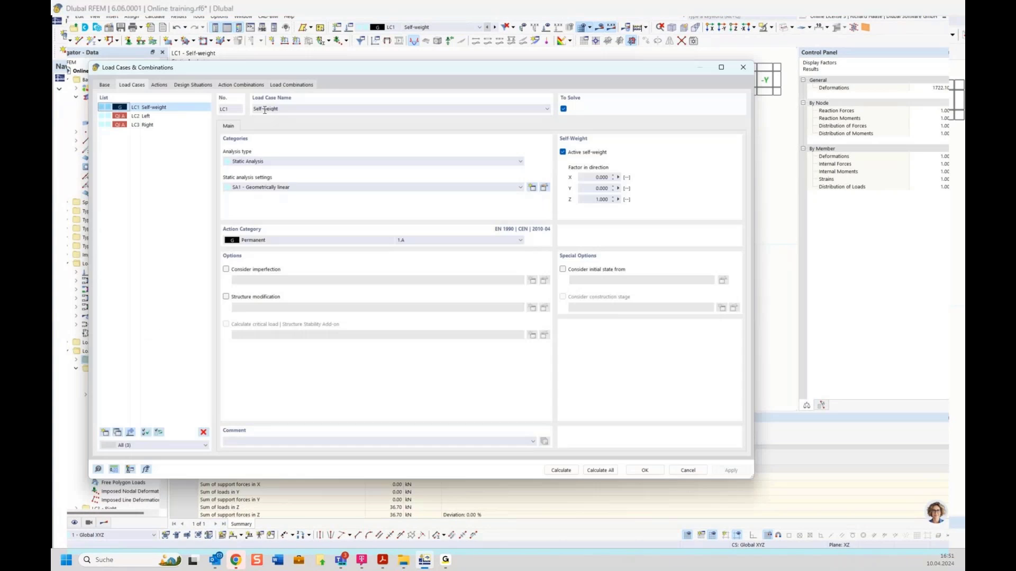
left_click(290, 85)
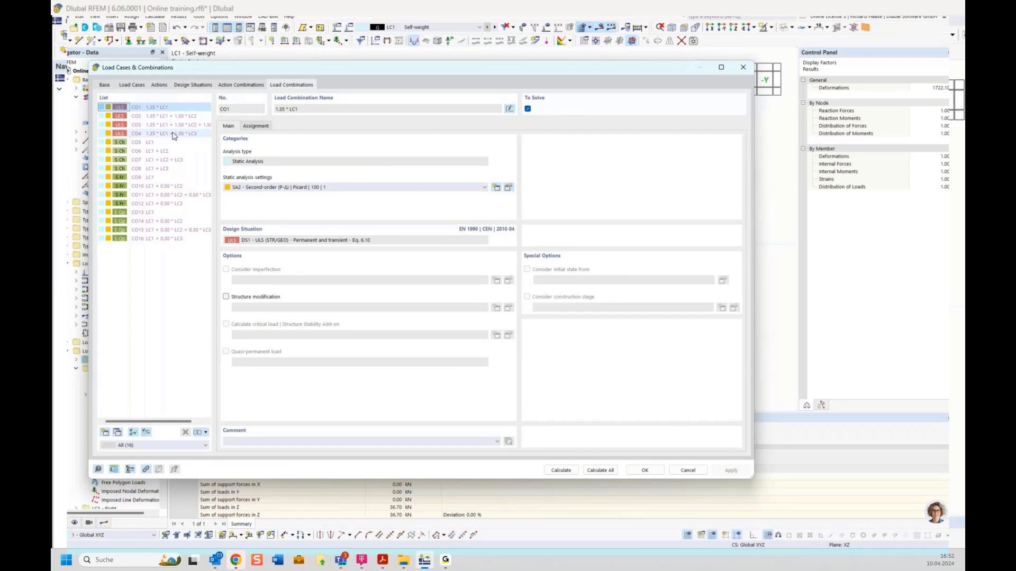
left_click(203, 86)
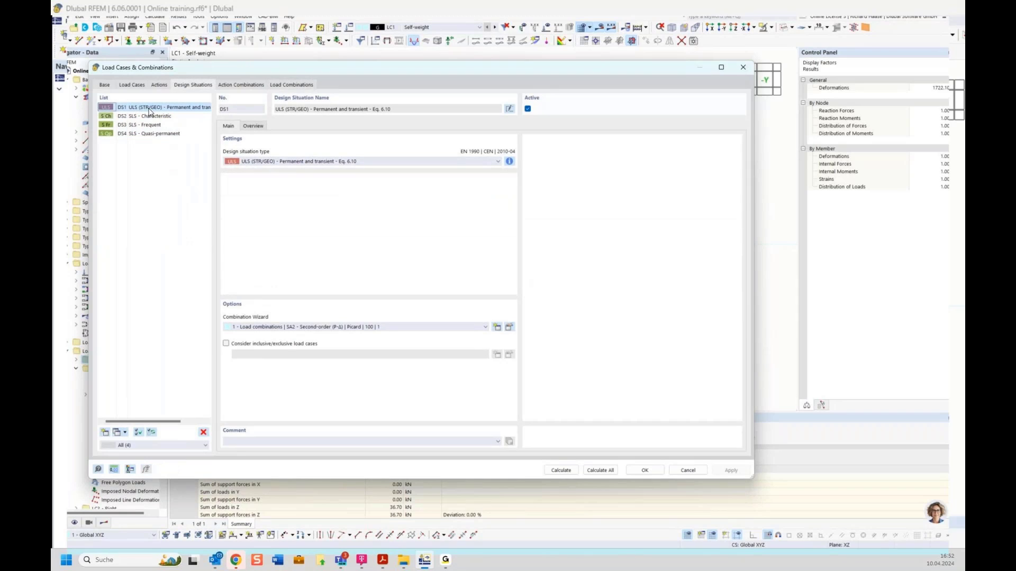
left_click(253, 126)
left_click(274, 149)
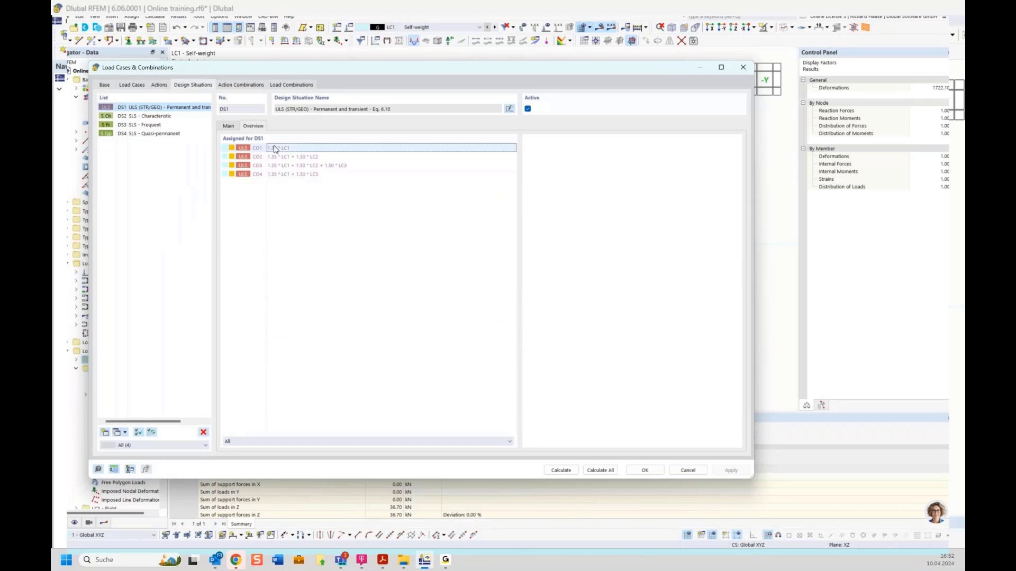
key("Down")
key("Down")
key("Down")
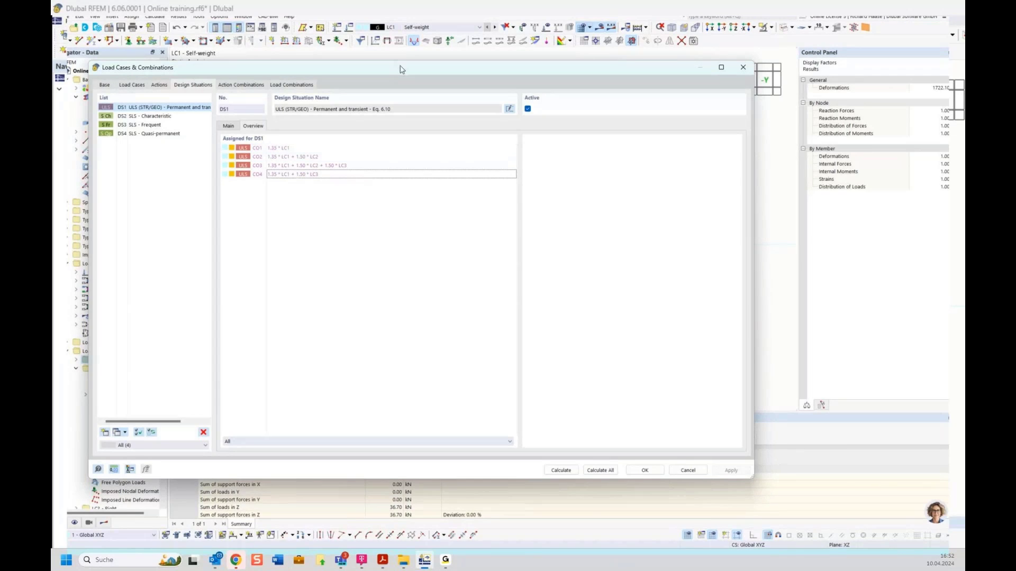
left_click_drag(395, 71, 501, 351)
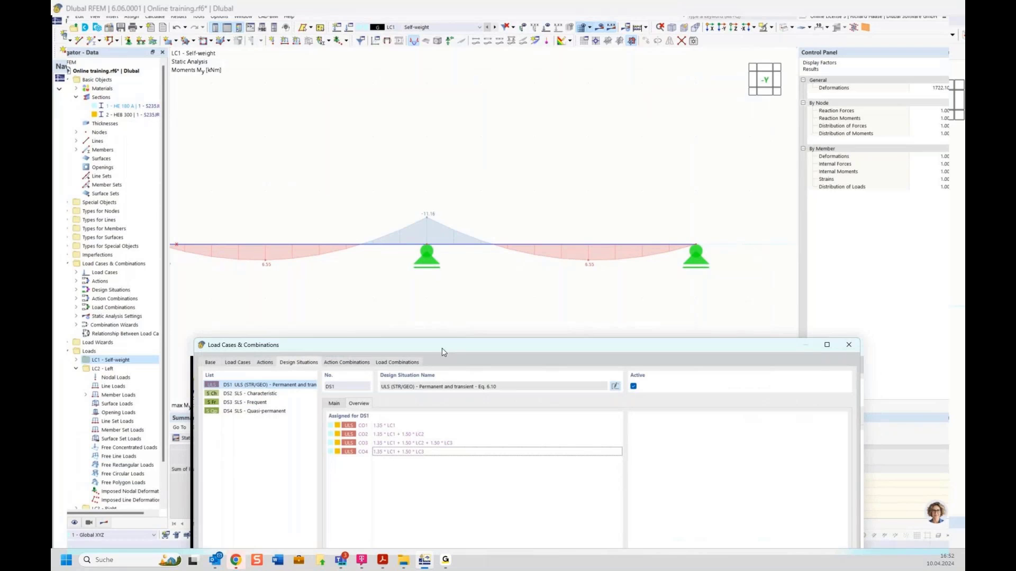
left_click_drag(442, 348, 417, 226)
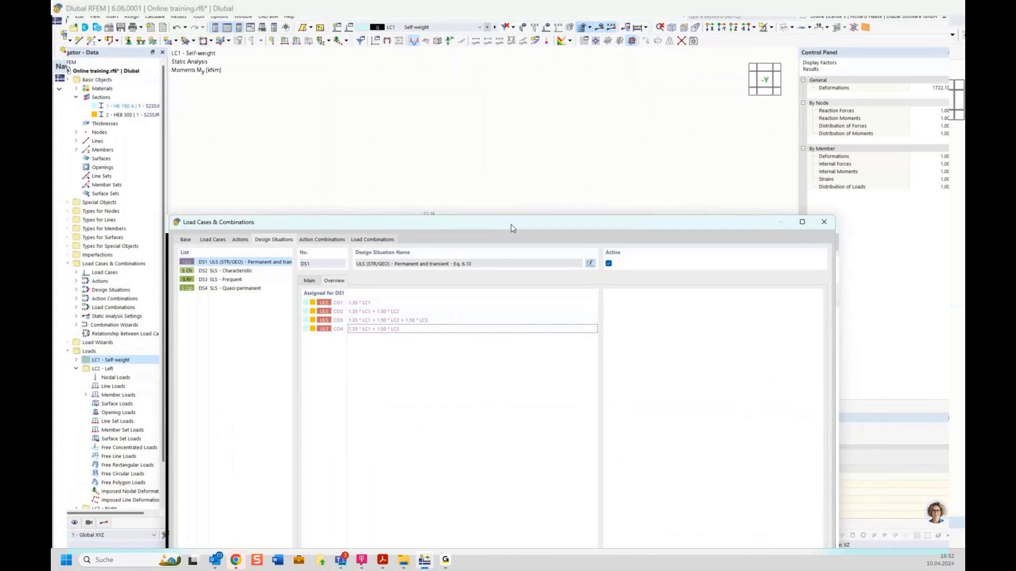
left_click_drag(512, 229, 467, 72)
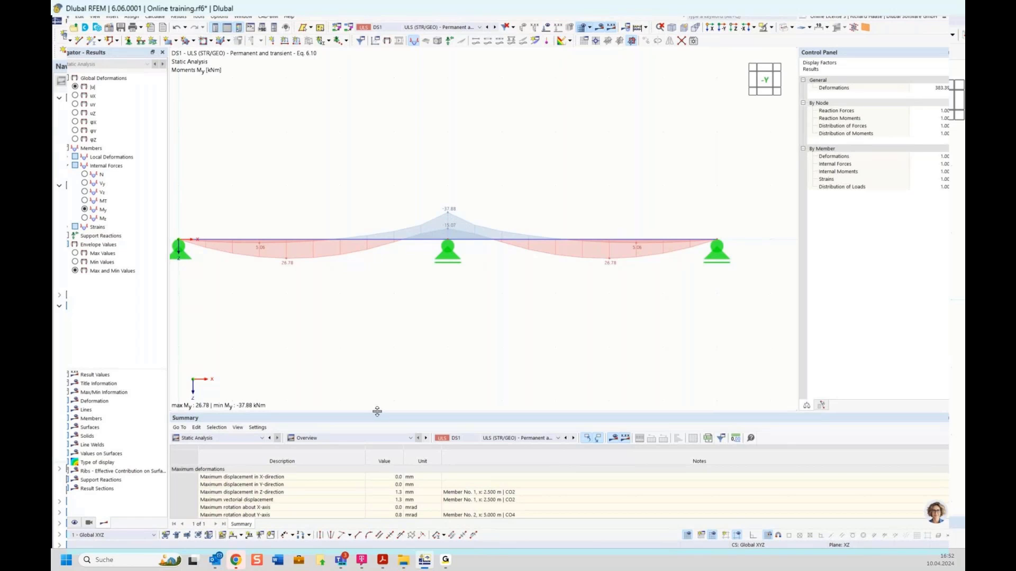
- Enlarge the results table and show the internal forces of the results by member for DS1
left_click_drag(377, 412, 371, 329)
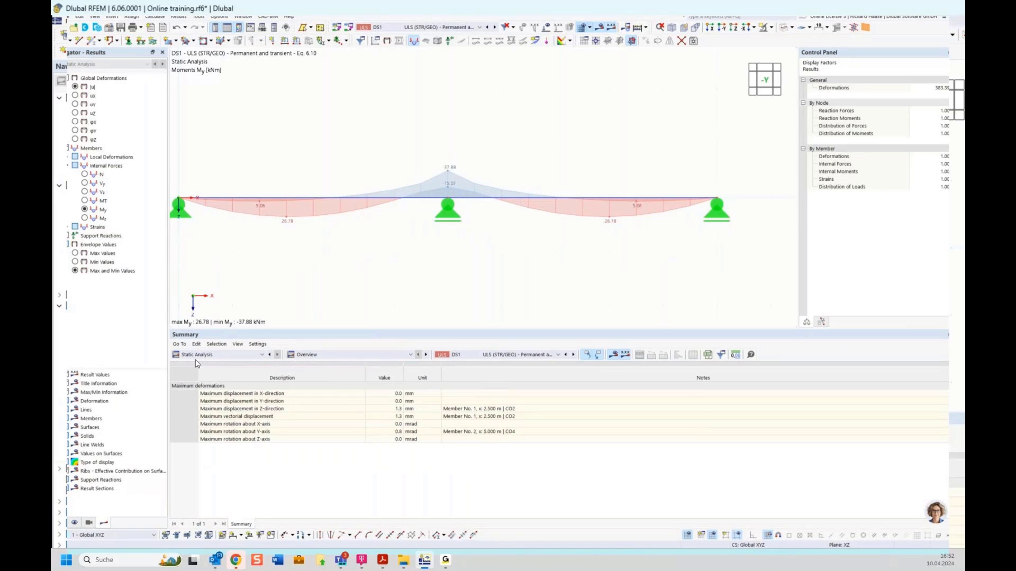
left_click(308, 354)
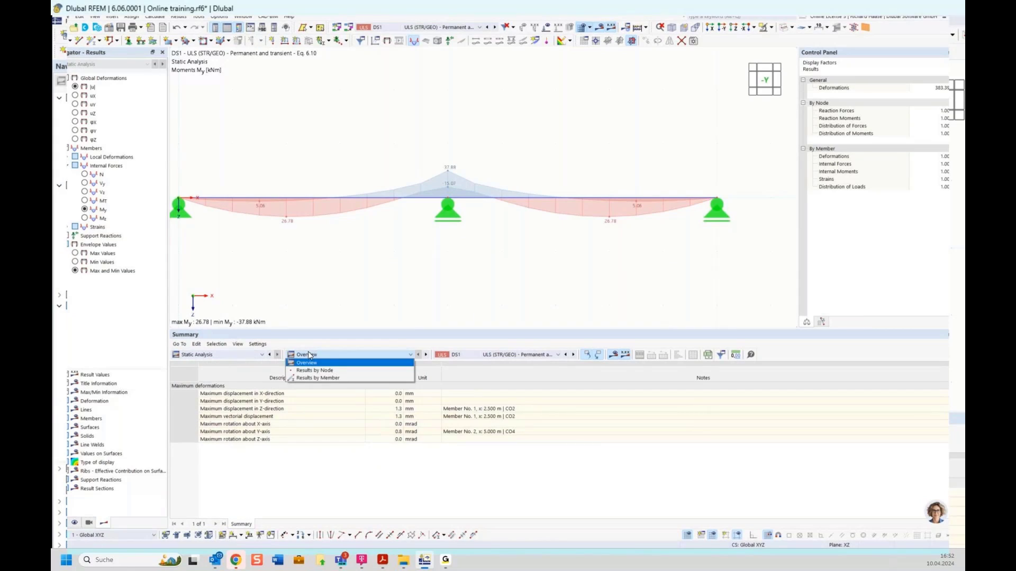
left_click(317, 379)
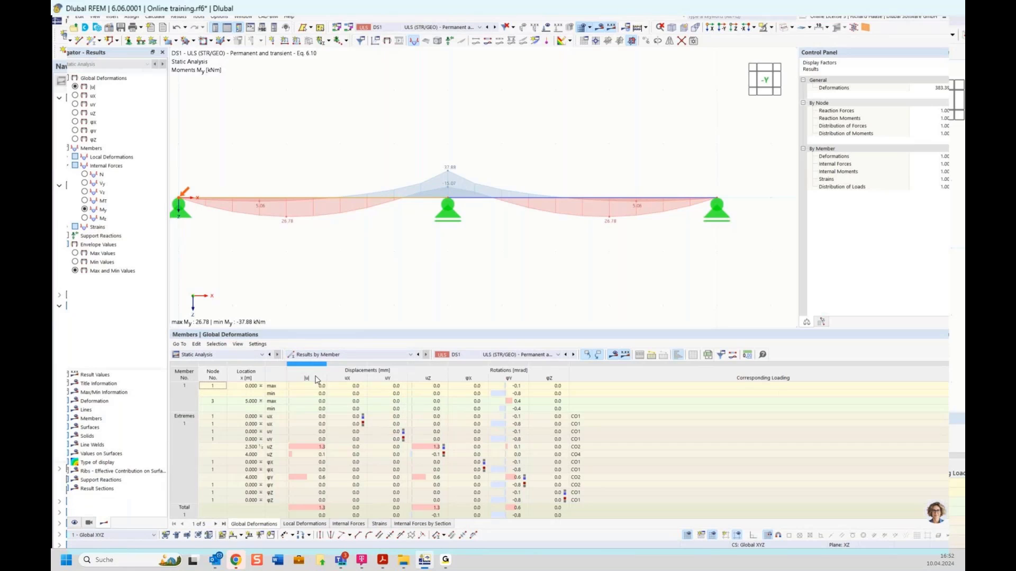
left_click(350, 525)
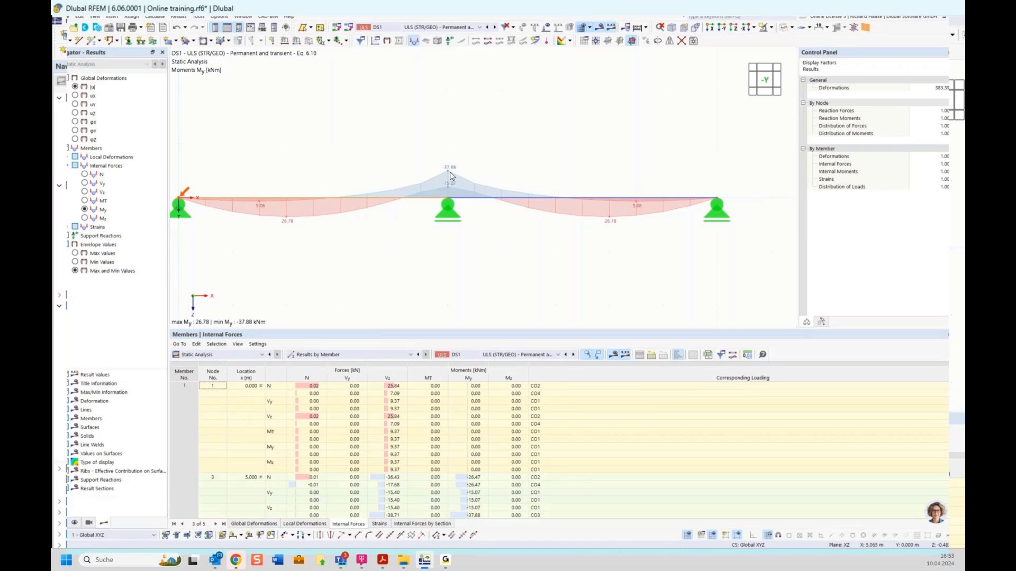
- Examine the extreme internal forces of member 1 and locate the minimum My with its corresponding load combination
scroll(358, 431, "down", 5)
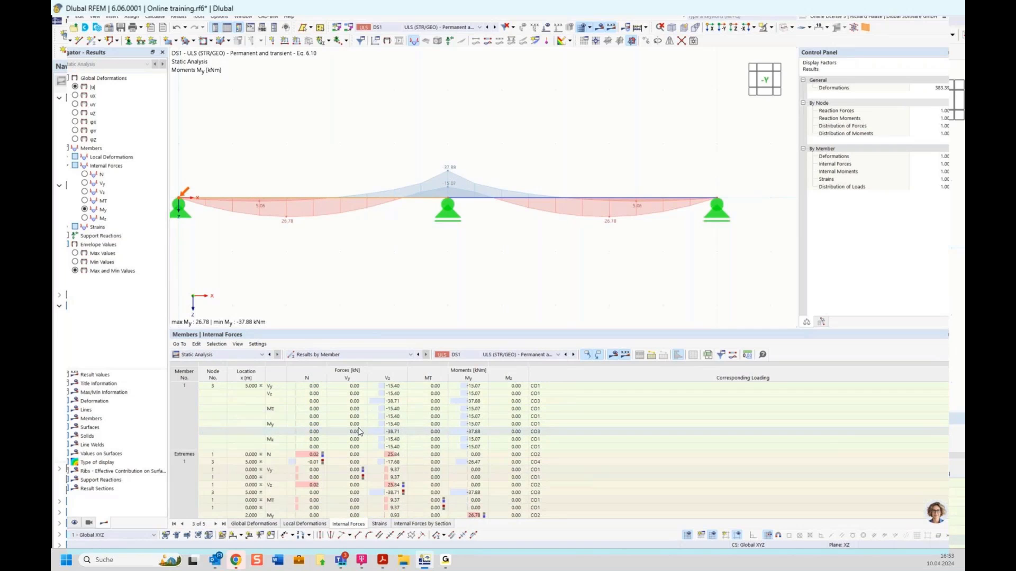
scroll(387, 424, "down", 4)
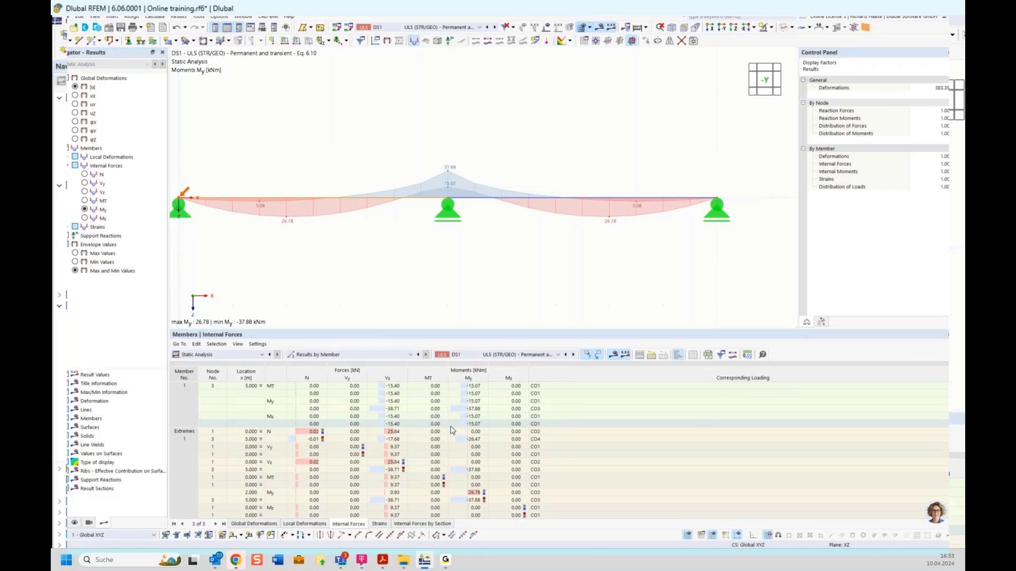
left_click(172, 432)
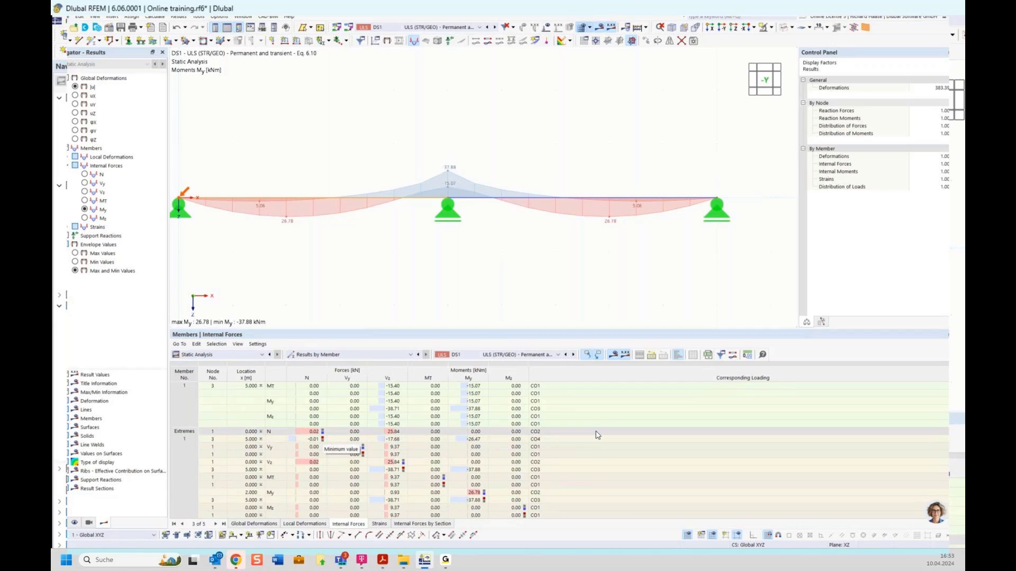
scroll(597, 435, "down", 1)
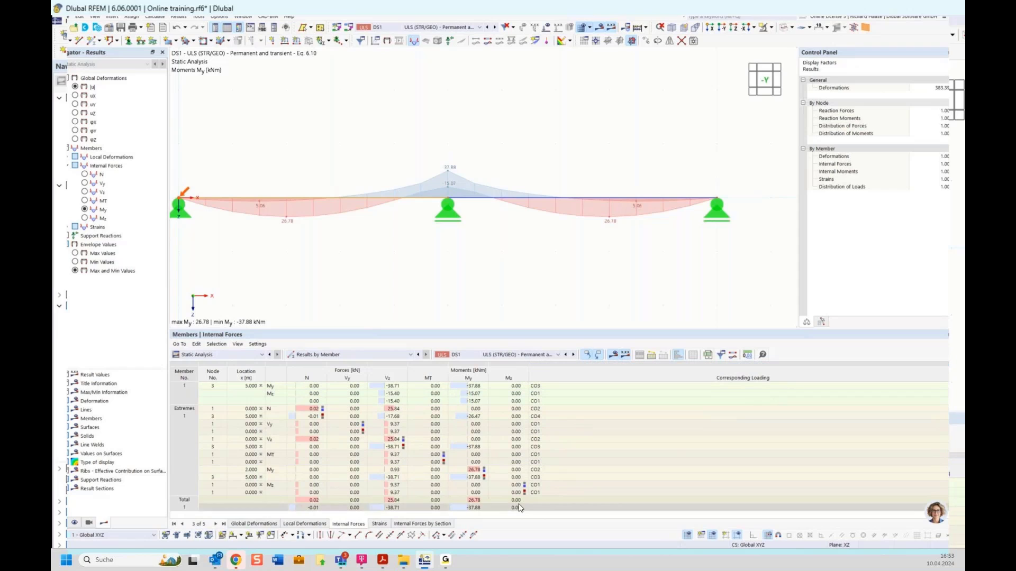
left_click(536, 477)
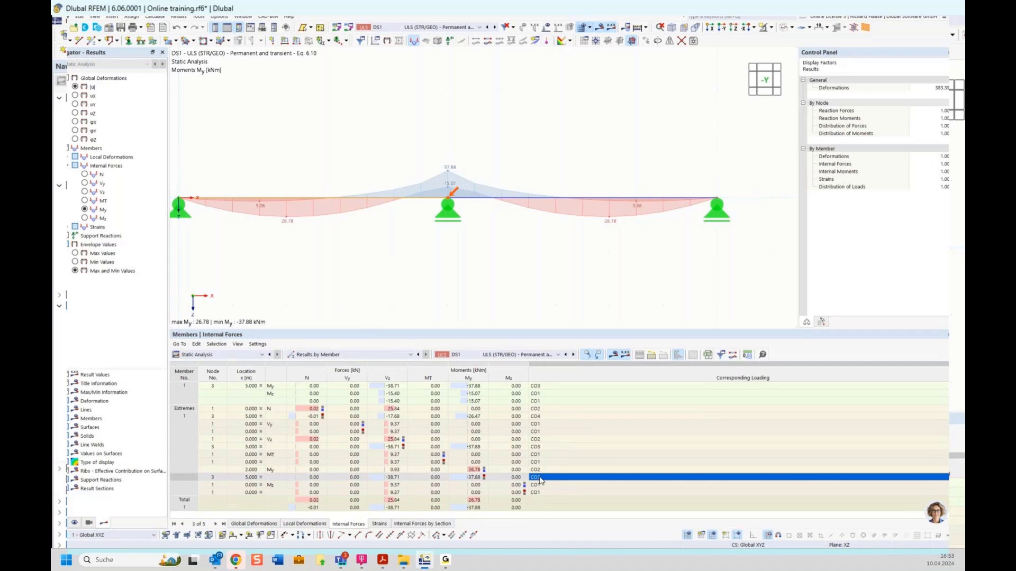
left_click(474, 478)
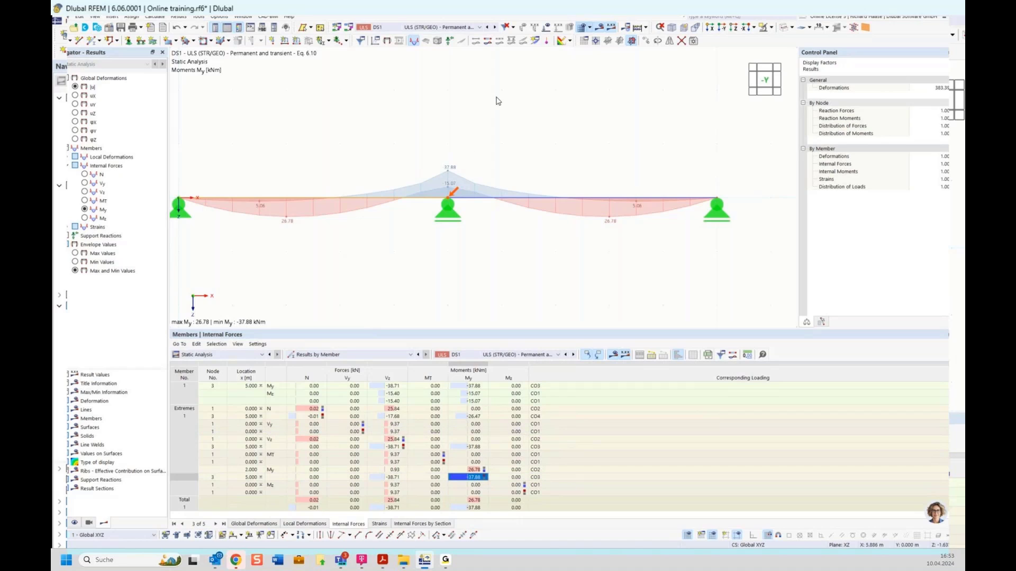
- Display the My moments of load combination CO3 together with its loads and inspect the factored load values
left_click(444, 29)
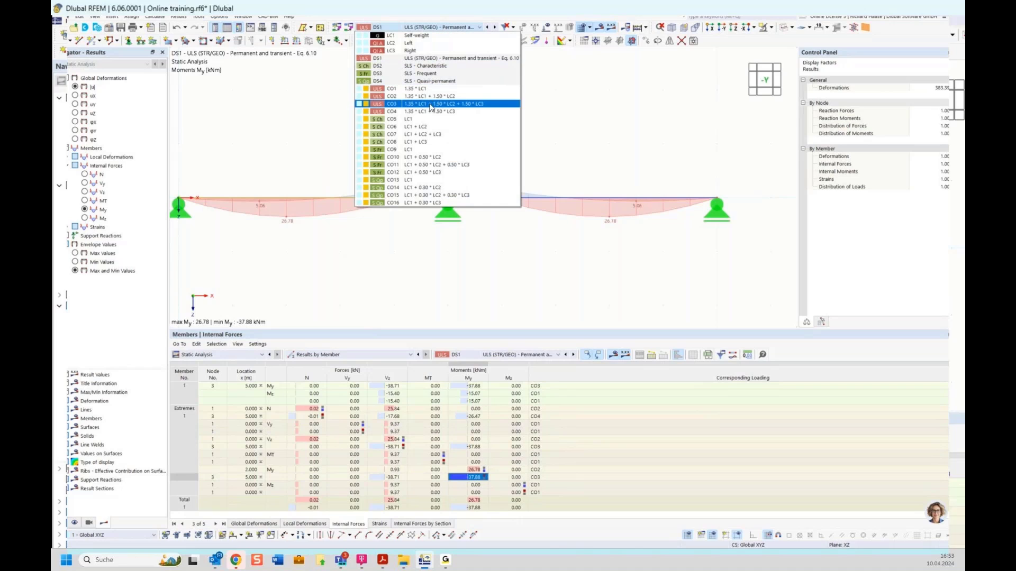
key("Escape")
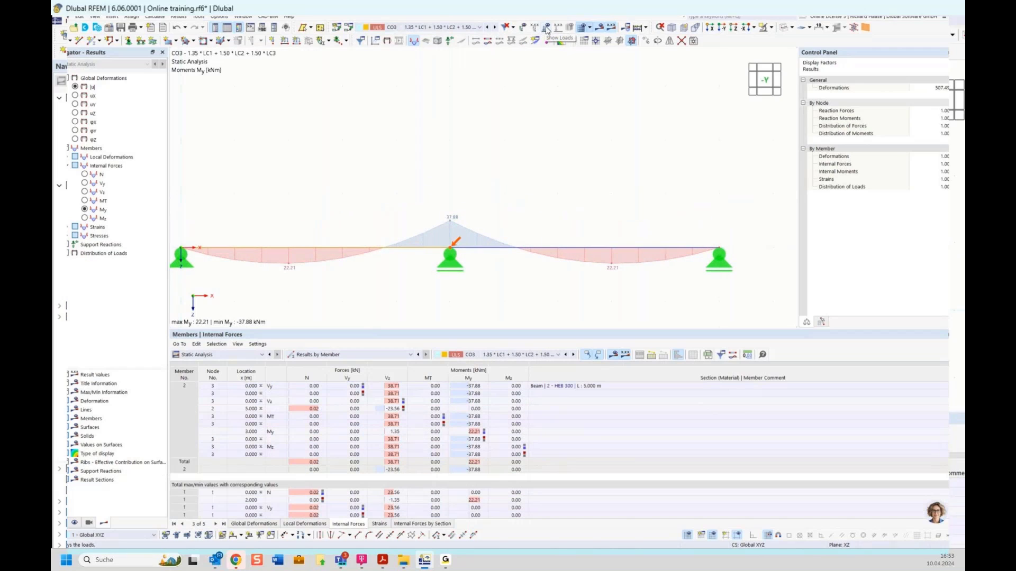
left_click(547, 30)
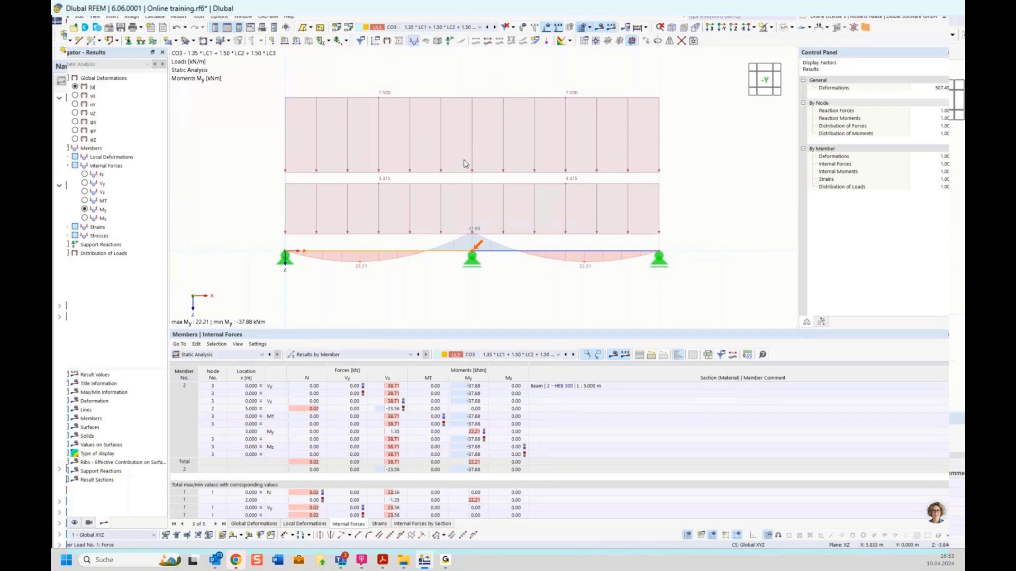
mouse_move(393, 185)
mouse_move(413, 102)
- Return to design situation DS1 and locate the maximum My of member 1 with its corresponding load combination
left_click(438, 27)
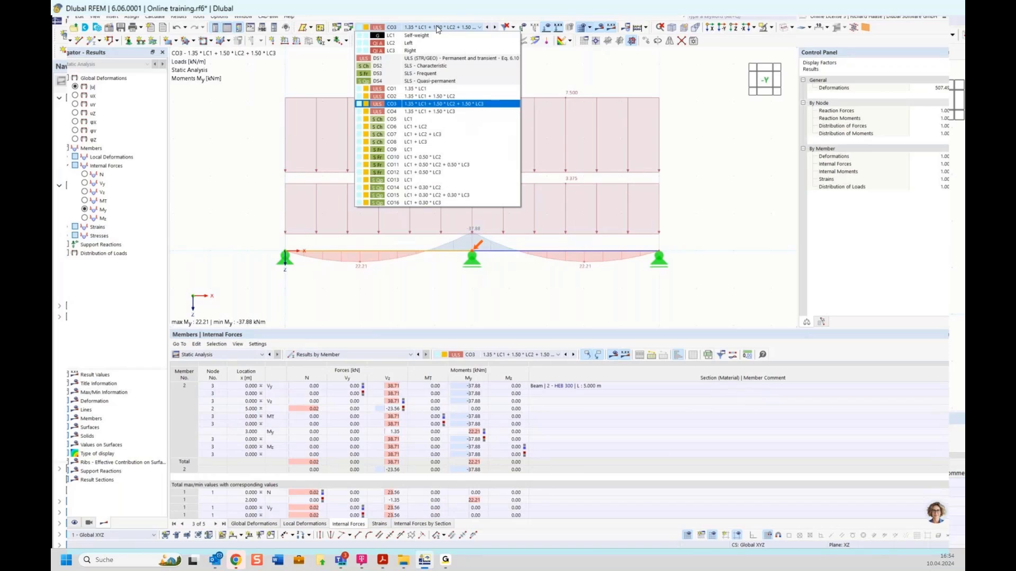
left_click(437, 58)
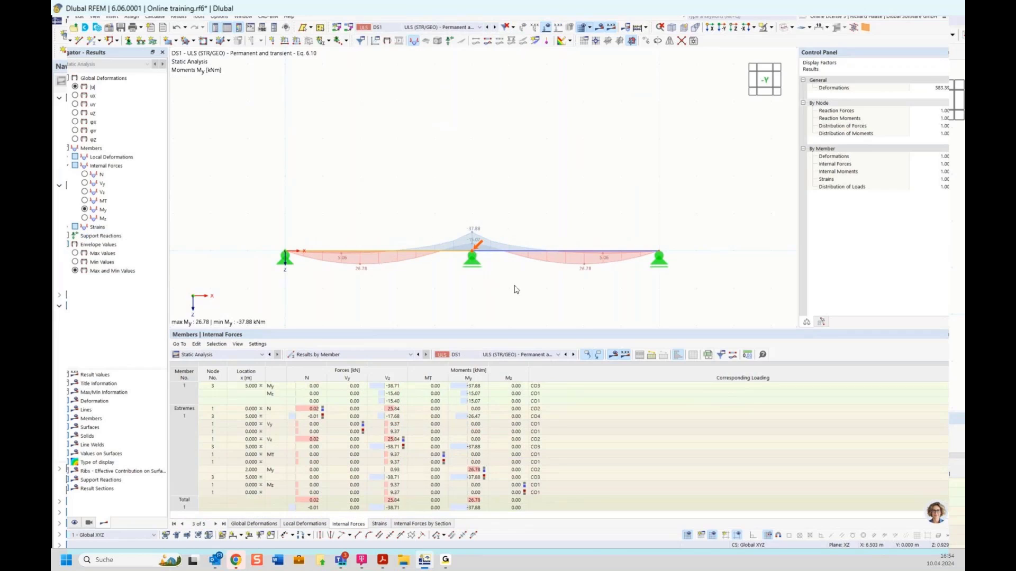
scroll(356, 275, "up", 2)
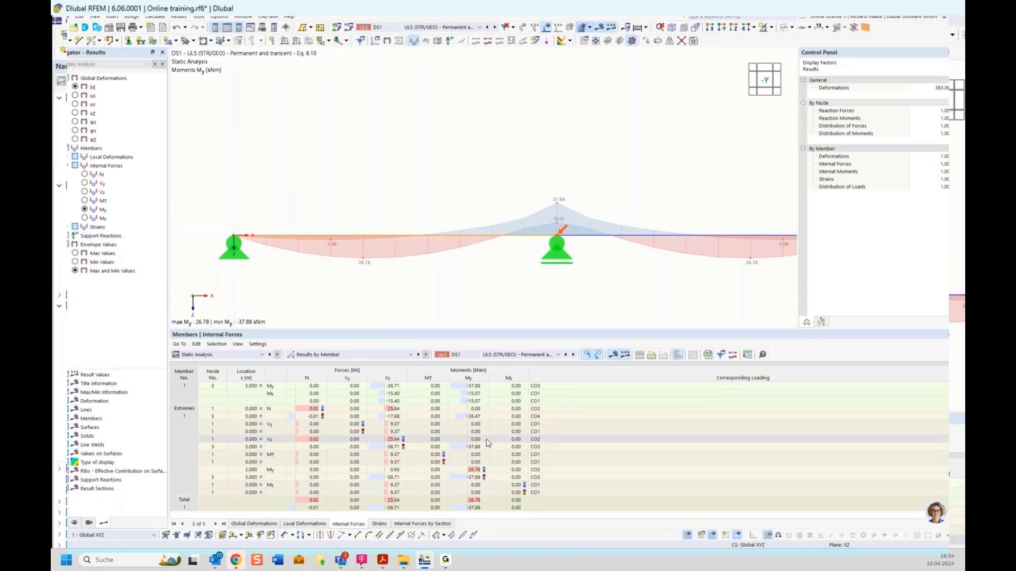
left_click(540, 471)
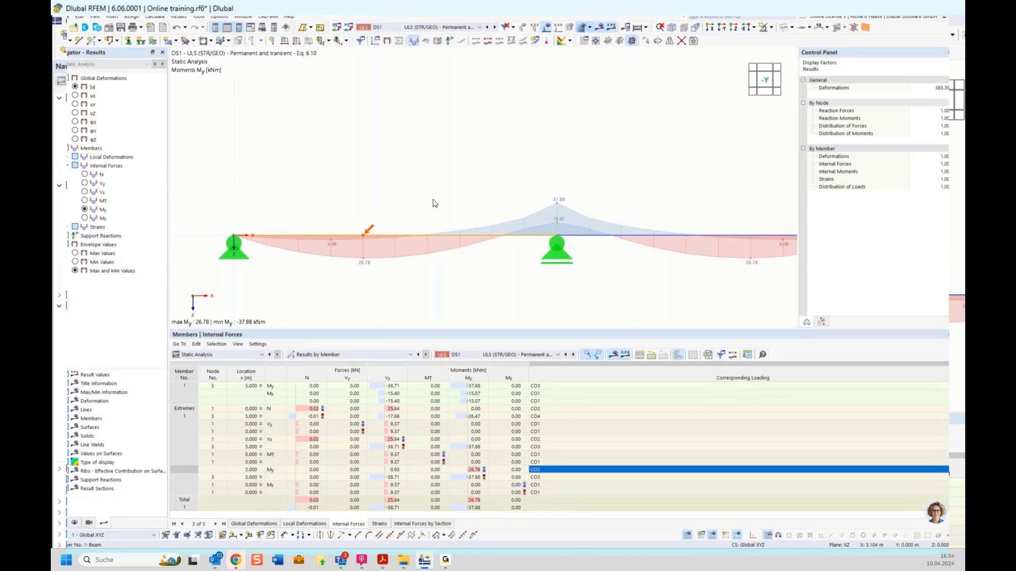
scroll(490, 156, "down", 3)
left_click(408, 27)
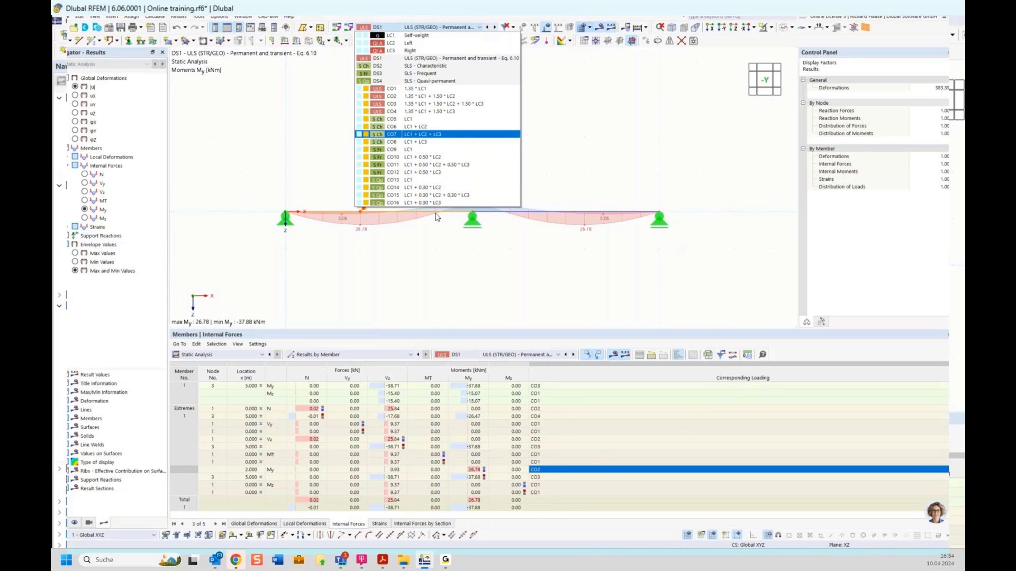
left_click(440, 270)
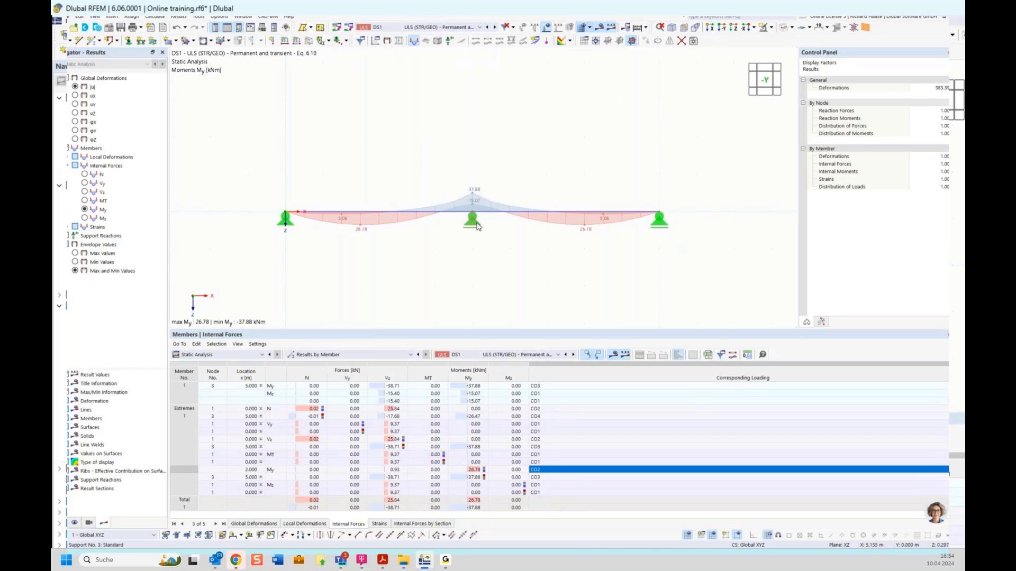
- Hide the member results and display the support reactions of DS1 in full below the beam
left_click(414, 41)
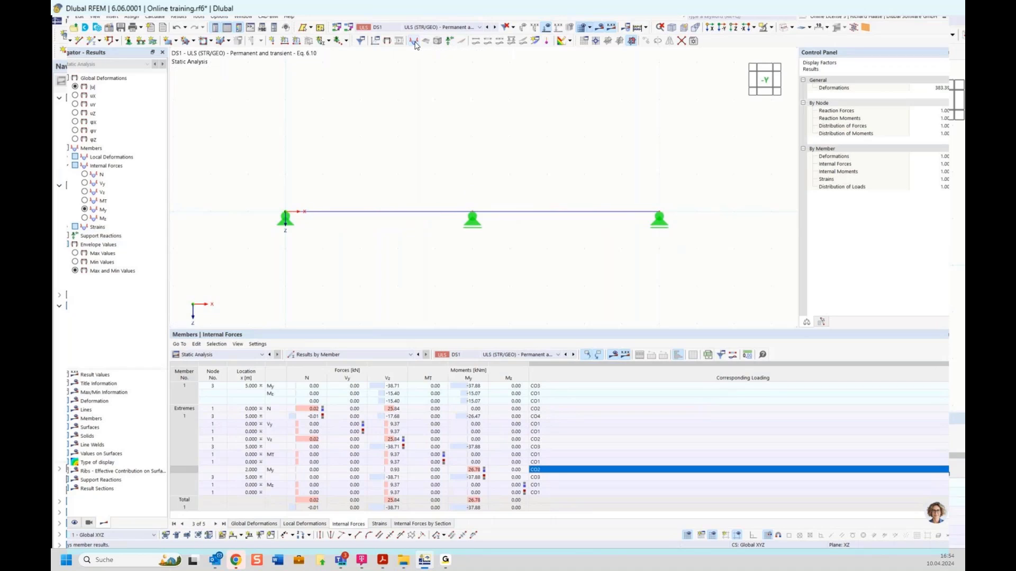
left_click(448, 41)
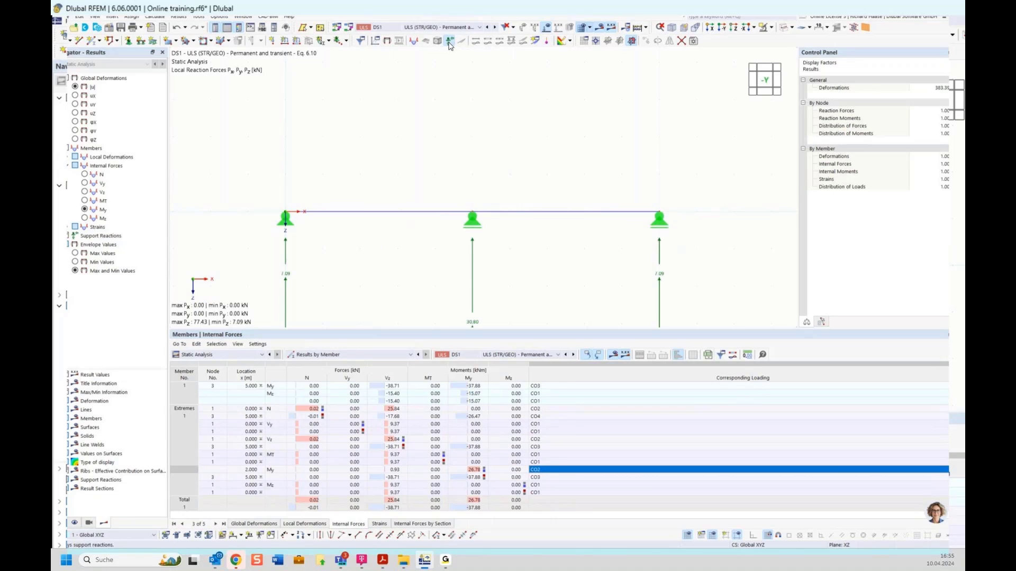
middle_click_drag(530, 286, 494, 168)
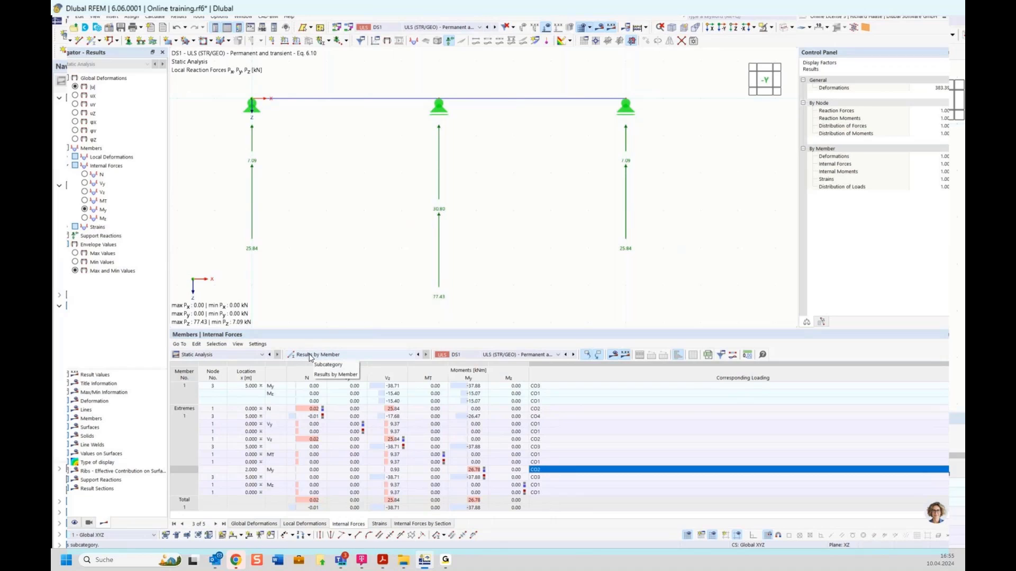
- Switch the results table to the results by node and show the support forces
left_click(333, 356)
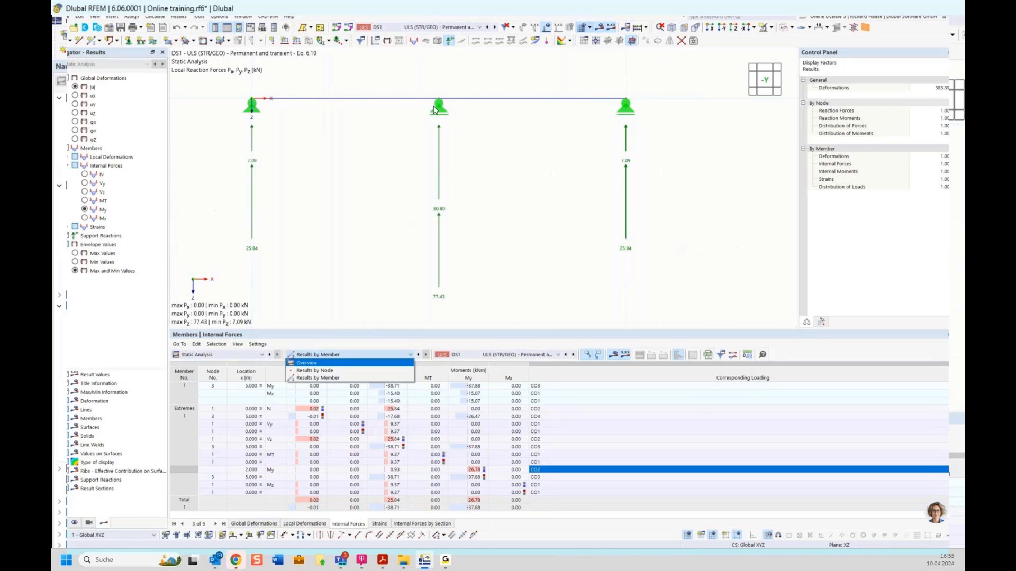
left_click(316, 371)
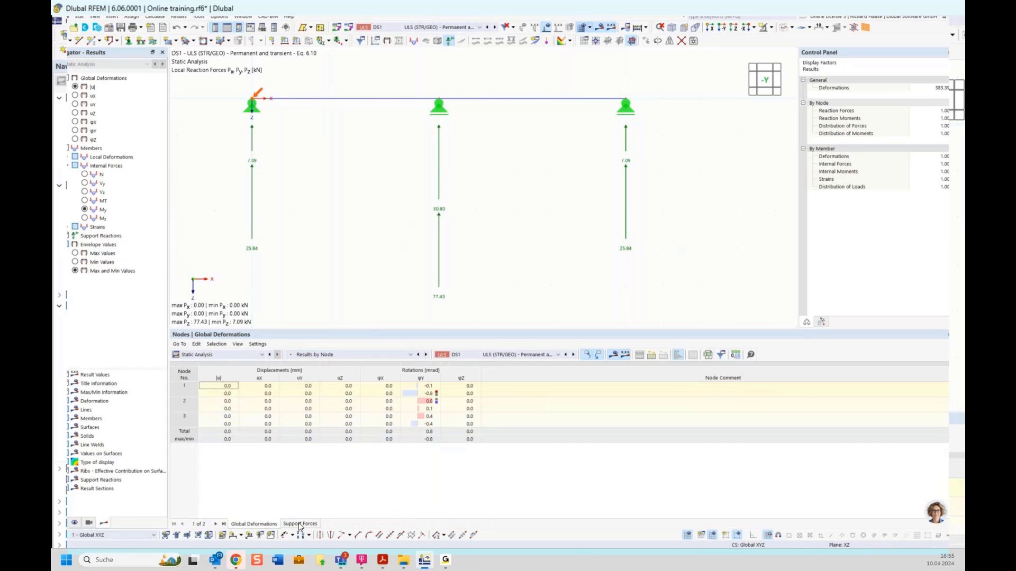
left_click(300, 524)
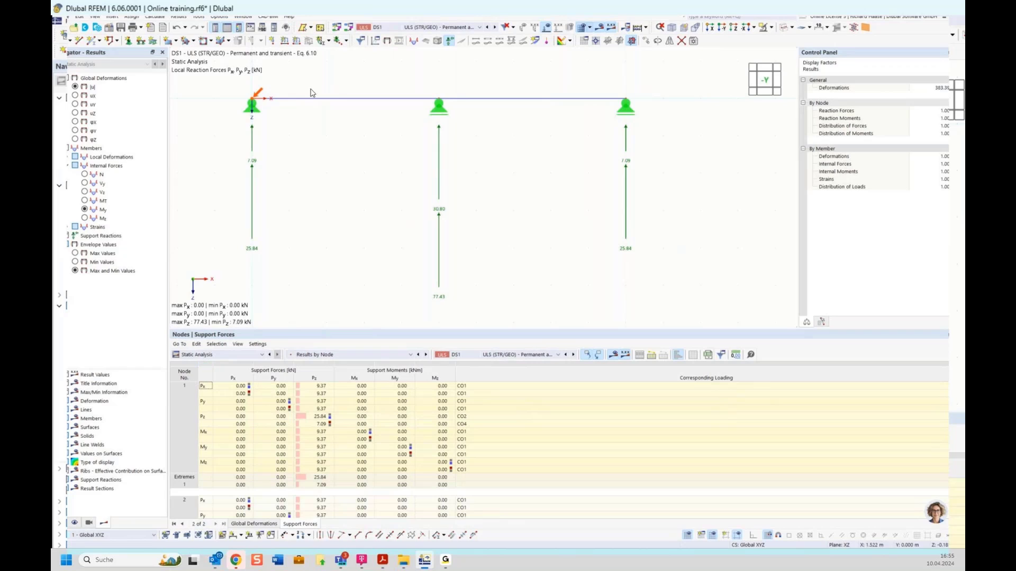
- Identify the middle support's node and examine the extreme support forces of node 3 in the table
left_click(439, 101)
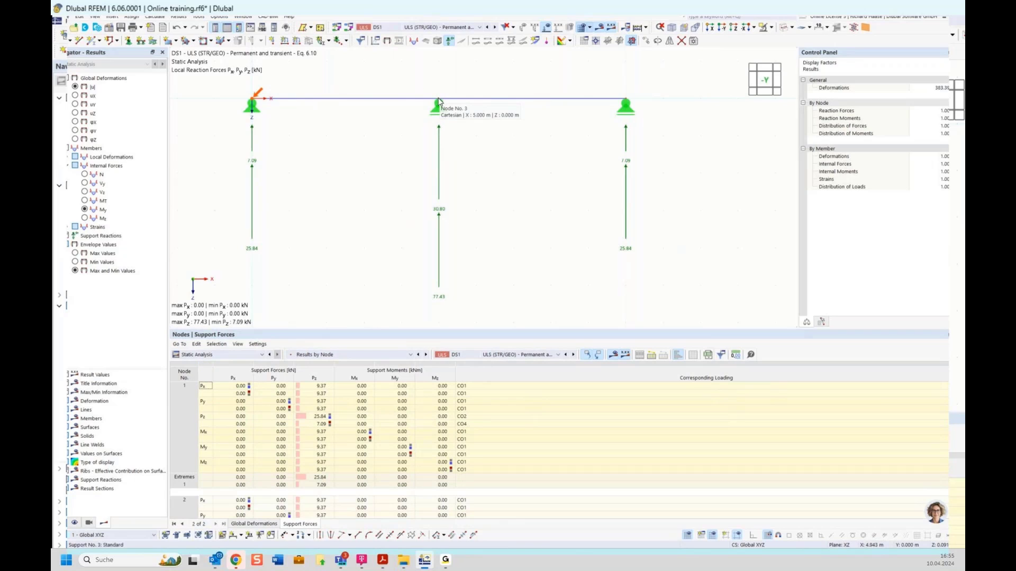
scroll(221, 441, "down", 3)
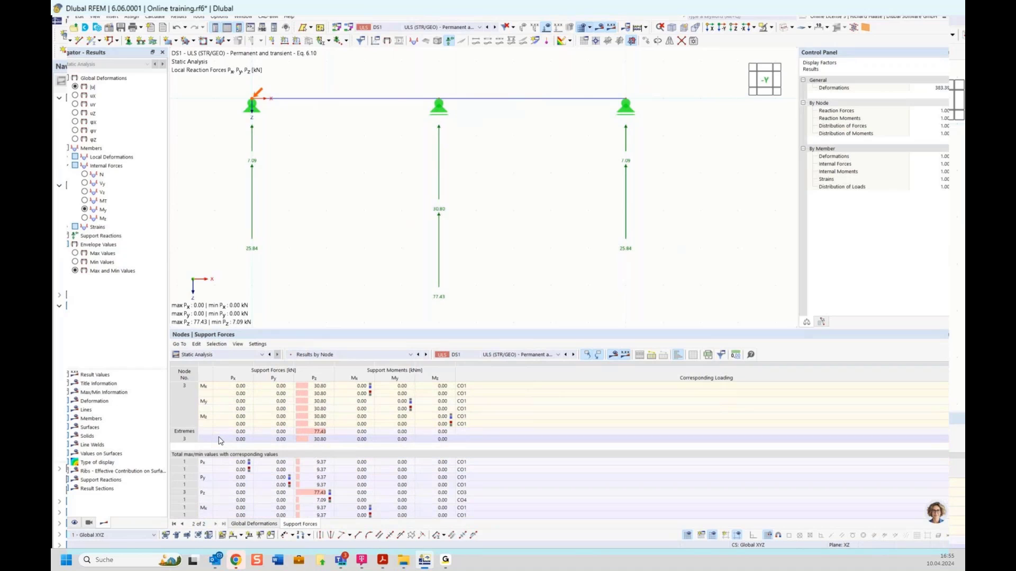
left_click(188, 417)
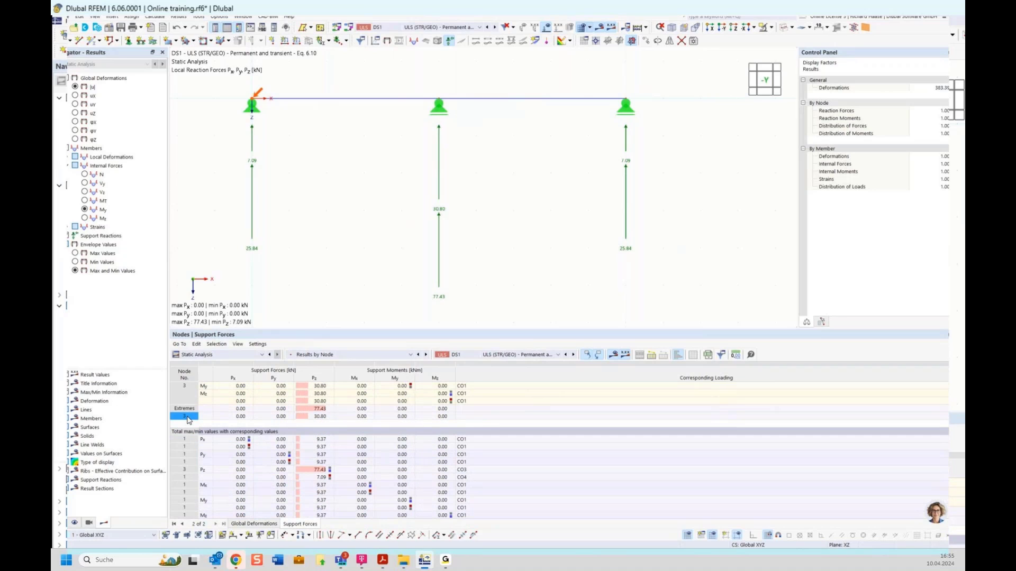
scroll(343, 406, "up", 2)
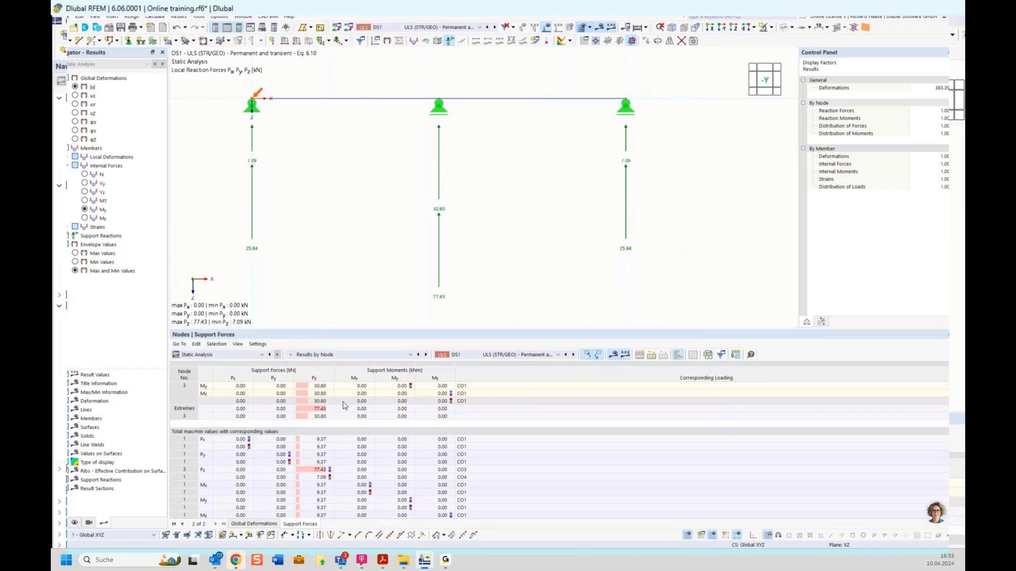
- Examine the maximum Pz support force at node 3 and check how its corresponding load combination is composed
scroll(343, 405, "up", 3)
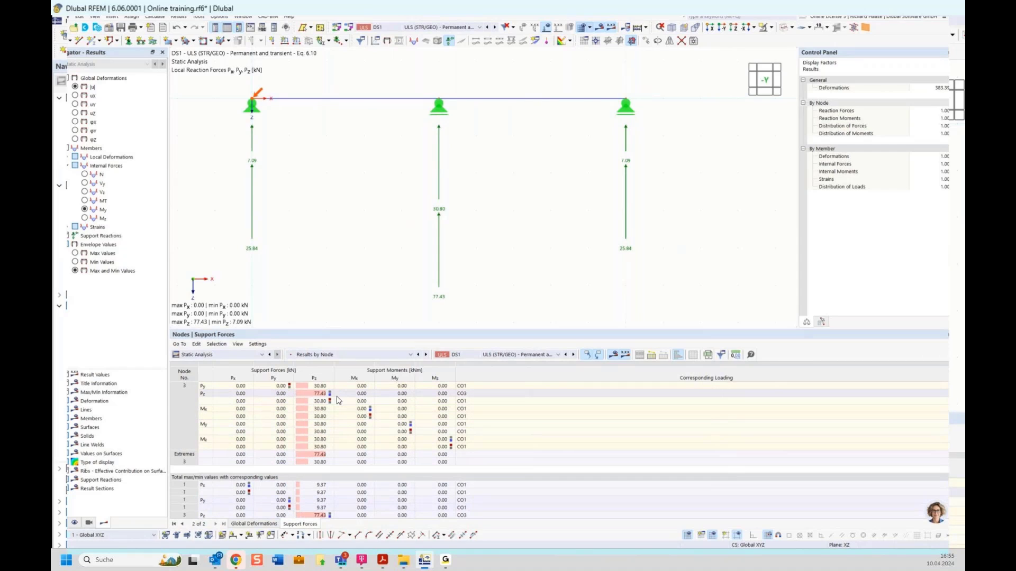
left_click(325, 398)
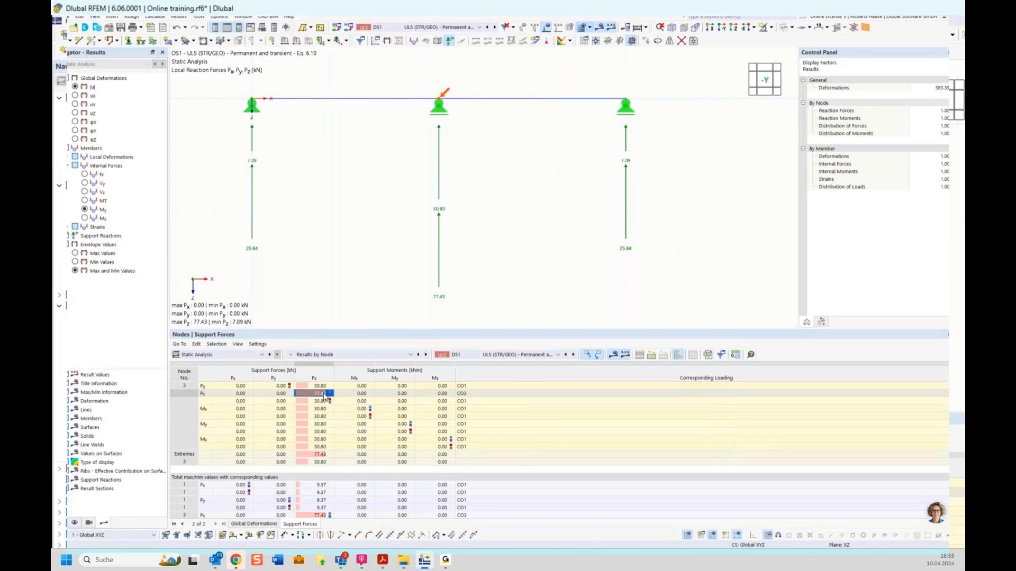
left_click(474, 395)
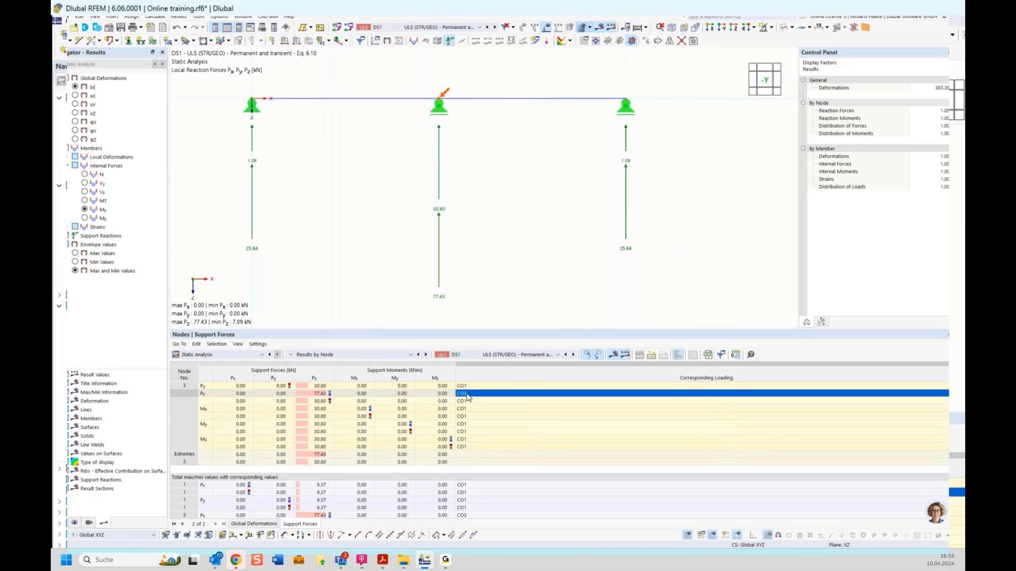
scroll(512, 165, "down", 3)
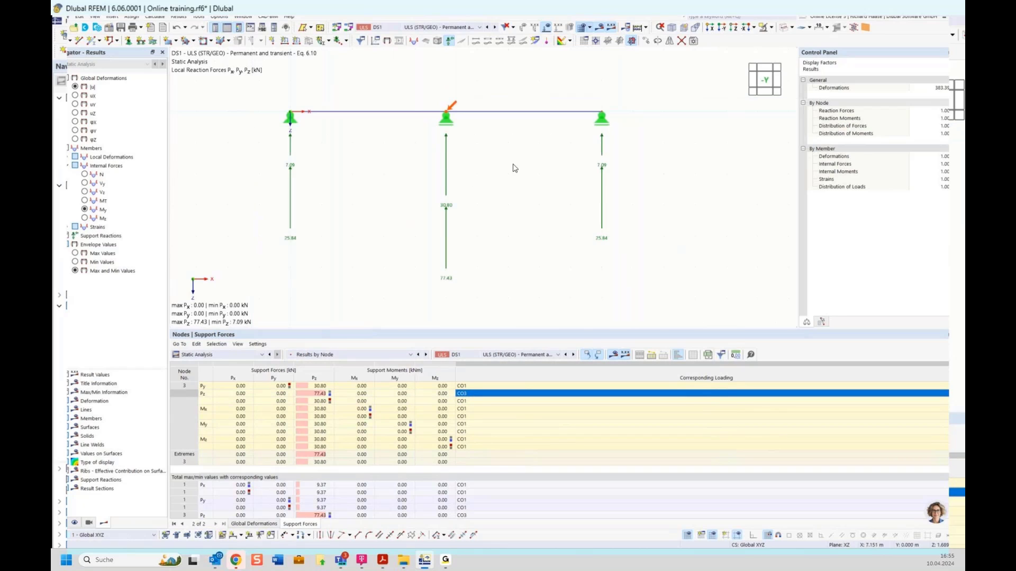
left_click(448, 28)
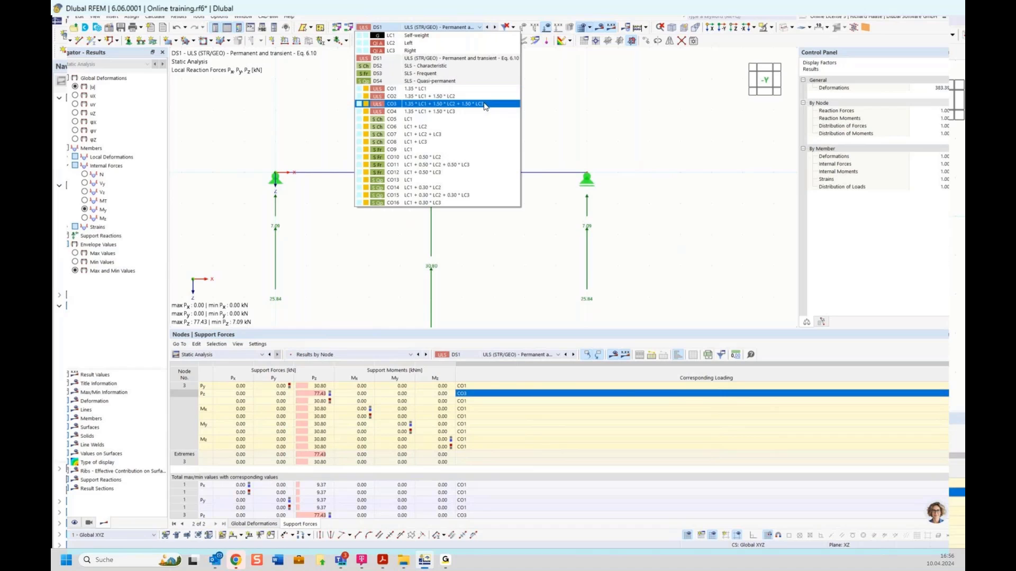
left_click(552, 106)
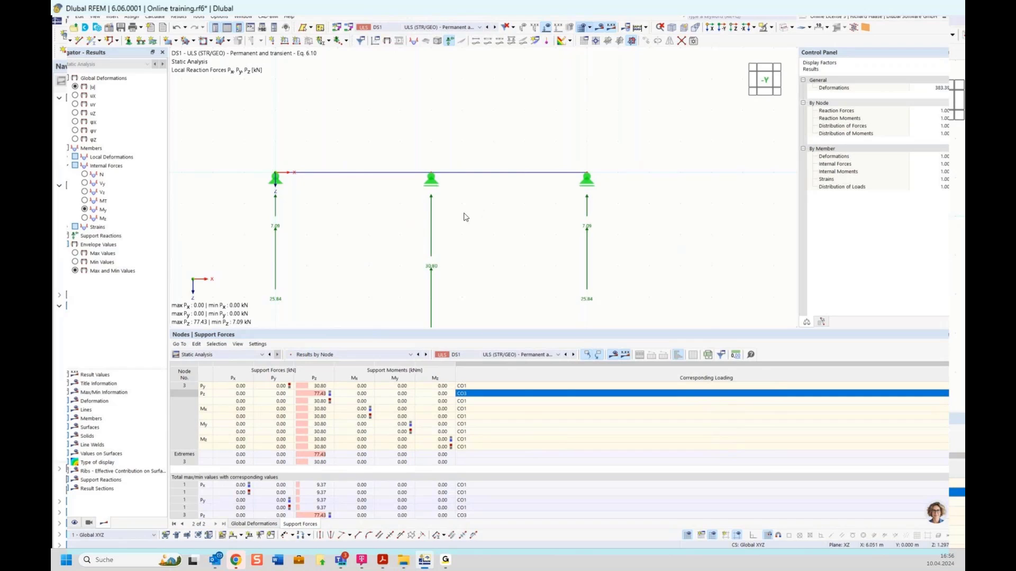
scroll(496, 222, "down", 1)
middle_click_drag(500, 240, 503, 209)
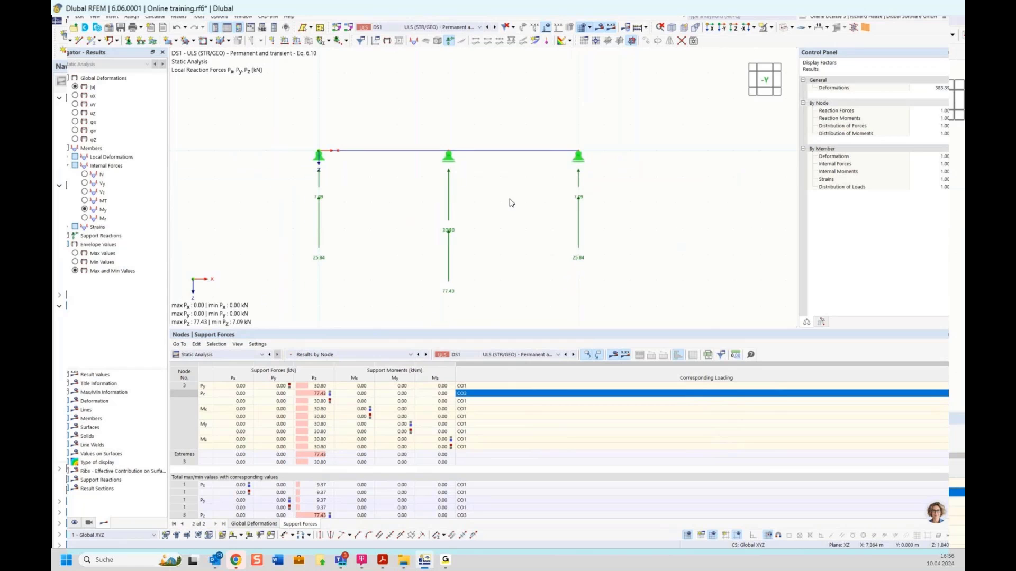
- Switch to the presentation slides PDF and go to the Gerber beam / Hinged beam example
mouse_move(383, 559)
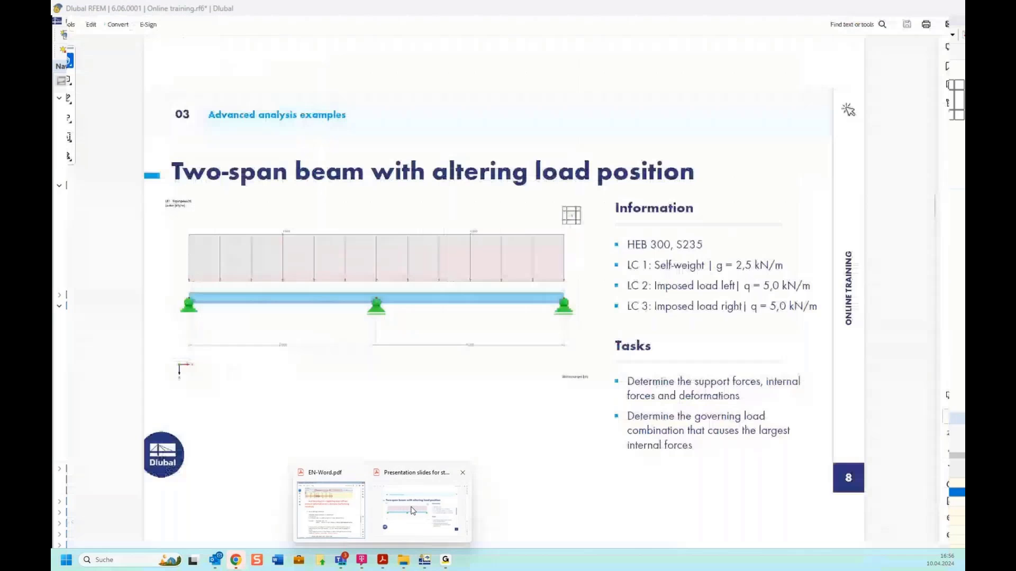
left_click(413, 510)
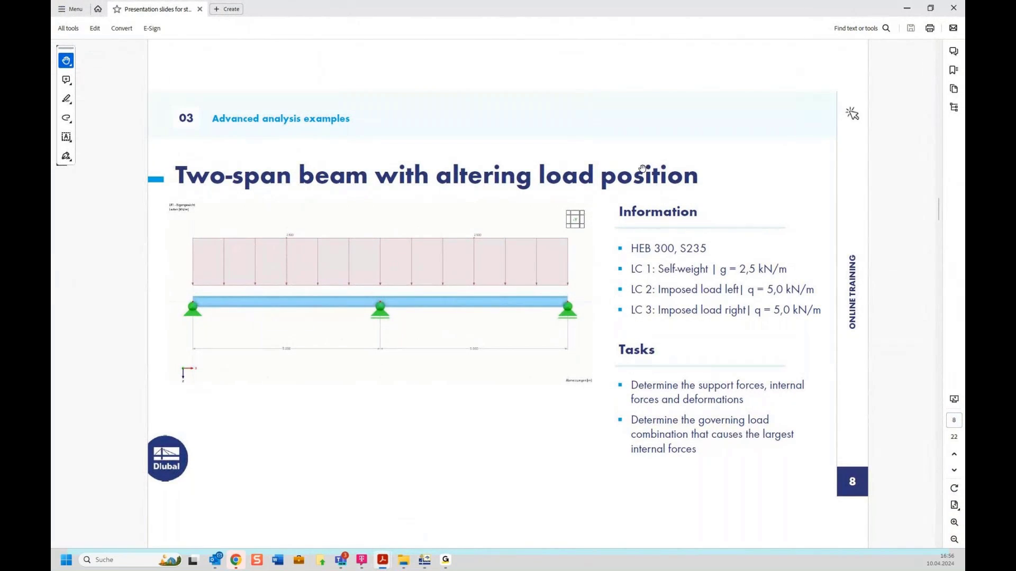
scroll(642, 169, "down", 1)
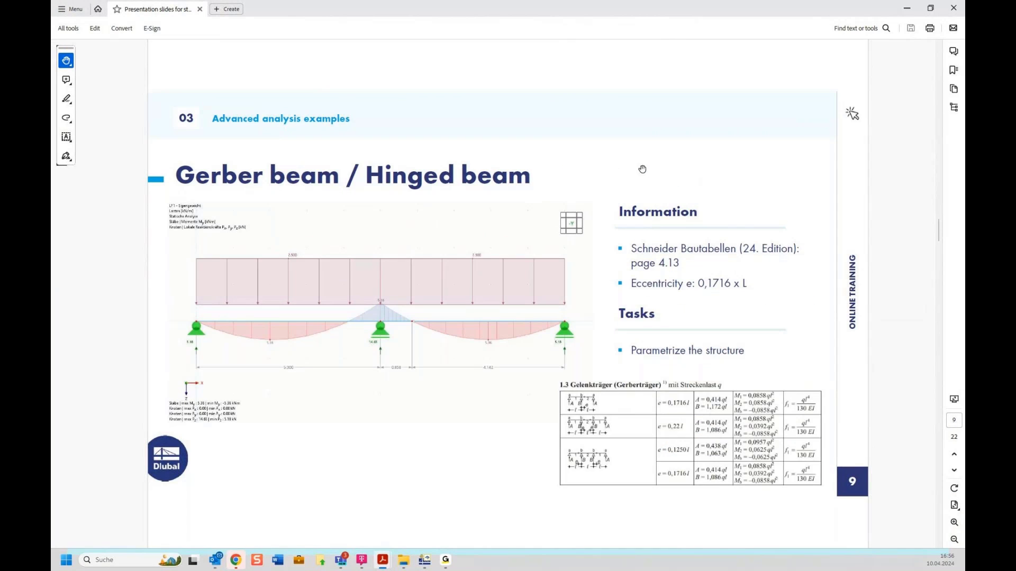
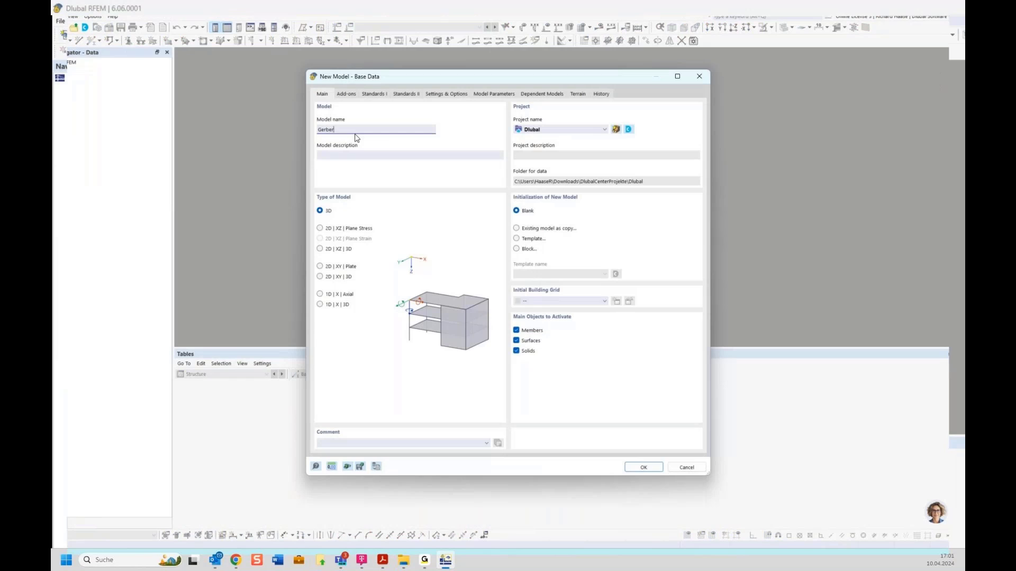
- Create the Gerber model with type 2D | XZ | Plane Stress and set the view to -Y
left_click(336, 229)
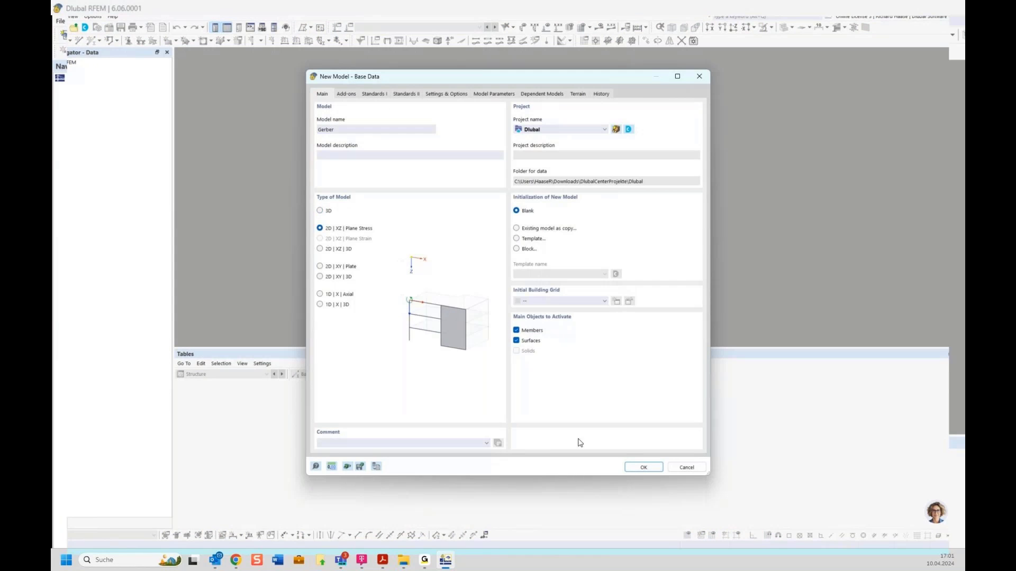
left_click(642, 468)
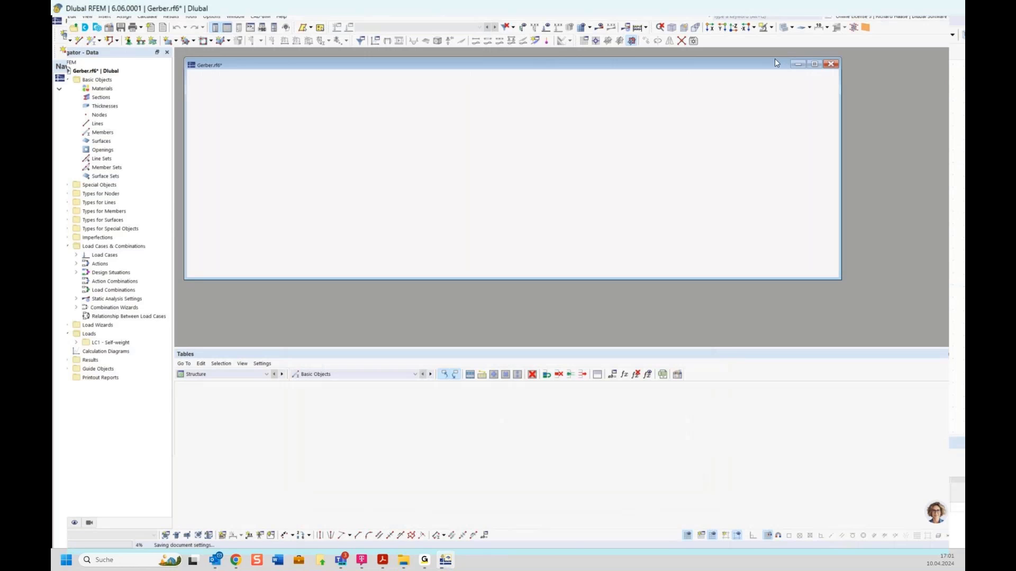
left_click(934, 89)
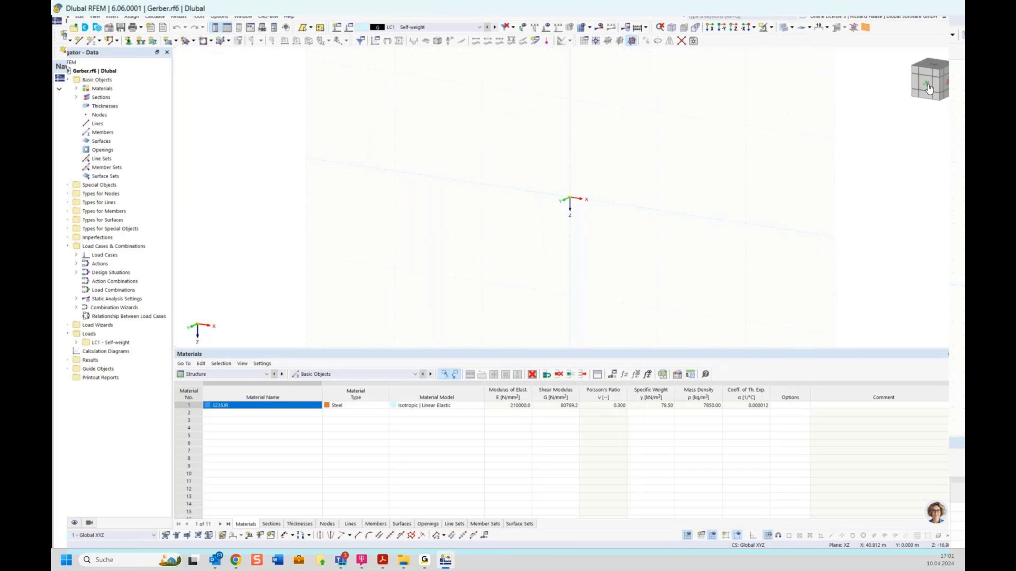
- Draw a single beam member 10 m long from the origin along the X axis
left_click(96, 42)
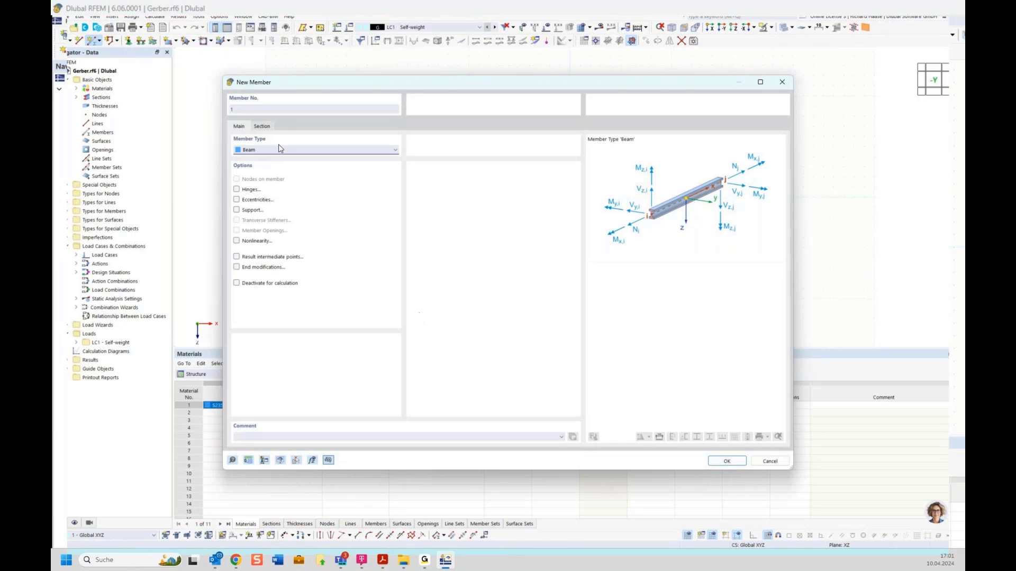
left_click(732, 460)
left_click(570, 197)
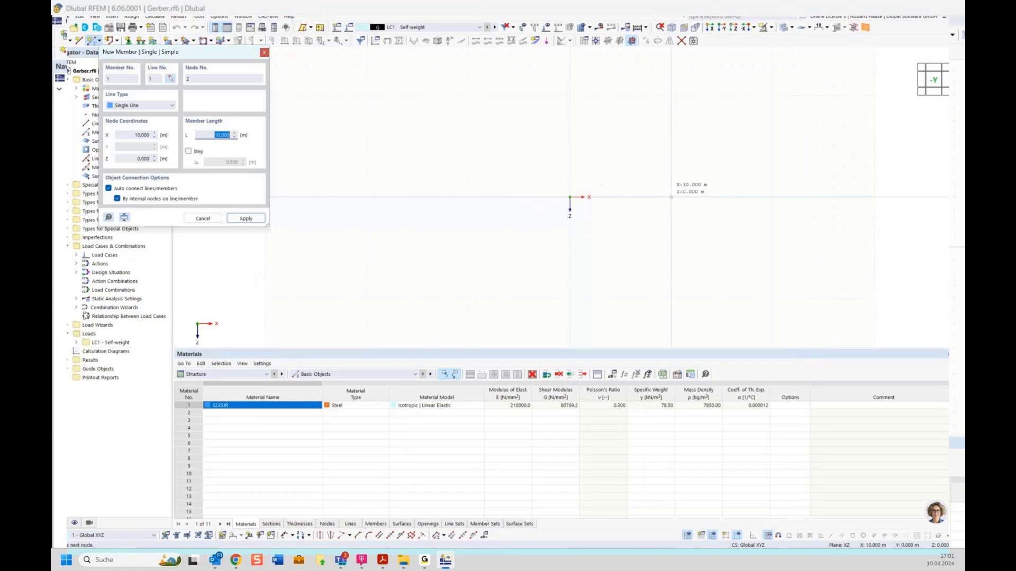
left_click(671, 197)
right_click(630, 183)
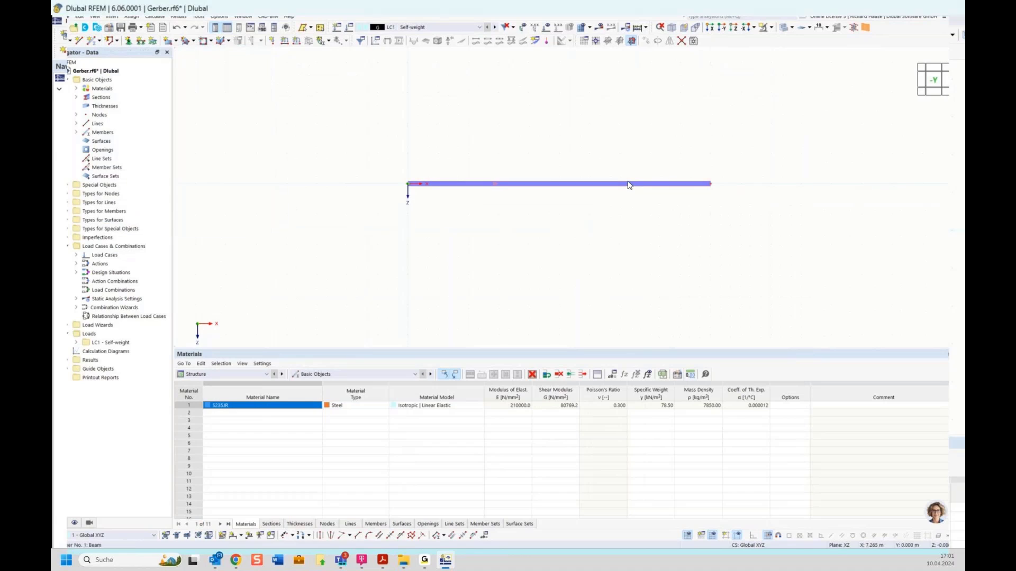
- Divide the 10 m beam member at its midpoint using the distance option
right_click(627, 182)
mouse_move(741, 209)
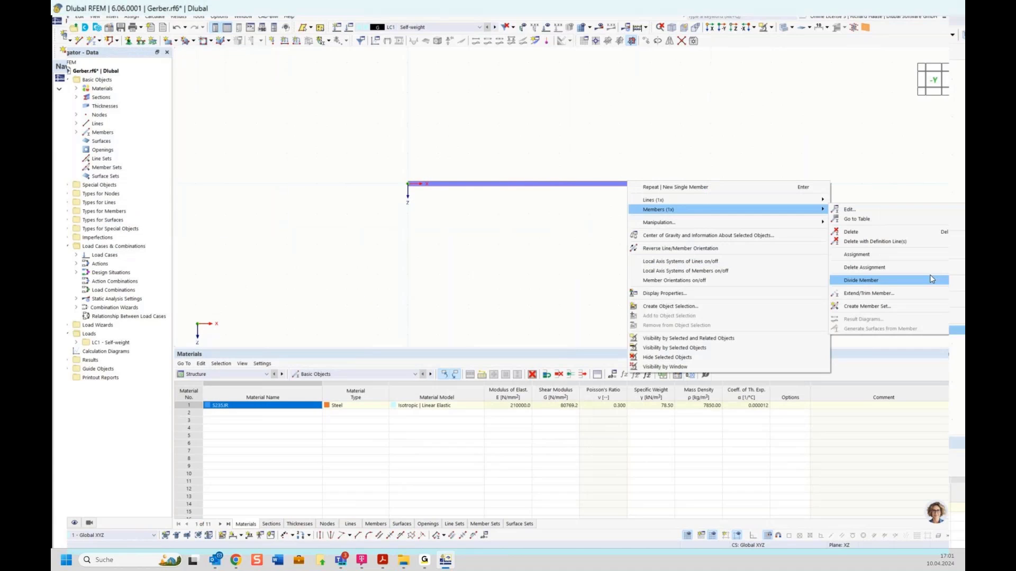
mouse_move(873, 280)
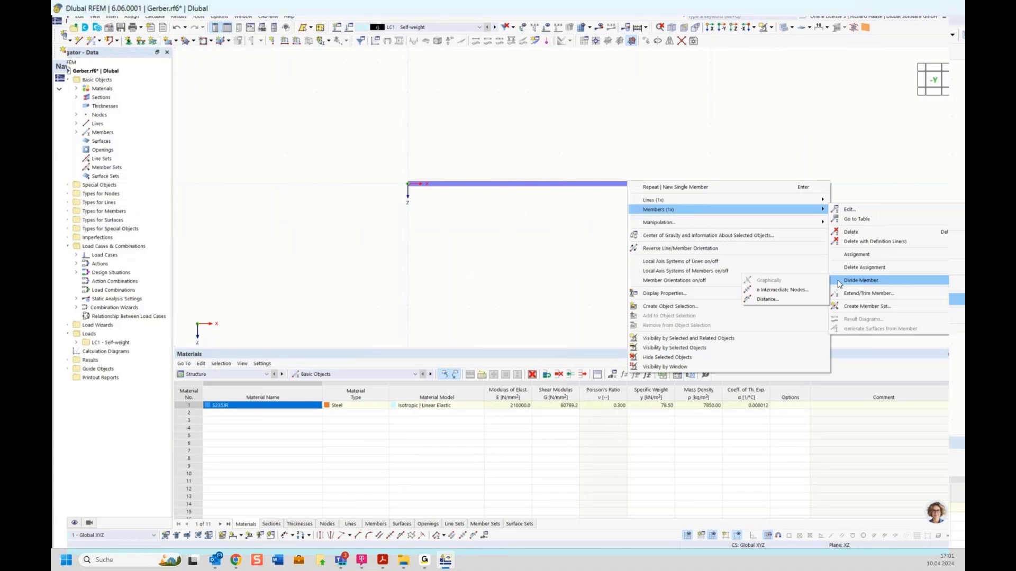
left_click(788, 297)
left_click(600, 428)
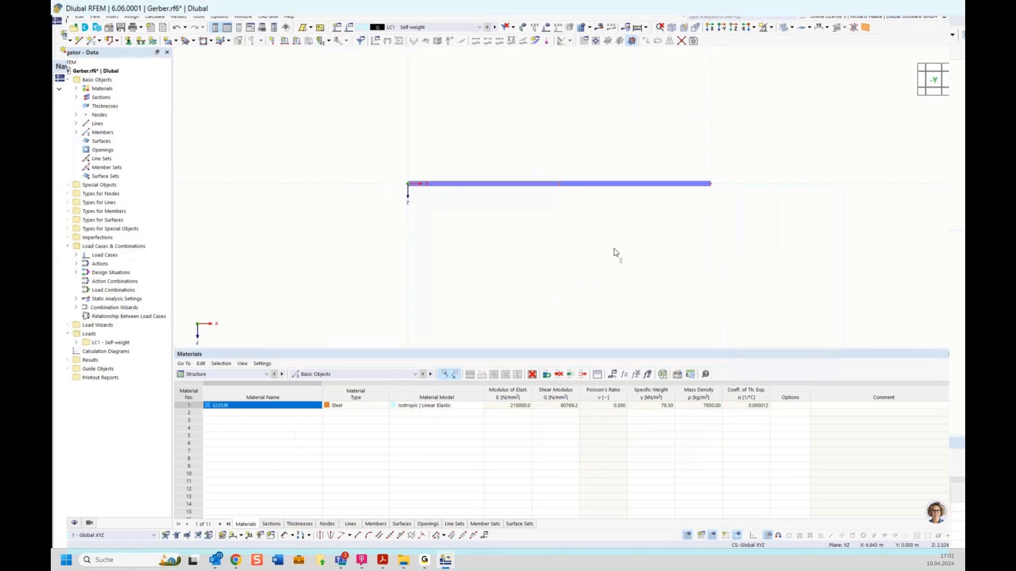
- Divide the right half of the beam by distance, adding a node a short way right of the middle node
right_click(595, 186)
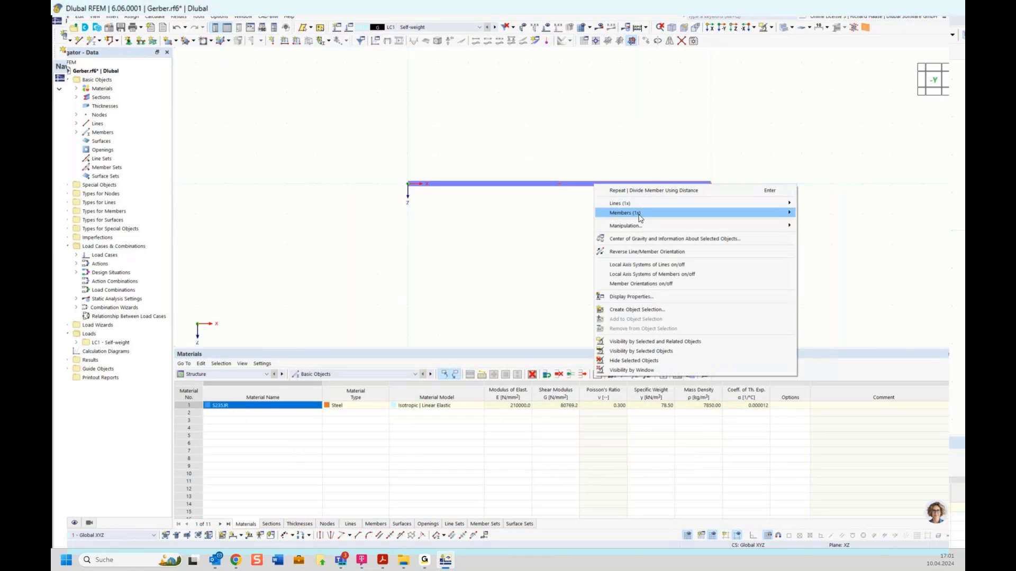
mouse_move(640, 212)
mouse_move(847, 288)
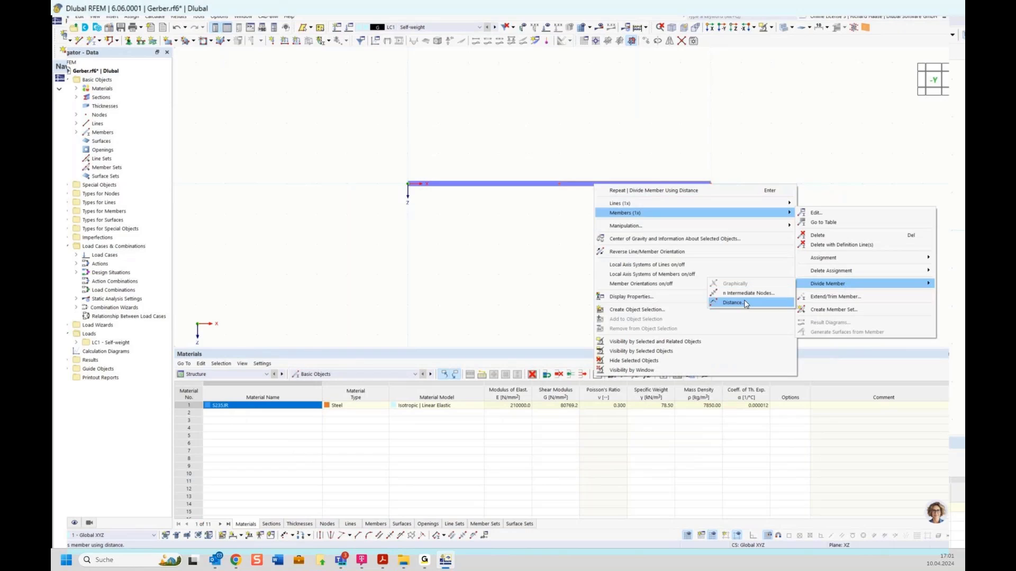
left_click(783, 297)
left_click_drag(341, 194, 377, 204)
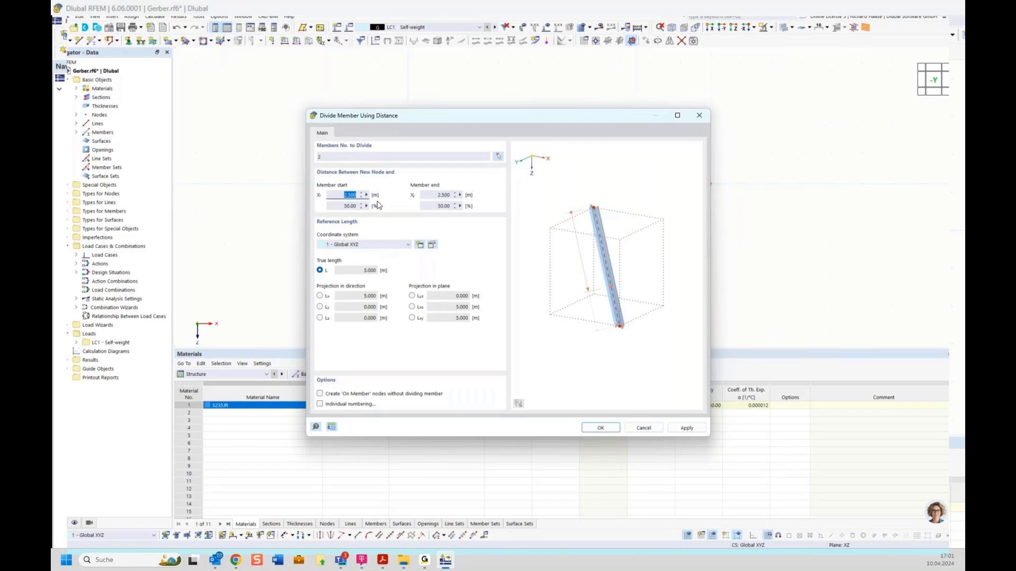
key("Return")
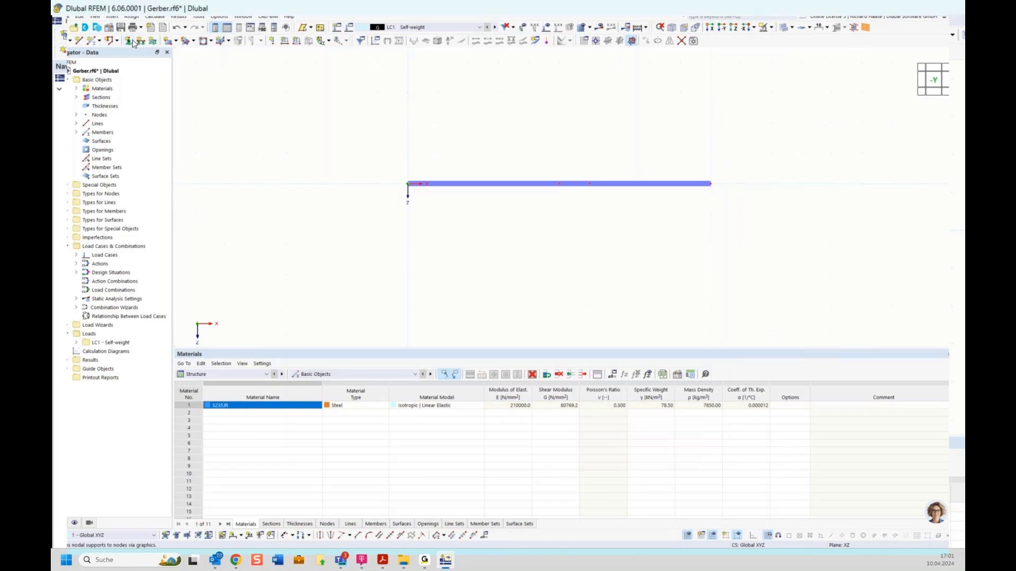
- Assign a Hinged nodal support to node 1 at the beam's left end
left_click(133, 43)
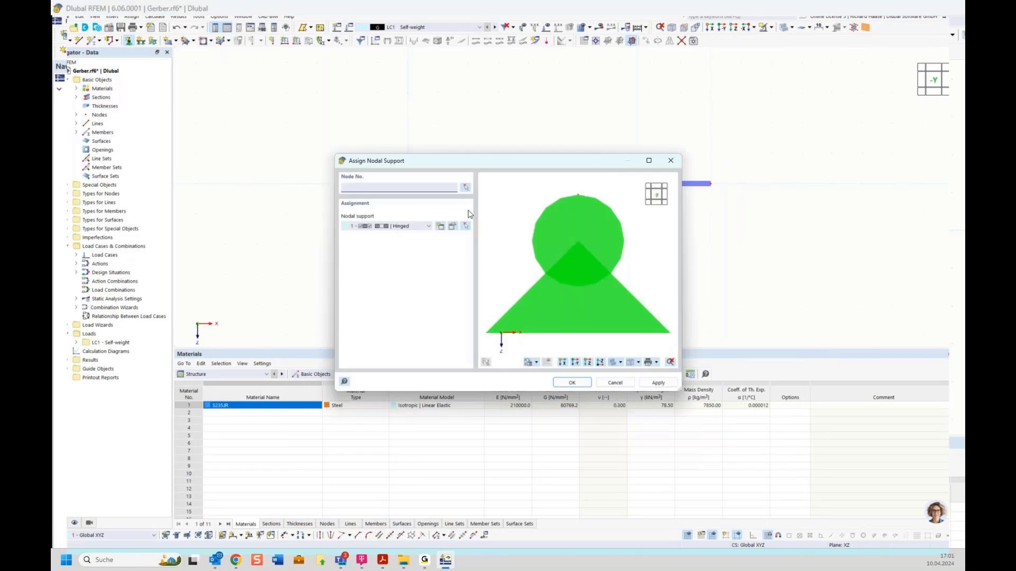
left_click(571, 381)
left_click_drag(389, 161, 447, 218)
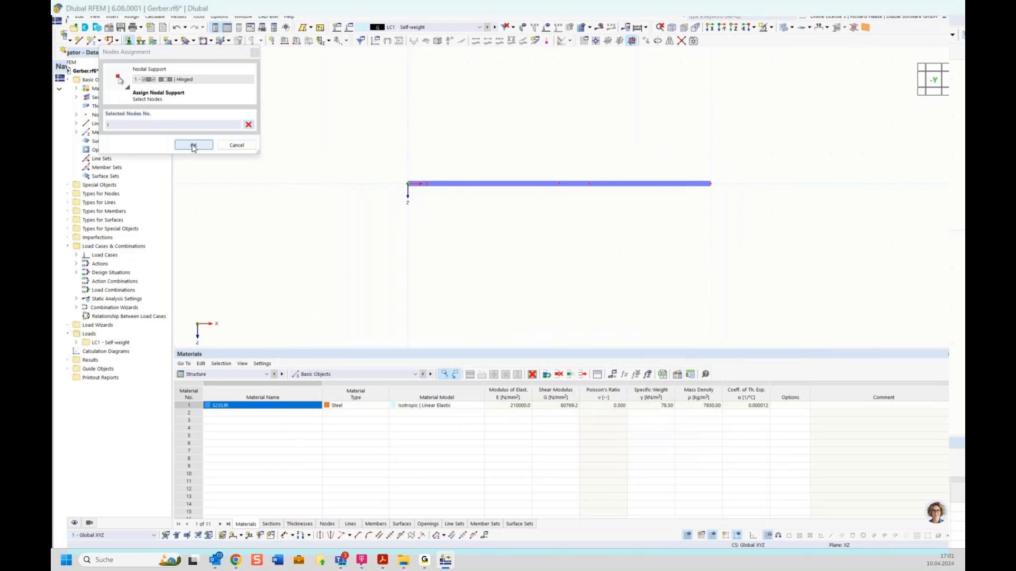
left_click(192, 147)
left_click(572, 383)
- Assign Roller nodal supports to the beam's middle node and right end node (nodes 2 and 3)
left_click(132, 41)
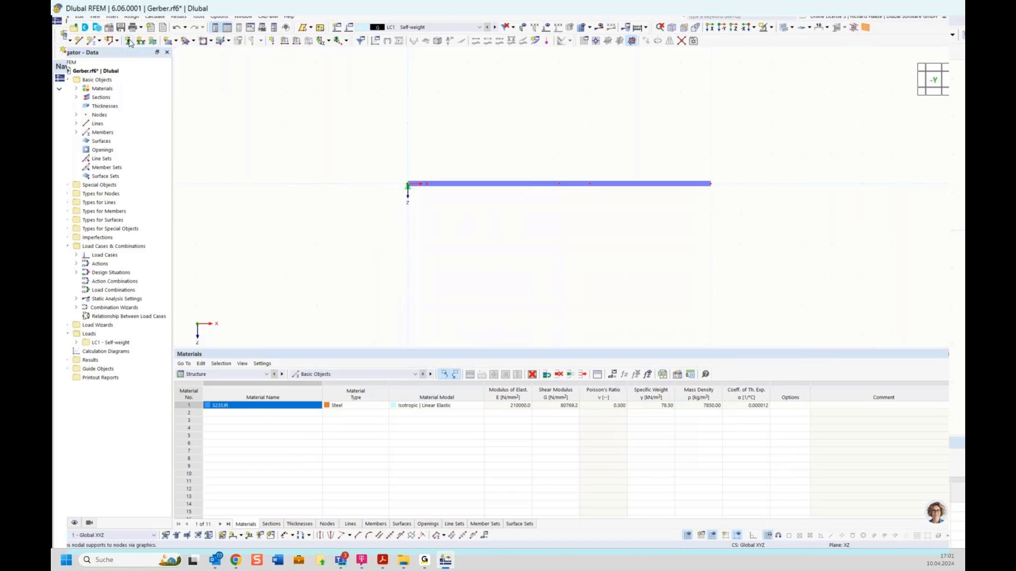
left_click(428, 226)
left_click(399, 257)
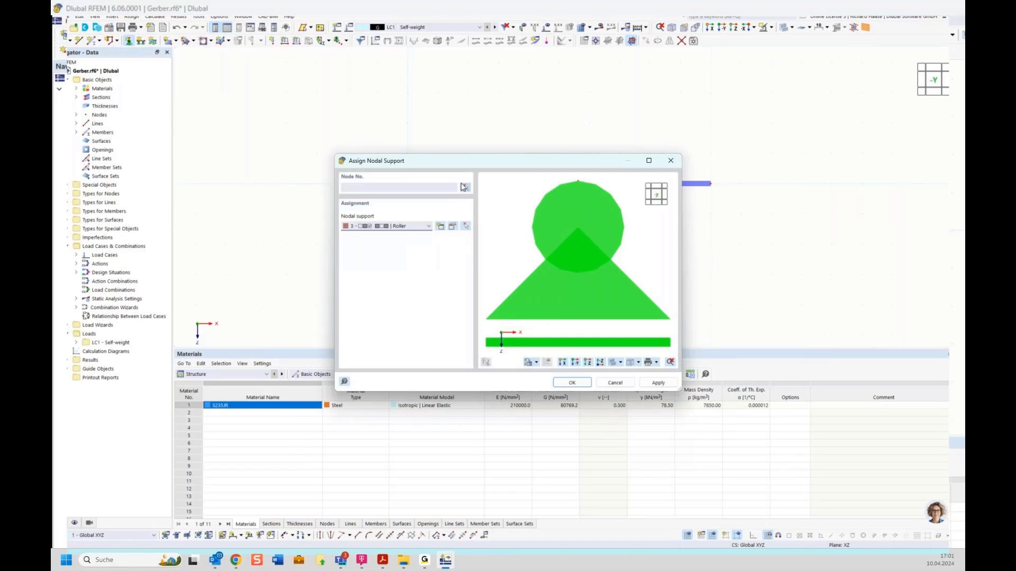
left_click(571, 383)
left_click(560, 183)
left_click(710, 184)
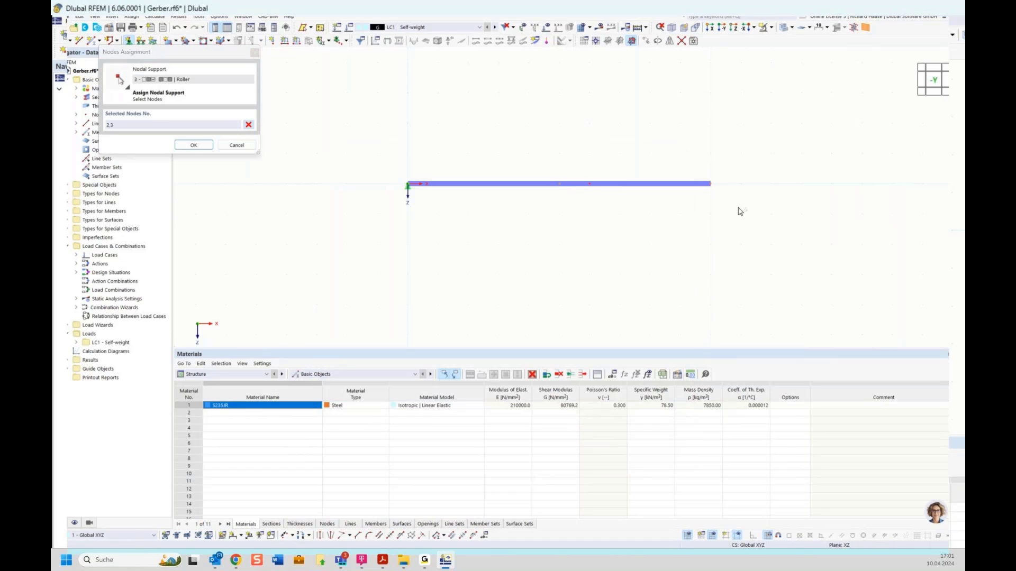
left_click(196, 146)
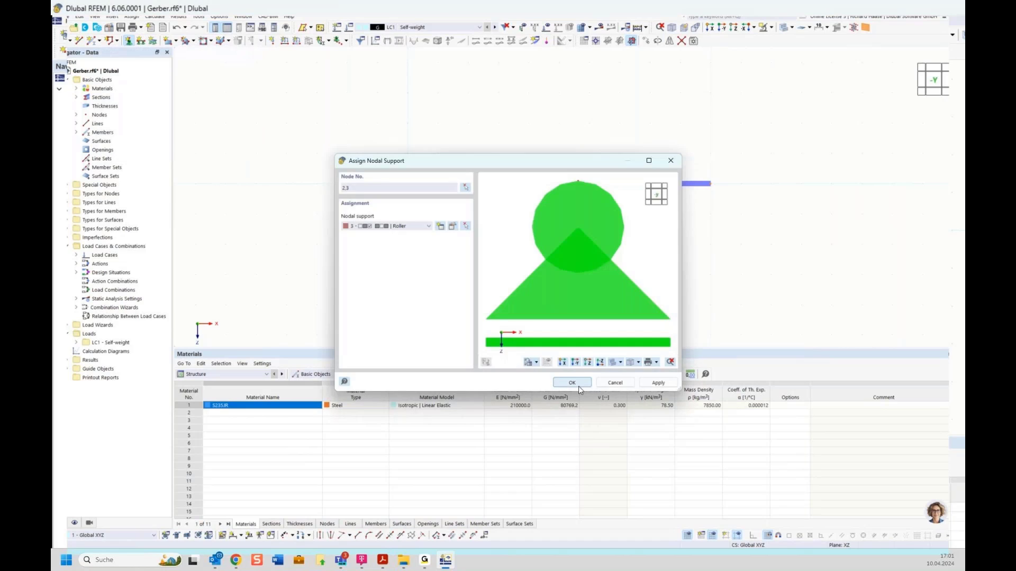
left_click(579, 386)
- Enlarge the display size of the nodal support symbols on the beam
right_click(560, 188)
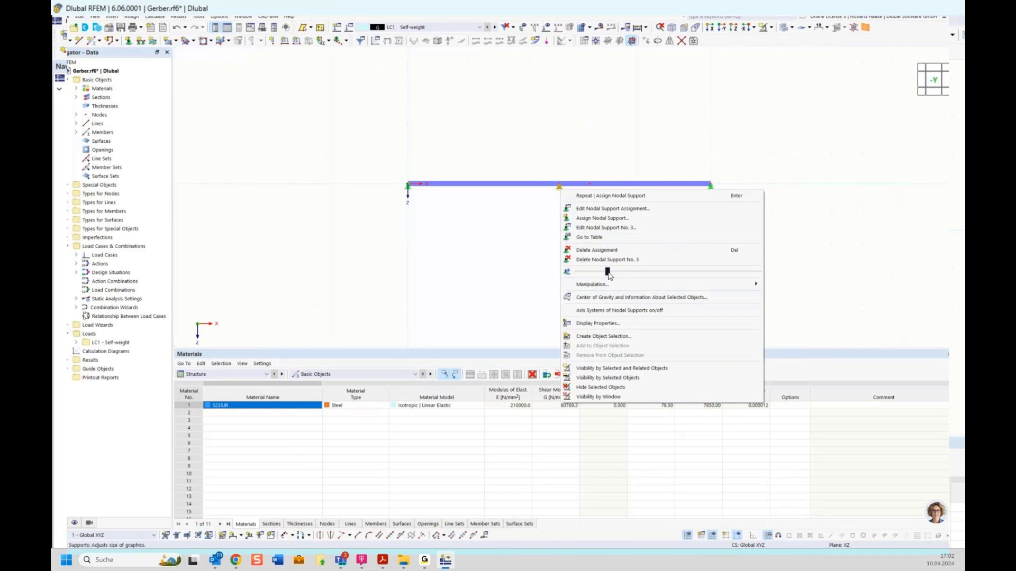
left_click(822, 157)
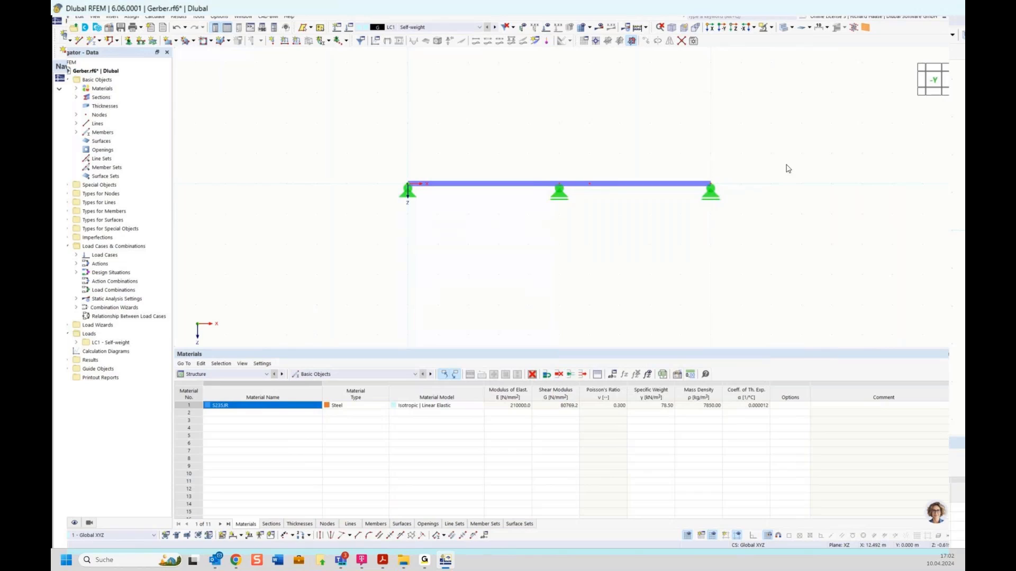
middle_click_drag(768, 176, 721, 211)
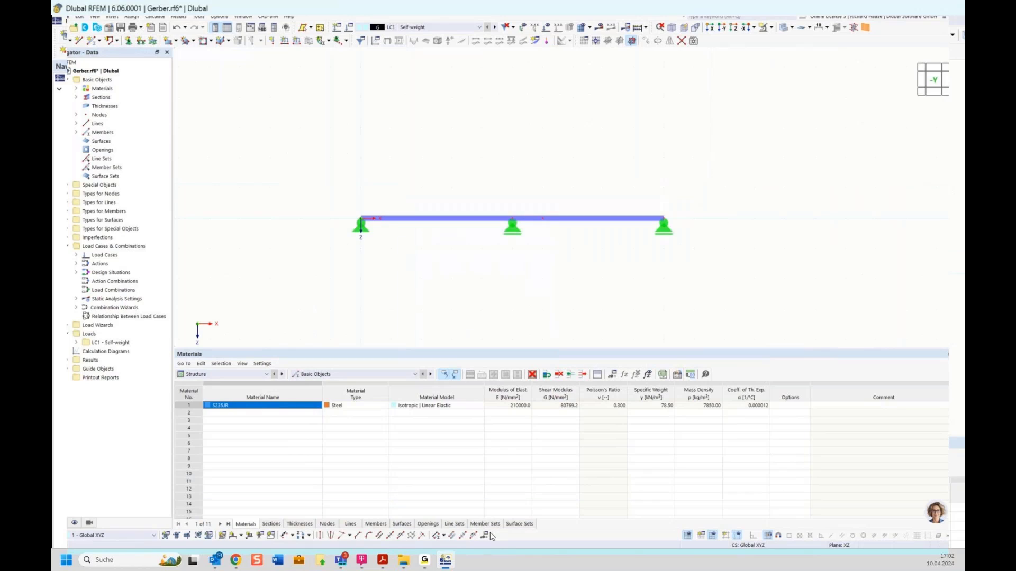
left_click(91, 16)
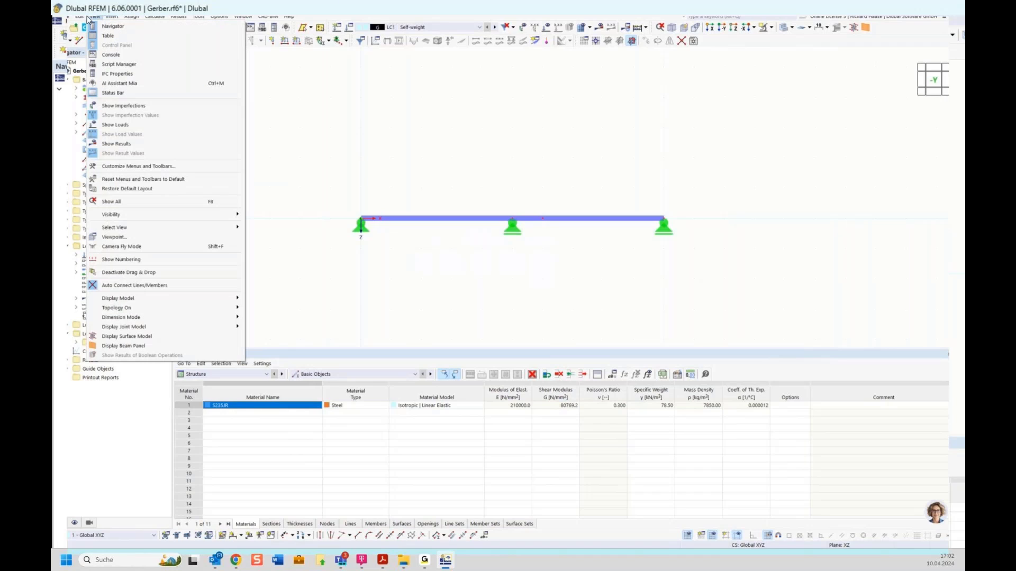
left_click(164, 166)
key("Escape")
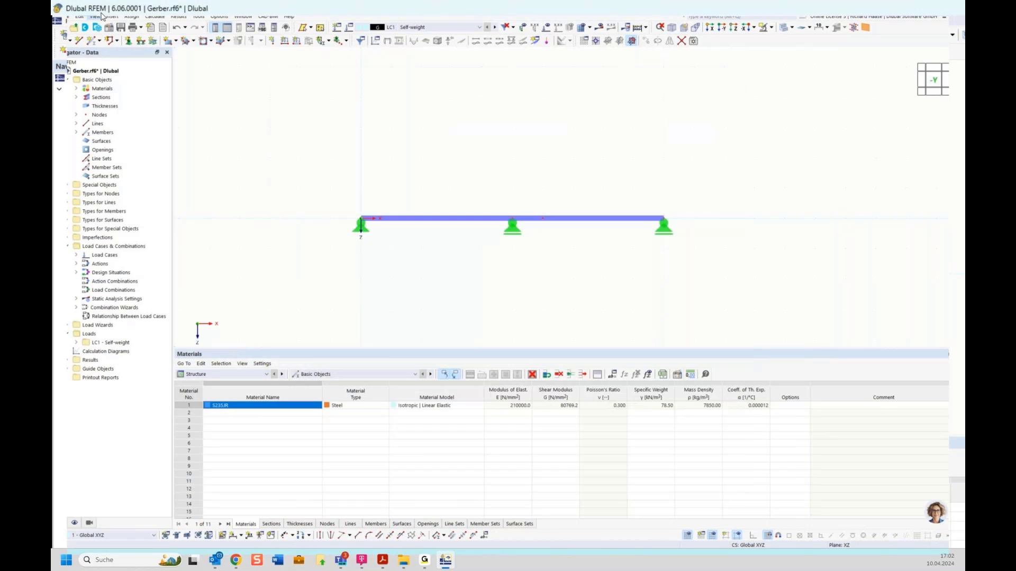
- Restore the default window layout and reset all menus and toolbars to default
left_click(130, 17)
mouse_move(93, 15)
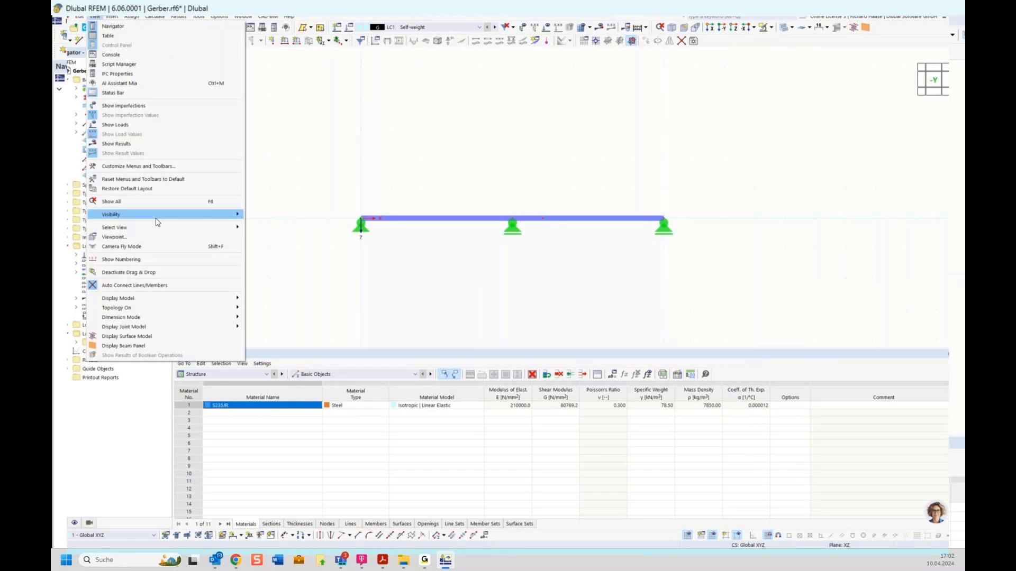
left_click(141, 188)
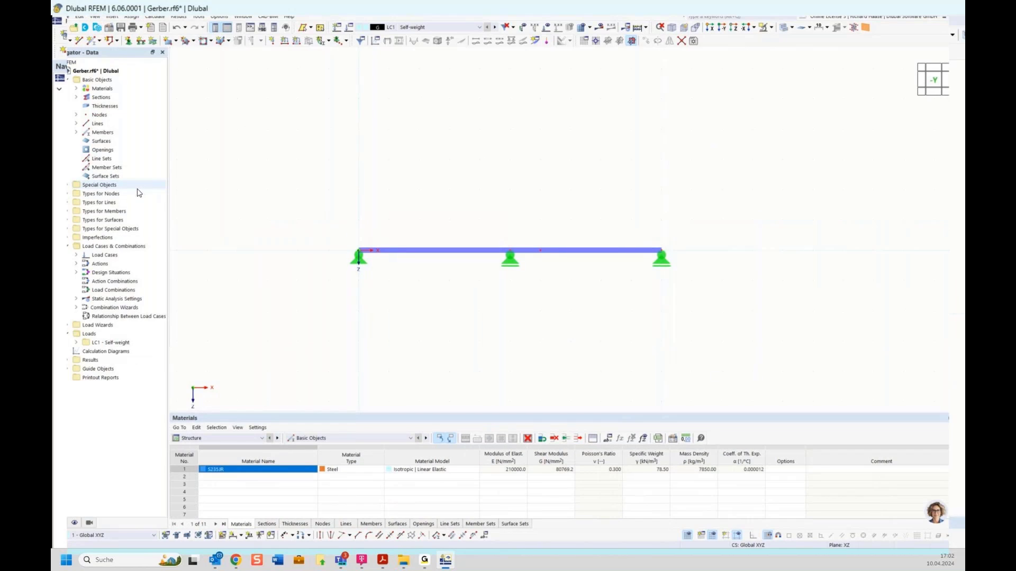
left_click(95, 17)
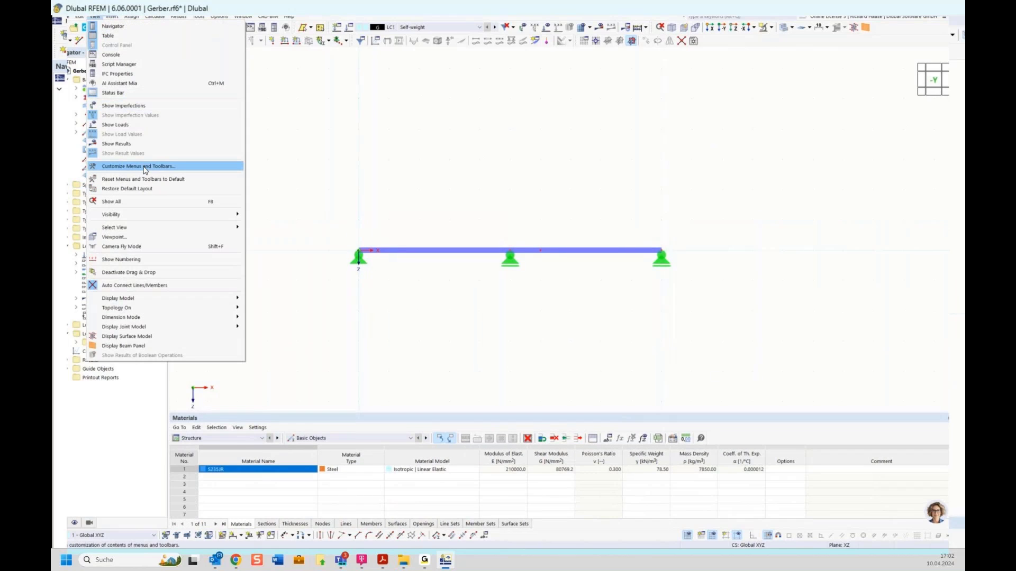
left_click(149, 180)
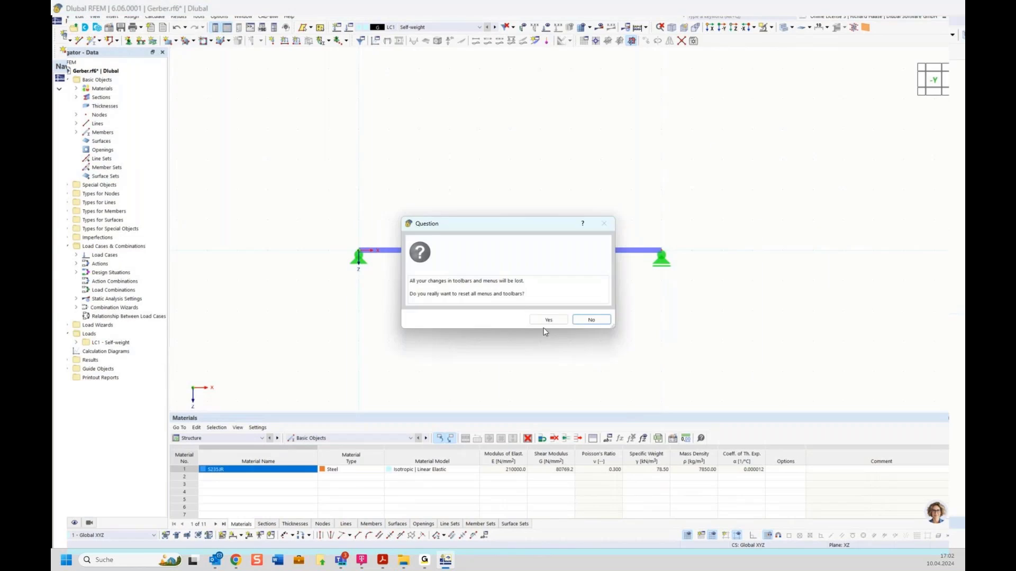
left_click(545, 321)
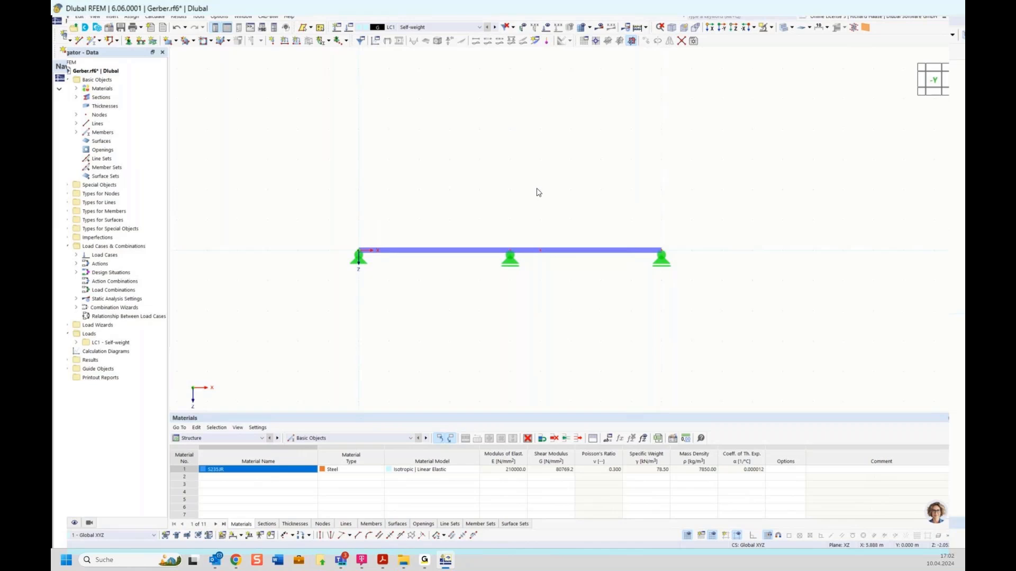
- Locate the Global Parameters command among the edit commands and by searching the commands for "global"
left_click(80, 17)
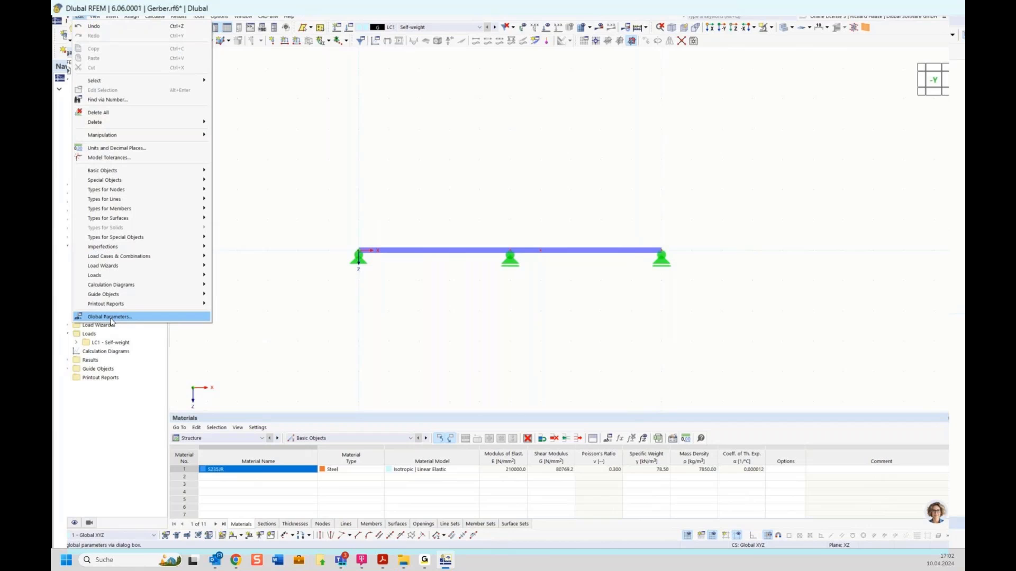
left_click(317, 142)
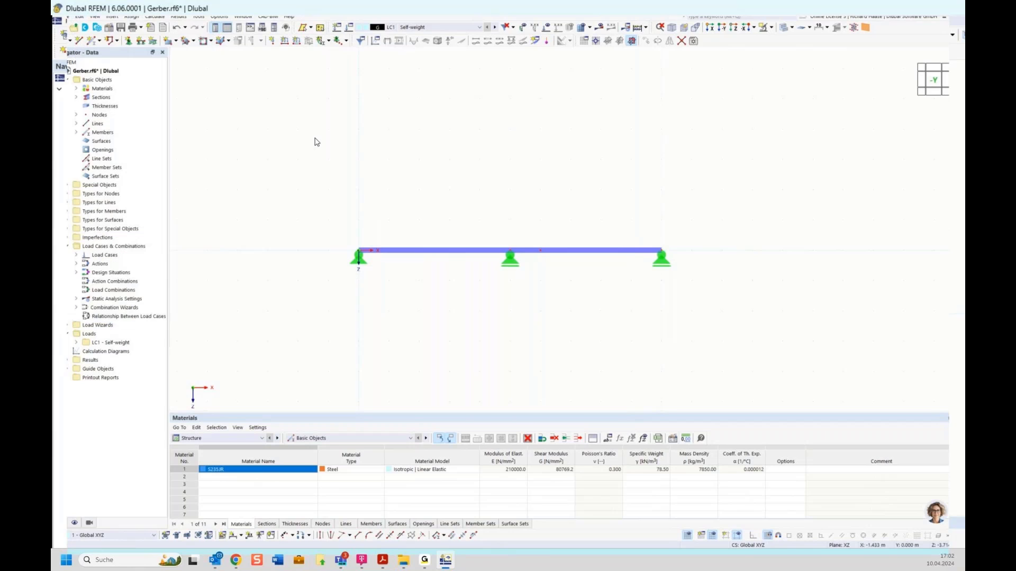
left_click(702, 15)
type("g")
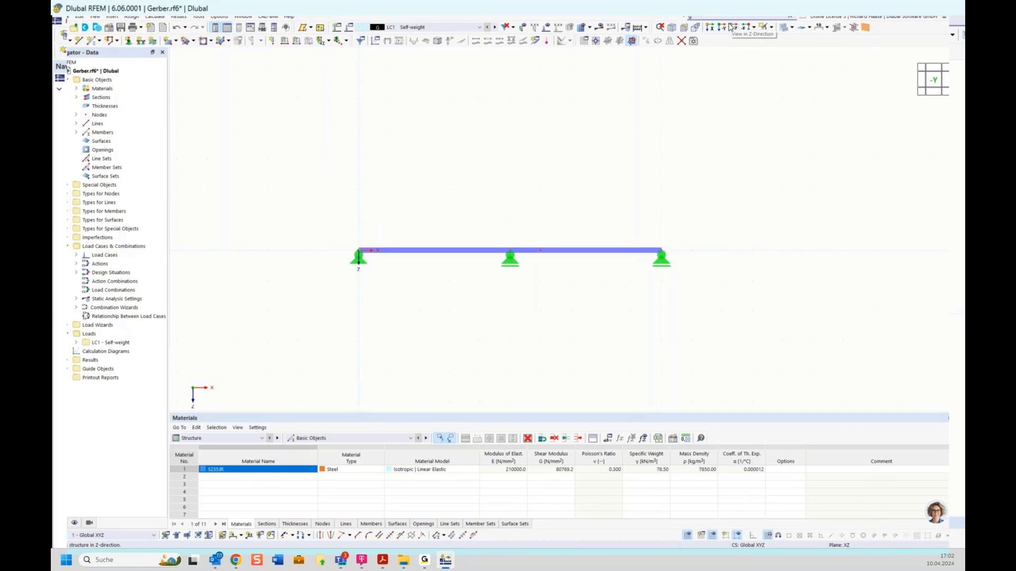
type("lobal")
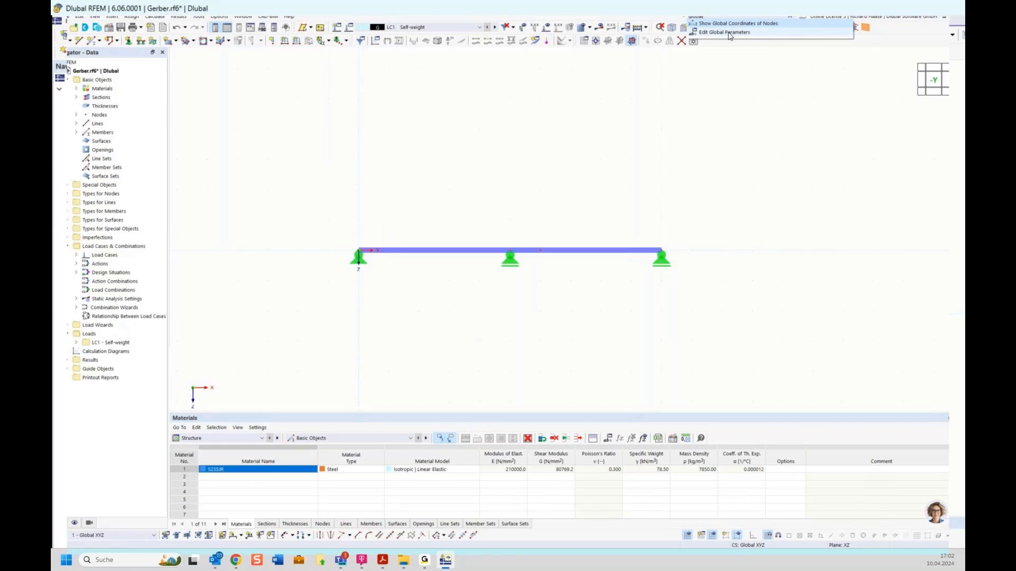
left_click(700, 121)
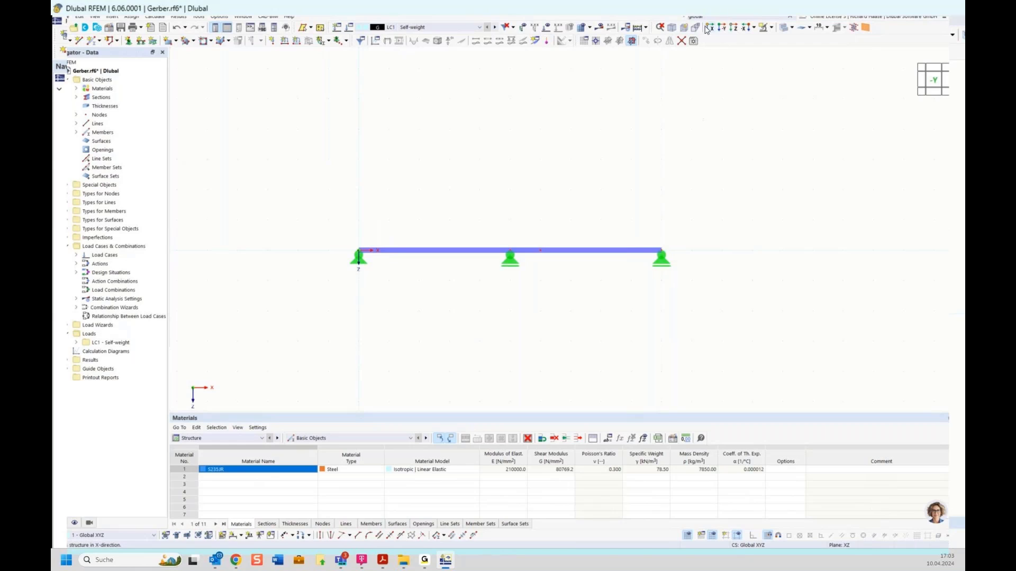
left_click_drag(704, 18, 643, 20)
key("BackSpace")
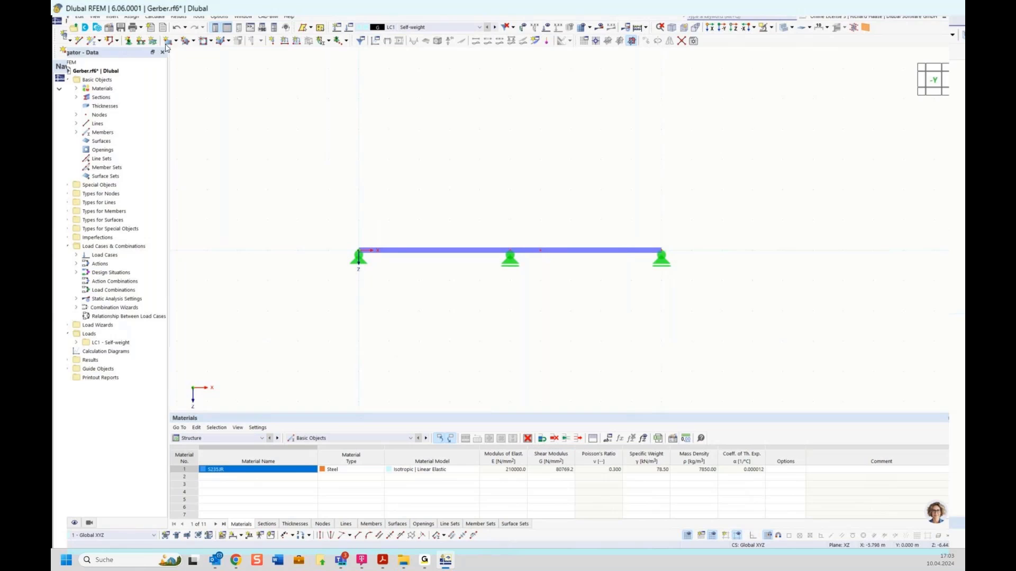
- Customize the toolbars by searching the commands for "global par" and adding Edit Global Parameters to the end of the lower toolbar
left_click(96, 17)
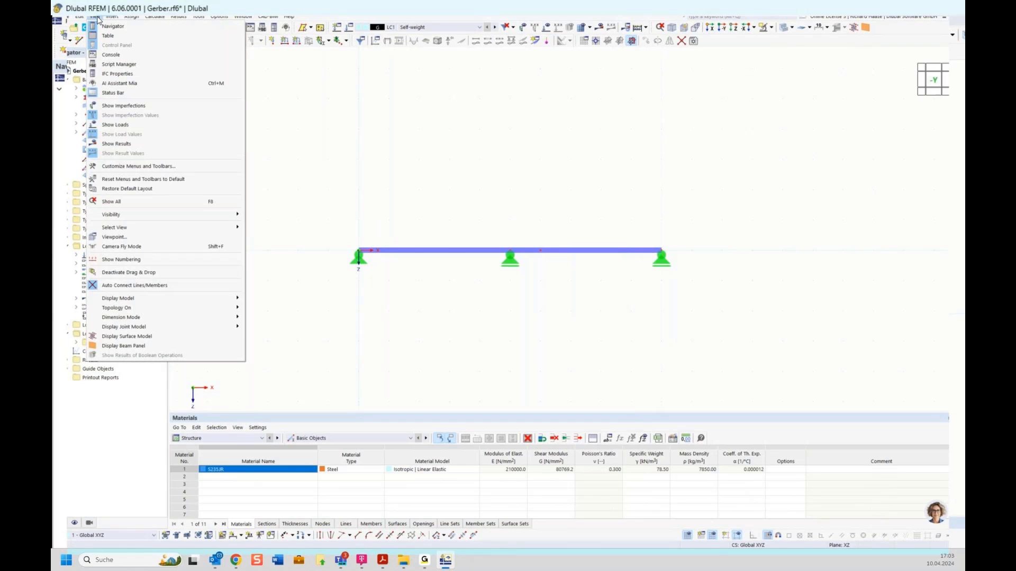
left_click(131, 167)
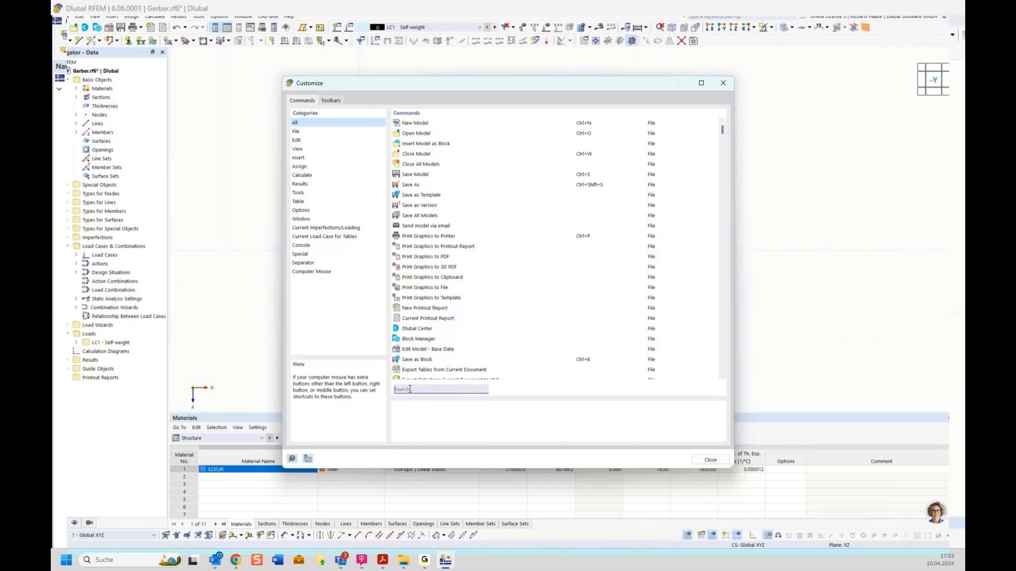
type("global")
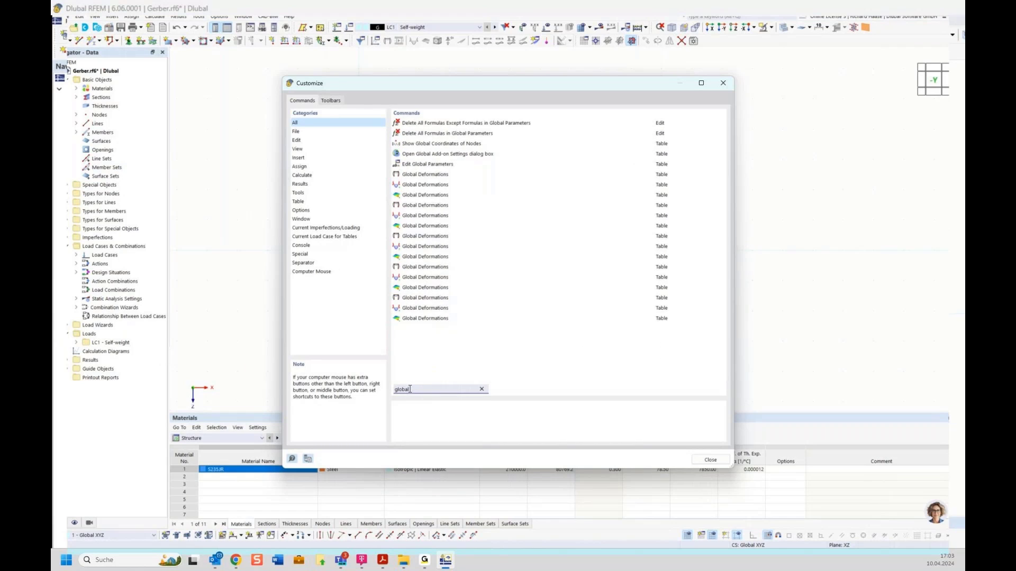
type(" par")
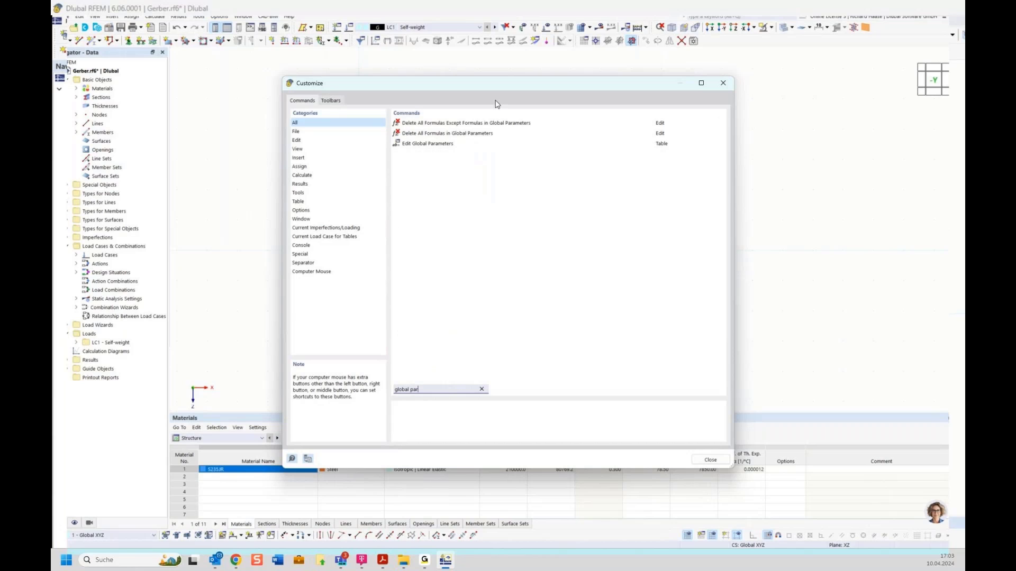
left_click_drag(506, 85, 493, 56)
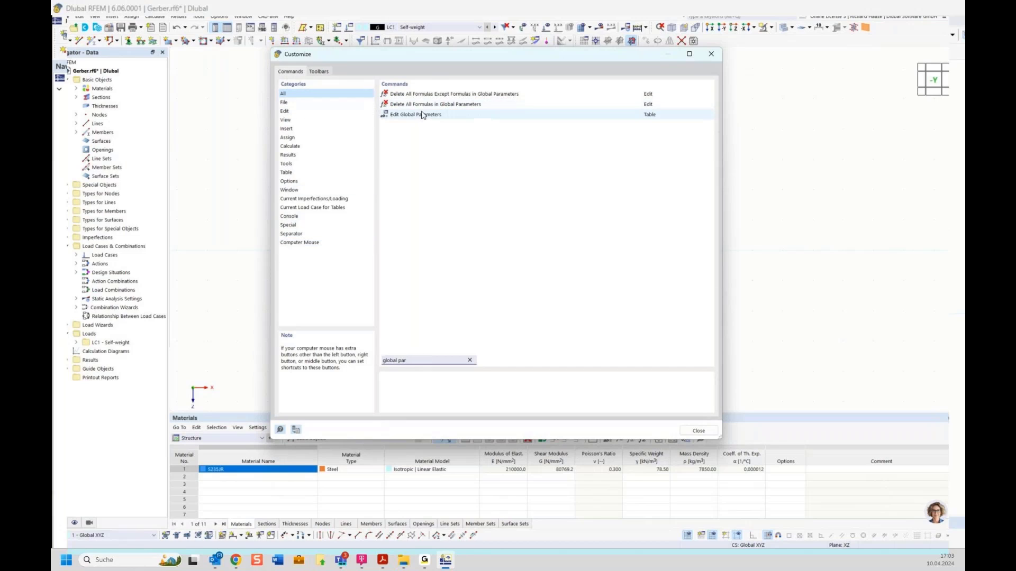
left_click_drag(446, 57, 413, 41)
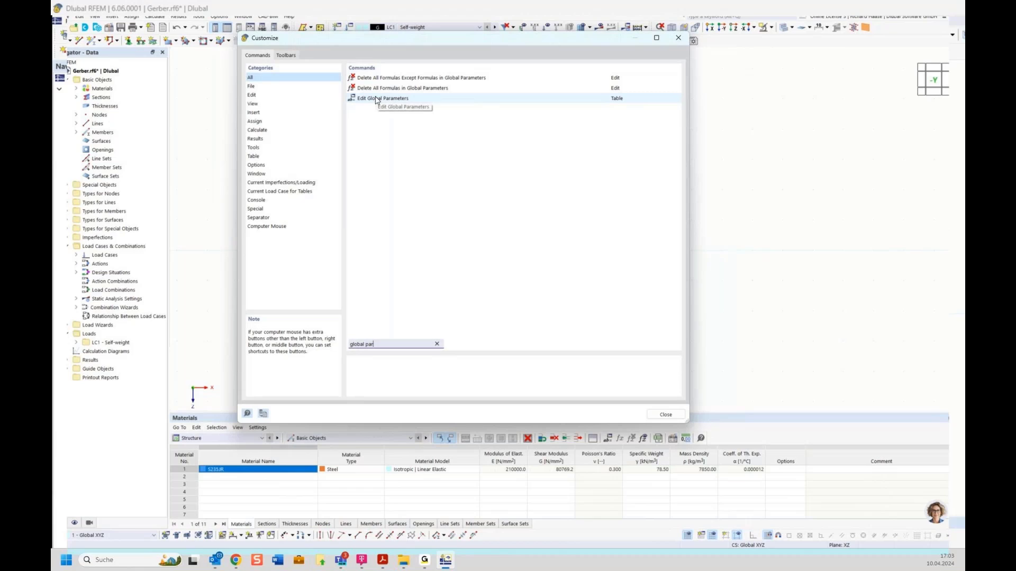
mouse_move(376, 100)
left_mouse_down()
mouse_move(408, 120)
mouse_move(430, 162)
mouse_move(482, 435)
mouse_move(483, 538)
mouse_move(501, 540)
mouse_move(489, 536)
left_mouse_up()
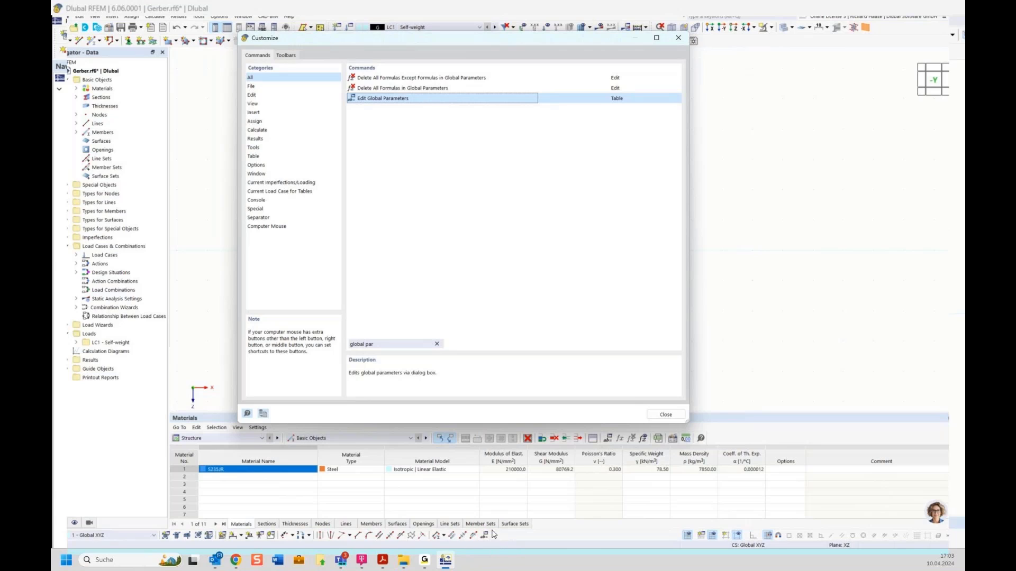
left_click(665, 415)
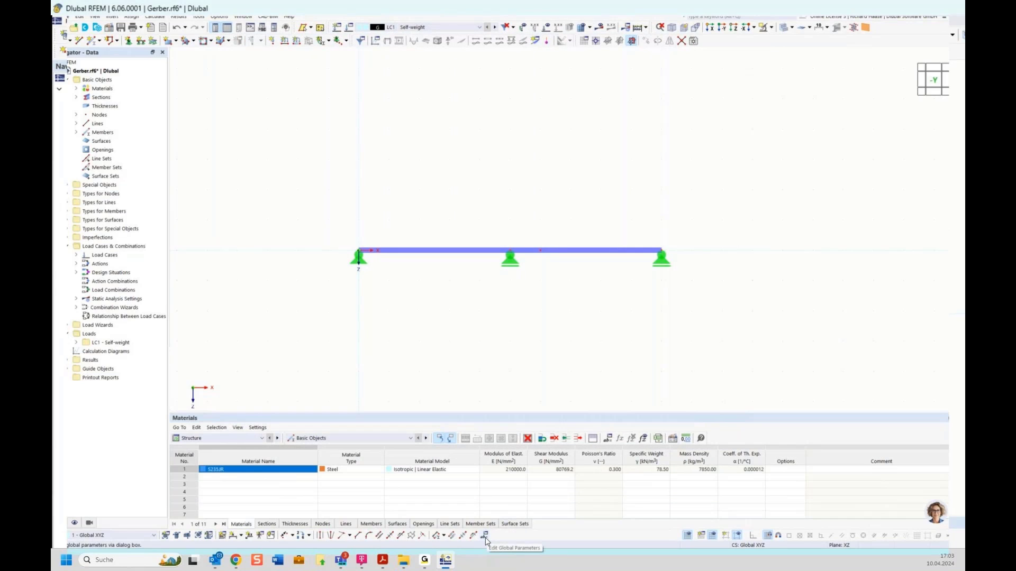
- Create a global parameter named field in the Lengths unit group with a value of 5 m
left_click(484, 536)
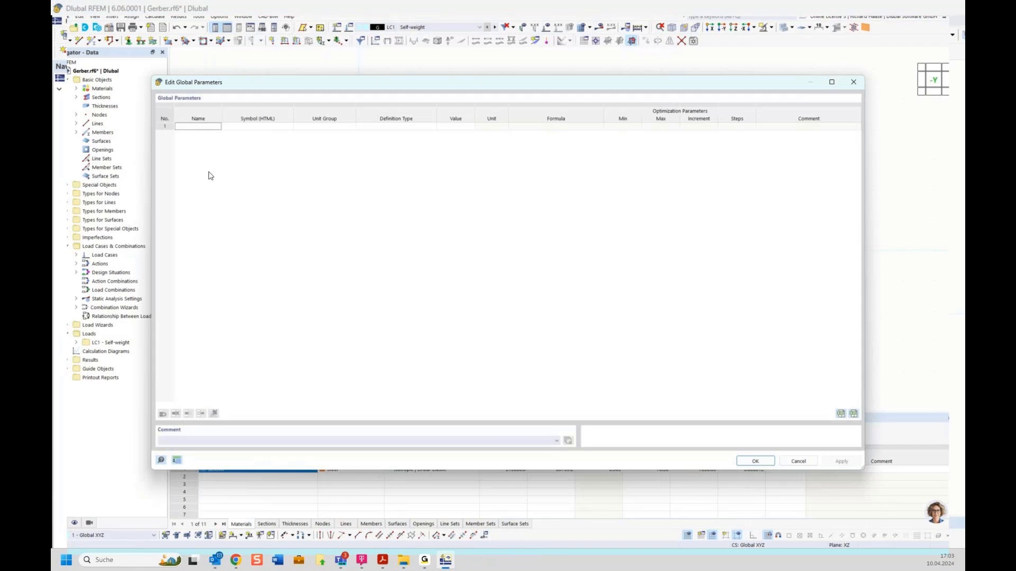
left_click(203, 126)
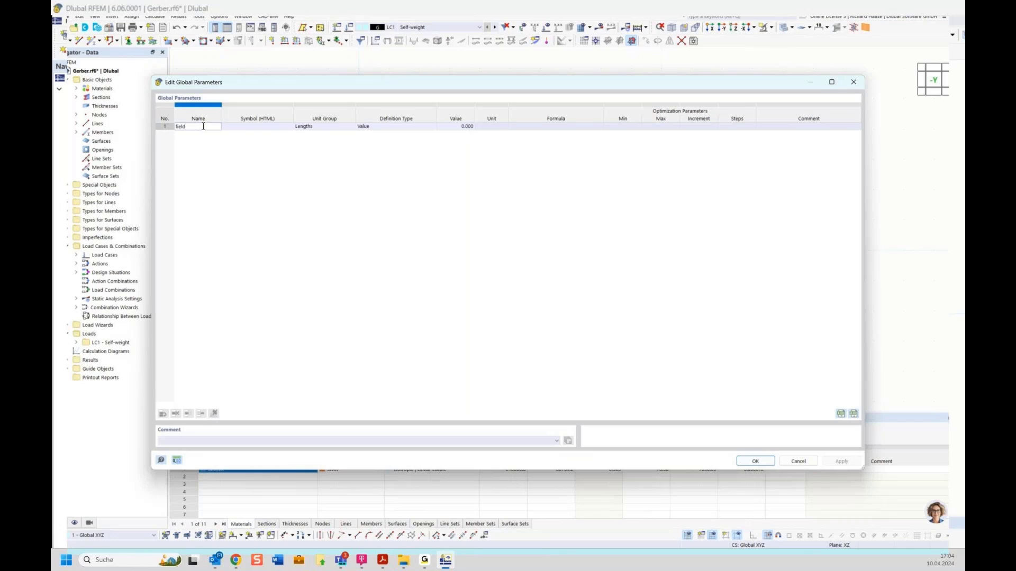
left_click(238, 157)
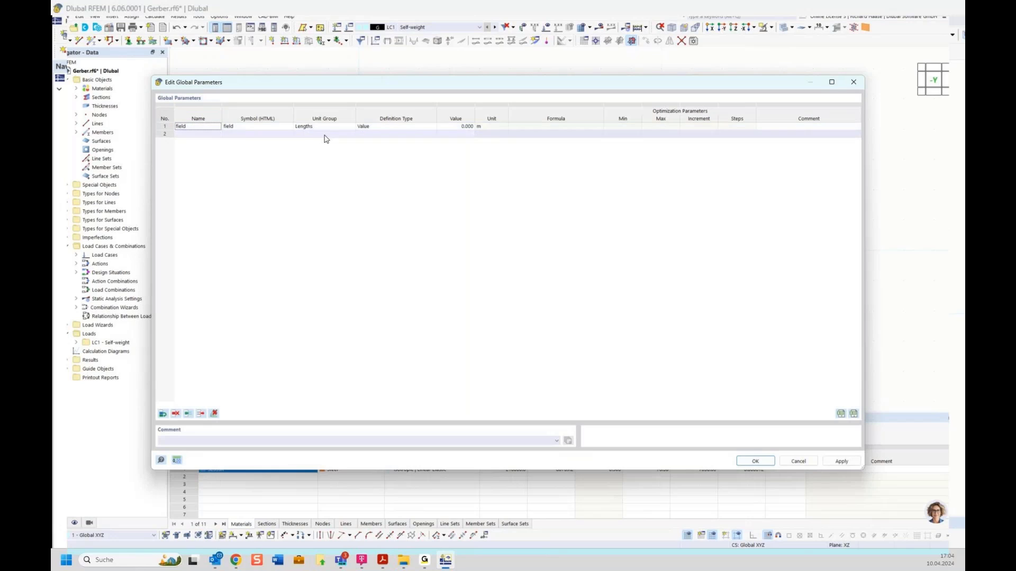
left_click(447, 126)
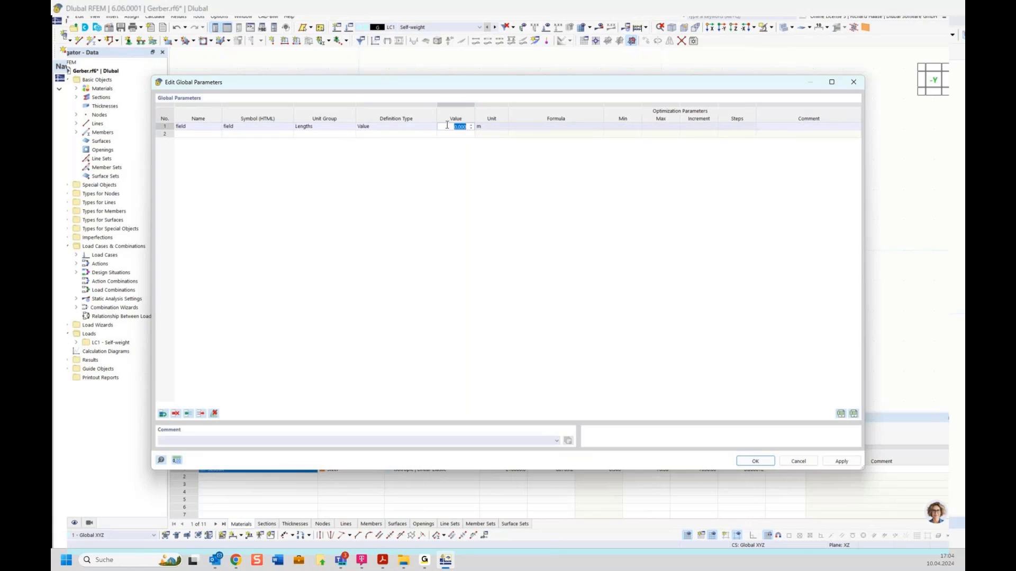
type("5")
key("Return")
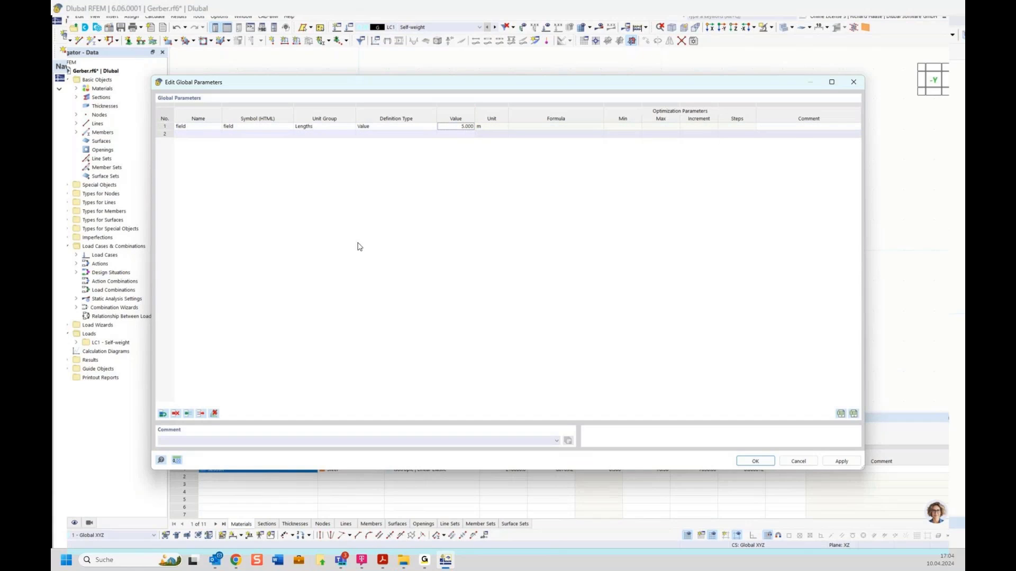
- Add a second global parameter named gerber in the Lengths unit group
mouse_move(382, 561)
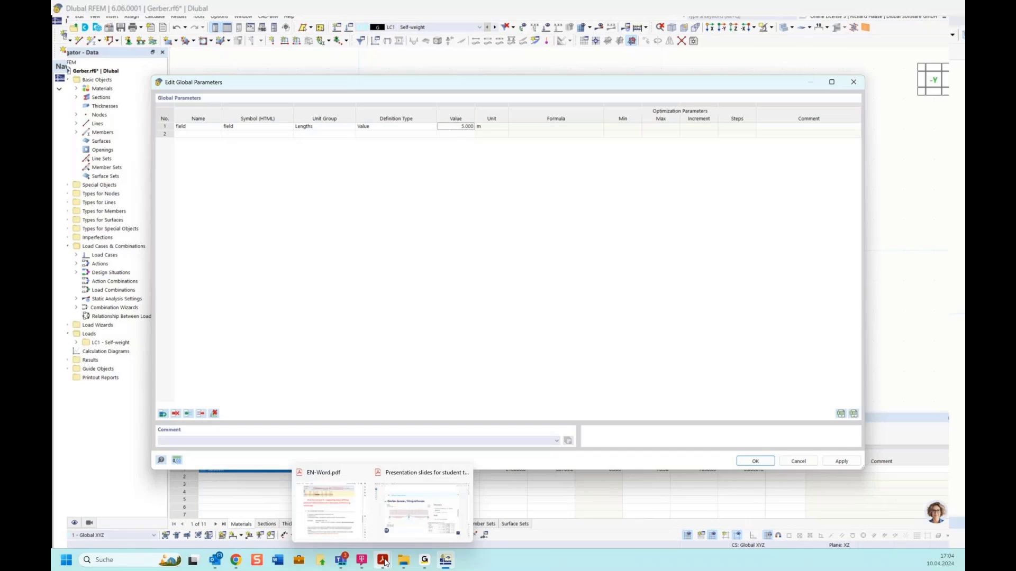
left_click(331, 522)
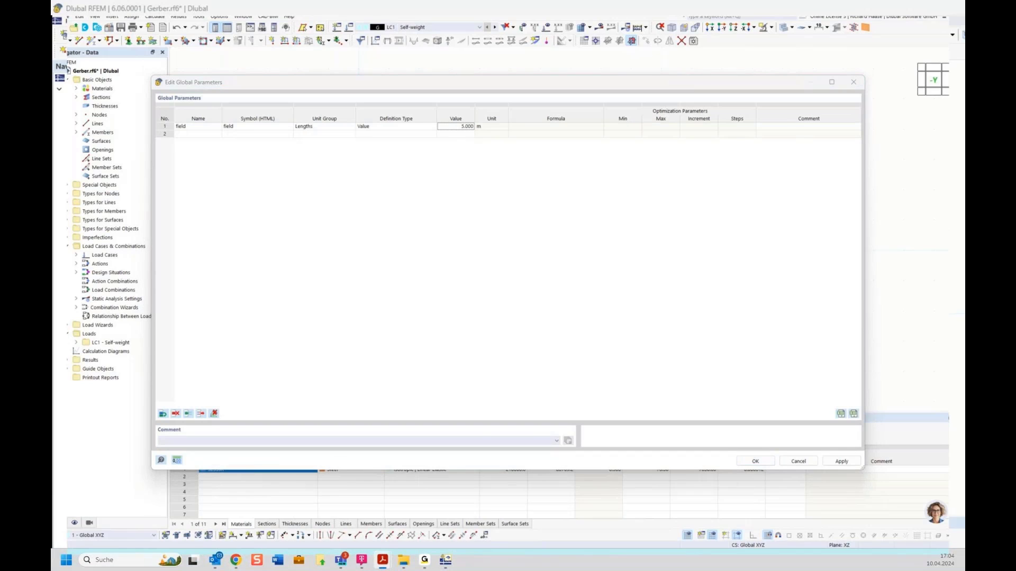
left_click(197, 135)
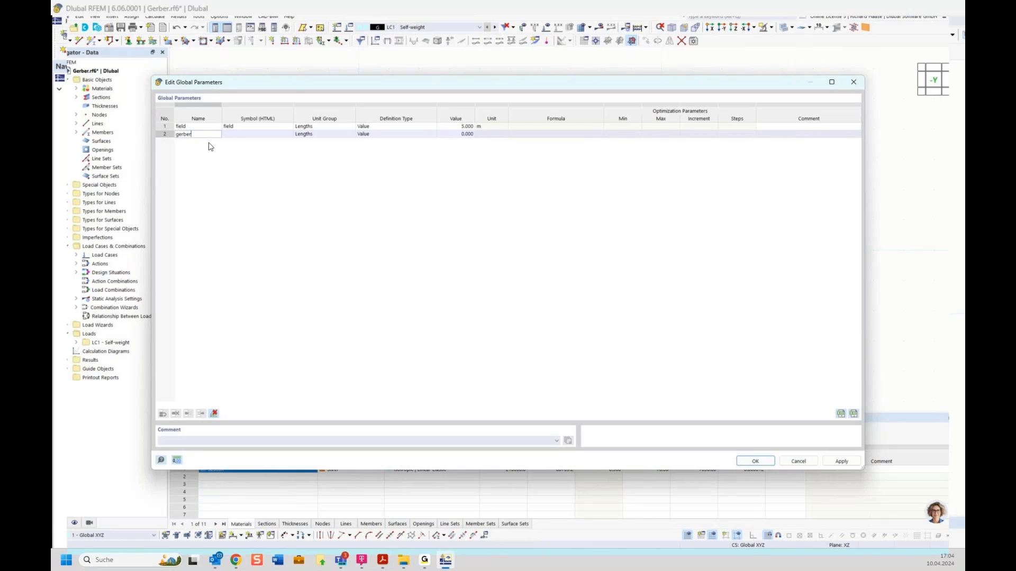
key("Return")
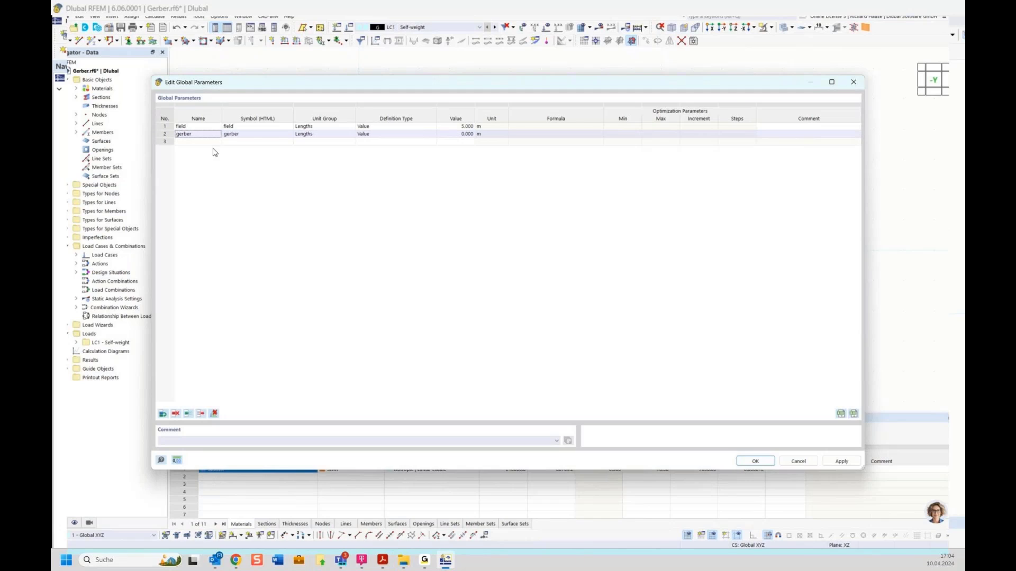
- Check the hinge eccentricity on the Gerber beam slide in the PDF, and set the gerber parameter's definition type to Formula
left_click(384, 136)
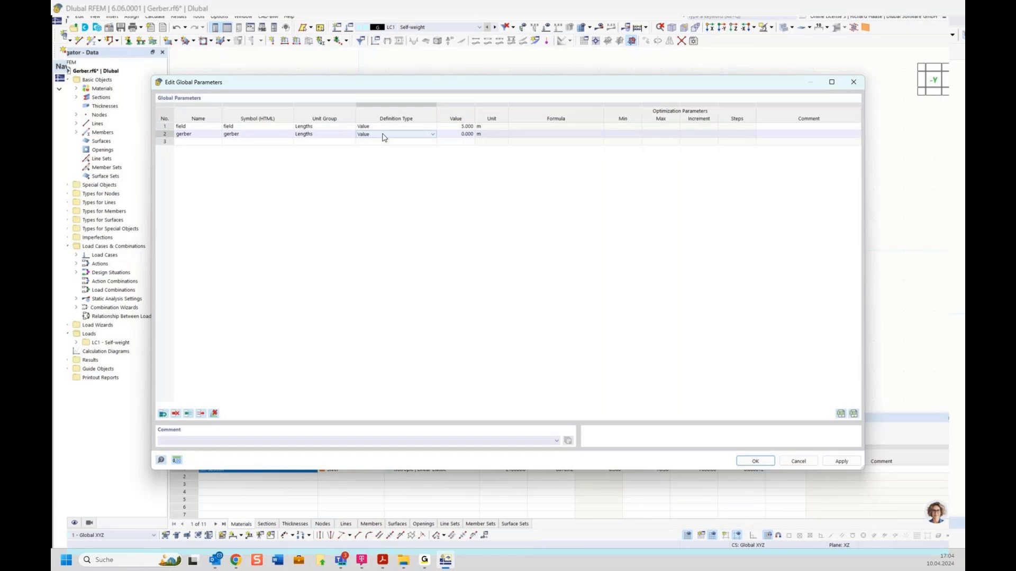
mouse_move(383, 560)
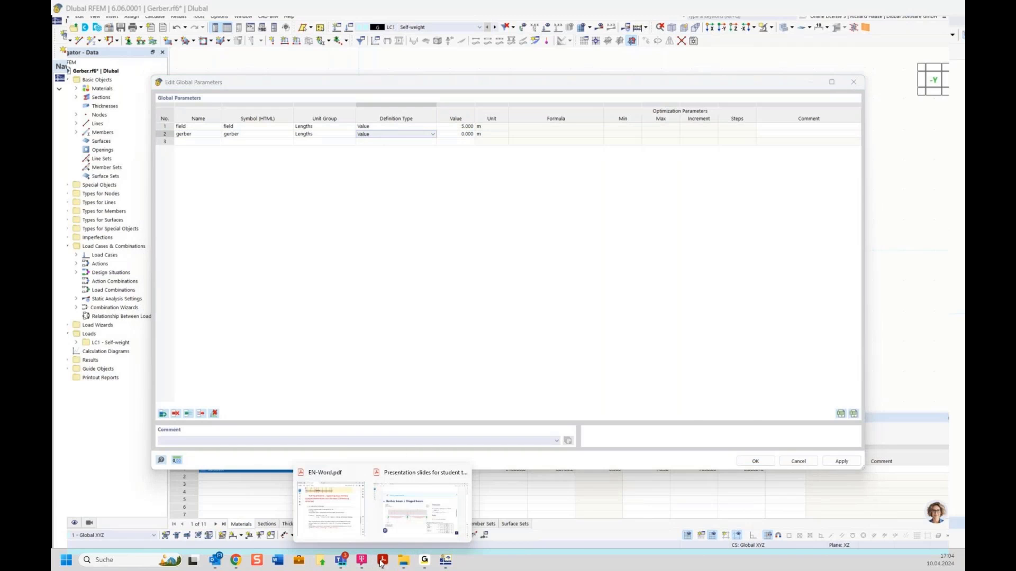
mouse_move(412, 516)
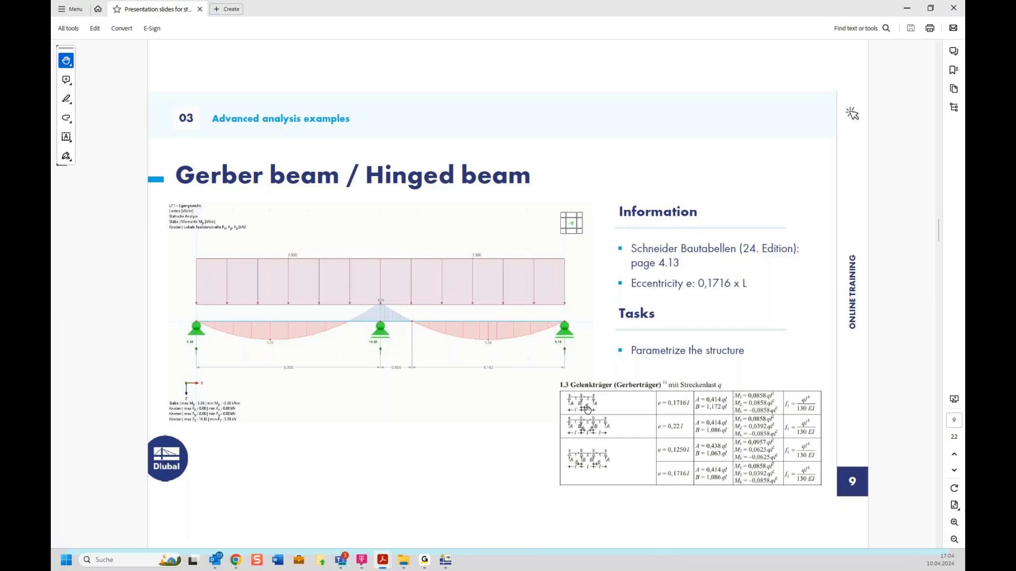
left_click(900, 11)
left_click(393, 136)
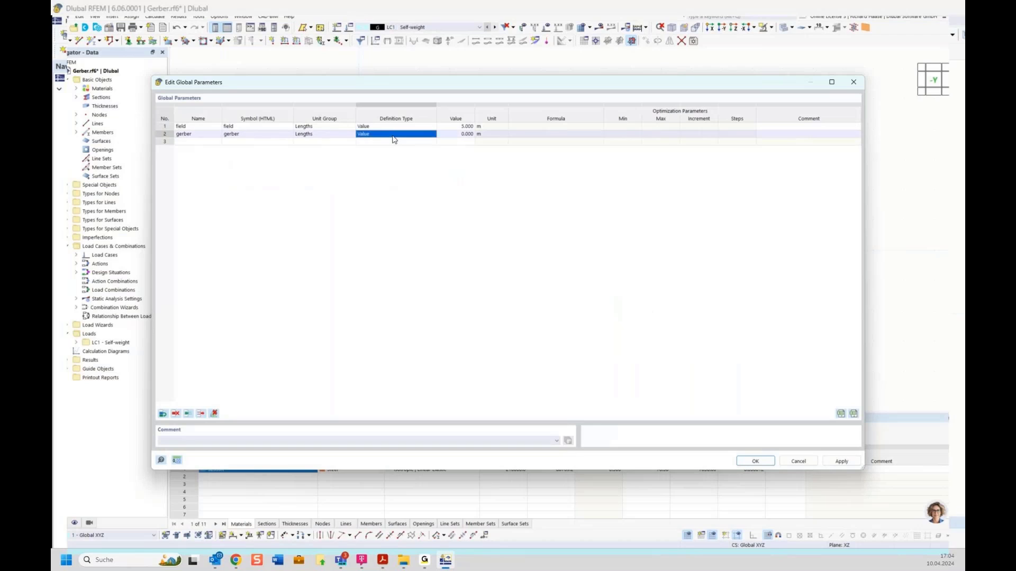
left_click(393, 138)
left_click(379, 139)
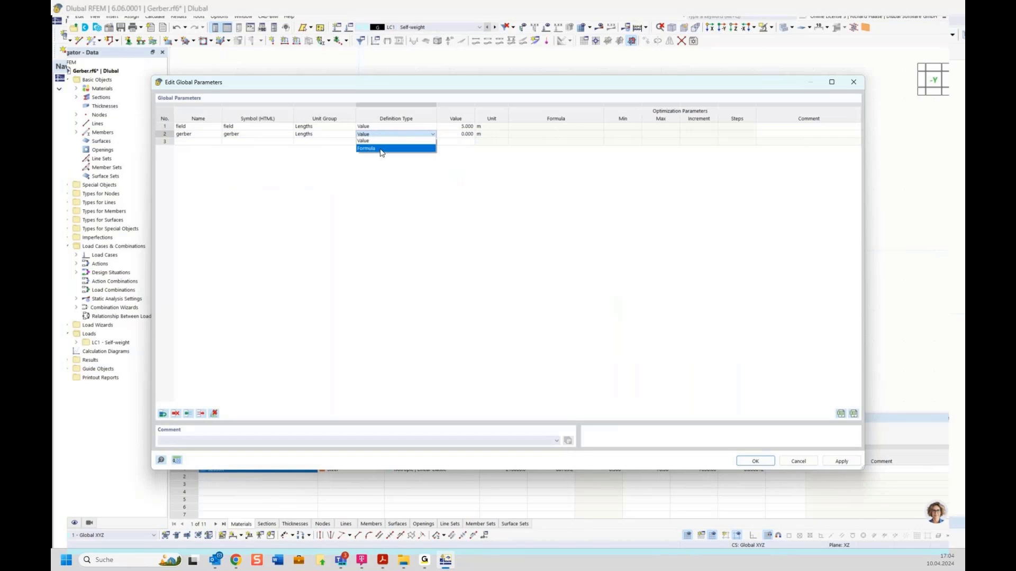
left_click(381, 150)
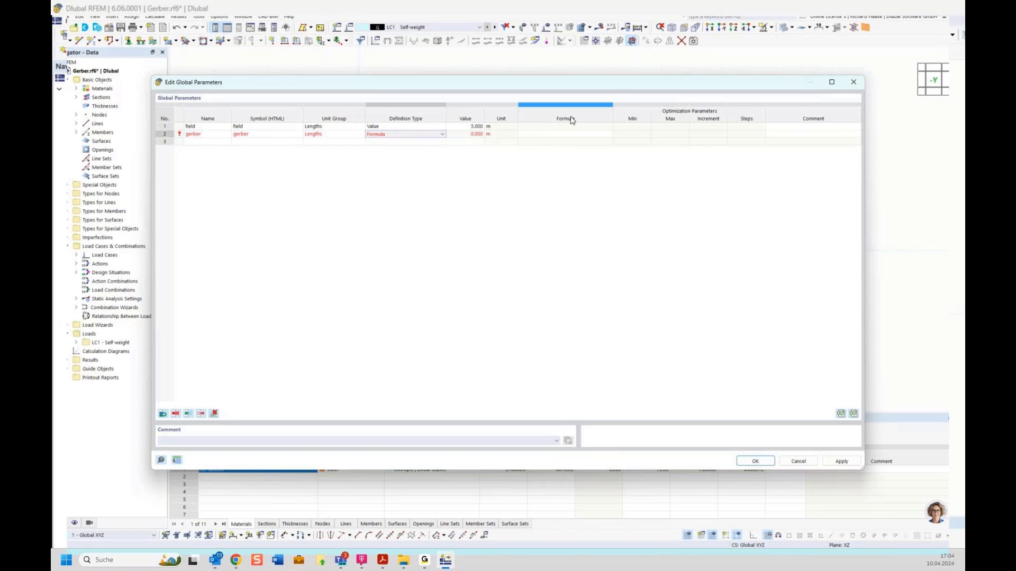
- Enter 0.1716*field as the formula of the gerber parameter
left_click(543, 135)
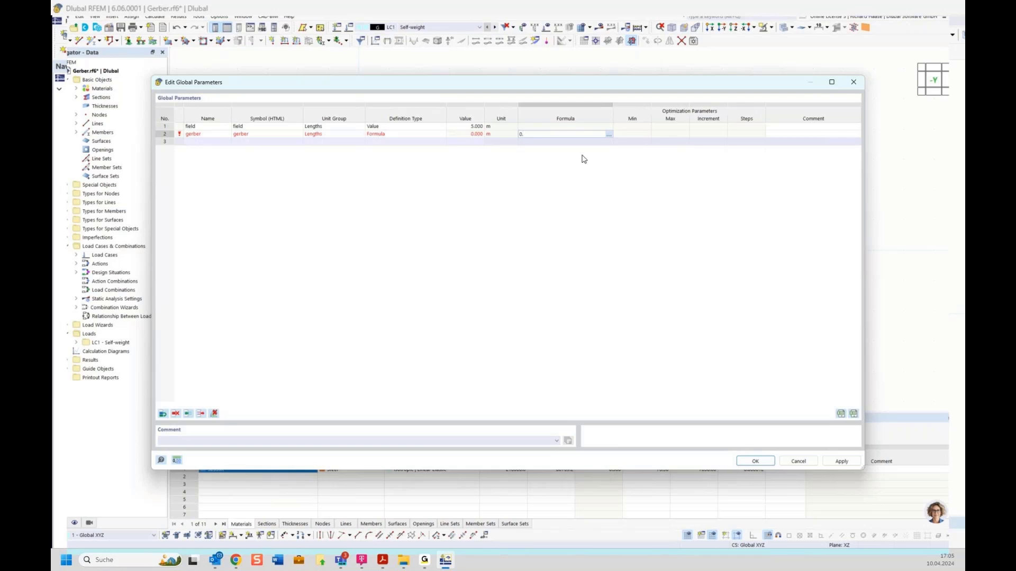
type("716")
type("*field")
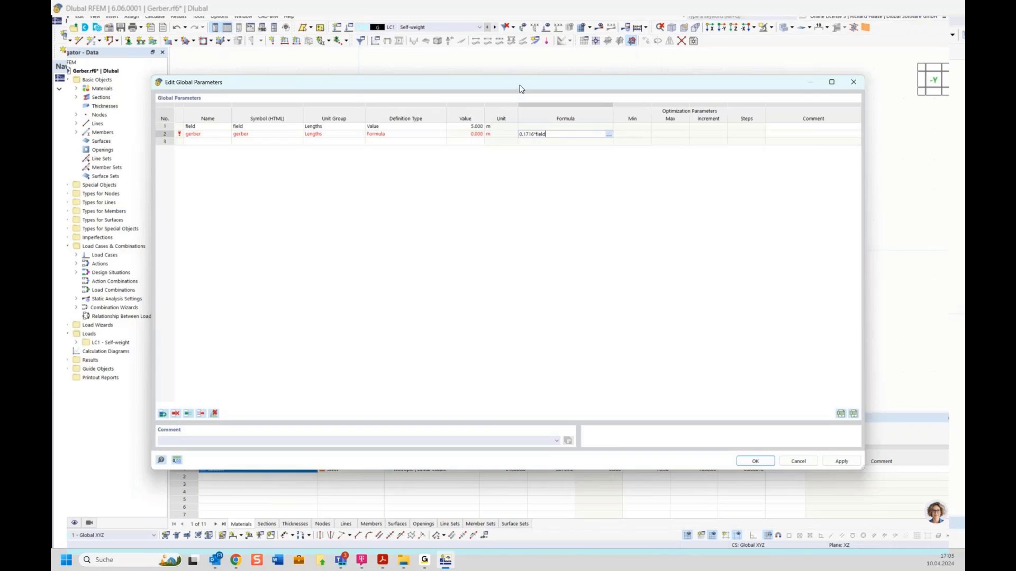
- Extend the gerber formula to 0.1716*field+field and accept the global parameters
left_click_drag(519, 86, 530, 309)
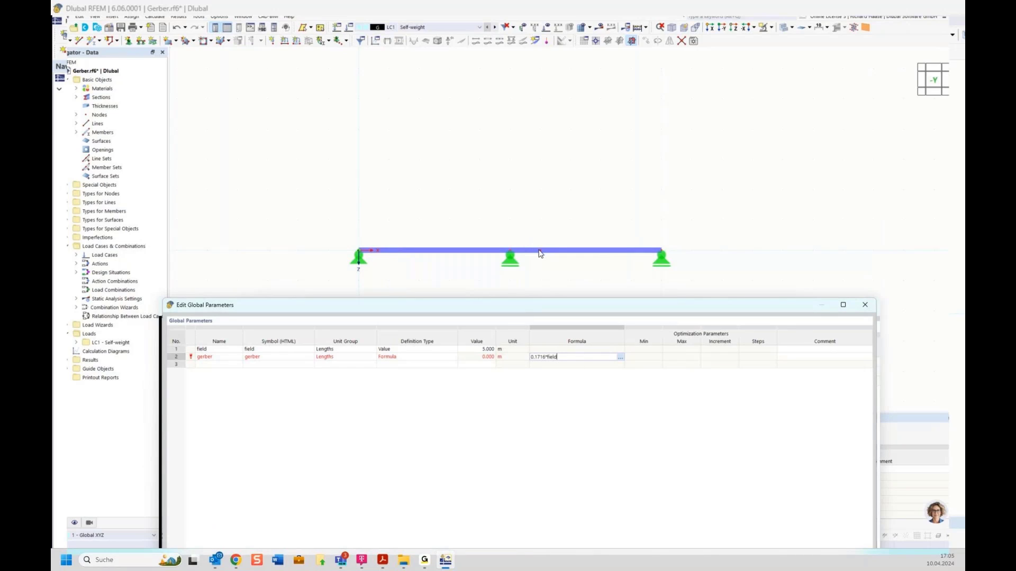
left_click(572, 356)
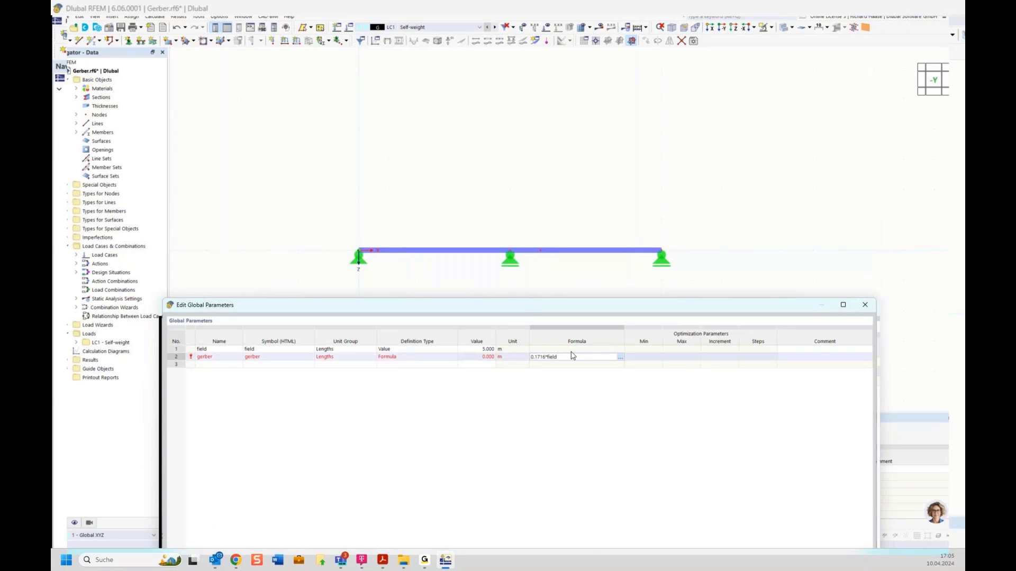
type("+field")
key("Return")
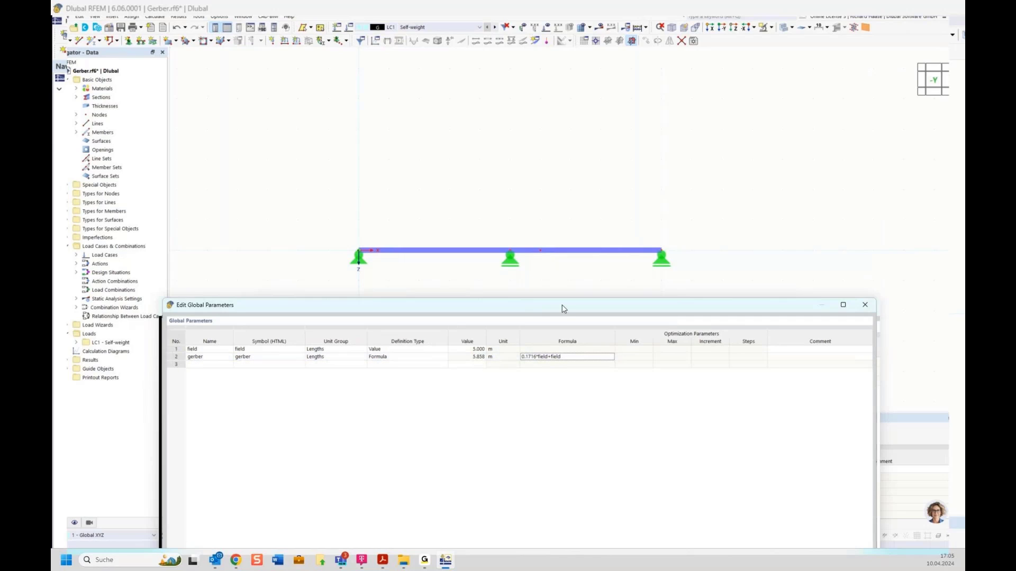
left_click_drag(562, 305, 545, 112)
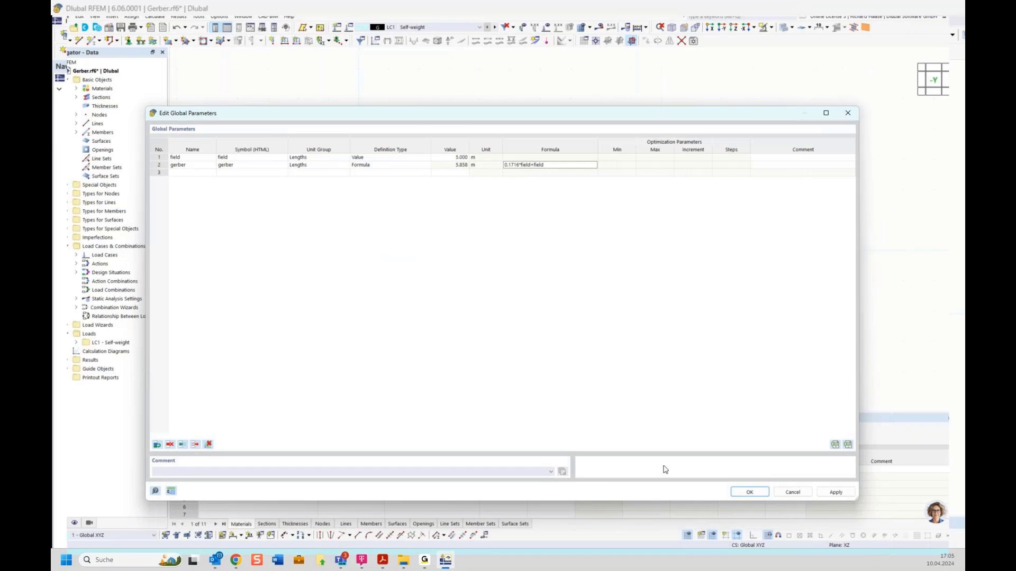
left_click(749, 492)
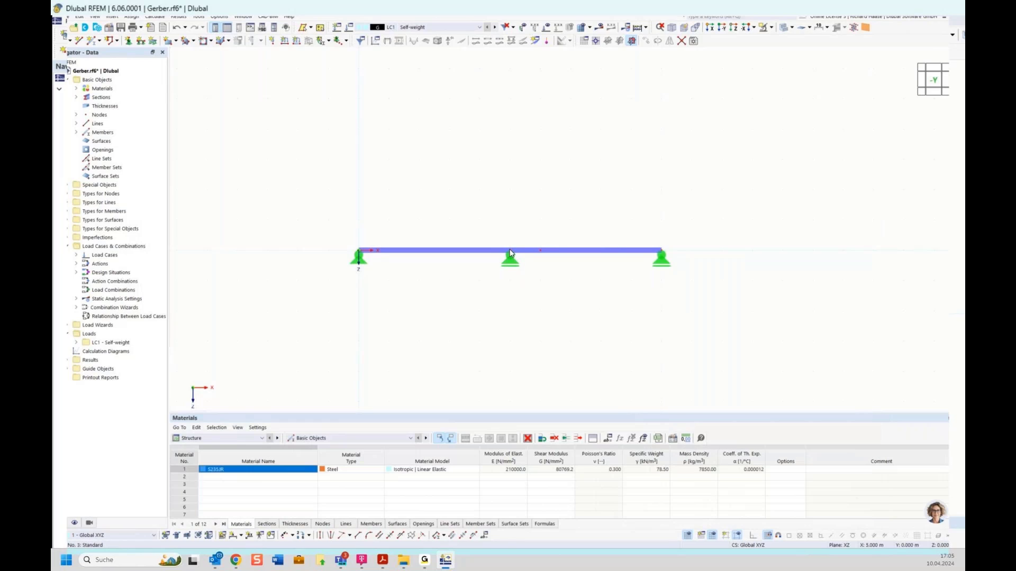
- Place a linear dimension chain in the second plane below the beam, spanning the supports and hinge node, and save the model
mouse_move(510, 254)
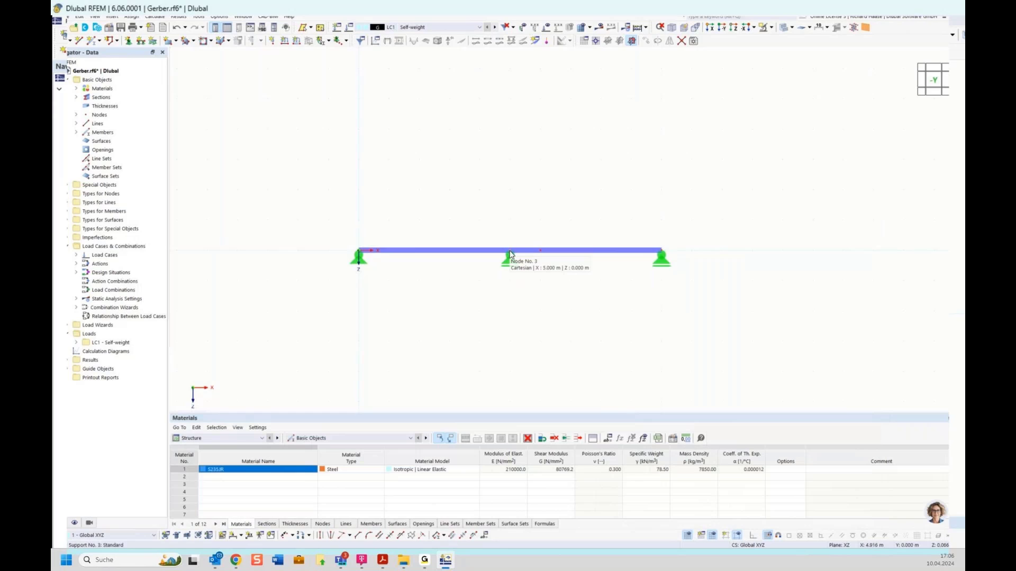
left_click(241, 536)
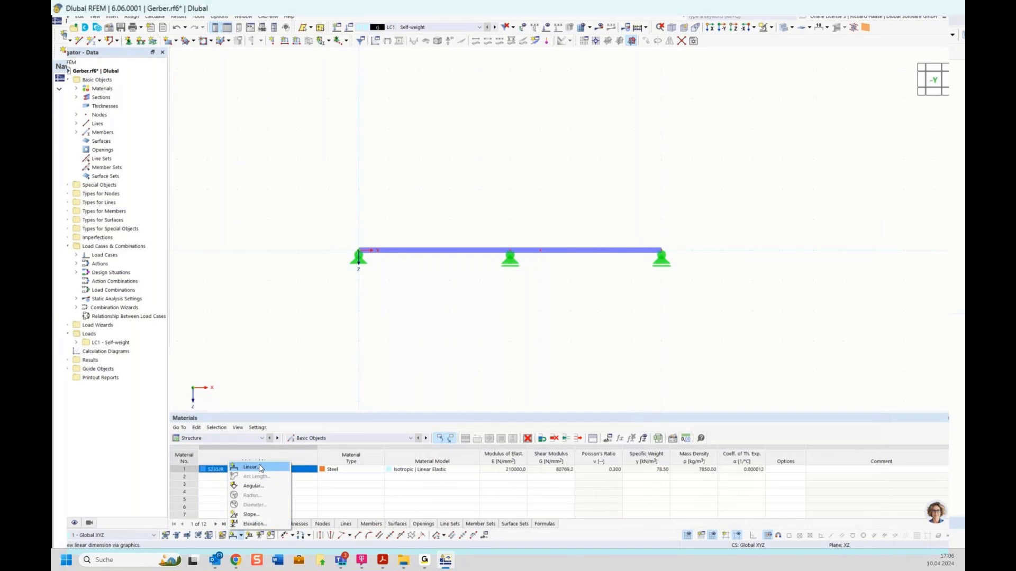
left_click(251, 468)
left_click(211, 147)
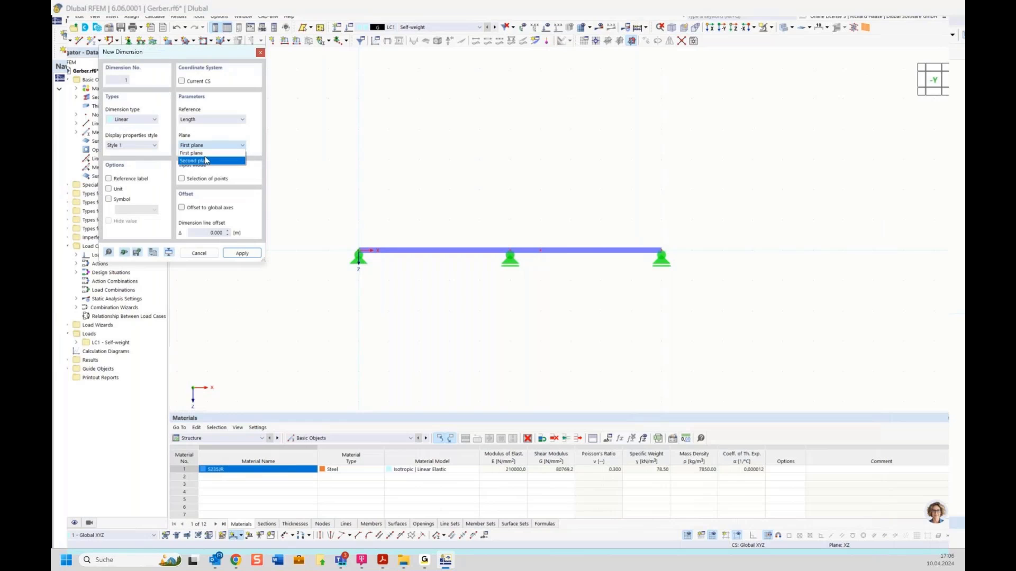
left_click(206, 161)
left_click(359, 250)
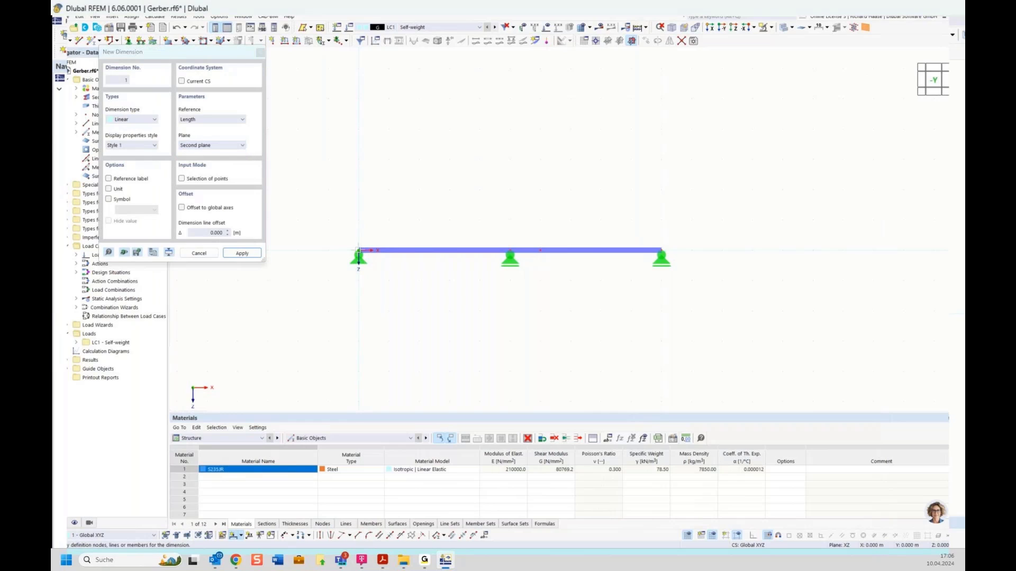
left_click(509, 251)
left_click(660, 250)
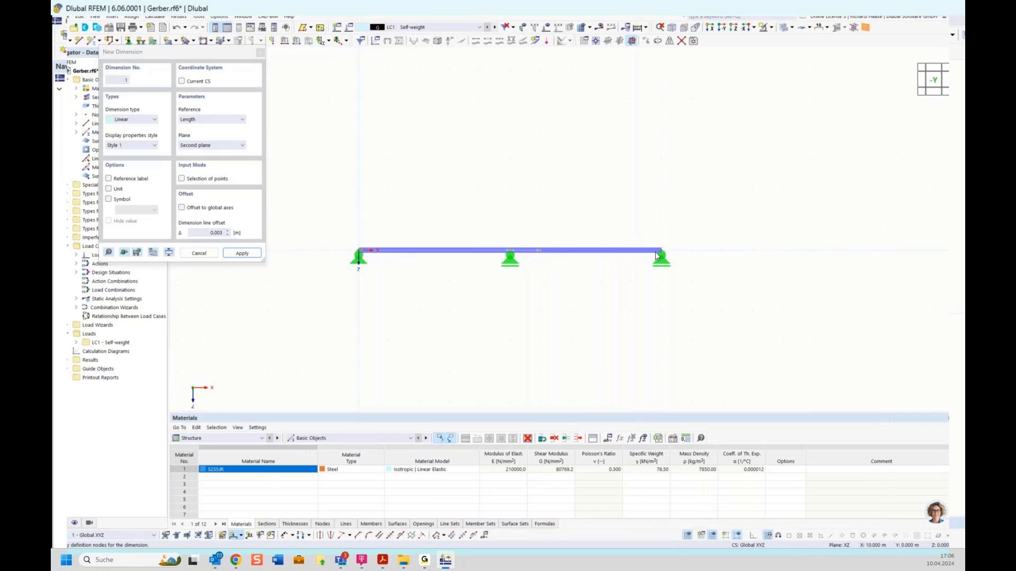
left_click(570, 286)
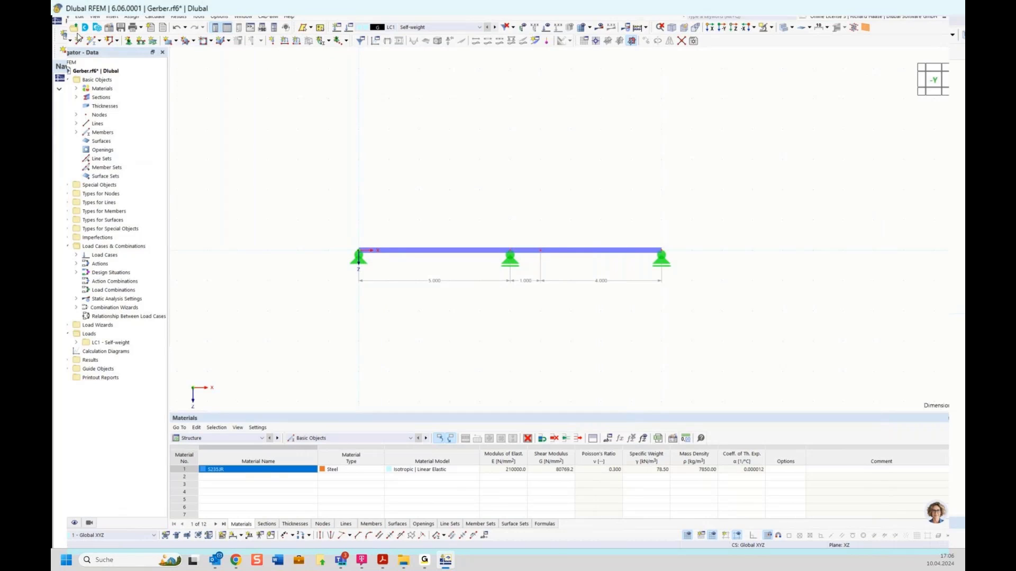
left_click(68, 16)
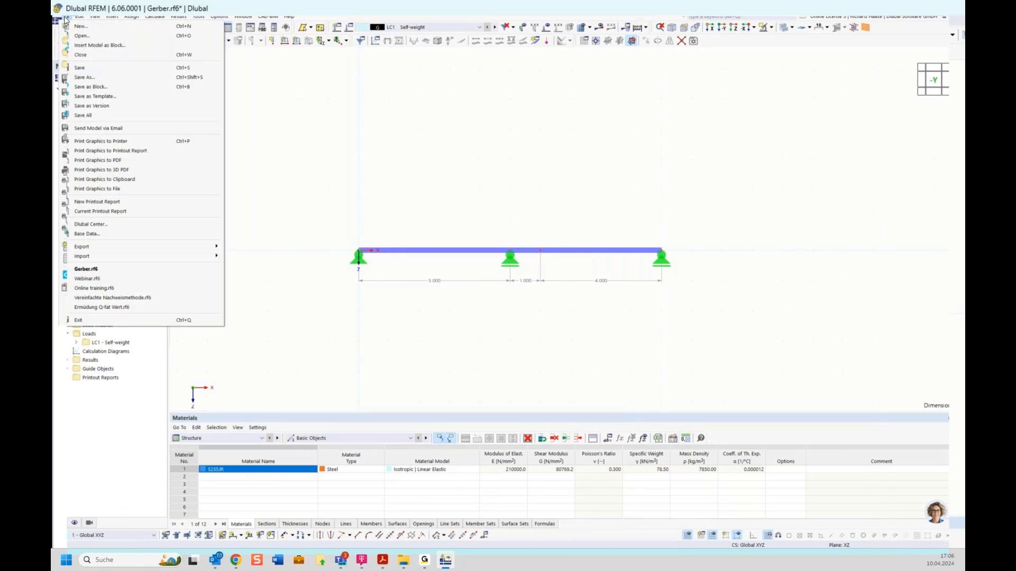
left_click(89, 70)
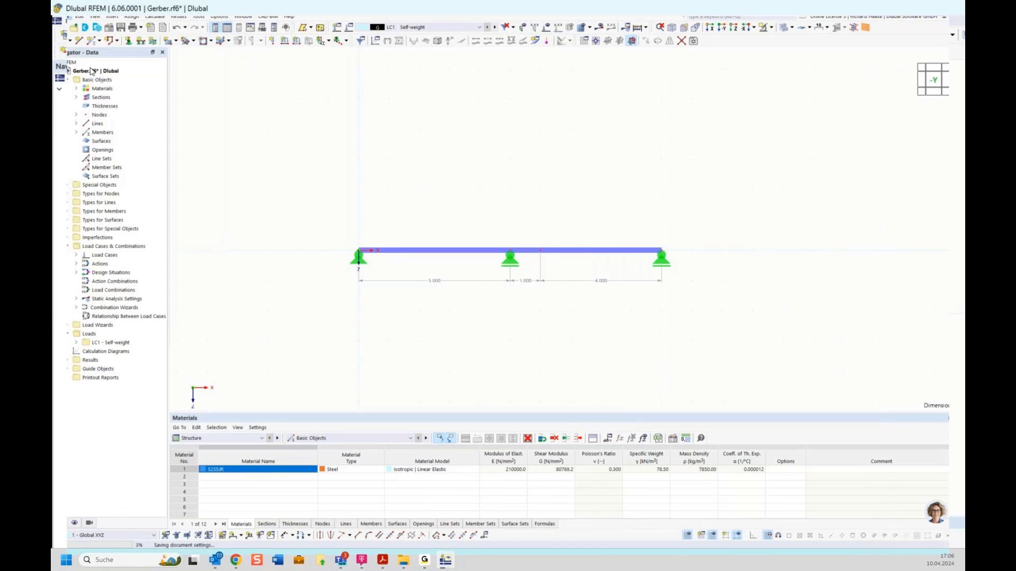
- Link the X coordinate of the middle support node to the global parameter field
double_click(511, 254)
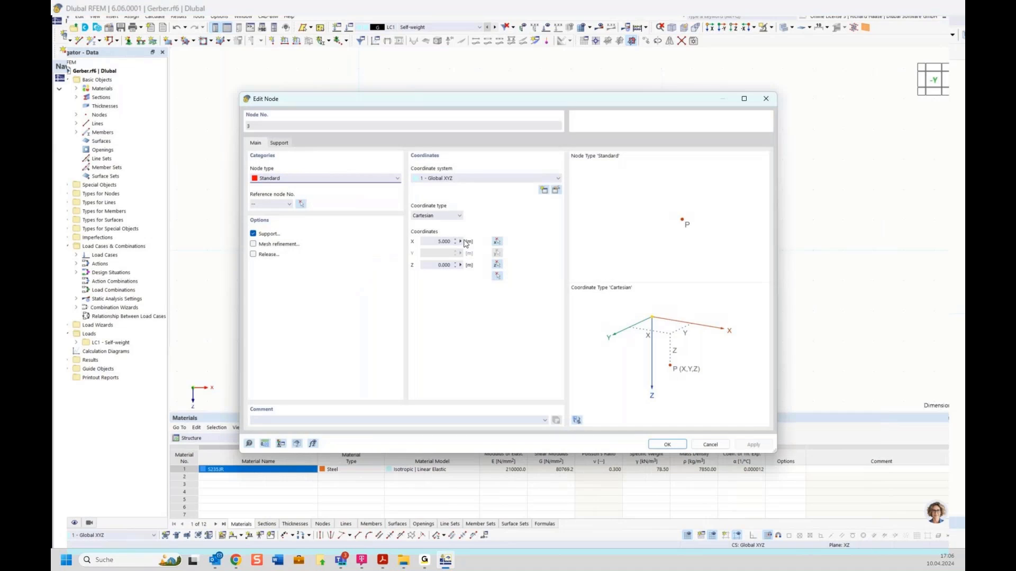
left_click(460, 242)
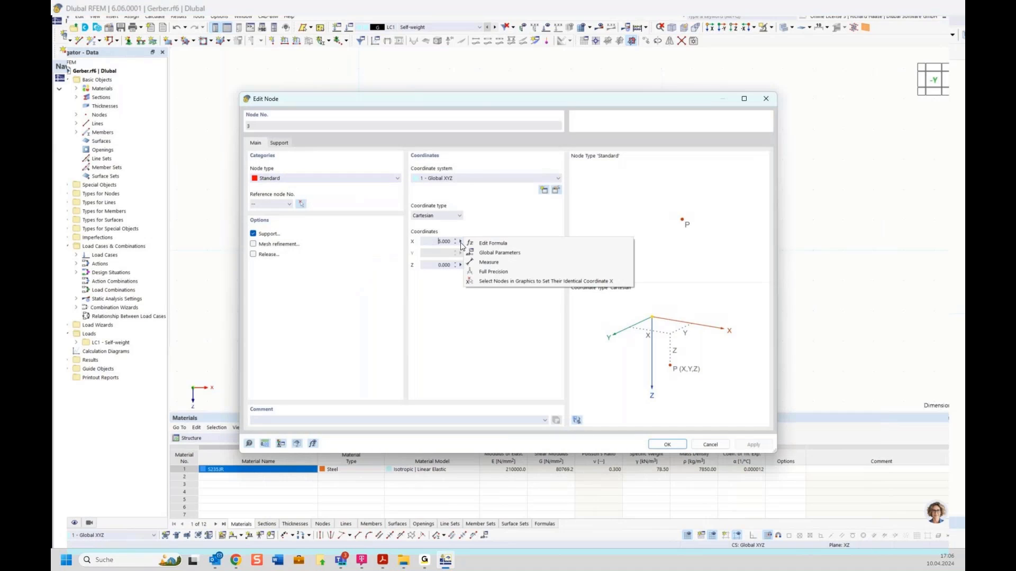
left_click(496, 254)
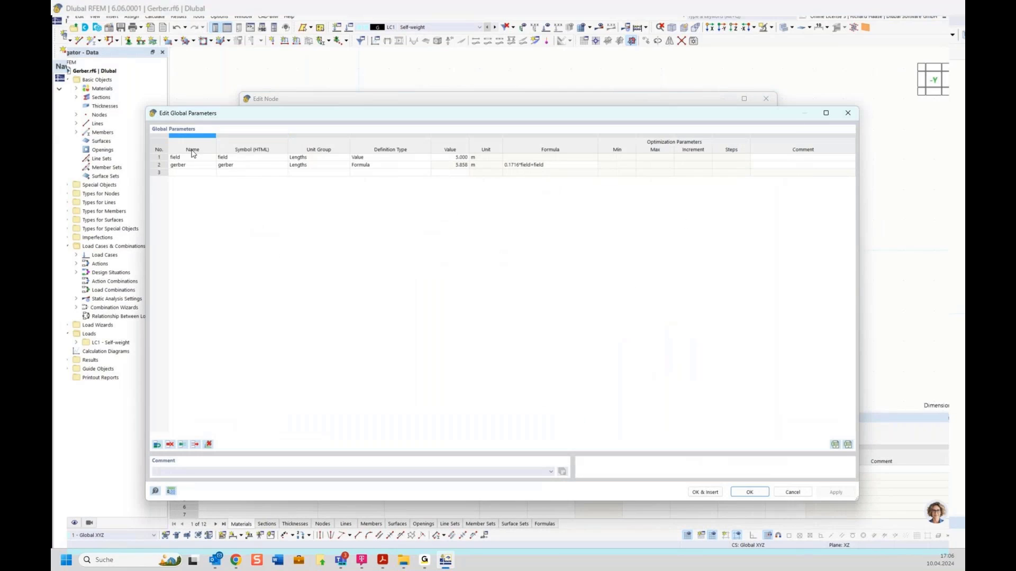
left_click(167, 160)
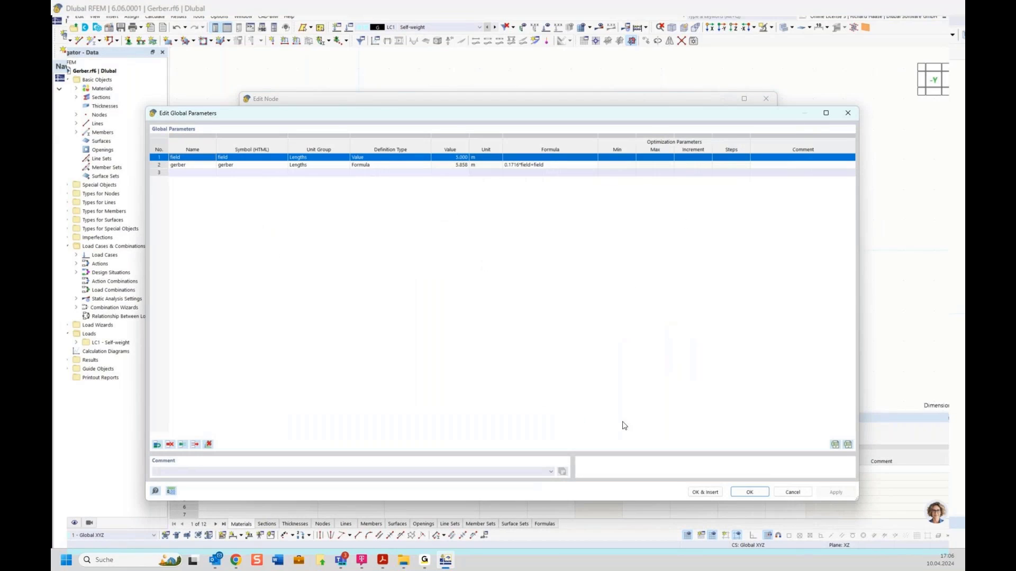
left_click(704, 492)
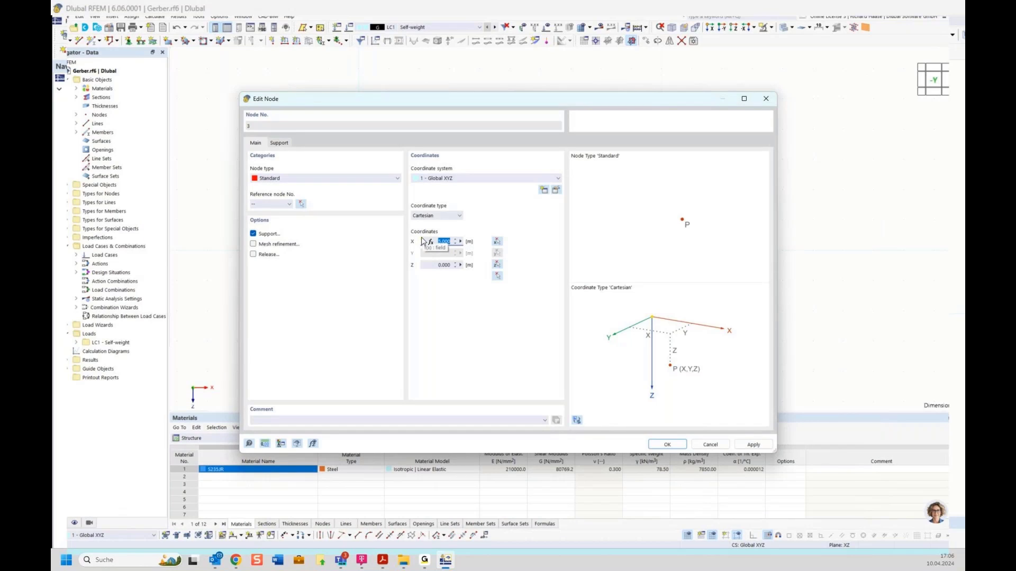
left_click(658, 444)
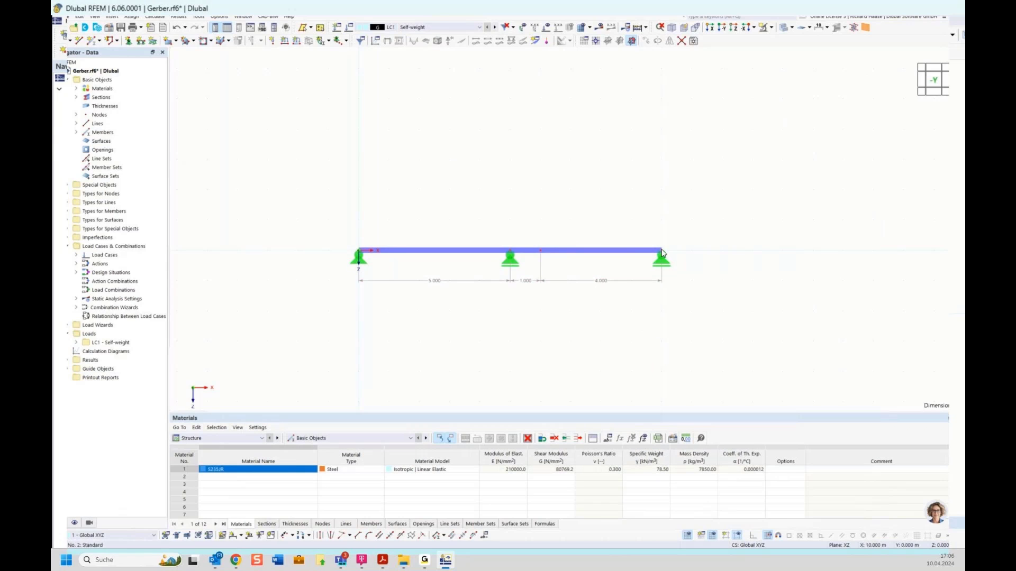
- Define the X coordinate of the beam's right end support node with the formula 2*field
mouse_move(663, 254)
double_click(662, 255)
left_click(460, 242)
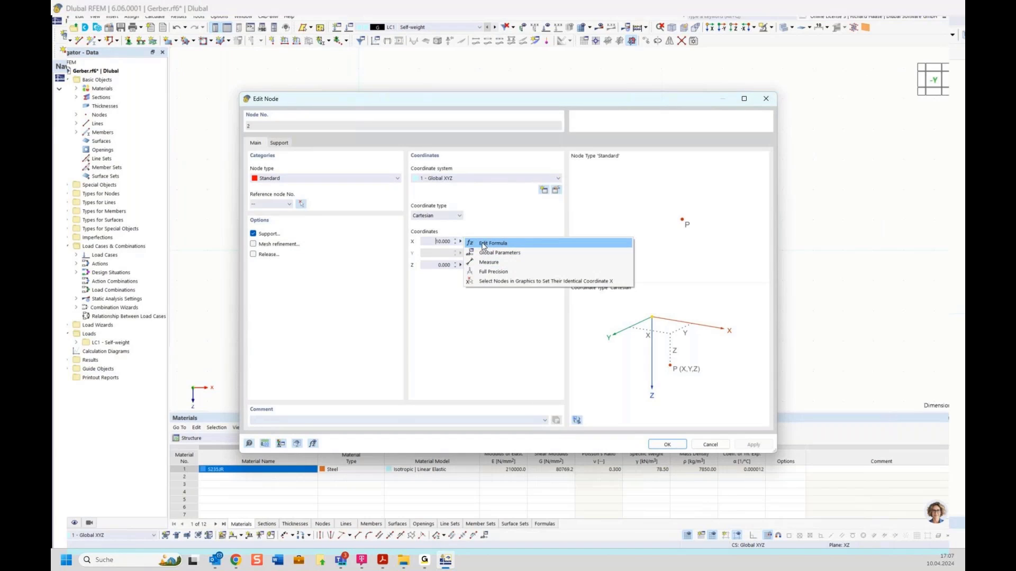
left_click(483, 245)
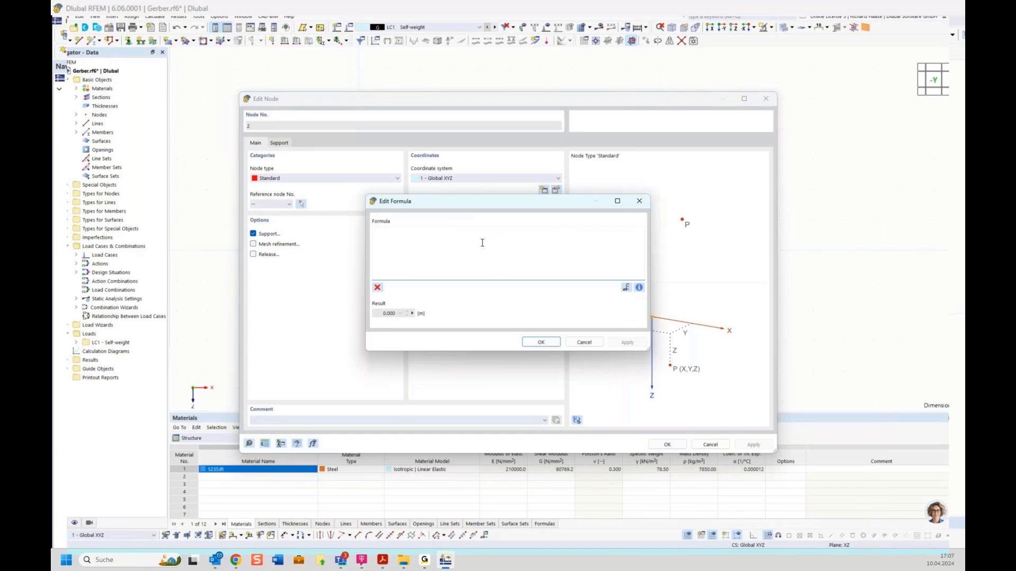
type("2*fie")
left_click(392, 239)
left_click(544, 343)
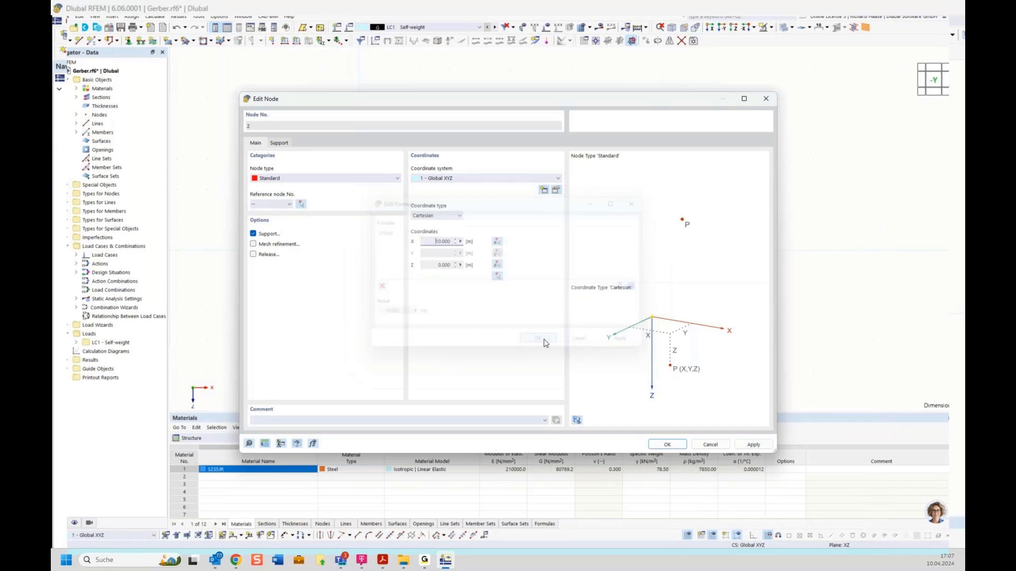
left_click(667, 444)
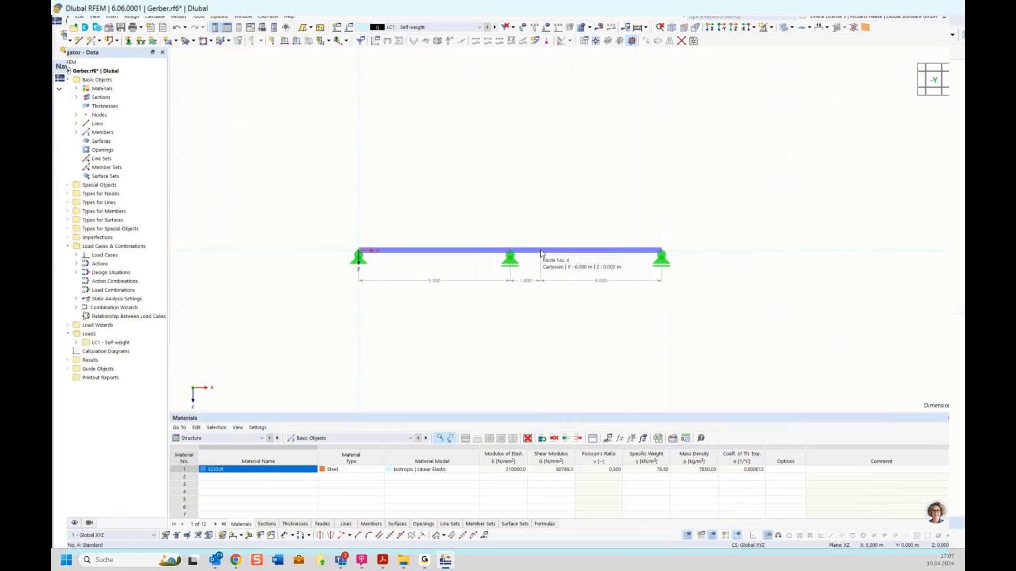
- Link the X coordinate of the node between the middle and right supports to the global parameter gerber
double_click(541, 249)
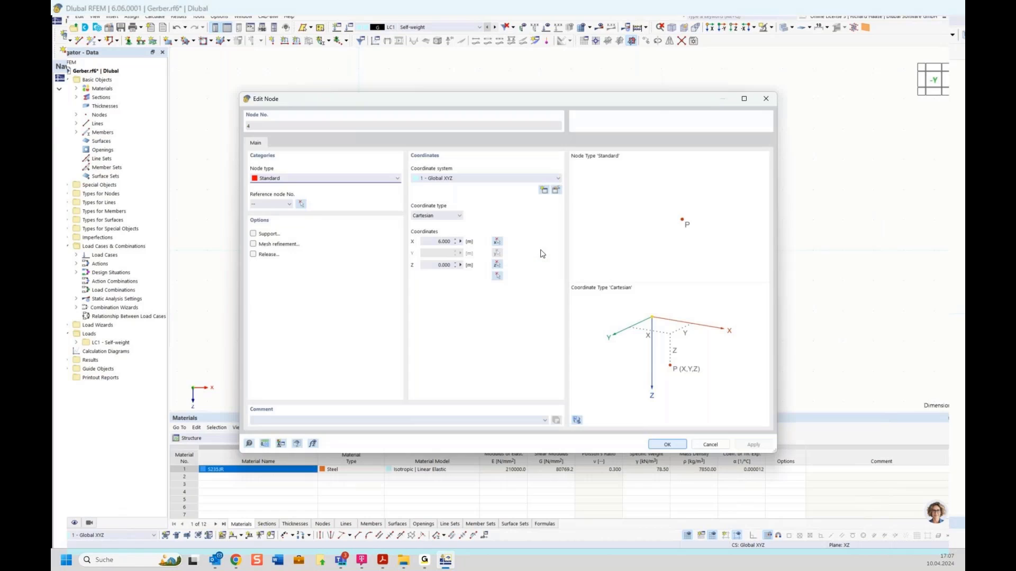
left_click(460, 242)
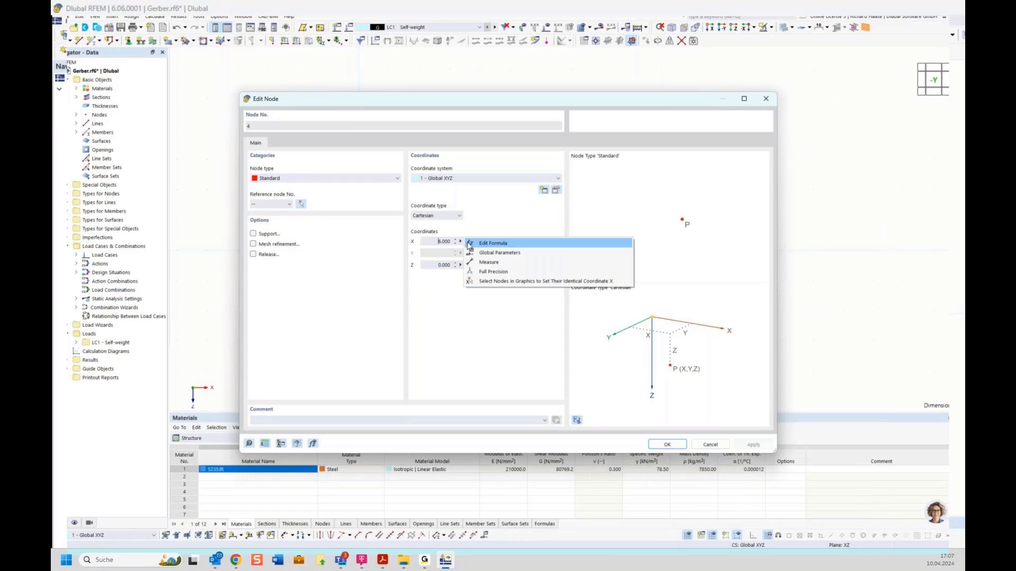
left_click(483, 253)
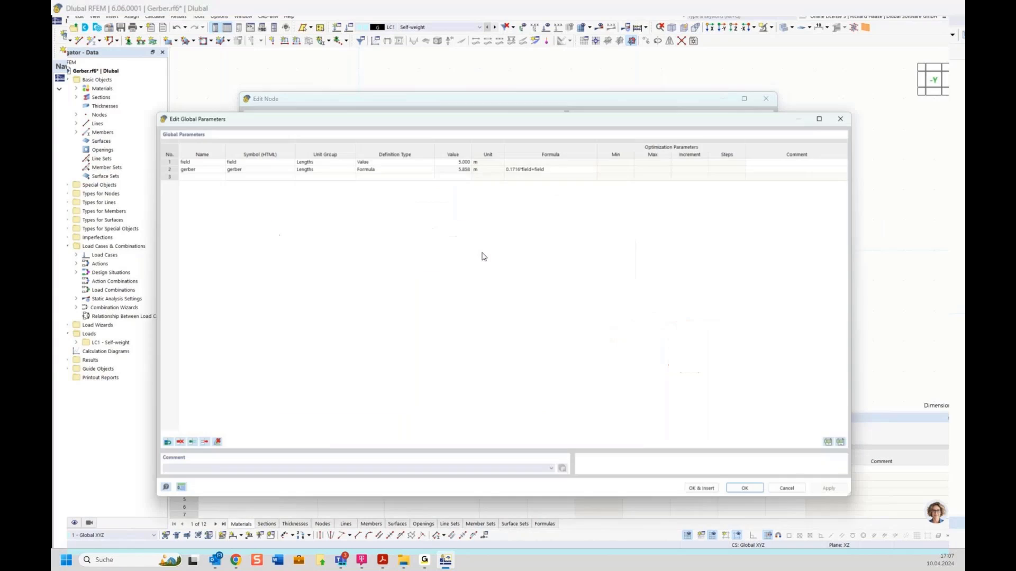
left_click(216, 167)
left_click(193, 165)
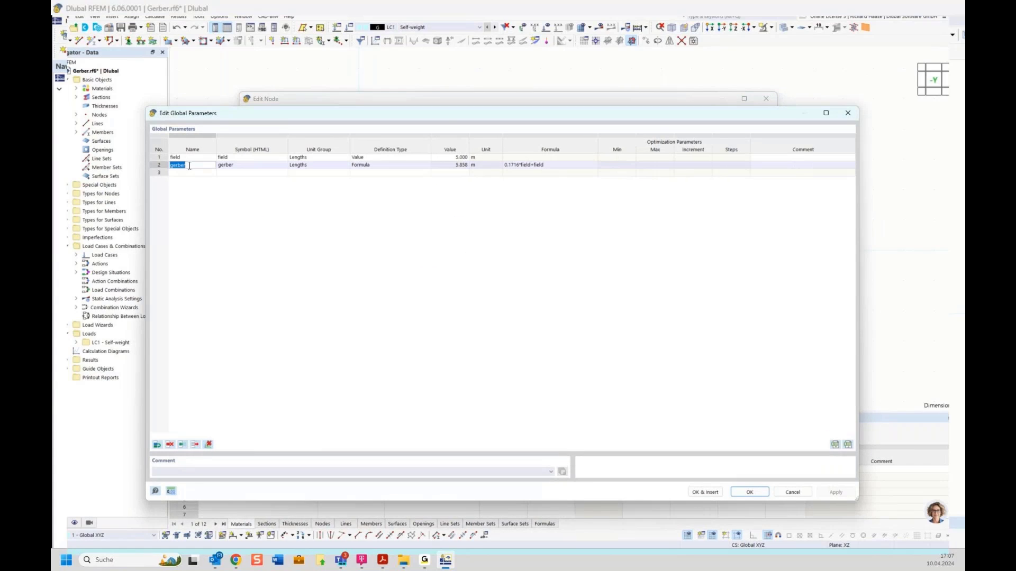
left_click(705, 492)
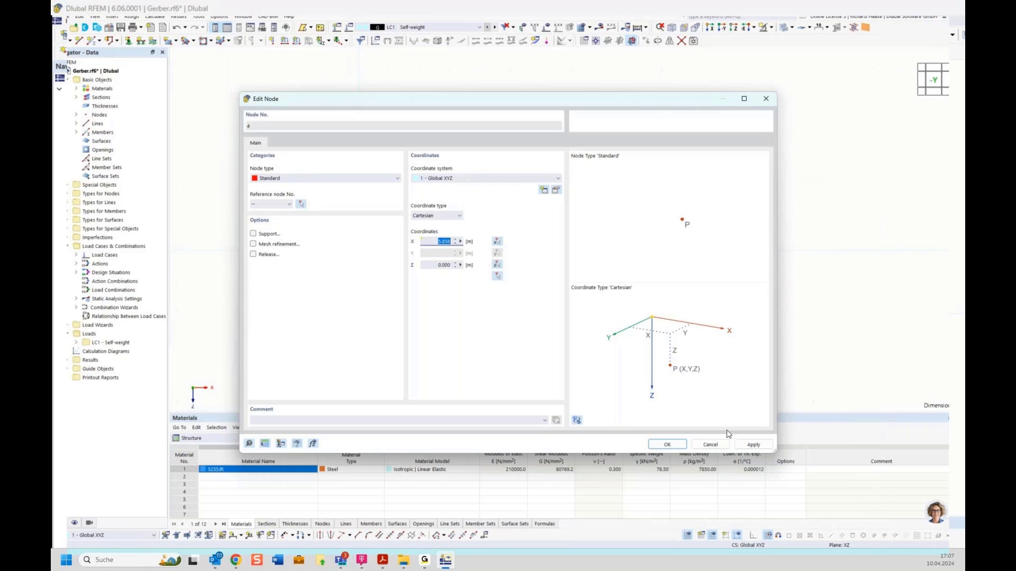
left_click(667, 445)
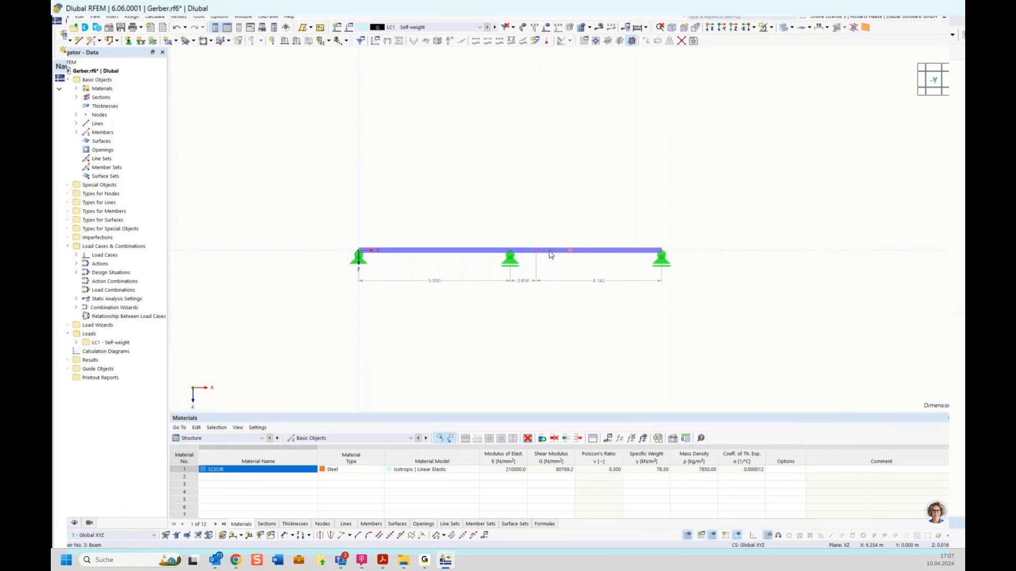
scroll(538, 254, "up", 2)
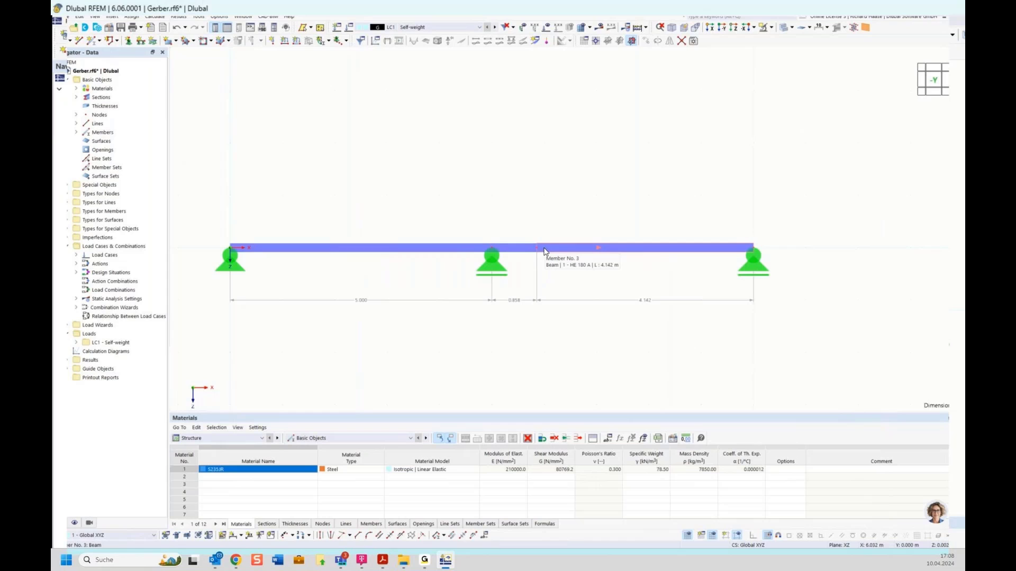
double_click(545, 251)
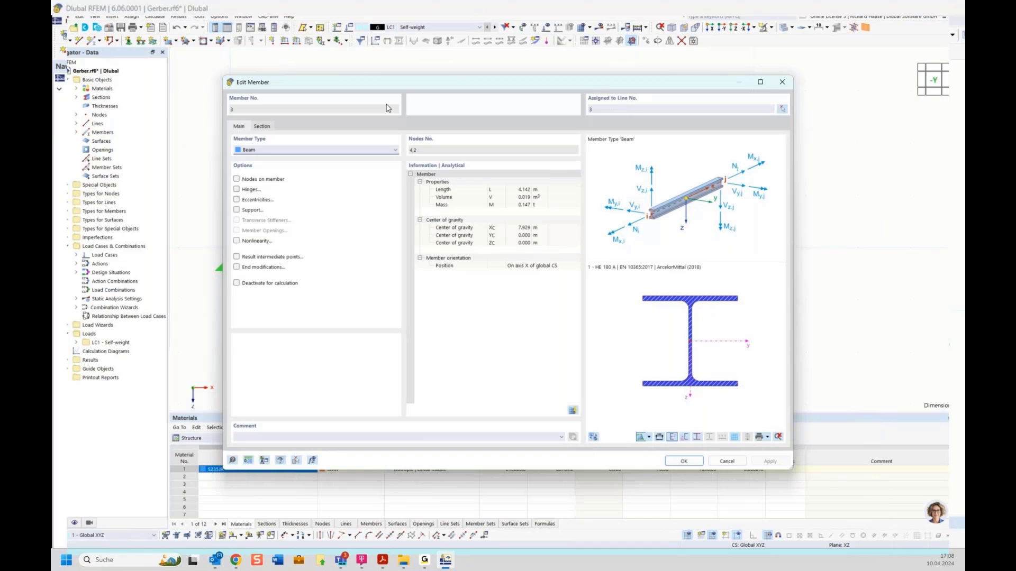
left_click_drag(402, 83, 440, 299)
left_click(808, 297)
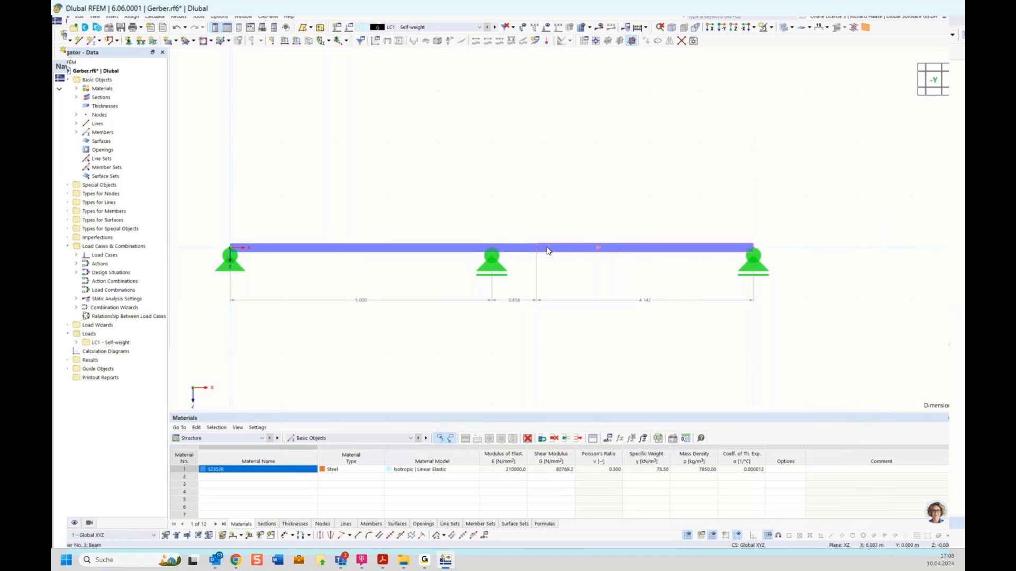
- Assign a new member hinge in the Local xyz system, released about φy, to the start of the beam's last member
double_click(601, 251)
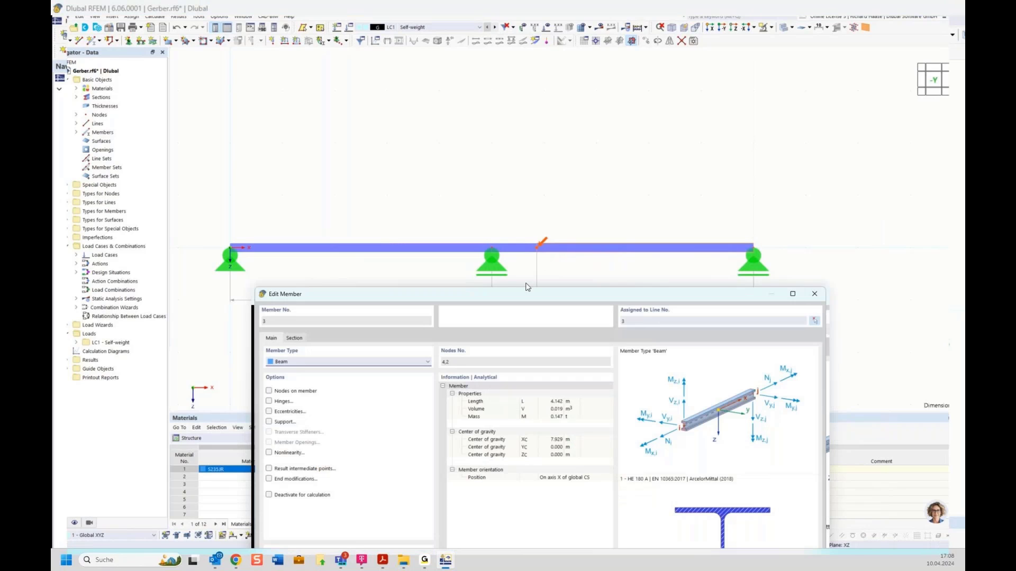
left_click(285, 309)
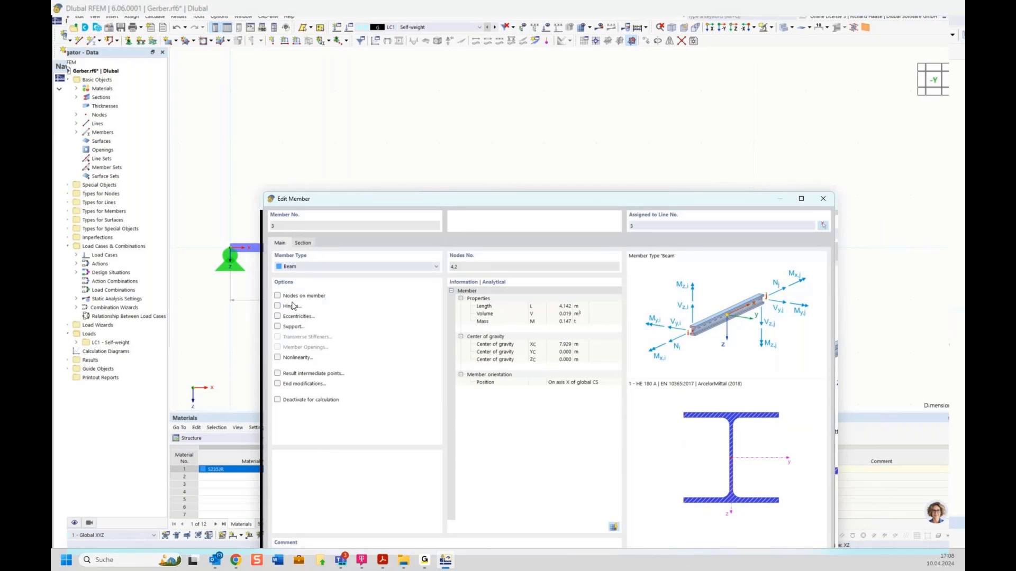
left_click(326, 243)
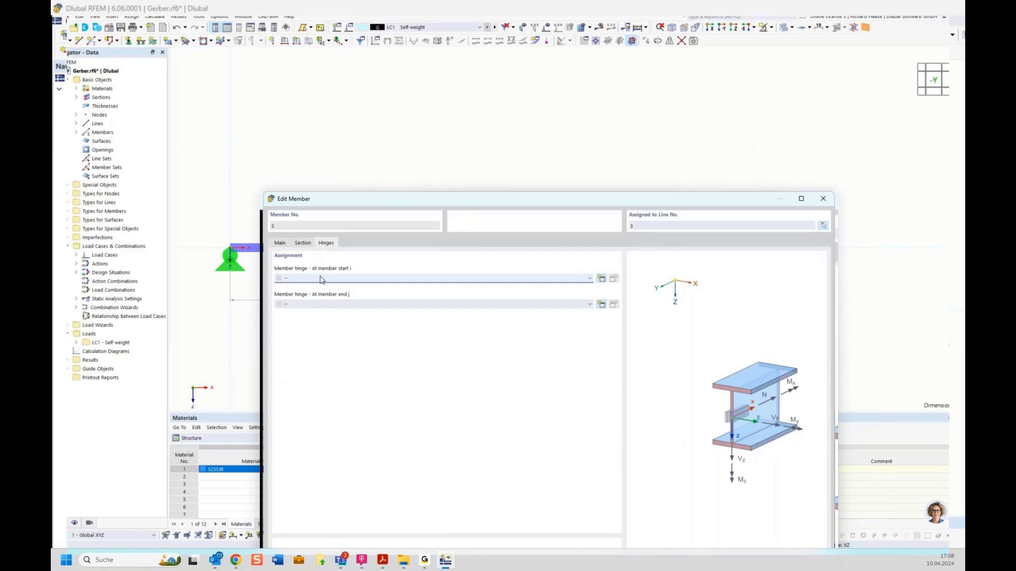
left_click(602, 279)
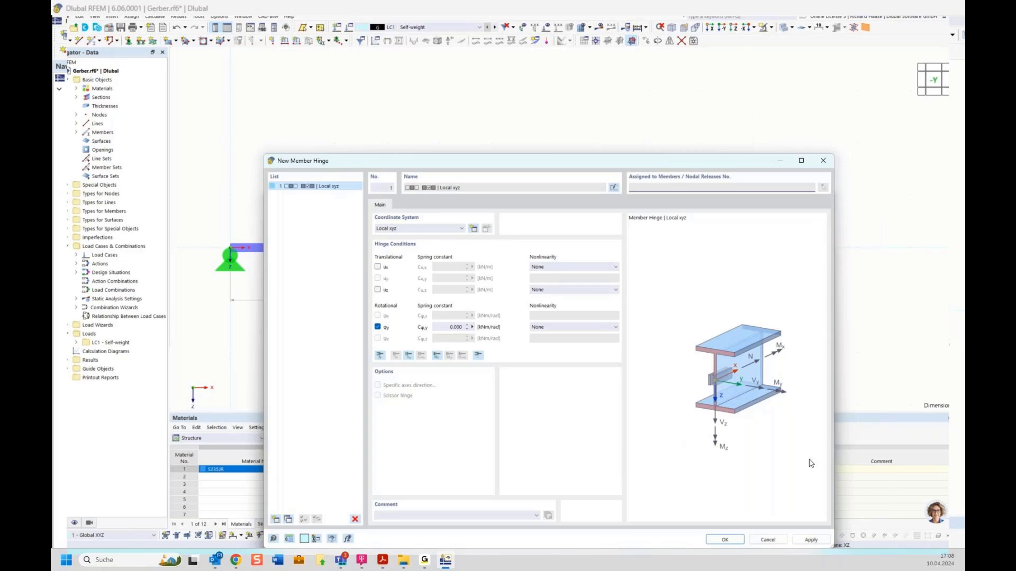
left_click(724, 539)
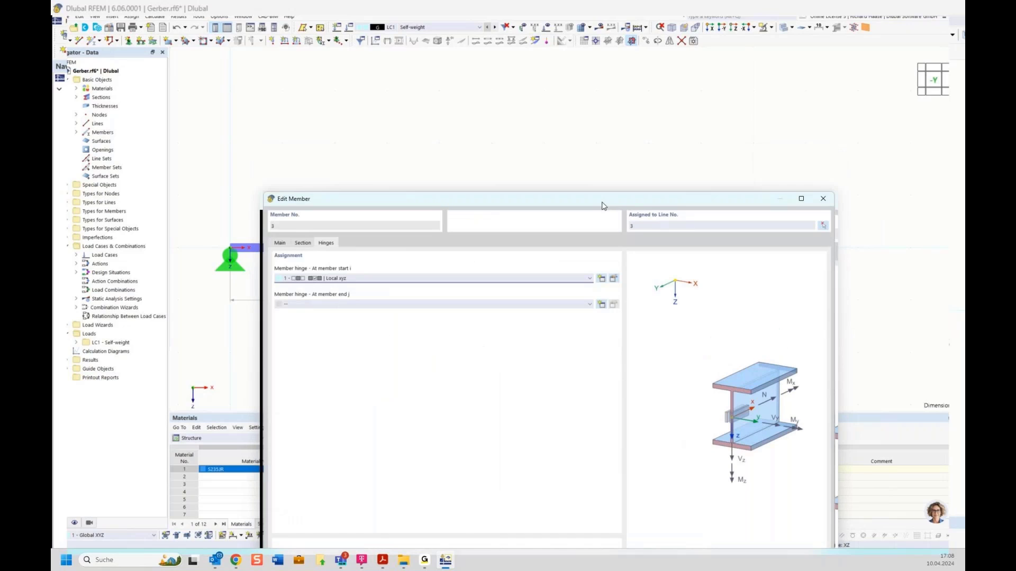
left_click(691, 467)
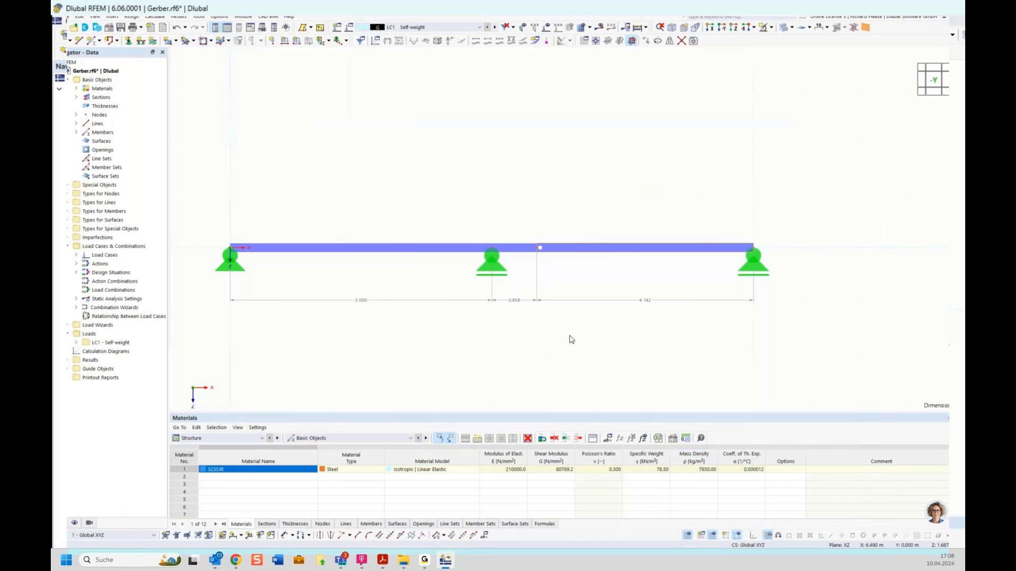
- Try to adjust the display size of the member hinge symbol in the graphics
right_click(540, 247)
left_click(686, 190)
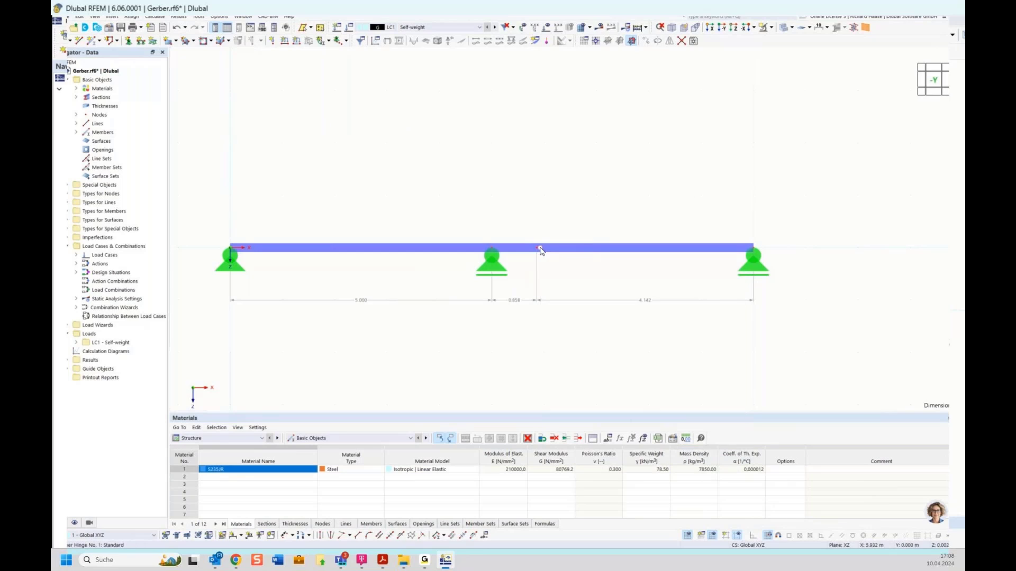
right_click(540, 249)
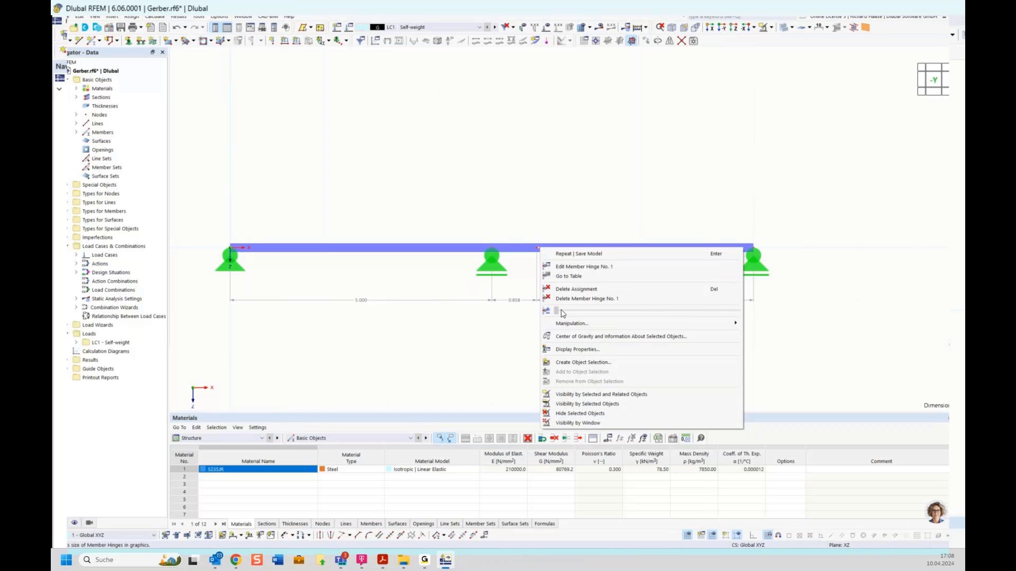
left_click_drag(562, 314, 782, 330)
left_click(780, 325)
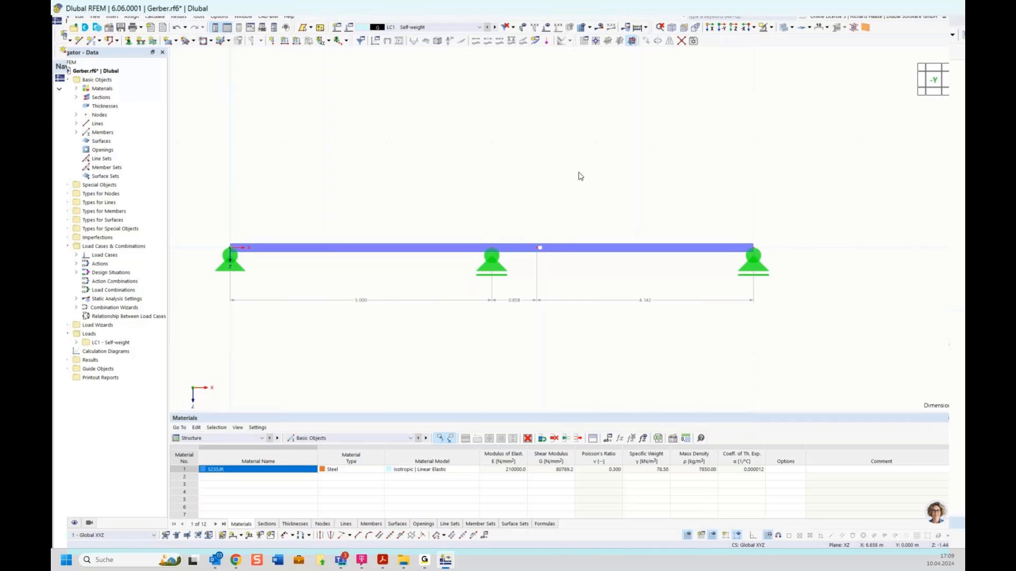
- Calculate the self-weight load case and display the members' internal moments My
scroll(583, 186, "down", 1)
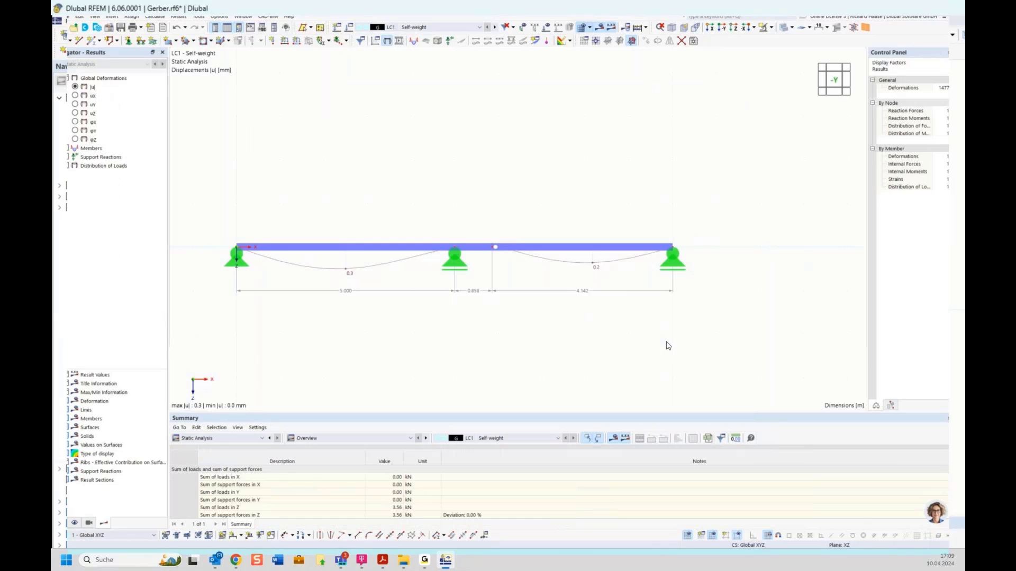
left_click(59, 150)
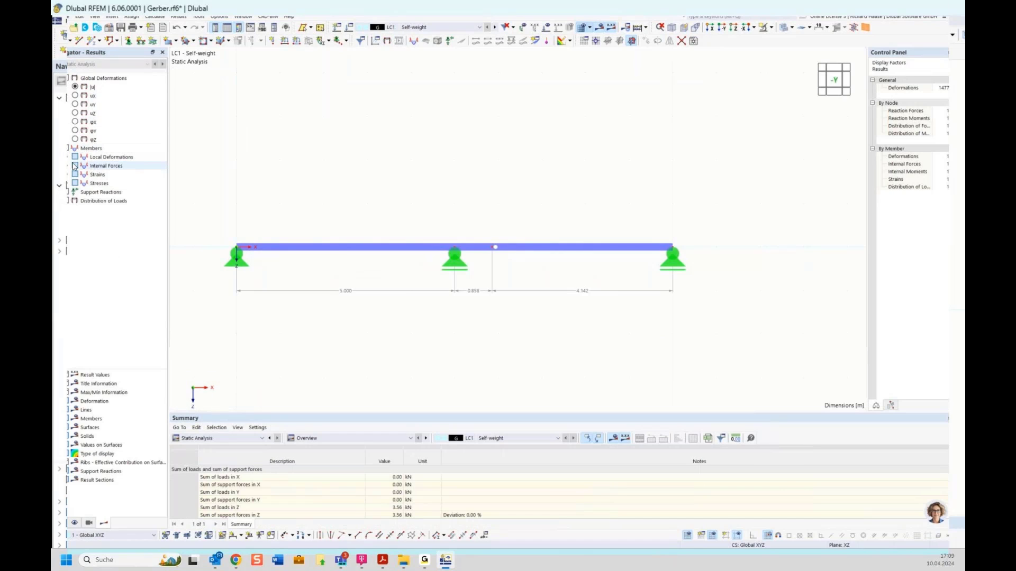
left_click(67, 166)
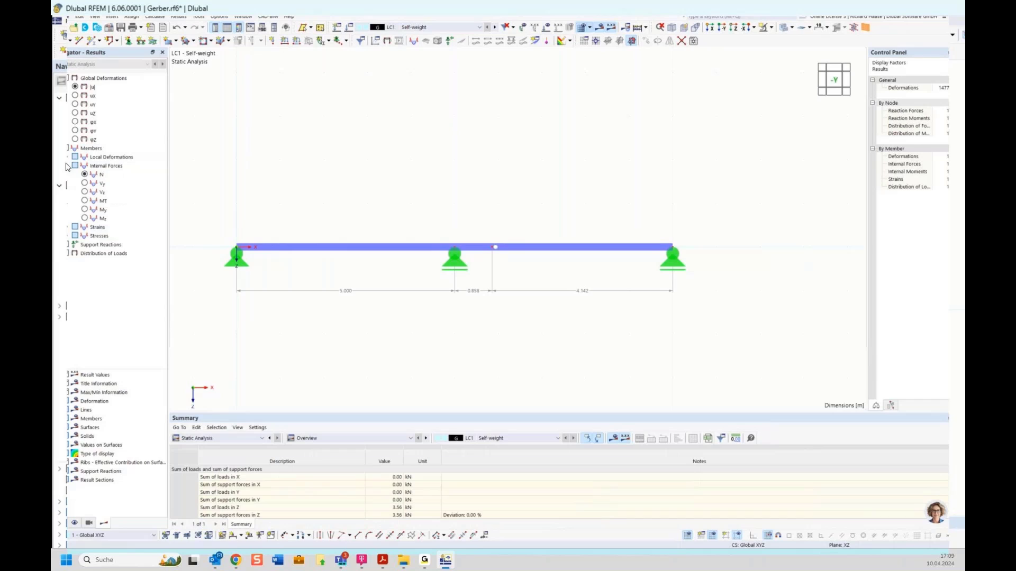
left_click(85, 210)
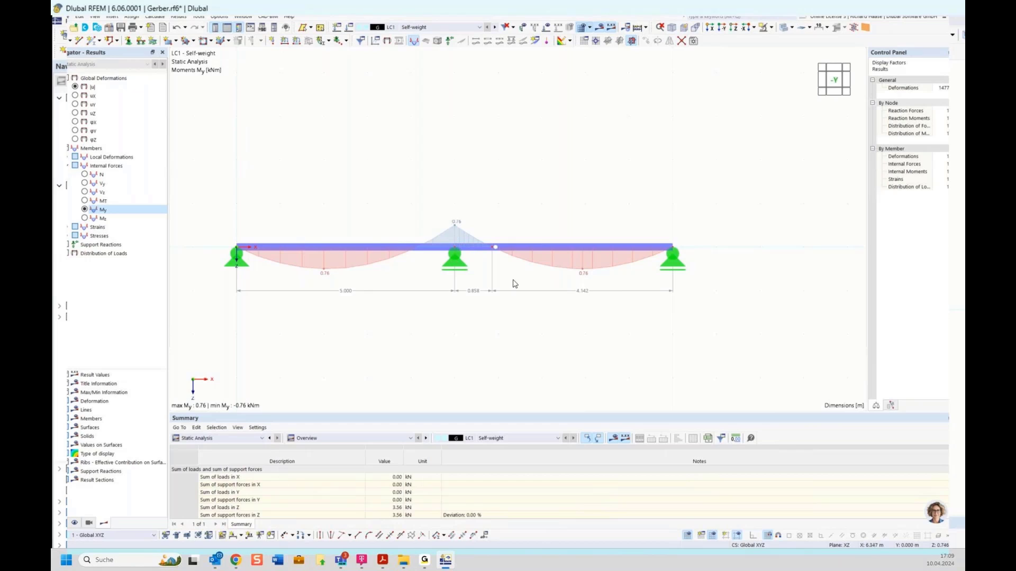
- Set the global parameter field to 7 m and accept the changed parameters
left_click(227, 441)
left_click(227, 441)
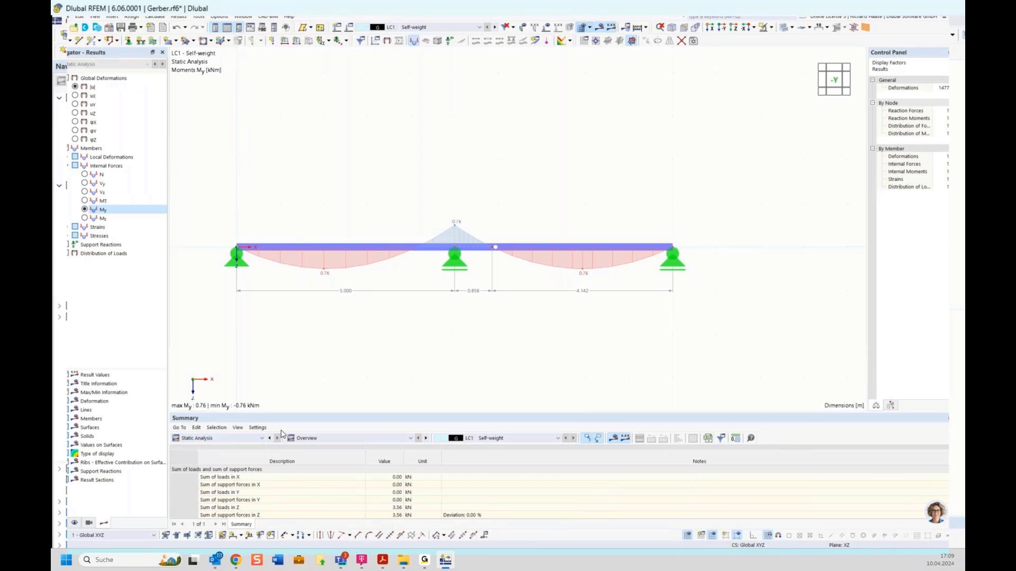
left_click(485, 538)
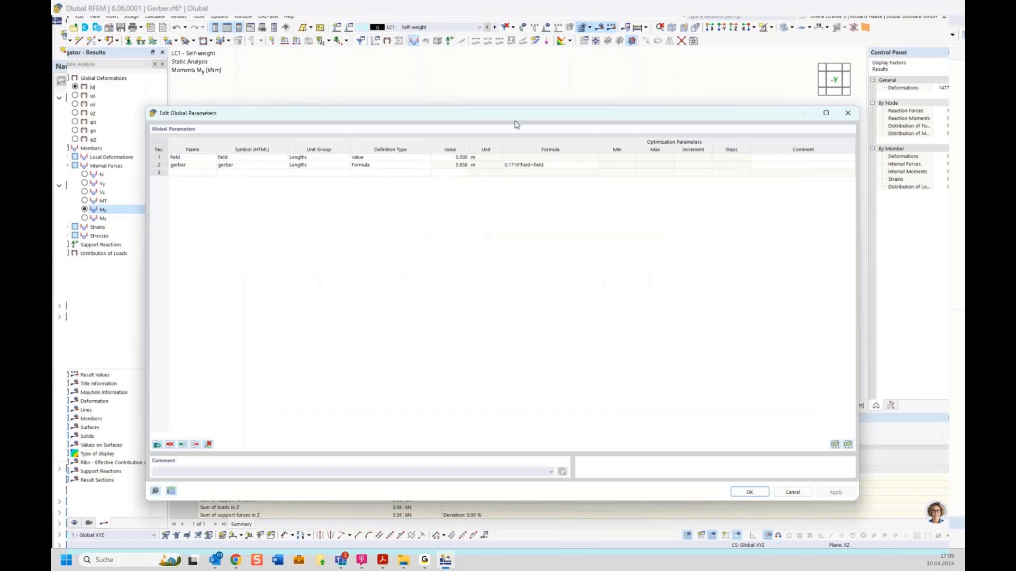
left_click_drag(514, 114, 536, 339)
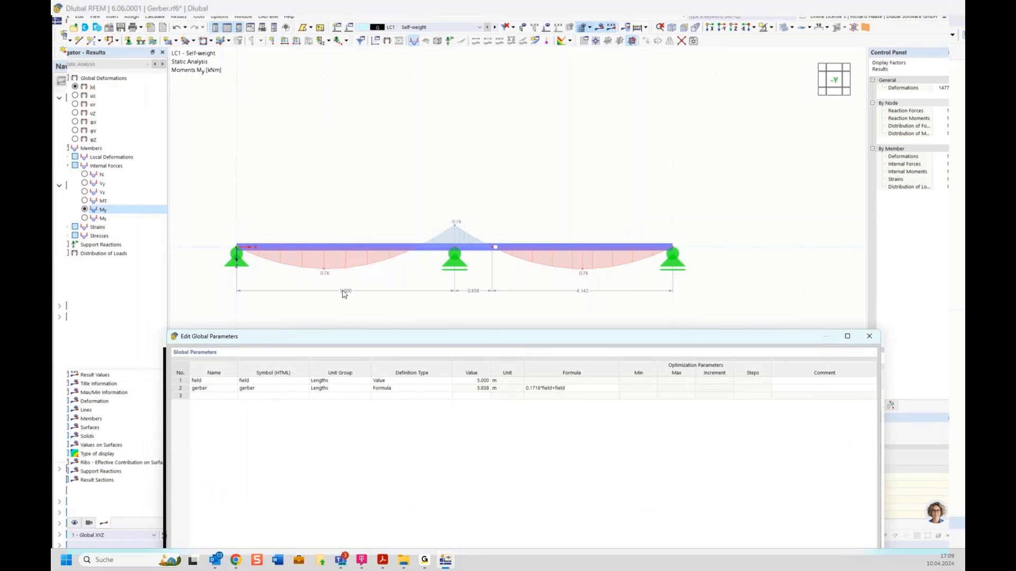
left_click(478, 381)
left_click(478, 381)
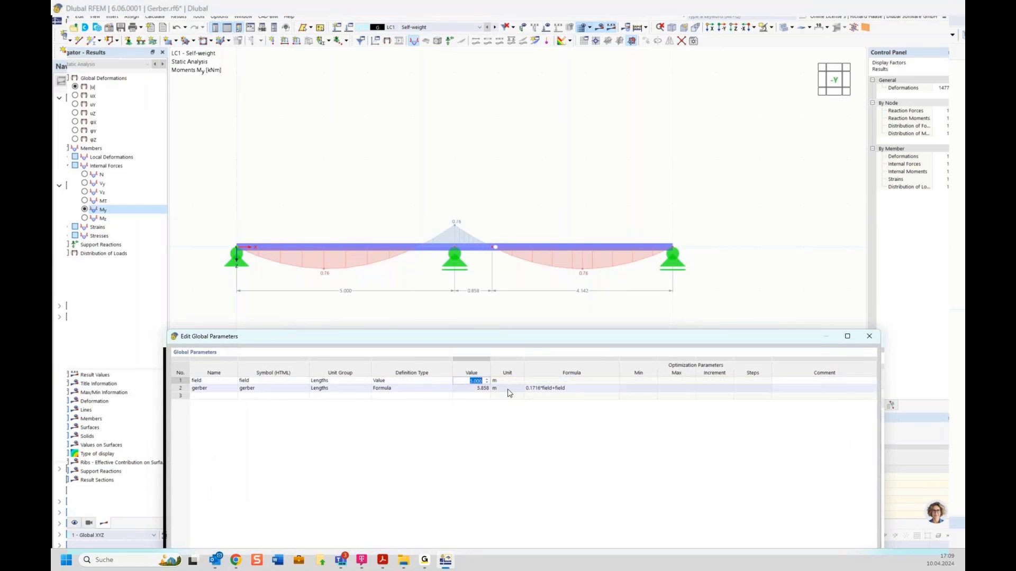
type("7")
left_click_drag(533, 341, 484, 182)
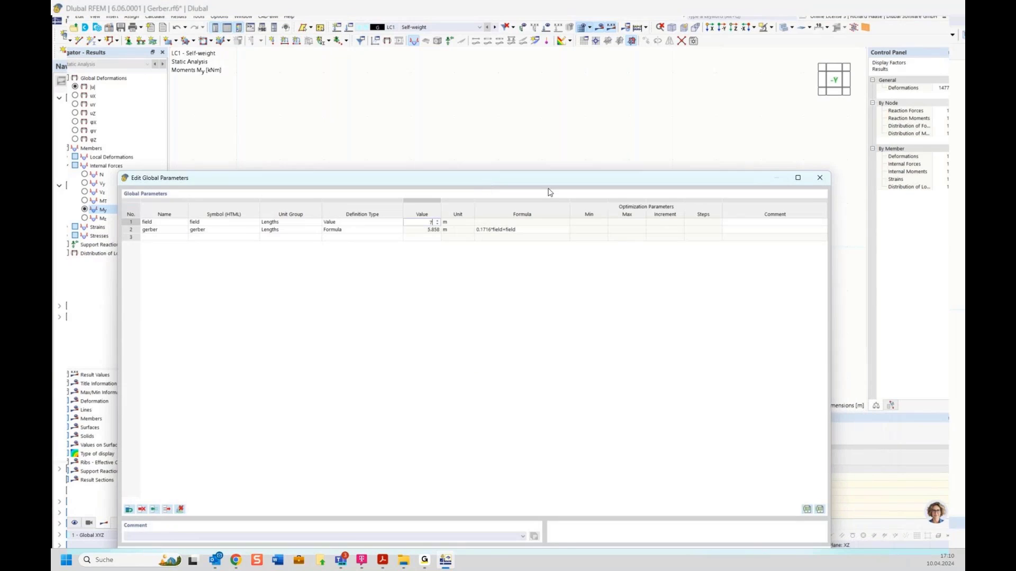
left_click_drag(558, 183, 557, 103)
left_click_drag(829, 485, 656, 226)
left_click_drag(517, 94, 636, 322)
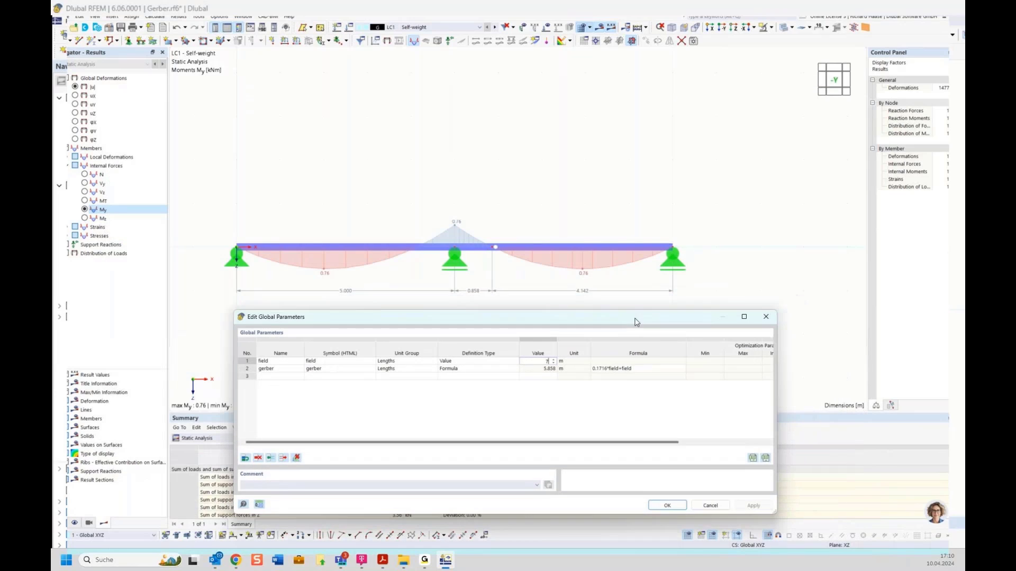
left_click(668, 505)
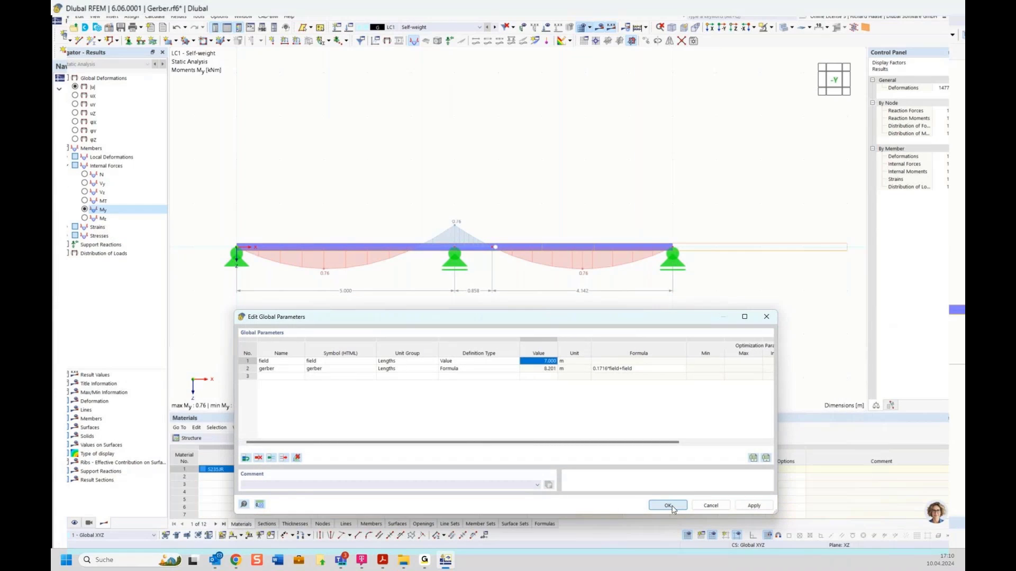
left_click(669, 506)
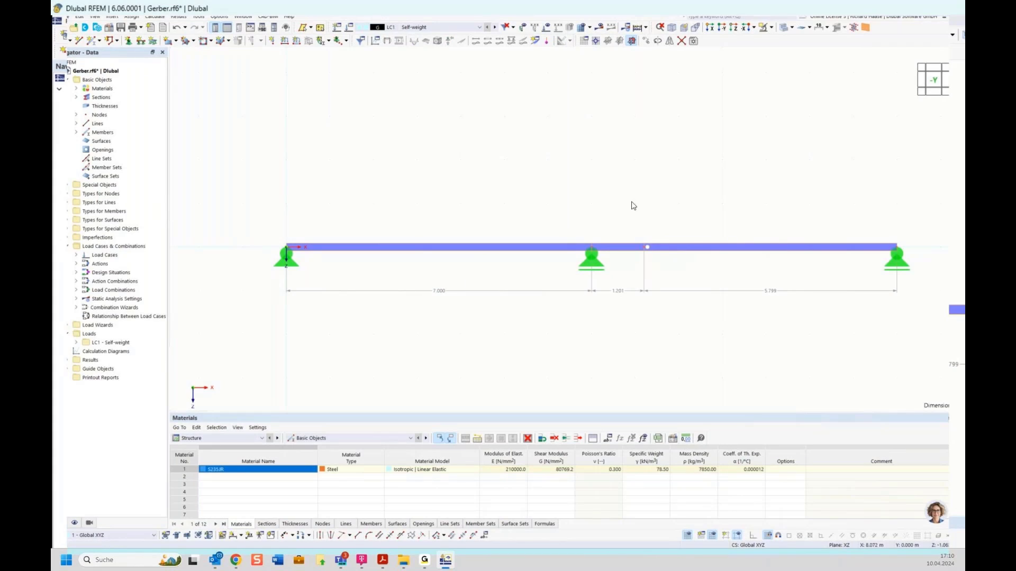
- Recalculate the resized beam under self-weight and display its moments My
scroll(721, 329, "down", 1)
middle_click_drag(721, 329, 596, 309)
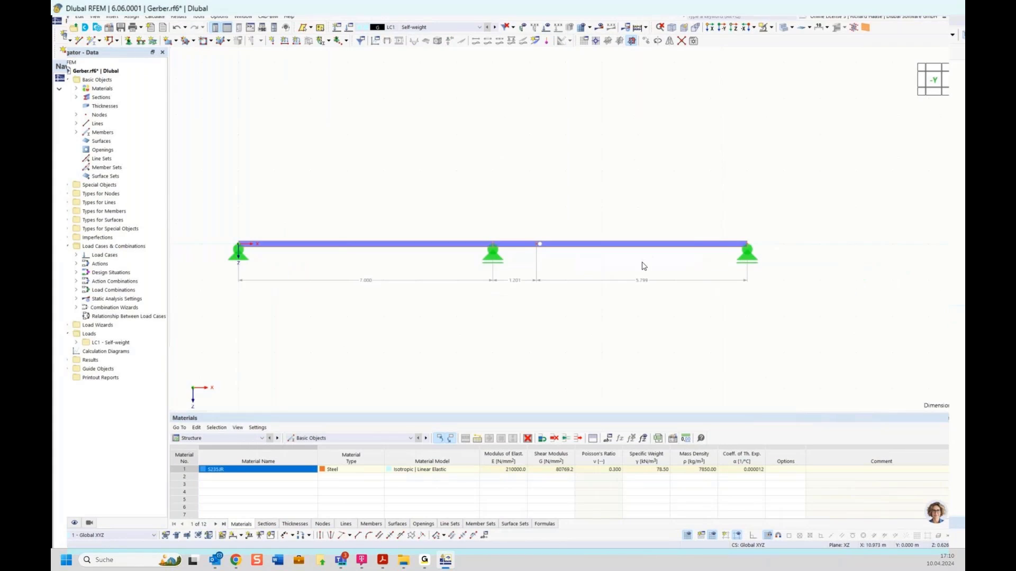
left_click(601, 29)
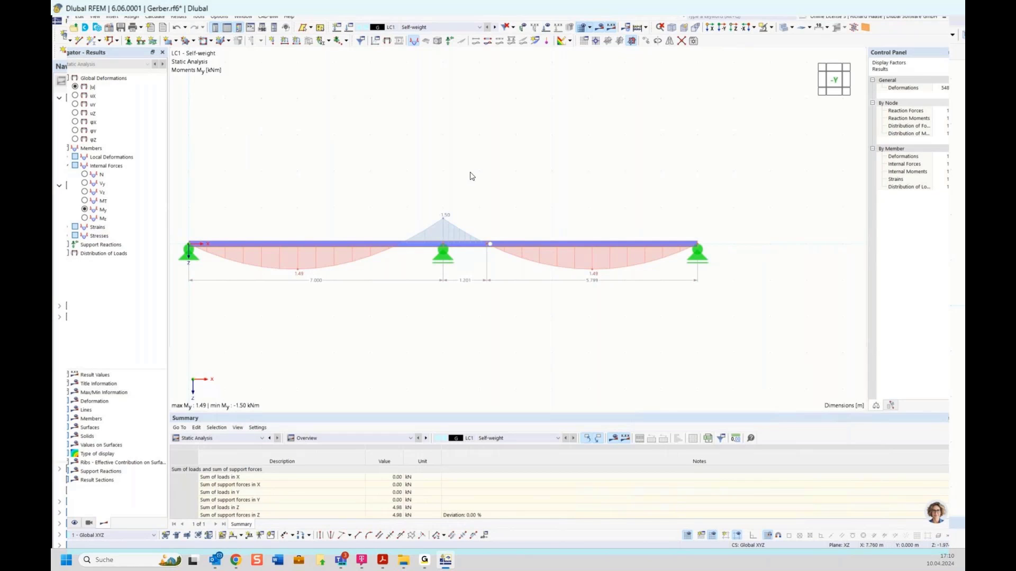
scroll(470, 177, "down", 1)
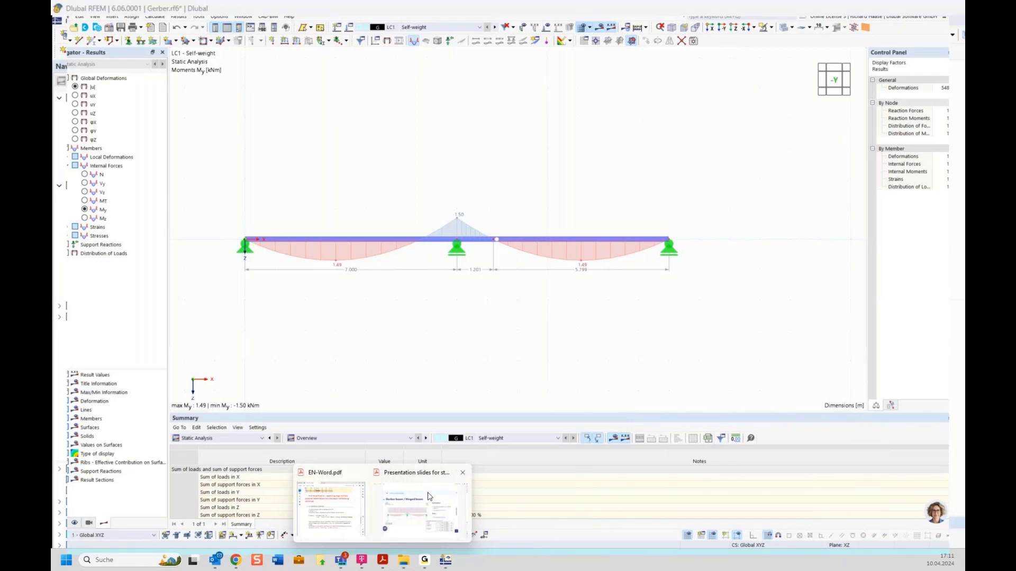
- Switch to the presentation slides PDF in Acrobat to consult the Gerber beam example
left_click(429, 494)
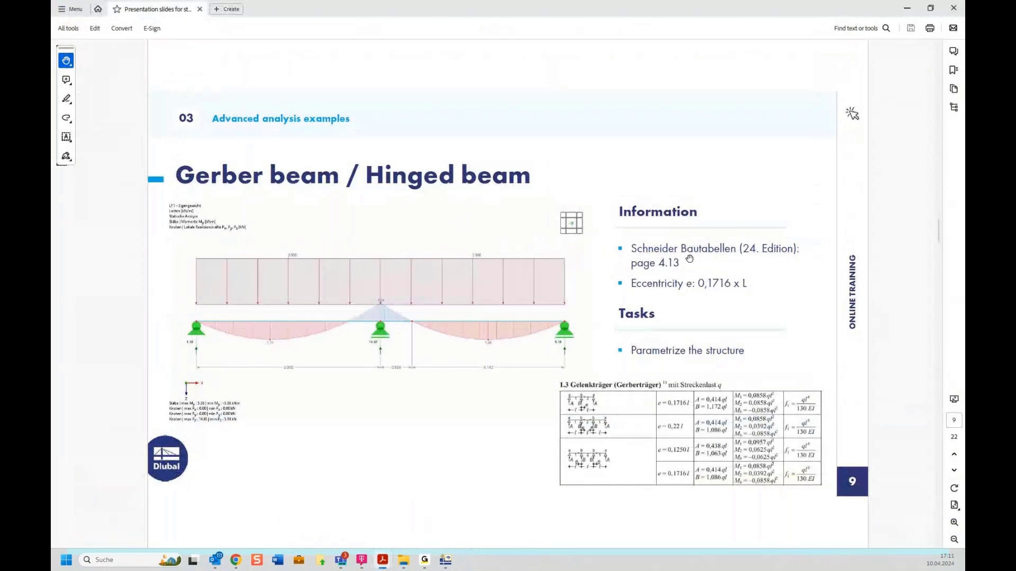
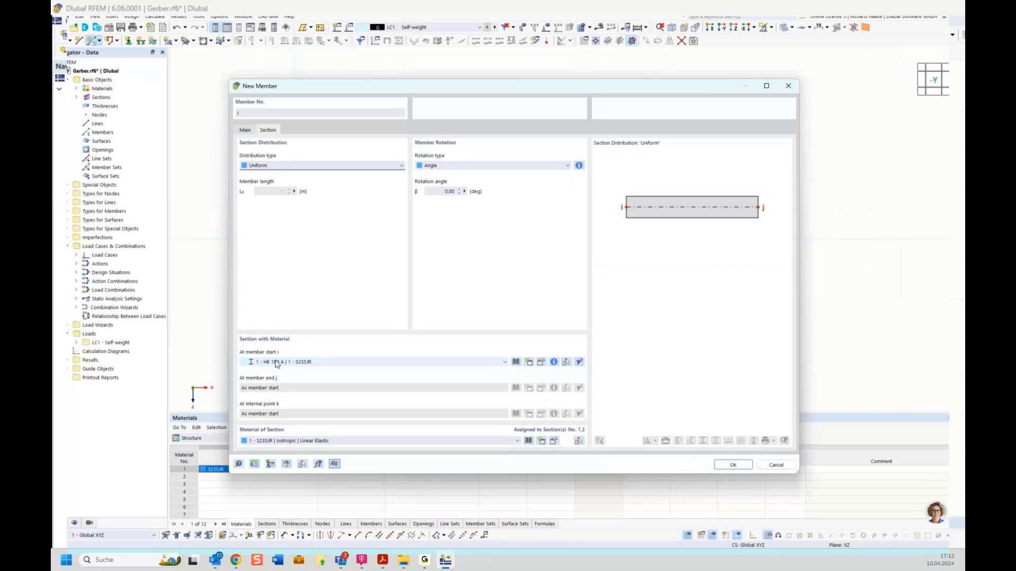
- Draw a vertical HEB 300 column member from the origin to Z -5 m
left_click(275, 364)
left_click(266, 376)
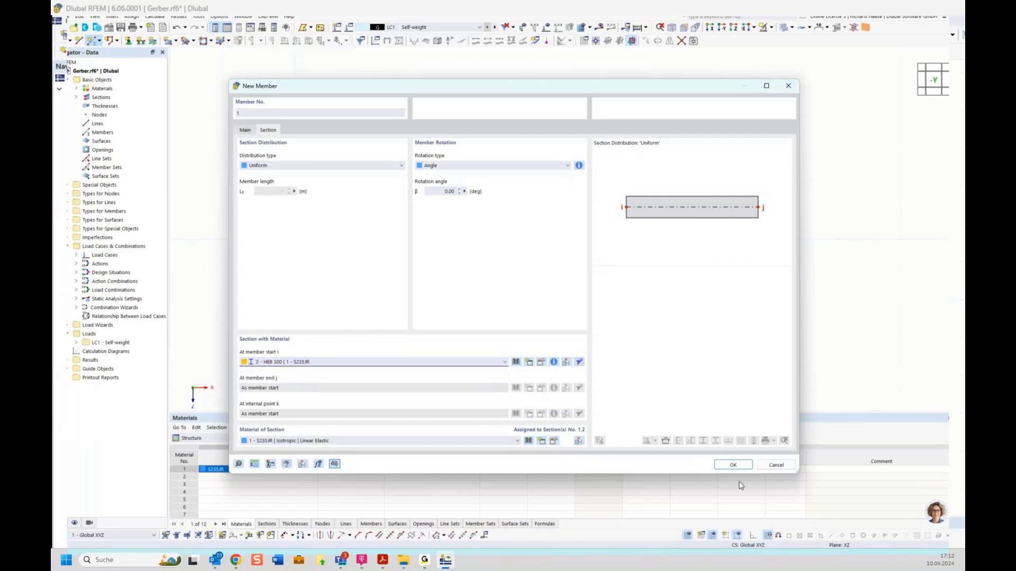
left_click(733, 465)
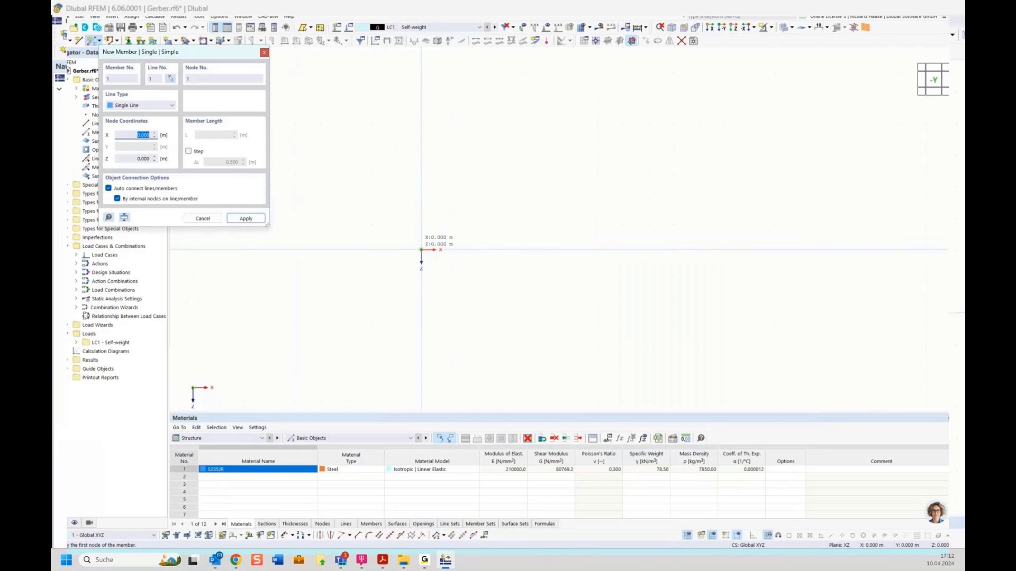
left_click(421, 249)
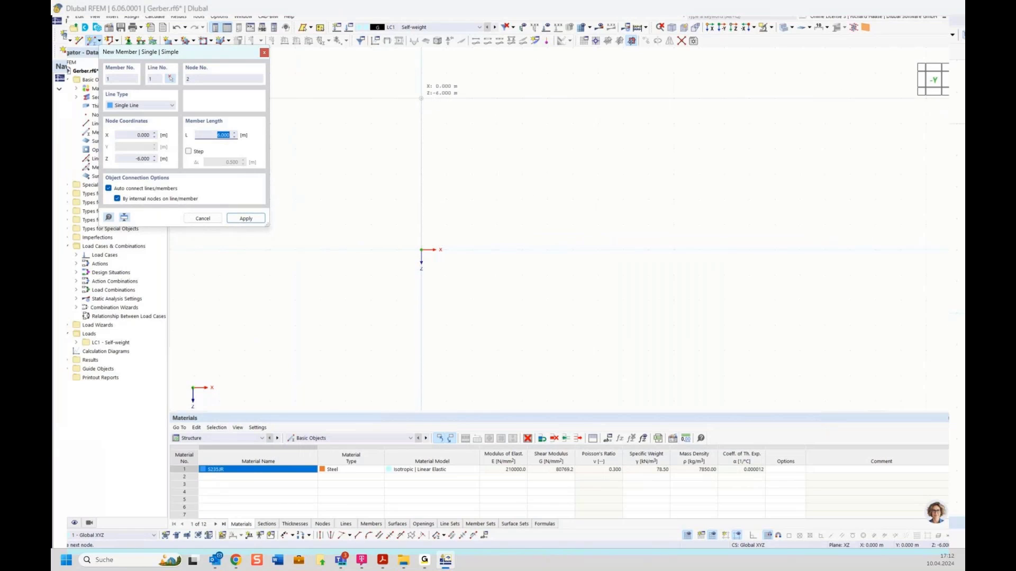
left_click(421, 124)
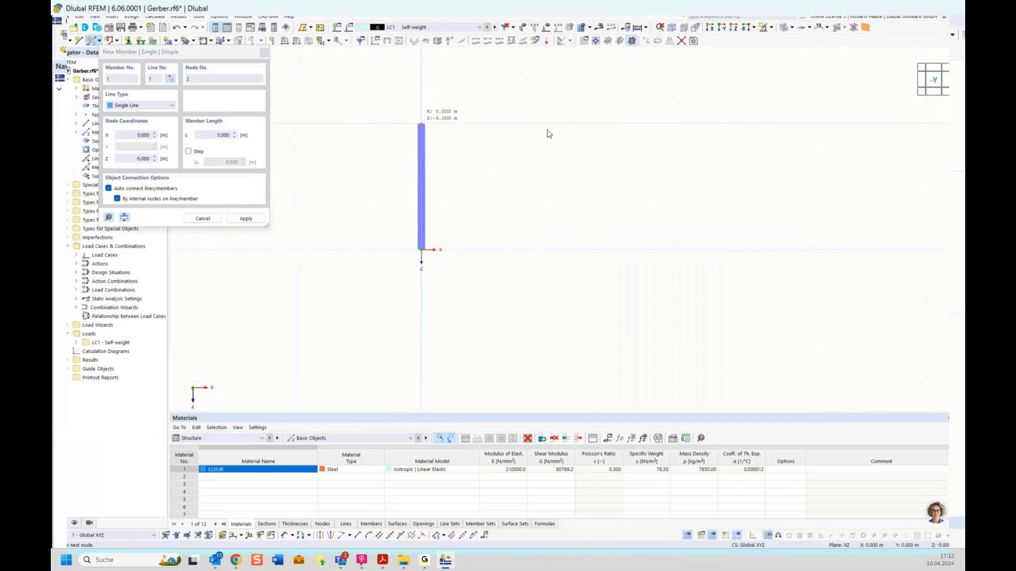
- Draw the inclined rafter member from the ridge point at X 5 m, Z -8 m to the column's head
middle_click_drag(547, 132, 515, 221)
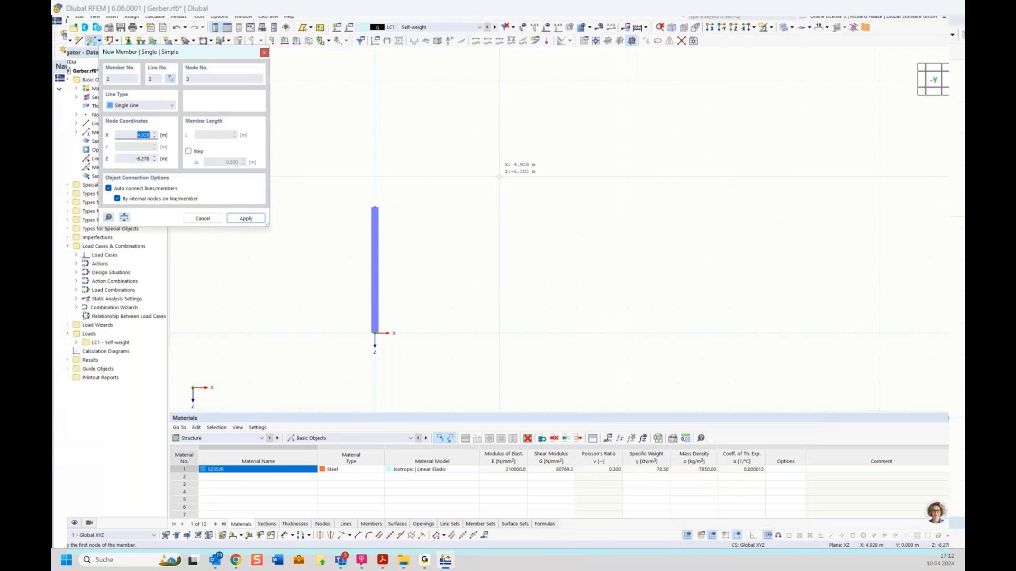
left_click(501, 131)
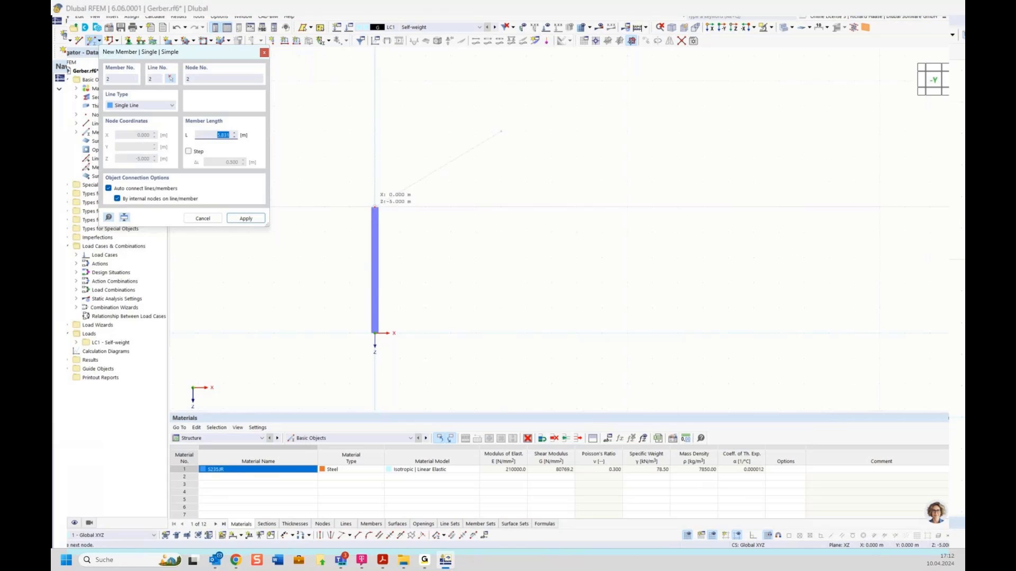
left_click(375, 208)
key("Escape")
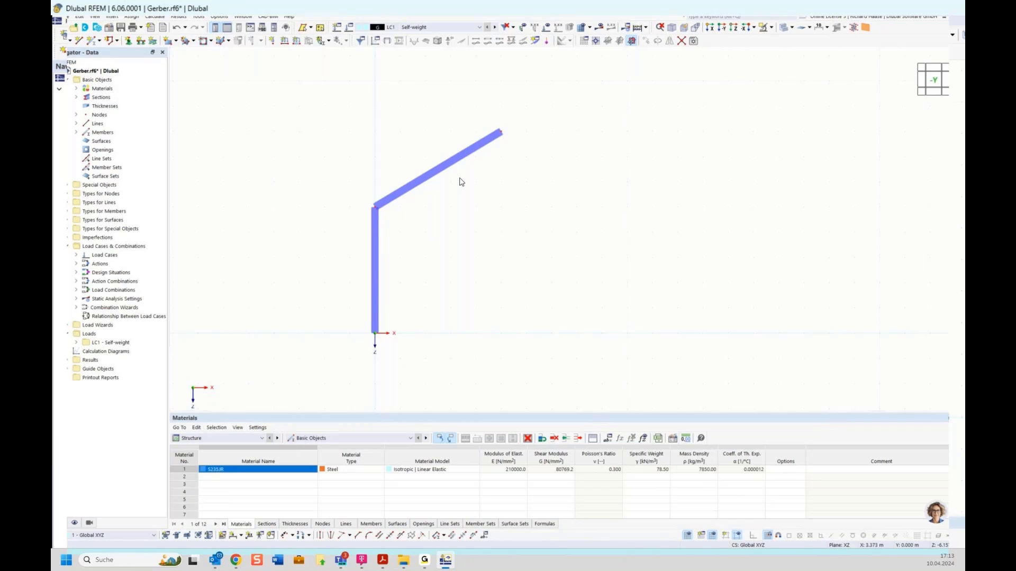
- Mirror the column and rafter as a copy about a YZ plane through the ridge node at the rafter's upper end
left_click_drag(324, 81, 578, 400)
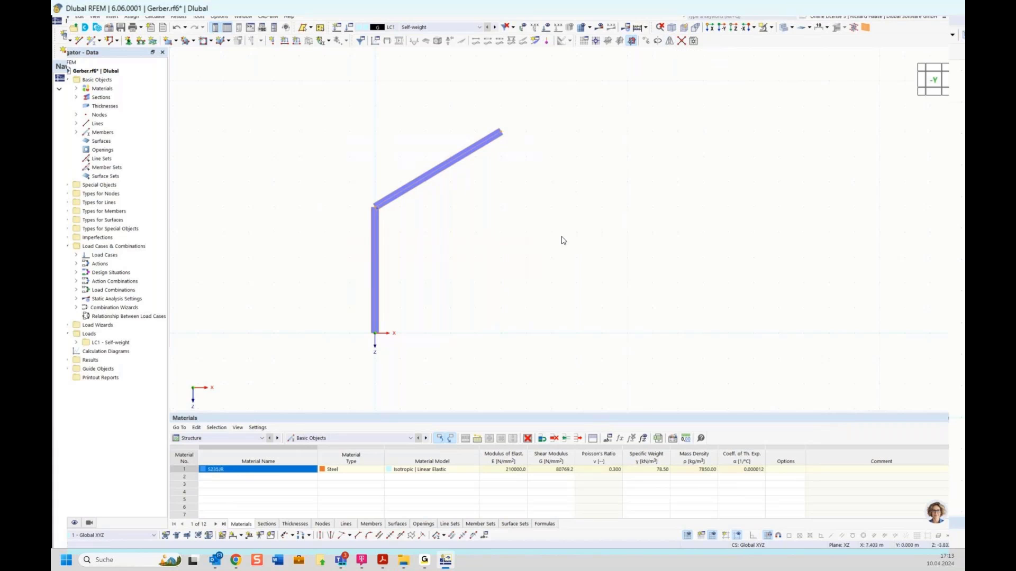
middle_click_drag(562, 240, 478, 254, "ctrl")
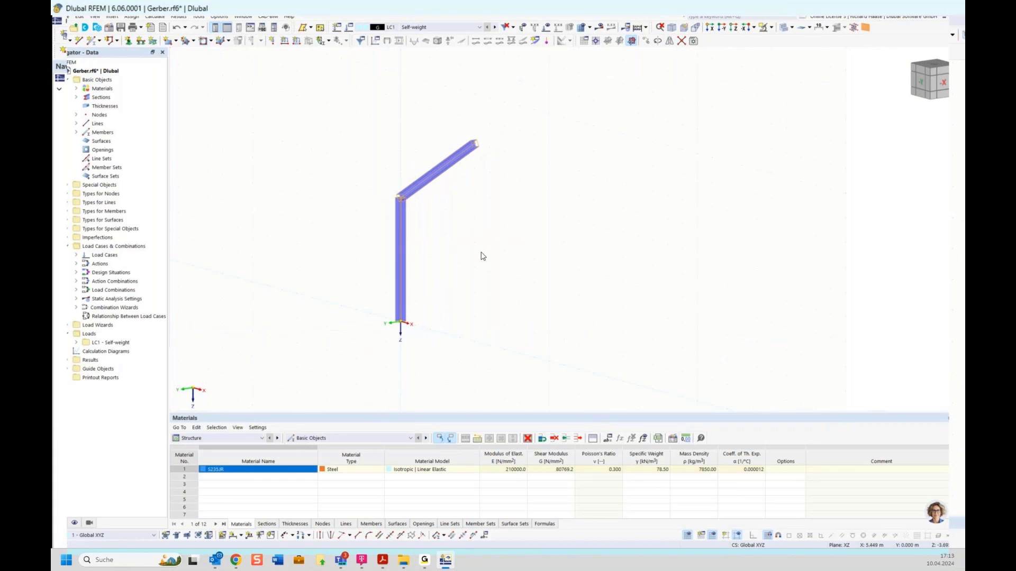
left_click_drag(342, 108, 543, 373)
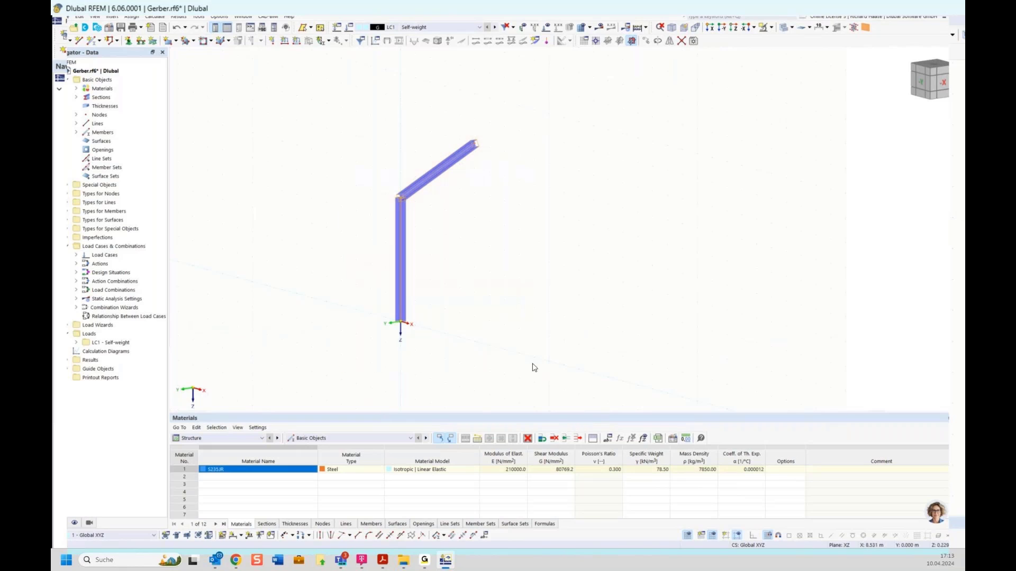
left_click(669, 41)
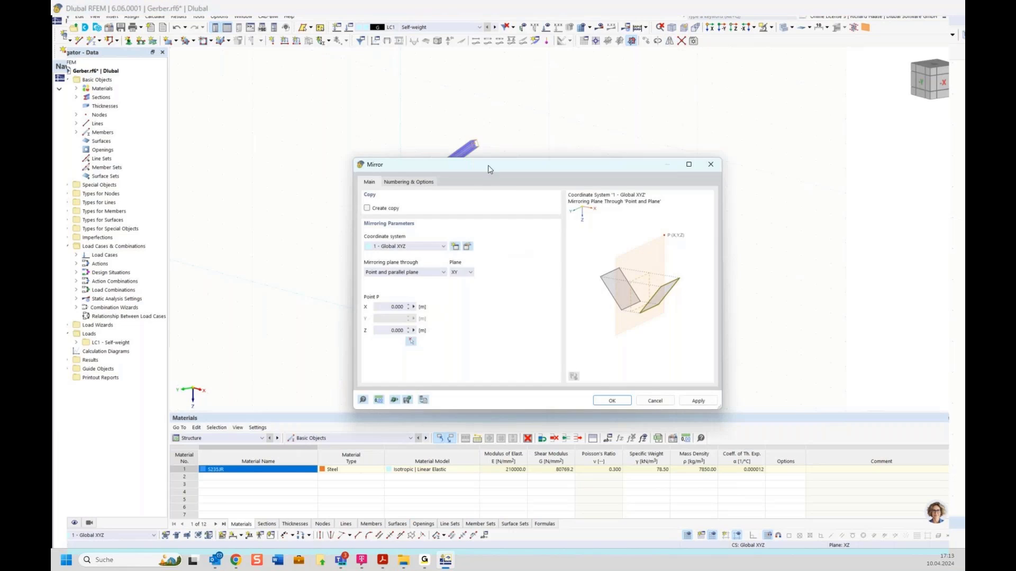
left_click_drag(488, 166, 645, 140)
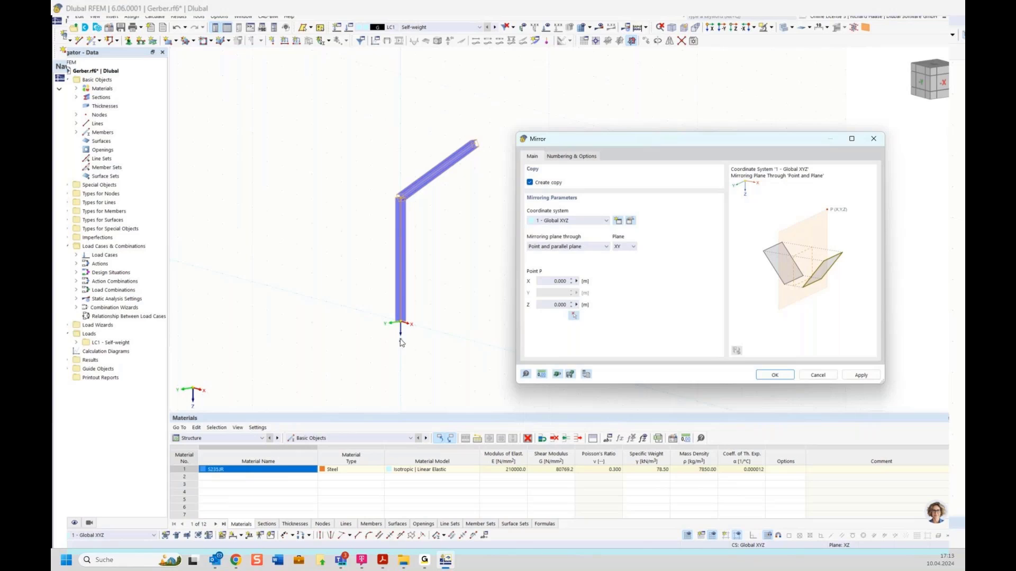
left_click(624, 248)
left_click(623, 263)
left_click(575, 317)
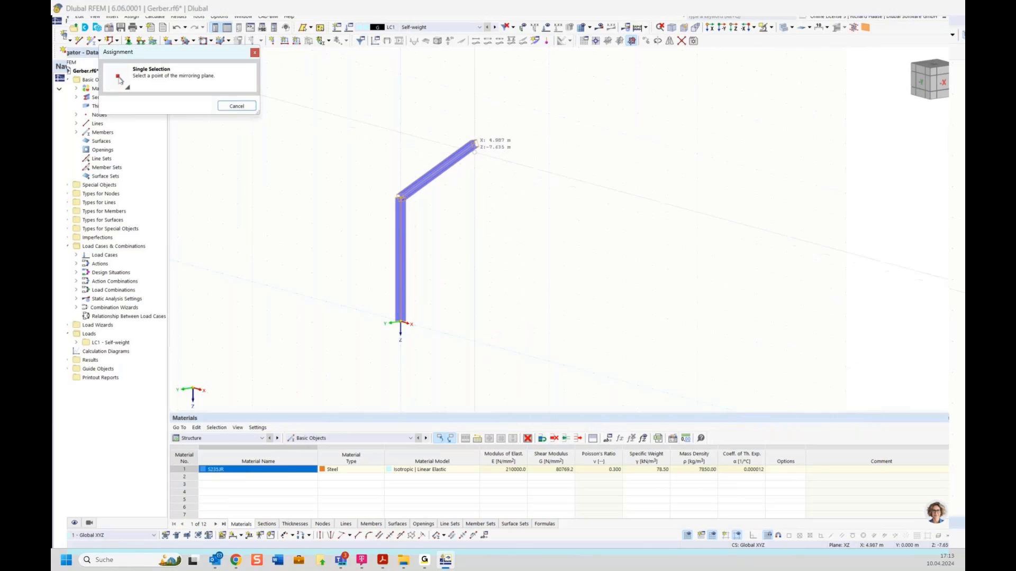
left_click(475, 144)
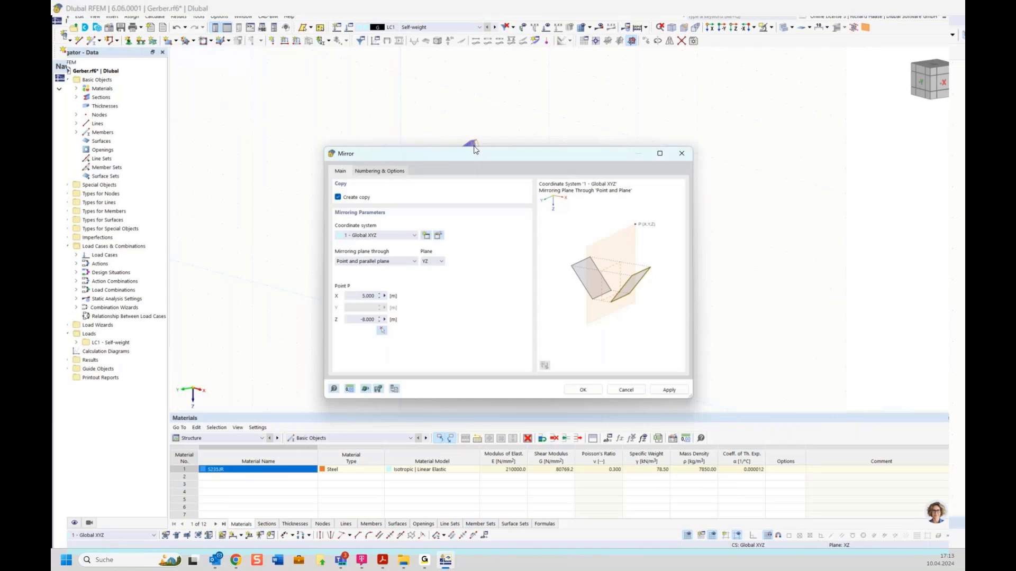
left_click_drag(469, 149, 566, 226)
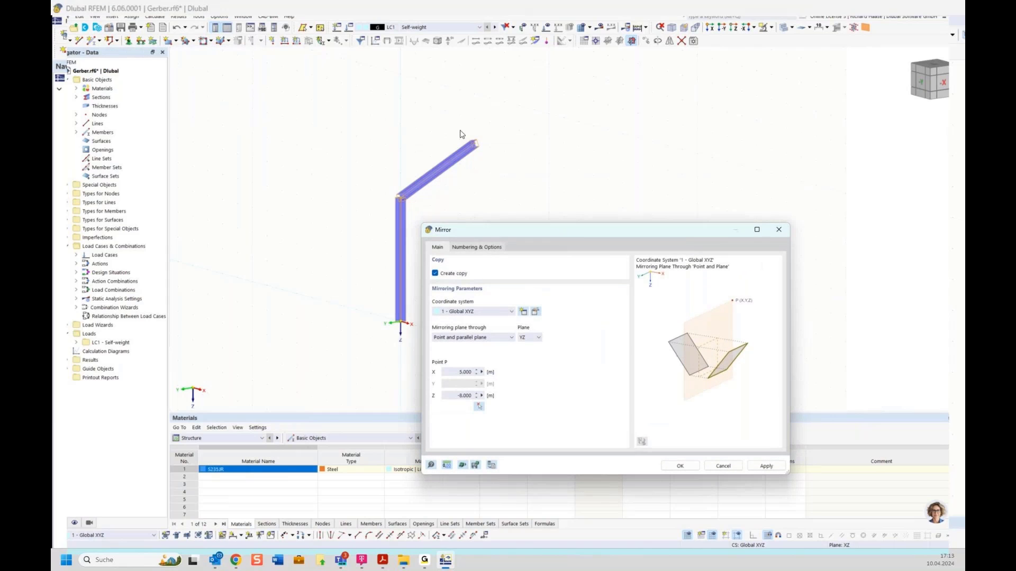
left_click(681, 466)
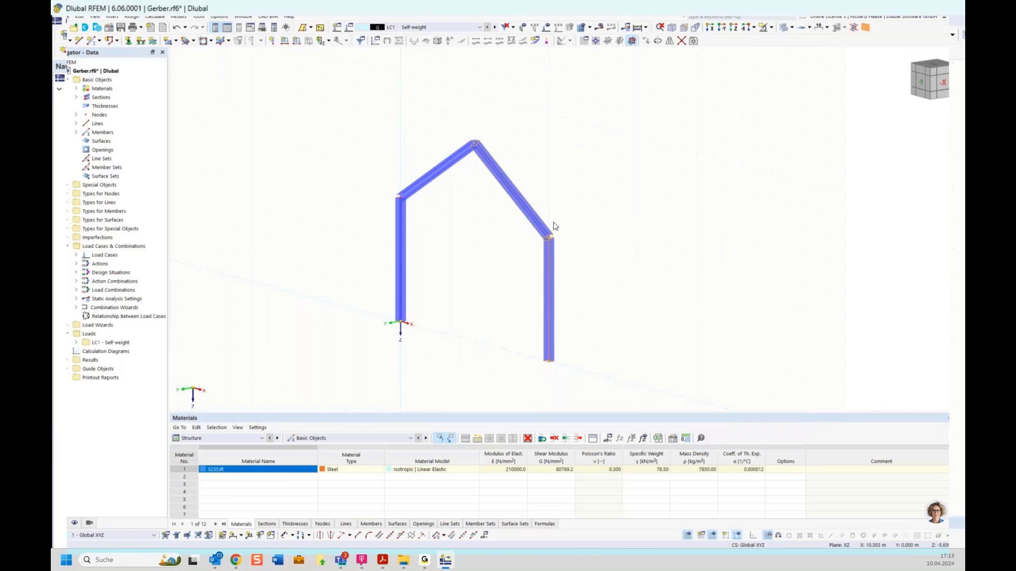
- Assign the Hinged nodal support to the base nodes of both columns in the -Y view
middle_click_drag(566, 175, 637, 177, "ctrl")
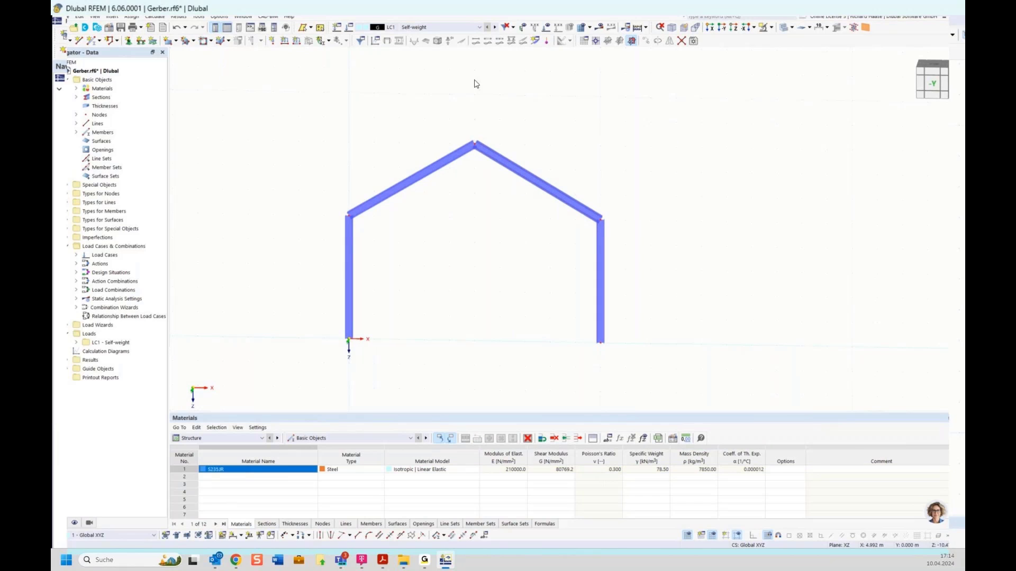
middle_click_drag(470, 133, 498, 134, "ctrl")
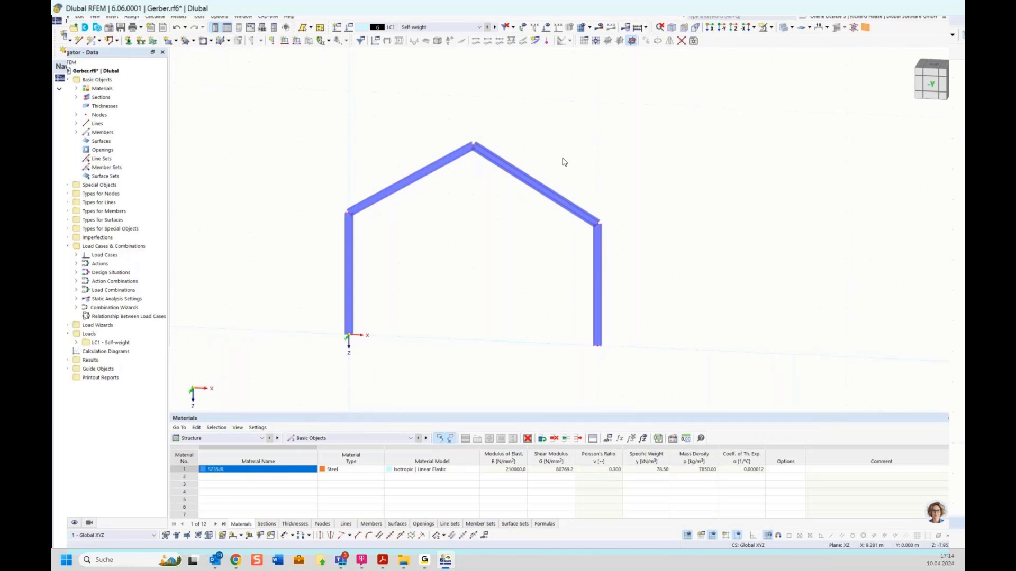
left_click(934, 84)
scroll(709, 120, "down", 2)
middle_click_drag(725, 120, 635, 143)
scroll(623, 133, "down", 1)
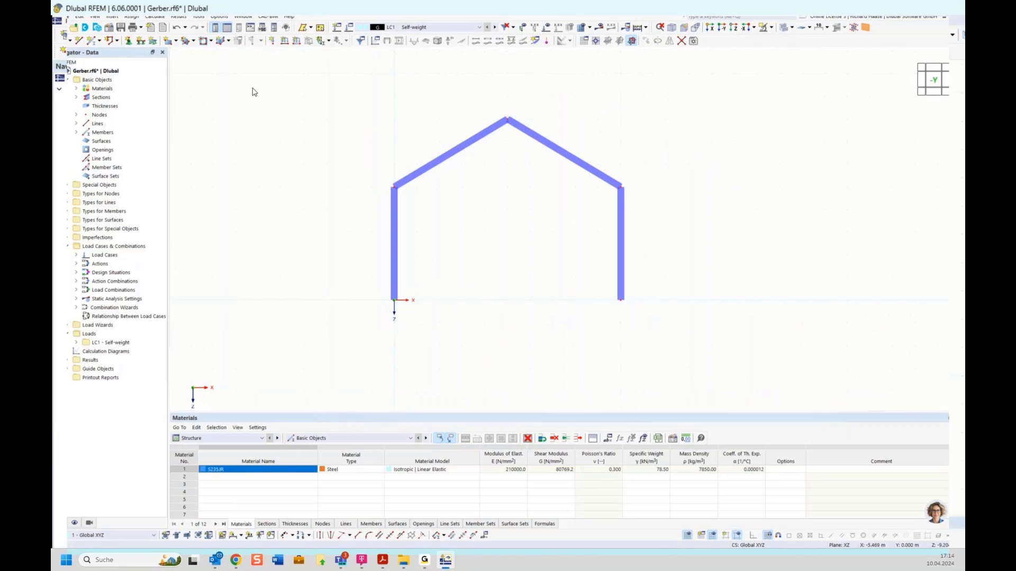
left_click(128, 41)
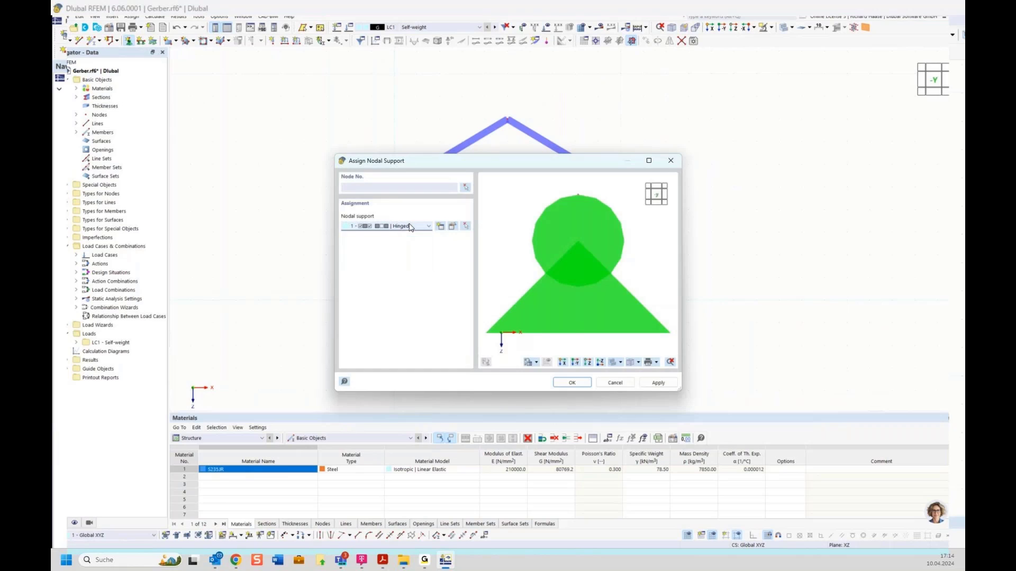
left_click(465, 189)
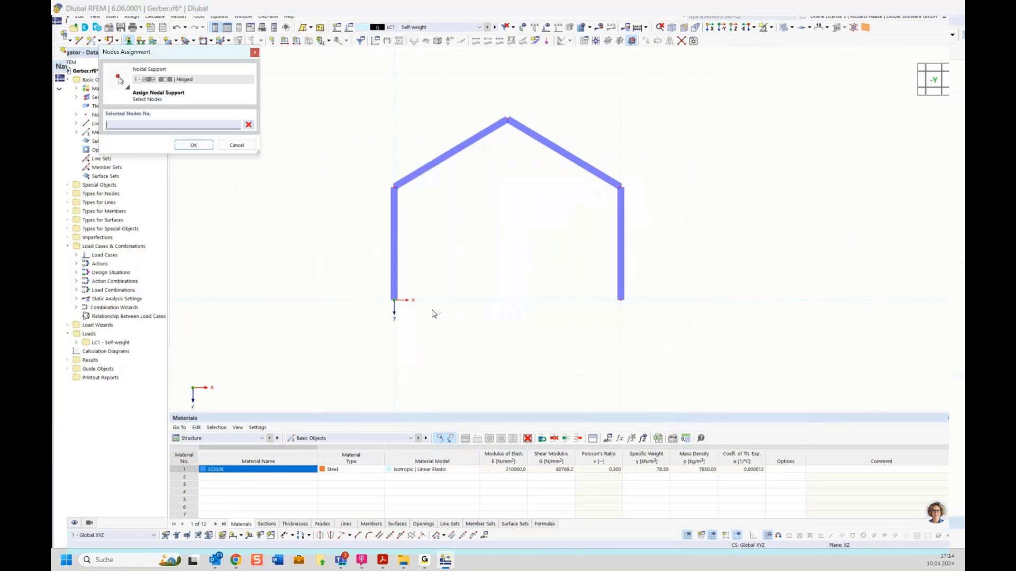
left_click(394, 300)
left_click(620, 300)
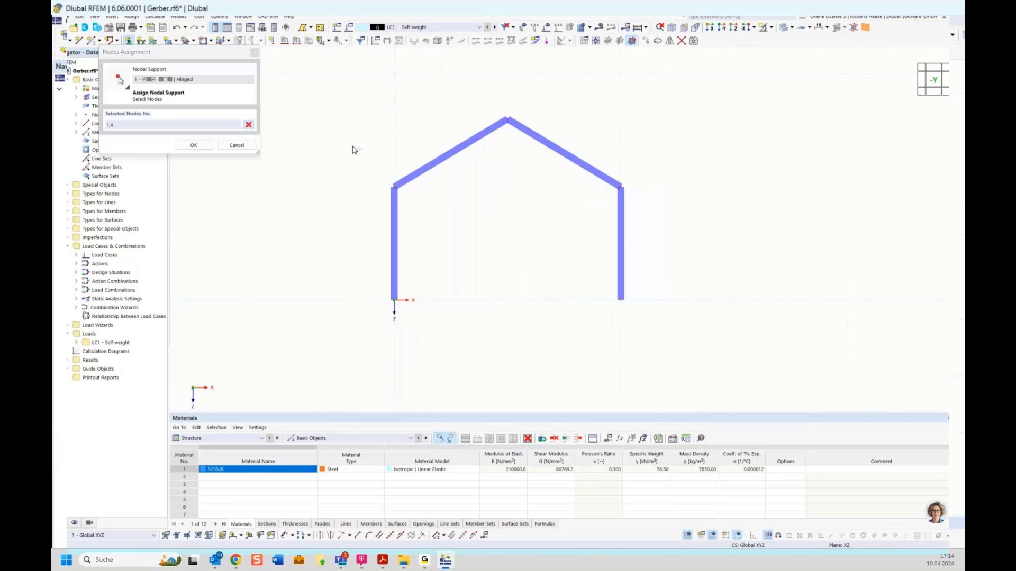
left_click(193, 145)
left_click(572, 383)
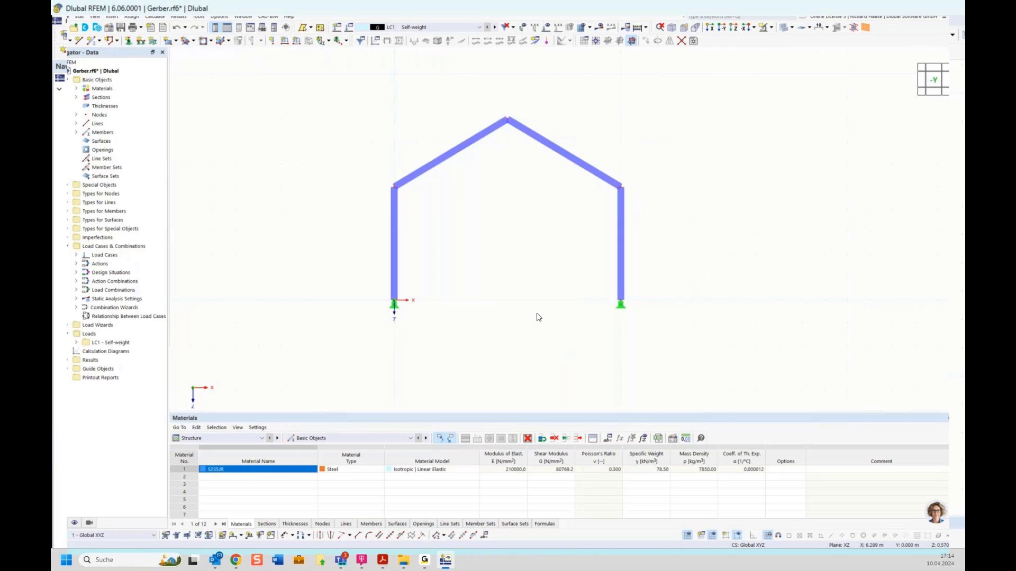
- Enlarge the displayed size of the nodal support symbols
right_click(395, 303)
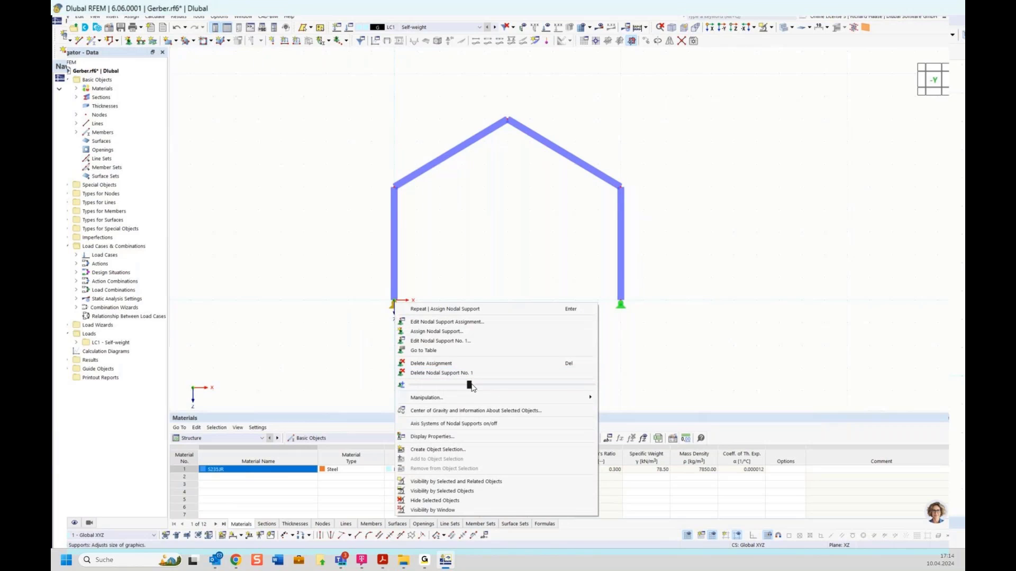
left_click_drag(469, 385, 522, 385)
left_click(735, 297)
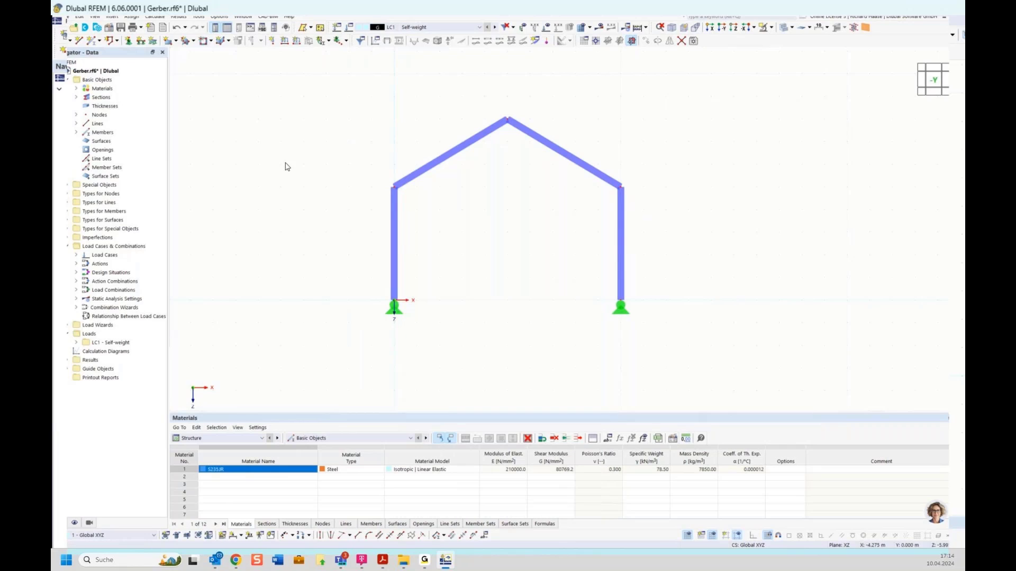
- Draw a horizontal Tension member connecting the heads of the two columns
left_click(93, 42)
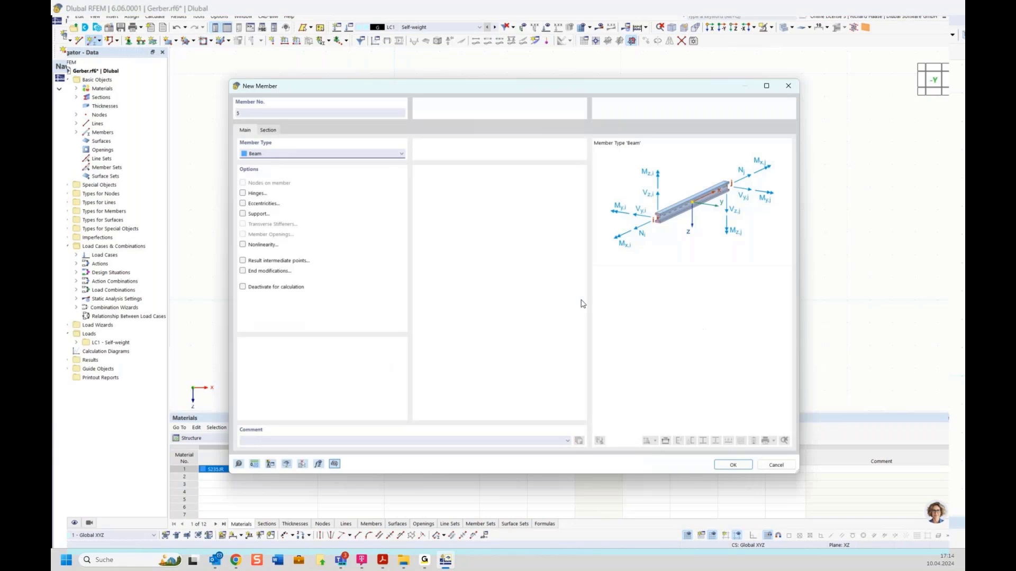
left_click(271, 155)
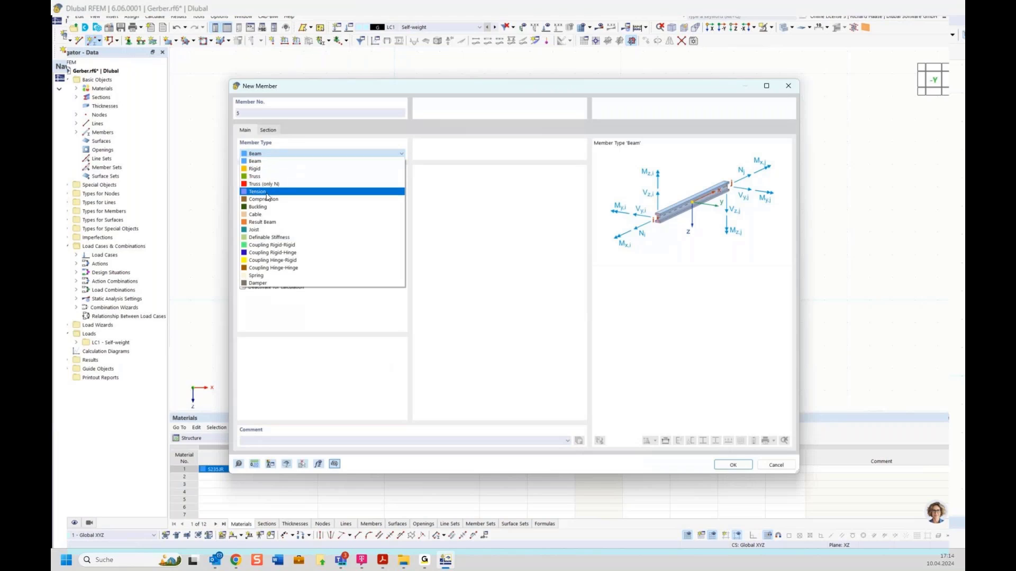
left_click(267, 193)
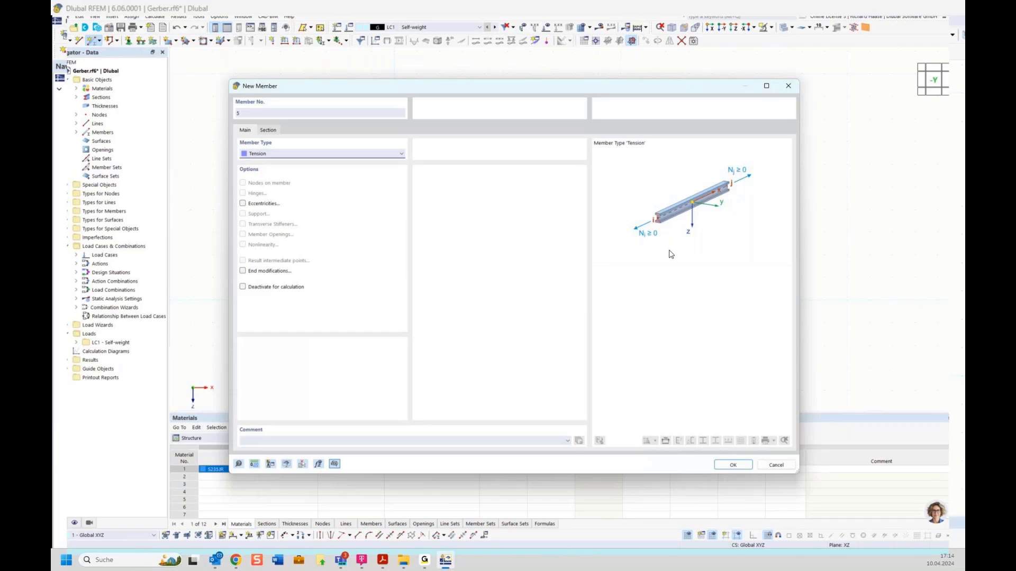
left_click(733, 465)
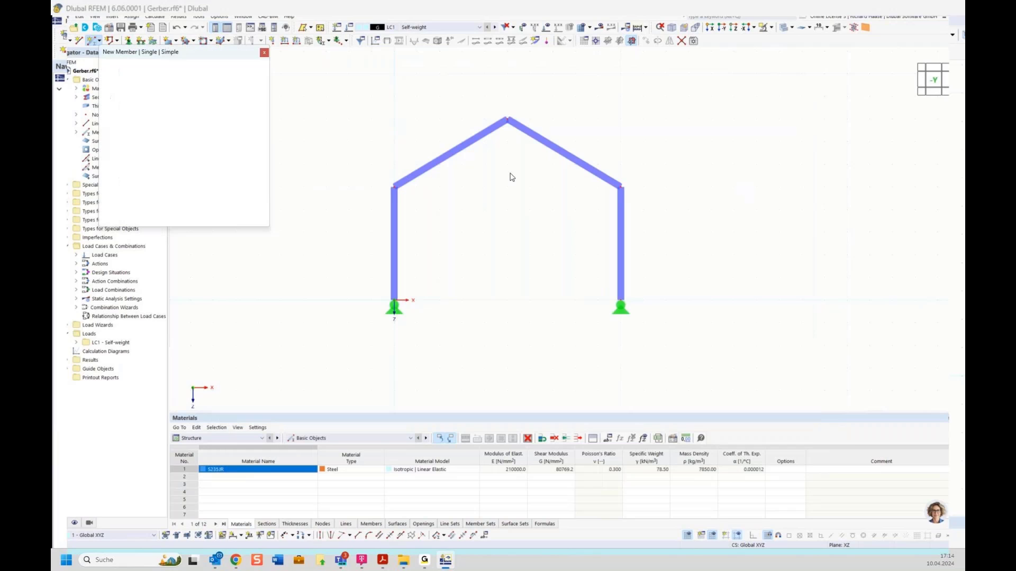
left_click(394, 187)
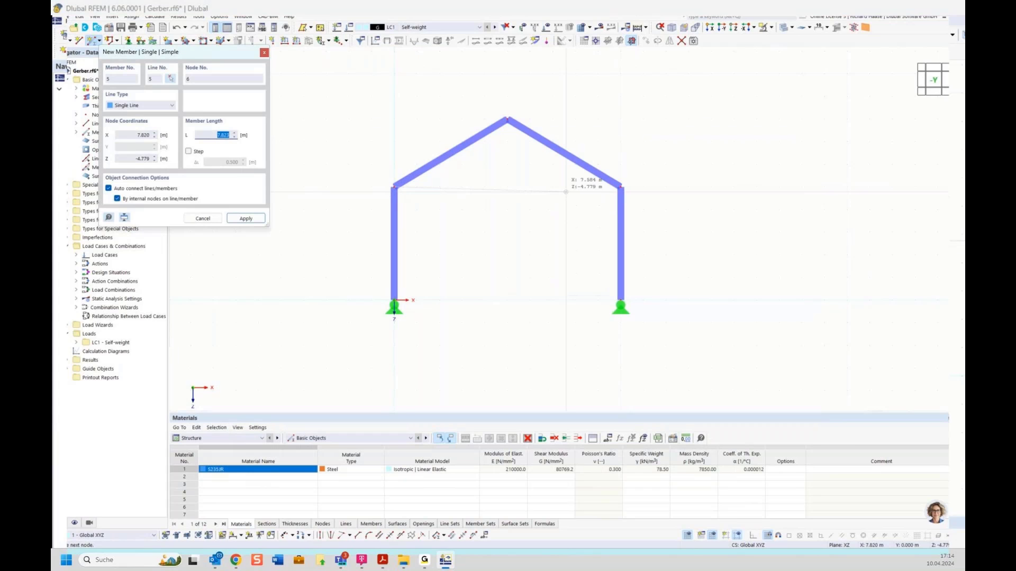
left_click(621, 186)
key("Escape")
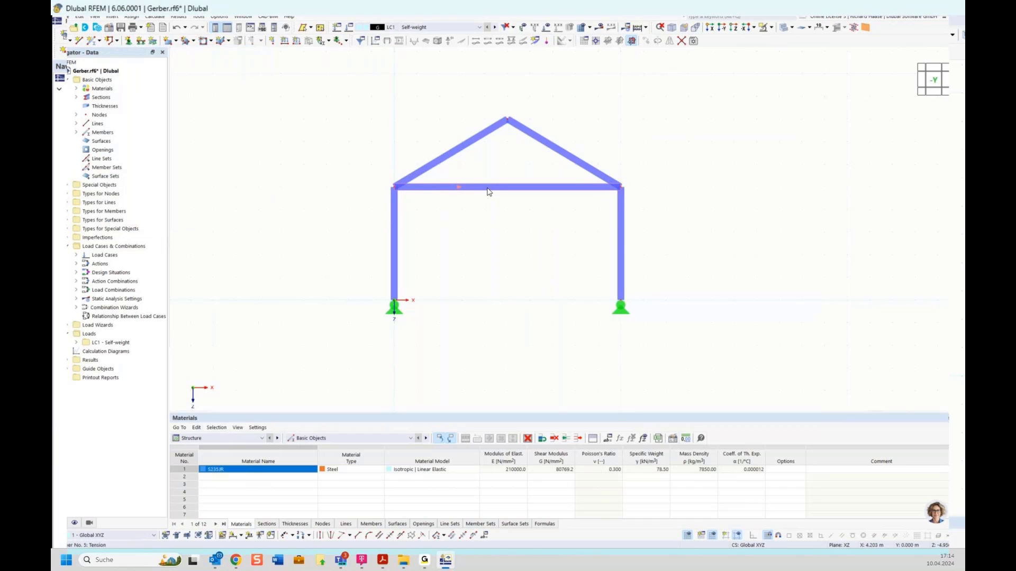
- Assign a new solid round bar section with a 30 mm diameter to the horizontal tension member between the column heads
double_click(488, 191)
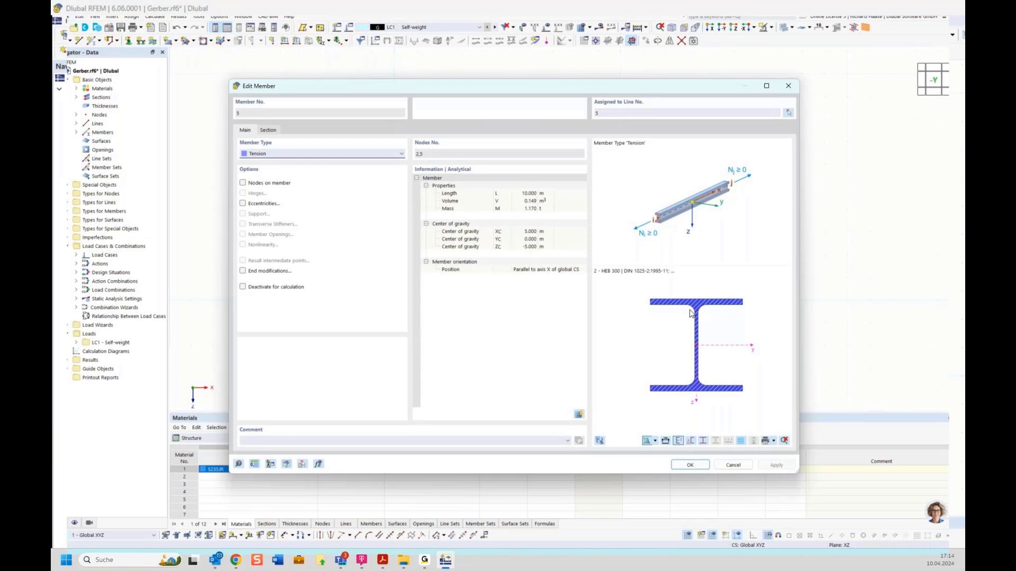
left_click(272, 130)
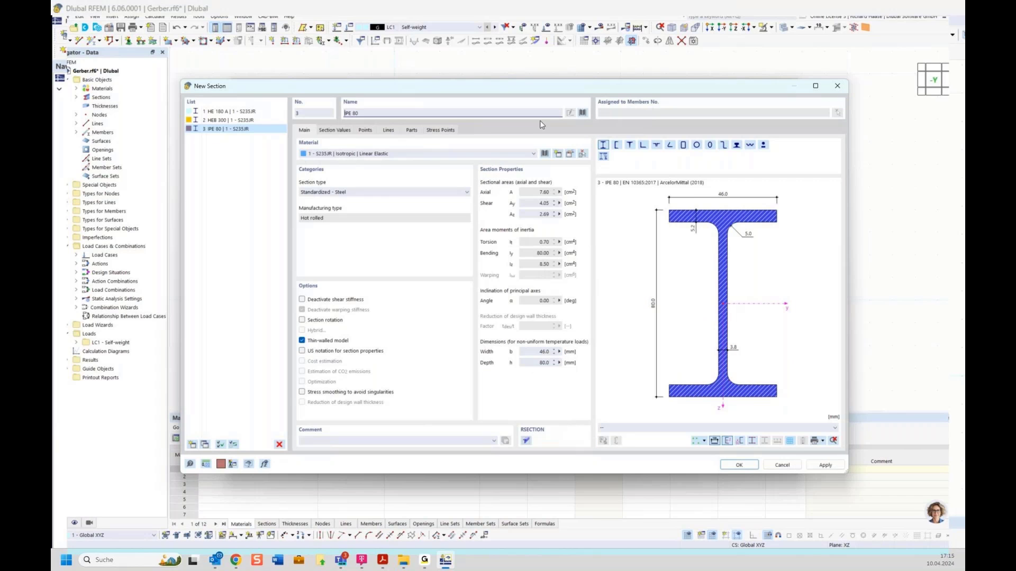
left_click(583, 112)
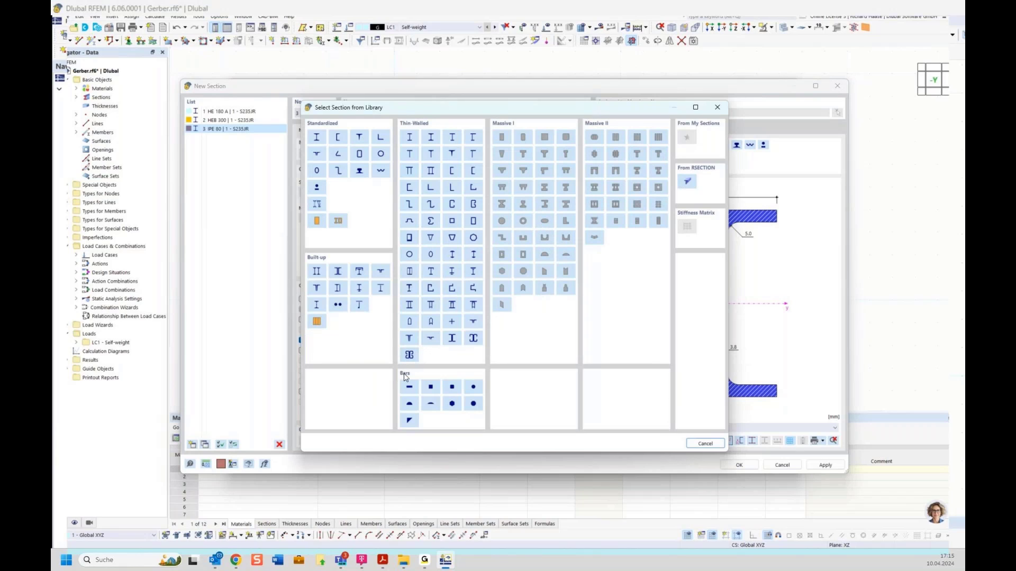
left_click(473, 387)
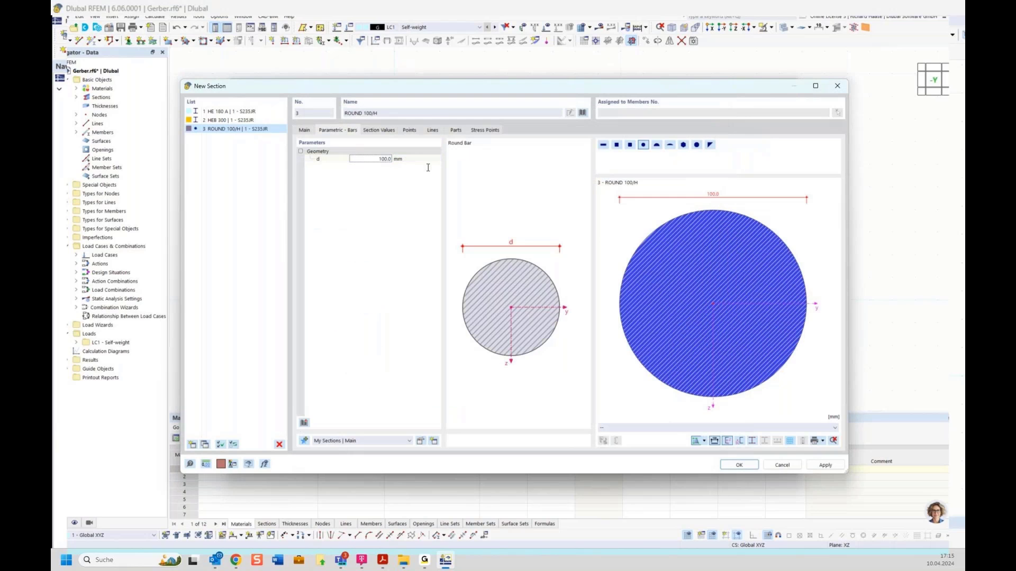
left_click(392, 160)
left_click(739, 465)
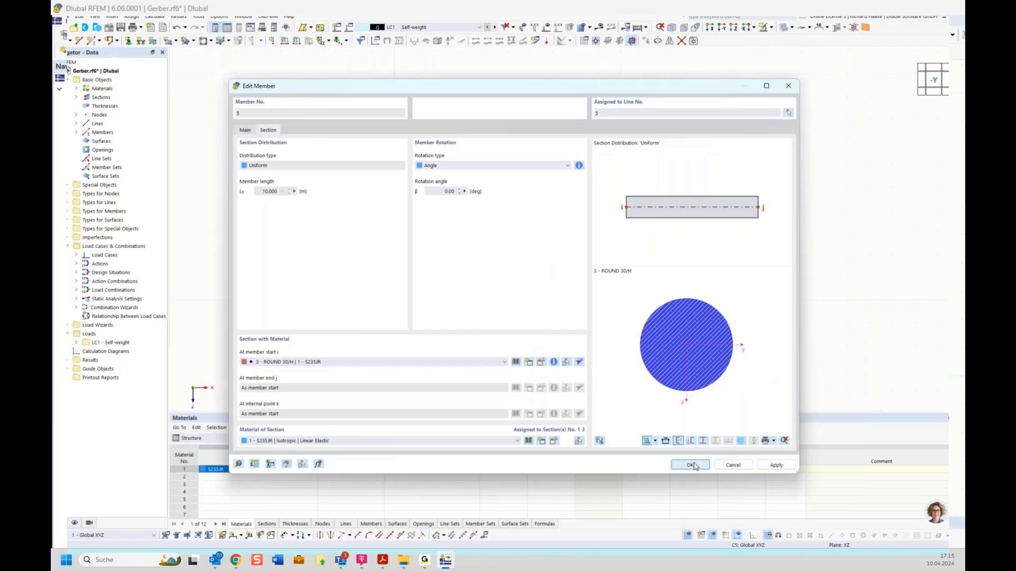
left_click(690, 465)
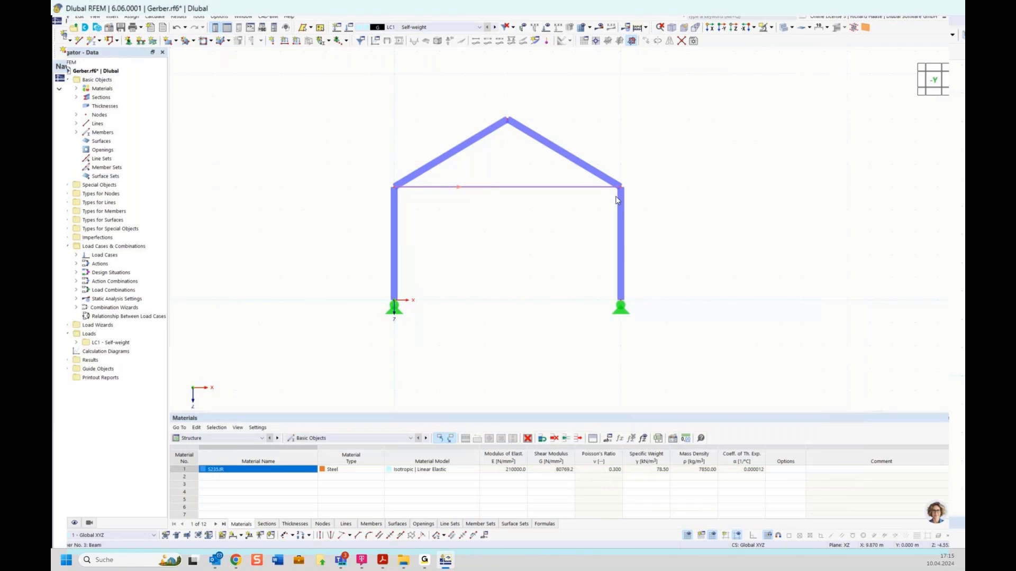
middle_click_drag(586, 214, 521, 208, "ctrl")
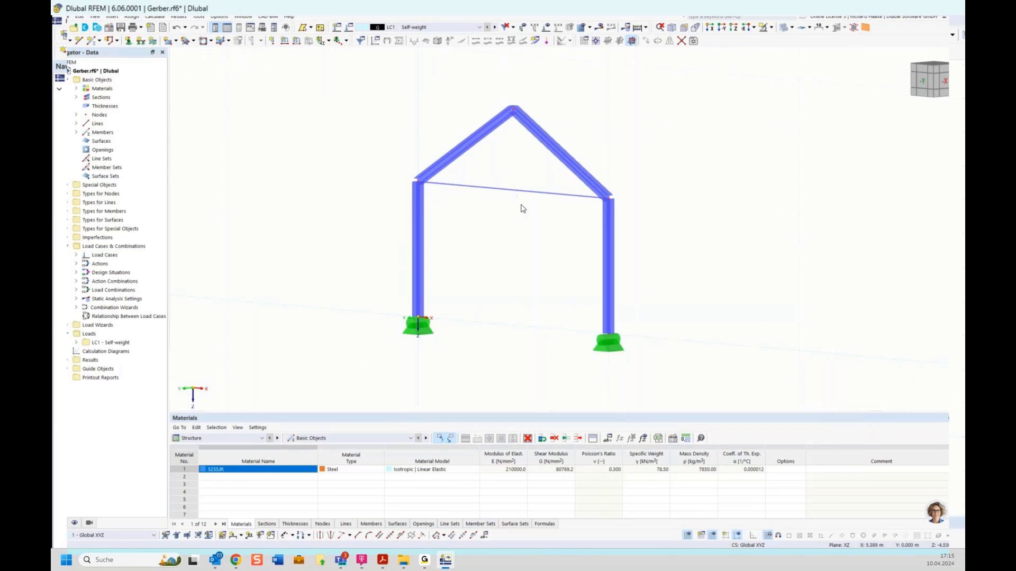
left_click(921, 83)
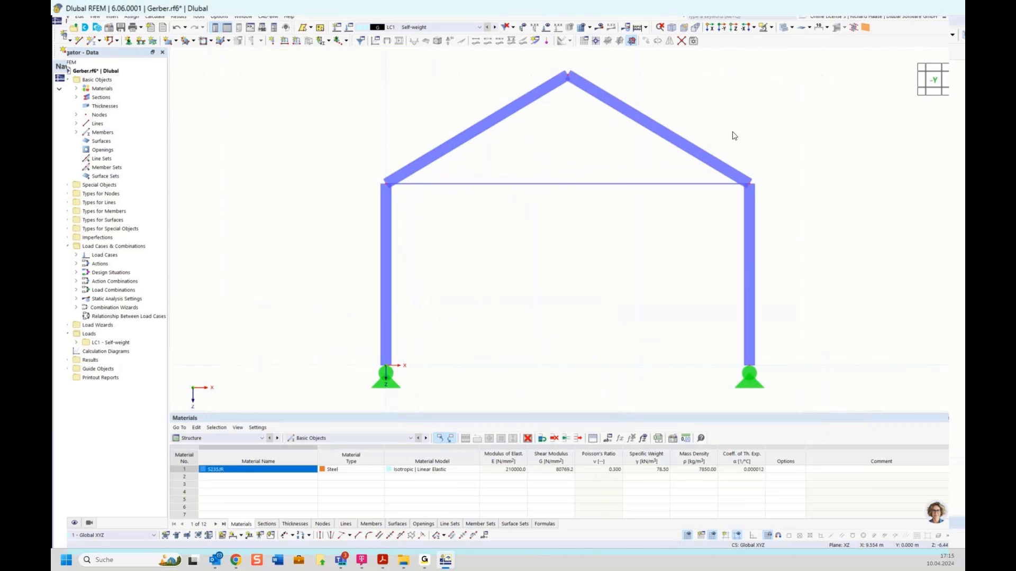
scroll(577, 238, "down", 3)
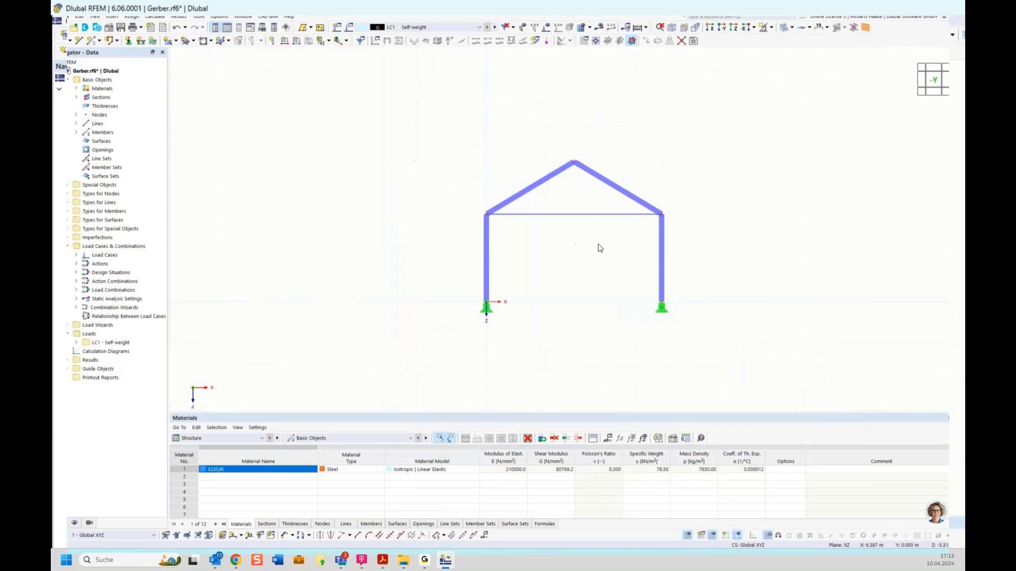
middle_click_drag(598, 247, 530, 256)
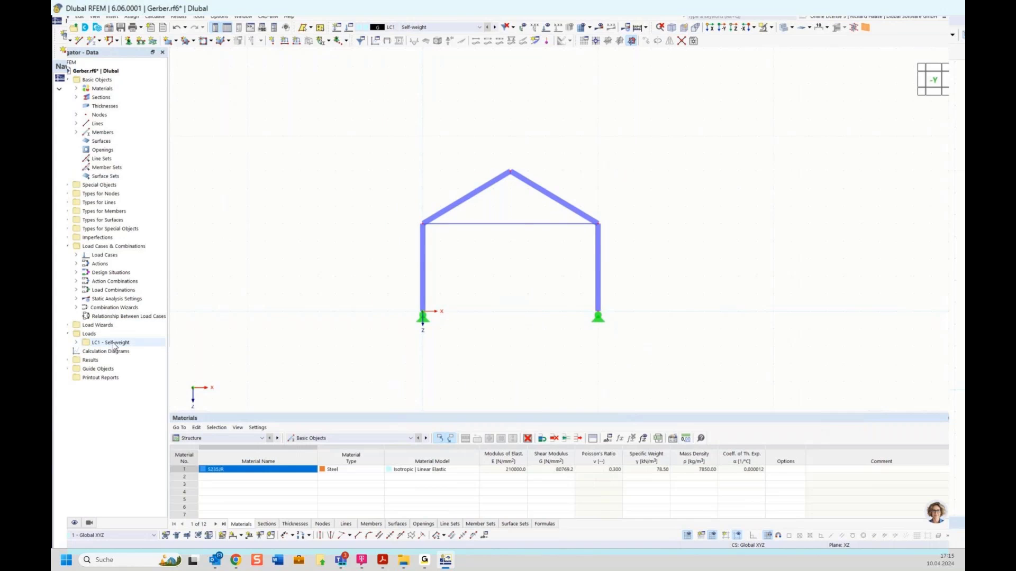
- Create a second load case named Snow with the action category Snow/ice loads - H <= 1000 m
right_click(87, 334)
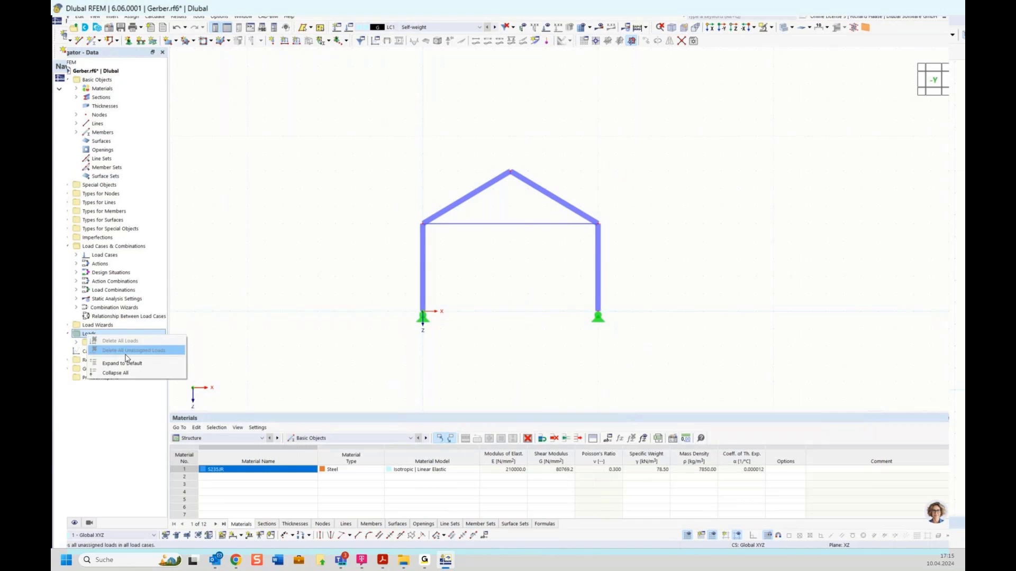
left_click(87, 342)
right_click(94, 343)
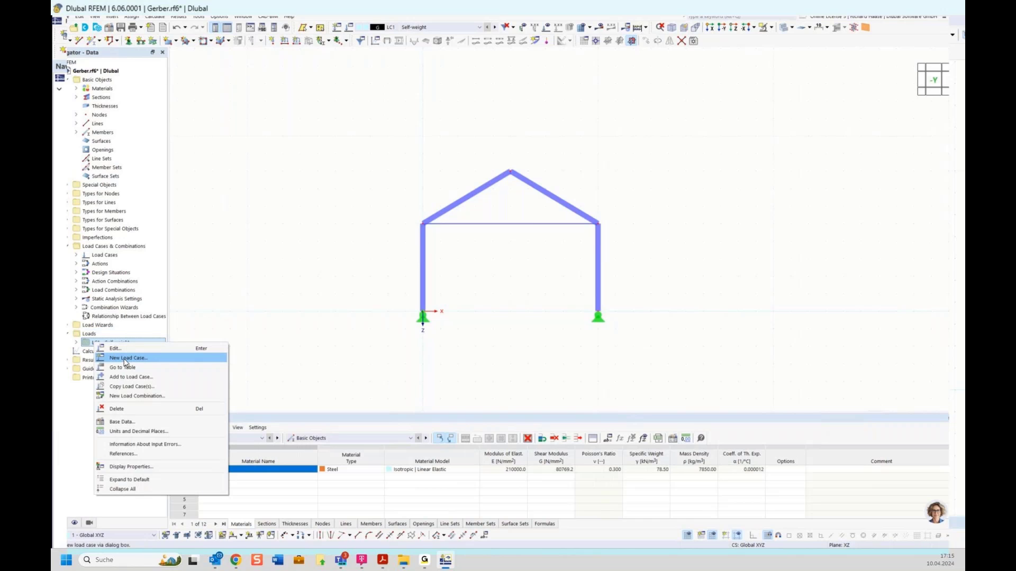
left_click(126, 359)
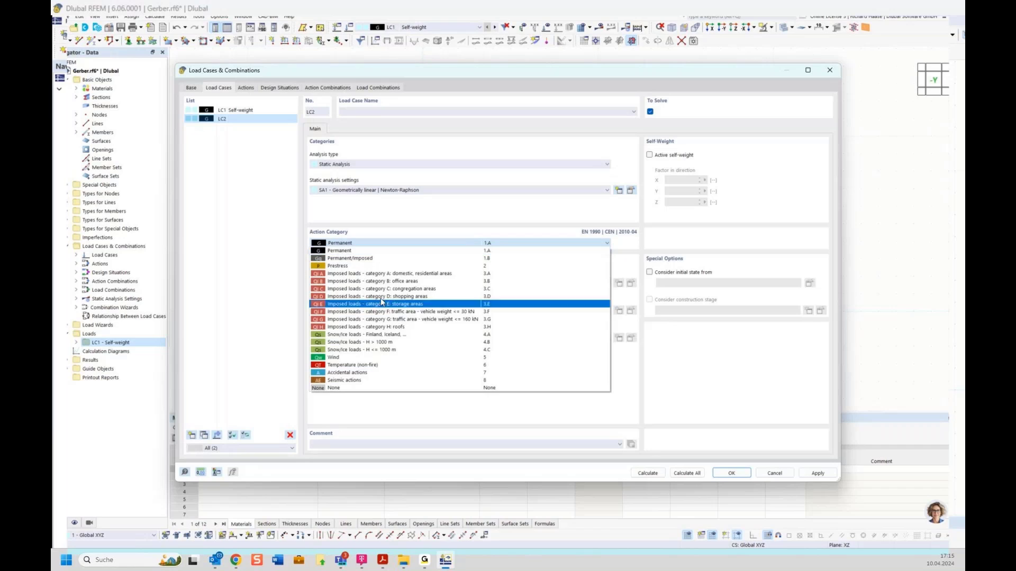
left_click(385, 350)
left_click(387, 112)
type("Snow")
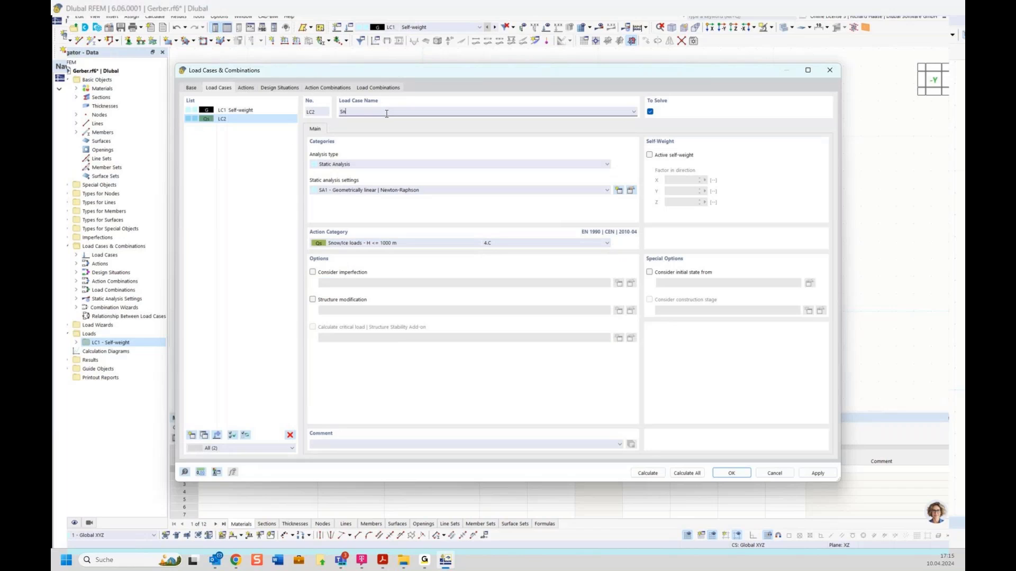
- Add a third load case named Wind with the action category Wind
left_click(192, 437)
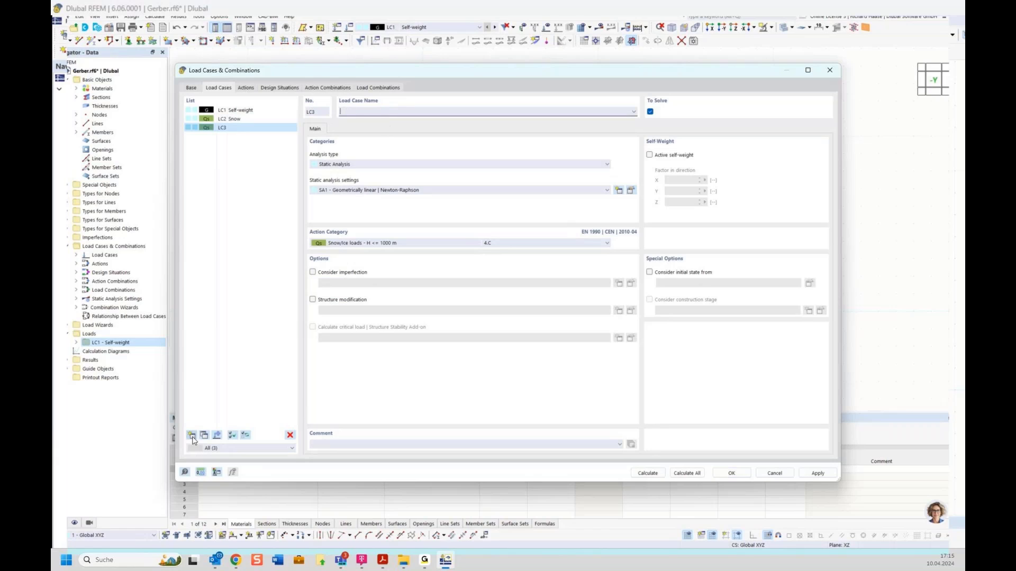
type("Wind")
left_click(359, 244)
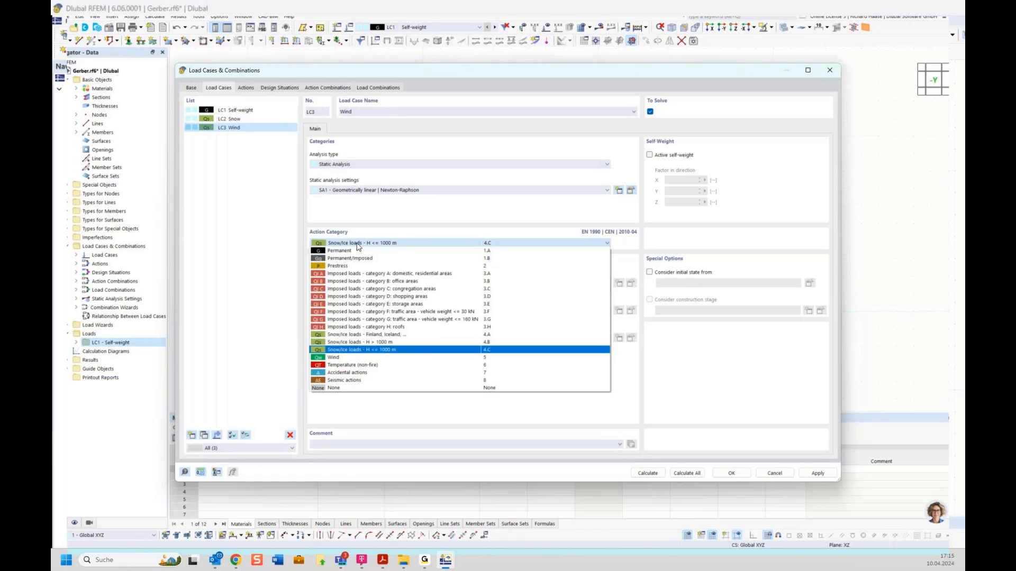
left_click(345, 358)
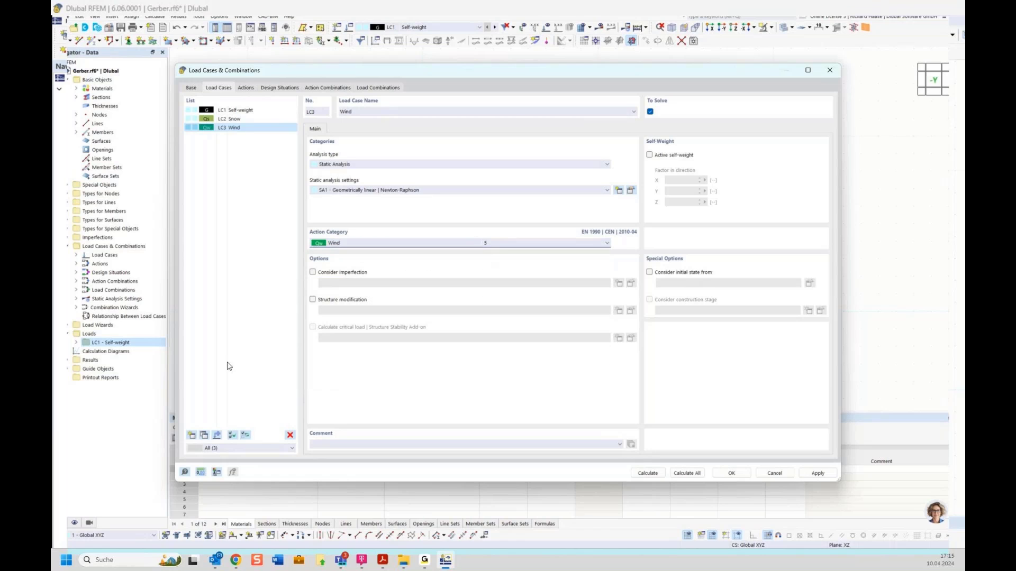
- Add a fourth load case named Temperature with the action category Temperature (non-fire)
left_click(193, 436)
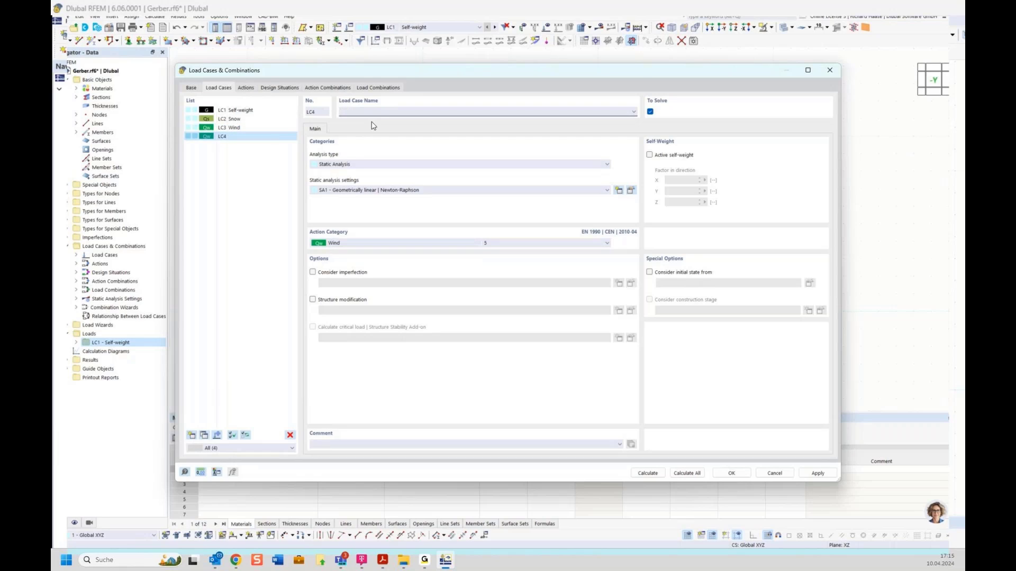
type("Temperature")
left_click(356, 243)
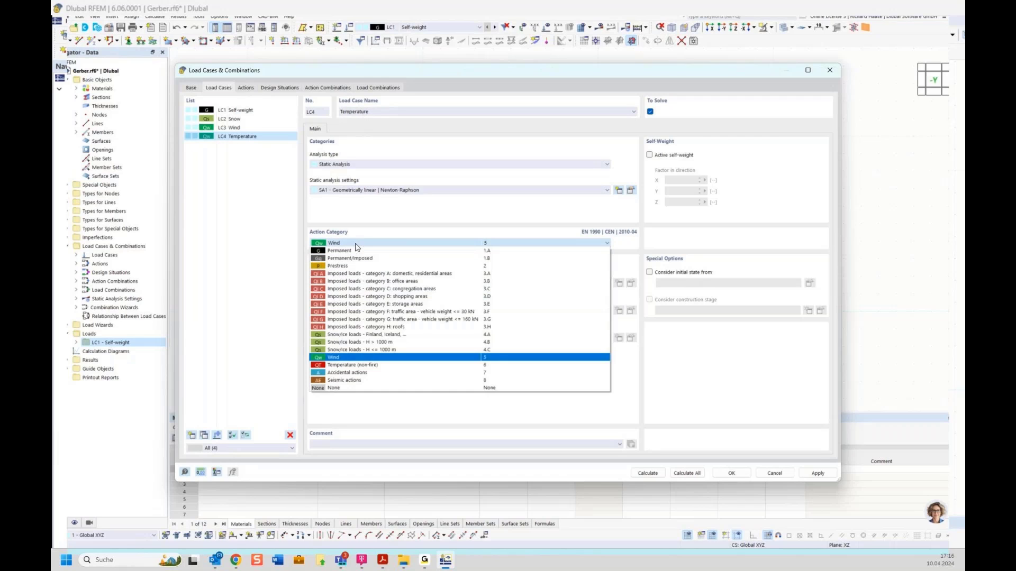
left_click(371, 367)
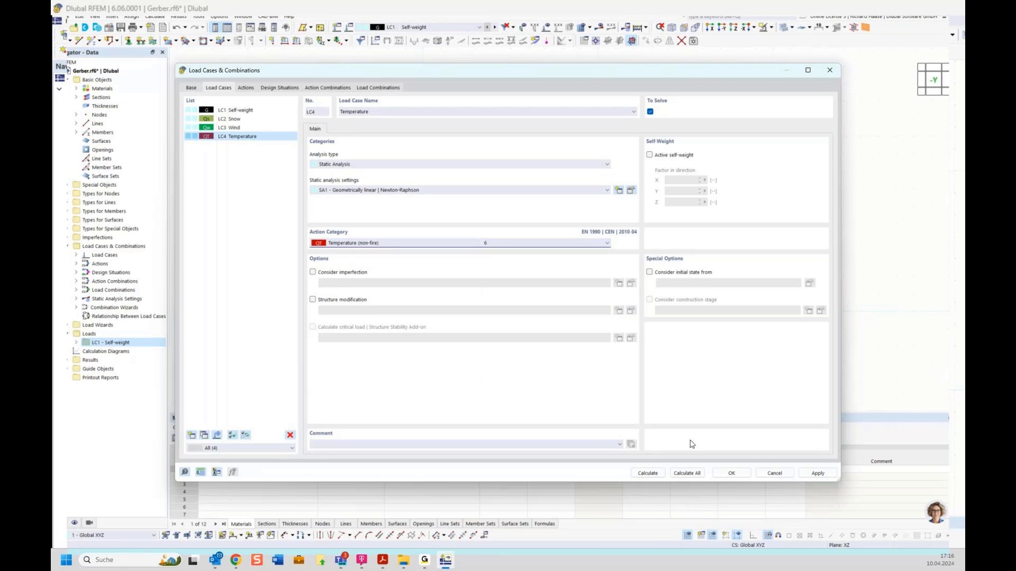
- Review the generated actions and load combinations, examining the assigned load cases and factors of CO1, CO7 and CO8
left_click(246, 87)
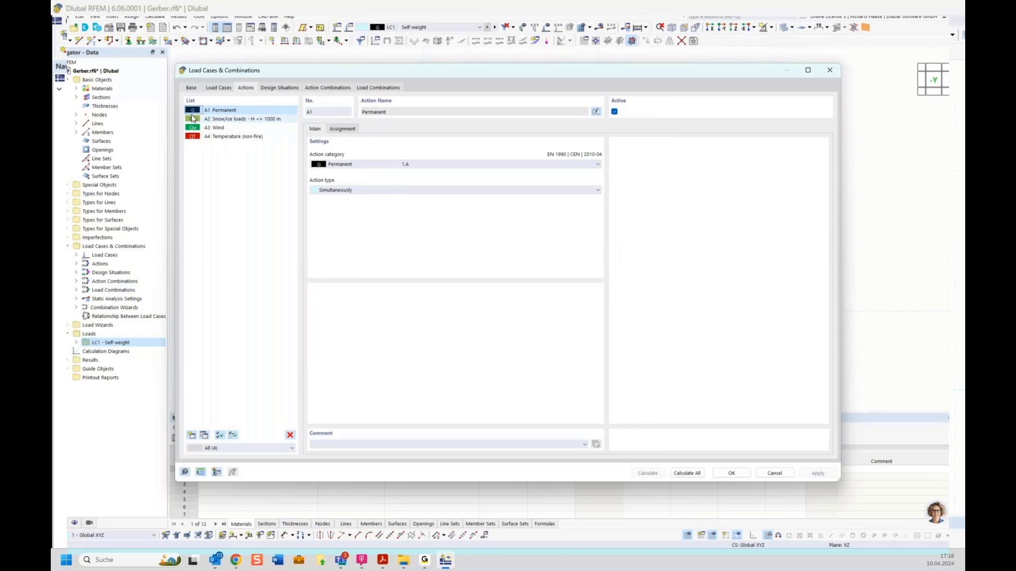
left_click(218, 88)
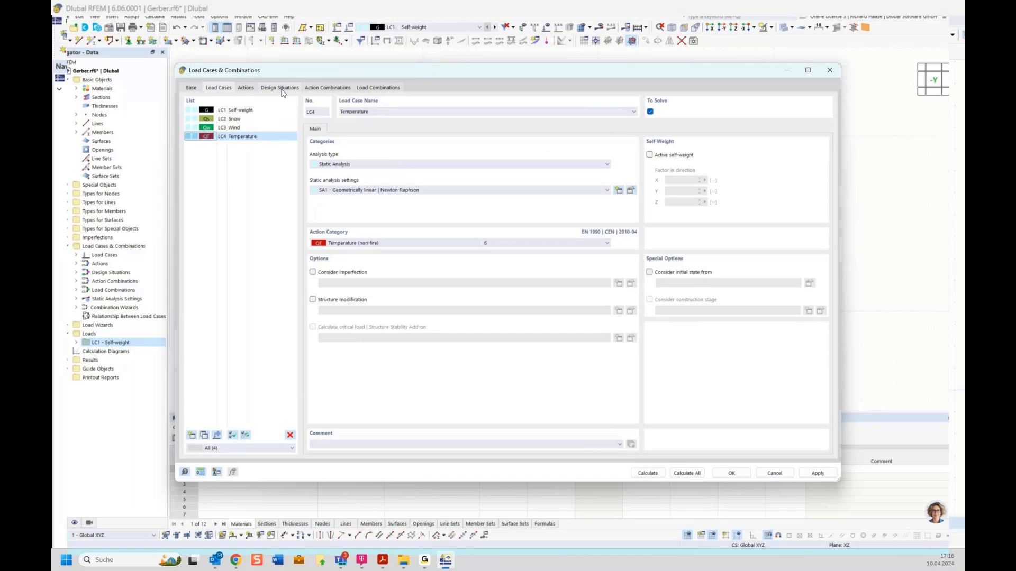
left_click(377, 88)
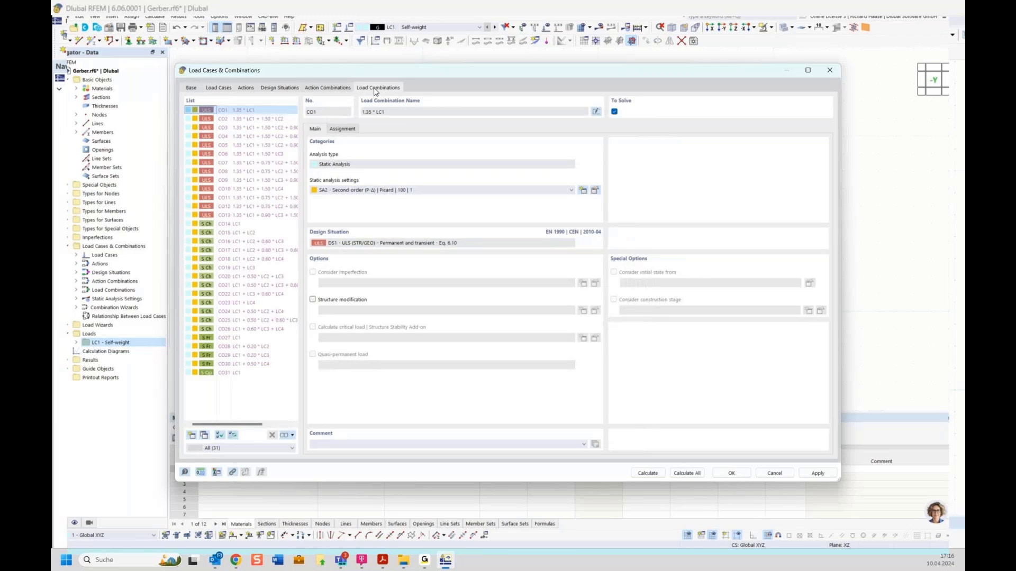
left_click(191, 88)
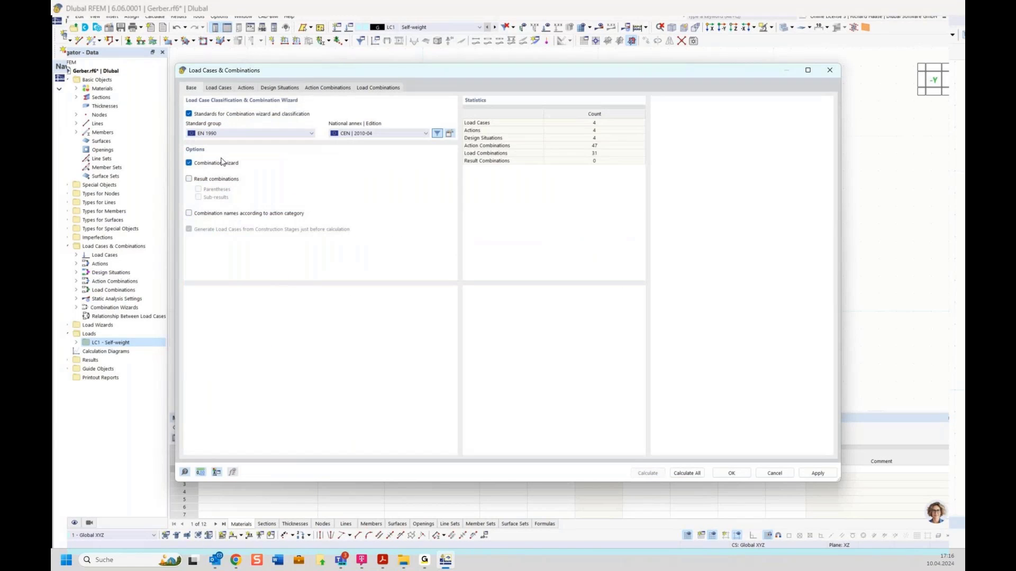
left_click(378, 88)
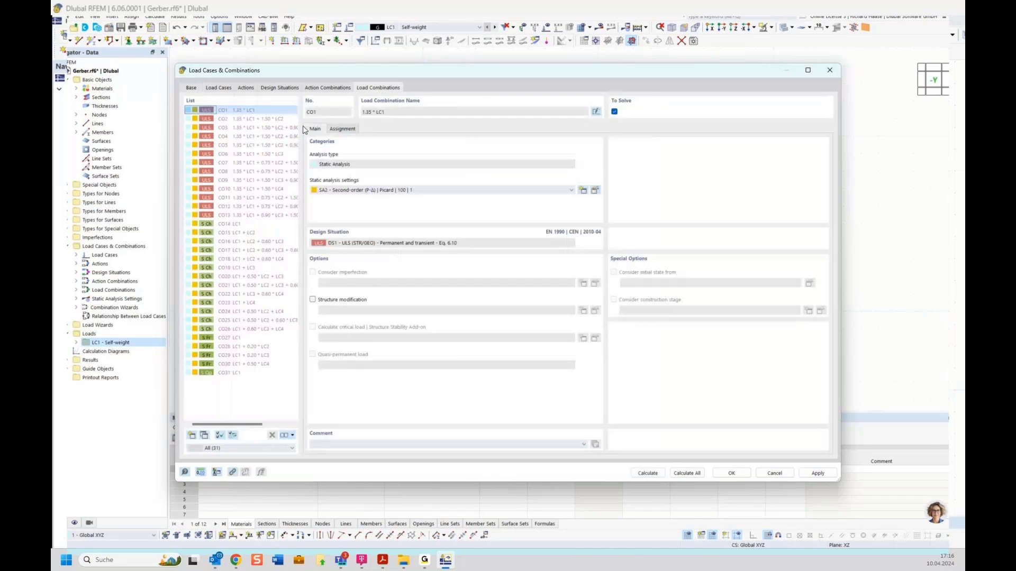
left_click(342, 129)
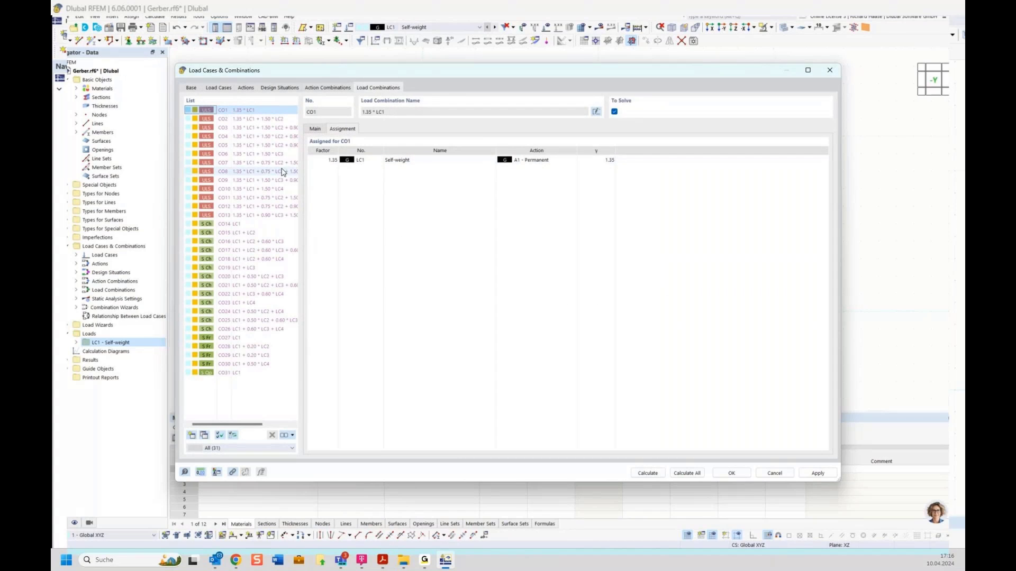
left_click(248, 162)
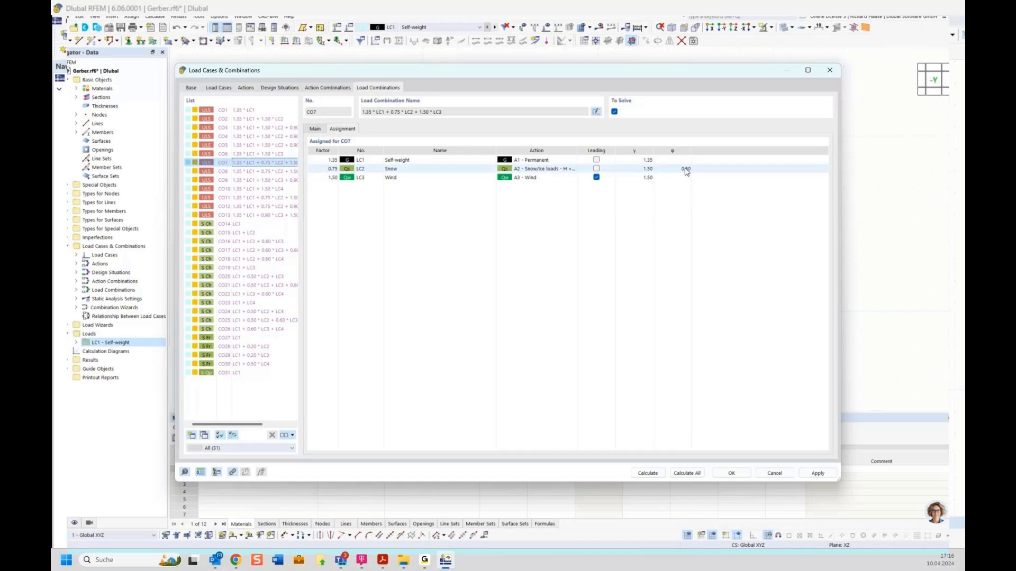
left_click(281, 172)
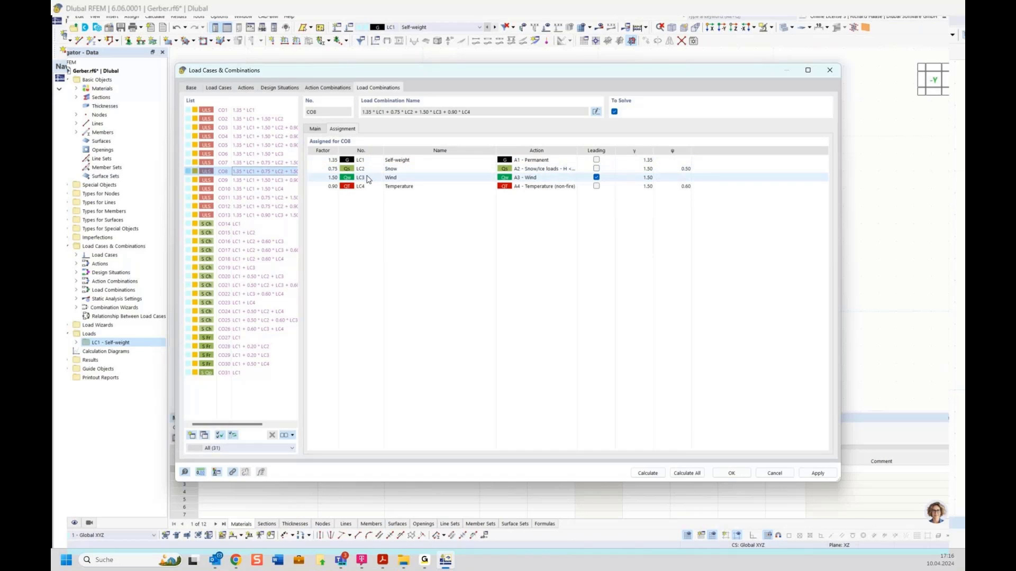
- Examine the combination rule of design situation DS1 and the available design situation types
left_click(281, 88)
left_click(596, 164)
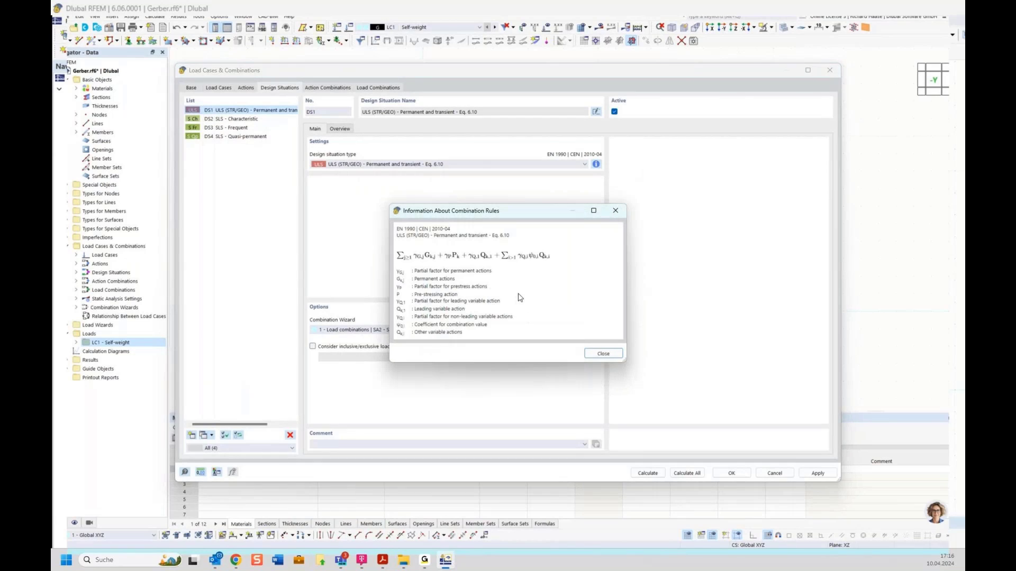
left_click(624, 213)
left_click(385, 165)
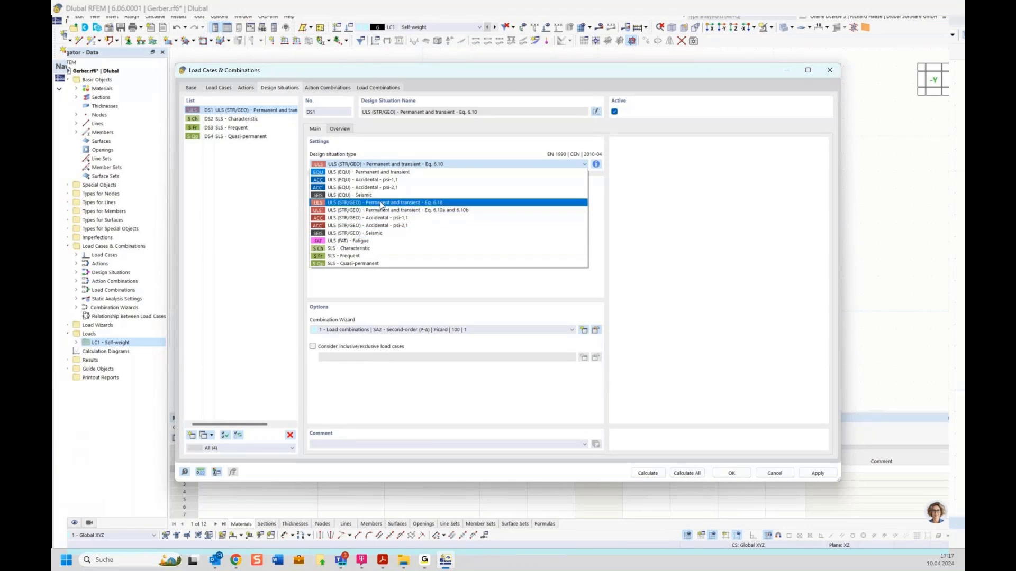
left_click(393, 150)
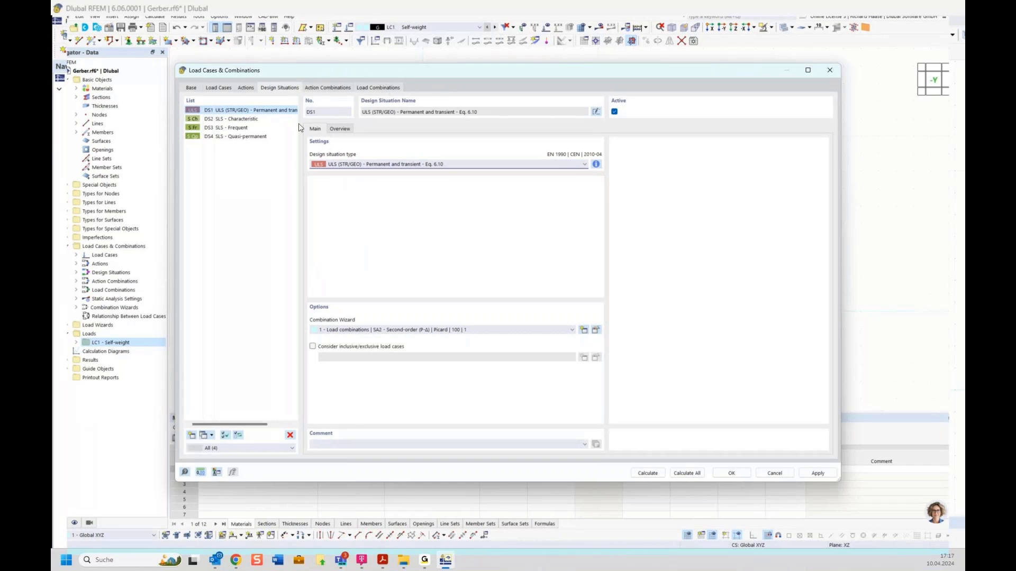
- Recheck the load combinations list and base settings, and accept the load case and combination definitions
left_click(364, 88)
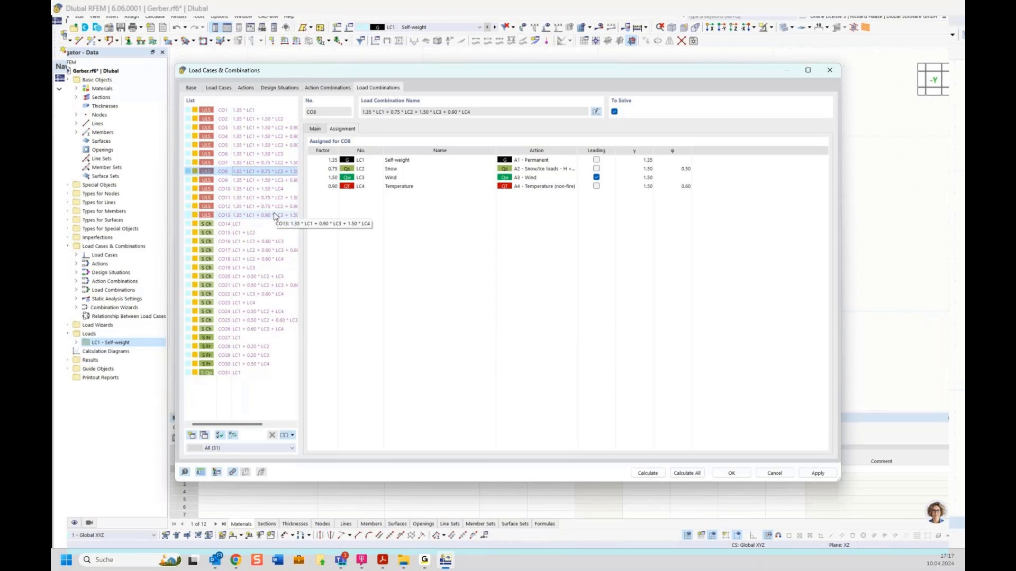
left_click(191, 88)
left_click(727, 475)
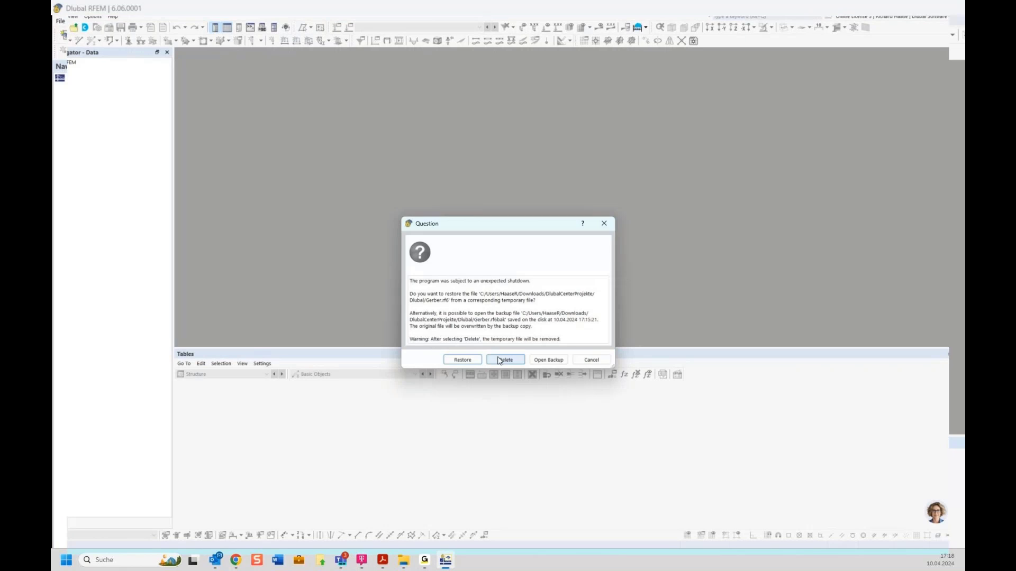
- Try to restore the Gerber.rf6 model from its temporary file
left_click(459, 362)
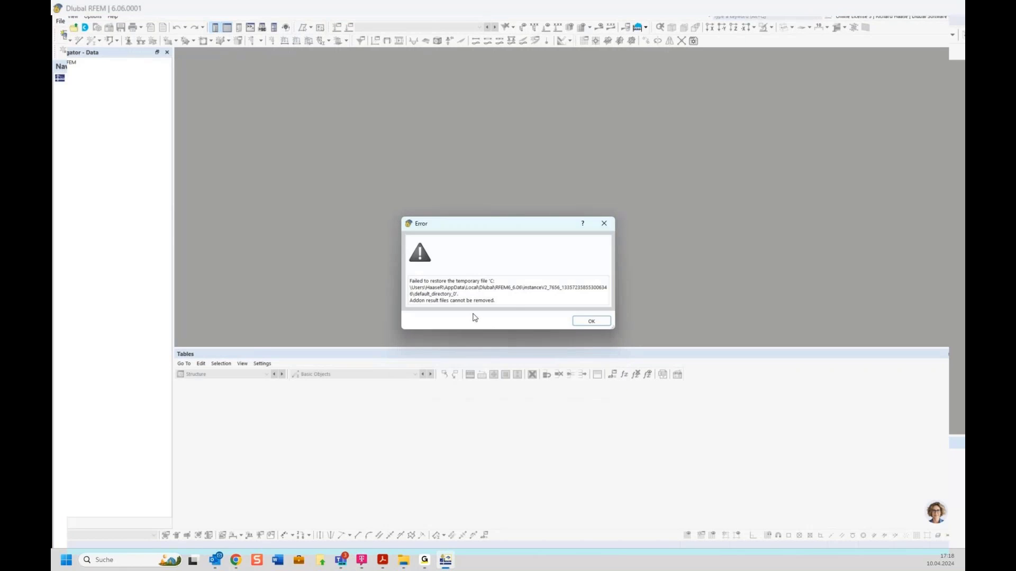
left_click(582, 322)
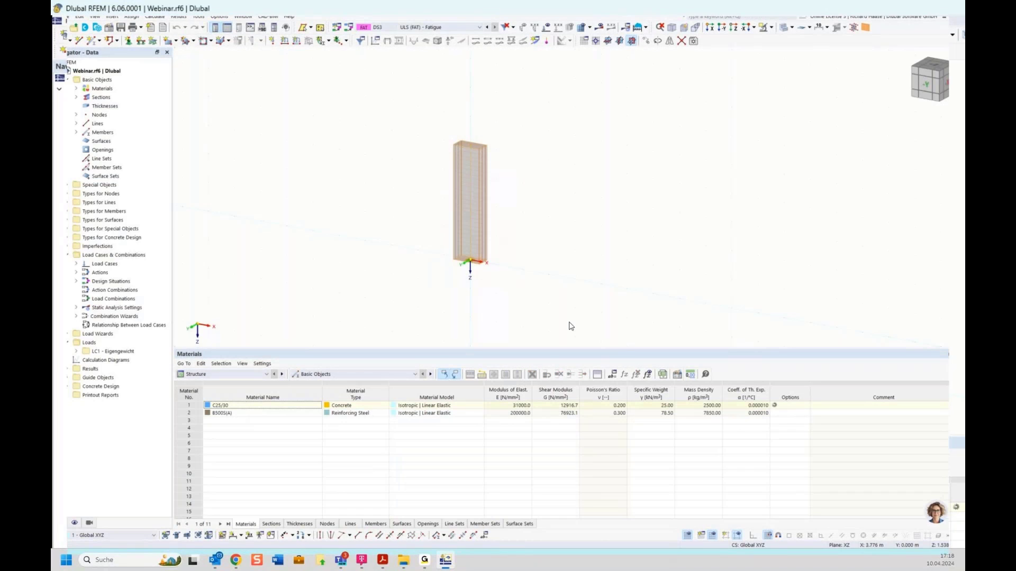
- Delete the existing column structure from the Webinar.rf6 model and view the work plane against the Y-axis
key("Delete")
left_click(926, 84)
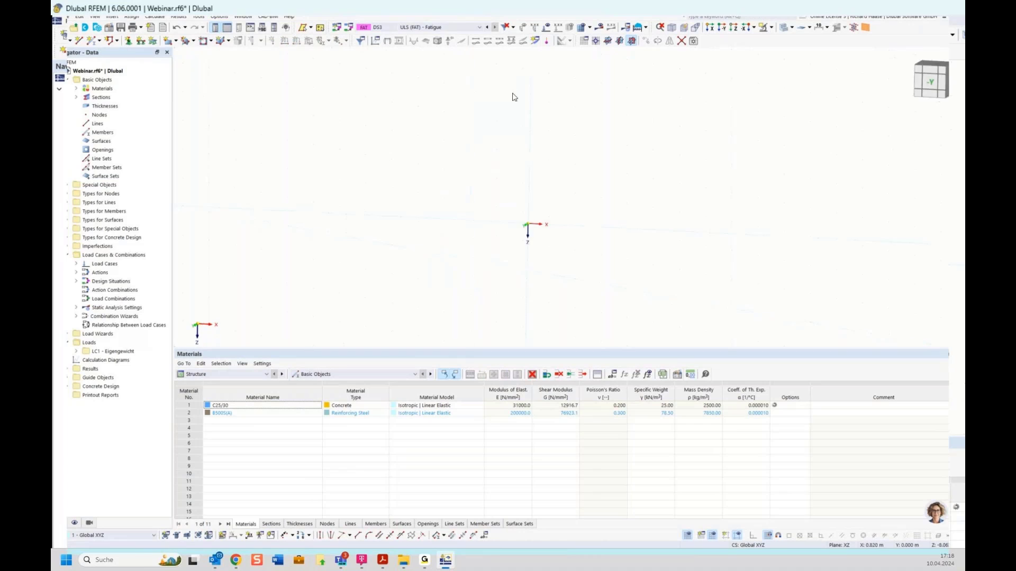
left_click(90, 46)
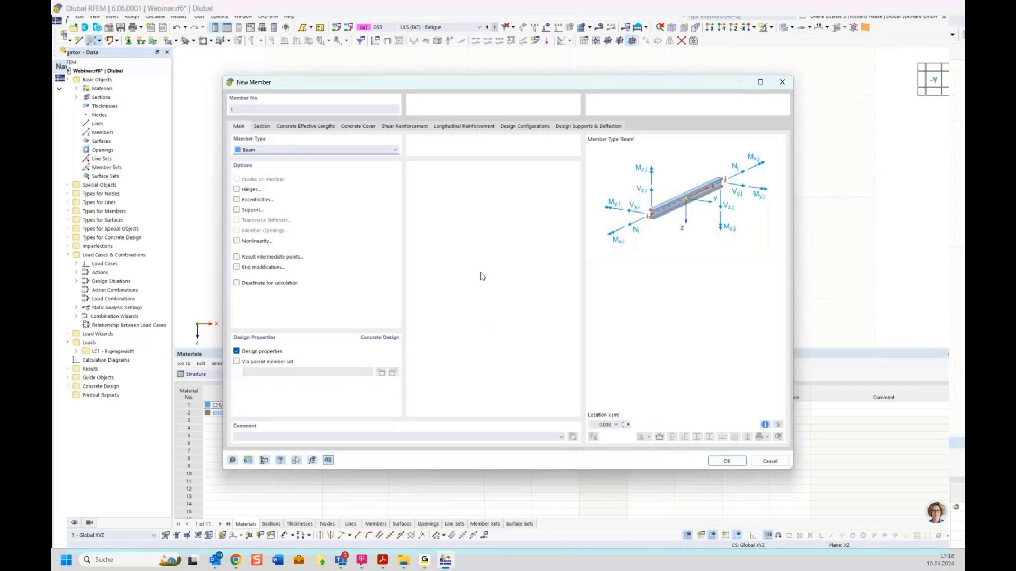
left_click(339, 359)
left_click(338, 360)
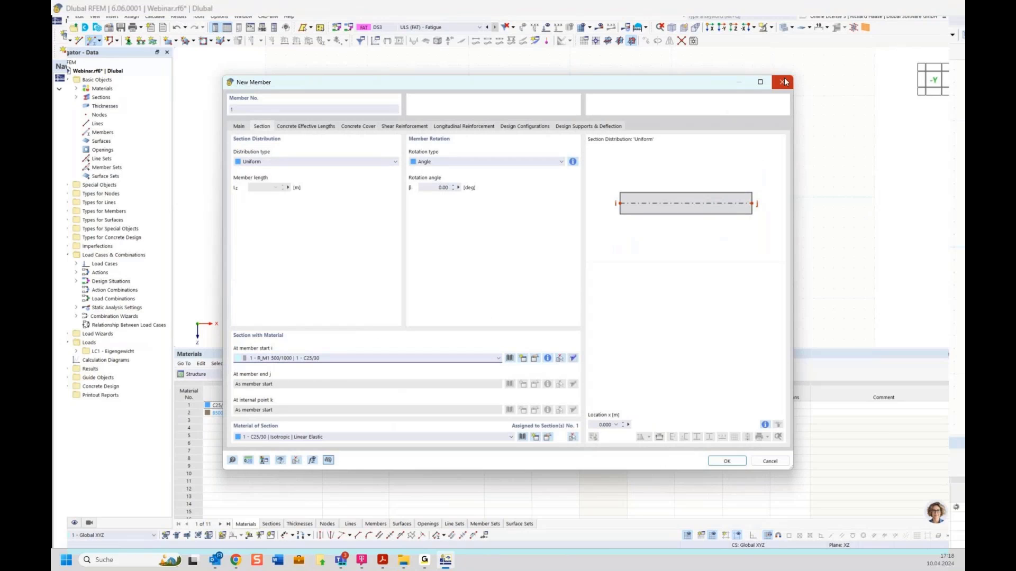
left_click(782, 82)
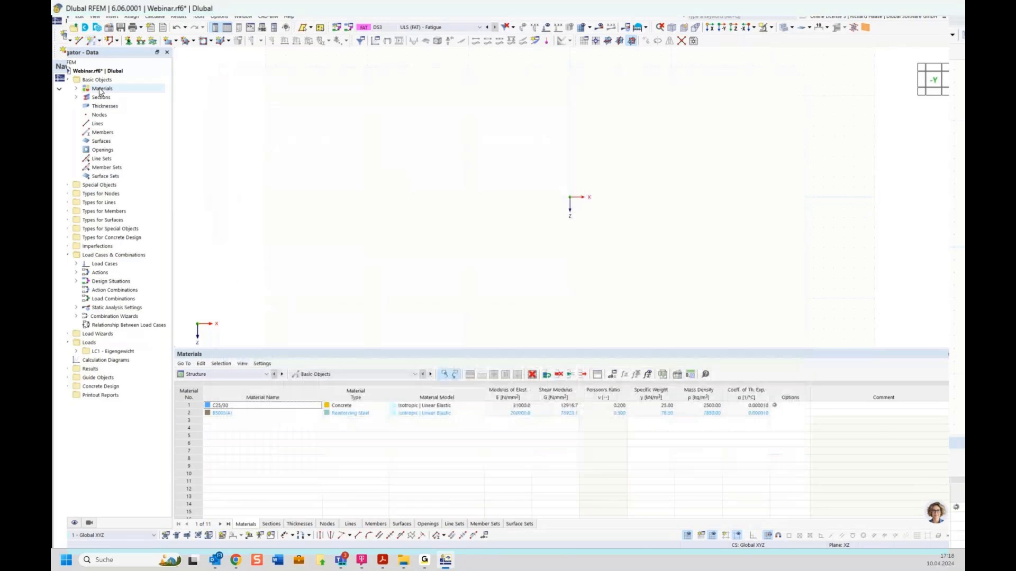
- Open the Gerber.rf6 model from the Downloads > DlubalCenterProjekte > Dlubal folder
left_click(73, 27)
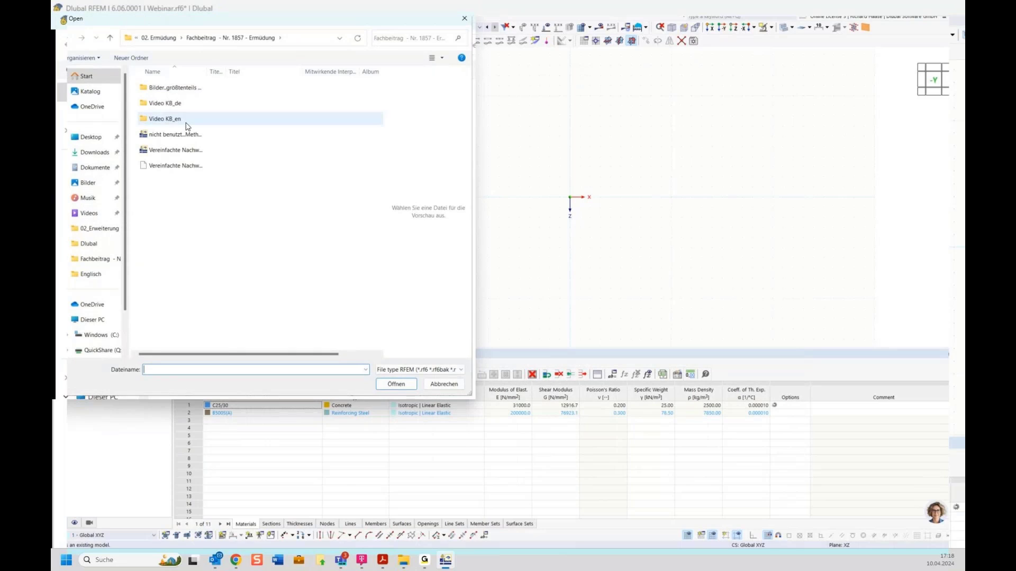
left_click(87, 155)
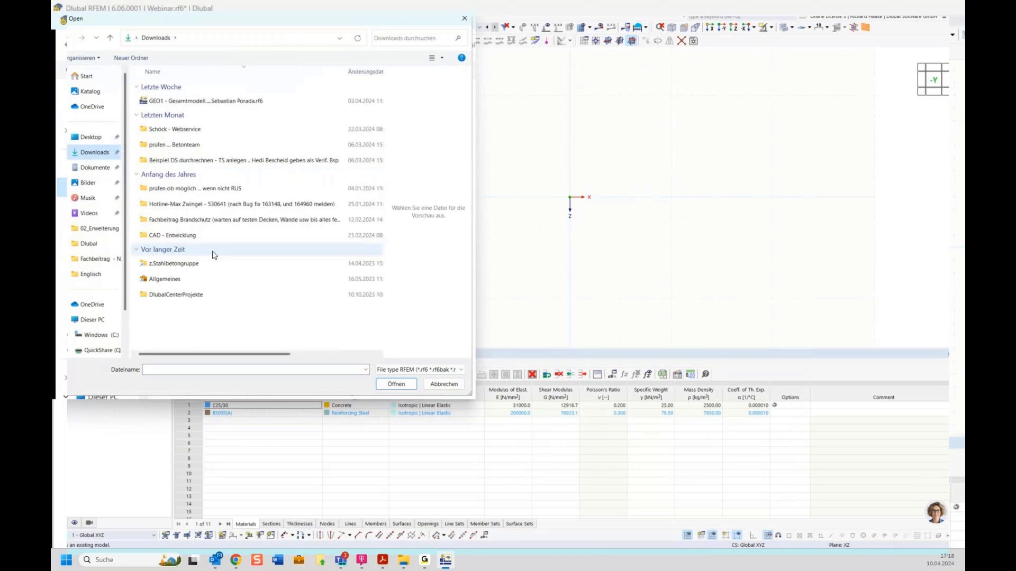
double_click(175, 295)
double_click(188, 106)
left_click(180, 116)
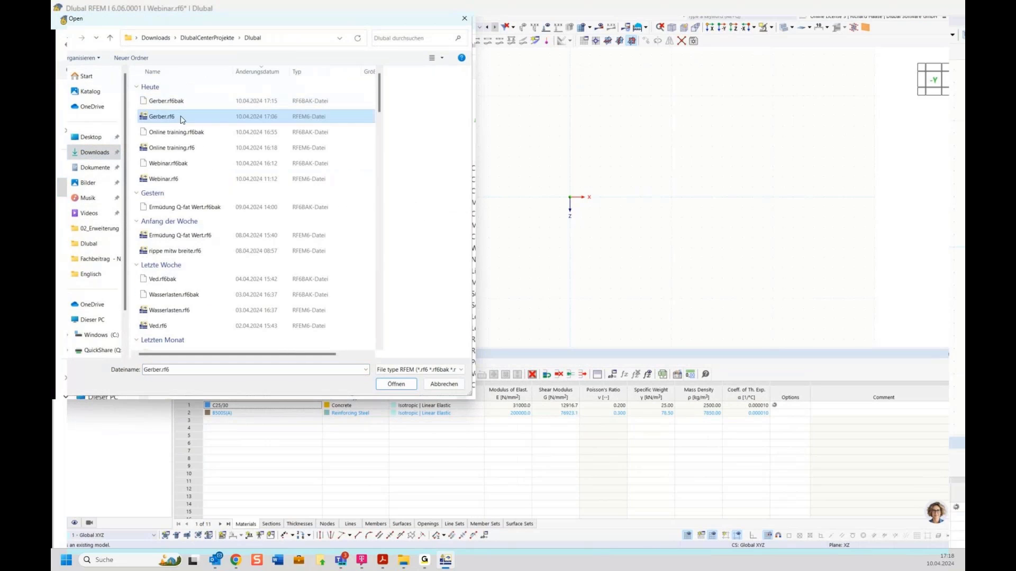
left_click(396, 383)
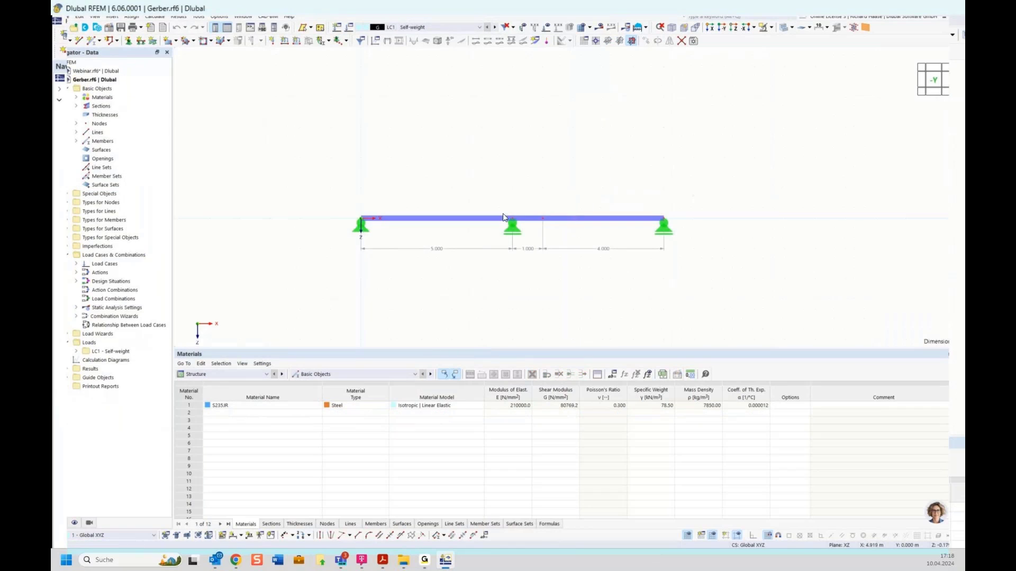
- Delete the two-span beam with its supports and draw a vertical beam member upward from the origin in the XZ plane
left_click_drag(780, 313, 866, 326)
key("Delete")
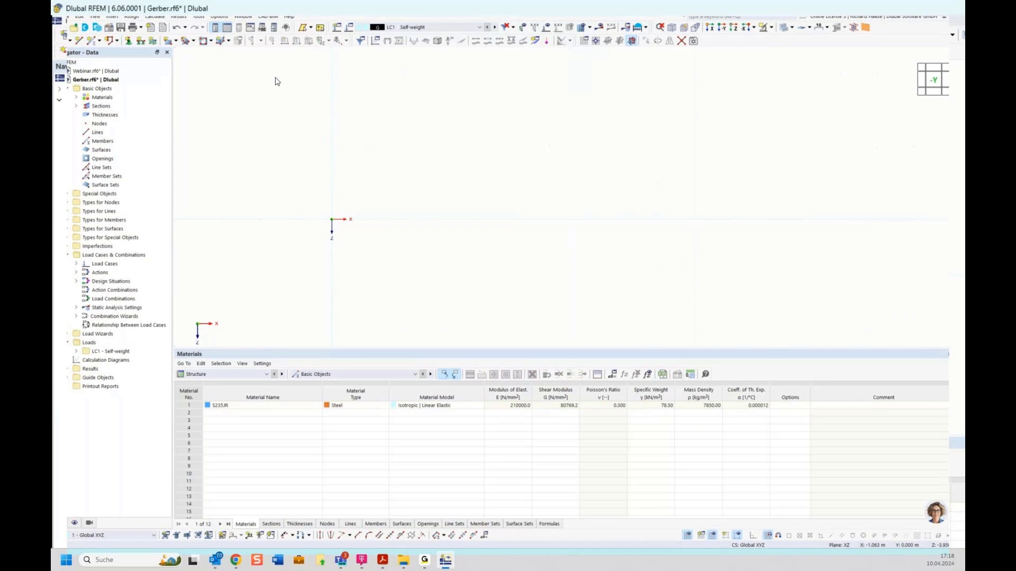
left_click(91, 42)
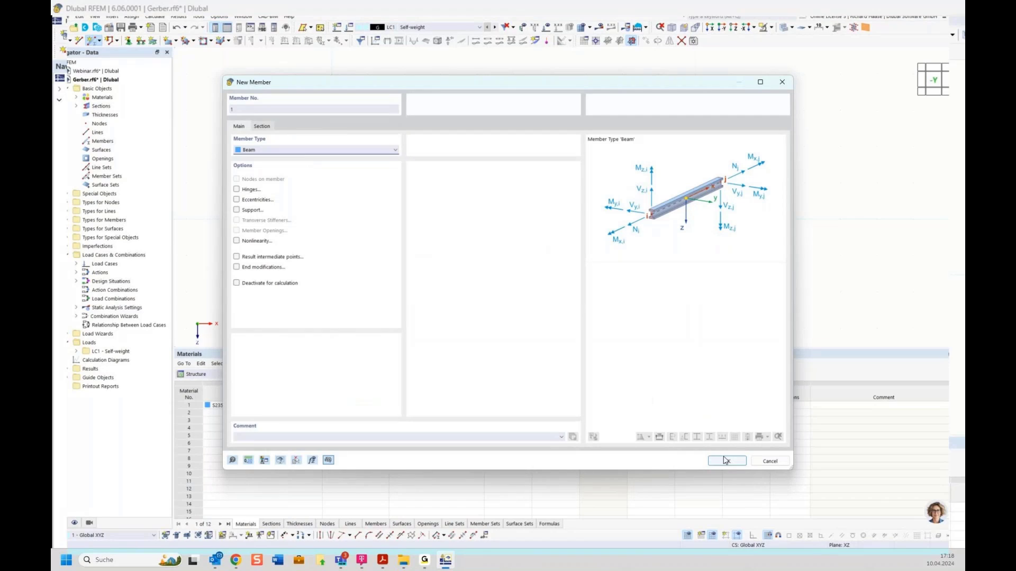
left_click(725, 460)
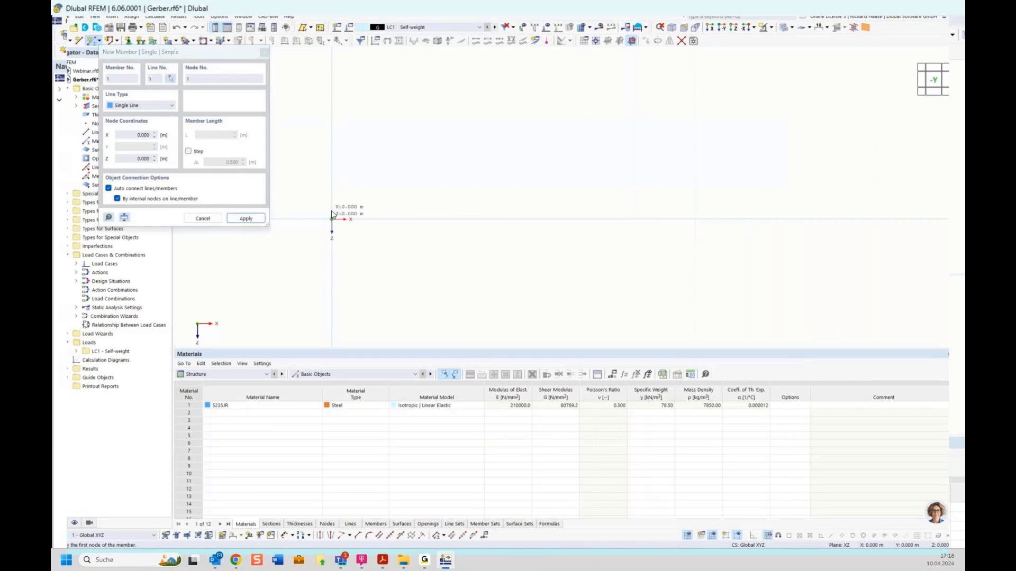
middle_click_drag(331, 56, 331, 79)
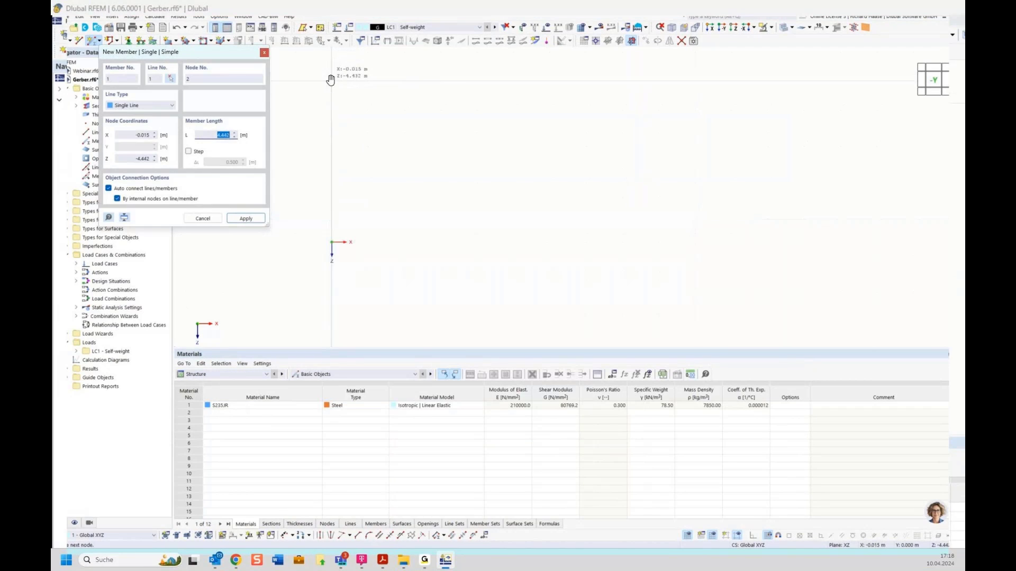
left_click(332, 60)
middle_click_drag(465, 187, 500, 323)
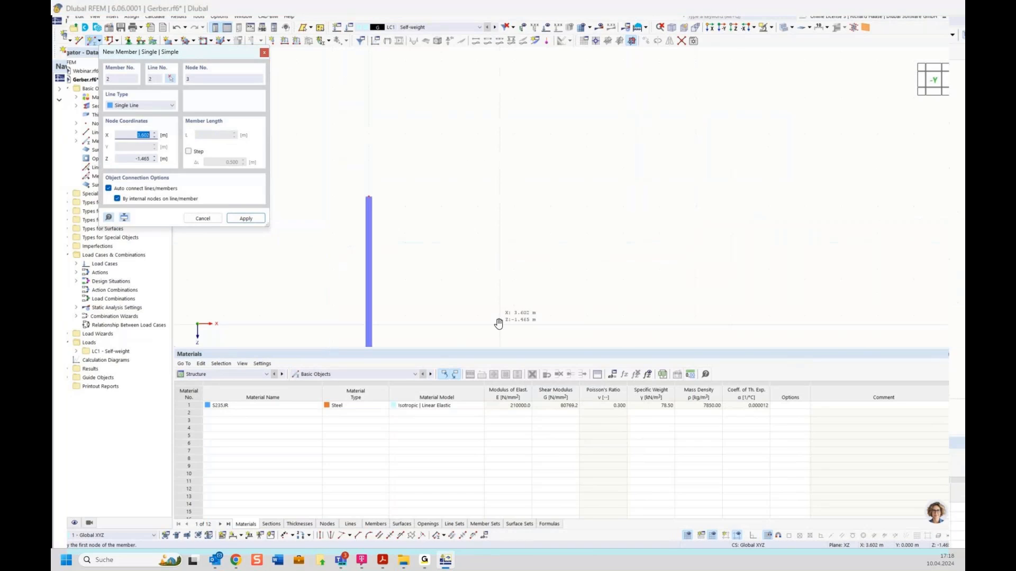
scroll(431, 208, "down", 3)
left_click(398, 199)
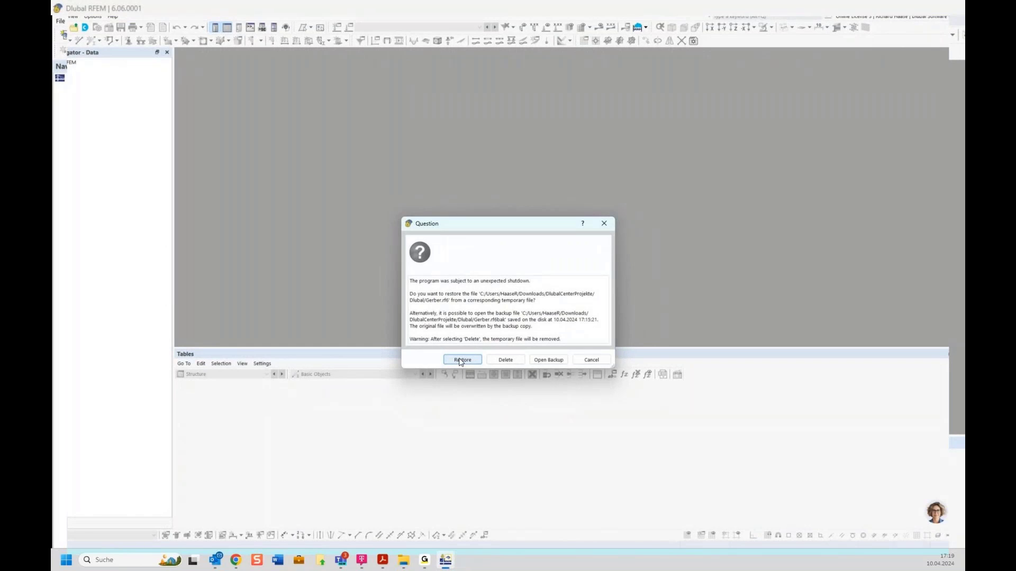
- Try to restore the Gerber.rf6 and Webinar.rf6 models from their temporary files
left_click(460, 361)
left_click(591, 322)
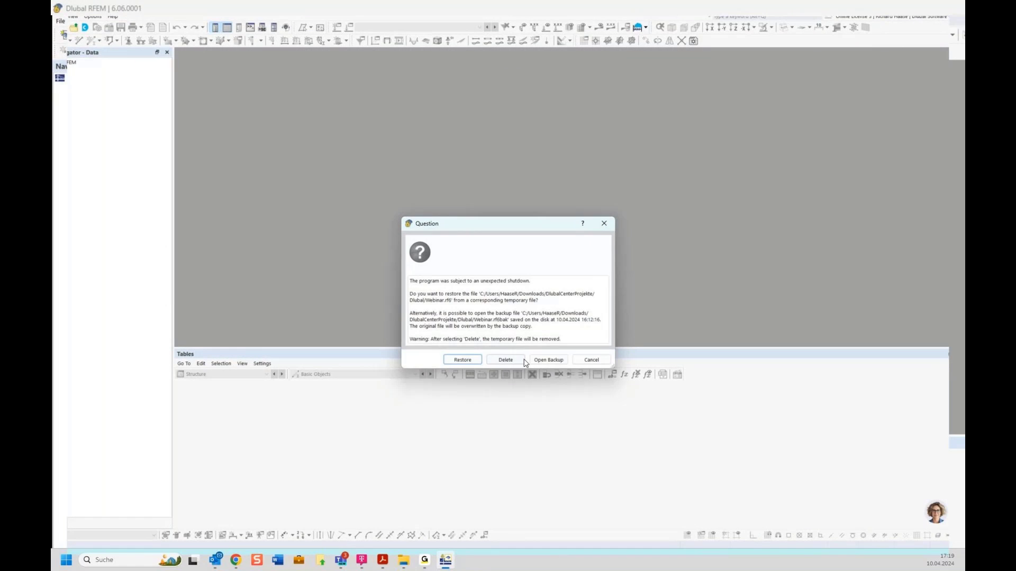
left_click(462, 360)
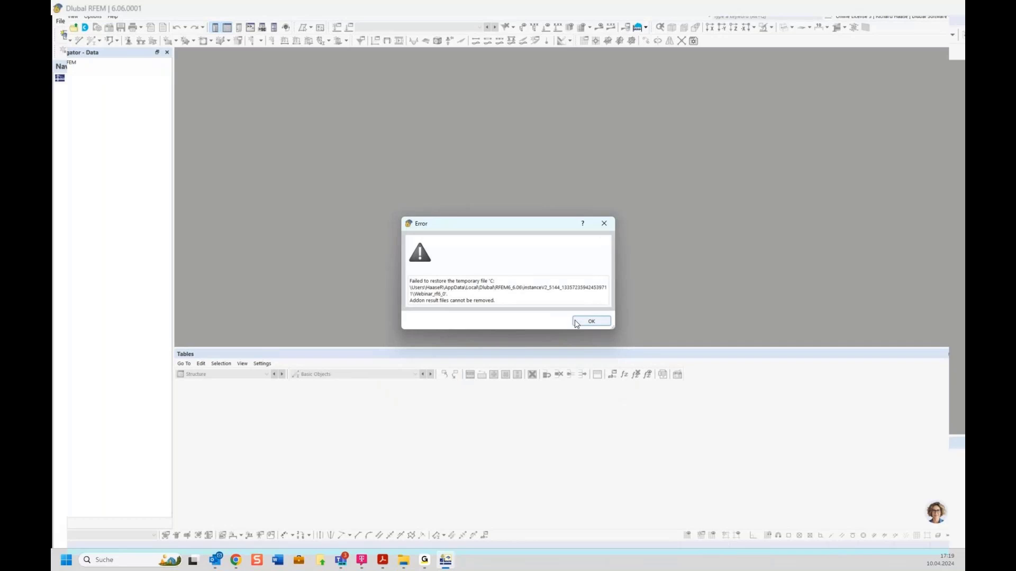
left_click(591, 322)
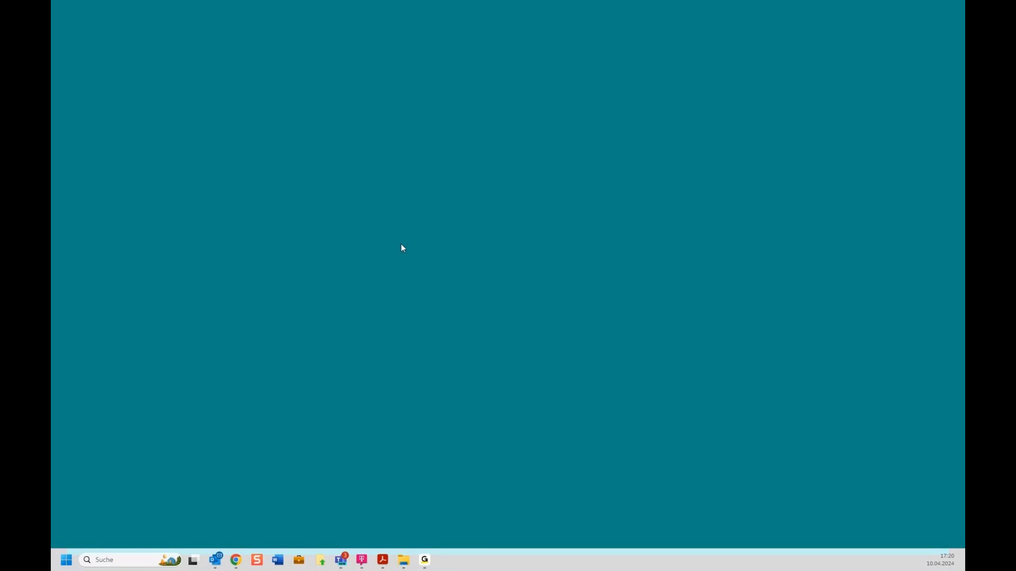
- Switch to the presentation slides in Adobe Acrobat and advance from the two-hinged frame example to the Coffee Break slide
mouse_move(425, 560)
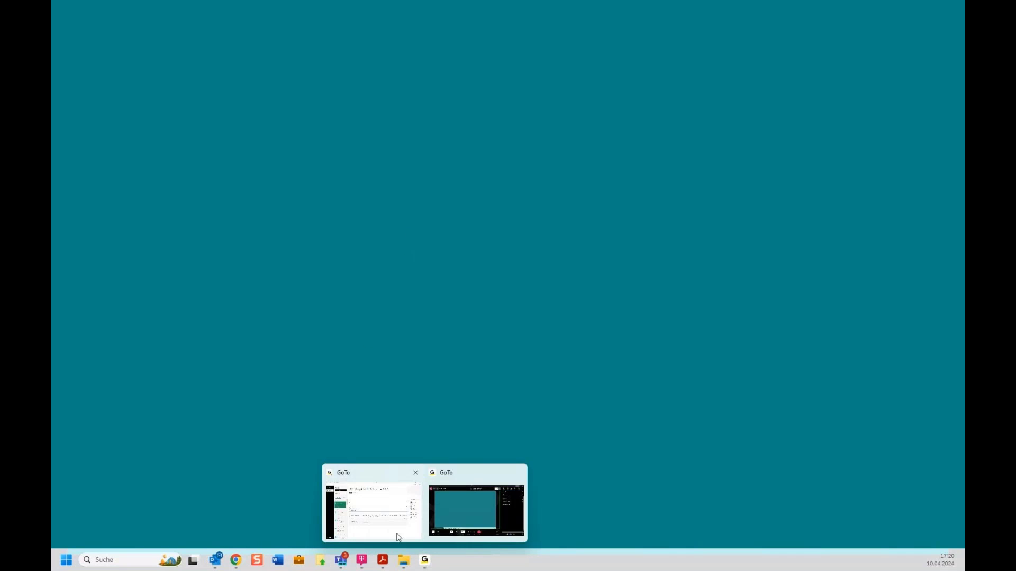
left_click(467, 517)
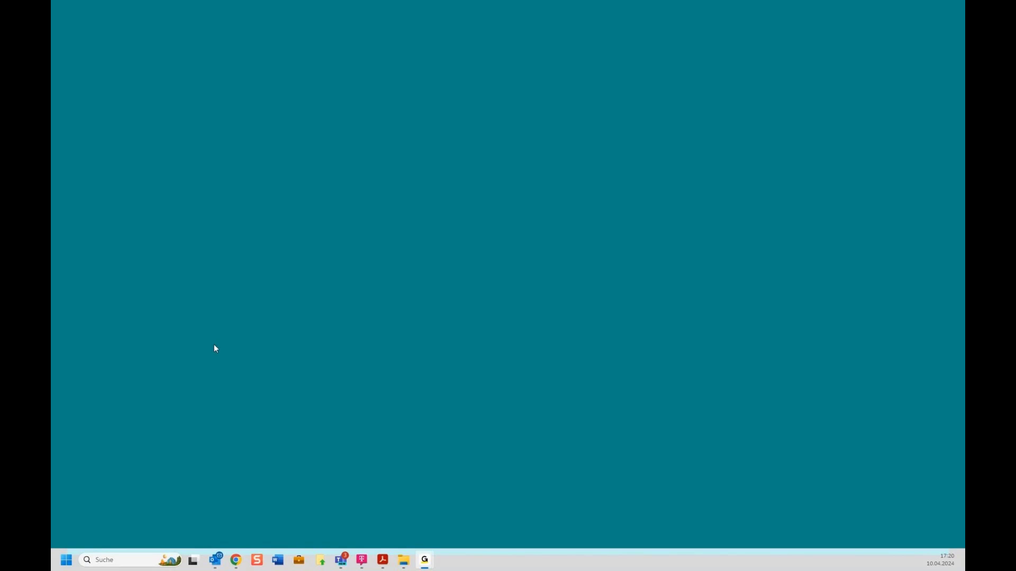
mouse_move(383, 560)
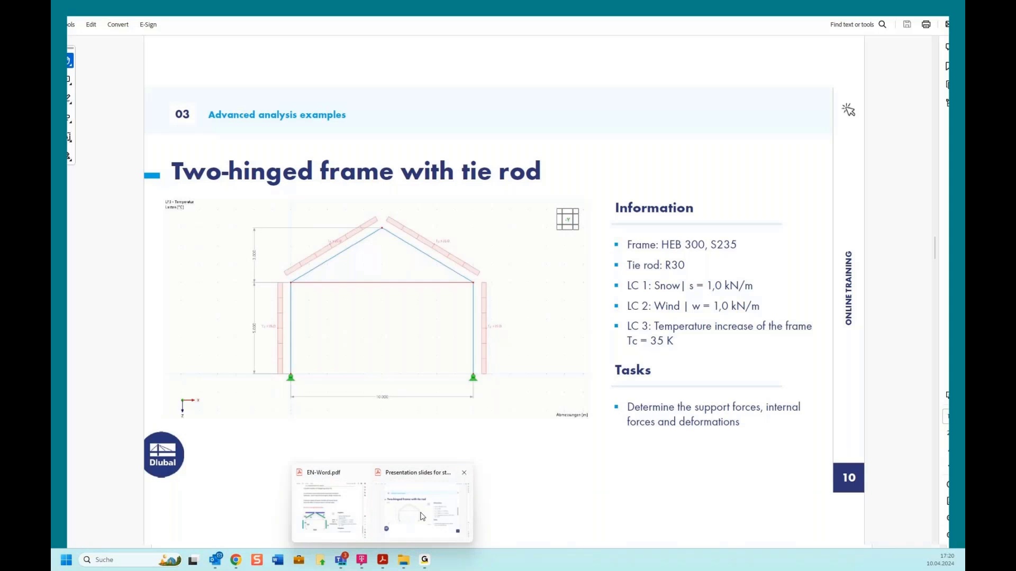
left_click(422, 516)
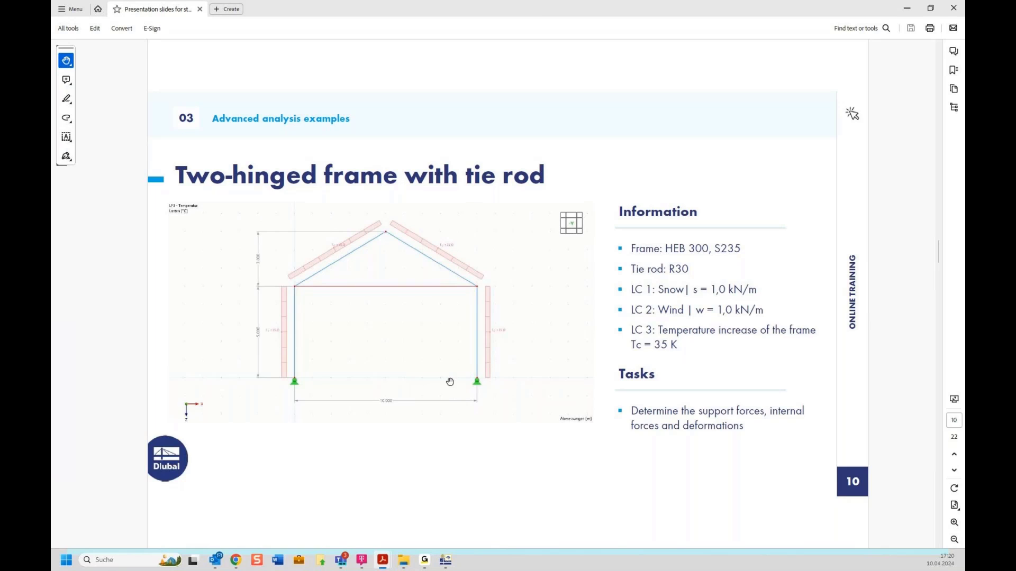
scroll(455, 359, "down", 1)
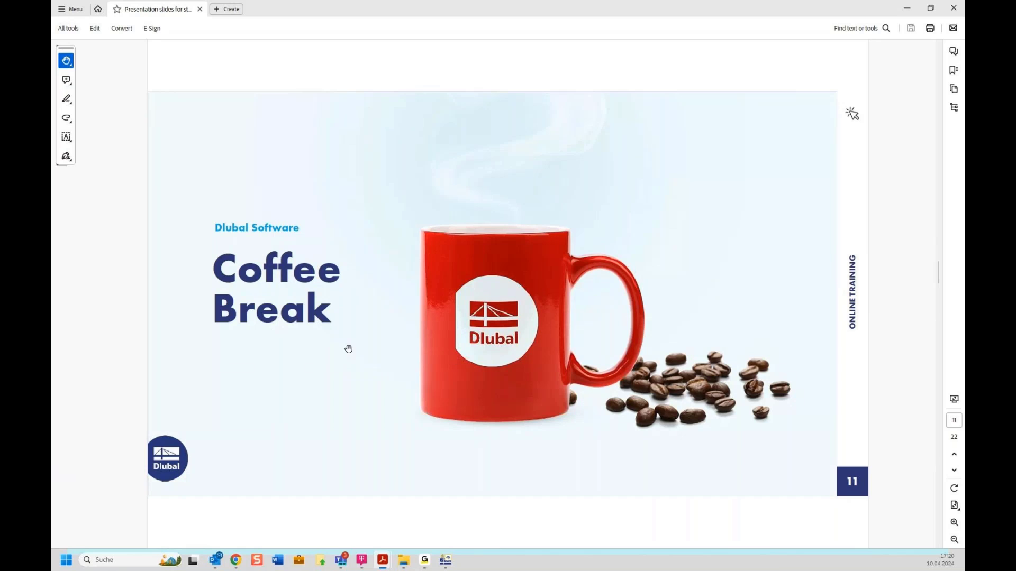
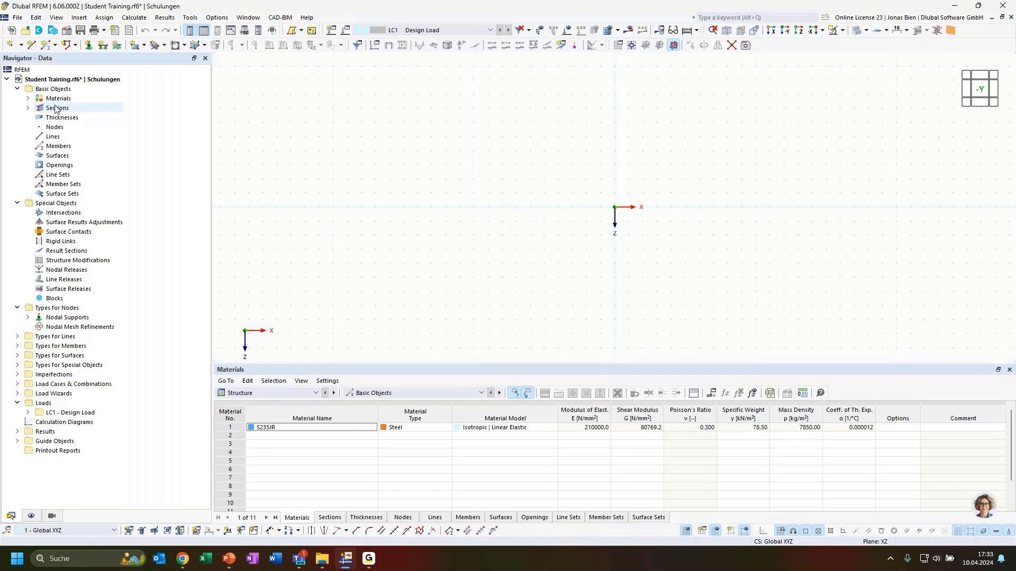
- Examine the predefined S235JR material and HEB 300 section in the data tree of the Student Training.rf6 model
left_click(28, 99)
left_click(28, 118)
left_click(97, 109)
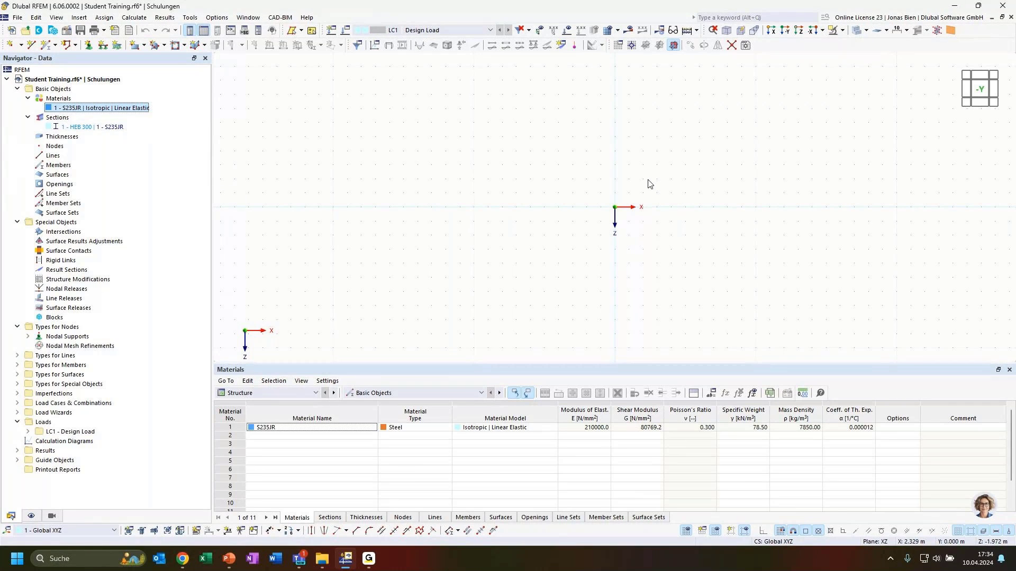
left_click(105, 80)
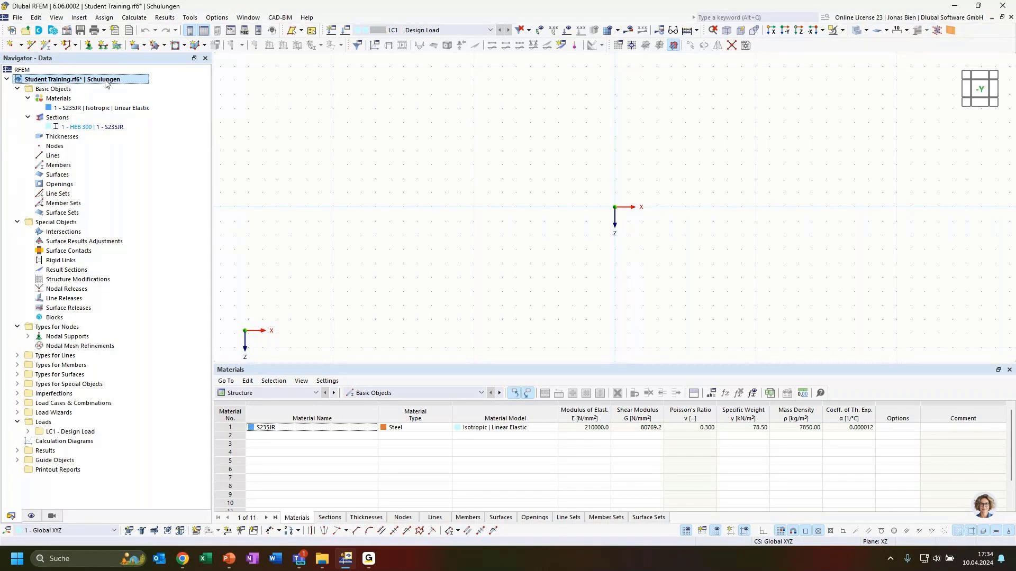
right_click(105, 80)
left_click(127, 86)
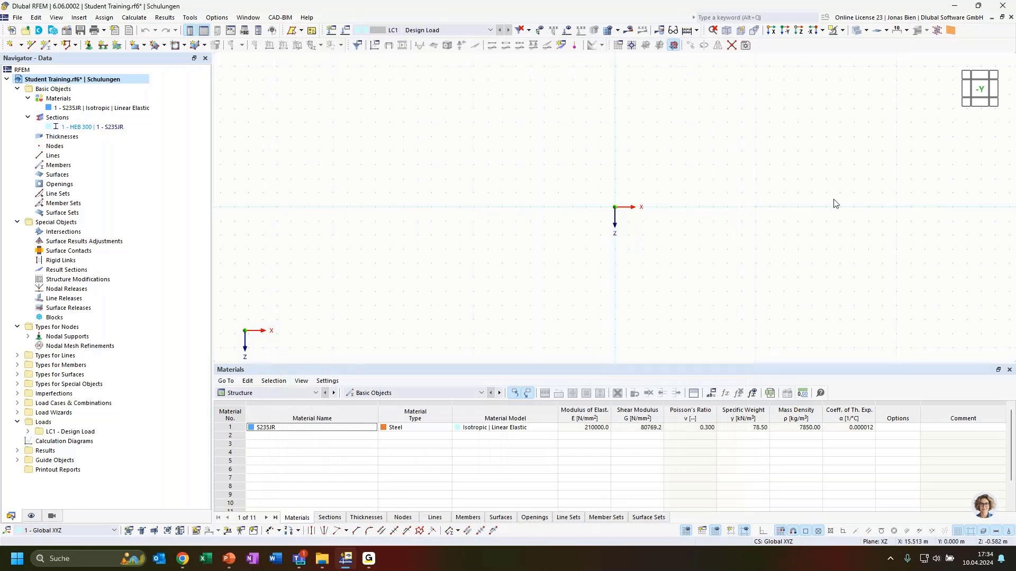
- Draw a 16.5 m beam member with the HEB 300 section in S235JR from the origin along the X-axis
middle_click_drag(835, 203, 560, 229)
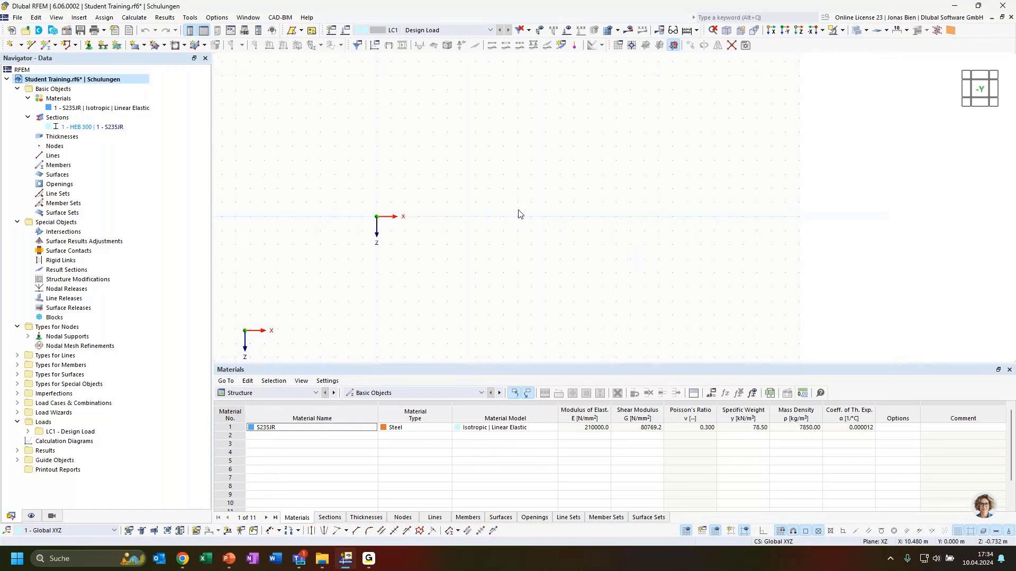
left_click(47, 46)
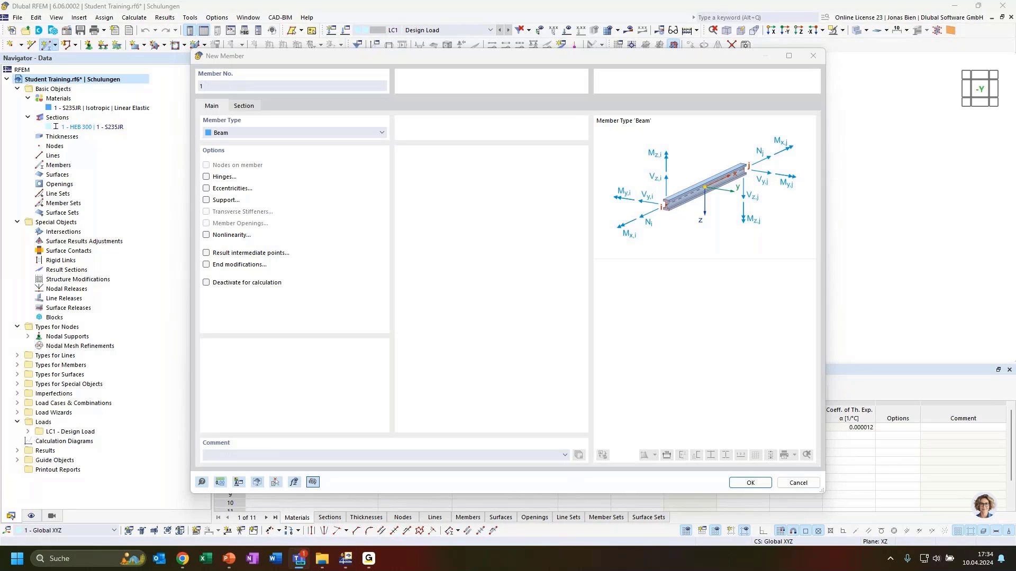
left_click(290, 132)
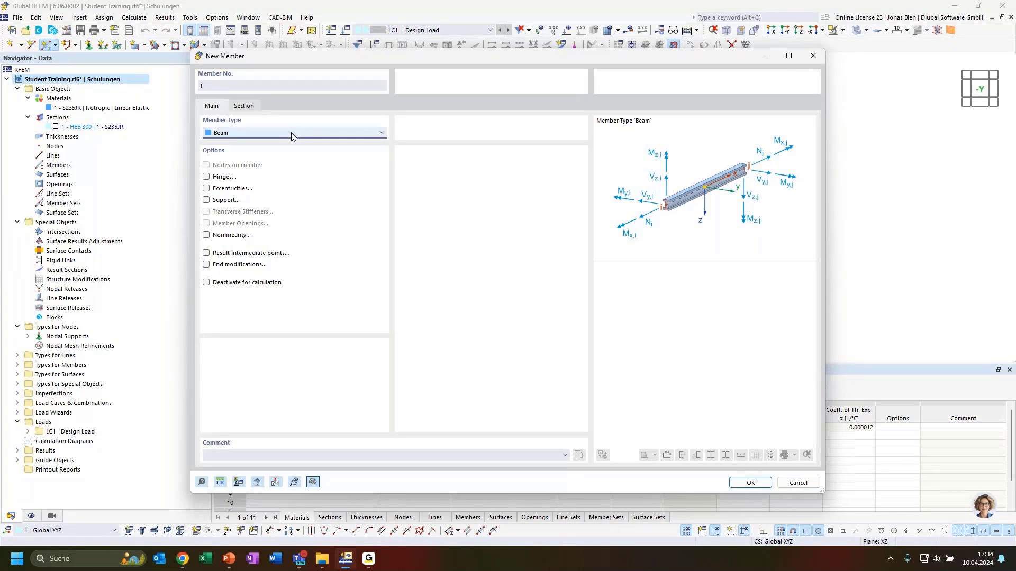
left_click(244, 106)
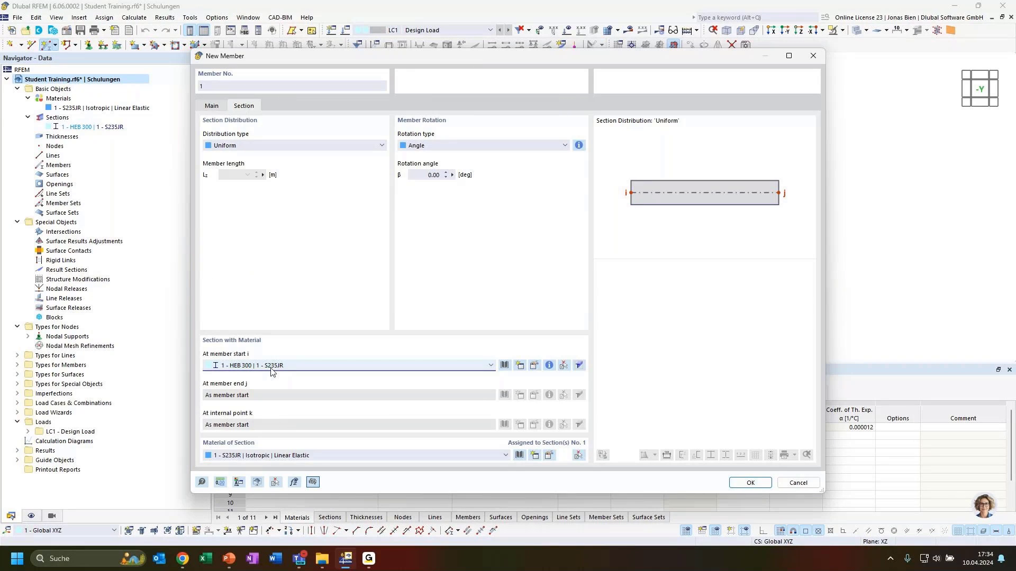
left_click(212, 106)
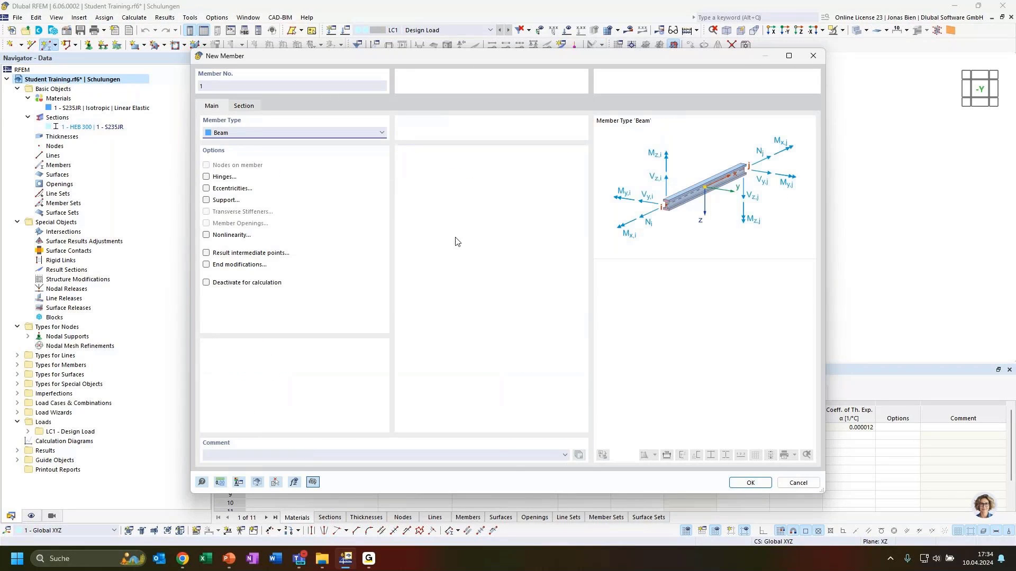
left_click(750, 482)
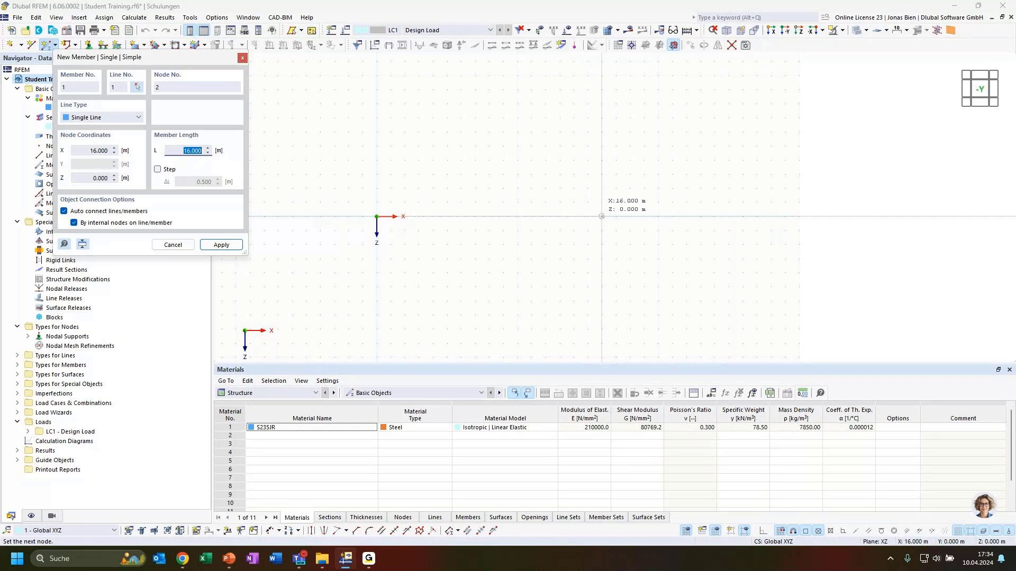
scroll(603, 217, "up", 3)
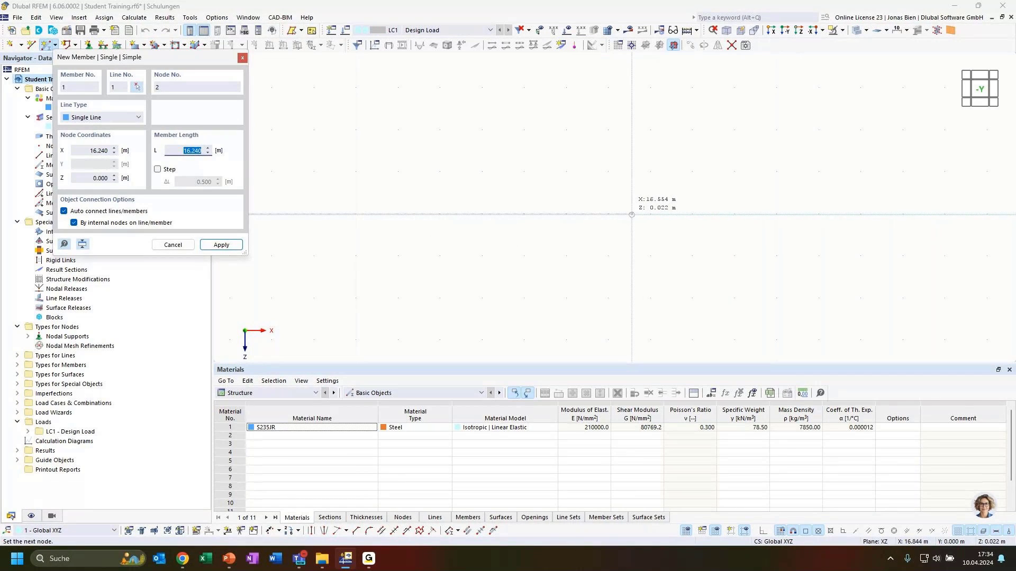
scroll(627, 216, "up", 2)
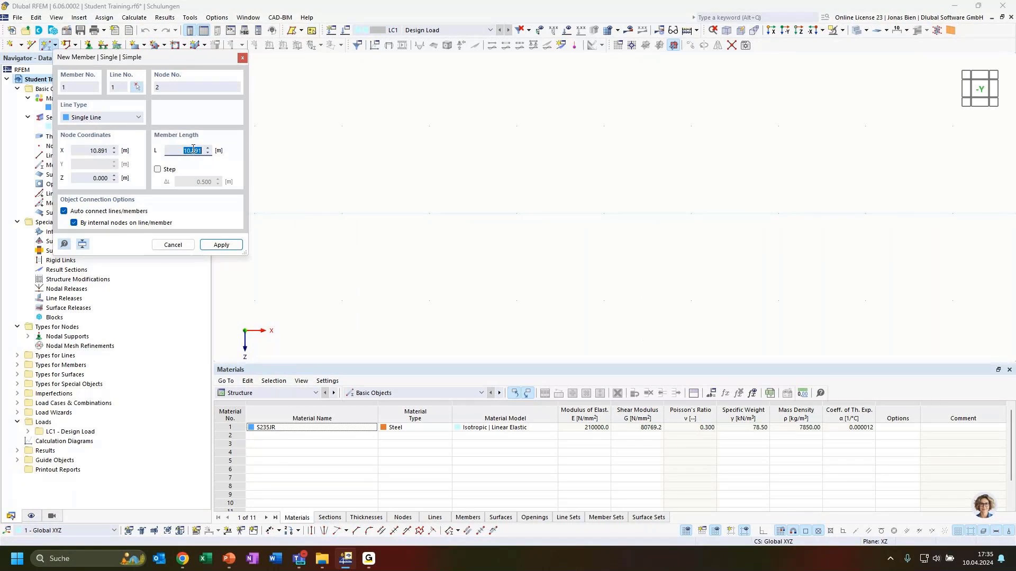
type("16.")
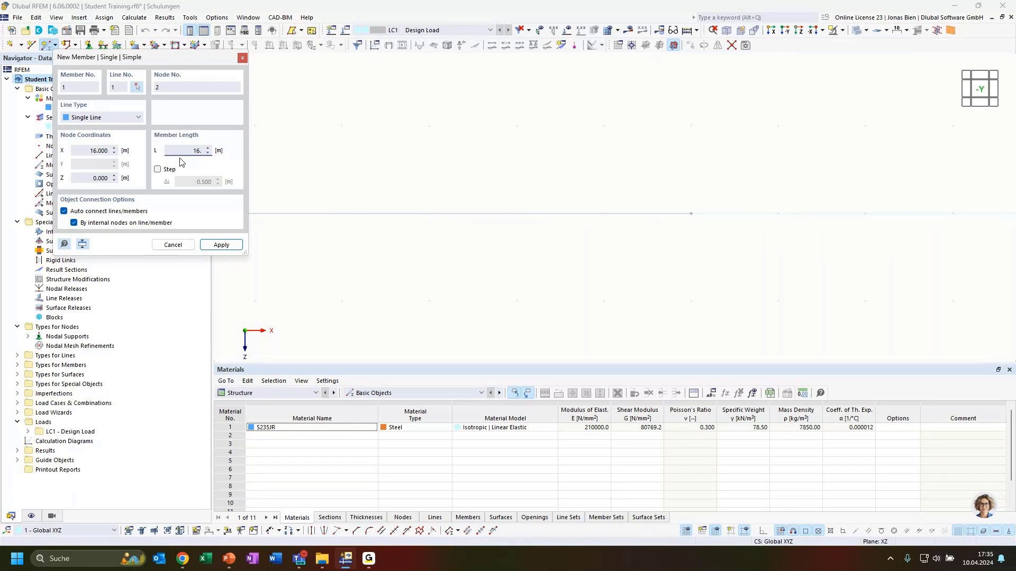
type("5")
key("Return")
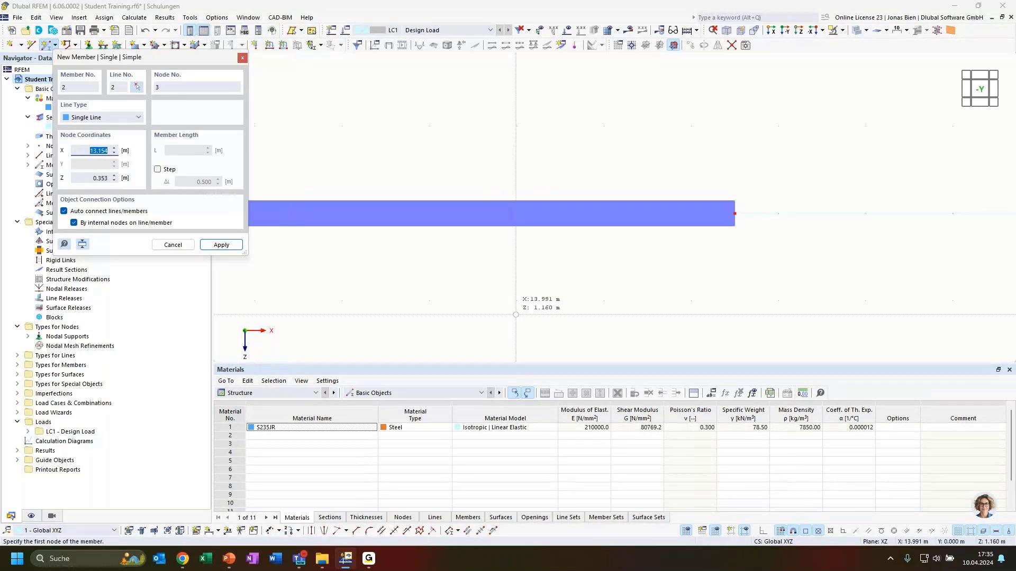
left_click(470, 129)
scroll(471, 129, "down", 4)
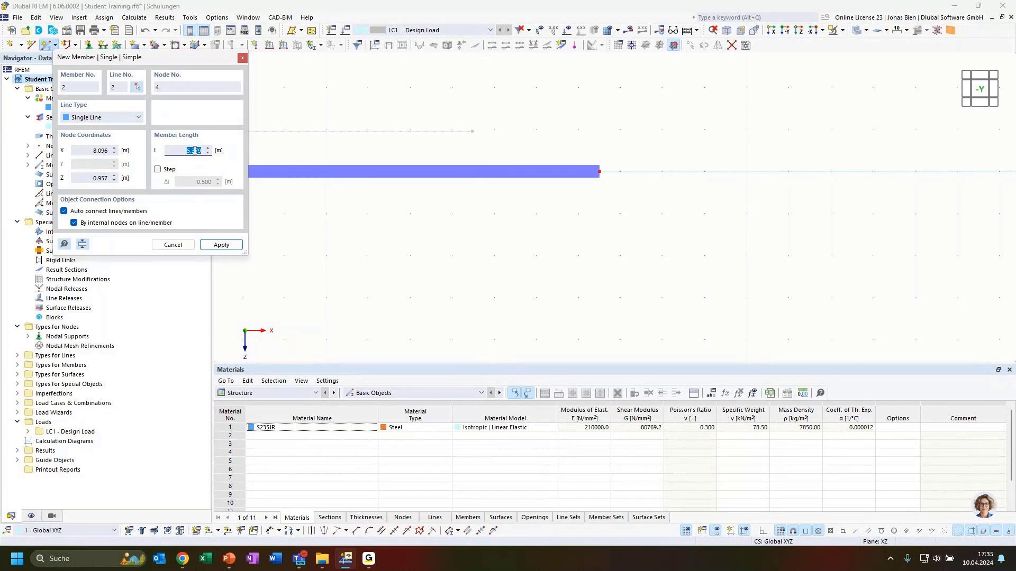
type("12")
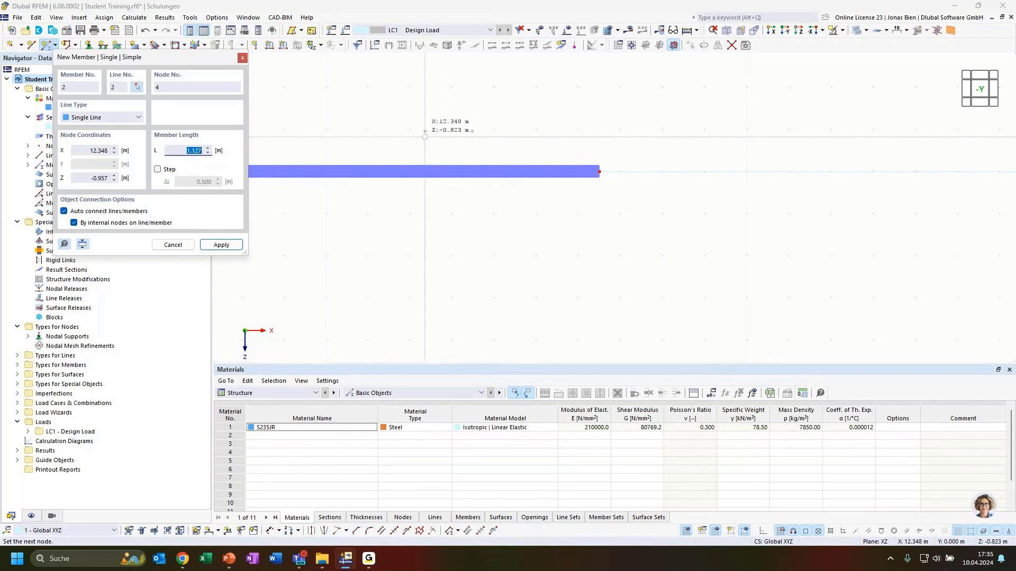
double_click(184, 152)
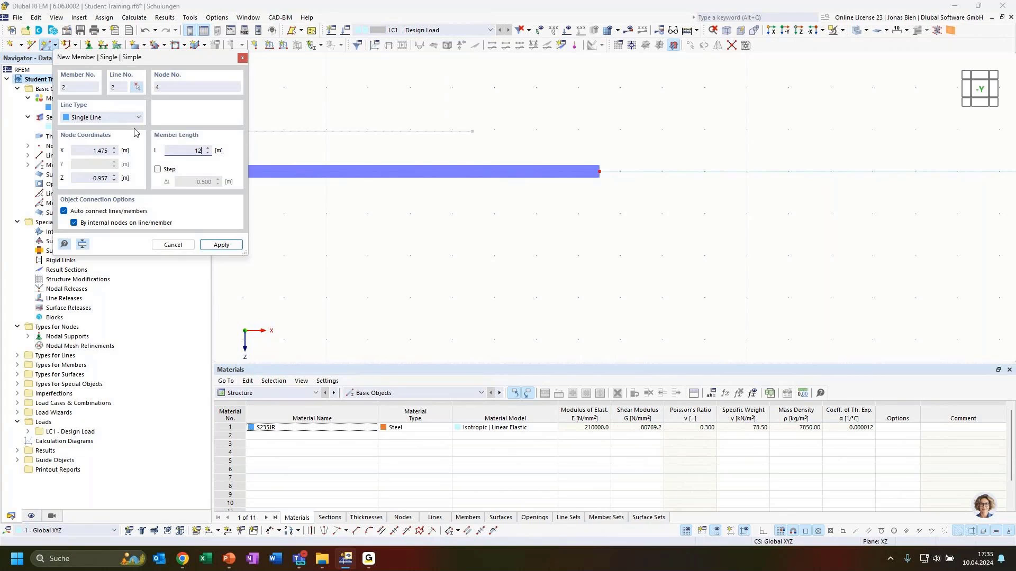
left_click(242, 57)
- Check the coordinates of the node at the beam's far end
scroll(440, 157, "down", 6)
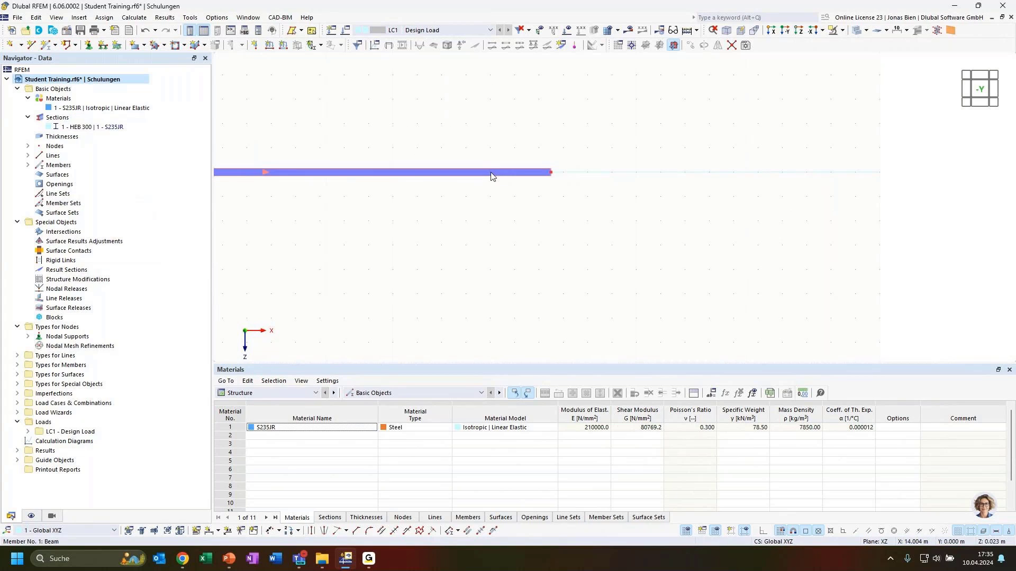
scroll(526, 141, "up", 3)
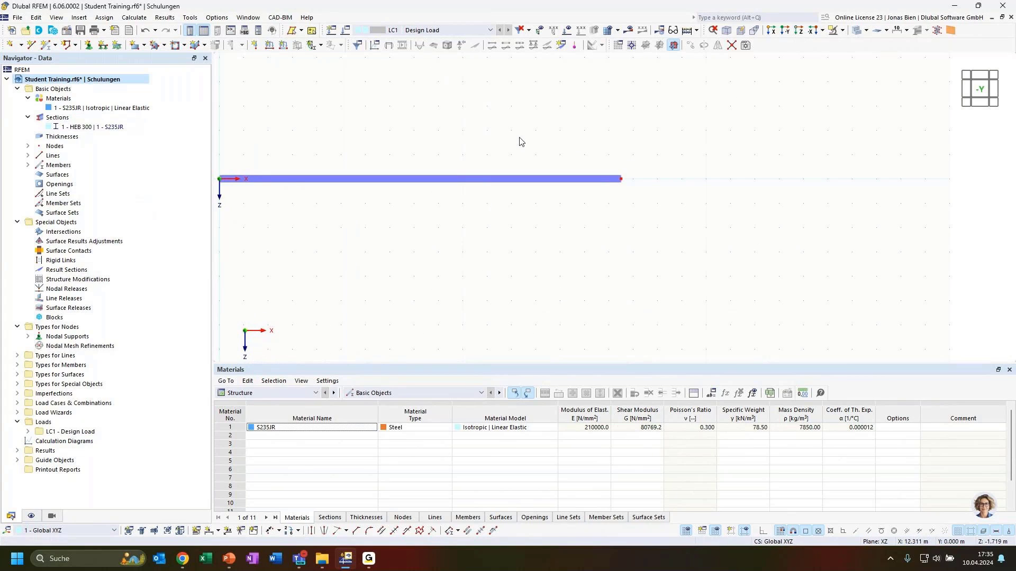
scroll(521, 138, "down", 1)
middle_click_drag(531, 139, 594, 141)
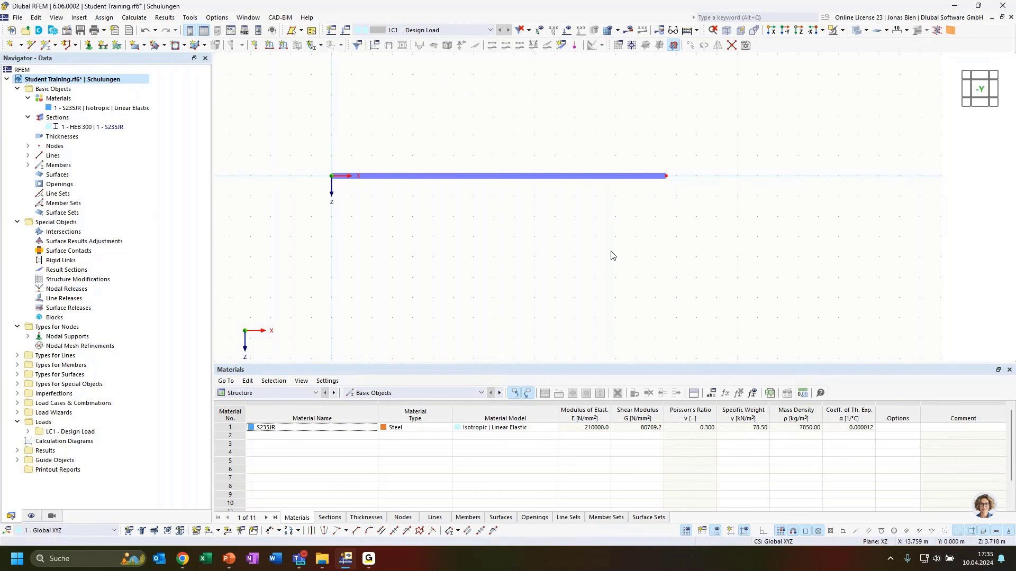
double_click(668, 178)
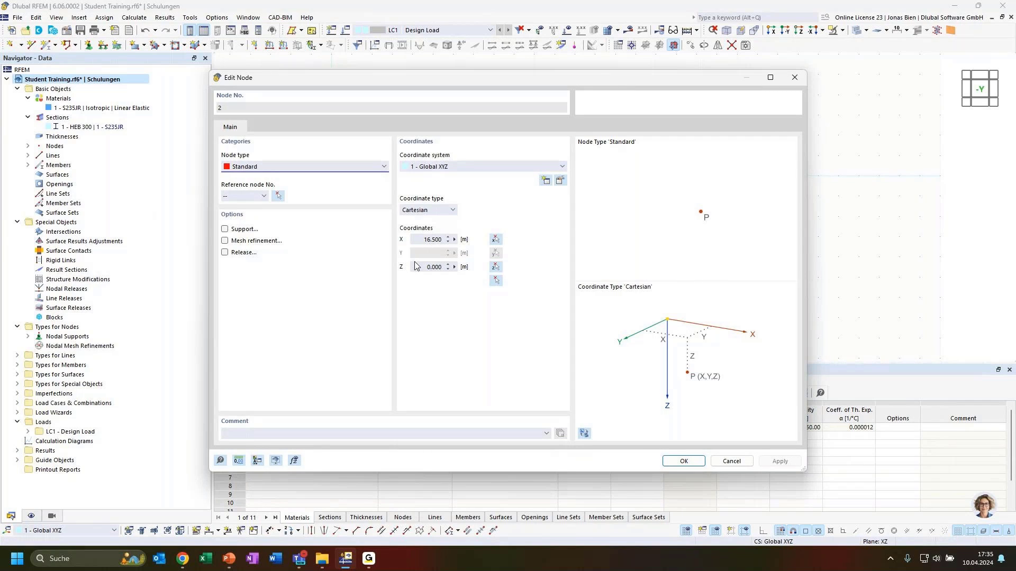
left_click(731, 460)
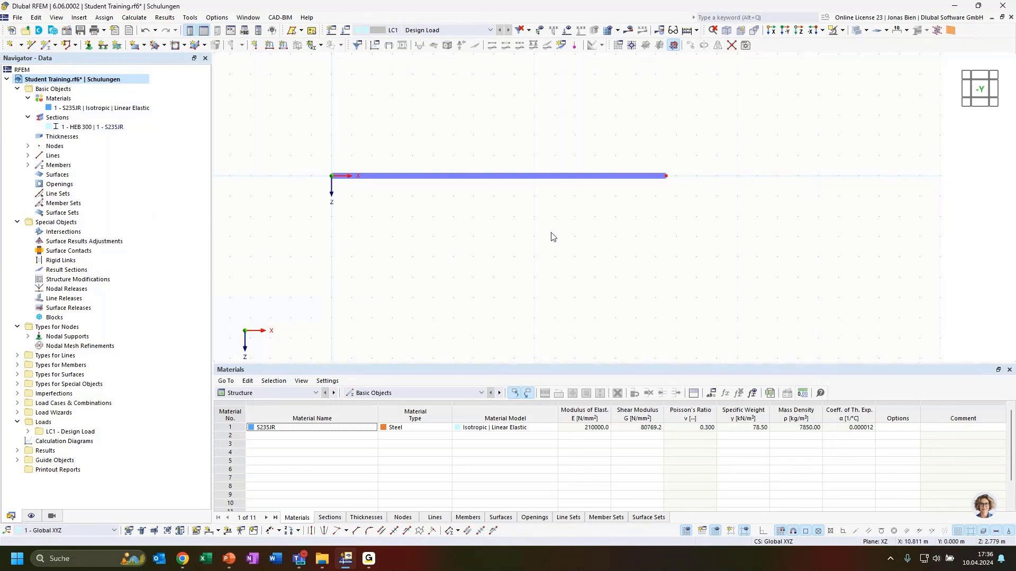
- Add 2 intermediate nodes to the beam as 'On Member' nodes without dividing it, and list the members in the navigator
right_click(484, 180)
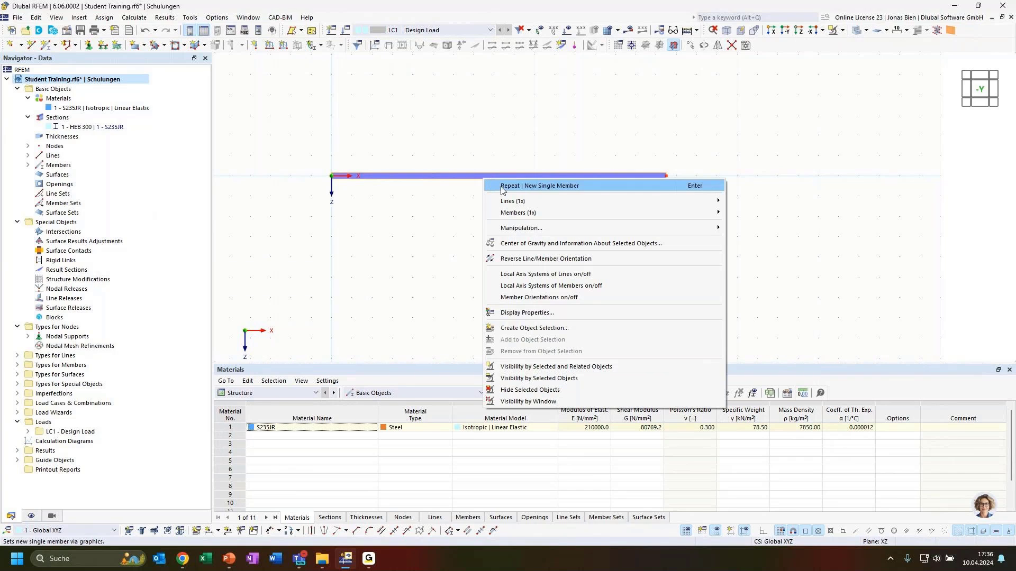
mouse_move(528, 218)
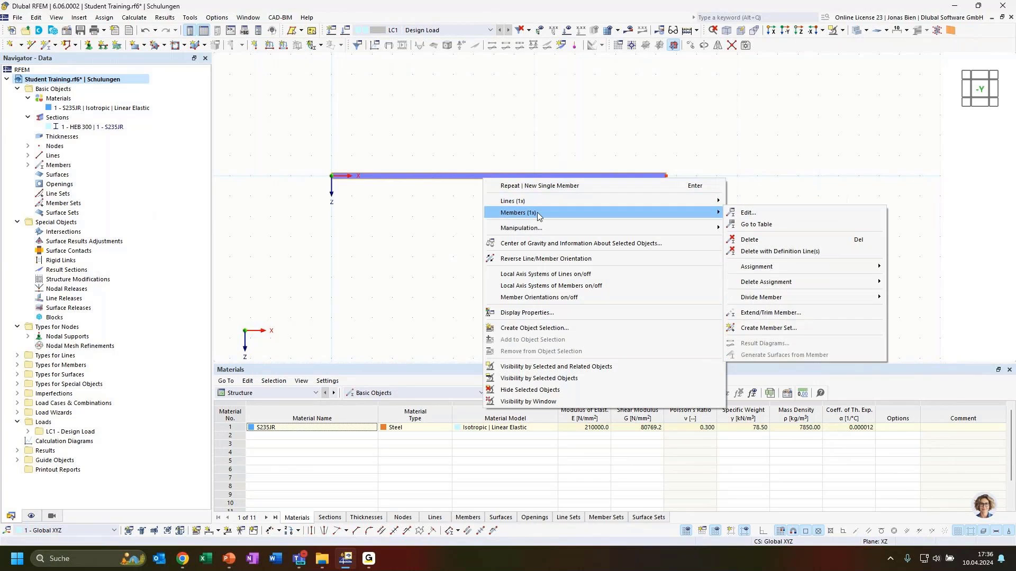
mouse_move(791, 302)
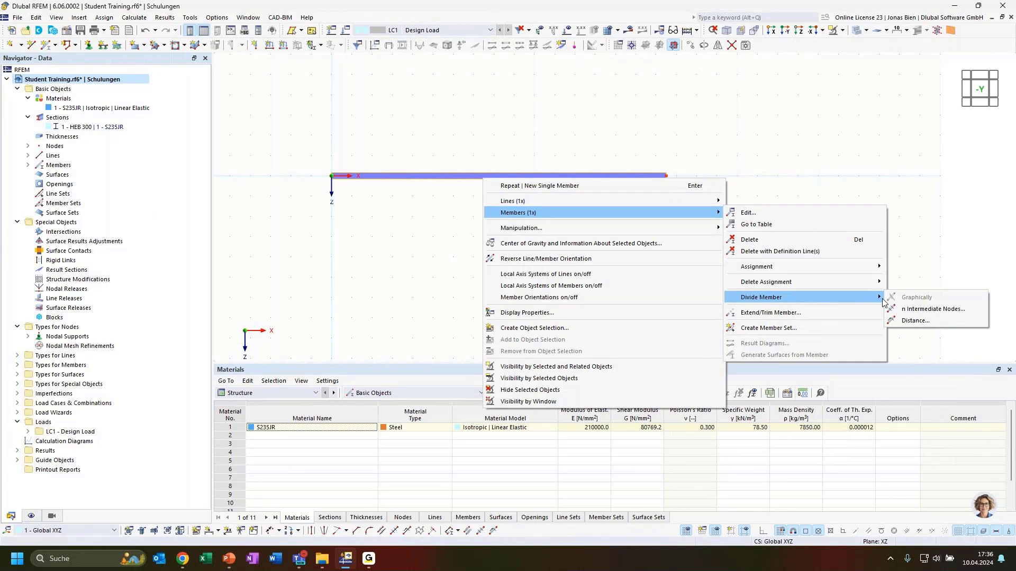
left_click(911, 314)
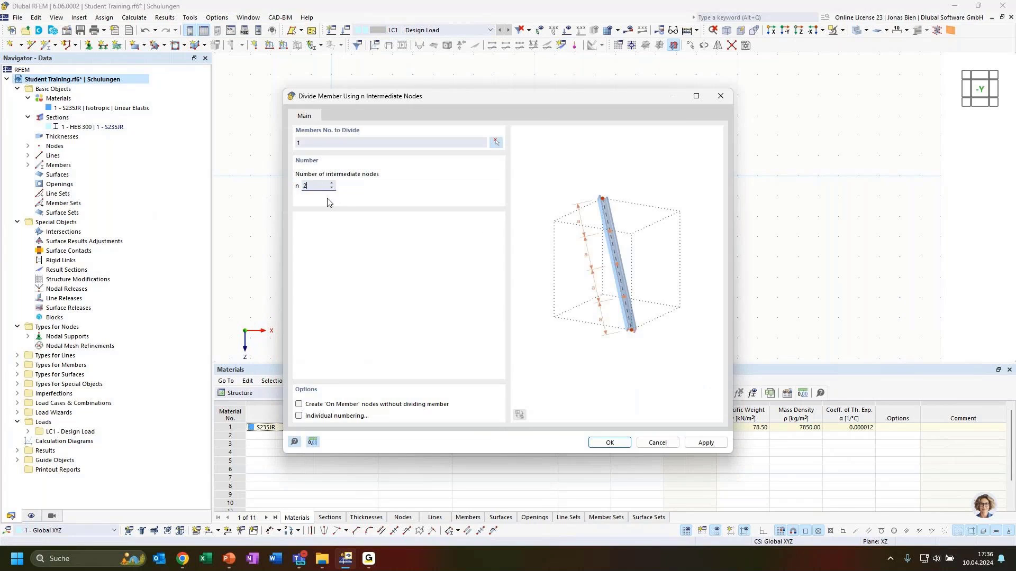
left_click(300, 404)
left_click(609, 443)
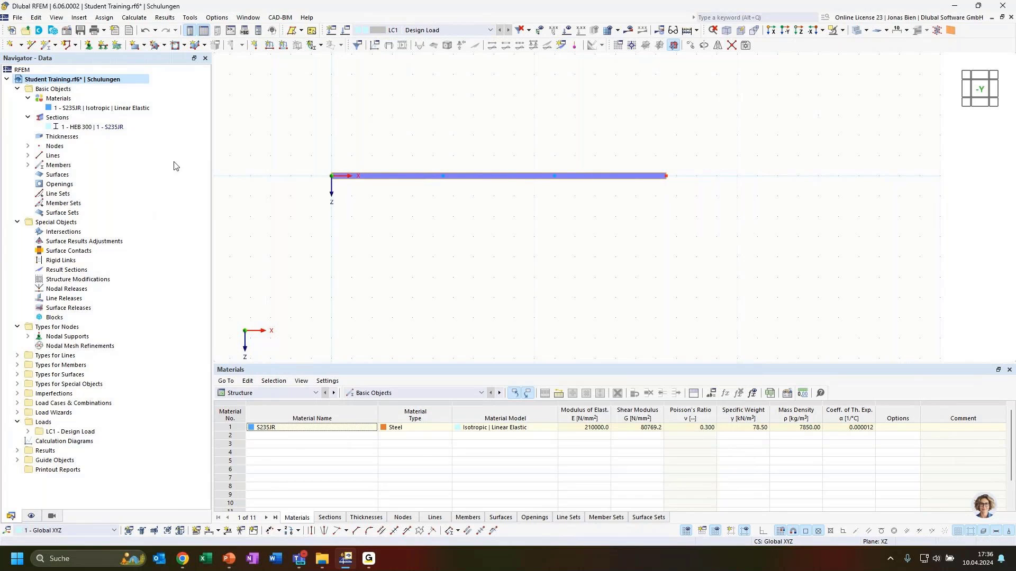
left_click(28, 165)
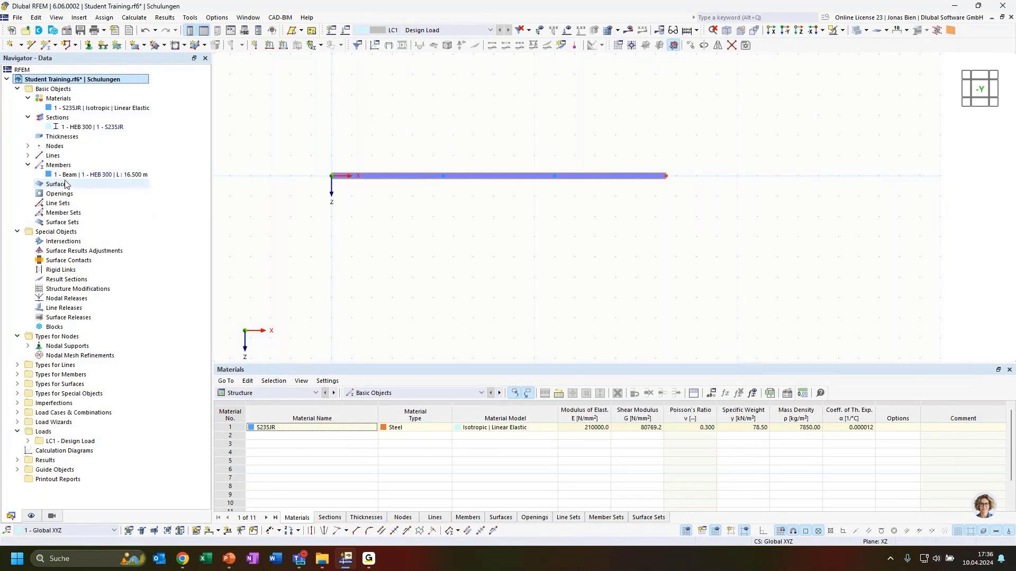
middle_click_drag(497, 209, 526, 270)
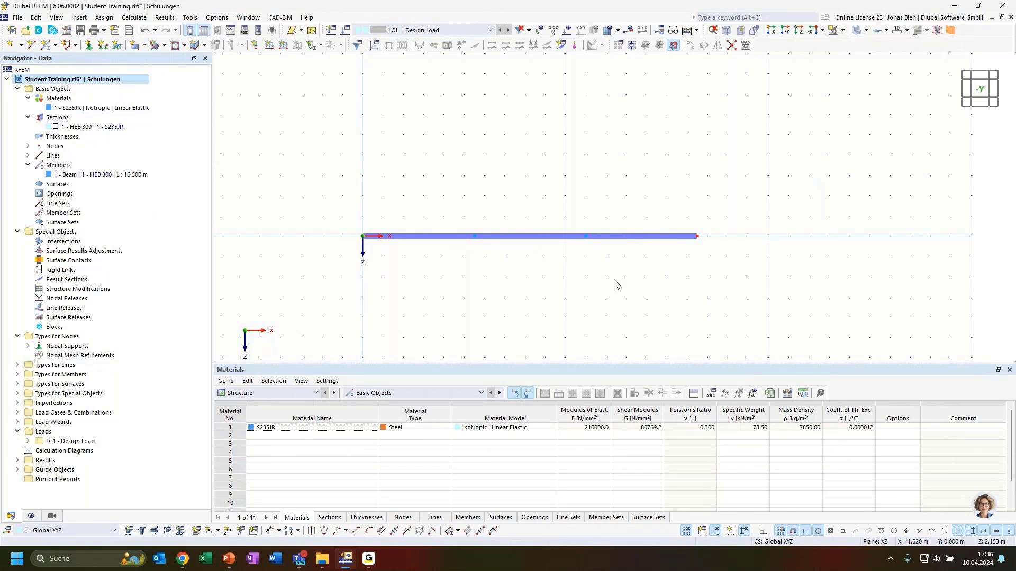
middle_click_drag(603, 275, 586, 283)
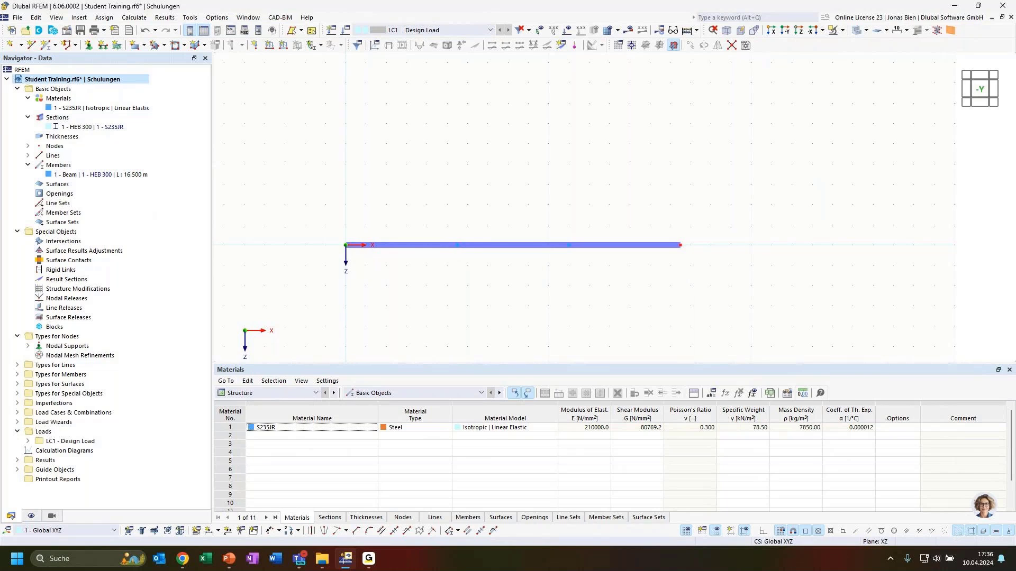
- Copy the beam's two intermediate nodes once by -1.4 m in Z and check the coordinates of the copied node nearer the origin
key("alt+Tab")
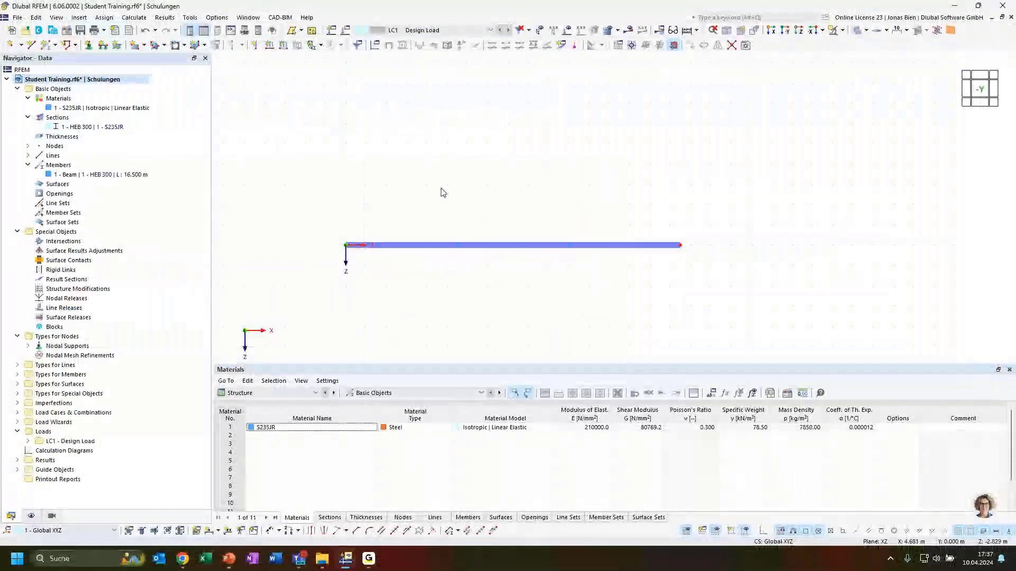
left_click_drag(438, 200, 588, 283)
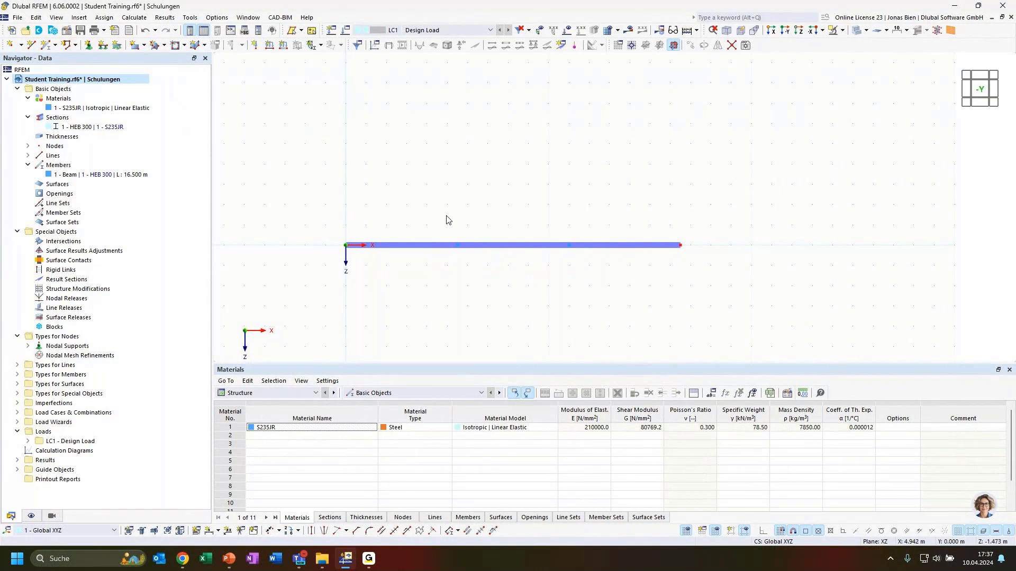
left_click_drag(445, 216, 583, 258)
left_click(691, 46)
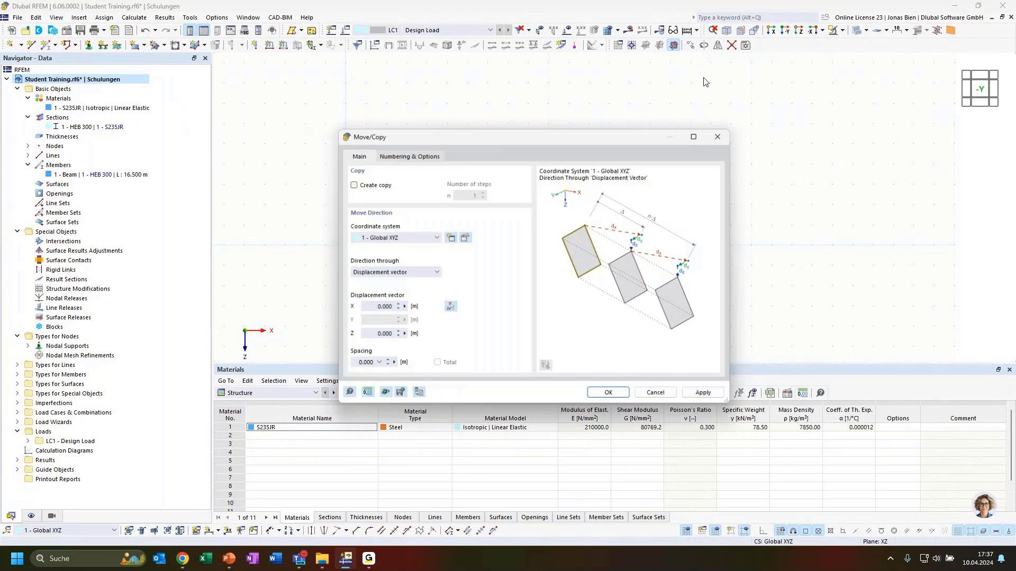
left_click_drag(578, 137, 700, 94)
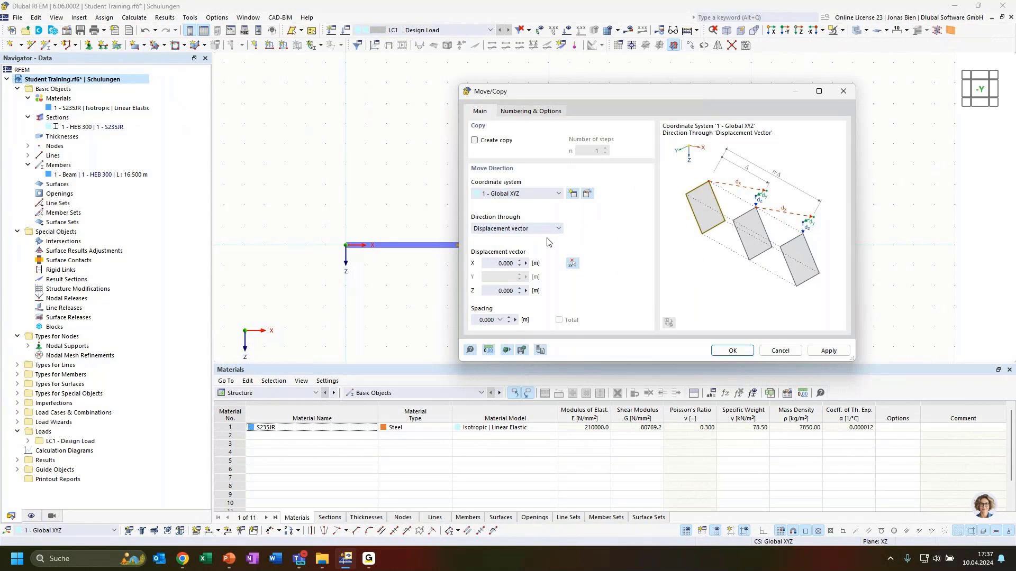
double_click(514, 290)
type("-1.4")
left_click(511, 144)
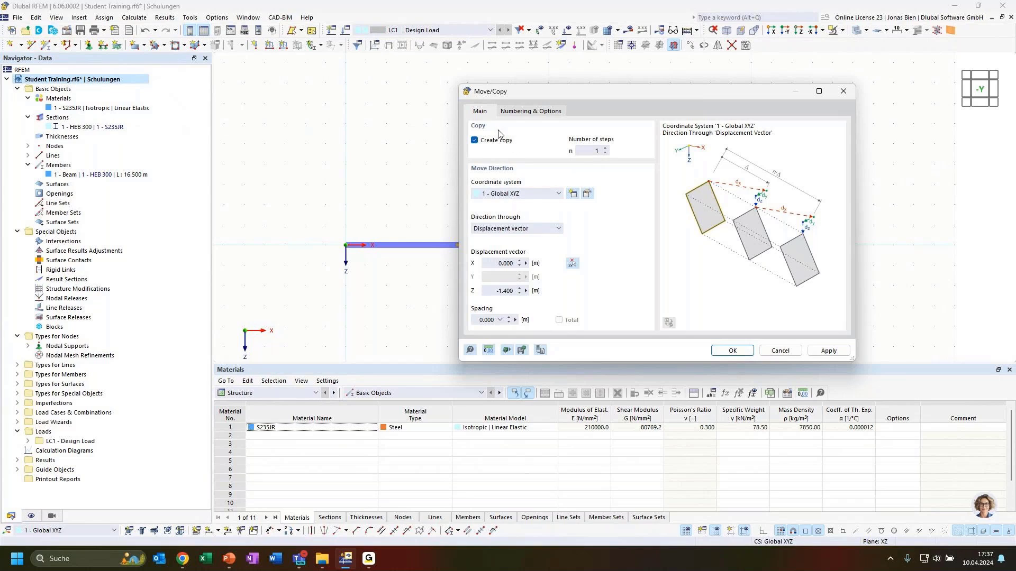
left_click(741, 351)
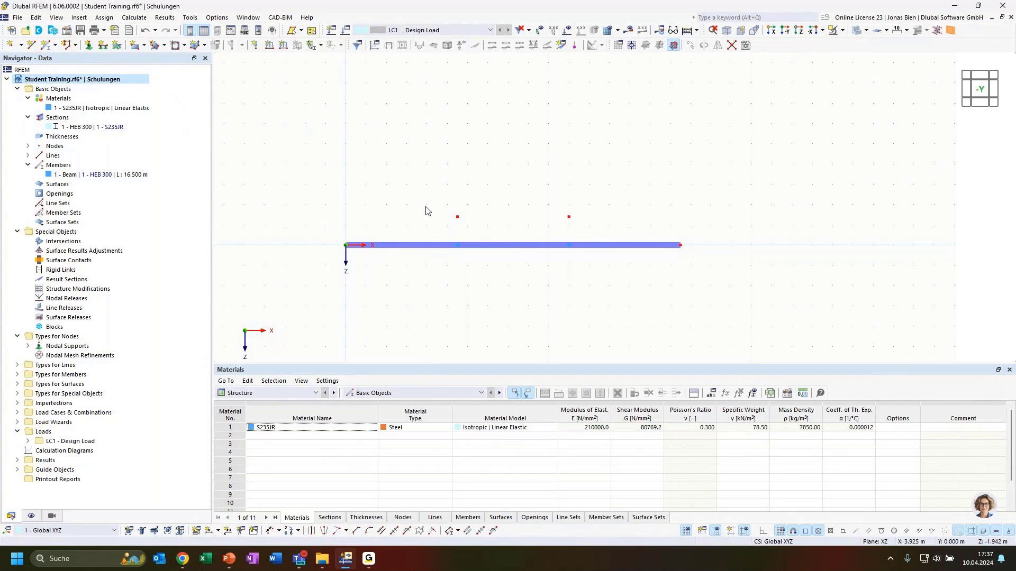
double_click(459, 217)
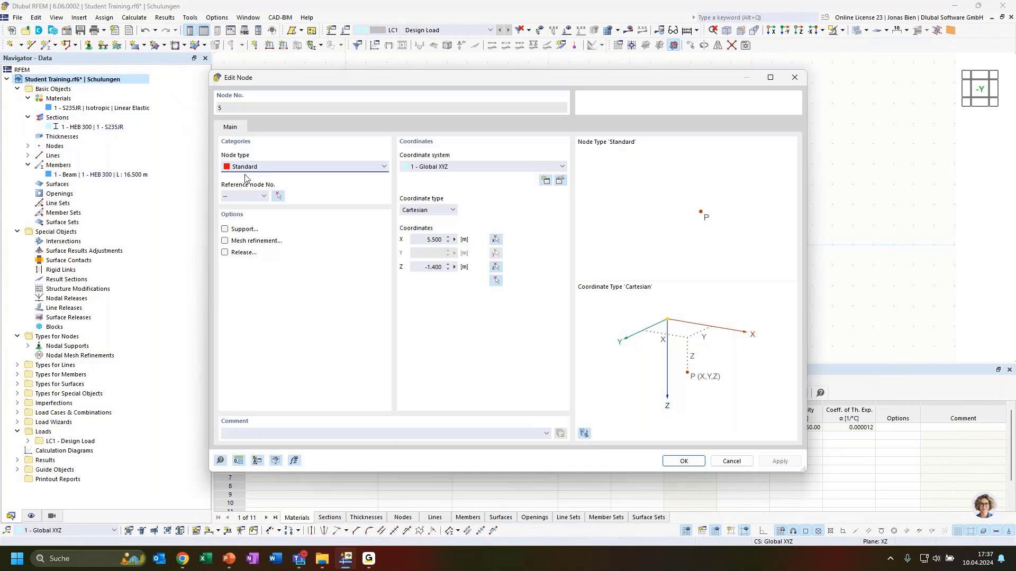
left_click(793, 78)
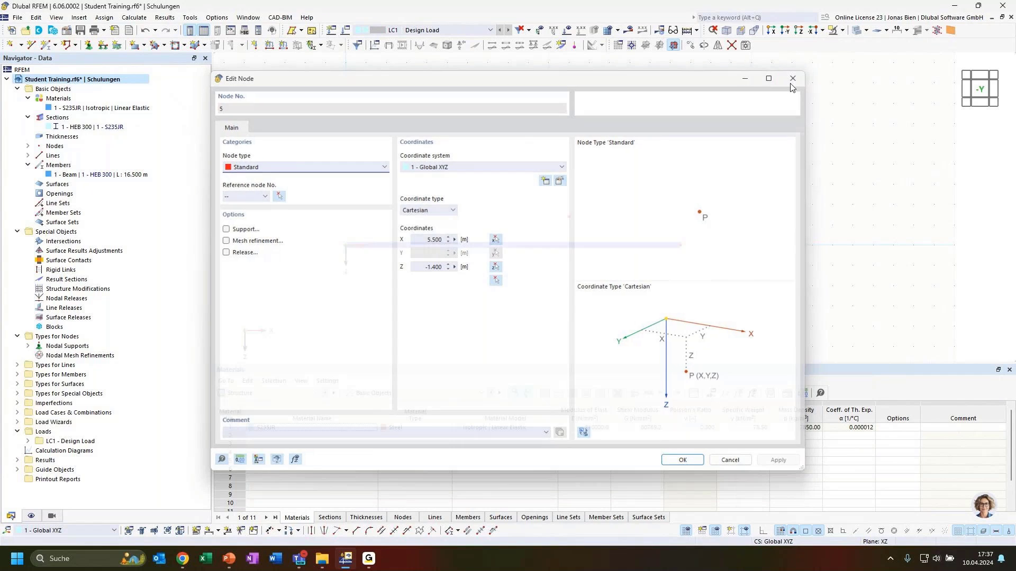
left_click(48, 45)
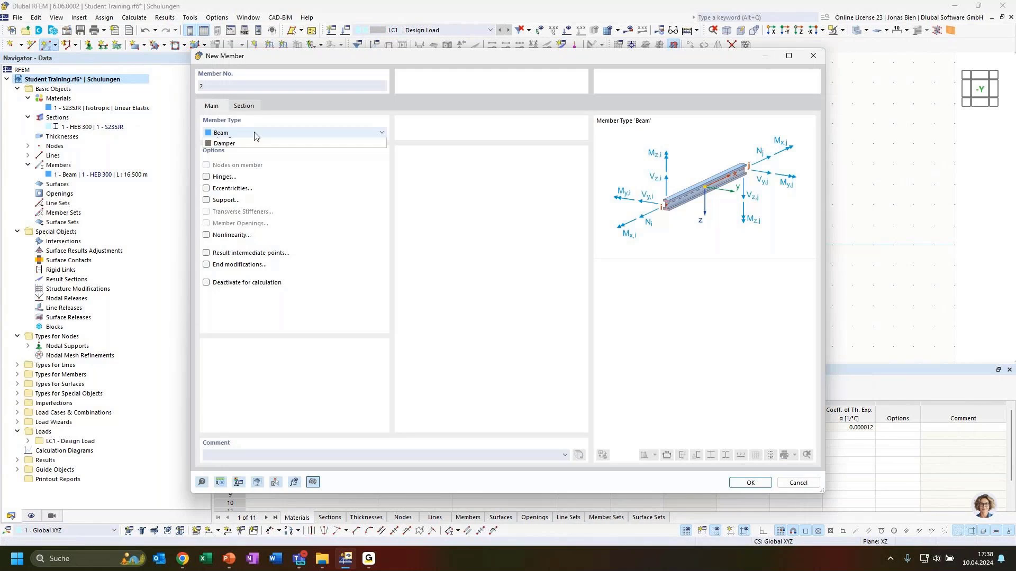
left_click(243, 133)
left_click(241, 160)
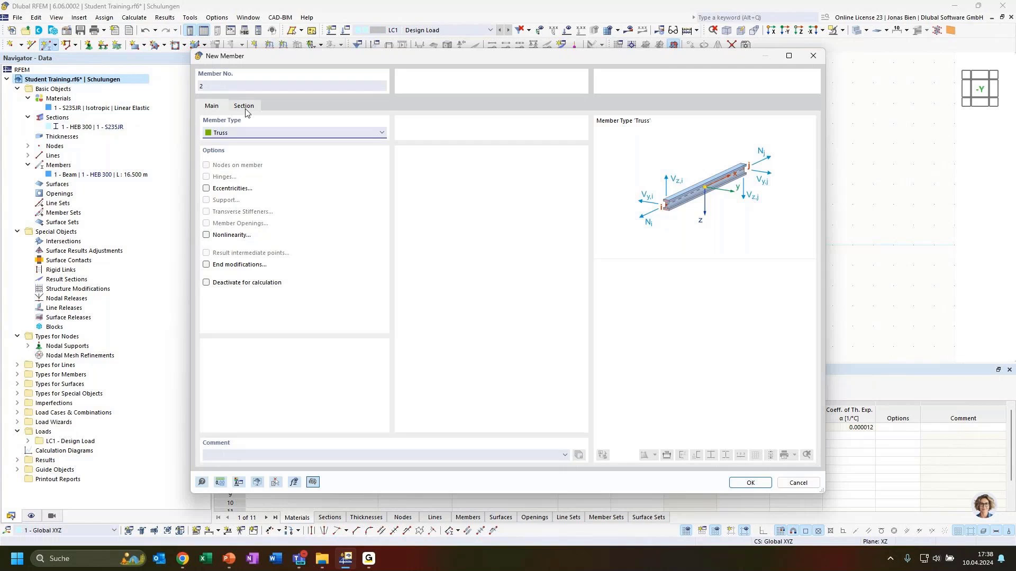
left_click(796, 483)
- Delete the two copied nodes above the beam and start a move/copy of the beam's two intermediate nodes
left_click_drag(415, 197, 601, 236)
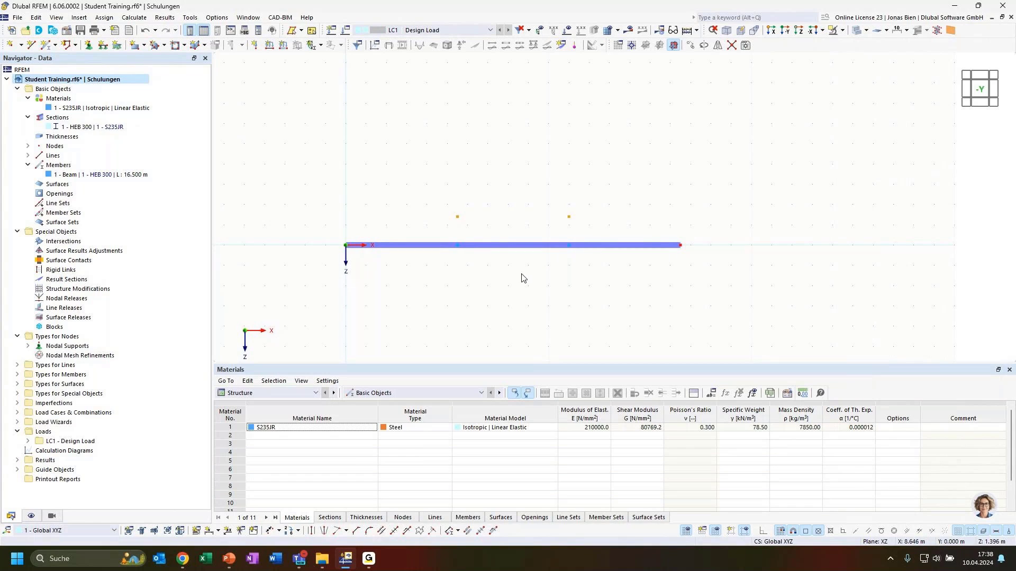
key("Delete")
left_click_drag(439, 214, 586, 289)
left_click(690, 45)
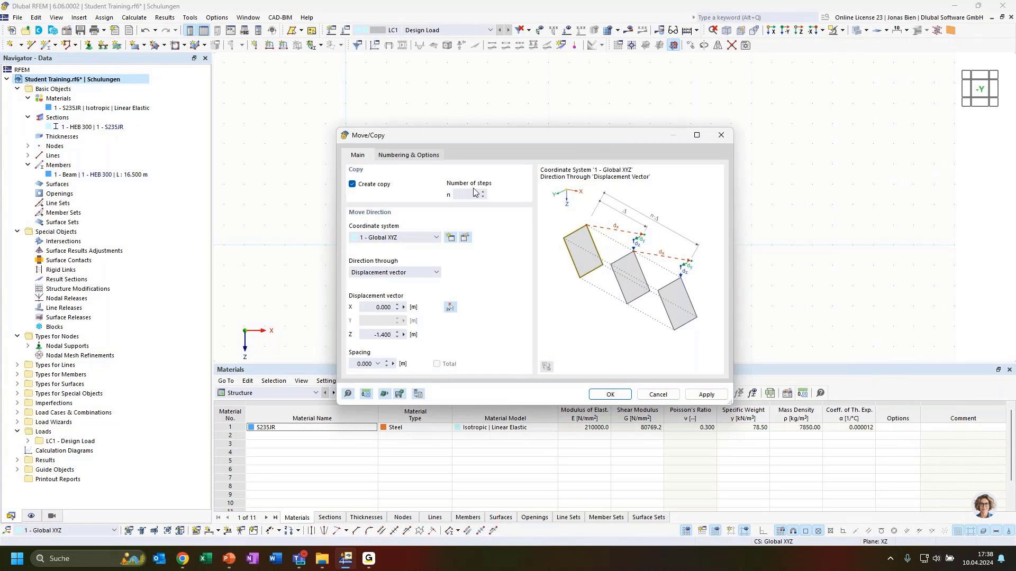
- Enable step links for the copy and have the nodes linked with a member
left_click_drag(468, 139, 535, 113)
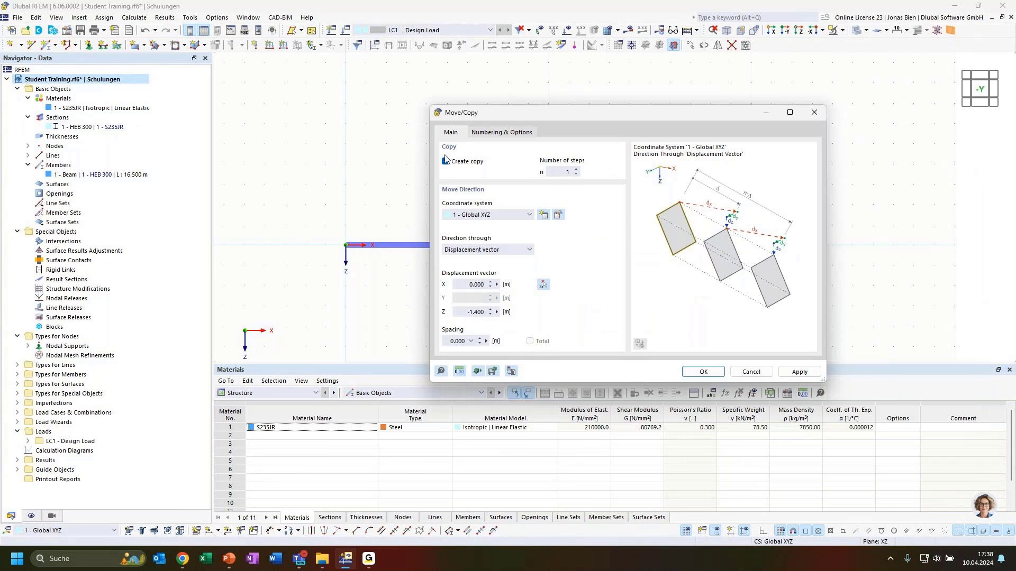
left_click(497, 133)
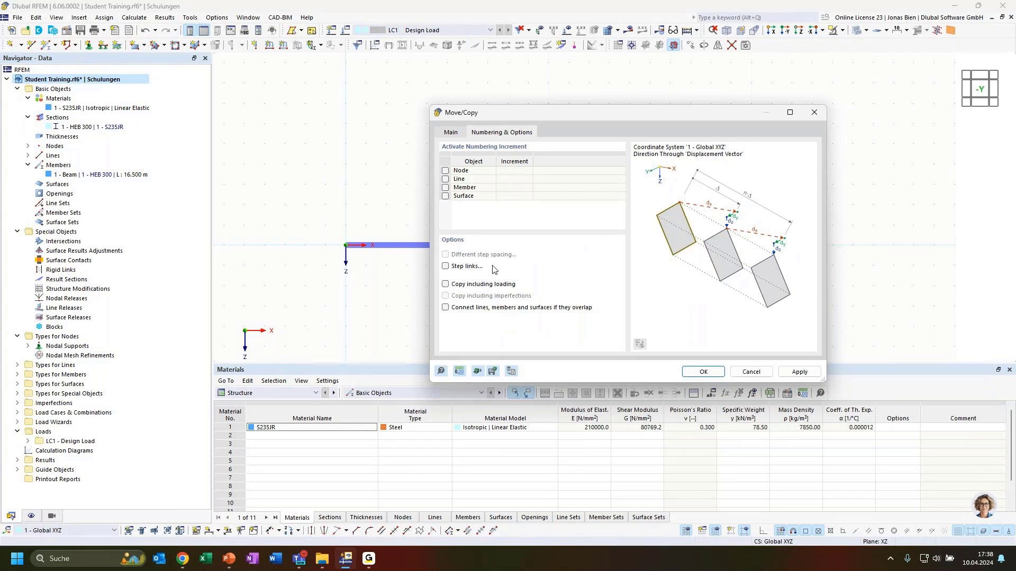
left_click(454, 268)
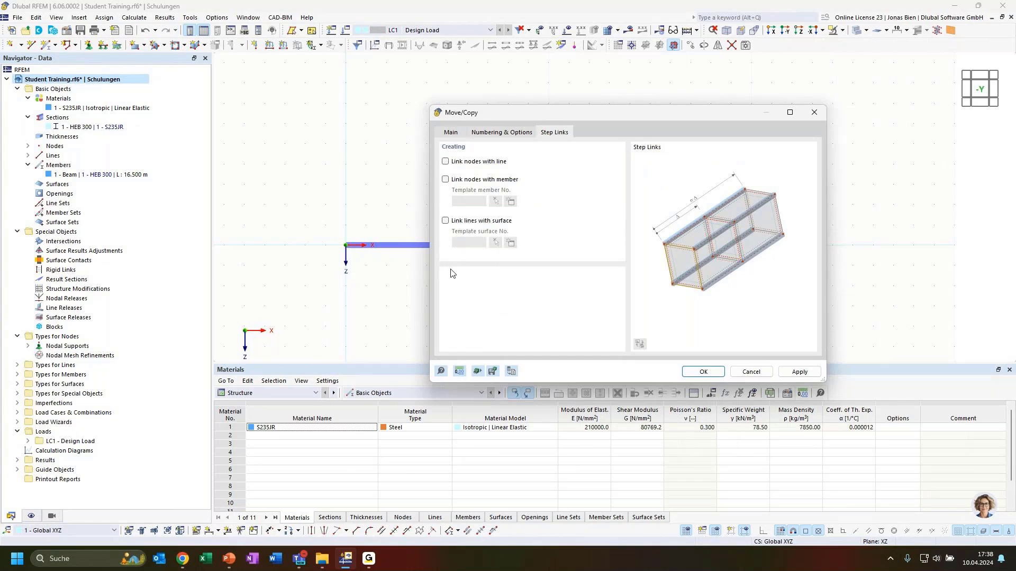
left_click_drag(522, 115, 693, 128)
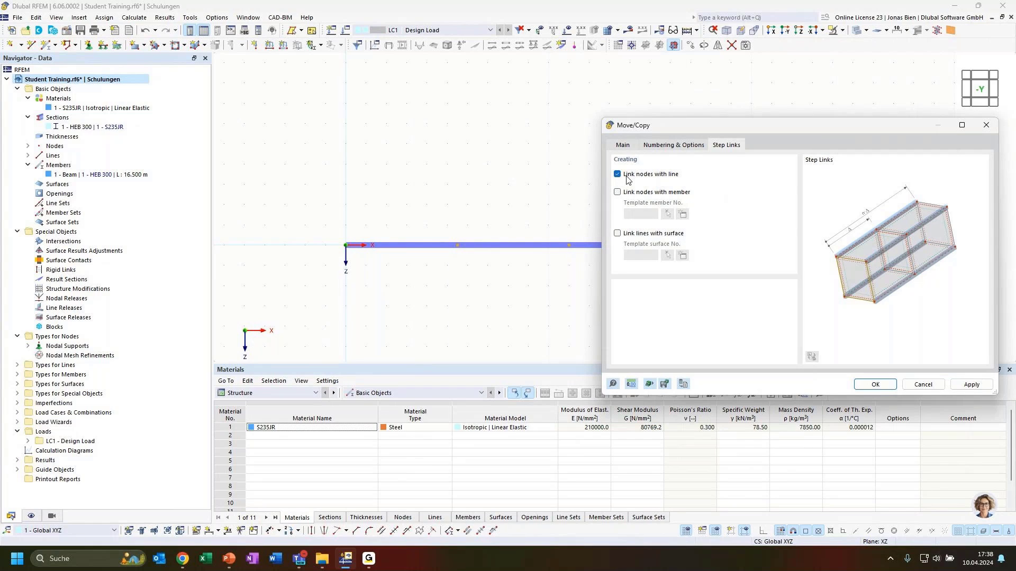
left_click(617, 192)
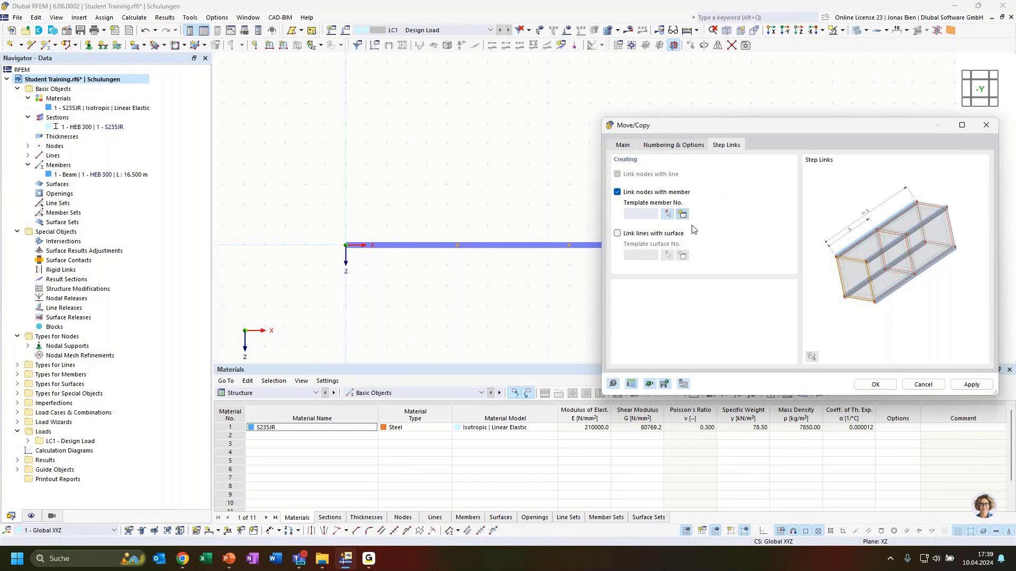
- Create a new template member for the step links with the member type Truss
left_click(682, 214)
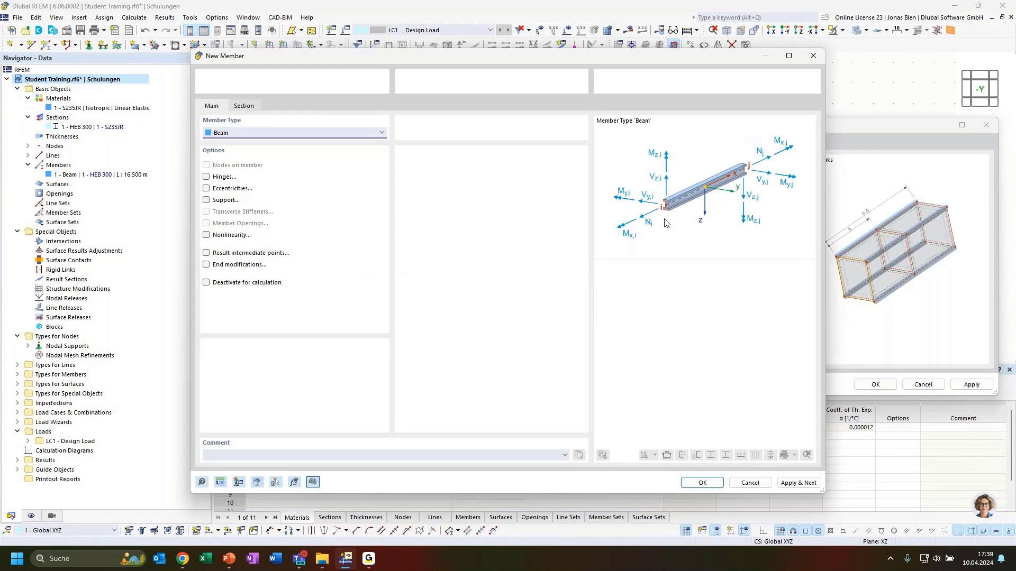
left_click(305, 134)
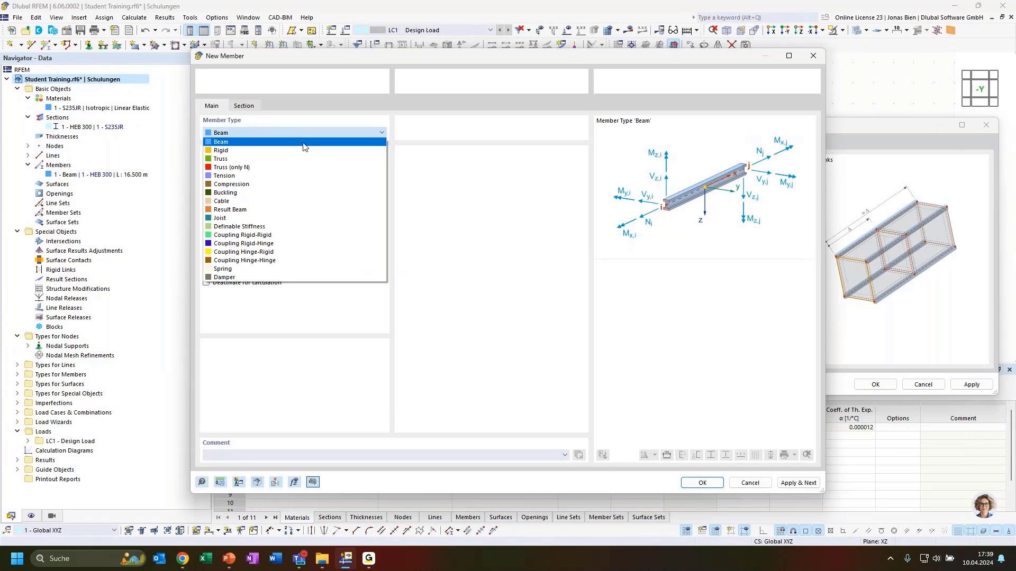
left_click(221, 160)
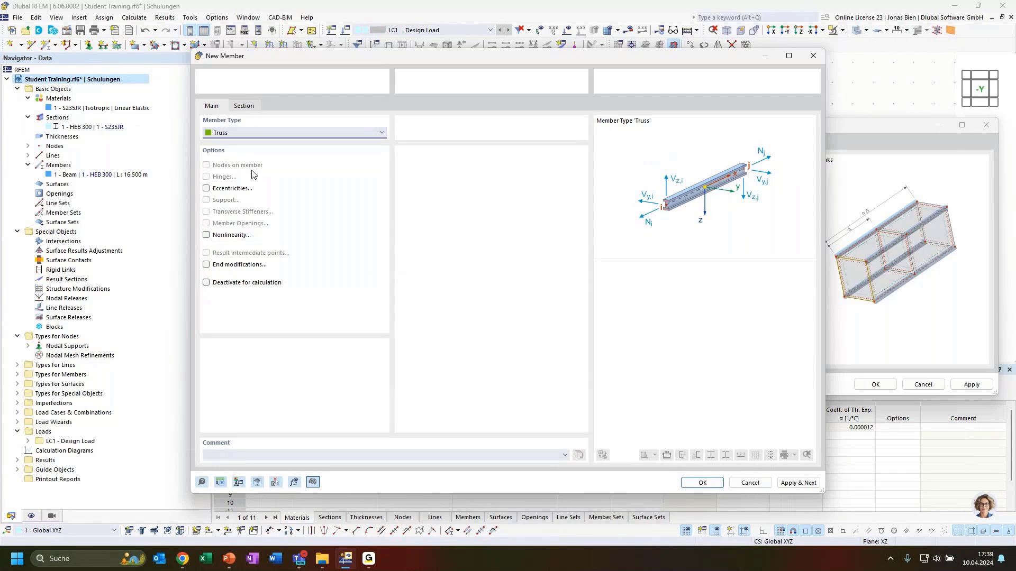
- Assign the truss template member a new IPE 200 section according to DIN 1025-5:1994-03 in S235JR
left_click(244, 105)
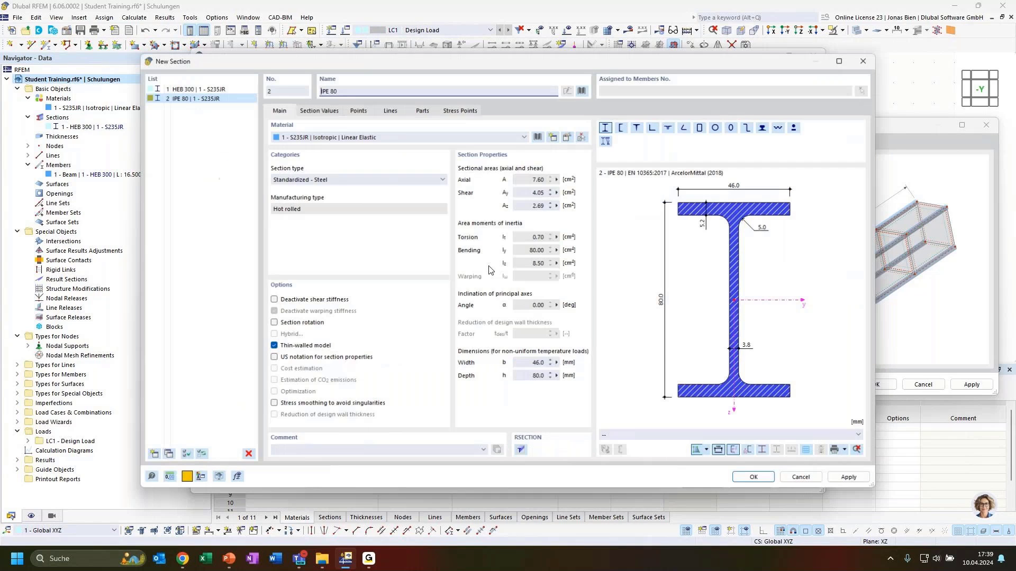
double_click(331, 89)
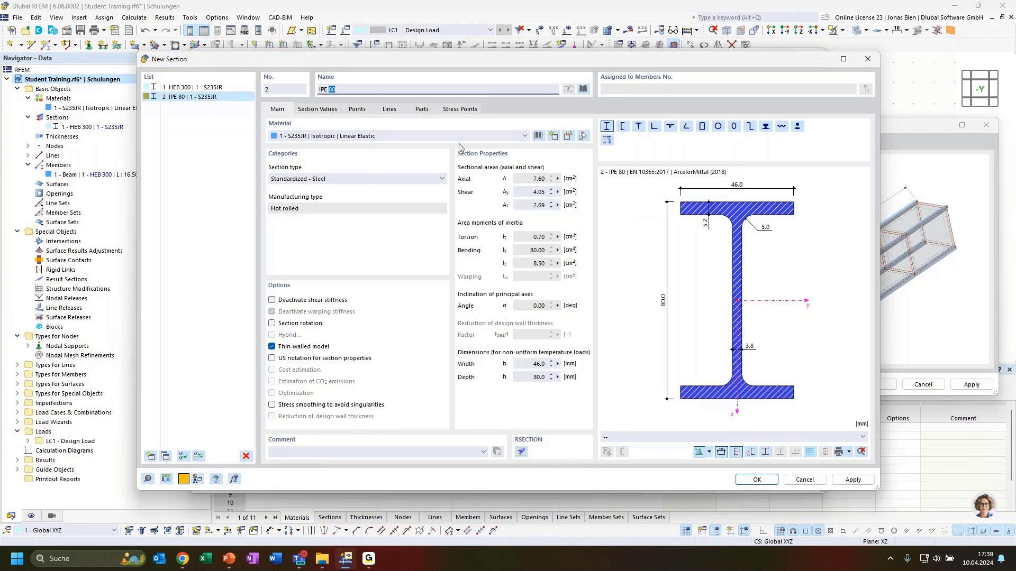
type("200")
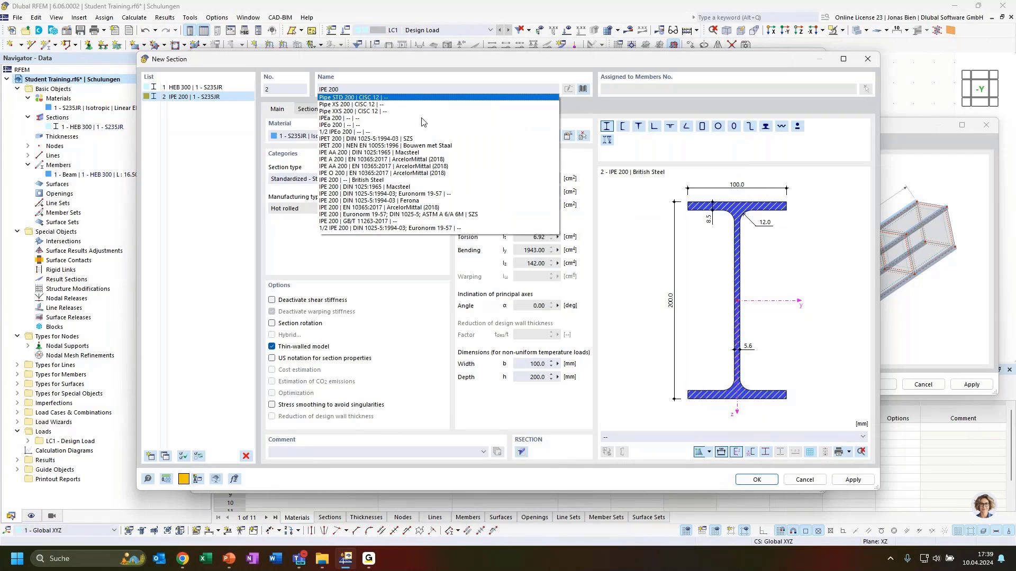
left_click(373, 193)
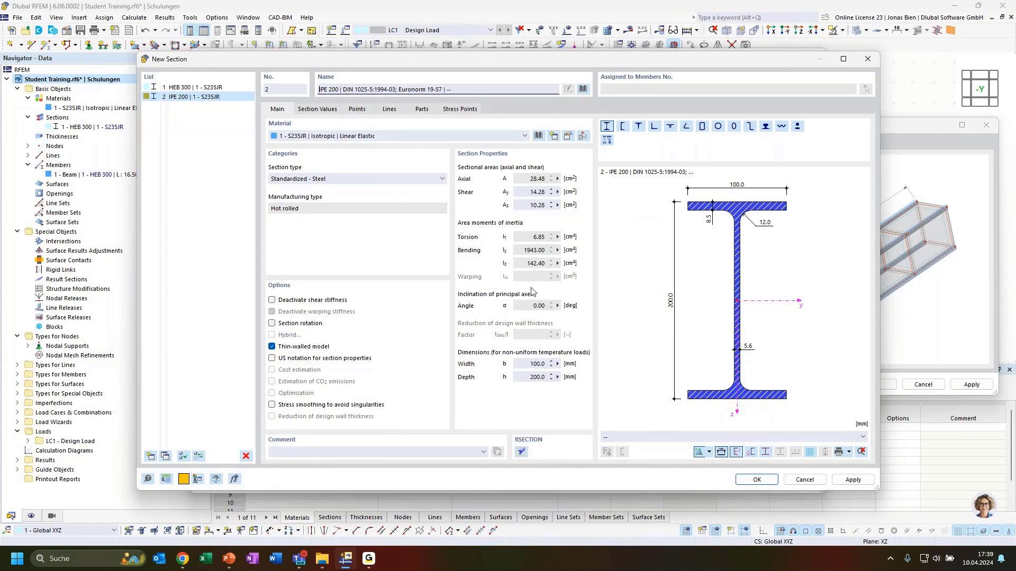
left_click(757, 479)
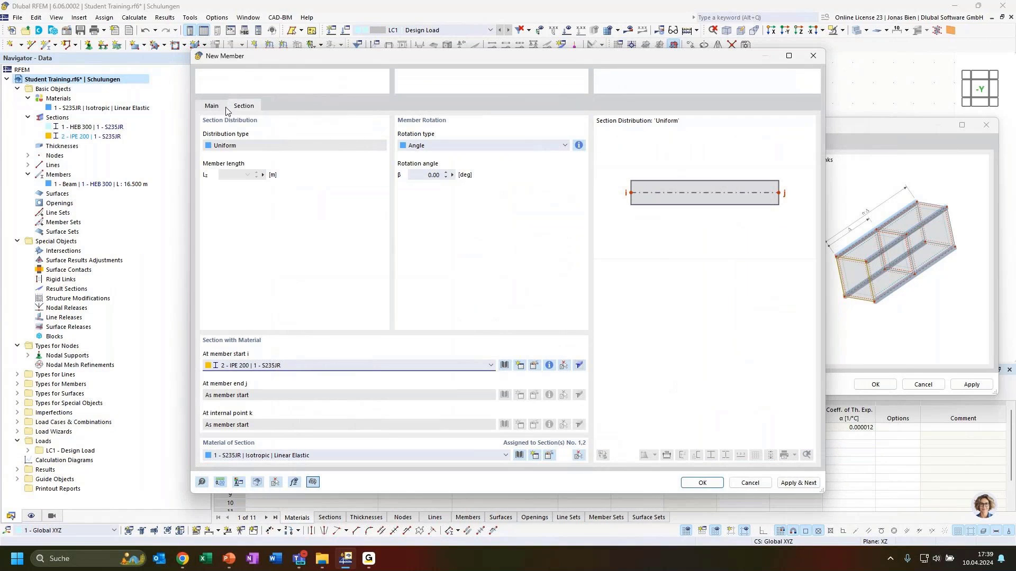
- Examine the member types available for the template member, keeping Truss
left_click(211, 106)
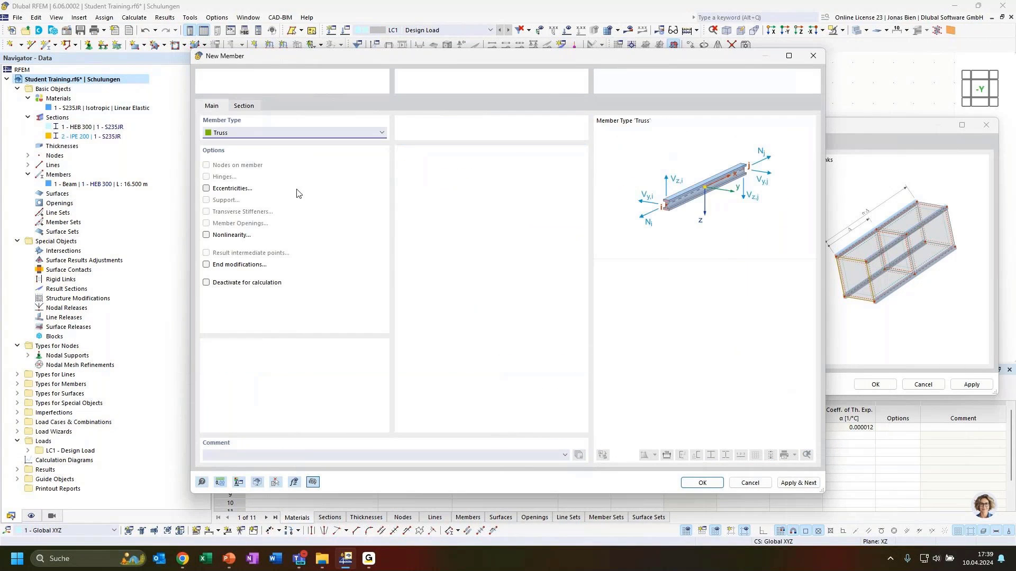
left_click(266, 135)
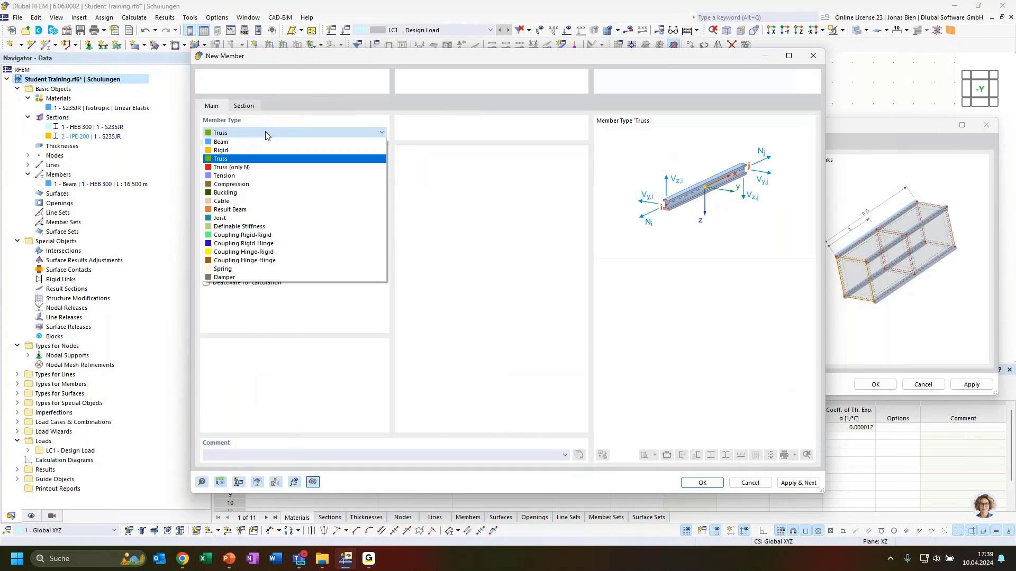
left_click(267, 136)
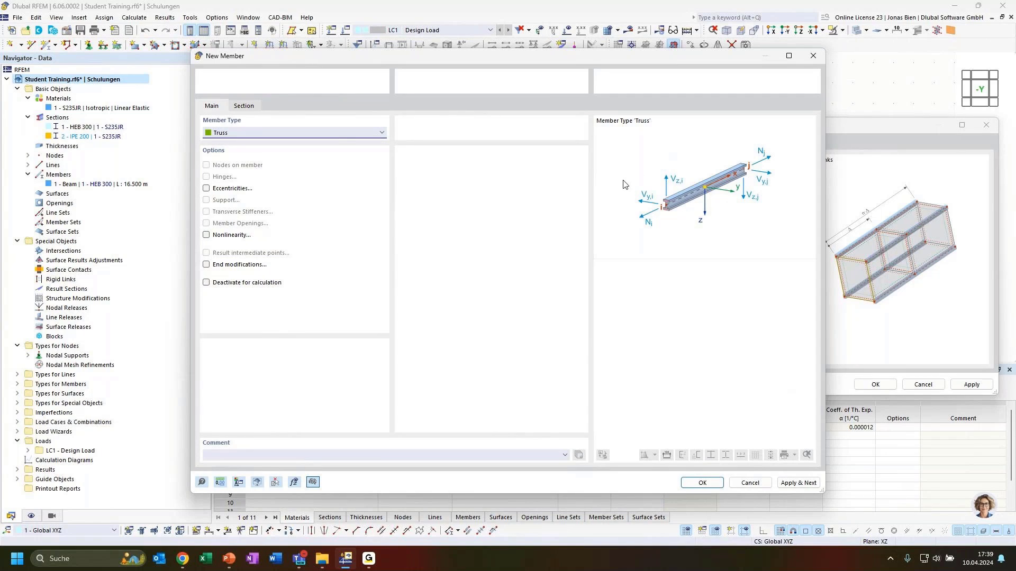
left_click(334, 138)
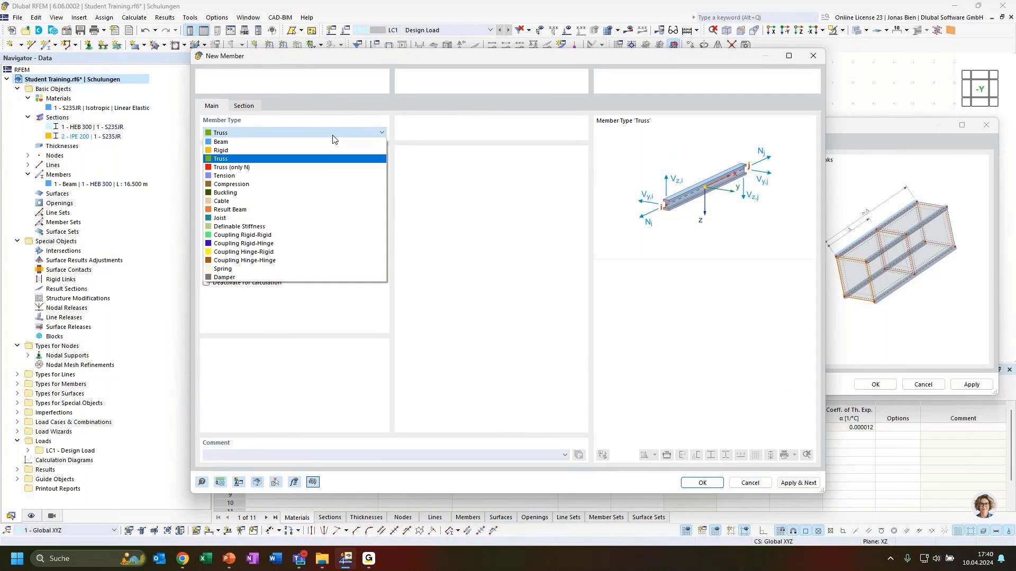
left_click(334, 138)
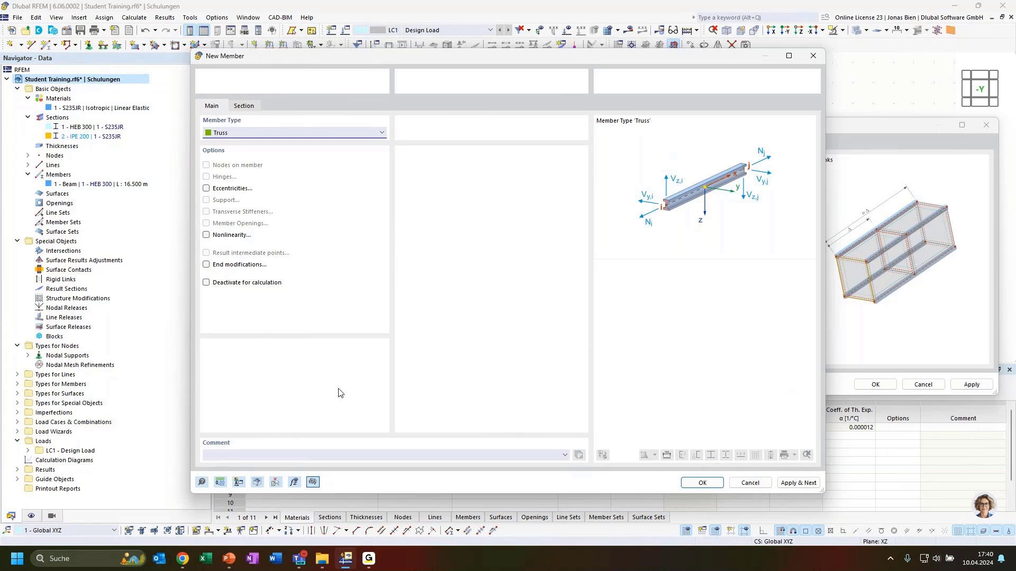
- Open the online manual page for the new member settings and examine its overview of basic parameters and available member types
left_click(201, 481)
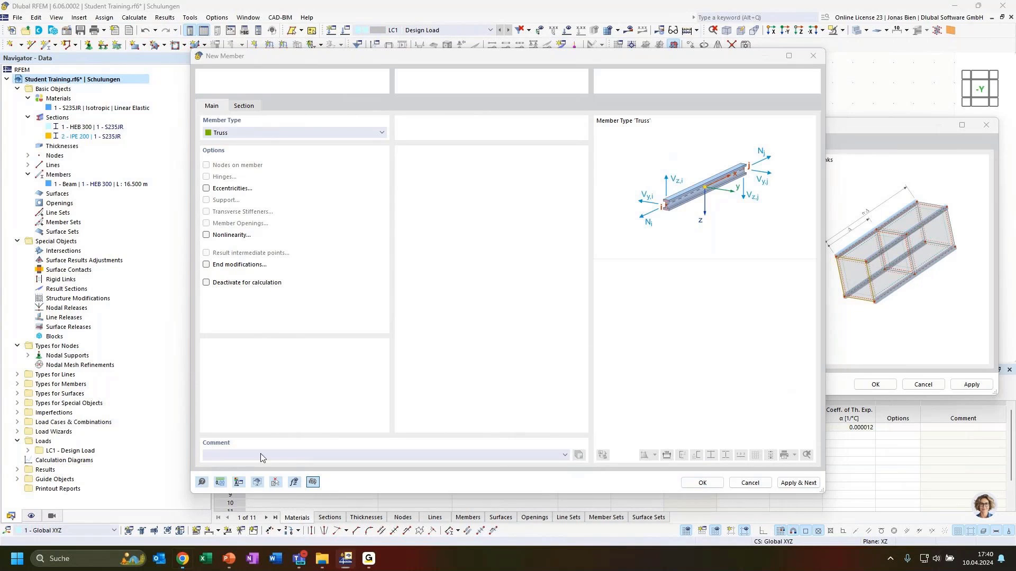
left_click_drag(1015, 164, 635, 94)
left_click(753, 93)
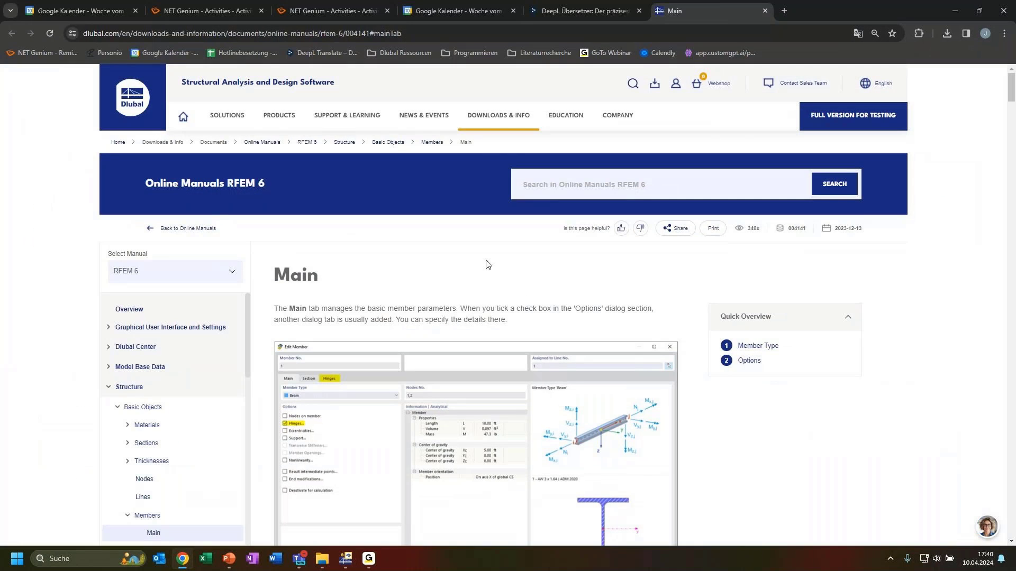
scroll(422, 297, "down", 3)
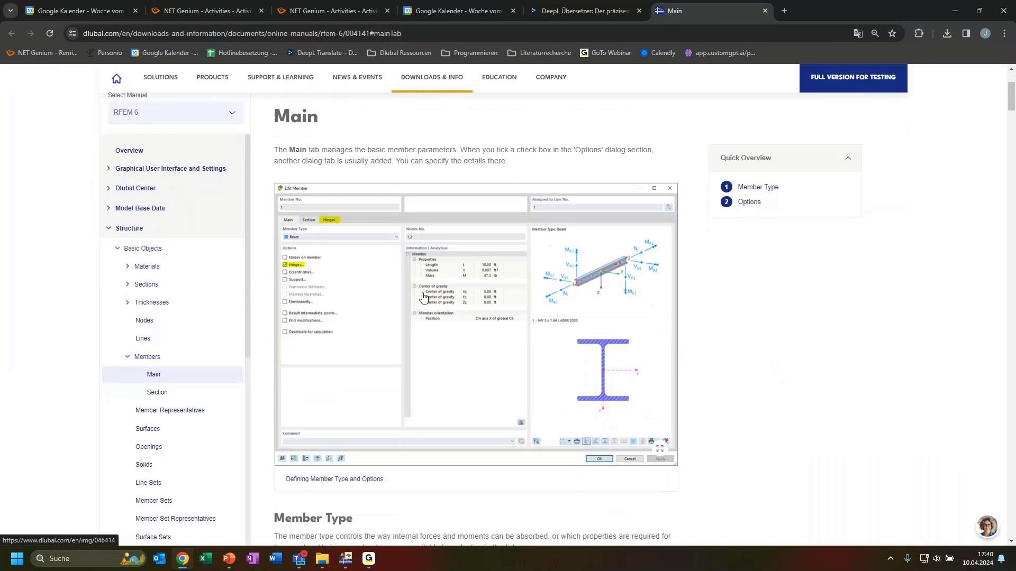
scroll(423, 297, "up", 2)
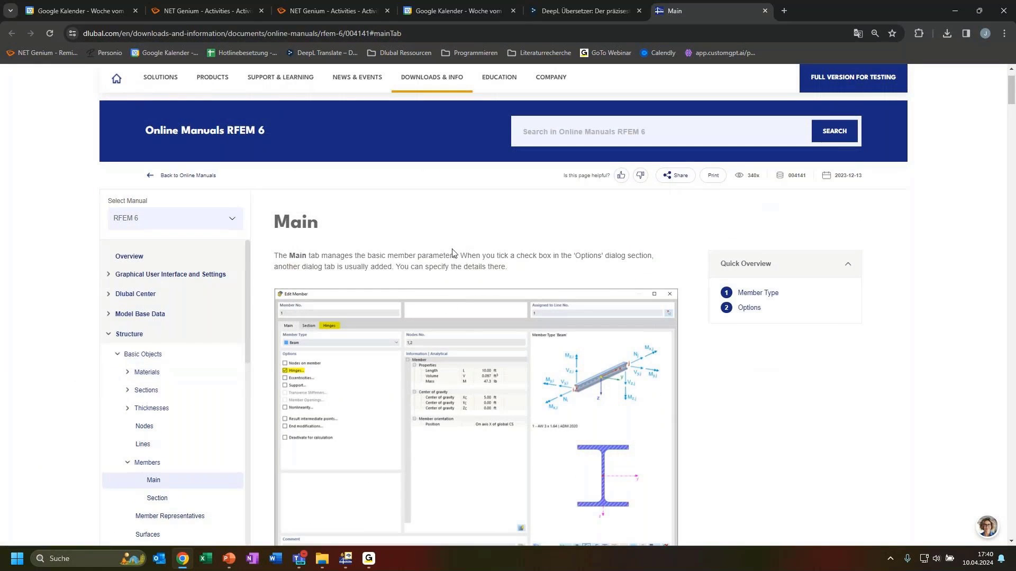
scroll(429, 271, "down", 1)
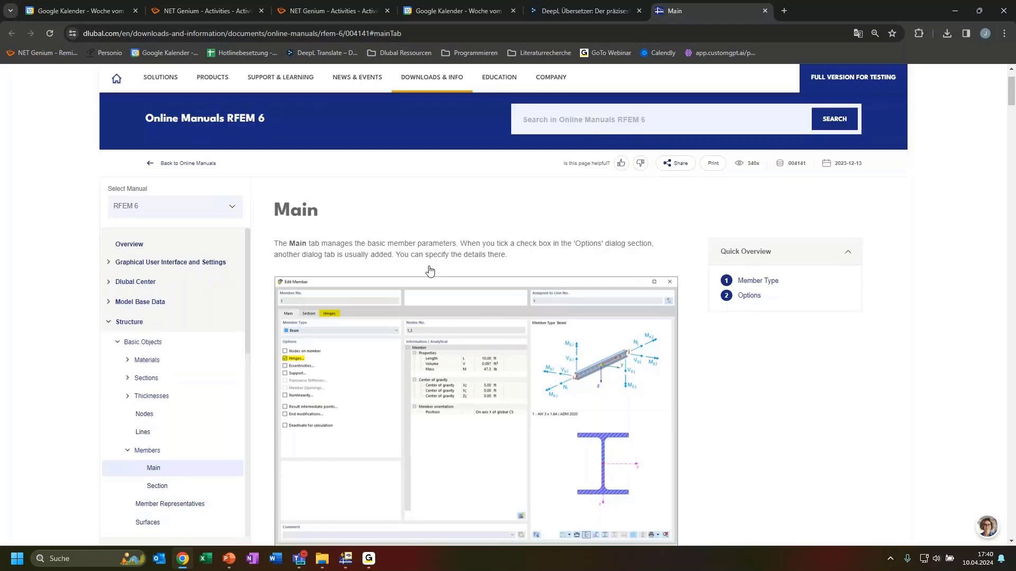
scroll(430, 271, "down", 3)
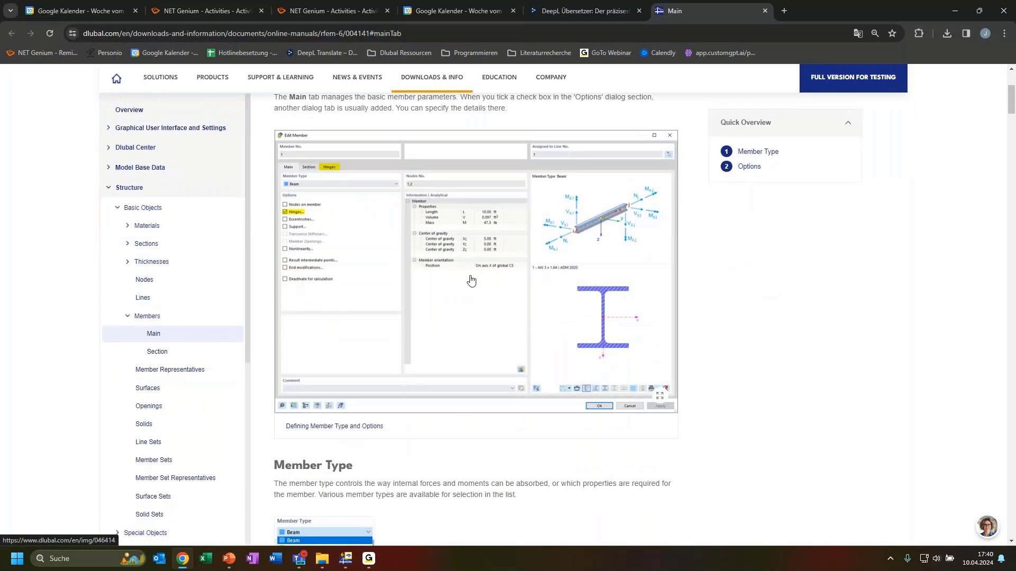
scroll(491, 287, "up", 1)
scroll(491, 288, "down", 2)
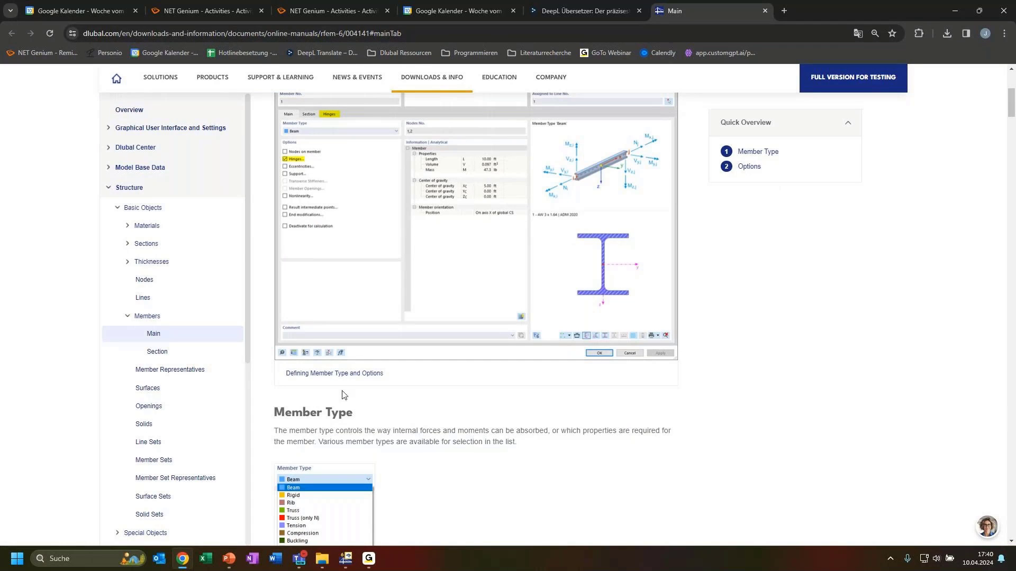
scroll(373, 402, "down", 7)
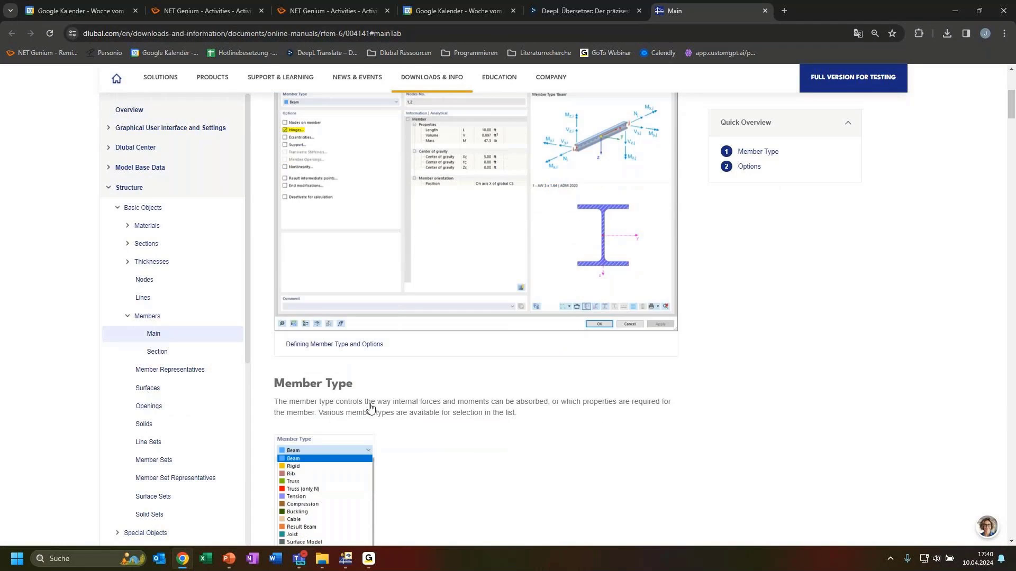
scroll(388, 401, "up", 10)
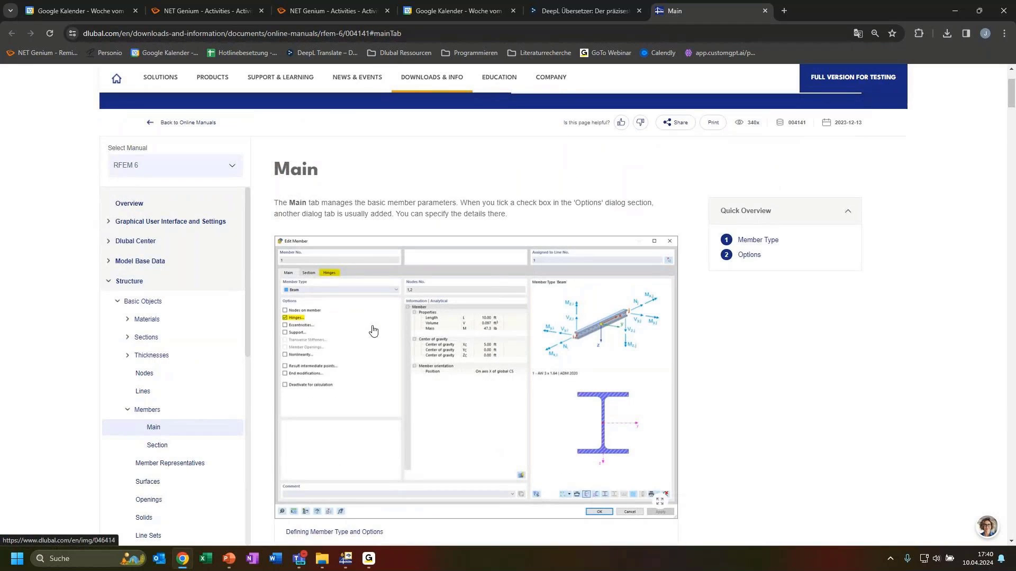
scroll(379, 332, "up", 2)
scroll(379, 341, "down", 4)
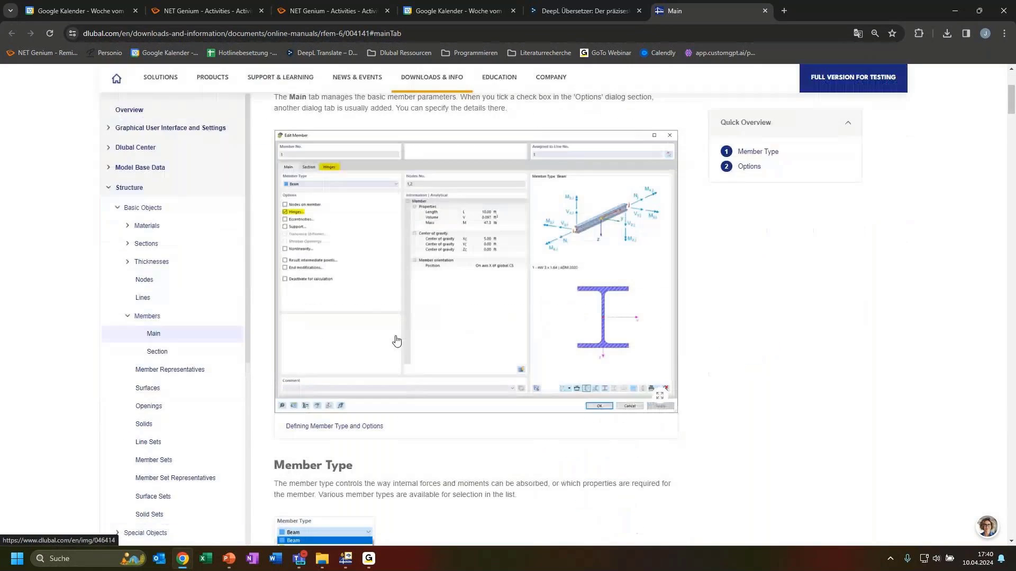
scroll(453, 345, "down", 4)
scroll(427, 286, "down", 2)
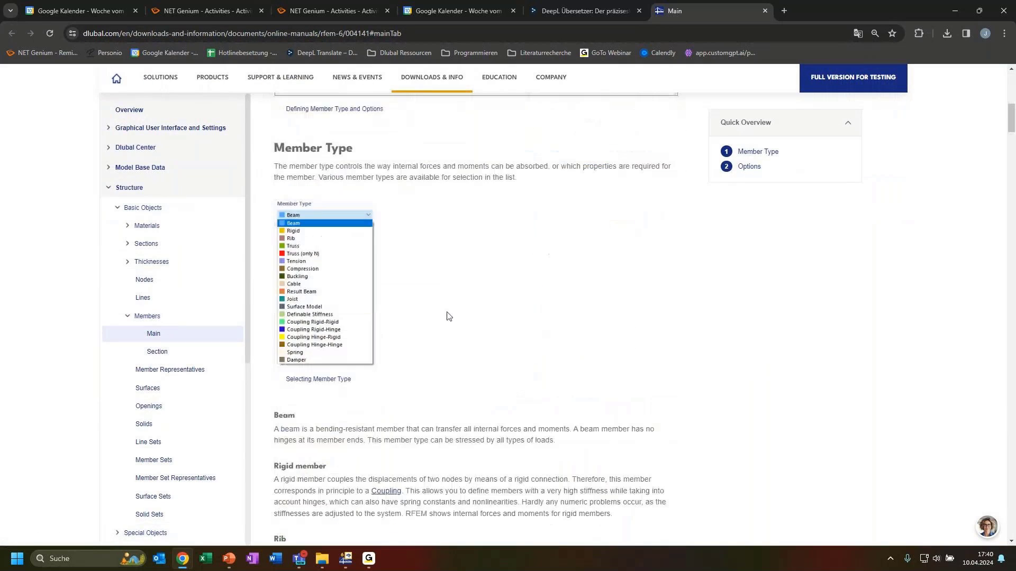
- Read the manual's descriptions of the individual member types from Beam to Result beam, and return to RFEM
scroll(424, 322, "down", 3)
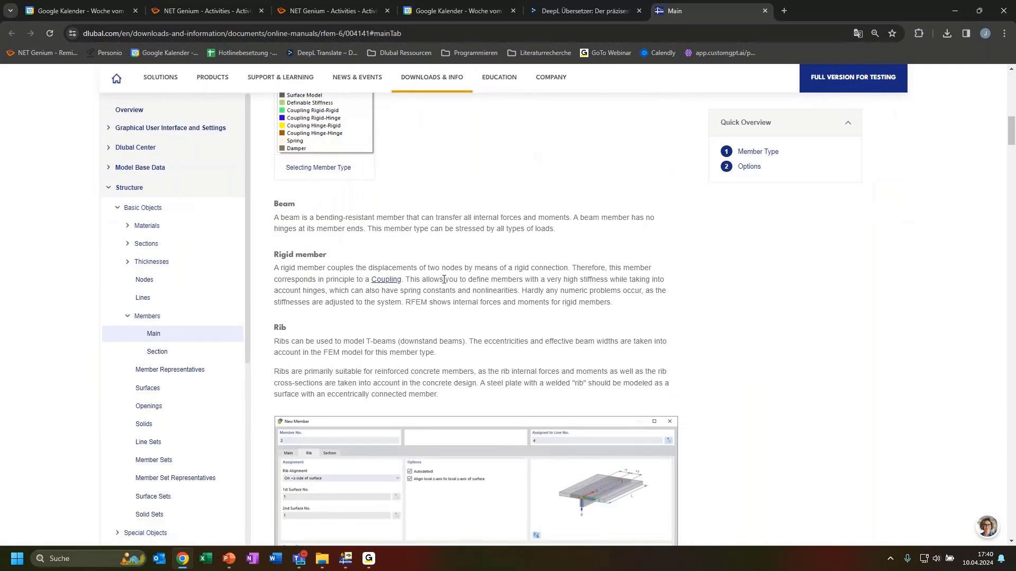
scroll(438, 266, "down", 10)
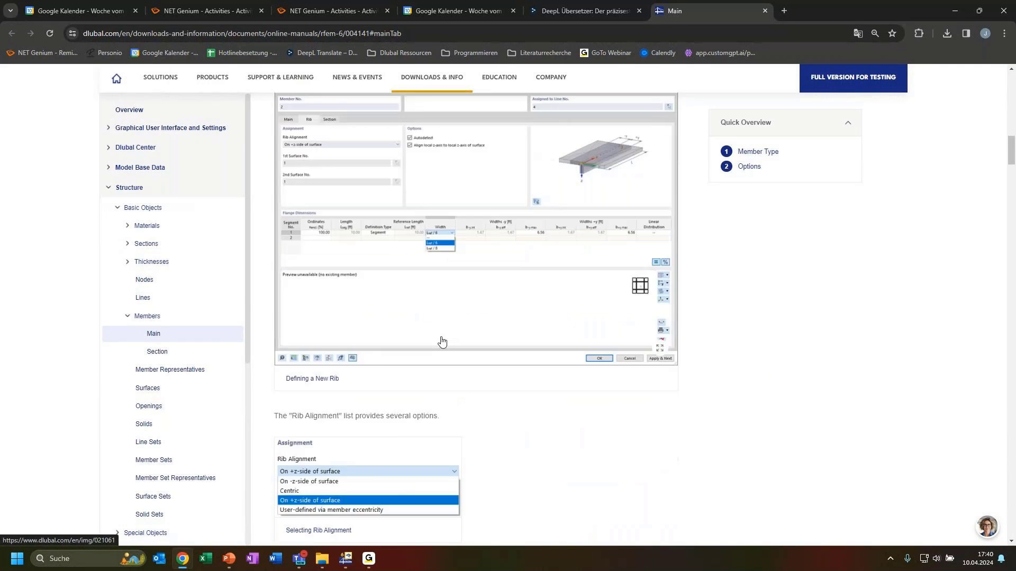
scroll(442, 345, "down", 10)
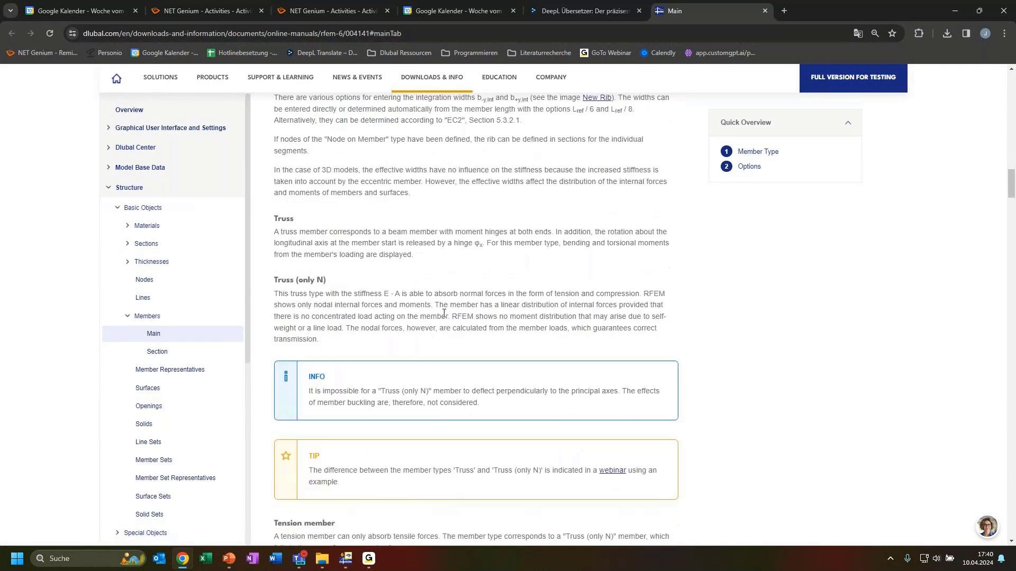
scroll(427, 337, "down", 2)
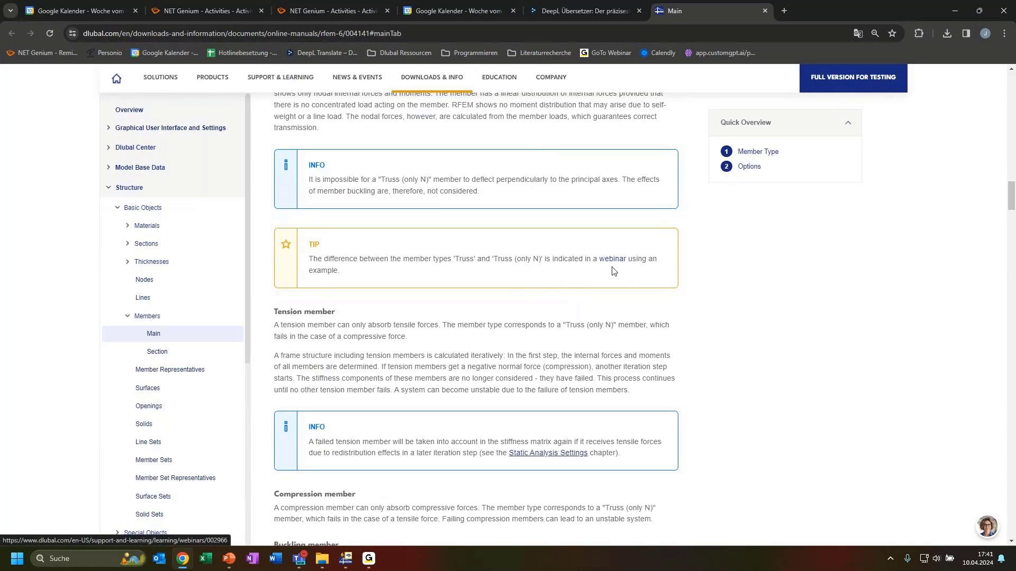
scroll(472, 349, "down", 3)
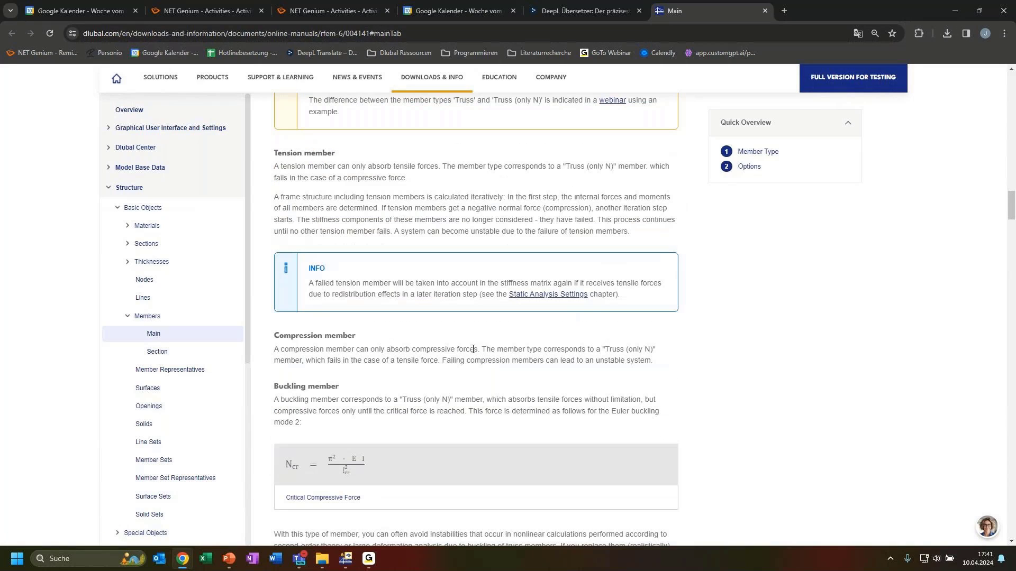
scroll(497, 359, "down", 5)
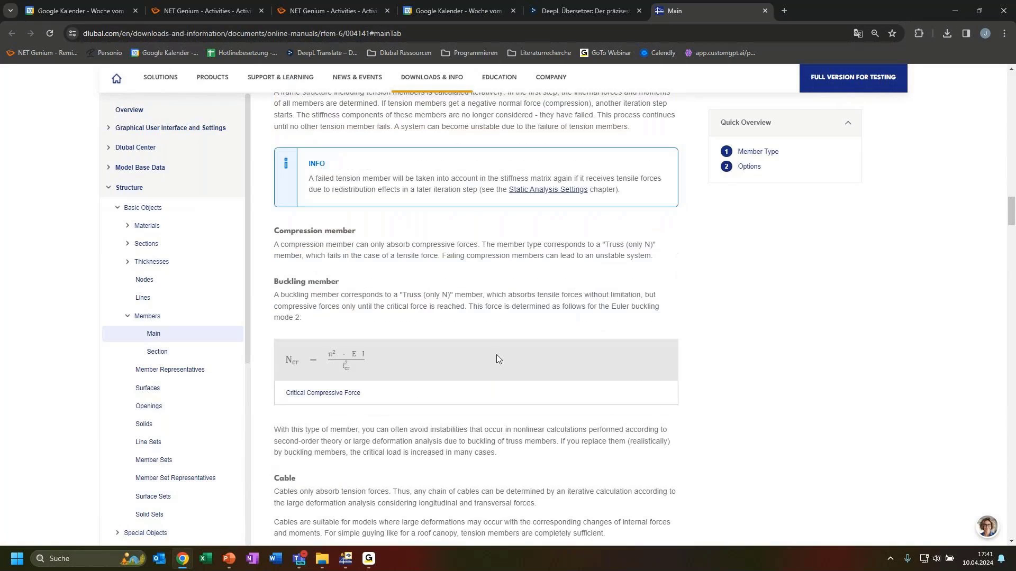
scroll(423, 406, "down", 2)
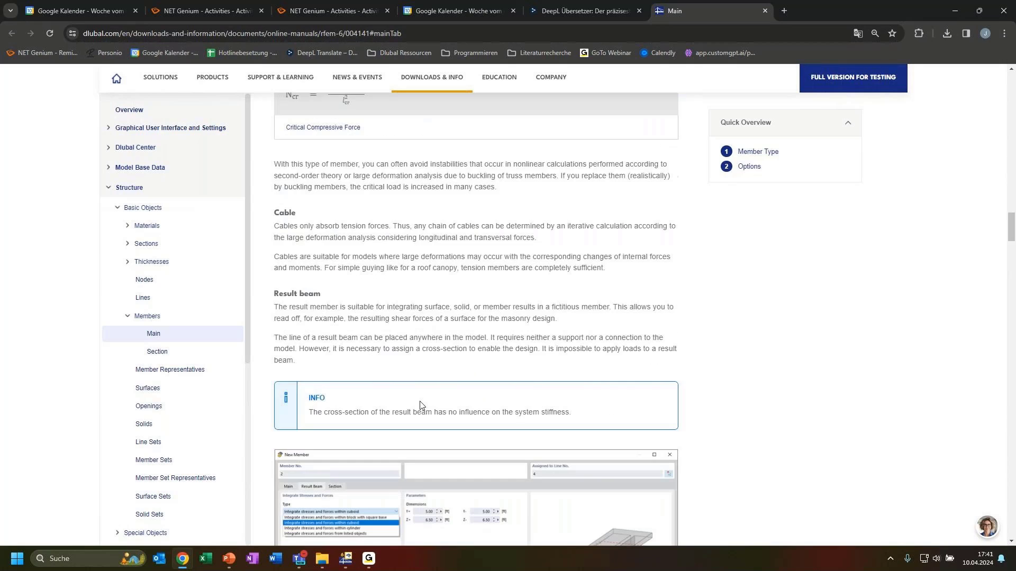
scroll(421, 405, "down", 2)
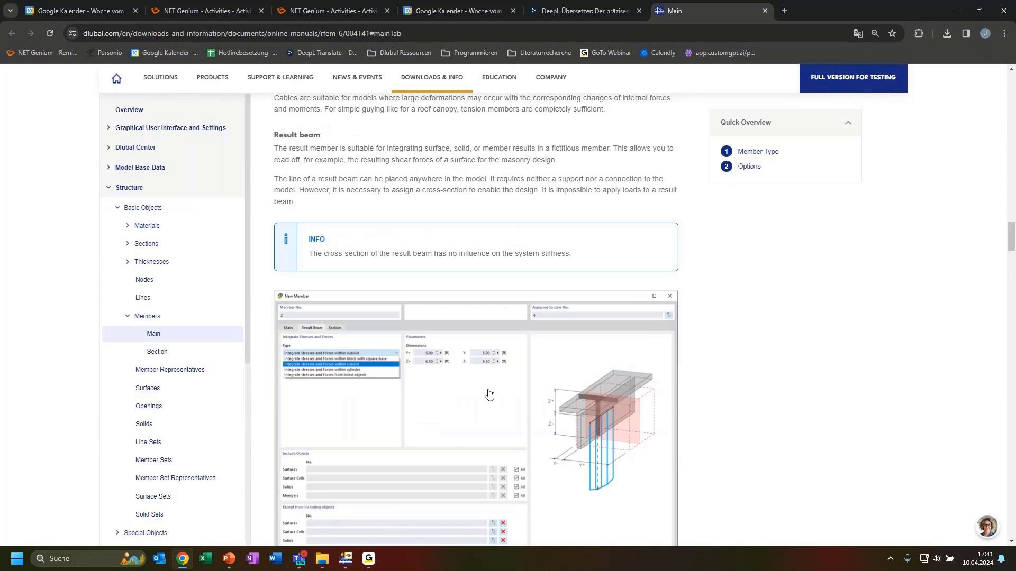
scroll(420, 405, "down", 10)
scroll(554, 328, "up", 8)
scroll(554, 328, "up", 4)
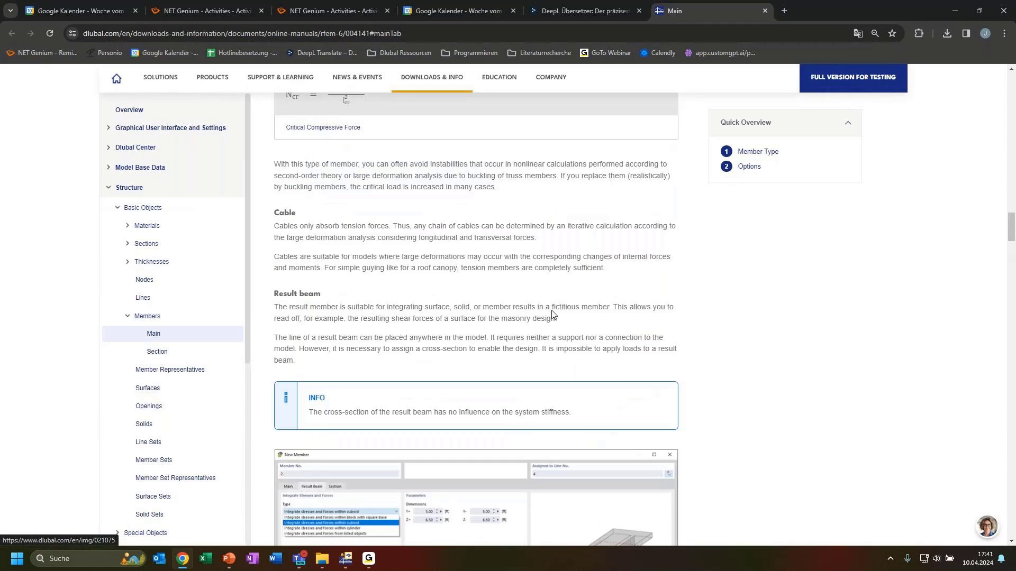
scroll(553, 331, "up", 5)
scroll(548, 338, "up", 4)
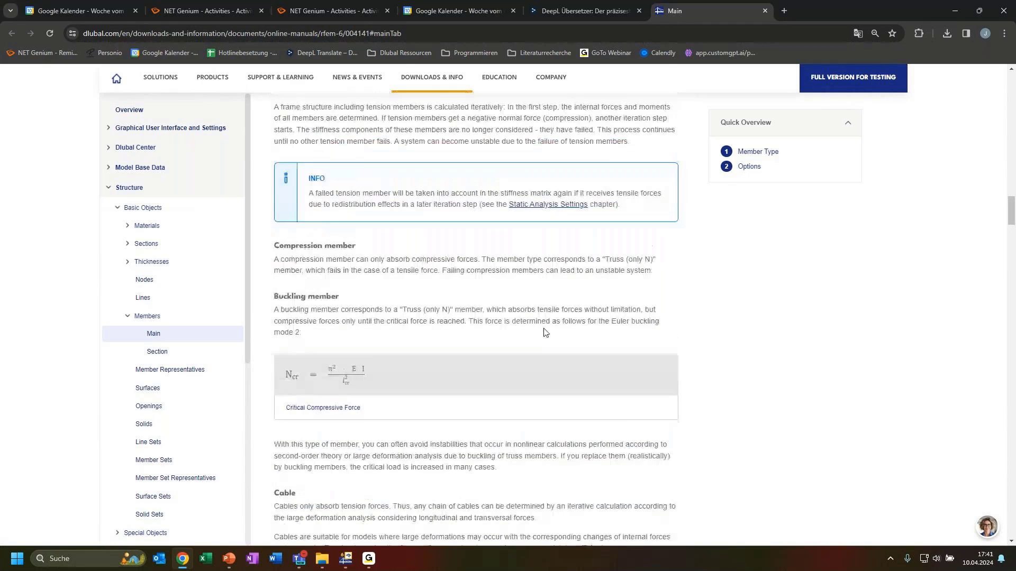
left_click(955, 14)
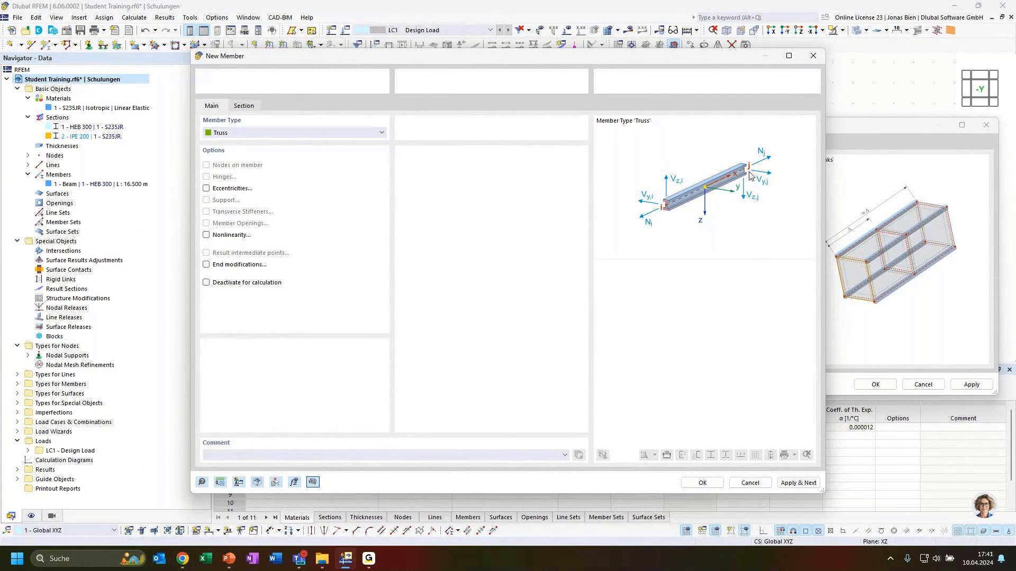
- Accept the truss template member and carry out the copy to create the linked posts at the beam's two intermediate nodes
left_click(701, 483)
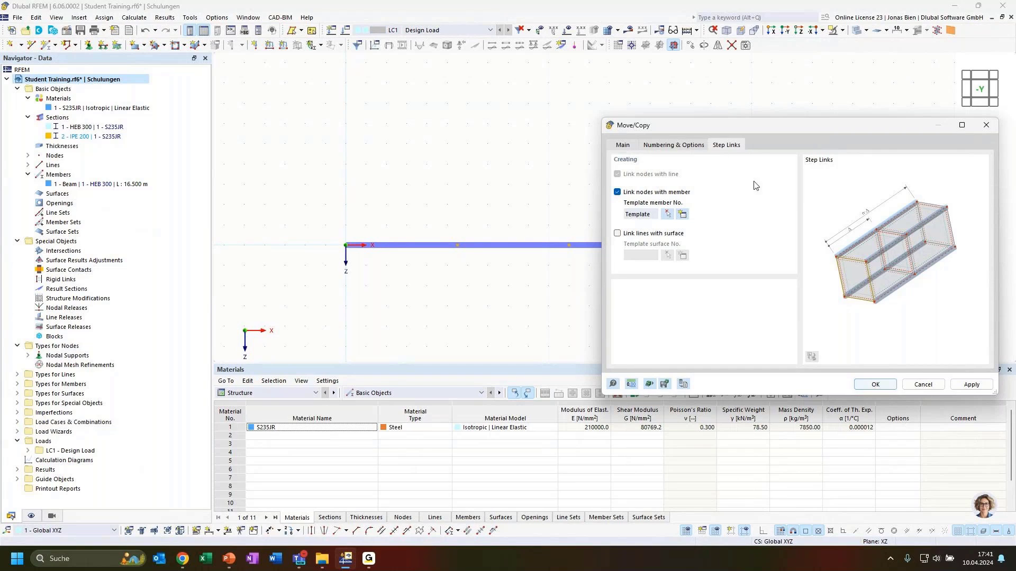
left_click_drag(763, 129, 624, 278)
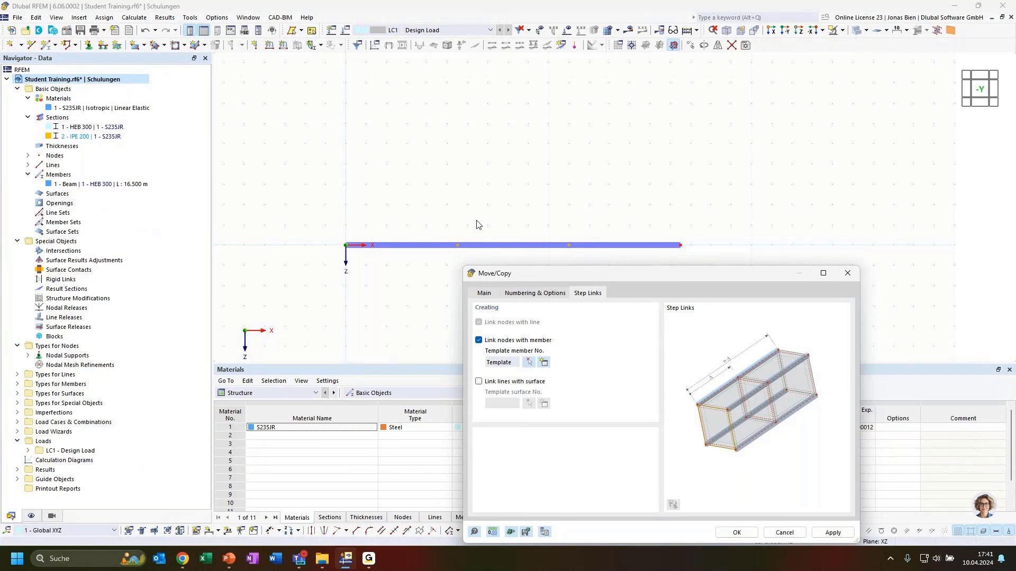
left_click_drag(558, 274, 658, 87)
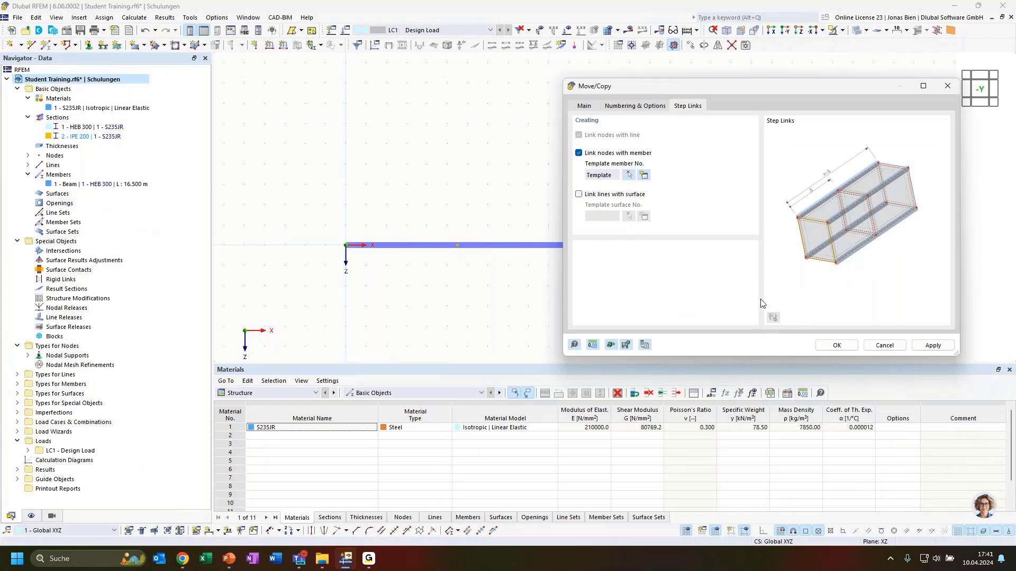
left_click(837, 345)
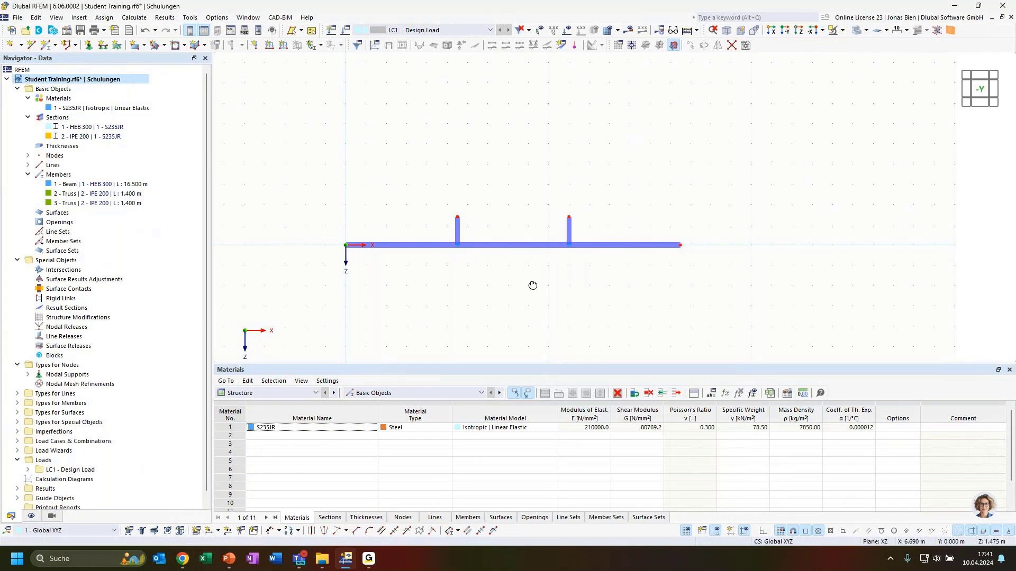
- Inspect the new posts in 3D, and start a copy of the beam's end nodes with a Z displacement of -2.3 m
middle_click_drag(533, 285, 487, 245, "ctrl")
scroll(486, 237, "up", 6)
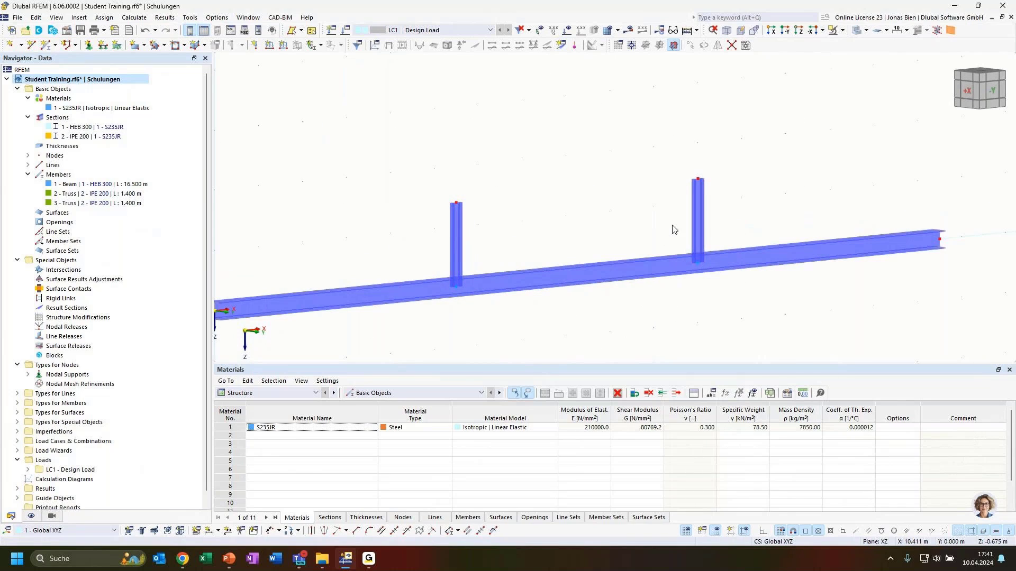
scroll(710, 311, "down", 6)
middle_click_drag(727, 313, 672, 324, "ctrl")
middle_click_drag(538, 336, 538, 325)
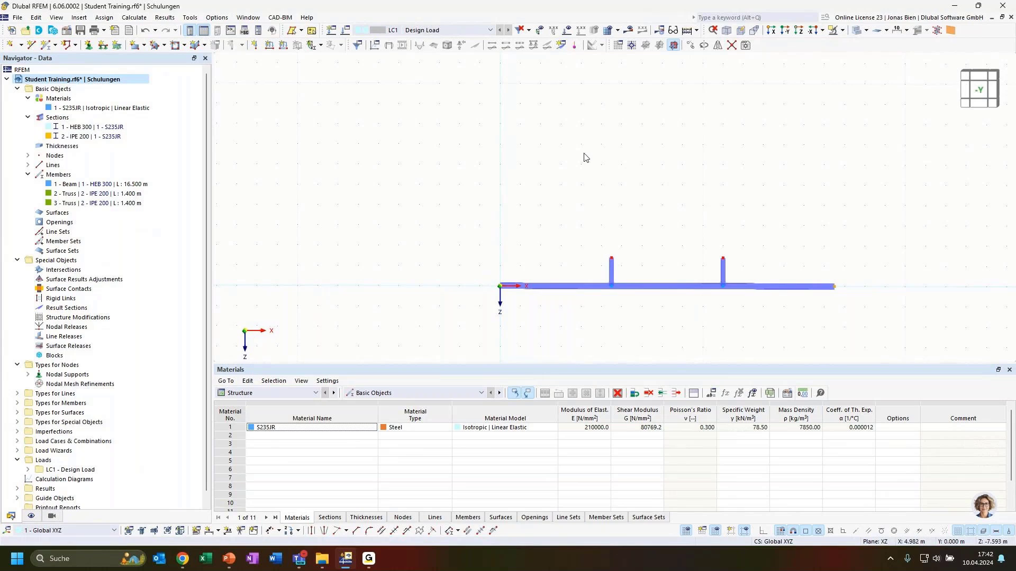
left_click(690, 46)
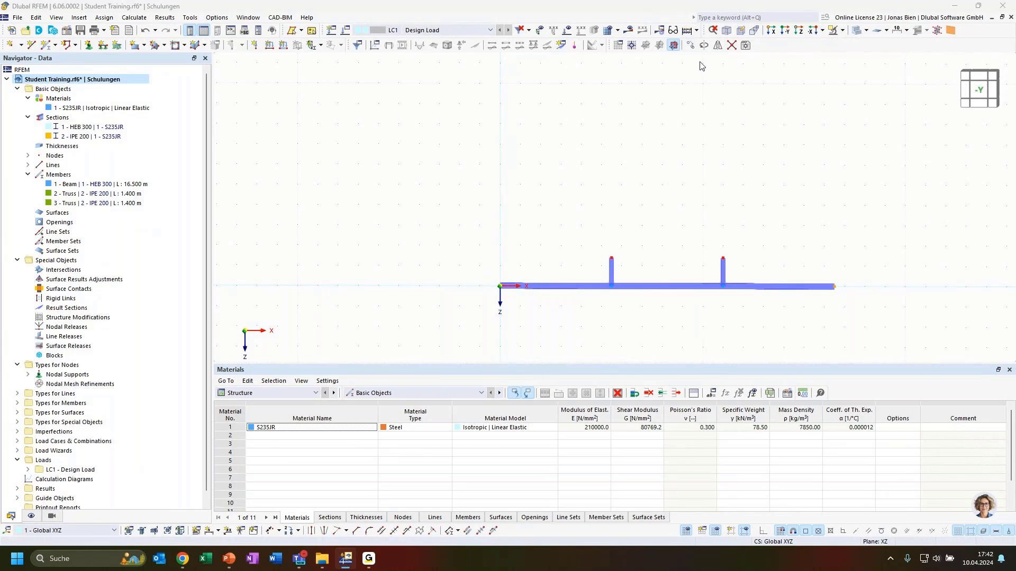
double_click(376, 336)
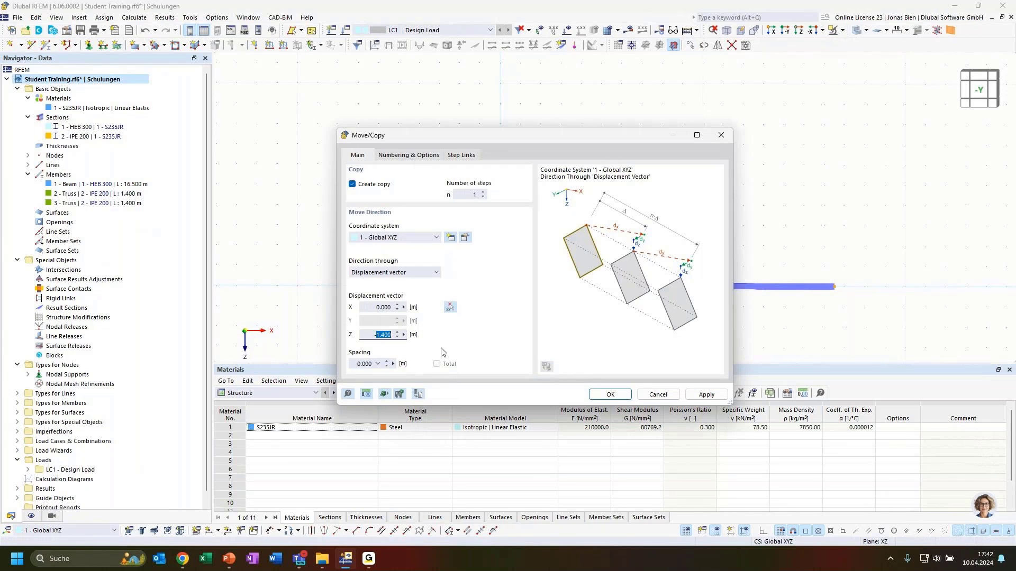
type("-2.3")
left_click_drag(378, 335, 398, 335)
- Check the height dimensions on the suspended single-span beam slide, and re-enter the copy's Z displacement as -2300 mm
key("alt+Tab")
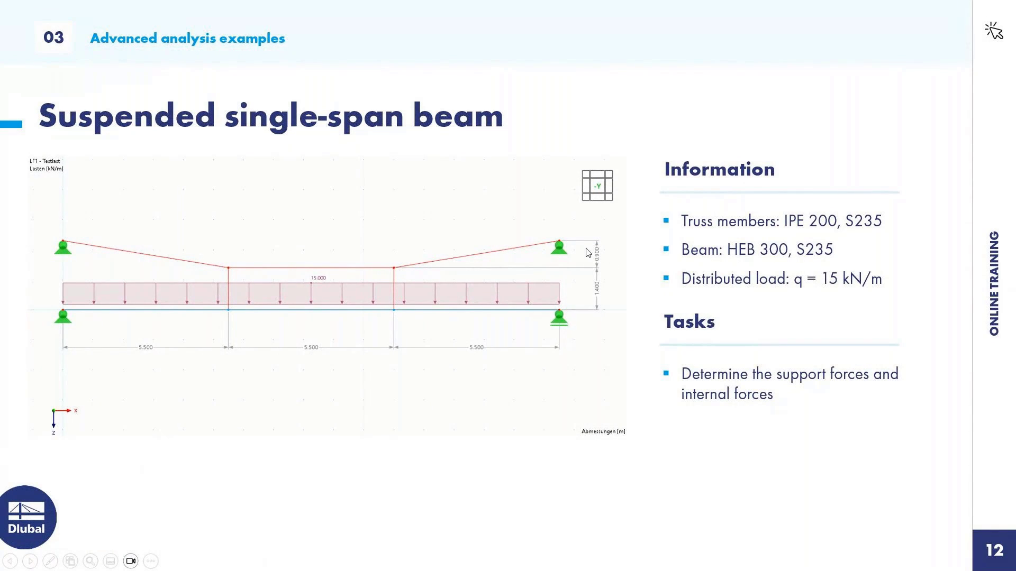
key("alt+Tab")
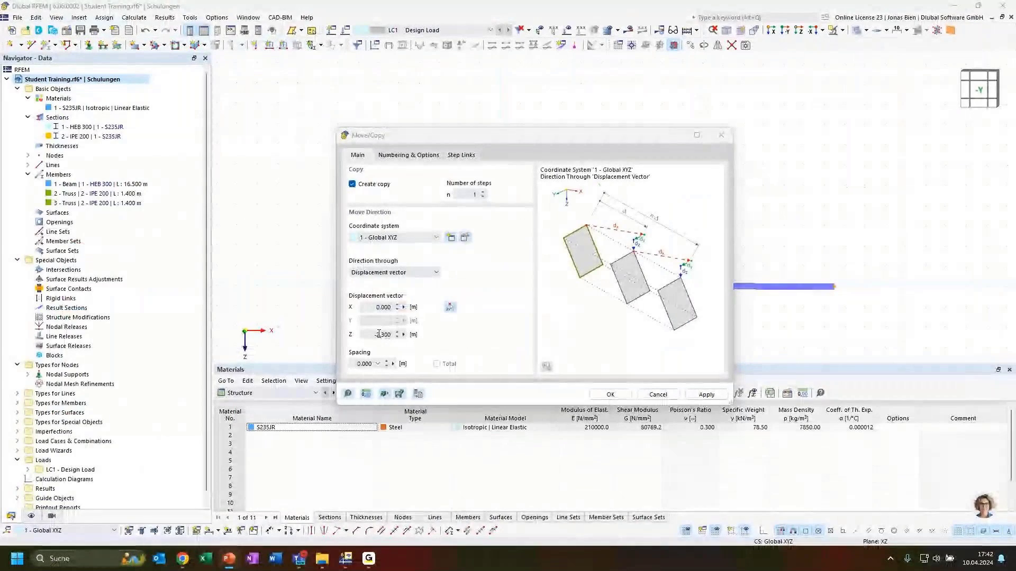
double_click(378, 334)
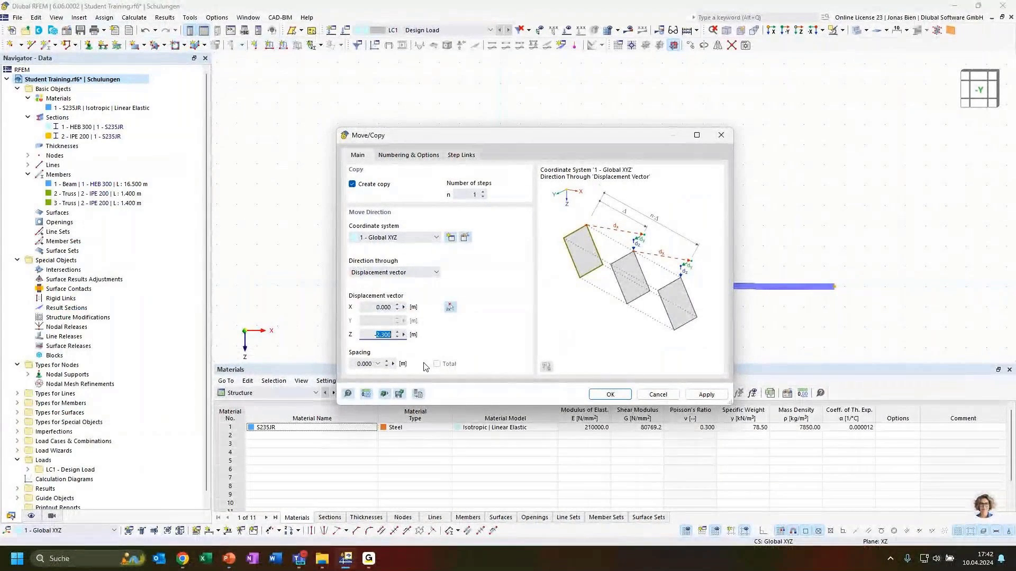
type("1.")
left_click(384, 309)
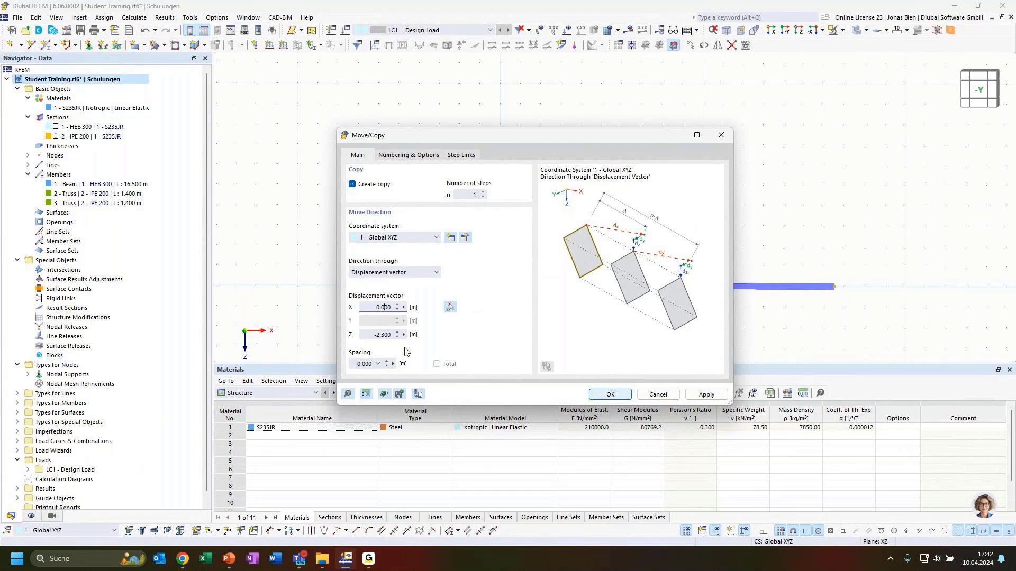
left_click(369, 335)
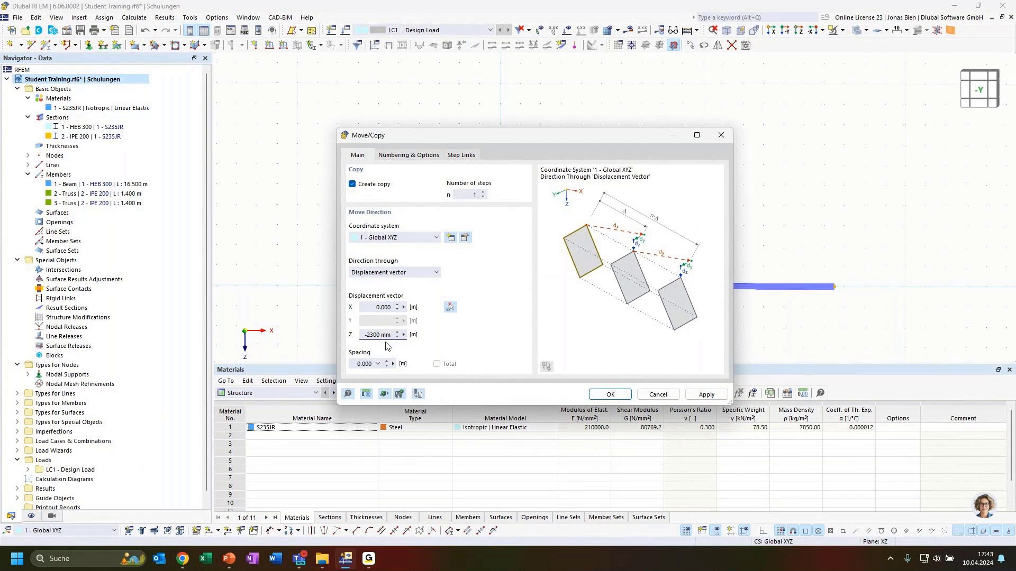
- Carry out the upward copy of the beam's end nodes, and delete the two linked end posts while keeping their top nodes
left_click(383, 307)
left_click(609, 395)
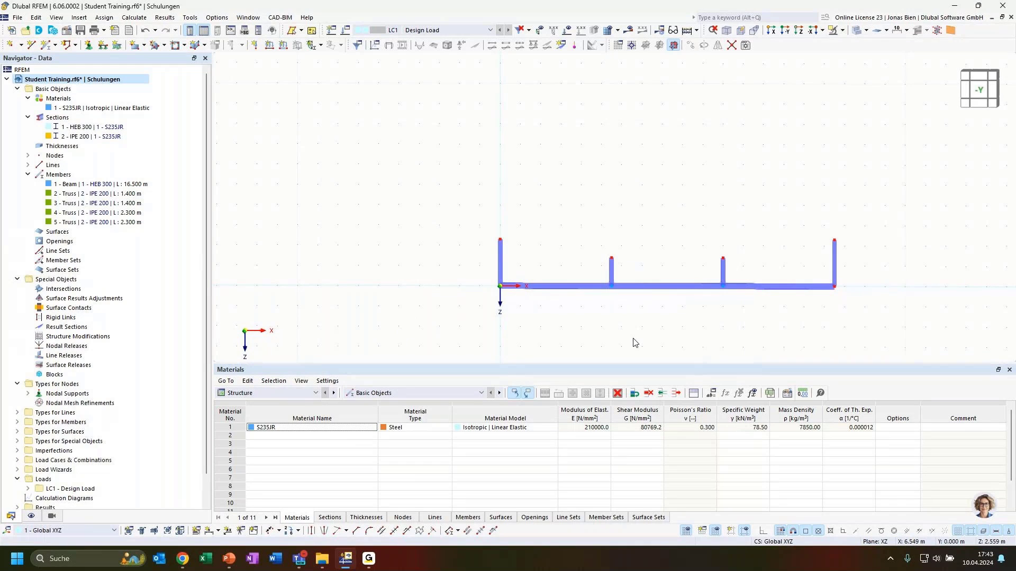
middle_click_drag(876, 277, 808, 262)
scroll(638, 271, "up", 2)
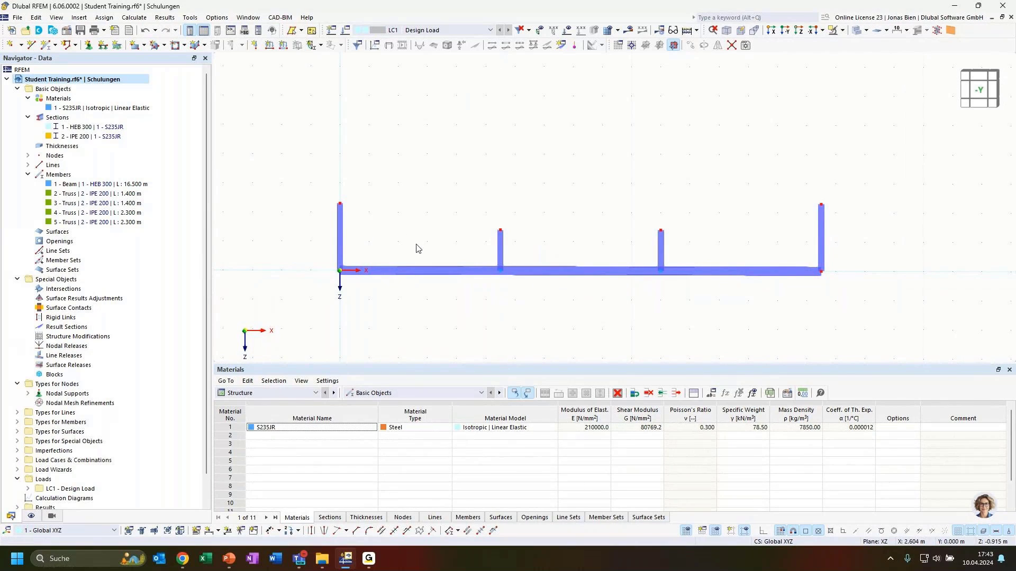
left_click(341, 251)
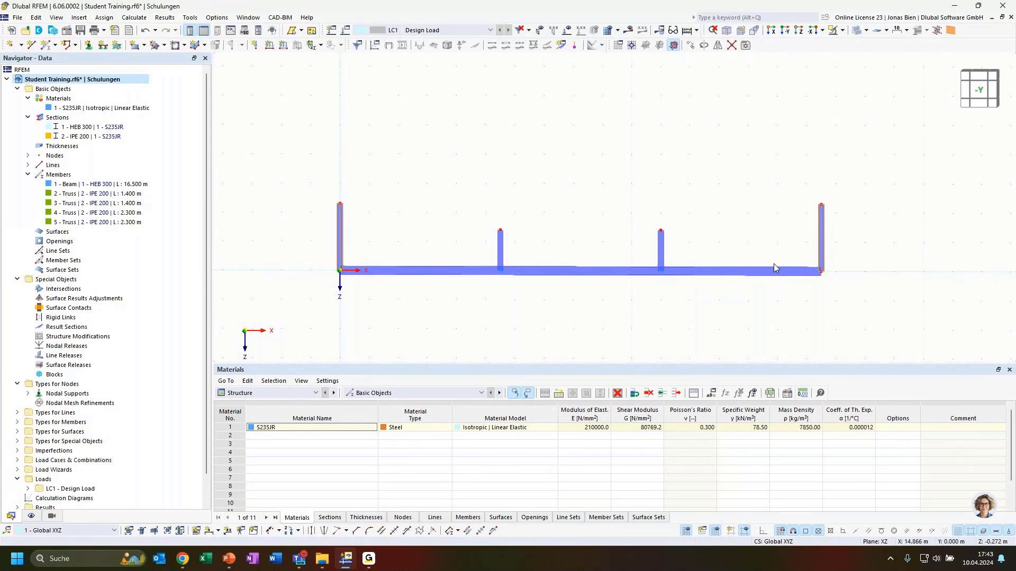
key("Delete")
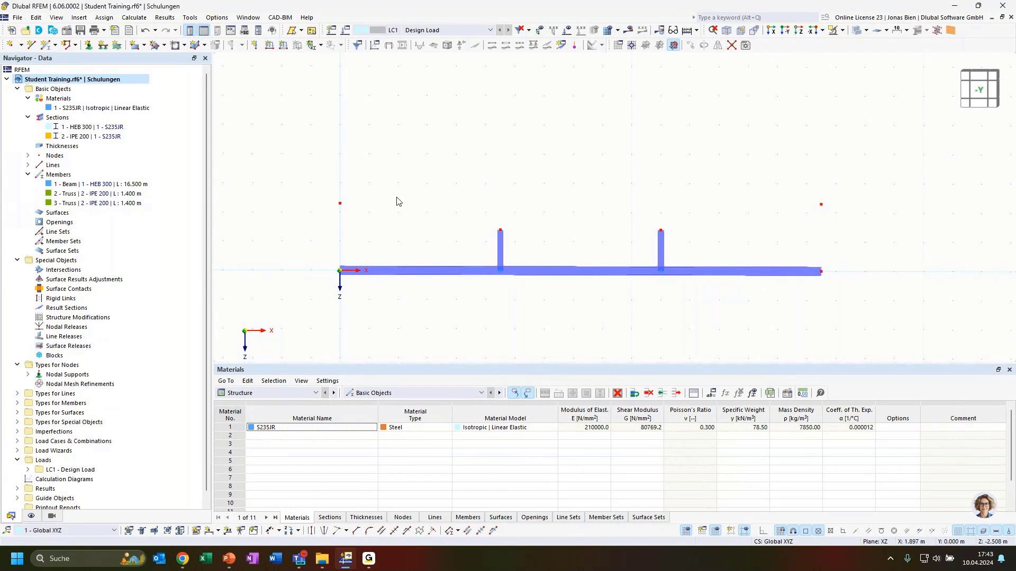
- Draw three connected truss members from the copied node above the origin across both post tops, ending at about X 16.263 m, Z -1.400 m
left_click(46, 45)
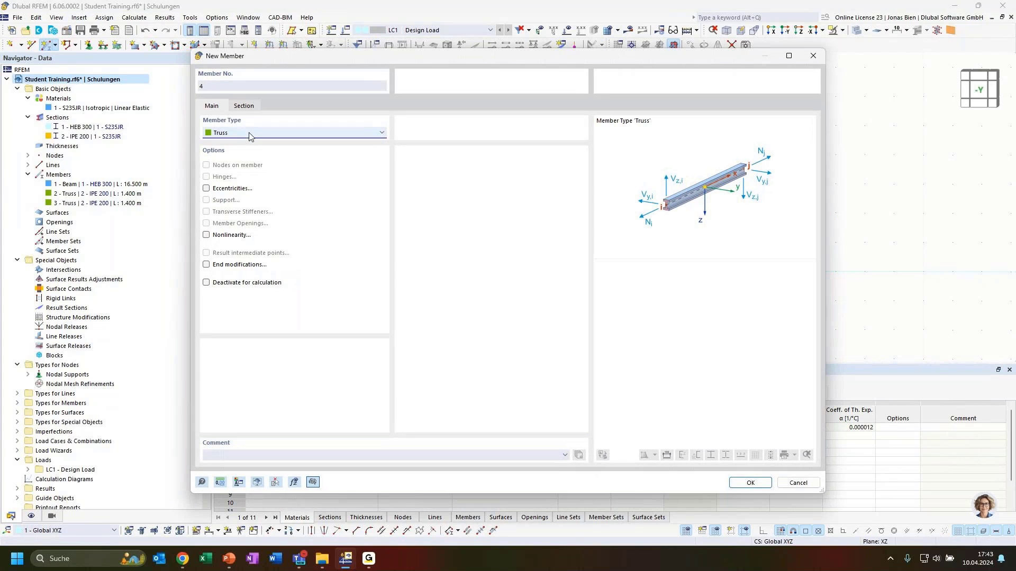
left_click(746, 483)
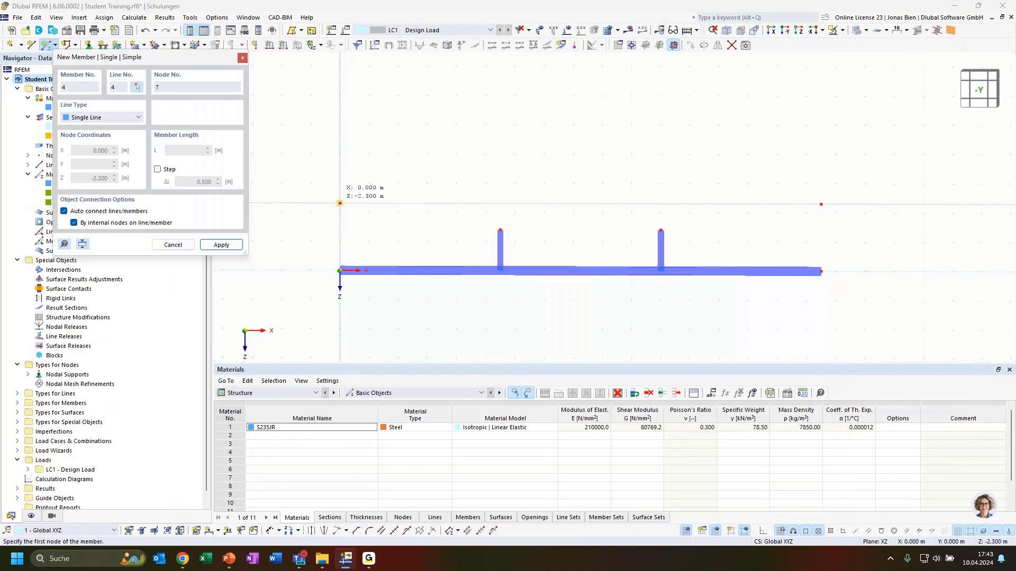
left_click(340, 203)
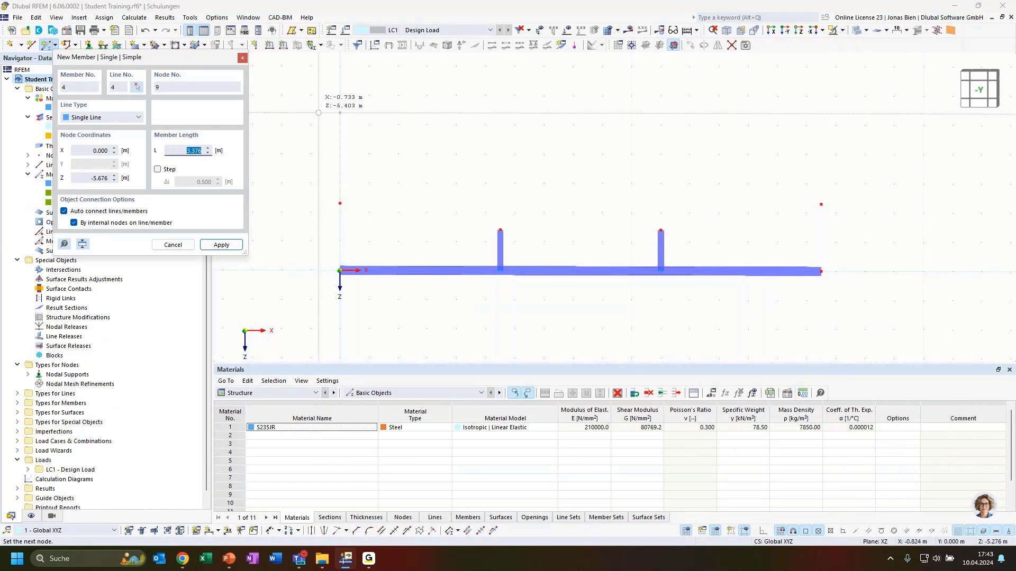
left_click(500, 230)
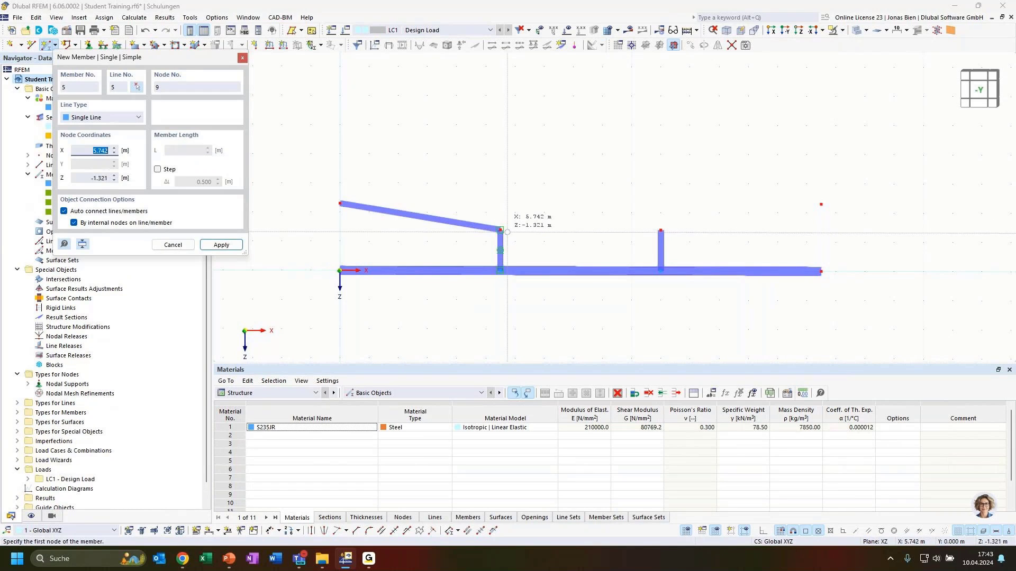
left_click(660, 230)
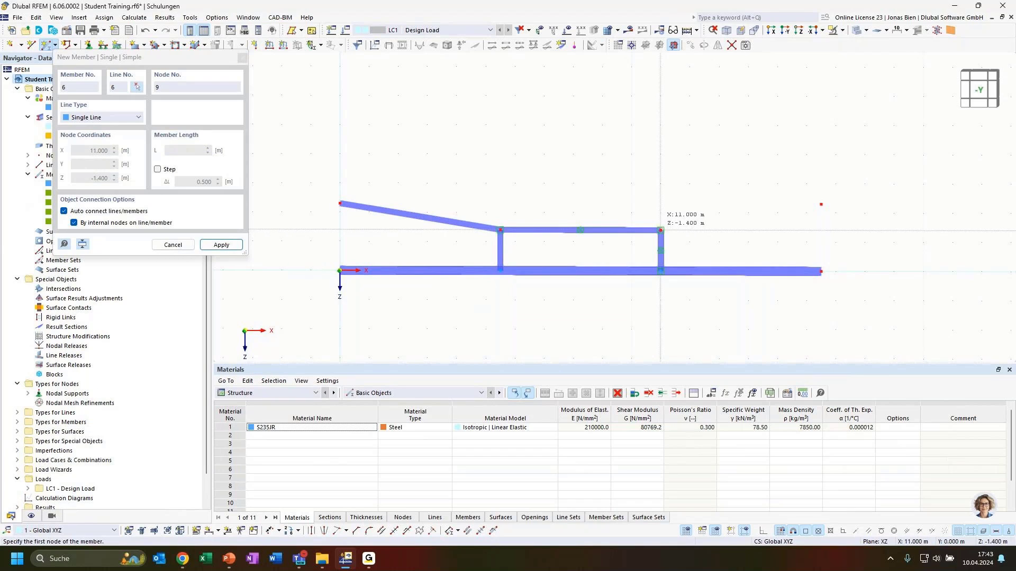
left_click(814, 230)
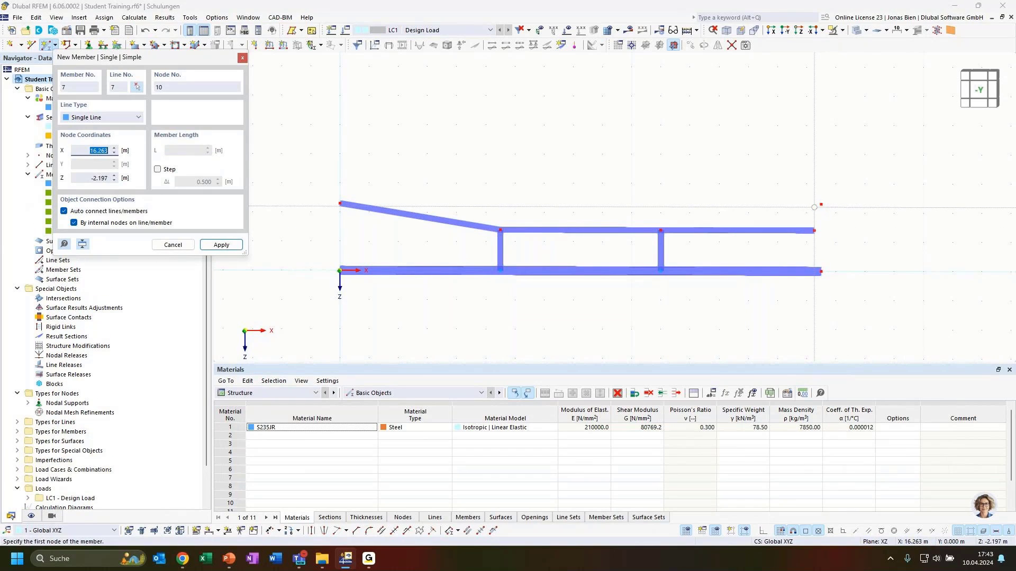
key("Escape")
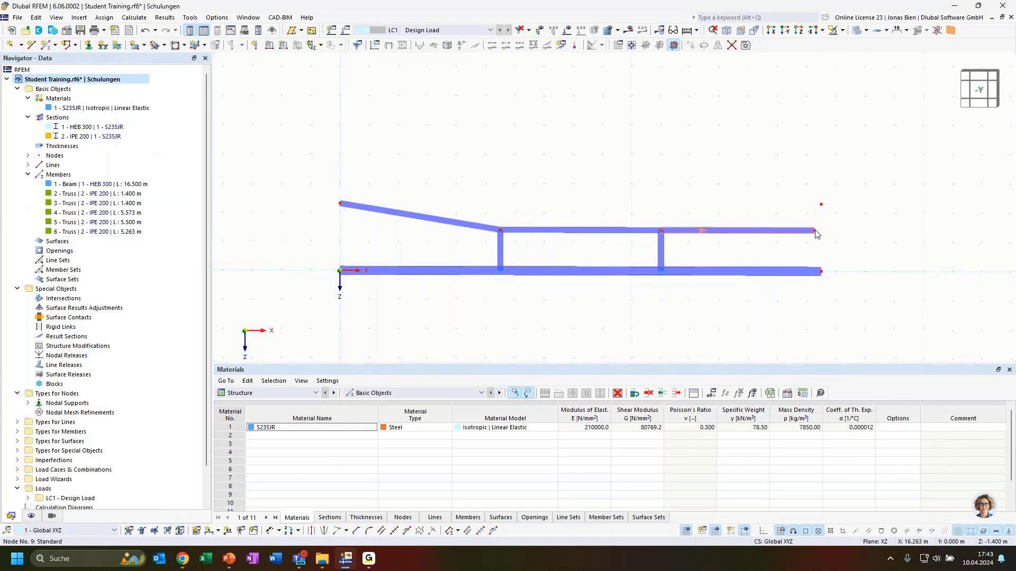
- Move the free end node of the last truss member onto the copied node above the beam's far end
left_click_drag(814, 231, 821, 209)
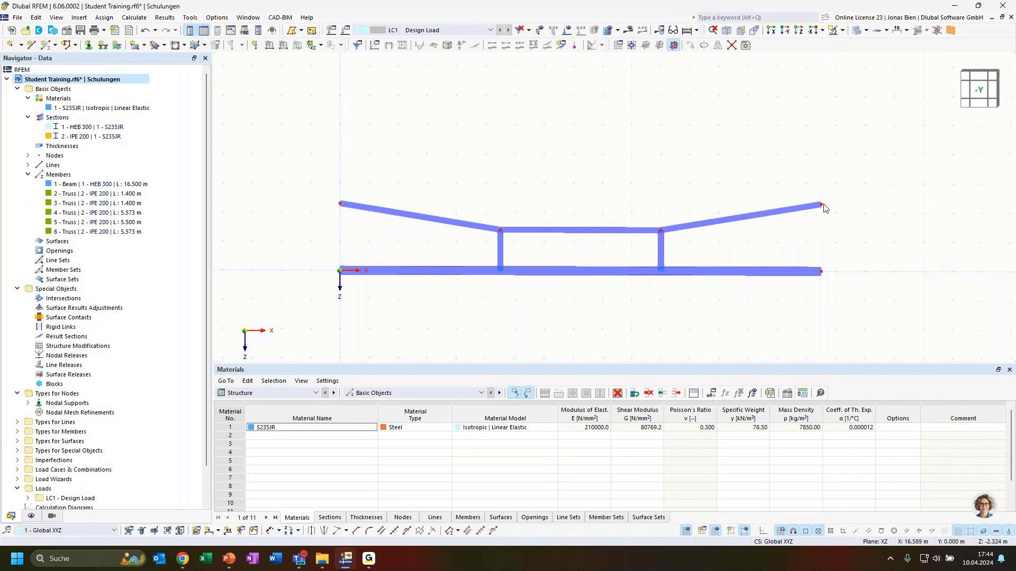
scroll(828, 211, "up", 1)
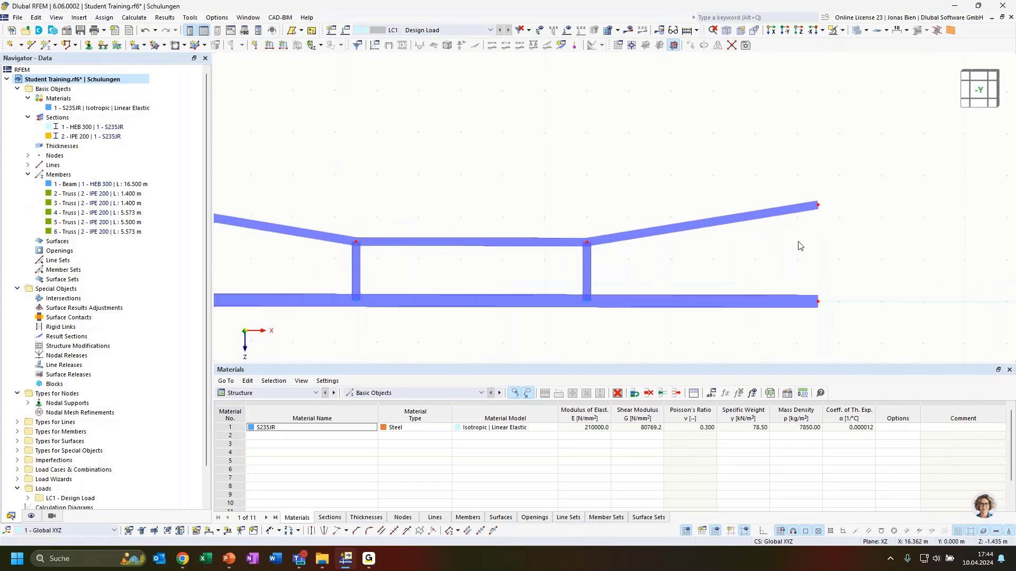
scroll(786, 246, "down", 1)
scroll(594, 182, "down", 1)
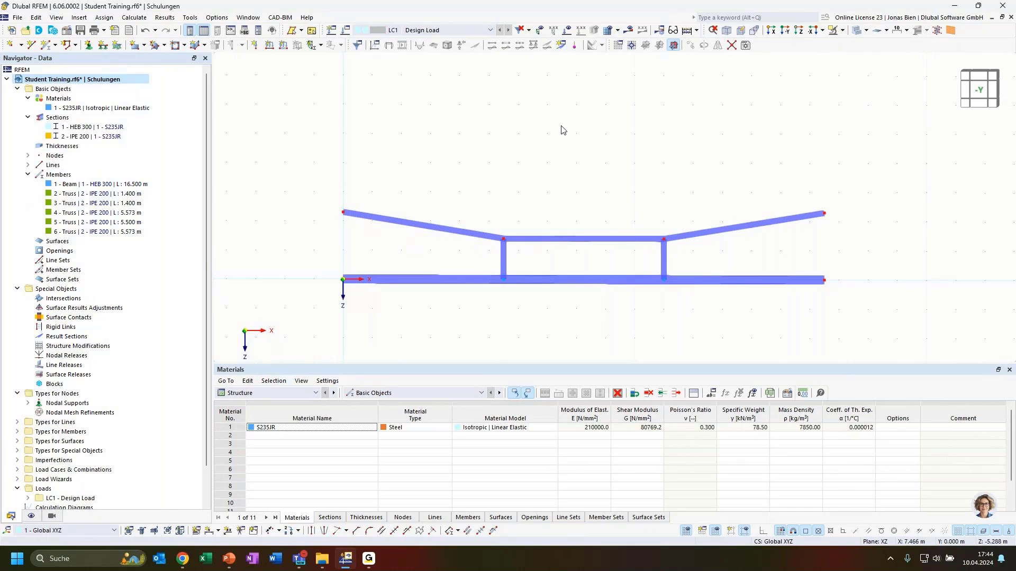
- Examine the connections between the truss members, posts and beam in 3D, comparing the wireframe and solid displays
middle_click_drag(529, 197, 624, 179, "ctrl")
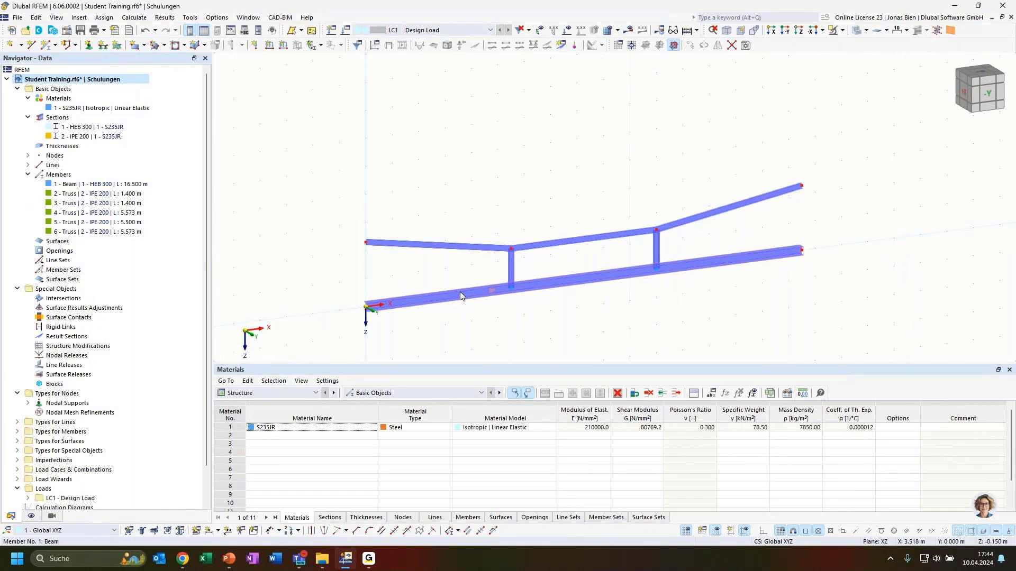
scroll(510, 265, "up", 2)
scroll(545, 256, "up", 2)
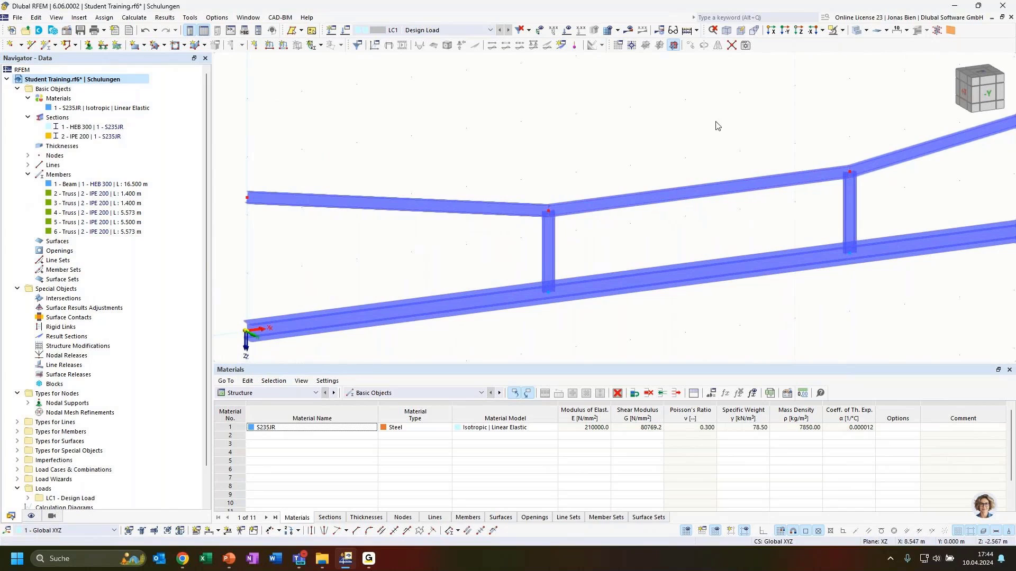
left_click(856, 31)
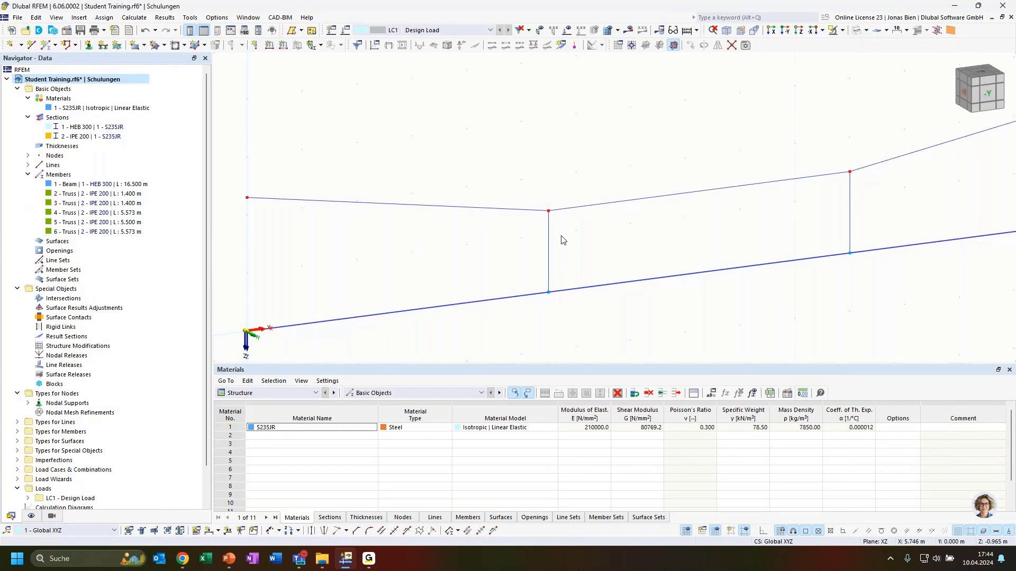
left_click(858, 30)
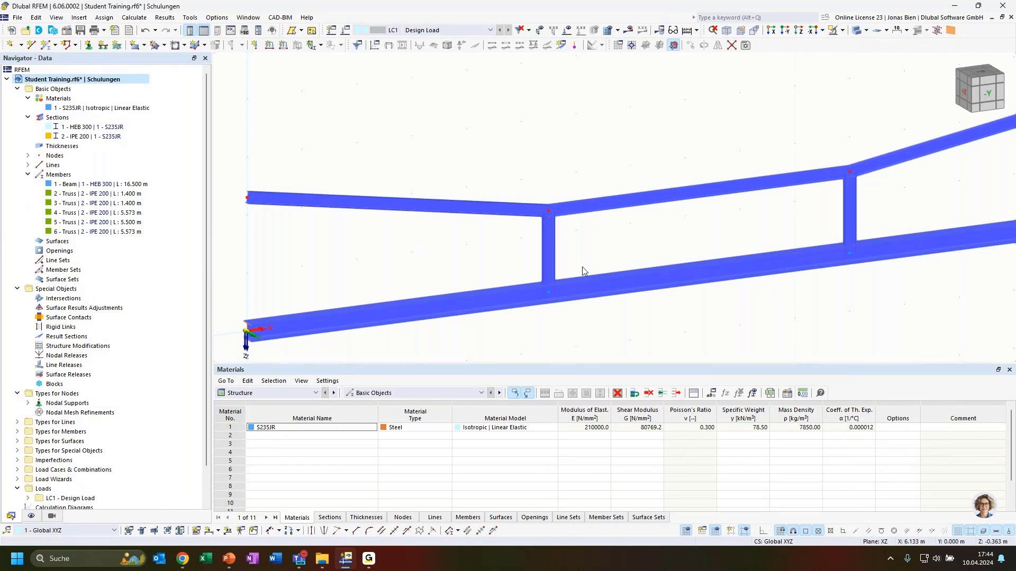
scroll(558, 262, "up", 3)
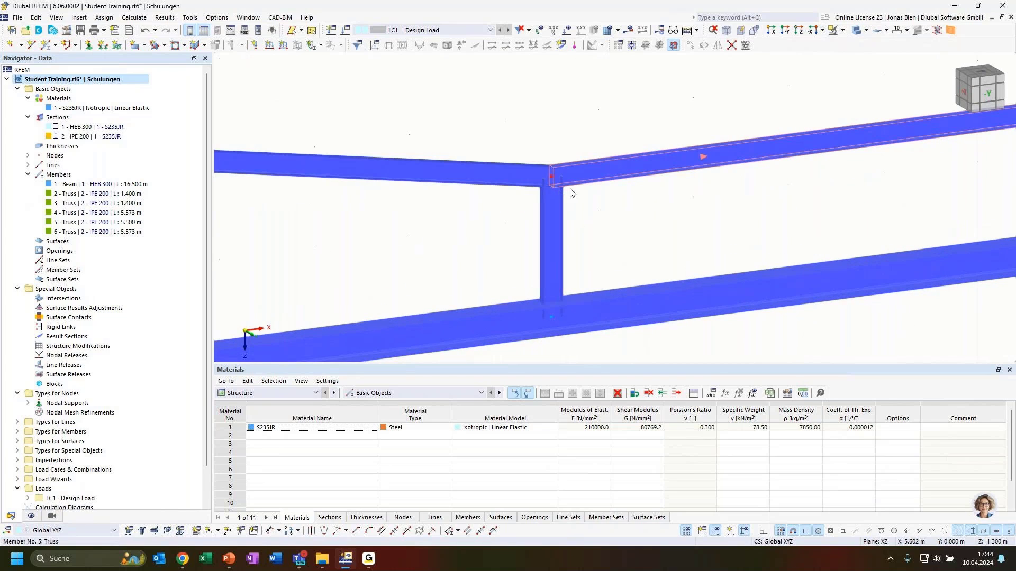
scroll(635, 211, "down", 2)
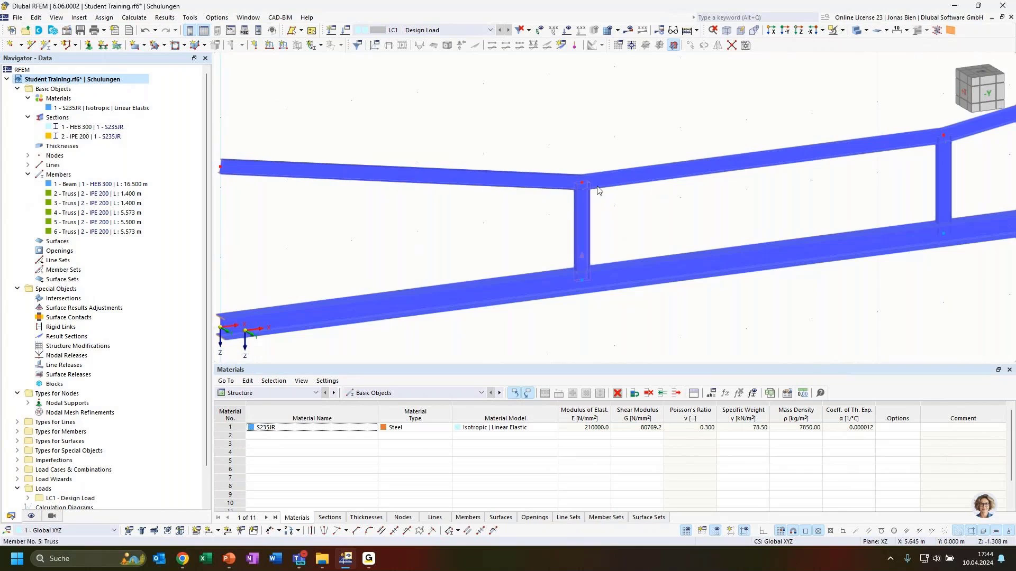
middle_click_drag(733, 199, 631, 198, "ctrl")
scroll(629, 197, "down", 1)
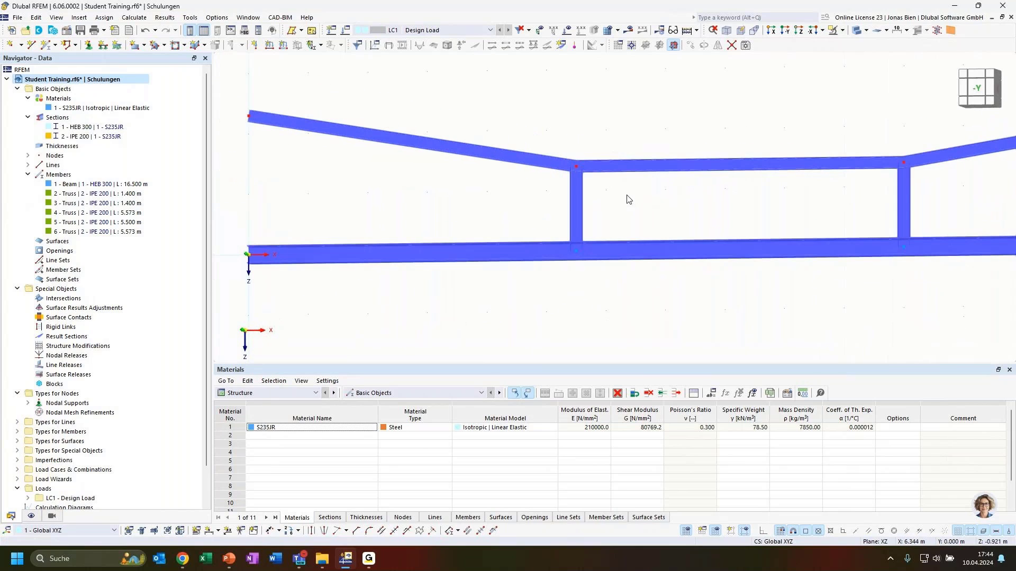
- Colour the rendered members by member type and compare the beam and truss members with the colour legend
scroll(699, 203, "down", 1)
middle_click_drag(701, 204, 658, 205)
scroll(686, 203, "down", 1)
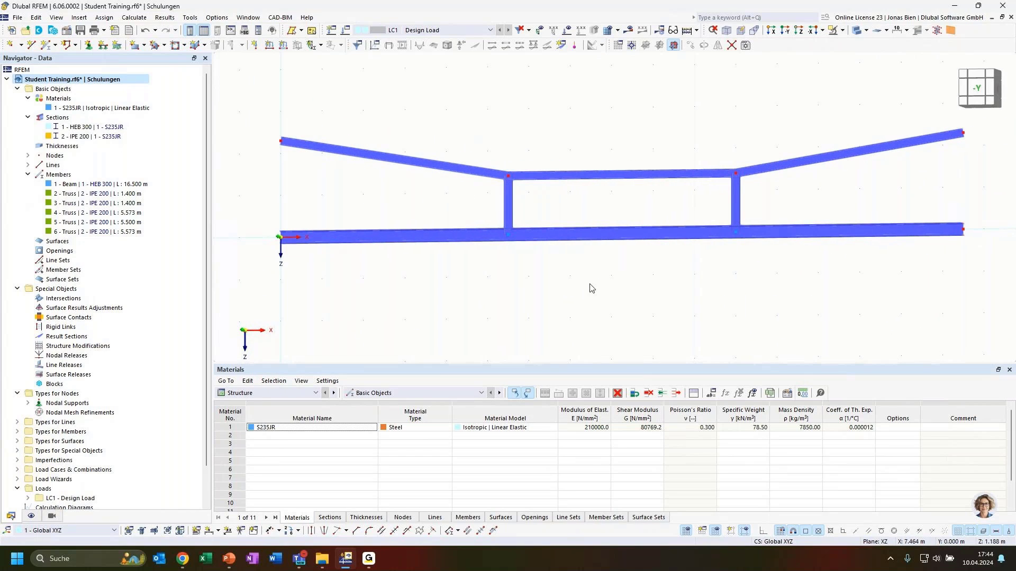
left_click(977, 89)
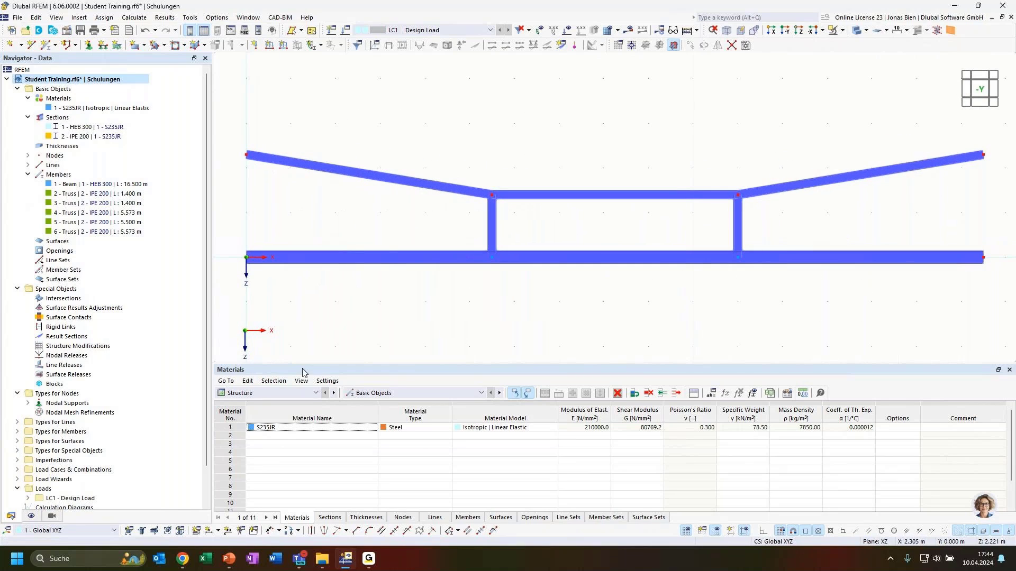
left_click(32, 516)
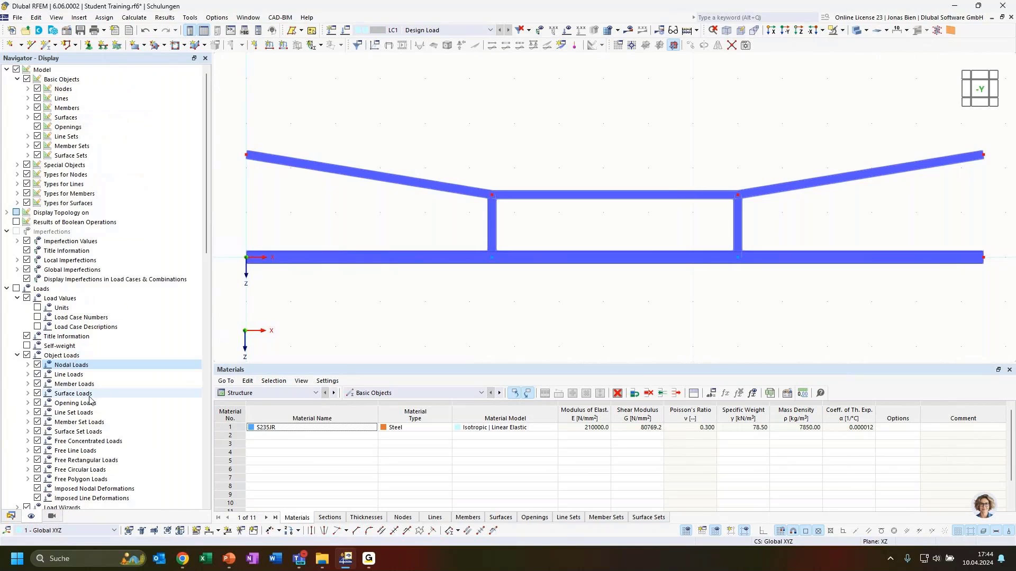
scroll(88, 389, "down", 13)
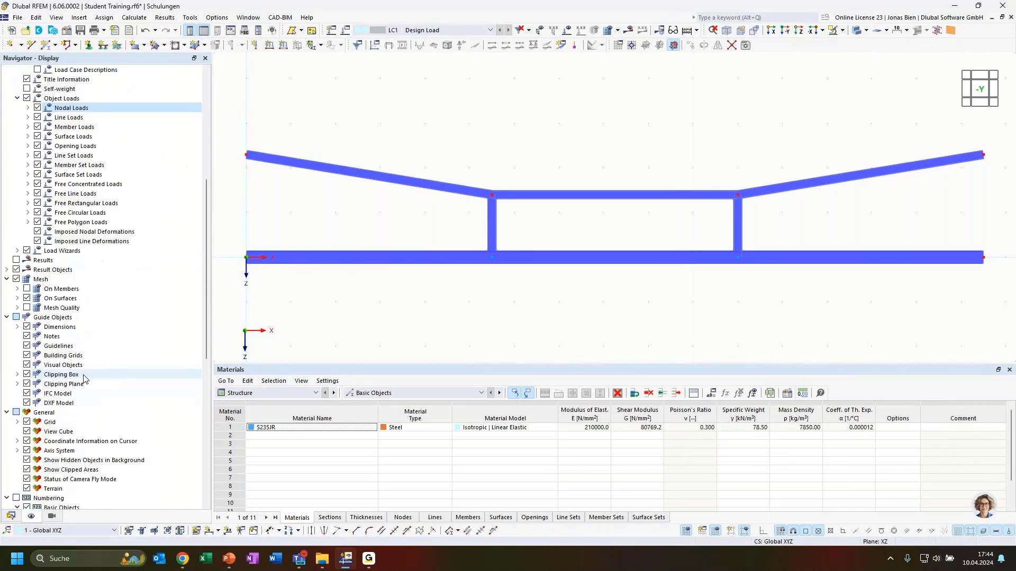
scroll(83, 378, "down", 5)
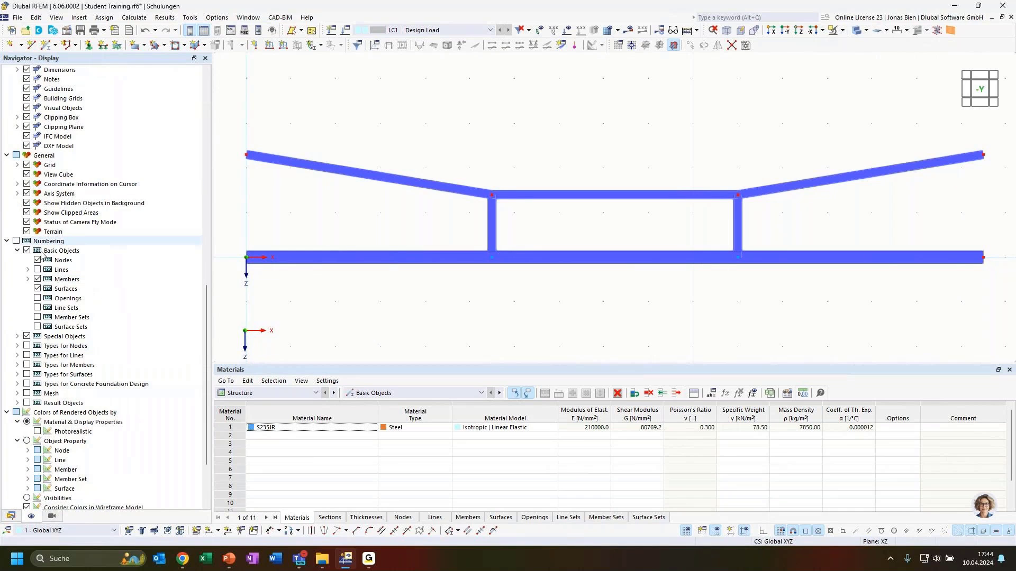
left_click(15, 520)
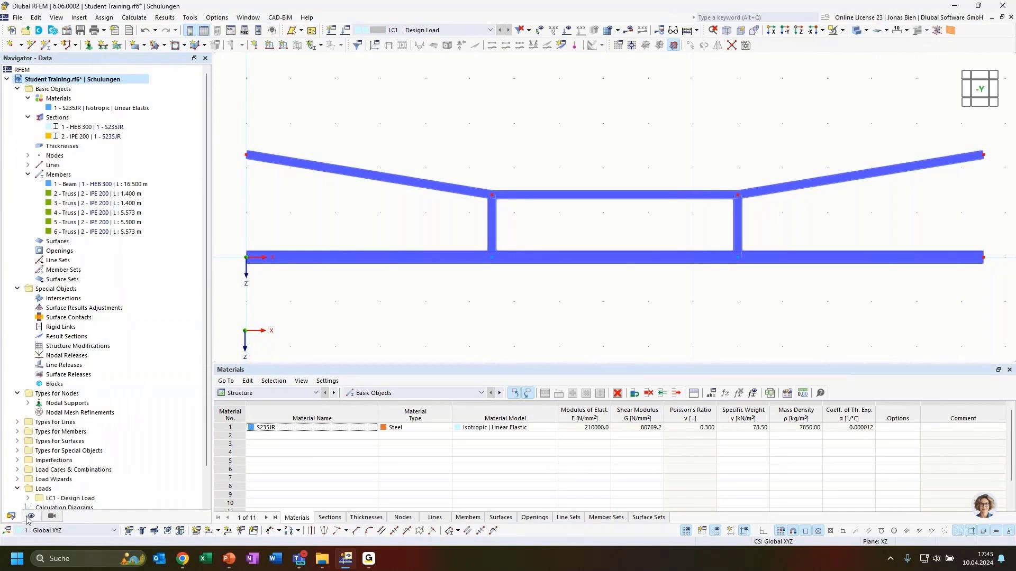
left_click(29, 518)
scroll(66, 483, "down", 3)
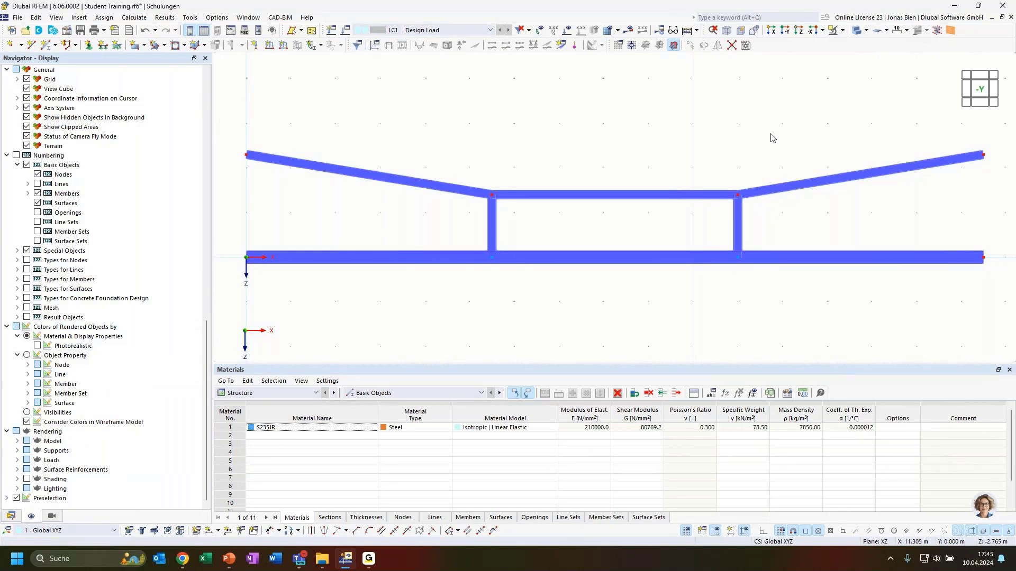
left_click(28, 384)
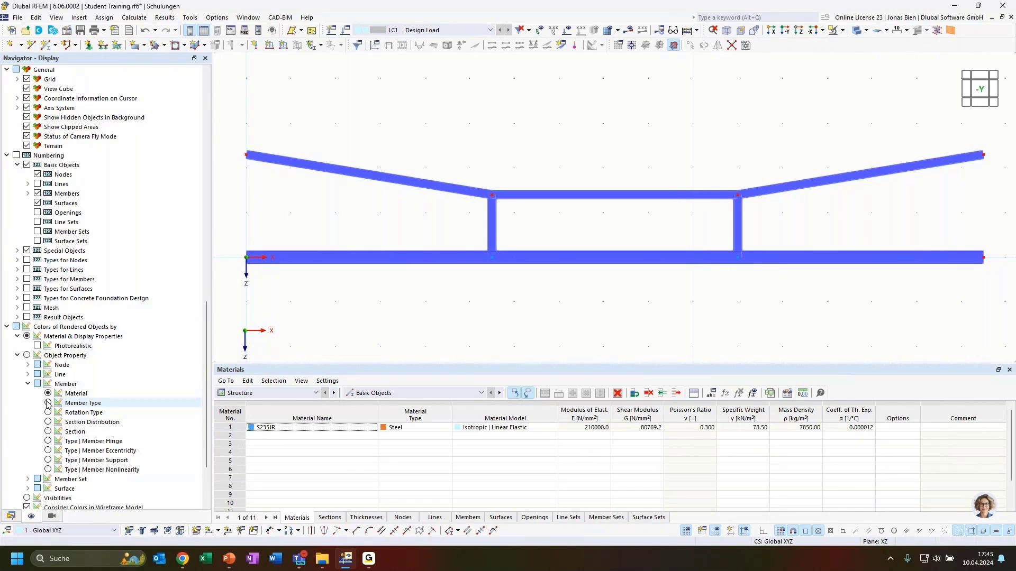
left_click(48, 404)
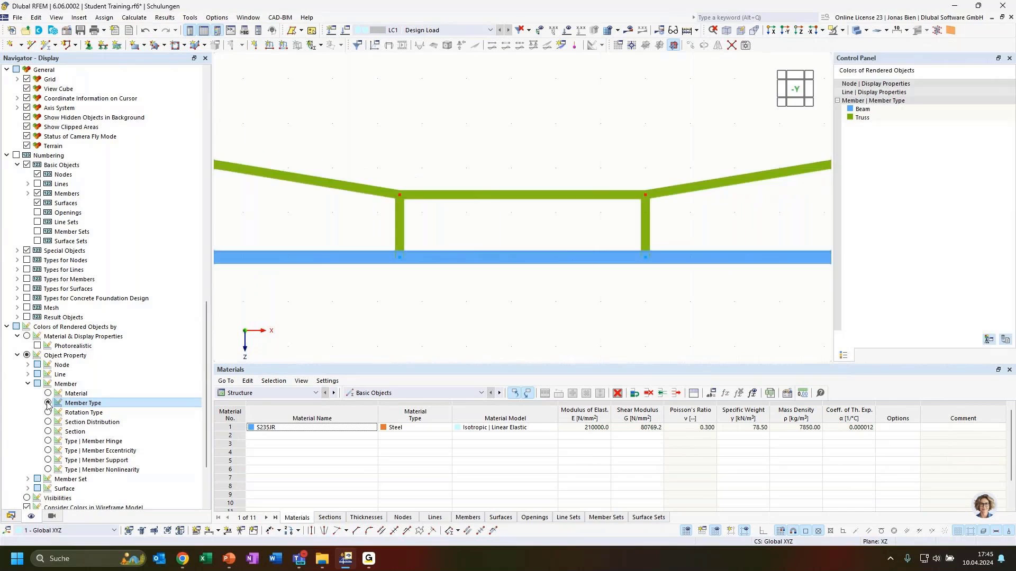
middle_click_drag(454, 333, 463, 283)
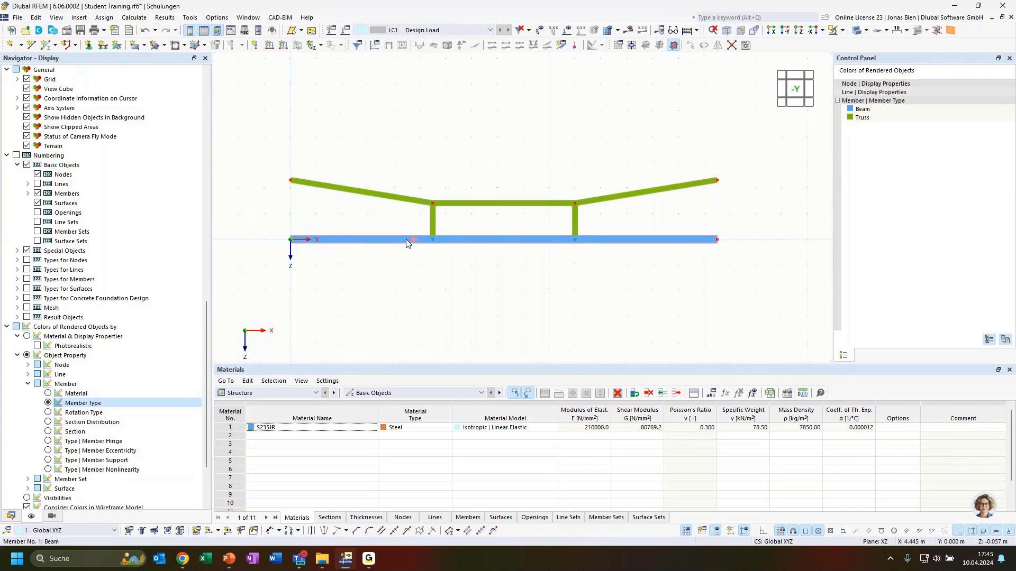
left_click(882, 110)
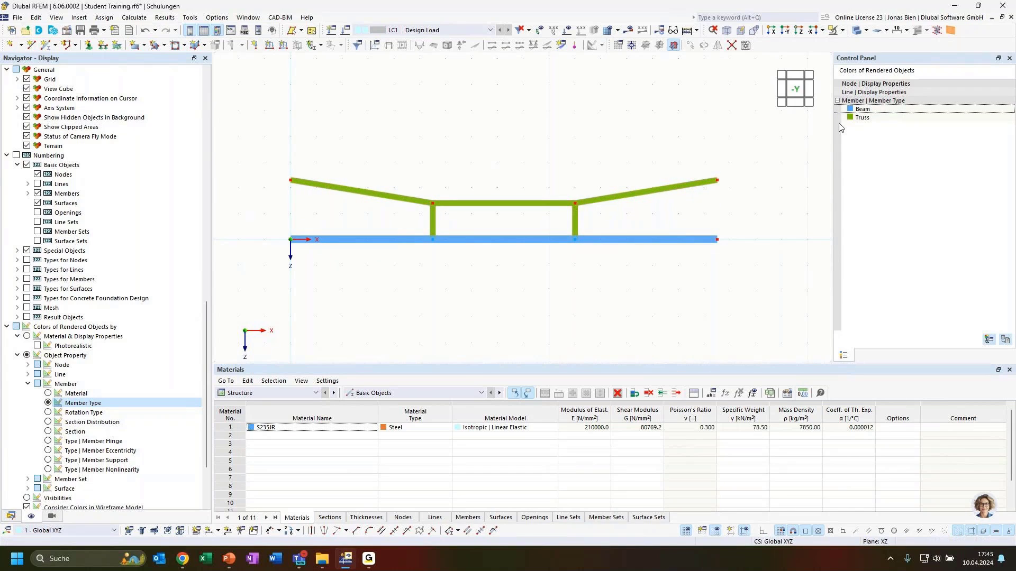
left_click(868, 121)
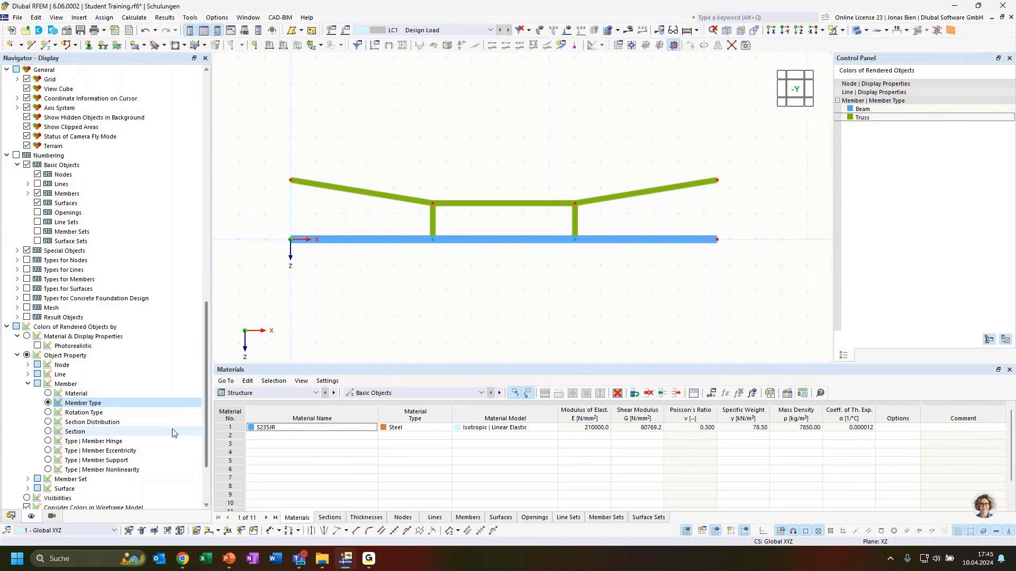
- Colour the rendered members by section to distinguish HEB 300 from IPE 200
left_click(48, 431)
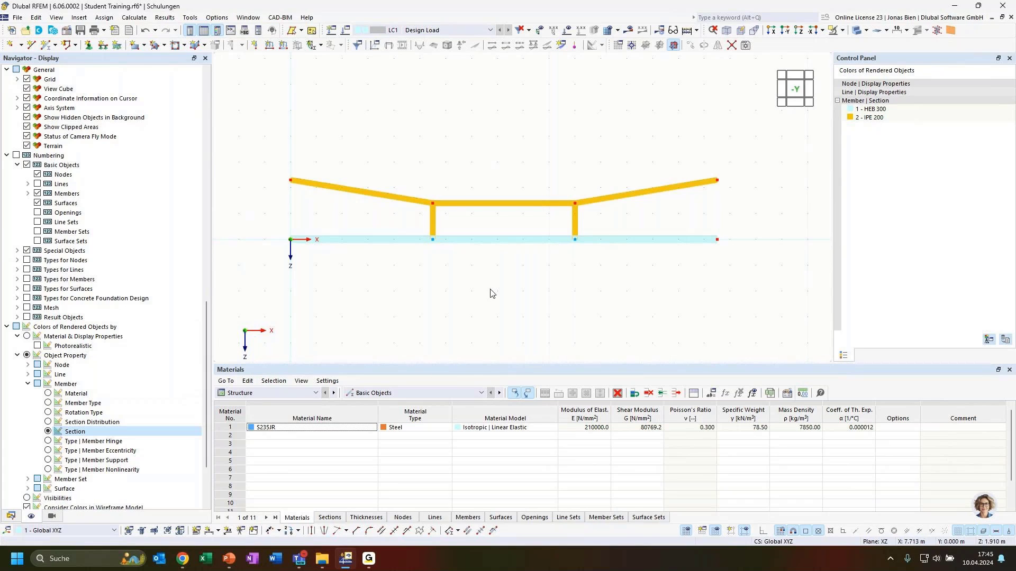
middle_click_drag(490, 291, 535, 297, "ctrl")
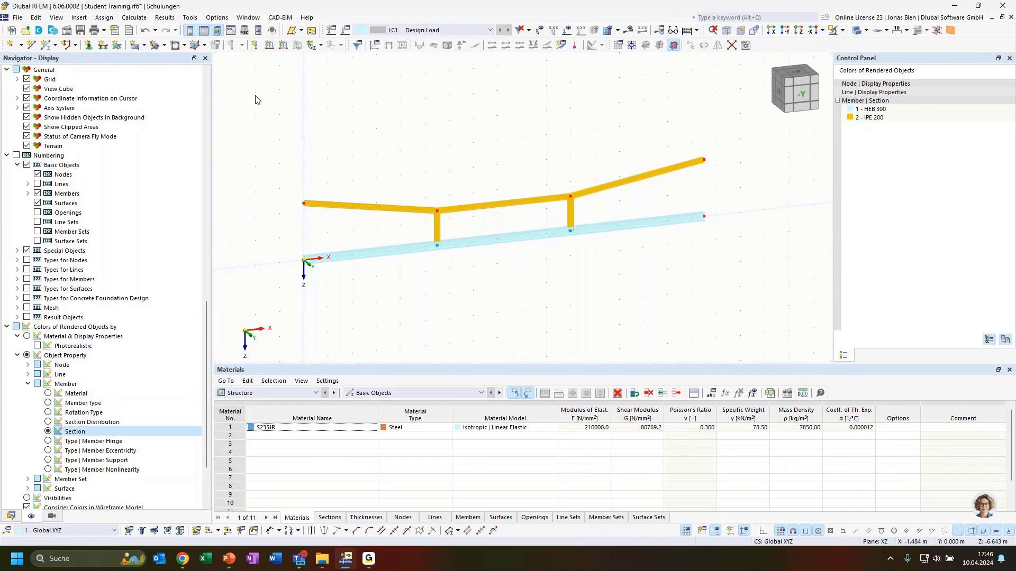
- Assign the Hinged nodal support to nodes 1, 7 and 8: the beam's start and both outer ends of the truss chord
left_click(88, 45)
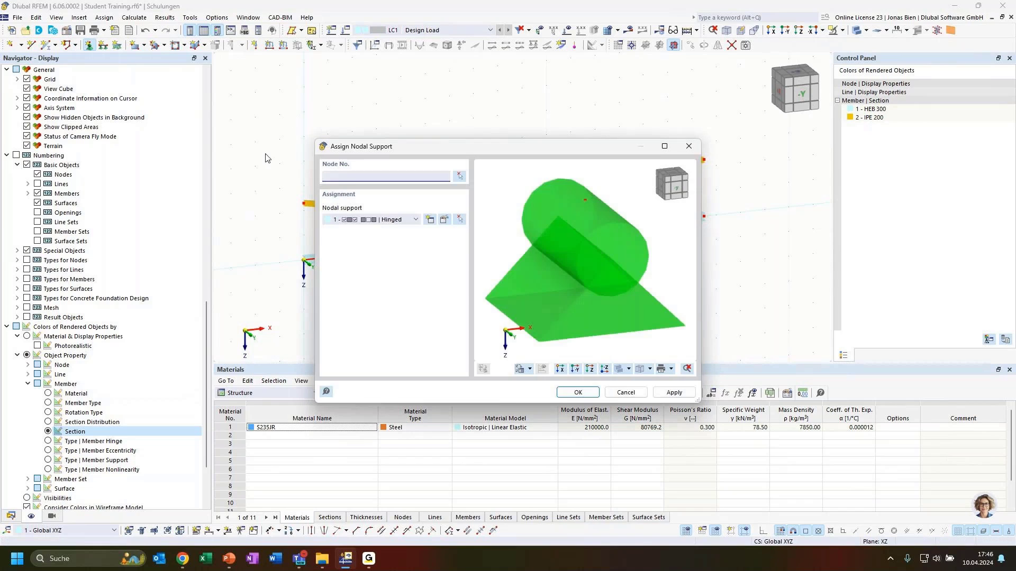
left_click(460, 176)
left_click_drag(321, 281, 281, 252)
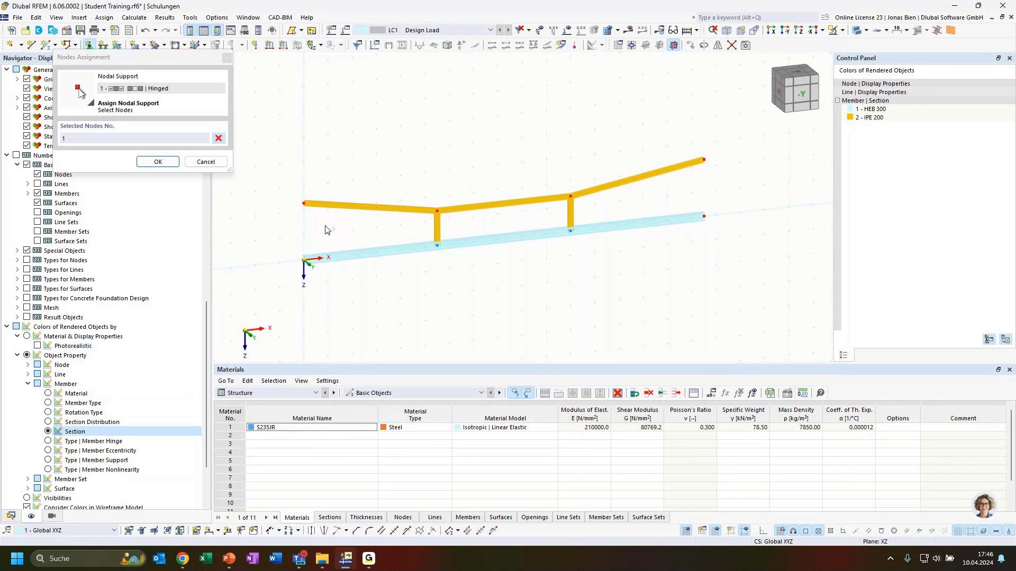
left_click_drag(320, 220, 287, 188)
left_click_drag(718, 180, 684, 146)
left_click(158, 162)
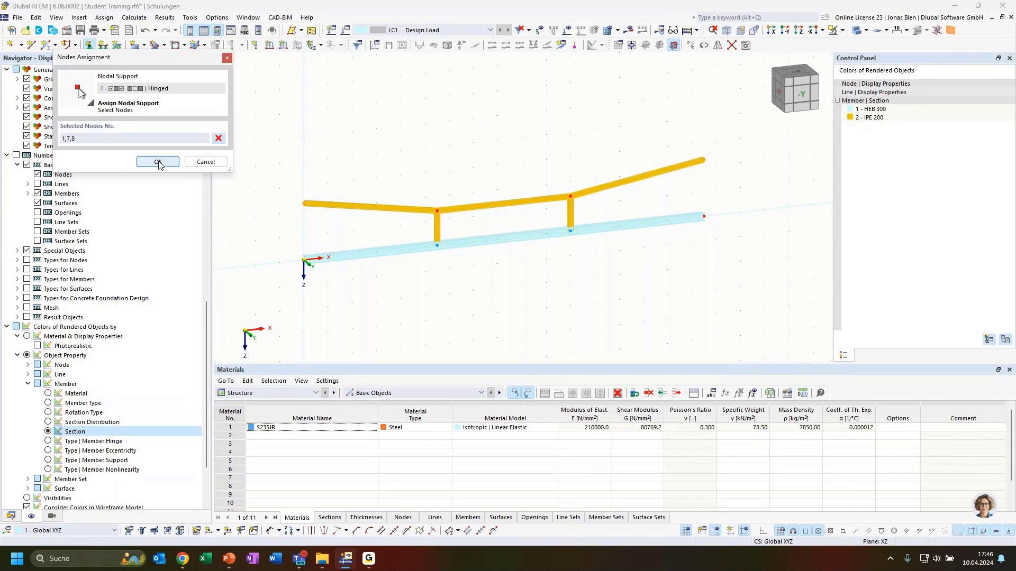
left_click(579, 393)
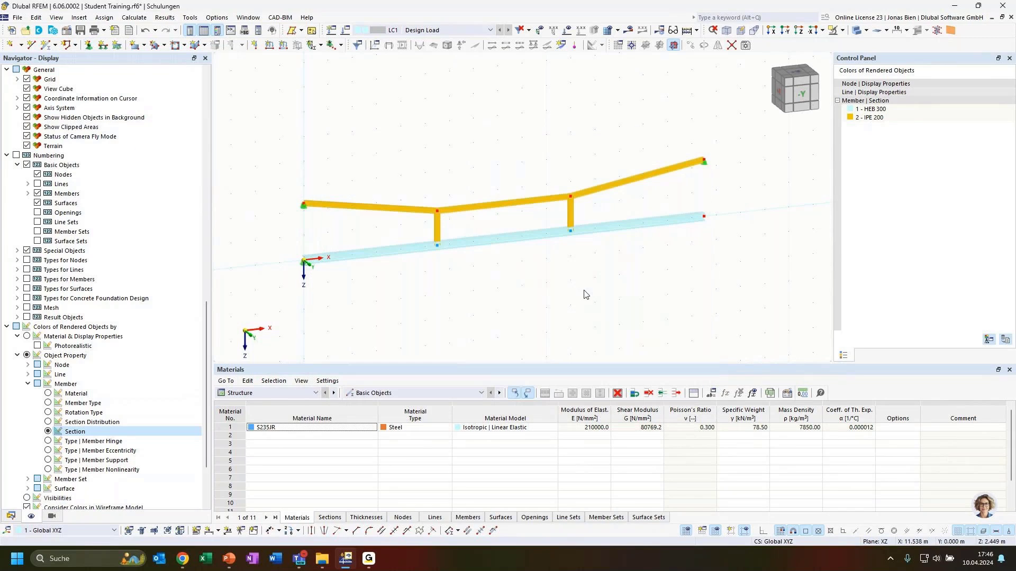
- Assign the Roller nodal support to node 2 at the far end of the HEB 300 beam
middle_click_drag(672, 267, 595, 256, "ctrl")
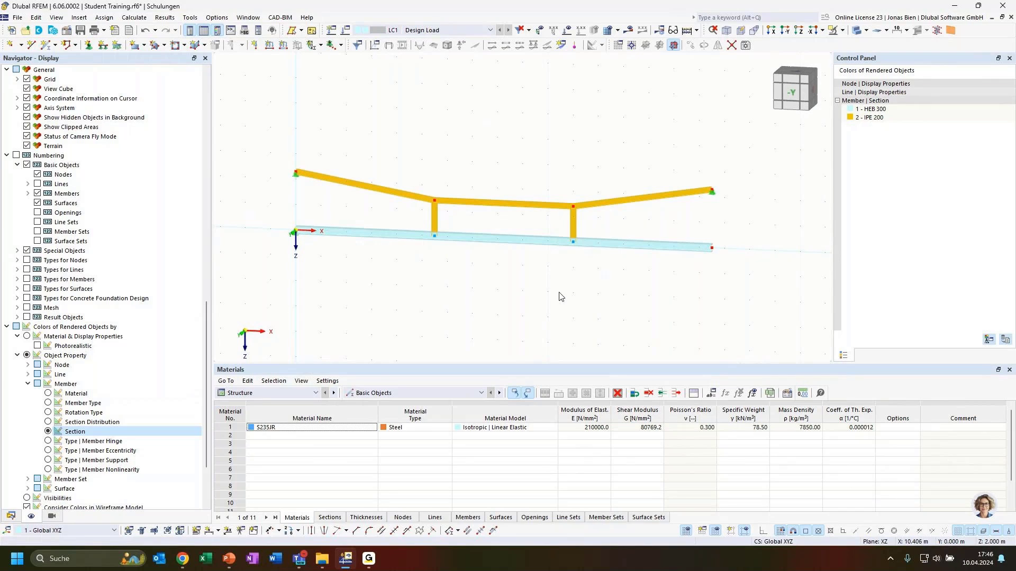
middle_click_drag(560, 292, 590, 286, "ctrl")
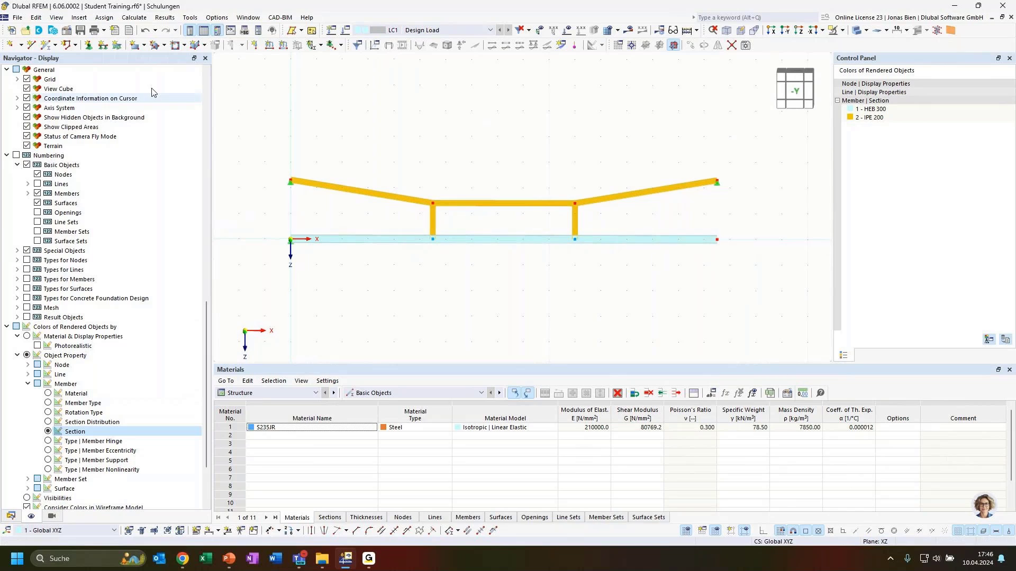
left_click(88, 45)
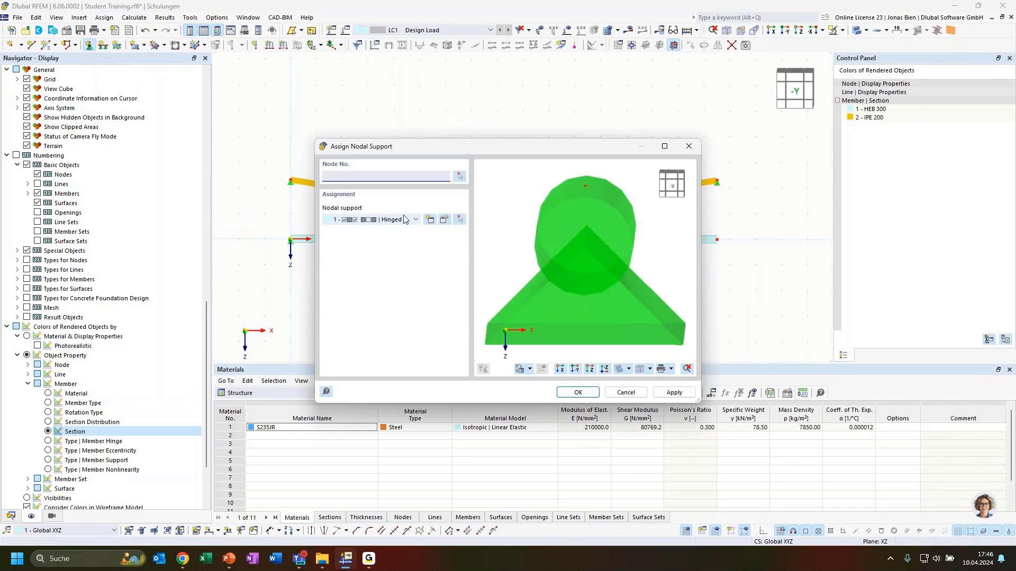
left_click(405, 219)
left_click(390, 255)
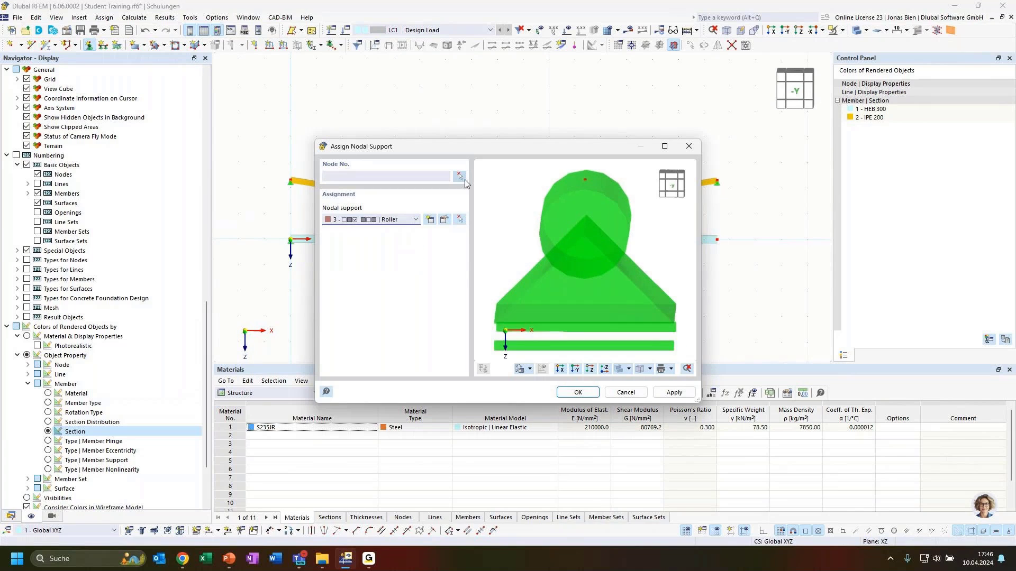
left_click(459, 177)
left_click(717, 240)
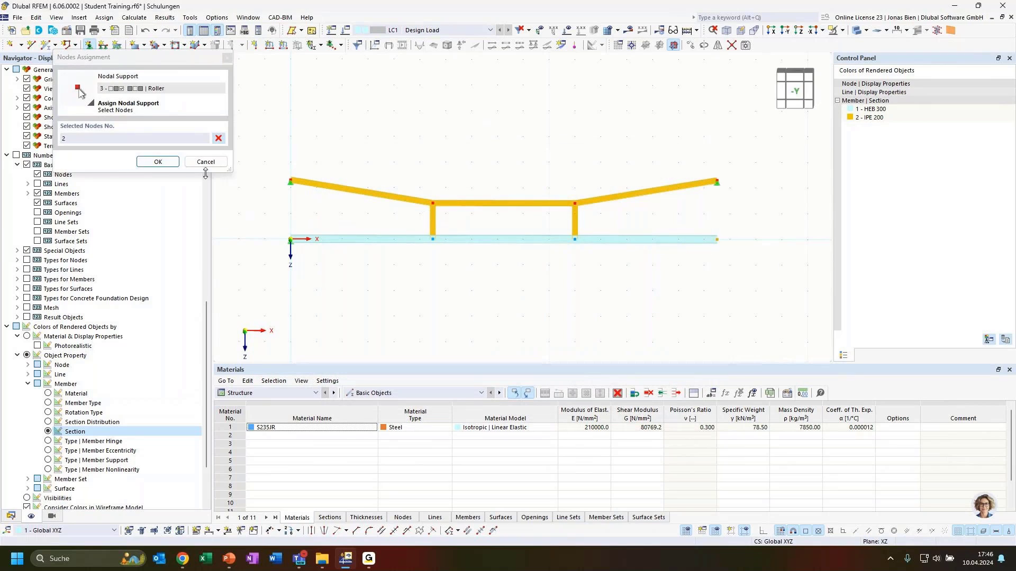
left_click(159, 162)
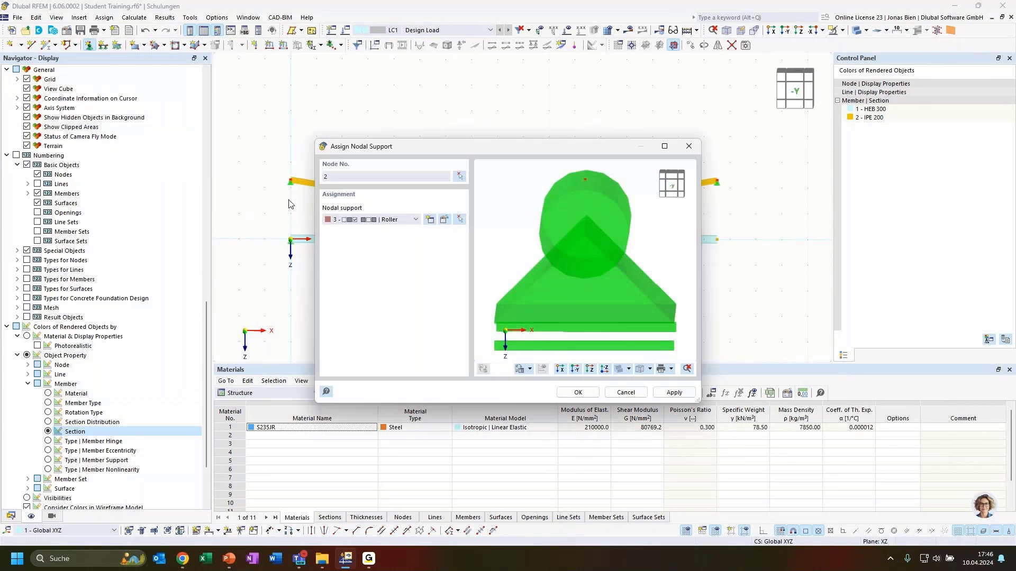
left_click(577, 392)
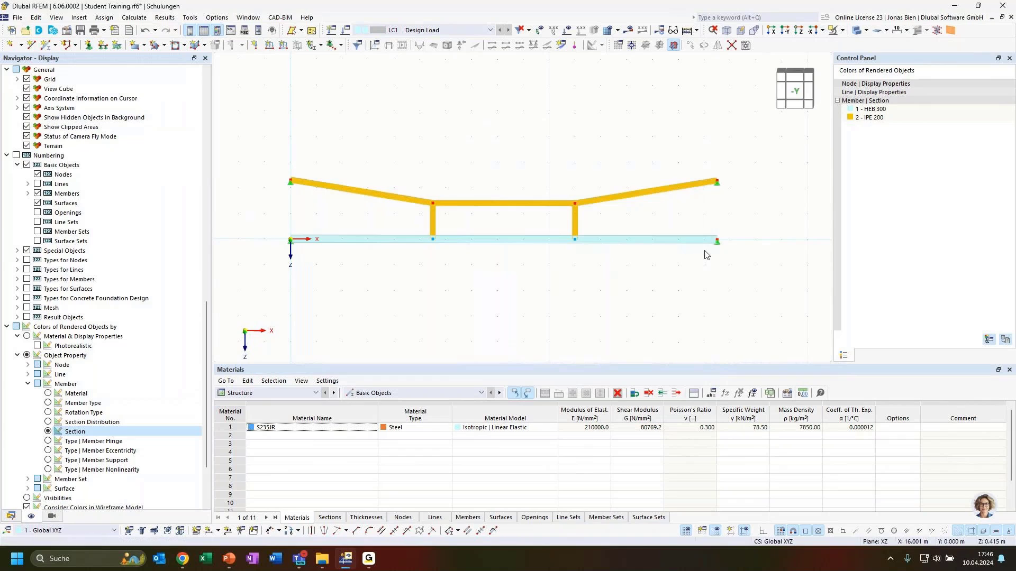
- Apply a uniform force member load of 15 kN/m in global Z to beam member 1 in LC1 - Design Load
middle_click_drag(626, 280, 699, 309, "ctrl")
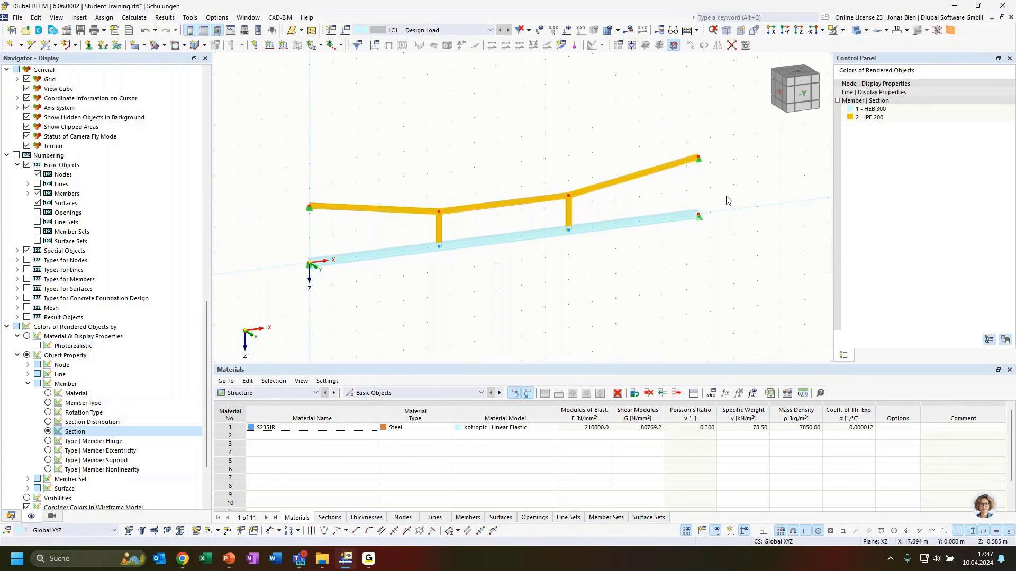
middle_click_drag(728, 196, 702, 173, "ctrl")
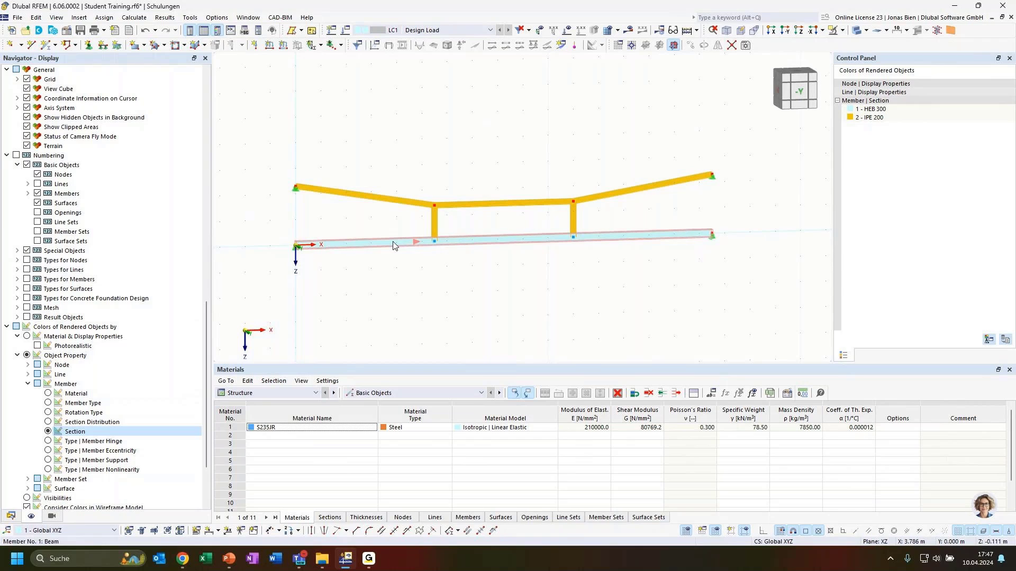
left_click(284, 45)
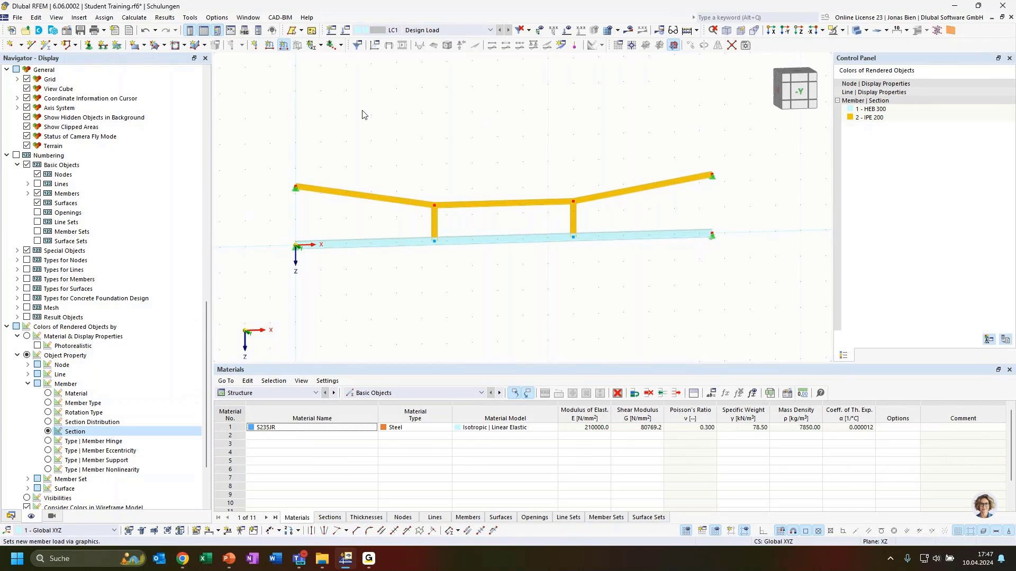
left_click(407, 176)
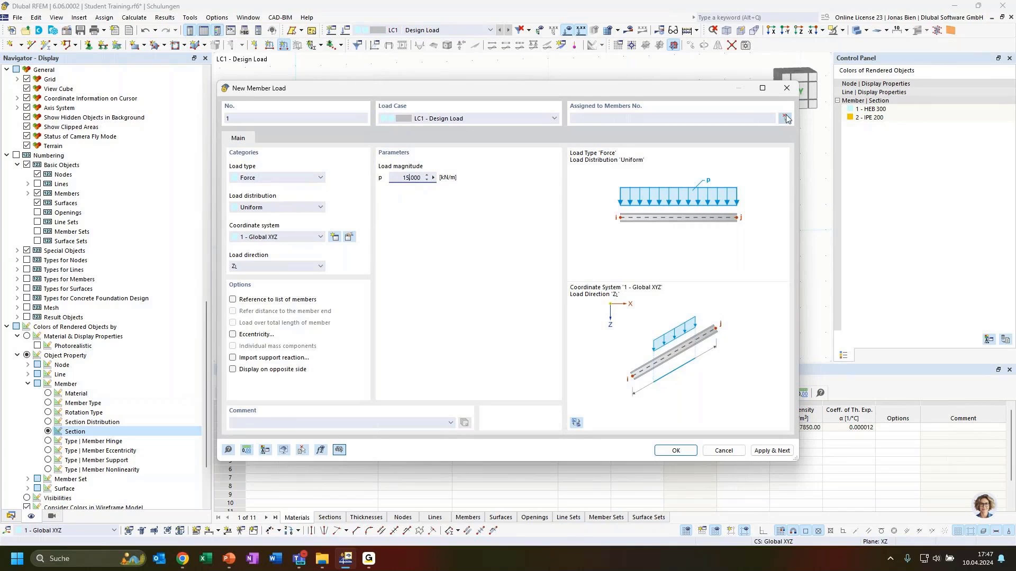
left_click(785, 118)
left_click(603, 235)
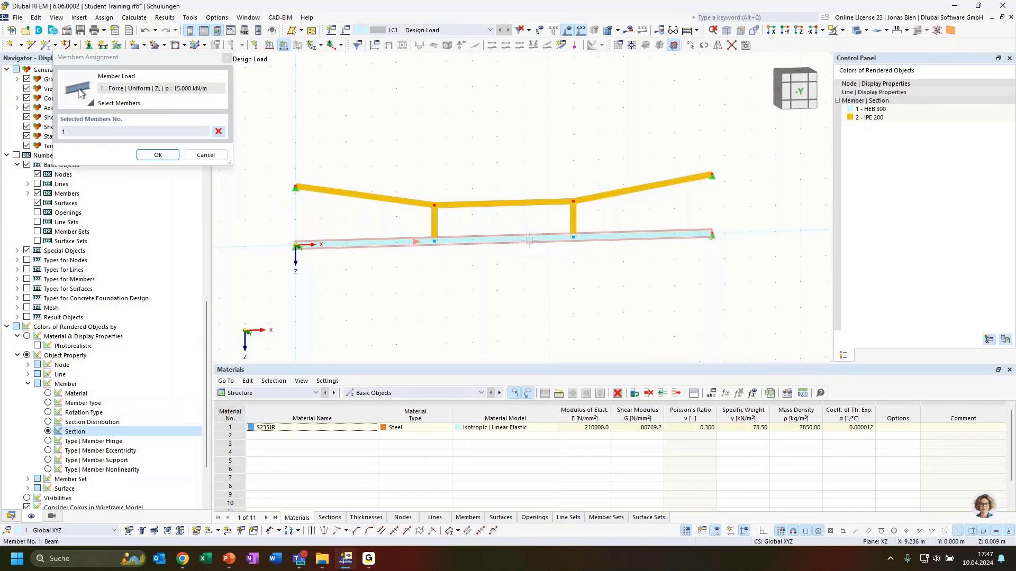
left_click(157, 155)
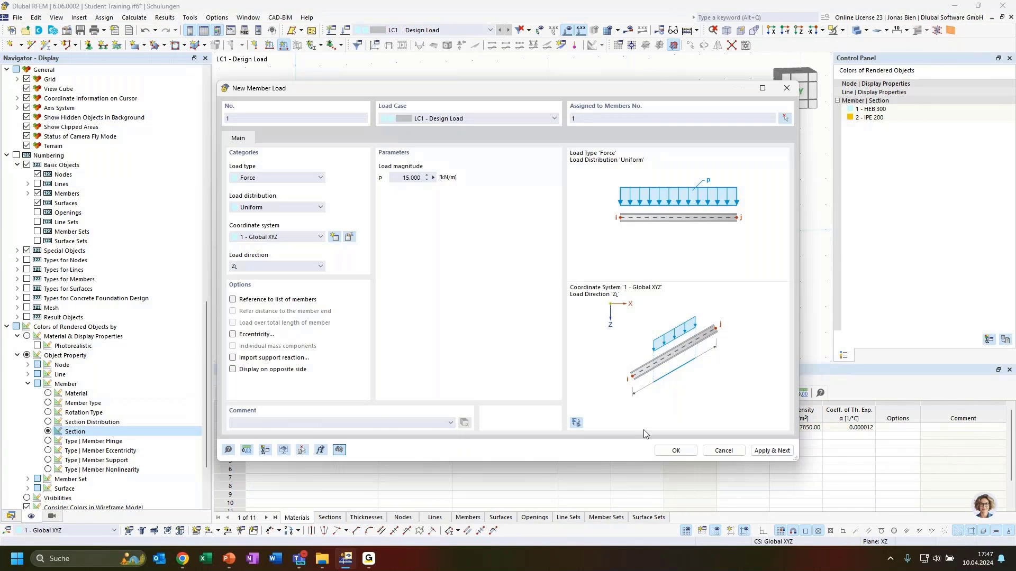
left_click(671, 450)
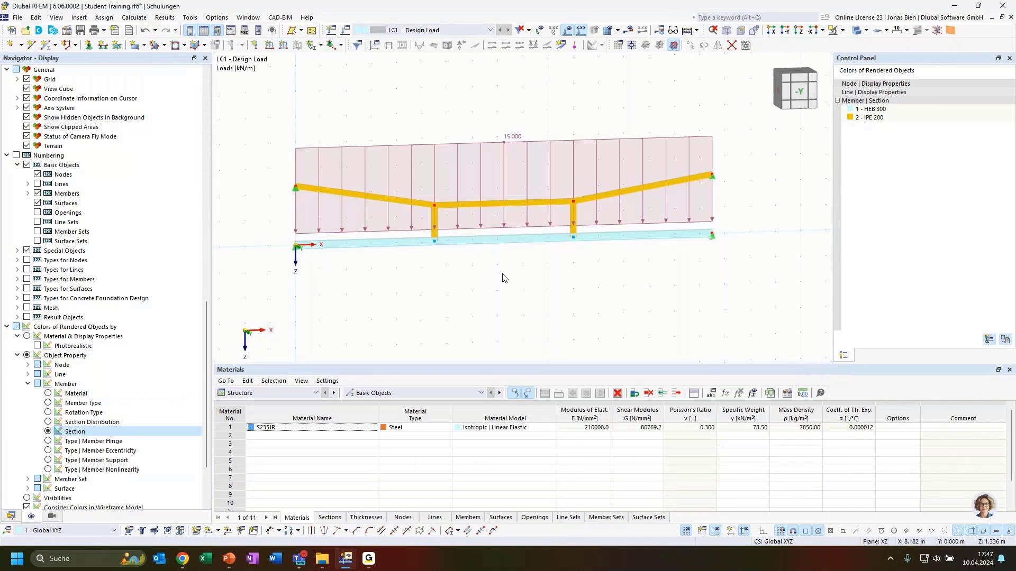
- Reduce the display size of the member load diagram on the beam
right_click(507, 143)
left_click_drag(636, 218, 565, 218)
left_click(447, 178)
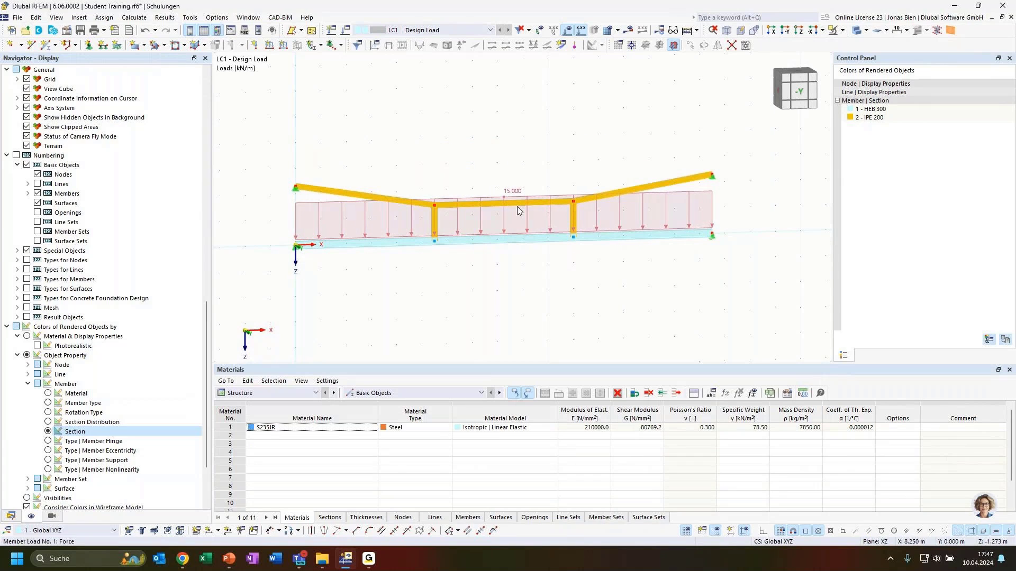
- Switch the navigator back to the model's data objects
middle_click_drag(589, 163, 550, 168, "ctrl")
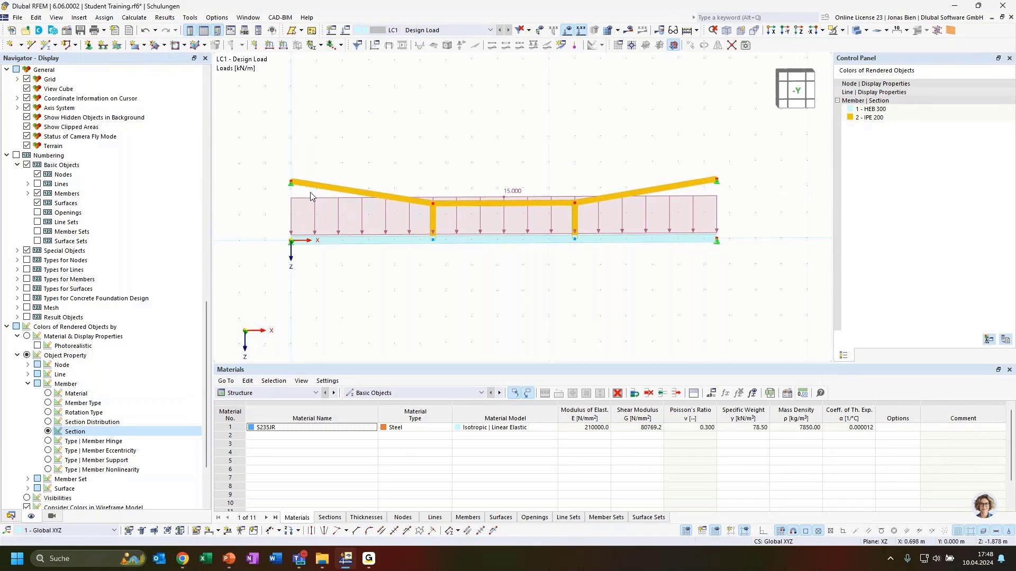
mouse_move(292, 190)
left_click(11, 516)
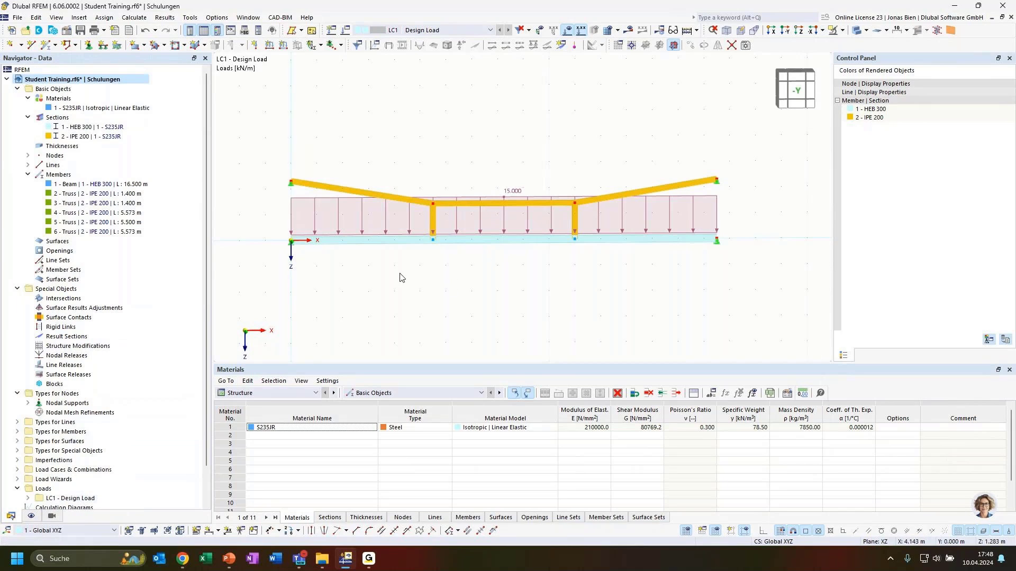
- Calculate load case LC1 - Design Load and hide the loads in the displacement results view
middle_click_drag(401, 270, 430, 275, "ctrl")
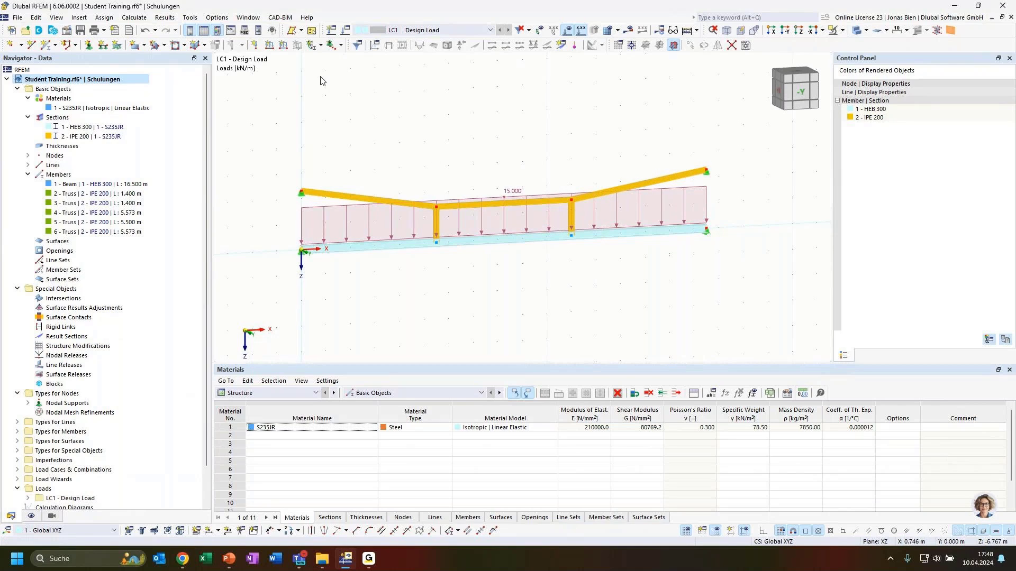
left_click(629, 32)
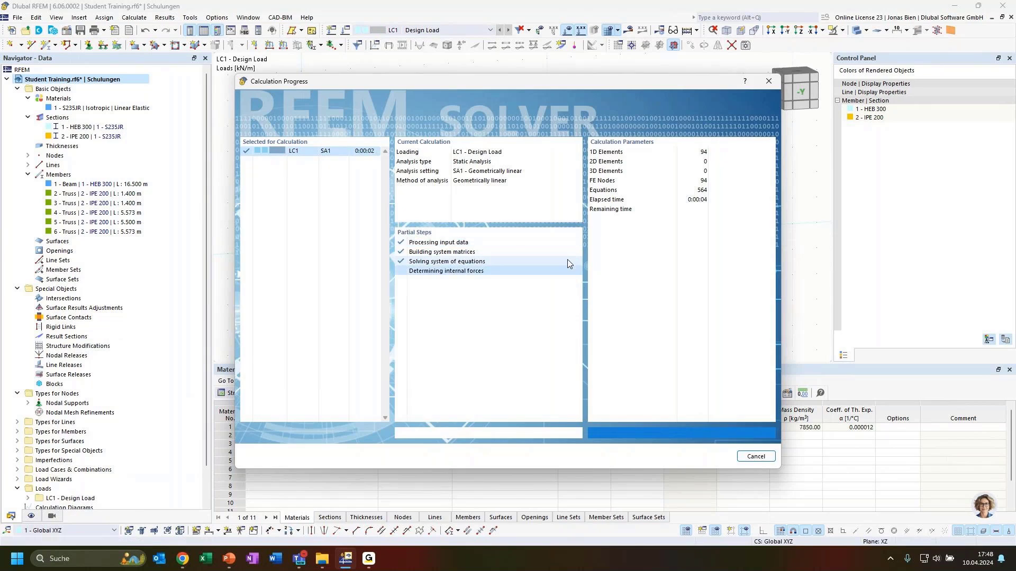
middle_click_drag(671, 301, 646, 313, "ctrl")
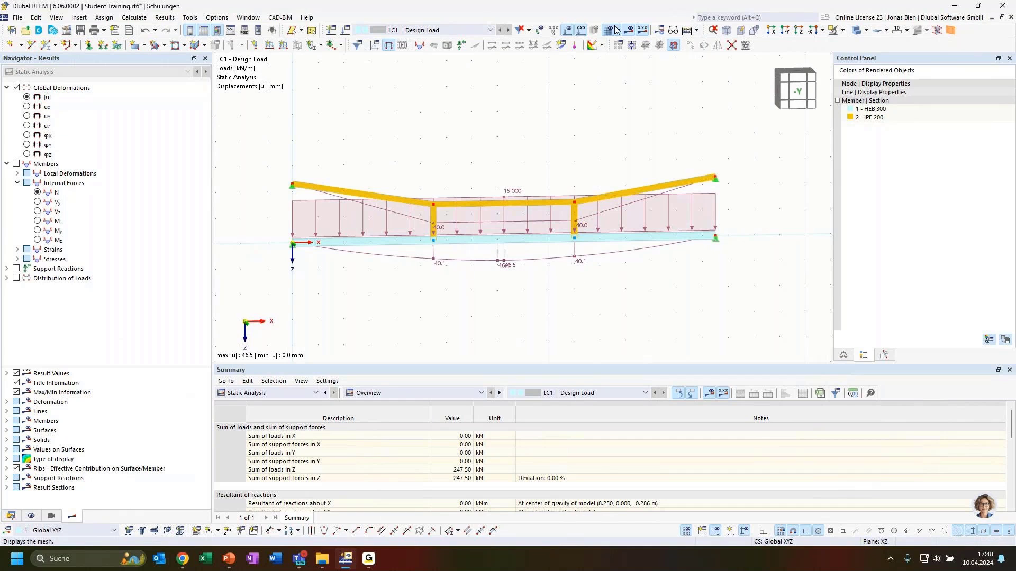
left_click(569, 30)
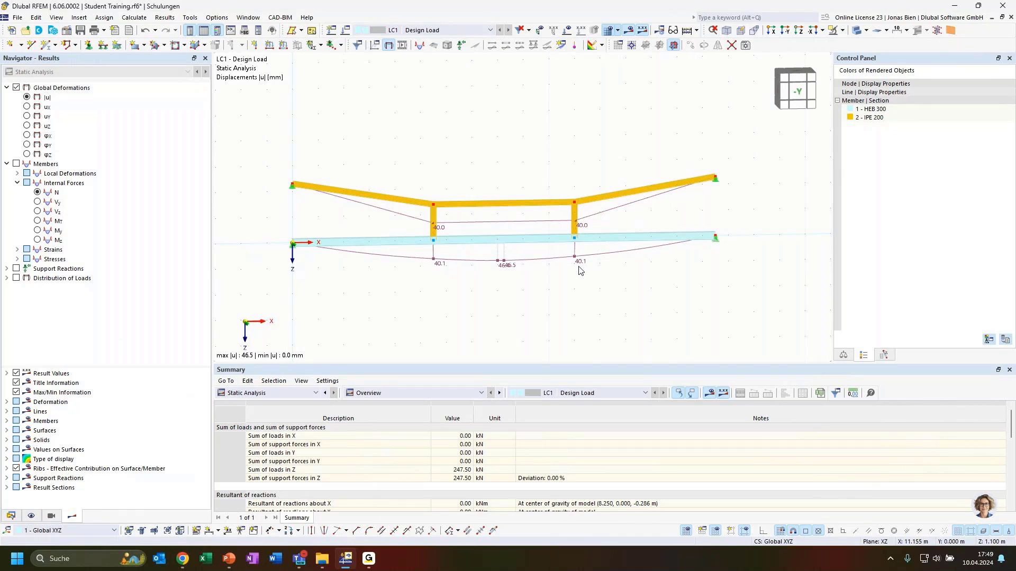
- Set the member deformation display to Section Colored
left_click(7, 403)
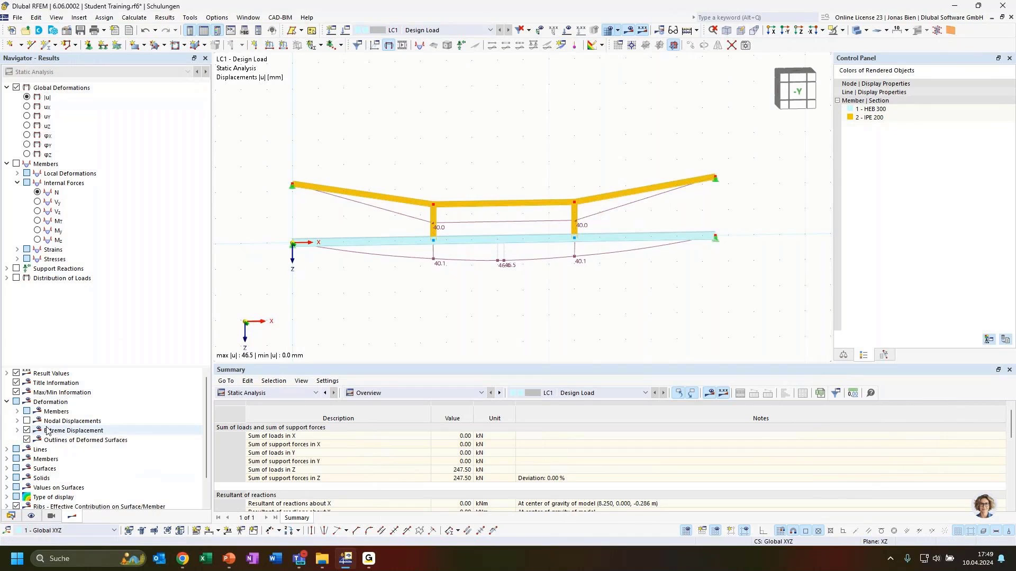
middle_click_drag(492, 320, 540, 324, "ctrl")
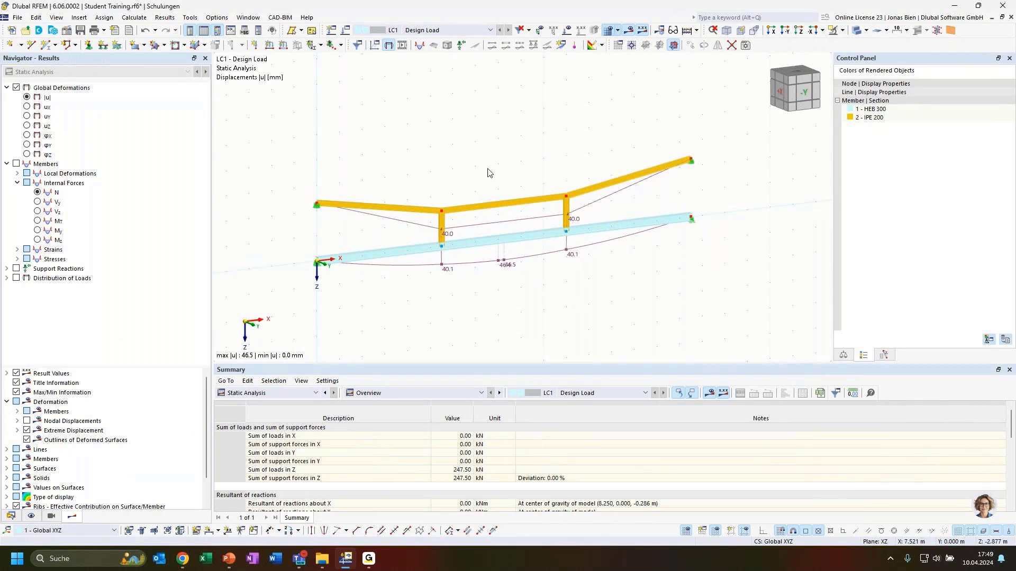
scroll(487, 173, "up", 1)
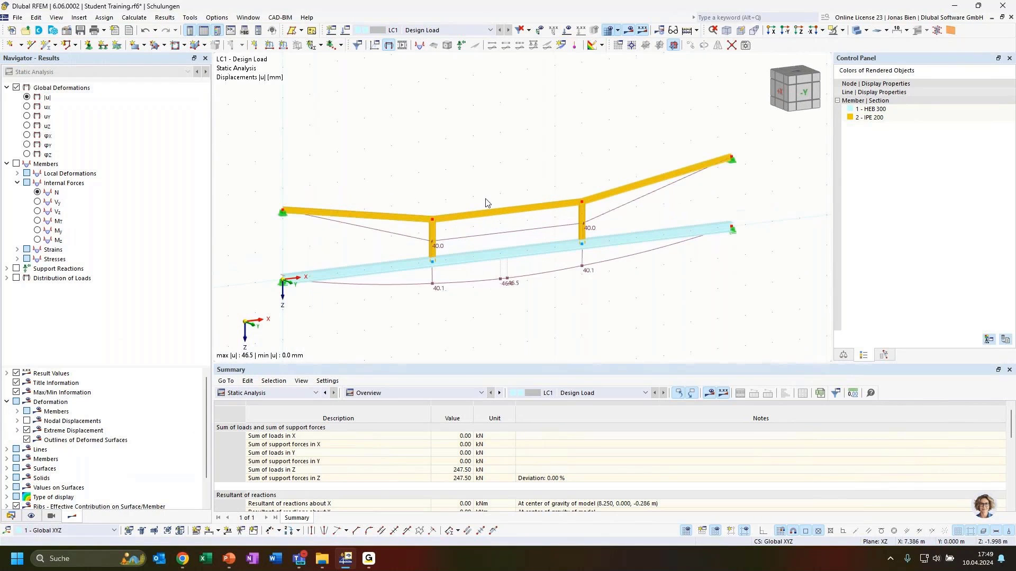
left_click(17, 412)
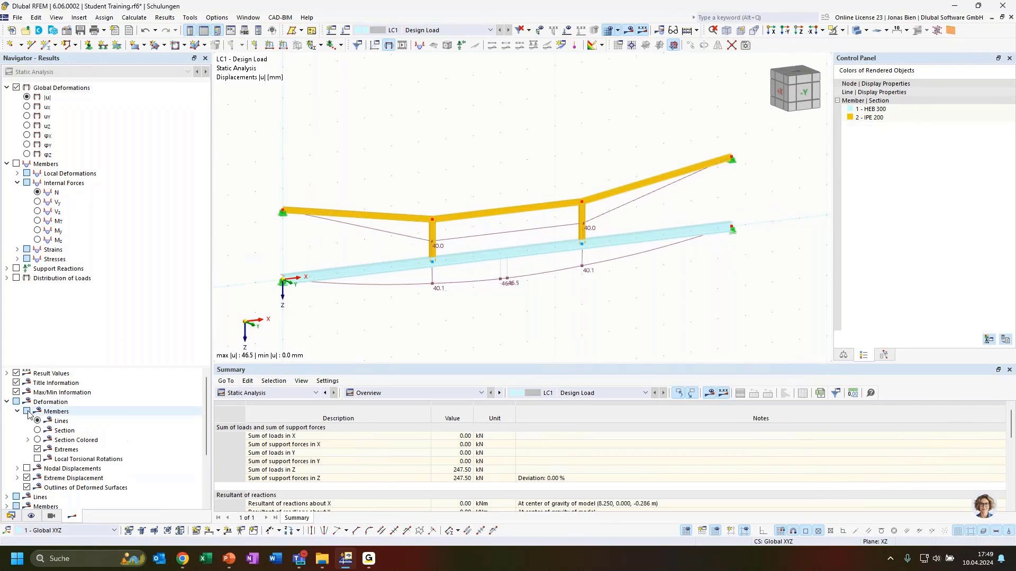
left_click(37, 440)
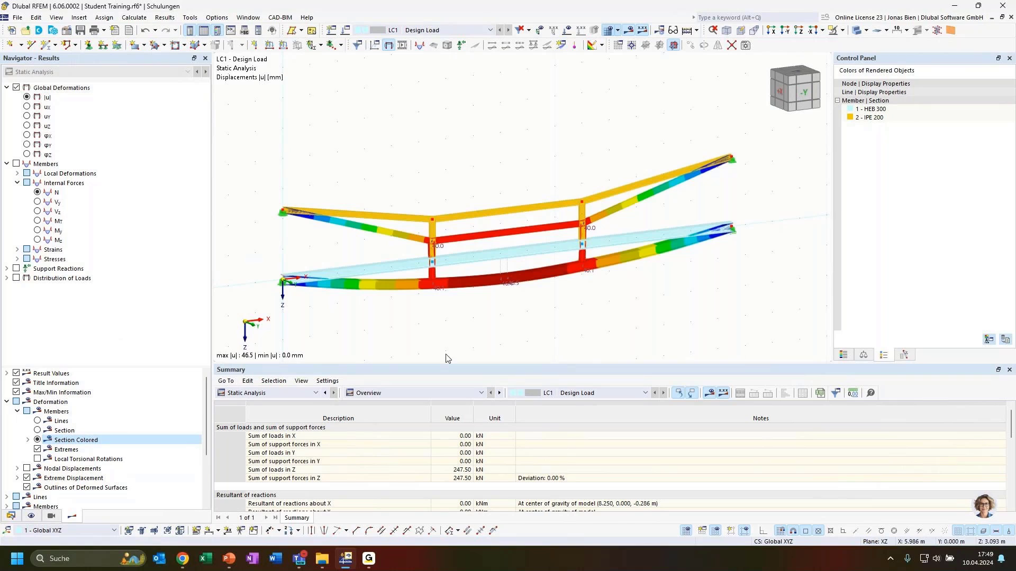
- Examine the colored deformed shape of the beam and truss members up close and from different angles
middle_click_drag(543, 311, 574, 310, "ctrl")
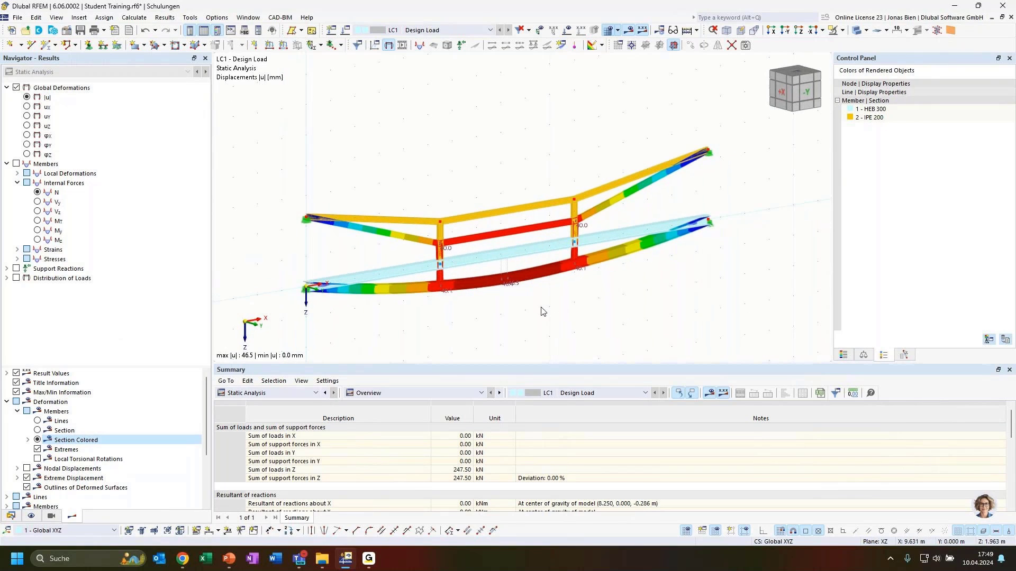
scroll(447, 295, "up", 1)
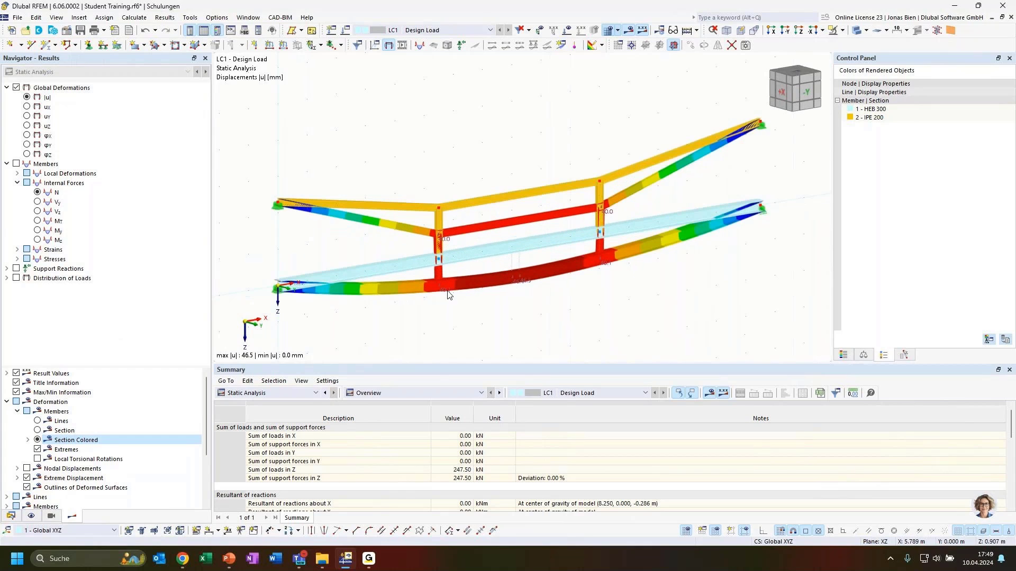
scroll(448, 295, "up", 2)
scroll(507, 316, "down", 1)
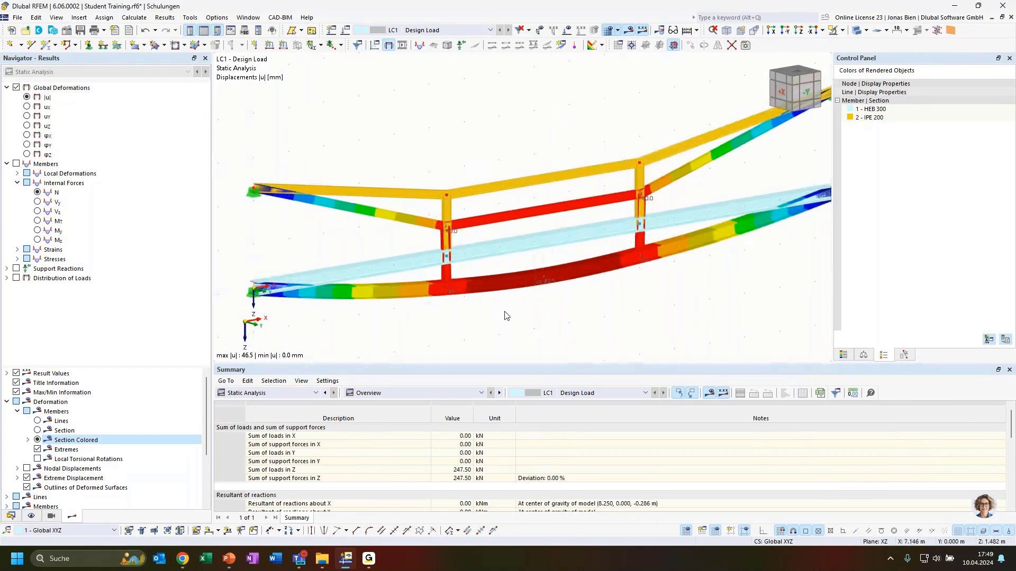
middle_click_drag(492, 312, 511, 314)
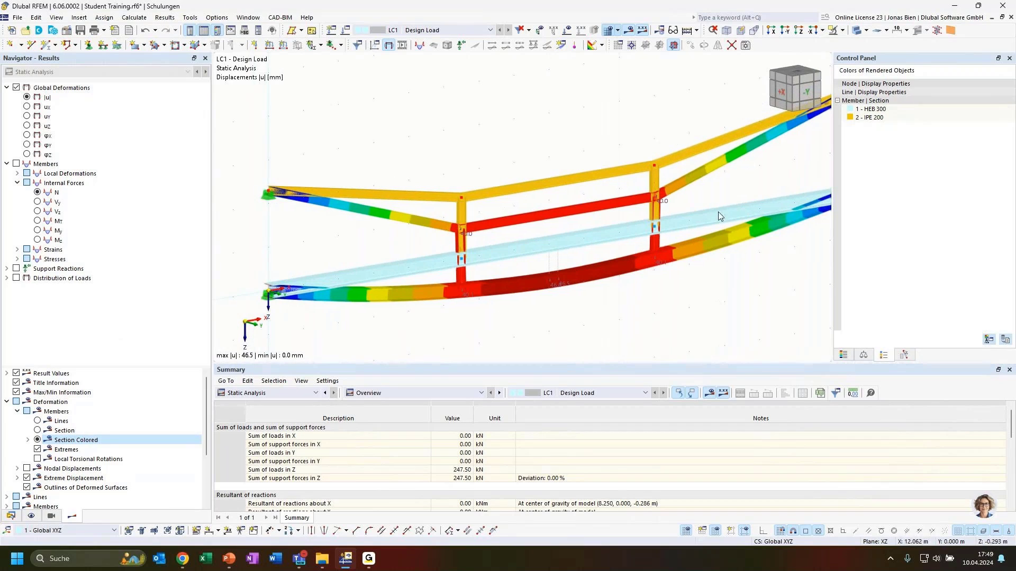
middle_click_drag(615, 176, 563, 152)
scroll(579, 166, "down", 1)
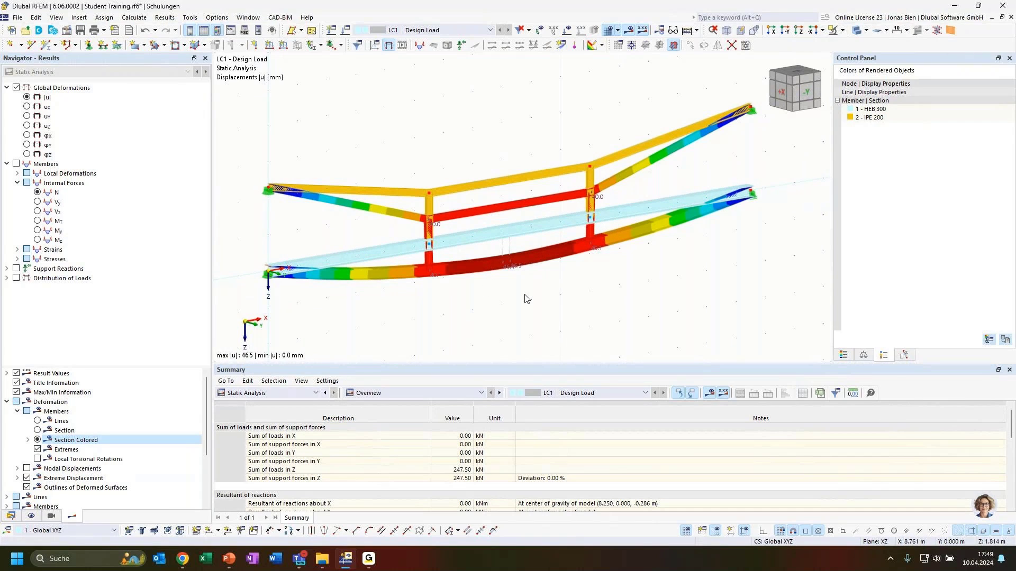
middle_click_drag(507, 317, 546, 297, "ctrl")
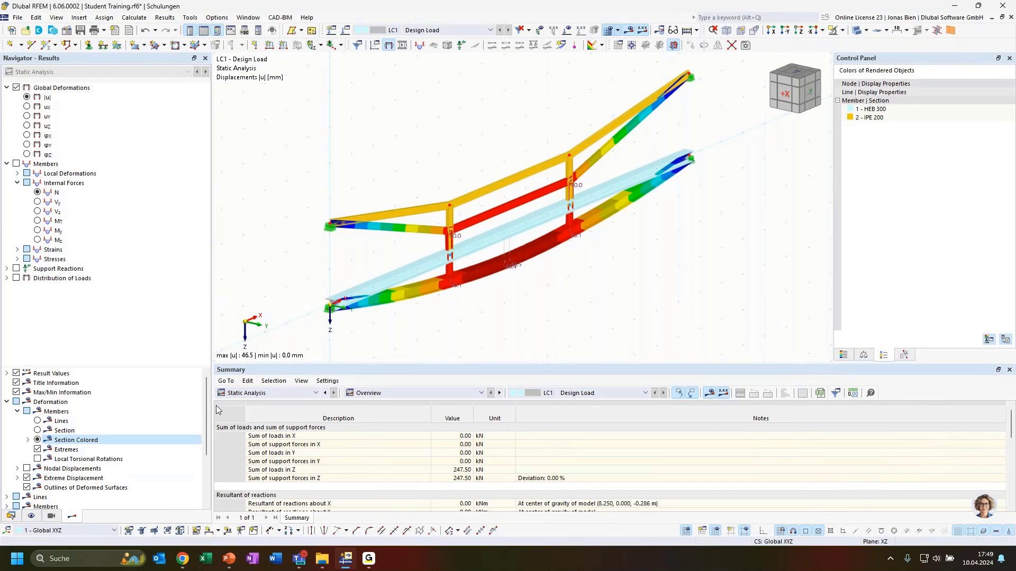
- Compare the Lines deformation display with Section Colored, ending on the colored sections in a front view of the whole structure
left_click(38, 421)
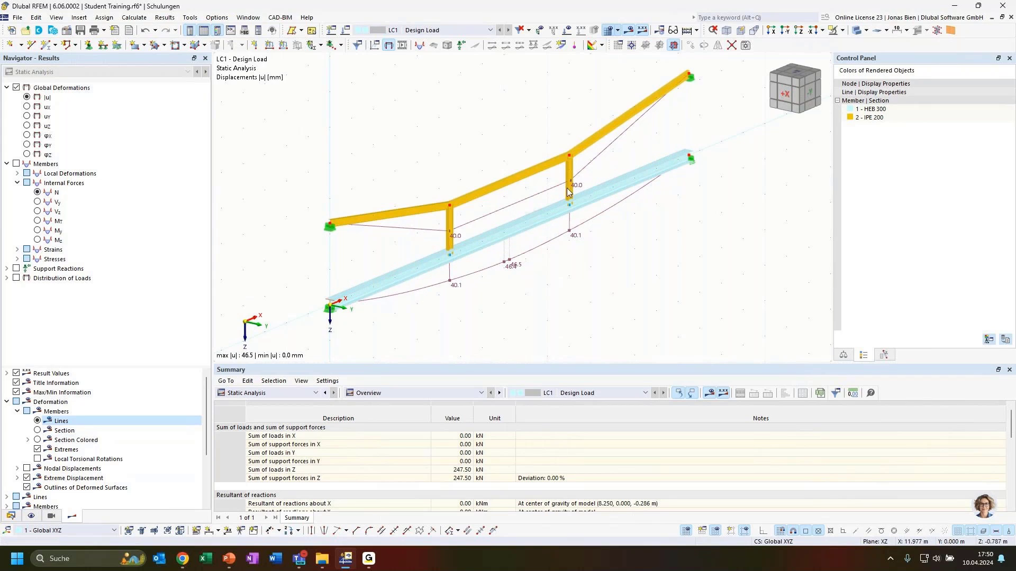
left_click(38, 440)
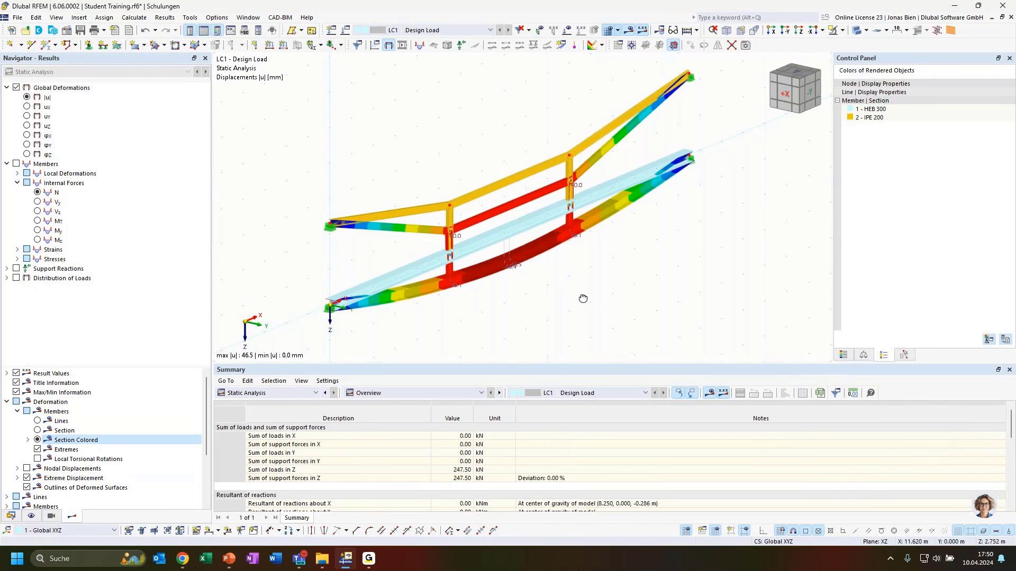
middle_click_drag(582, 297, 519, 258, "ctrl")
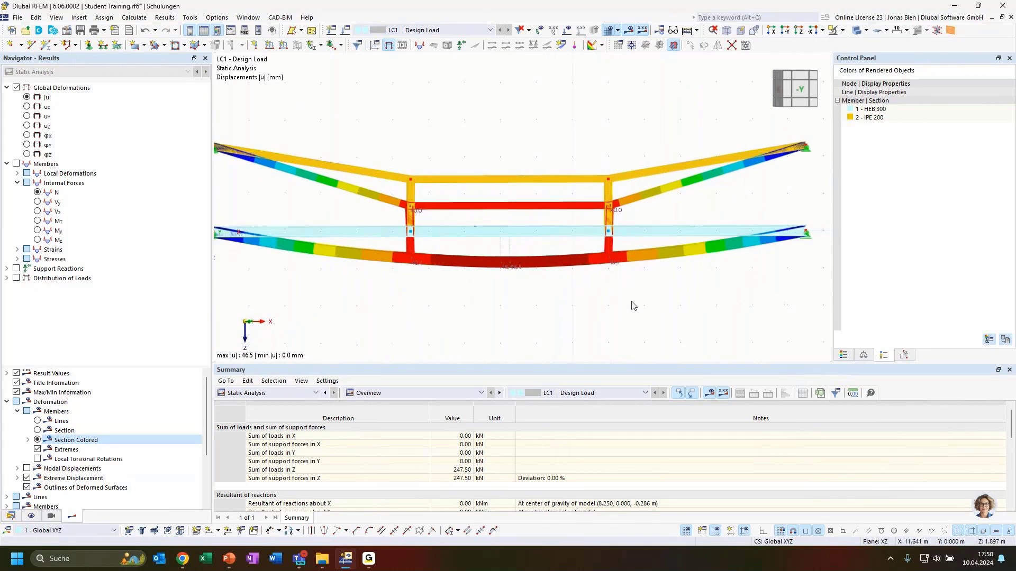
scroll(633, 307, "down", 3)
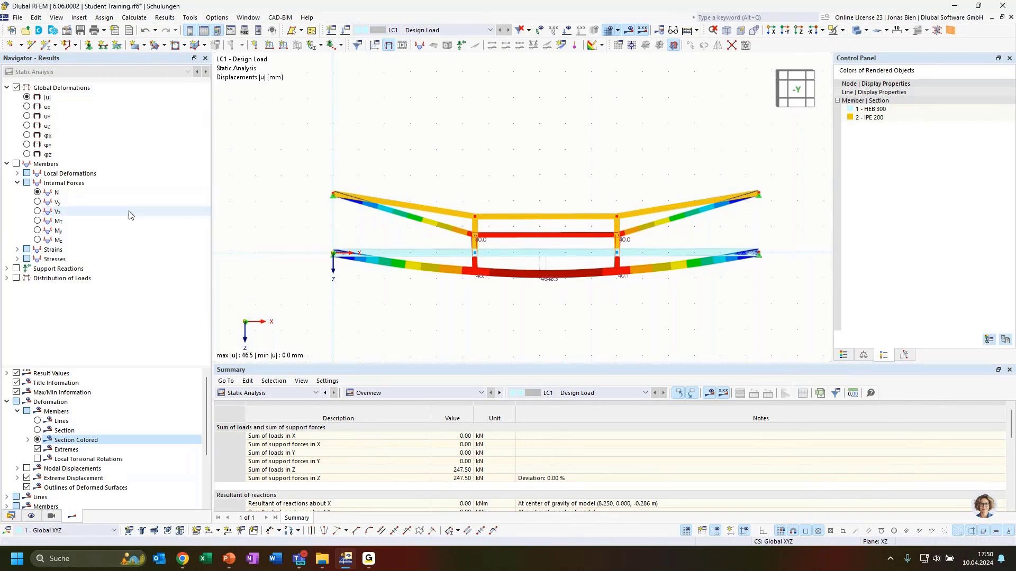
- Display the member axial forces N and show the model as a wireframe instead of solid sections
left_click(37, 193)
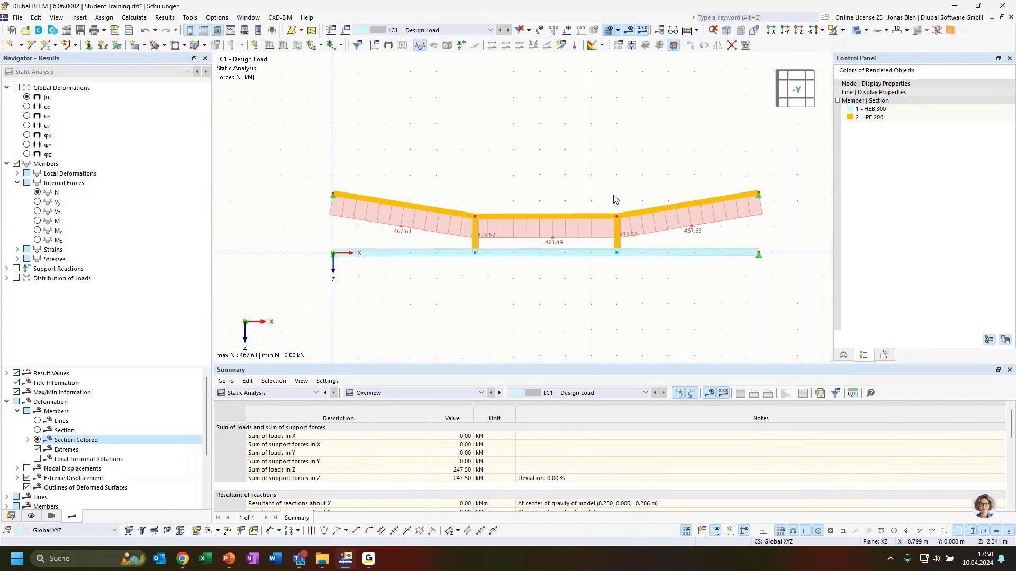
left_click(857, 30)
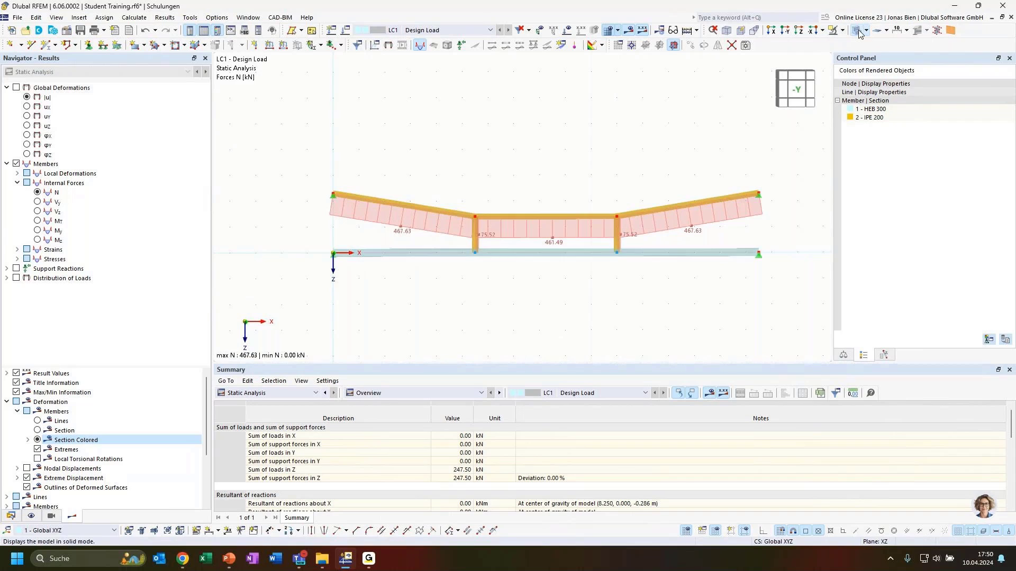
left_click(857, 31)
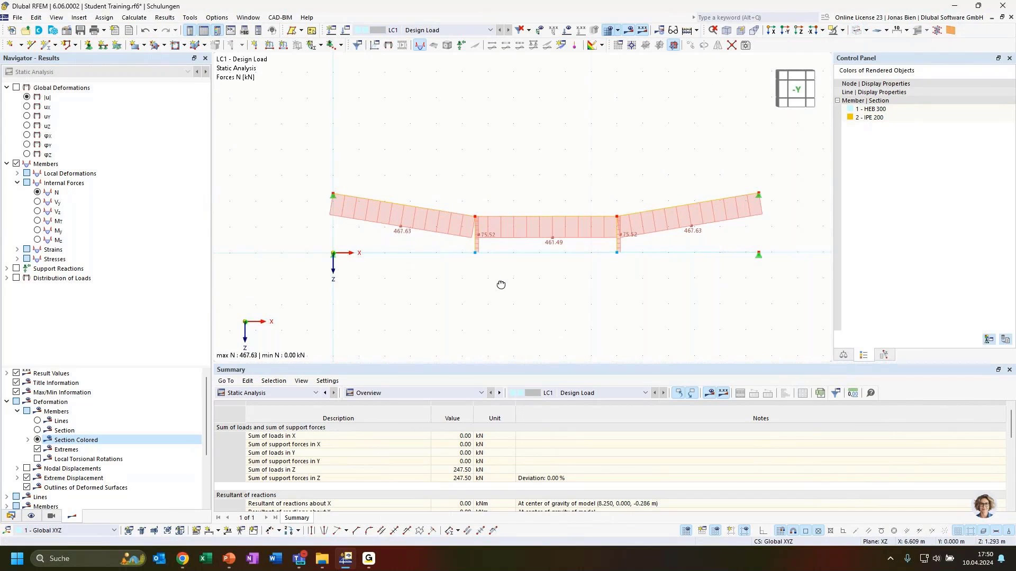
middle_click_drag(501, 284, 537, 309, "ctrl")
scroll(662, 263, "up", 1)
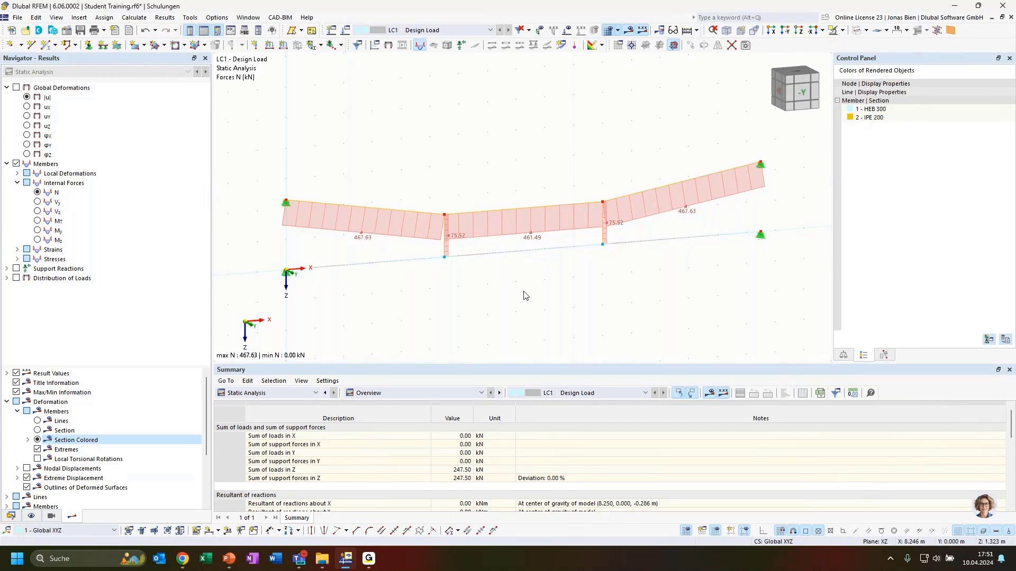
middle_click_drag(524, 291, 442, 252, "ctrl")
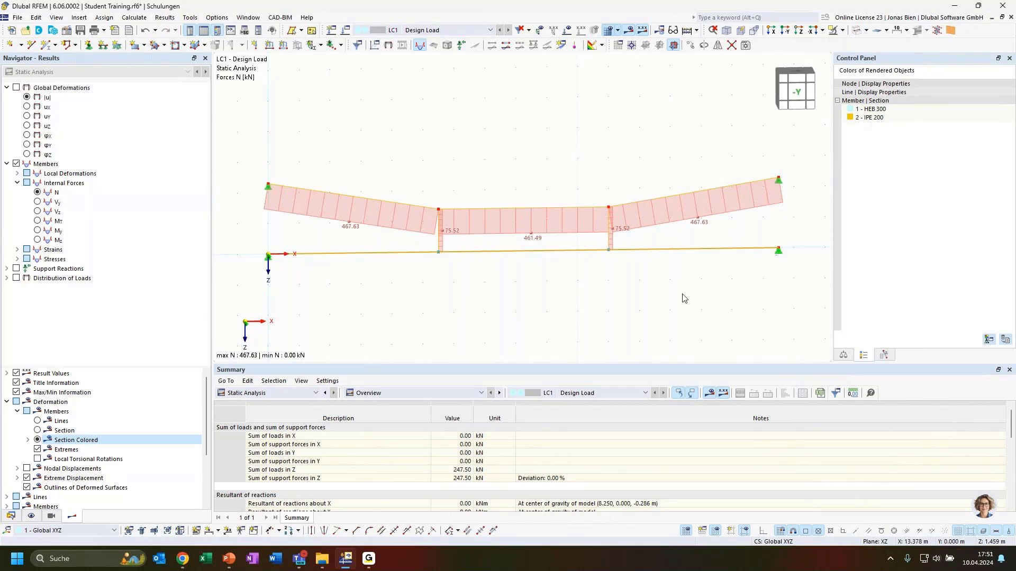
- Review the member internal force diagrams for Vz, MT and My, and return to the shear force Vz
middle_click_drag(682, 294, 691, 294, "ctrl")
left_click(37, 211)
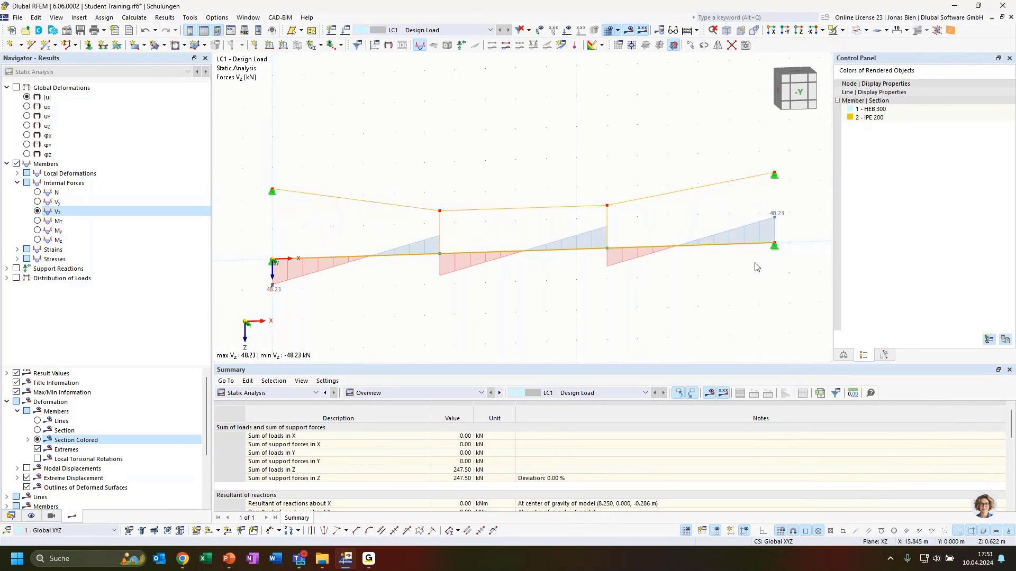
left_click(37, 221)
left_click(37, 230)
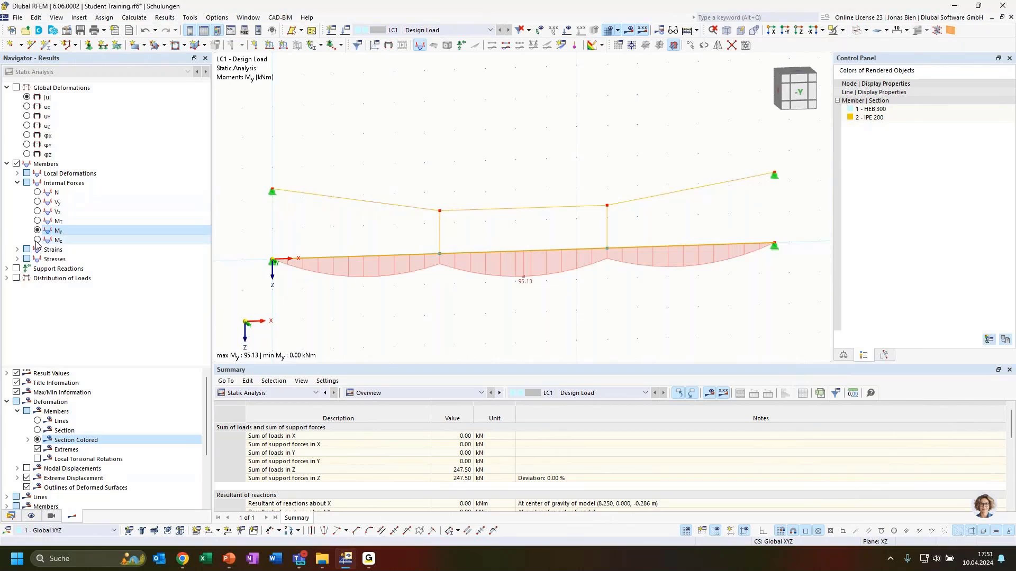
left_click(38, 211)
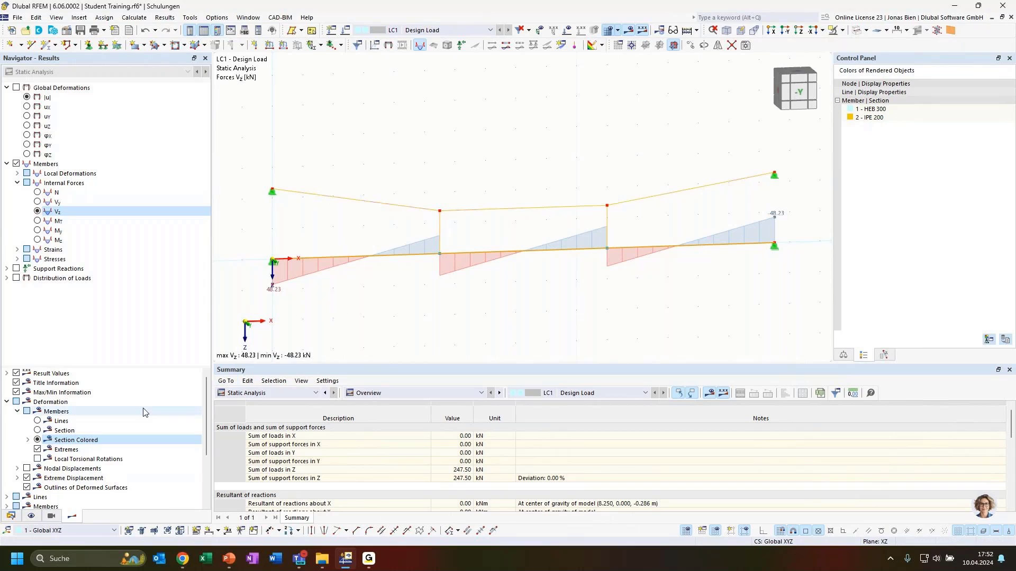
- Turn on All Values for the member result diagrams to label the shear force Vz along the beam
scroll(127, 413, "down", 3)
scroll(79, 417, "up", 2)
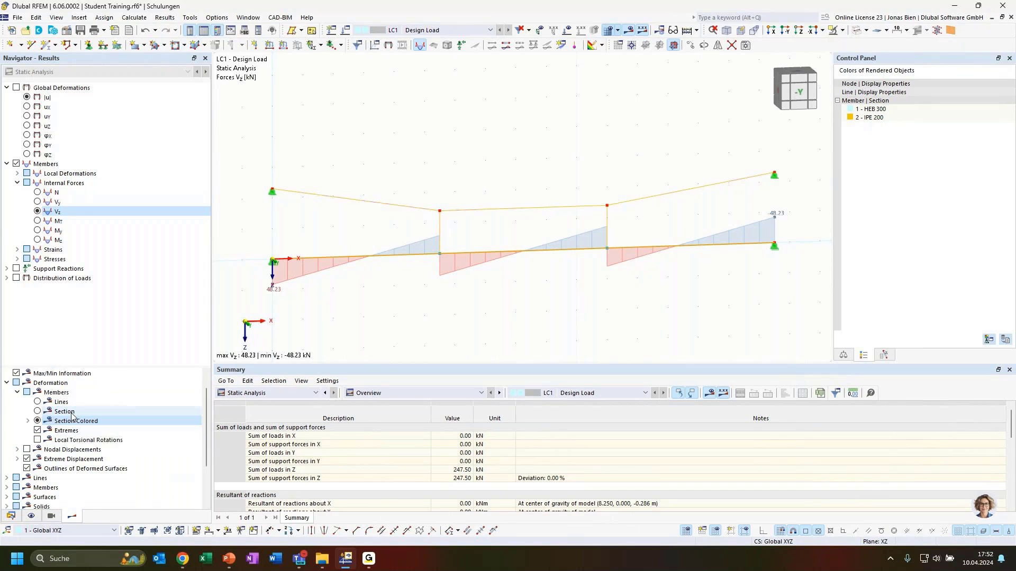
scroll(70, 404, "up", 1)
scroll(70, 418, "down", 1)
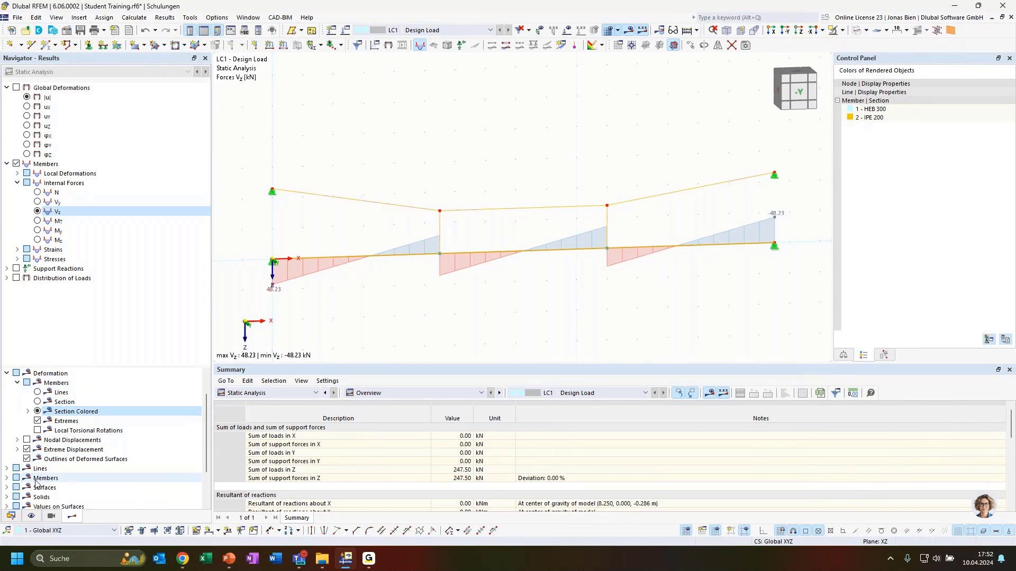
left_click(7, 477)
scroll(80, 466, "down", 4)
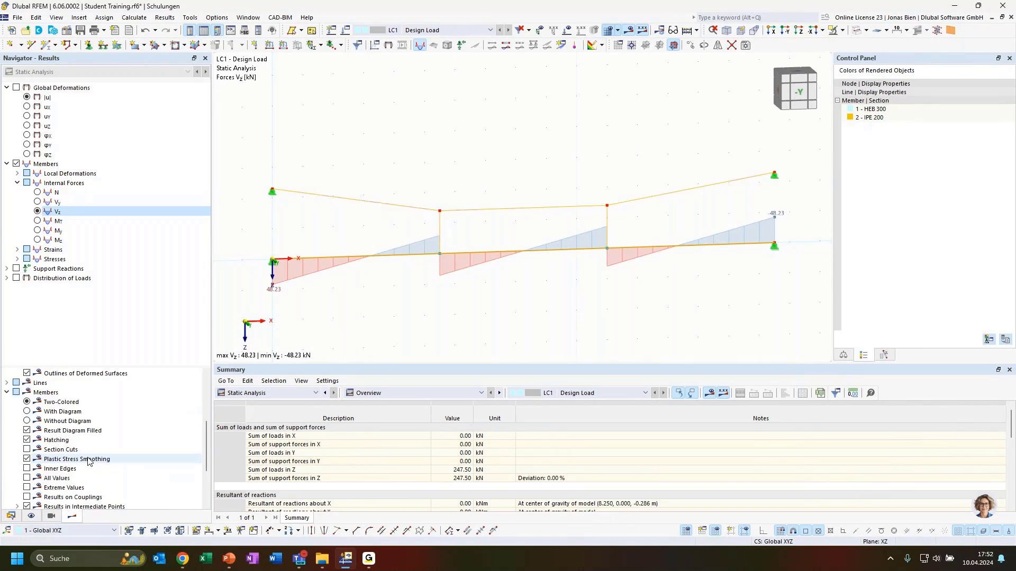
scroll(88, 461, "down", 1)
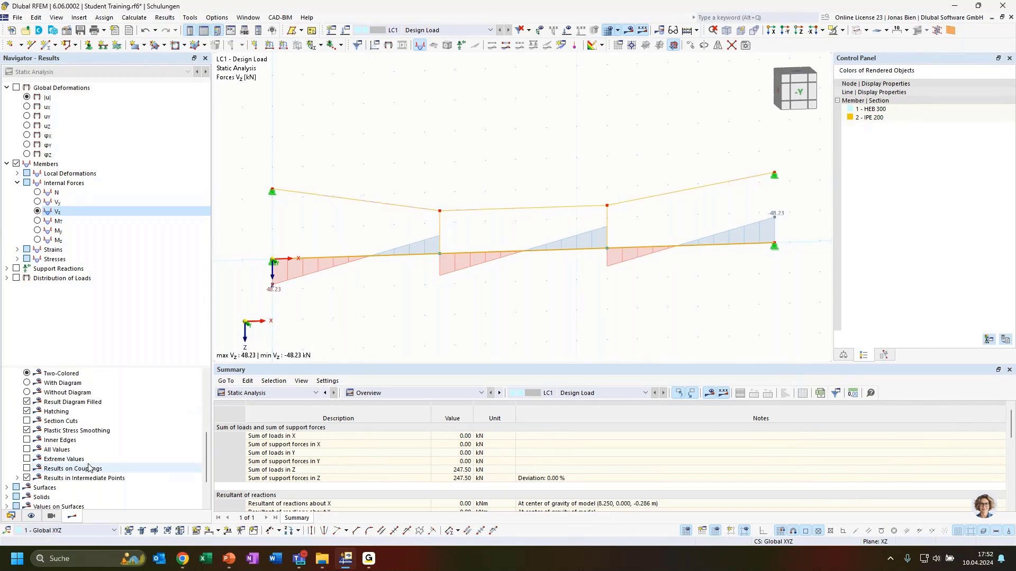
left_click(27, 450)
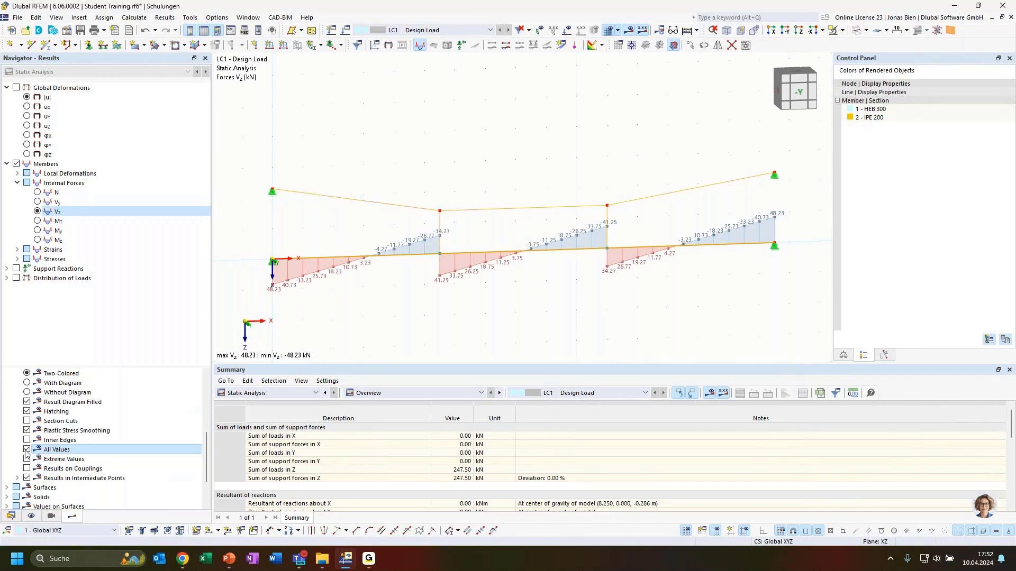
left_click(497, 308)
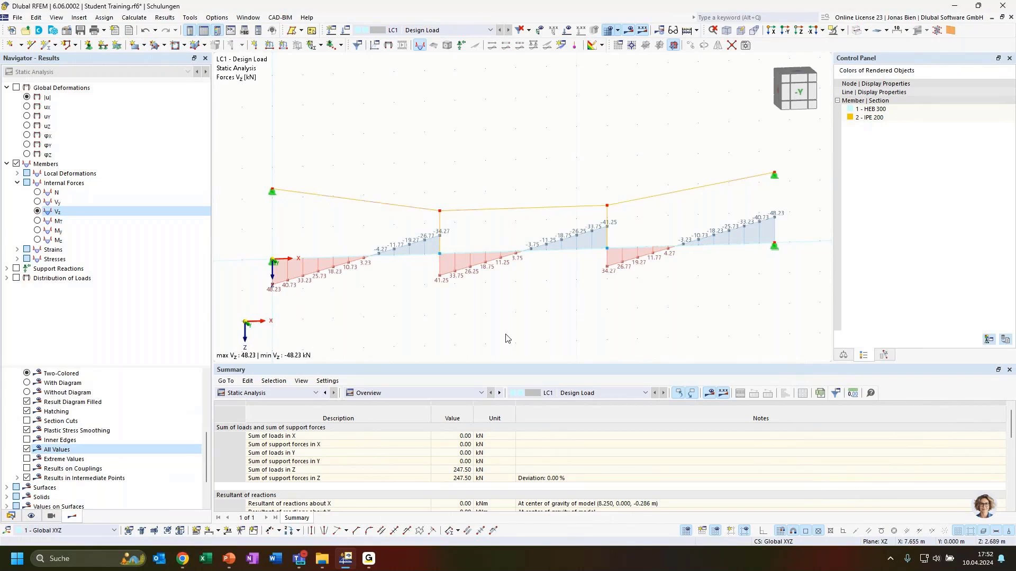
middle_click_drag(470, 325, 490, 334, "ctrl")
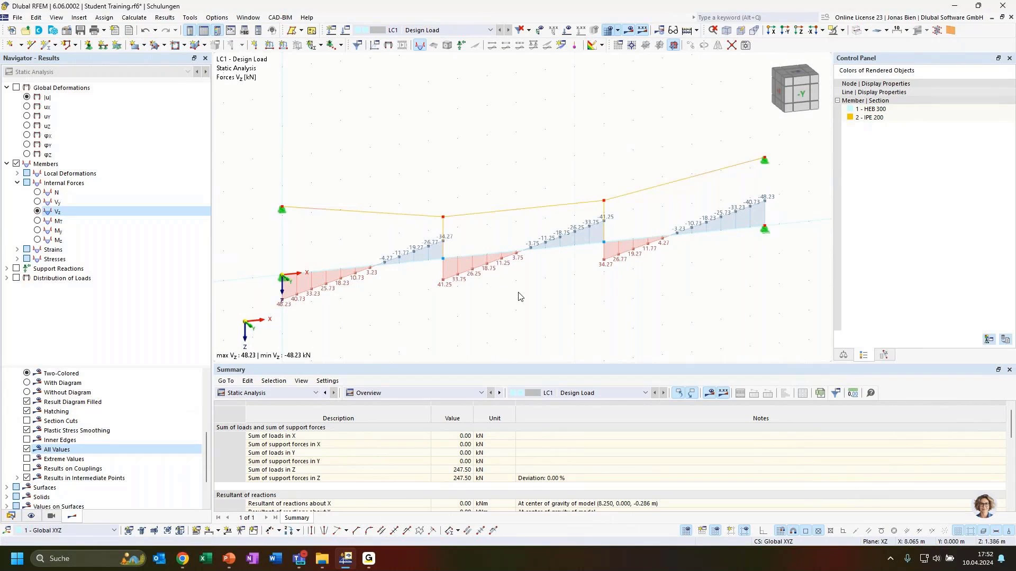
middle_click_drag(604, 299, 586, 302, "ctrl")
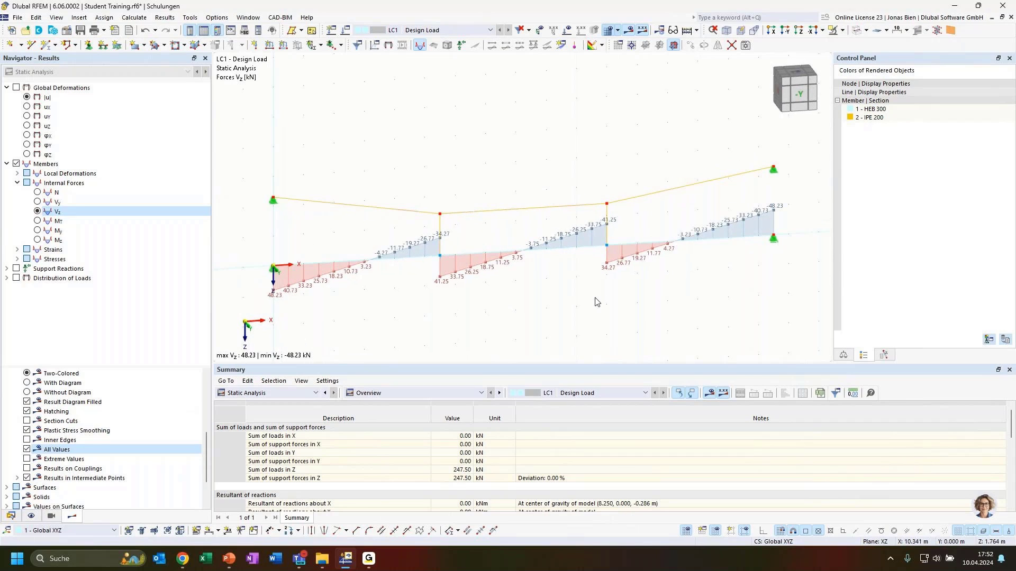
- Show the structure in front view and open the result diagrams for the horizontal beam
left_click(798, 103)
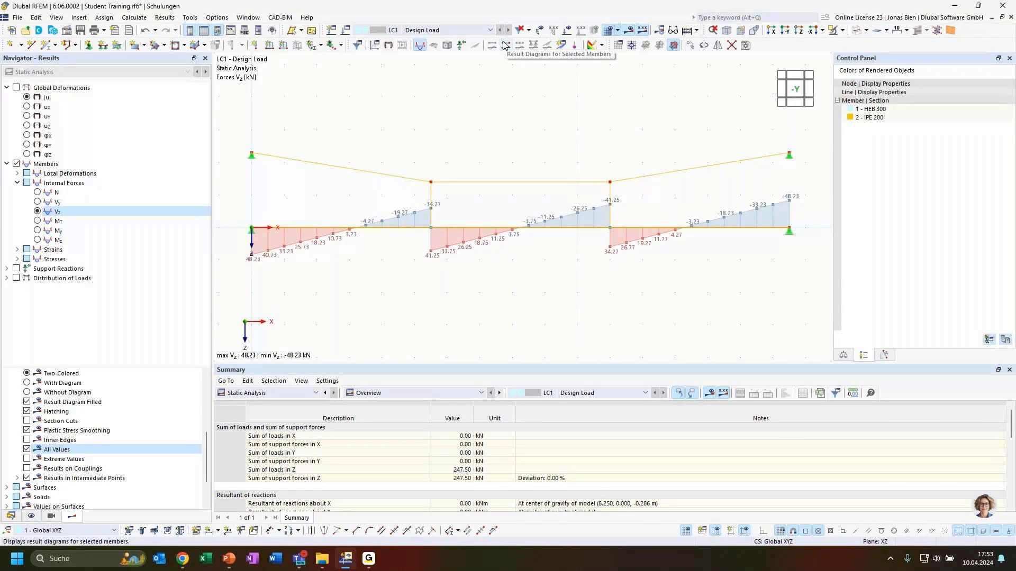
left_click(536, 230)
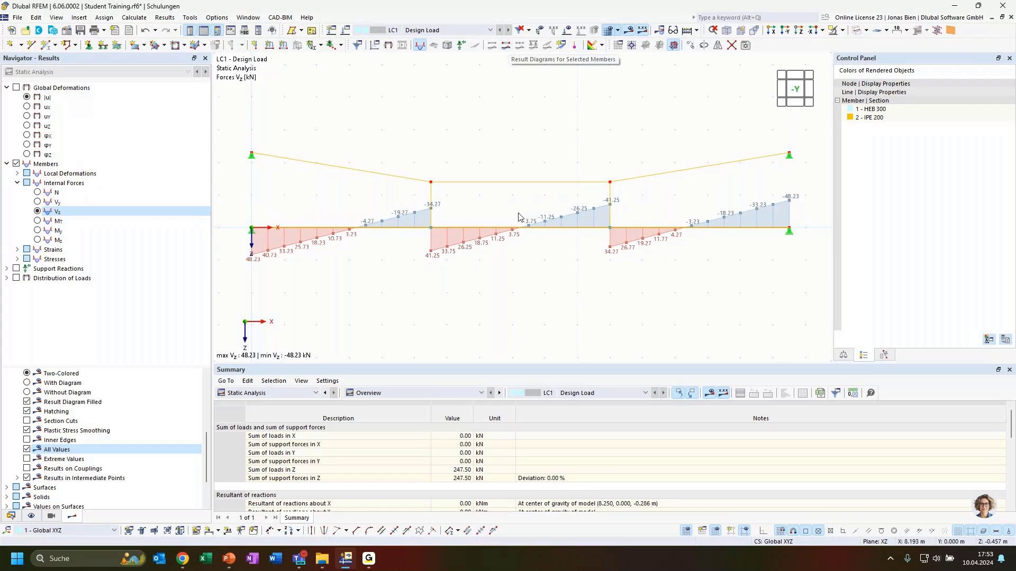
right_click(510, 231)
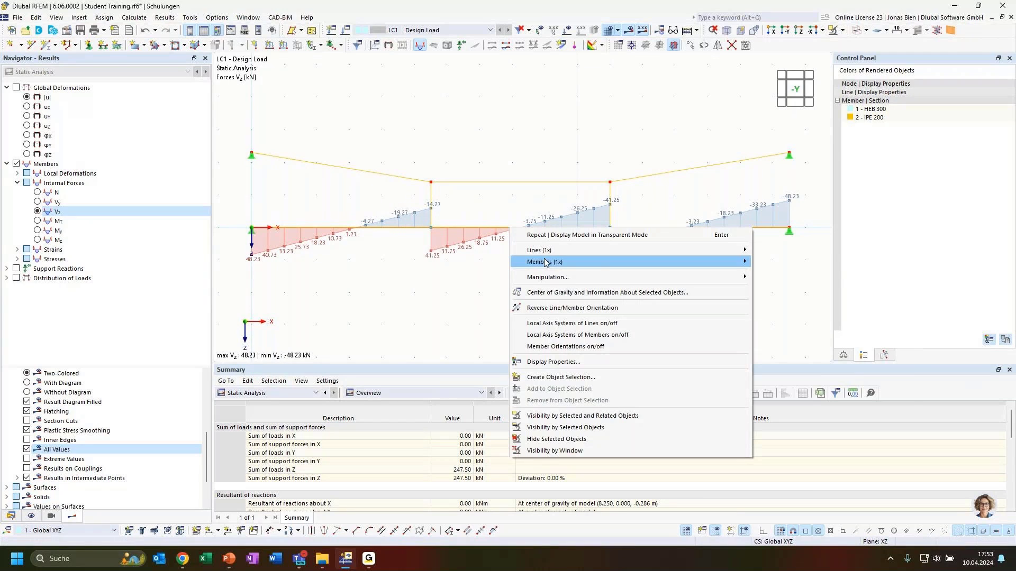
mouse_move(548, 262)
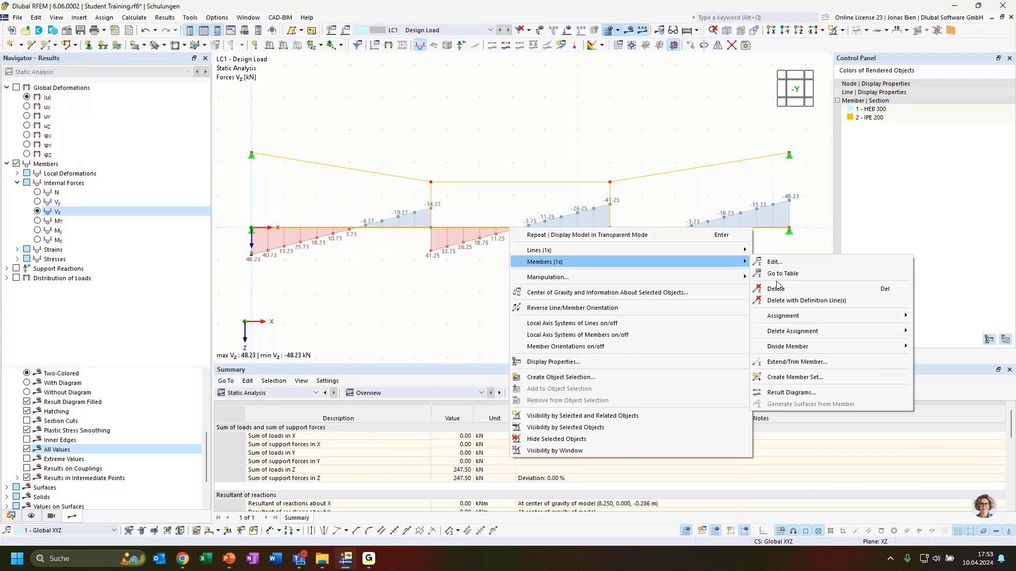
left_click(783, 393)
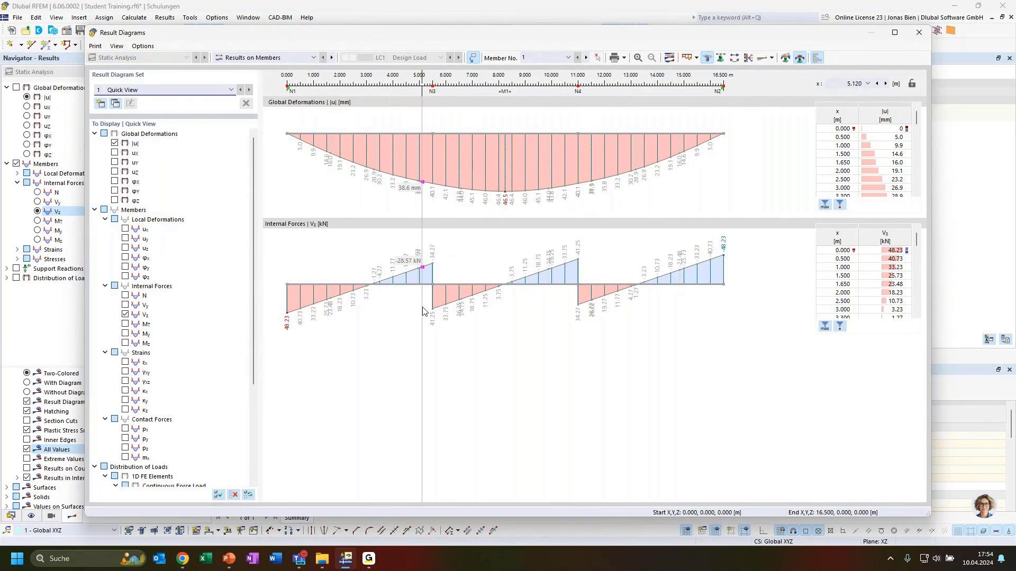
- Add the bending moment My to the beam's result diagrams, and check the axial force N before removing its diagram
left_click(125, 334)
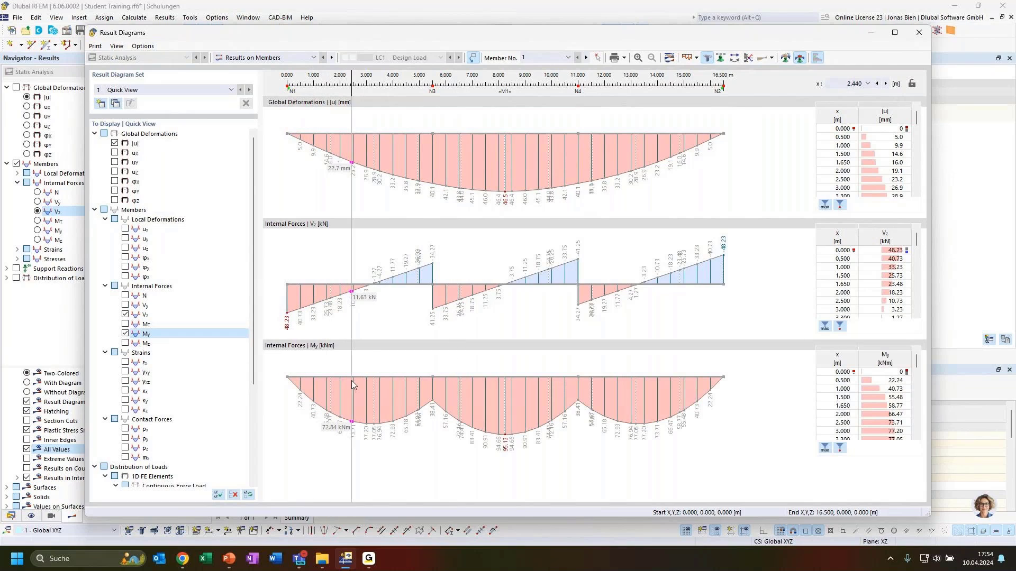
left_click(126, 295)
scroll(465, 348, "down", 1)
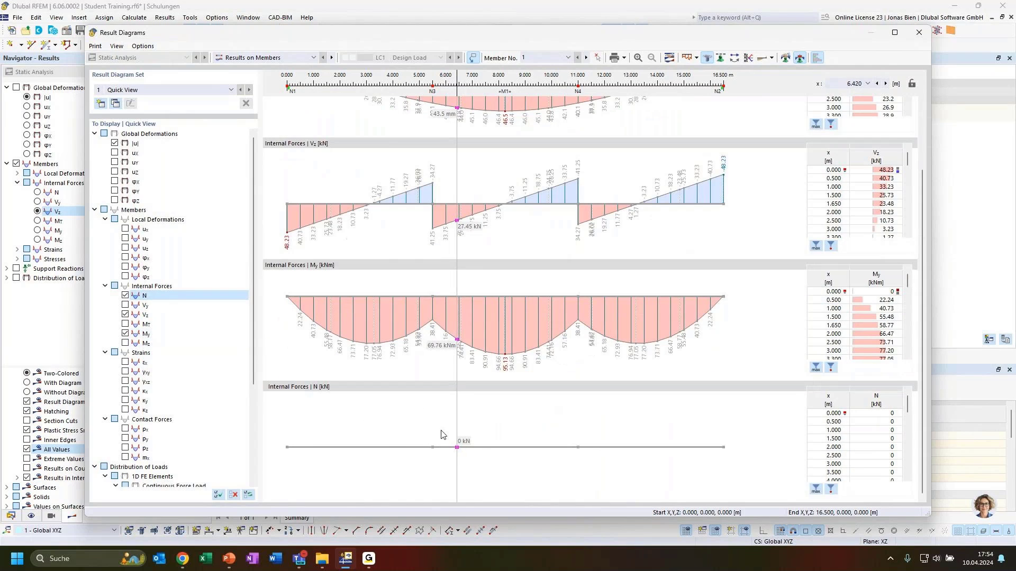
left_click(126, 295)
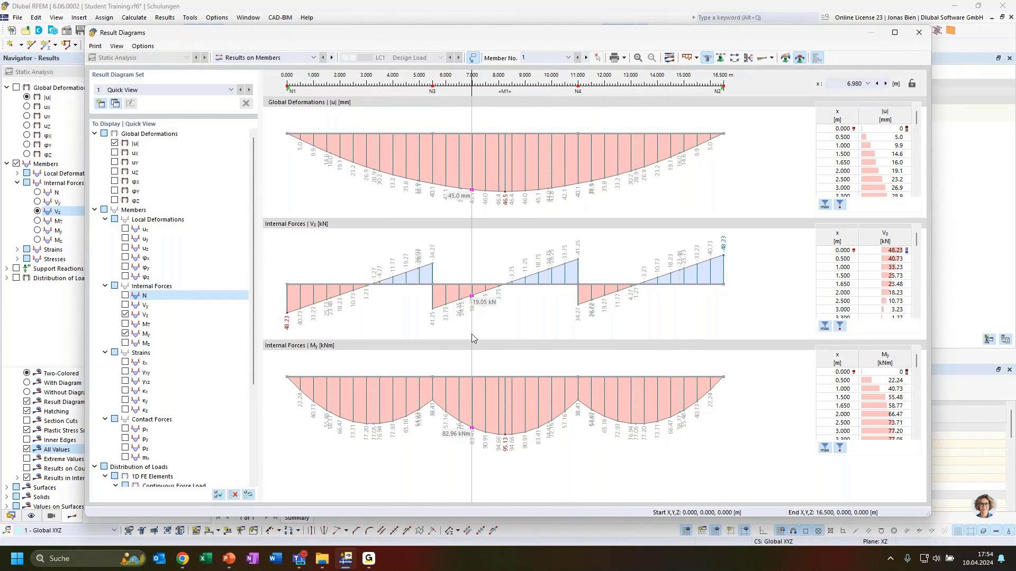
- Average the beam results over a range about 3.52 m long and compare several positions, ending around midspan
left_click(527, 90)
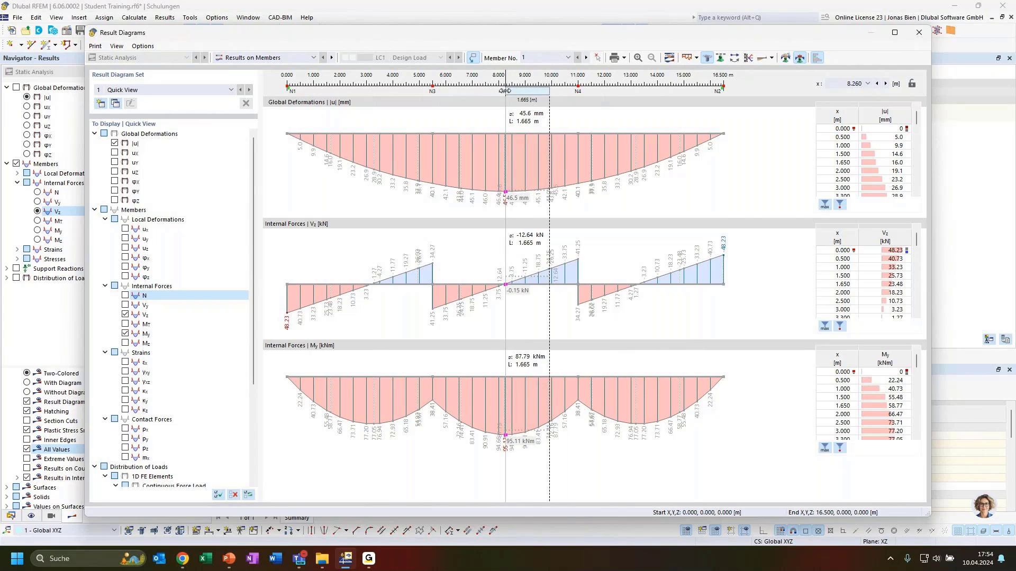
left_click_drag(505, 90, 463, 91)
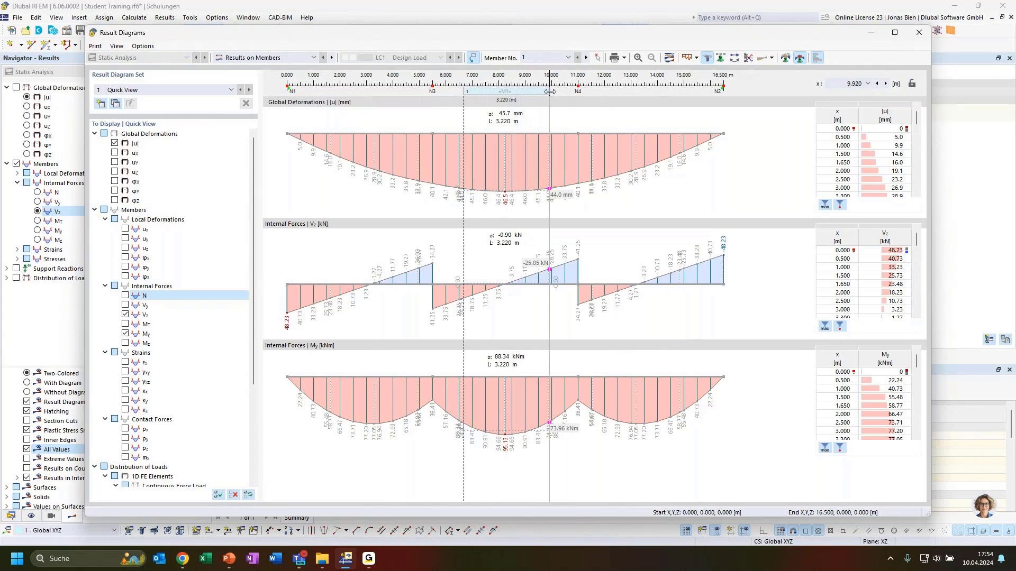
left_click_drag(550, 92, 468, 96)
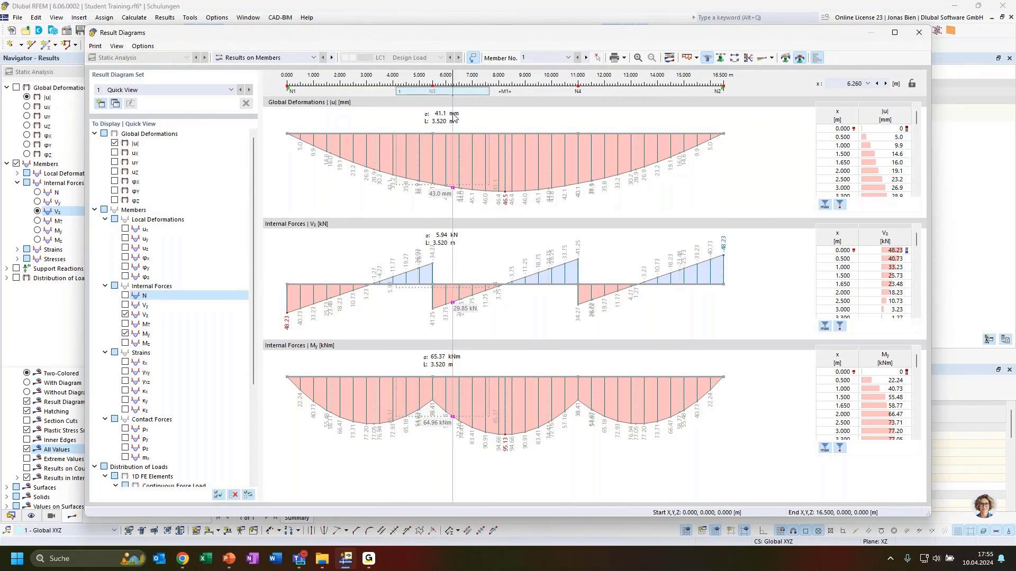
left_click_drag(456, 93, 382, 103)
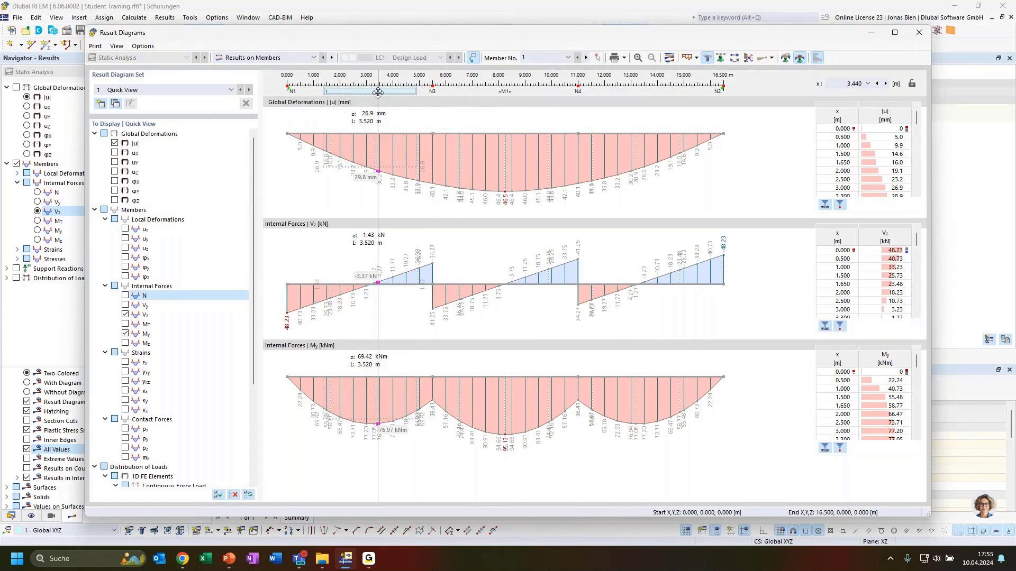
left_click_drag(377, 92, 358, 93)
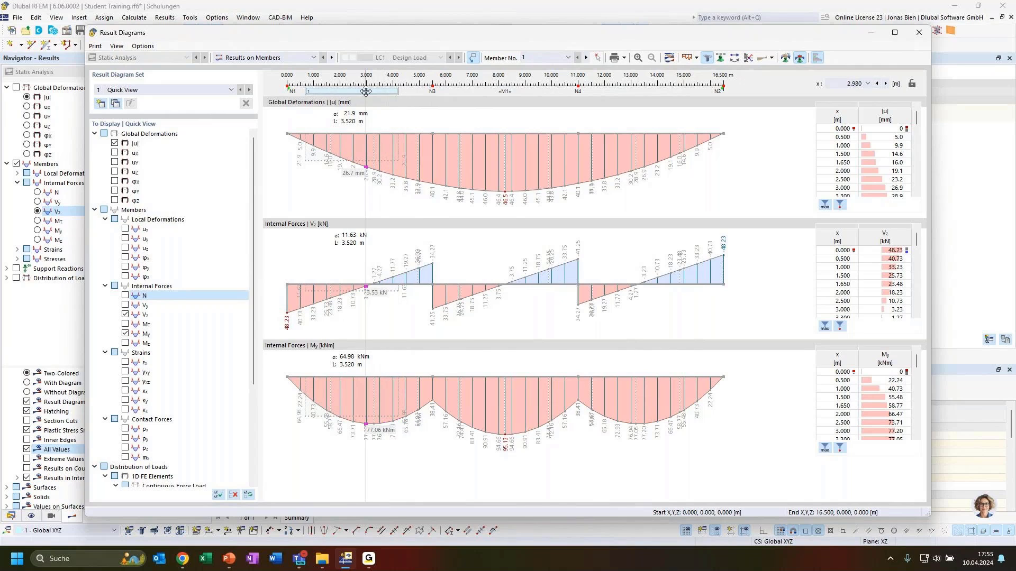
left_click_drag(365, 91, 509, 91)
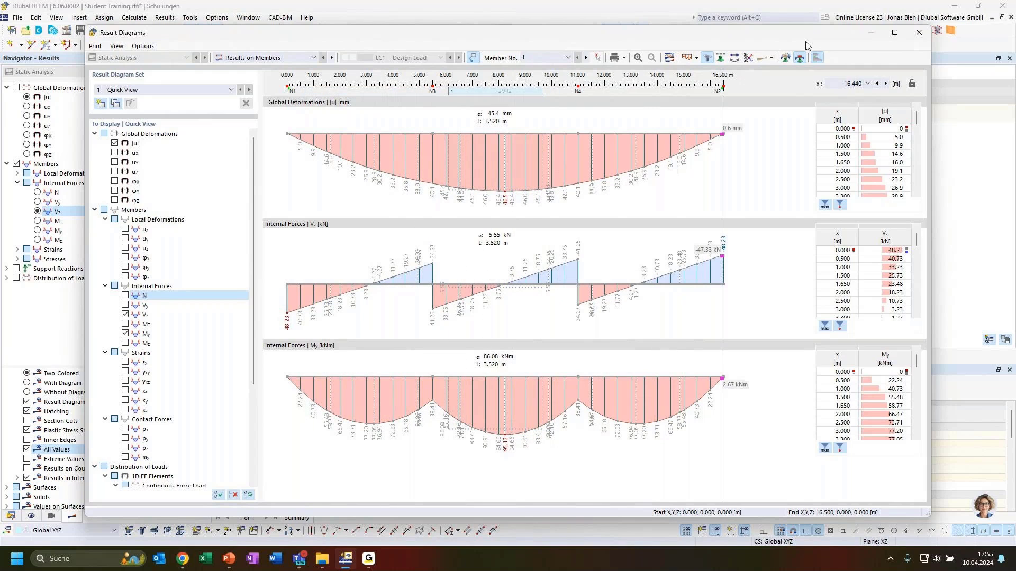
- Close the beam's result diagrams, display the axial forces N, and review the result diagrams of upper chord members 4-6
left_click(918, 33)
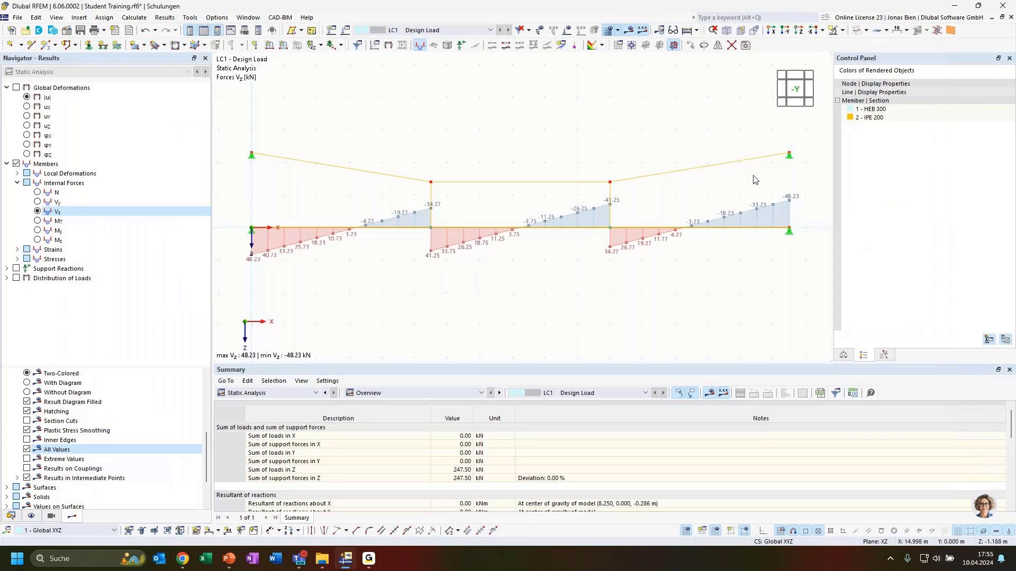
left_click(38, 193)
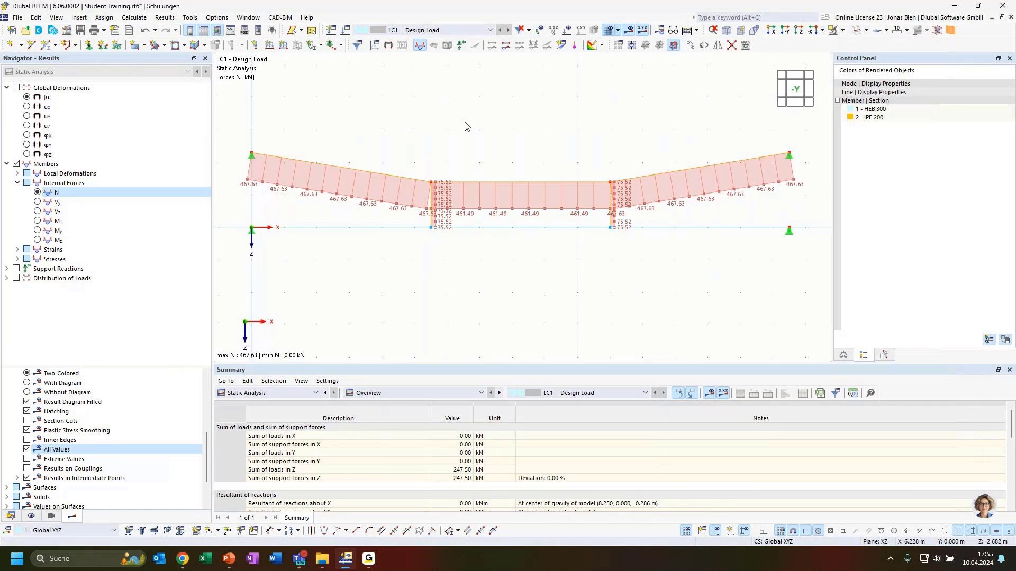
left_click(506, 45)
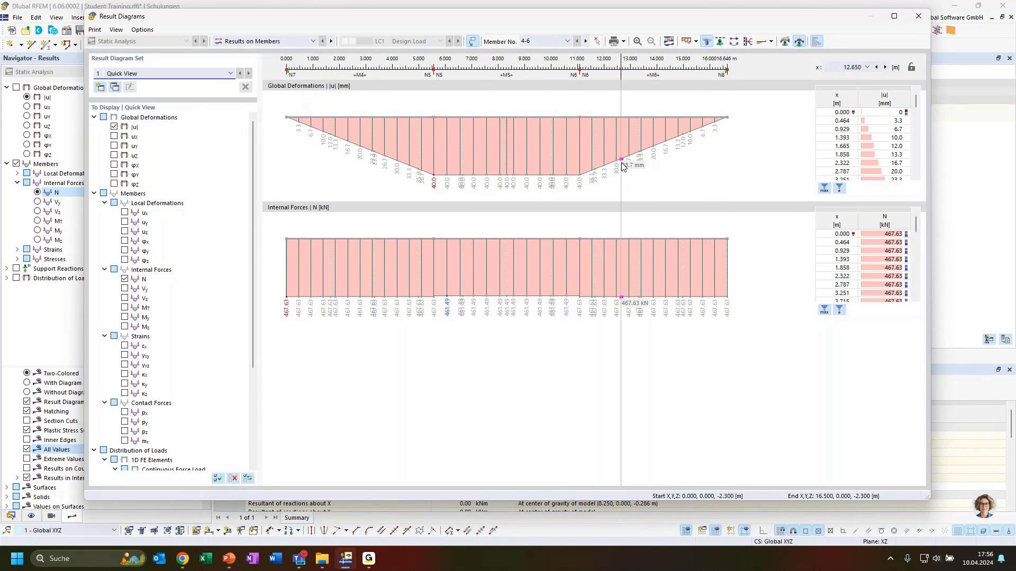
left_click(917, 17)
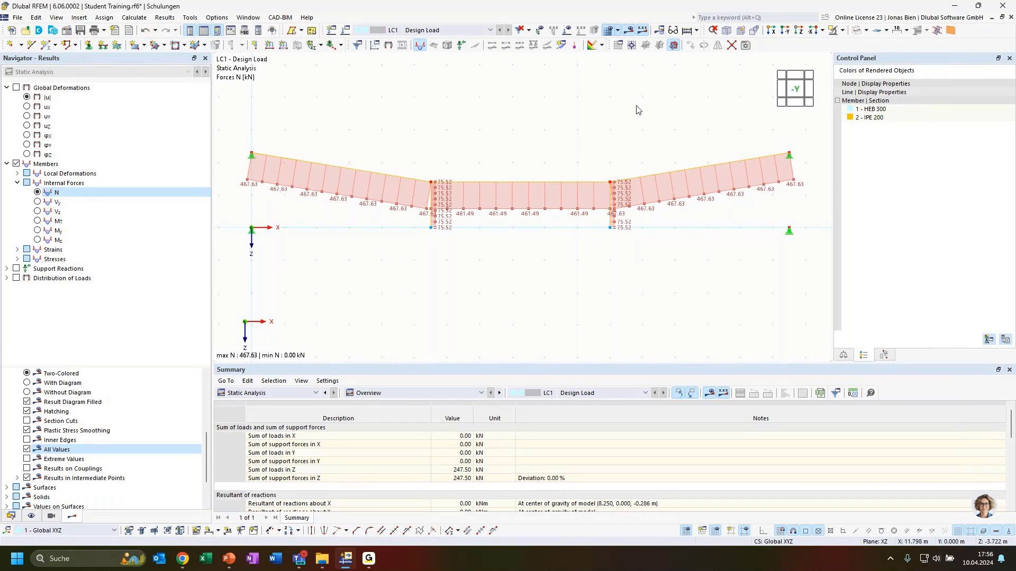
left_click(843, 30)
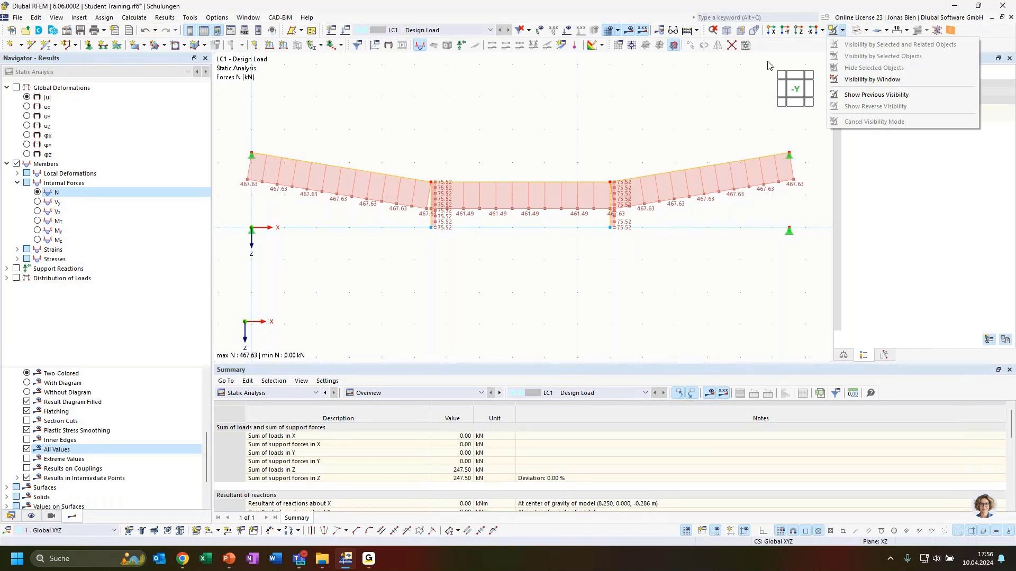
left_click(655, 104)
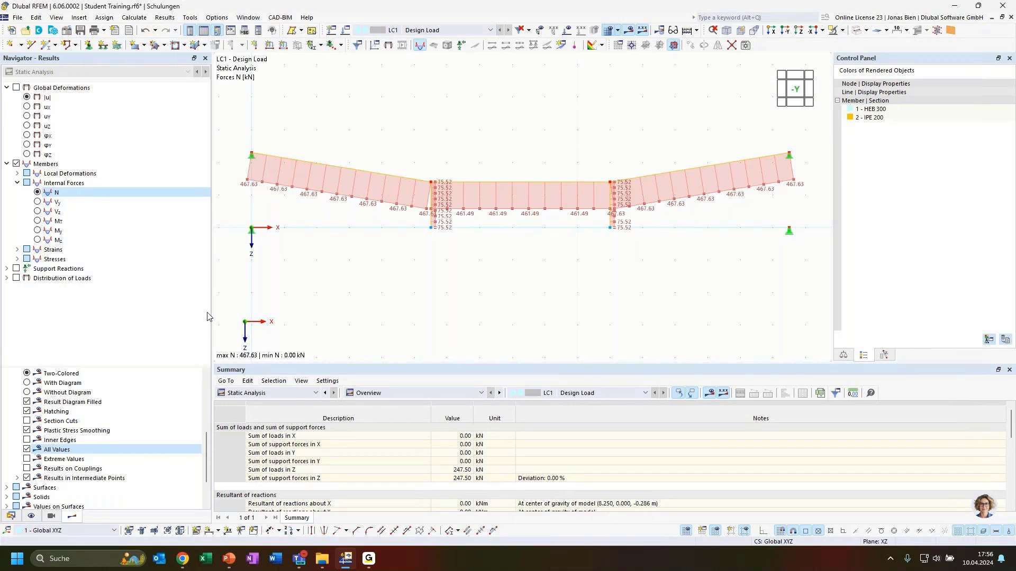
- Display the bending moments My, and delete the entire structure with all its members and supports
scroll(442, 291, "down", 2)
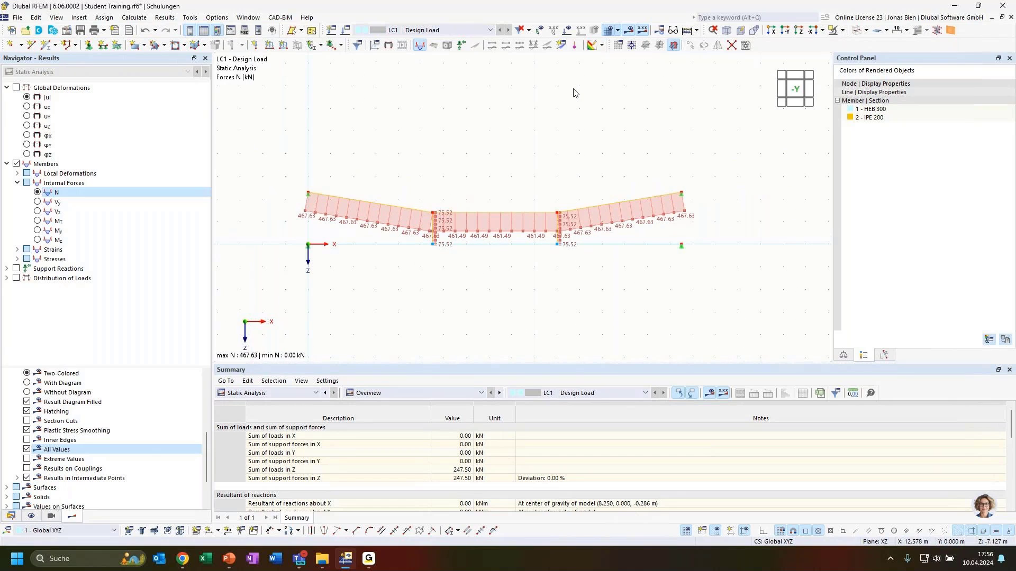
left_click(38, 230)
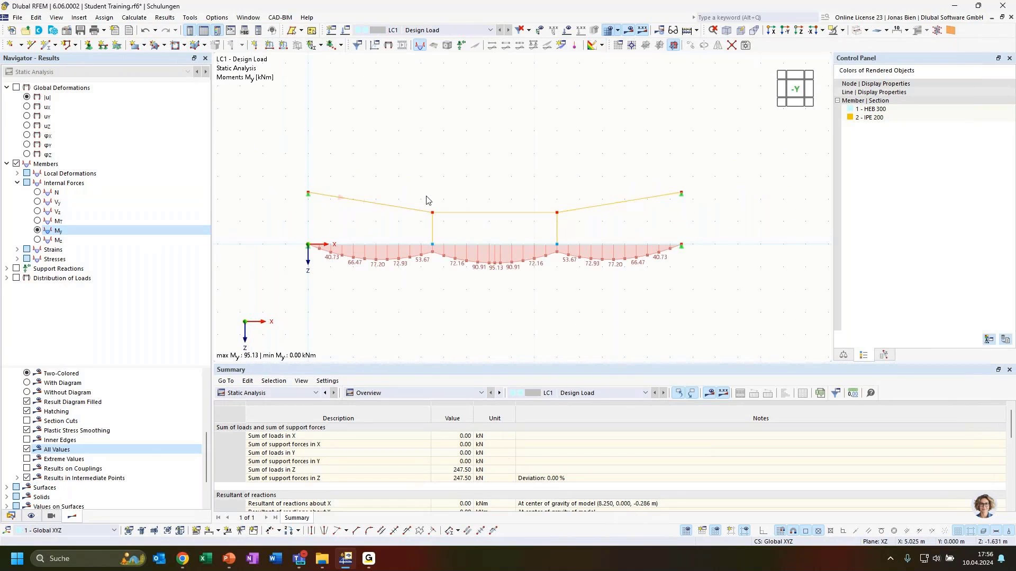
left_click_drag(273, 138, 763, 331)
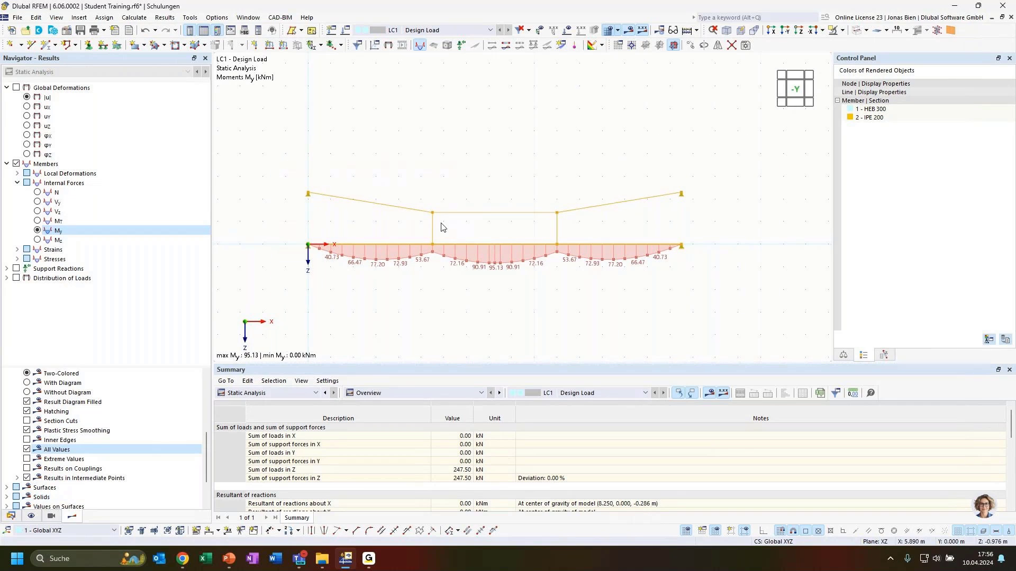
key("Delete")
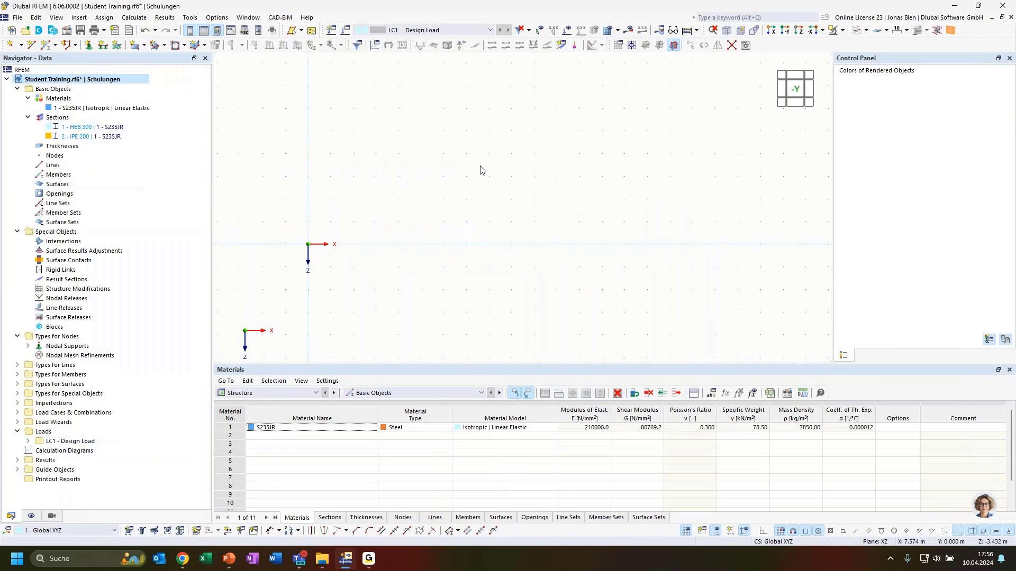
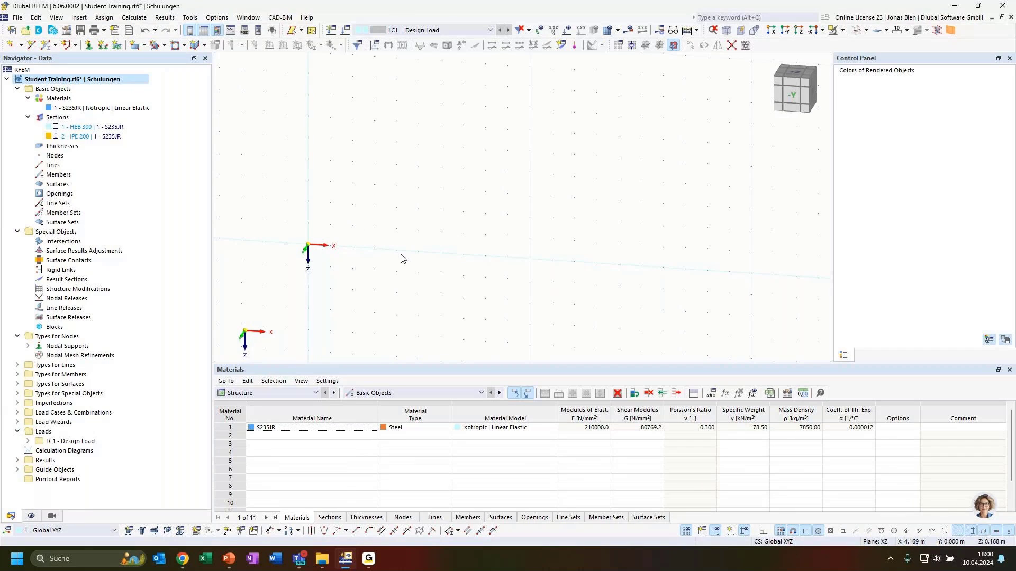
- Start a new Single General member, check its main and section settings, and set the member type to Truss (only N)
left_click(56, 47)
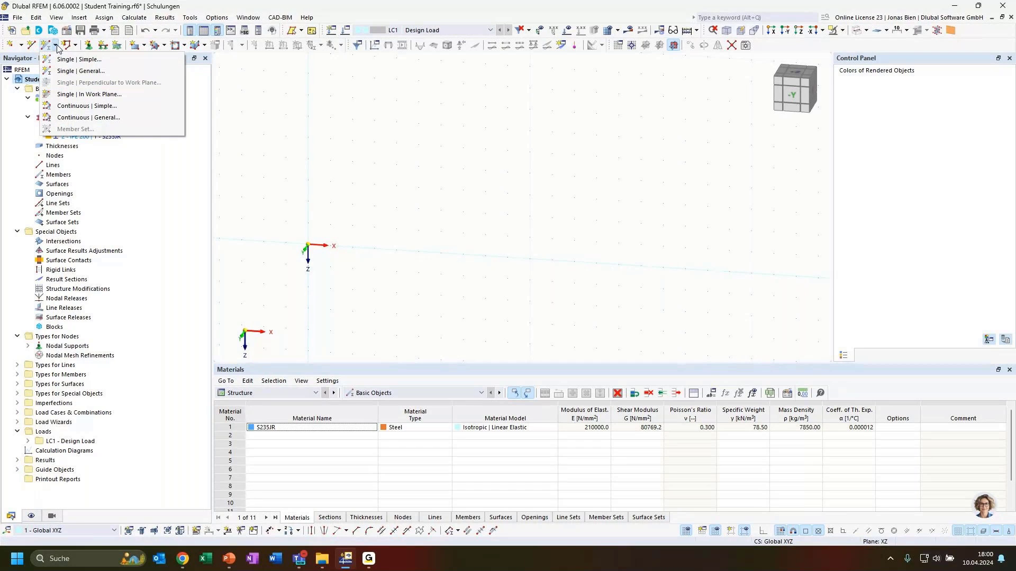
left_click(90, 76)
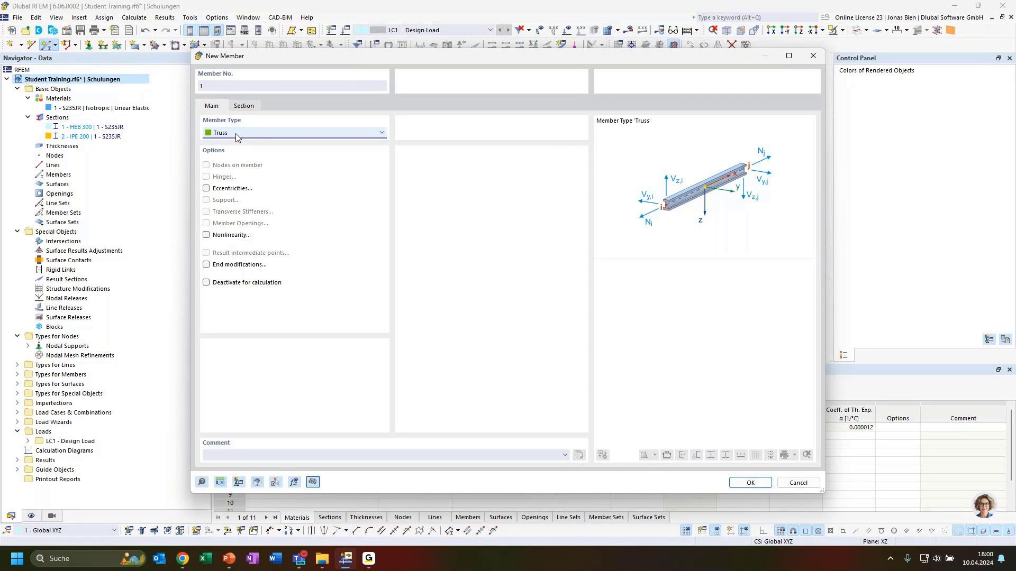
left_click(244, 106)
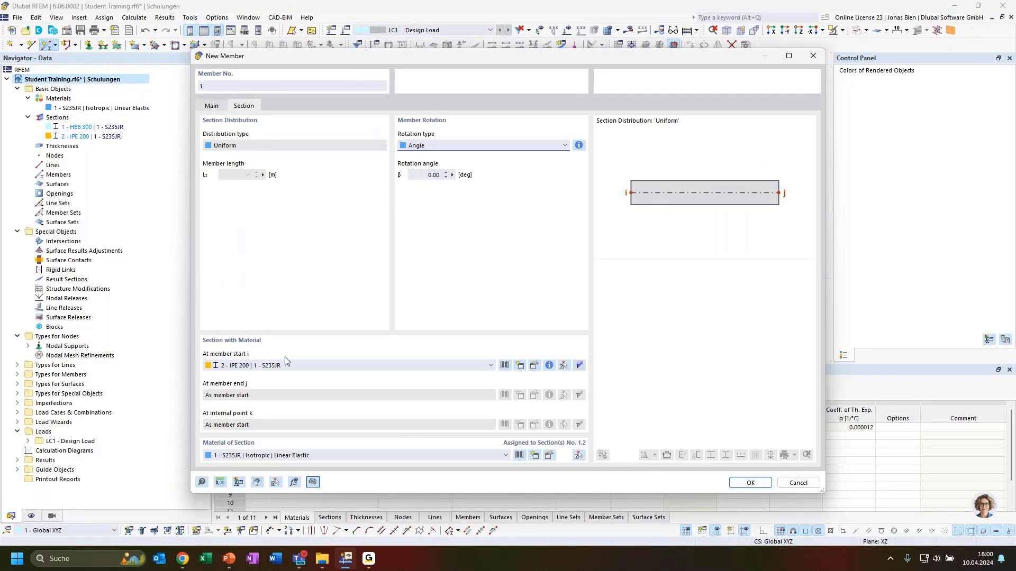
left_click(218, 106)
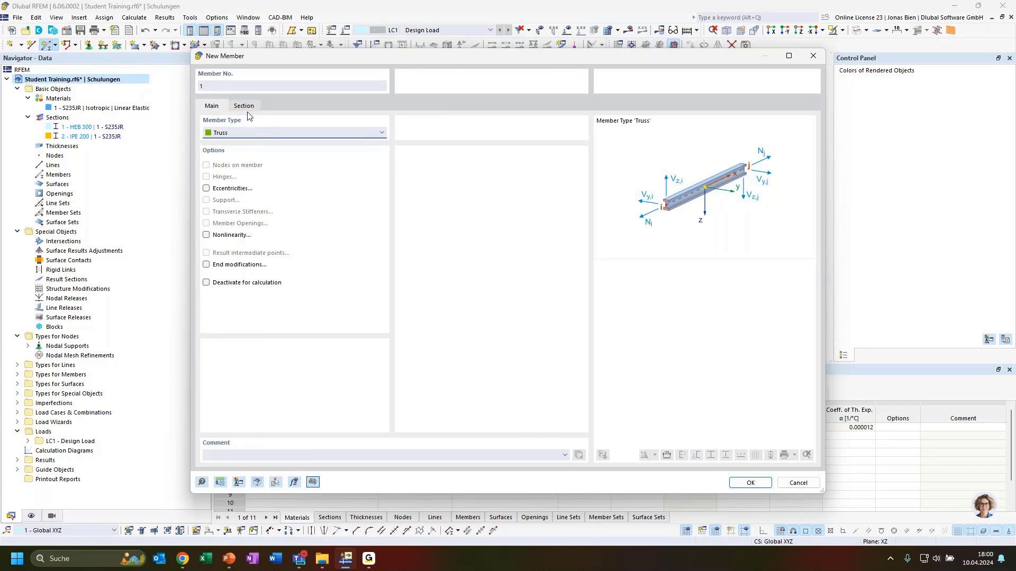
left_click(245, 108)
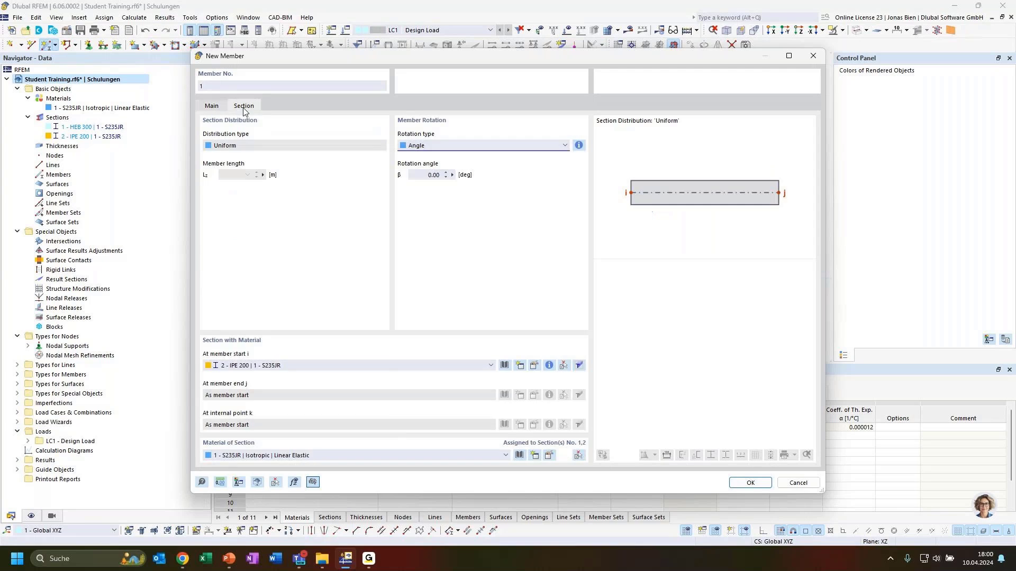
left_click(210, 106)
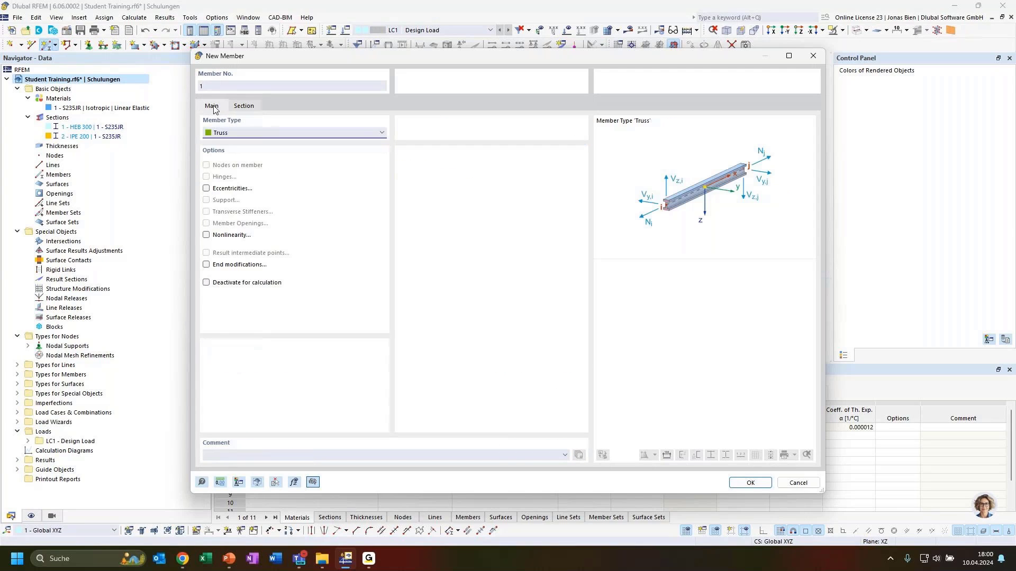
left_click(242, 136)
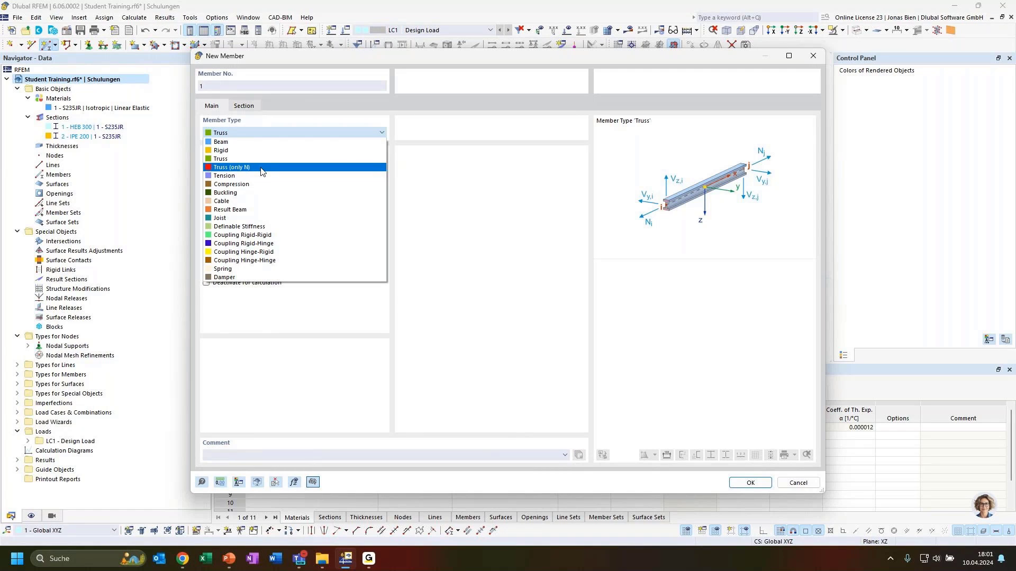
left_click(227, 170)
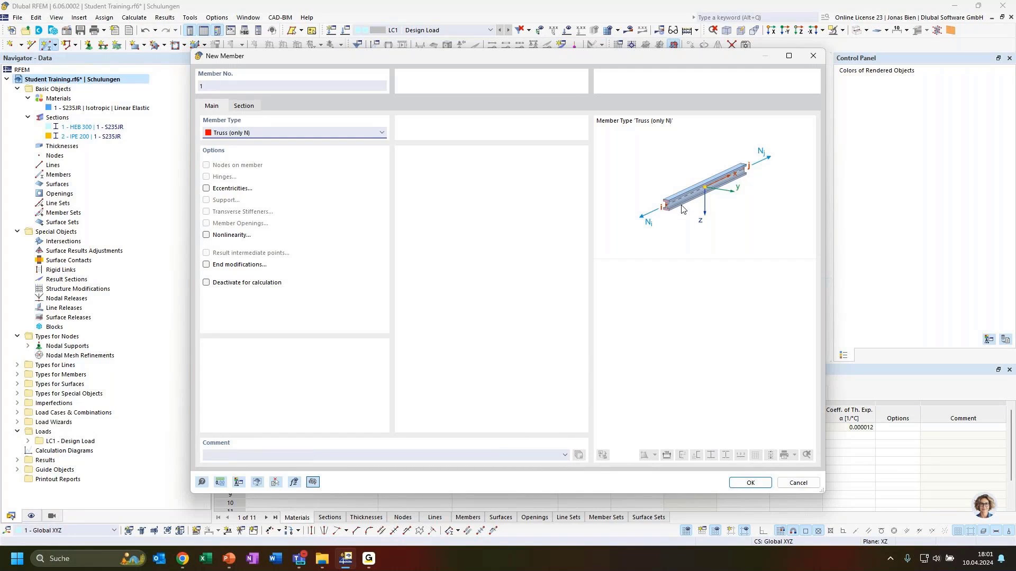
- Assign section 1 - HEB 300 to the new truss member and accept the member definition
left_click(245, 106)
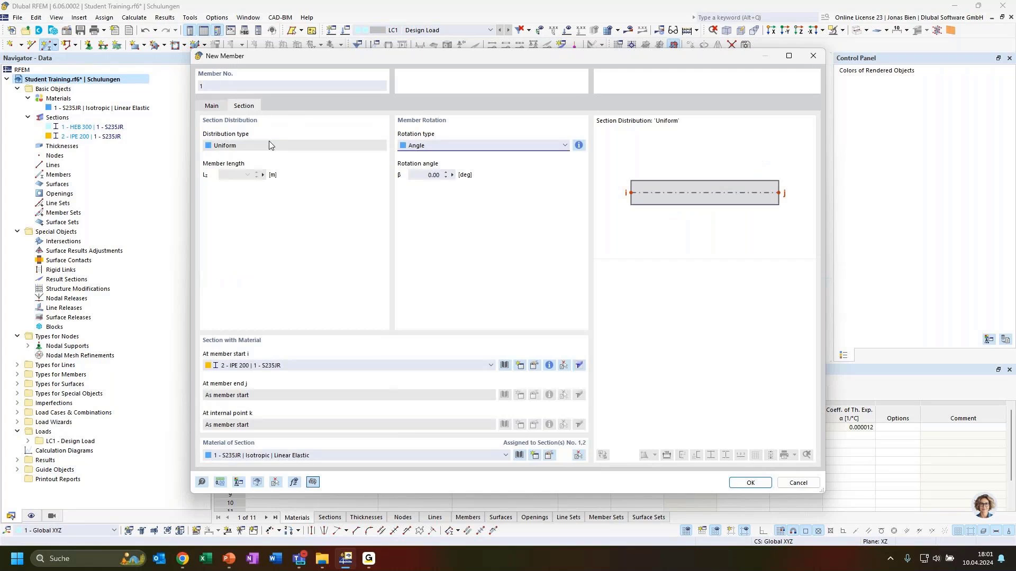
left_click(278, 366)
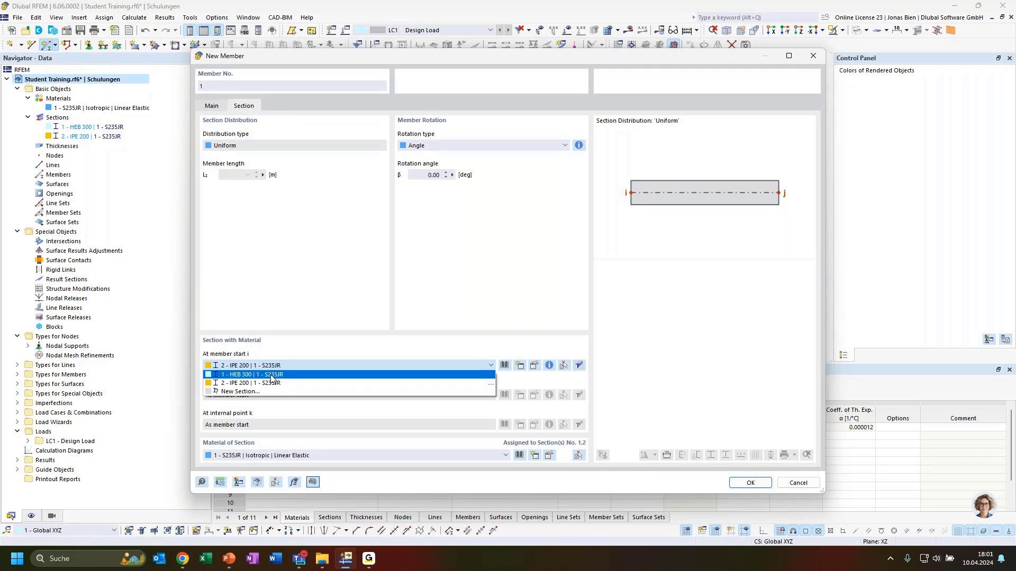
left_click(272, 375)
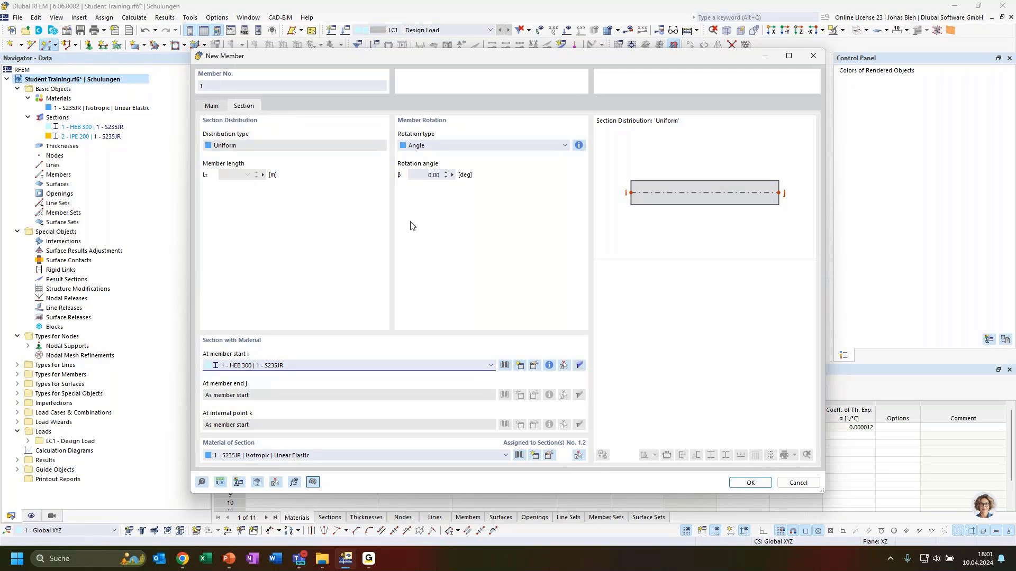
left_click(749, 483)
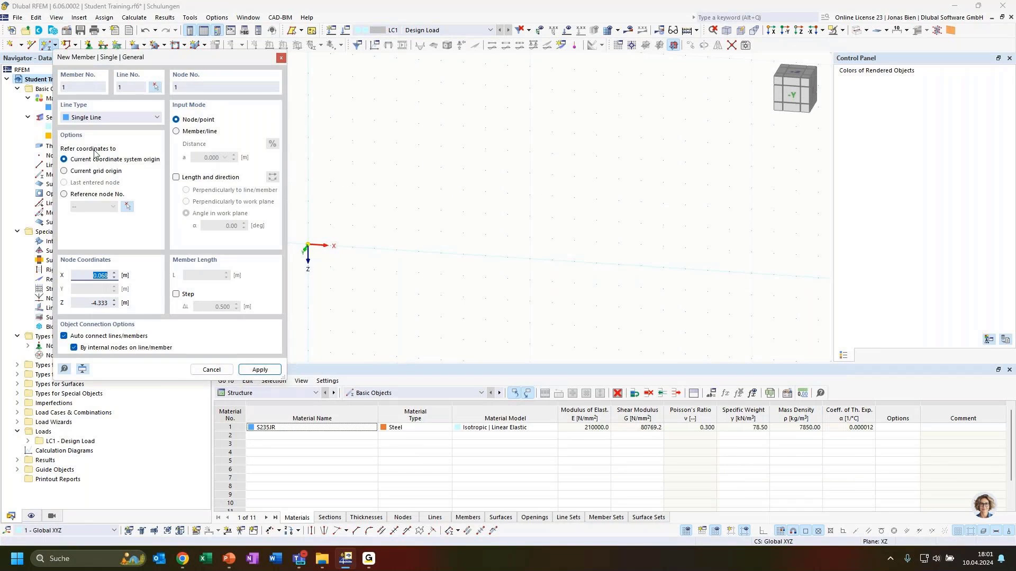
- Place a 3 m truss member starting at the coordinate origin, using an angle in the work plane of 90+60 degrees
left_click(177, 180)
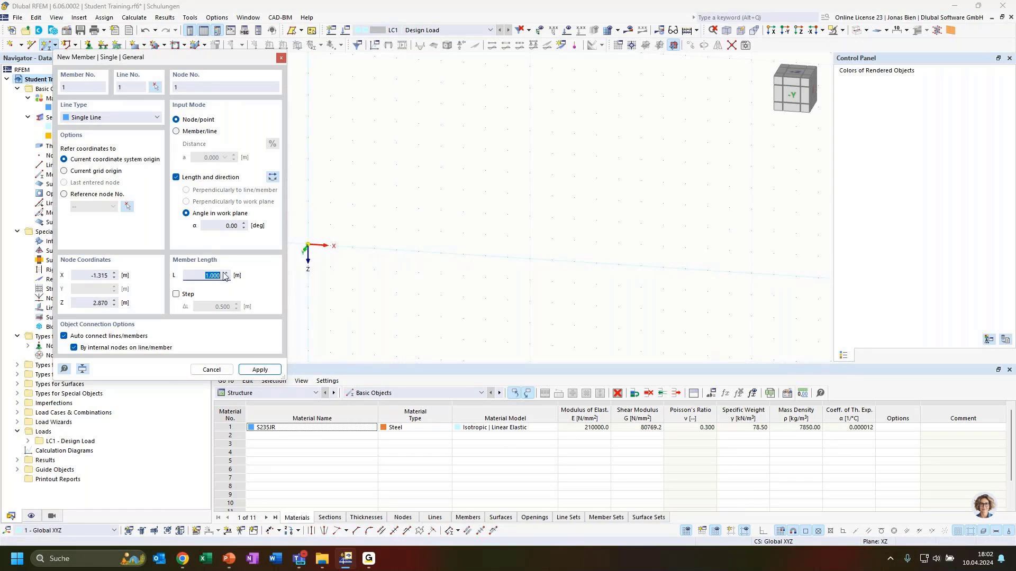
type("3")
left_click(216, 225)
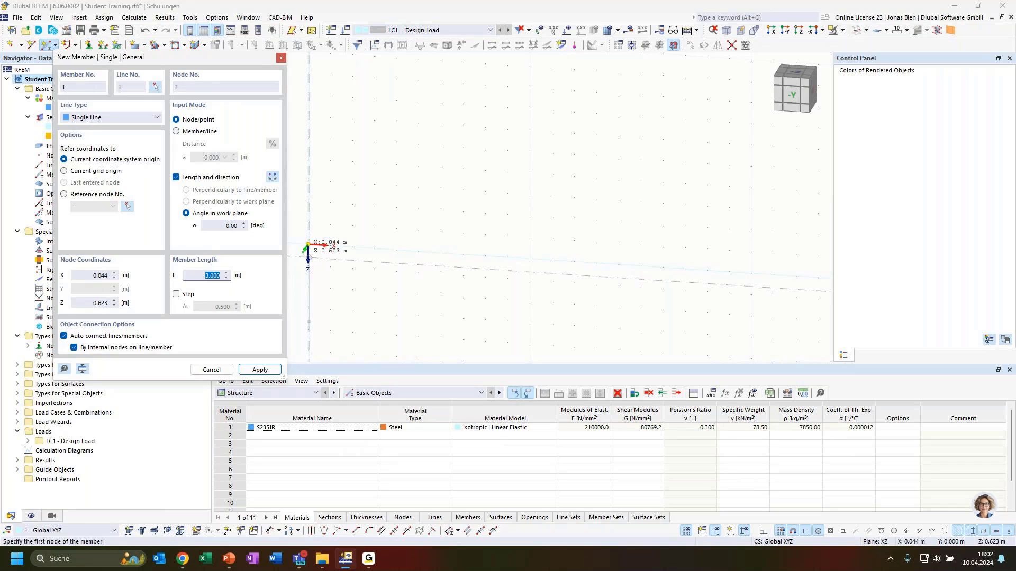
left_click(240, 226)
type("90")
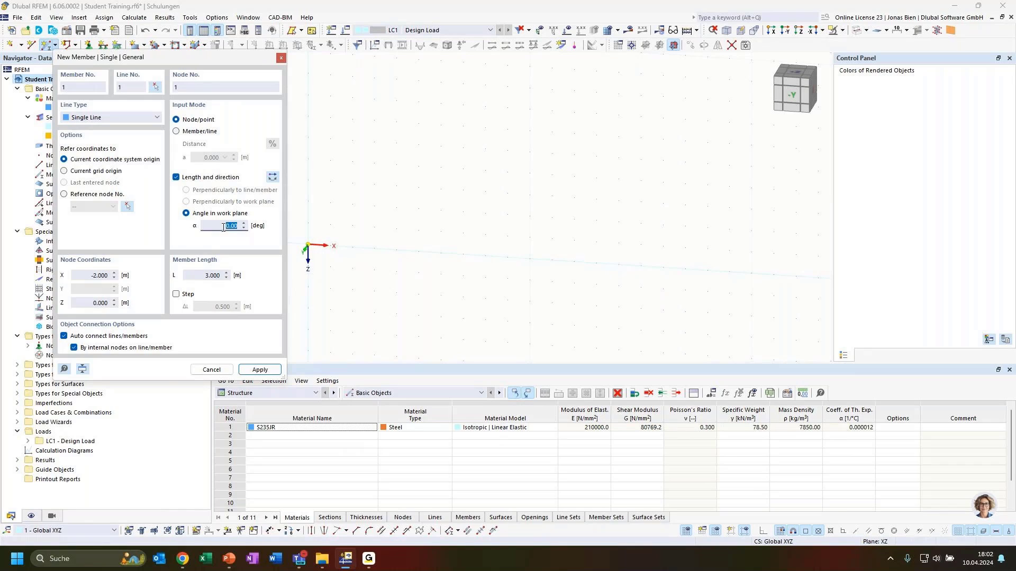
key("Tab")
left_click(240, 227)
type("90+60")
key("Tab")
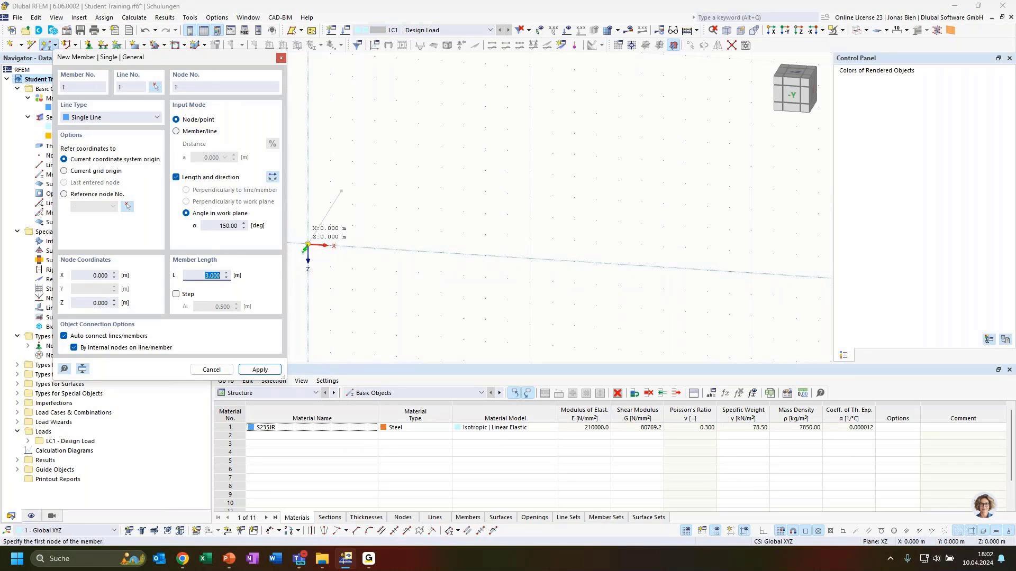
left_click(307, 245)
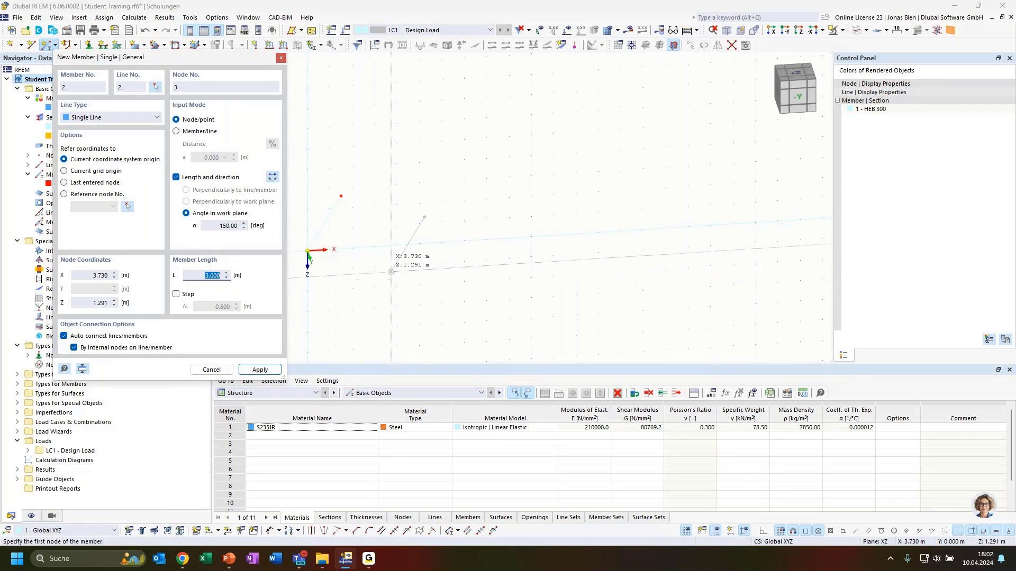
key("Escape")
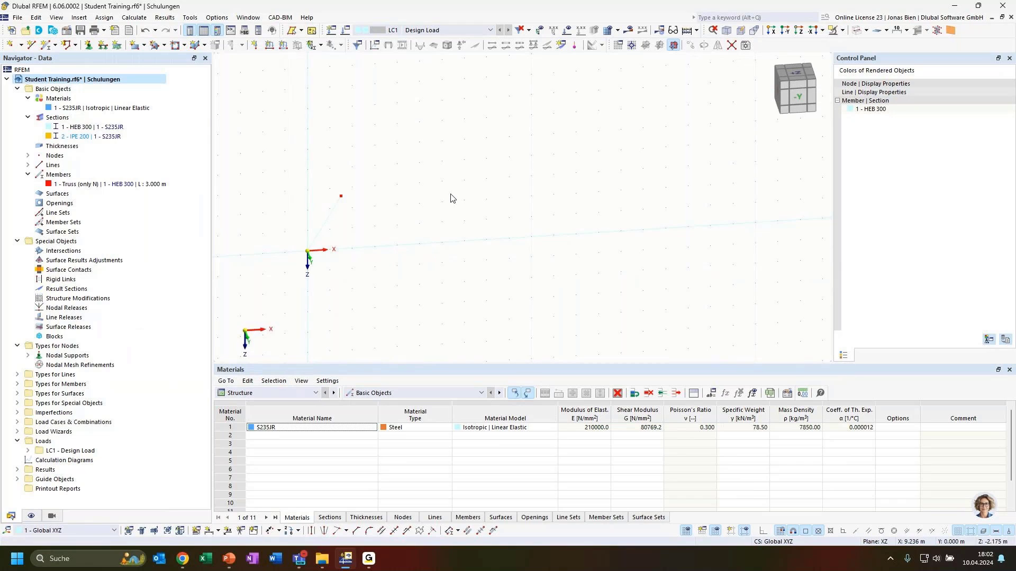
- Hide the global coordinate system X, Y, Z shown in the zero point
left_click(31, 516)
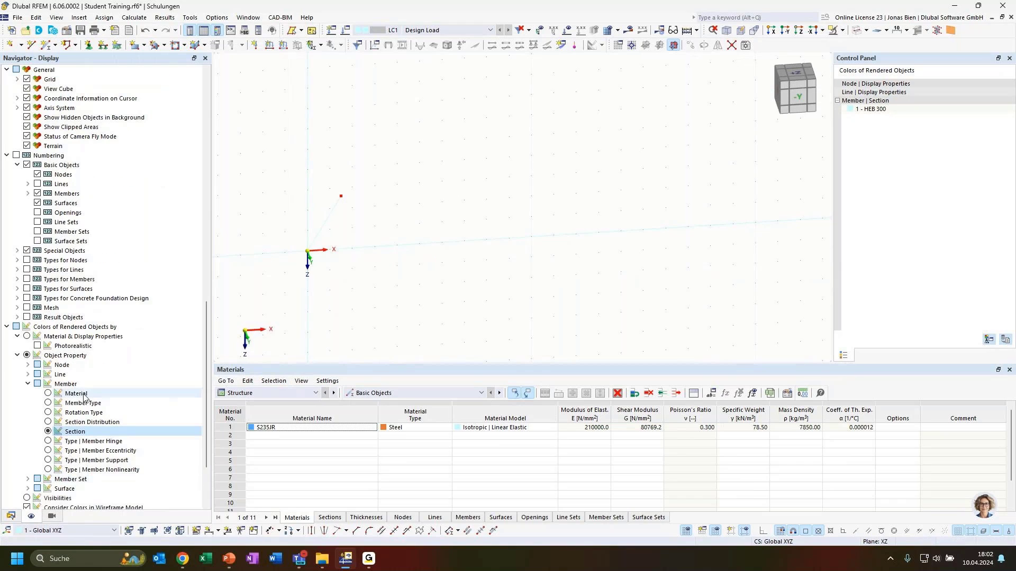
scroll(76, 377, "down", 1)
scroll(321, 260, "up", 3)
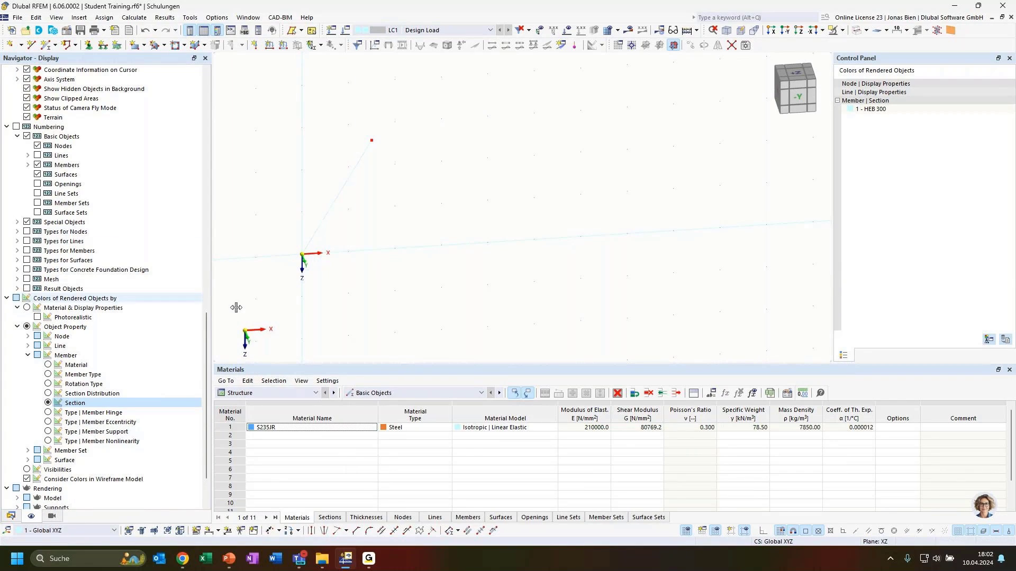
scroll(79, 253, "up", 1)
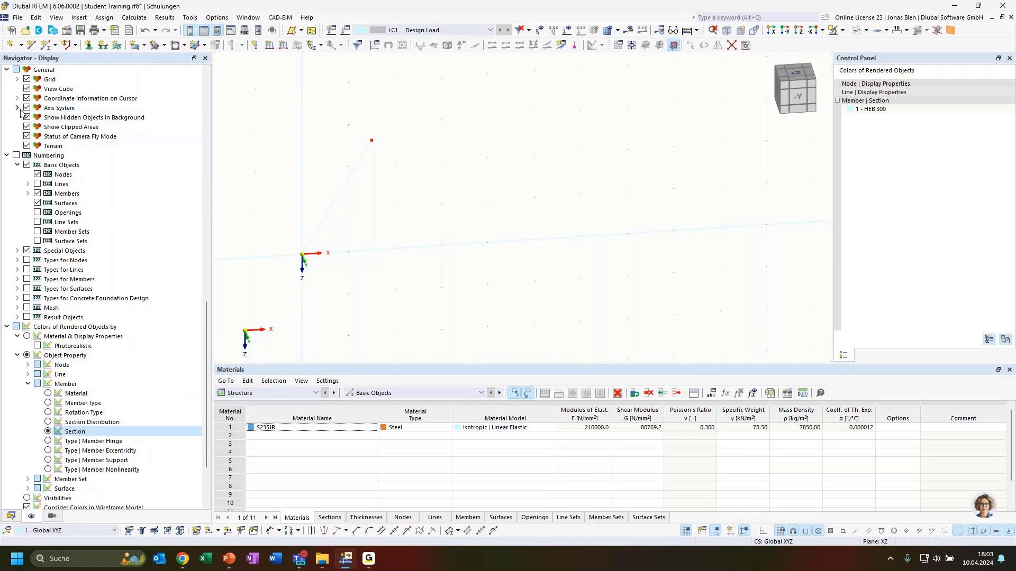
scroll(68, 130, "up", 6)
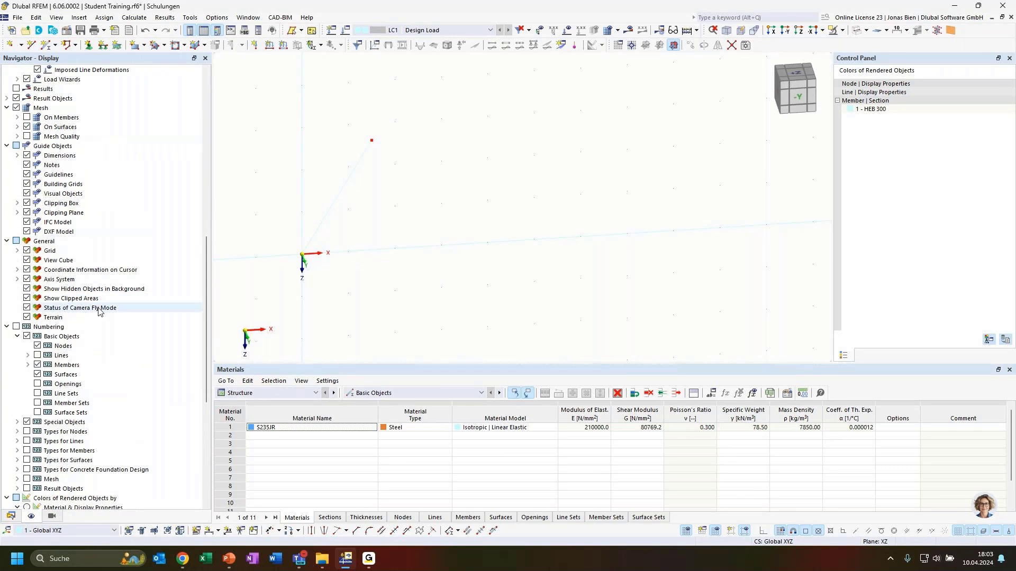
left_click(41, 242)
left_click(18, 280)
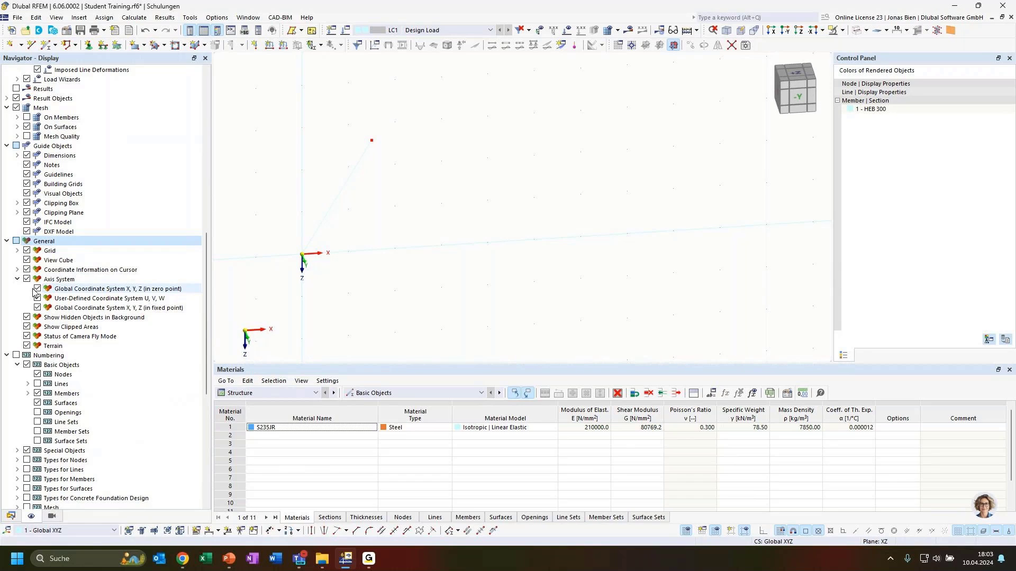
left_click(37, 290)
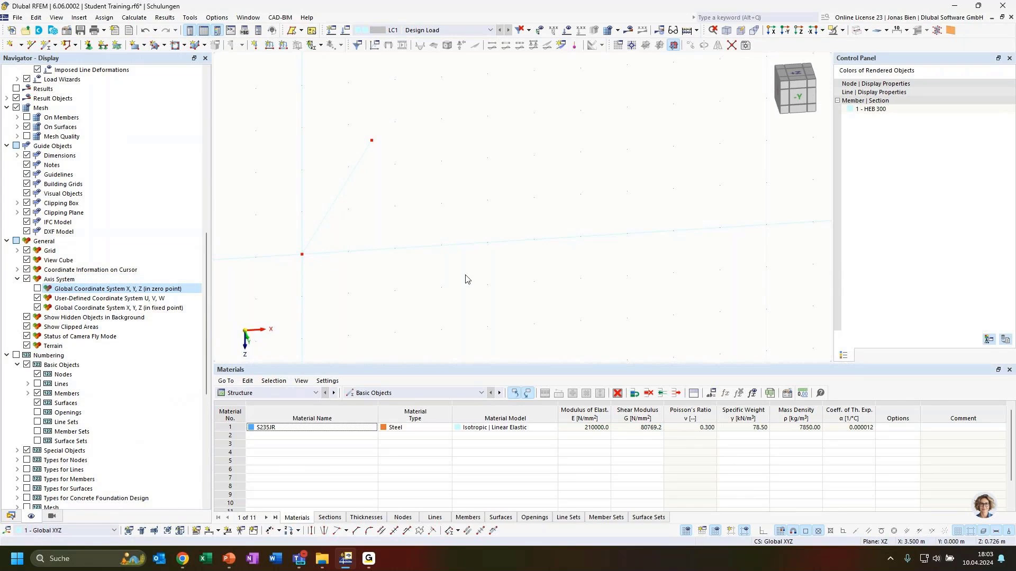
- Display the member as a solid rendered model and view it in the -Y direction
middle_click_drag(467, 279, 506, 230, "ctrl")
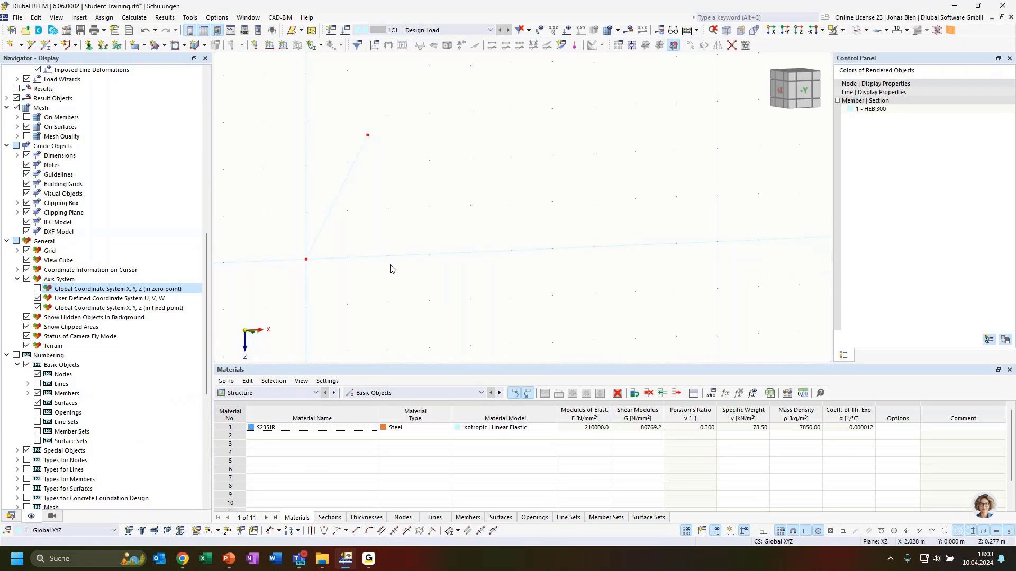
middle_click_drag(390, 266, 416, 293, "ctrl")
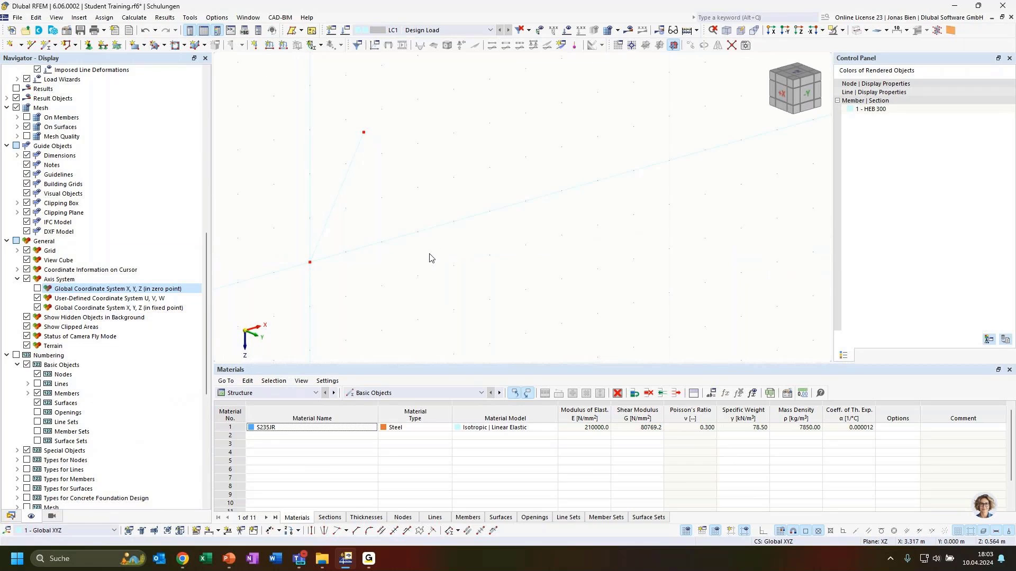
left_click(861, 30)
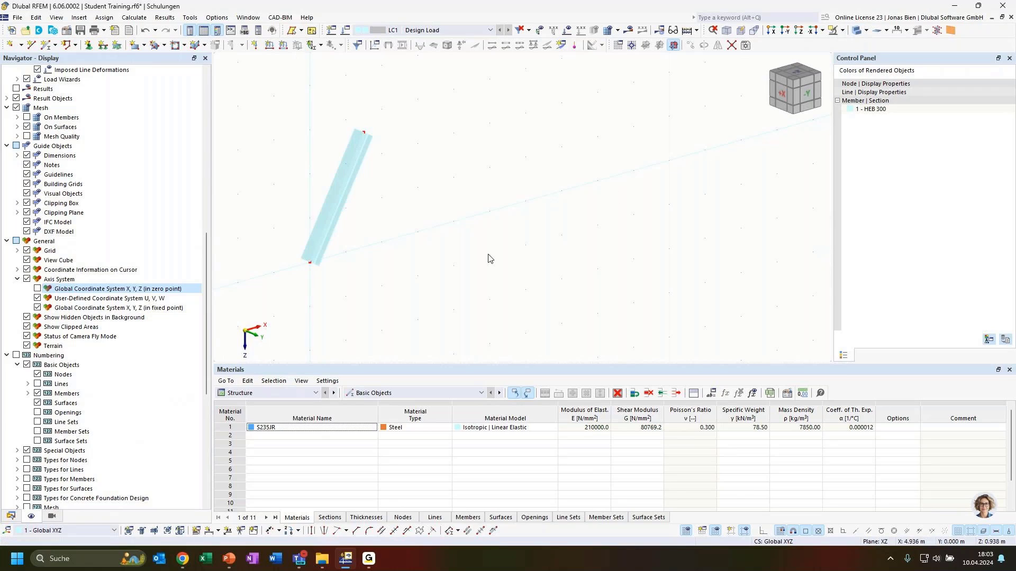
middle_click_drag(529, 243, 425, 203, "ctrl")
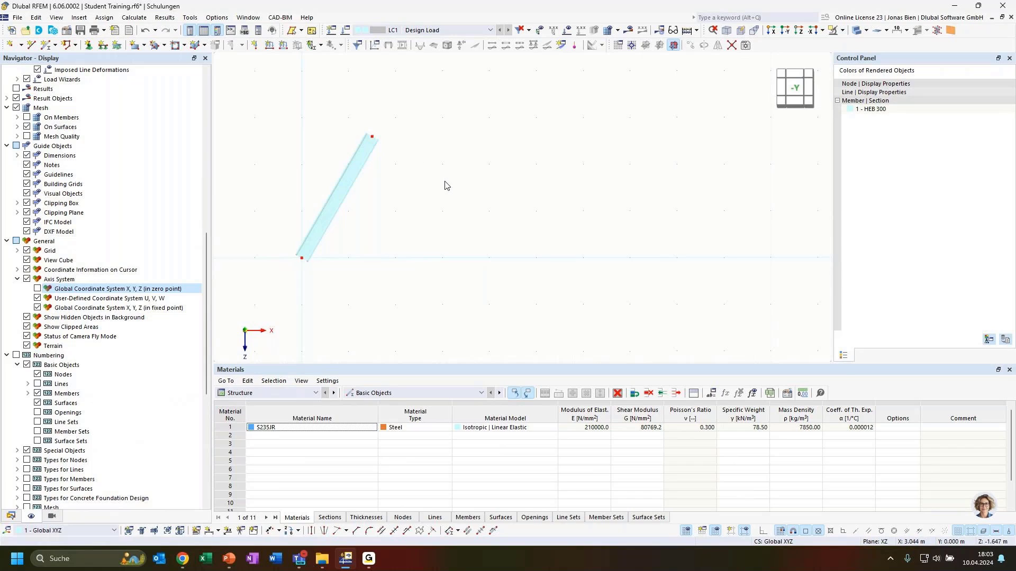
- Create 2 rotated copies of the member at 60° steps about the Y-parallel axis through its upper node
left_click_drag(502, 216, 329, 119)
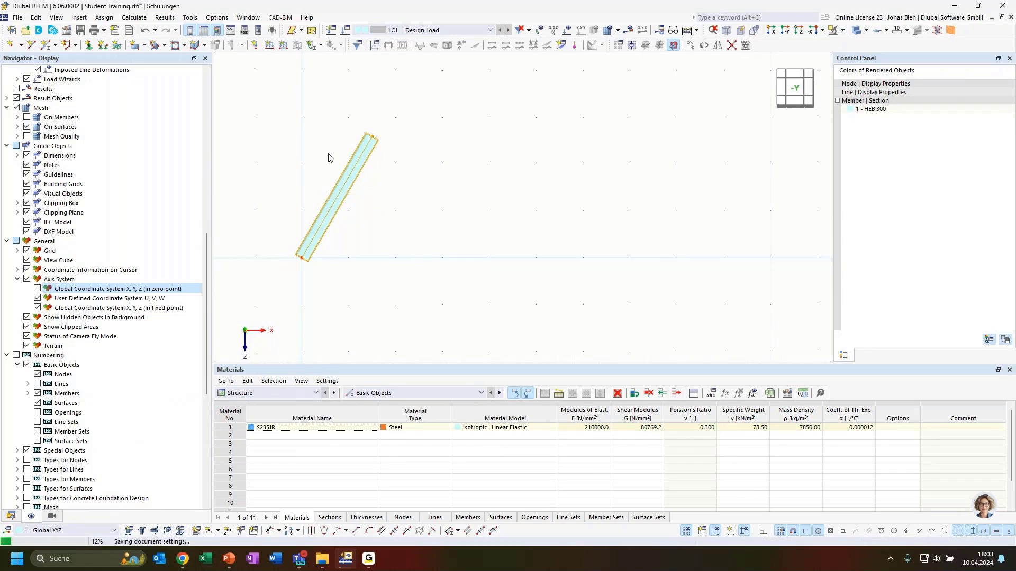
left_click(704, 46)
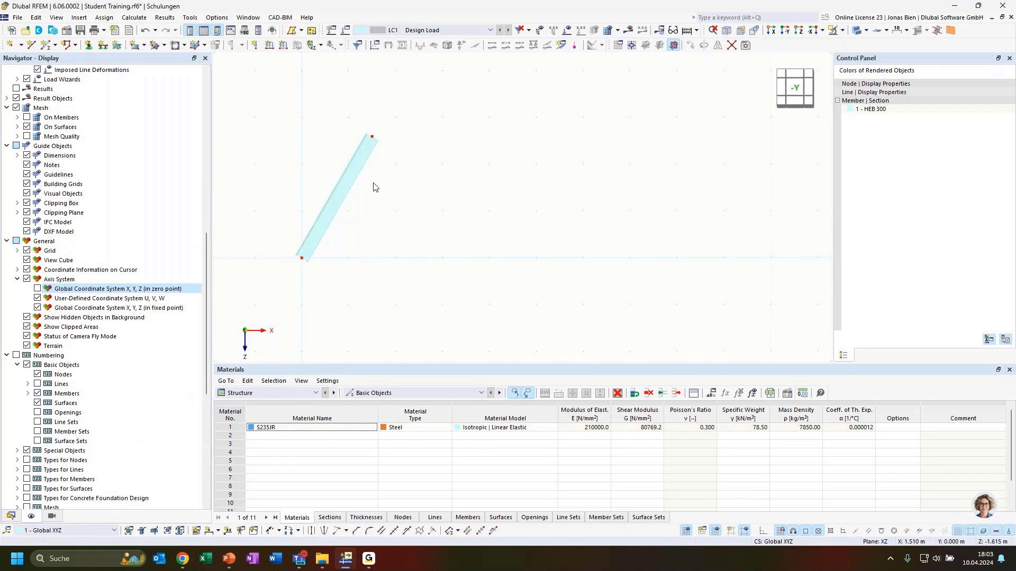
left_click_drag(439, 202, 296, 139)
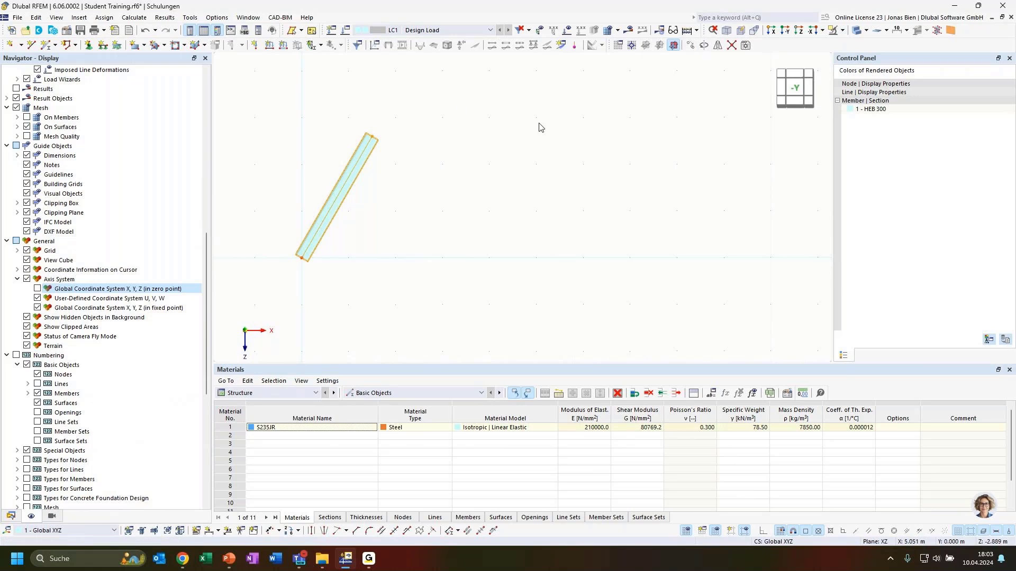
left_click(704, 45)
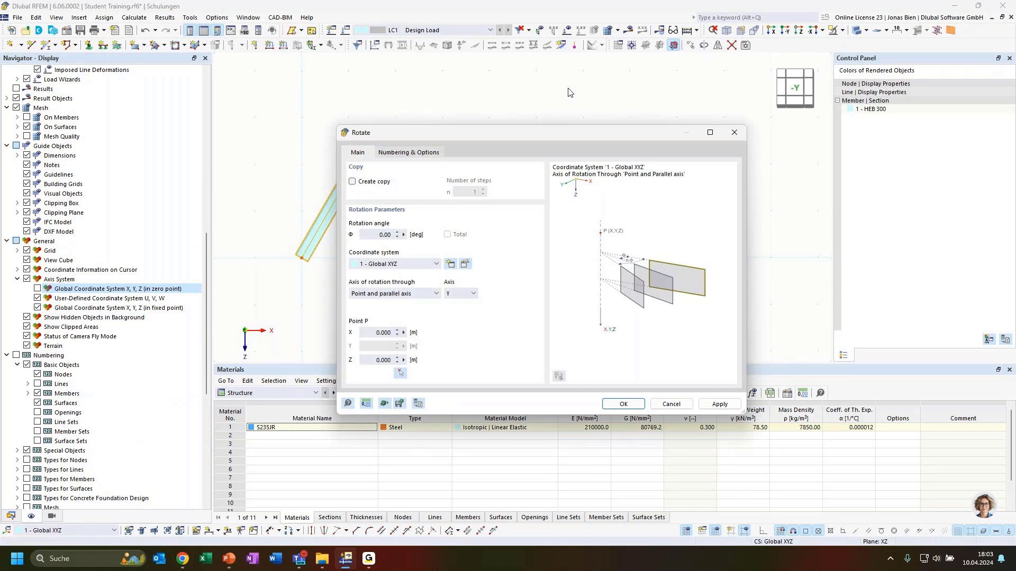
left_click_drag(470, 125, 532, 78)
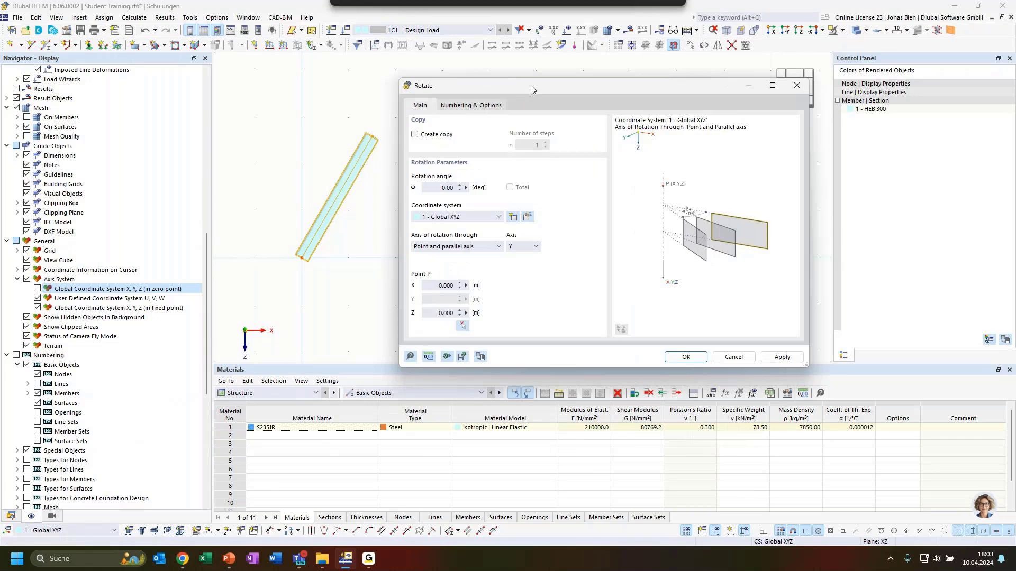
left_click(427, 136)
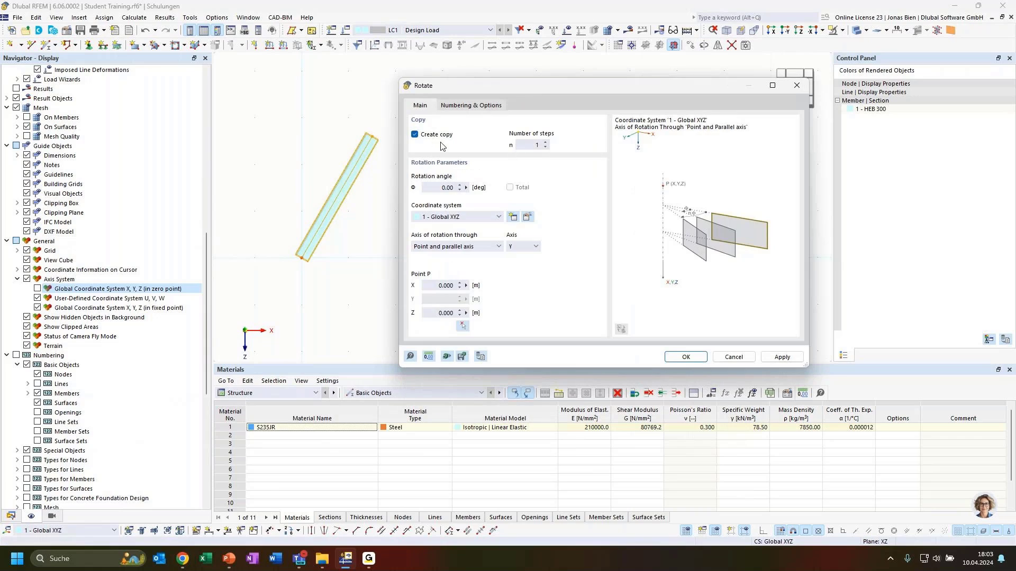
double_click(531, 144)
type("2")
left_click(439, 188)
left_click(463, 327)
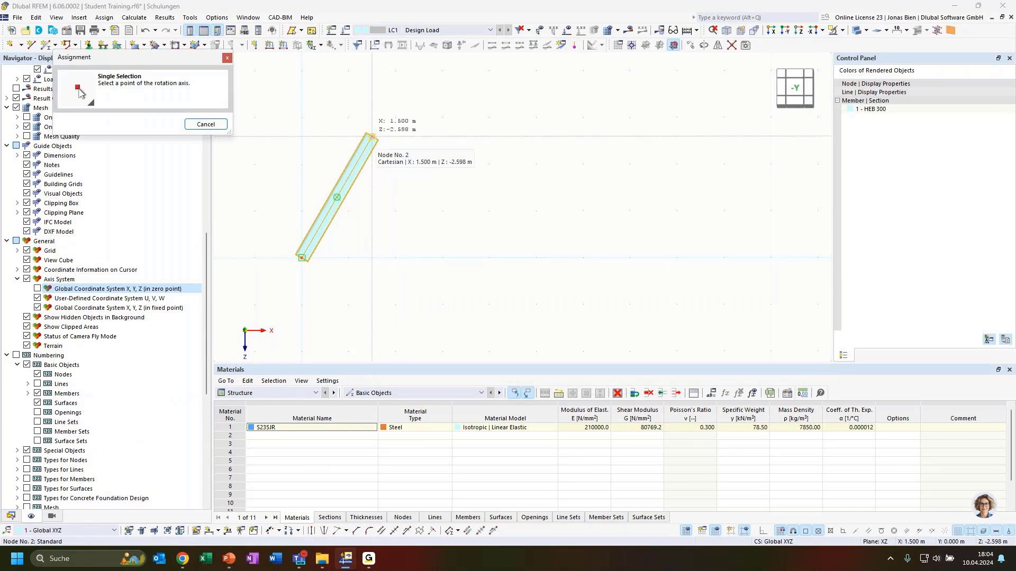
left_click(372, 137)
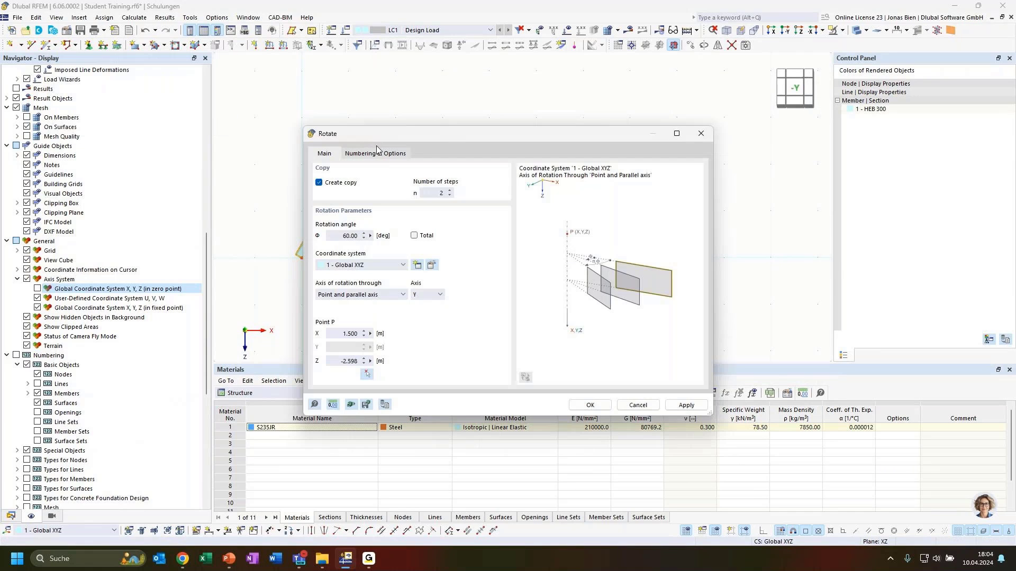
left_click_drag(443, 138, 670, 118)
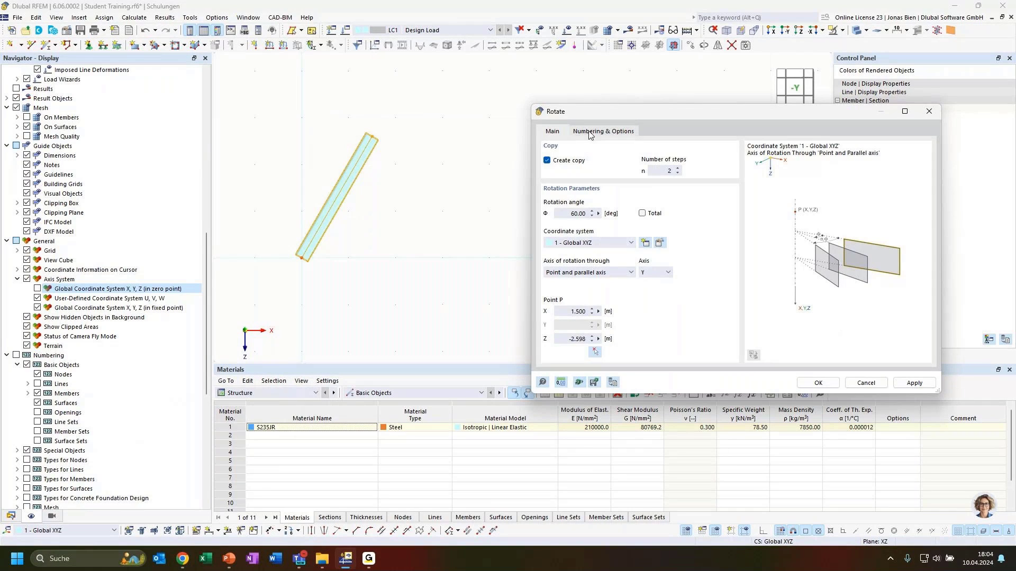
left_click(818, 383)
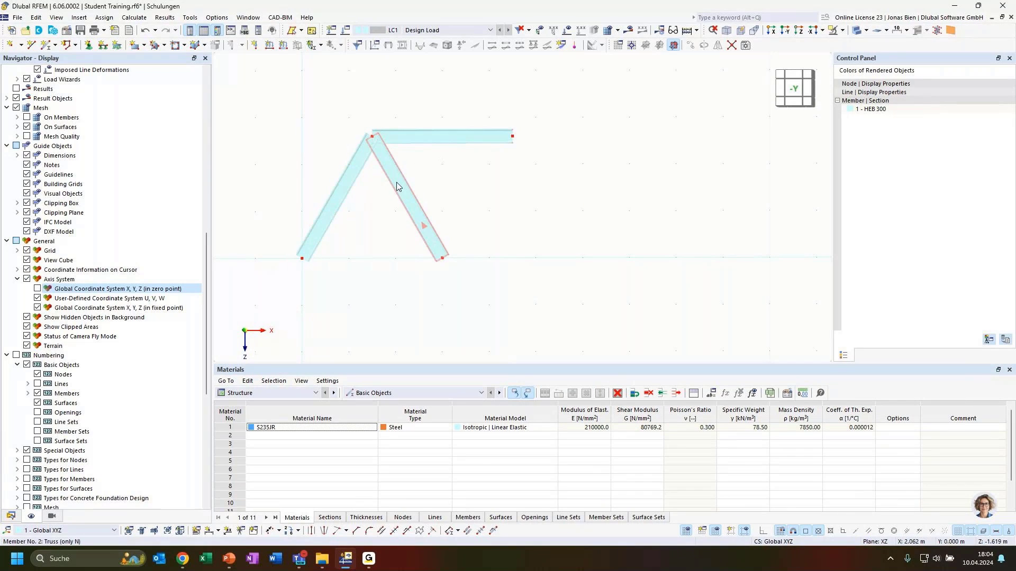
- Add an angular dimension between the two inclined members, with the dimension line offset about 1.28 m
left_click(218, 530)
left_click(233, 471)
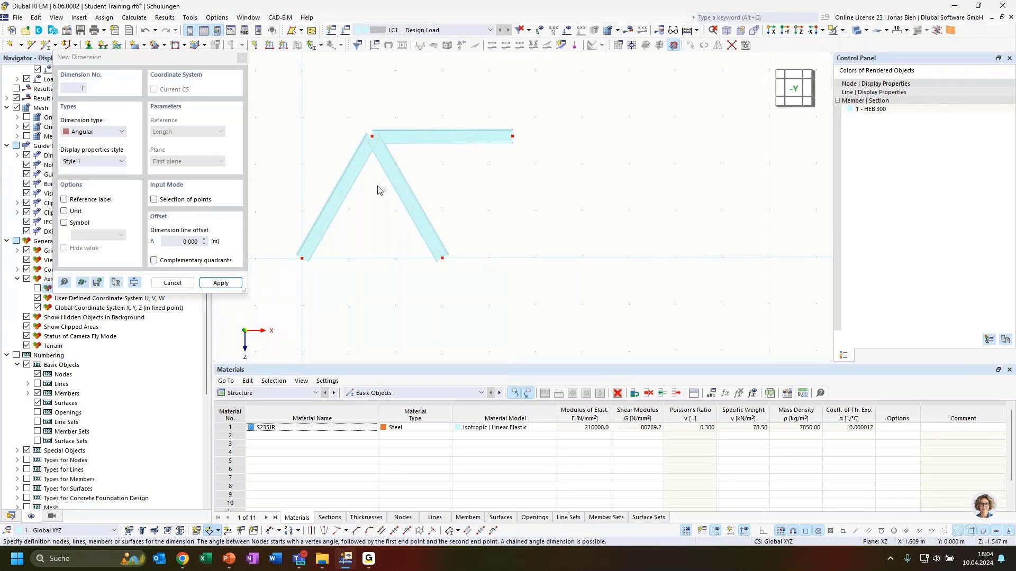
key("Escape")
left_click(211, 532)
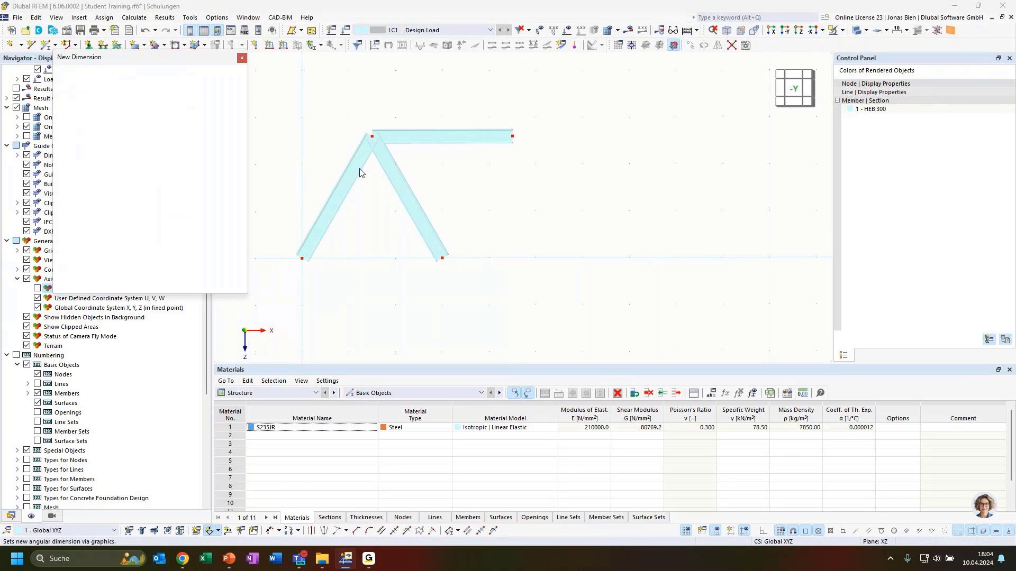
left_click(358, 165)
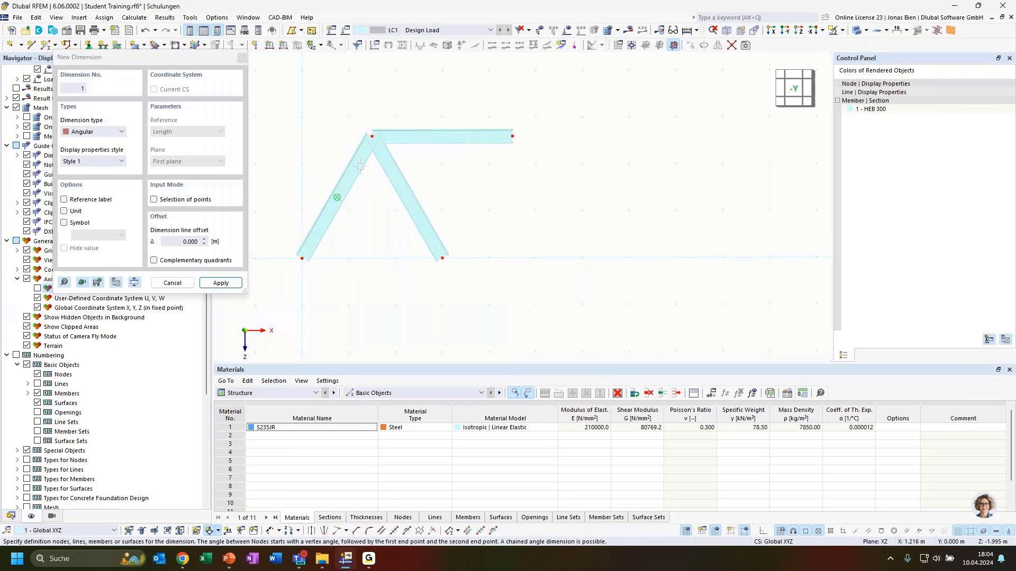
left_click(387, 176)
left_click(370, 200)
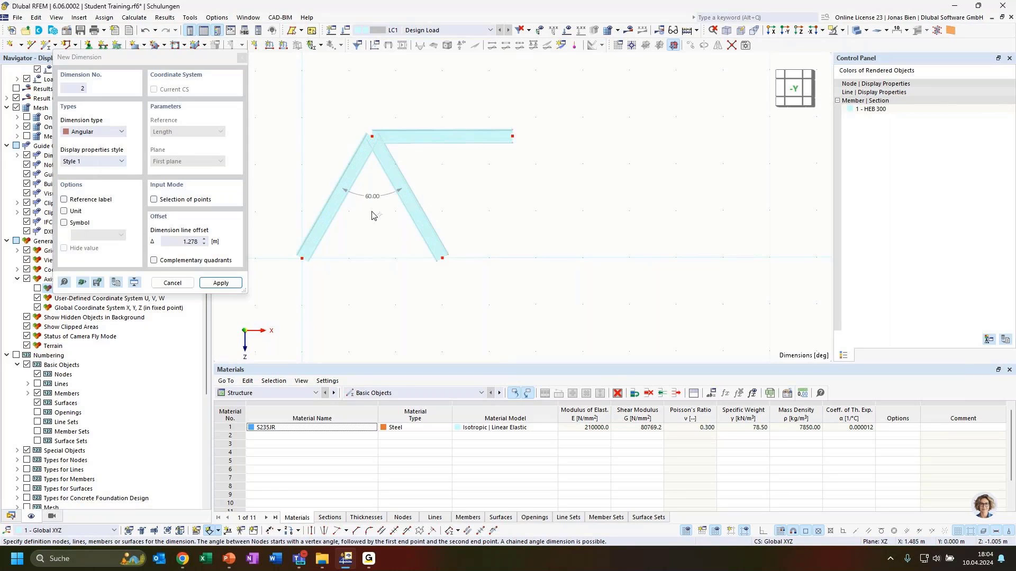
key("Escape")
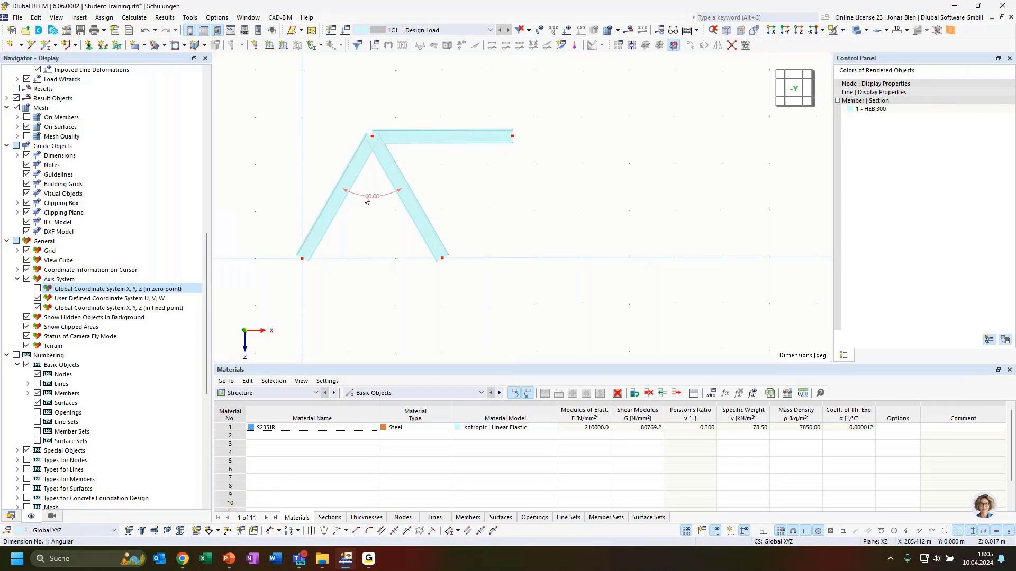
- Undo the angular dimension and copy all three truss members 3 m in X, from the lower start node to the second diagonal's foot
key("ctrl+z")
scroll(457, 305, "down", 3)
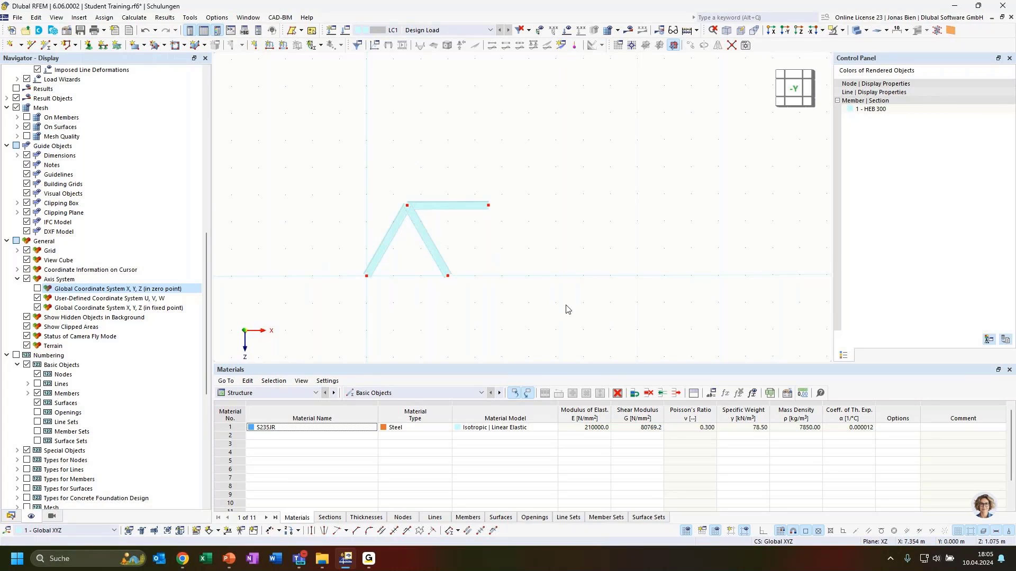
left_click_drag(568, 315, 339, 160)
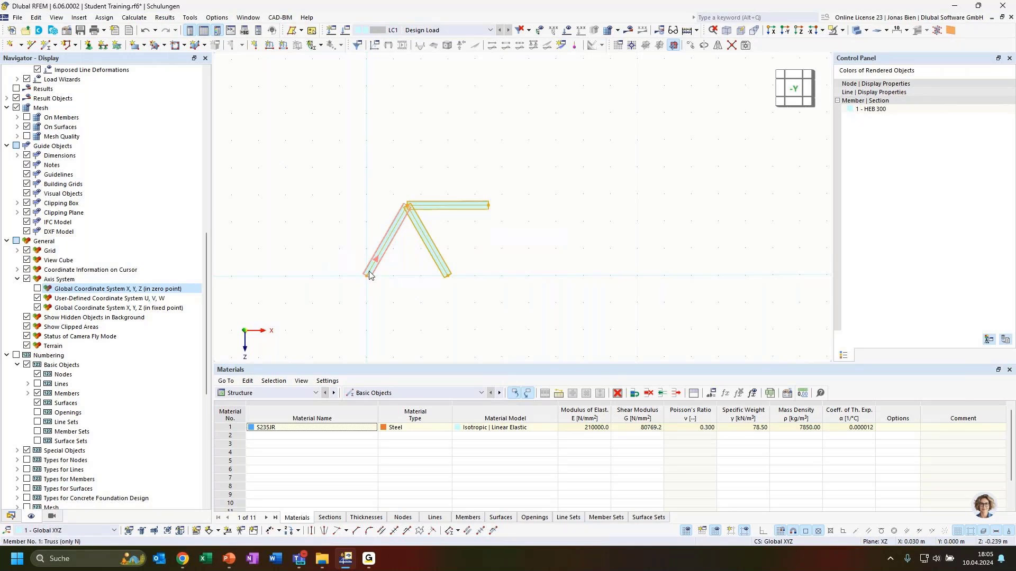
mouse_move(368, 275)
left_click_drag(371, 274, 450, 281, "ctrl")
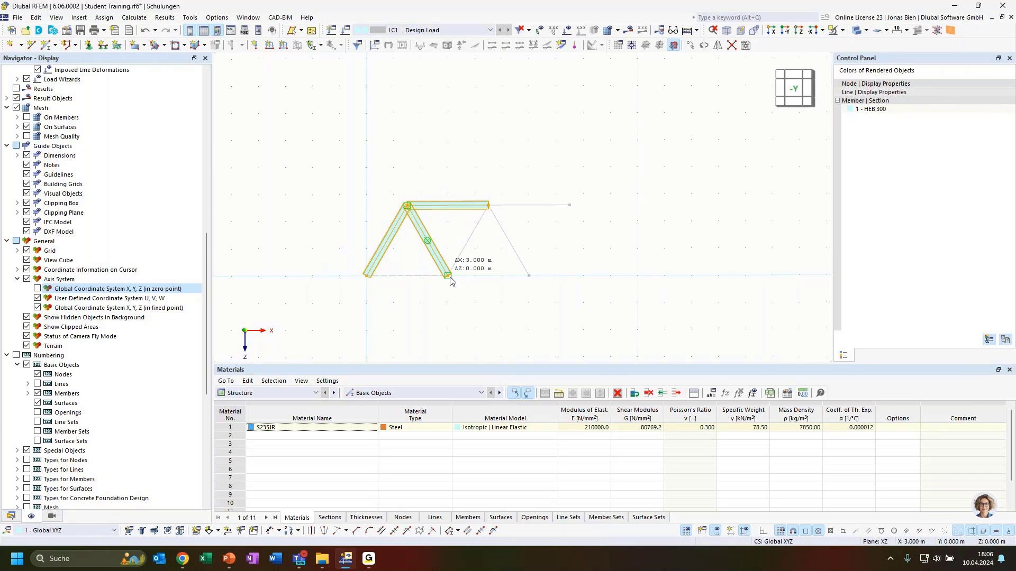
left_click_drag(450, 280, 450, 281, "ctrl")
left_click(584, 309)
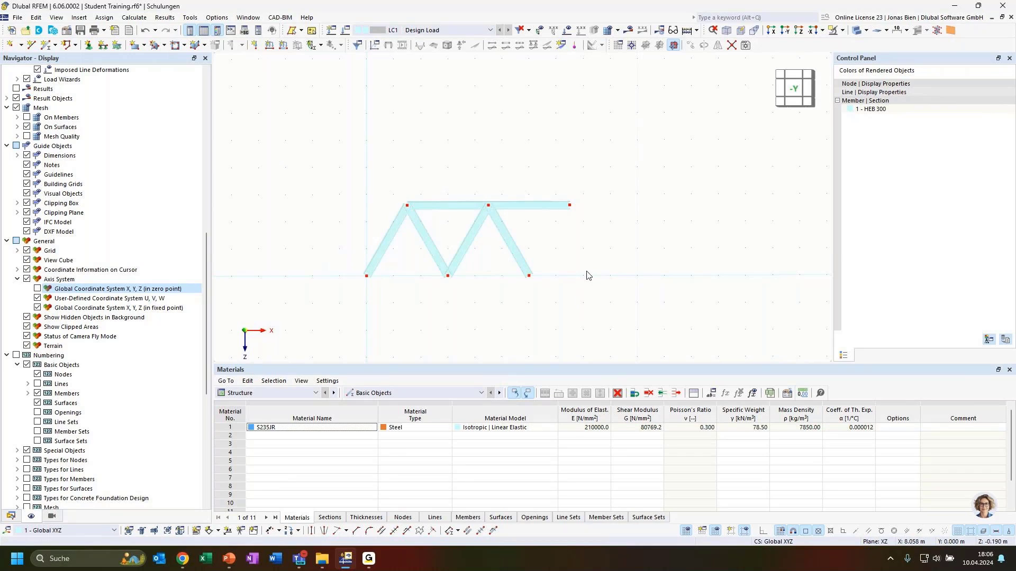
- Copy the two diagonals of the second bay 3 m in X to form the third bay's diagonals
left_click_drag(594, 268, 459, 229)
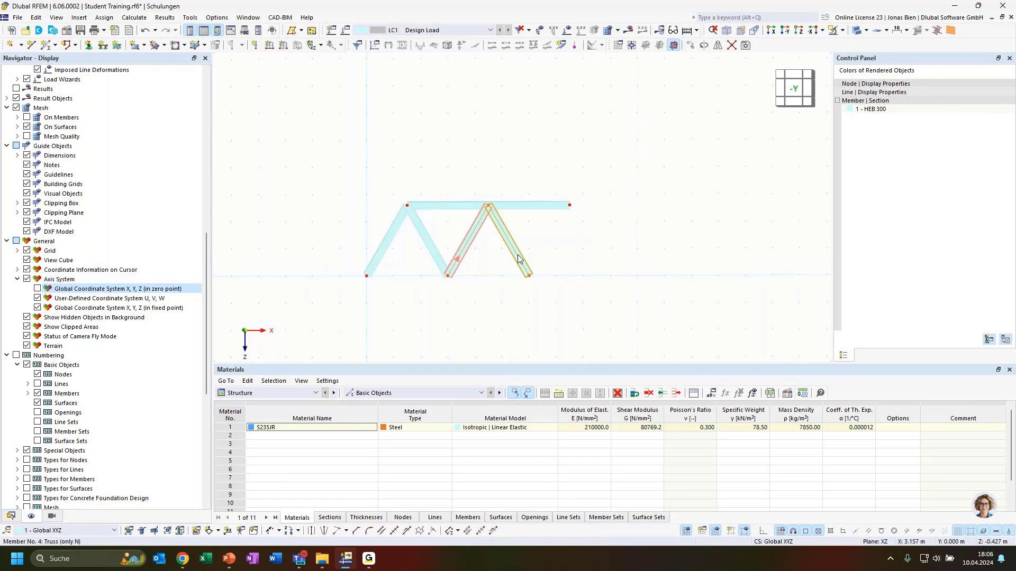
left_click_drag(449, 271, 529, 276, "ctrl")
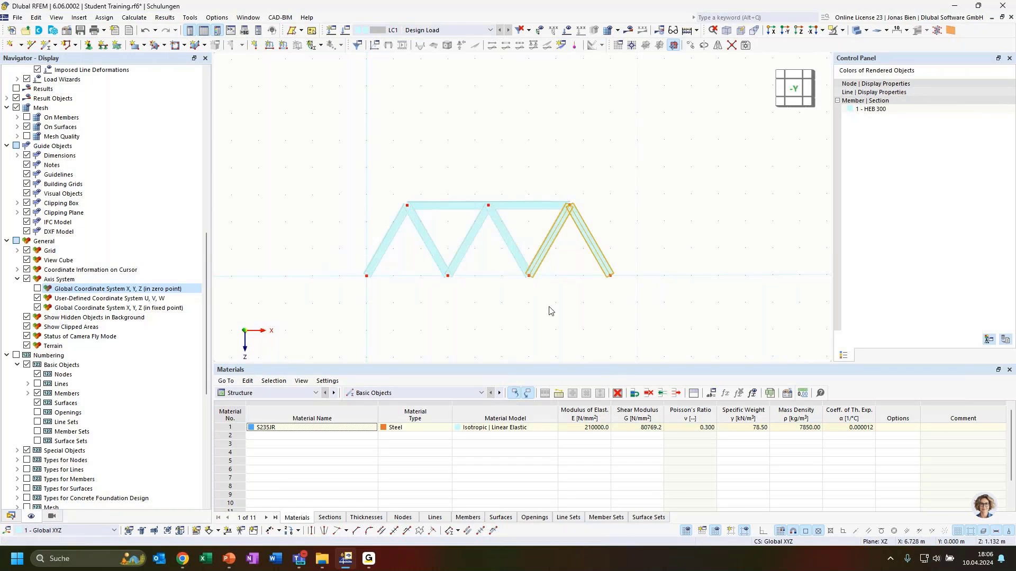
left_click(578, 317)
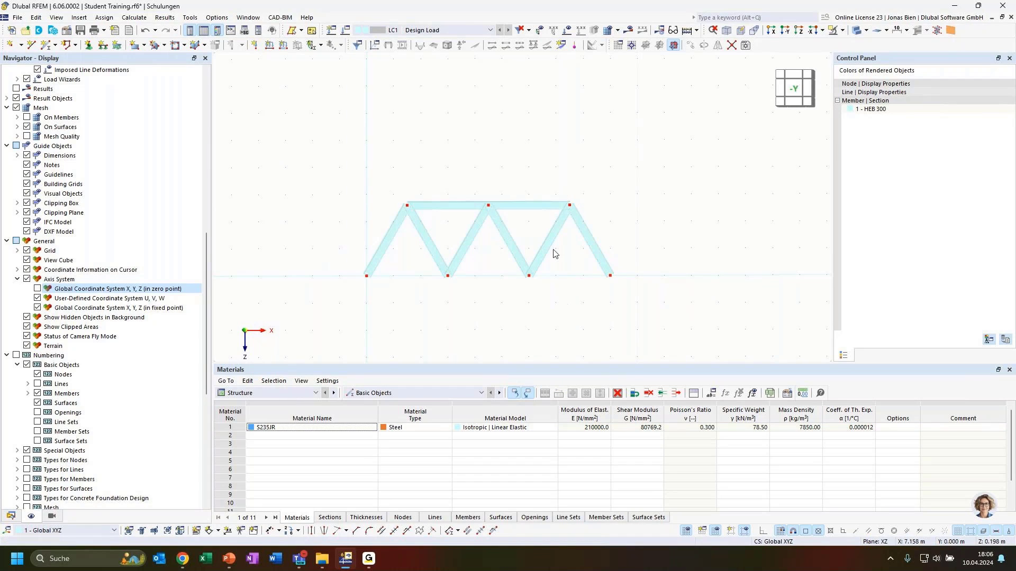
- Copy both top chord members by 1.5 m in X and 2.598 m in Z to form two bottom chord members
left_click(525, 211)
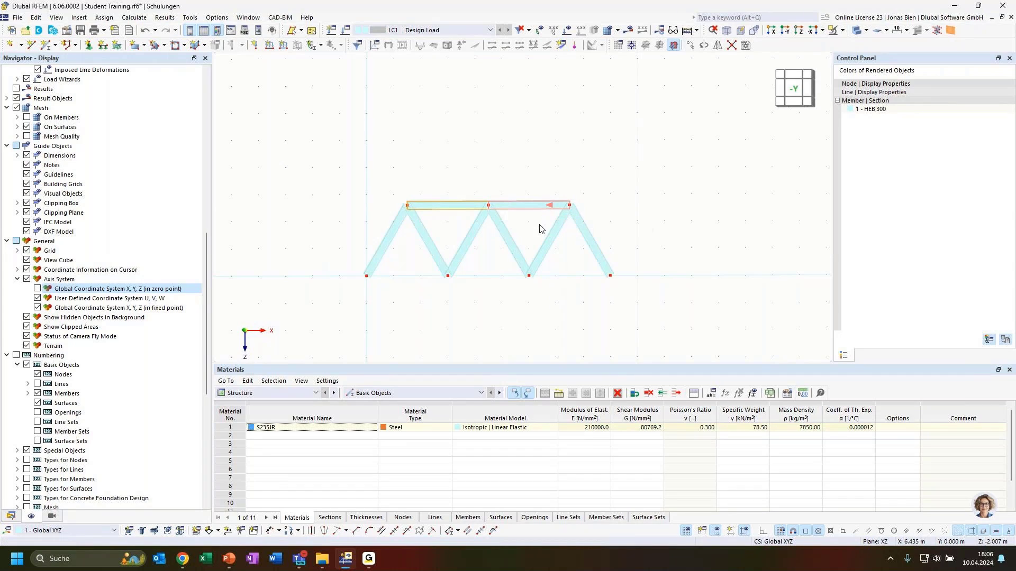
left_click(529, 208)
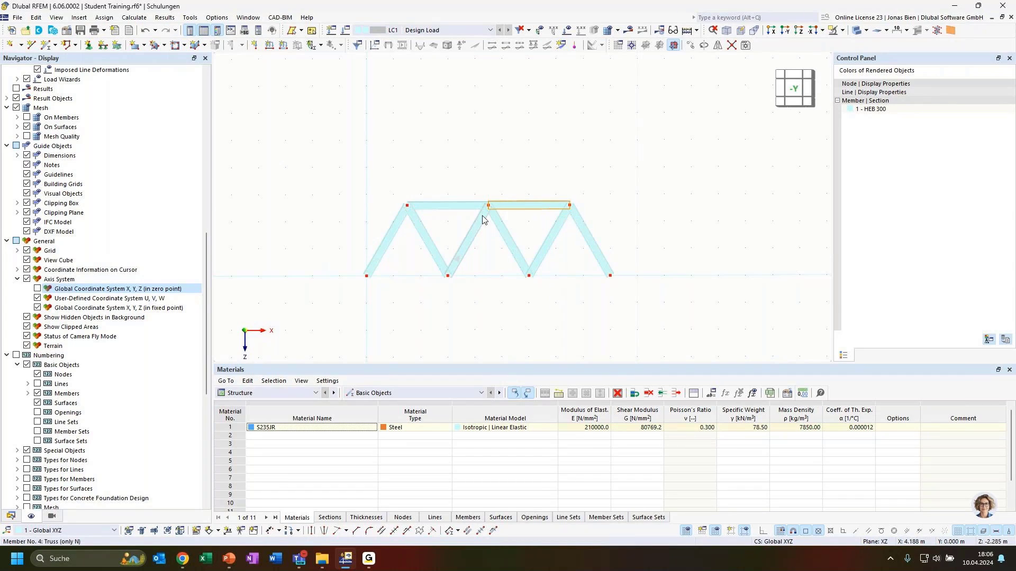
left_click(462, 209)
left_click_drag(554, 208, 611, 277, "ctrl")
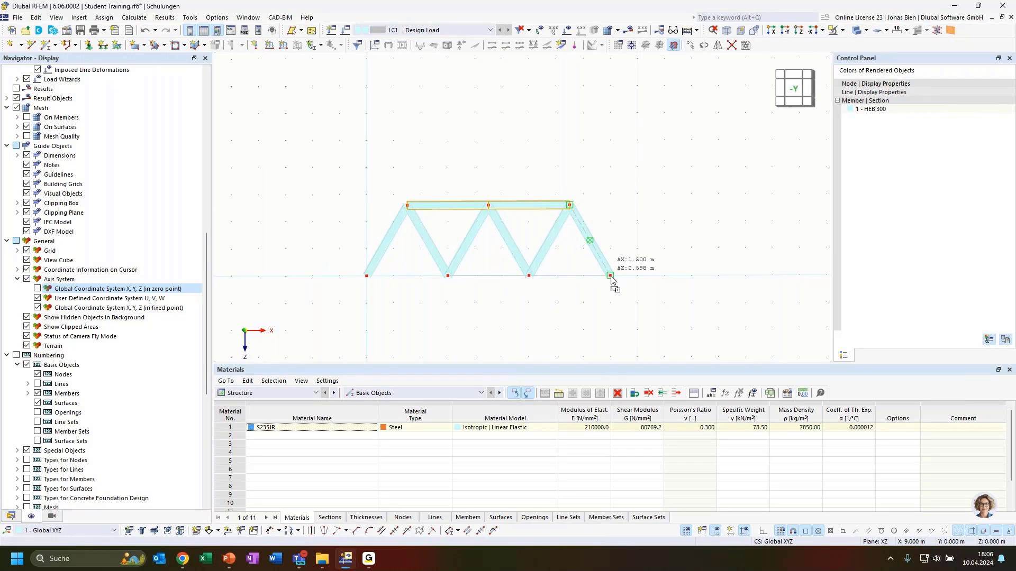
left_click_drag(611, 277, 611, 277, "ctrl")
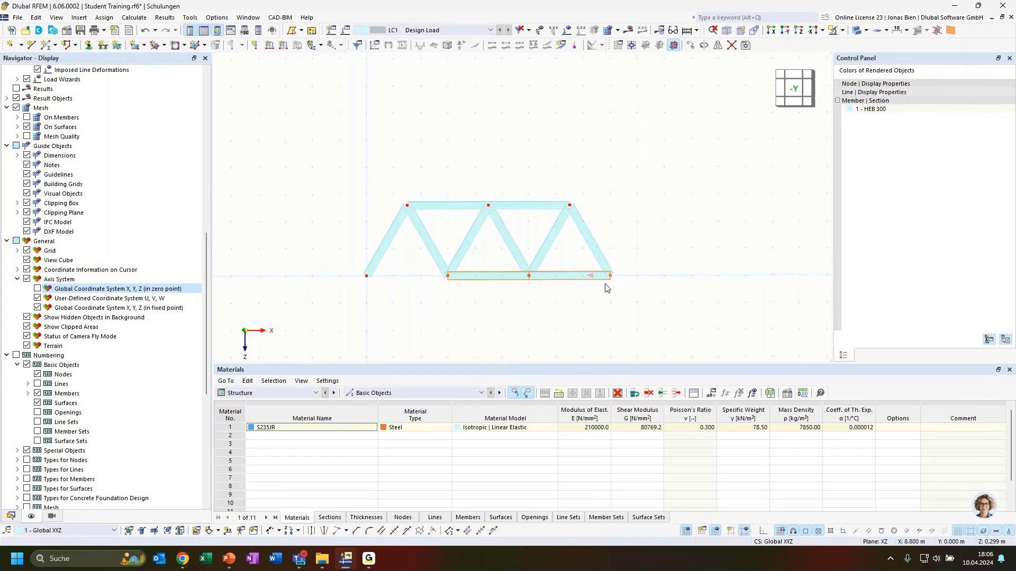
left_click(581, 304)
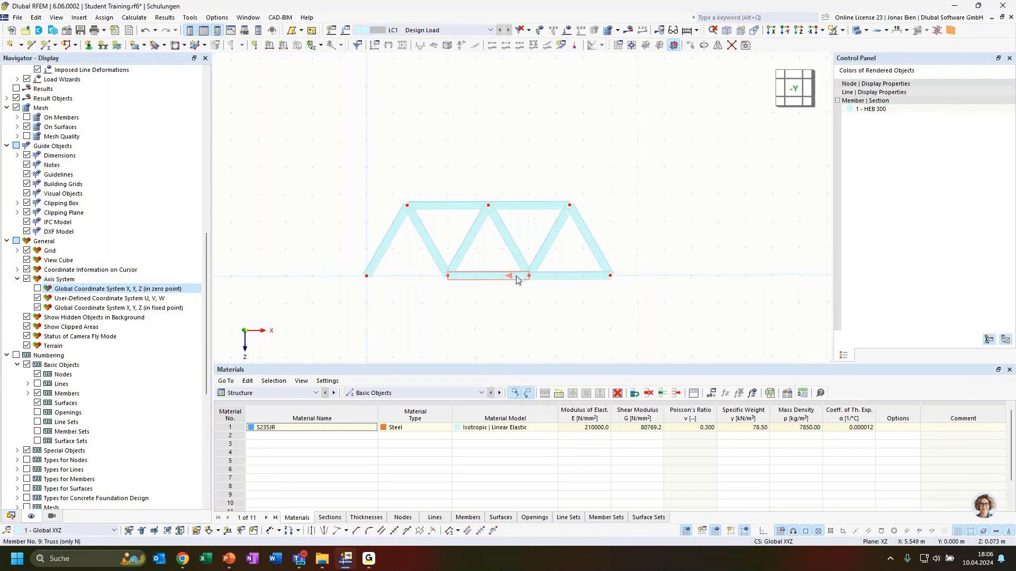
- Copy the middle bottom chord member one bay towards the origin to close the first triangle
left_click_drag(517, 277, 429, 285, "ctrl")
left_click(449, 279)
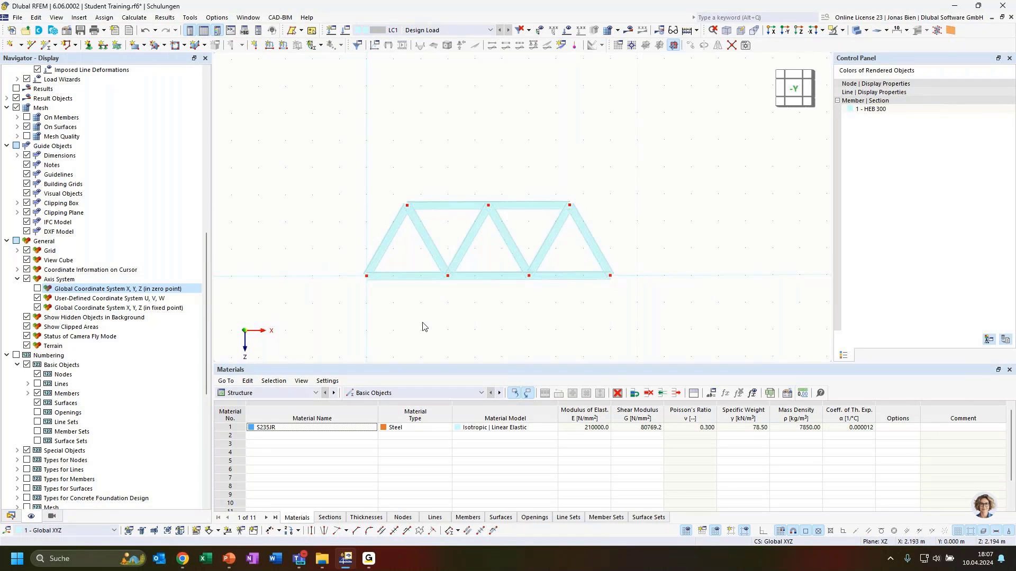
middle_click_drag(424, 323, 459, 339, "ctrl")
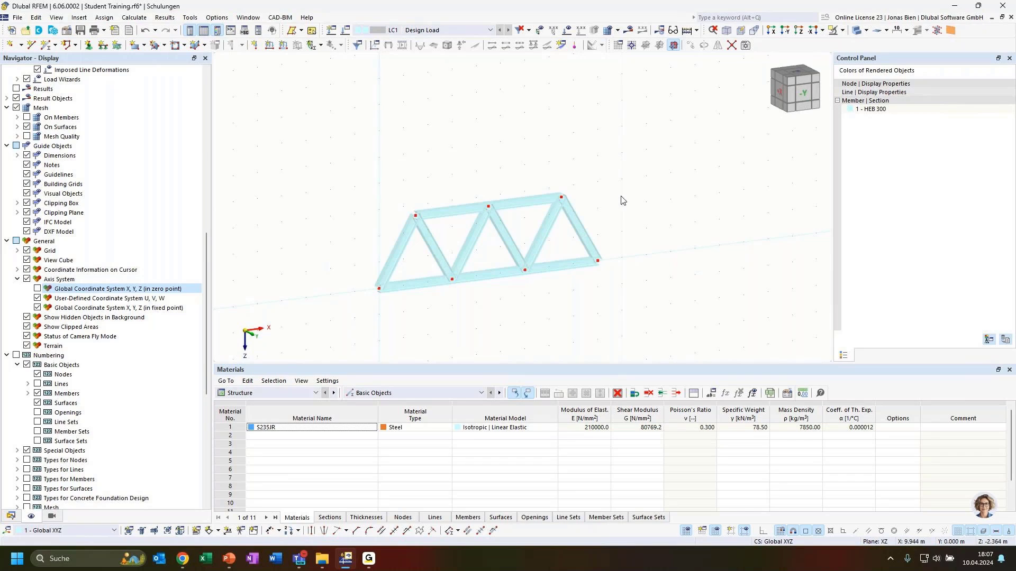
middle_click_drag(606, 225, 553, 231, "ctrl")
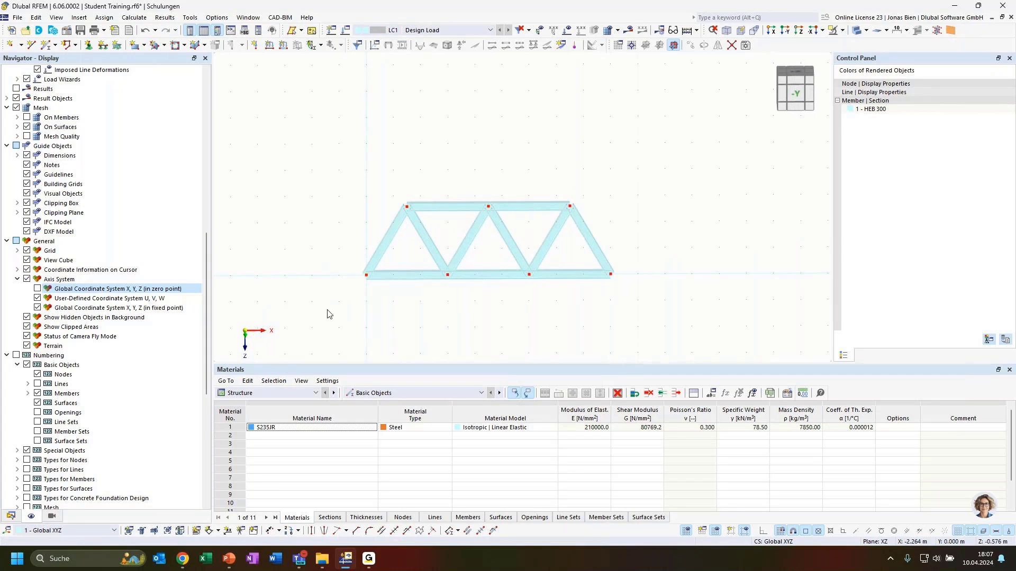
- Draw a vertical Truss (only N) member from the first upper node down to the bottom chord at X 1.500 m, Z 0.000 m
left_click(47, 44)
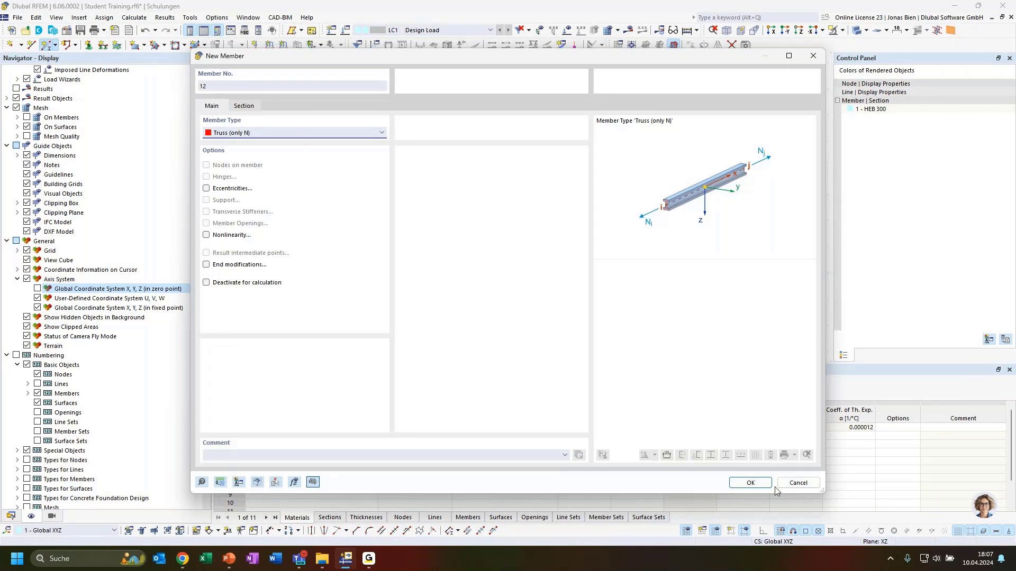
left_click(751, 482)
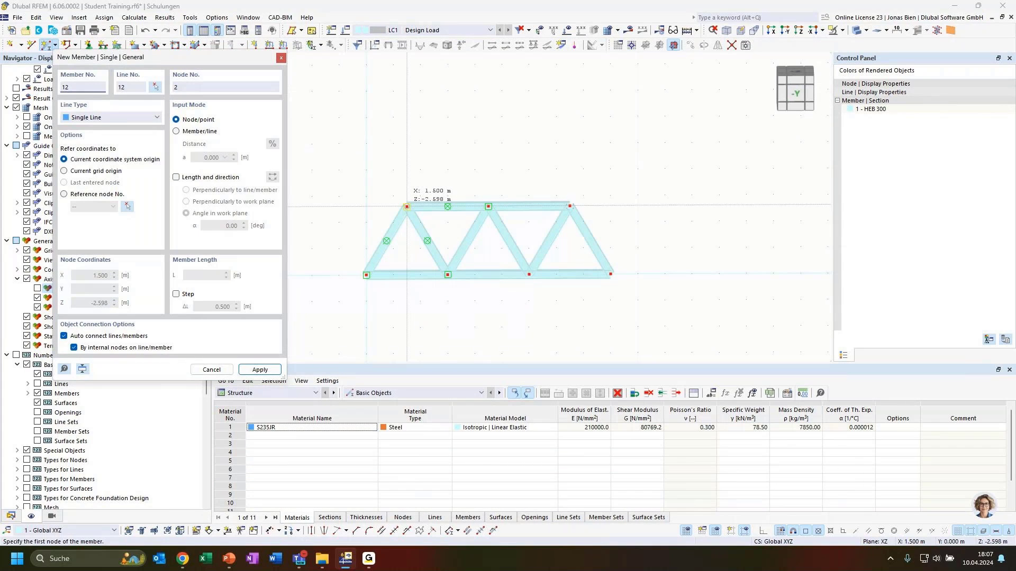
left_click(407, 206)
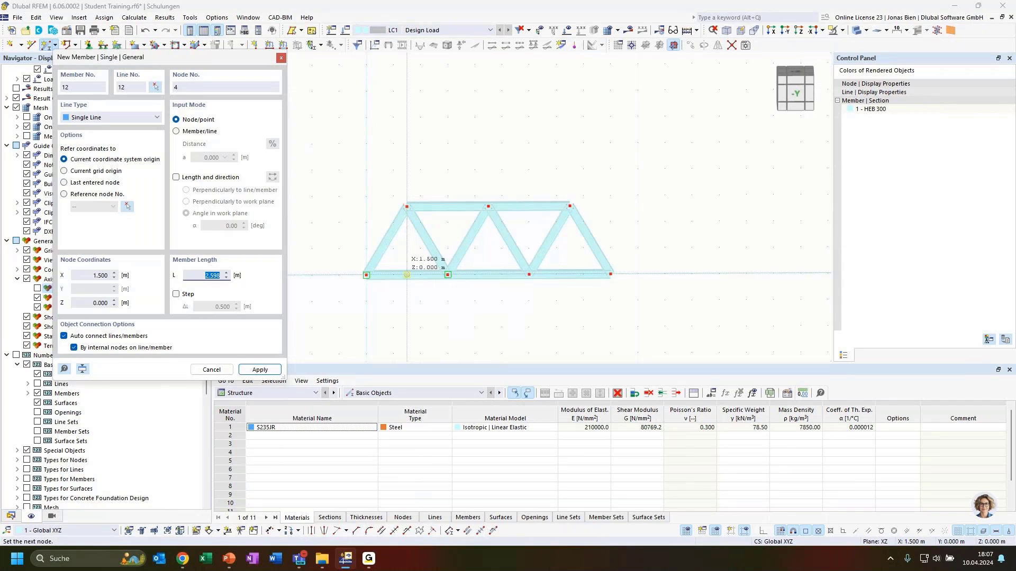
scroll(407, 274, "up", 2)
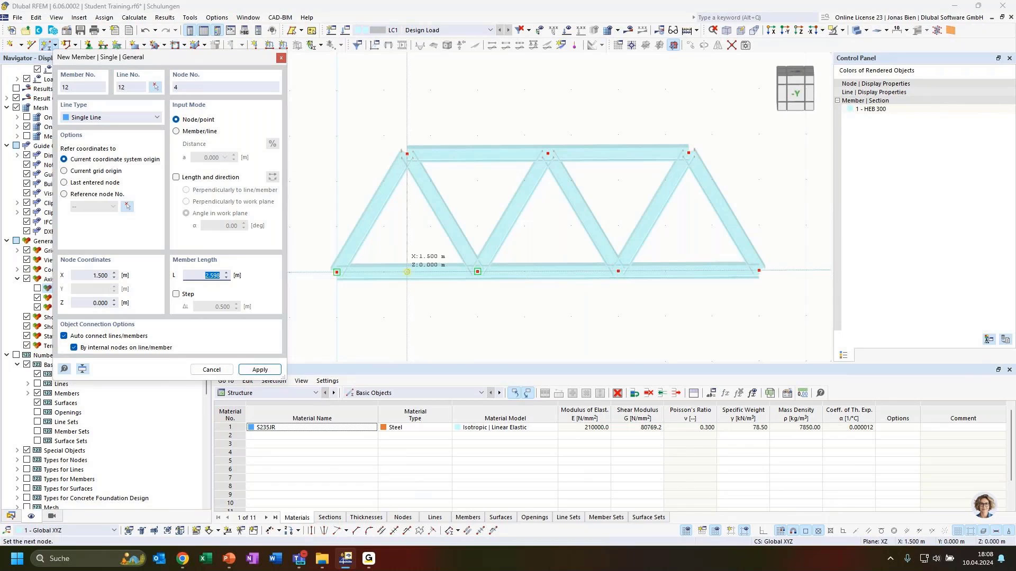
left_click(407, 272)
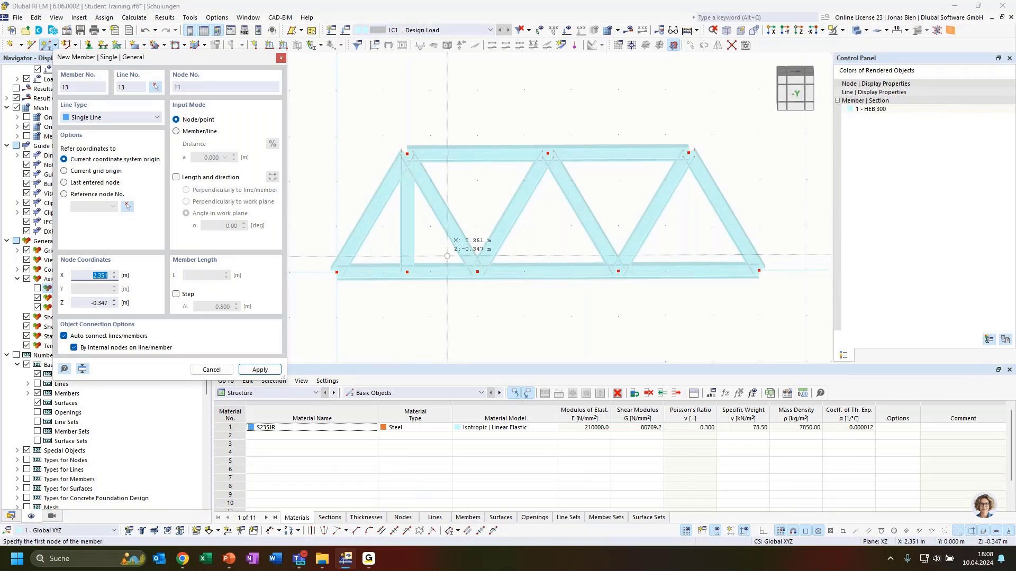
key("Escape")
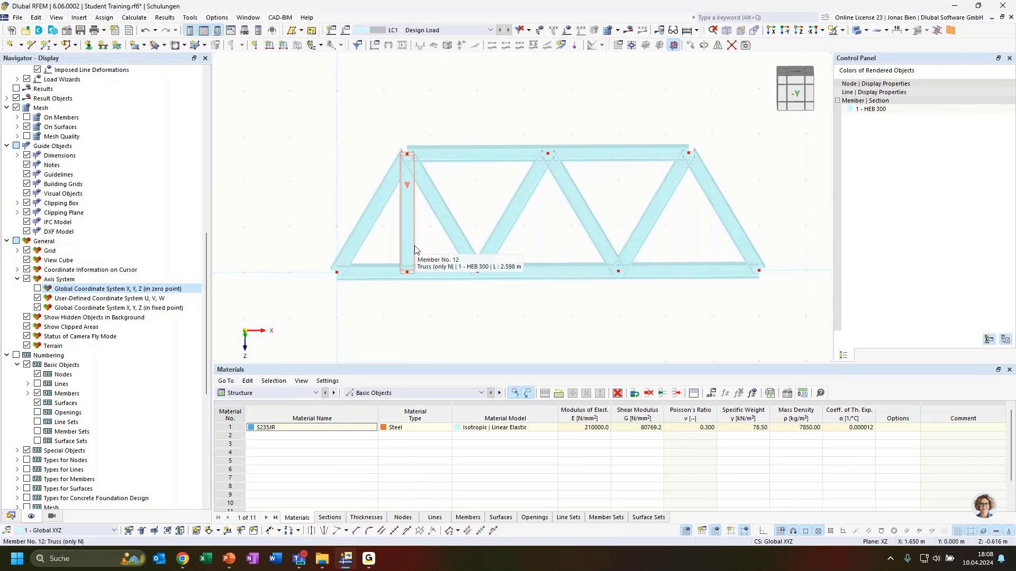
- Create 4 copies of the vertical member along the truss, each displaced 1.5 m in X
left_click(415, 249)
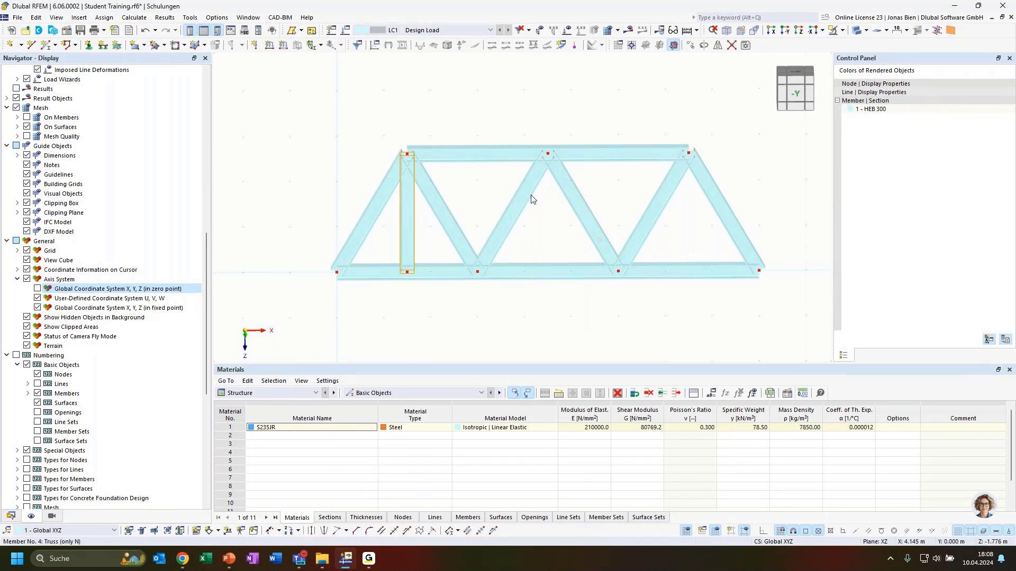
middle_click_drag(564, 312, 555, 298, "ctrl")
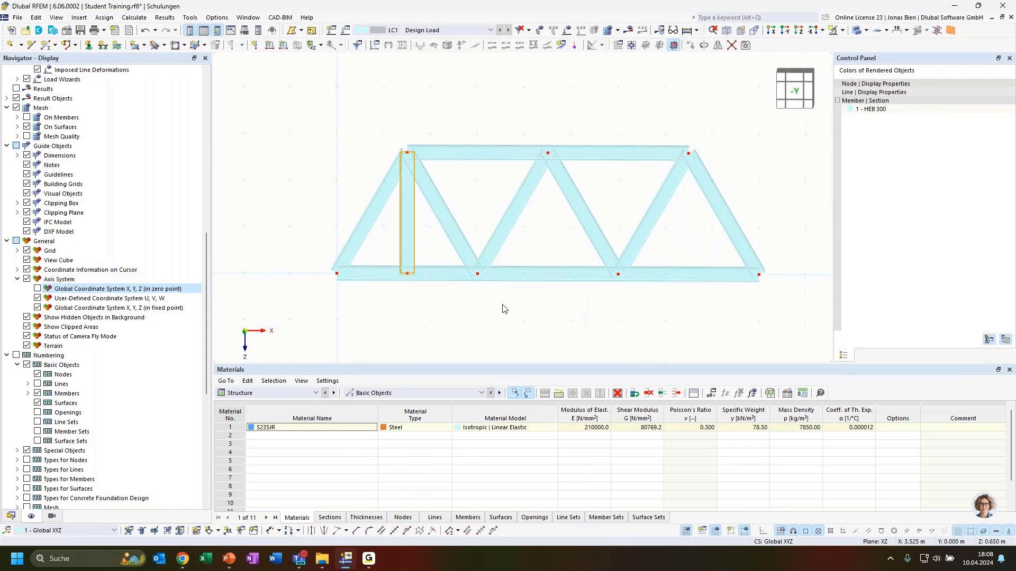
left_click(531, 313)
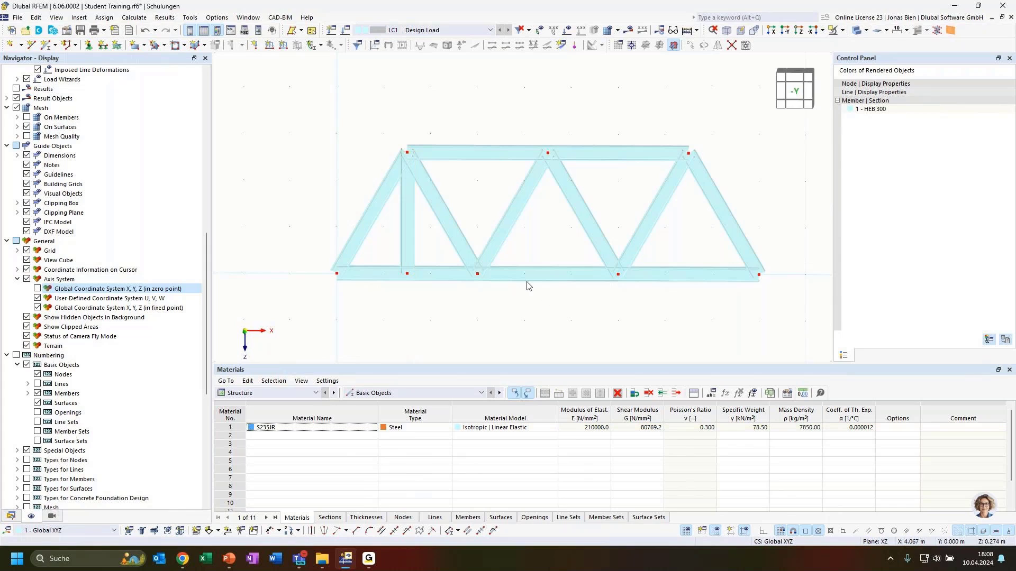
left_click(420, 245)
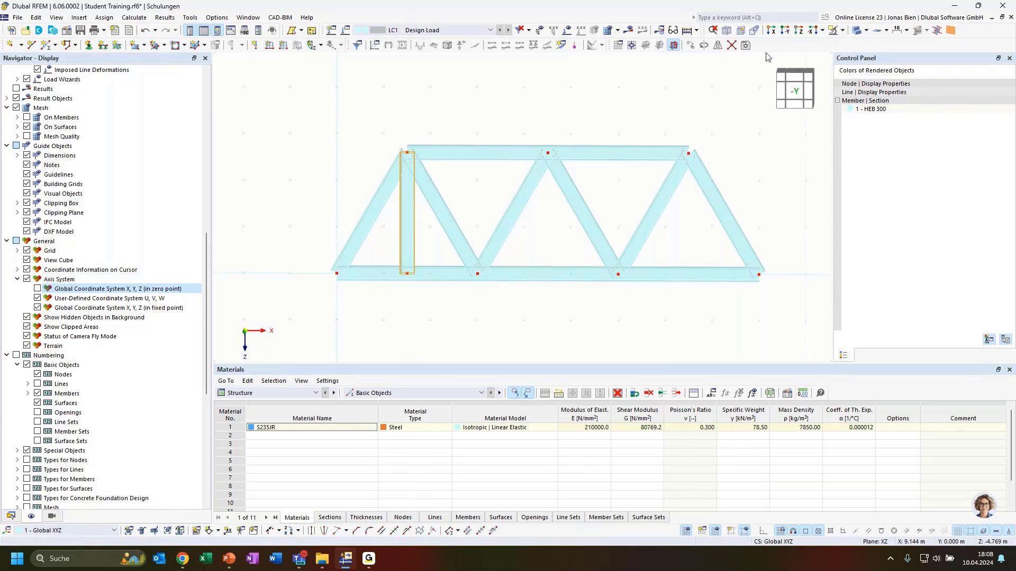
left_click(690, 45)
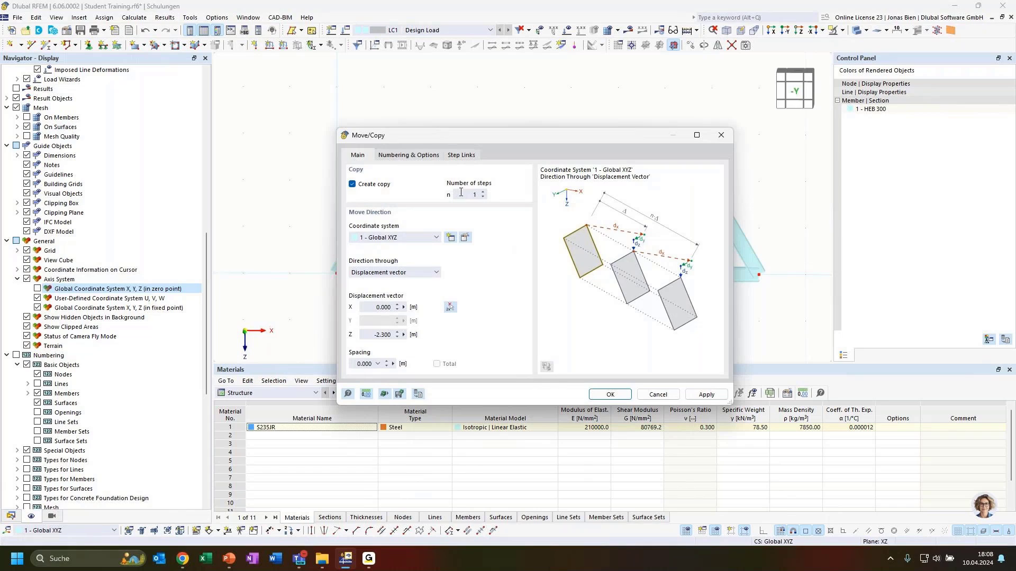
double_click(461, 192)
type("4")
left_click(450, 308)
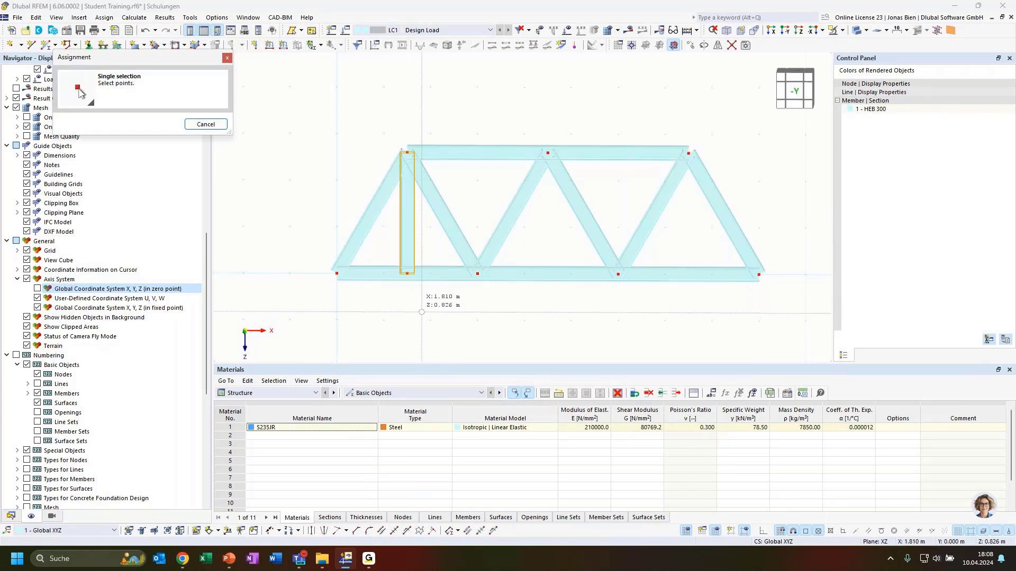
left_click(407, 273)
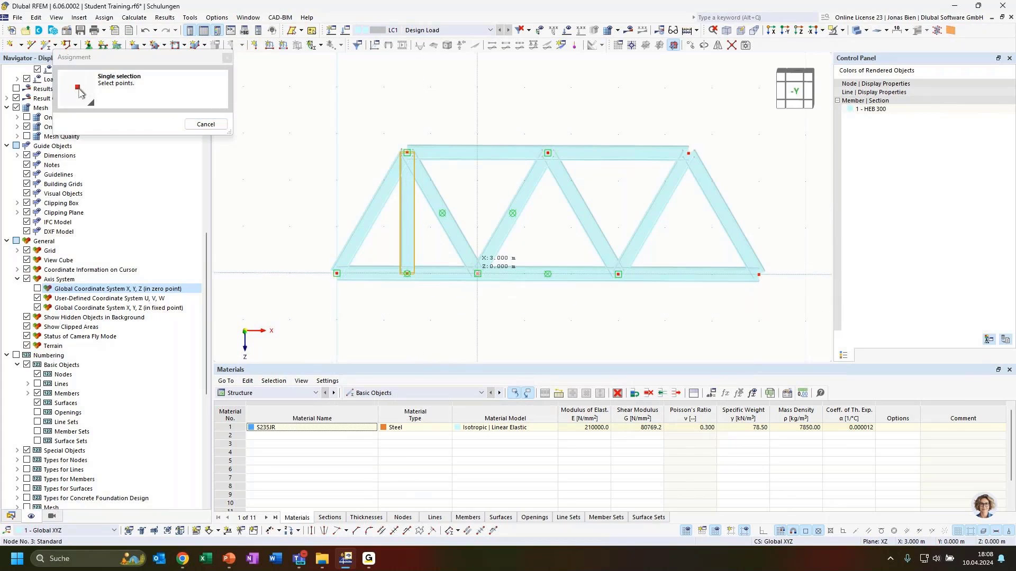
left_click(478, 273)
left_click_drag(436, 143, 641, 228)
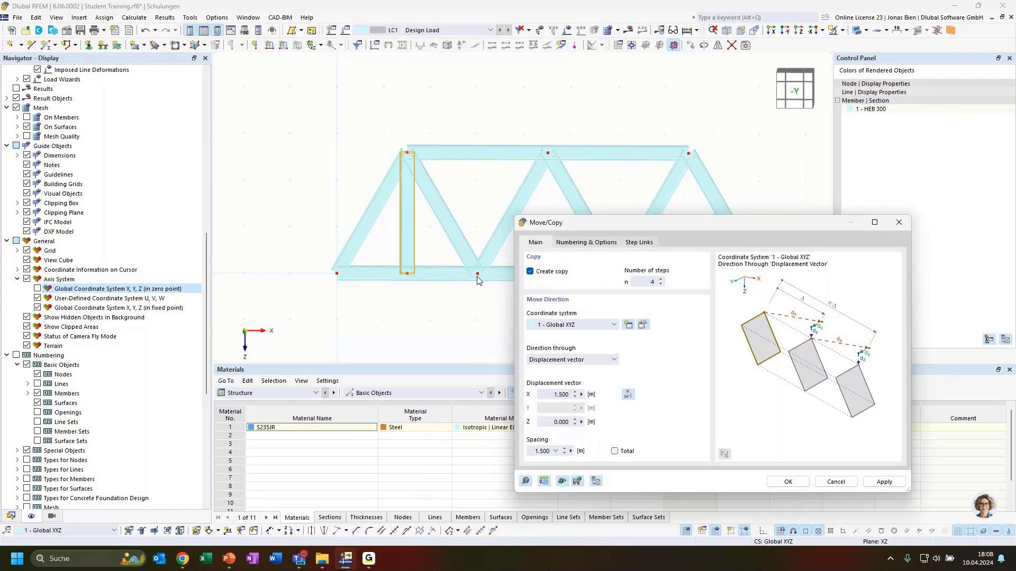
left_click(645, 281)
left_click(782, 483)
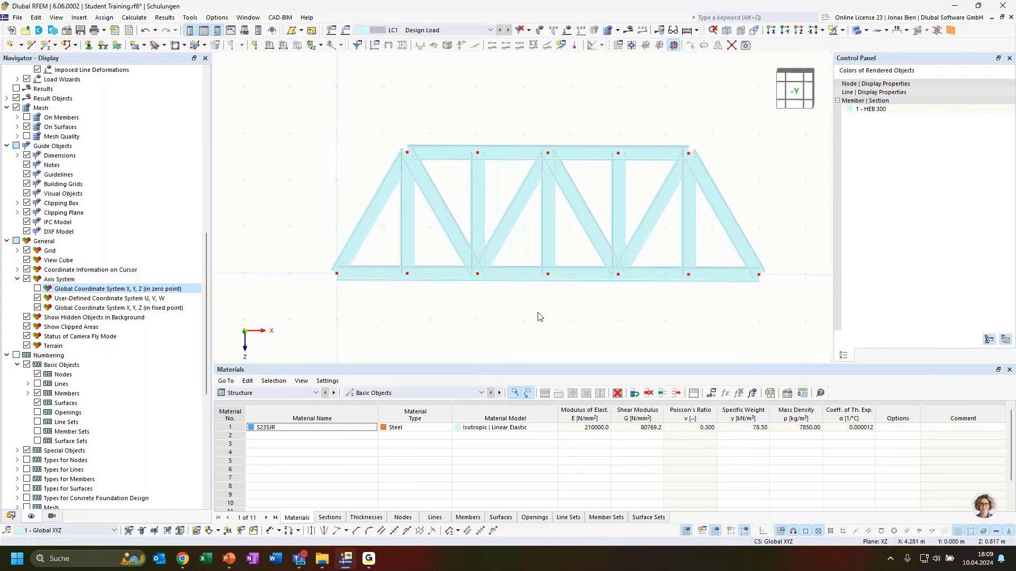
- Assign a Hinged nodal support to node 1 at the origin end of the bottom chord
middle_click_drag(538, 313, 624, 338, "ctrl")
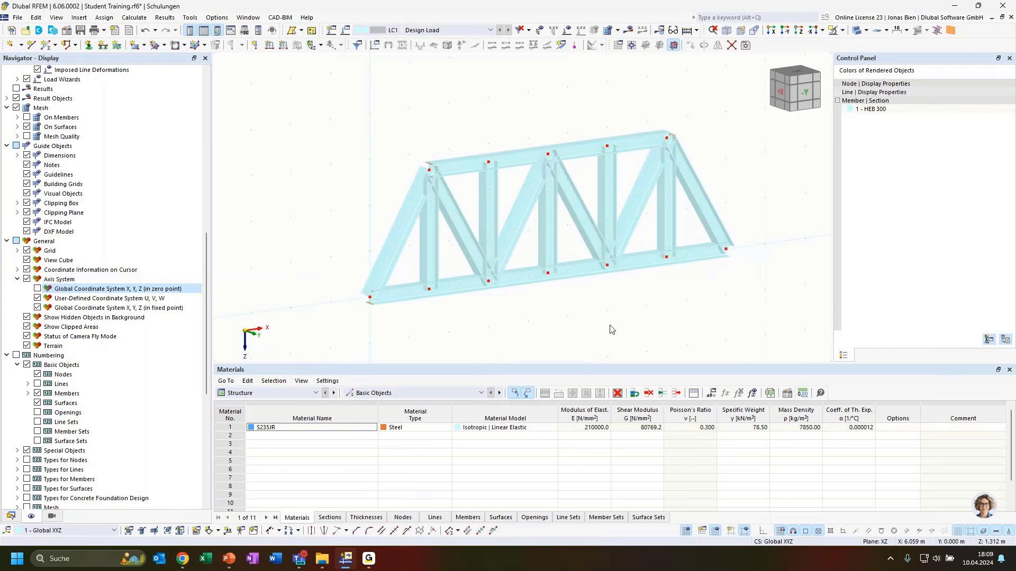
middle_click_drag(635, 316, 565, 349, "ctrl")
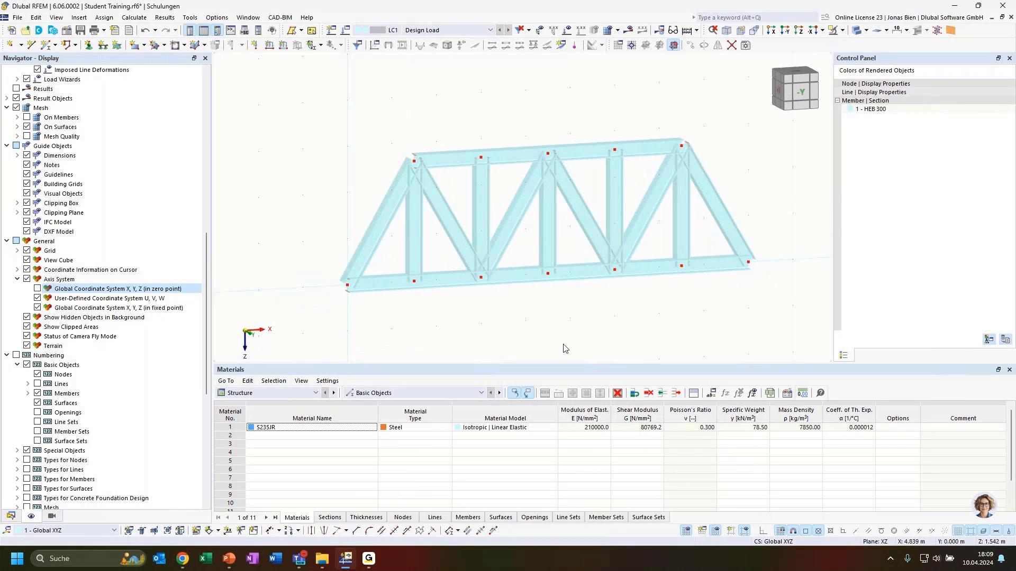
left_click(89, 46)
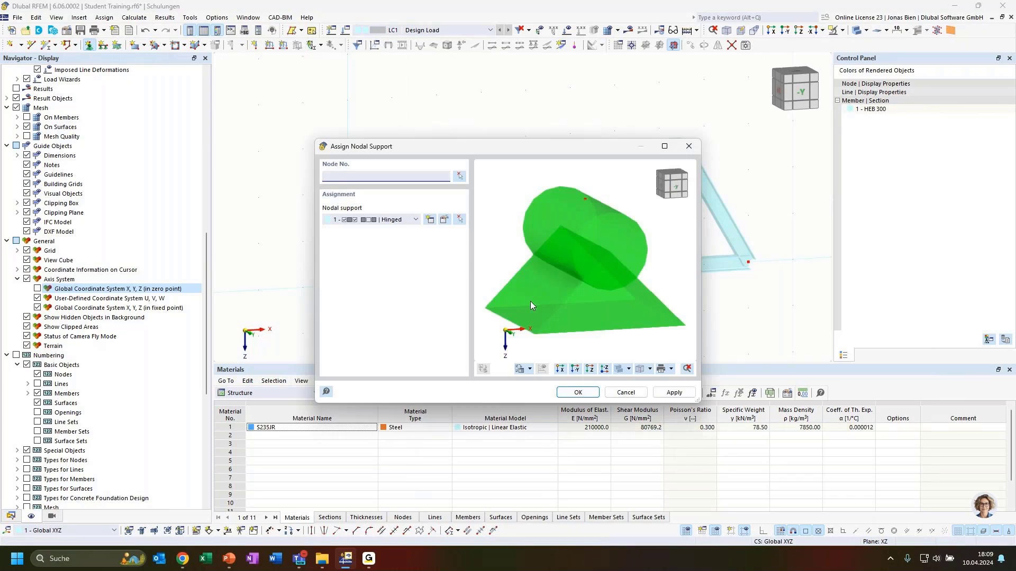
left_click(461, 180)
left_click(346, 286)
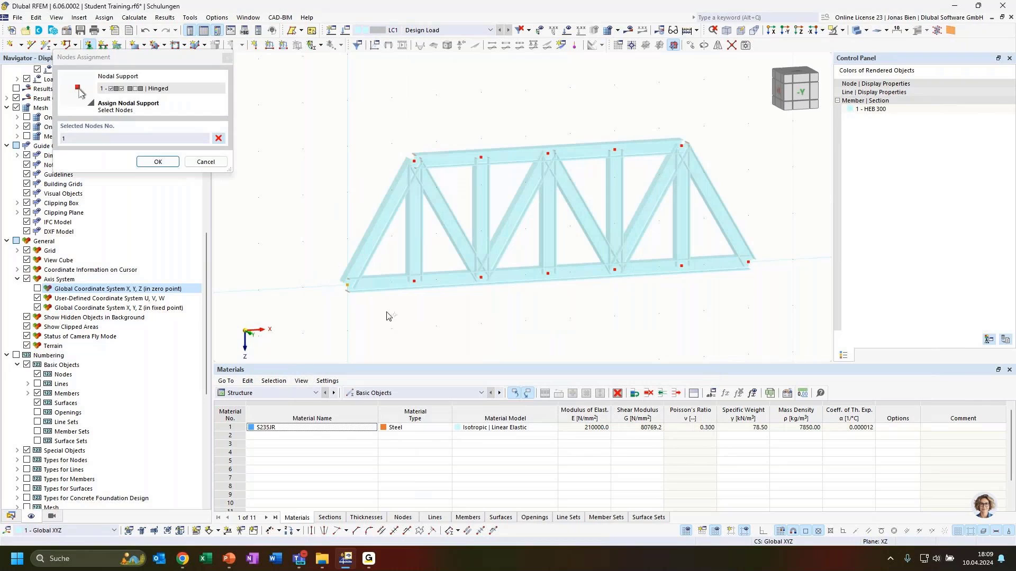
left_click(158, 161)
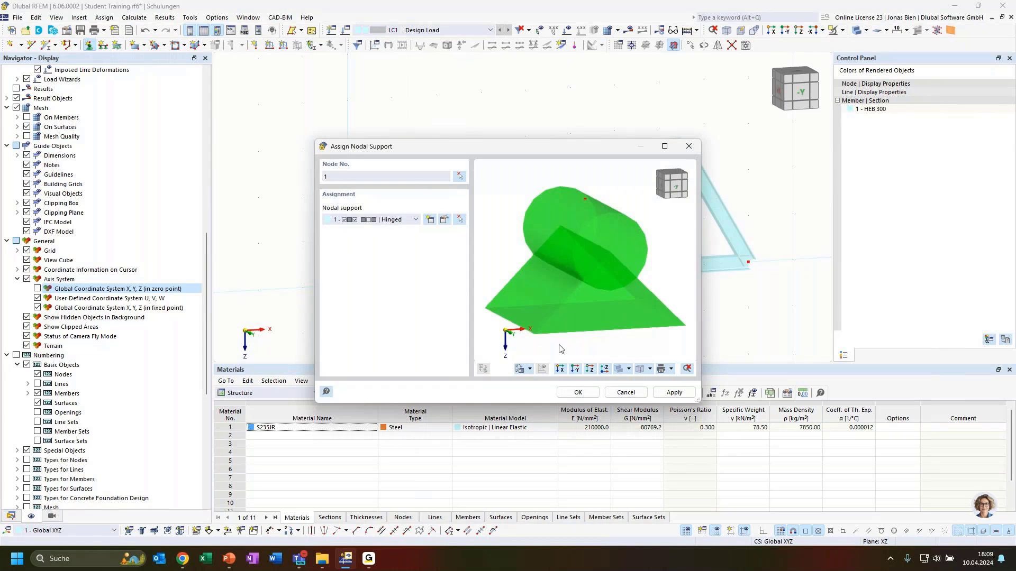
left_click(691, 394)
- Assign a Roller nodal support to node 10 at the far end of the bottom chord
left_click(399, 220)
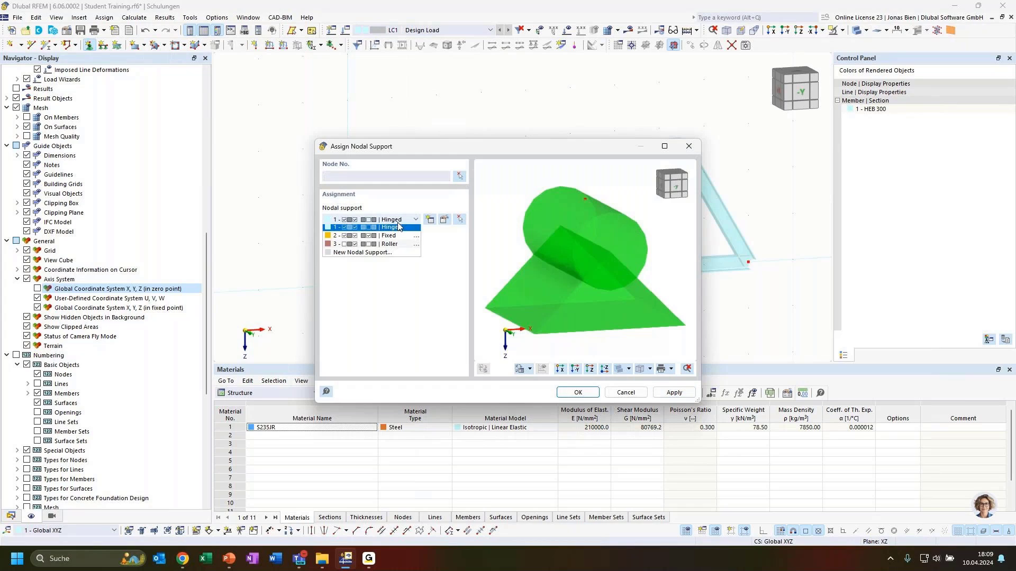
left_click(384, 254)
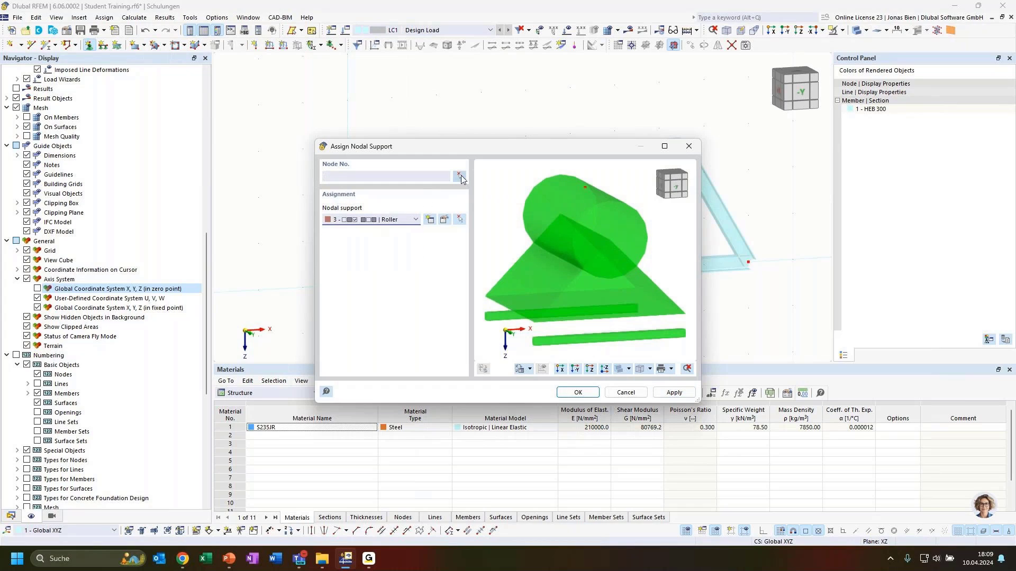
left_click(460, 176)
left_click(748, 262)
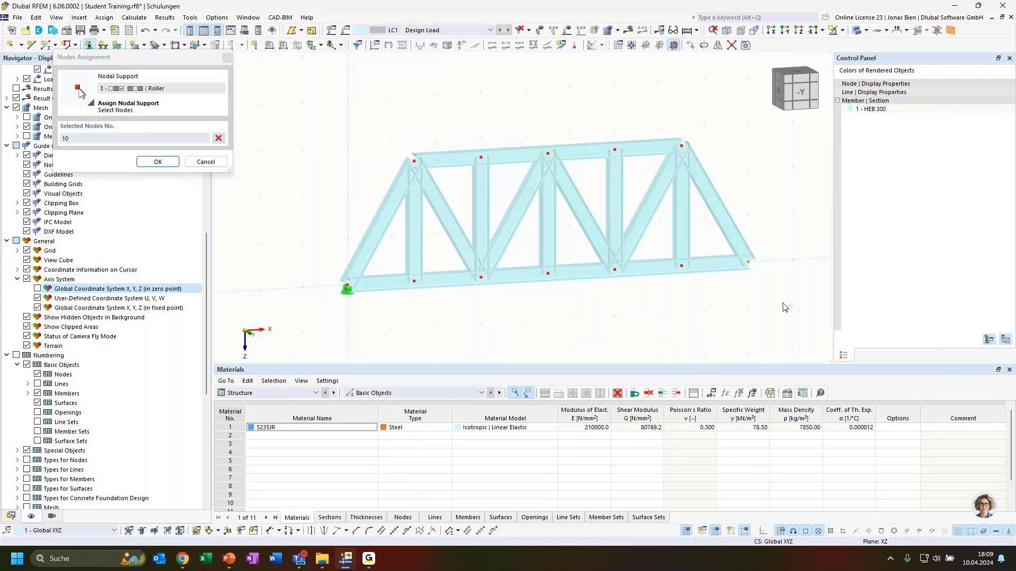
left_click(158, 163)
left_click(577, 394)
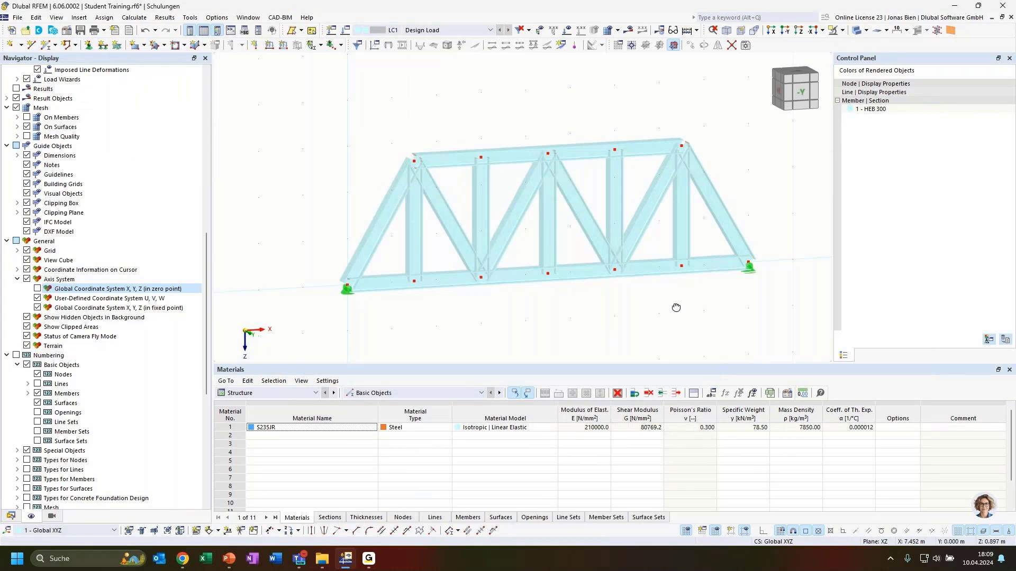
- Apply 10 kN nodal forces in Z to the first and middle top chord nodes in load case LC1
middle_click_drag(676, 308, 639, 287, "ctrl")
left_click(795, 90)
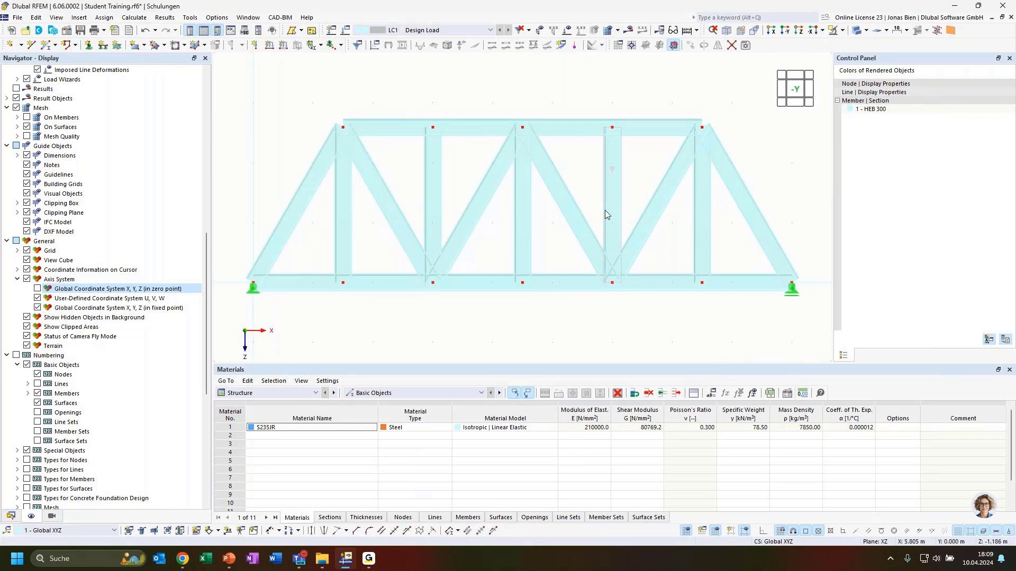
scroll(605, 210, "down", 2)
middle_click_drag(554, 118, 550, 113)
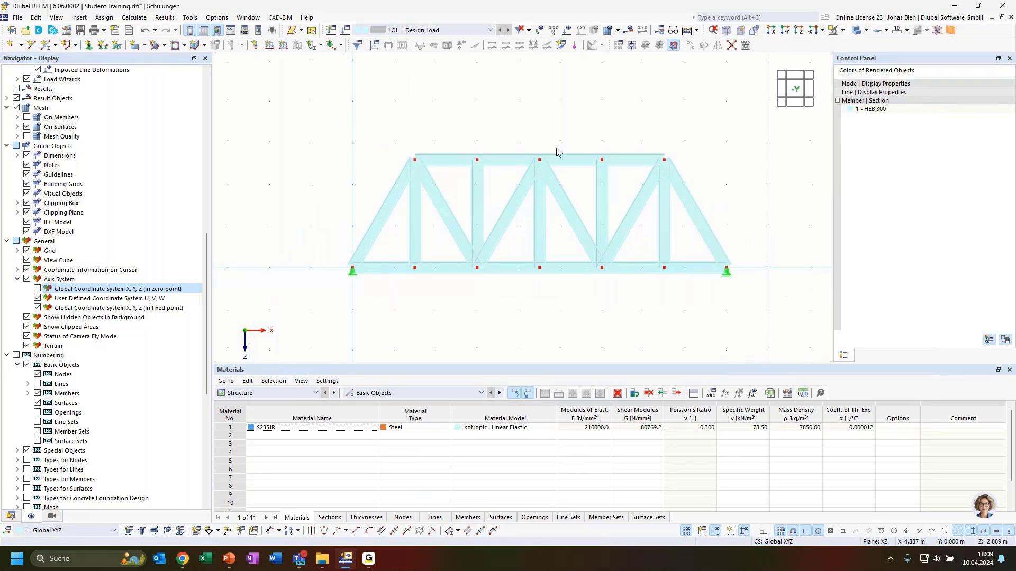
left_click(255, 45)
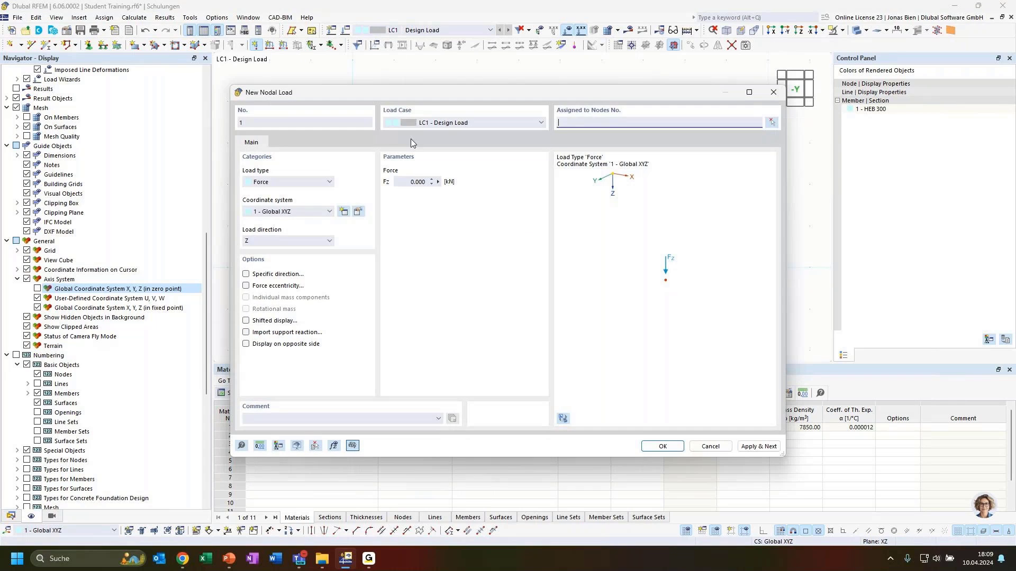
left_click(418, 181)
type("10")
left_click(772, 124)
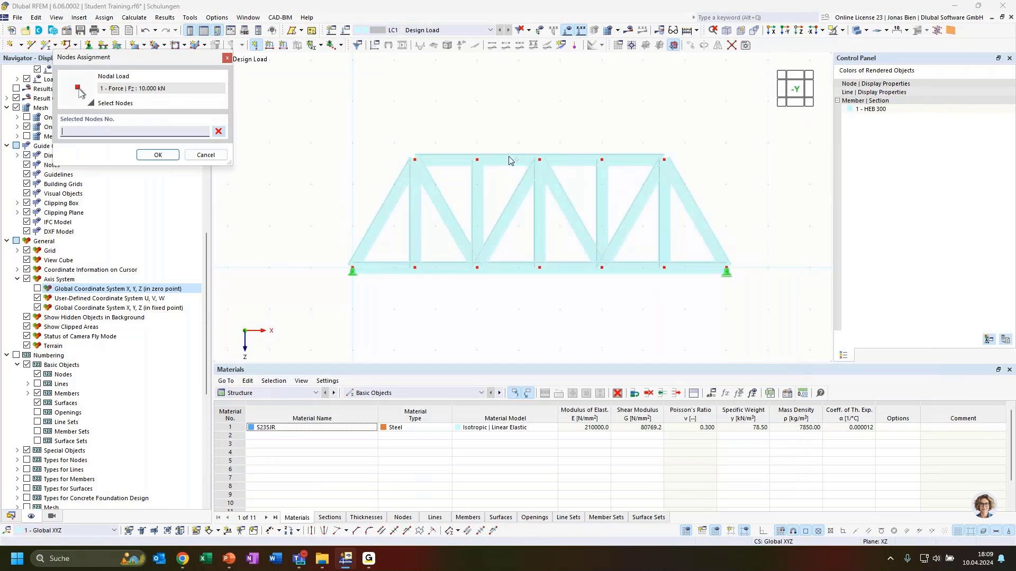
left_click(416, 160)
left_click(539, 160)
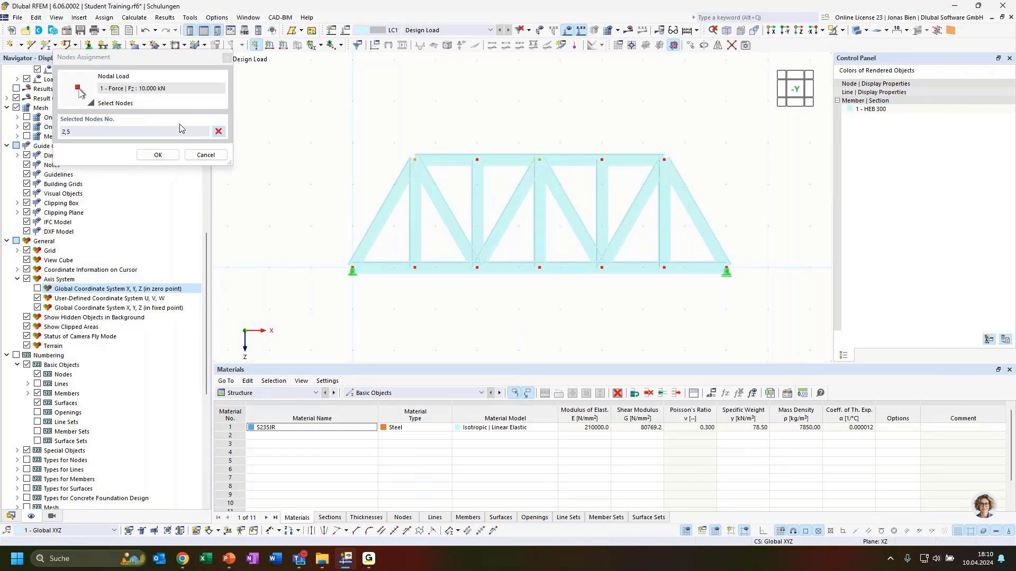
left_click(157, 155)
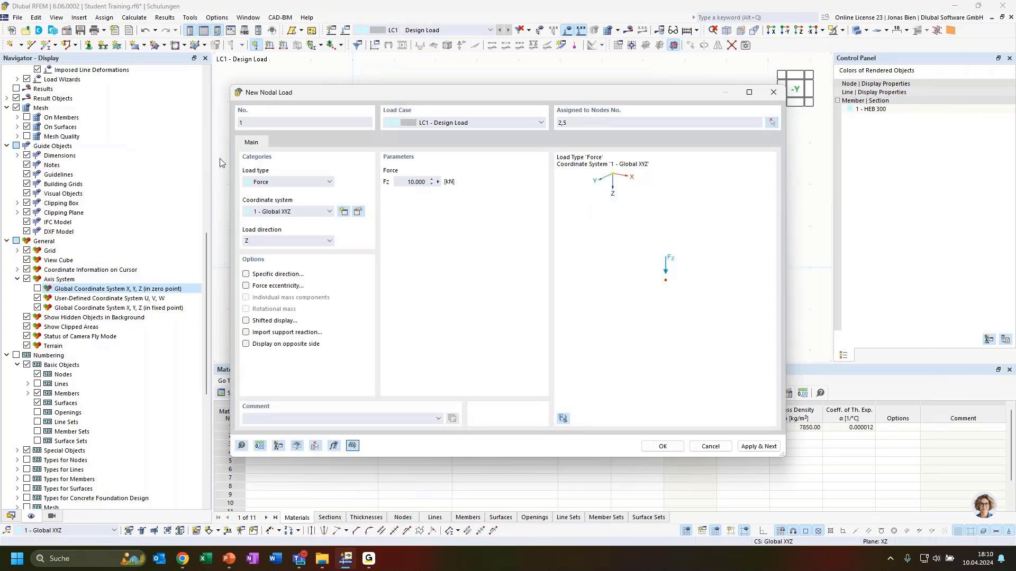
left_click(754, 448)
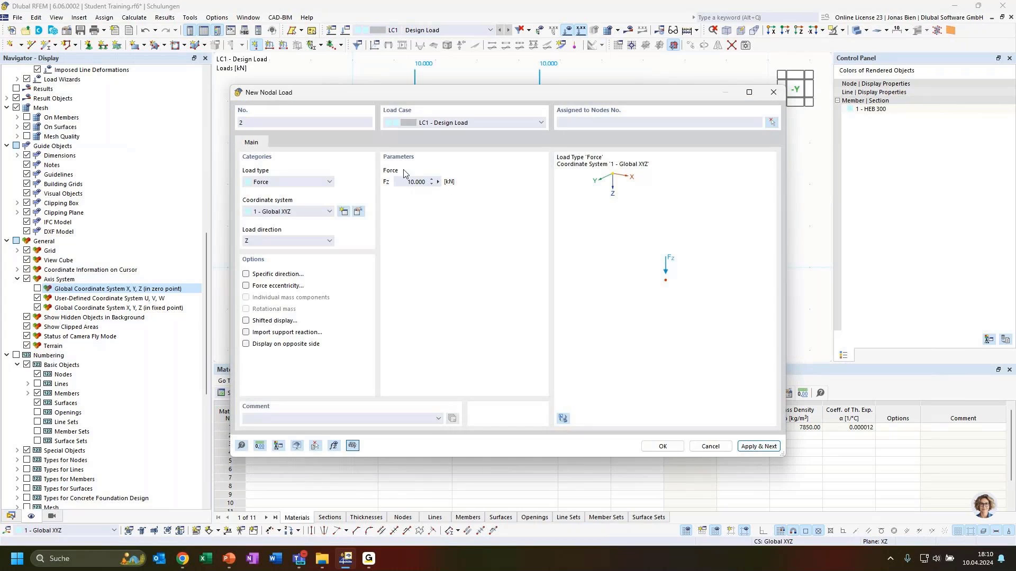
- Apply a 20 kN nodal force in Z to the last top chord node, node 9
key("BackSpace")
type("2")
left_click(771, 123)
left_click(663, 160)
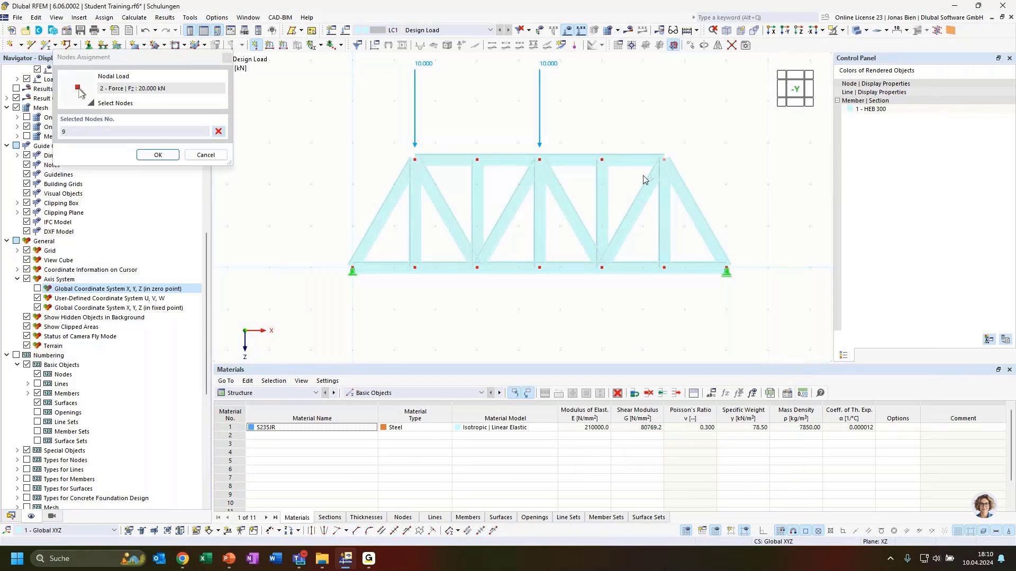
left_click(159, 154)
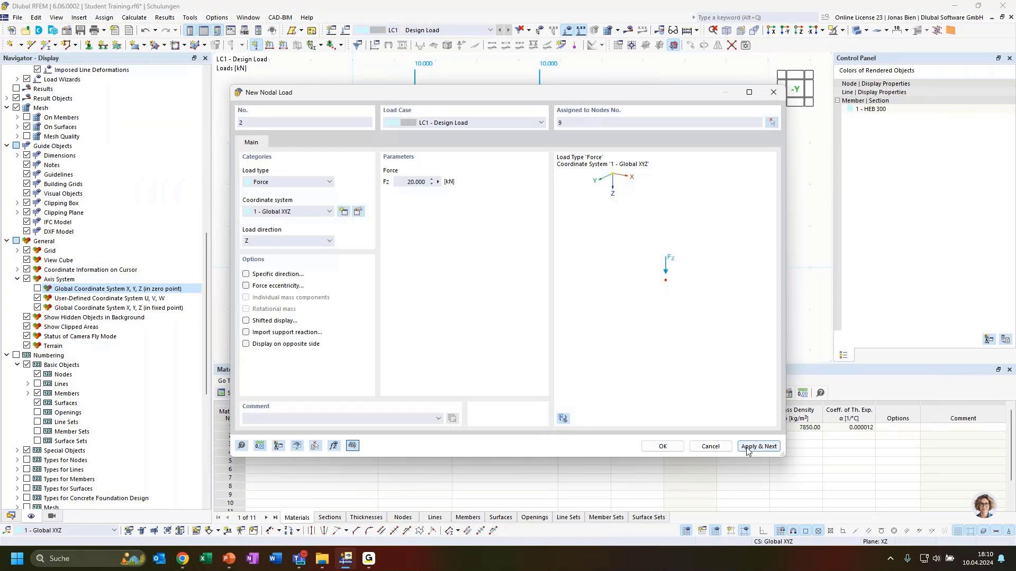
left_click(669, 447)
- Show the truss as a wireframe and color its objects by Material & Display Properties
middle_click_drag(730, 132, 735, 177)
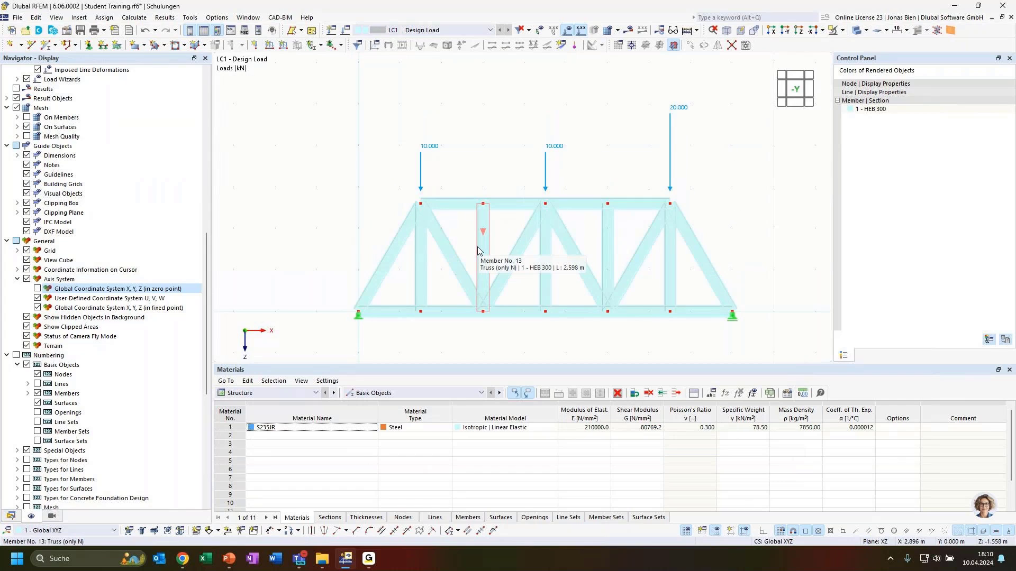
scroll(411, 129, "down", 1)
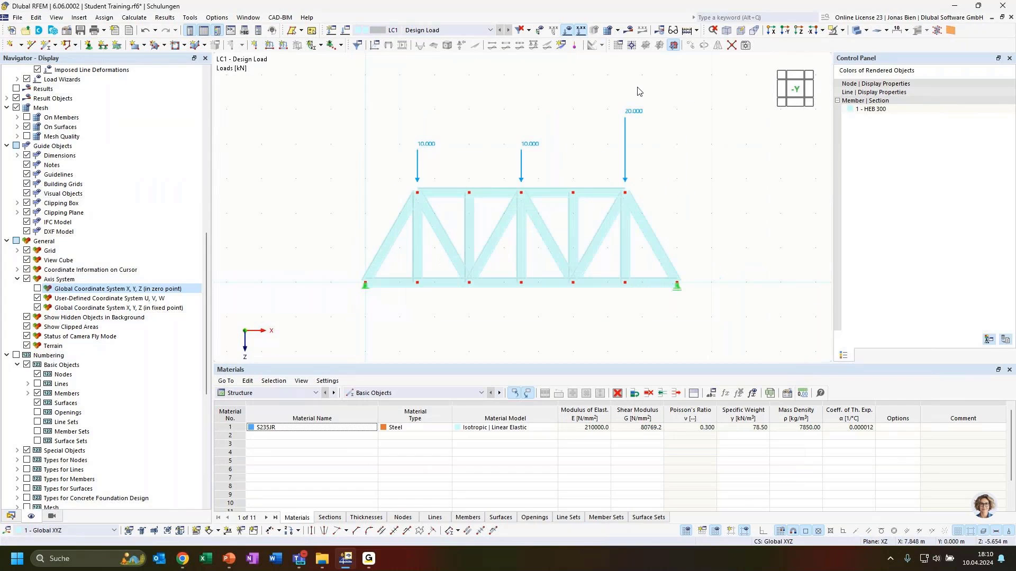
left_click(856, 32)
left_click(856, 34)
mouse_move(675, 178)
middle_mouse_down("ctrl")
mouse_move(703, 197)
mouse_move(688, 192)
middle_mouse_up("ctrl")
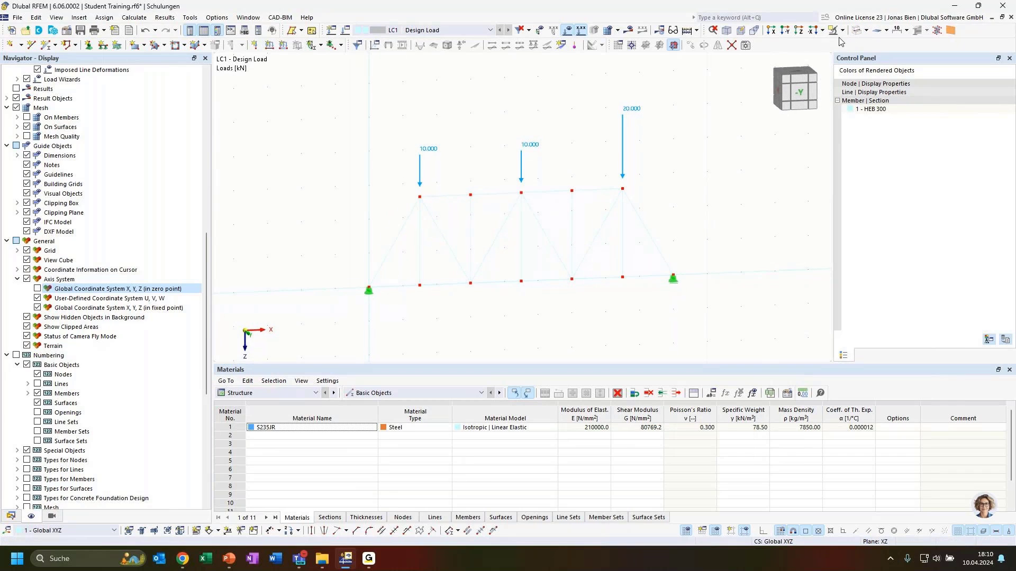
left_click(52, 517)
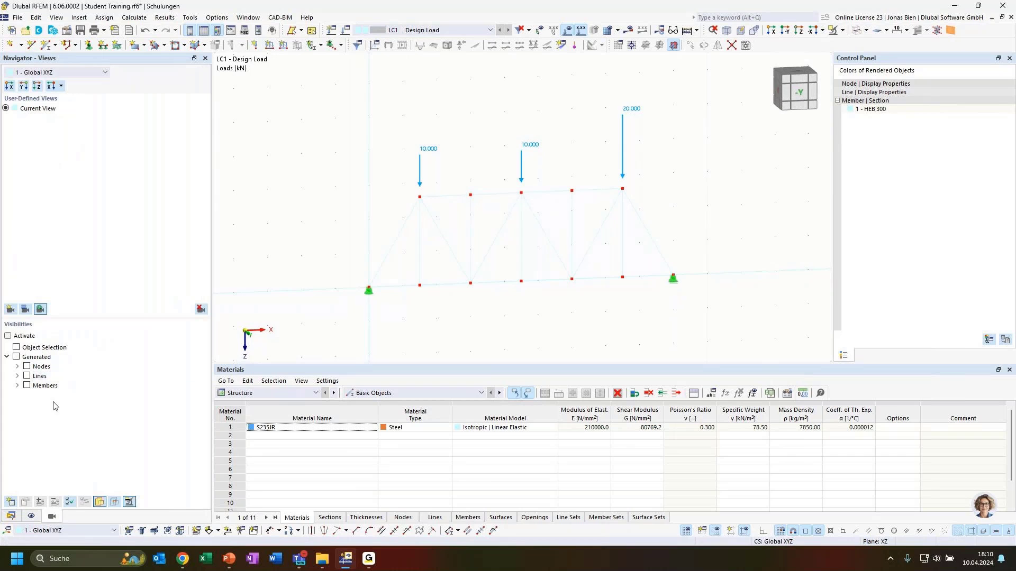
left_click(30, 520)
scroll(41, 409, "down", 10)
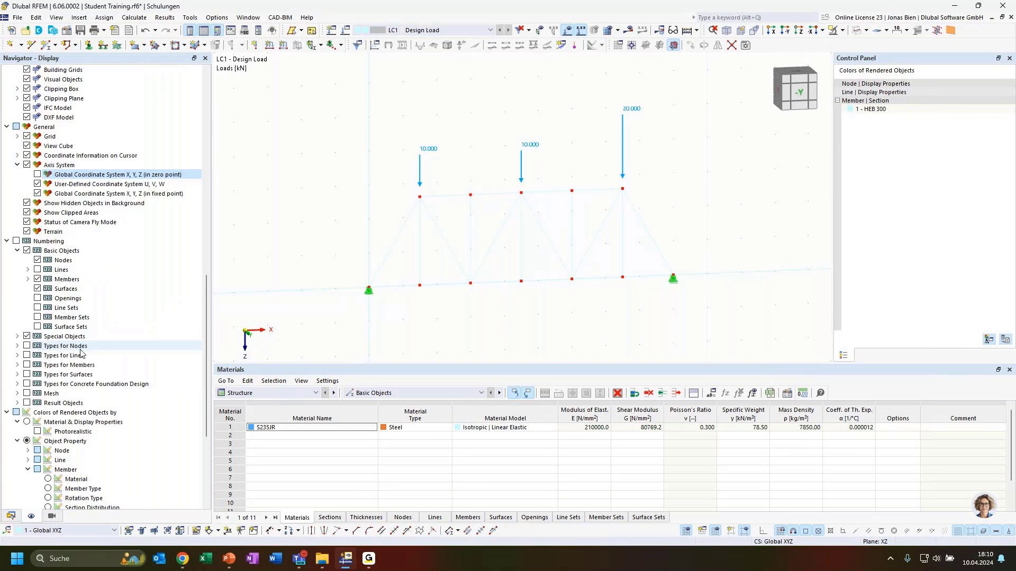
left_click(27, 336)
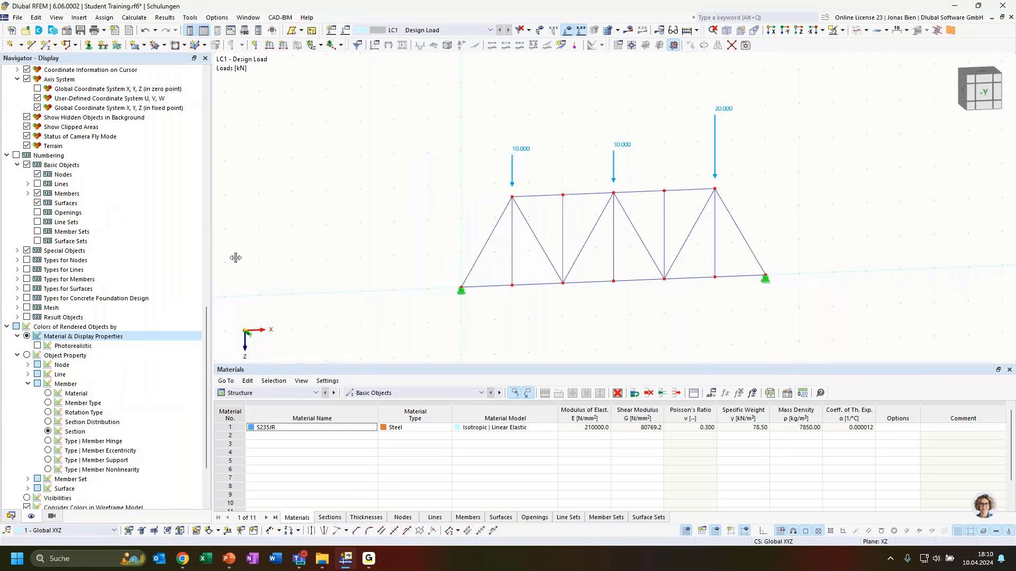
middle_click_drag(798, 194, 780, 194, "ctrl")
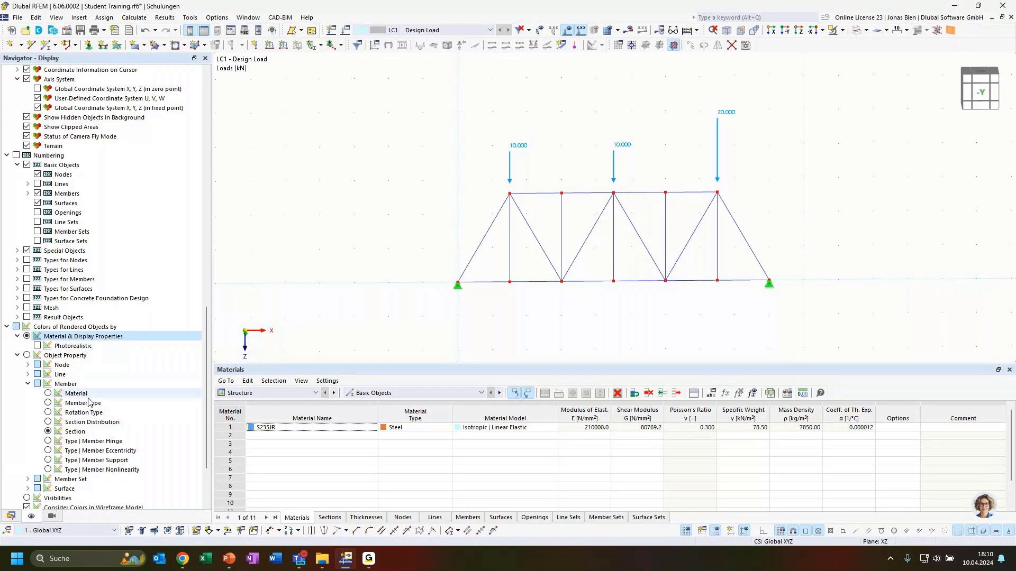
scroll(143, 326, "up", 7)
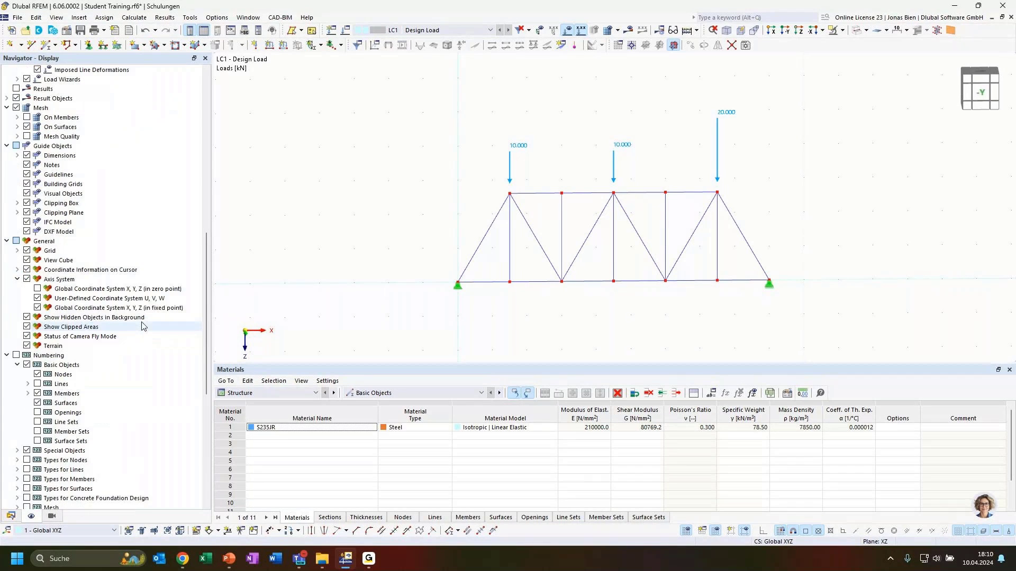
scroll(142, 326, "down", 3)
scroll(143, 324, "down", 5)
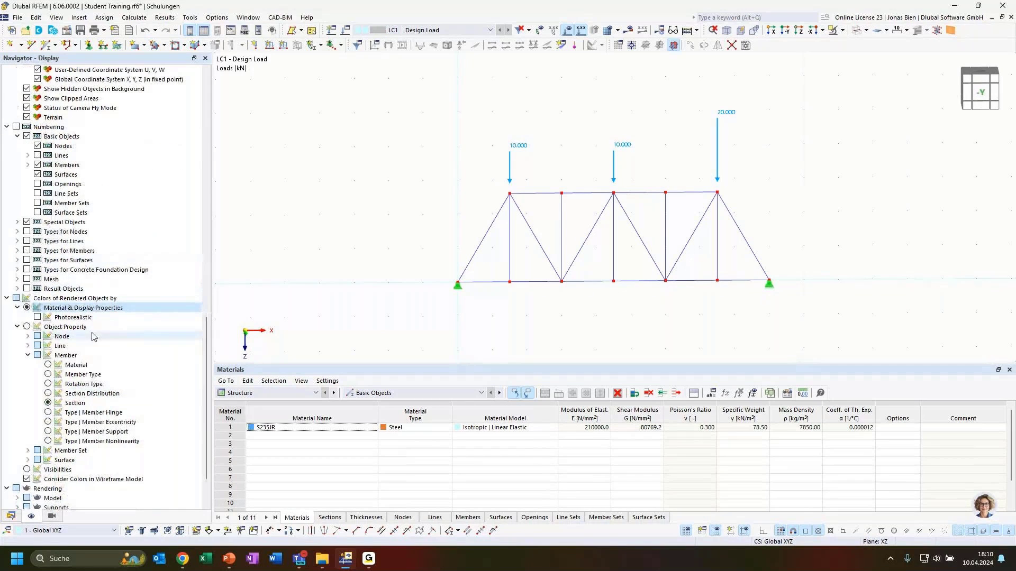
right_click(136, 364)
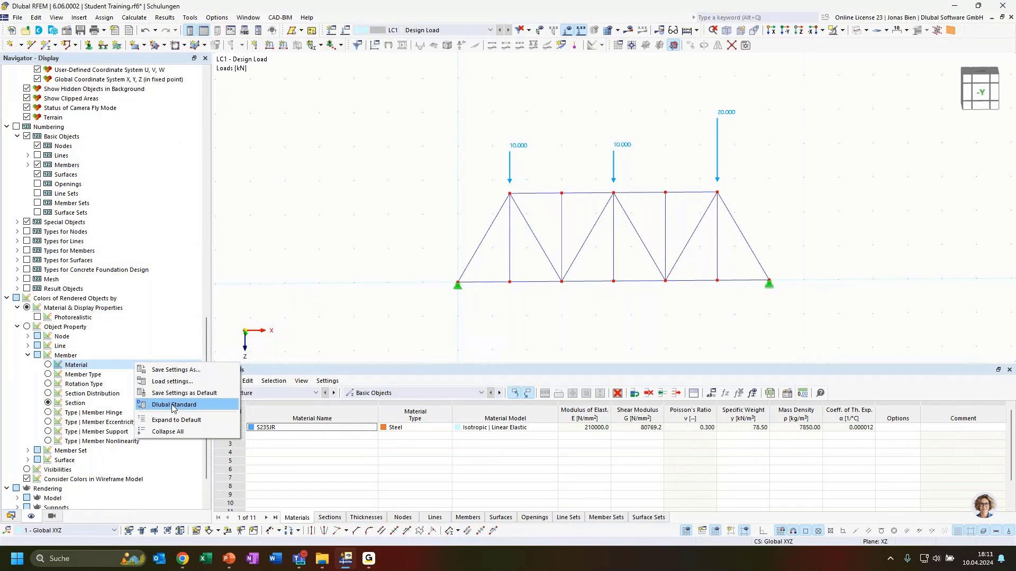
left_click(302, 248)
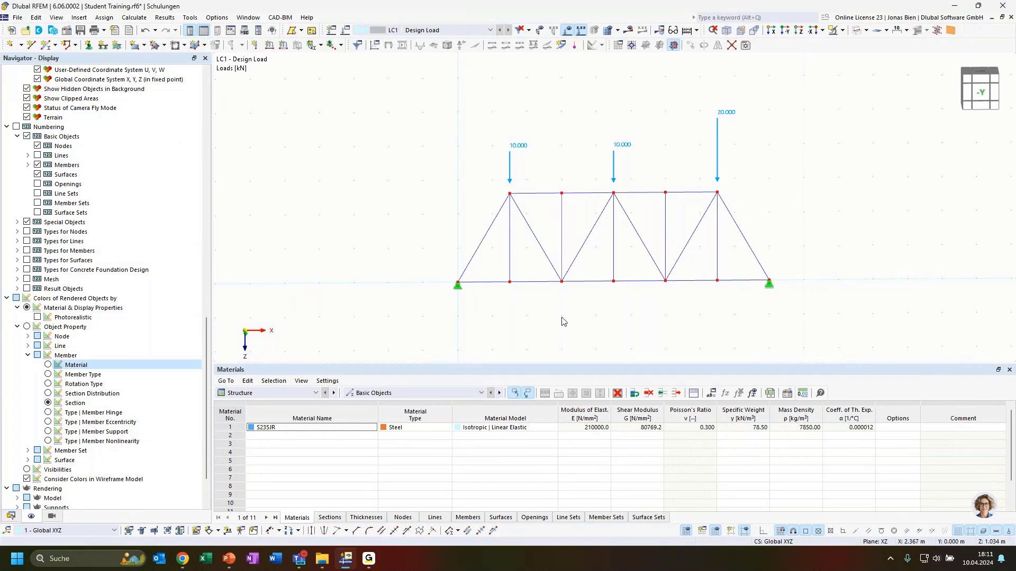
right_click(149, 354)
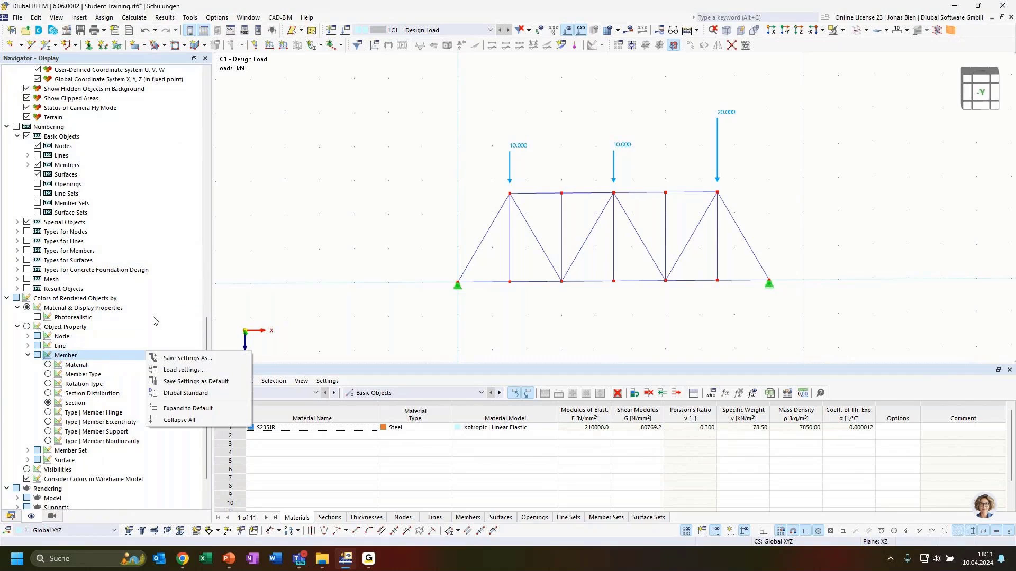
left_click(181, 394)
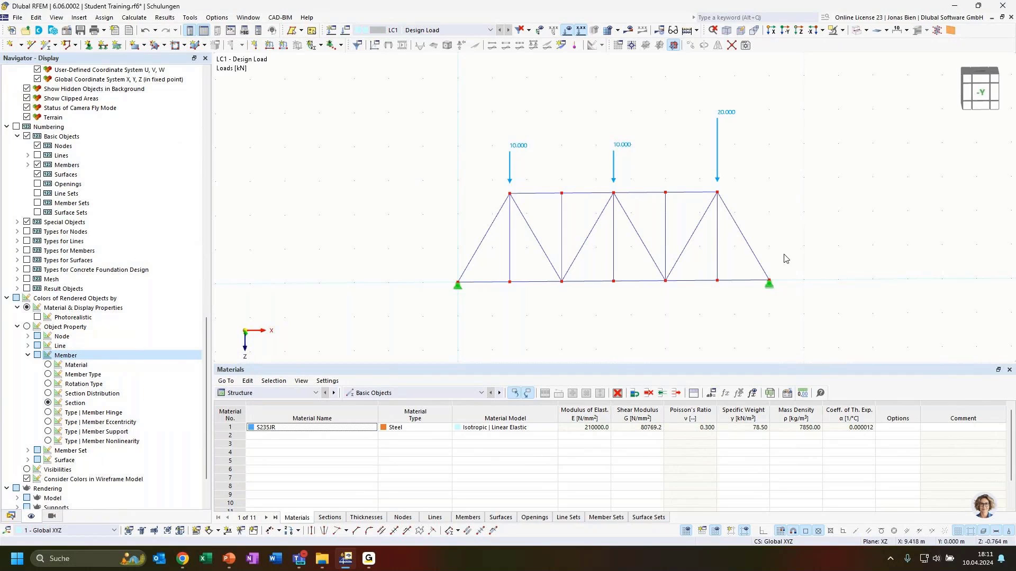
- Calculate load case LC1 and display the truss's global deformations |u|
left_click(628, 29)
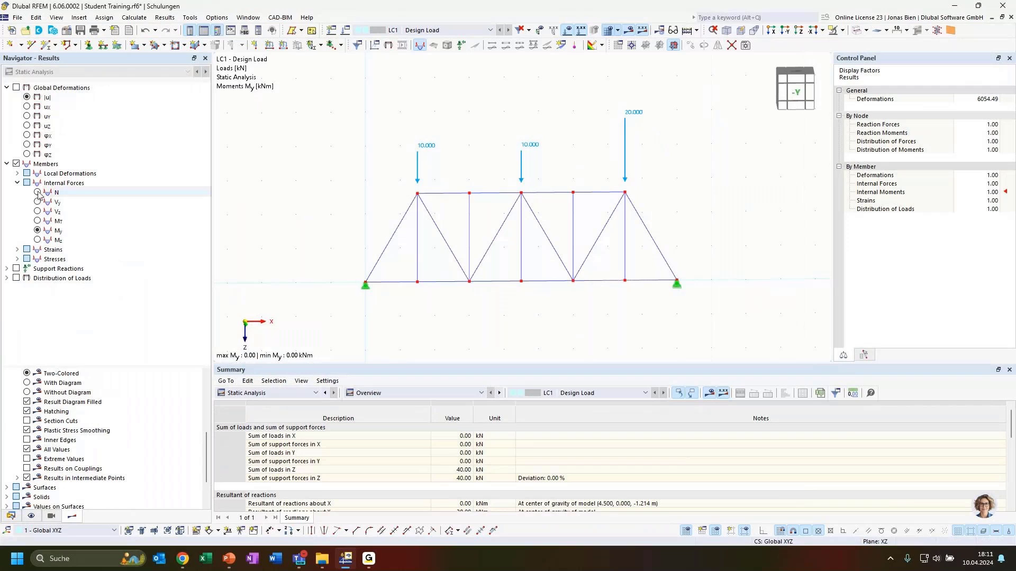
left_click(17, 174)
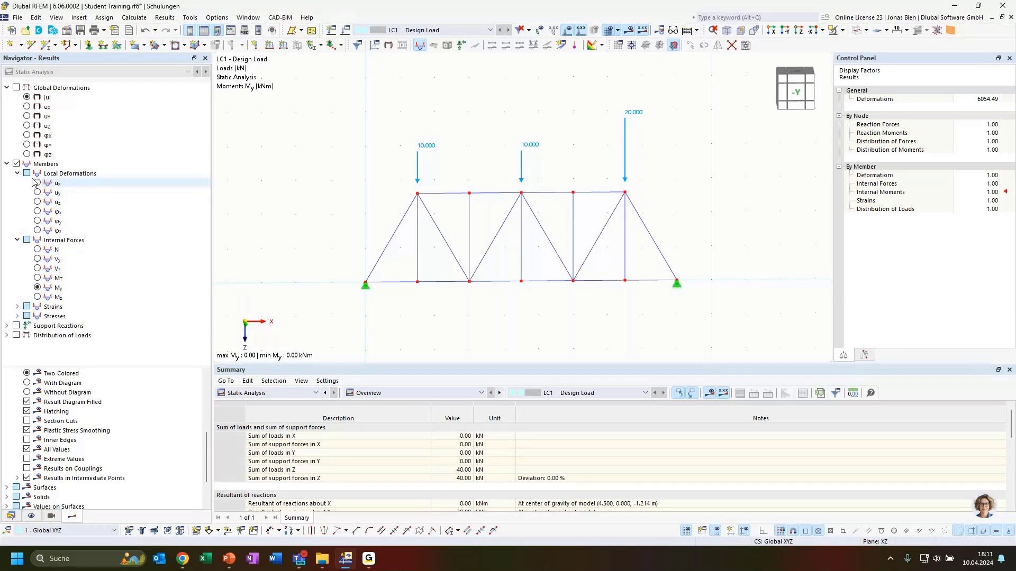
left_click(44, 100)
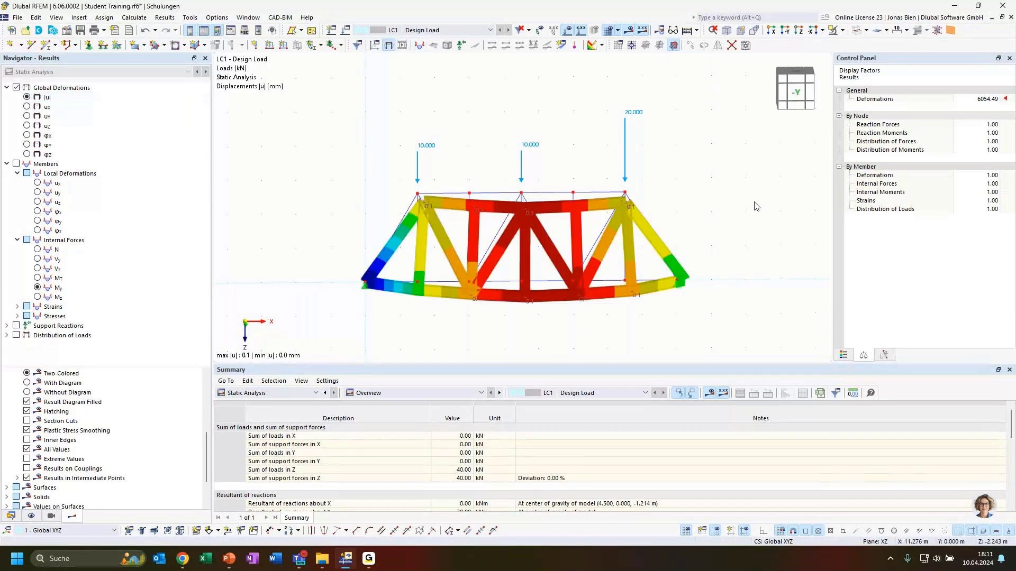
middle_click_drag(746, 203, 778, 189, "ctrl")
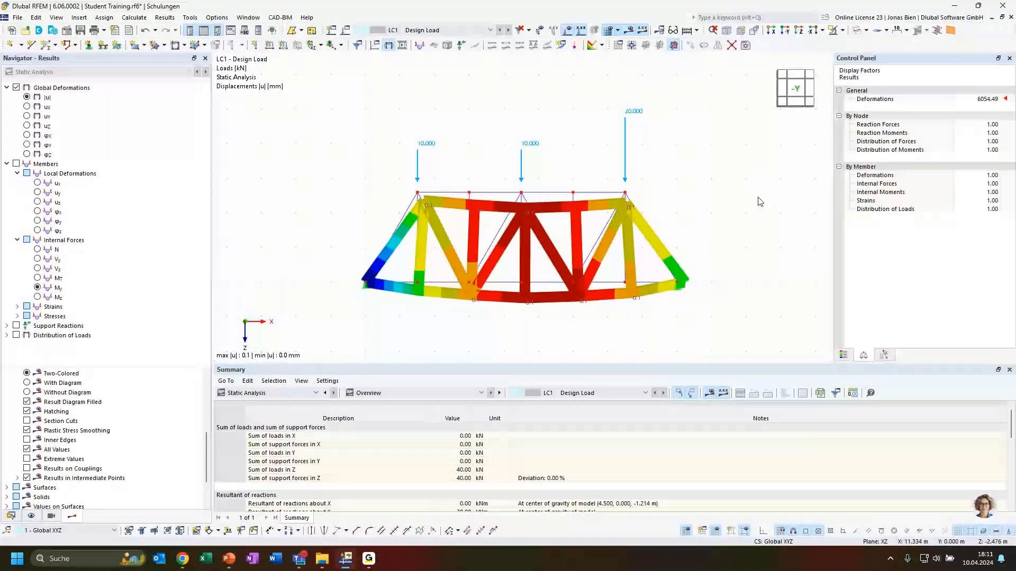
- Display the axial forces N of the truss members instead of the global deformations, viewed along -Y
middle_click_drag(760, 201, 579, 322, "ctrl")
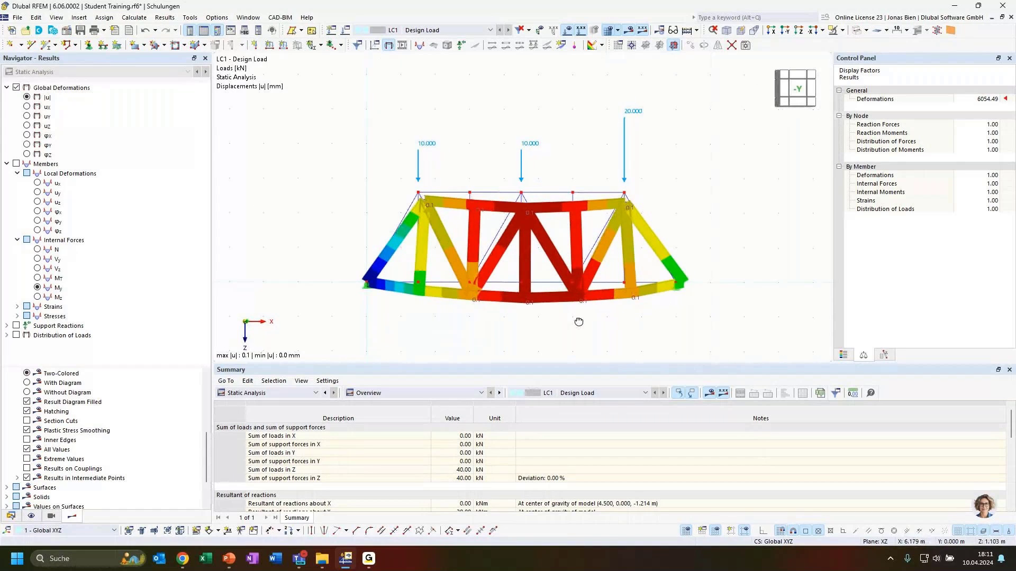
left_click(55, 250)
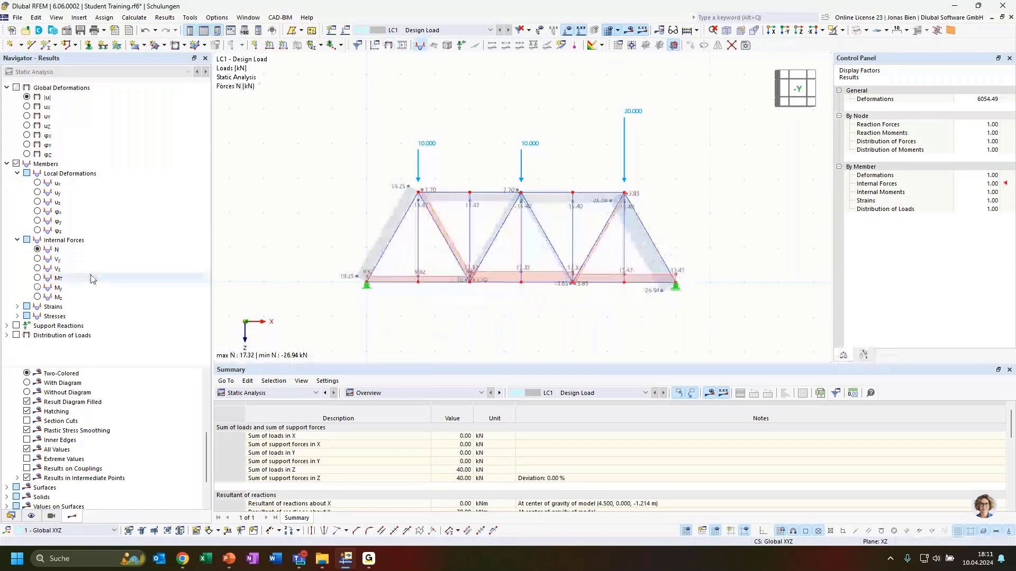
middle_click_drag(714, 197, 657, 216, "ctrl")
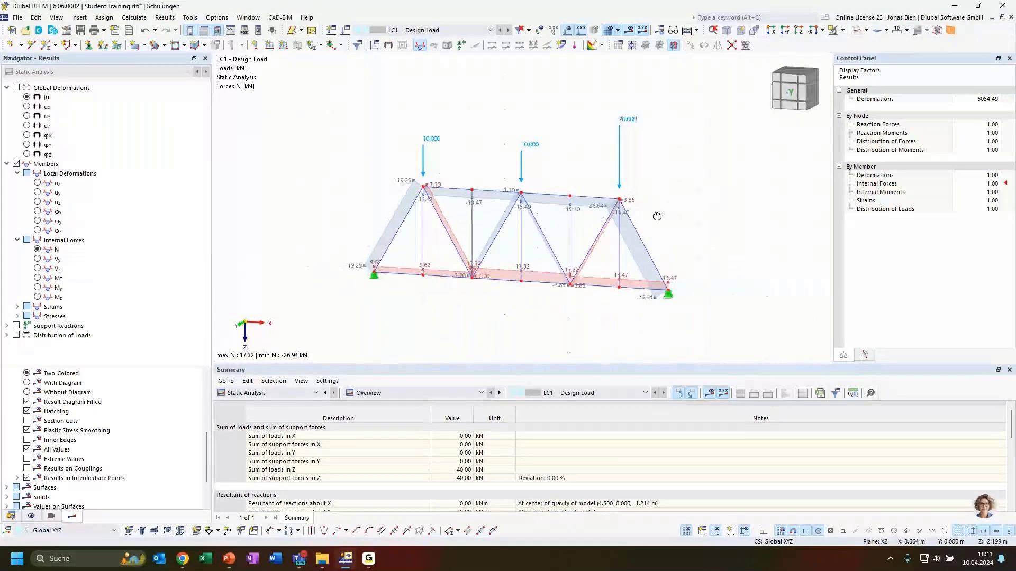
left_click(790, 96)
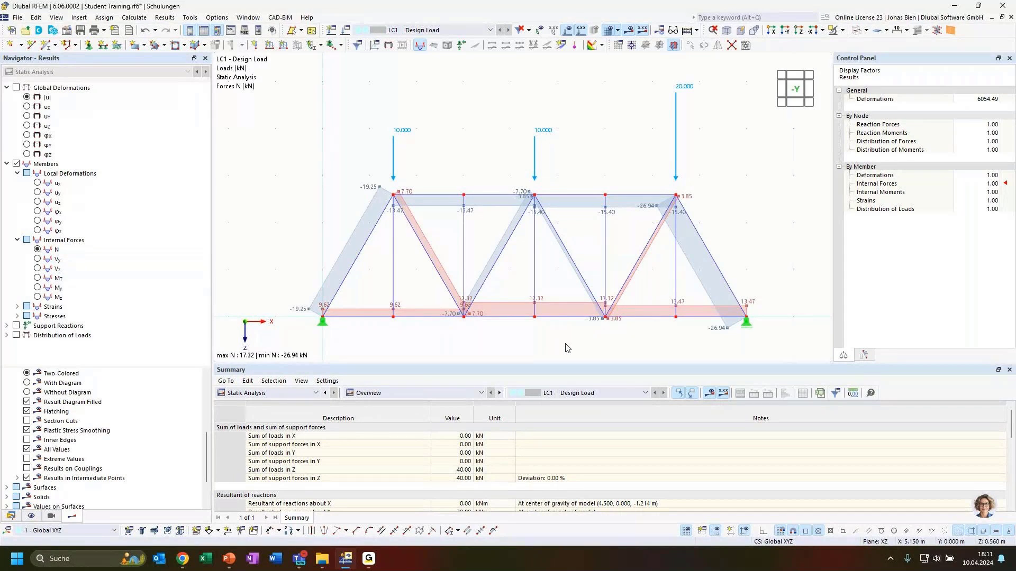
- Review the members' shear force, torsion and bending moment diagrams, including Vz and Mz, and return to the axial forces N
left_click(39, 259)
left_click(38, 277)
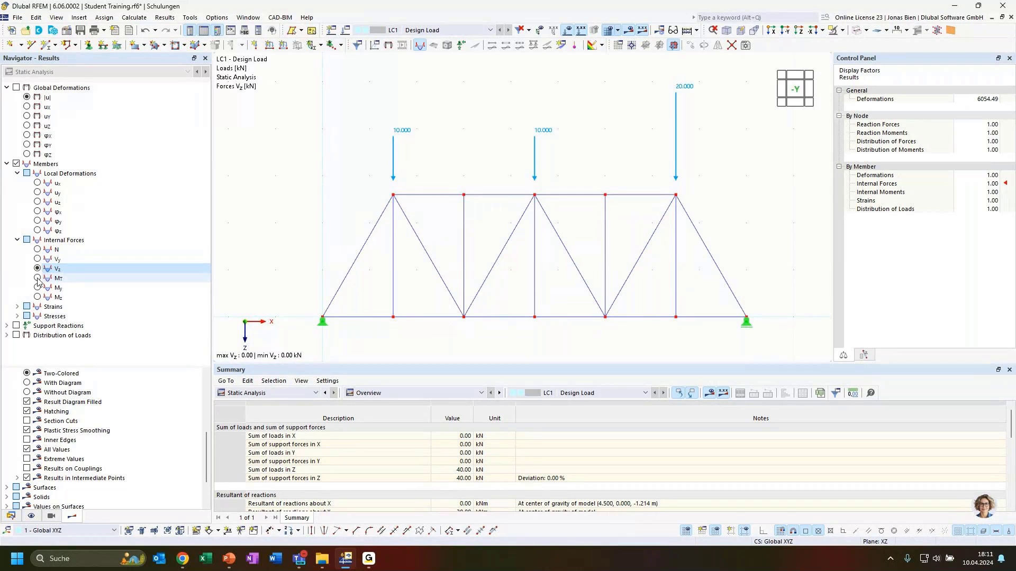
left_click(38, 287)
left_click(38, 297)
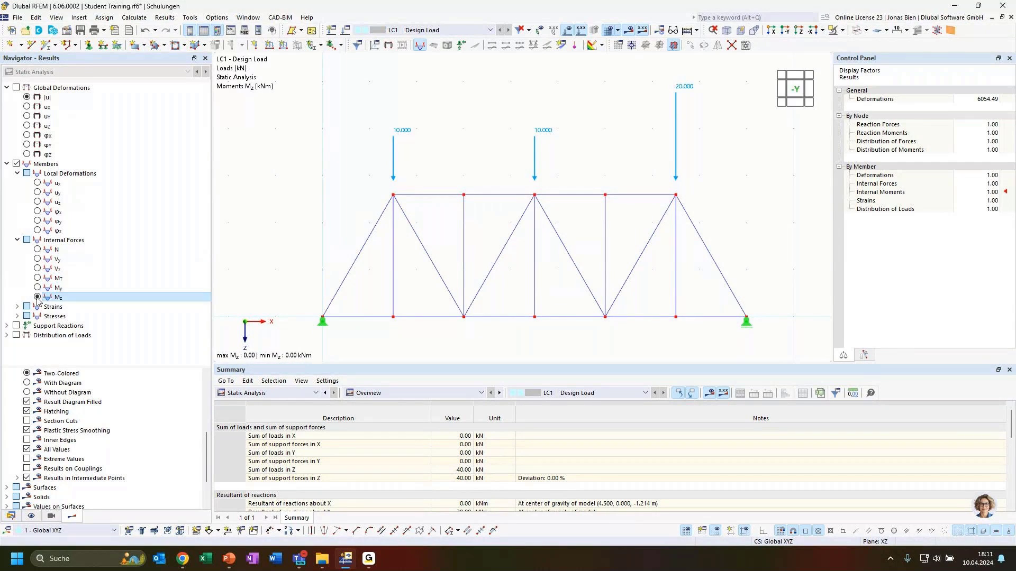
left_click(38, 250)
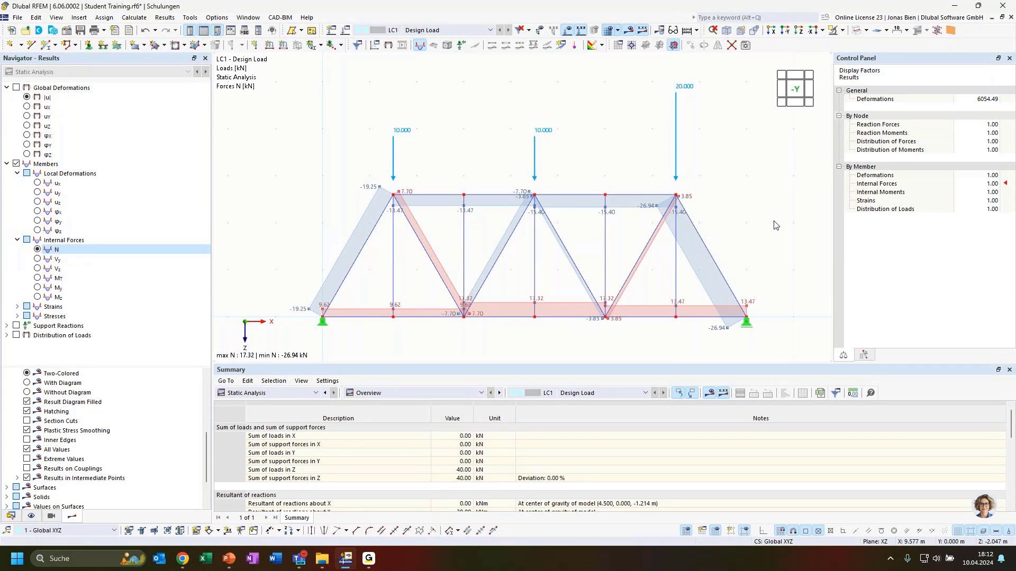
scroll(743, 182, "down", 3)
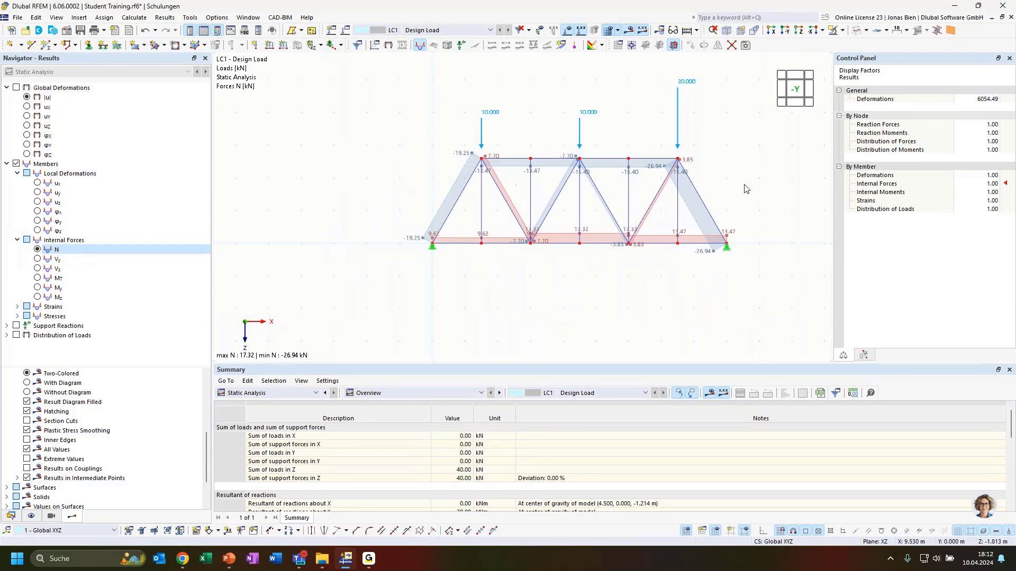
middle_click_drag(737, 181, 714, 195)
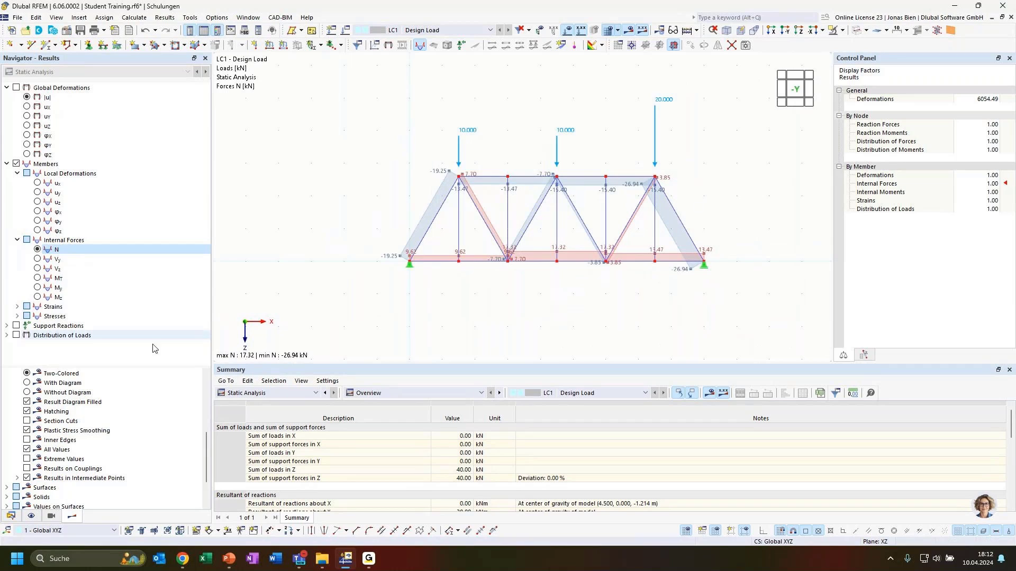
- Show the support reactions and compare the sum of loads with the sum of support forces in Z, including the deviation
left_click(16, 326)
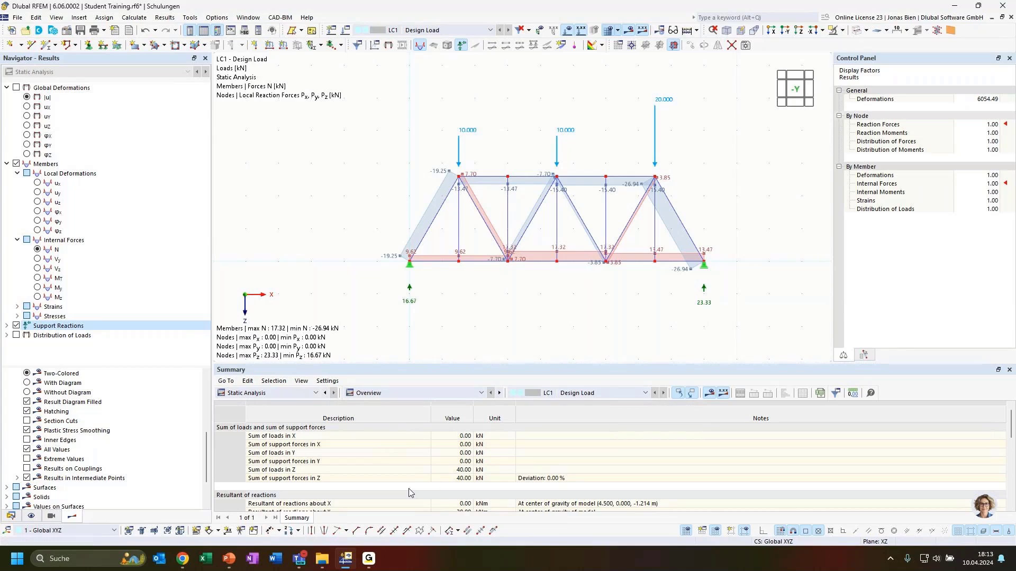
left_click(406, 471)
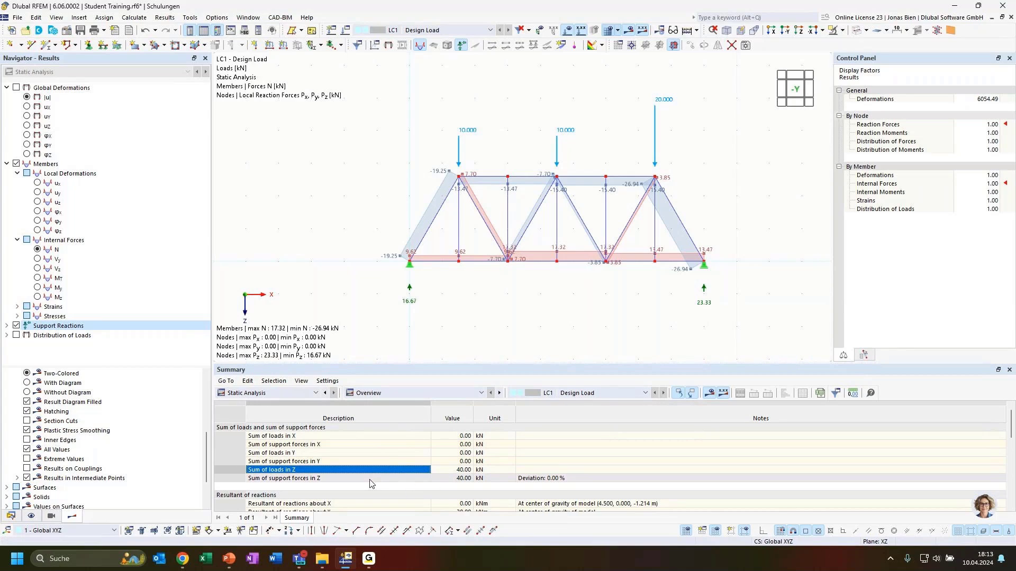
left_click(370, 478)
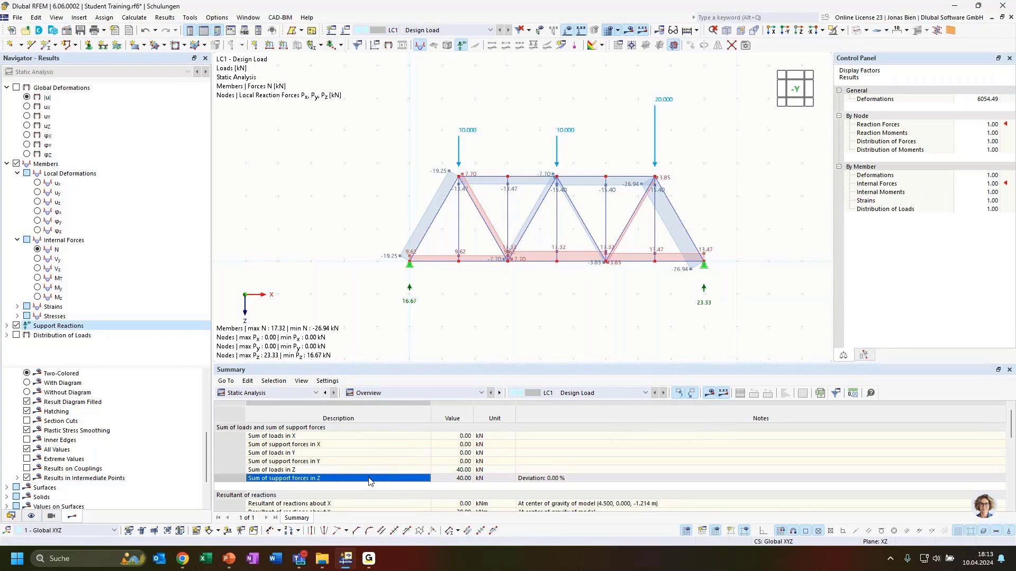
left_click(542, 479)
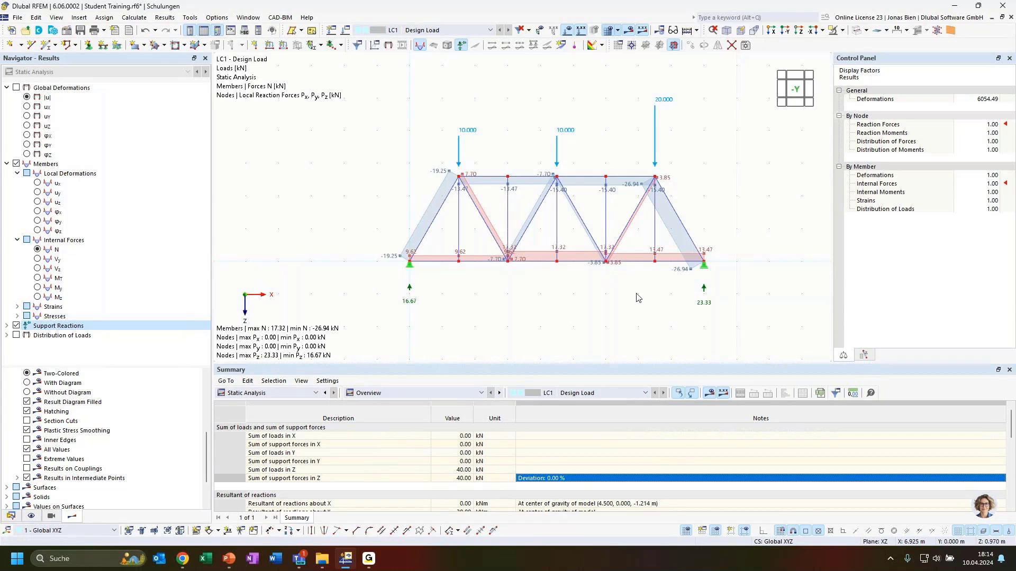
scroll(532, 303, "up", 1)
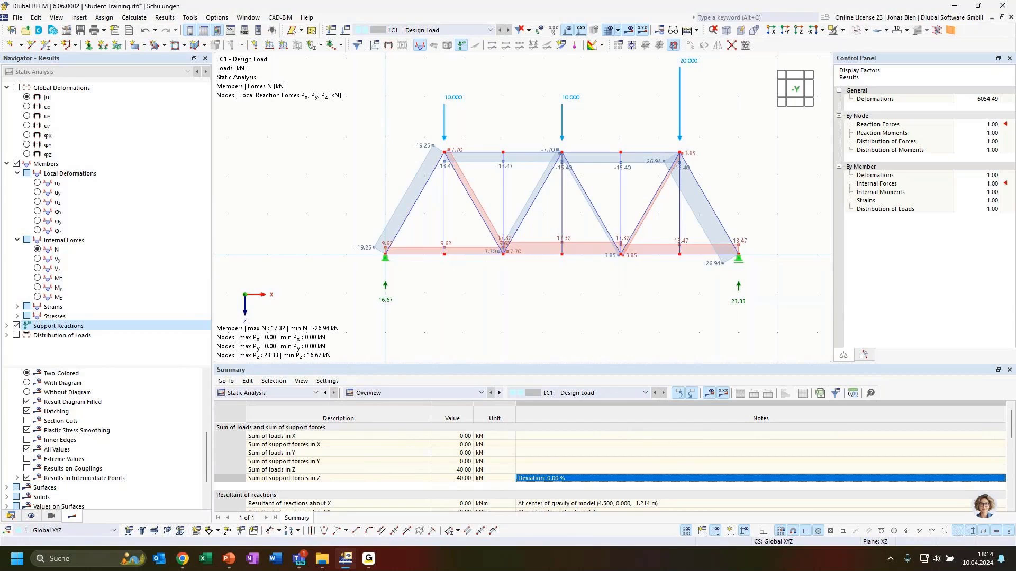
middle_click_drag(613, 279, 608, 288)
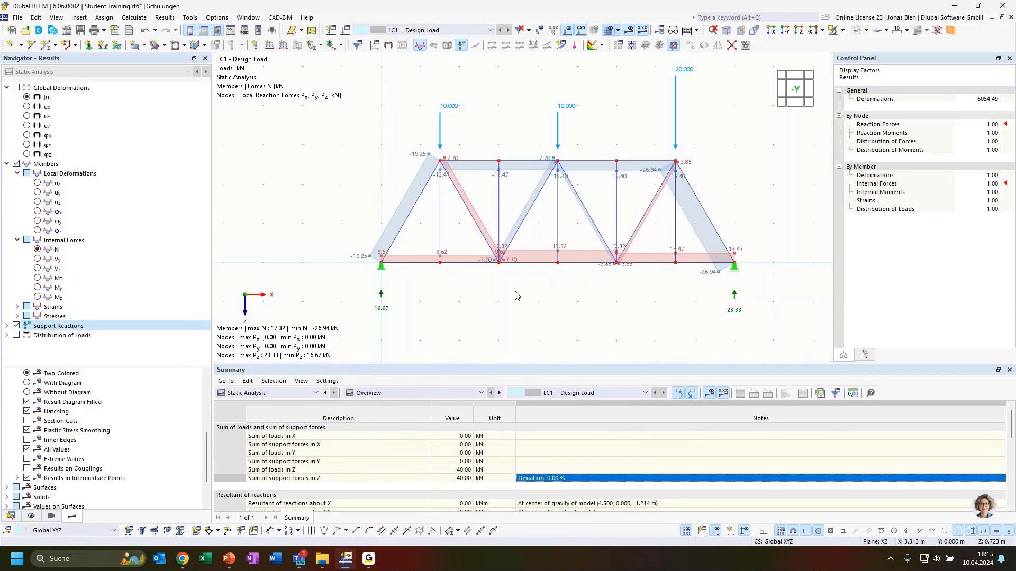
middle_click_drag(632, 298, 620, 296)
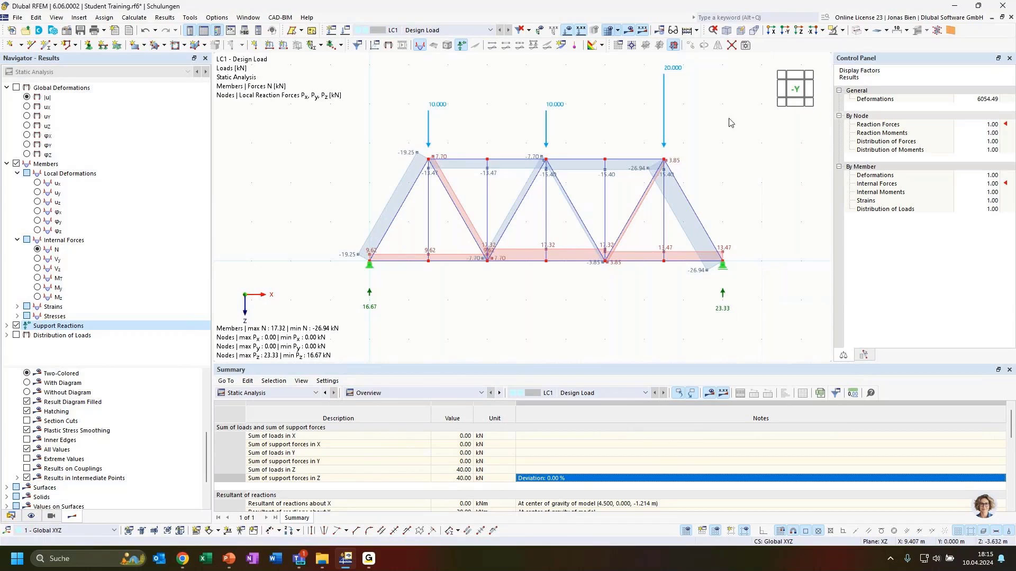
- Reduce the graphical display size of the nodal load arrows on the top chord
scroll(700, 133, "down", 2)
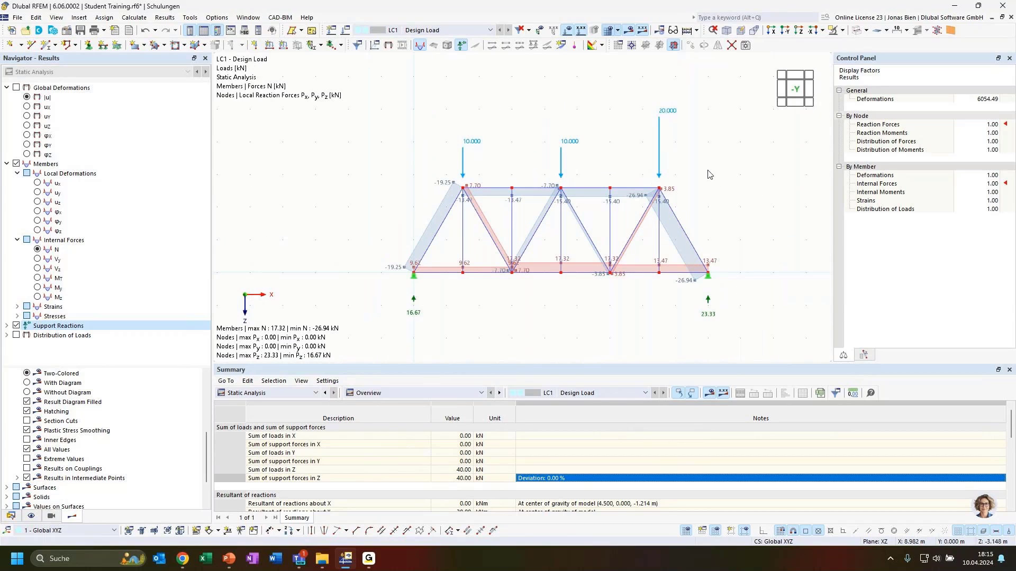
right_click(709, 301)
left_click(686, 307)
right_click(660, 152)
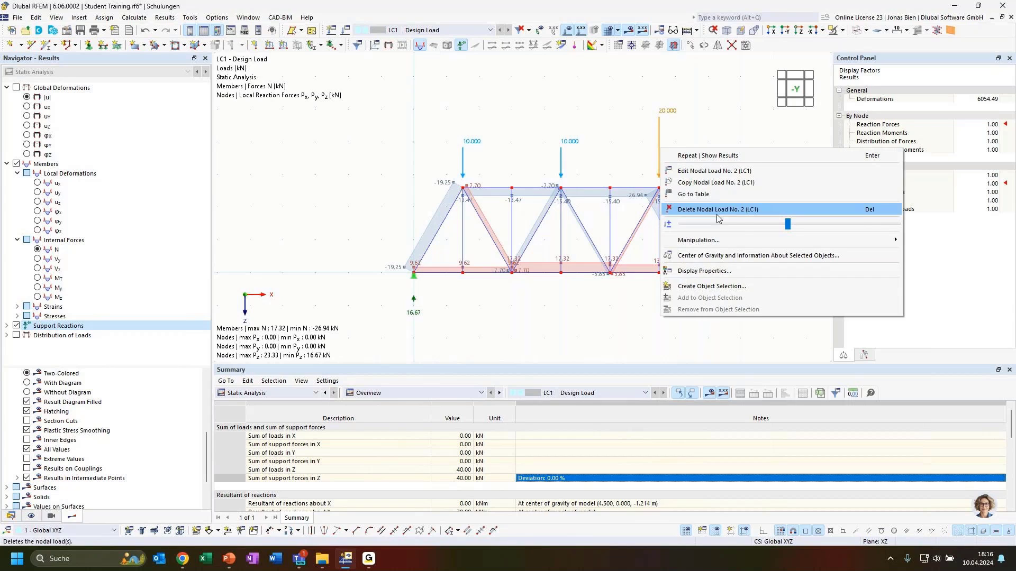
left_click(740, 131)
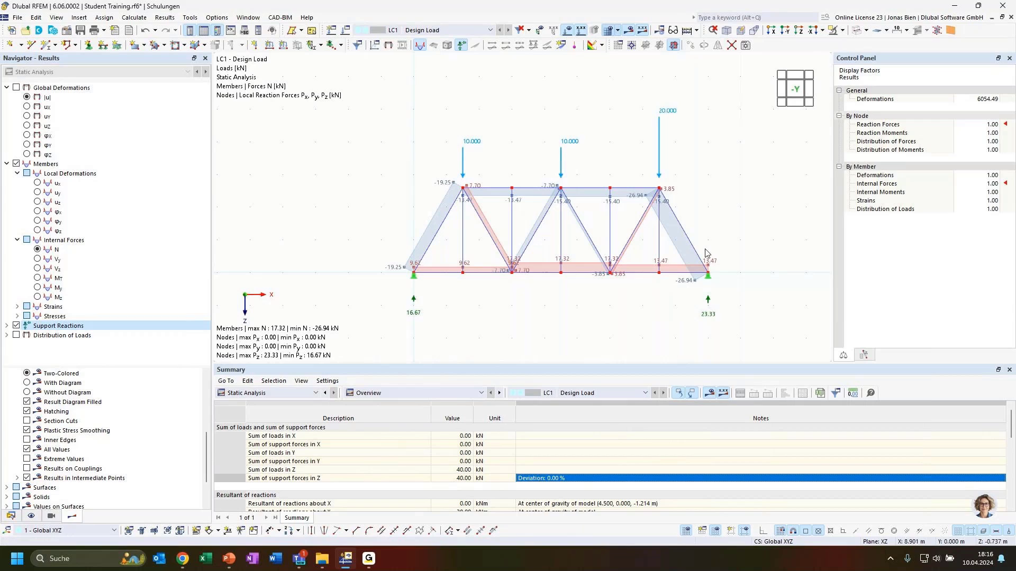
right_click(659, 161)
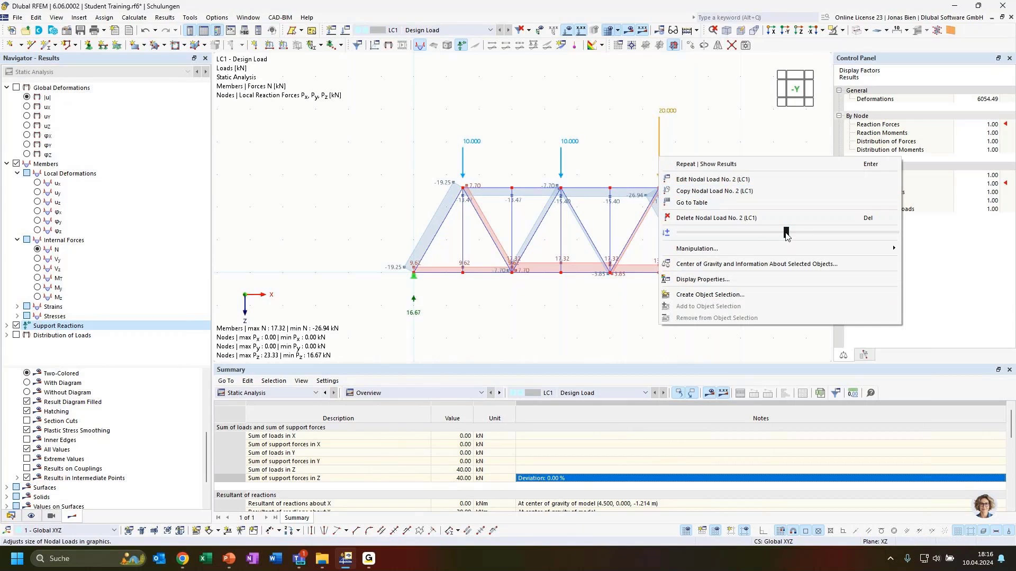
left_click_drag(786, 236, 696, 236)
left_click(582, 286)
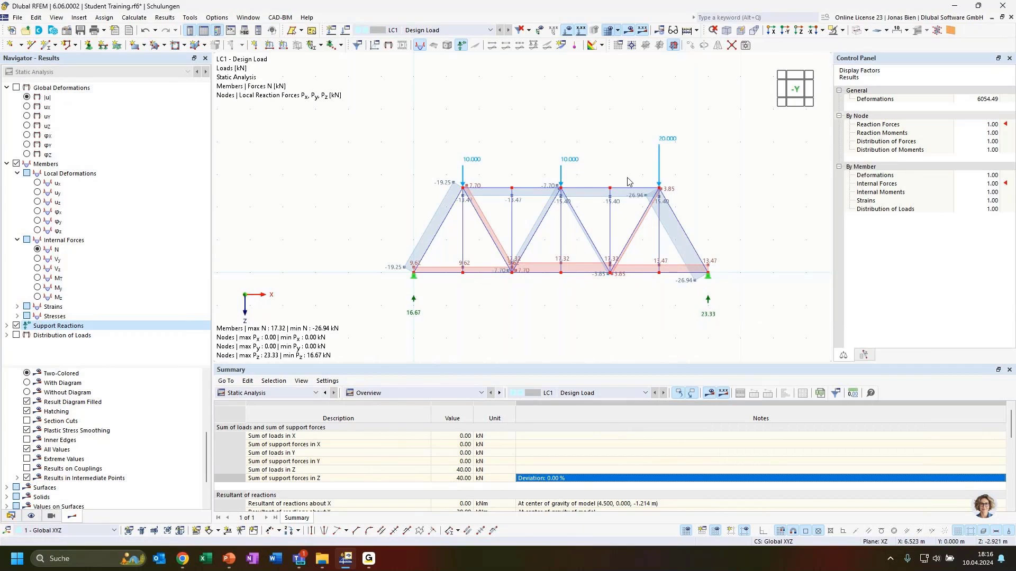
- Enlarge the graphical display size of the nodal support symbols and check the roller support's symbol
scroll(456, 283, "up", 2)
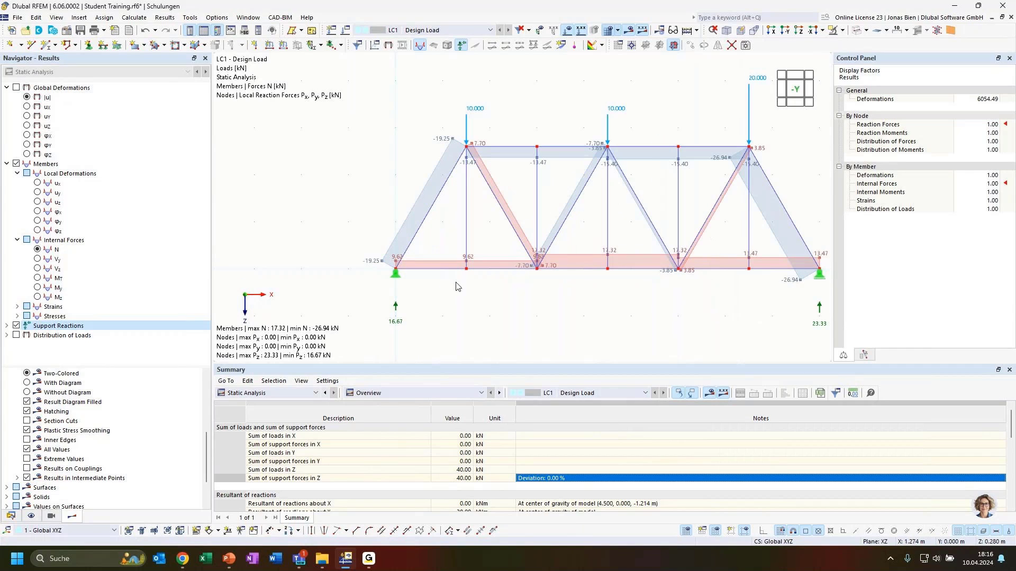
middle_click_drag(666, 299, 604, 298)
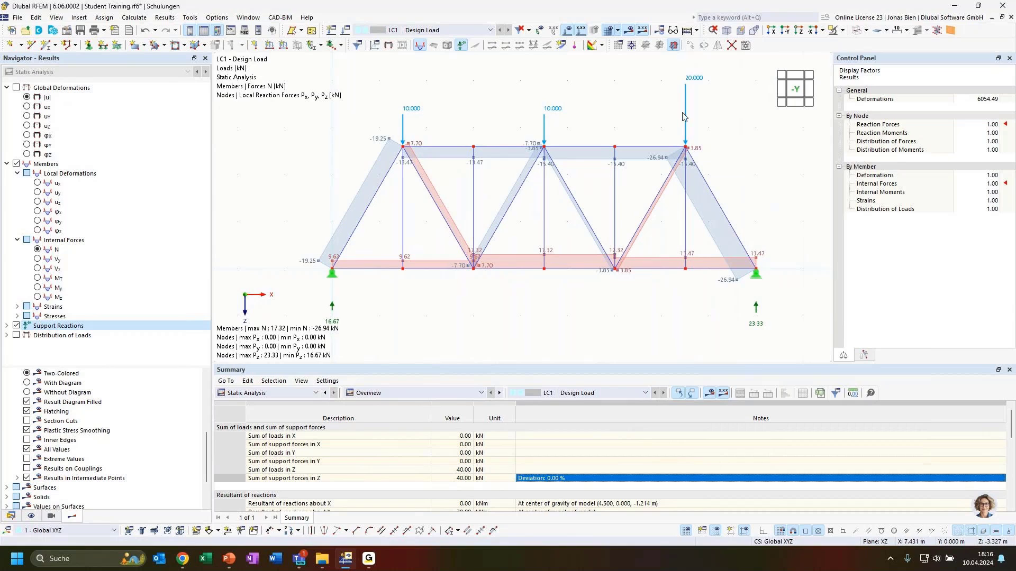
right_click(755, 273)
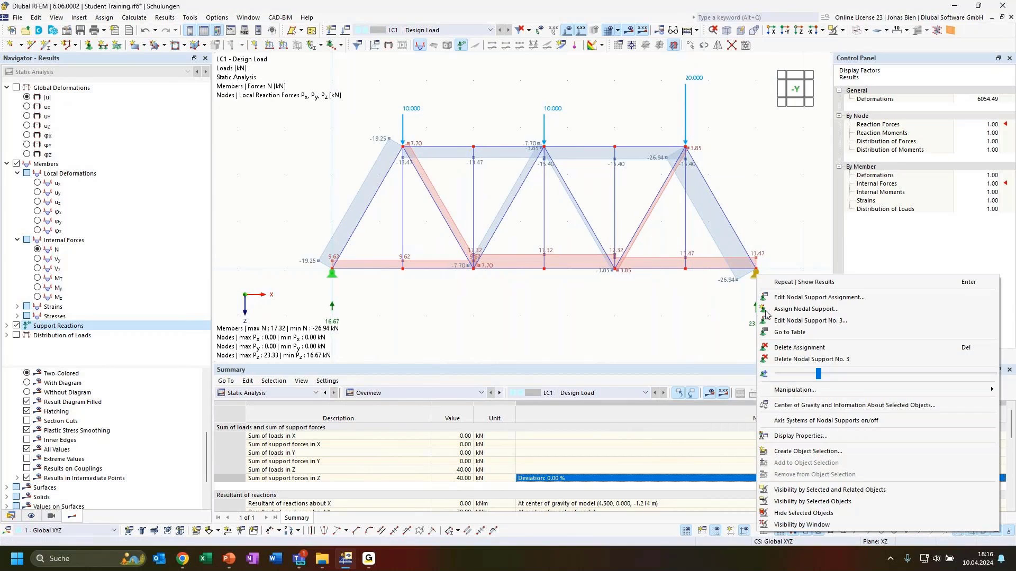
left_click_drag(838, 373, 868, 374)
left_click(643, 314)
scroll(646, 313, "down", 1)
scroll(686, 325, "up", 1)
left_click(749, 280)
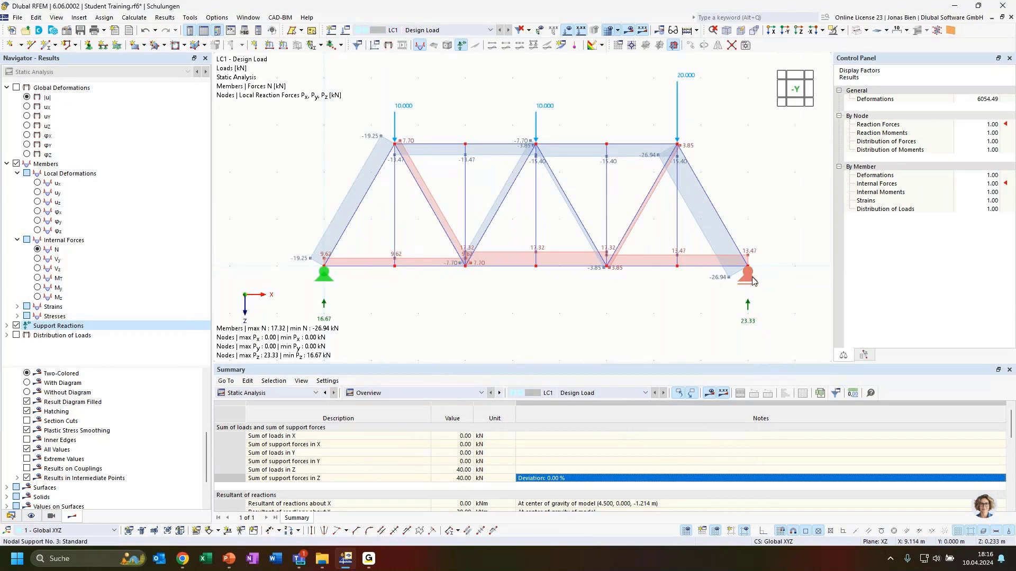
left_click(617, 349)
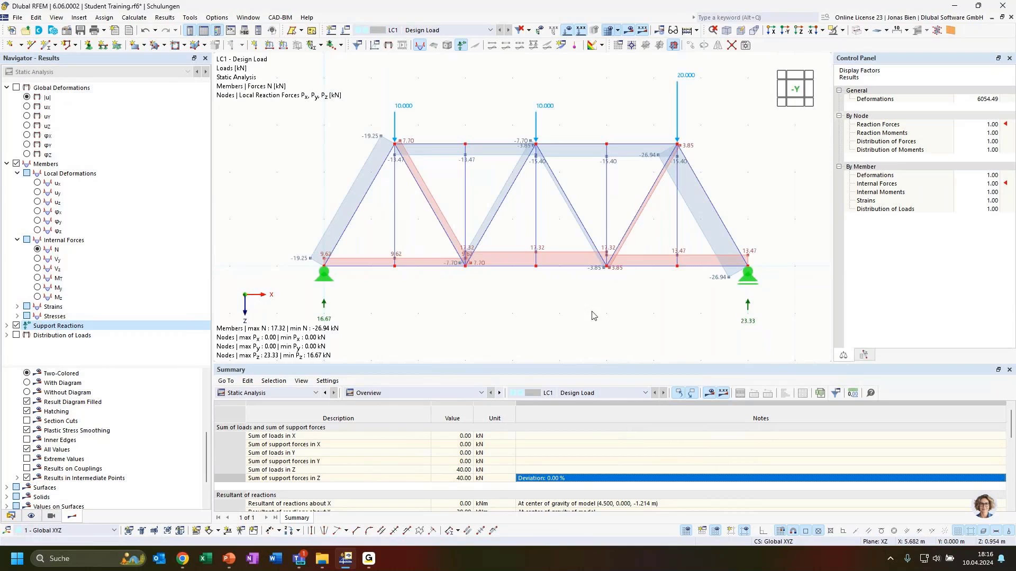
right_click(747, 305)
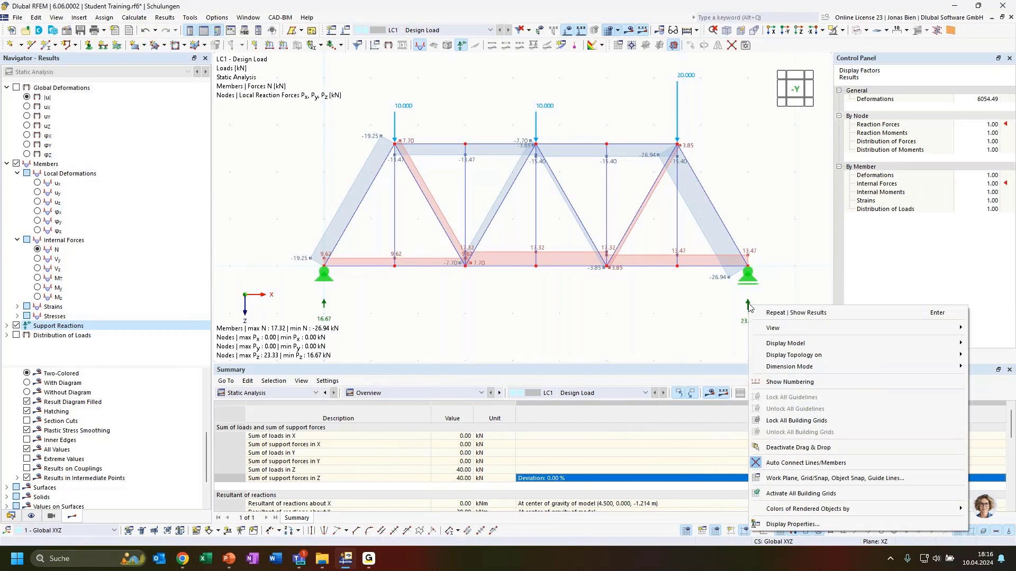
left_click(732, 266)
right_click(732, 266)
left_click(752, 258)
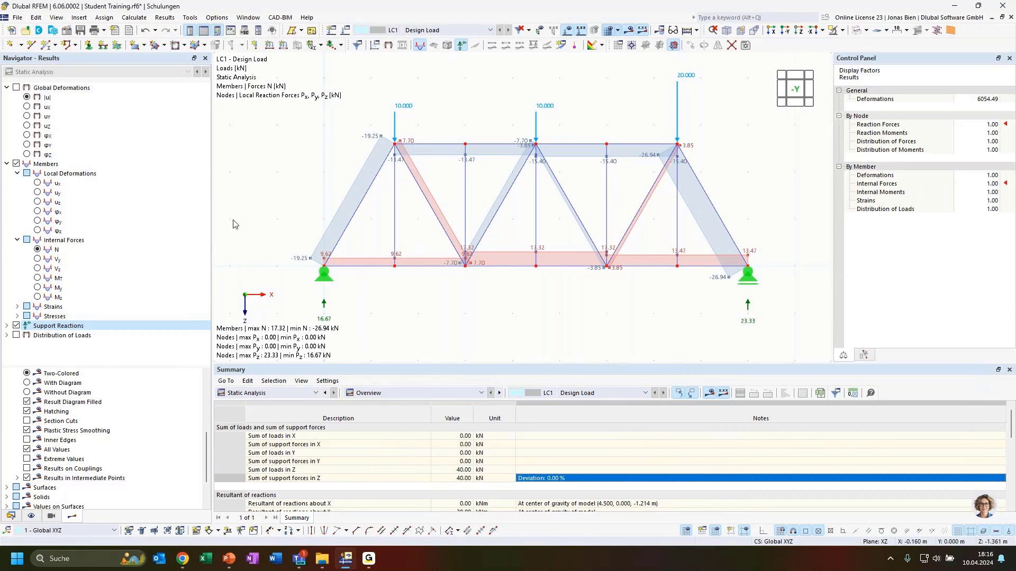
middle_click_drag(591, 321, 627, 310)
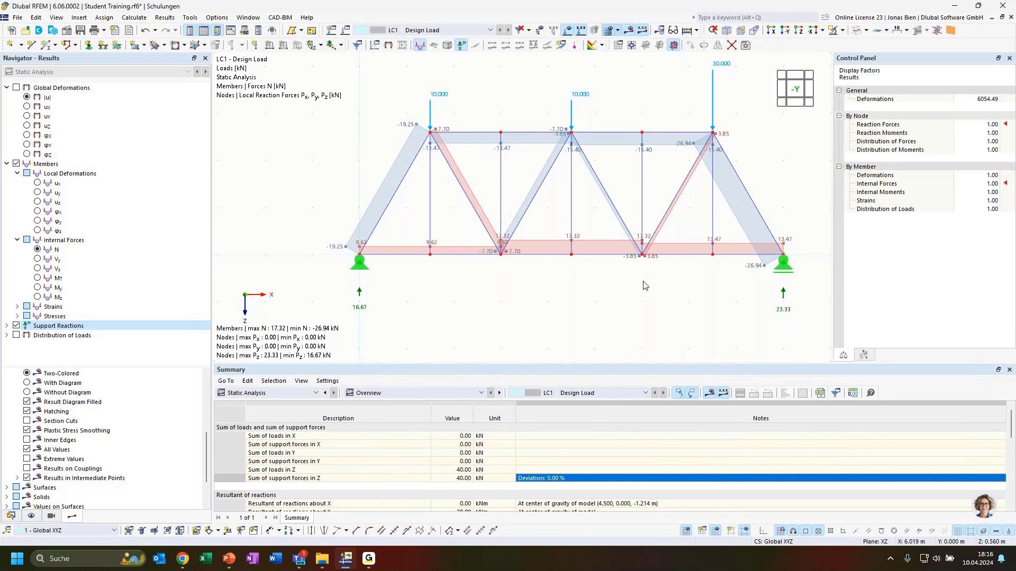
middle_click_drag(646, 285, 640, 292)
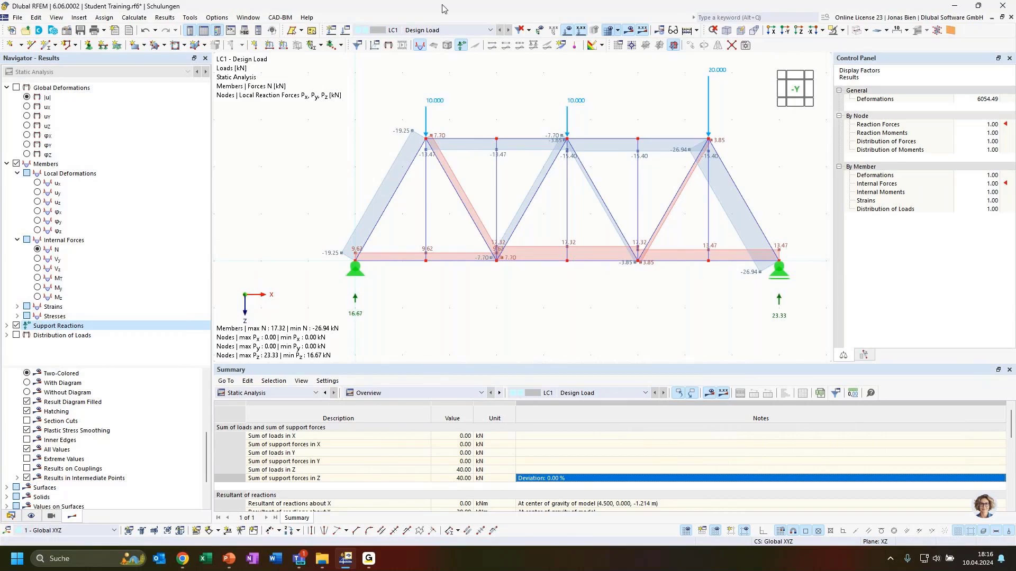
- Check the display properties of the support reaction results for nodal and line supports, and close the settings without changes
left_click(223, 19)
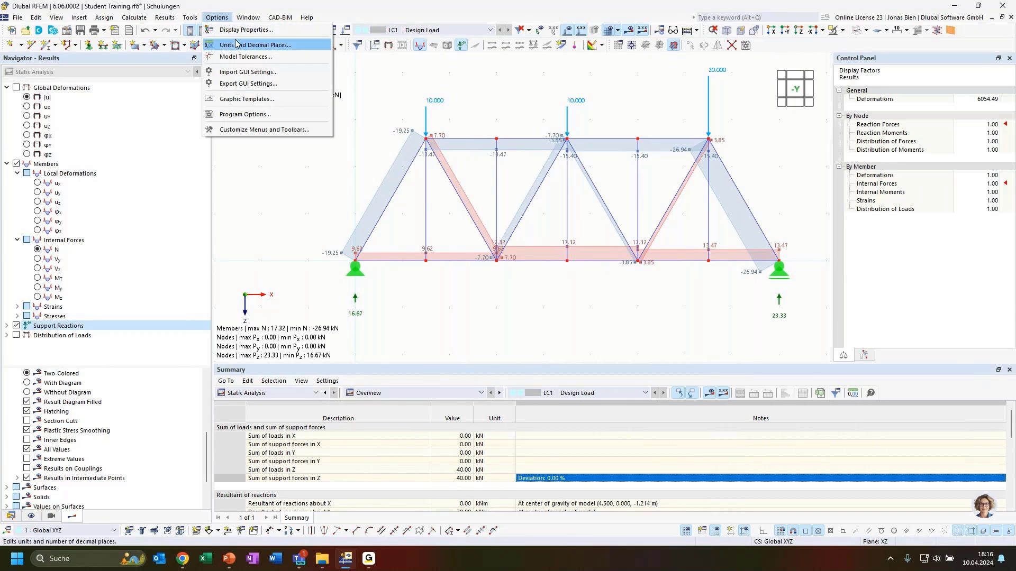
left_click(238, 30)
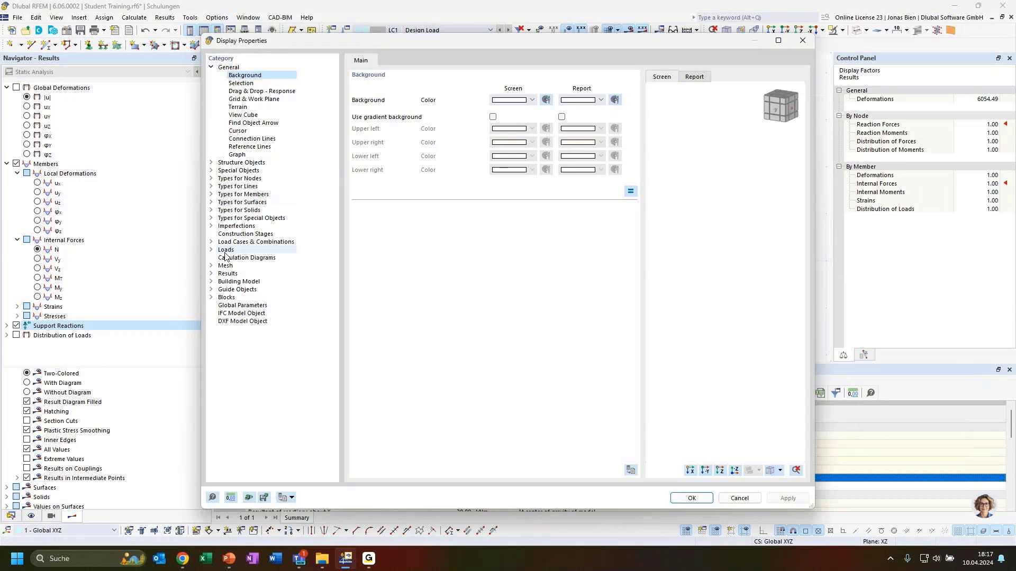
left_click(211, 273)
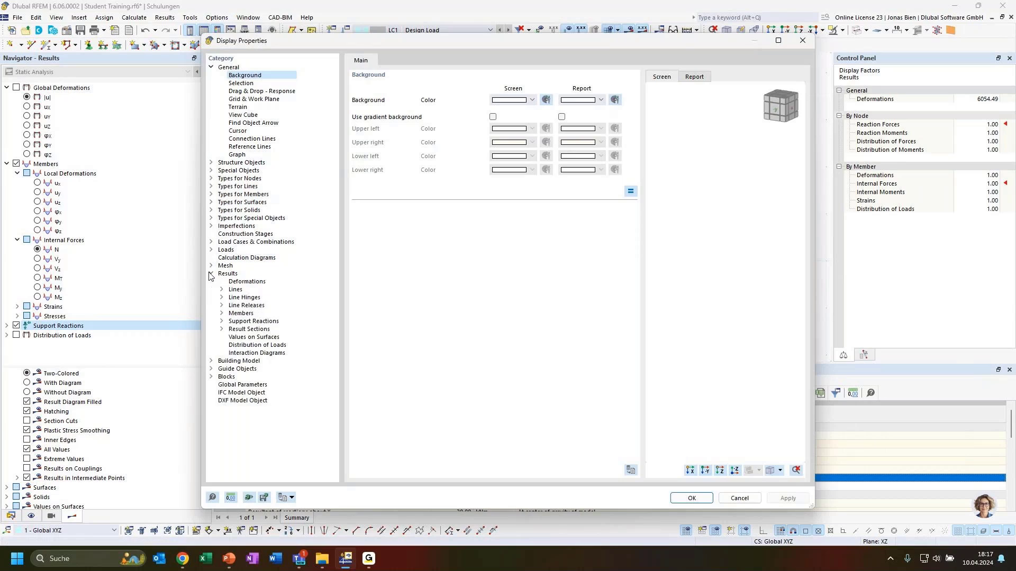
left_click(221, 322)
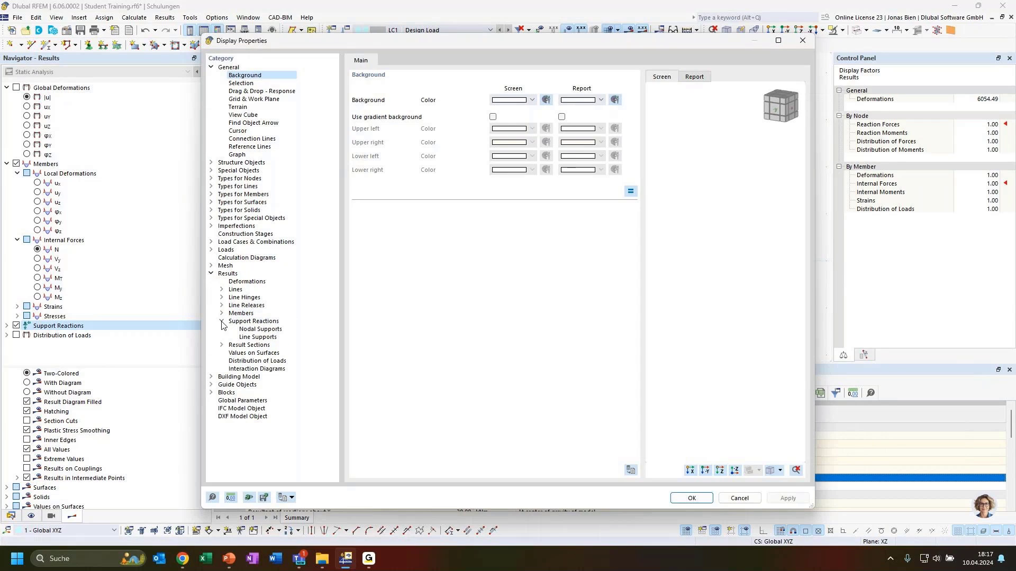
left_click(267, 331)
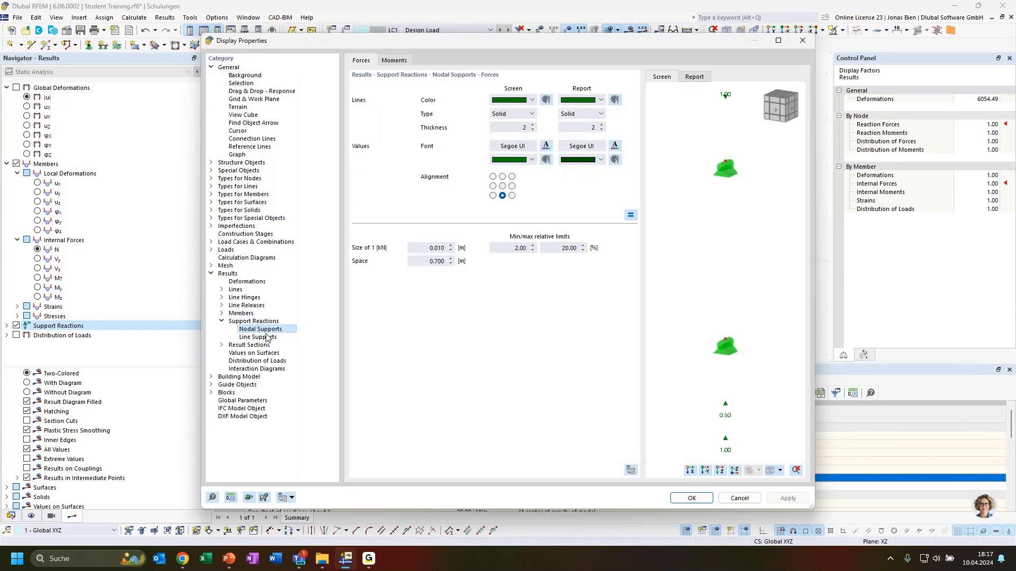
left_click(267, 337)
left_click(262, 330)
left_click(797, 41)
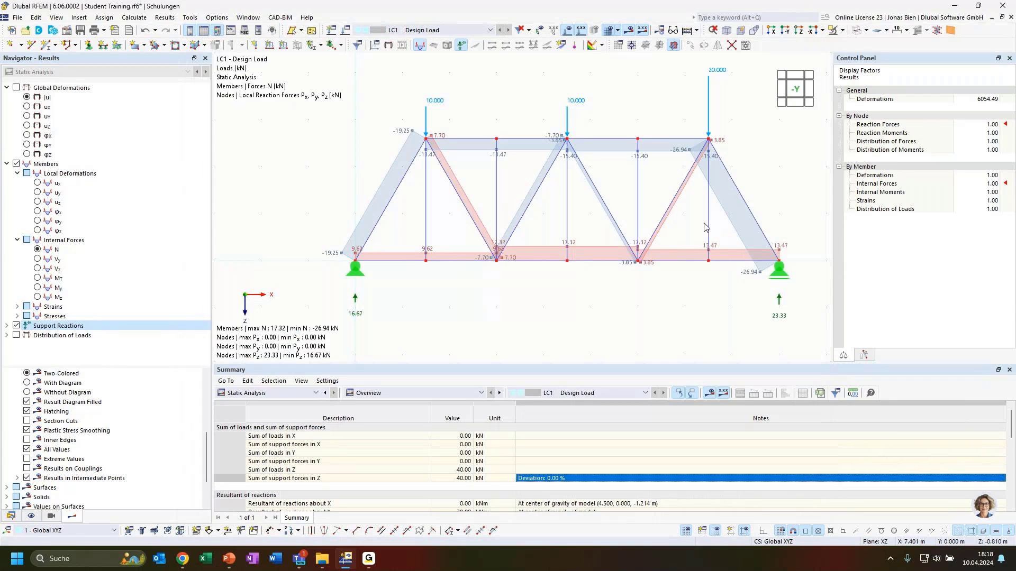
- Select the entire truss with its supports and loads and delete it from the model
scroll(427, 226, "down", 2)
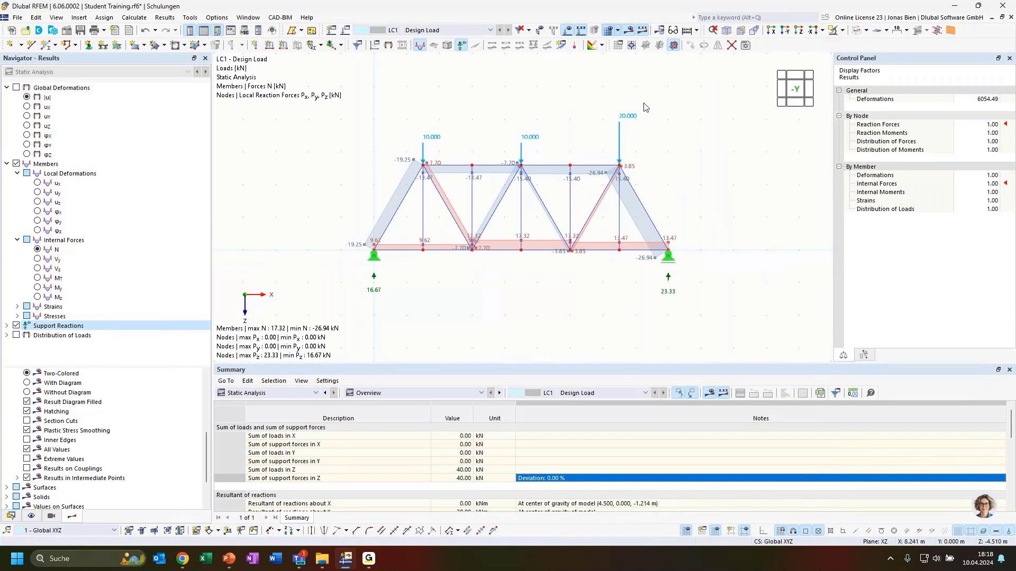
left_click_drag(725, 91, 312, 343)
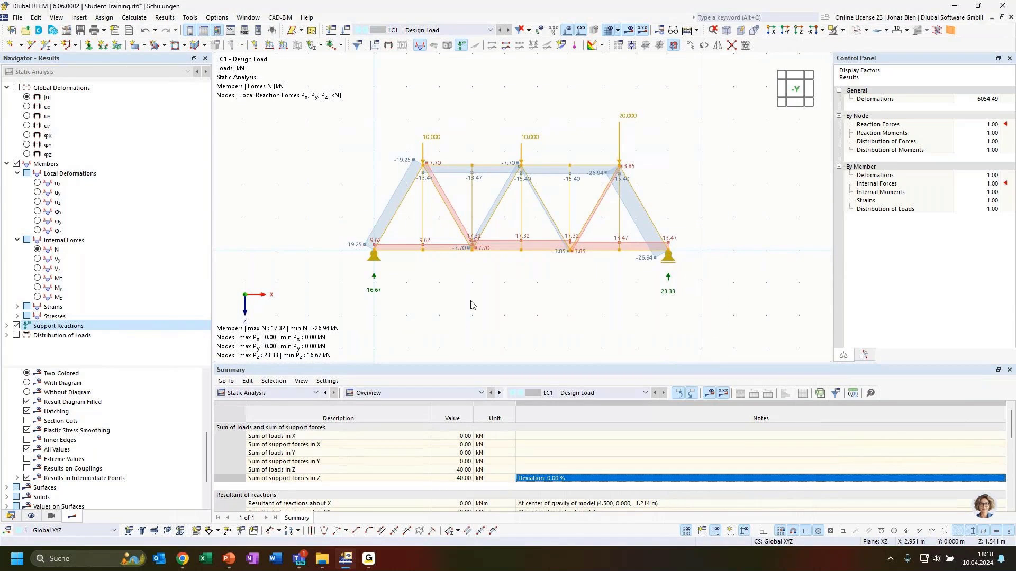
key("Delete")
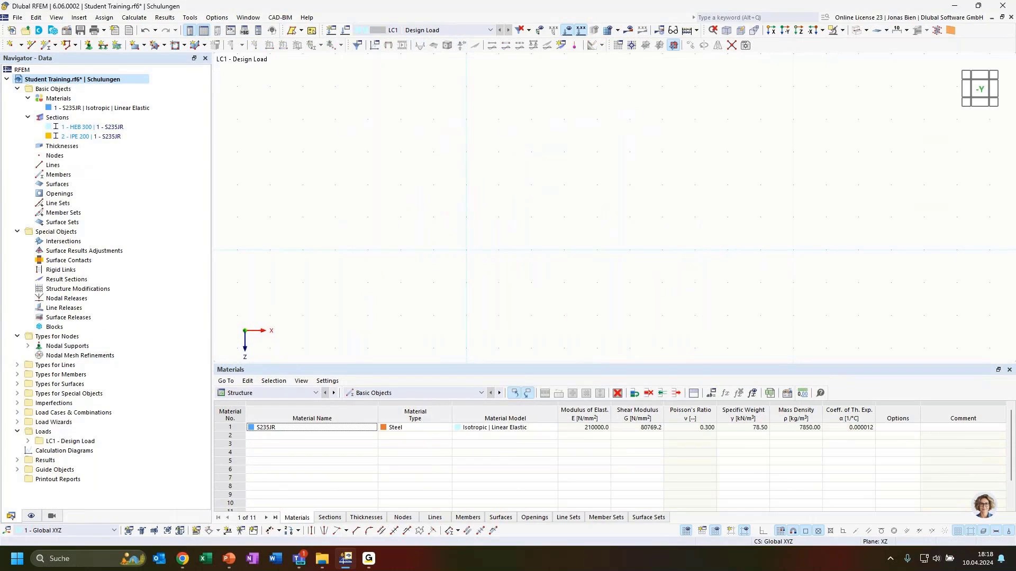
- Switch to PowerPoint, read the Generated truss structure slide with its sections, dimensions and tasks, and return to RFEM
key("alt+Tab")
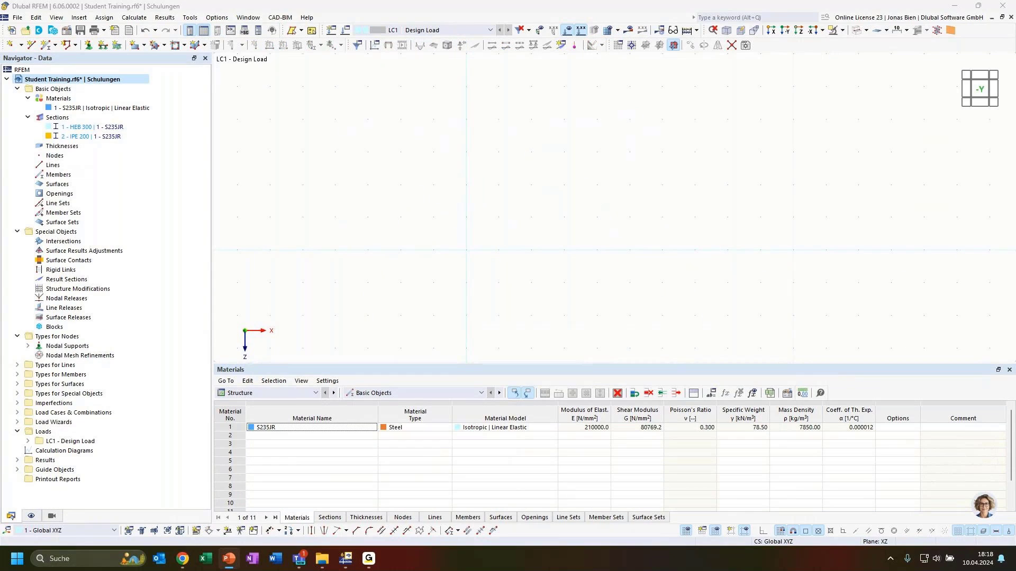
key("shift+F5")
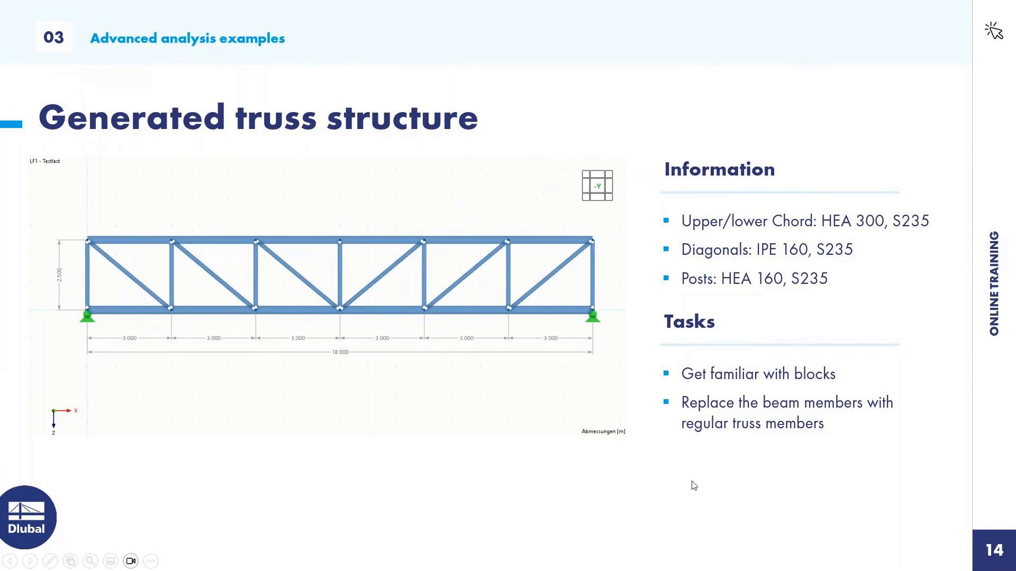
key("alt+Tab")
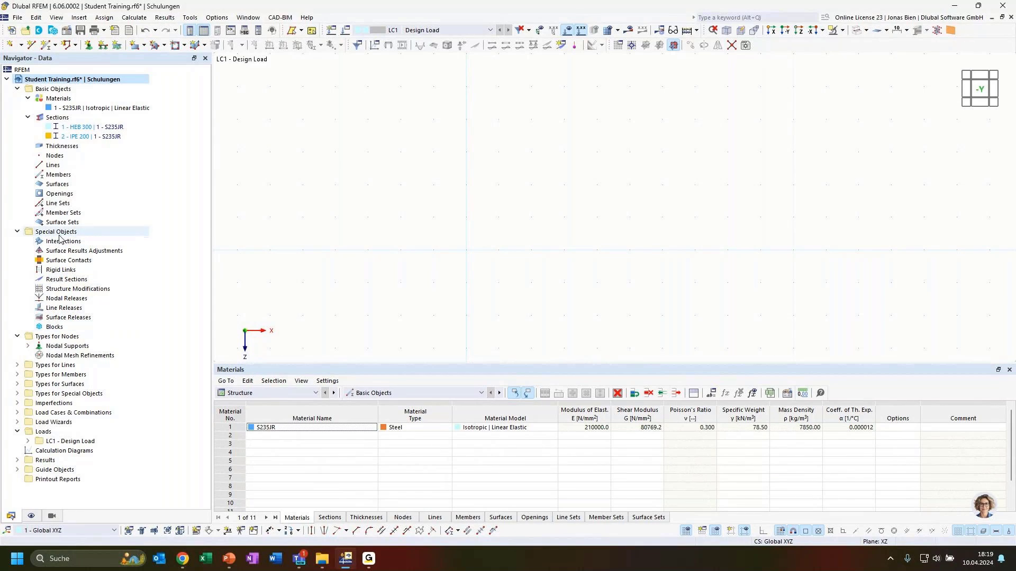
- Create a new block, accept changing the model type to 3D, and open the block library with the Beams category collapsed
left_click(56, 328)
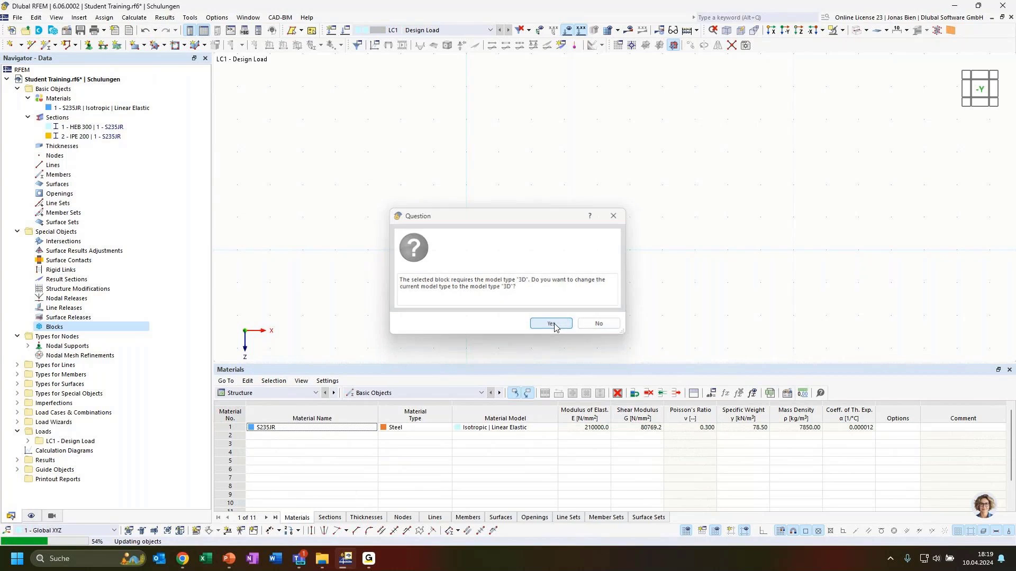
left_click(554, 326)
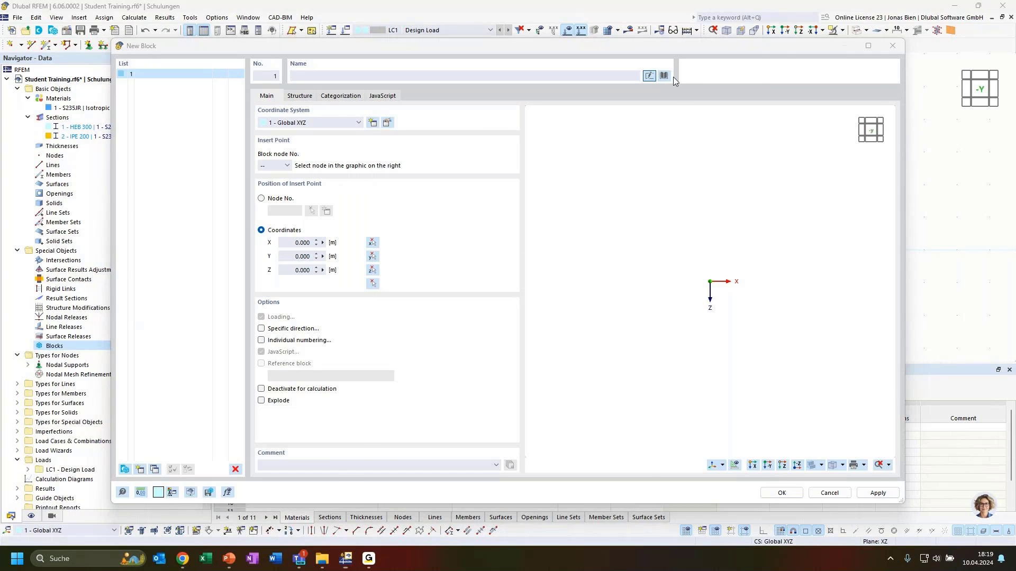
left_click(664, 76)
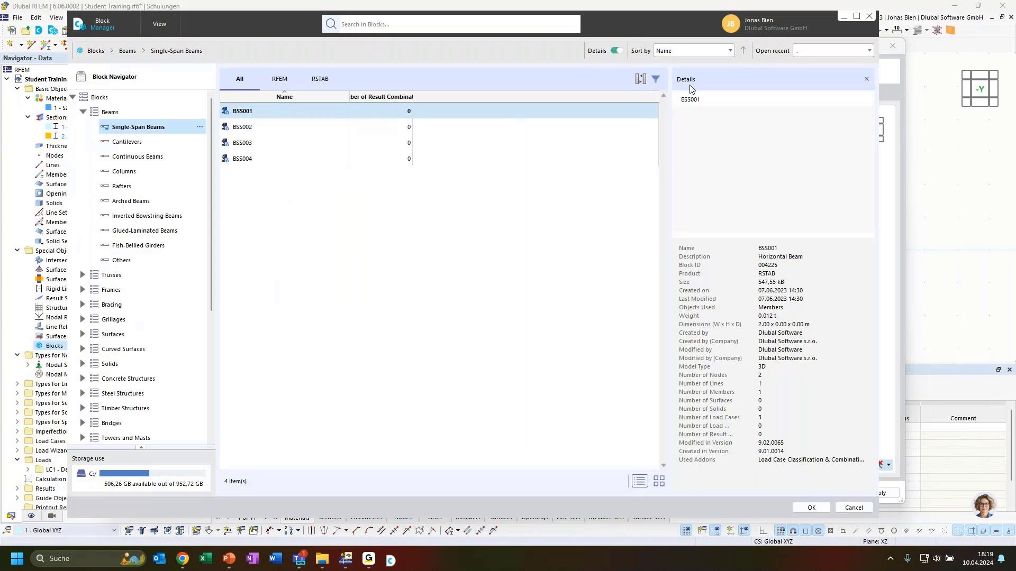
left_click(83, 112)
left_click_drag(238, 27, 333, 69)
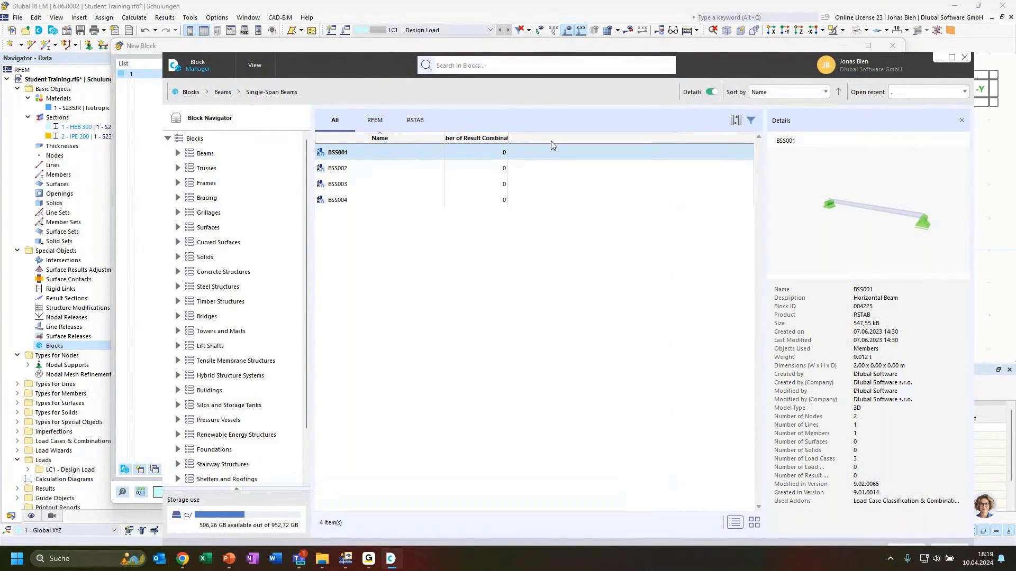
left_click_drag(724, 66, 711, 55)
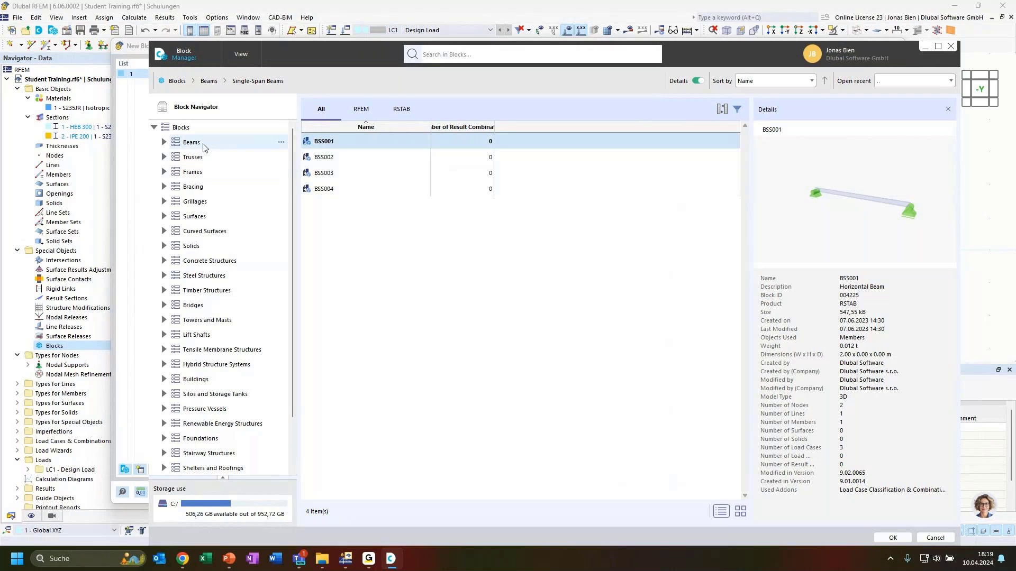
- List the 2D trusses in the block library and preview FT001-b, FT002 and FT001-a, rotating the preview of FT001-a
left_click(164, 158)
left_click(206, 173)
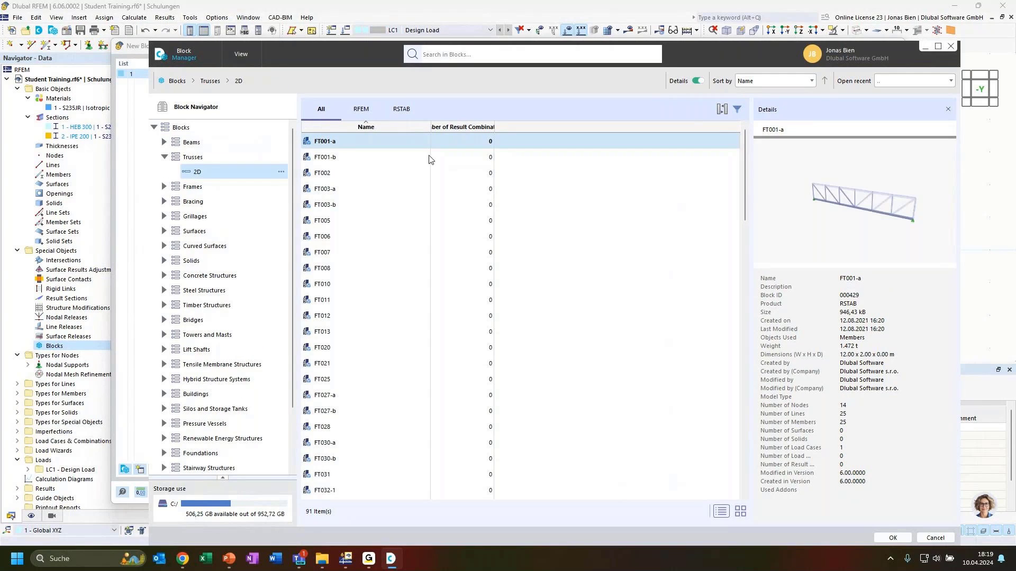
left_click(346, 159)
left_click(345, 172)
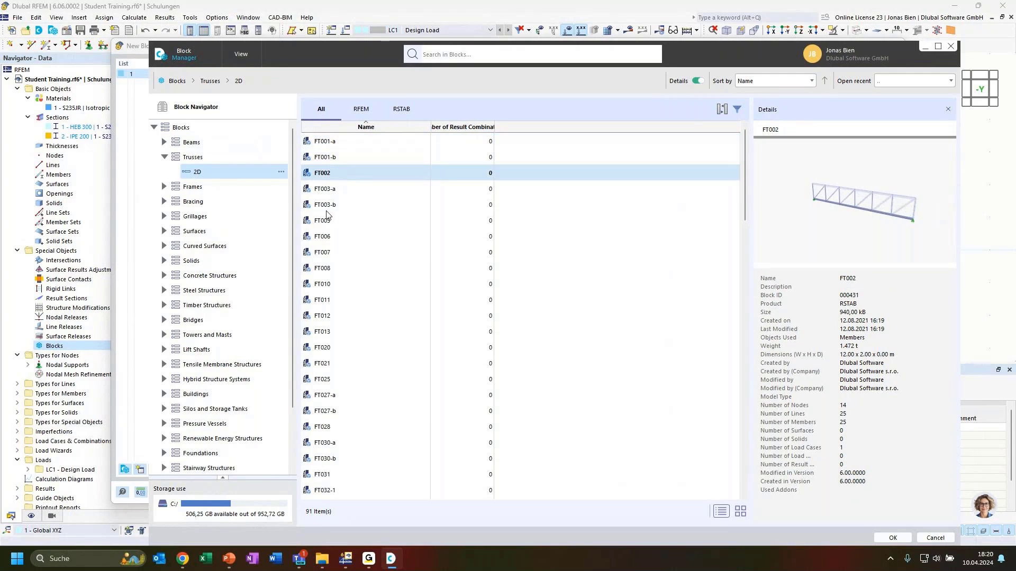
left_click(333, 143)
mouse_move(875, 225)
left_mouse_down()
mouse_move(850, 233)
mouse_move(888, 224)
left_mouse_up()
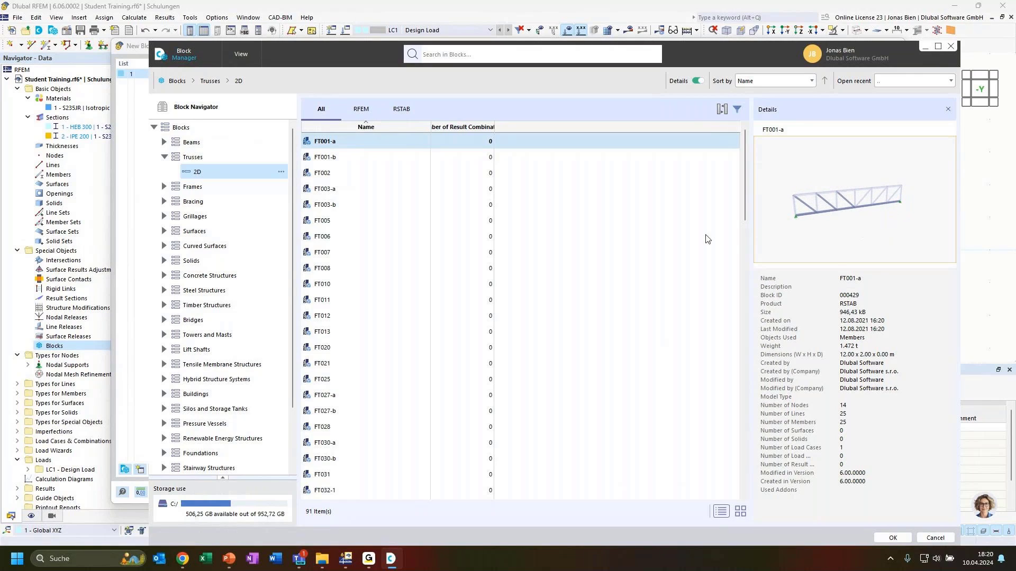
- Preview further 2D truss blocks from FT013 through FT035-a-2 and FT100 to FT103, and rotate the FT103 preview
left_click(340, 331)
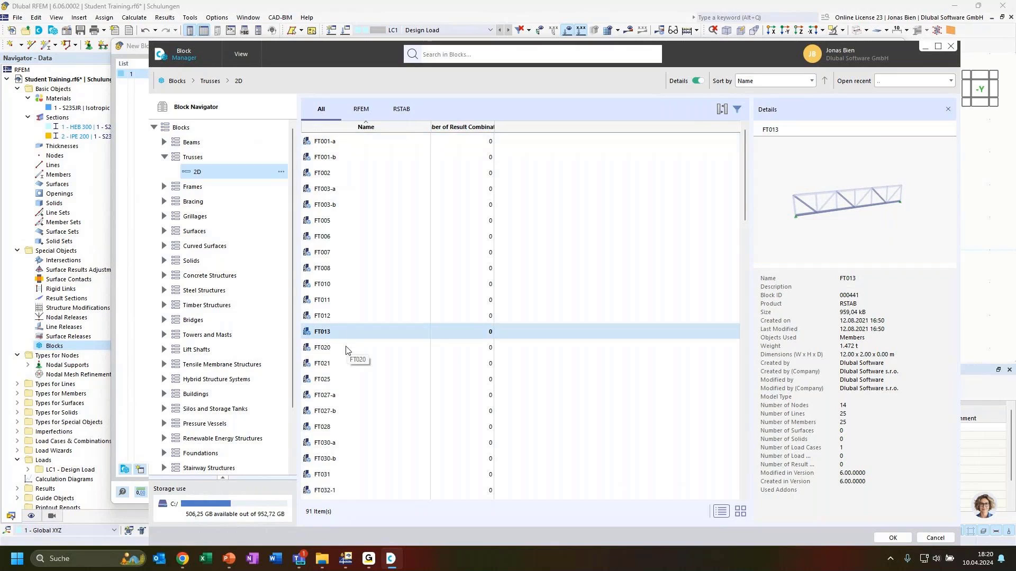
left_click(349, 348)
scroll(380, 365, "down", 4)
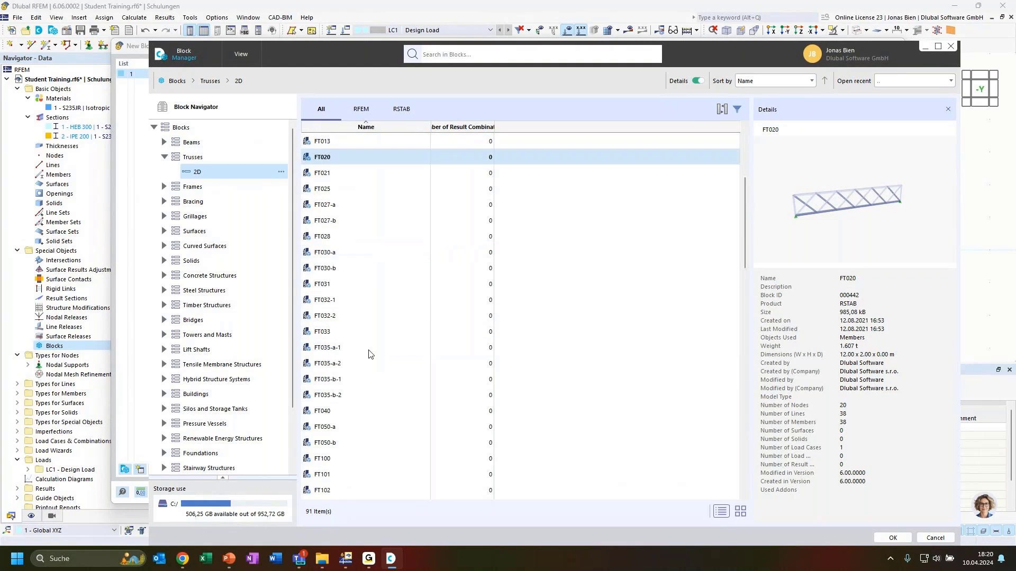
left_click(376, 347)
left_click(379, 363)
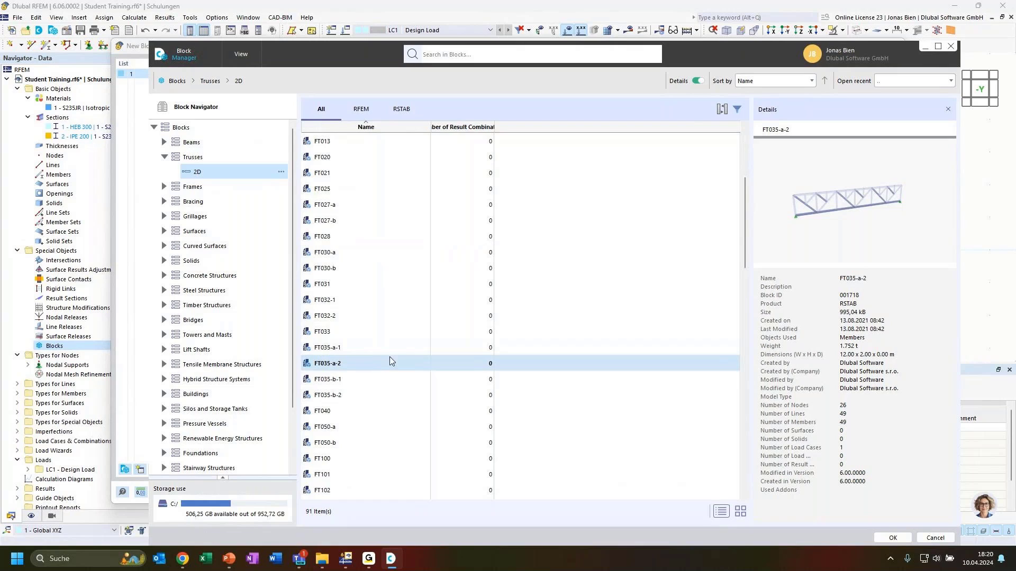
key("Down")
key("Down")
key("Down")
key("Down")
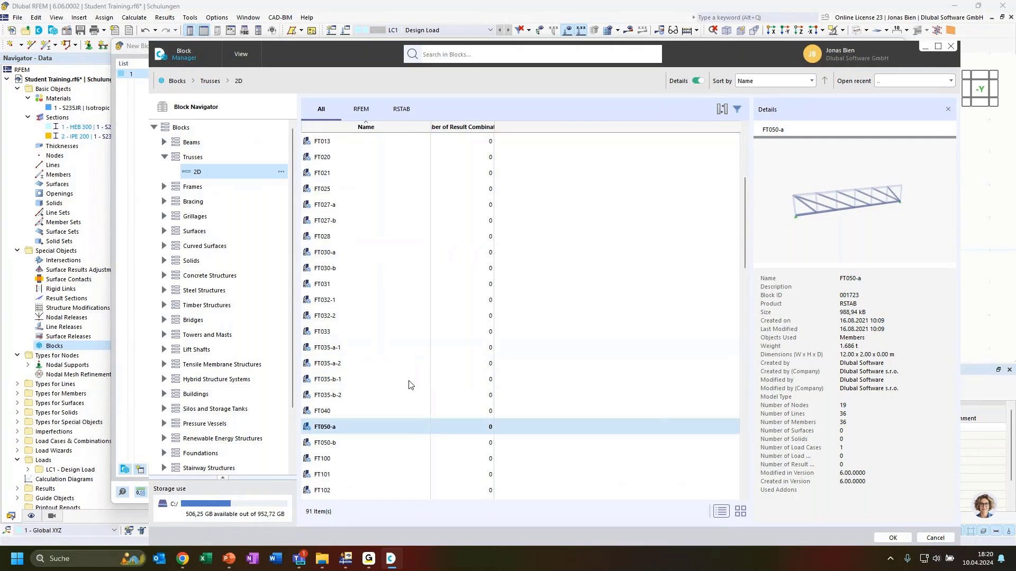
key("Down")
key("Down")
scroll(419, 325, "down", 2)
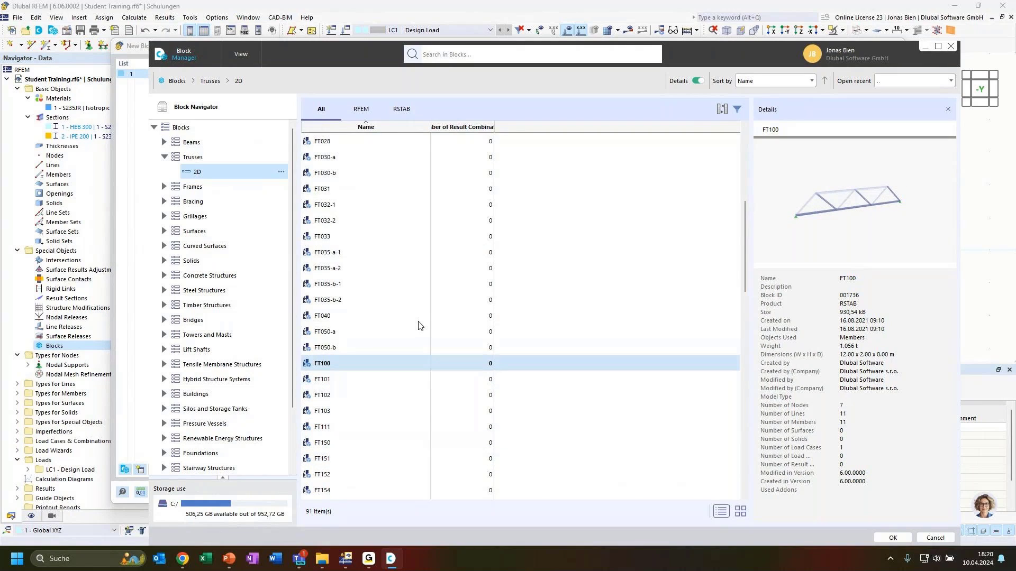
left_click(364, 408)
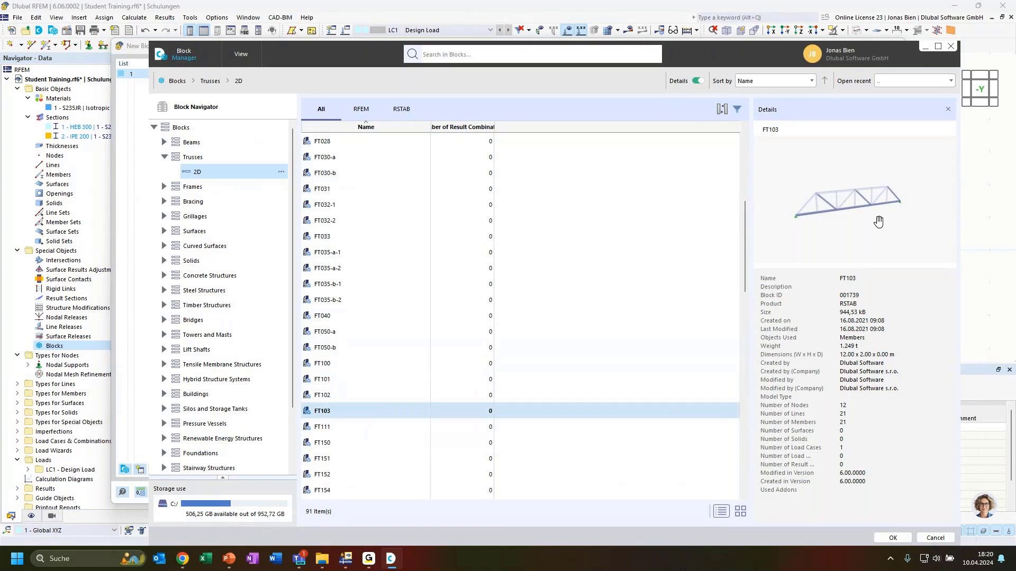
left_click_drag(881, 211, 865, 211)
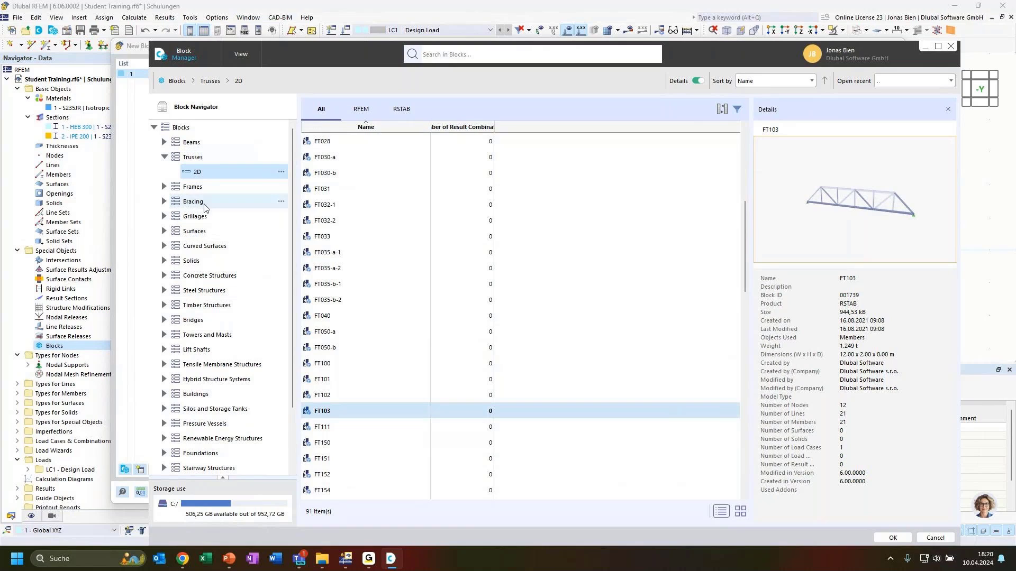
- Browse the concrete structure blocks, viewing Folded Plates and the building blocks BMS005 and BMS002
left_click(164, 260)
left_click(164, 261)
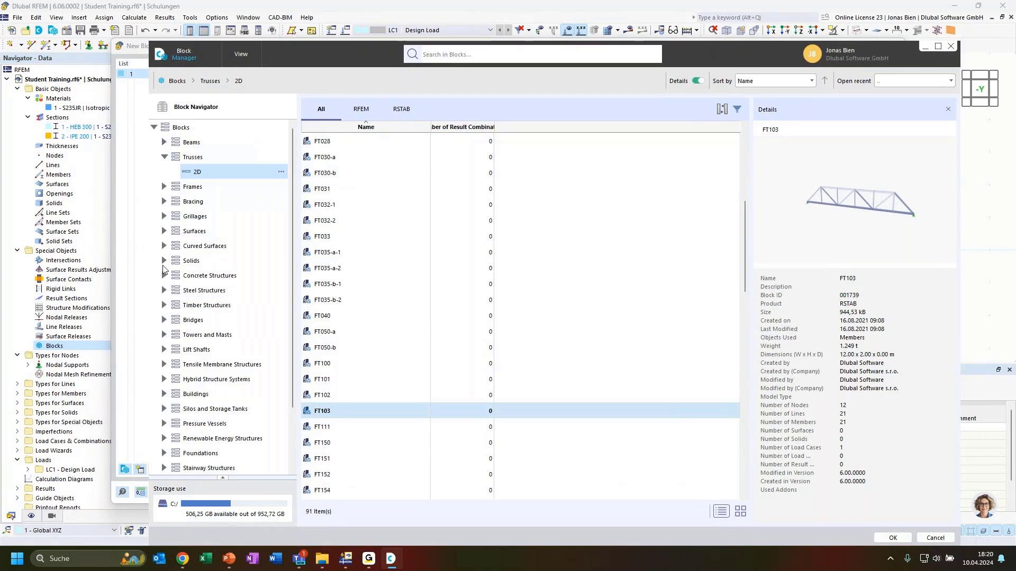
left_click(164, 275)
left_click(267, 291)
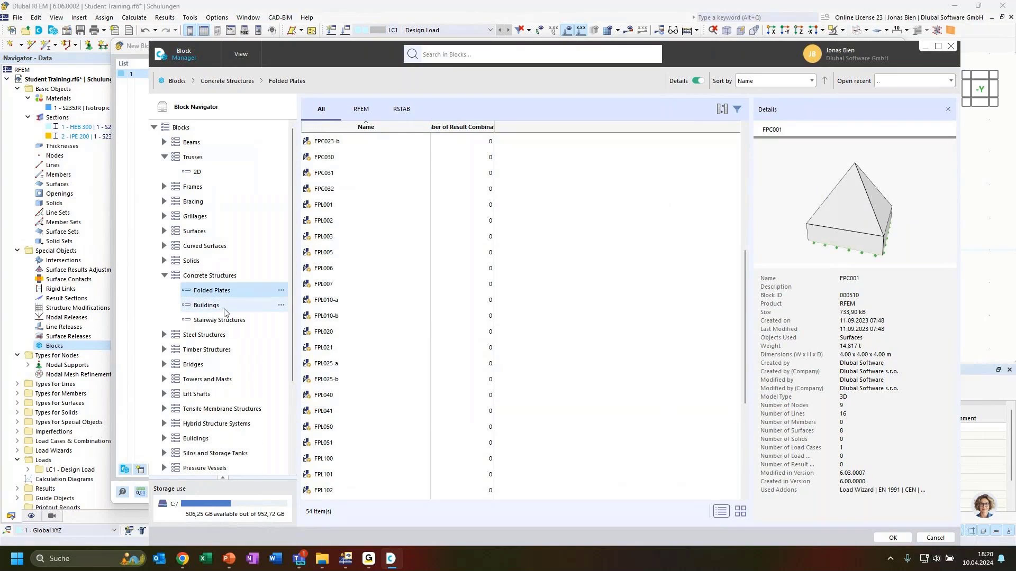
left_click(224, 310)
left_click(356, 190)
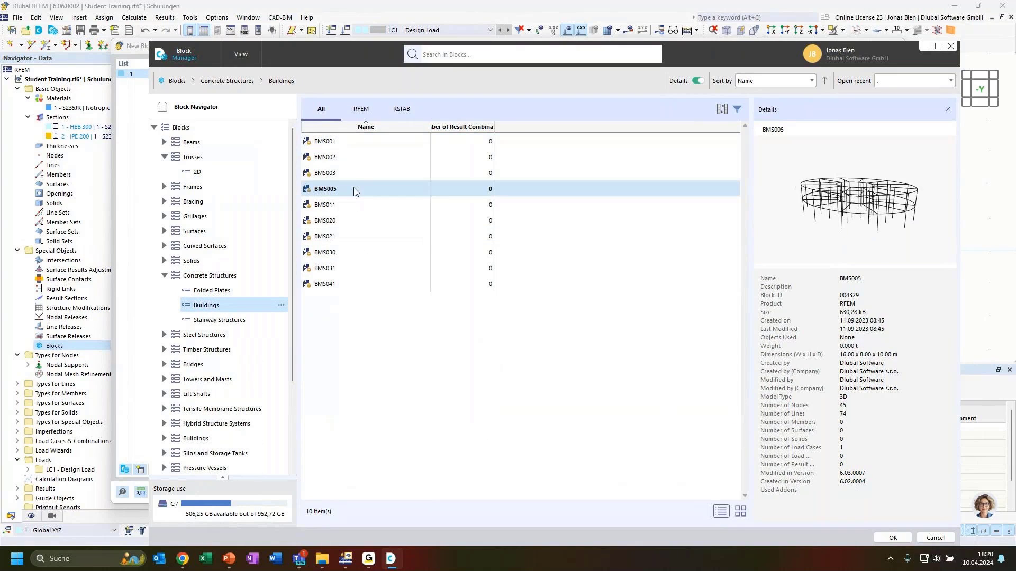
left_click(361, 157)
- Browse the Steel / Aluminum bridge blocks and preview BRG002-b, BRG004-b, BRG007-b and BRG008-b
scroll(212, 334, "down", 1)
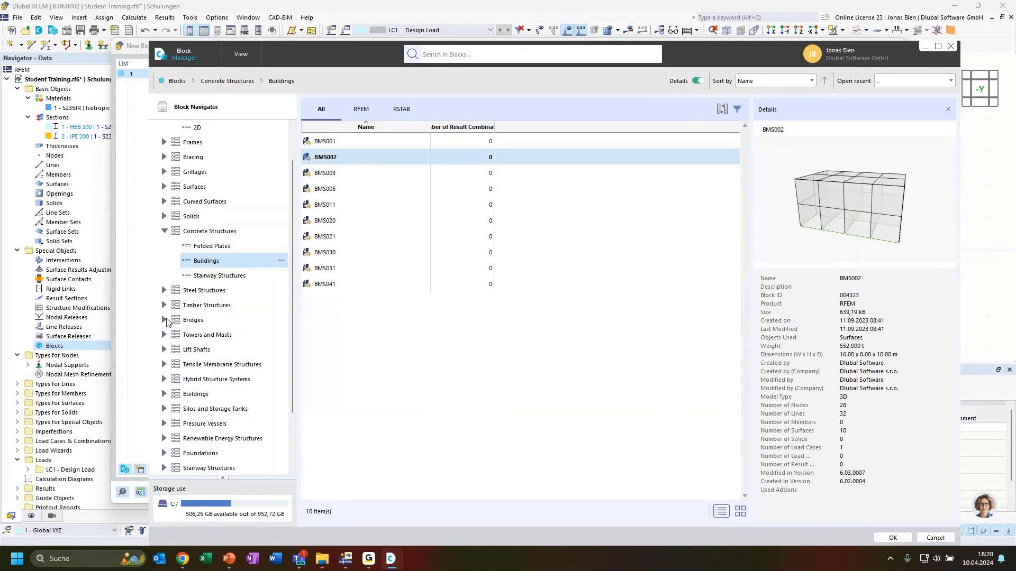
left_click(164, 320)
left_click(216, 335)
left_click(365, 173)
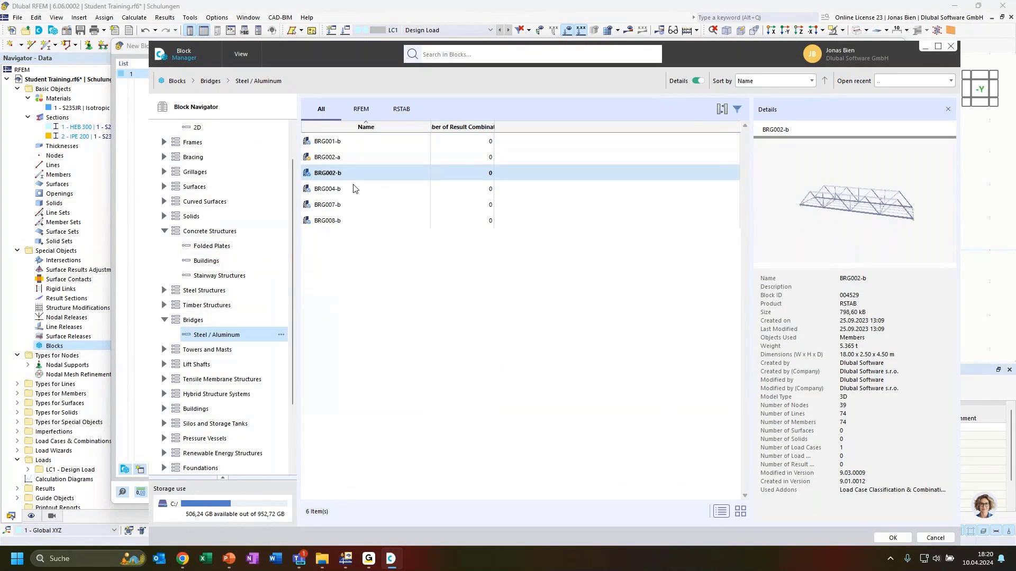
left_click(352, 190)
left_click(348, 206)
left_click(343, 220)
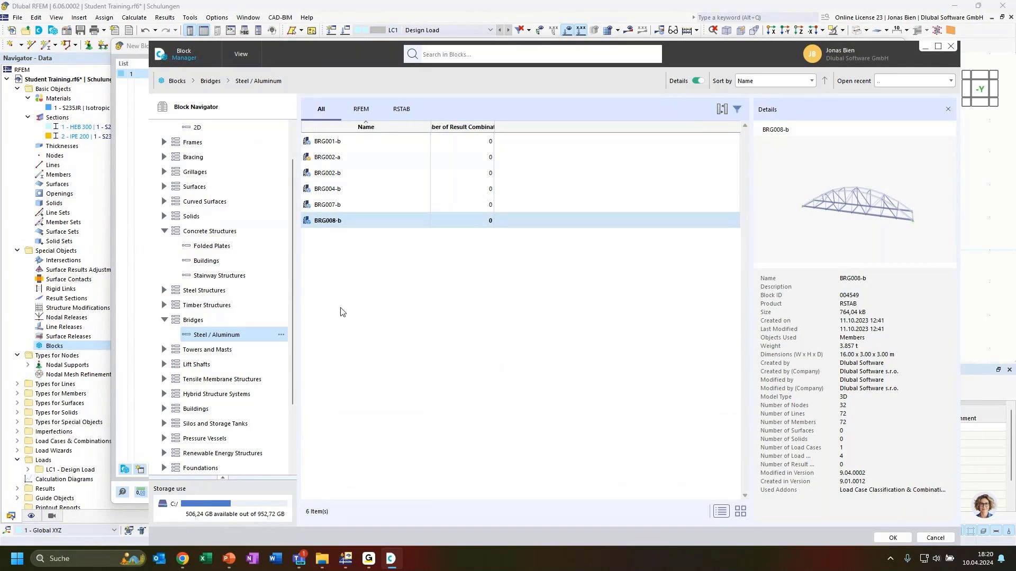
- Load the 2D truss FT001-a from the block library into the new block
scroll(219, 249, "up", 1)
left_click(204, 172)
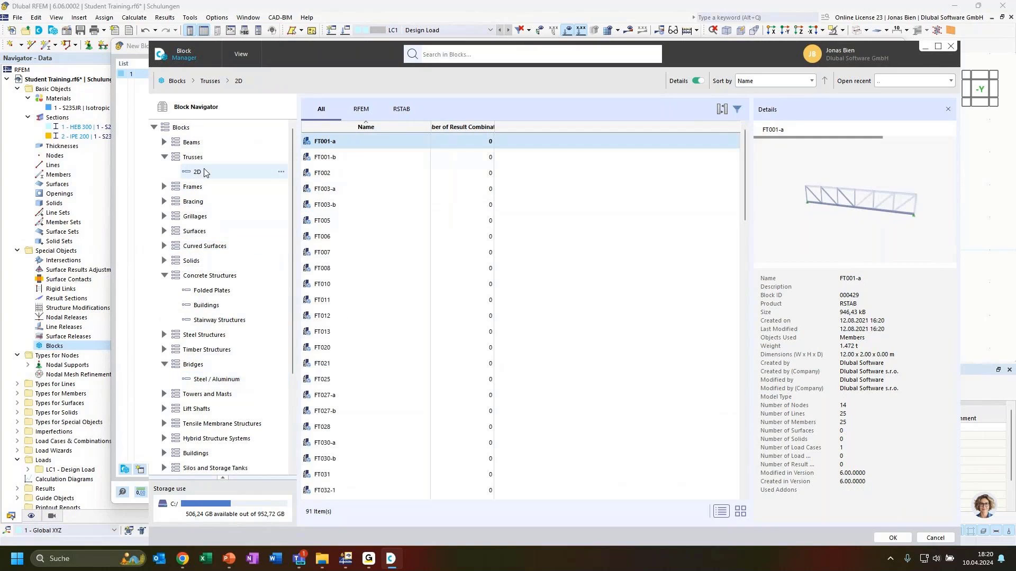
double_click(364, 141)
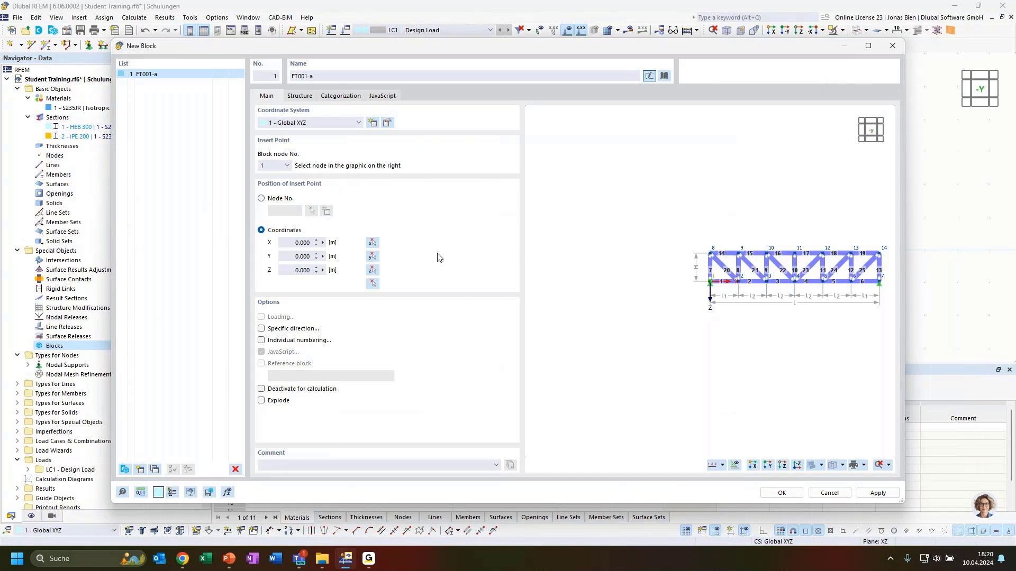
- Display the structure parameters of the FT001-a block with the whole truss enlarged in the preview
middle_click_drag(777, 336, 703, 338)
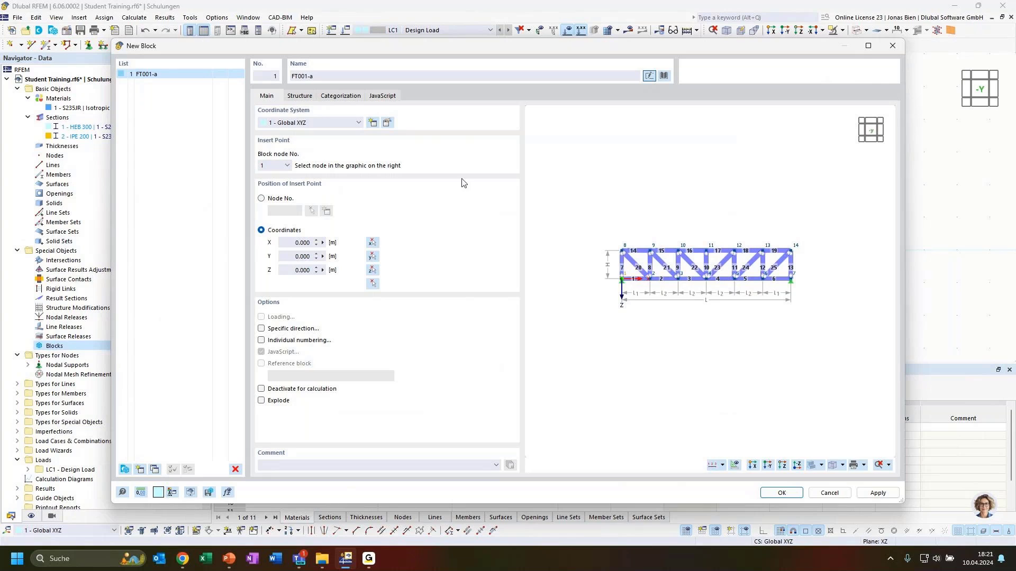
left_click(306, 97)
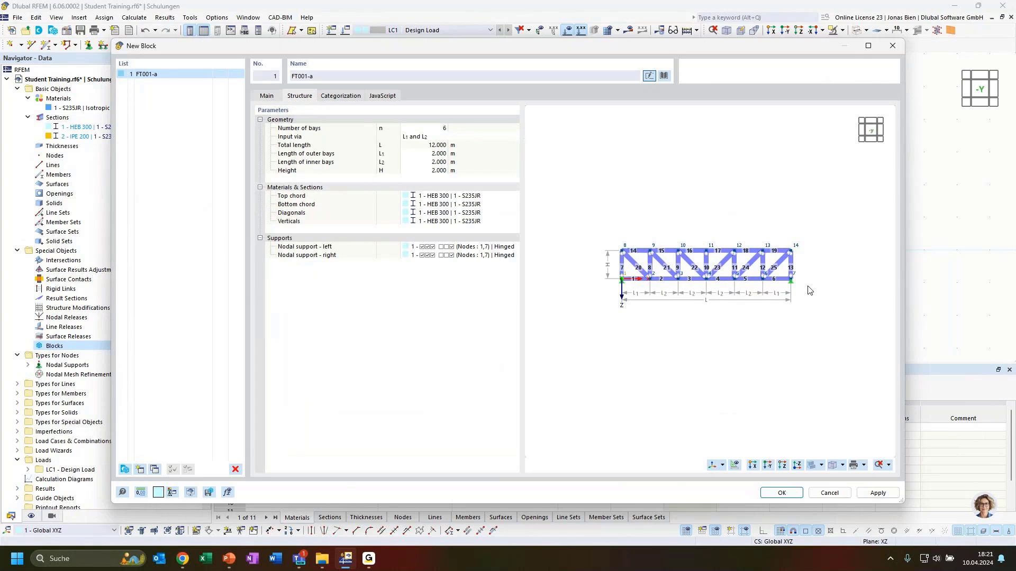
scroll(769, 261, "up", 1)
scroll(693, 211, "up", 2)
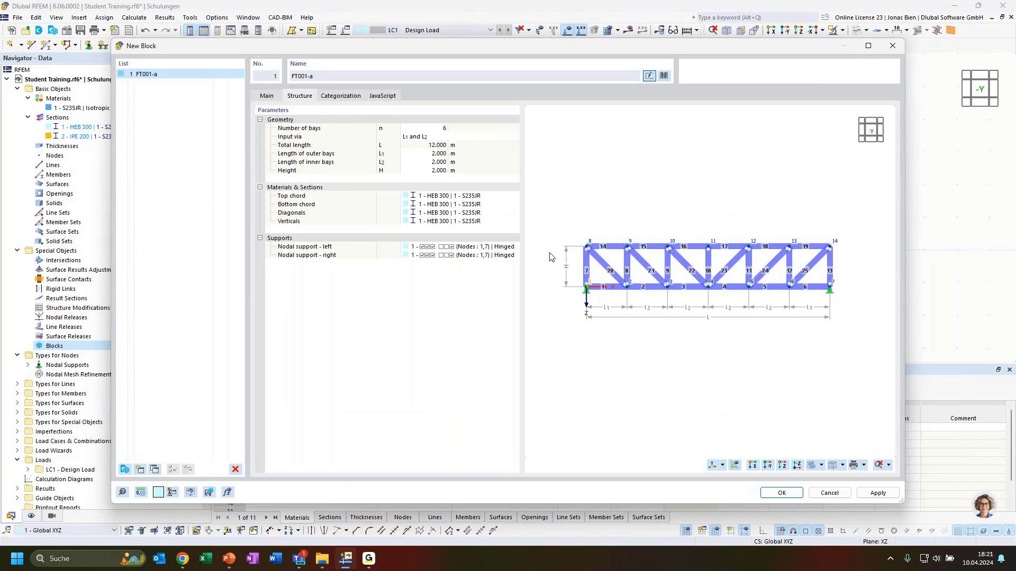
- Set the truss block's number of bays to 8
left_click(430, 128)
left_click(434, 163)
scroll(591, 282, "down", 2)
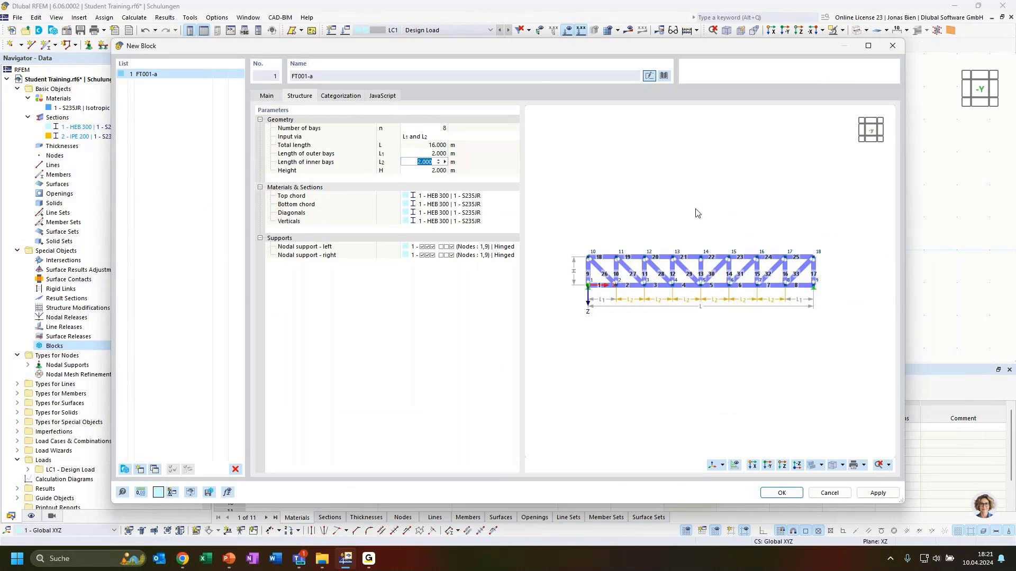
middle_click_drag(692, 210, 676, 211)
scroll(666, 262, "up", 1)
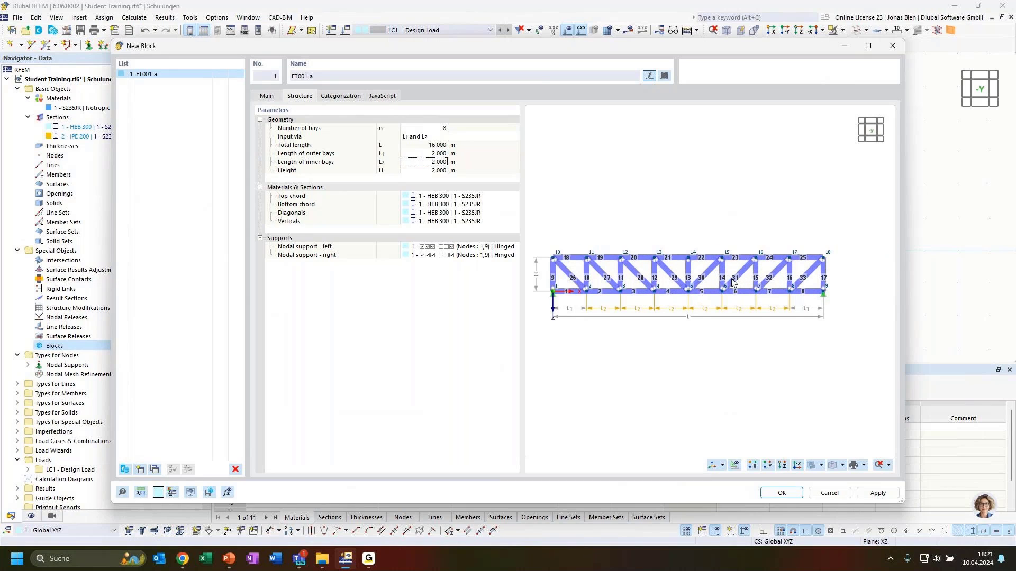
left_click(425, 129)
- Set the lengths of the truss's outer bays L1 and inner bays L2 to 3 m each
left_click(425, 154)
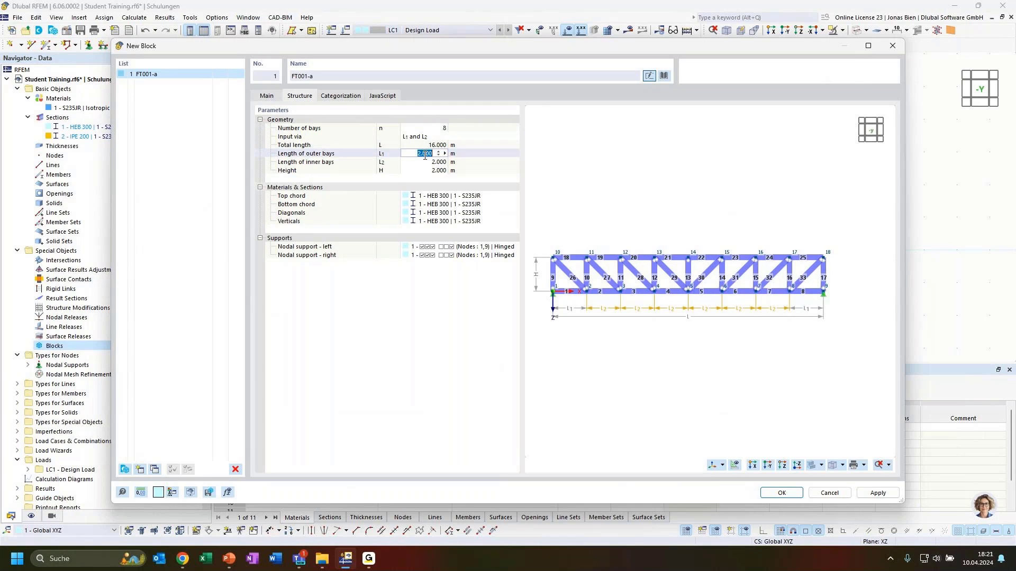
type("3")
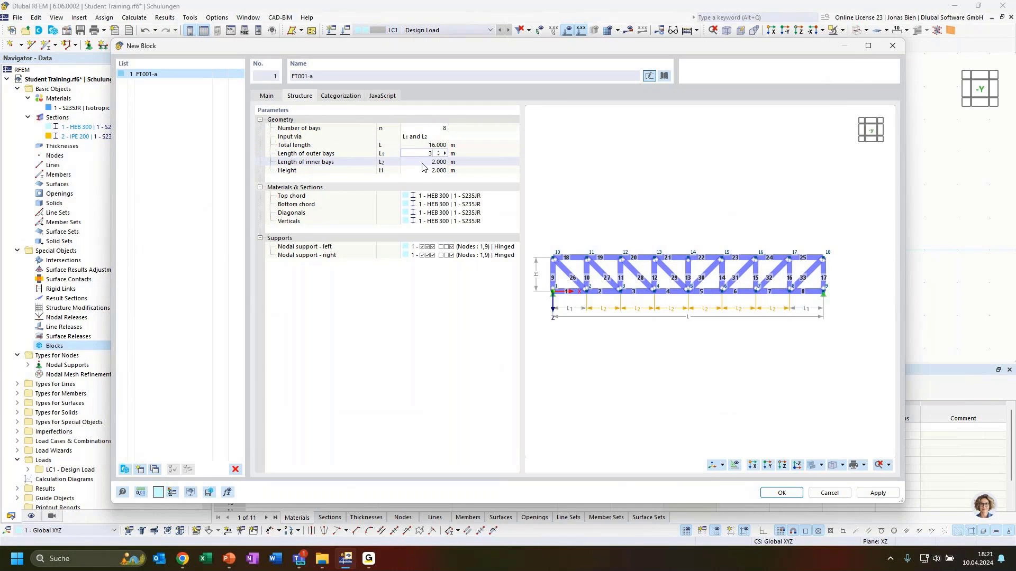
left_click(425, 162)
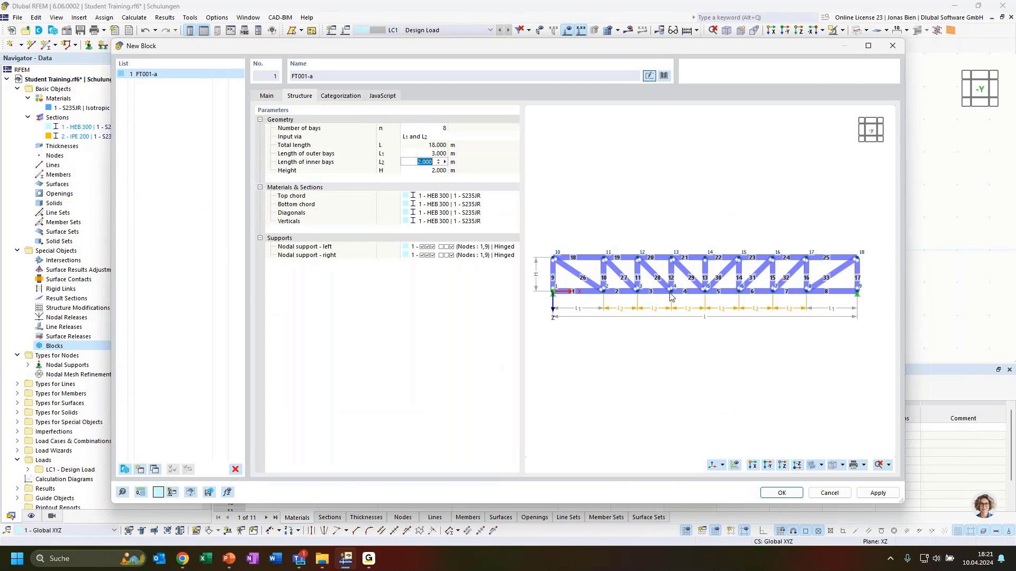
type("3")
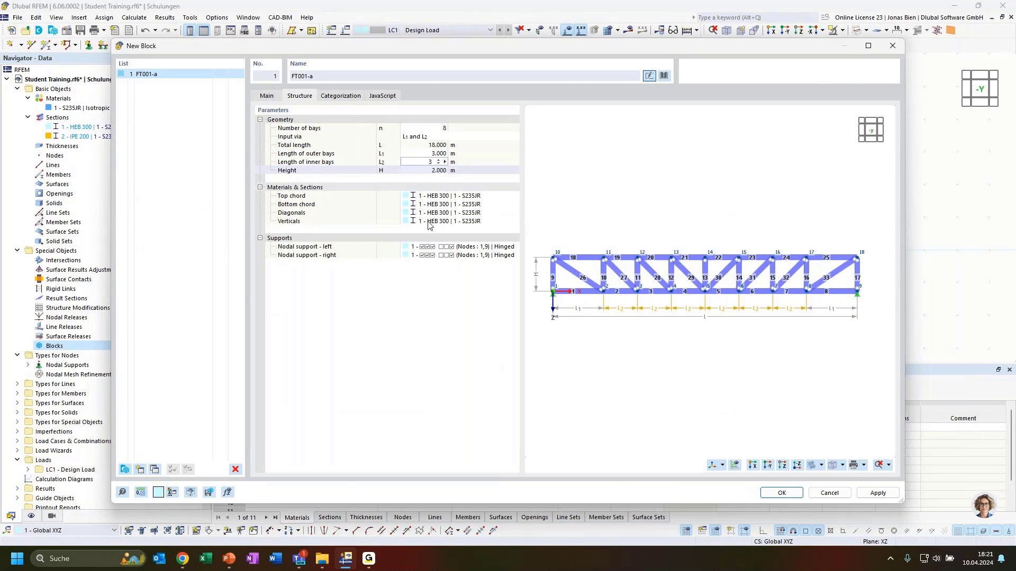
key("Tab")
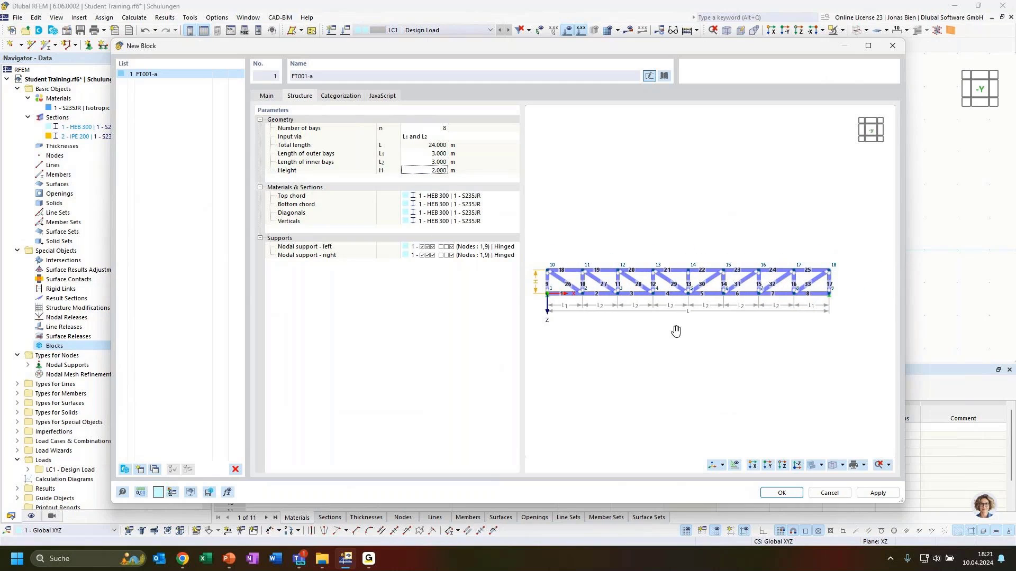
- Set the truss height H to 2.5 m
left_click(423, 170)
type("2.5")
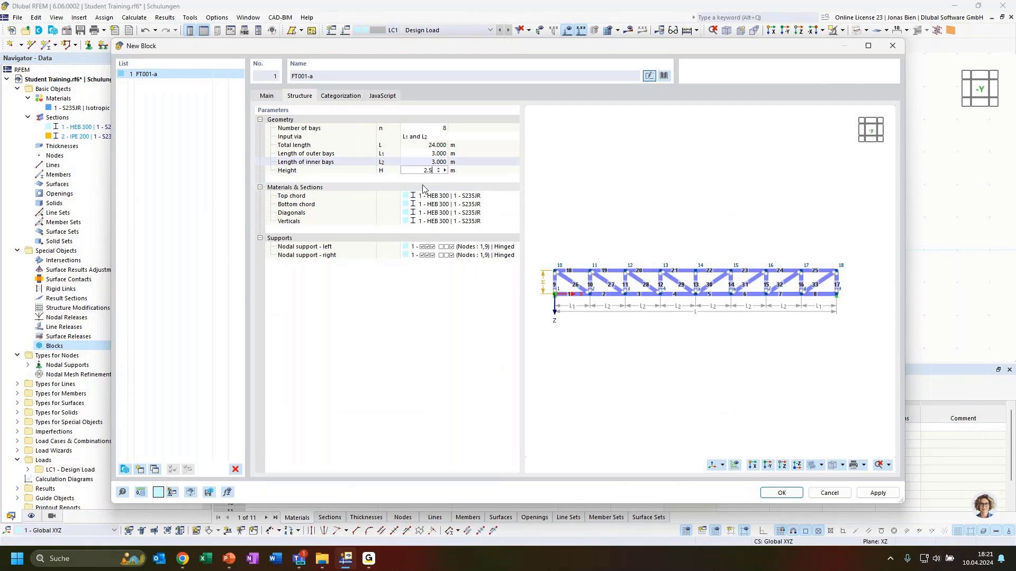
left_click(417, 162)
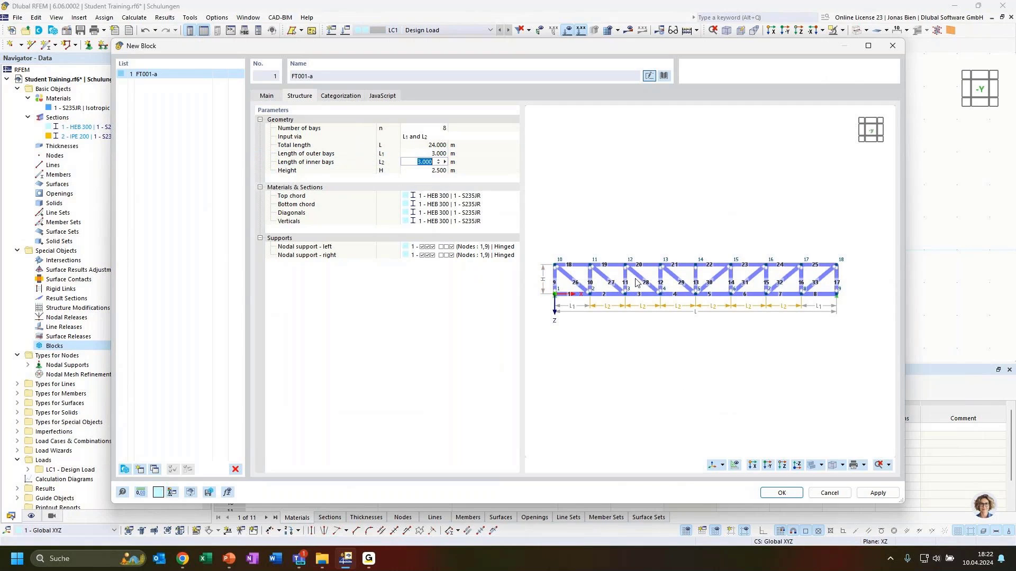
middle_click_drag(667, 340, 671, 336)
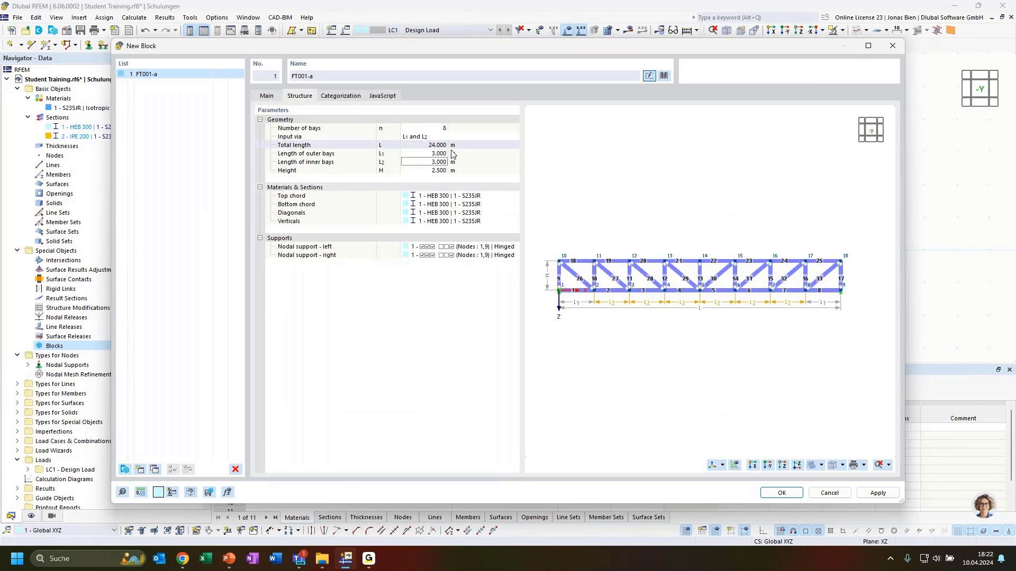
- Set the truss block's number of bays to 6
left_click(425, 128)
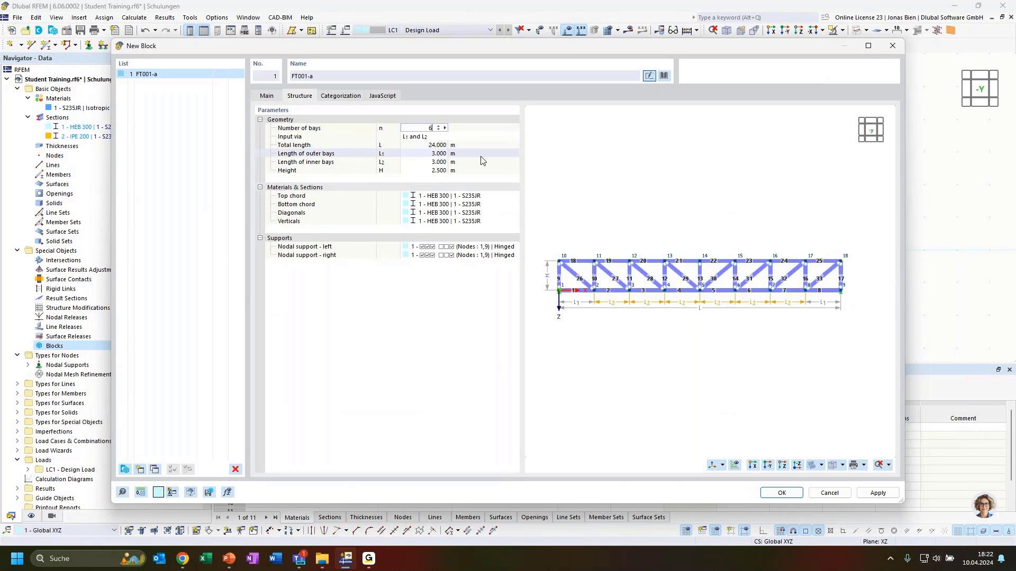
type("6")
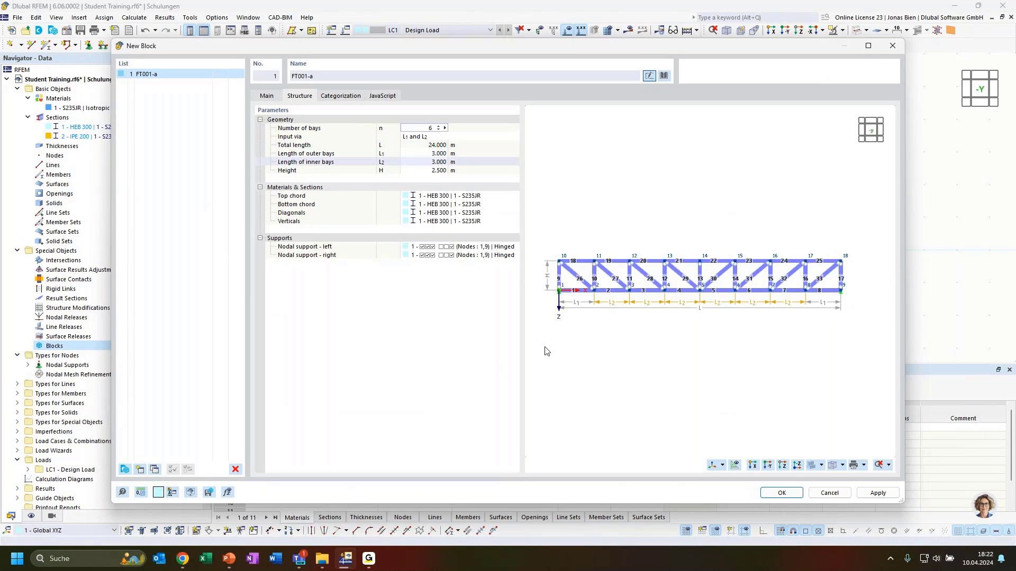
left_click(438, 162)
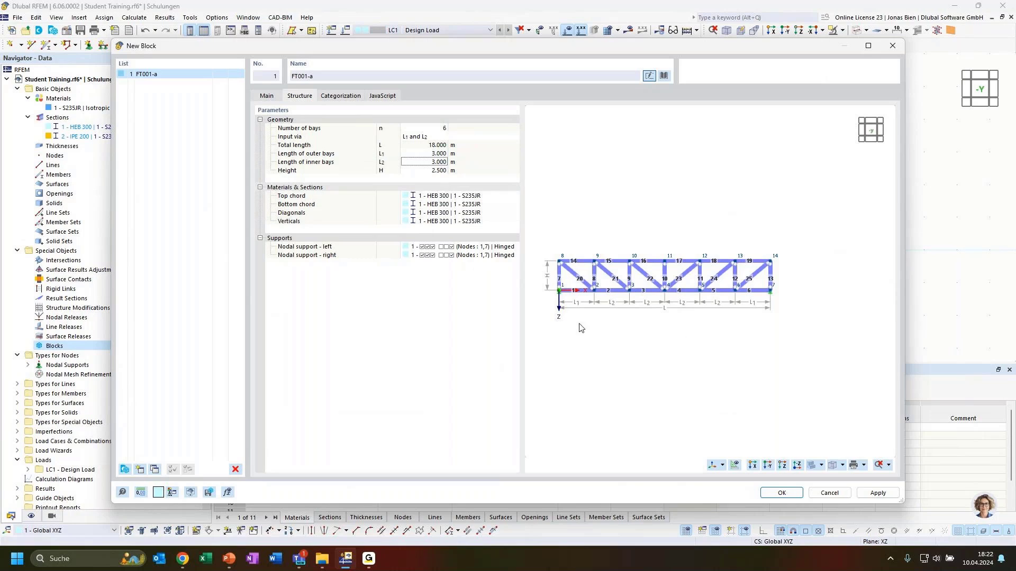
middle_click_drag(642, 352, 661, 334)
scroll(669, 335, "up", 1)
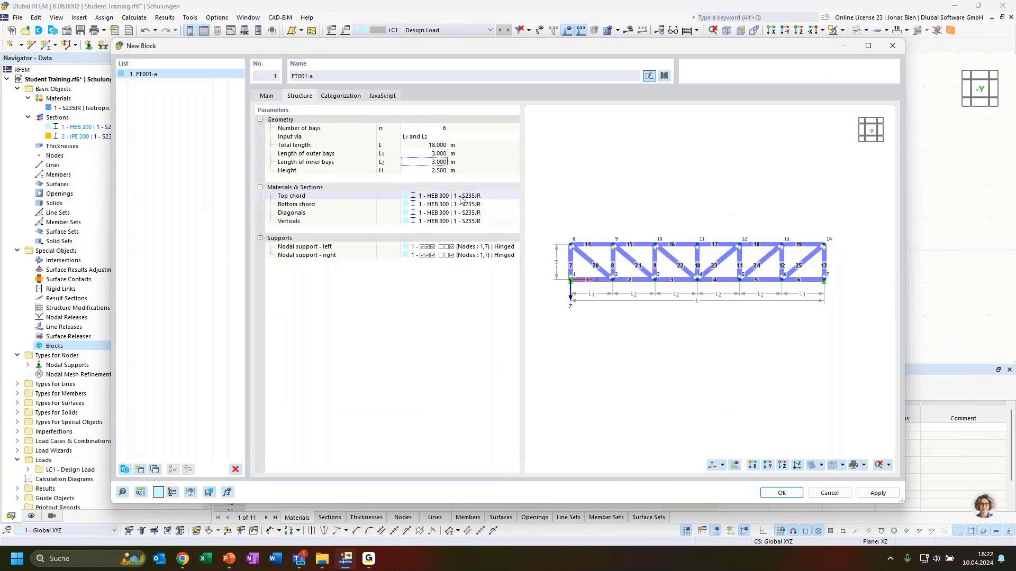
left_click(351, 196)
left_click(351, 204)
left_click(334, 213)
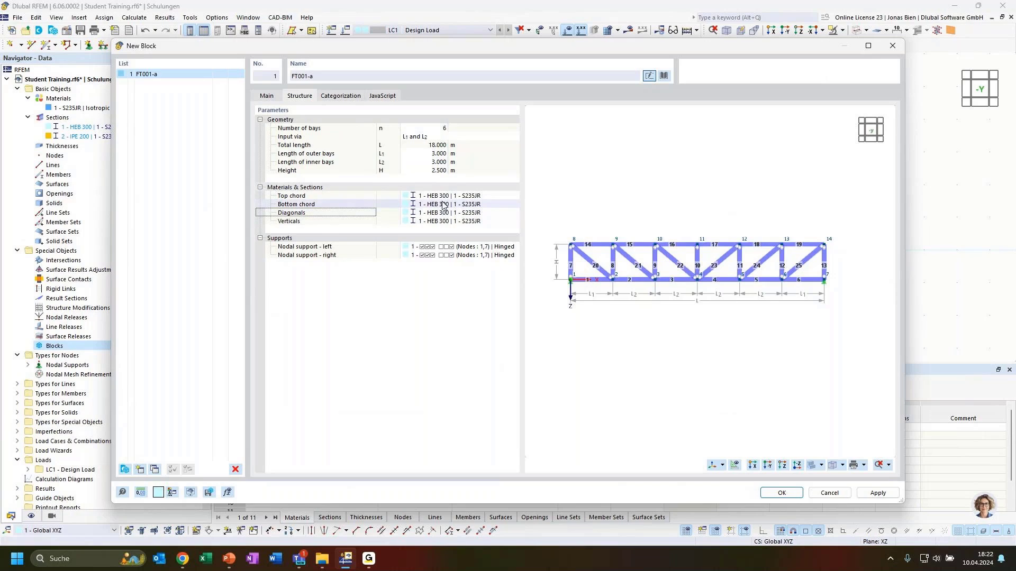
- Open the top chord's section for editing, copy HEB 300 as a new section and change the copy to HEA 300, DIN 1025-3:1994-03; Euronorm 53-62
left_click(458, 198)
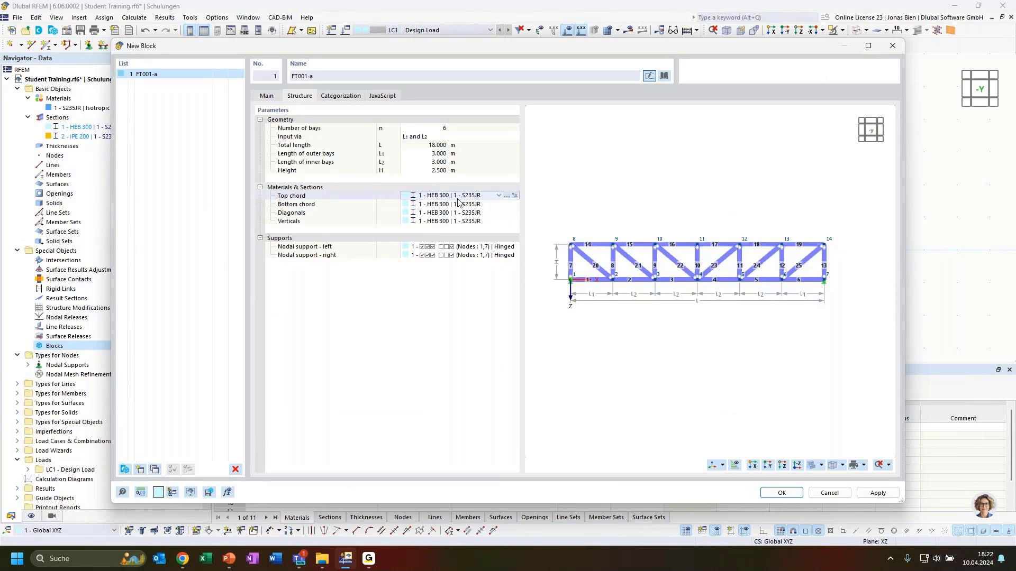
left_click(506, 195)
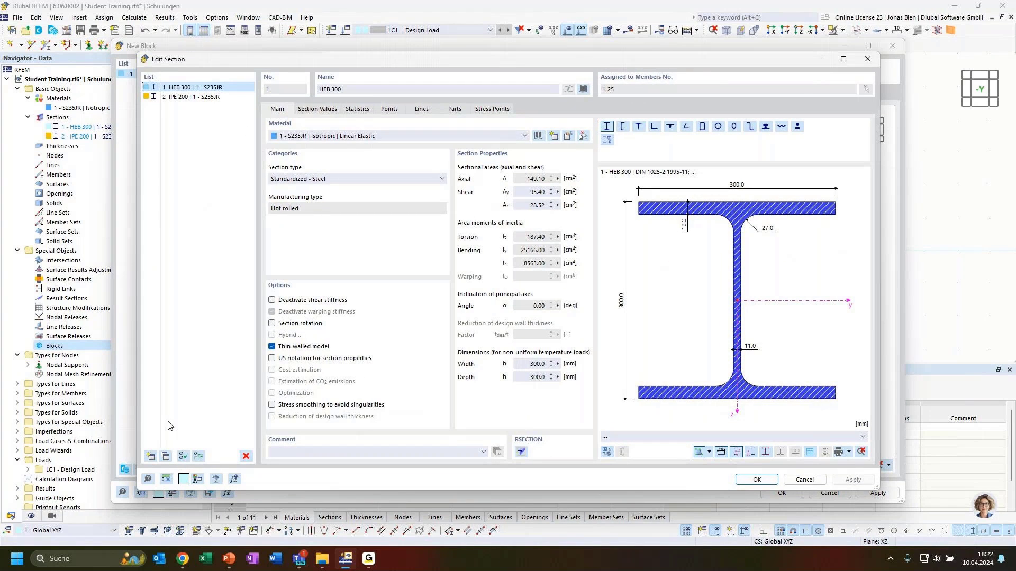
left_click(165, 456)
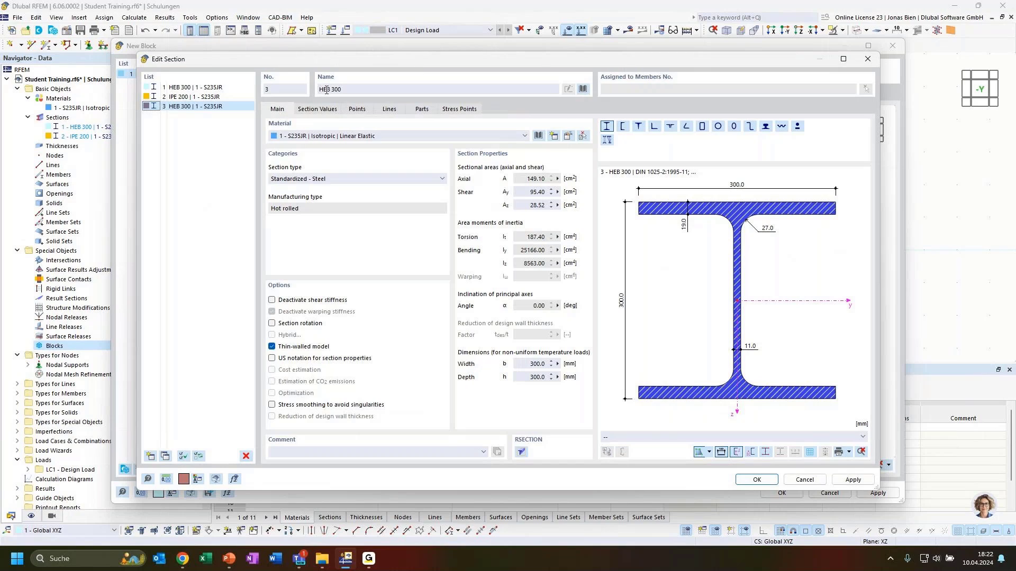
left_click_drag(326, 90, 331, 89)
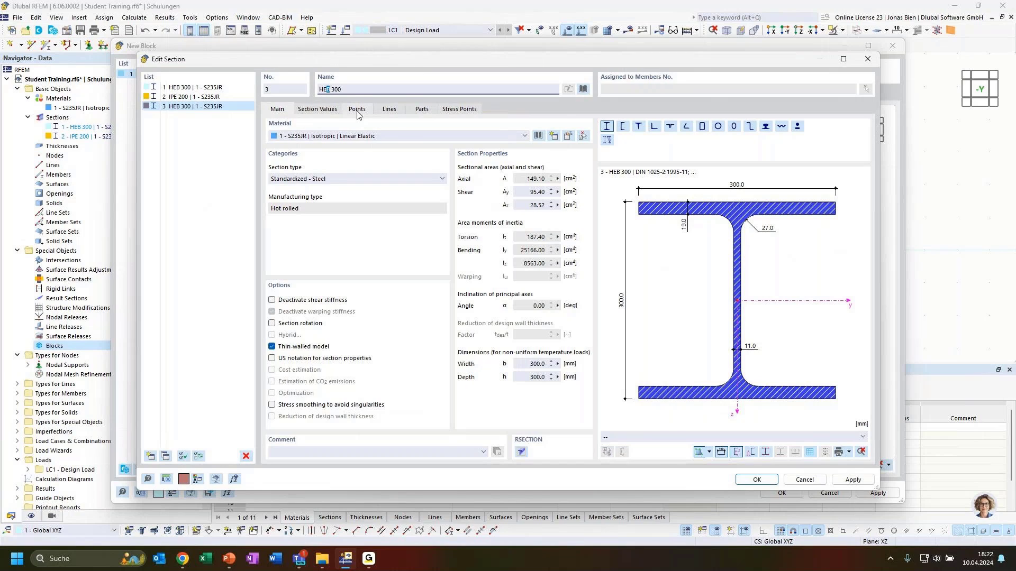
type("A")
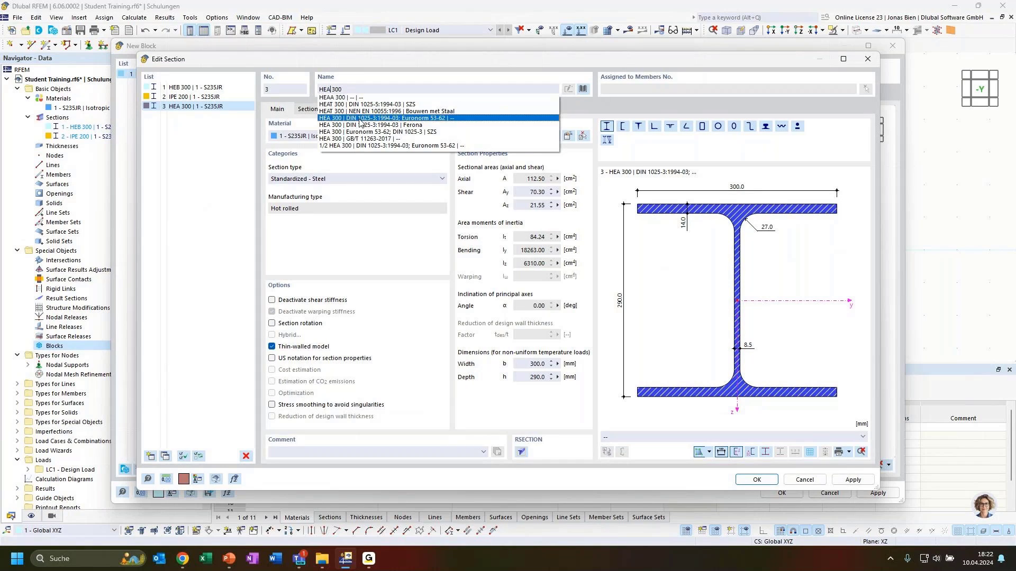
left_click(360, 118)
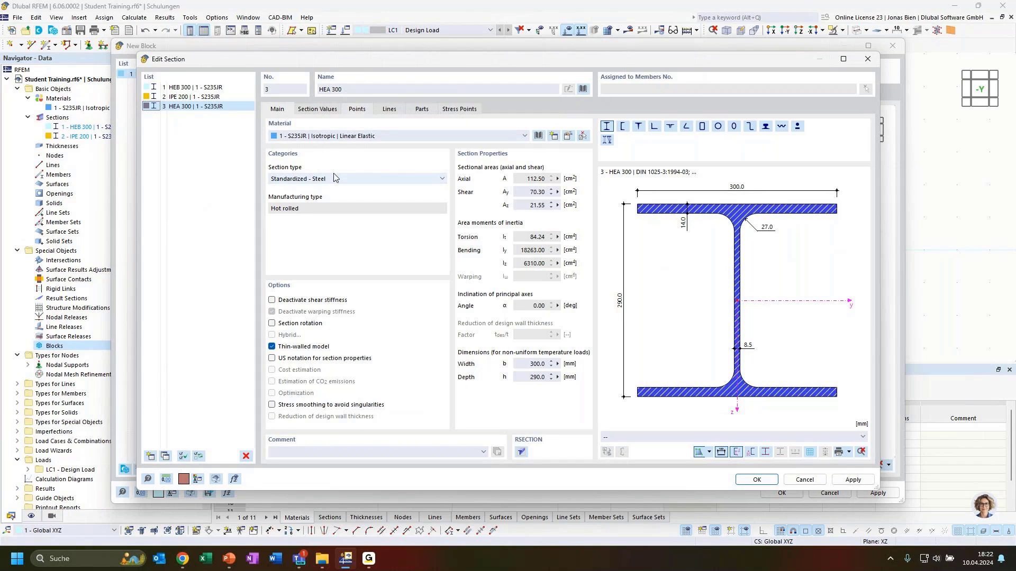
- Copy the HEA 300 section and change the copy to IPE 160, DIN 1025-5:1994-03; Euronorm 19-57
left_click(165, 456)
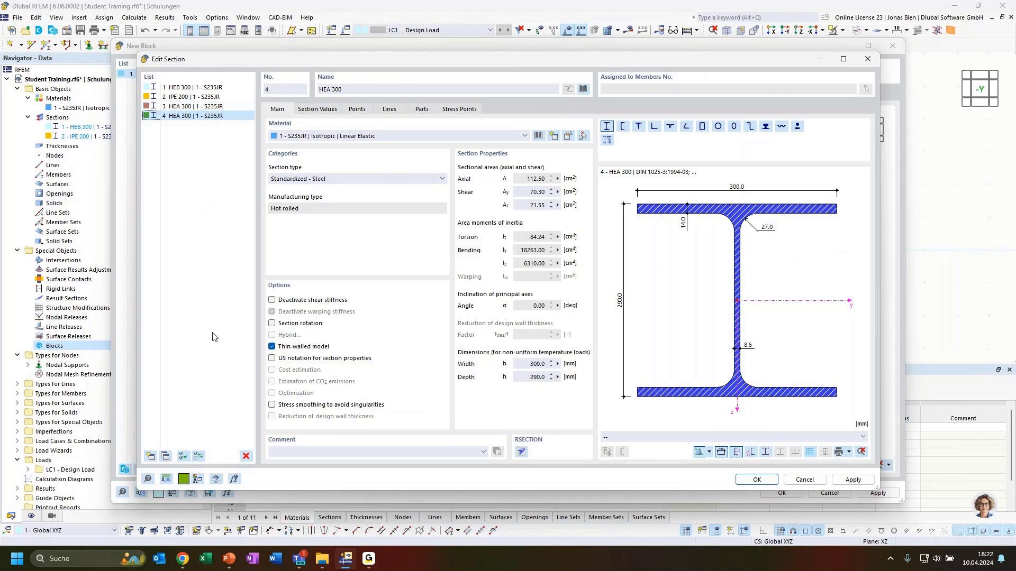
left_click(346, 89)
double_click(346, 88)
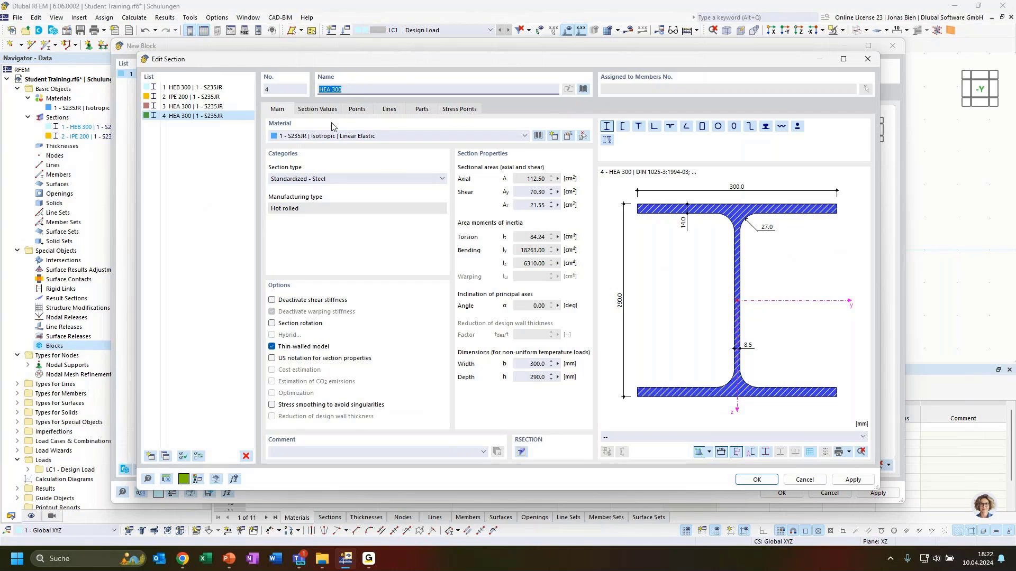
type("IPE")
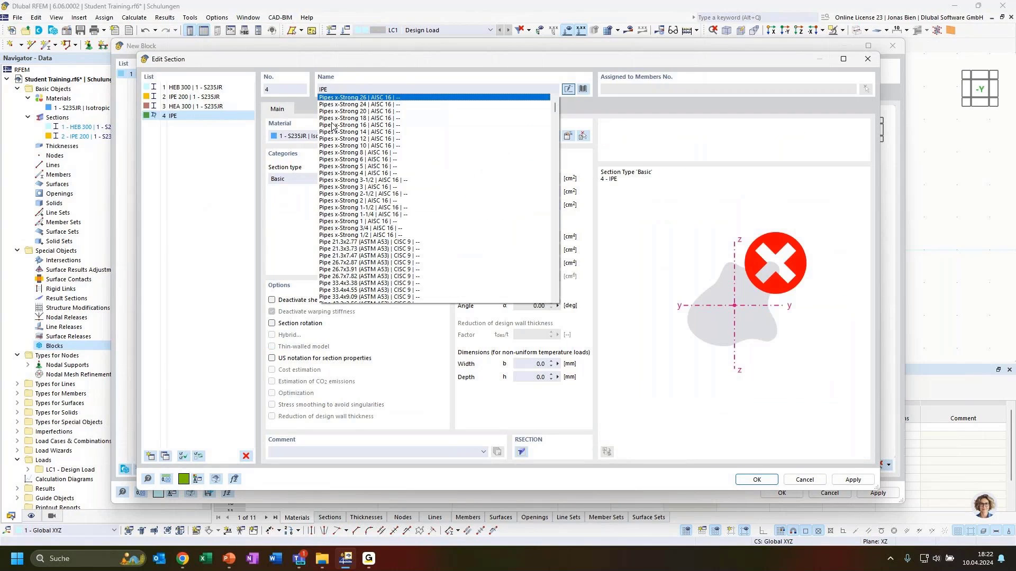
type(" 160")
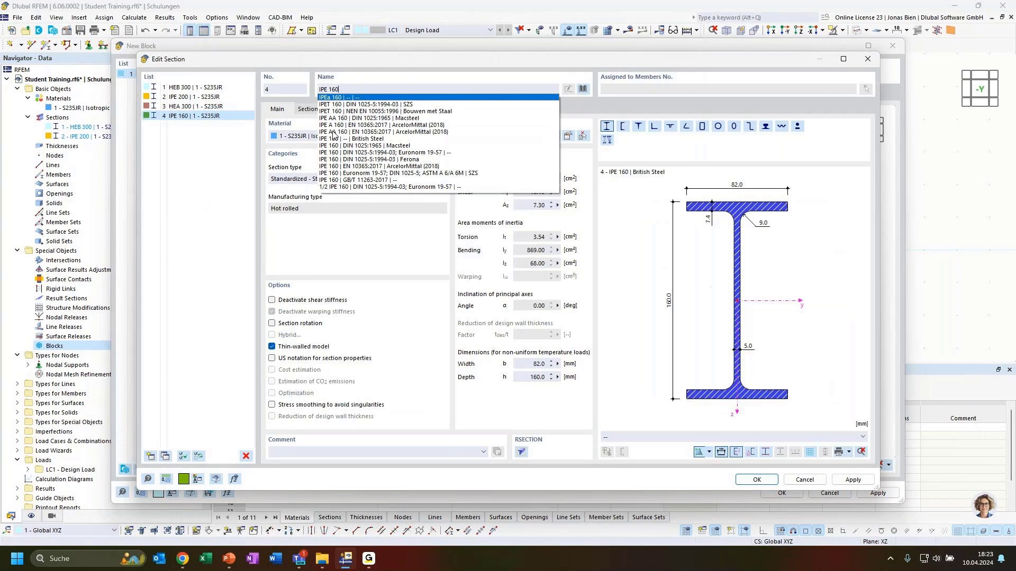
left_click(364, 152)
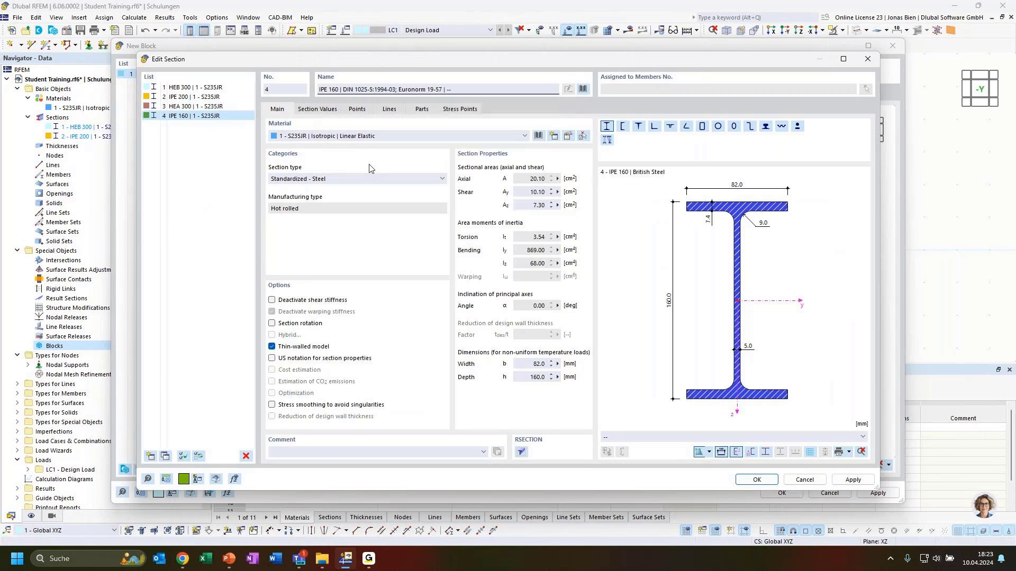
- Copy the IPE 160 section, change the copy to HEA 160, DIN 1025-3:1994-03; Euronorm 53-62, and accept it for the top chord
left_click(167, 456)
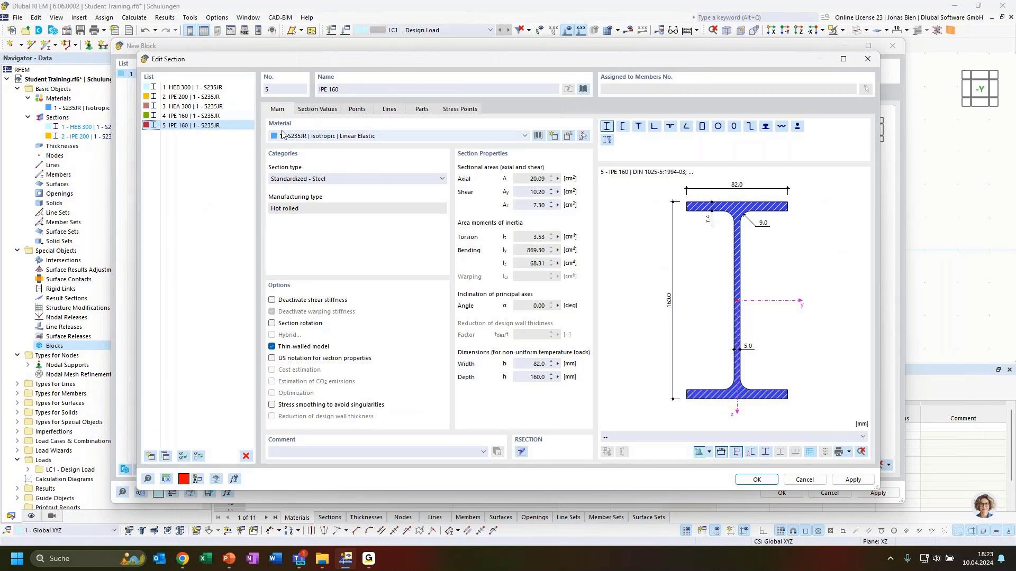
left_click(349, 90)
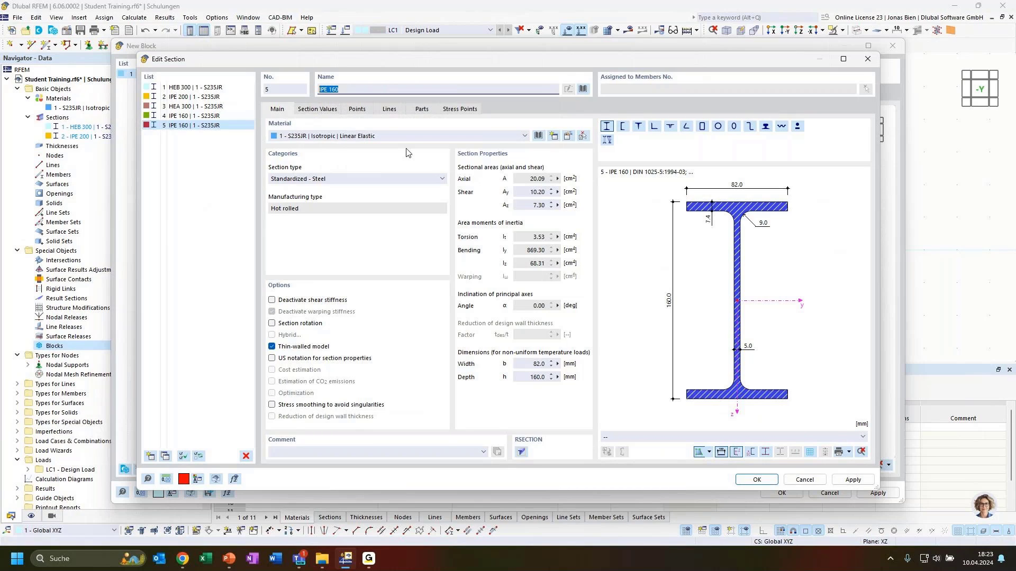
type("HEA")
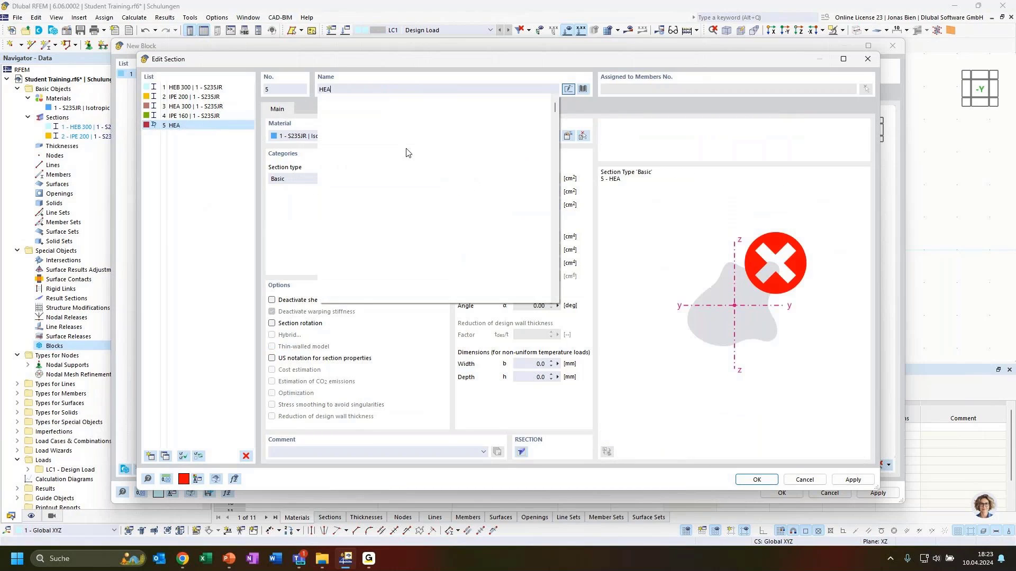
type(" 160")
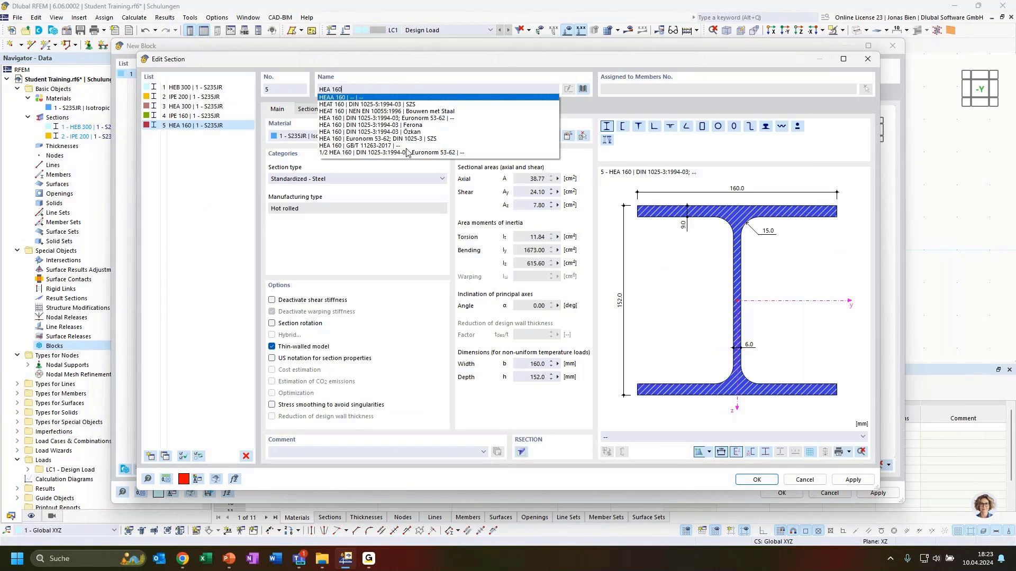
left_click(409, 120)
left_click(226, 232)
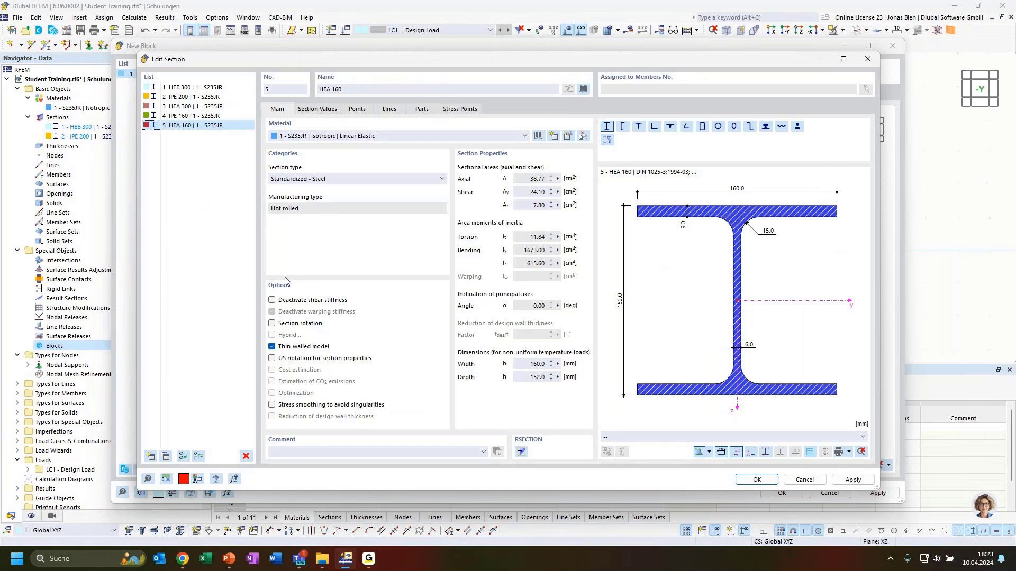
left_click(771, 480)
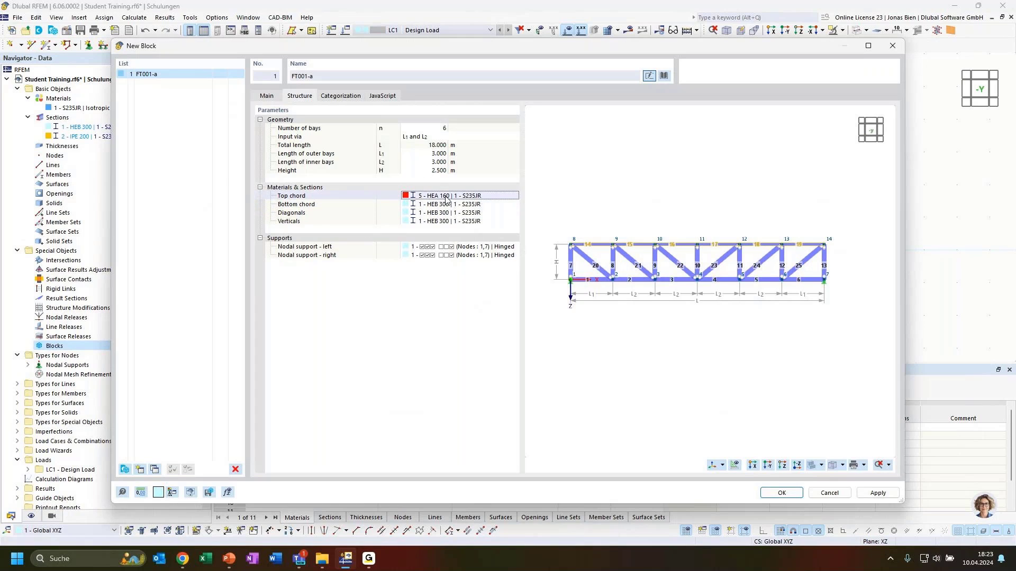
- Assign the HEA 300 section to both the top chord and the bottom chord of block FT001-a
left_click(482, 197)
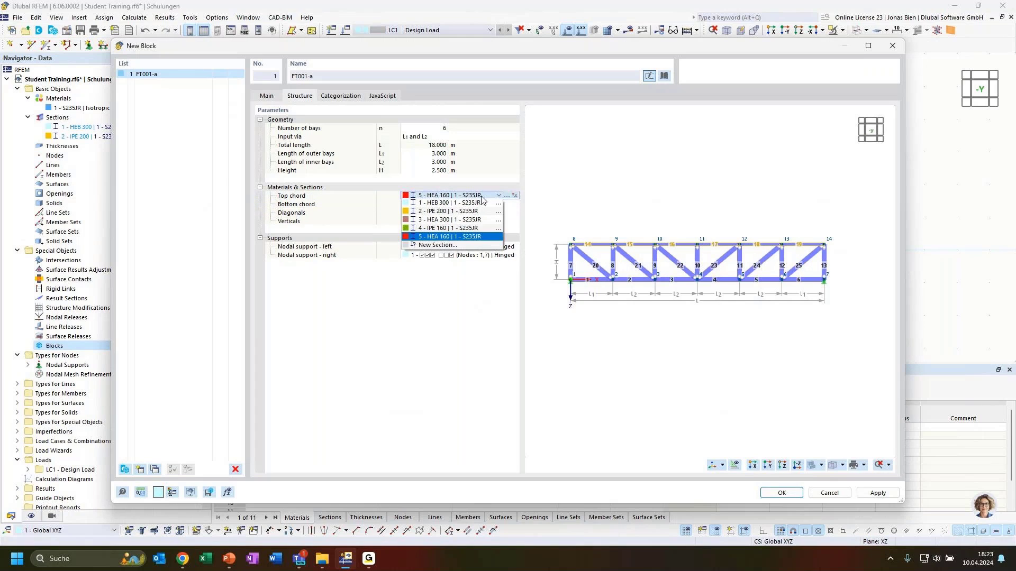
left_click(455, 220)
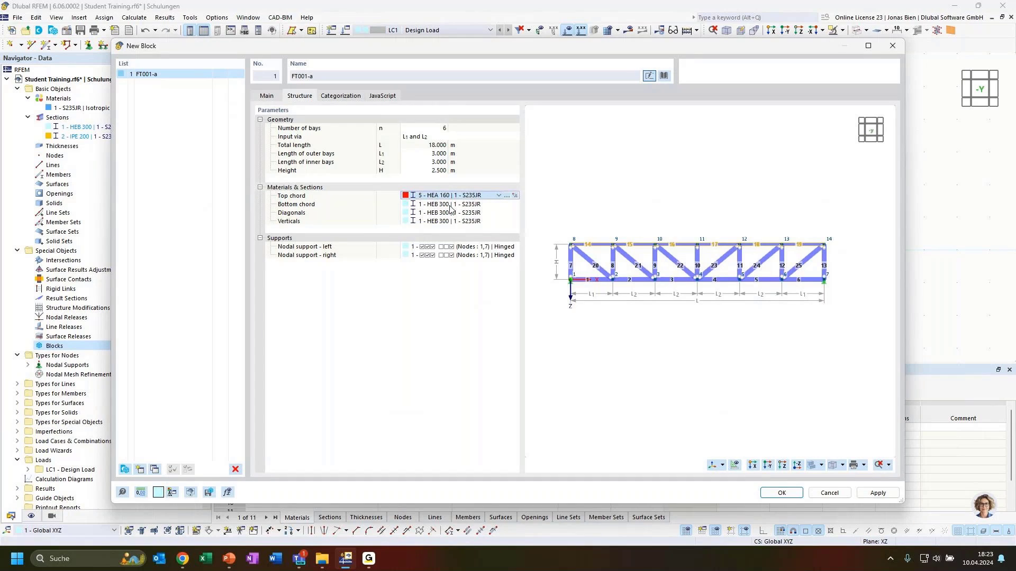
left_click(454, 209)
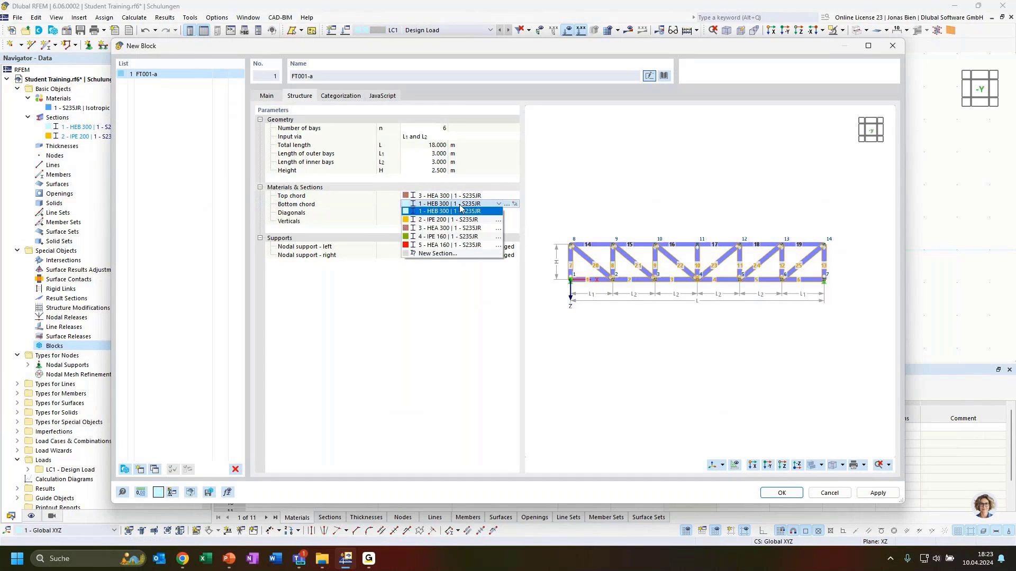
left_click(445, 231)
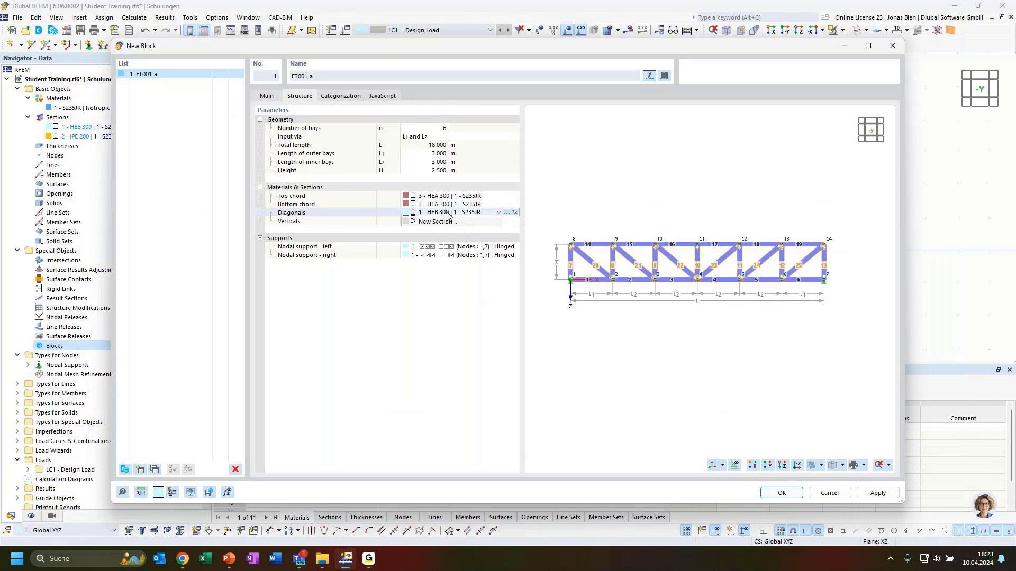
- Assign section IPE 160 to the truss block's diagonals and HEA 160 to its verticals
left_click(445, 214)
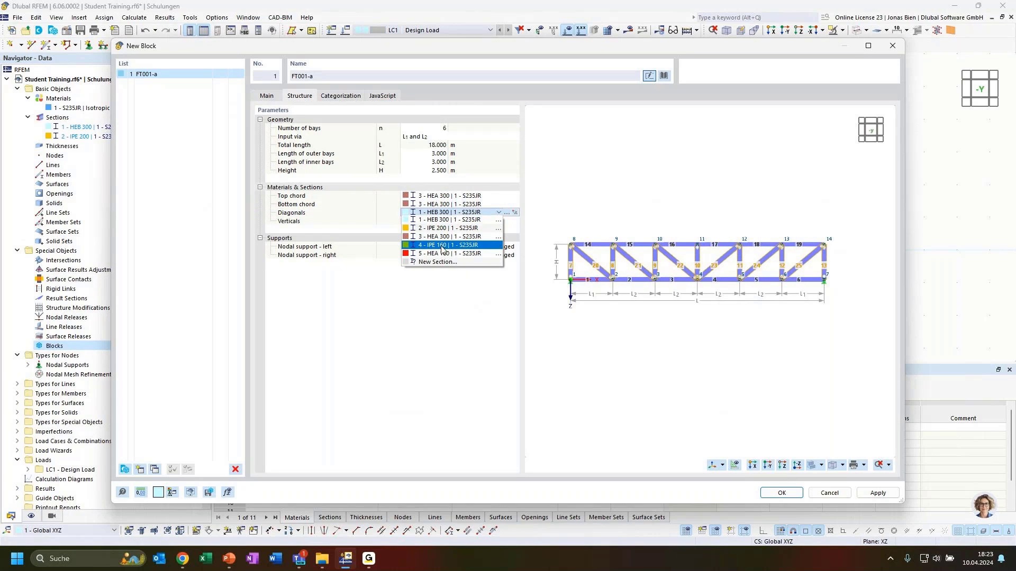
left_click(443, 246)
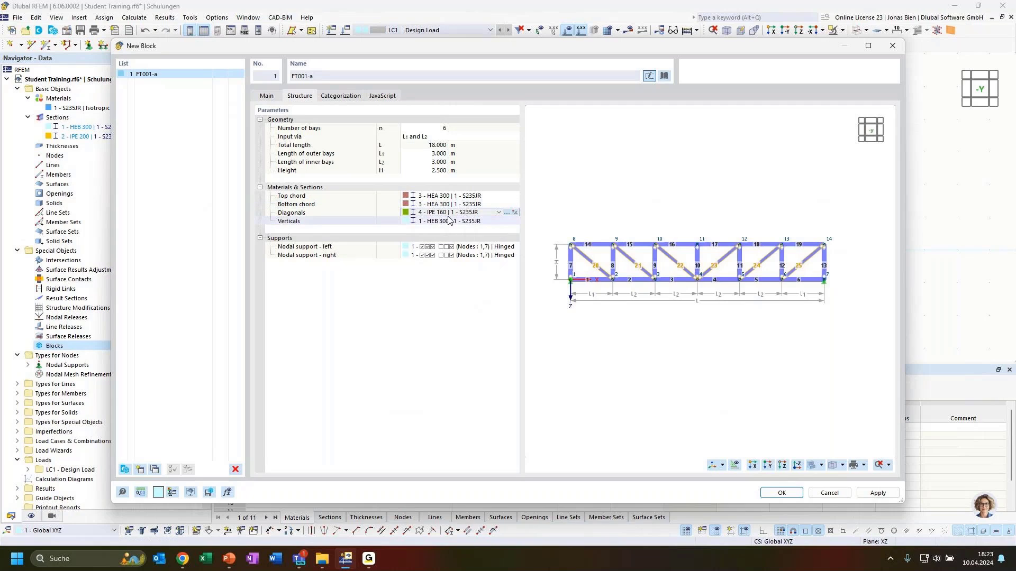
left_click(446, 220)
left_click(446, 220)
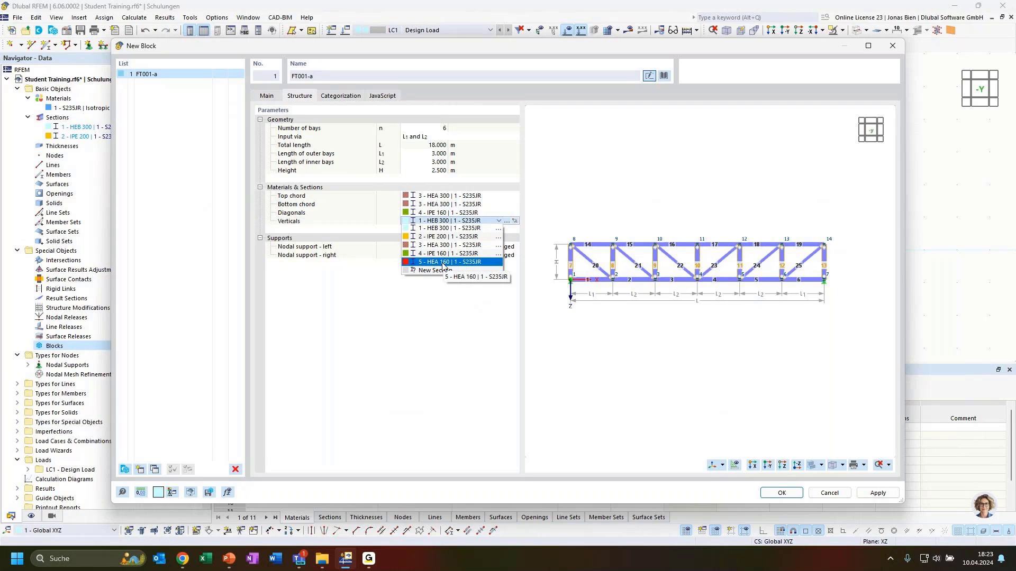
key("Escape")
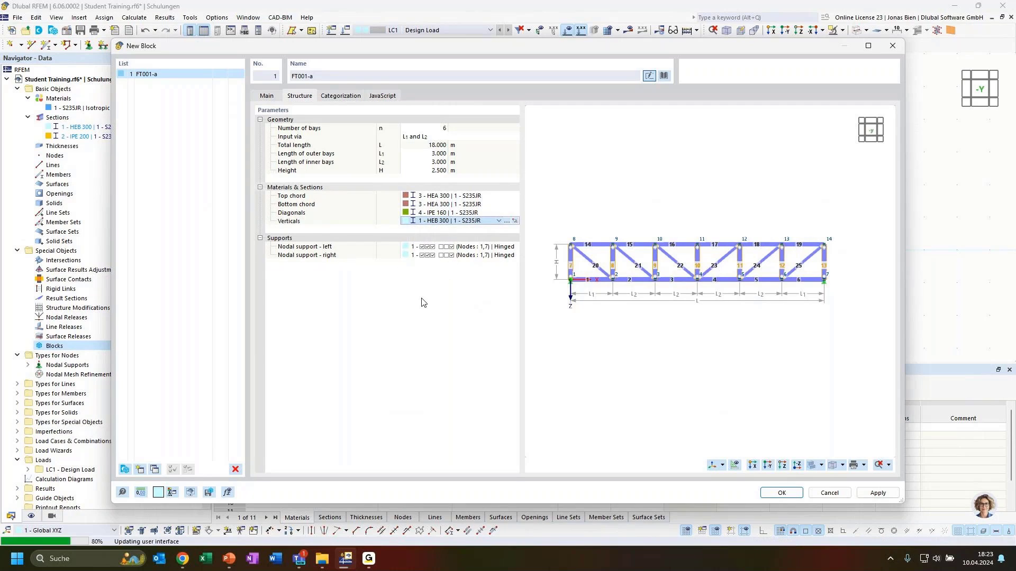
left_click(422, 299)
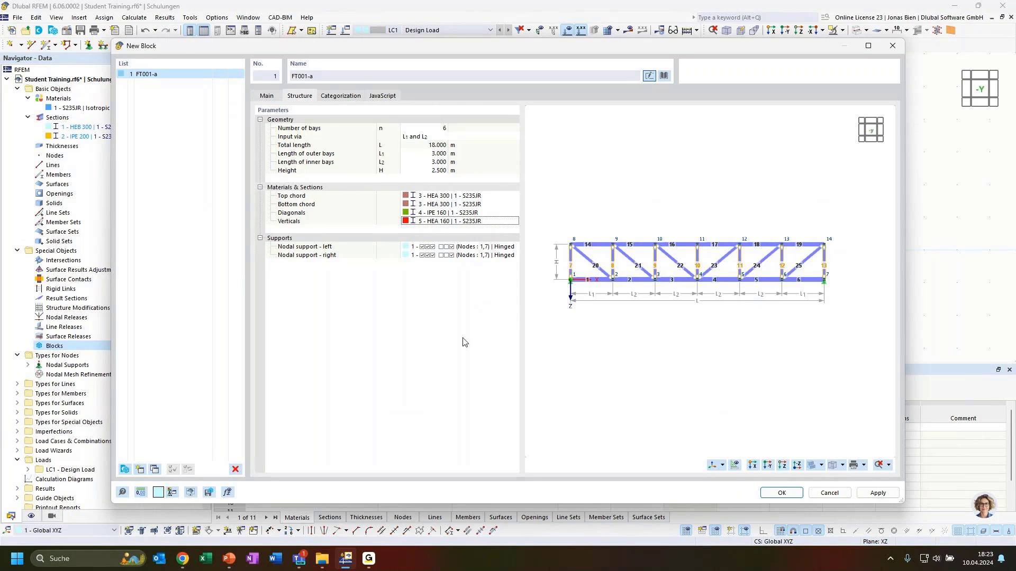
- Accept the new block to generate the truss, collapse the member list and display the model with rendered solid sections
left_click(788, 496)
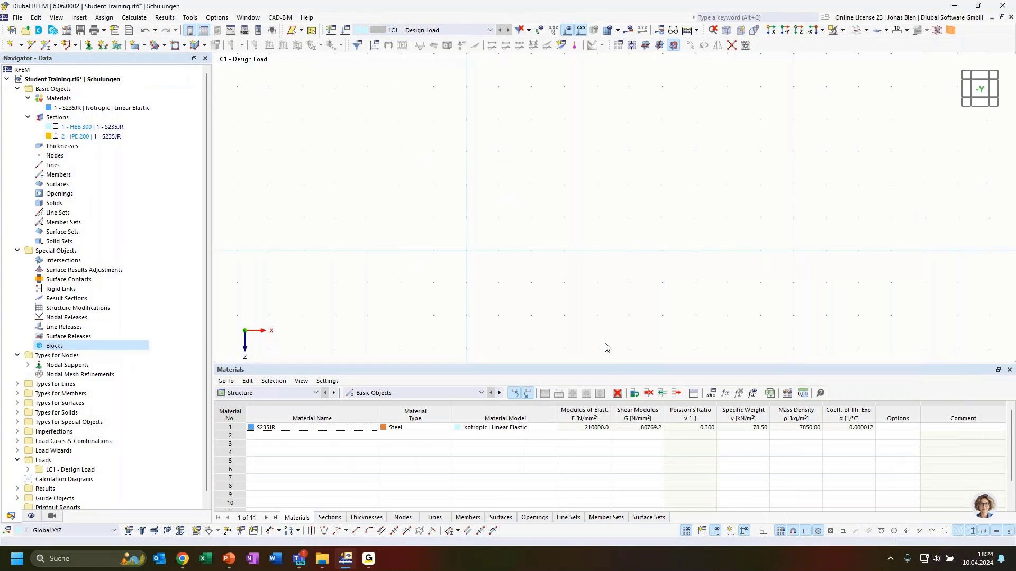
scroll(317, 262, "down", 2)
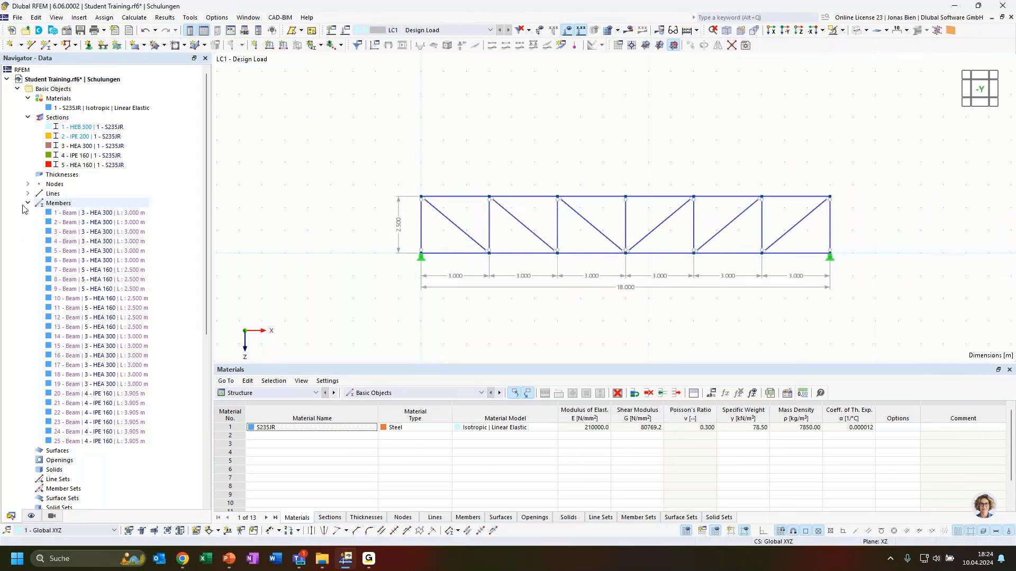
double_click(56, 203)
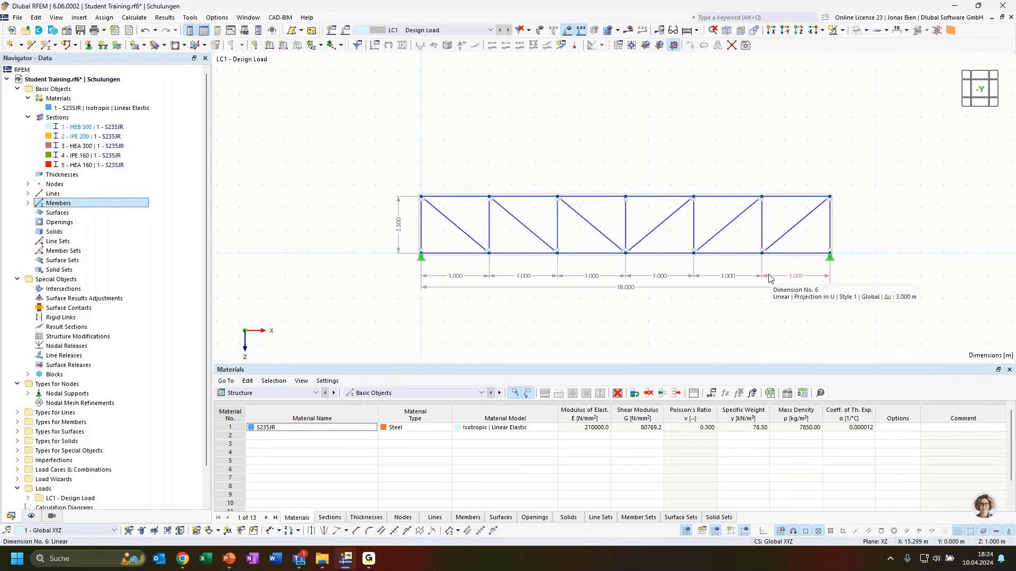
left_click(858, 30)
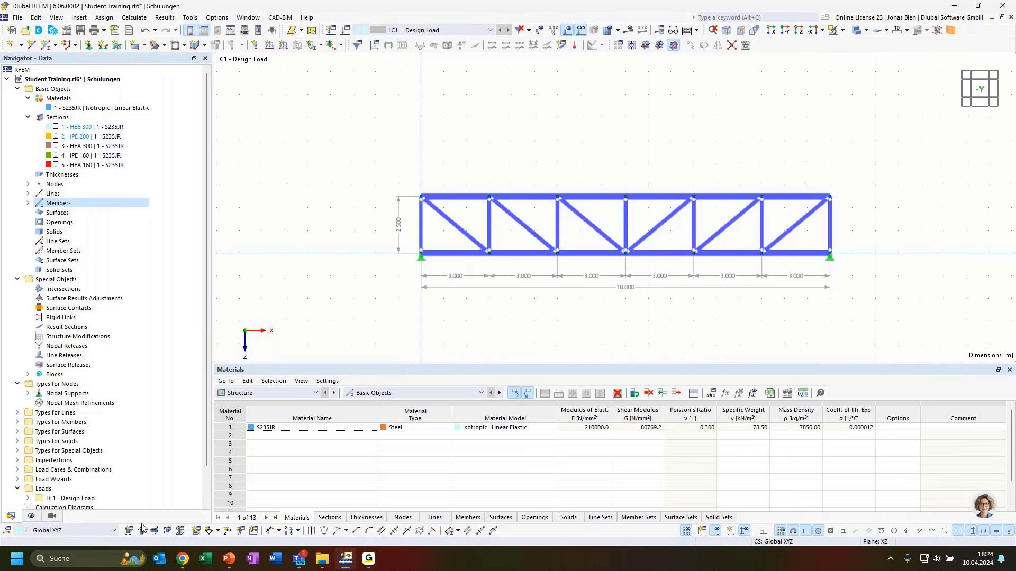
- Colour the rendered objects by object property, using Section as the colouring criterion for members
left_click(51, 517)
left_click(52, 516)
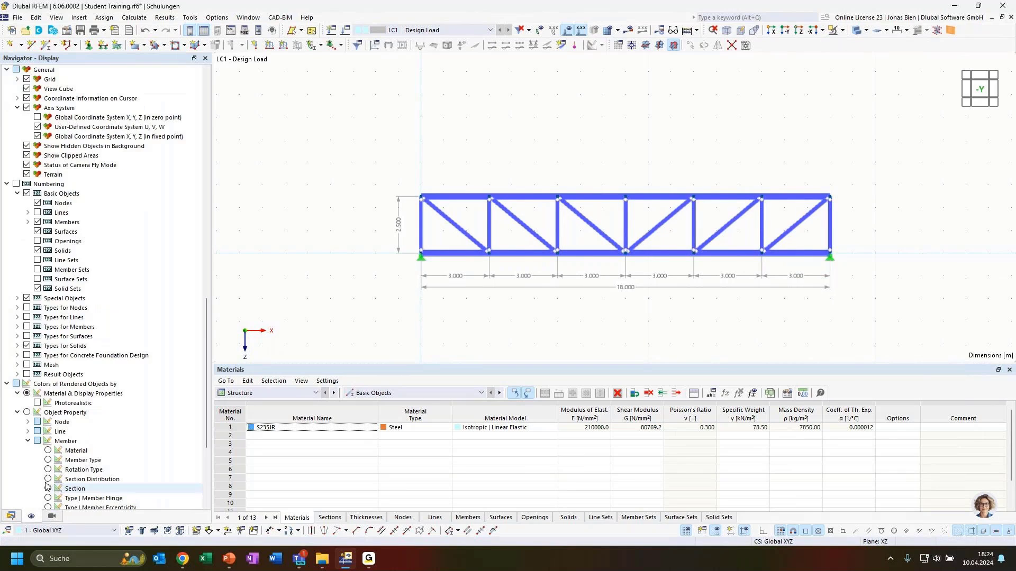
scroll(58, 431, "down", 5)
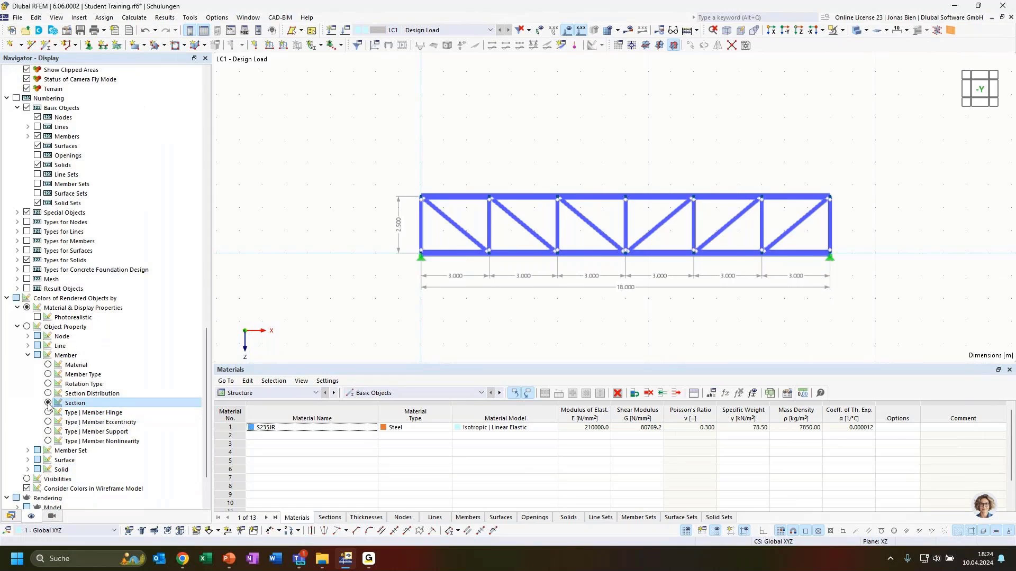
left_click(27, 327)
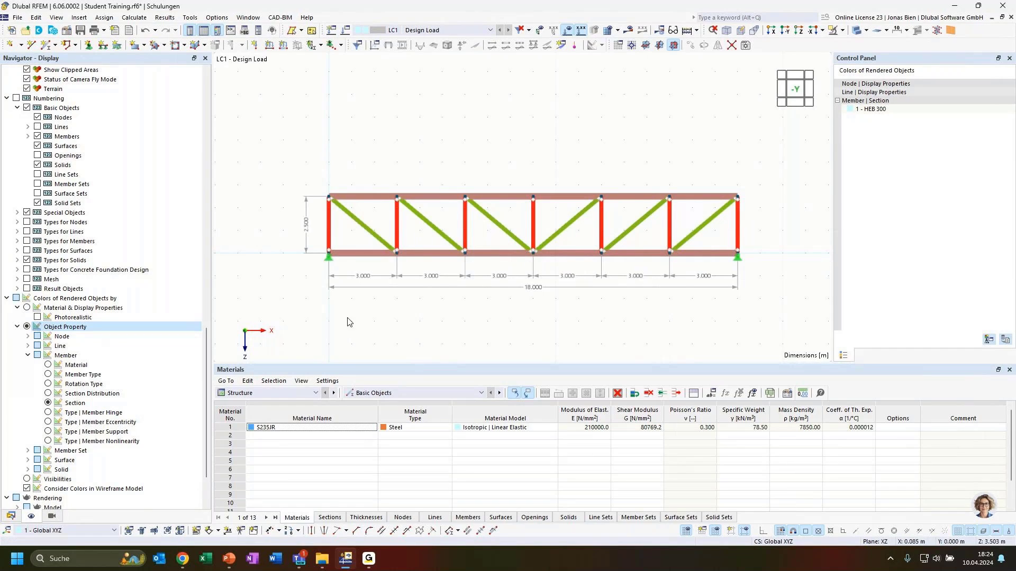
left_click(52, 394)
left_click(52, 402)
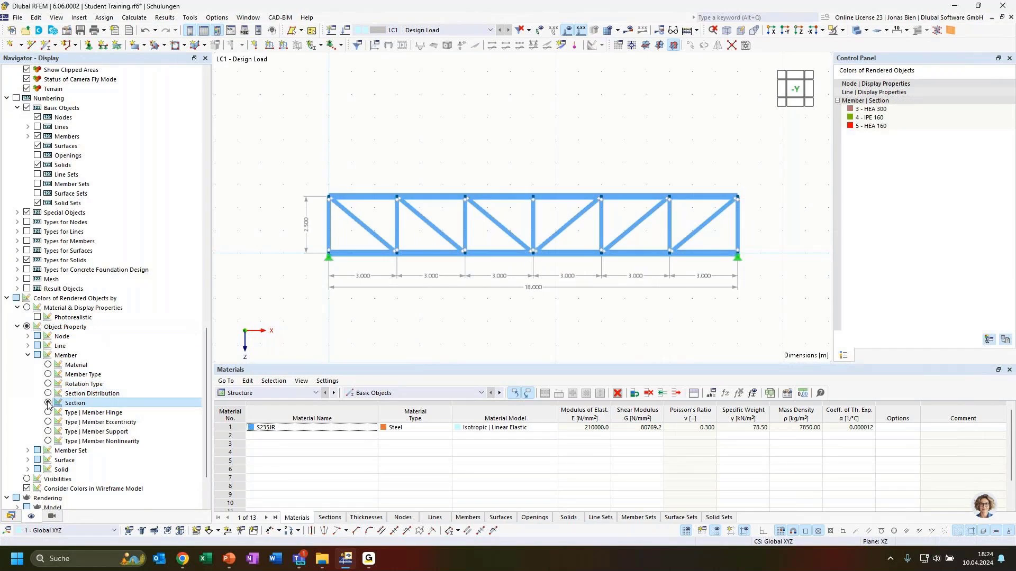
middle_click_drag(573, 148, 589, 156, "ctrl")
middle_click_drag(392, 230, 399, 172, "ctrl")
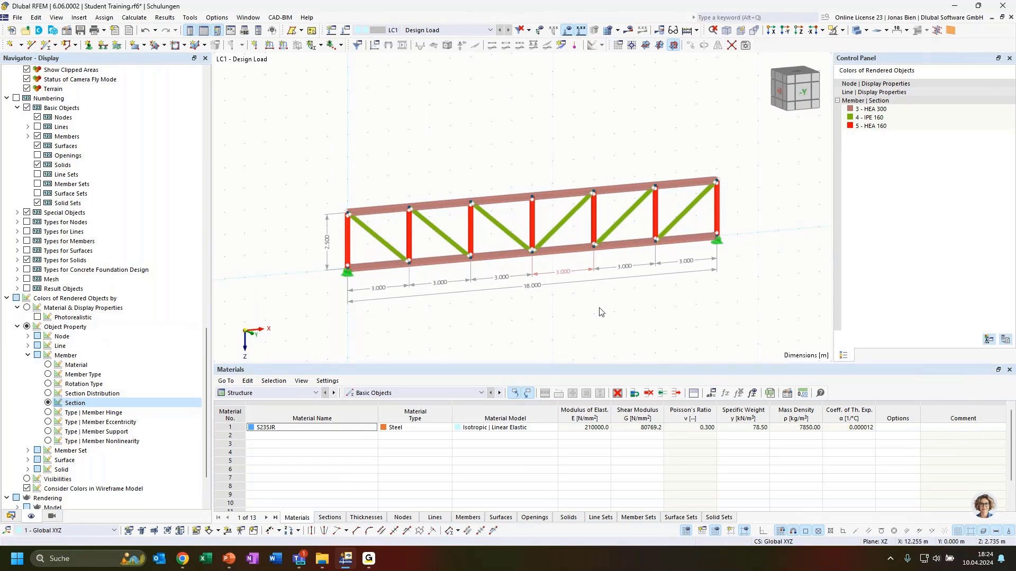
middle_click_drag(601, 312, 406, 263, "ctrl")
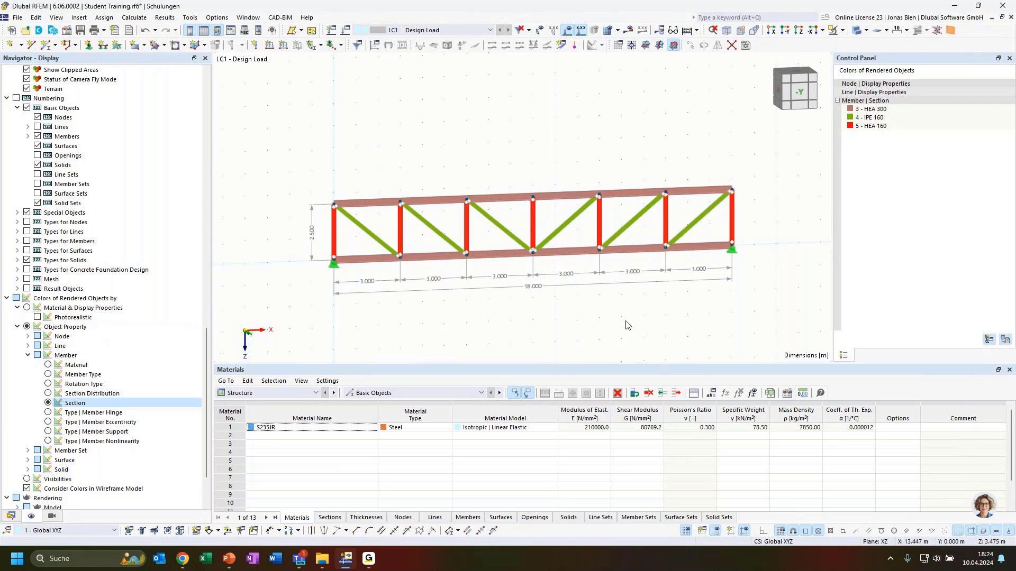
middle_click_drag(627, 324, 536, 321, "ctrl")
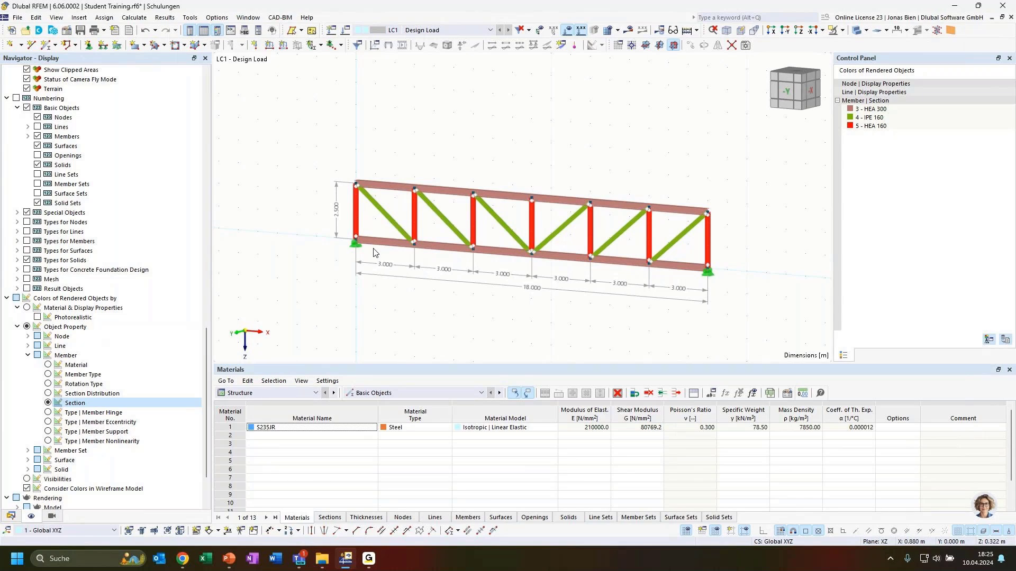
- Reopen block FT001-a from the model's special objects for editing and show its structure parameters
left_click(10, 515)
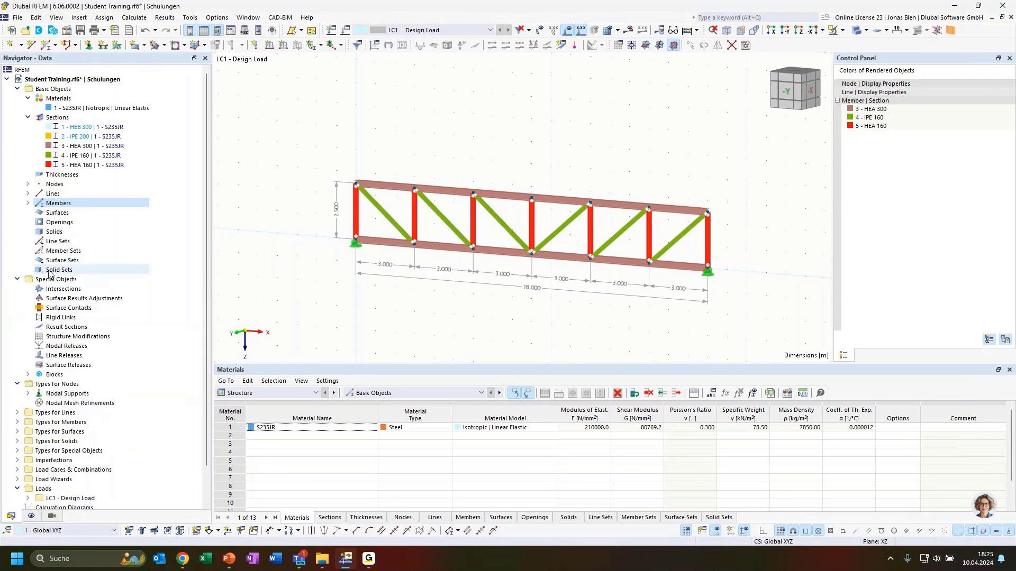
left_click(28, 374)
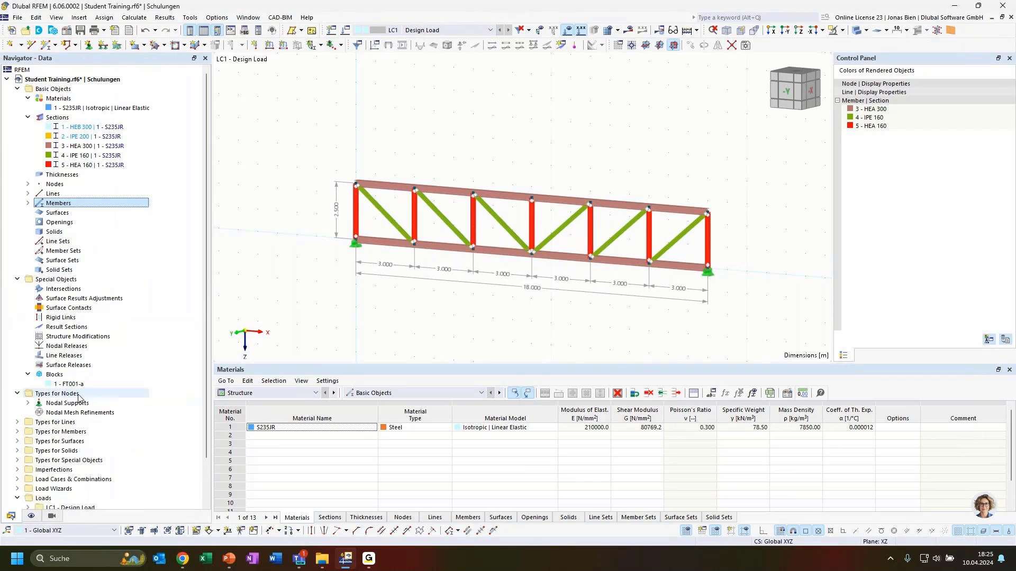
left_click(80, 385)
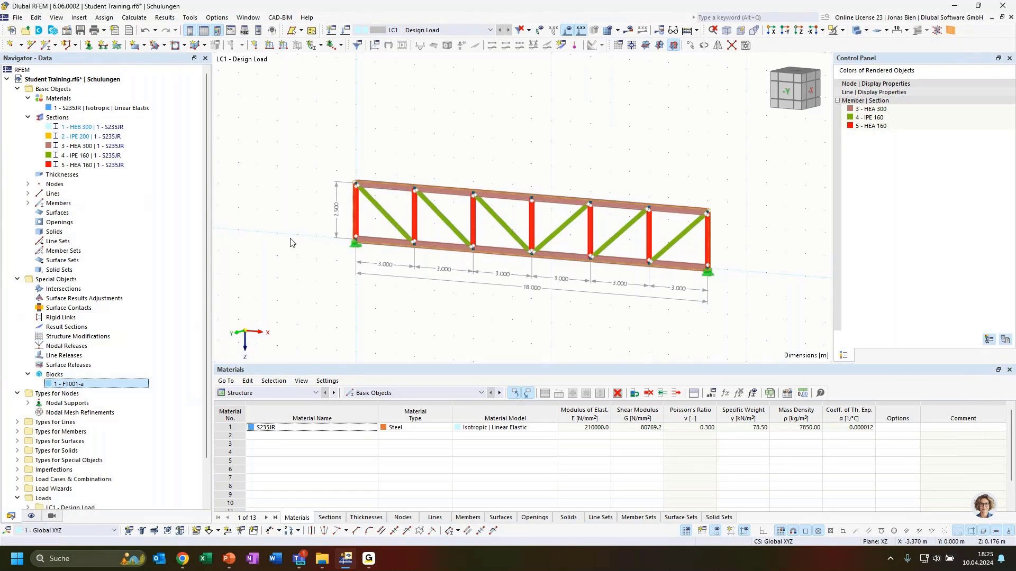
double_click(65, 387)
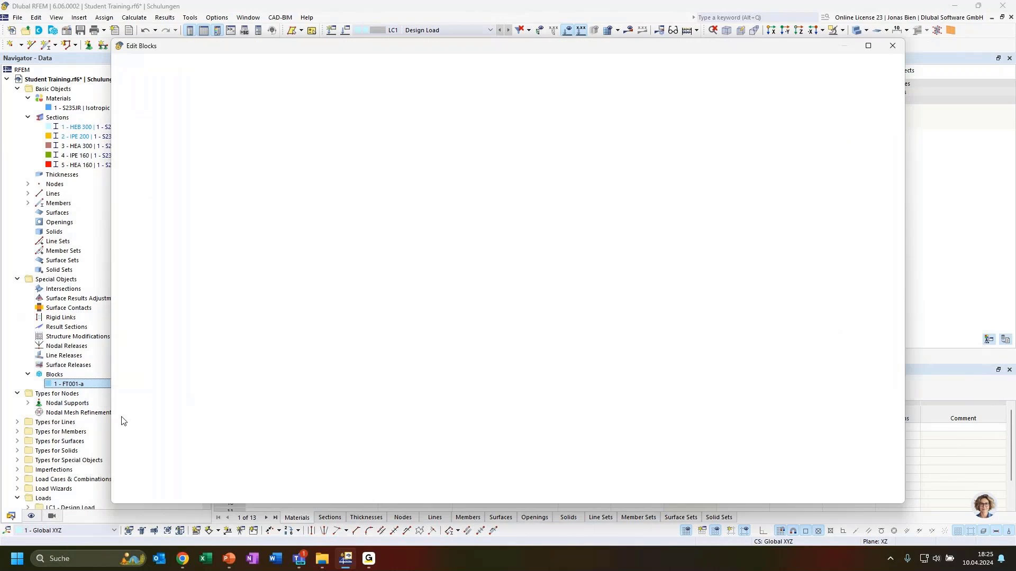
left_click(298, 96)
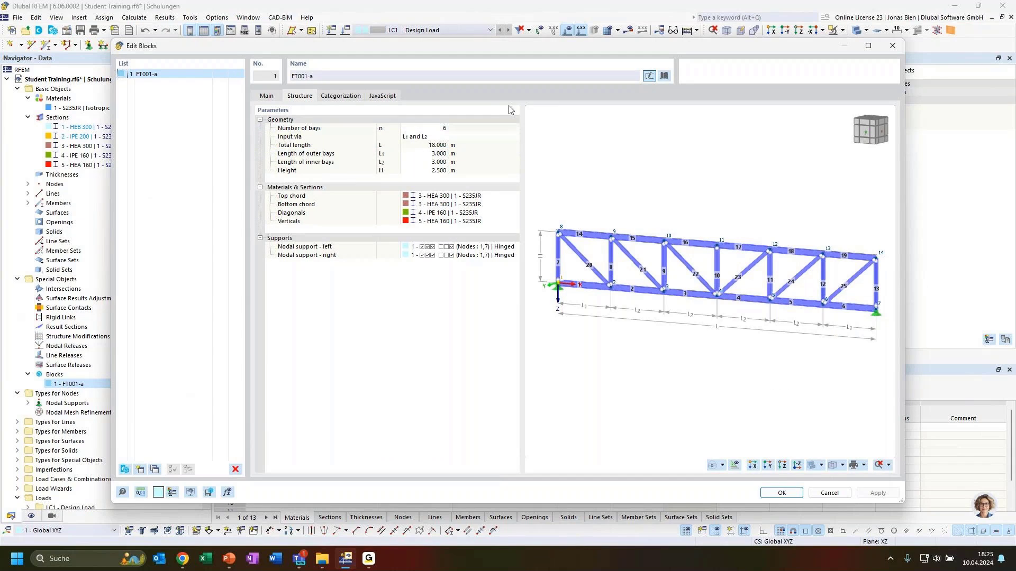
left_click_drag(481, 48, 548, 148)
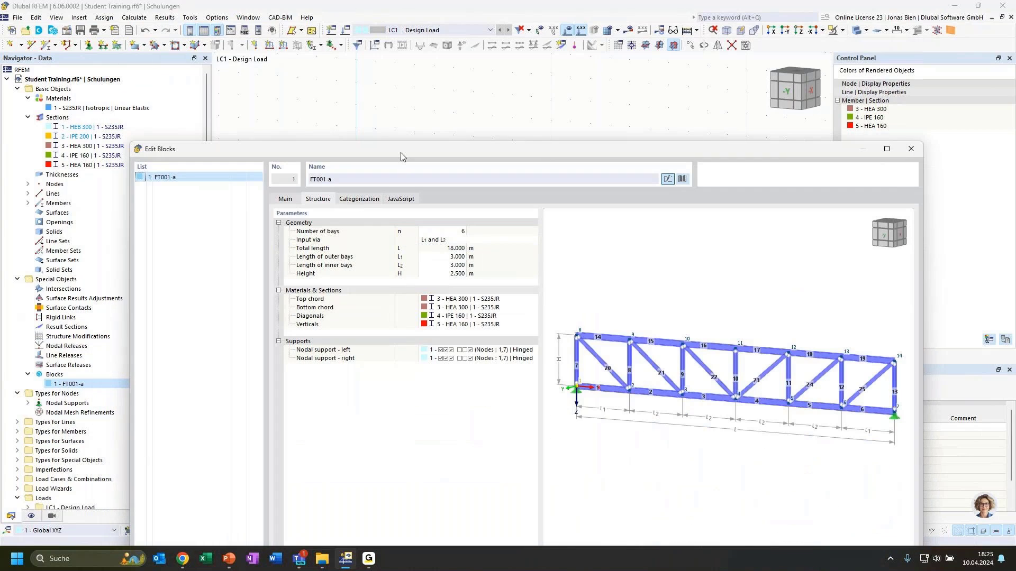
left_click_drag(401, 152, 416, 66)
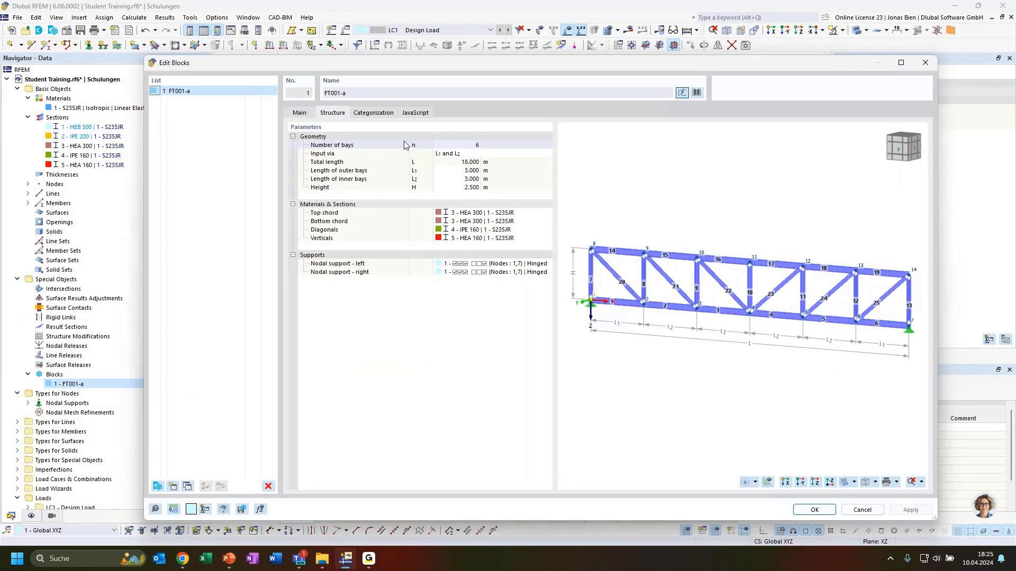
- Examine the block's JavaScript code for its input parameters, nodes, chord members and member hinges
left_click(416, 112)
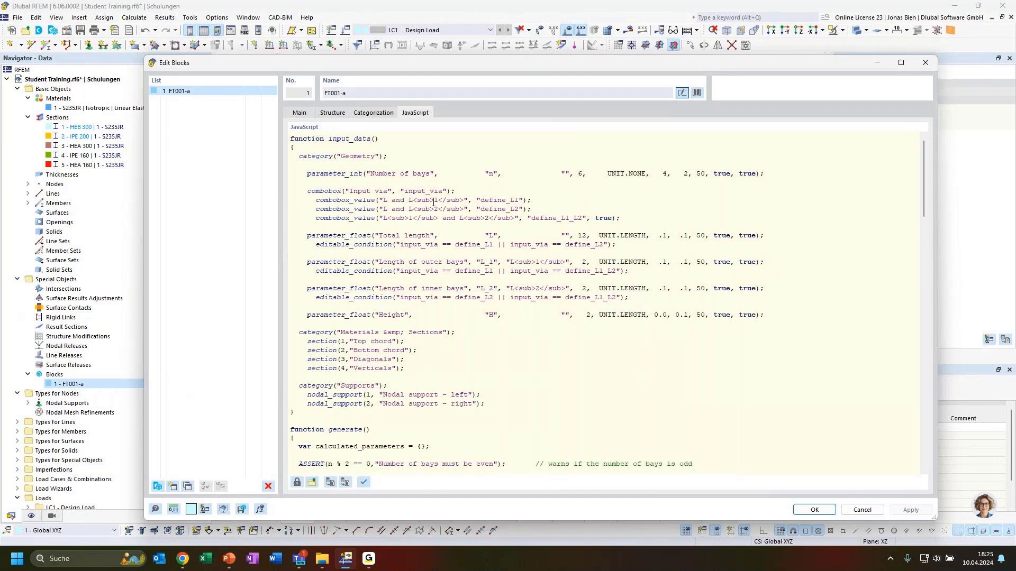
scroll(473, 316, "down", 12)
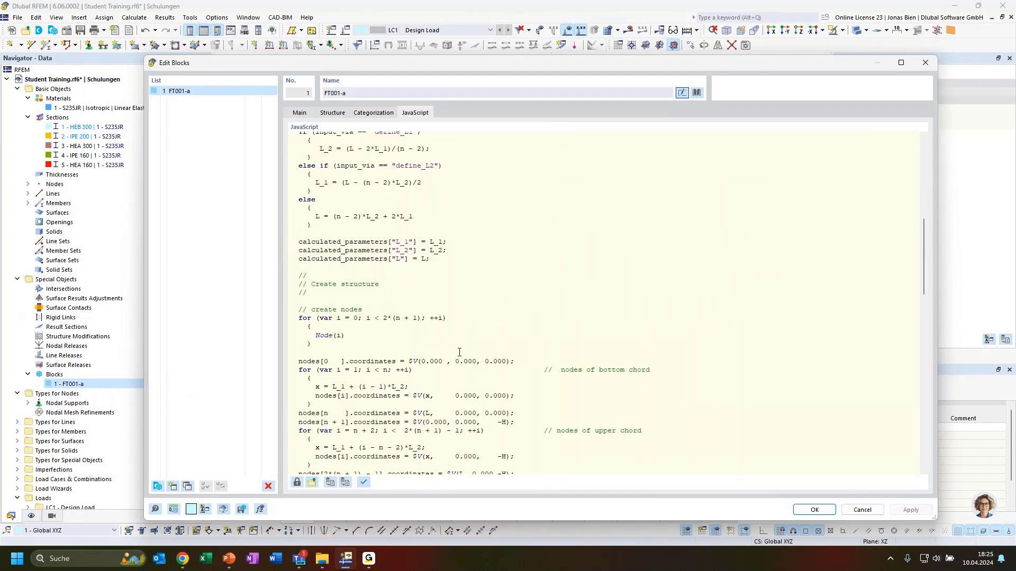
scroll(459, 355, "down", 9)
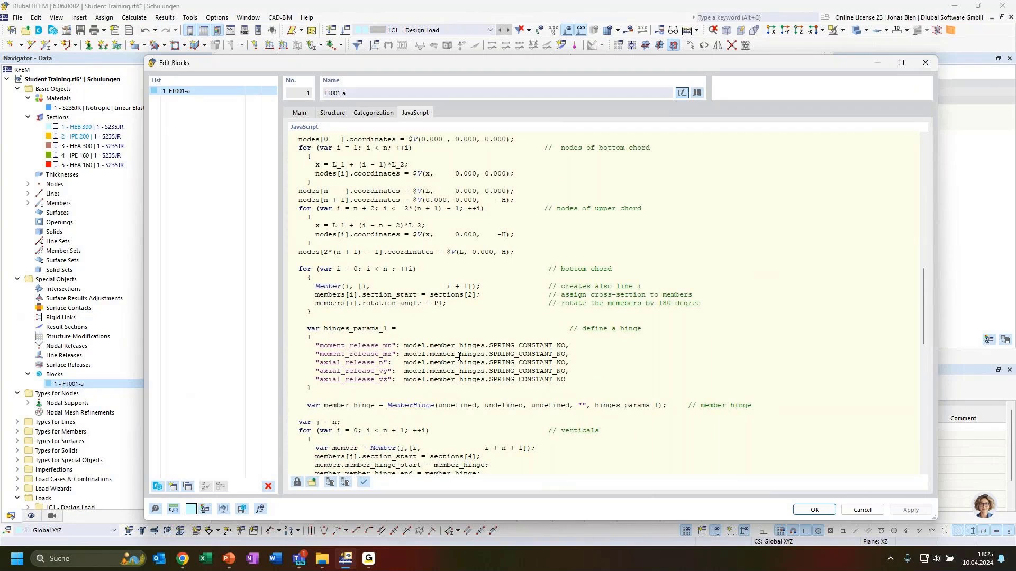
- Read through block FT001-a's JavaScript, from input parameters to nodes, members, hinges, supports and dimensions, and close the block editor
scroll(459, 356, "down", 15)
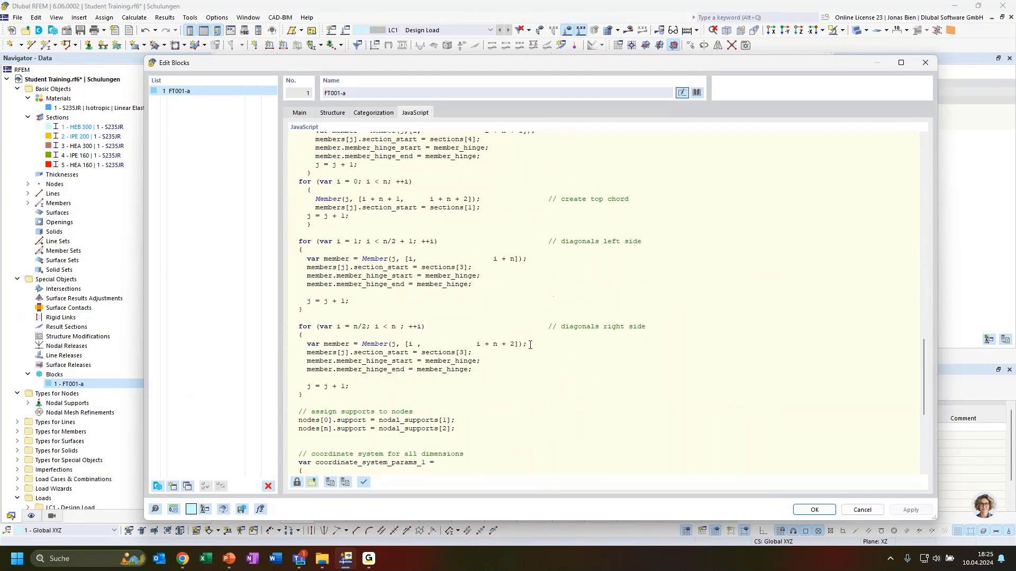
scroll(528, 352, "down", 6)
scroll(550, 382, "up", 15)
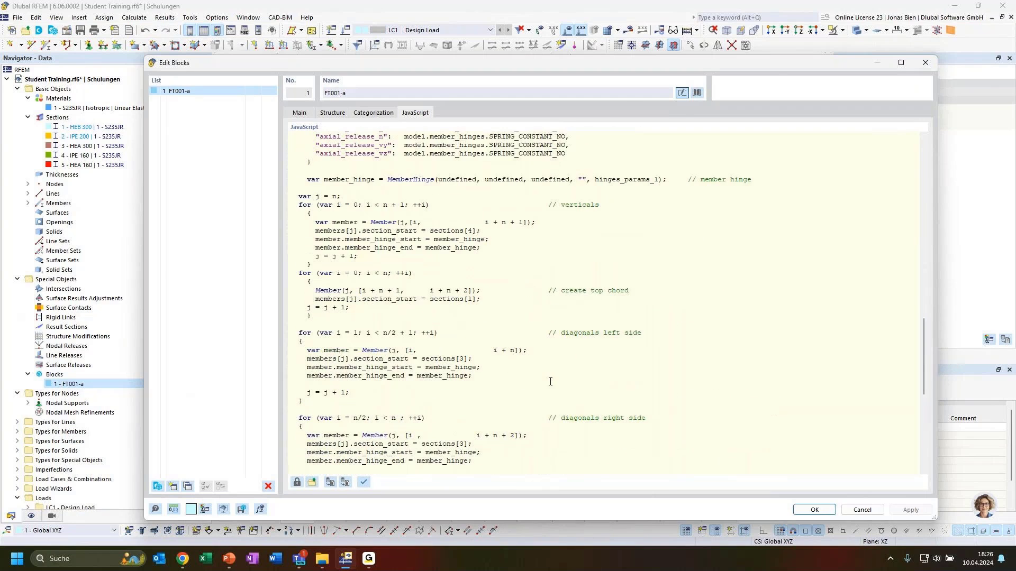
scroll(525, 379, "up", 15)
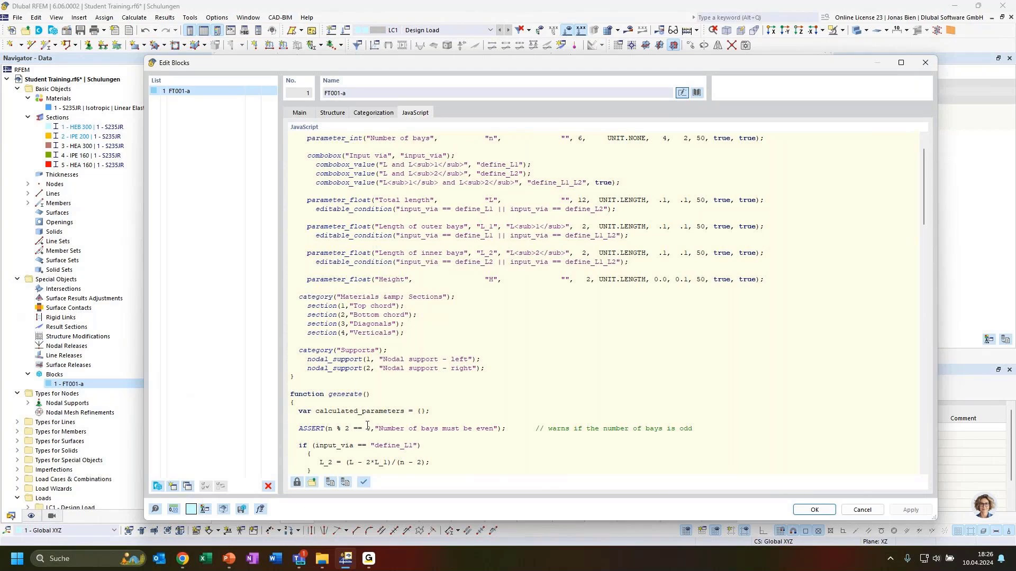
scroll(408, 322, "up", 1)
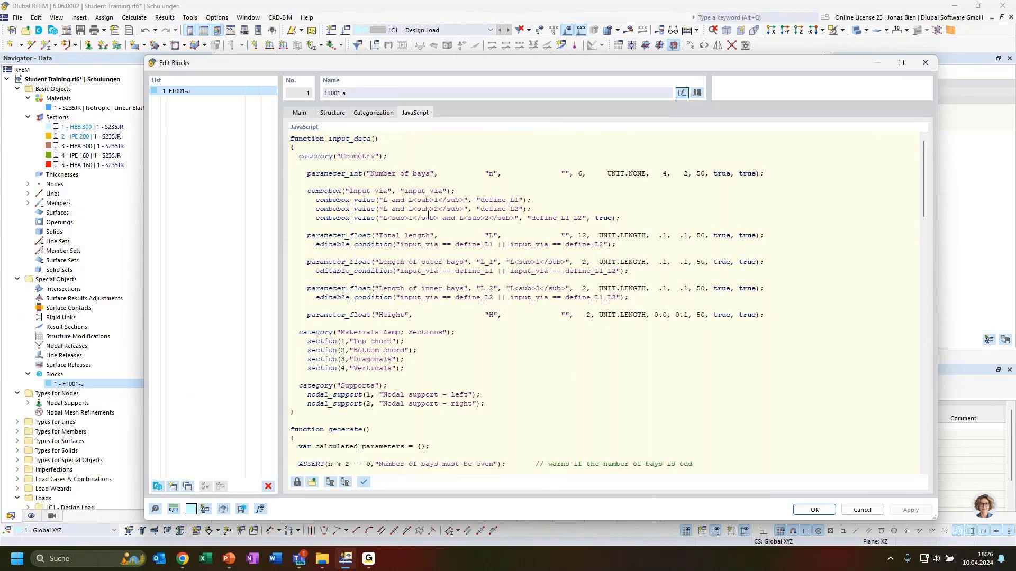
scroll(410, 228, "down", 15)
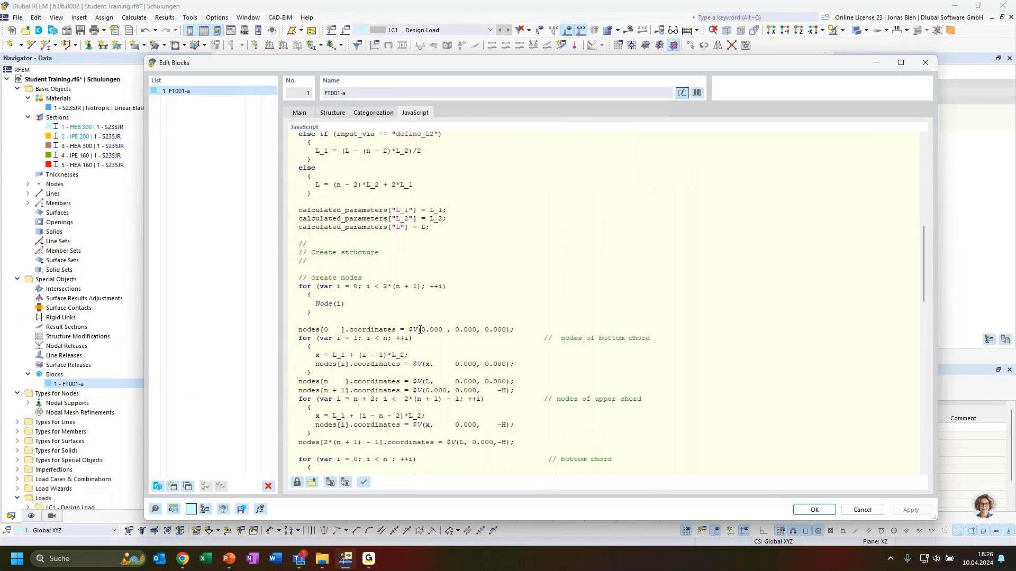
scroll(421, 373, "down", 5)
scroll(431, 284, "down", 7)
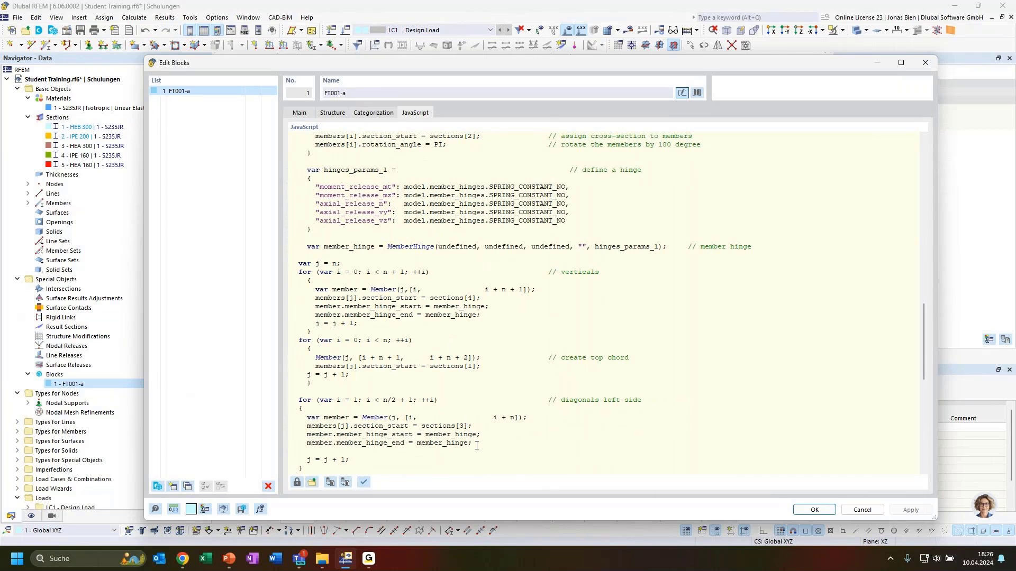
left_click_drag(477, 447, 457, 417)
left_click(477, 446)
scroll(475, 444, "down", 10)
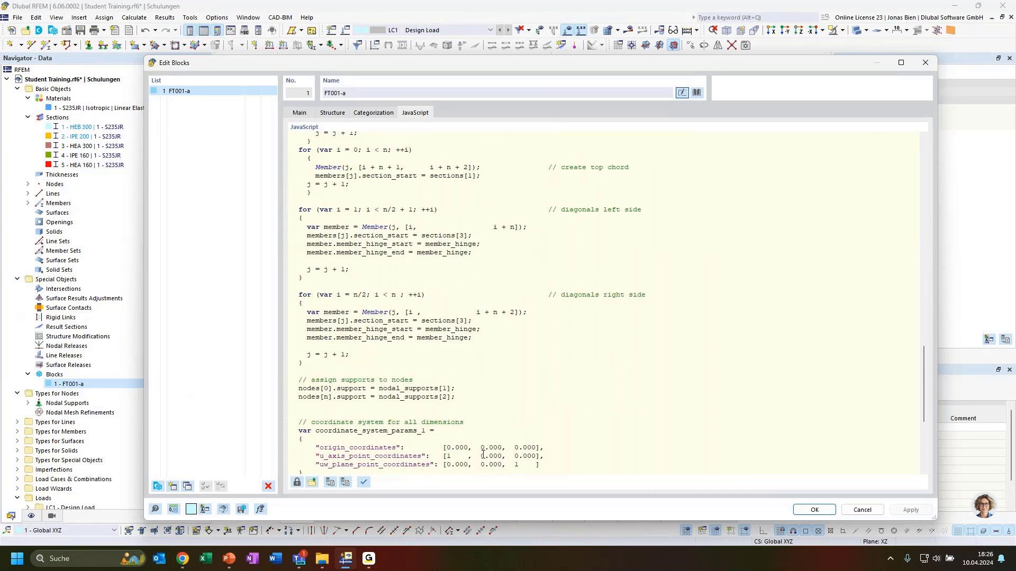
scroll(531, 453, "down", 3)
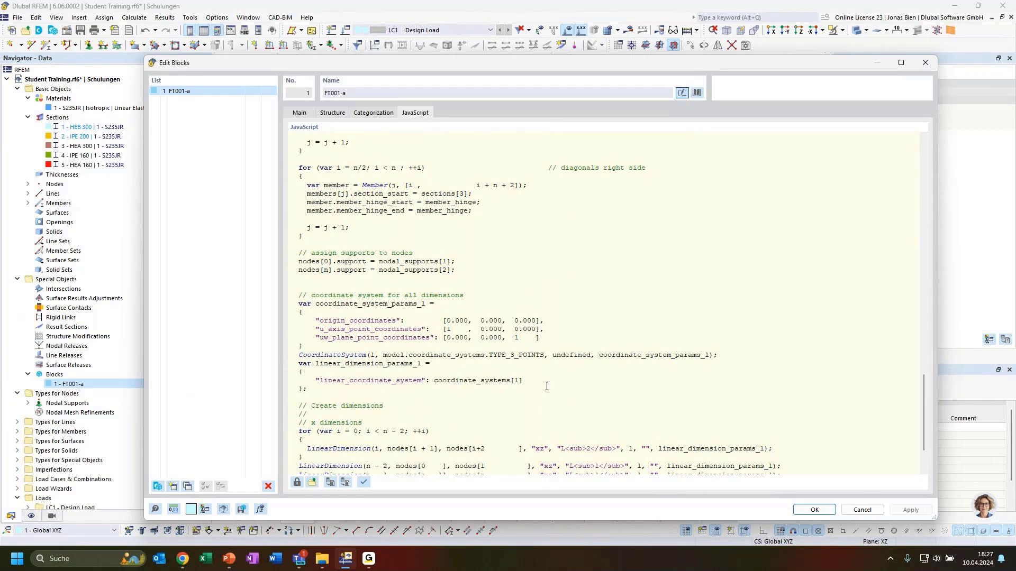
scroll(547, 385, "up", 15)
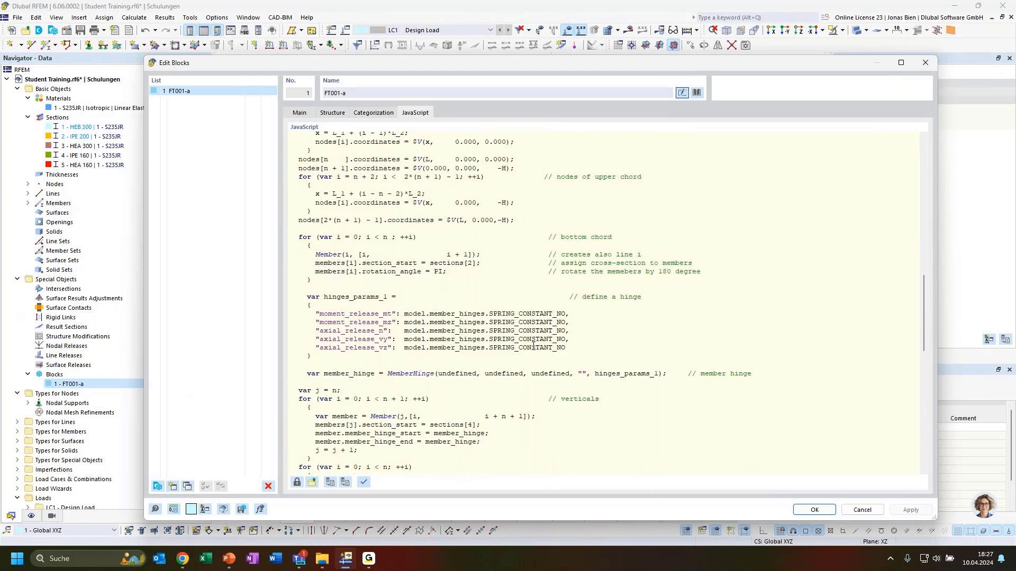
scroll(533, 347, "up", 15)
scroll(527, 289, "up", 2)
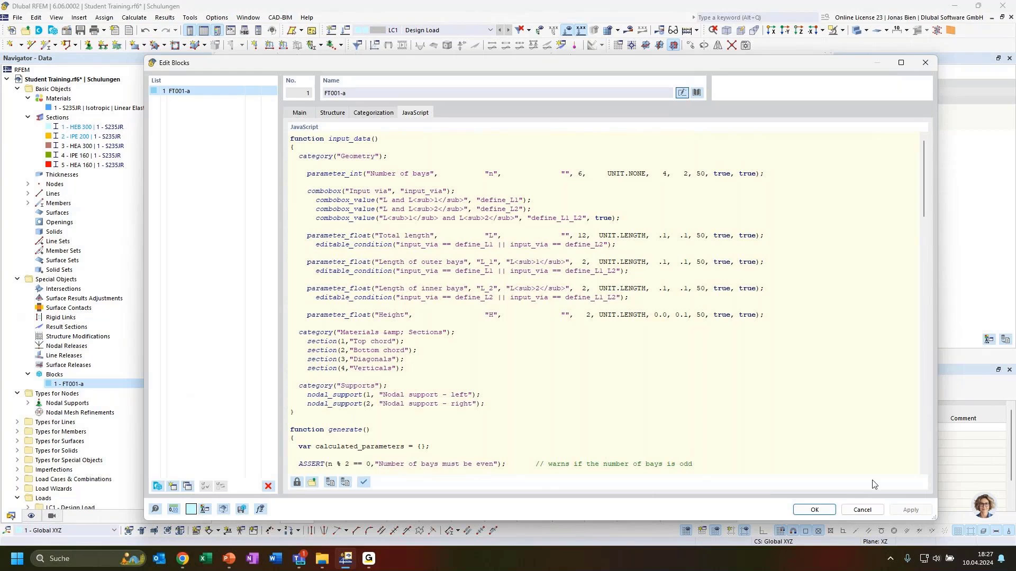
left_click(325, 110)
left_click(925, 63)
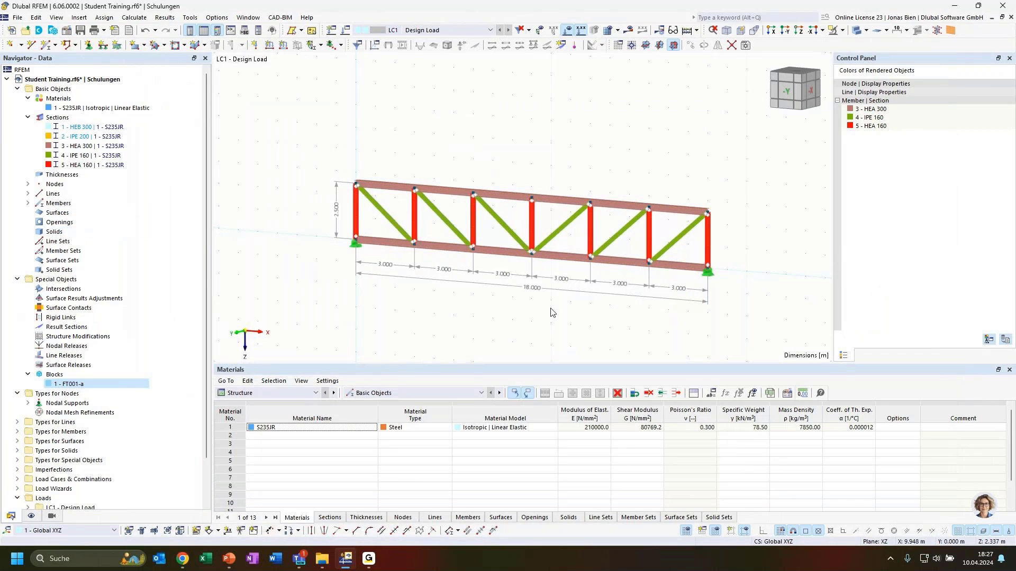
- Examine the block-generated nodes, lines and members and the FT001-a entry in the model tree
left_click(28, 184)
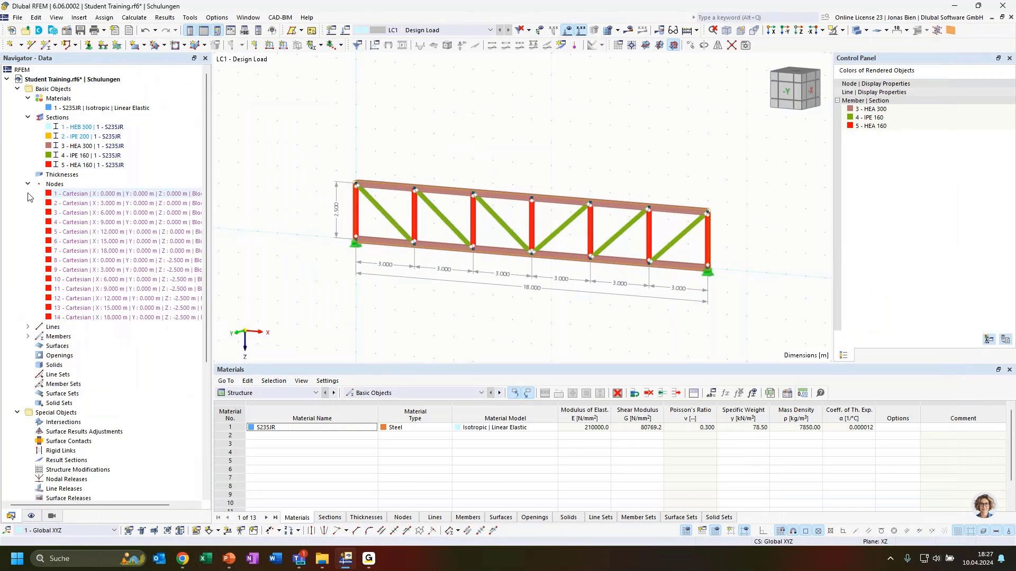
left_click(28, 328)
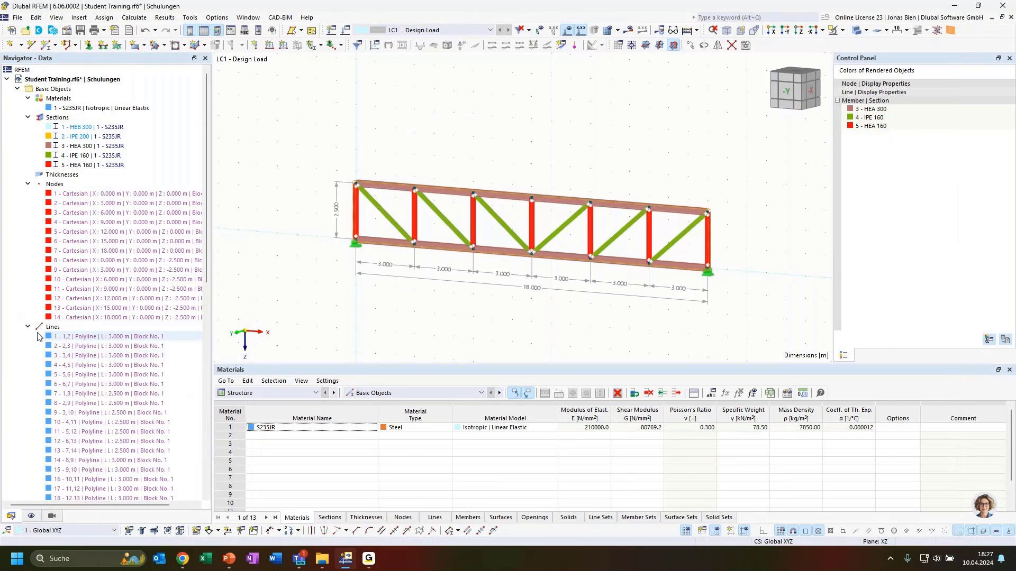
scroll(25, 409, "down", 6)
left_click(27, 403)
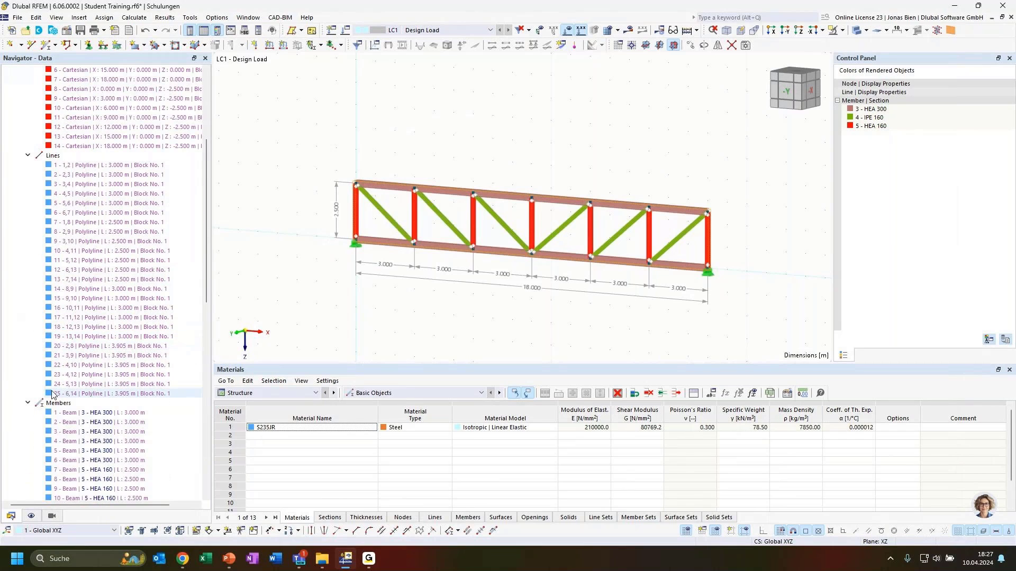
scroll(106, 318, "up", 5)
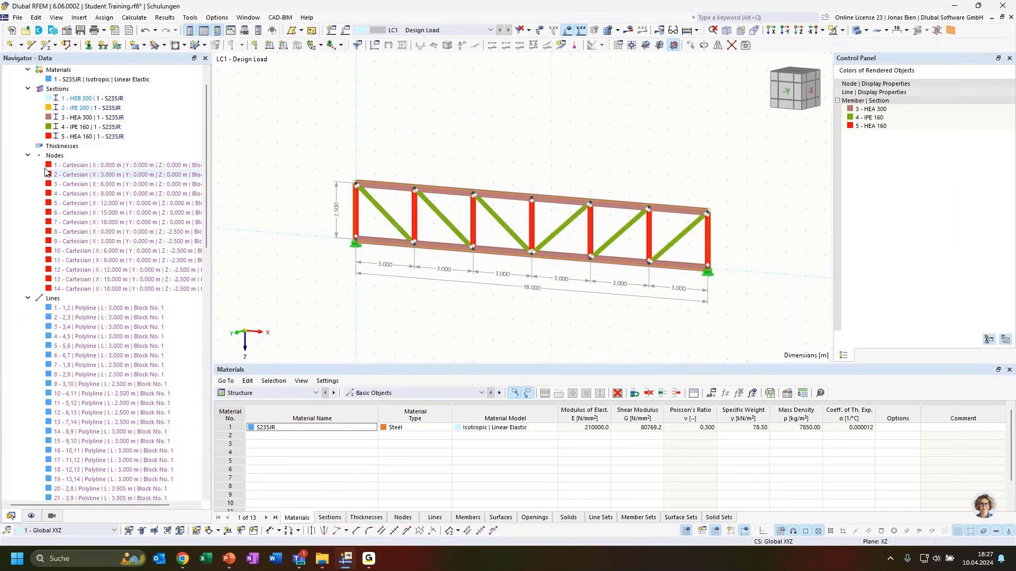
left_click(28, 155)
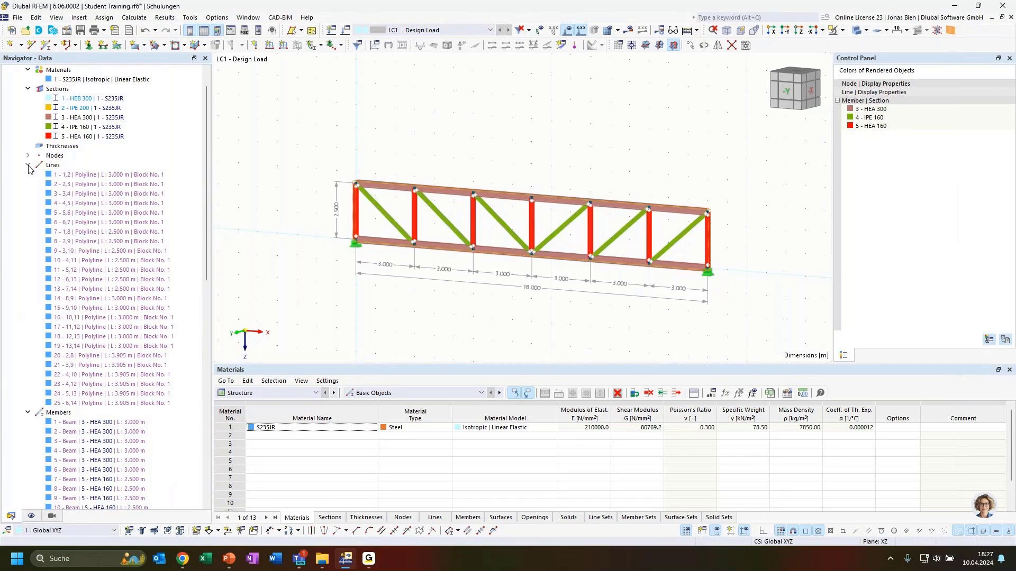
left_click(29, 165)
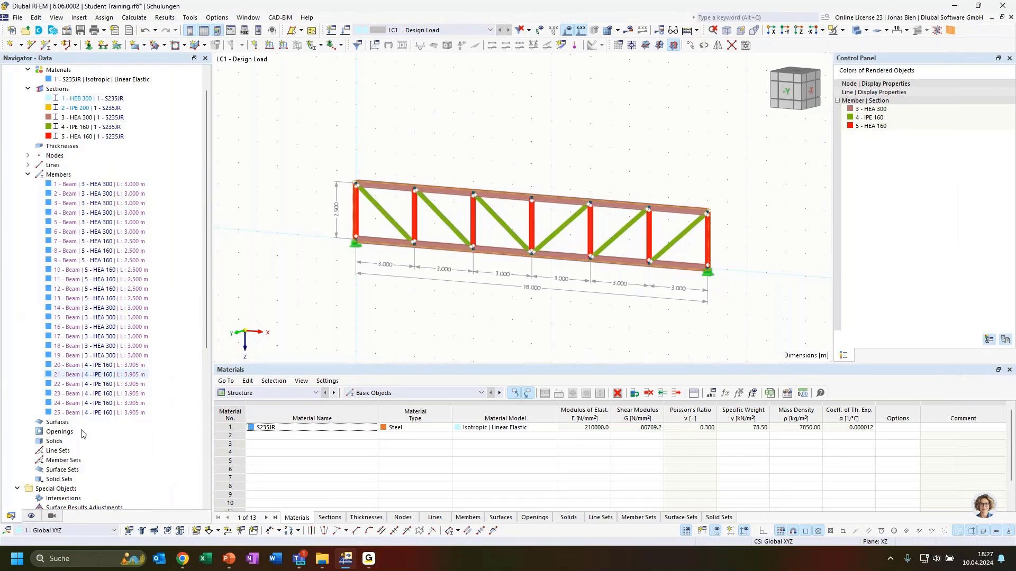
scroll(73, 481, "down", 2)
scroll(73, 479, "down", 2)
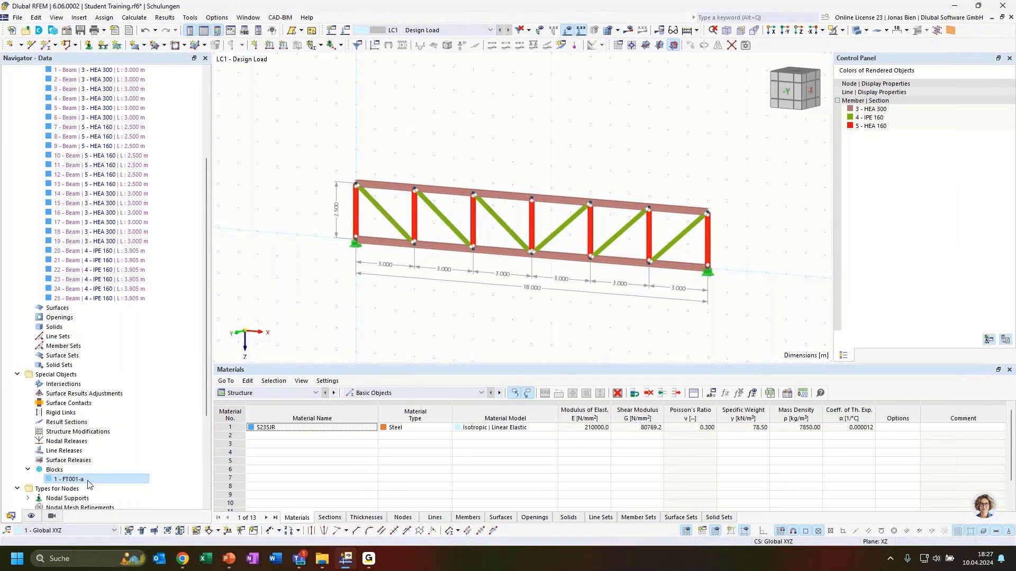
scroll(106, 260, "up", 3)
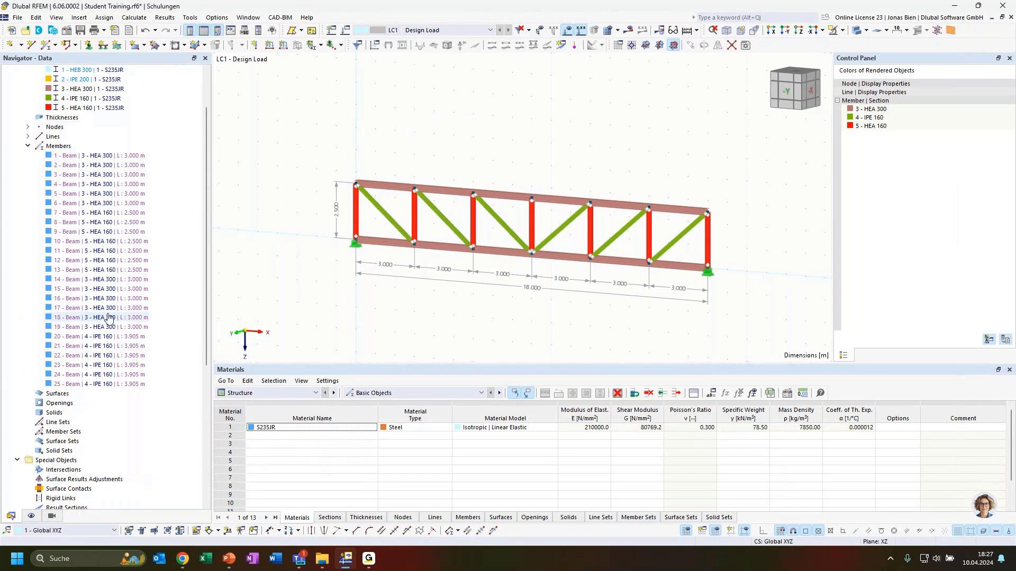
scroll(357, 298, "down", 2)
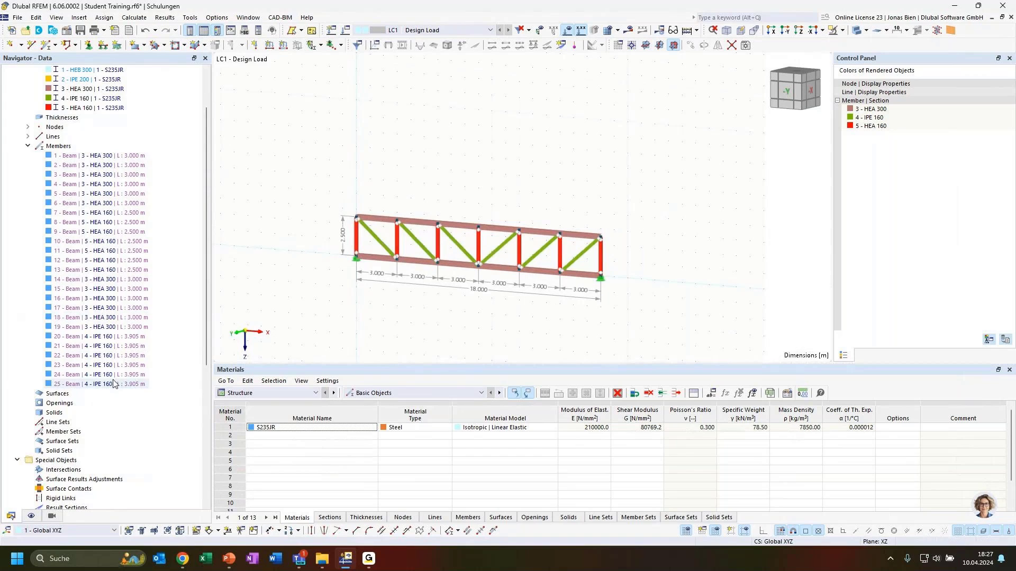
scroll(114, 376, "down", 1)
scroll(114, 376, "down", 2)
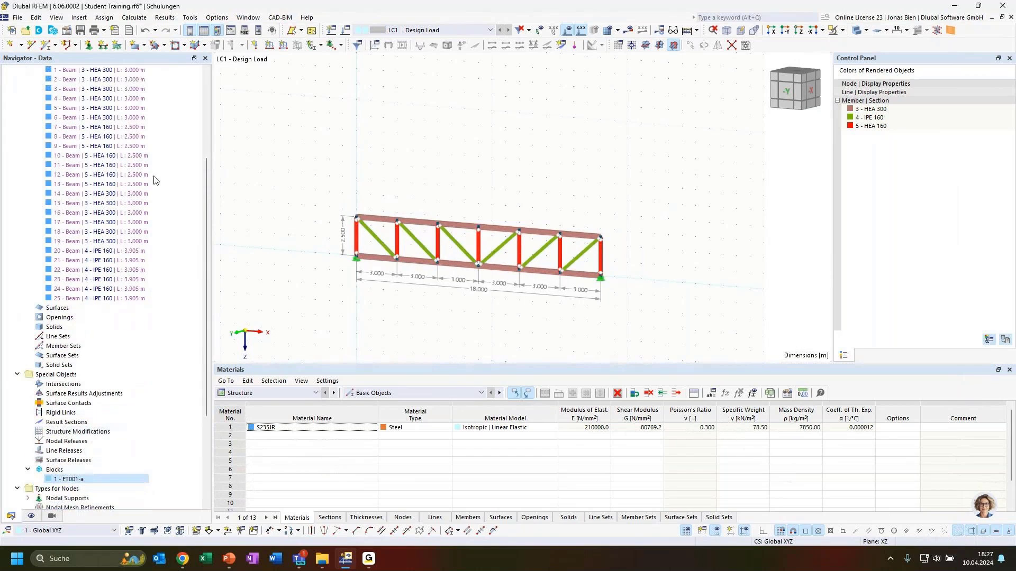
- Explode block FT001-a into editable geometry, check the resulting objects in the model tree and collapse the node, line and member lists
right_click(69, 480)
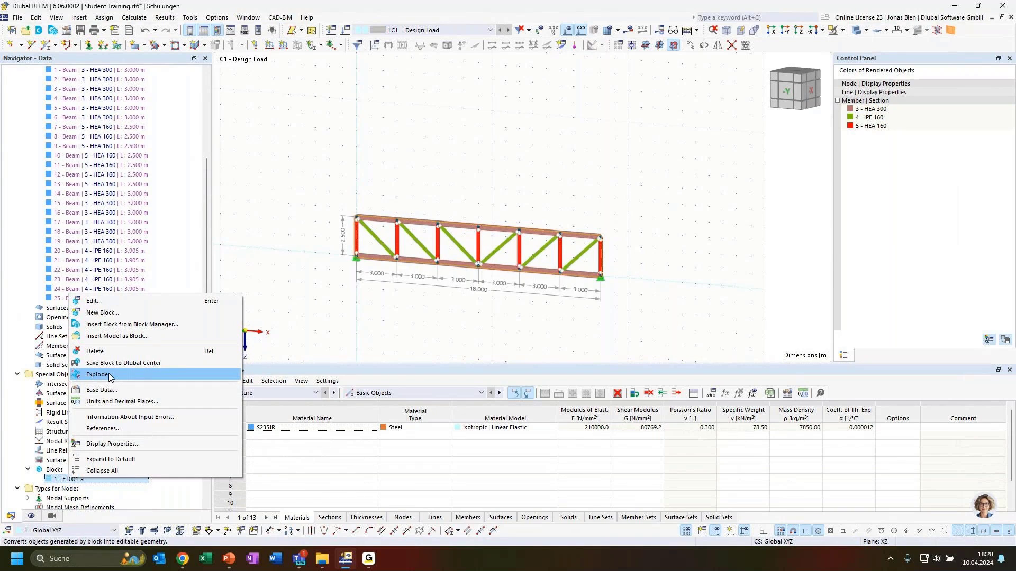
left_click(109, 375)
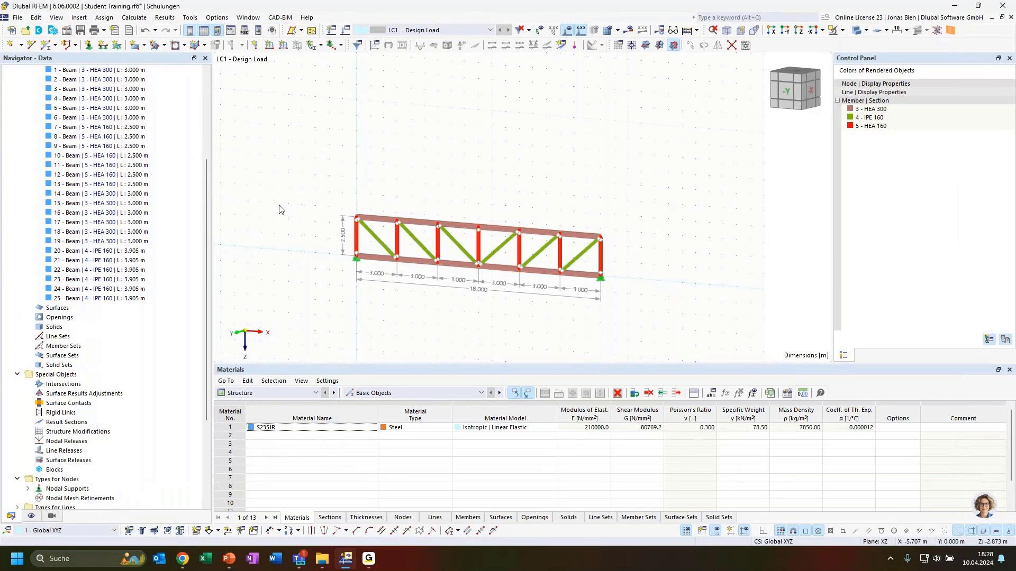
scroll(125, 308, "up", 13)
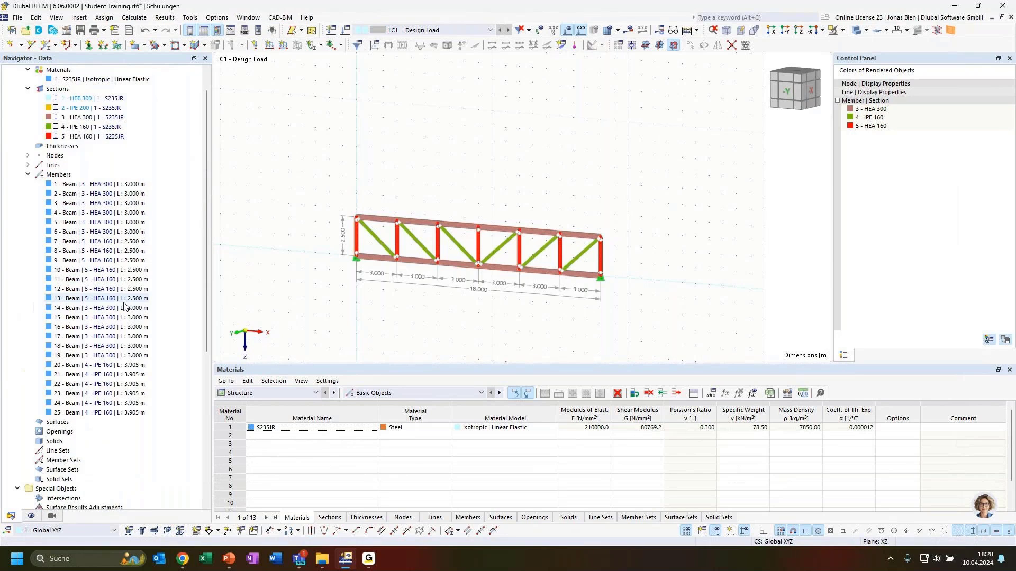
left_click(28, 184)
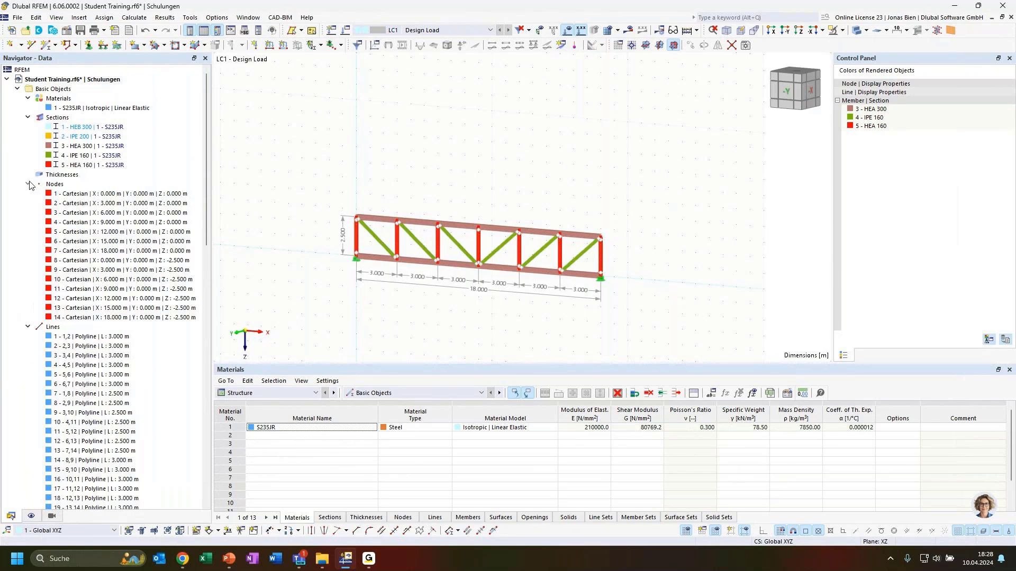
left_click(29, 184)
left_click(28, 193)
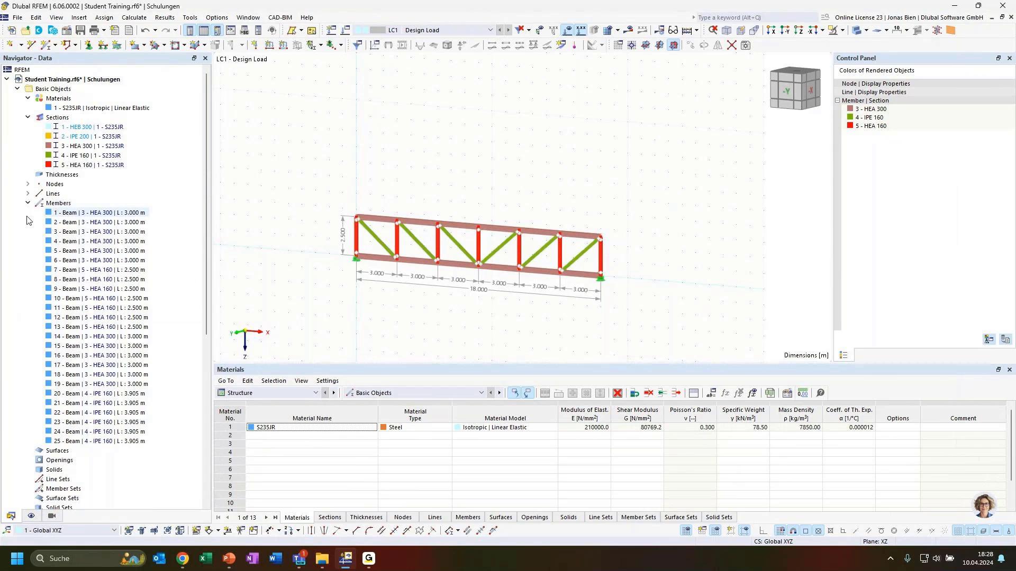
left_click(28, 203)
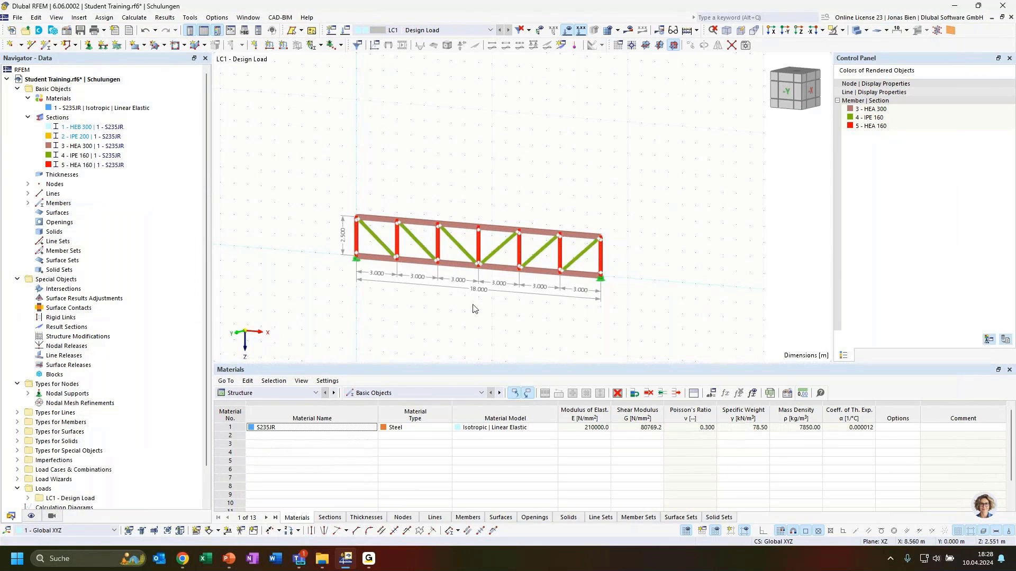
- View the truss from the front and list its nodes with their coordinates
scroll(484, 306, "up", 1)
middle_click_drag(490, 303, 478, 337, "ctrl")
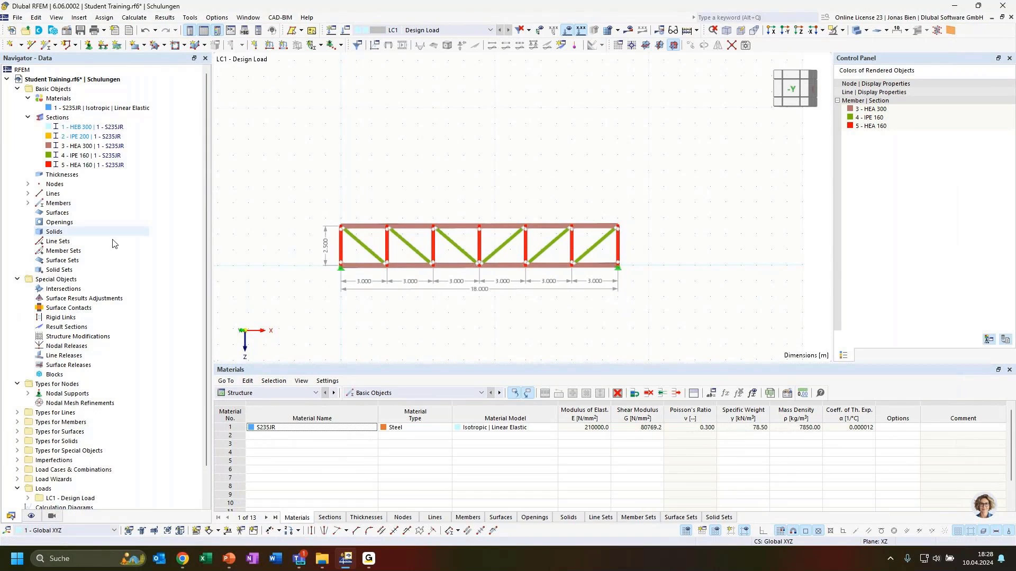
left_click(28, 184)
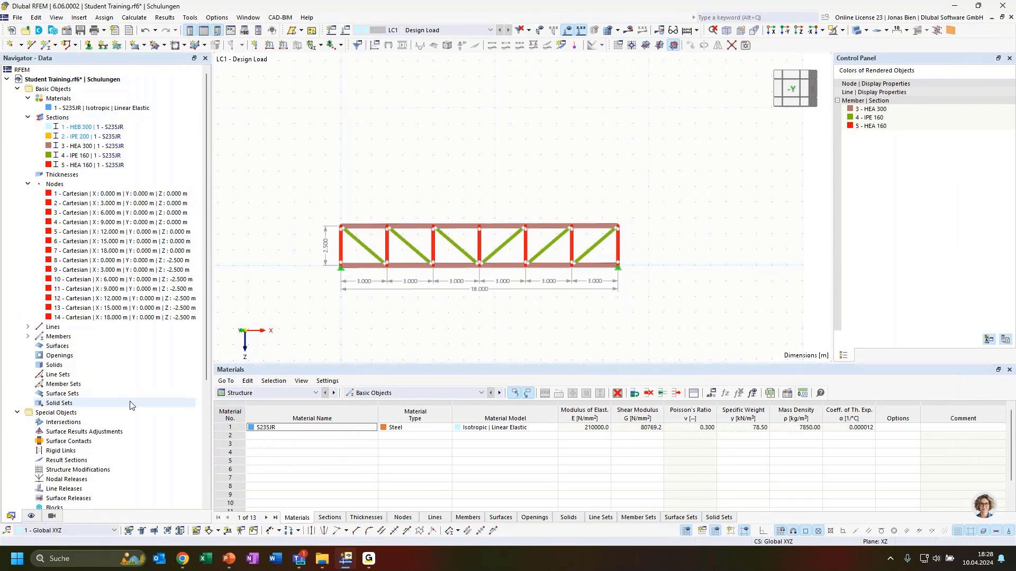
scroll(131, 406, "down", 1)
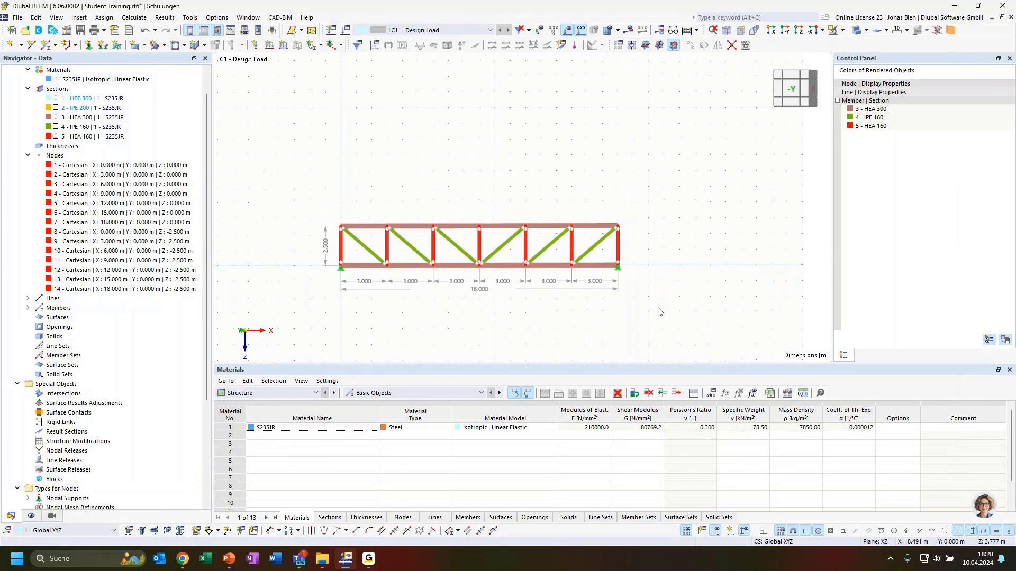
- Inspect the properties and hinge option of the second diagonal from the truss's left end, and close the member unchanged
scroll(572, 250, "up", 2)
middle_click_drag(487, 174, 567, 130)
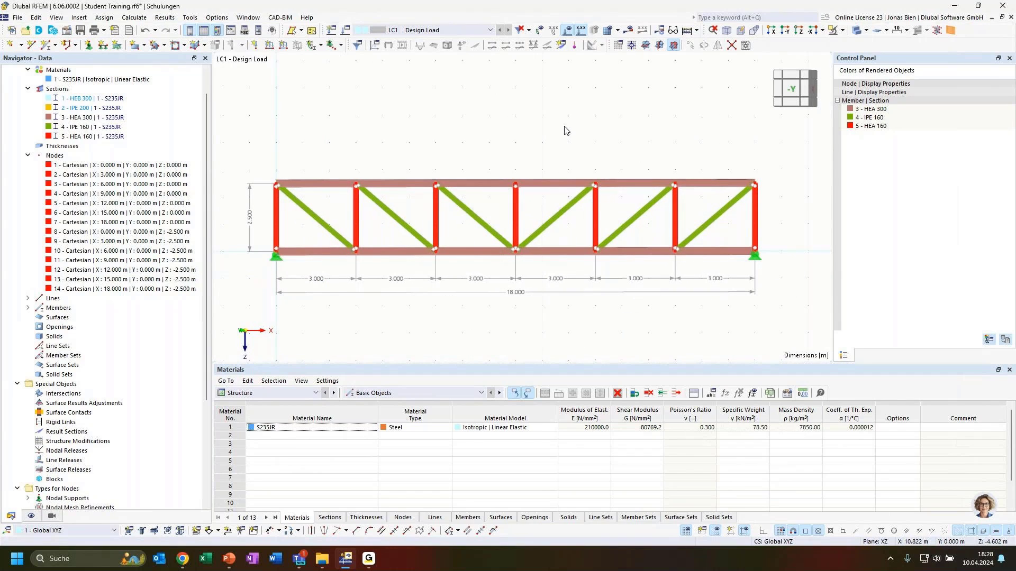
double_click(376, 213)
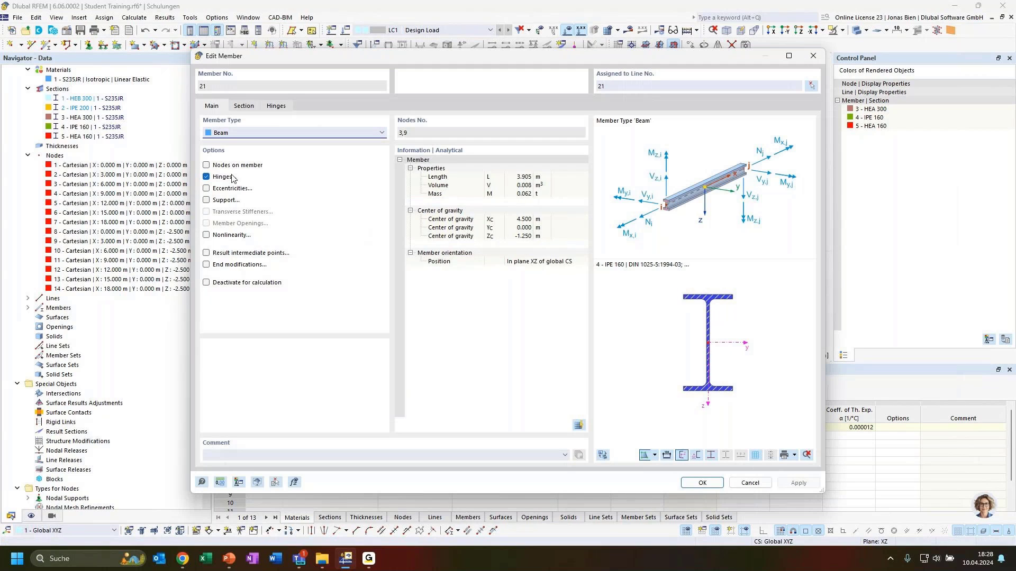
left_click(281, 106)
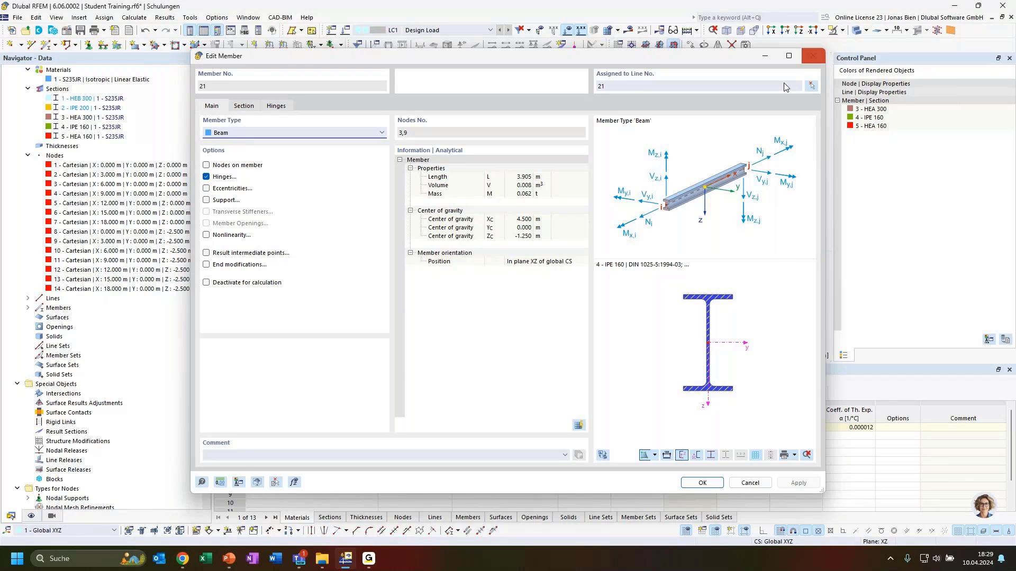
left_click(813, 57)
- Change the member type of all the truss's vertical and diagonal members from Beam to Truss
left_click_drag(783, 227, 259, 203)
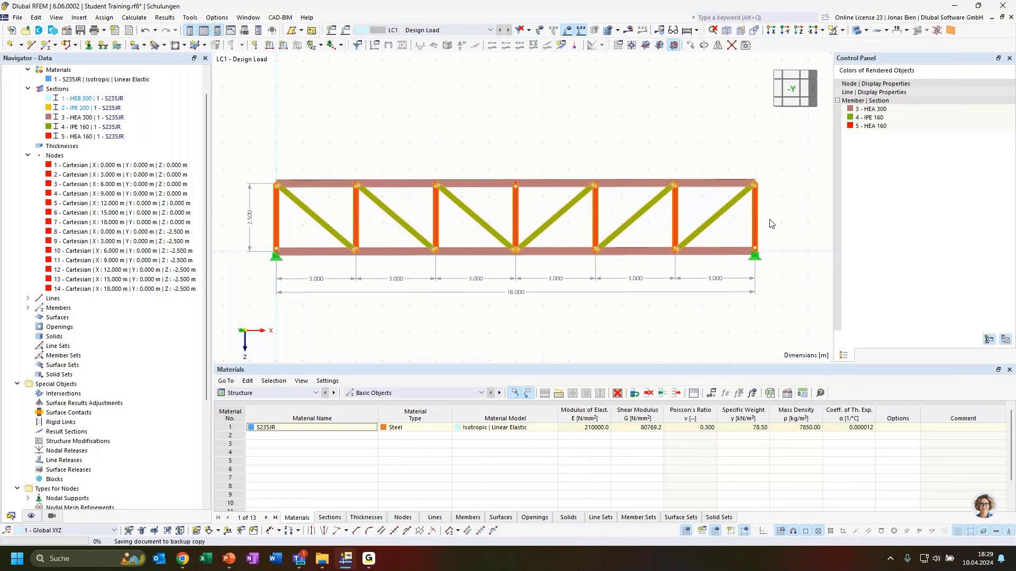
right_click(709, 226)
mouse_move(761, 260)
left_click(670, 261)
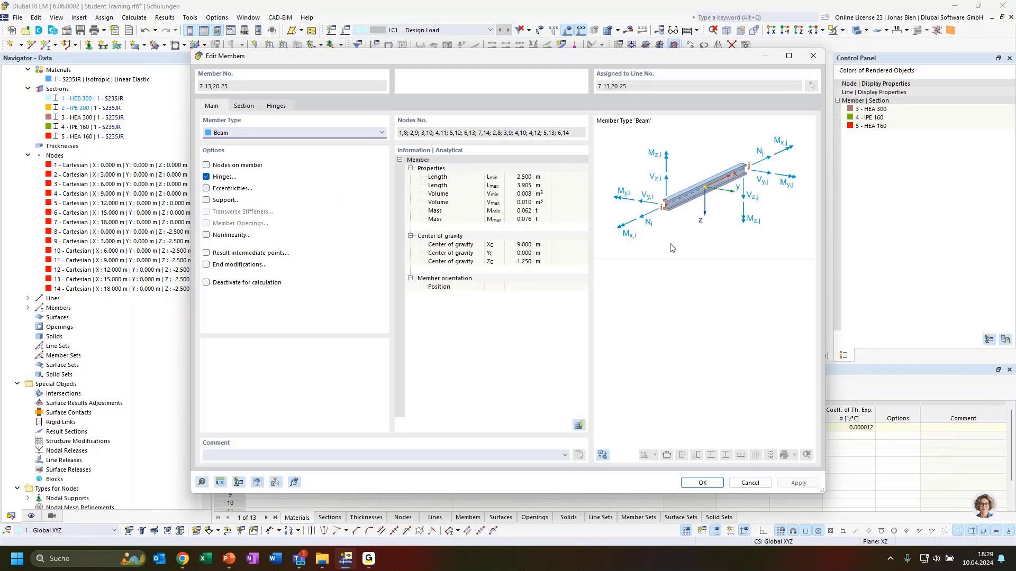
left_click(259, 132)
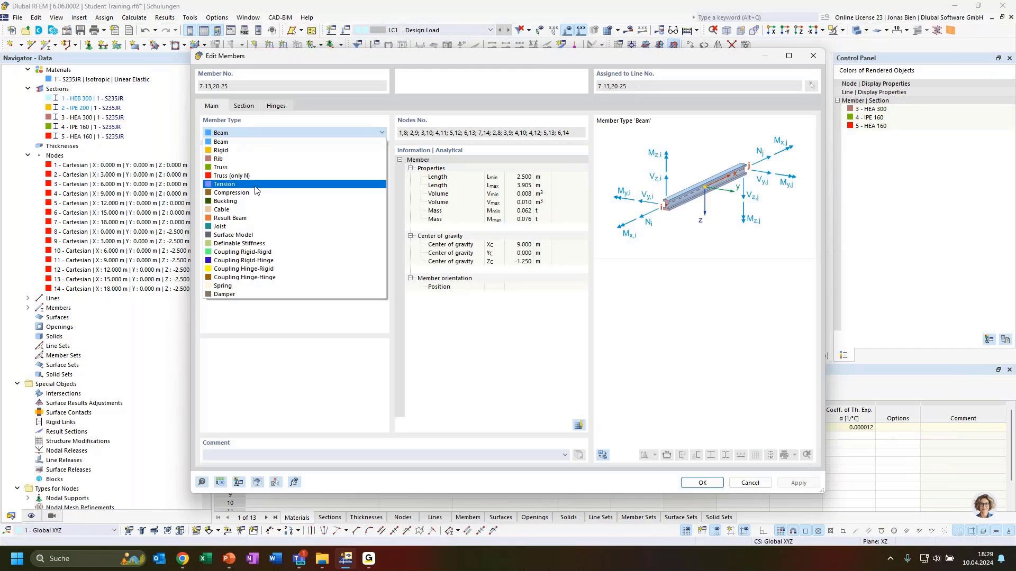
left_click(426, 53)
left_click_drag(426, 58, 443, 88)
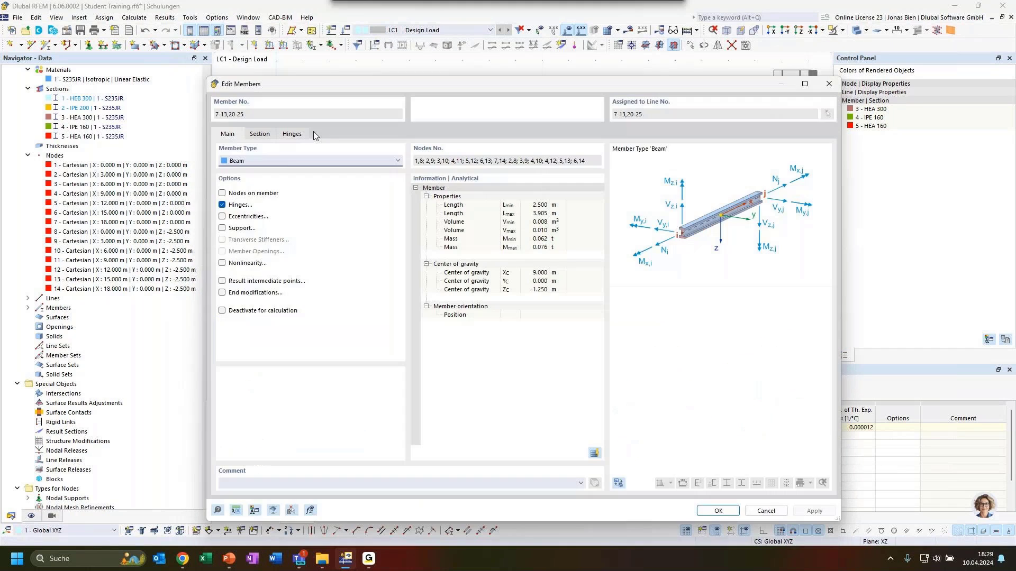
left_click(287, 161)
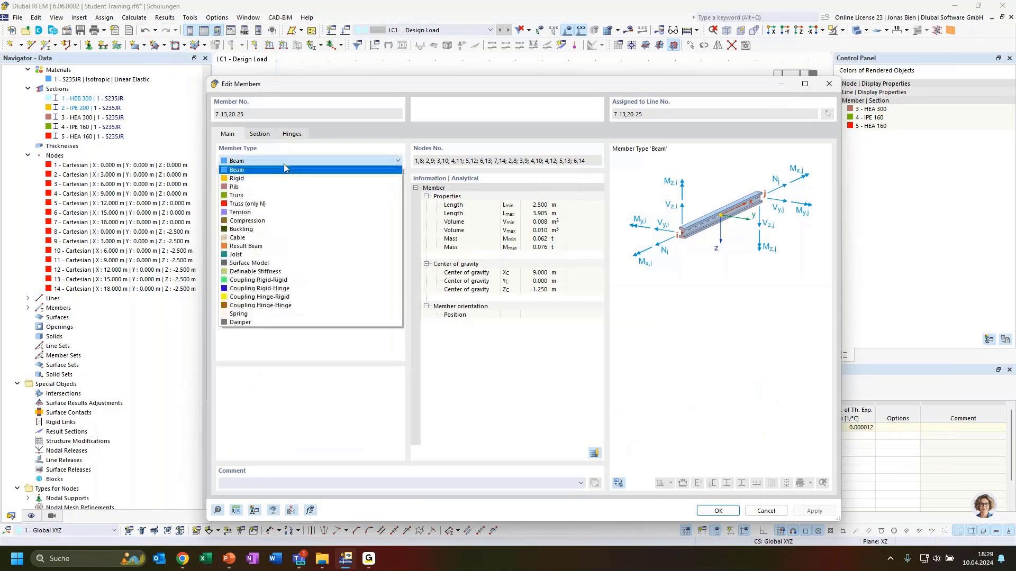
left_click(251, 196)
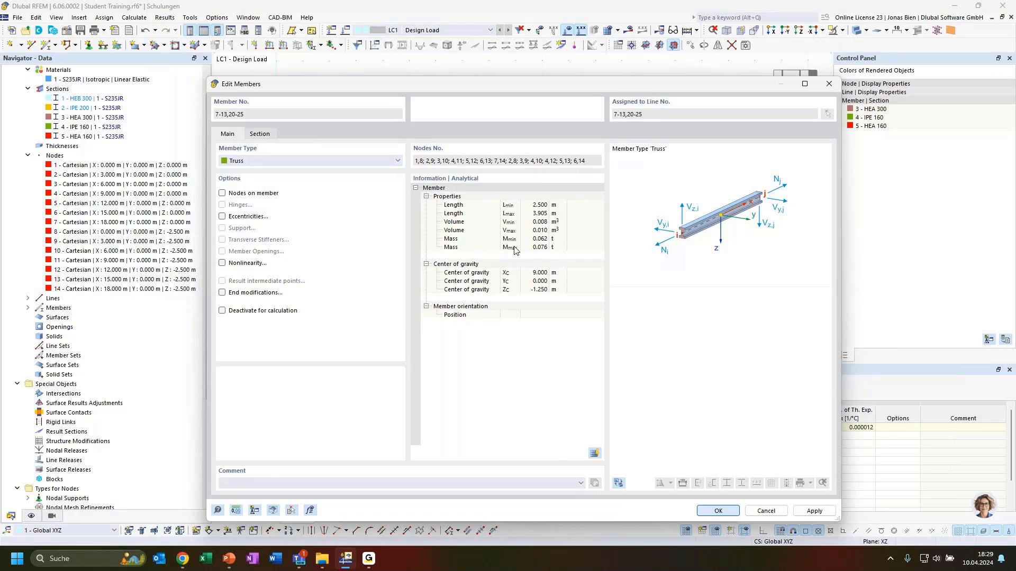
key("Return")
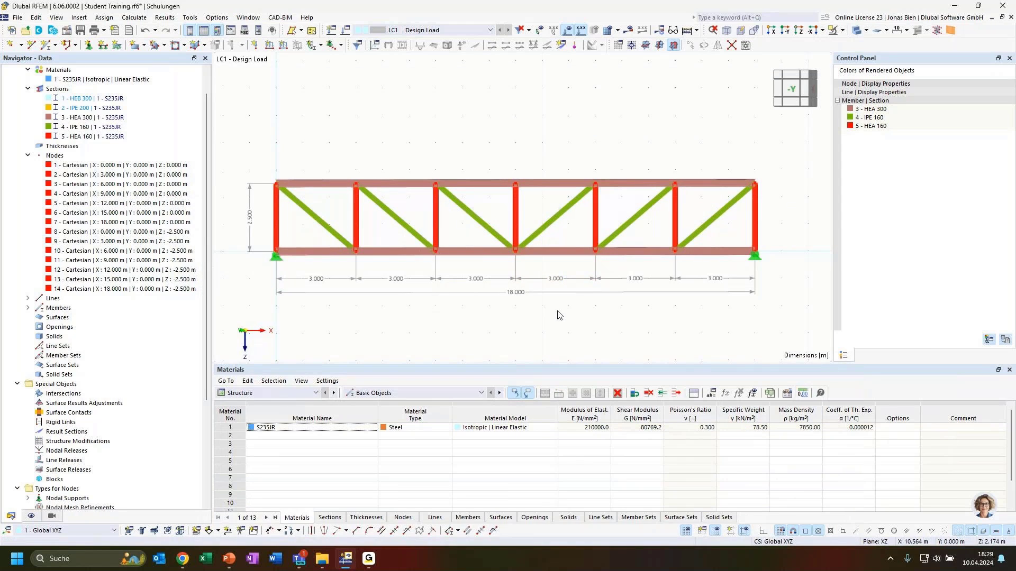
- Select the entire truss with its supports and dimensions and delete it from the model
middle_click_drag(363, 128, 437, 171, "ctrl")
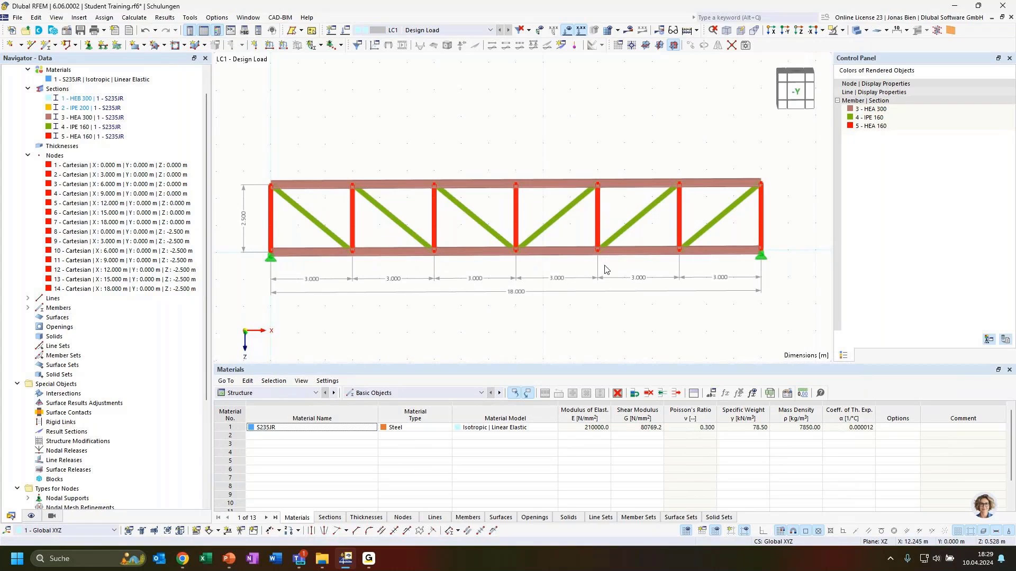
middle_click_drag(518, 332, 586, 319, "ctrl")
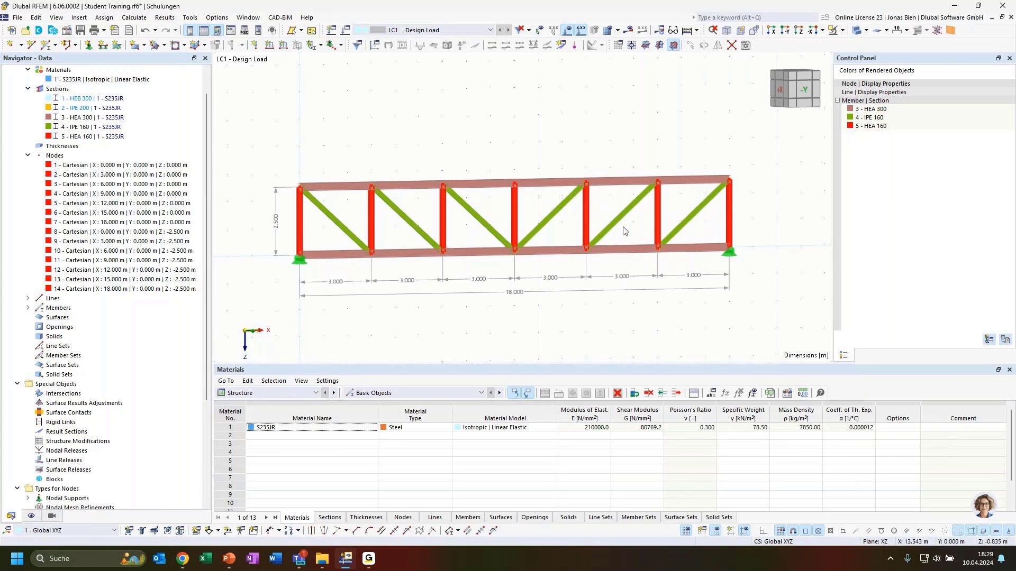
scroll(614, 225, "down", 3)
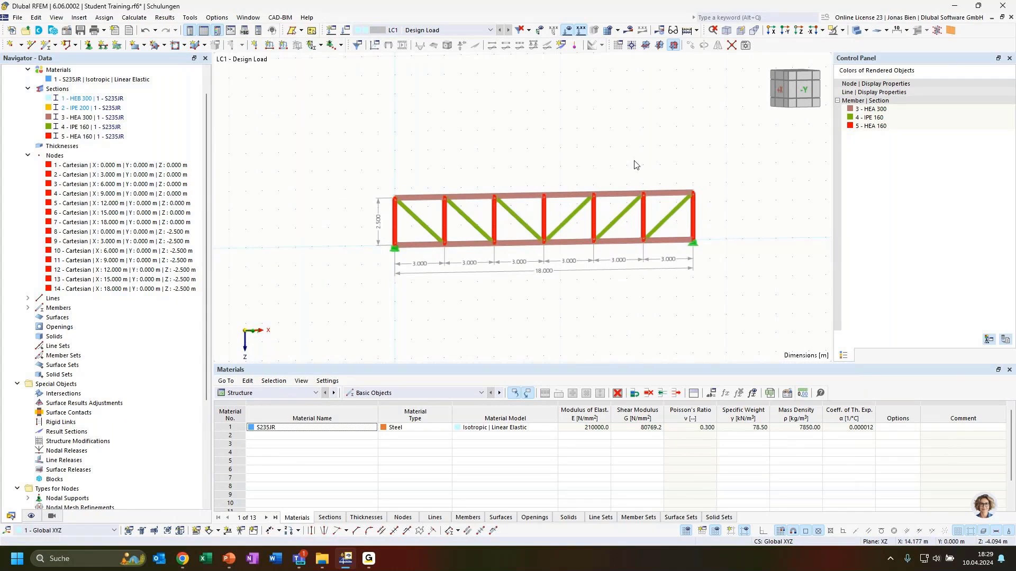
middle_click_drag(653, 153, 646, 183, "ctrl")
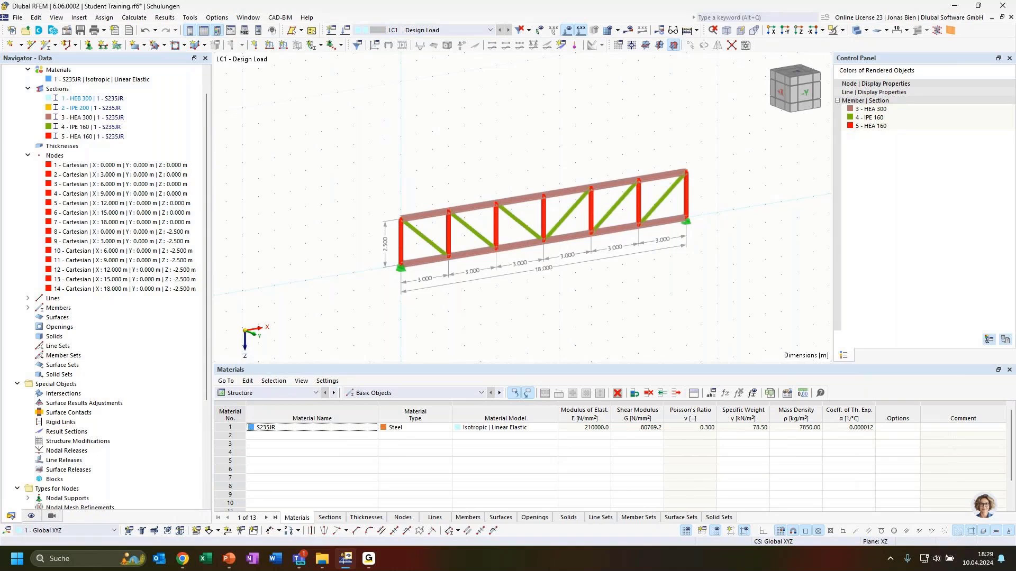
left_click_drag(354, 114, 743, 326)
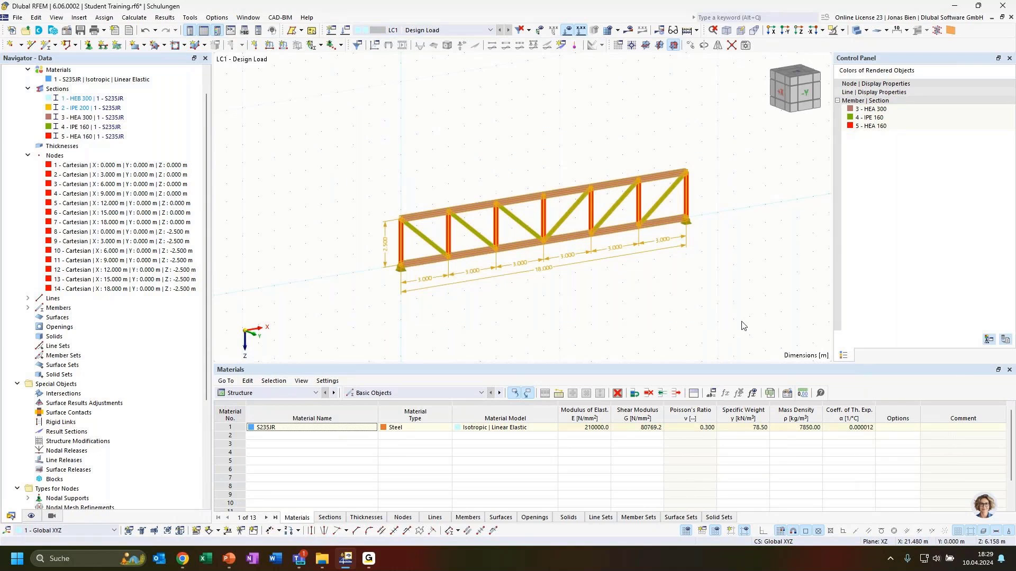
key("Delete")
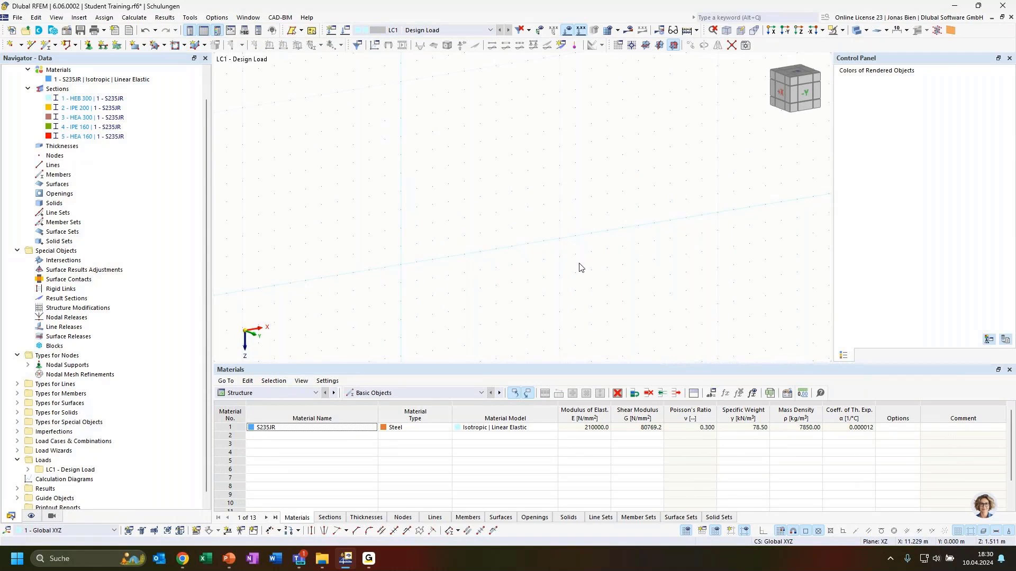
- Switch to PowerPoint and present the slide on the fixed column under 1st and 2nd order theory
key("alt+Tab")
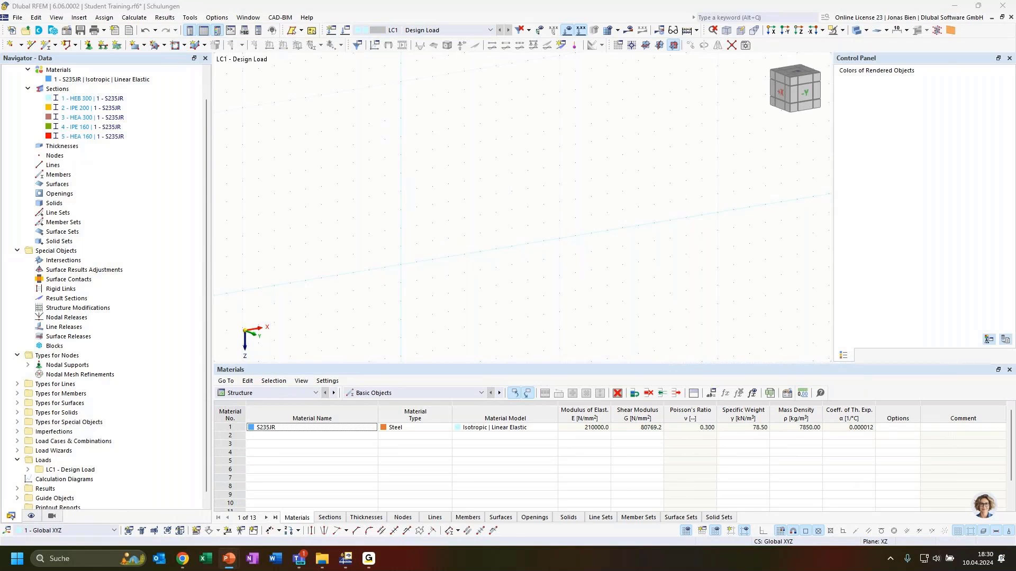
key("shift+F5")
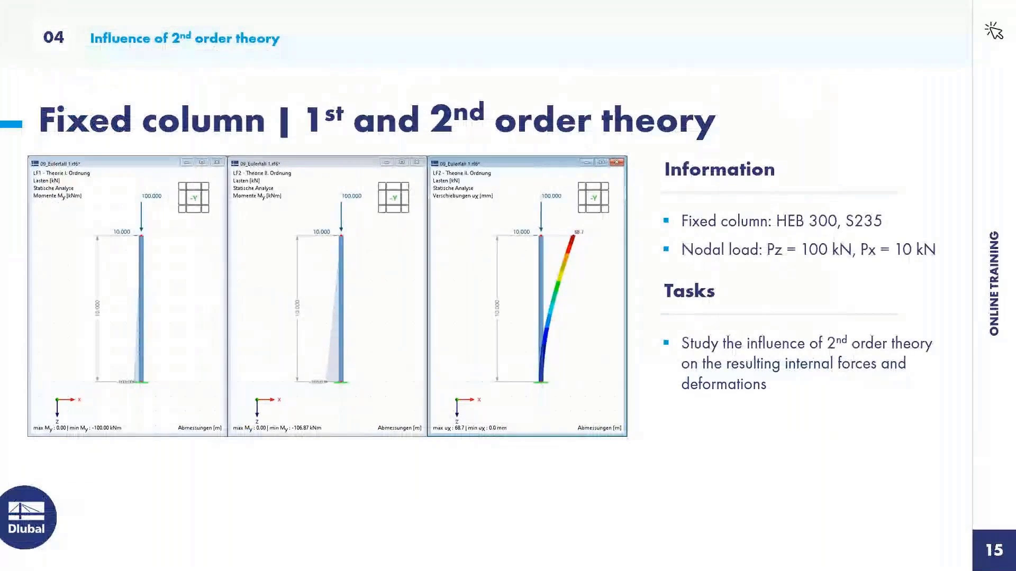
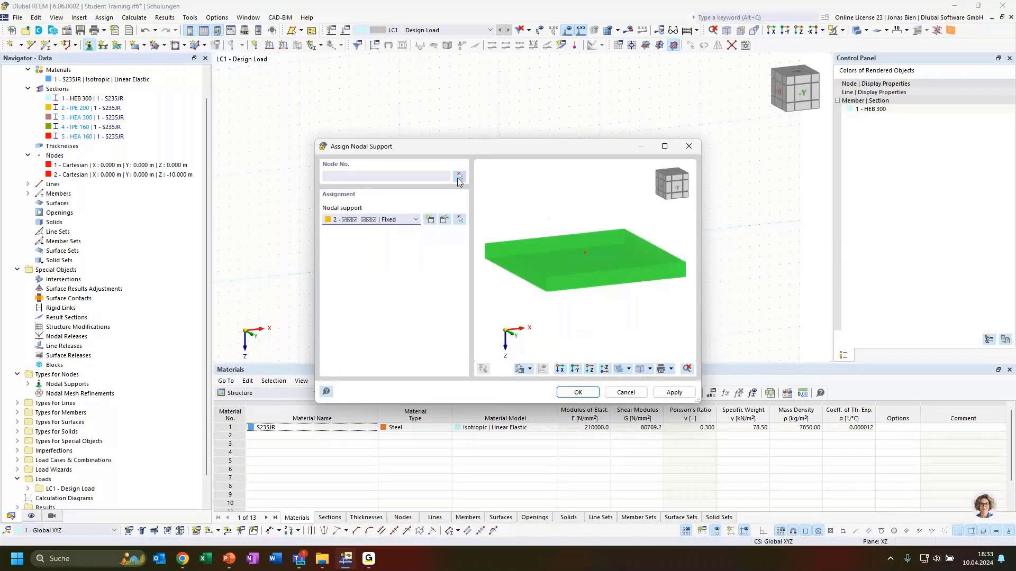
- Assign the Fixed nodal support to node 1 at the base of the column
left_click(459, 176)
left_click(499, 252)
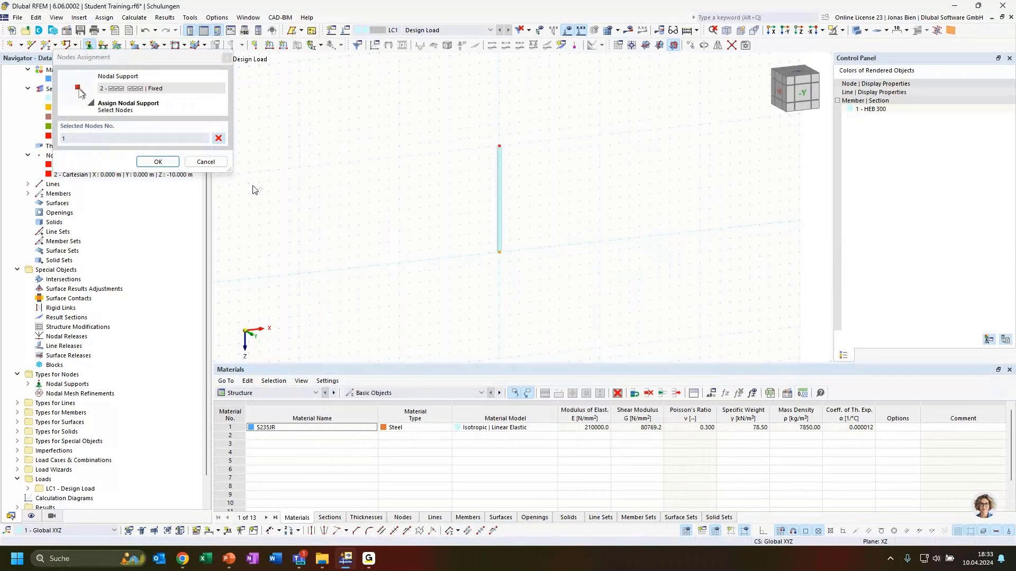
left_click(168, 166)
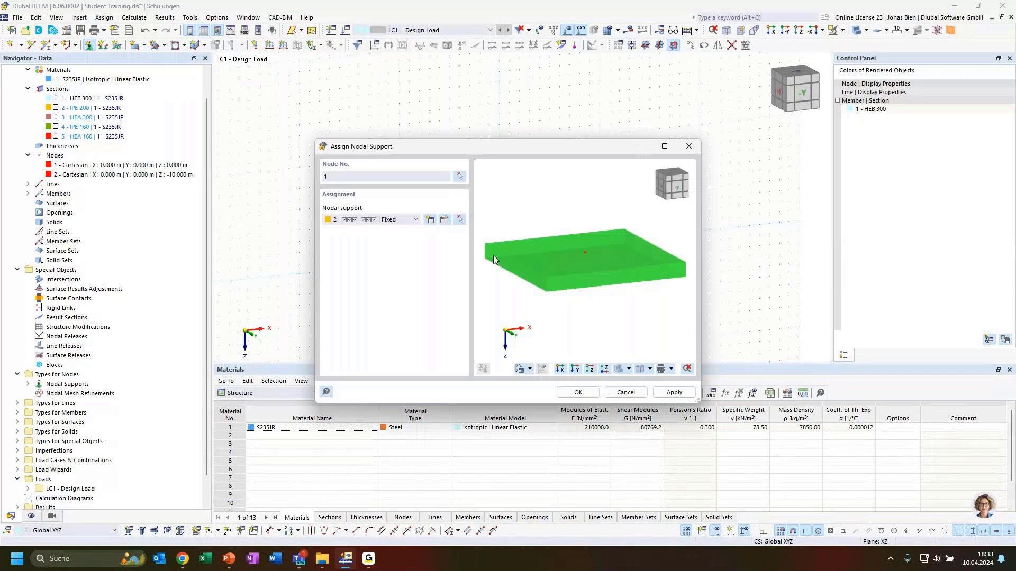
left_click(578, 392)
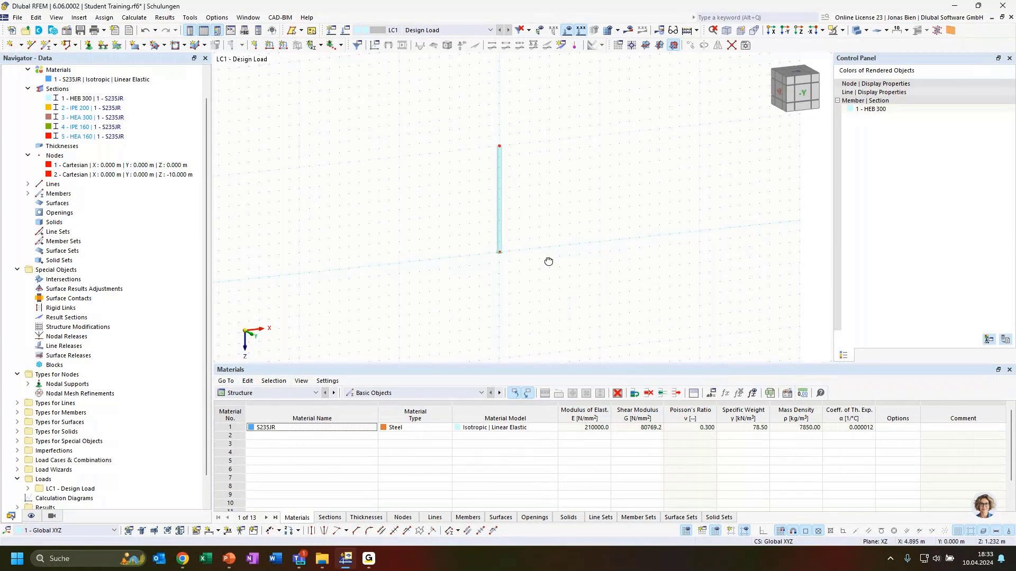
- Inspect the support conditions of the fixed support at the column's base node and close its settings unchanged
scroll(523, 253, "up", 5)
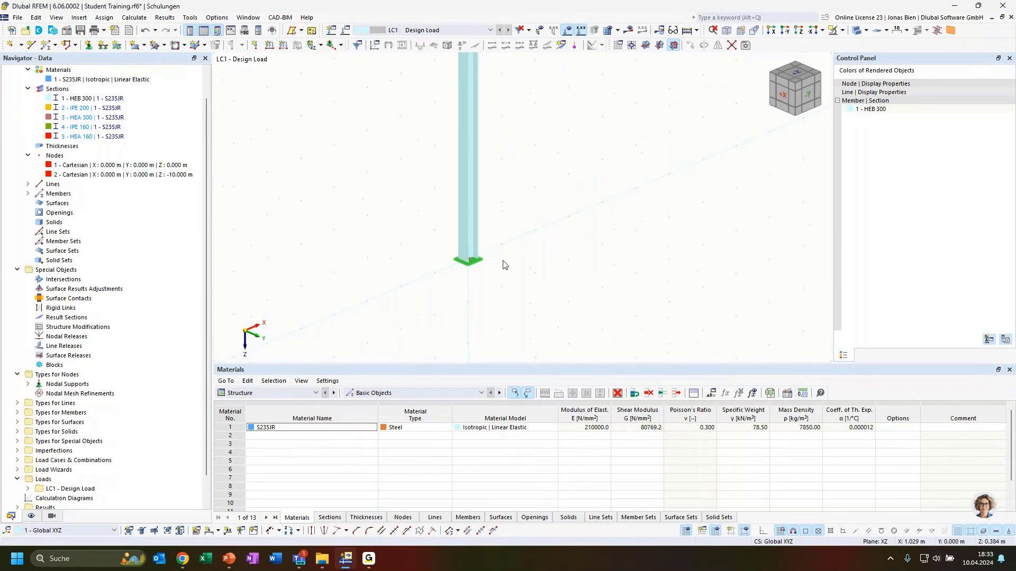
mouse_move(472, 263)
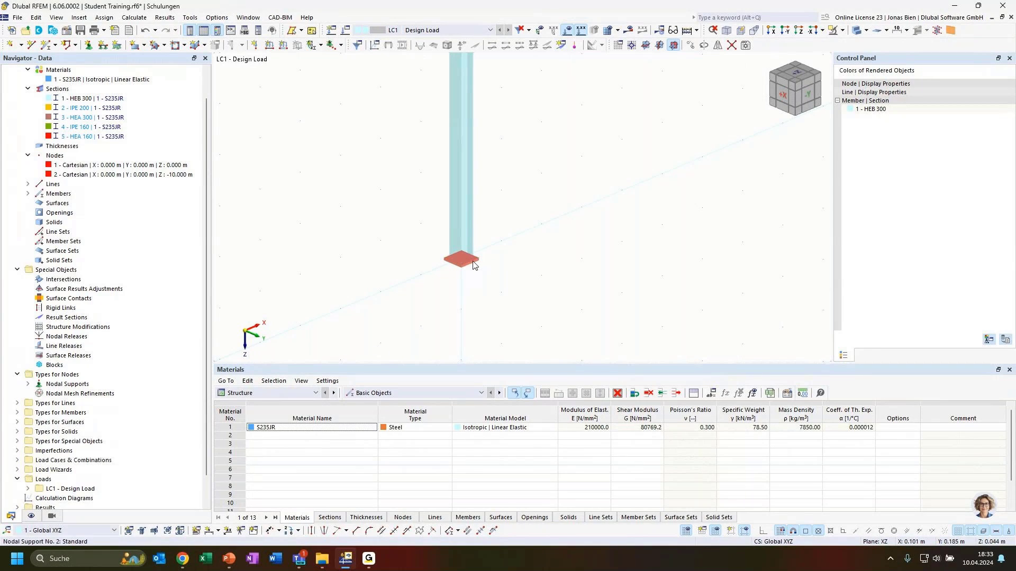
right_click(474, 265)
left_click(517, 244)
double_click(466, 260)
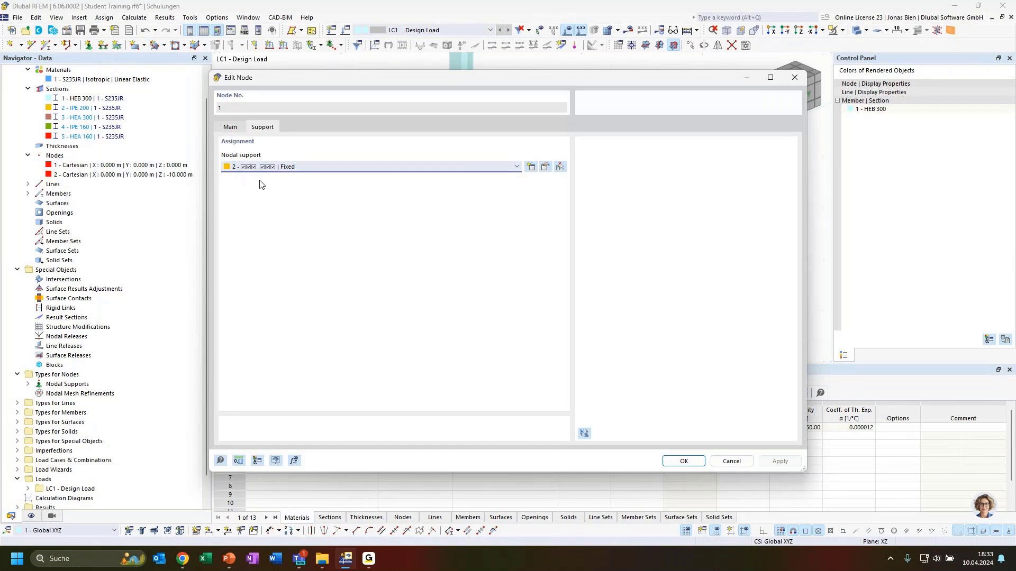
left_click(545, 170)
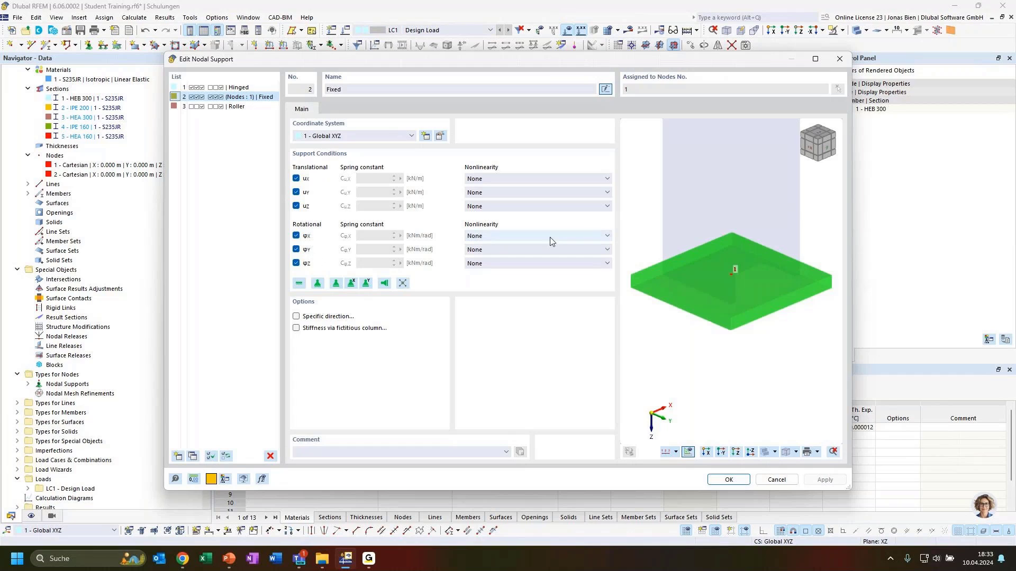
left_click(745, 482)
left_click(684, 464)
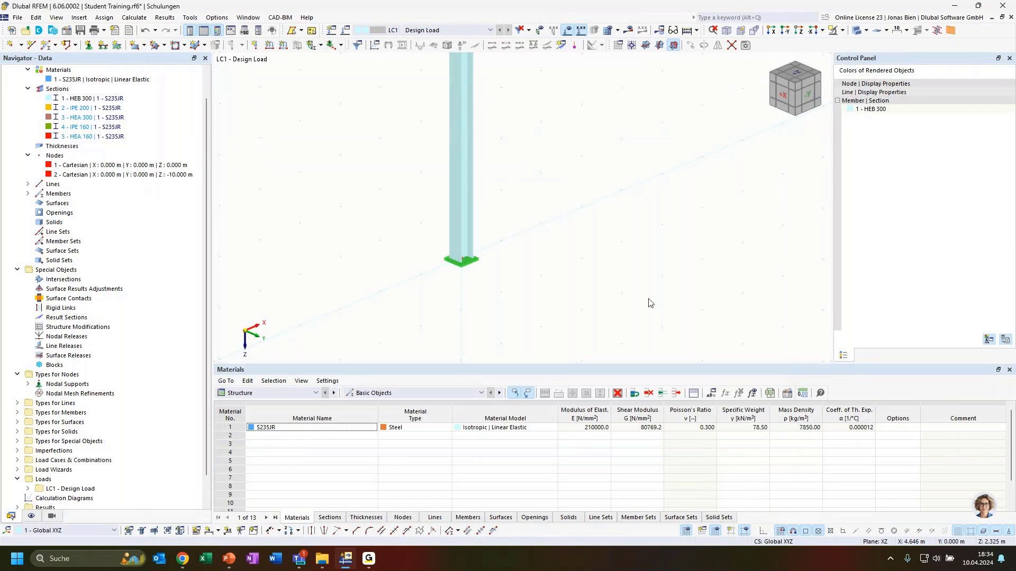
- Create a new nodal load in LC1 - Design Load with the load type Components
scroll(657, 300, "down", 2)
middle_click_drag(659, 168, 578, 267, "ctrl")
scroll(582, 264, "down", 1)
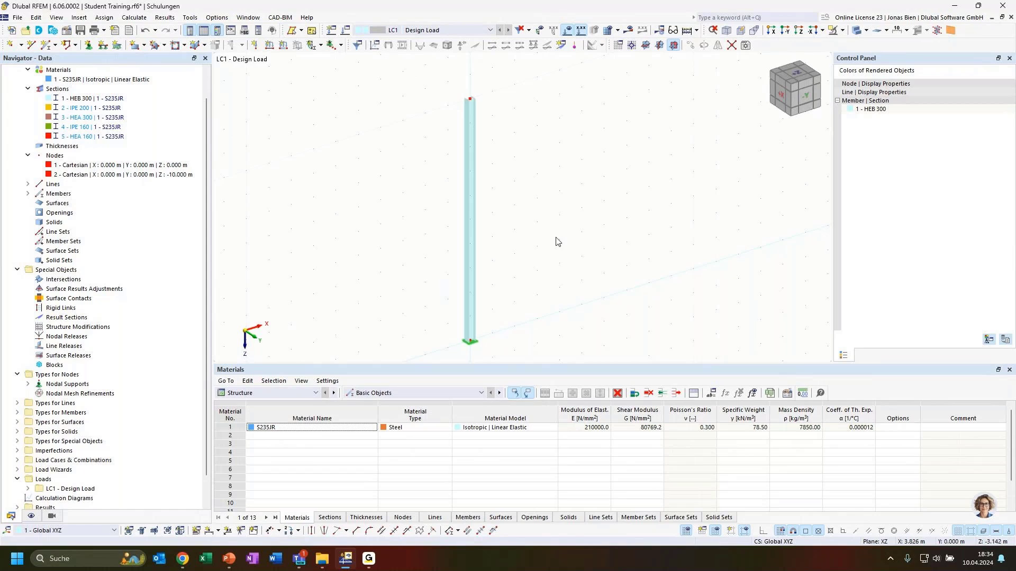
left_click(256, 46)
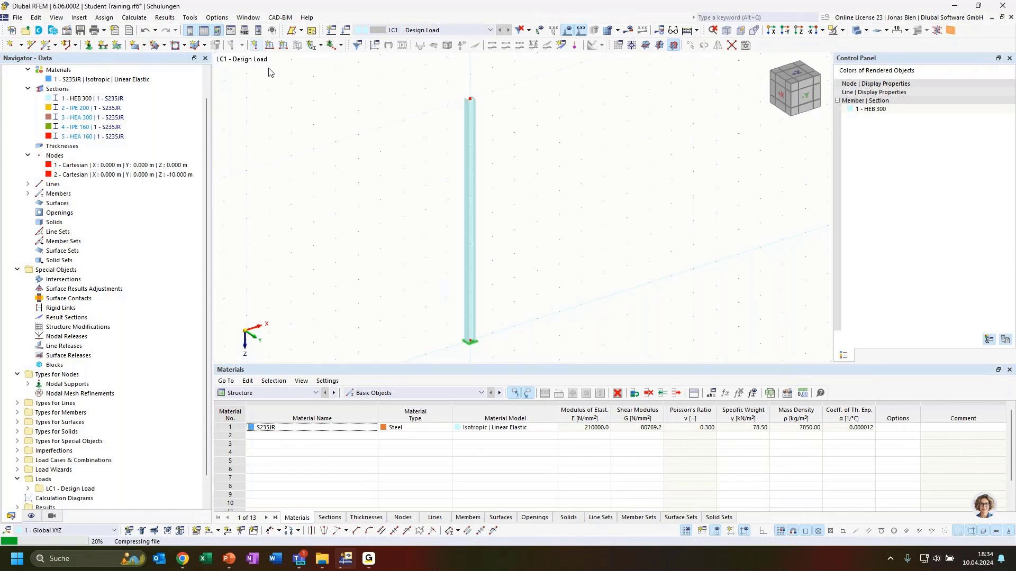
left_click(292, 184)
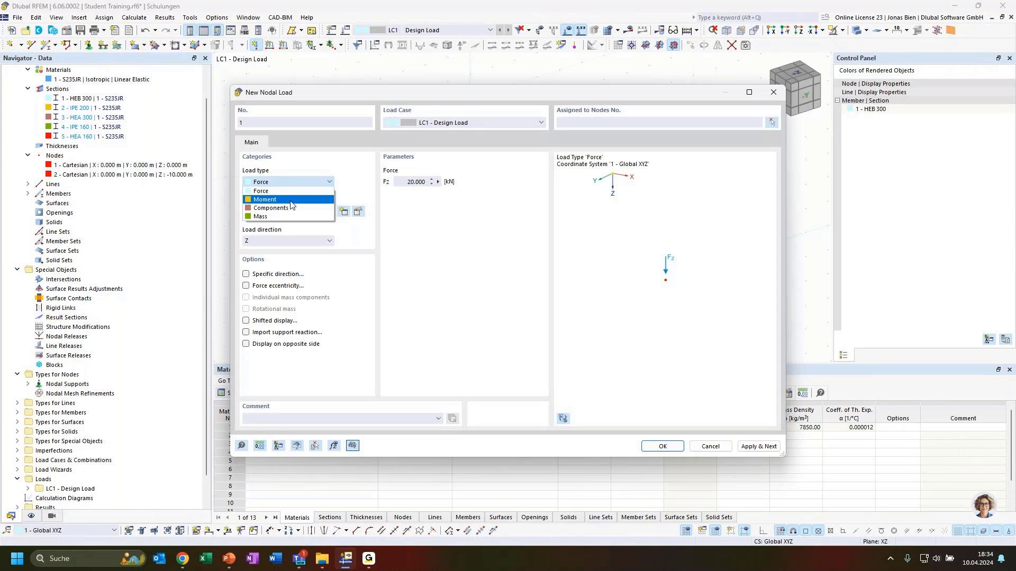
left_click(281, 182)
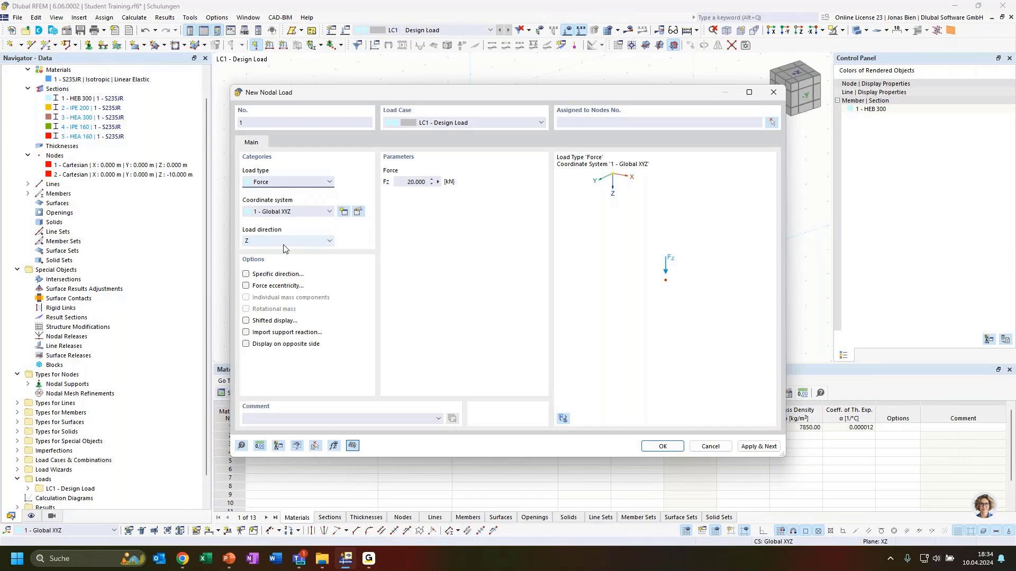
left_click(294, 184)
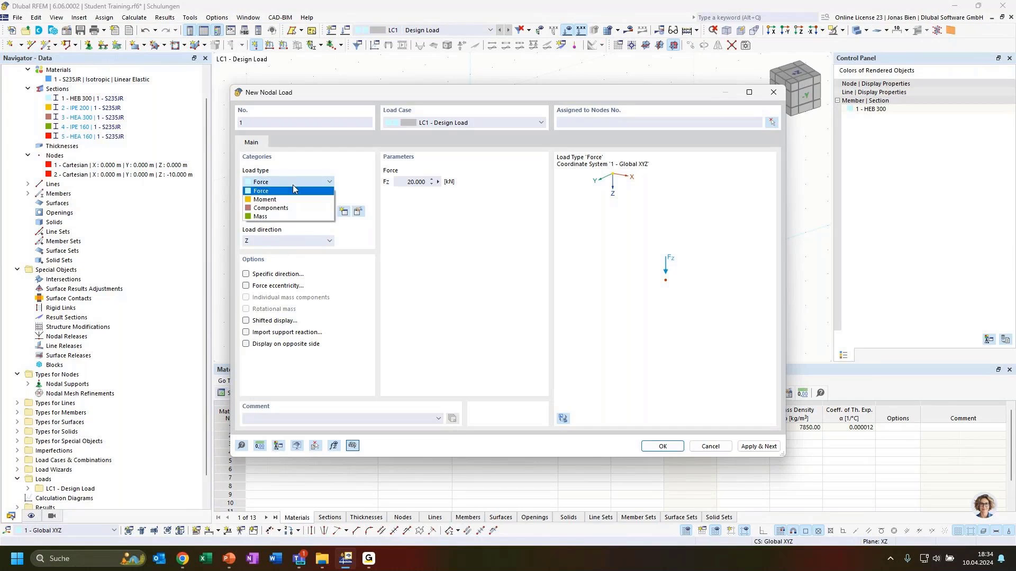
left_click(277, 209)
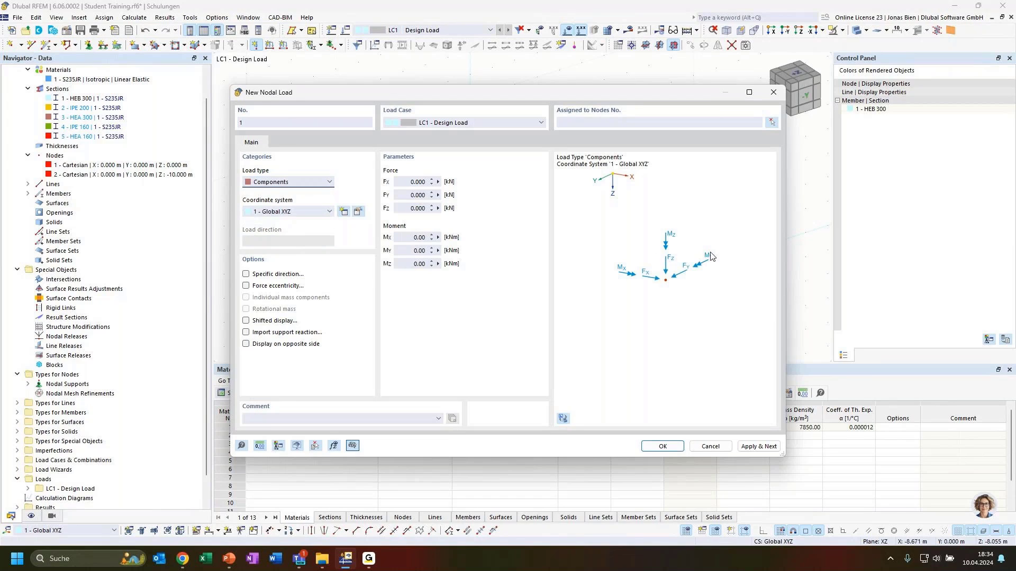
- Set the load components to Fx 10 kN and Fz 100 kN and apply the load to the column's top node
left_click(413, 182)
left_click(412, 207)
left_click_drag(465, 99, 742, 113)
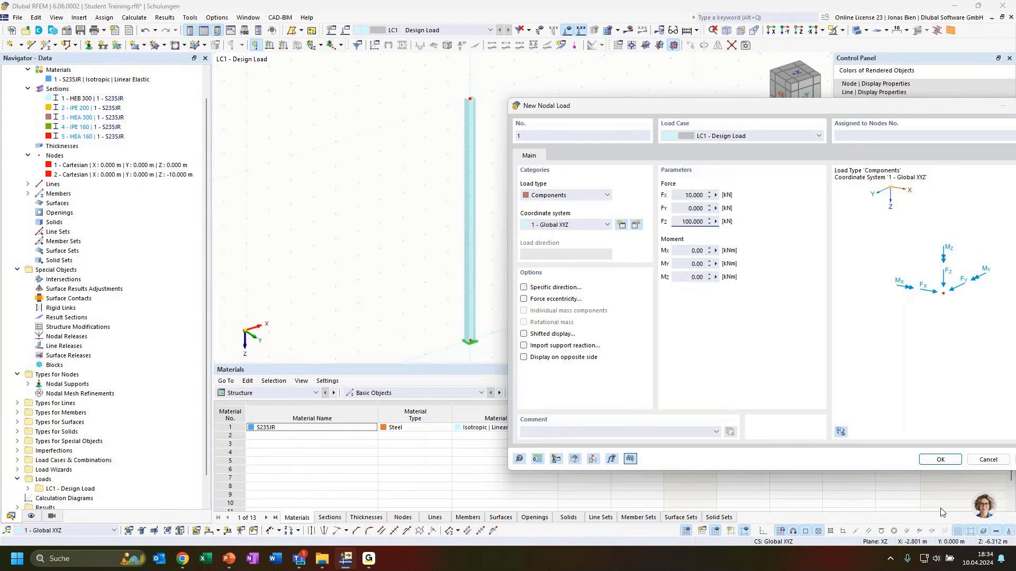
left_click(941, 459)
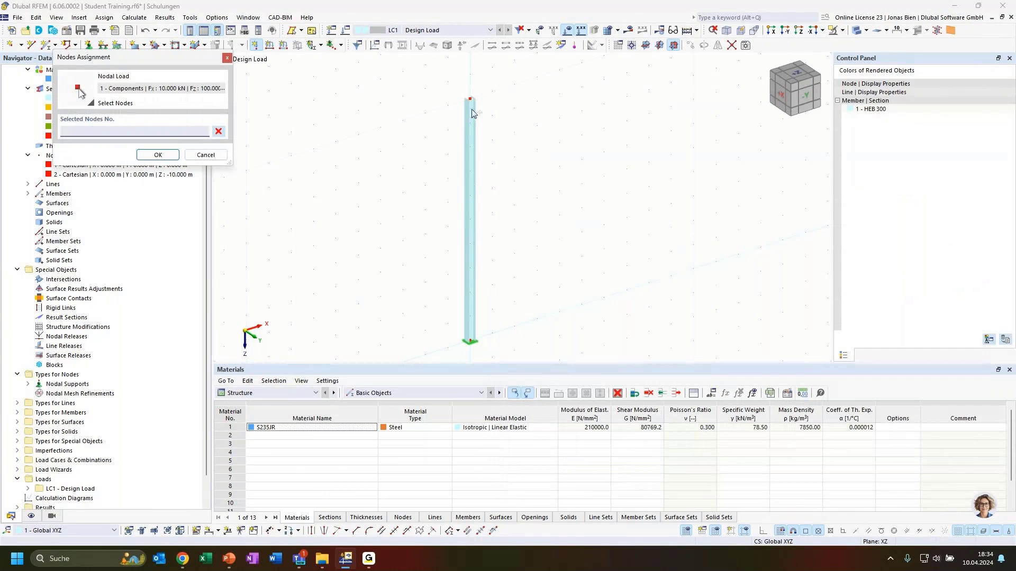
left_click(159, 155)
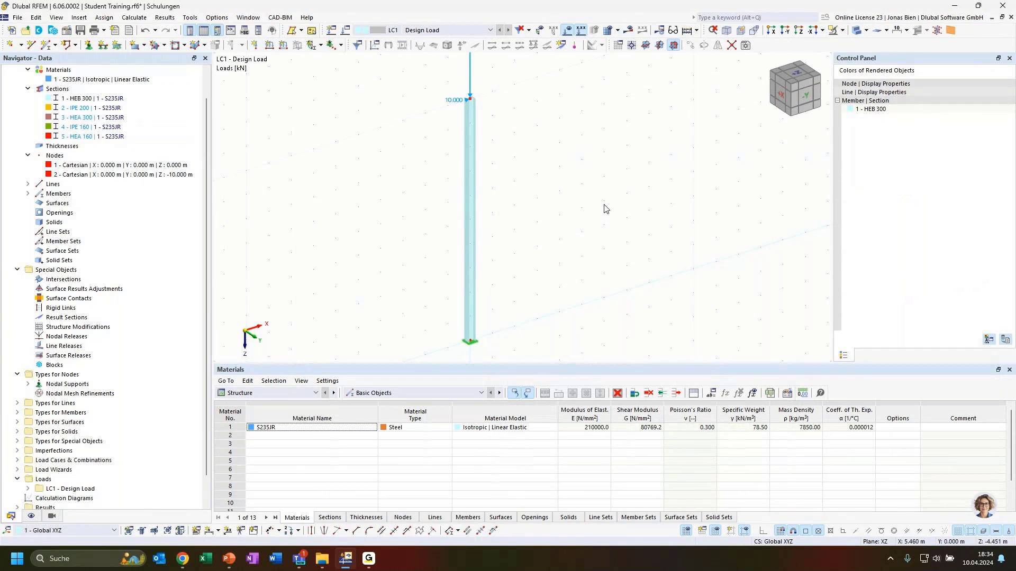
- Examine the horizontal and vertical nodal load components at the column's top
middle_click_drag(605, 205, 459, 172, "ctrl")
scroll(533, 176, "down", 2)
middle_click_drag(496, 96, 533, 138)
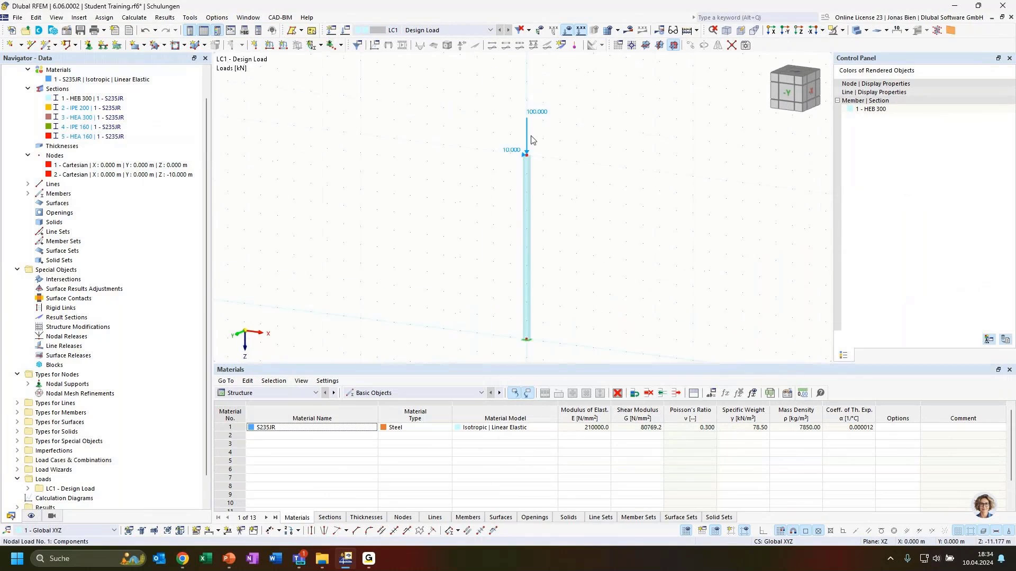
scroll(531, 138, "up", 2)
right_click(528, 135)
mouse_move(656, 212)
left_mouse_down()
mouse_move(674, 212)
mouse_move(656, 213)
left_mouse_up()
left_click(458, 244)
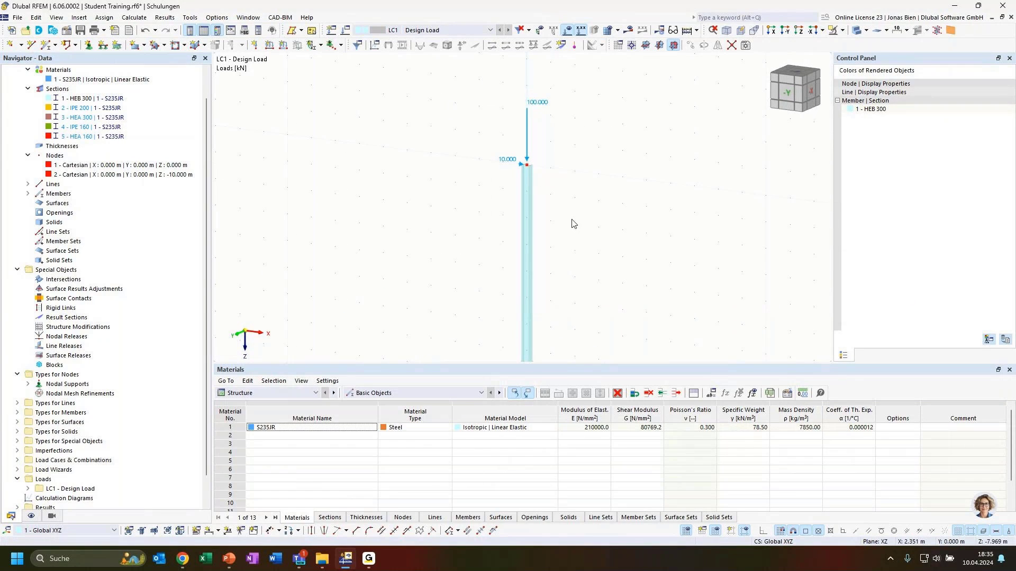
- Calculate LC1 - Design Load and display the column's shear forces Vz and bending moments My
middle_click_drag(573, 222, 623, 207, "ctrl")
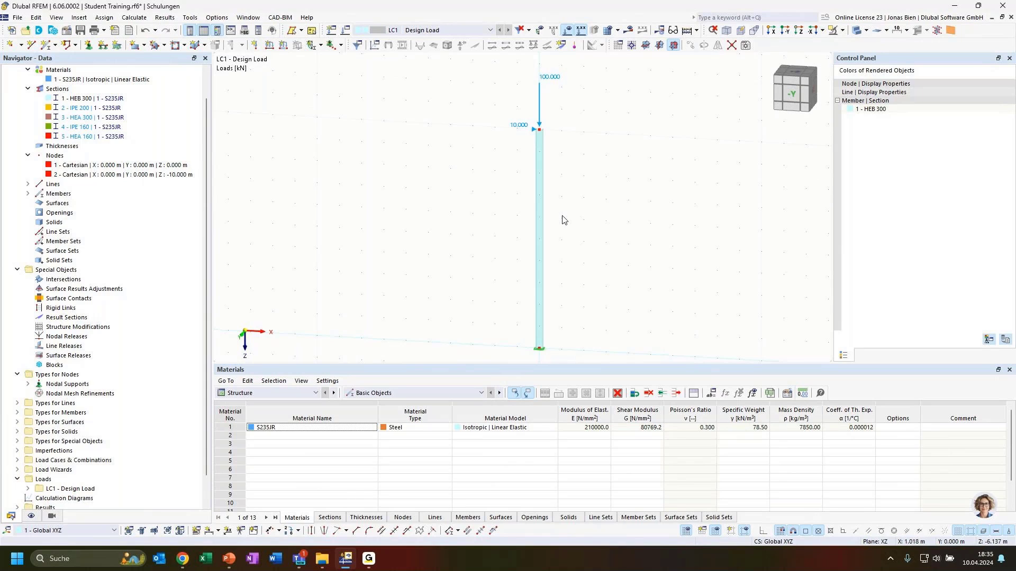
left_click(629, 32)
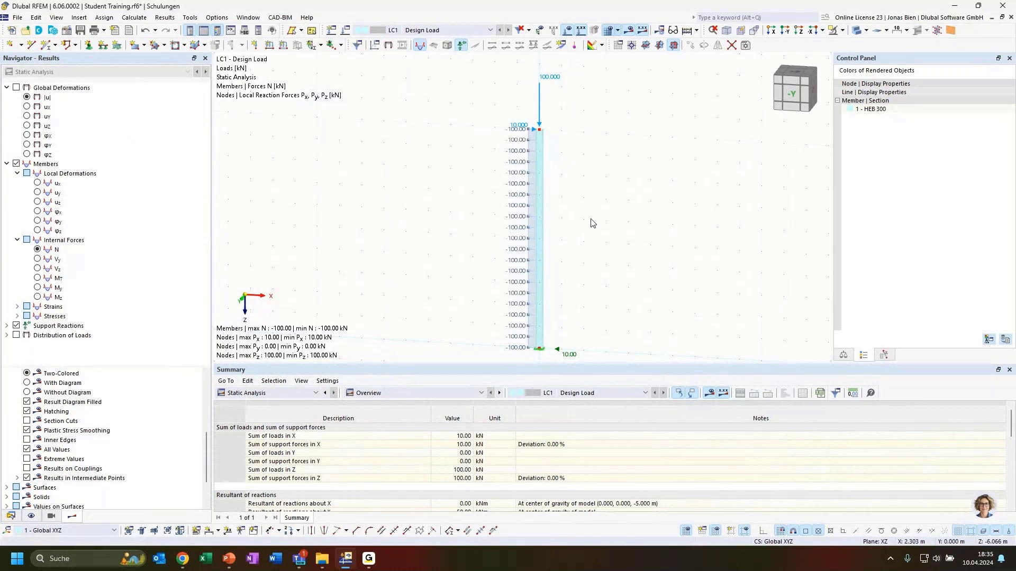
scroll(592, 224, "down", 2)
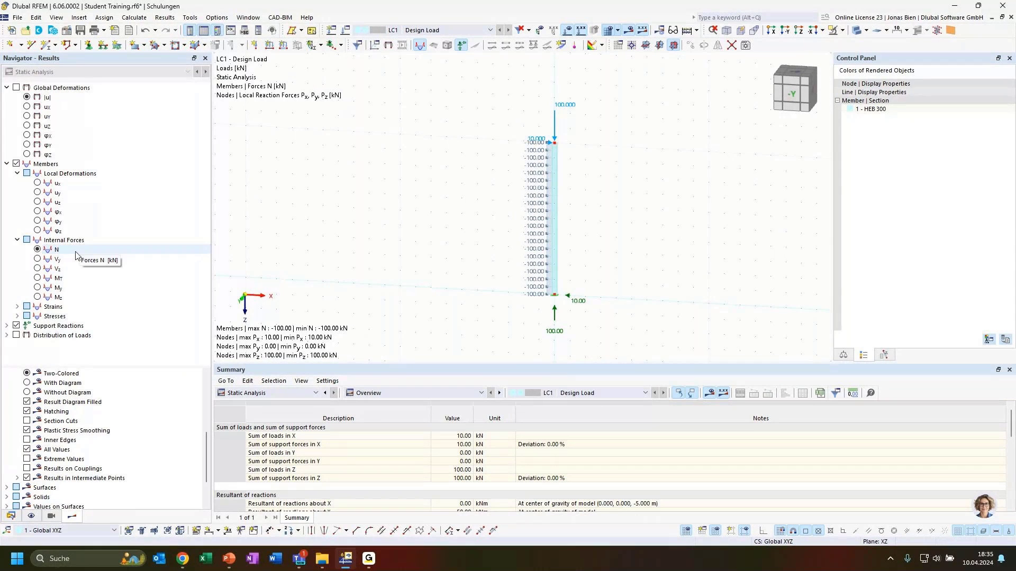
left_click(74, 269)
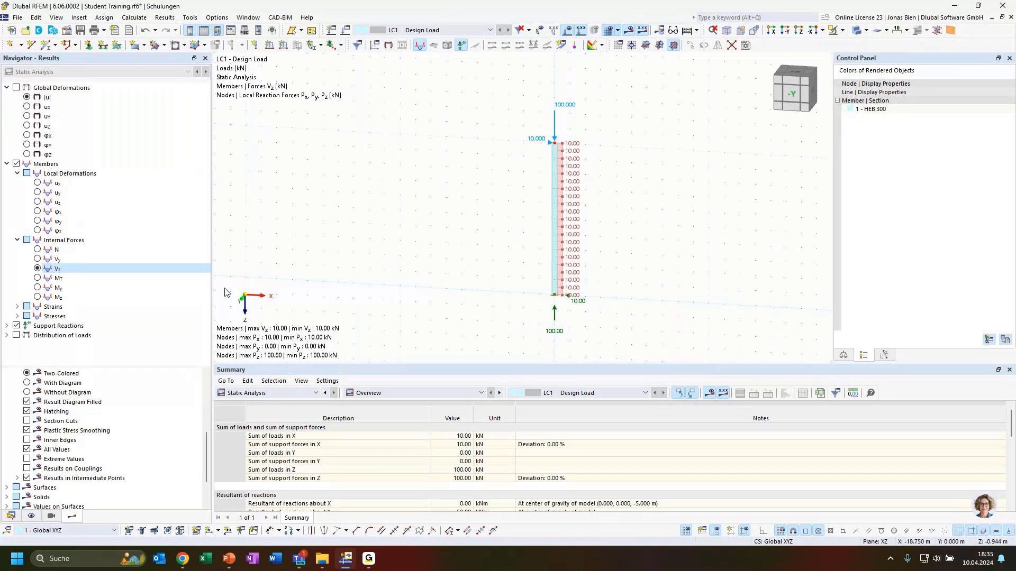
left_click(37, 288)
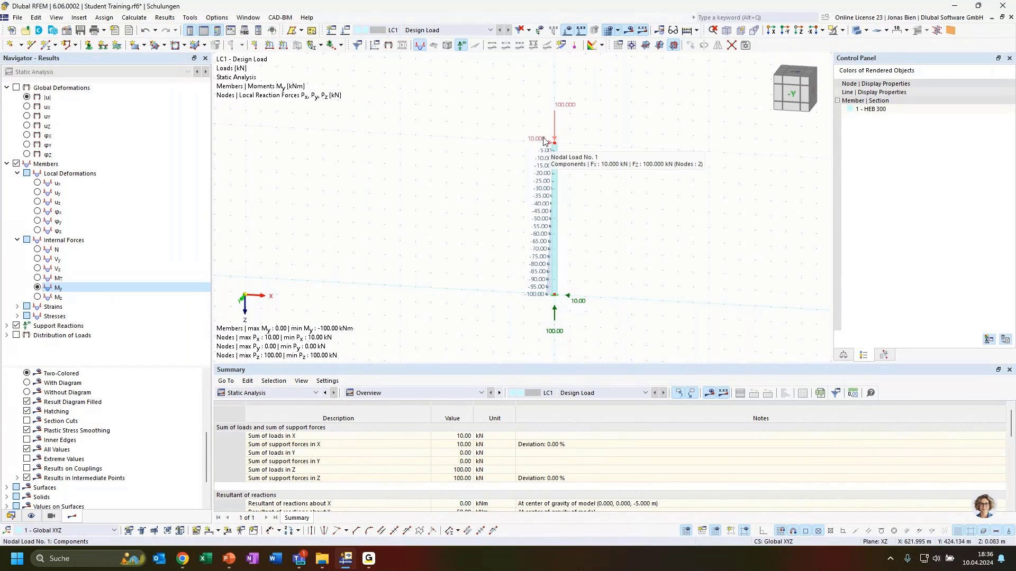
- Add a linear dimension for the column's length and move its dimension line closer to the column
scroll(582, 174, "up", 2)
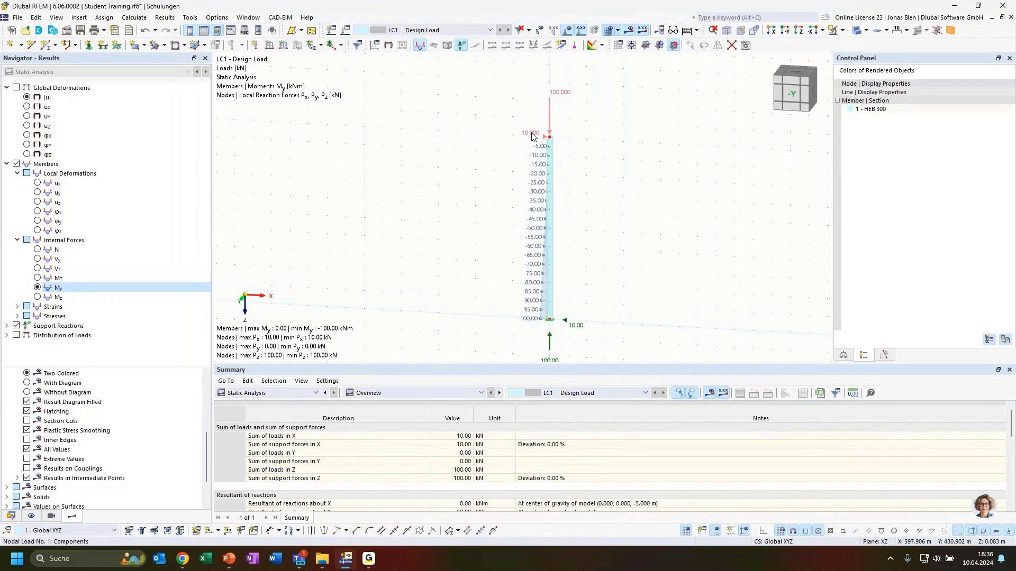
left_click(210, 530)
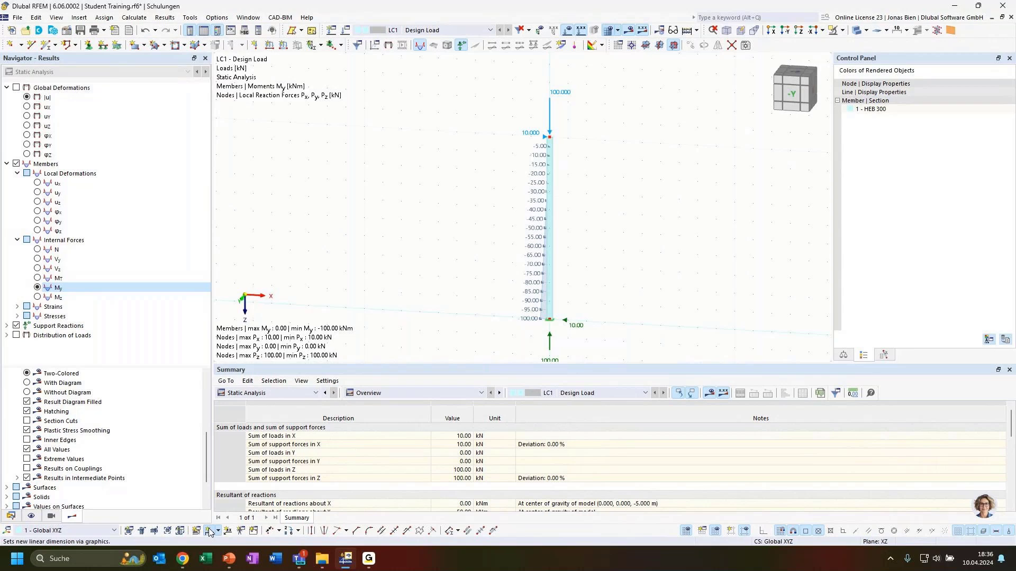
left_click(553, 218)
left_click(581, 219)
left_click(581, 219)
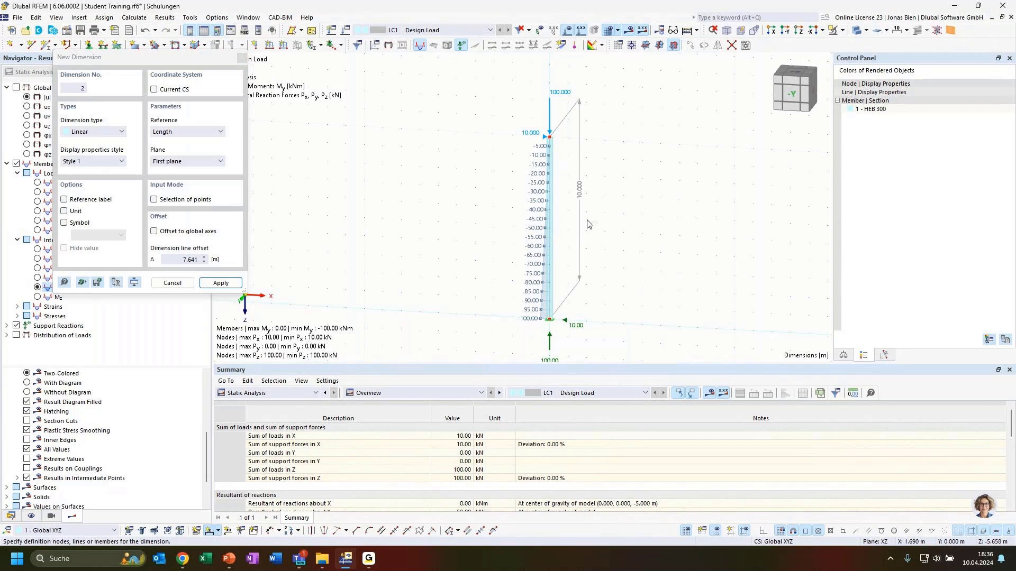
key("Escape")
middle_click_drag(641, 268, 607, 221, "ctrl")
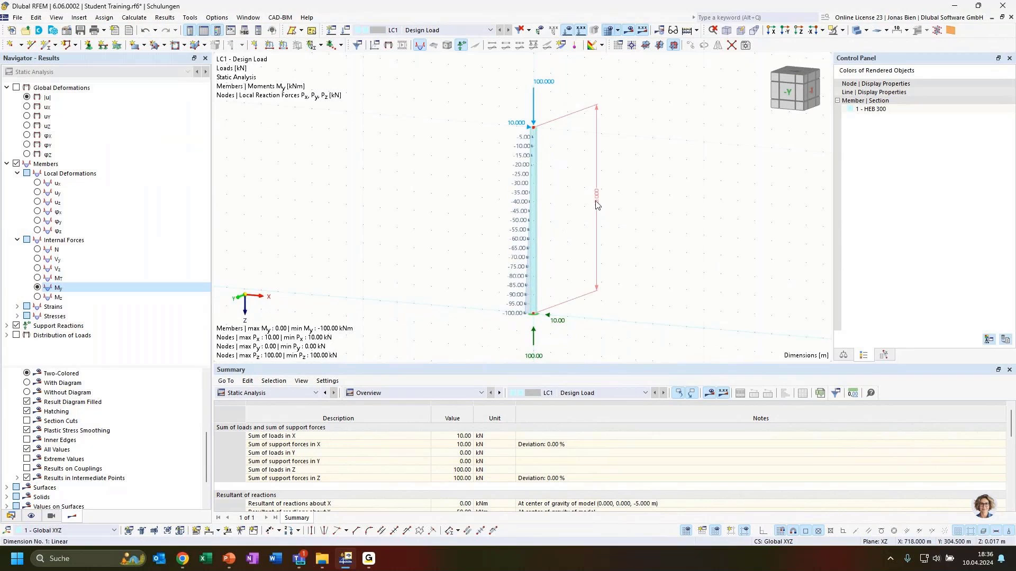
left_click_drag(596, 202, 556, 263)
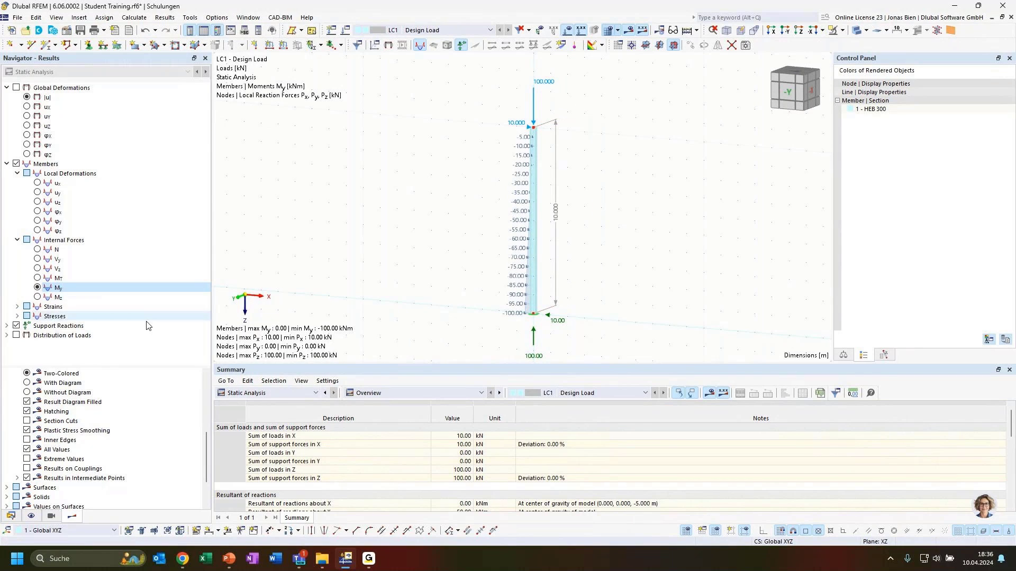
- Show the nodal support reaction moments Mx, My and Mz and examine them at the column's base
scroll(588, 253, "down", 1)
scroll(564, 314, "up", 1)
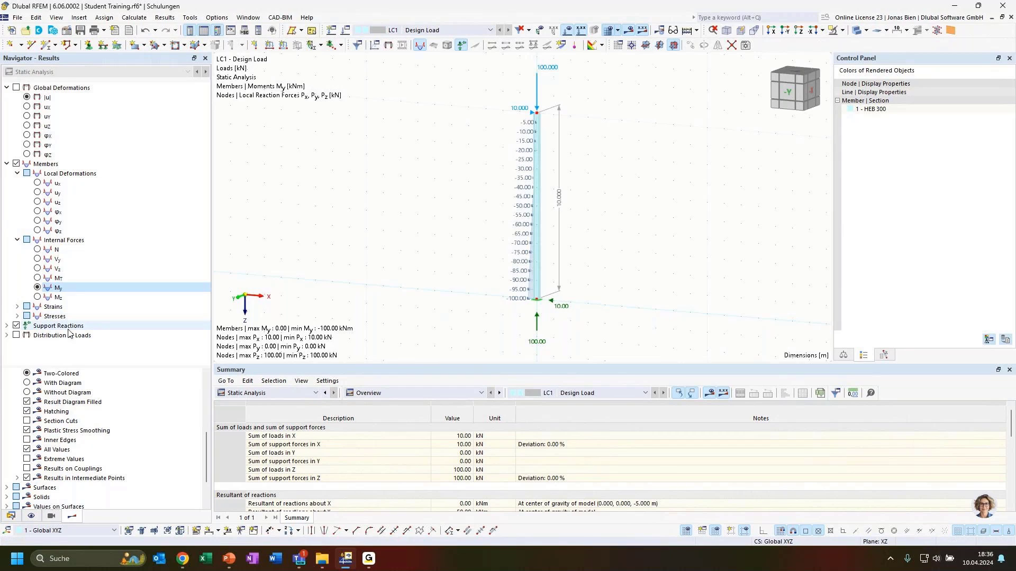
left_click(7, 326)
left_click(27, 335)
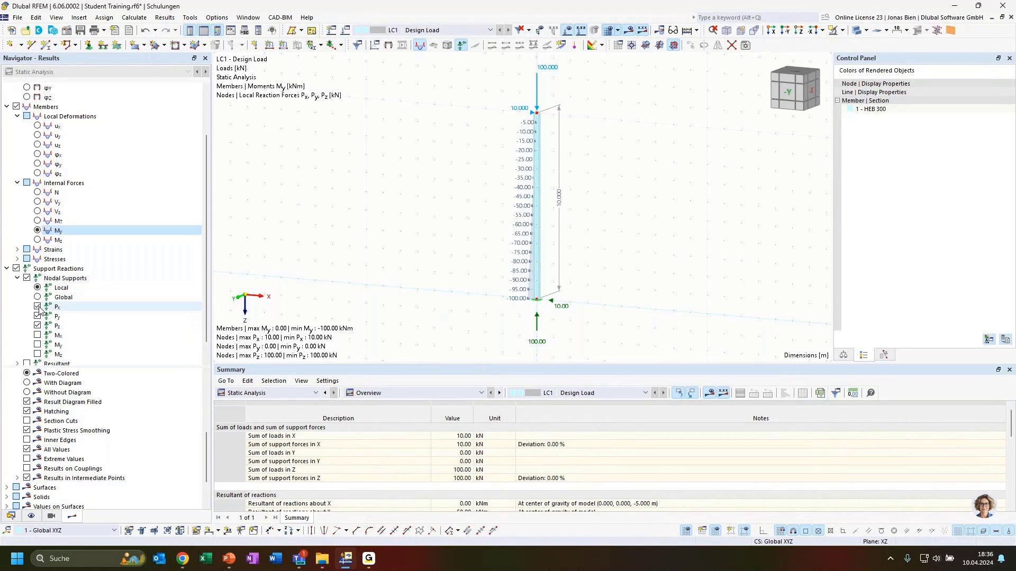
left_click(37, 335)
left_click(37, 345)
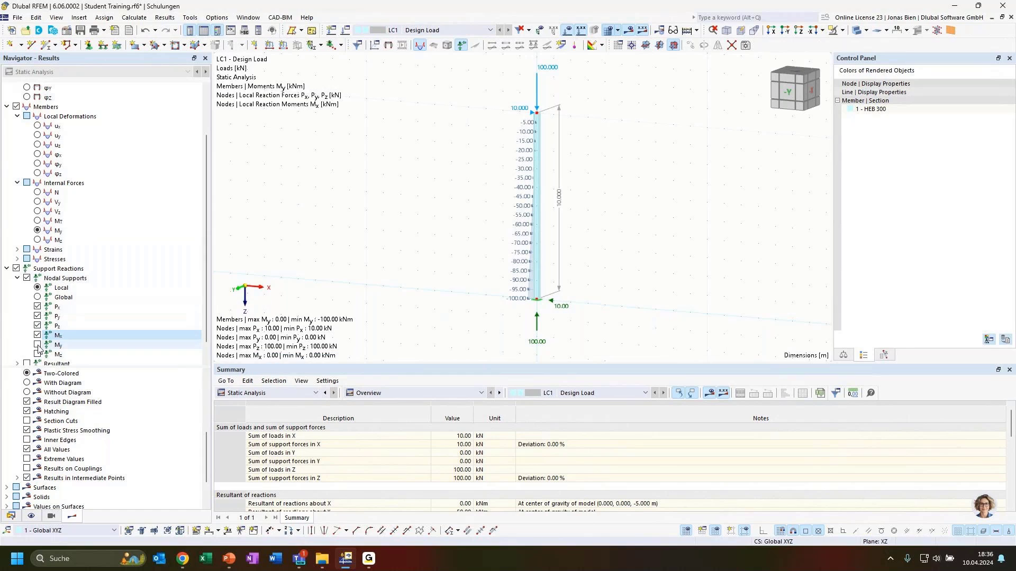
left_click(37, 355)
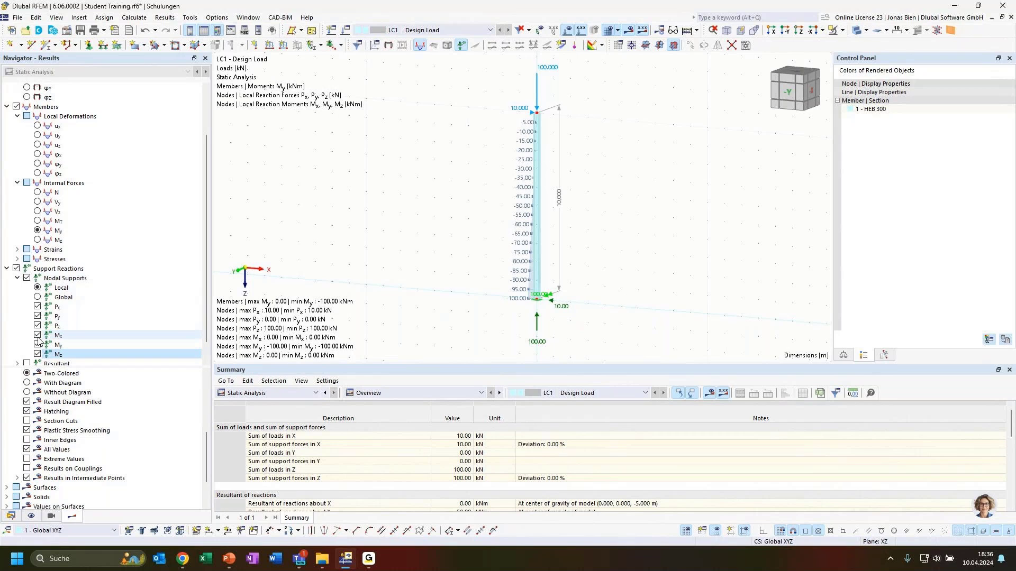
middle_click_drag(593, 304, 522, 304, "ctrl")
scroll(522, 308, "up", 2)
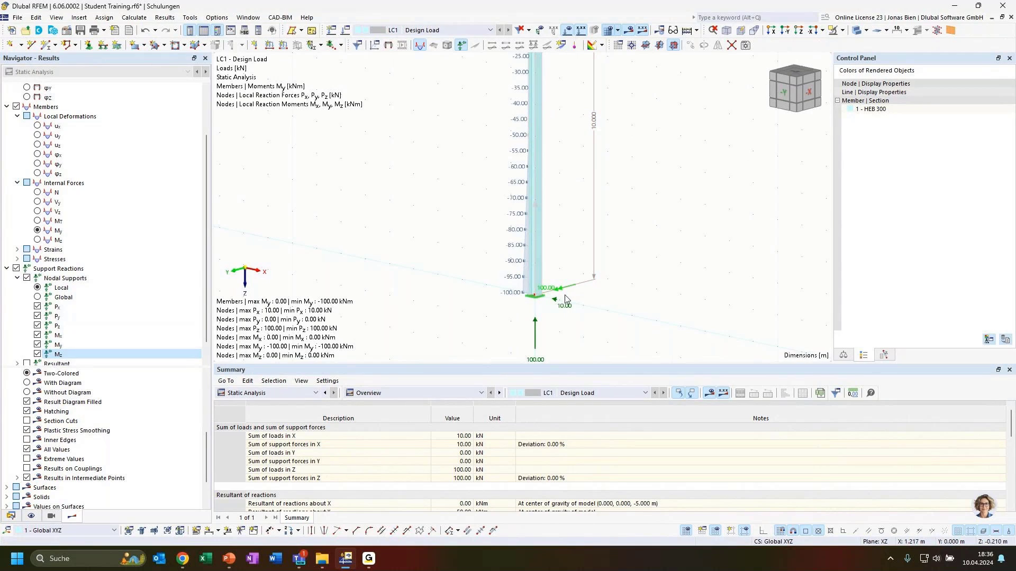
middle_click_drag(627, 294, 640, 306, "ctrl")
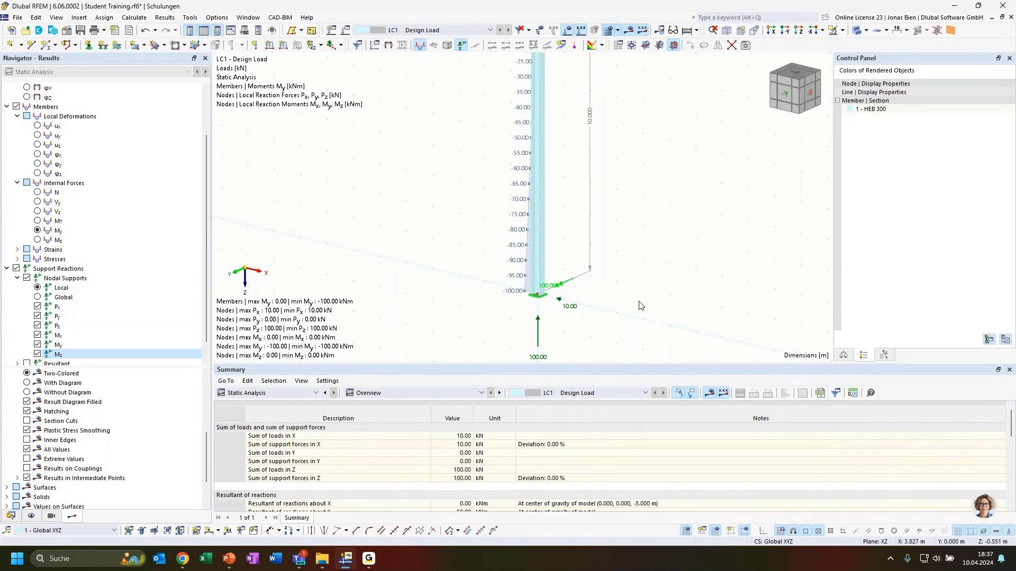
left_click(7, 268)
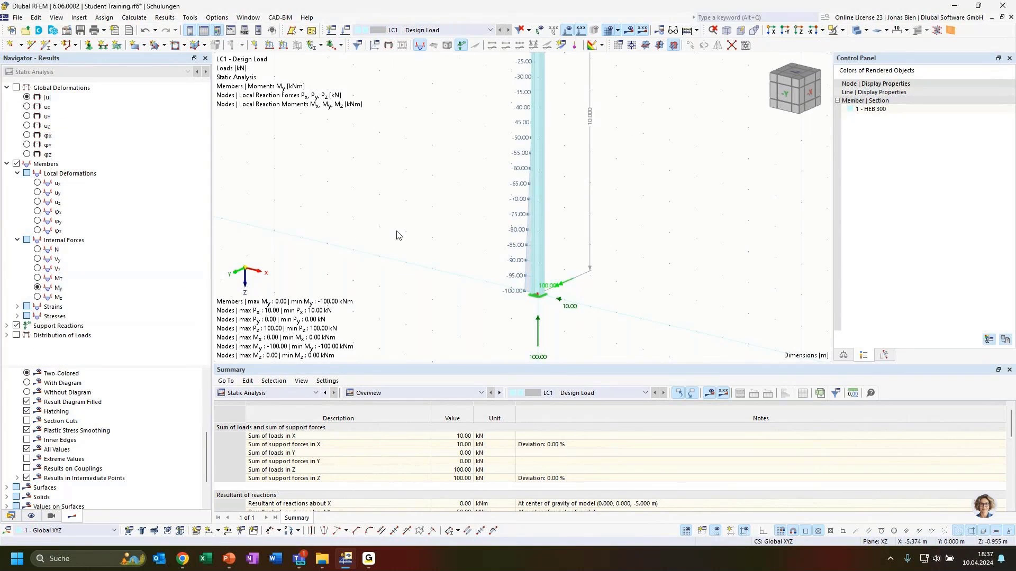
- Display the column's global deformations |u| for LC1 - Design Load
scroll(416, 227, "down", 1)
middle_click_drag(427, 201, 411, 214)
left_click(27, 98)
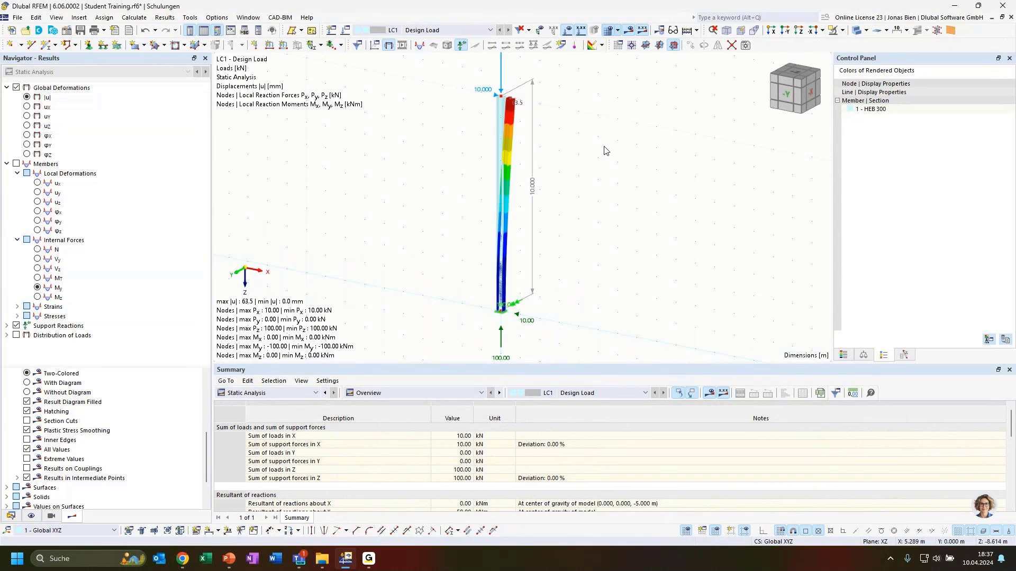
middle_click_drag(565, 148, 618, 133, "ctrl")
left_click(857, 30)
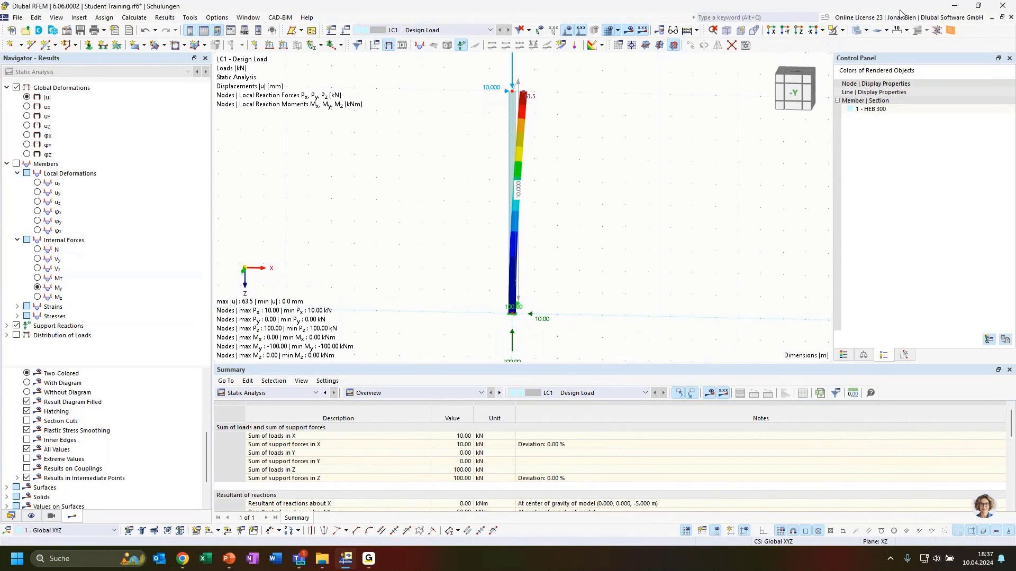
left_click(832, 31)
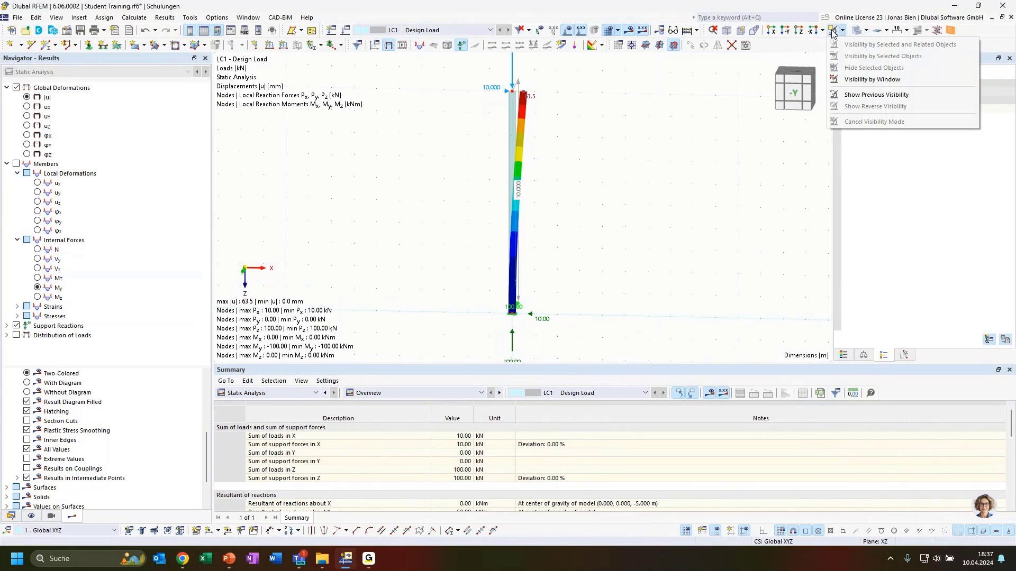
left_click(857, 31)
left_click(857, 31)
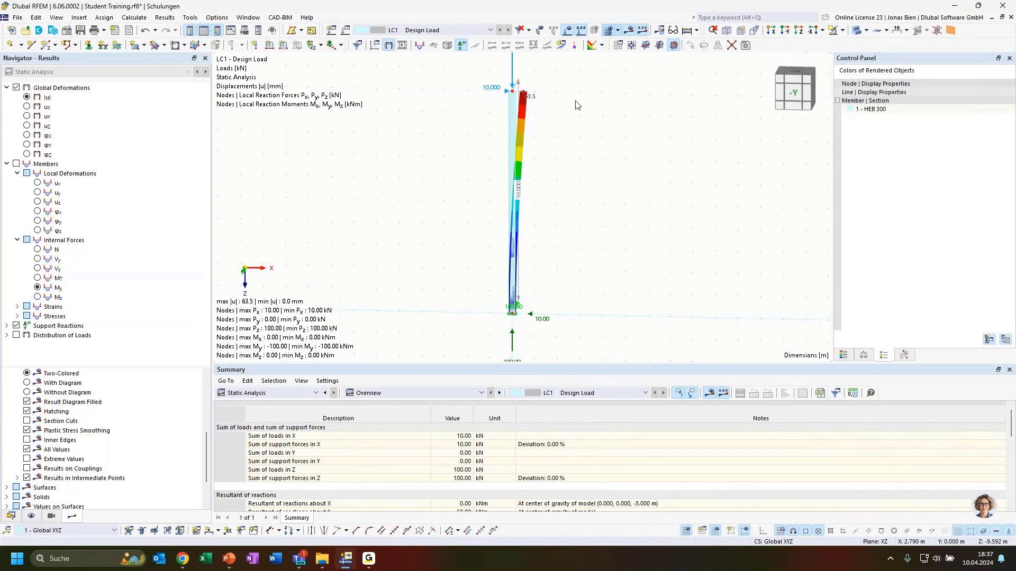
- Show the member deformation as lines and examine the displacement at the column's top
scroll(33, 421, "up", 4)
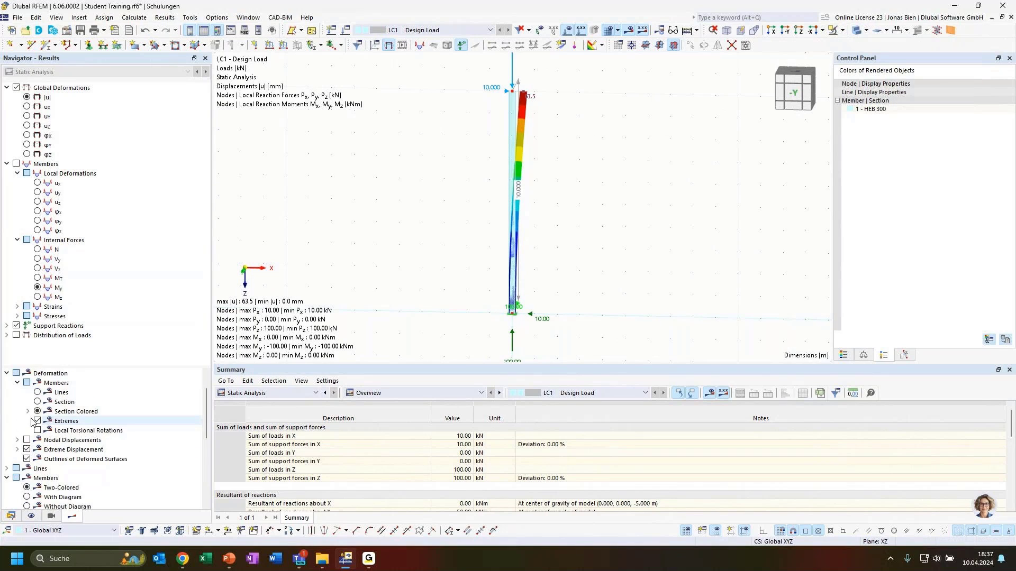
scroll(34, 423, "up", 1)
left_click(37, 421)
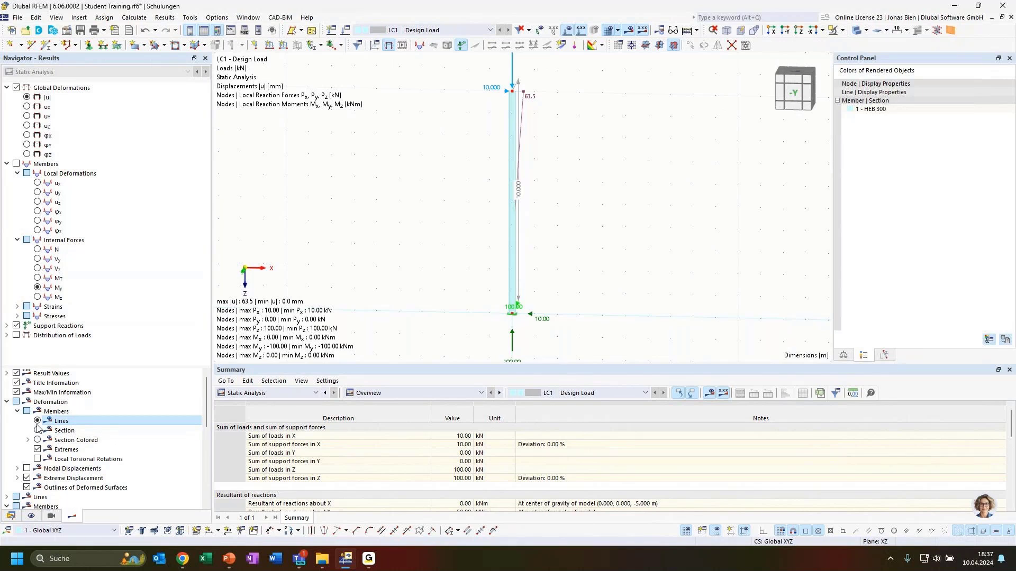
middle_click_drag(642, 127, 600, 134, "ctrl")
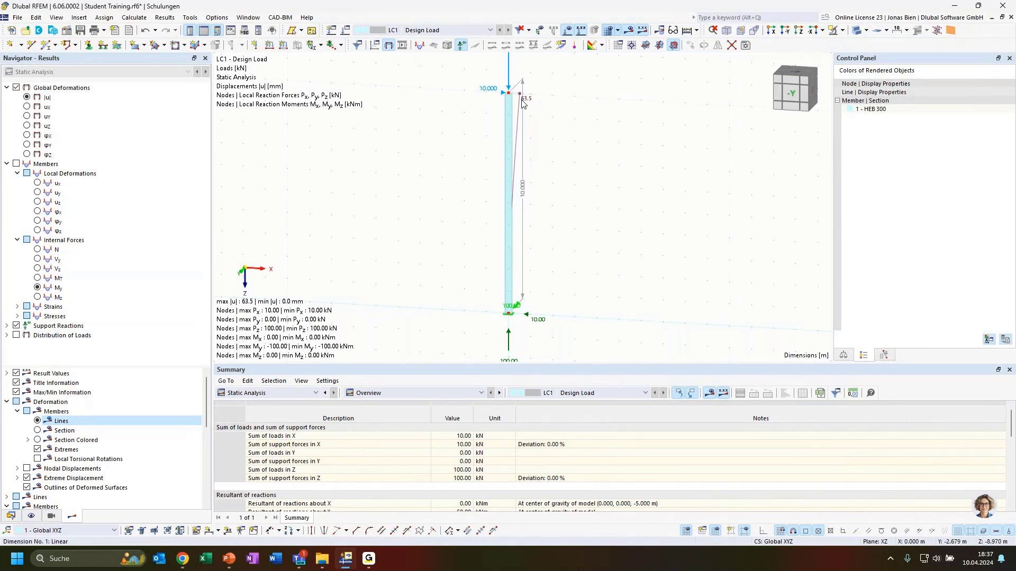
scroll(521, 102, "up", 2)
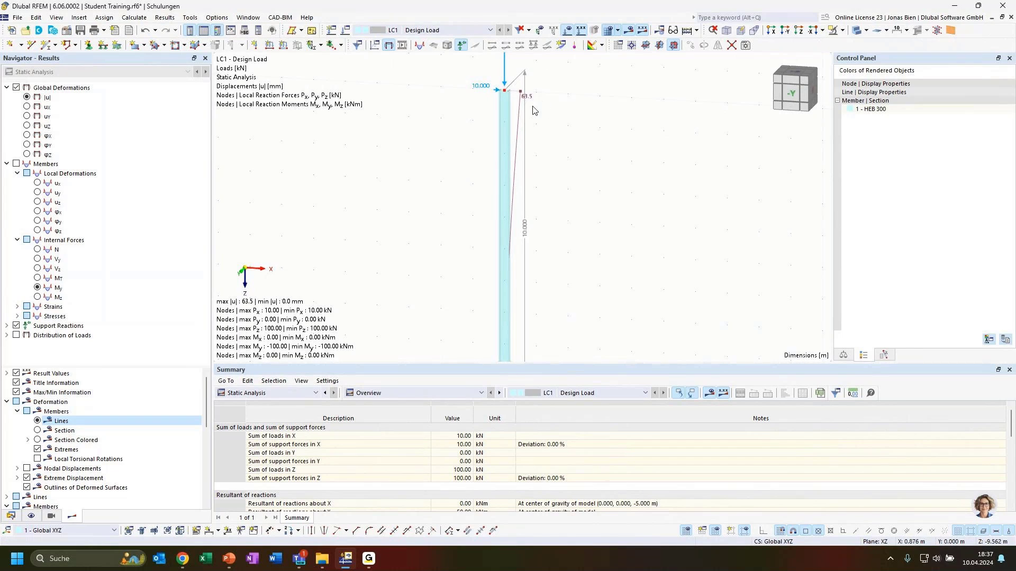
scroll(569, 116, "down", 2)
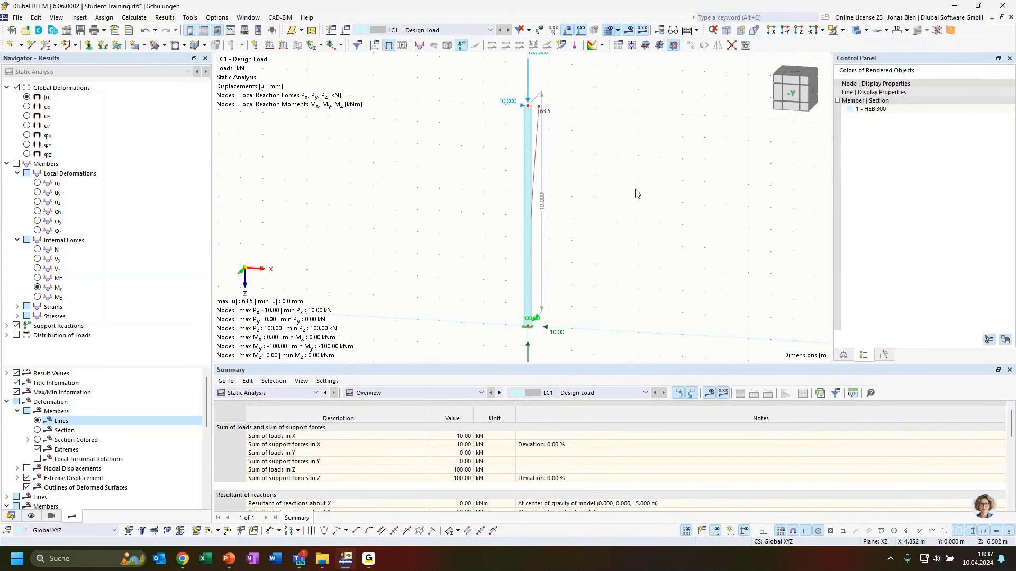
scroll(636, 189, "down", 1)
middle_click_drag(635, 176, 612, 180)
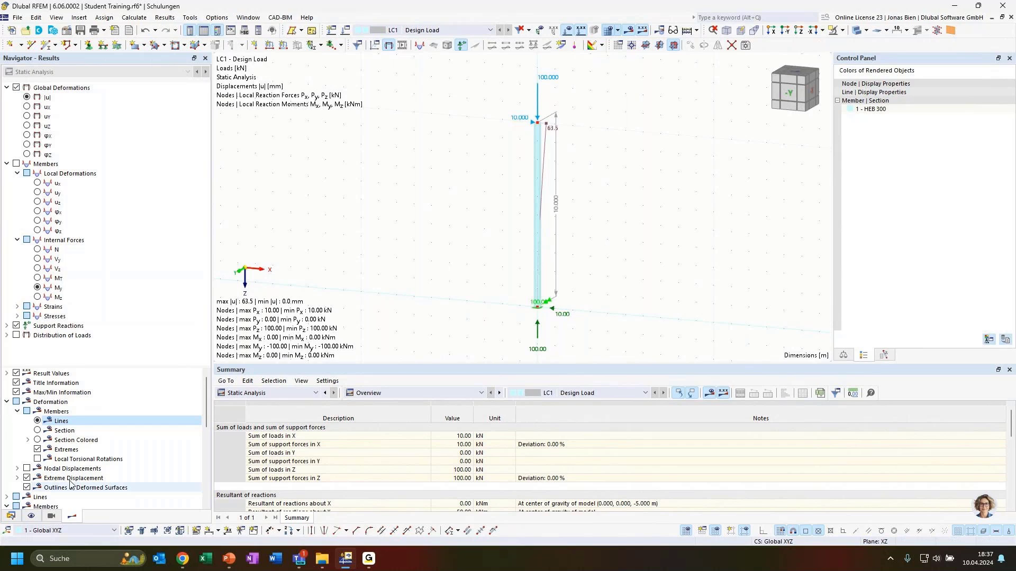
- Return to the model data tree and collapse its Types for Nodes, Special Objects, nodes and sections groups
left_click(10, 516)
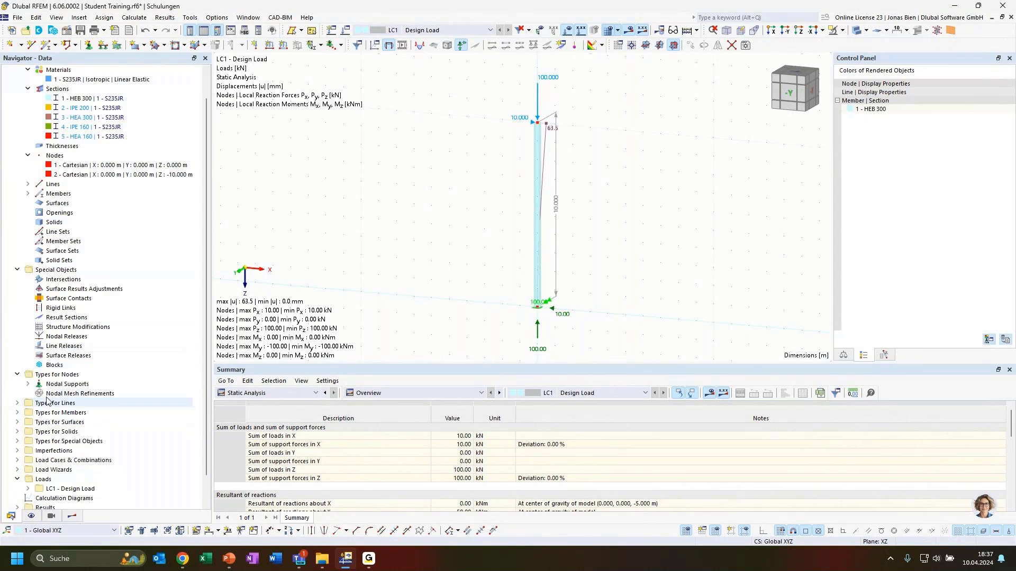
left_click(19, 375)
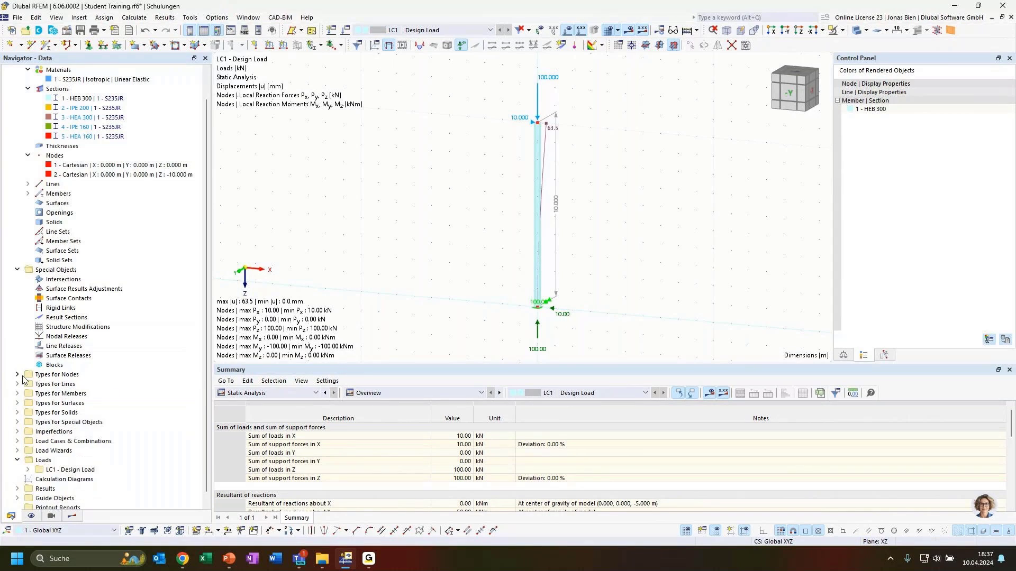
left_click(17, 270)
left_click(28, 184)
left_click(28, 117)
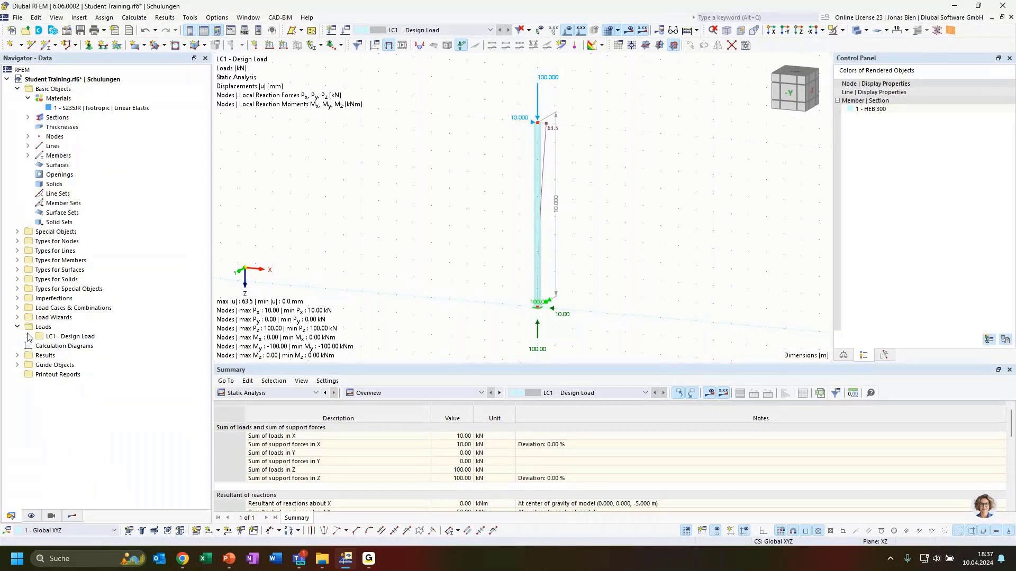
- Open load case LC1 - Design Load for editing and copy it as load case LC2
left_click(18, 308)
left_click(80, 328)
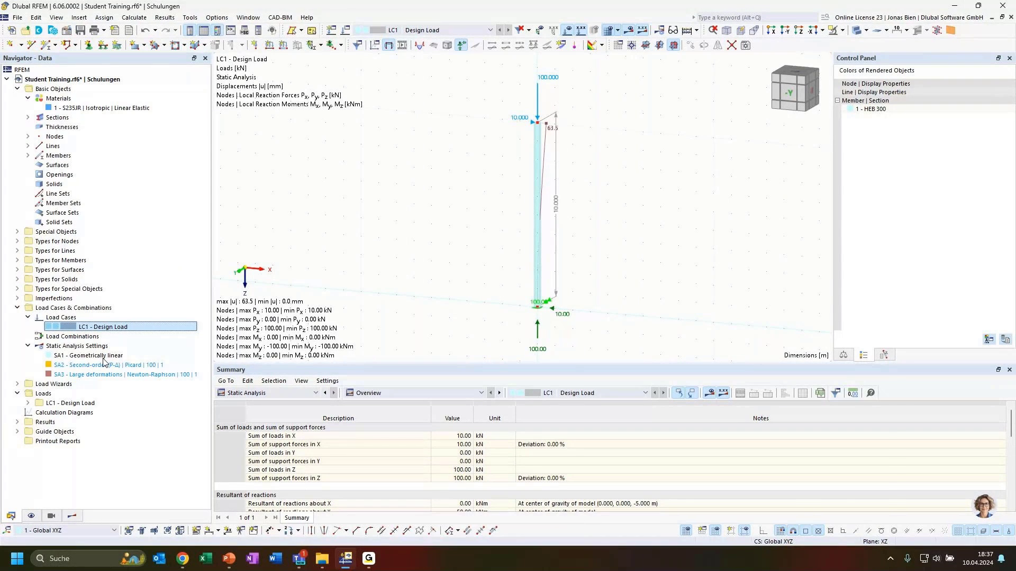
left_click(171, 449)
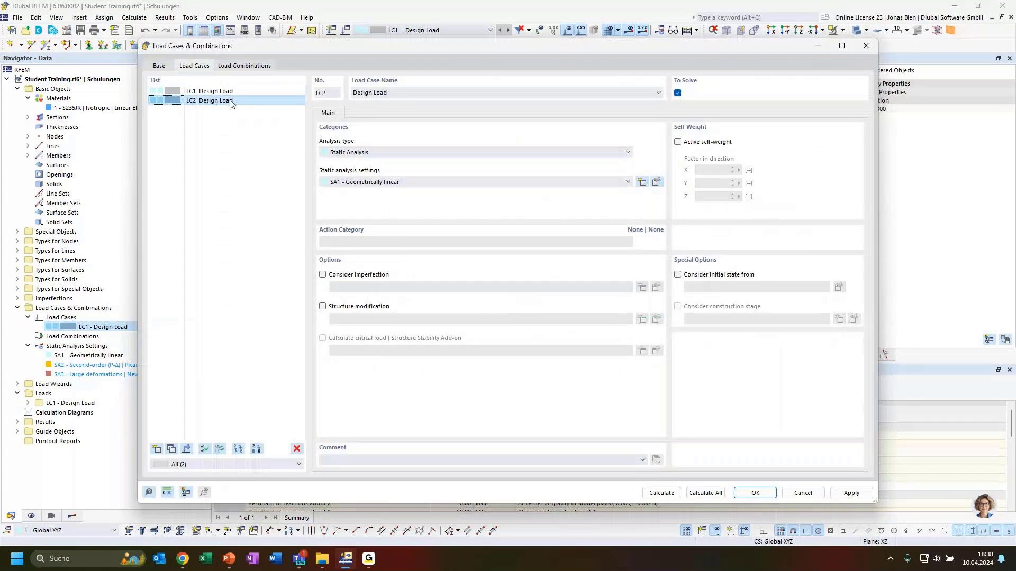
left_click(226, 97)
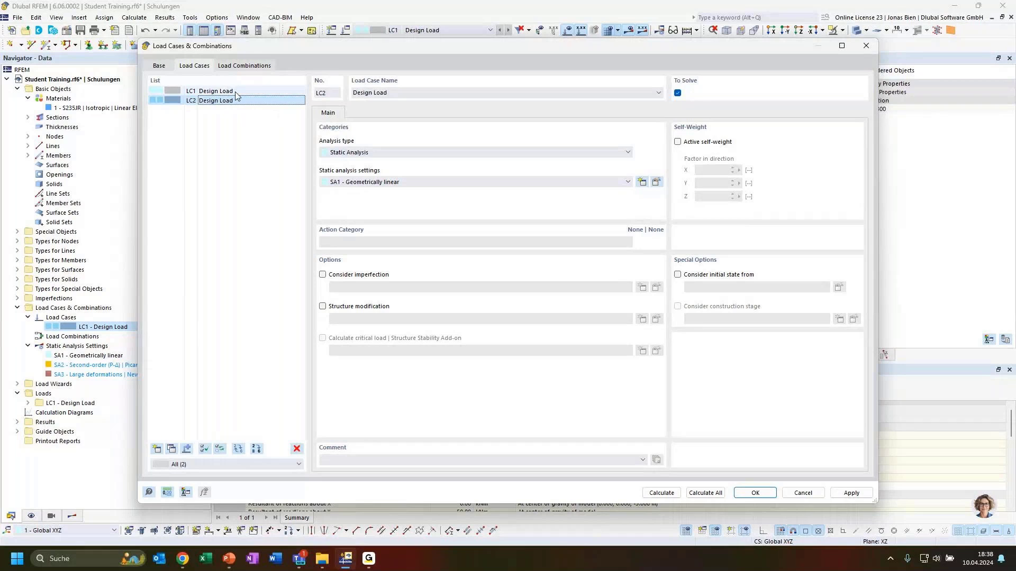
- Assign the static analysis settings SA2 - Second-order (P-Δ) | Picard | 100 | 1 to load case LC2
left_click_drag(360, 49, 368, 147)
left_click_drag(470, 145, 471, 58)
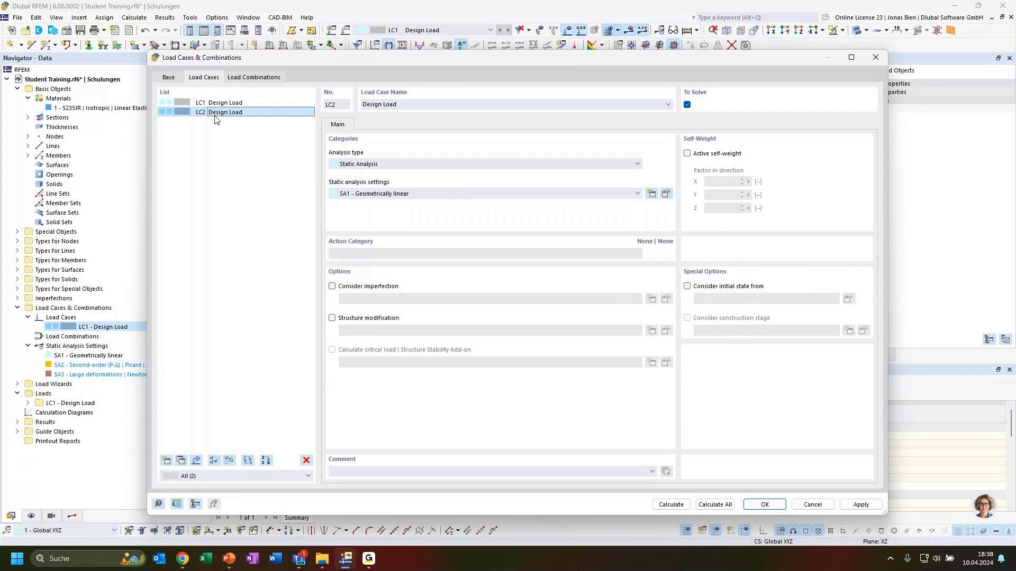
left_click(413, 193)
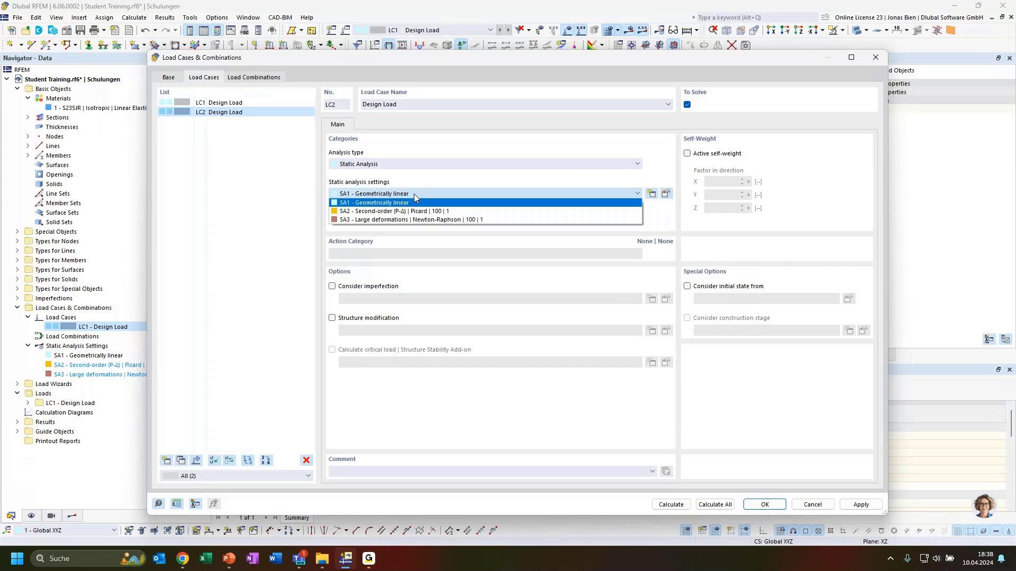
left_click(371, 211)
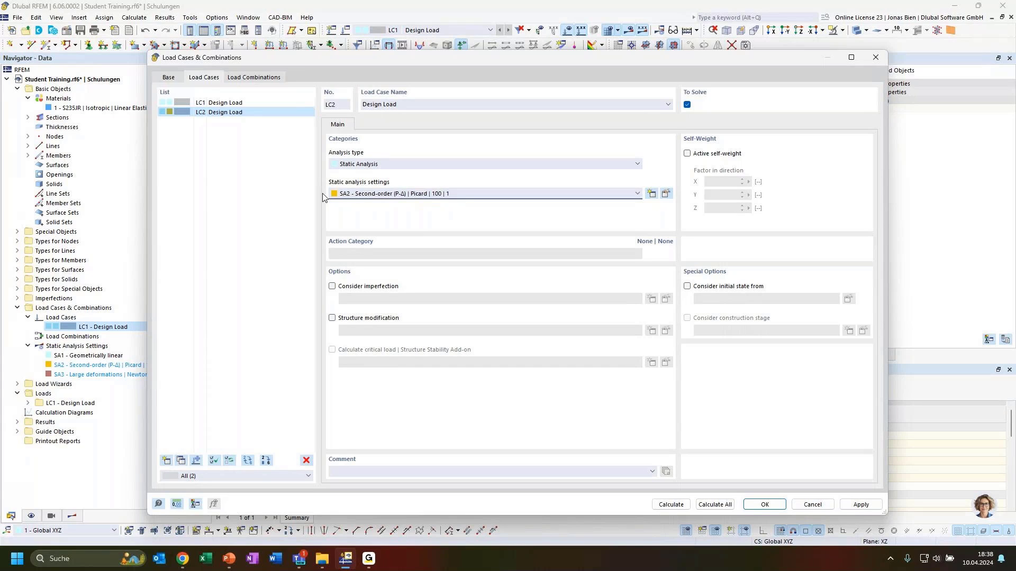
left_click(430, 195)
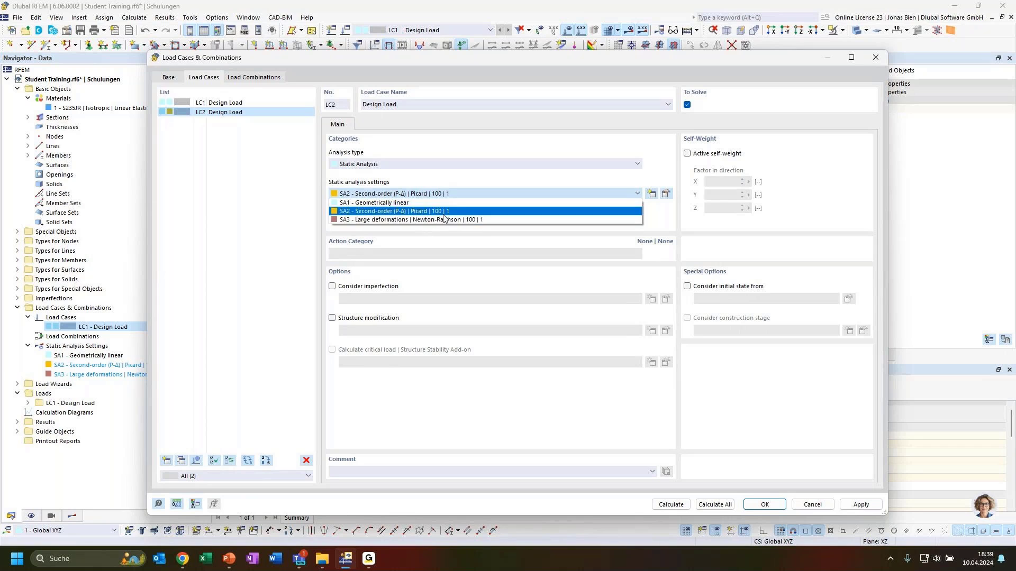
left_click(659, 189)
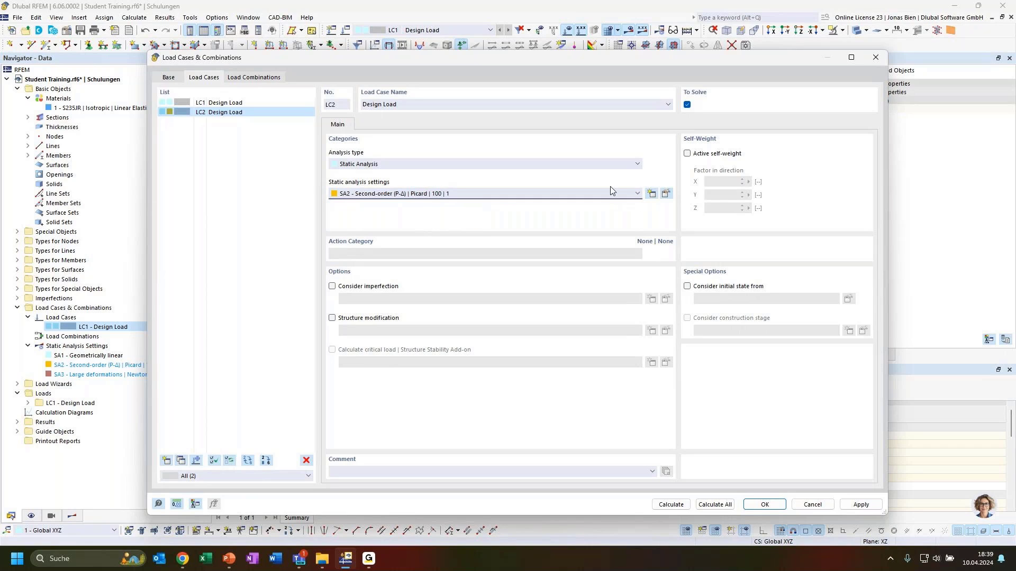
- Open the SA2 static analysis settings and review the available analysis types and iterative methods for nonlinear analysis
left_click(666, 195)
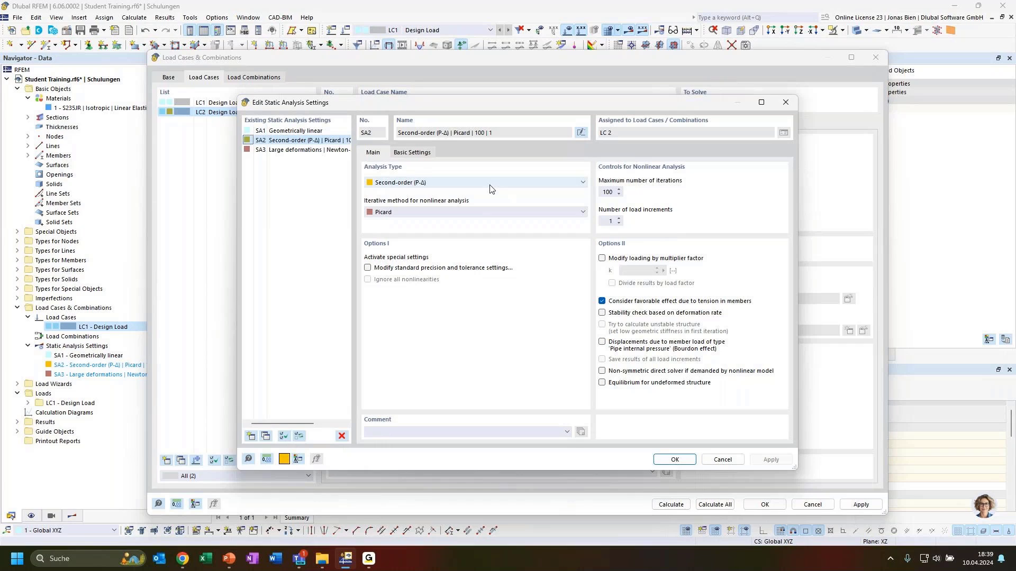
left_click(438, 183)
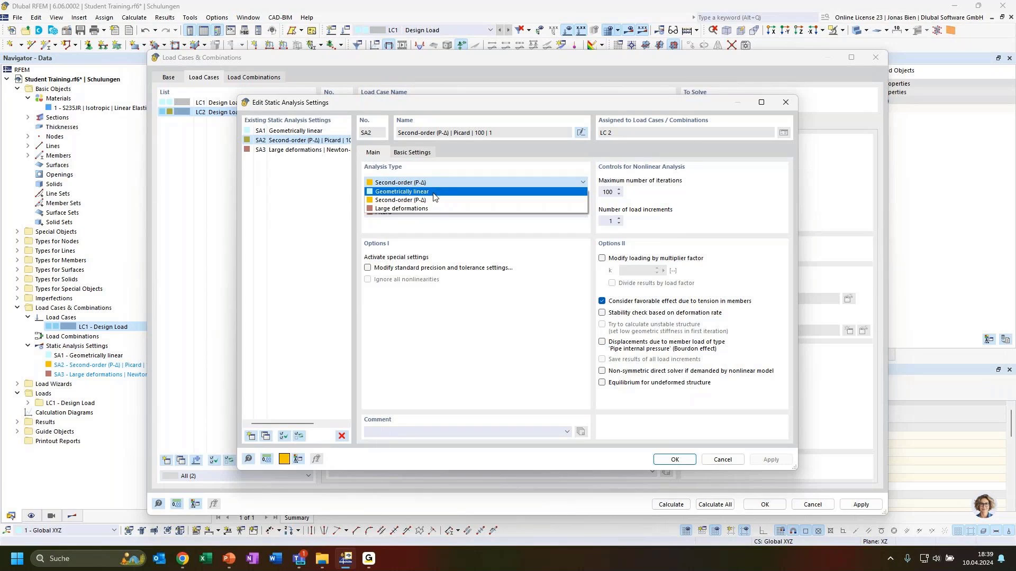
left_click(435, 185)
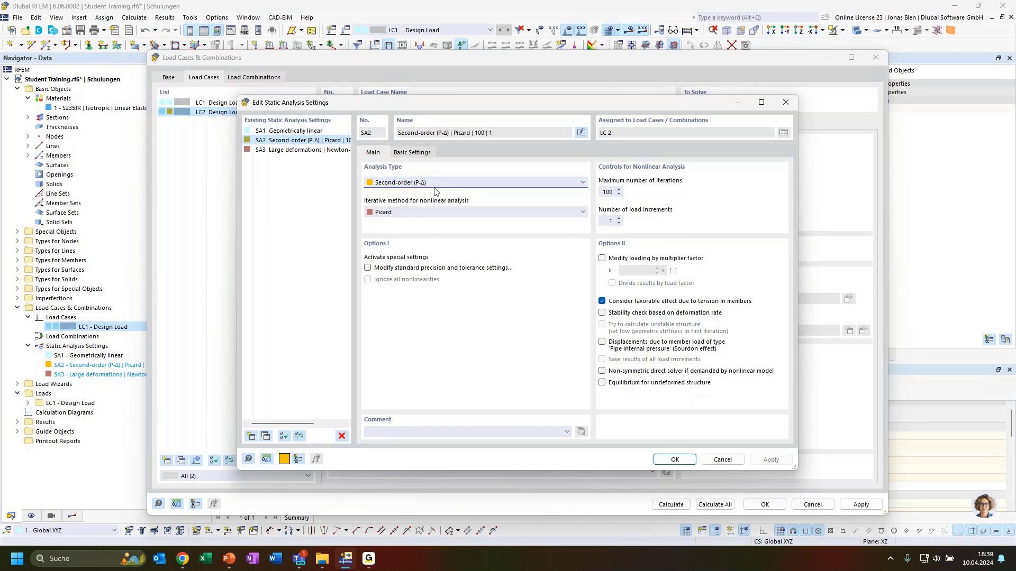
left_click(438, 212)
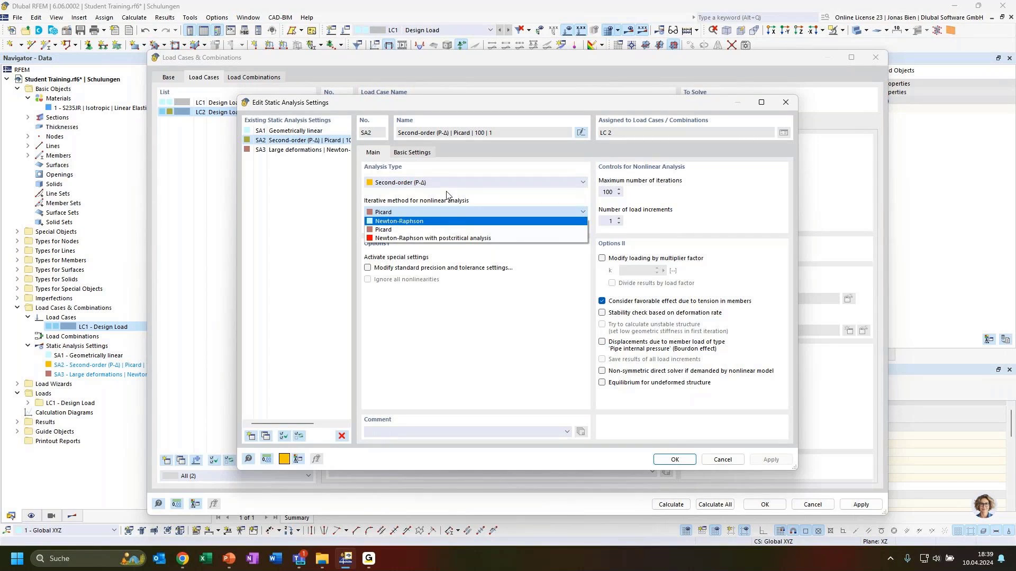
left_click(451, 211)
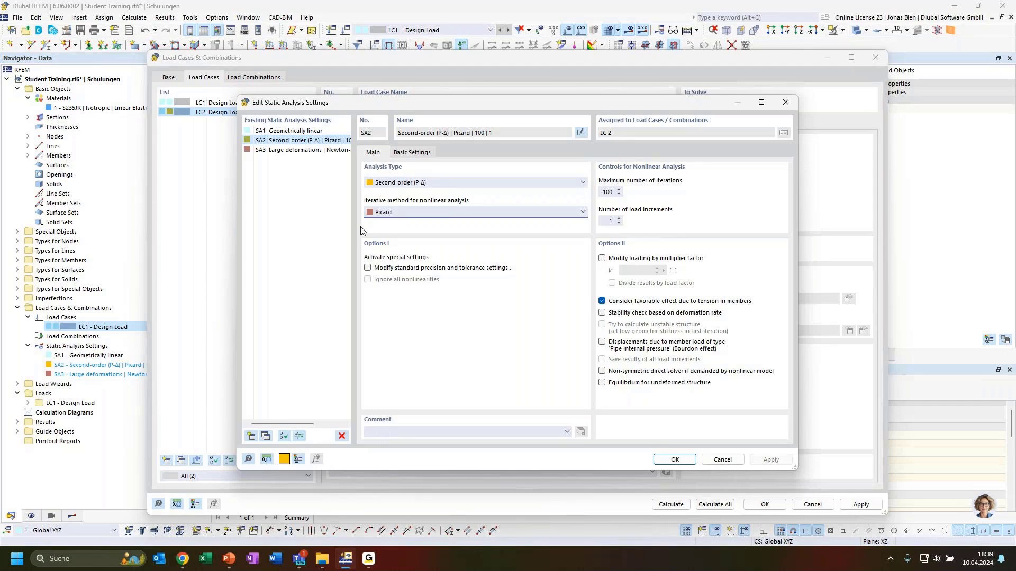
left_click(415, 212)
left_click(416, 210)
- Compare SA2 with SA1, review SA2's basic settings, and close the static analysis settings
left_click(295, 131)
left_click(290, 140)
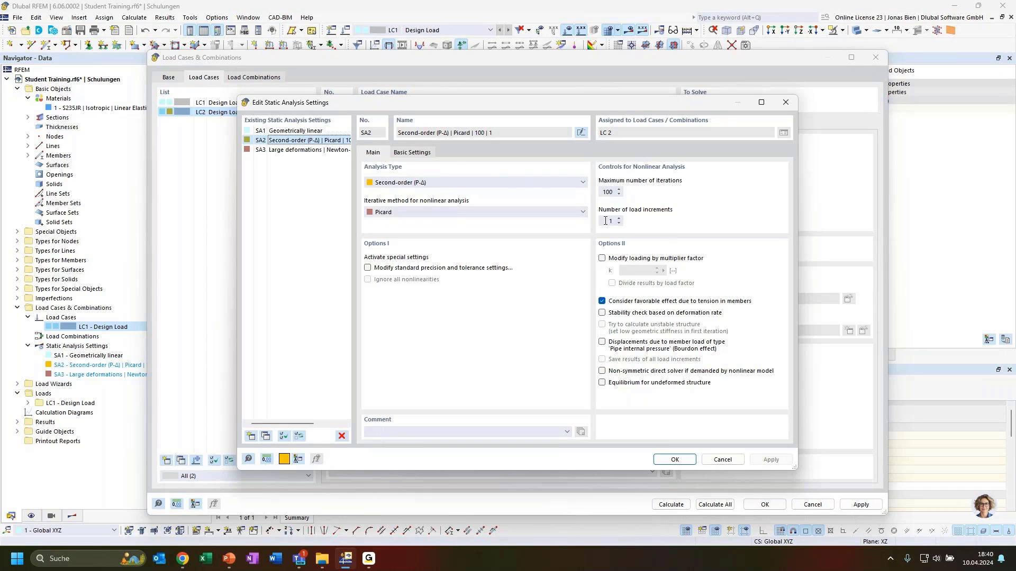
left_click(424, 152)
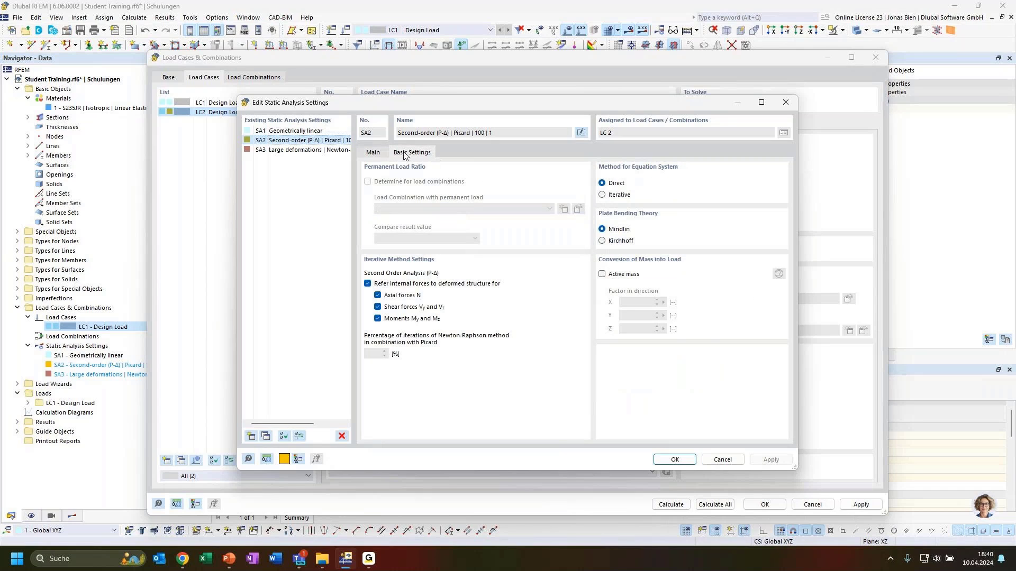
left_click(372, 153)
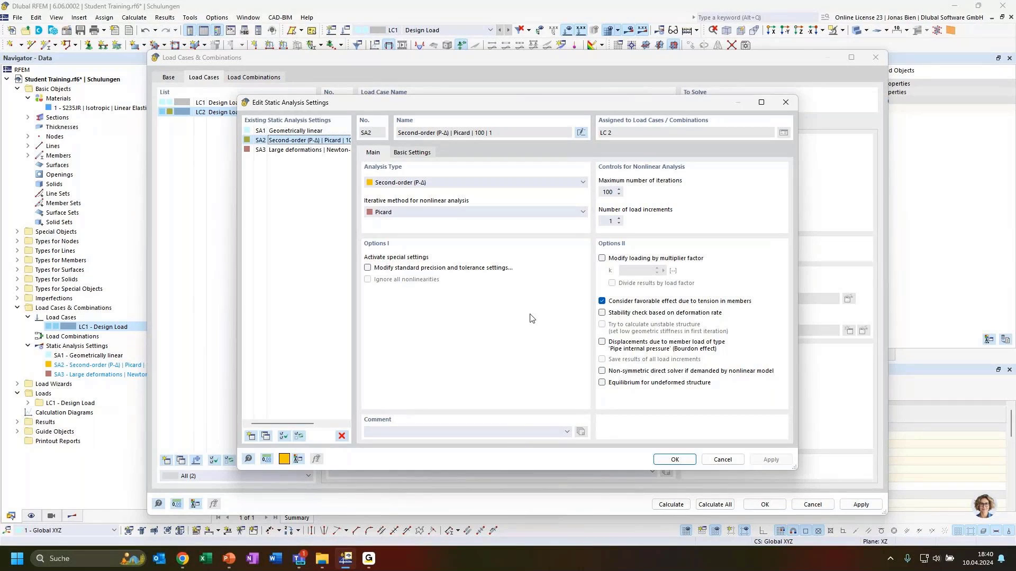
left_click(675, 459)
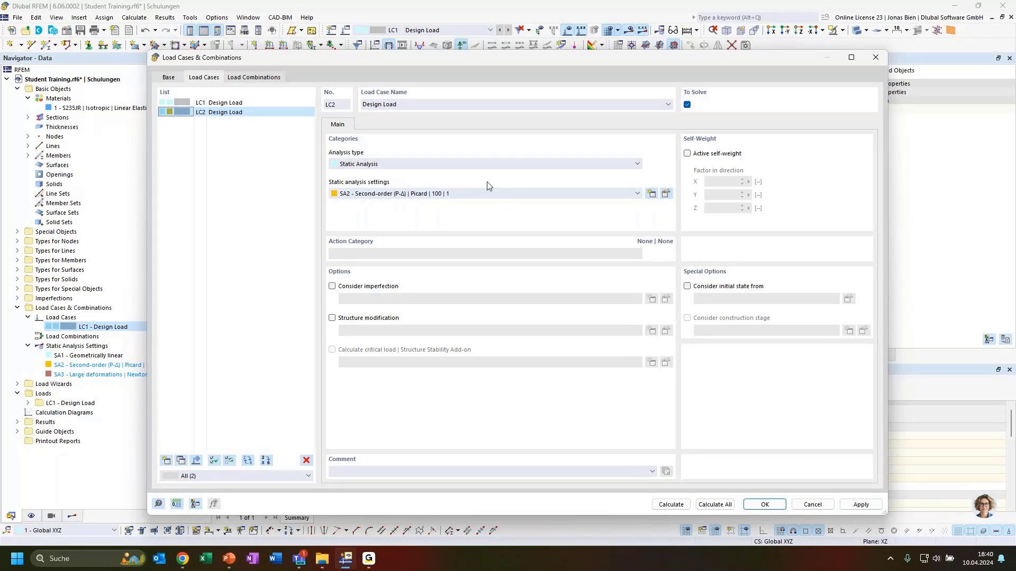
- Confirm the load case definitions and show the static analysis results for LC2 - Design Load
left_click(214, 112)
left_click(765, 504)
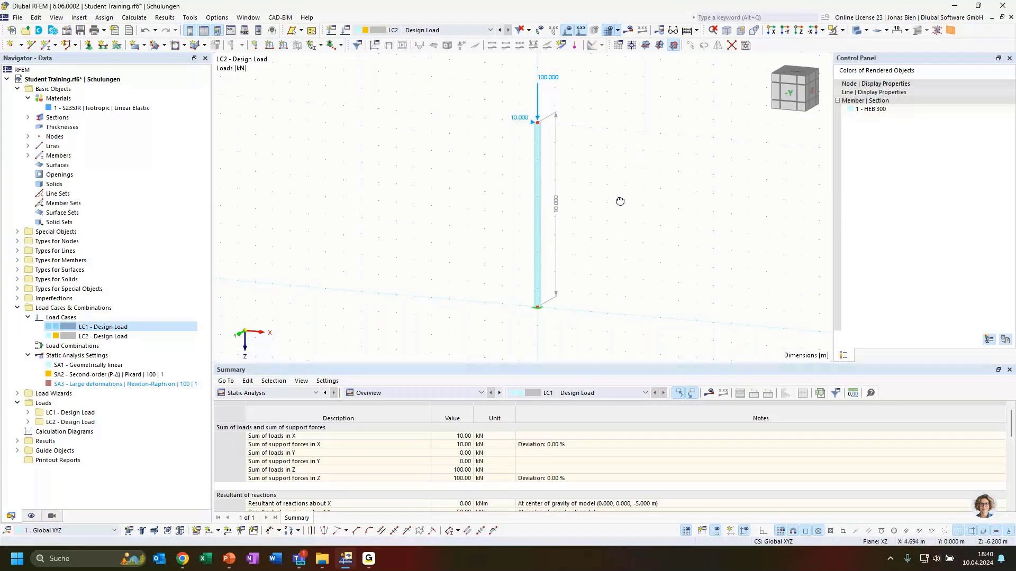
middle_click_drag(620, 201, 600, 202, "ctrl")
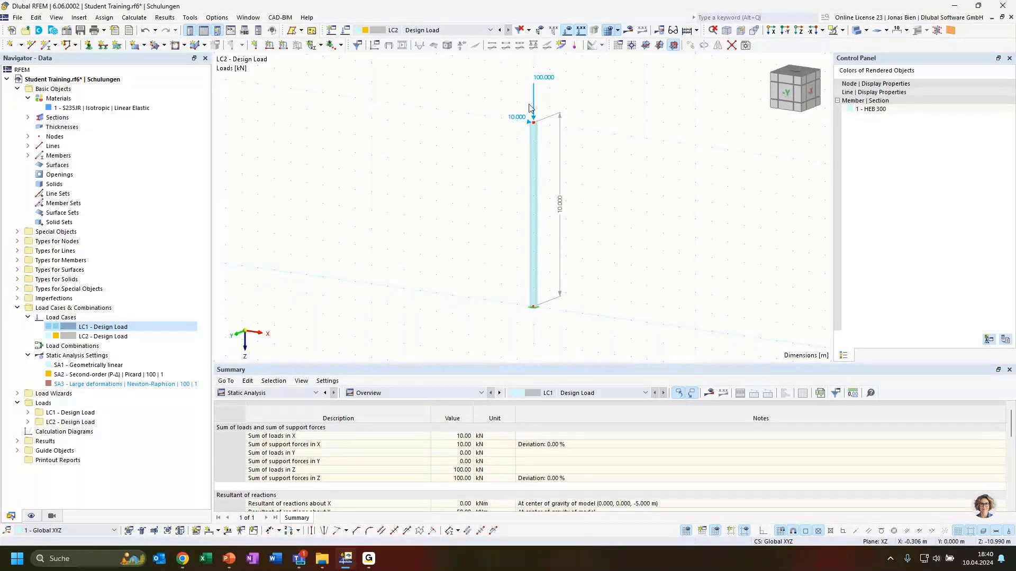
left_click(630, 44)
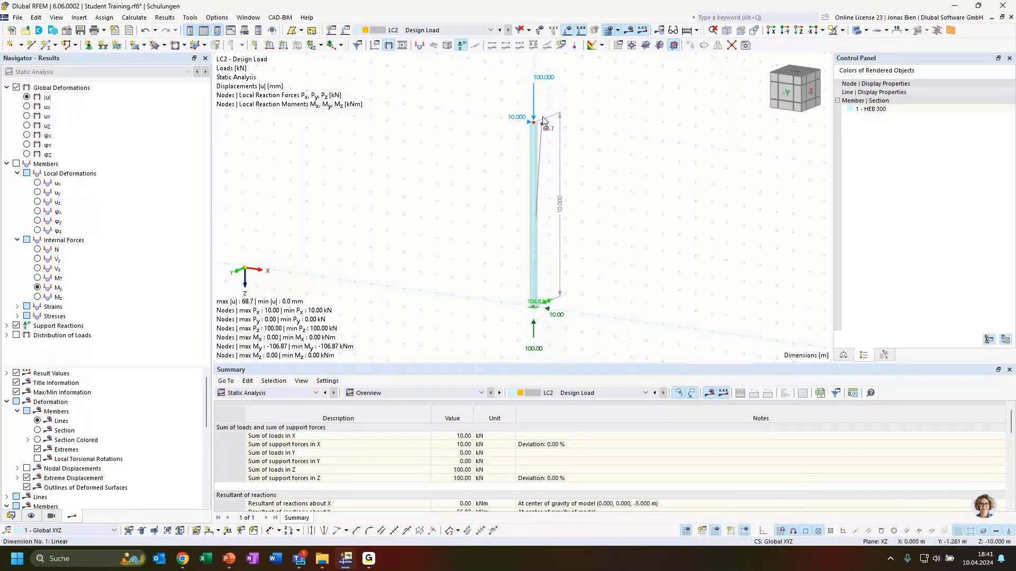
- Examine LC2's displacement at the column's top and the support reactions at its base
scroll(550, 140, "up", 1)
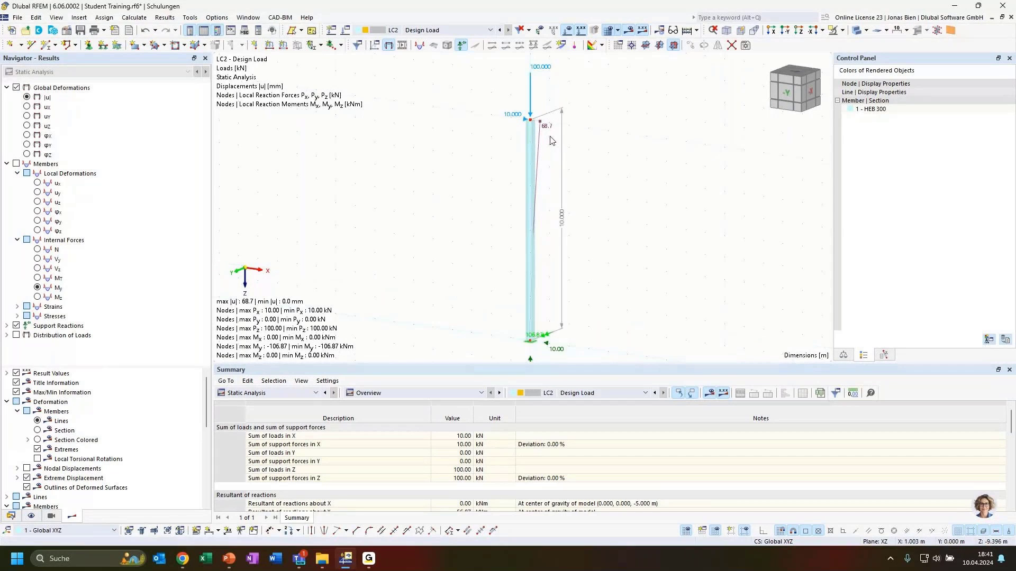
scroll(550, 140, "up", 1)
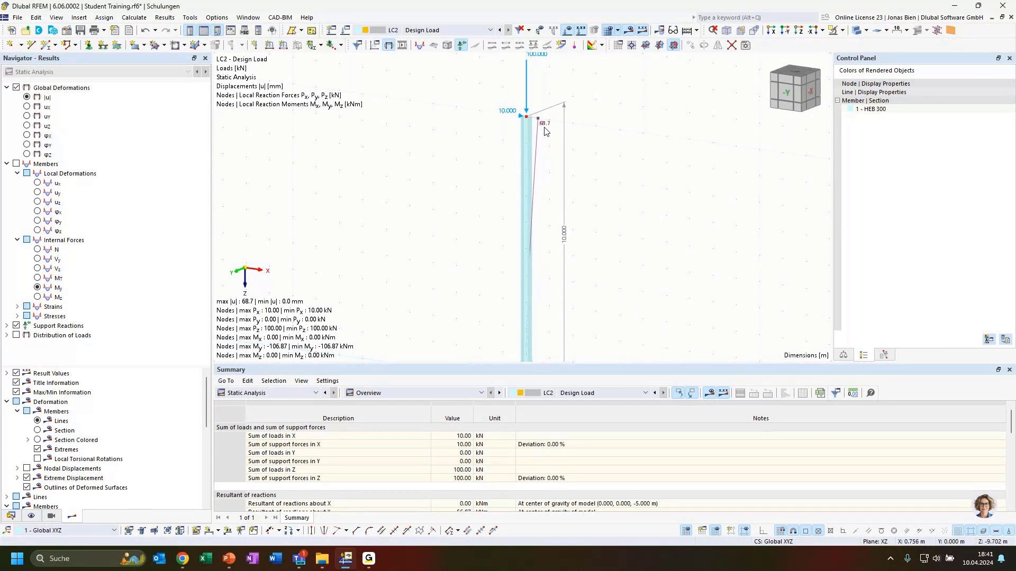
scroll(553, 131, "down", 1)
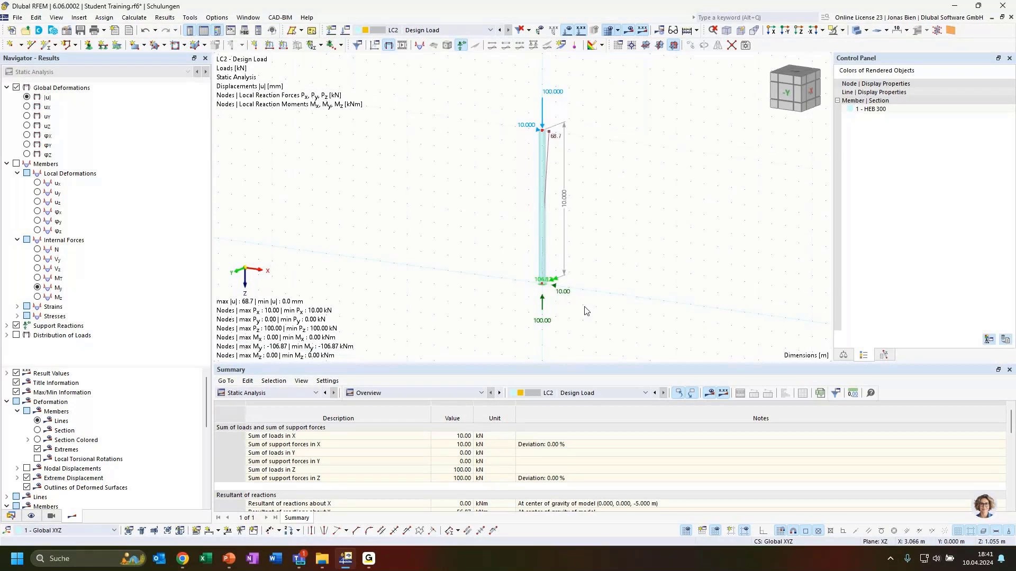
scroll(553, 276, "up", 2)
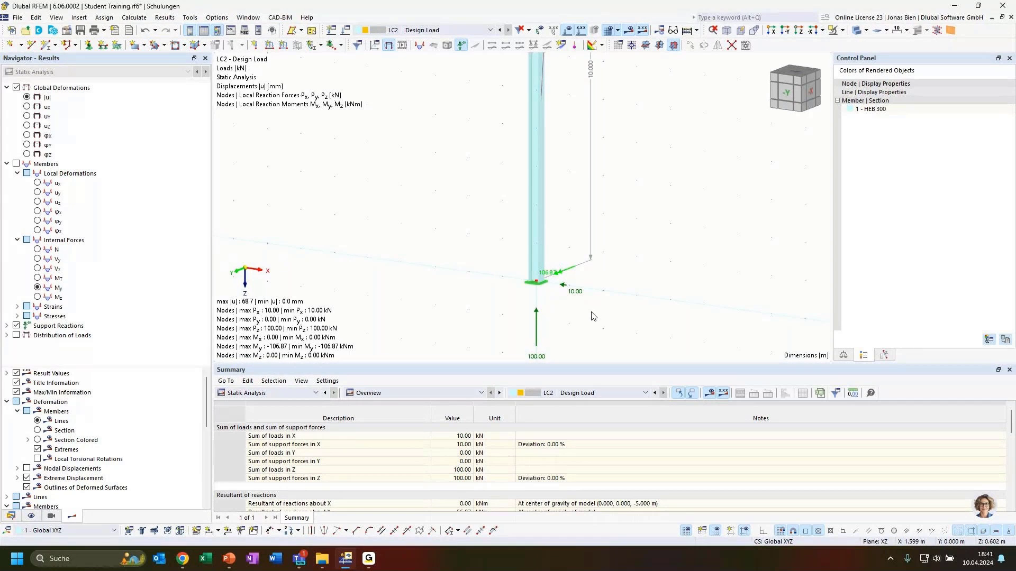
middle_click_drag(592, 316, 575, 281, "ctrl")
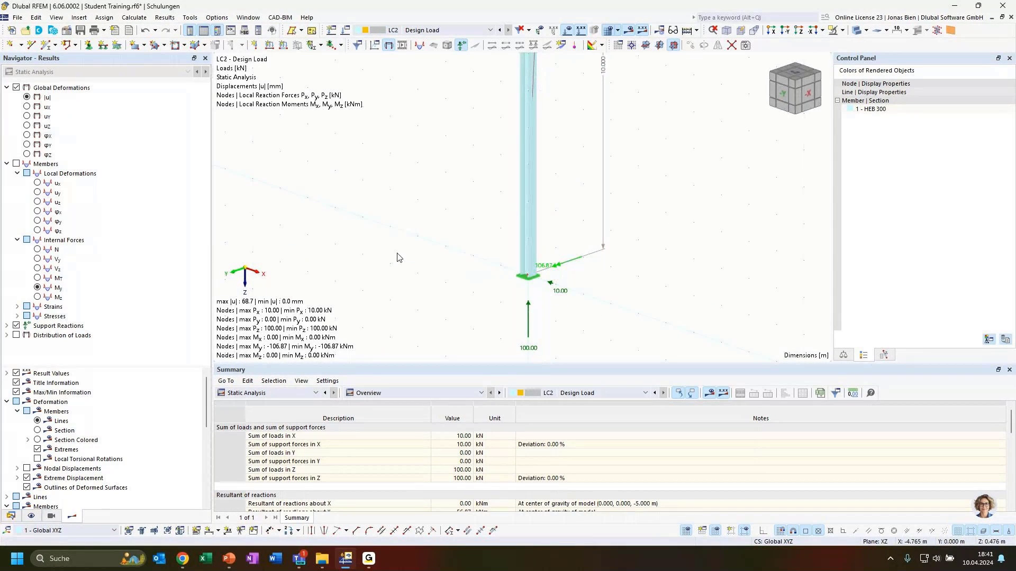
scroll(404, 250, "down", 3)
mouse_move(405, 250)
middle_mouse_down()
mouse_move(412, 270)
mouse_move(408, 258)
middle_mouse_up()
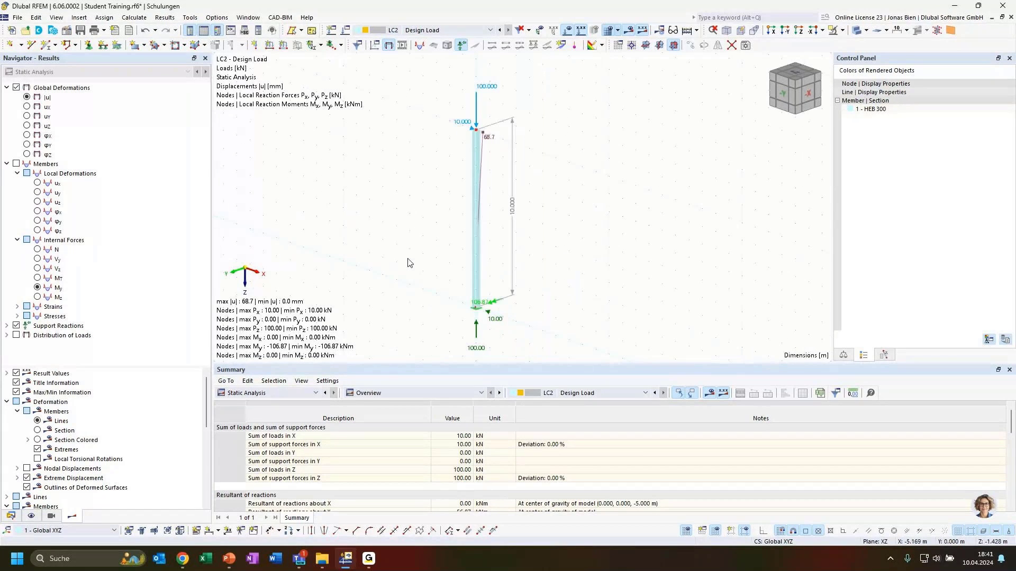
- Display the column's axial forces N and shear forces Vz for LC2 in turn
left_click(37, 250)
middle_click_drag(396, 197, 537, 224, "ctrl")
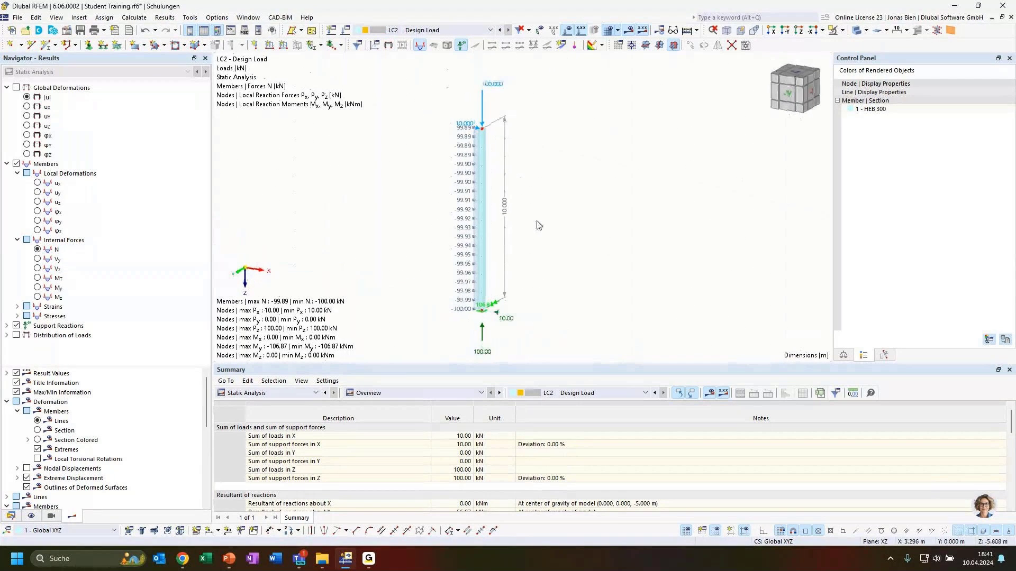
left_click(485, 161)
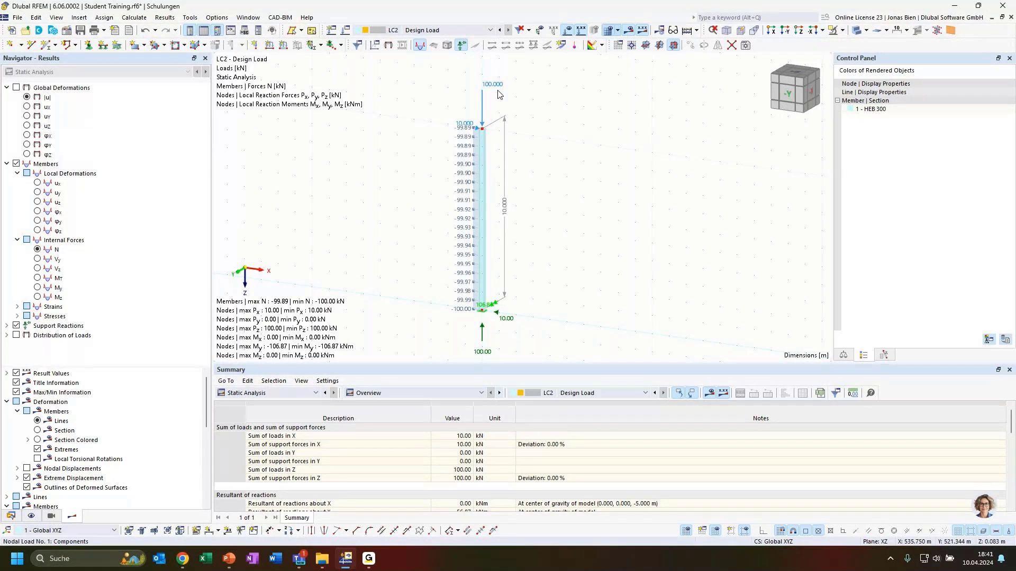
left_click(38, 268)
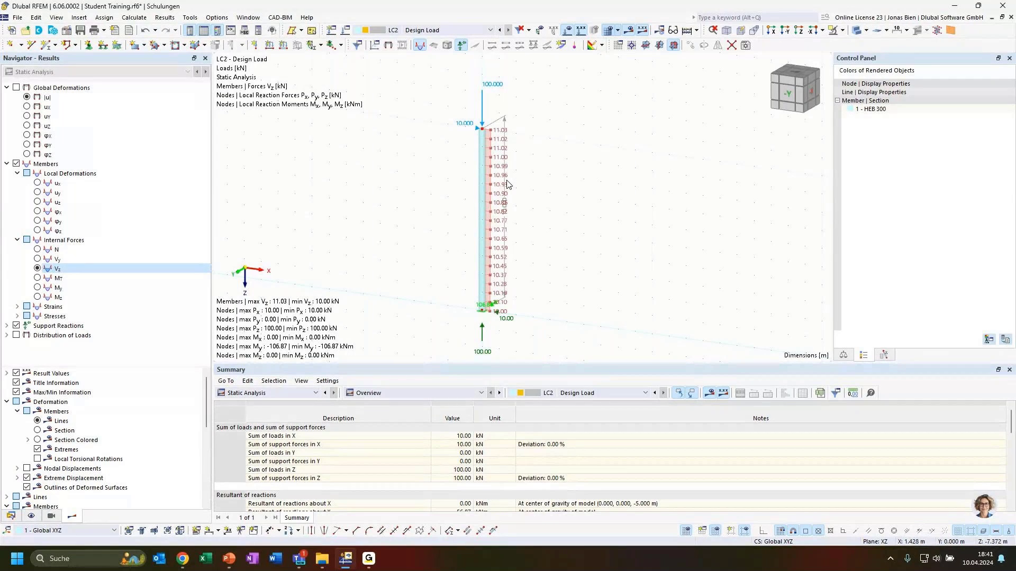
- Display the column's bending moments My for LC2 and view the diagram from another angle
left_click(58, 288)
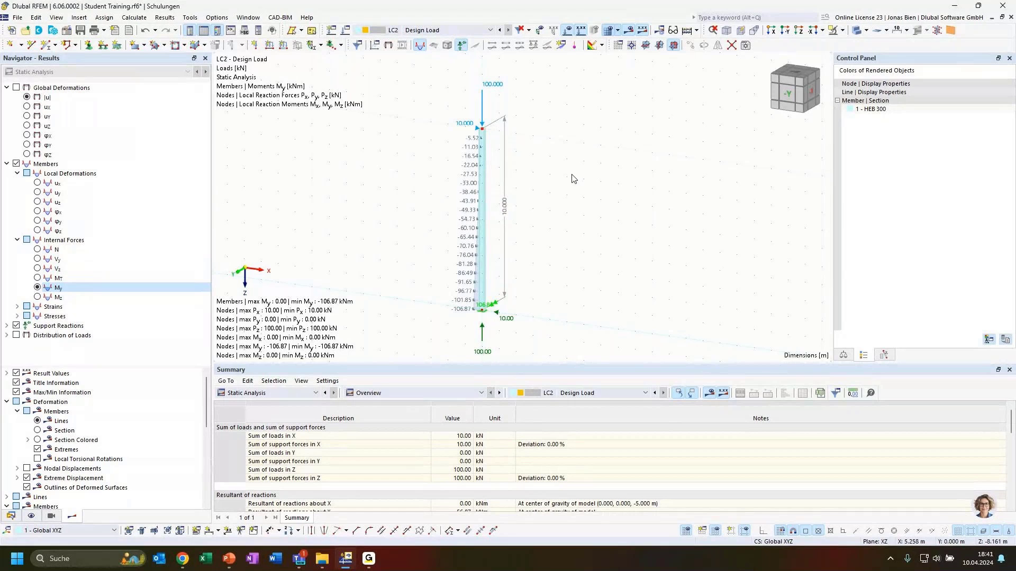
middle_click_drag(574, 178, 457, 314, "ctrl")
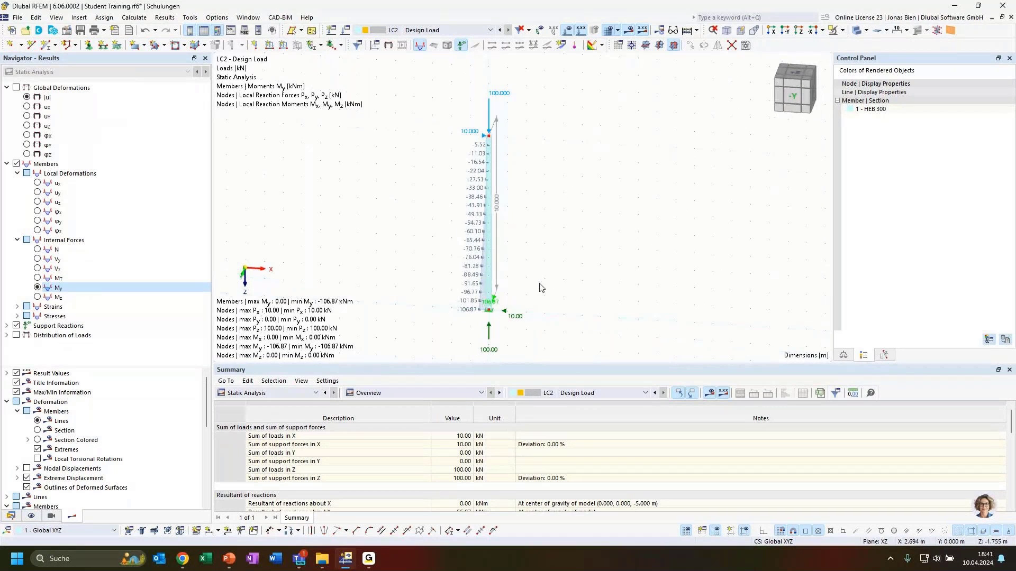
middle_click_drag(540, 288, 533, 304, "ctrl")
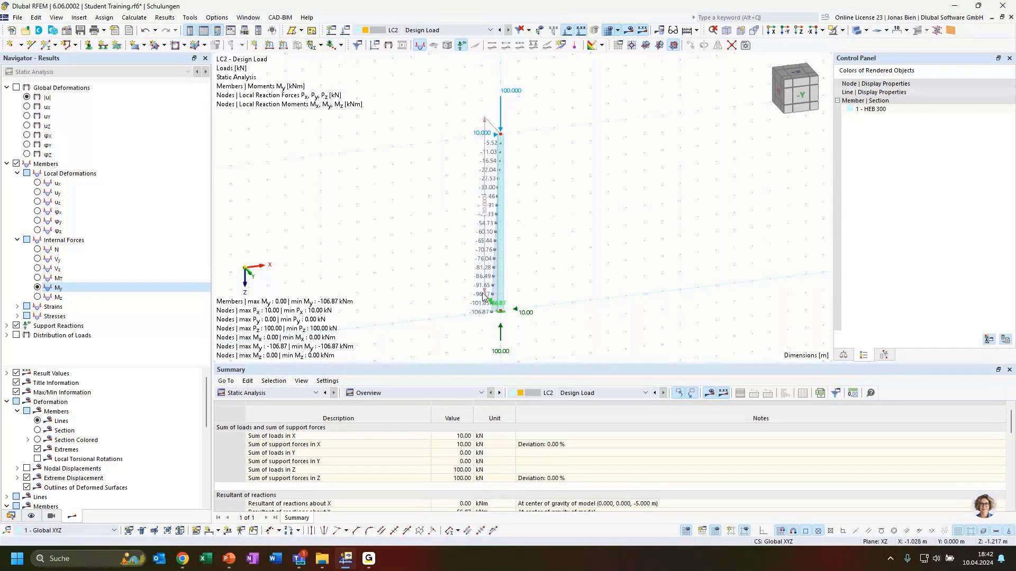
scroll(482, 303, "up", 2)
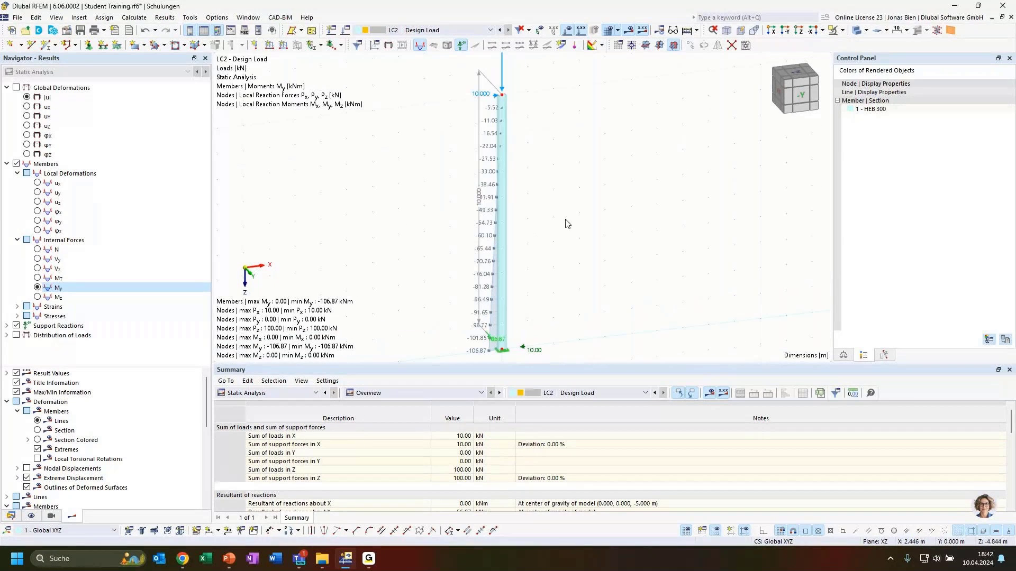
- Switch the column to a wireframe display and examine the My diagram from its top to the support
left_click(857, 31)
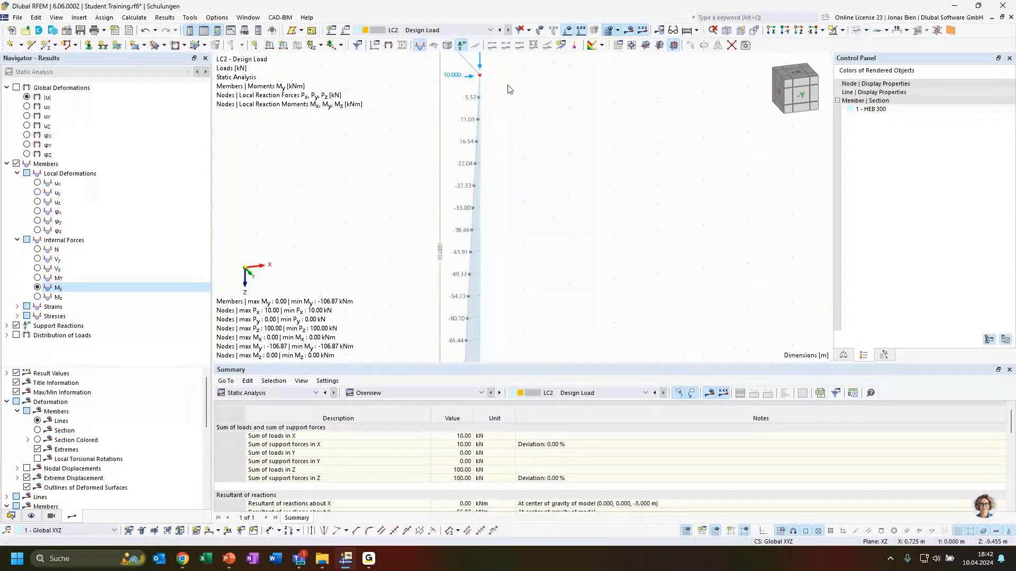
scroll(507, 80, "up", 2)
scroll(502, 123, "up", 3)
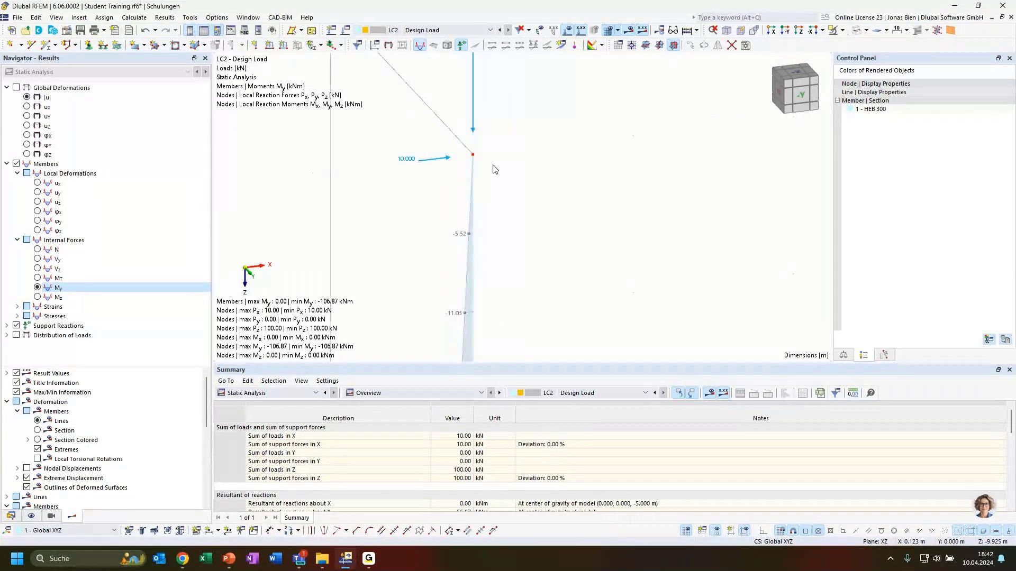
scroll(585, 265, "down", 2)
middle_click_drag(585, 265, 551, 202)
scroll(551, 202, "down", 2)
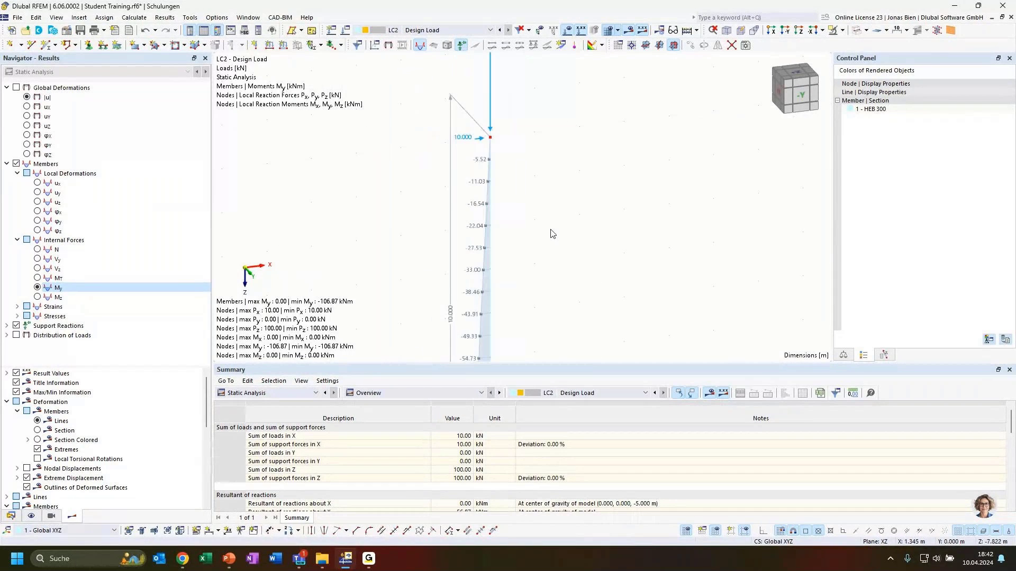
middle_click_drag(579, 328, 551, 212)
scroll(551, 213, "down", 2)
middle_click_drag(558, 276, 538, 213)
scroll(538, 215, "down", 1)
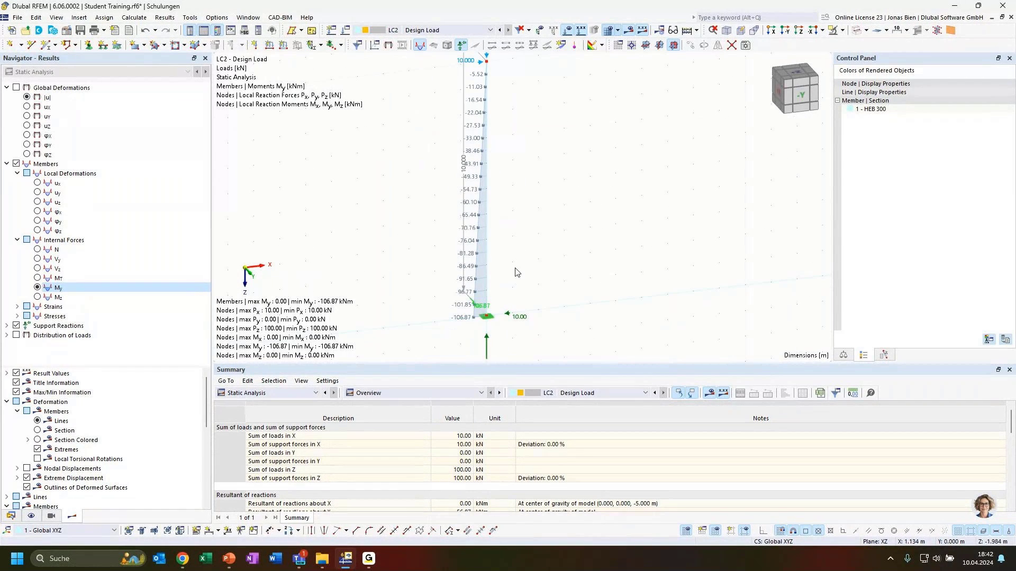
scroll(483, 316, "down", 2)
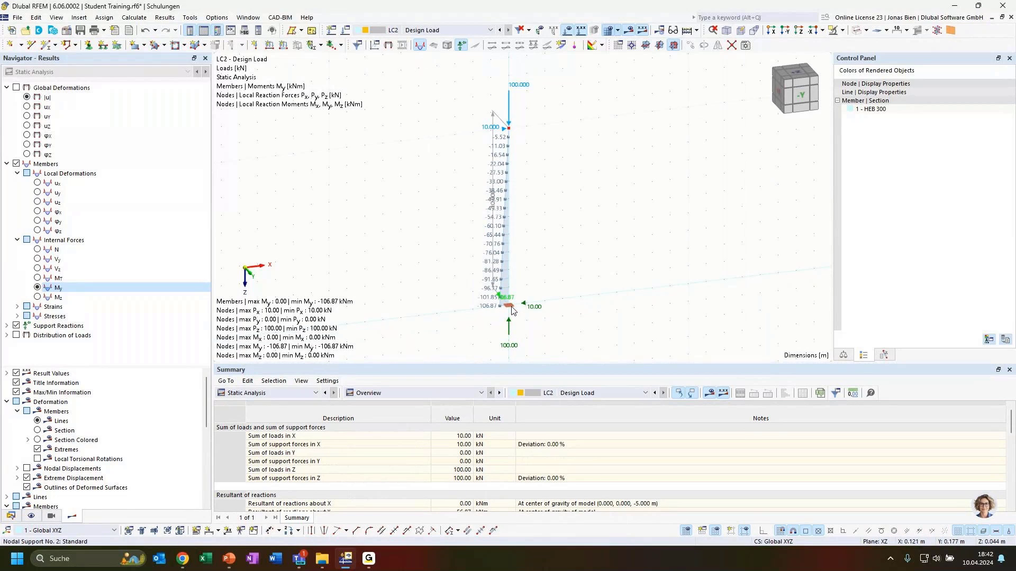
- Examine LC2's My diagram near the column's base support and along its full height
scroll(512, 311, "up", 2)
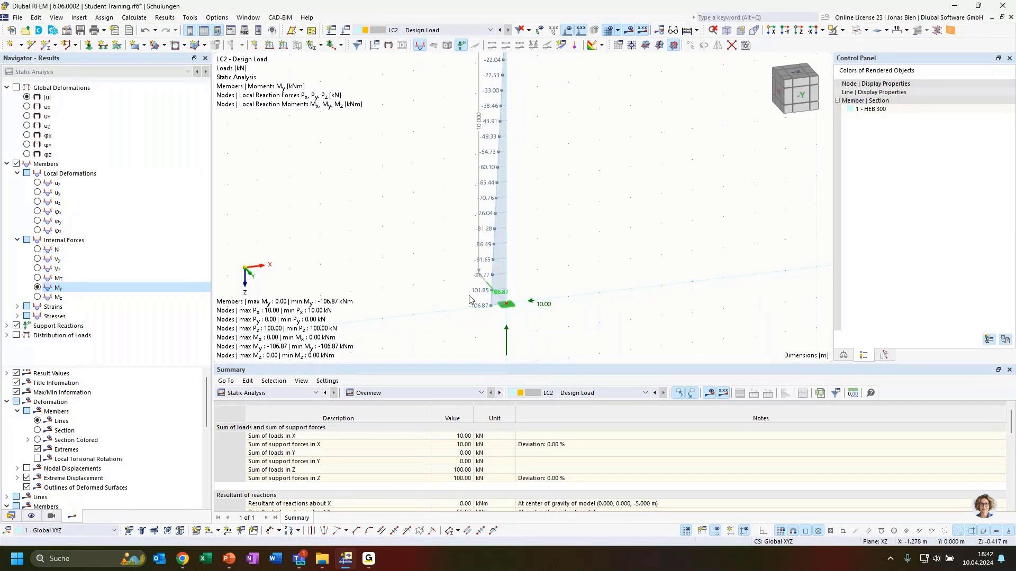
scroll(547, 296, "down", 1)
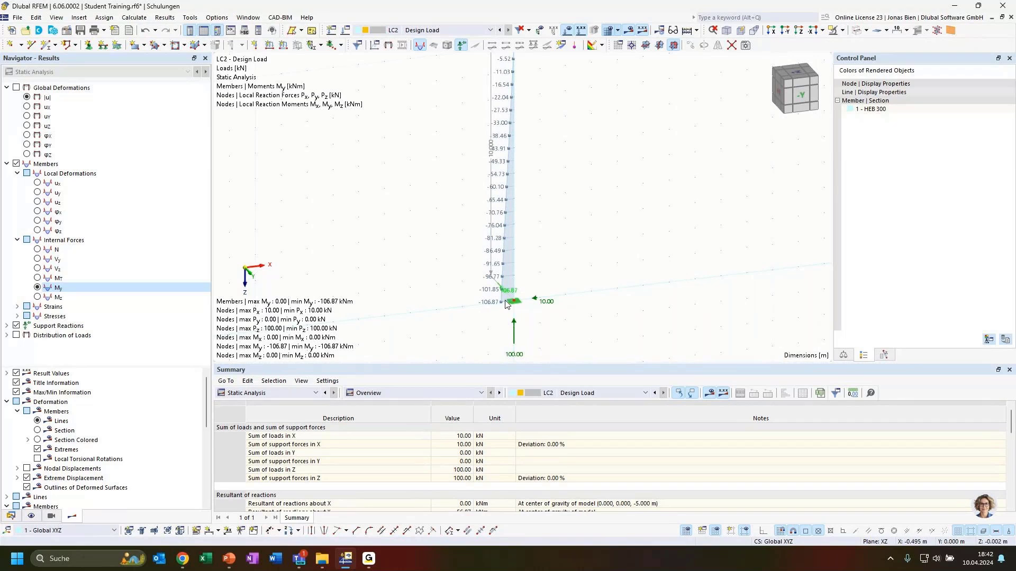
scroll(600, 267, "down", 2)
middle_click_drag(620, 214, 617, 226)
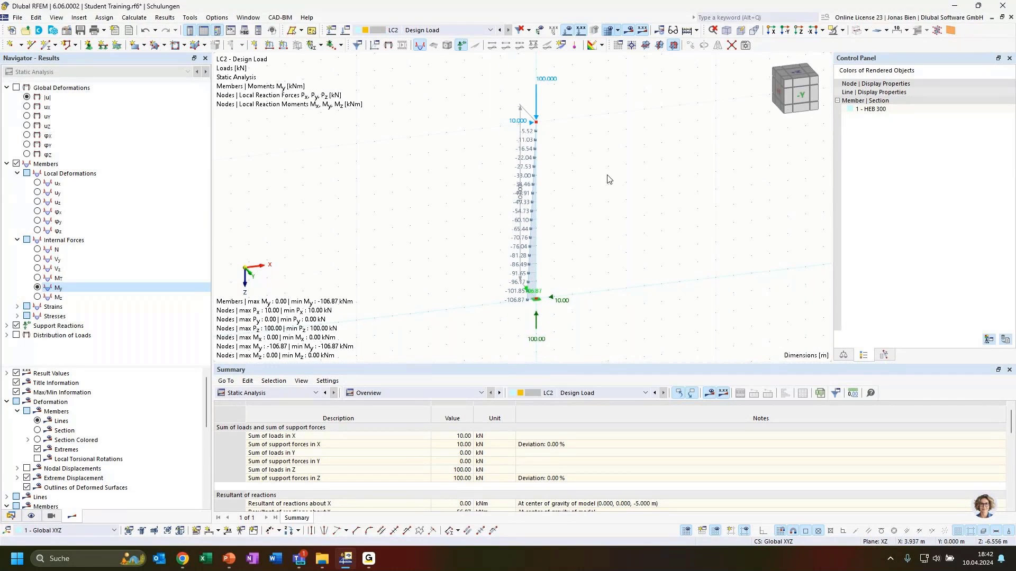
middle_click_drag(609, 218, 581, 229, "ctrl")
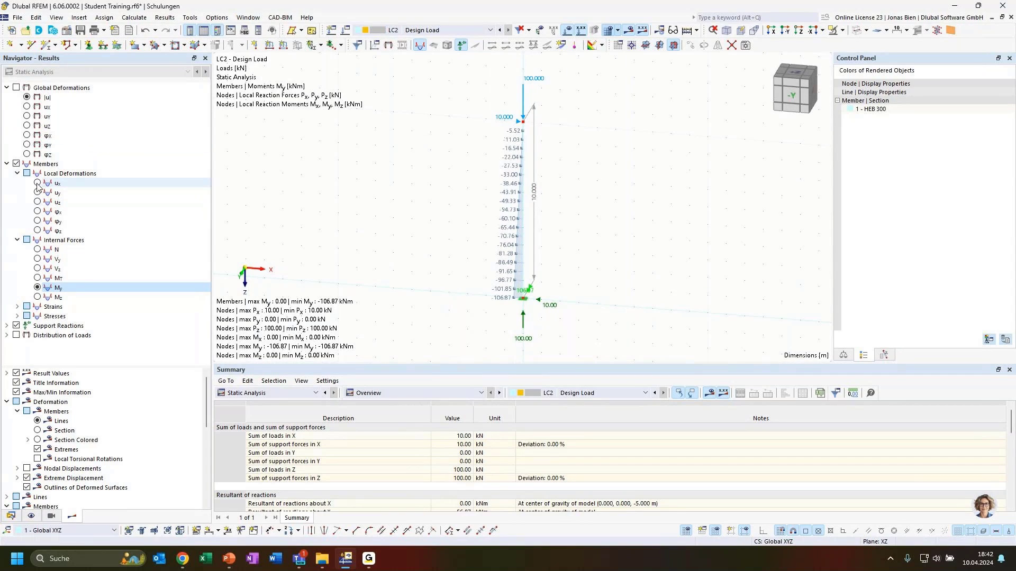
- Display LC2's global deformation |u| and examine the deflected column and its base reactions
left_click(26, 97)
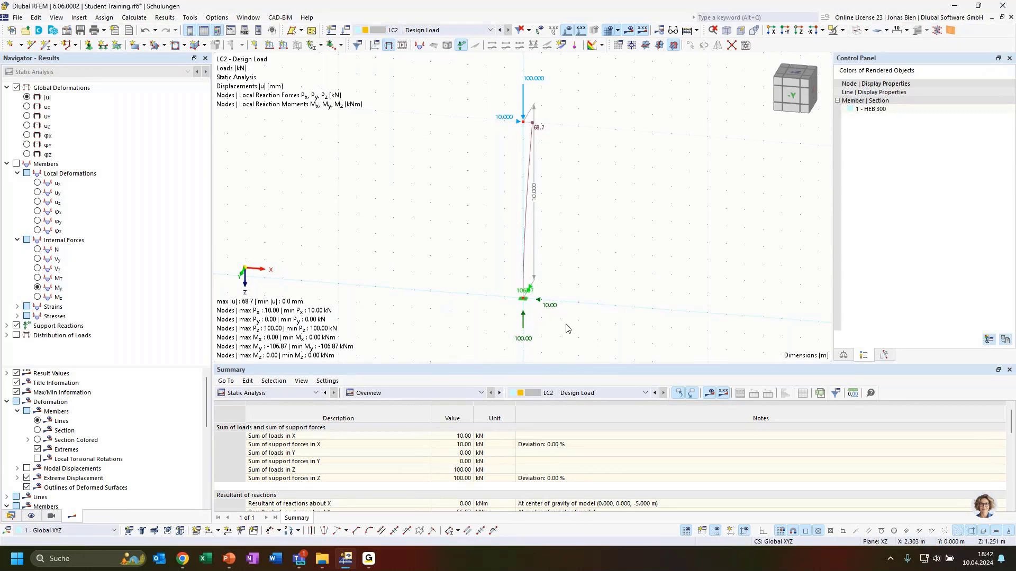
middle_click_drag(603, 304, 564, 329, "ctrl")
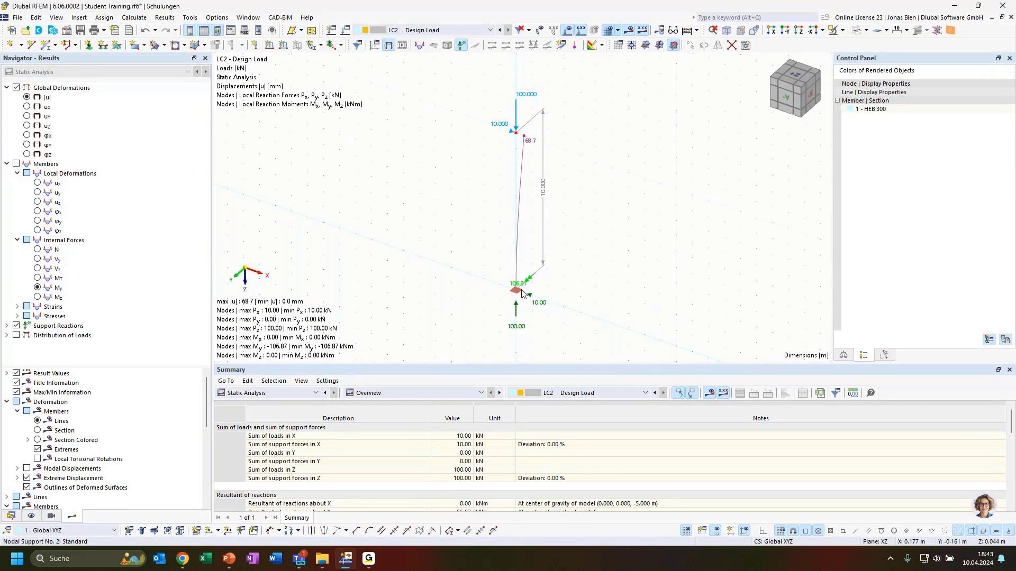
scroll(521, 294, "up", 2)
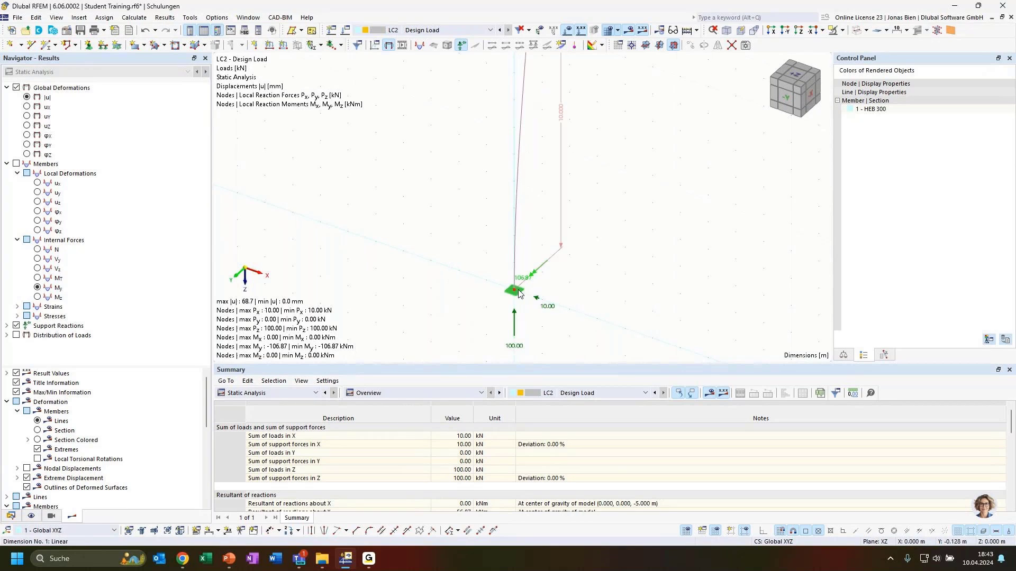
scroll(532, 281, "up", 2)
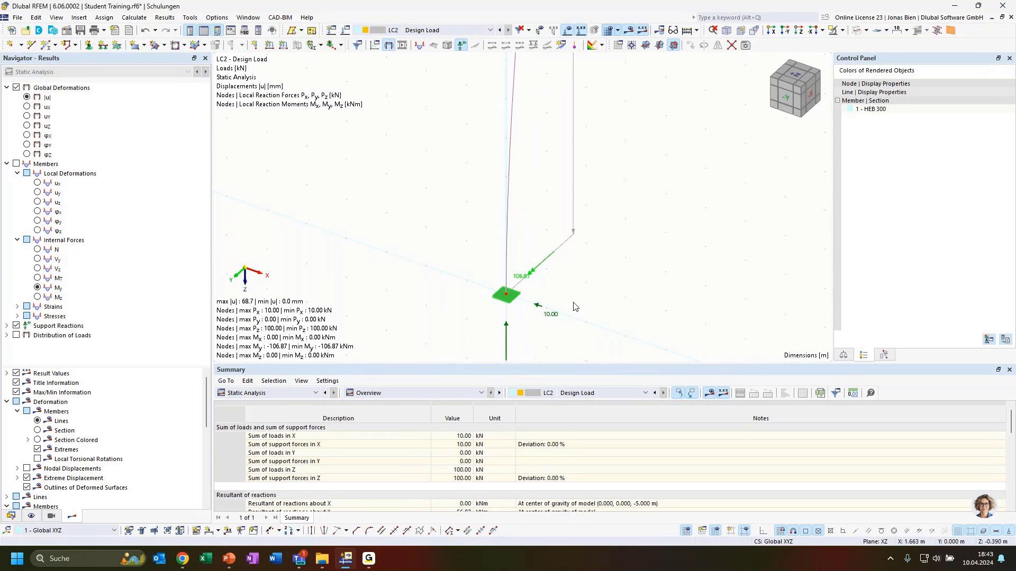
scroll(579, 294, "down", 4)
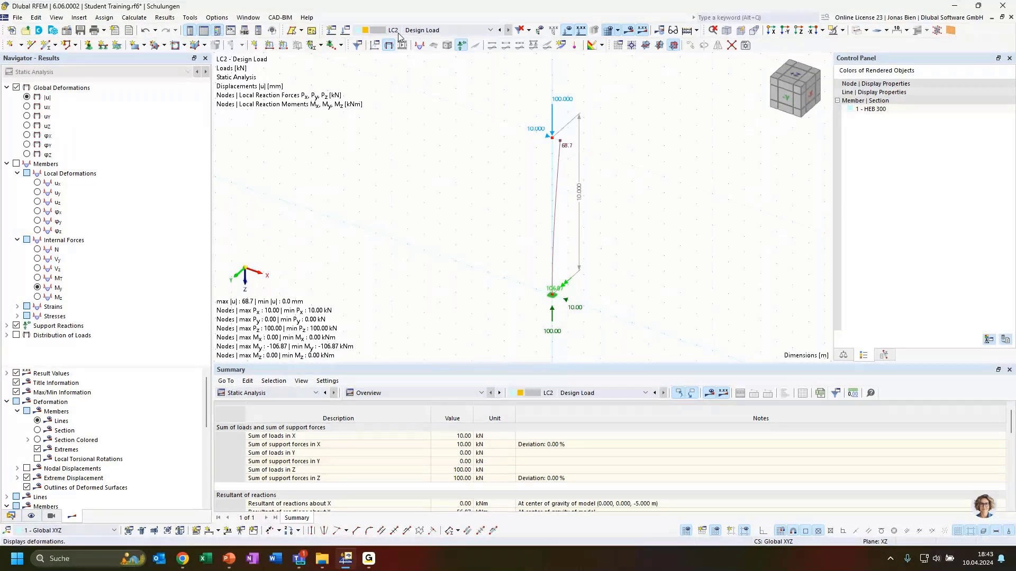
middle_click_drag(444, 182, 457, 184)
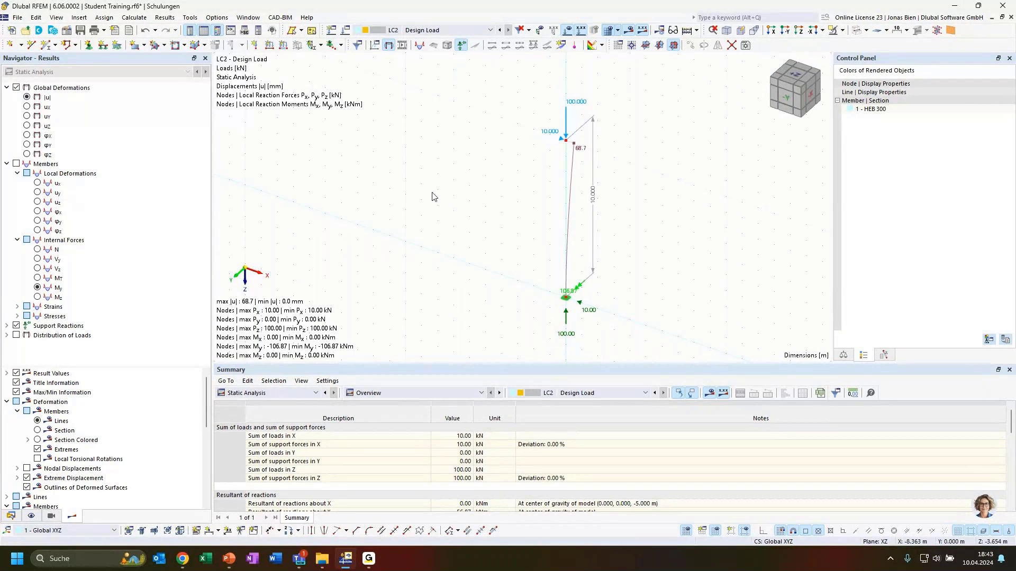
middle_click_drag(428, 201, 448, 186)
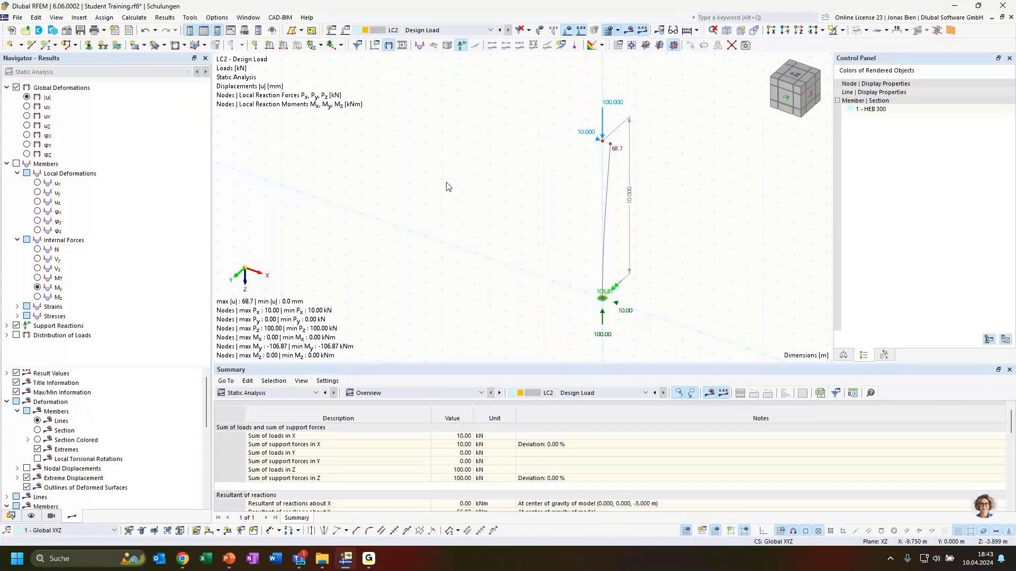
- Switch between load cases LC1 and LC2 to compare the column's total displacement and support reactions
left_click(428, 30)
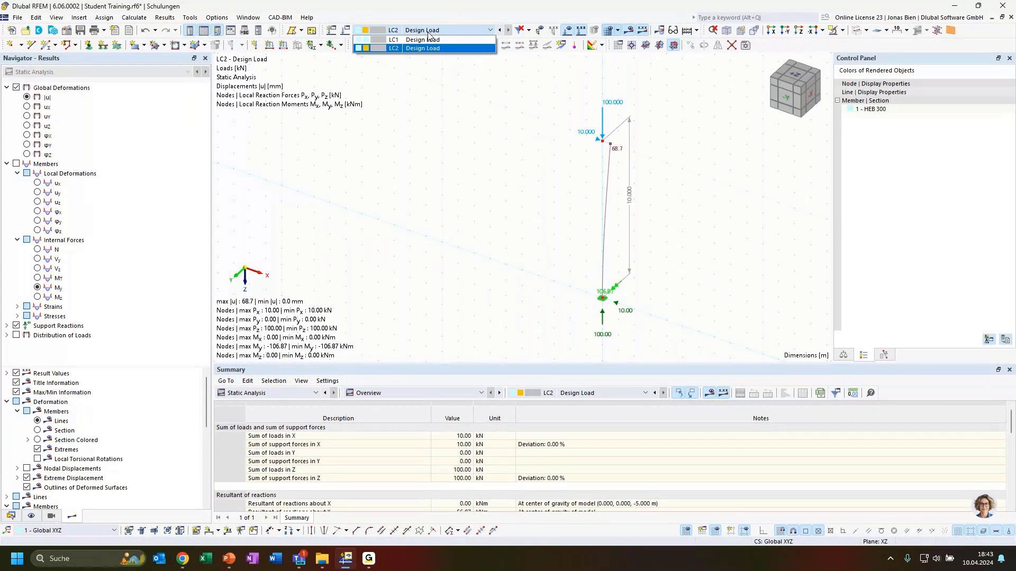
left_click(423, 31)
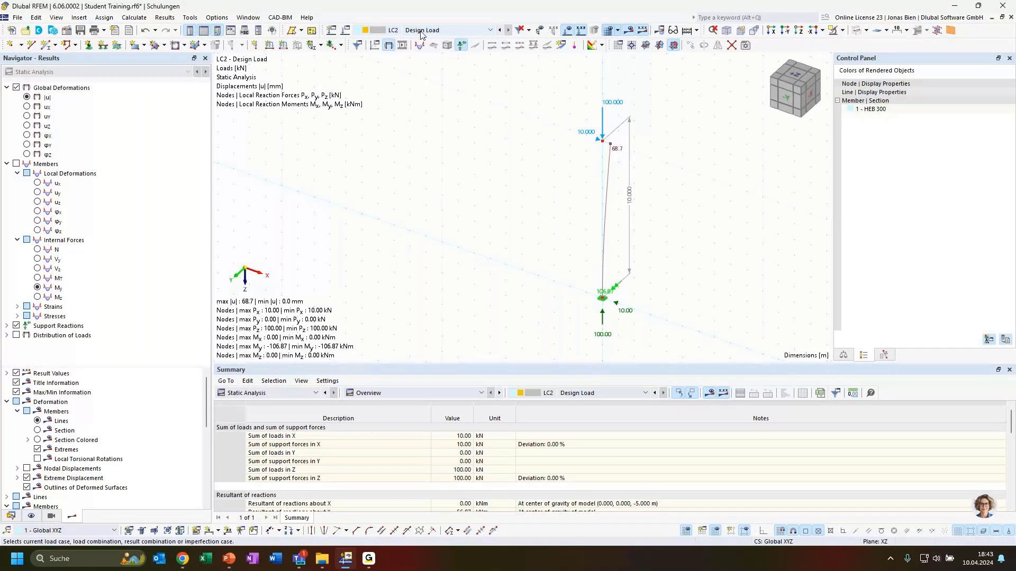
left_click(423, 33)
left_click(426, 40)
left_click(427, 33)
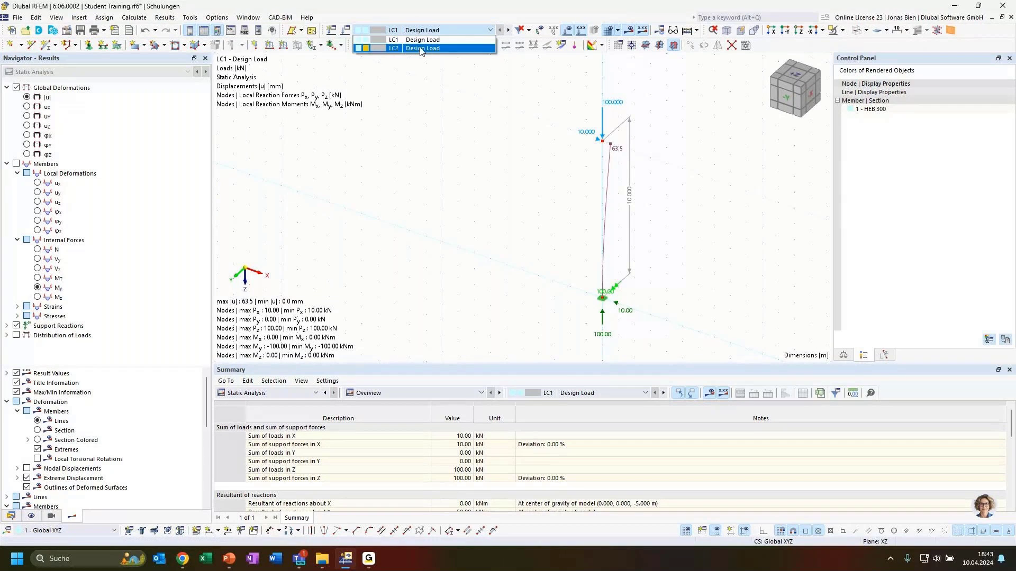
left_click(423, 31)
left_click(423, 30)
left_click(426, 58)
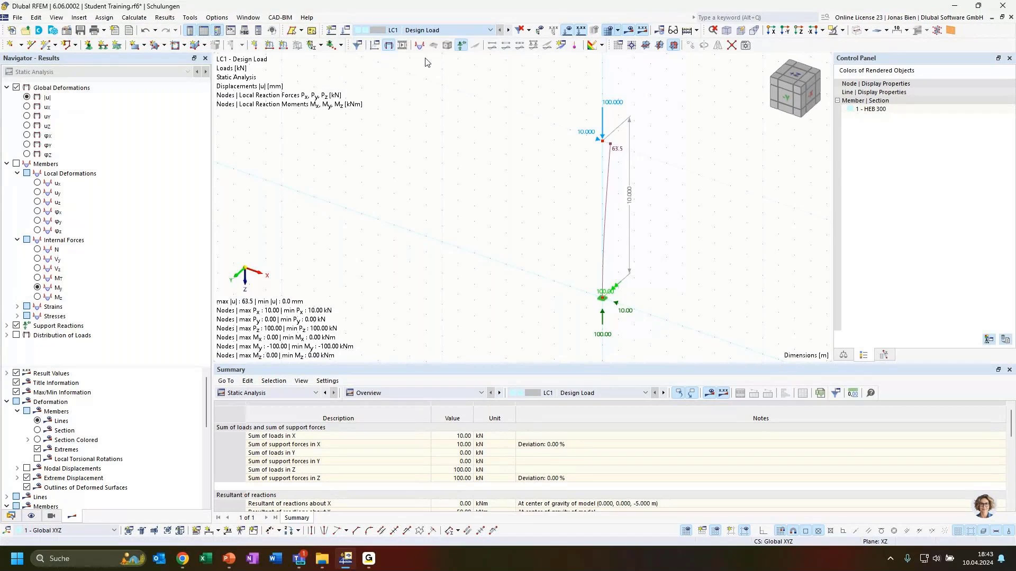
- Open a second window of the model, tile both windows vertically, and bring the column into view in each
left_click(258, 21)
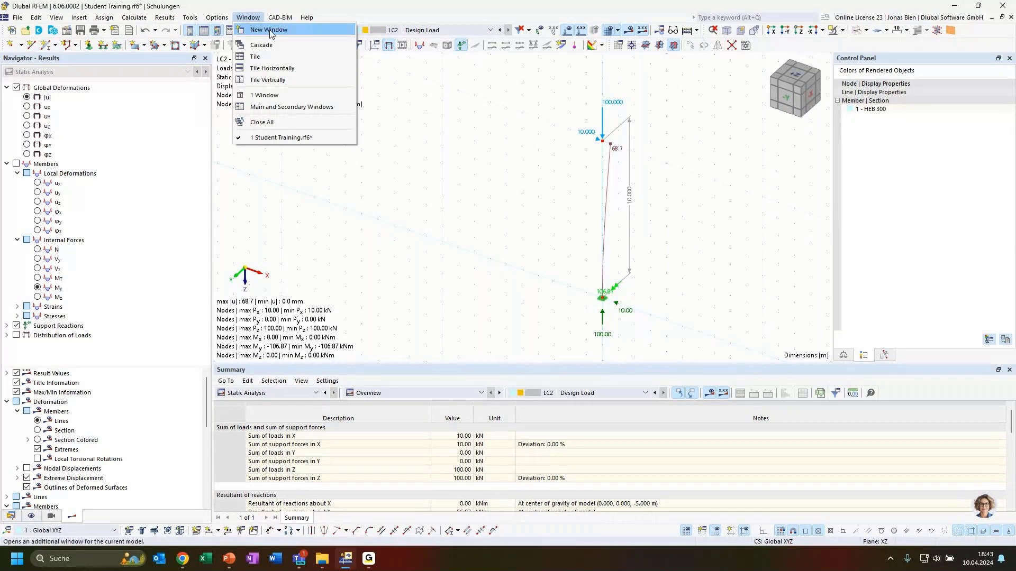
left_click(270, 29)
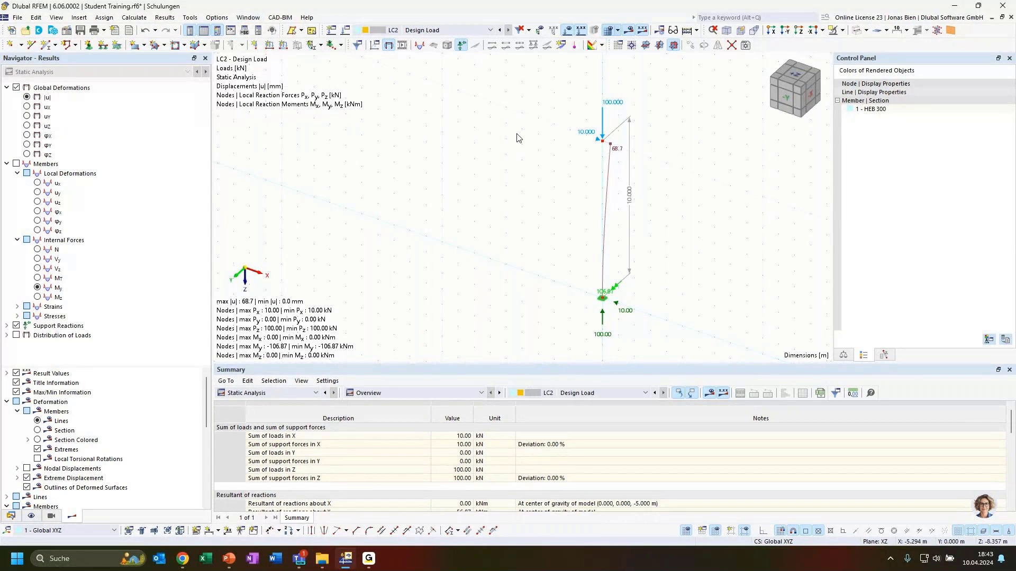
left_click(247, 17)
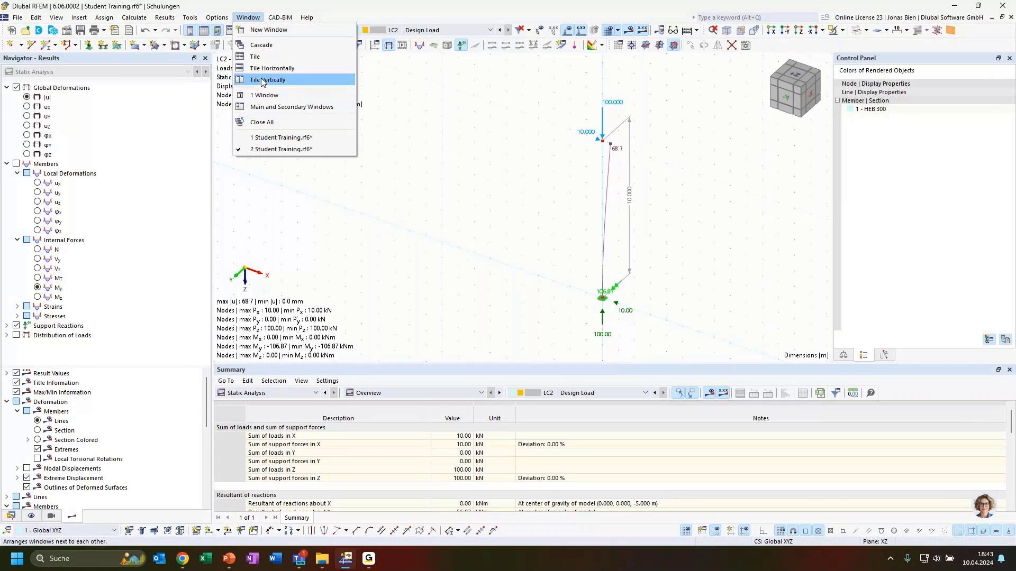
left_click(262, 80)
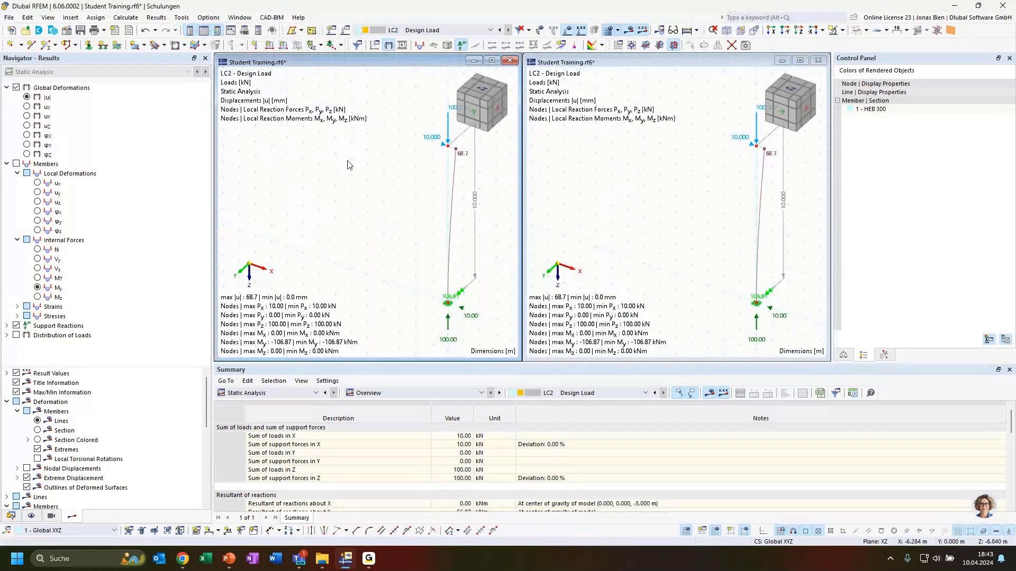
middle_click_drag(437, 166, 356, 155)
middle_click_drag(698, 169, 676, 167)
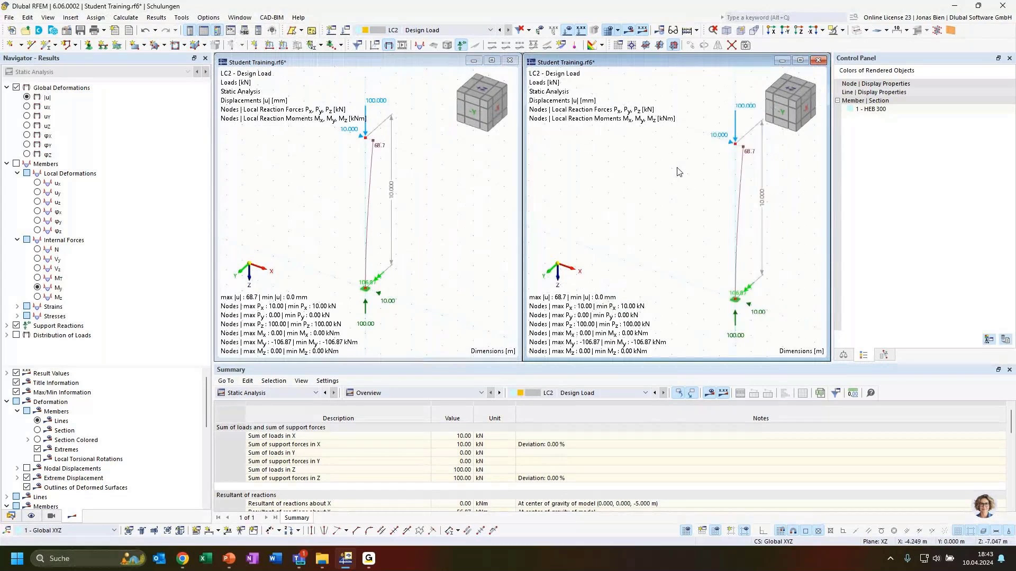
- Set one of the tiled windows to LC1 to compare its displacements with LC2 in the other
left_click(468, 202)
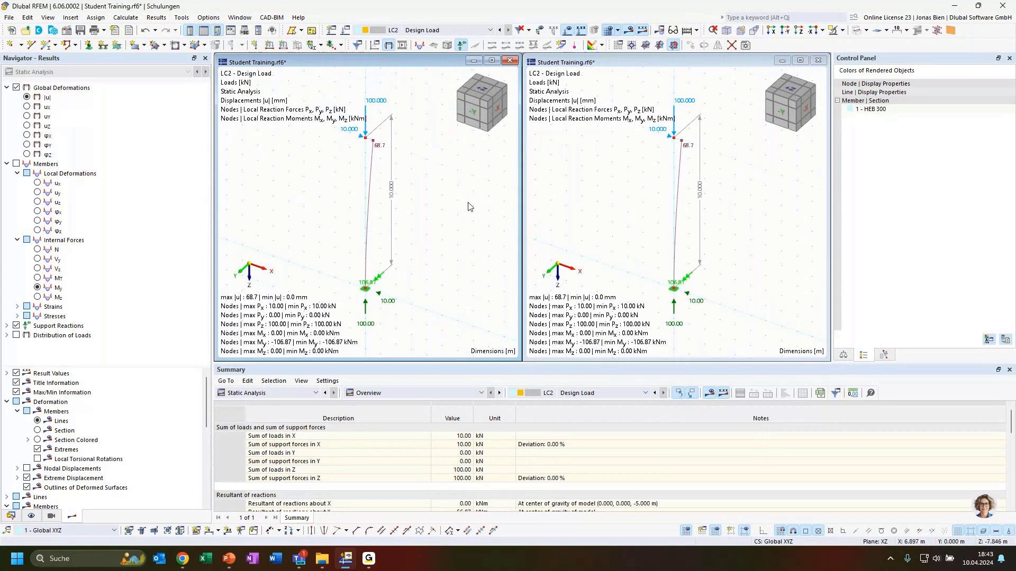
left_click(415, 30)
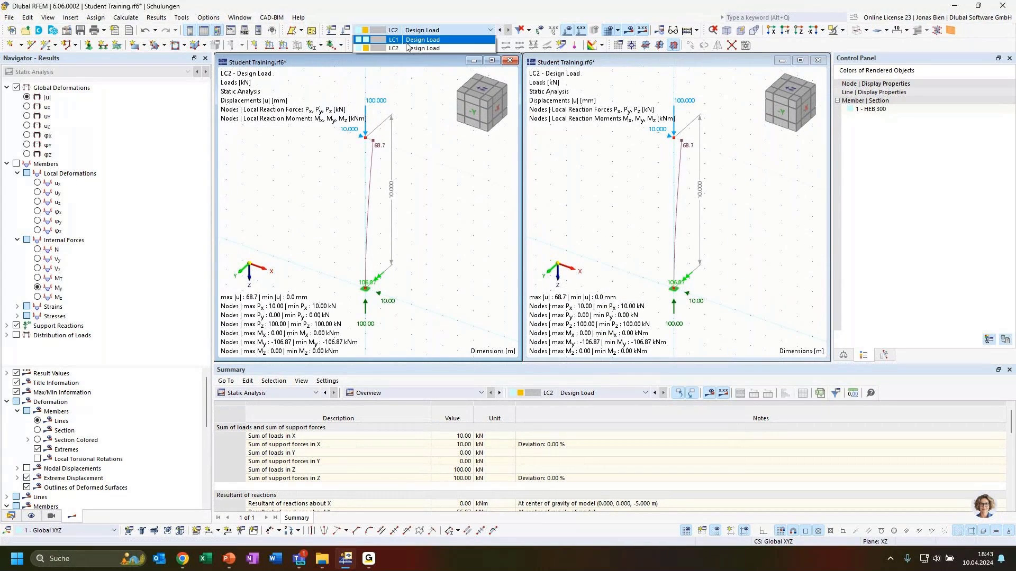
left_click(409, 40)
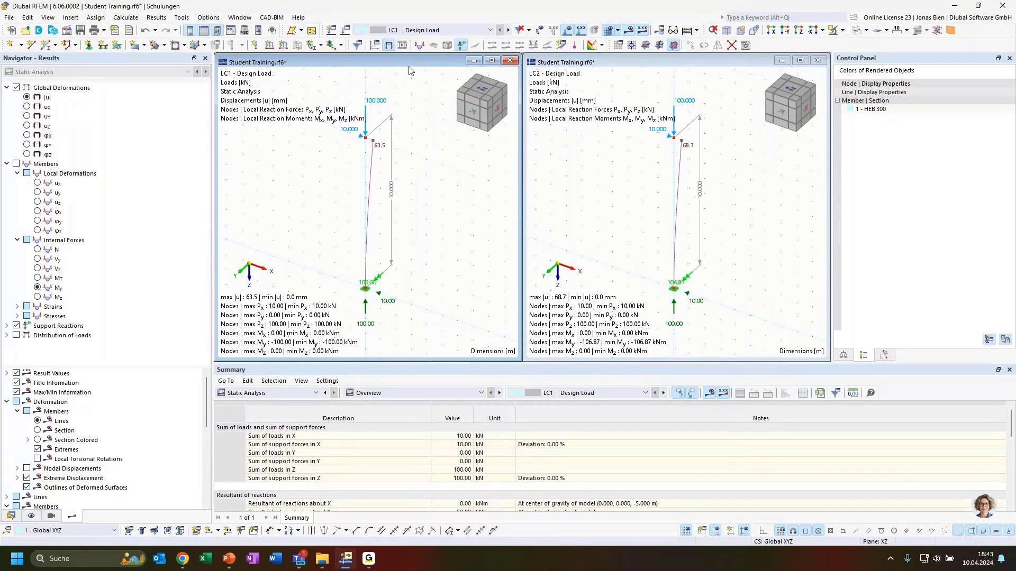
left_click(617, 194)
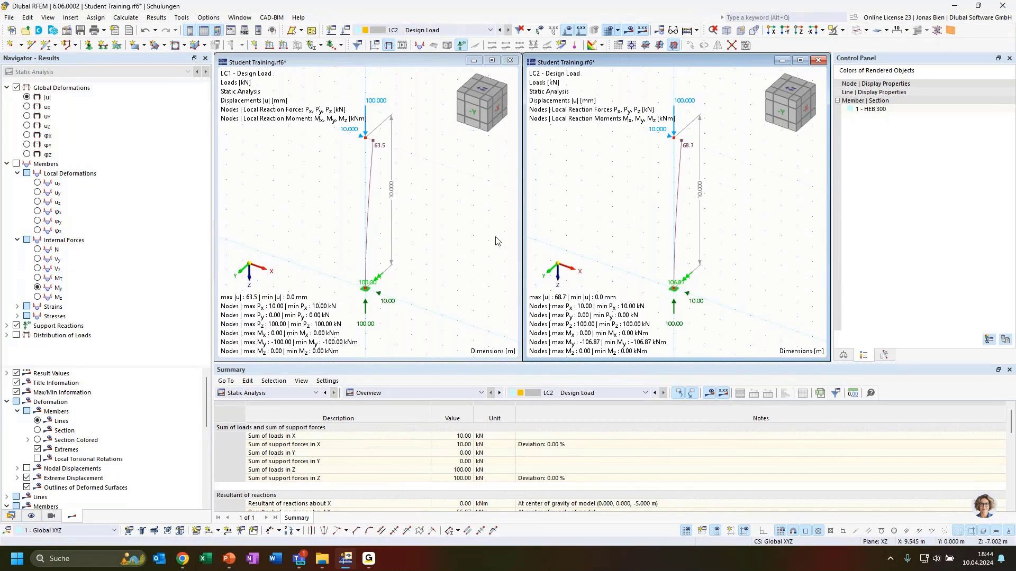
- Display the column's axial forces N in both tiled windows to compare LC1 with LC2
left_click(417, 195)
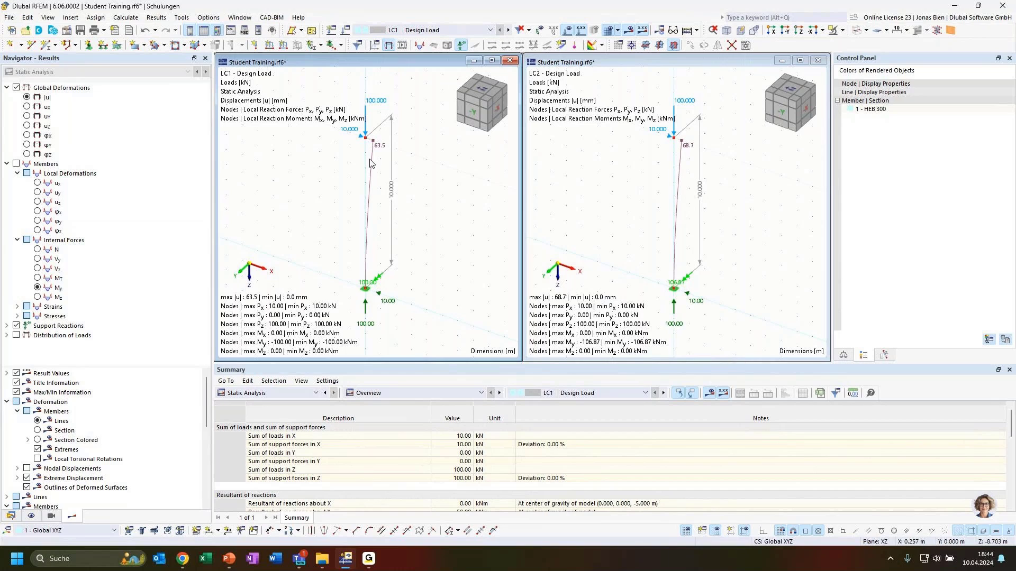
left_click(53, 249)
left_click(612, 212)
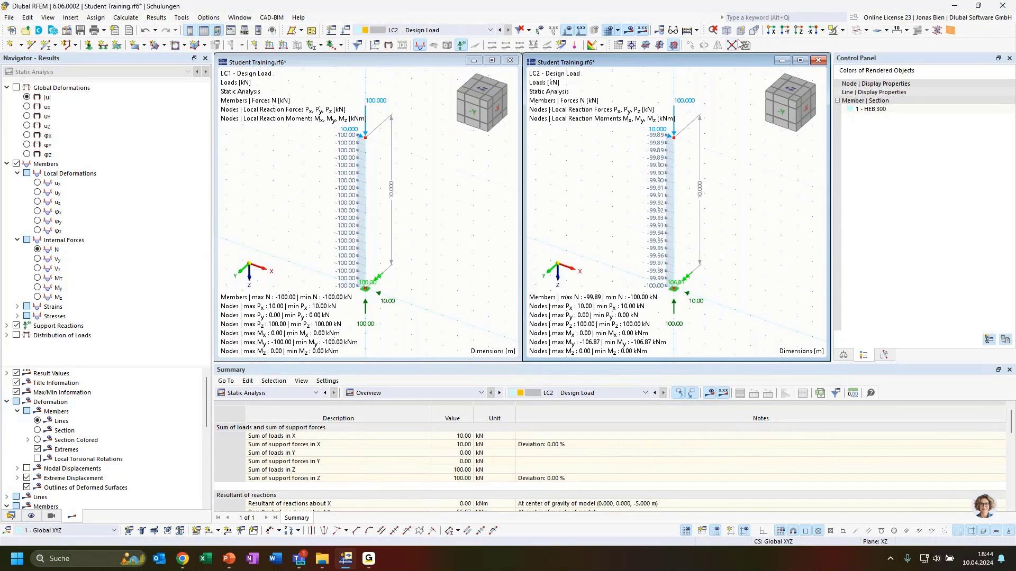
- Close the LC2 window, maximize the remaining one, and set it to LC2
left_click(819, 62)
left_click(492, 60)
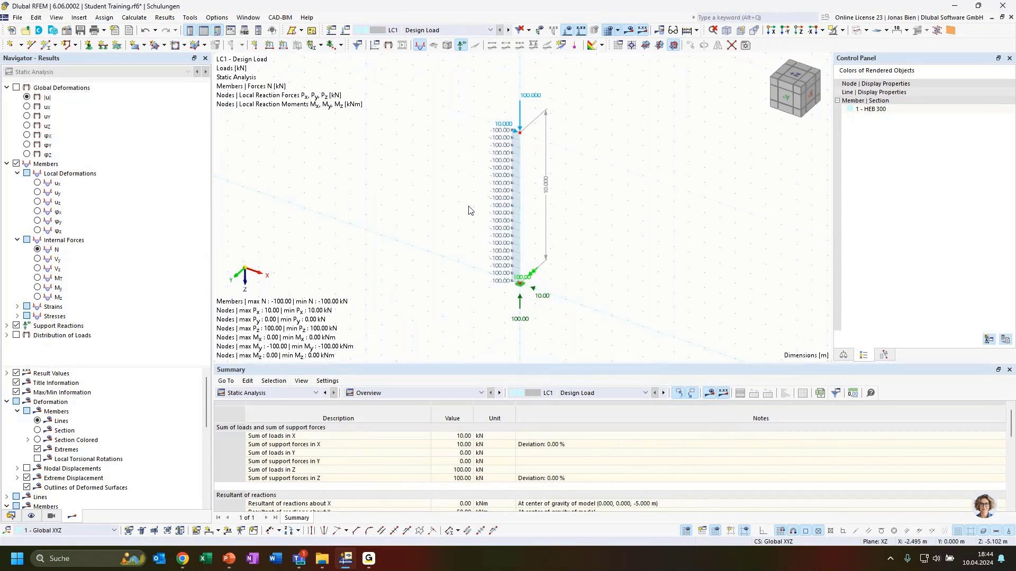
left_click(446, 30)
left_click(423, 46)
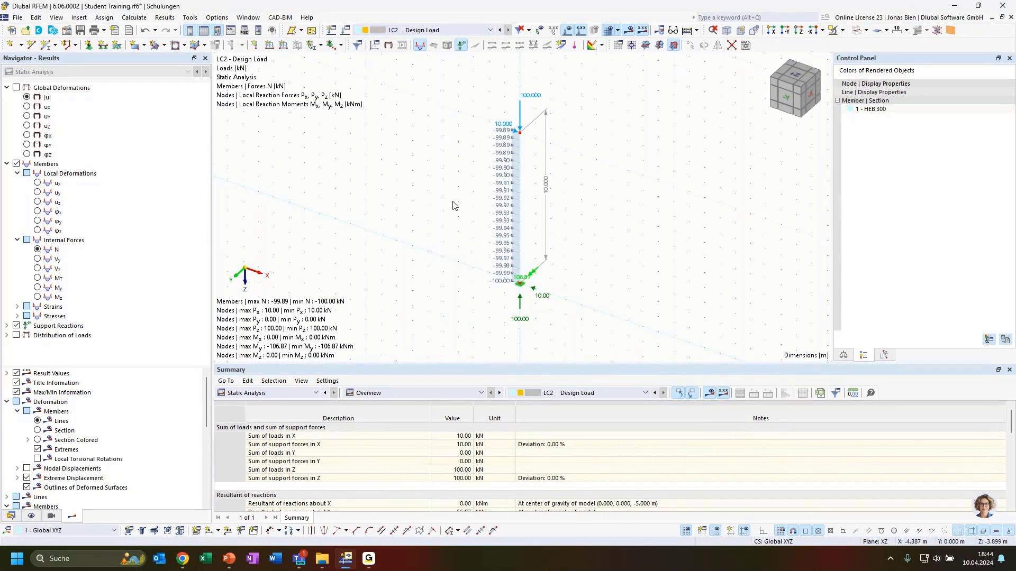
- Examine LC2's axial force diagram N, the top loads and the base reactions from several angles
middle_click_drag(430, 205, 437, 207)
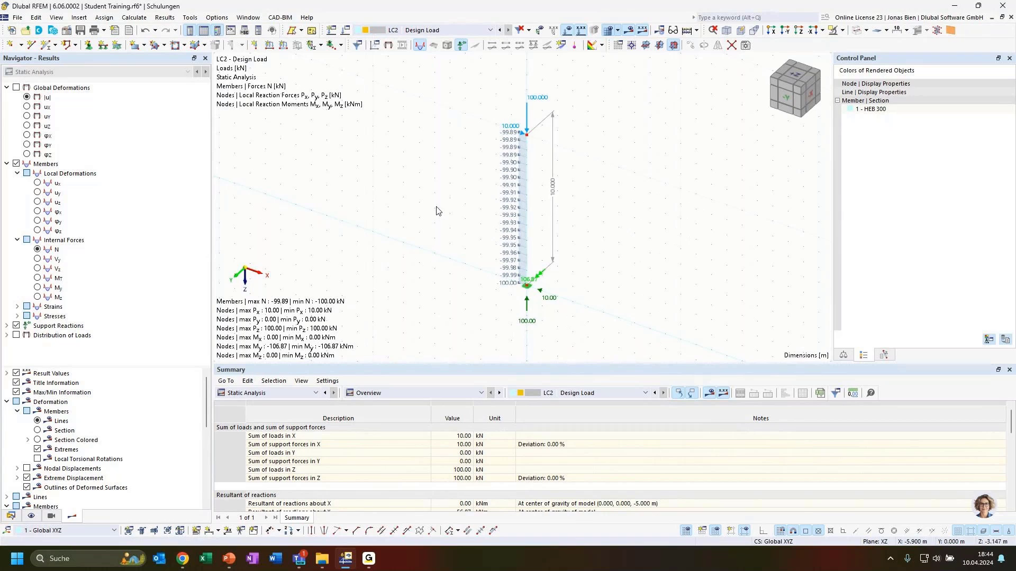
scroll(444, 215, "up", 1)
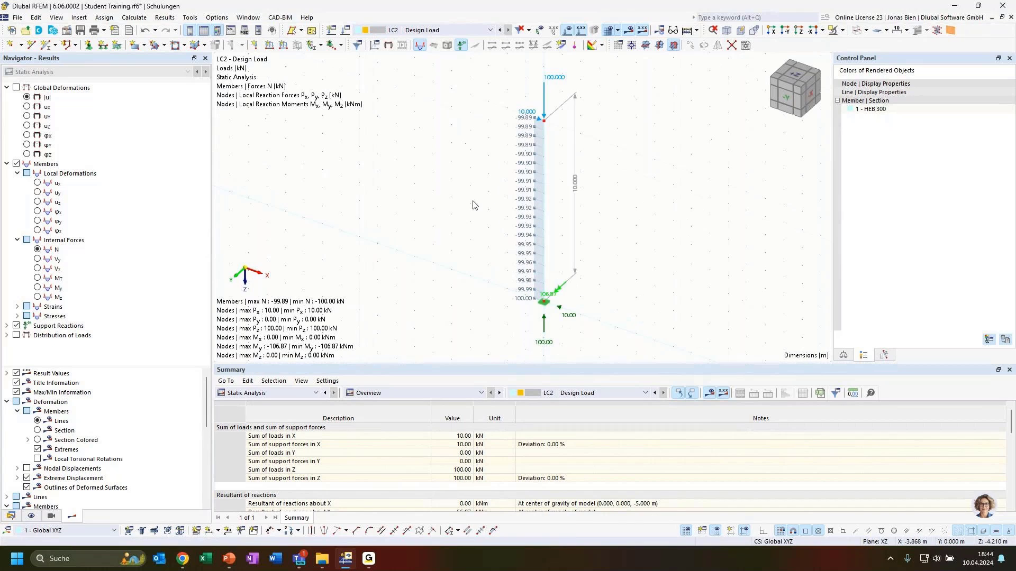
middle_click_drag(612, 224, 612, 214)
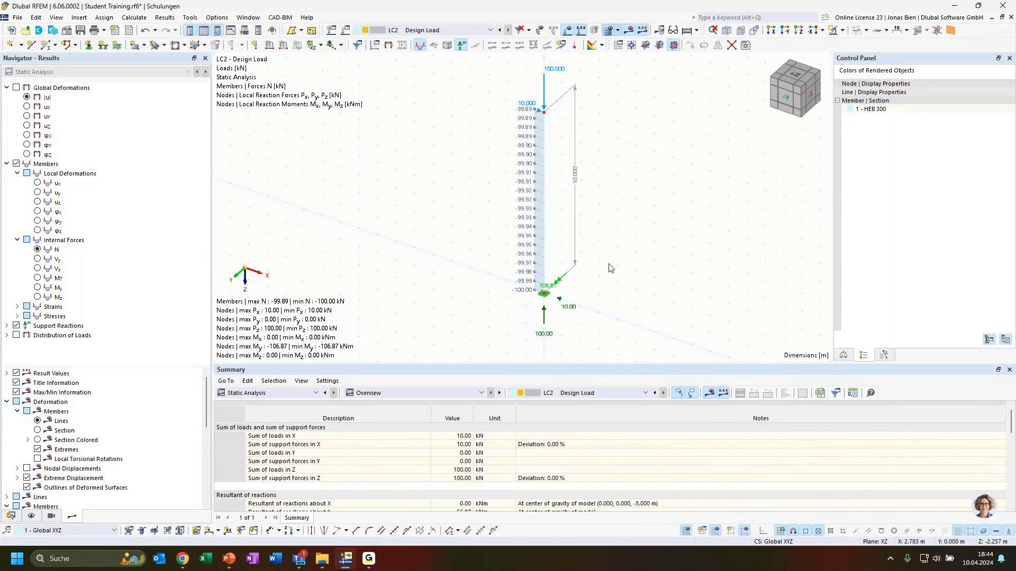
middle_click_drag(612, 288, 566, 292, "ctrl")
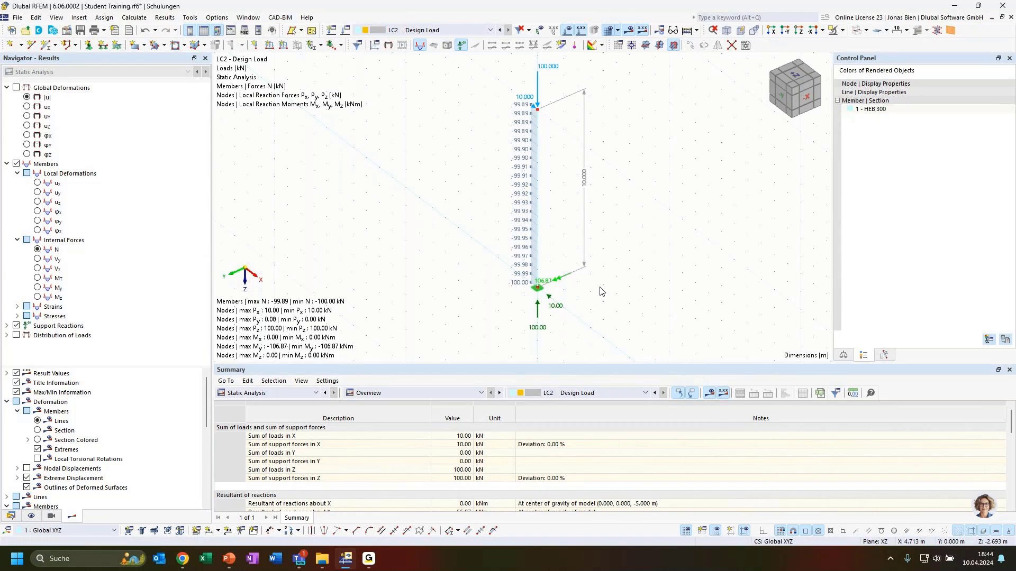
middle_click_drag(590, 297, 601, 300, "ctrl")
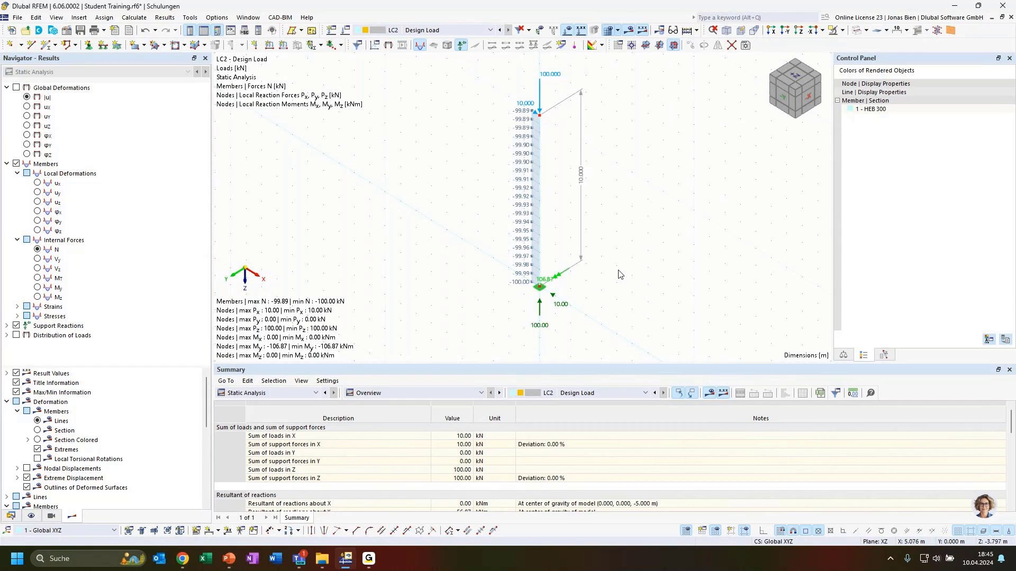
left_click(541, 103)
middle_click_drag(631, 120, 629, 141)
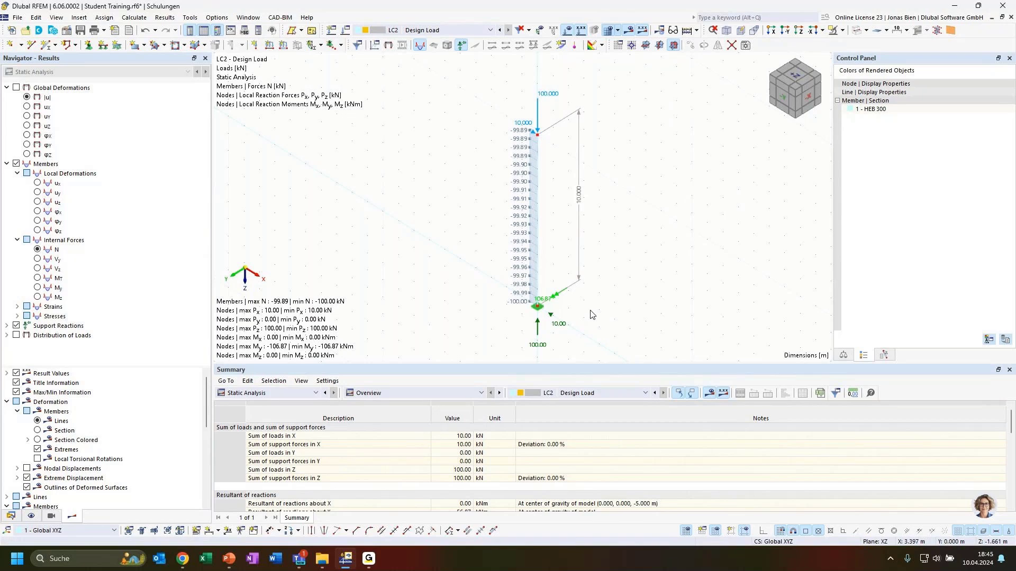
middle_click_drag(600, 317, 622, 278, "ctrl")
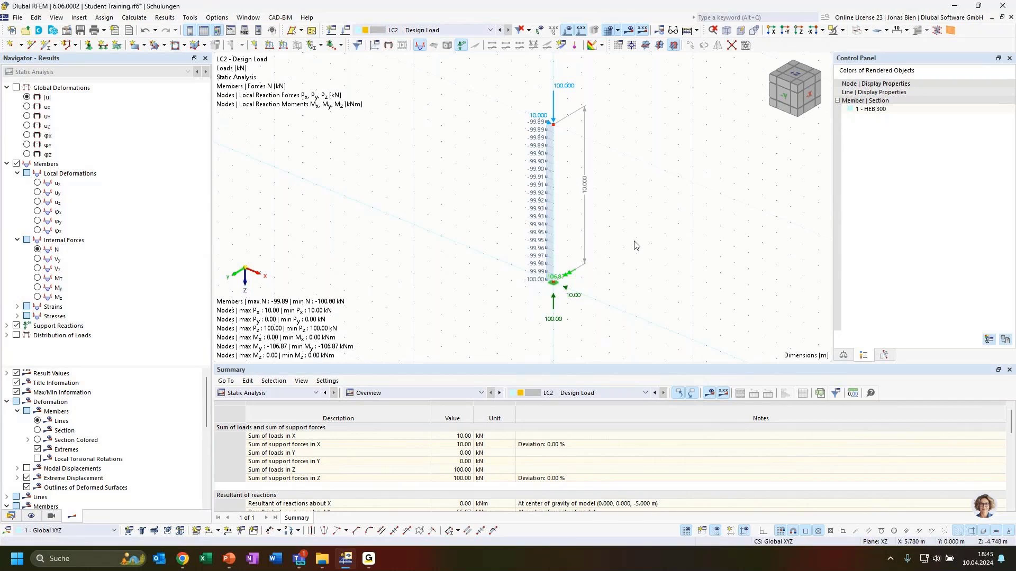
- Set LC2's nodal load at the column top to 20 kN in X and 200 kN in Z
double_click(554, 115)
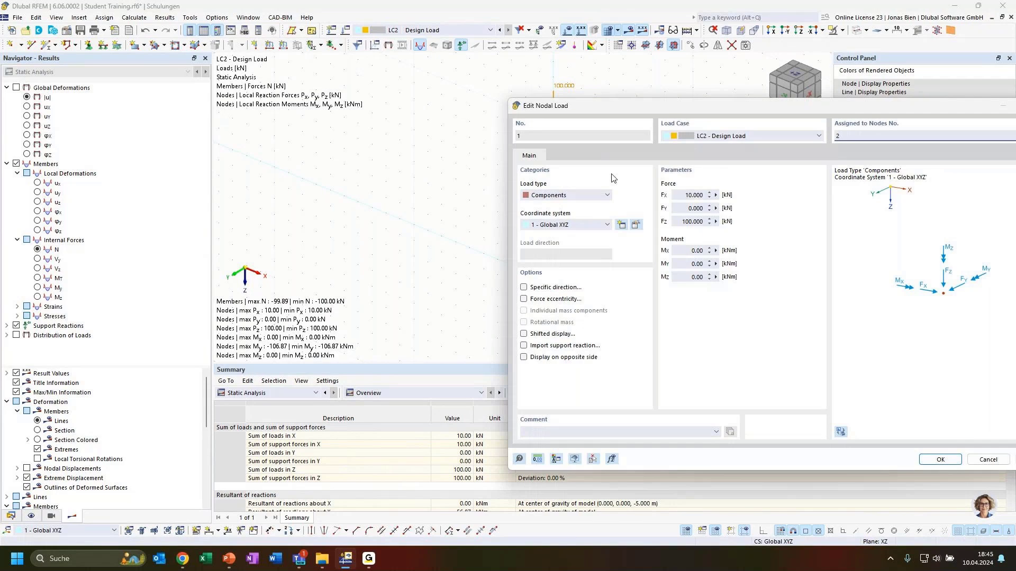
left_click_drag(689, 195, 685, 194)
type("2")
left_click(684, 221)
type("2")
left_click_drag(706, 107, 590, 80)
left_click(824, 431)
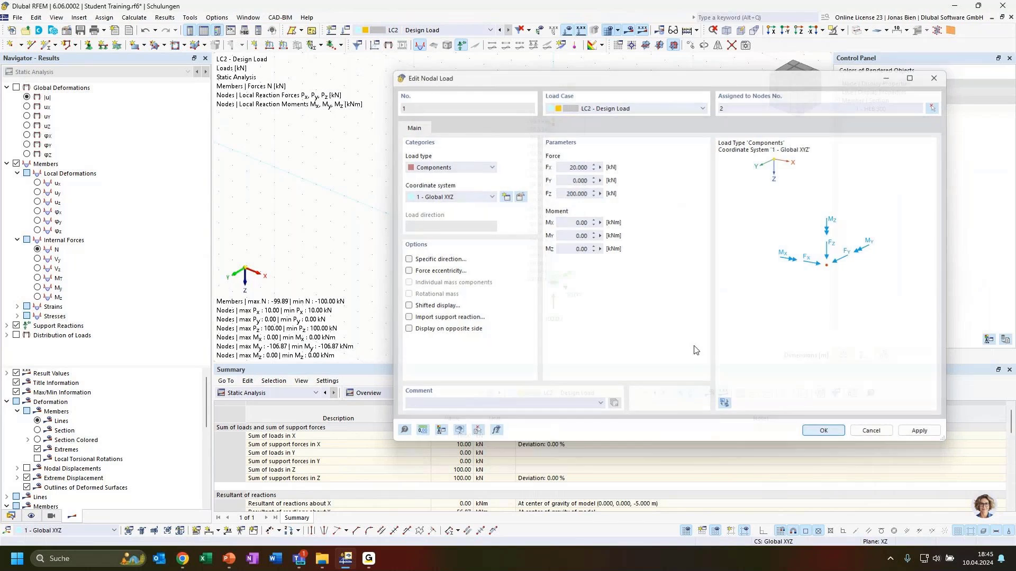
- Switch back to LC2 and calculate its results with the modified nodal load
left_click(447, 30)
left_click(423, 48)
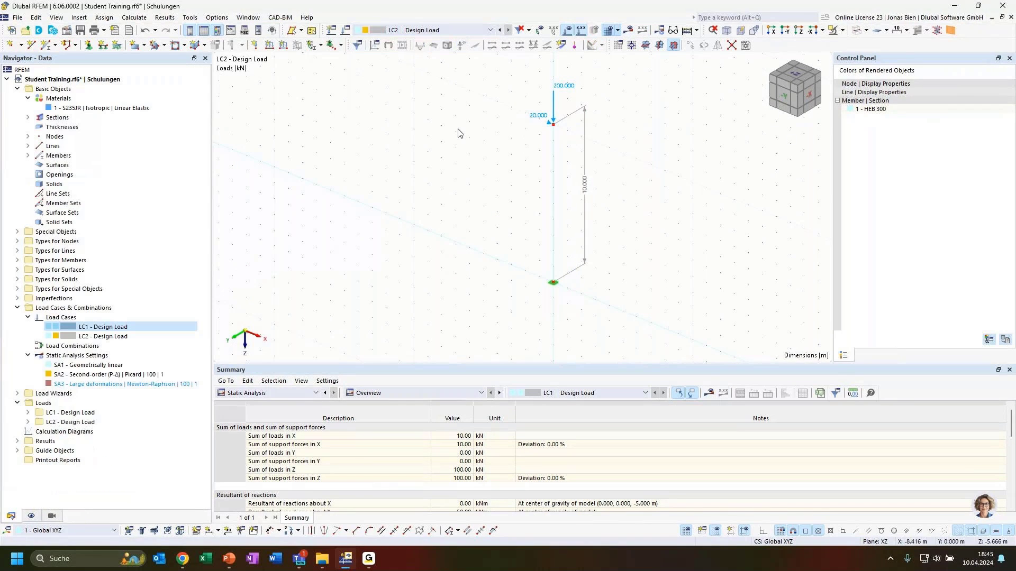
left_click(628, 30)
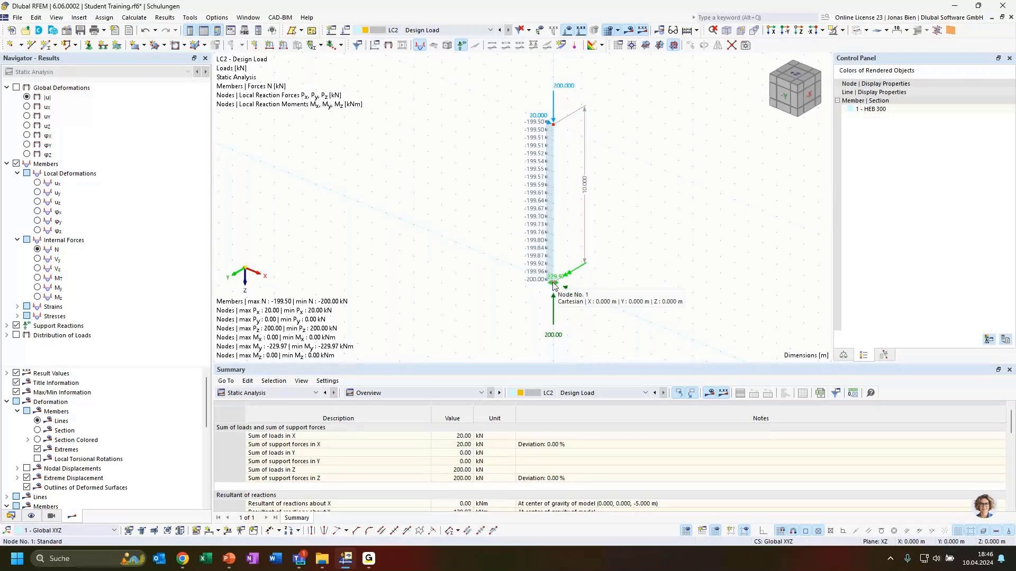
- Examine LC2's axial force diagram, the column's top loads and the support reactions at its base
scroll(554, 285, "up", 1)
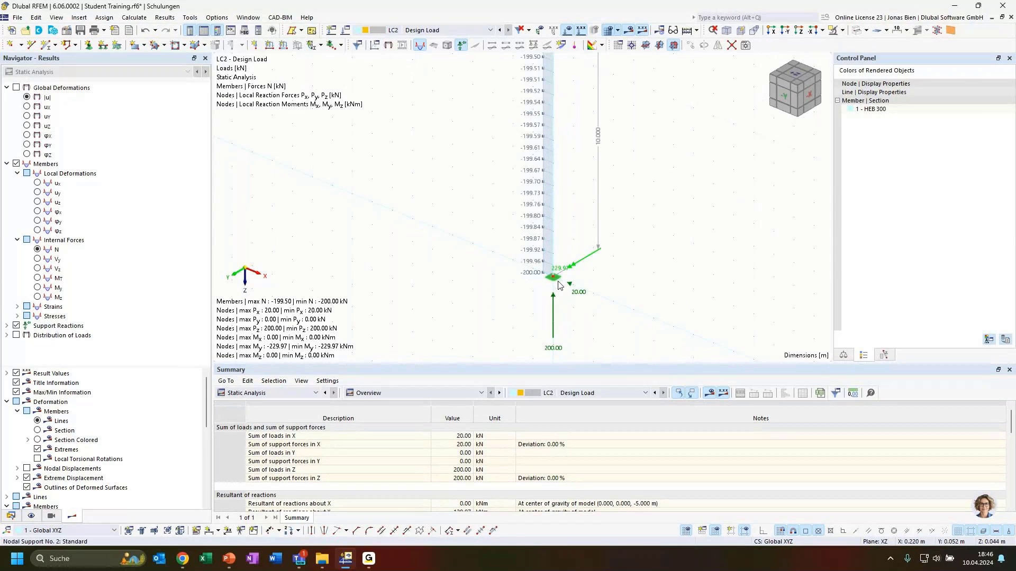
scroll(558, 286, "down", 2)
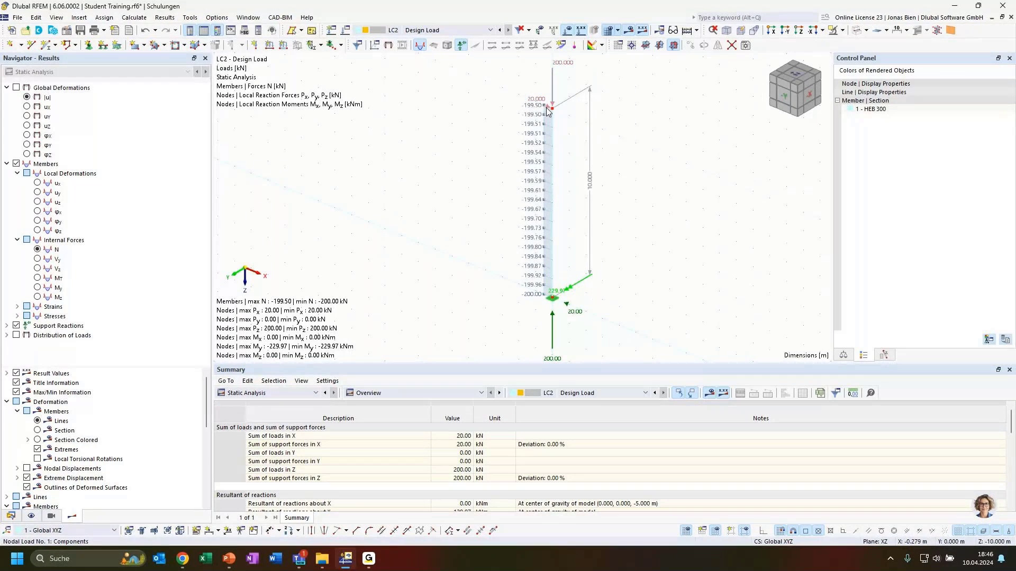
mouse_move(541, 102)
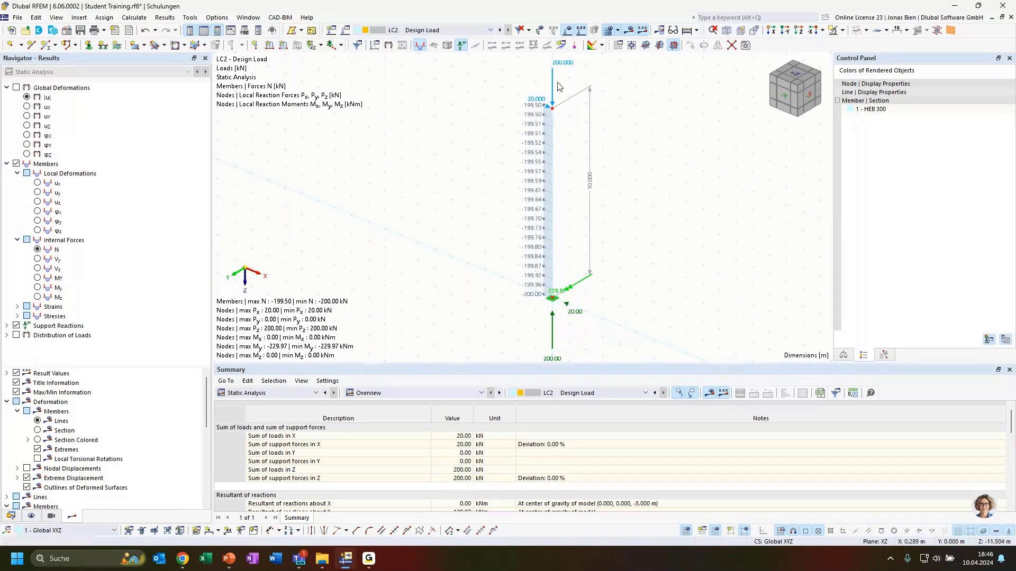
mouse_move(554, 79)
middle_click_drag(613, 294, 643, 268, "ctrl")
scroll(637, 277, "down", 1)
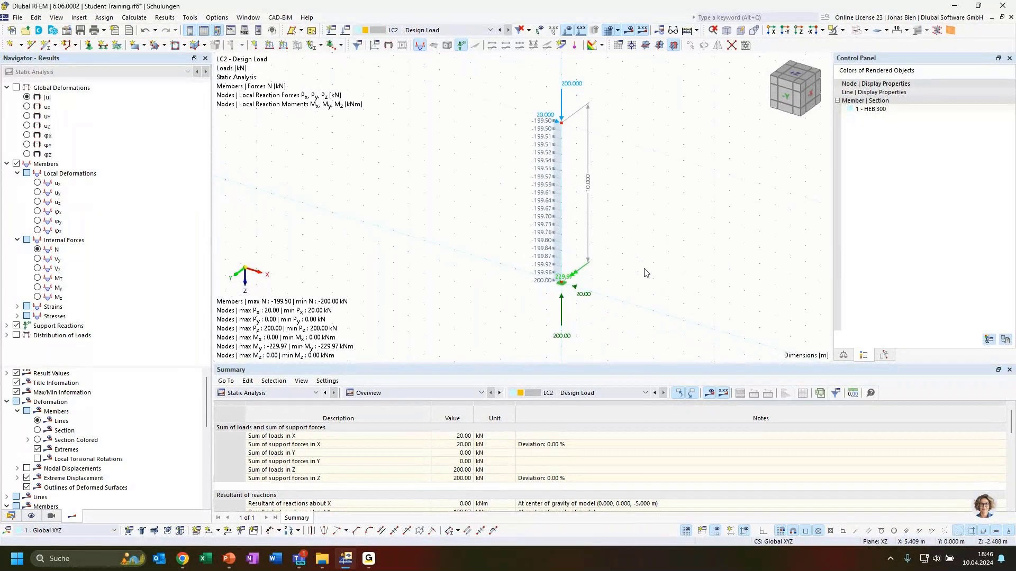
middle_click_drag(723, 307, 688, 311, "ctrl")
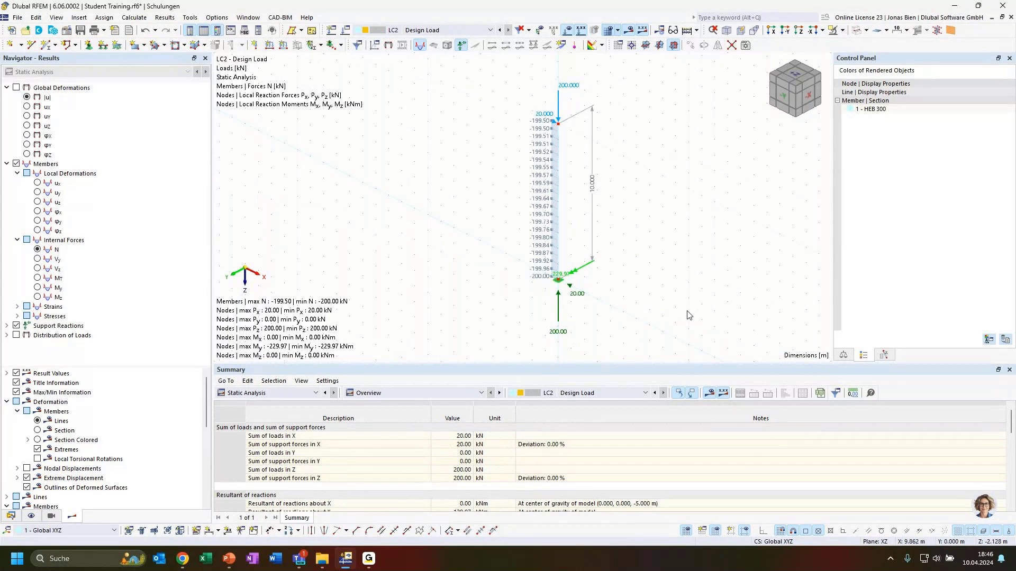
- Raise LC2's nodal load at the column top to 50 kN in X and 500 kN in Z
double_click(558, 111)
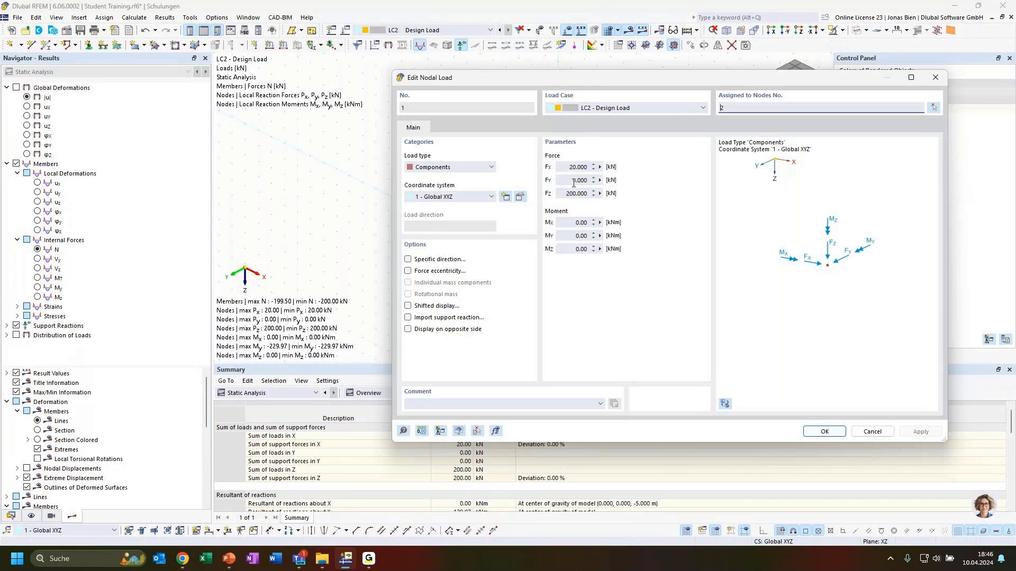
left_click_drag(588, 91, 507, 100)
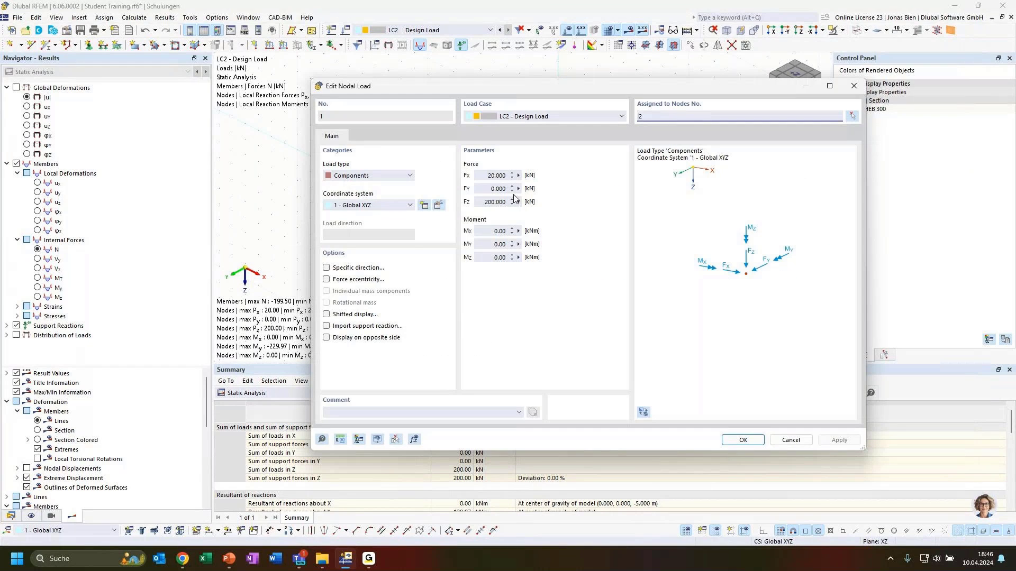
double_click(496, 175)
type("50")
double_click(488, 201)
type("500")
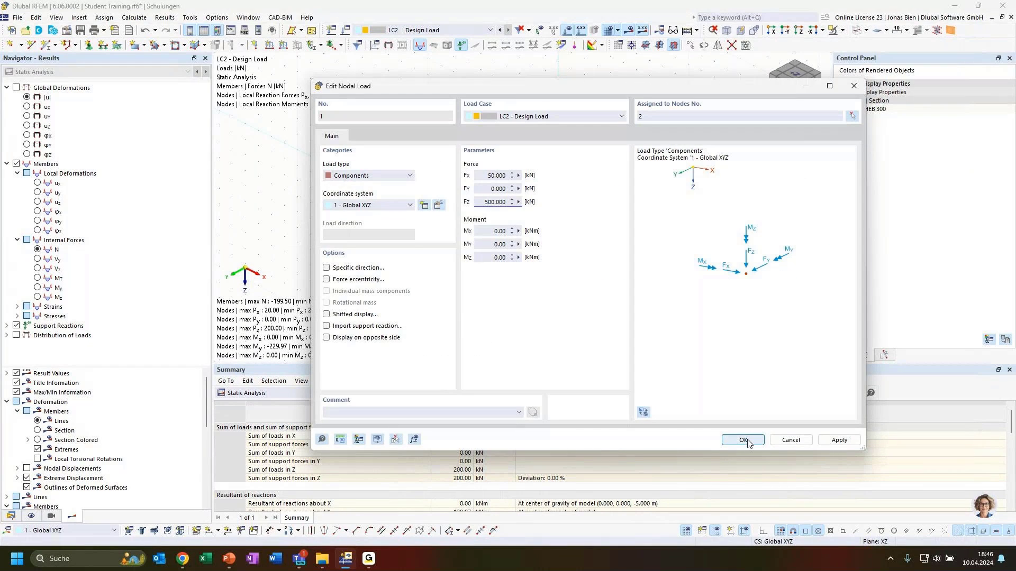
left_click(743, 440)
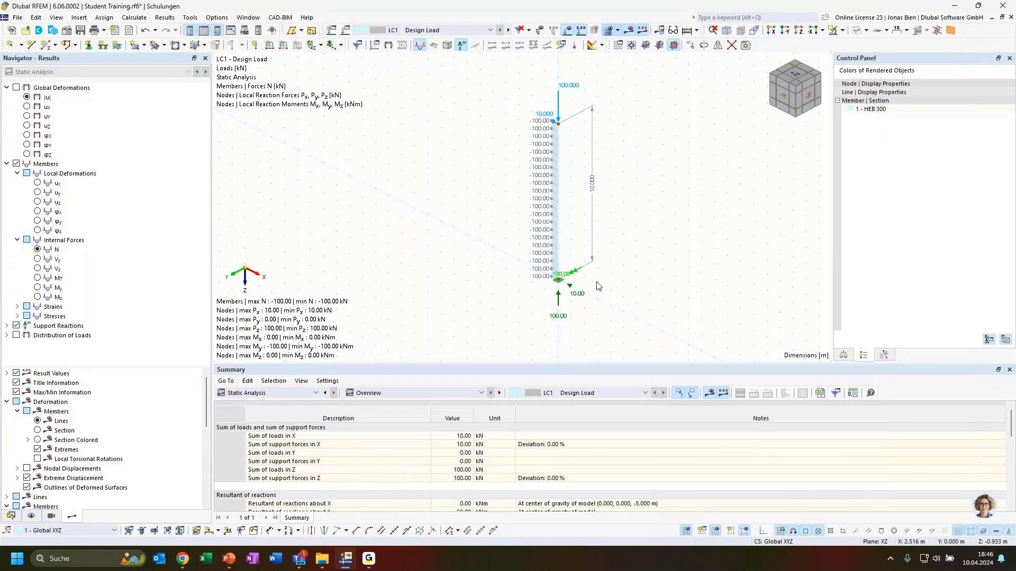
- Try to calculate LC2 with the 50 kN and 500 kN loads, and close the resulting notification
left_click(490, 30)
left_click(423, 46)
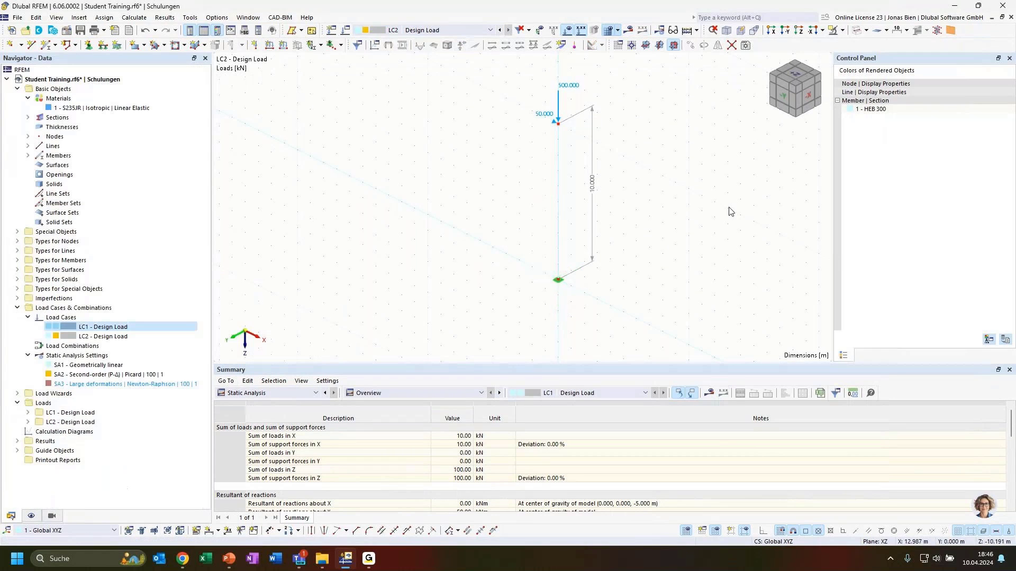
left_click(628, 30)
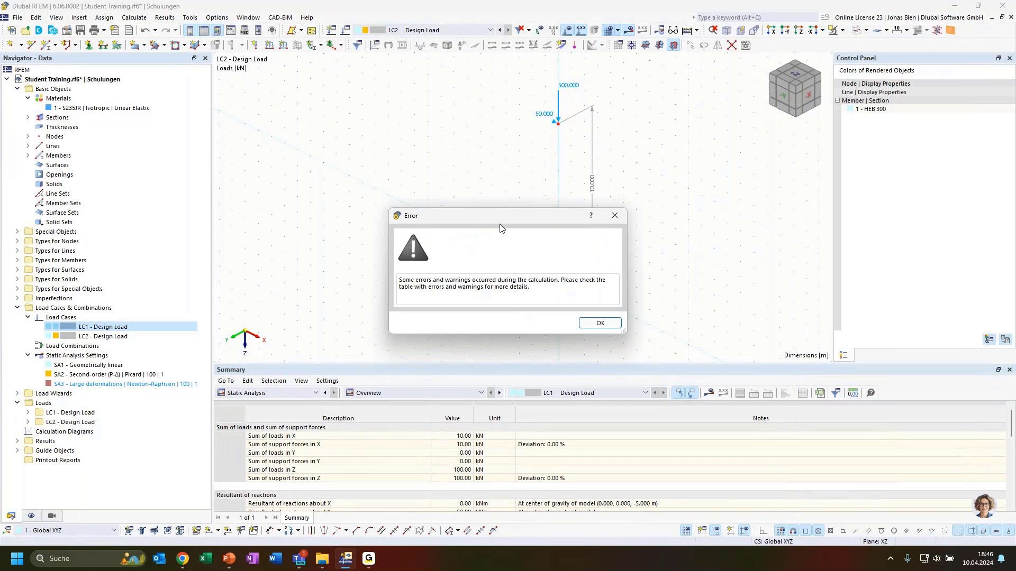
left_click_drag(499, 221, 349, 196)
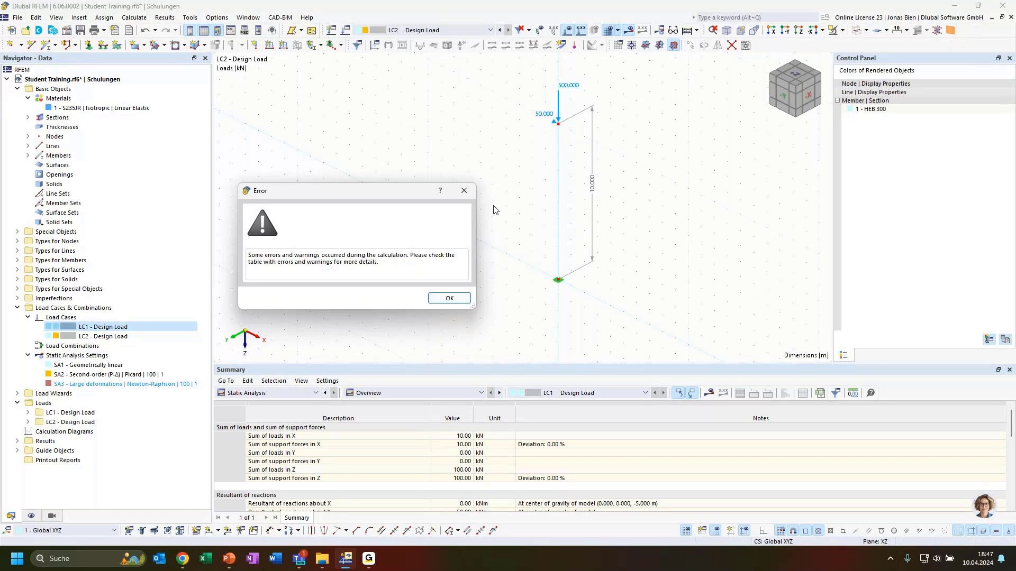
left_click(452, 301)
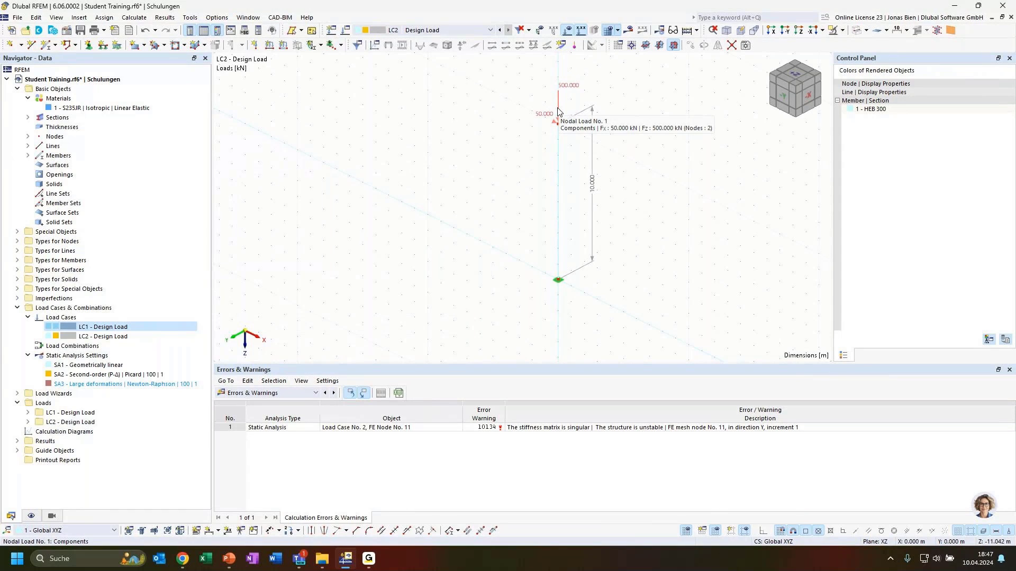
- Locate LC2's calculation error in the model from its entry in the errors and warnings table
left_click(571, 429)
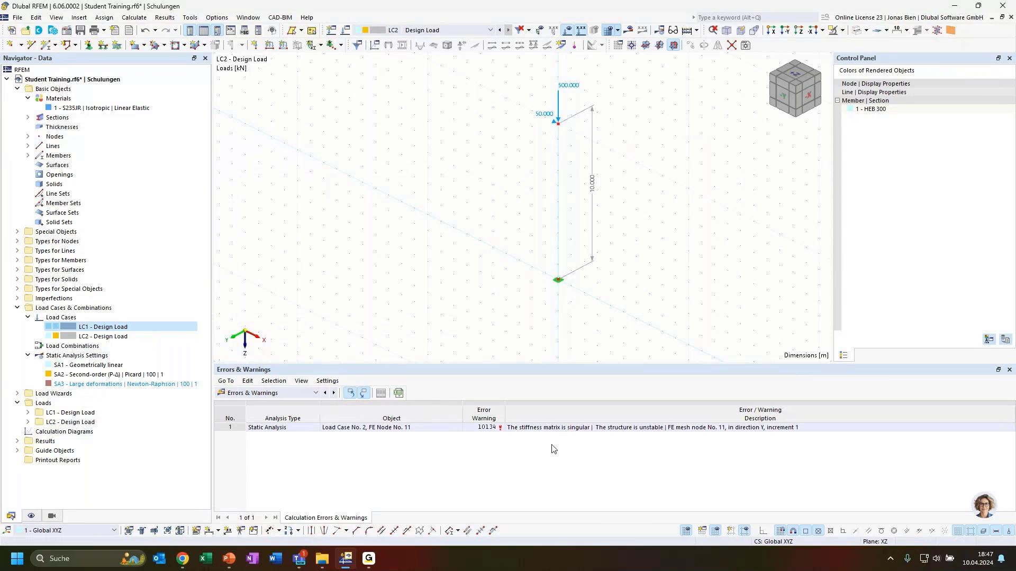
left_click(634, 429)
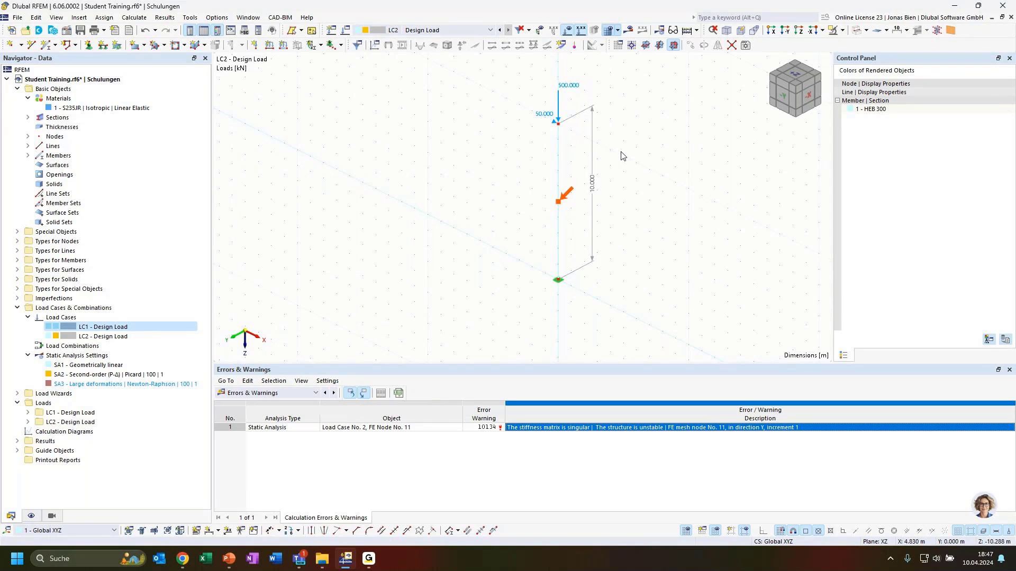
middle_click_drag(625, 154, 634, 176)
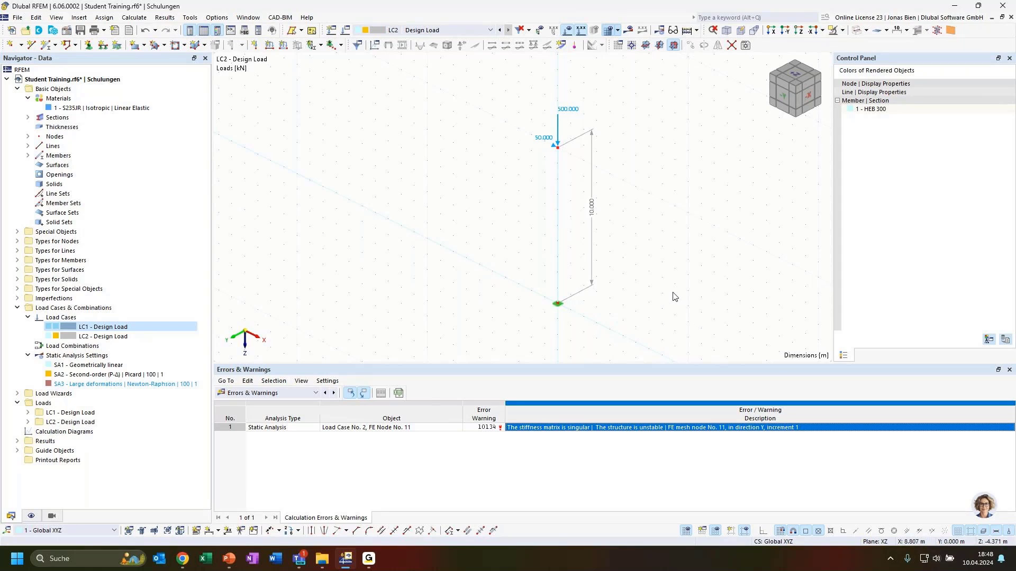
- Delete load case LC2 - Design Load
left_click(461, 31)
left_click(438, 273)
left_click(103, 336)
right_click(106, 338)
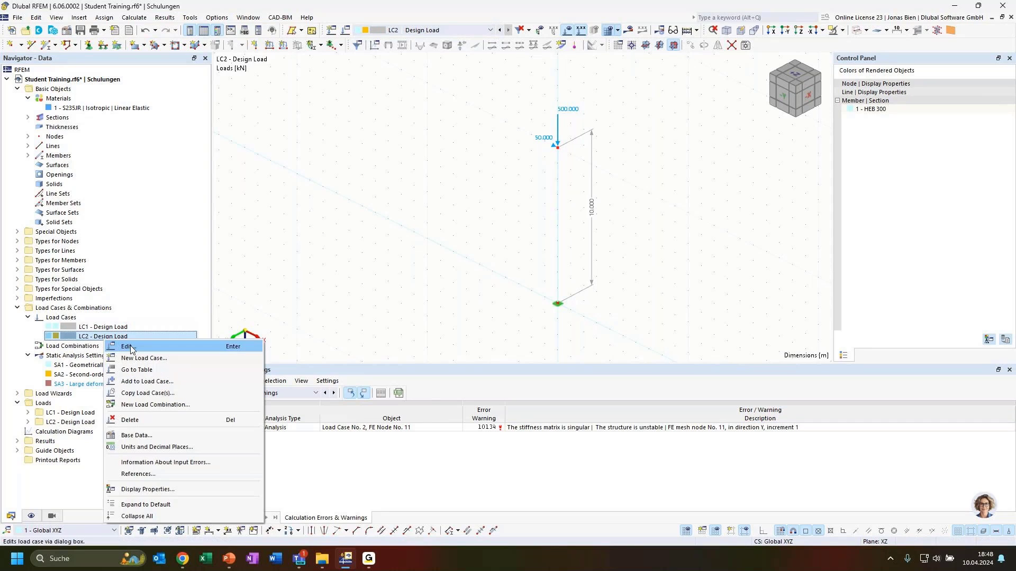
left_click(133, 419)
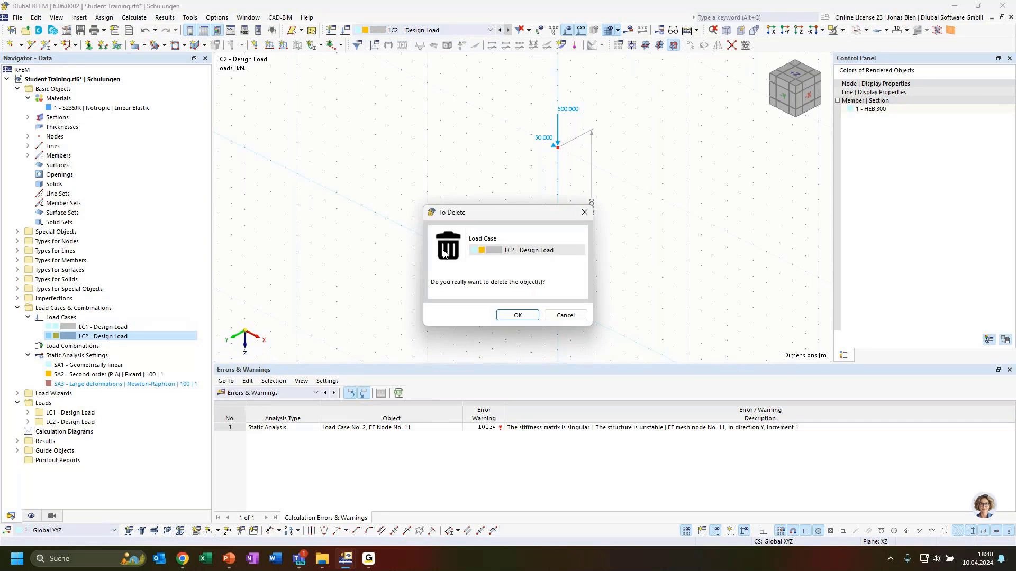
left_click(517, 314)
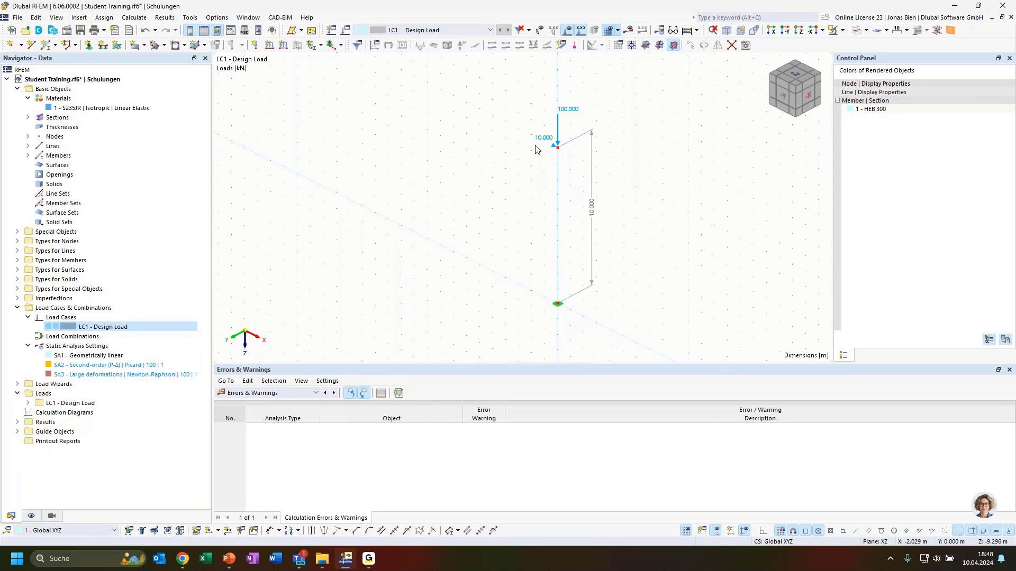
- Set the X force of LC1's nodal load at the column top to 0 kN
double_click(557, 129)
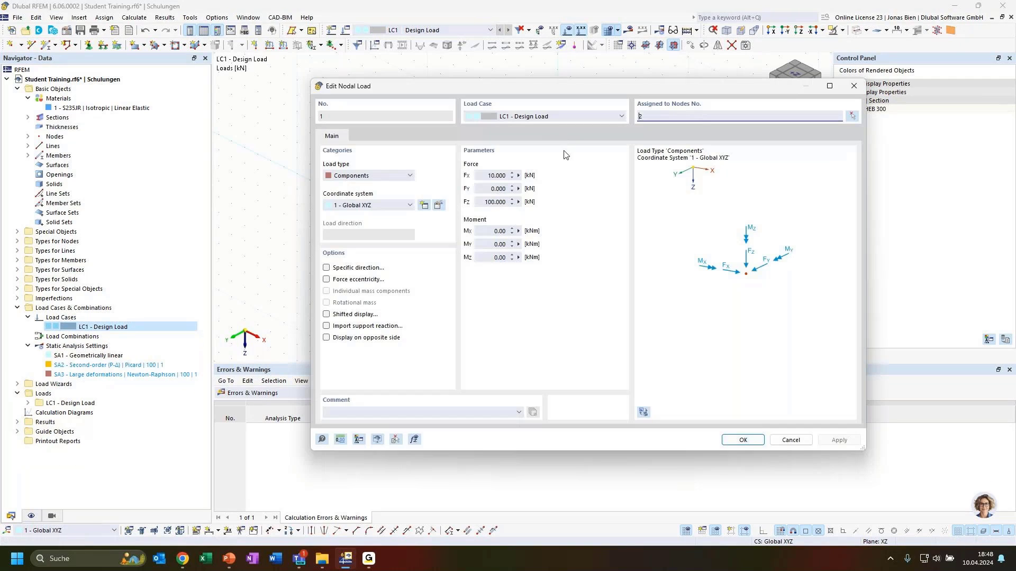
double_click(496, 175)
type("0")
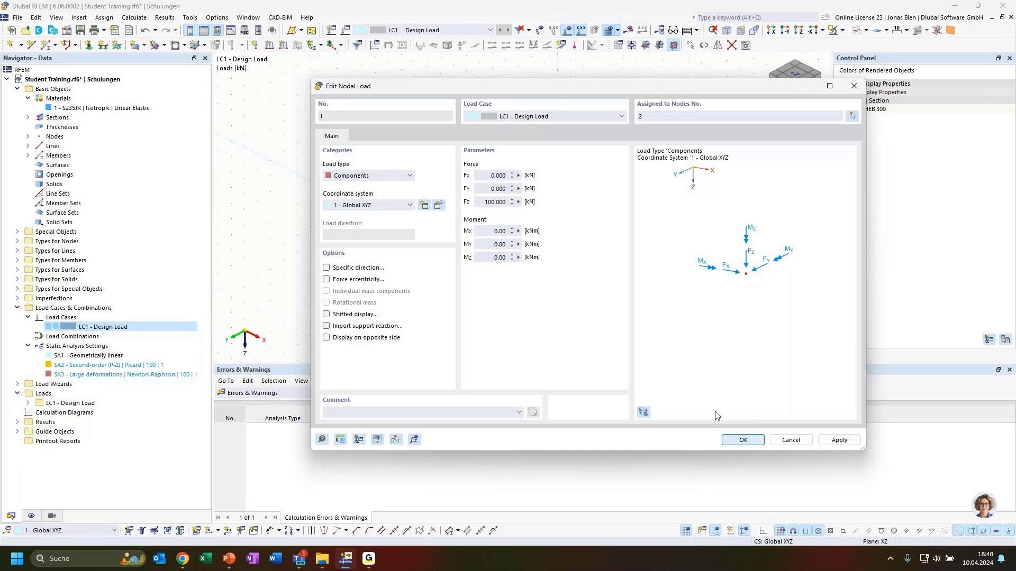
key("Return")
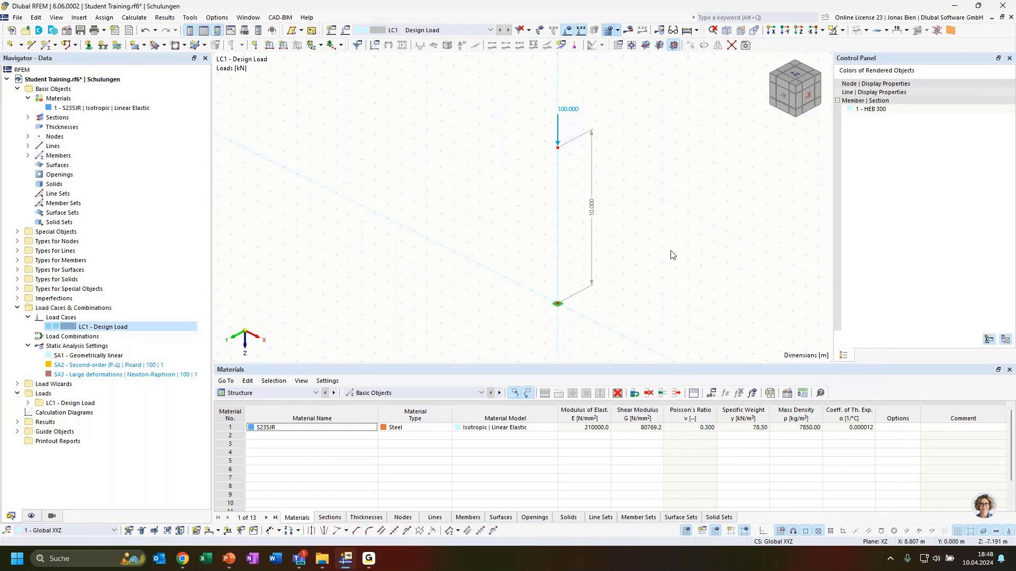
- Display the column model in solid mode
middle_click_drag(668, 259, 623, 257, "ctrl")
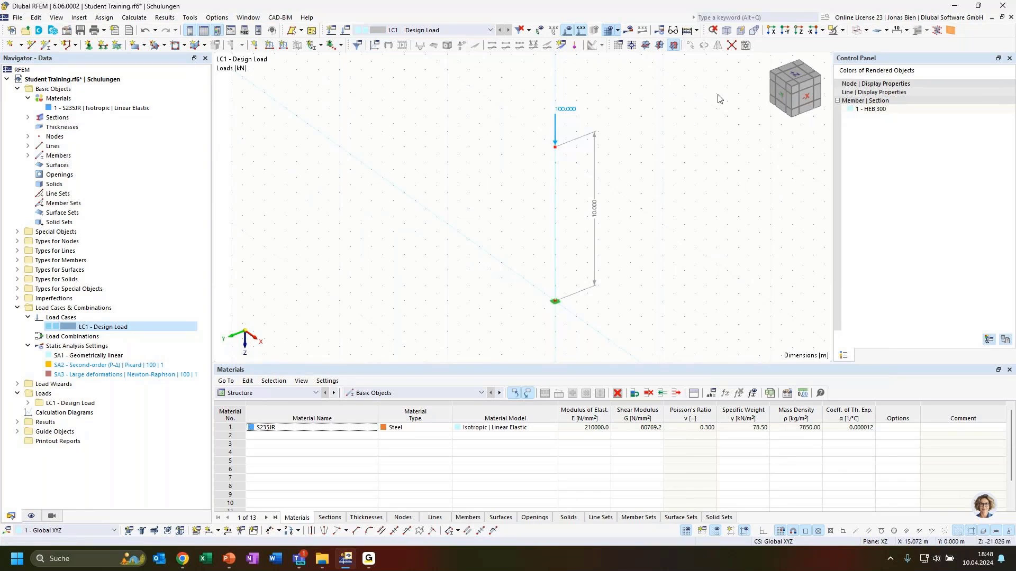
middle_click_drag(616, 231, 640, 231, "ctrl")
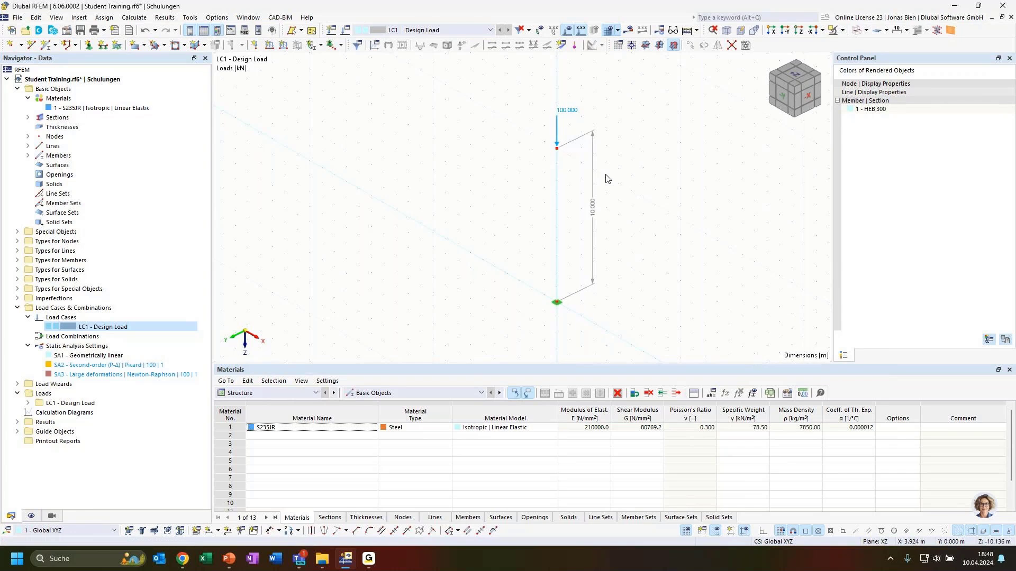
left_click(558, 235)
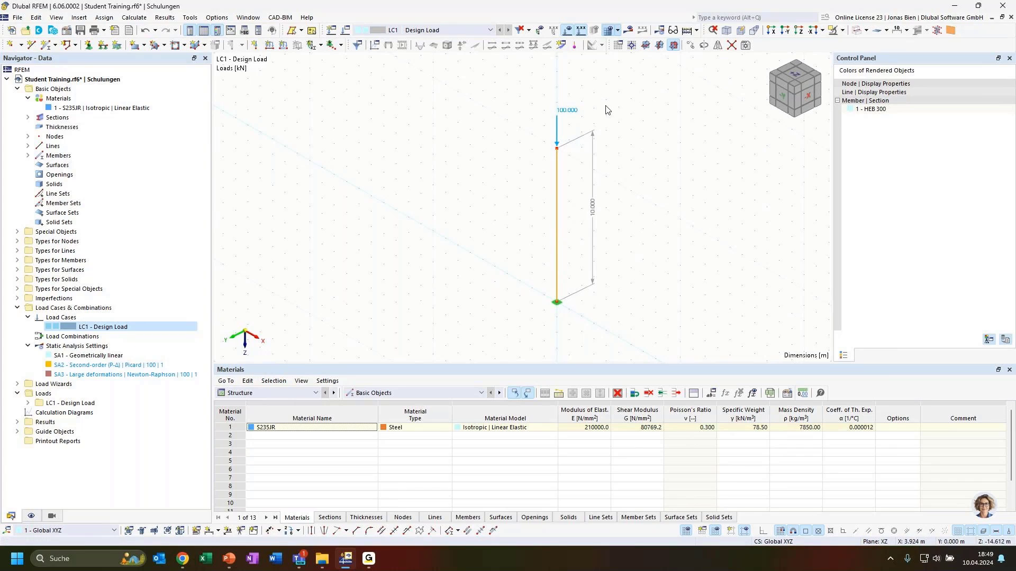
left_click(857, 32)
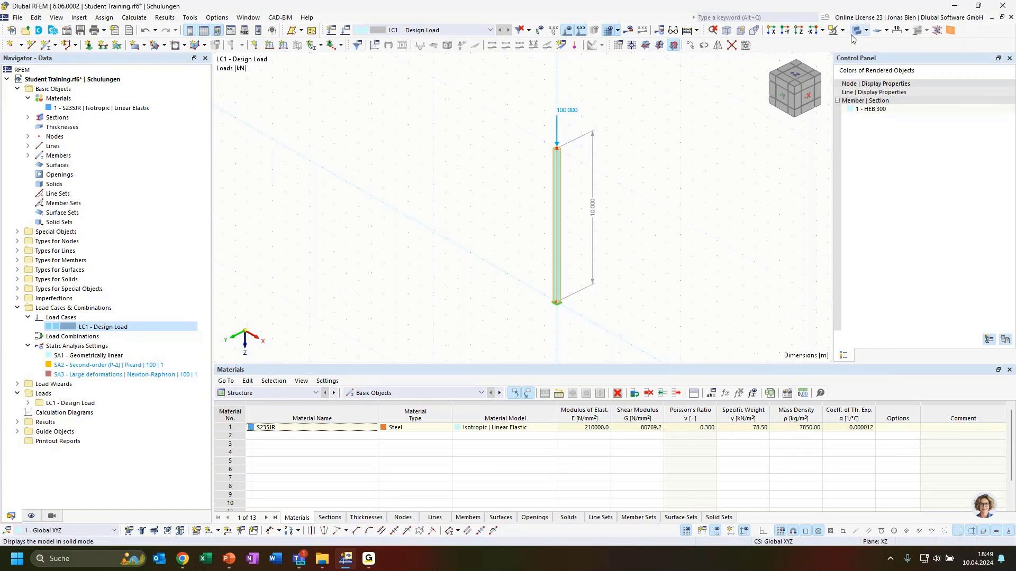
- Examine the solid column with its vertical top load and fixed base support from different distances and angles
scroll(537, 204, "up", 2)
scroll(538, 203, "up", 2)
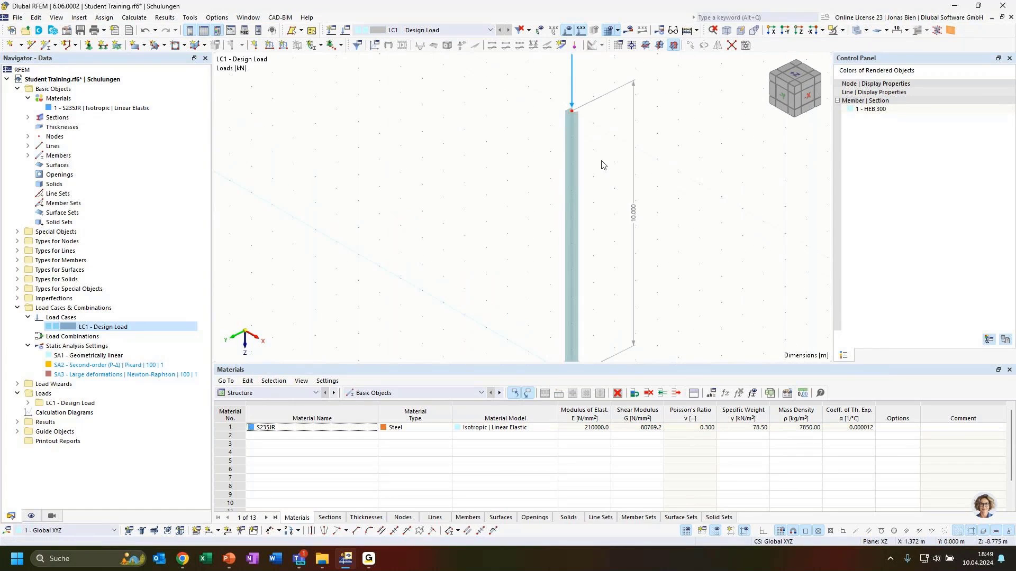
scroll(673, 193, "down", 1)
mouse_move(689, 191)
middle_mouse_down("ctrl")
mouse_move(707, 224)
mouse_move(673, 180)
middle_mouse_up("ctrl")
middle_click_drag(690, 295, 667, 205)
scroll(667, 212, "down", 1)
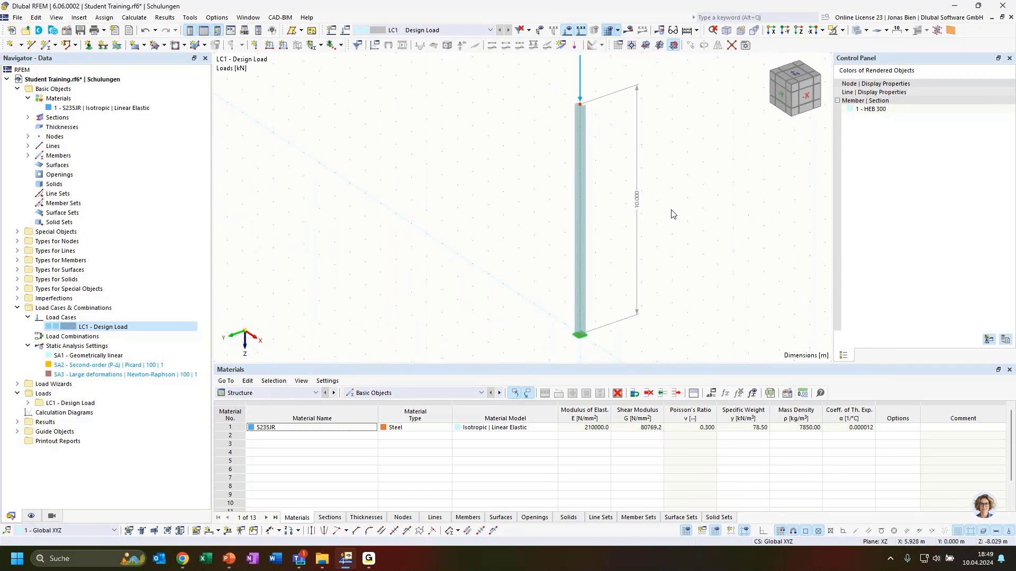
scroll(673, 217, "down", 1)
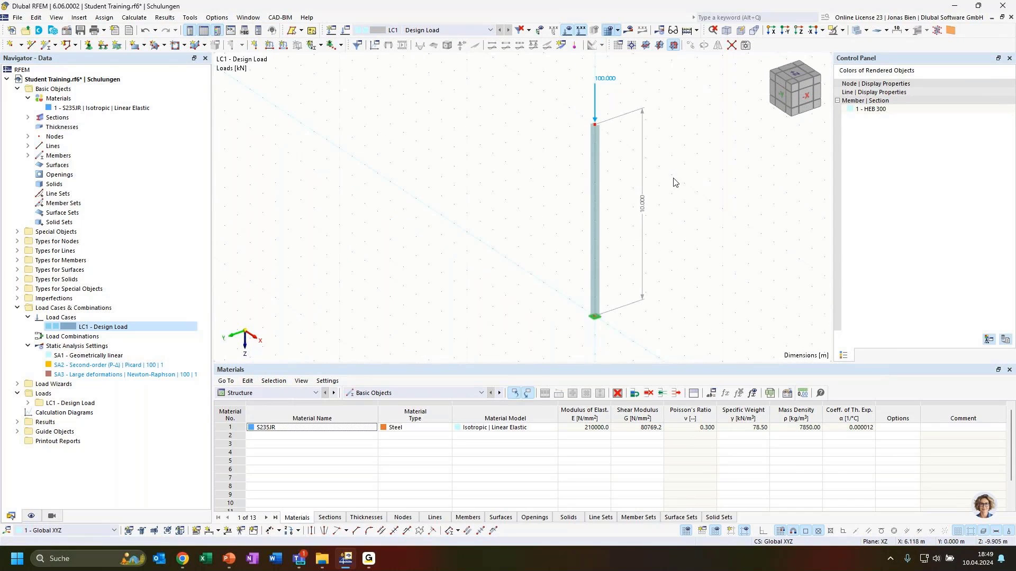
middle_click_drag(674, 160, 671, 168)
left_click(591, 197)
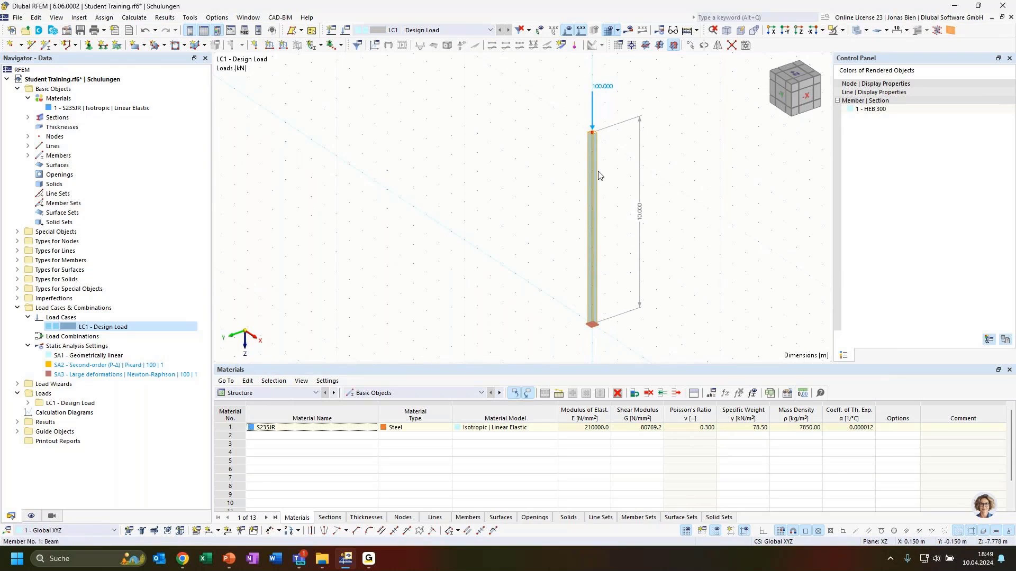
left_click(674, 216)
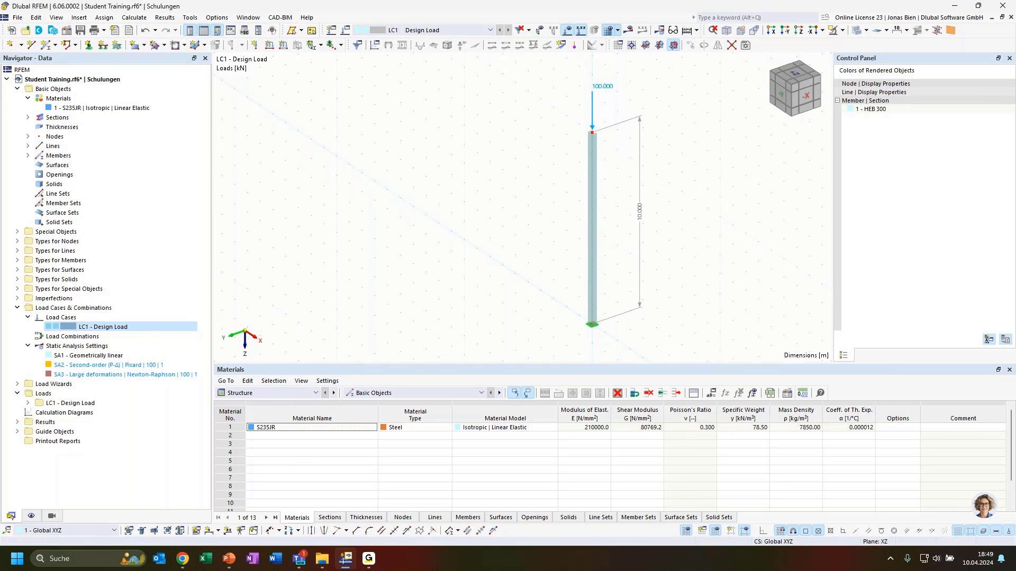
- Switch to the PowerPoint presentation
left_click(228, 559)
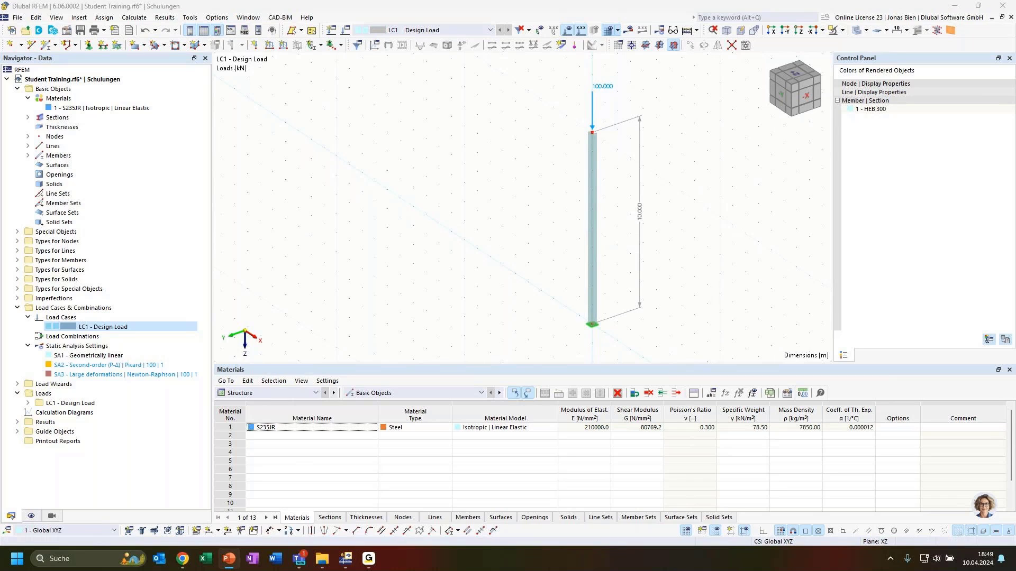
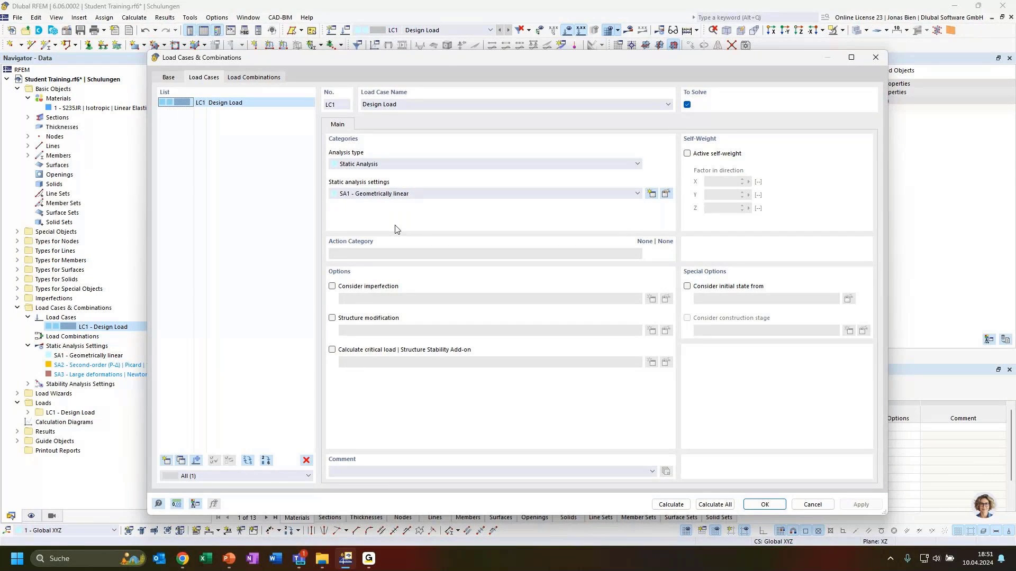
- Activate the critical load calculation of the Structure Stability add-on for LC1 with stability settings ST1, linear eigenvalue method by Lanczos
left_click_drag(446, 65, 486, 171)
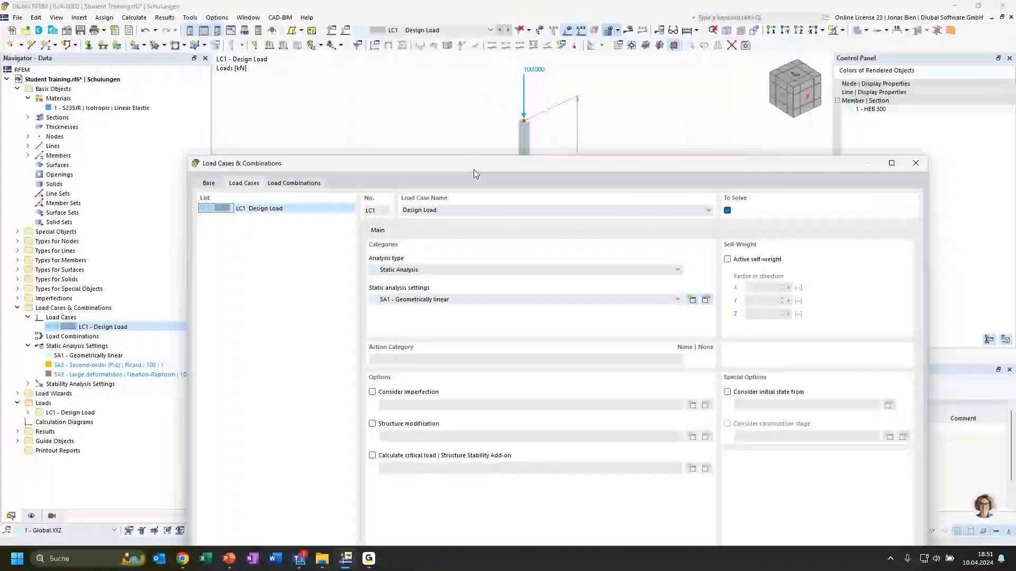
left_click_drag(473, 169, 464, 79)
left_click(363, 364)
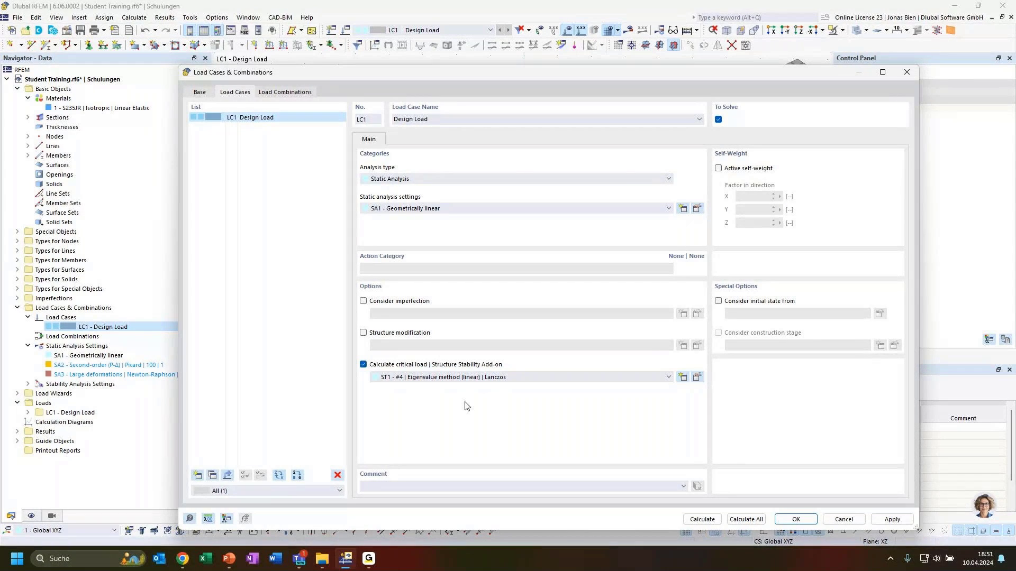
left_click_drag(461, 74, 403, 63)
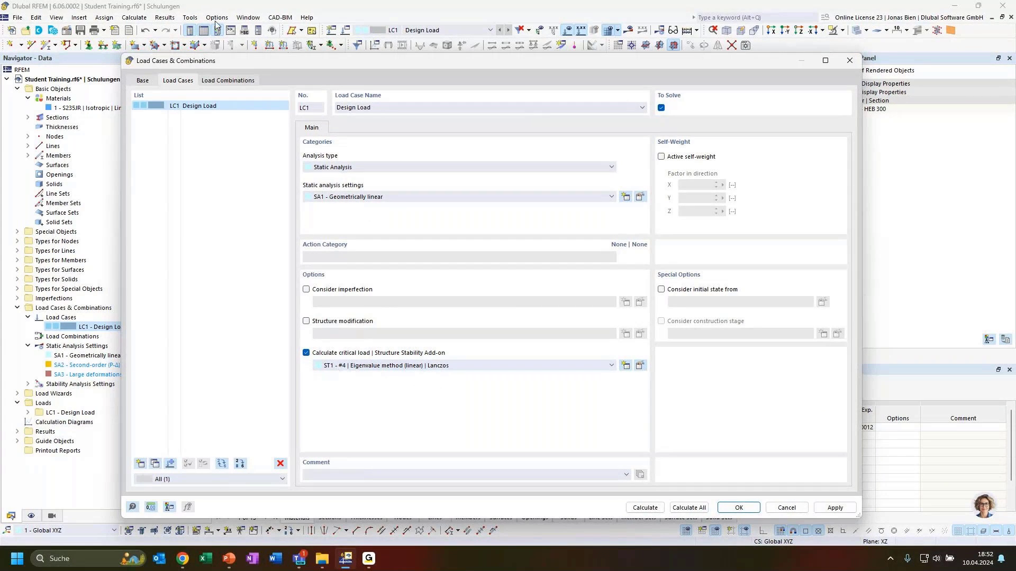
left_click(205, 85)
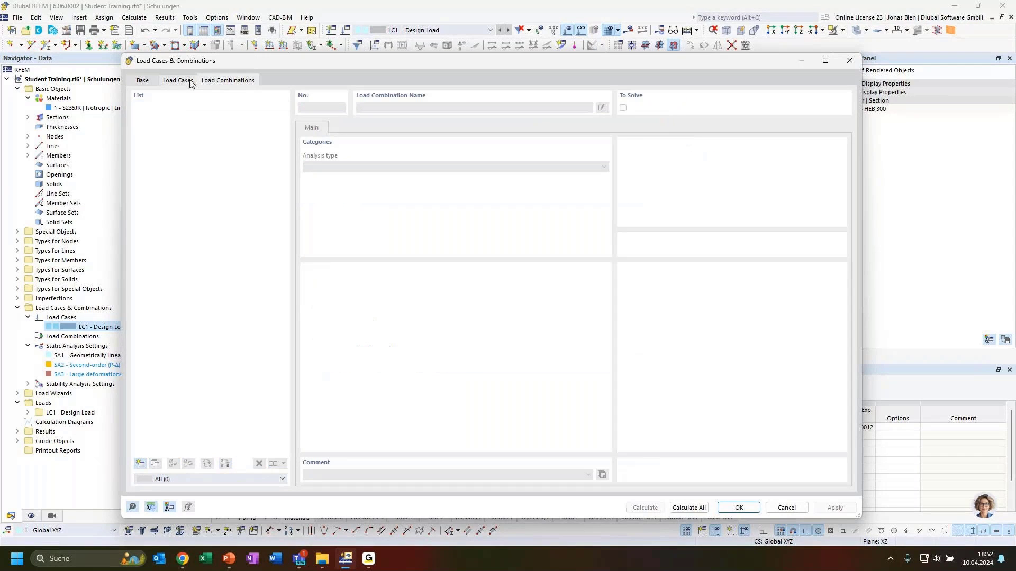
left_click(190, 82)
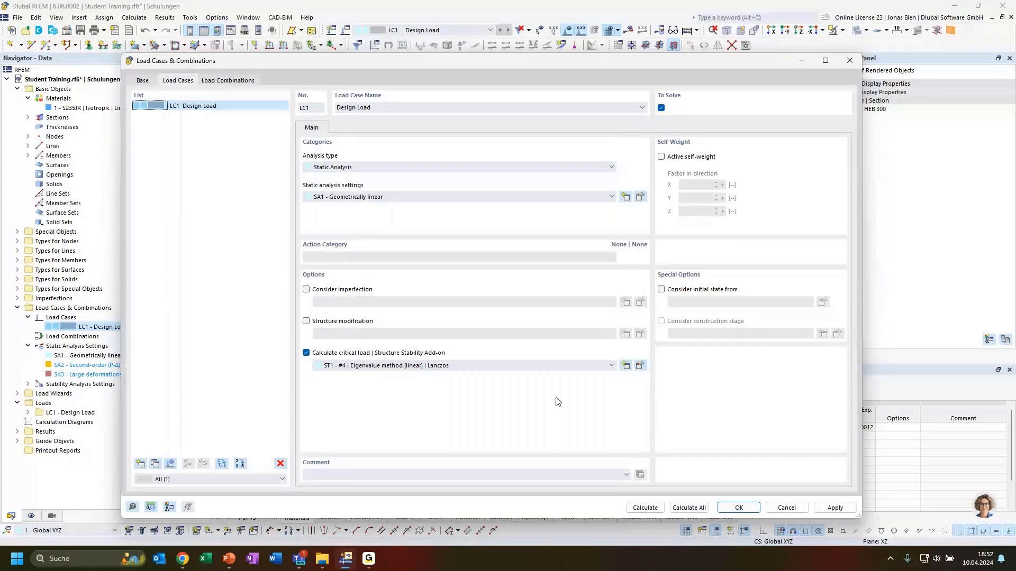
left_click(497, 366)
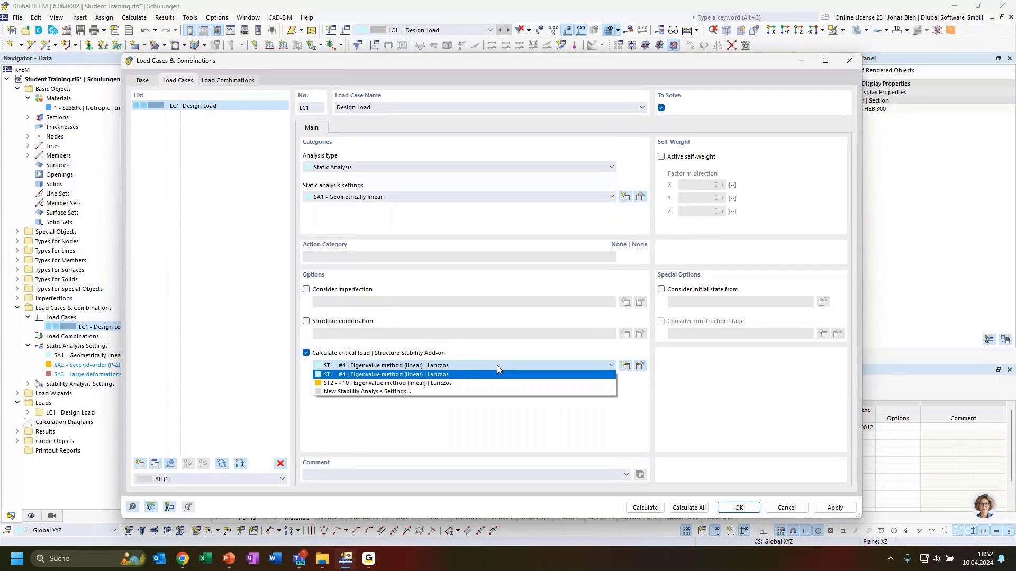
left_click(496, 365)
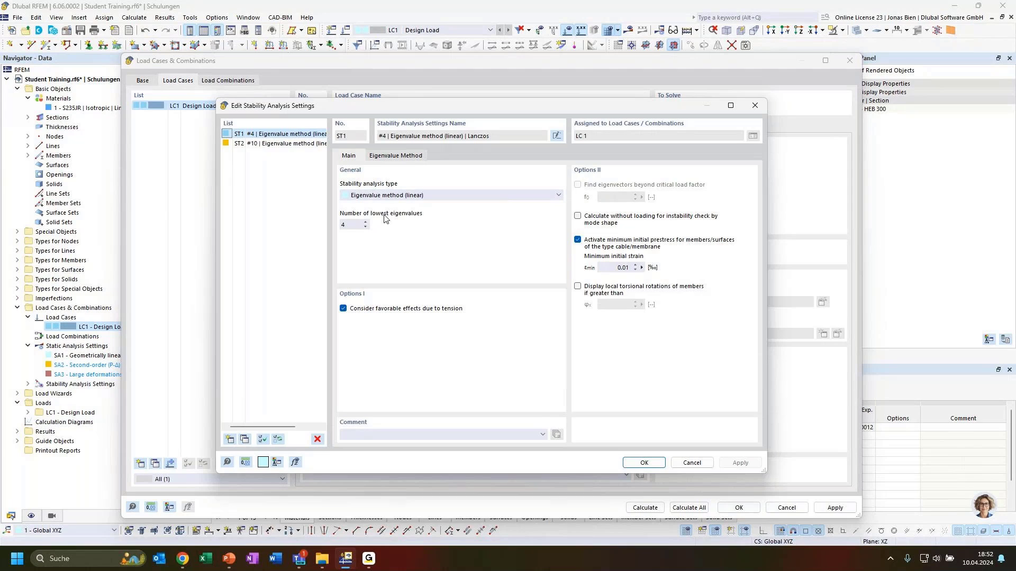
- Review the analysis types and eigenvalue solvers available in ST1, keeping the linear eigenvalue method, four lowest eigenvalues and Lanczos
left_click(400, 197)
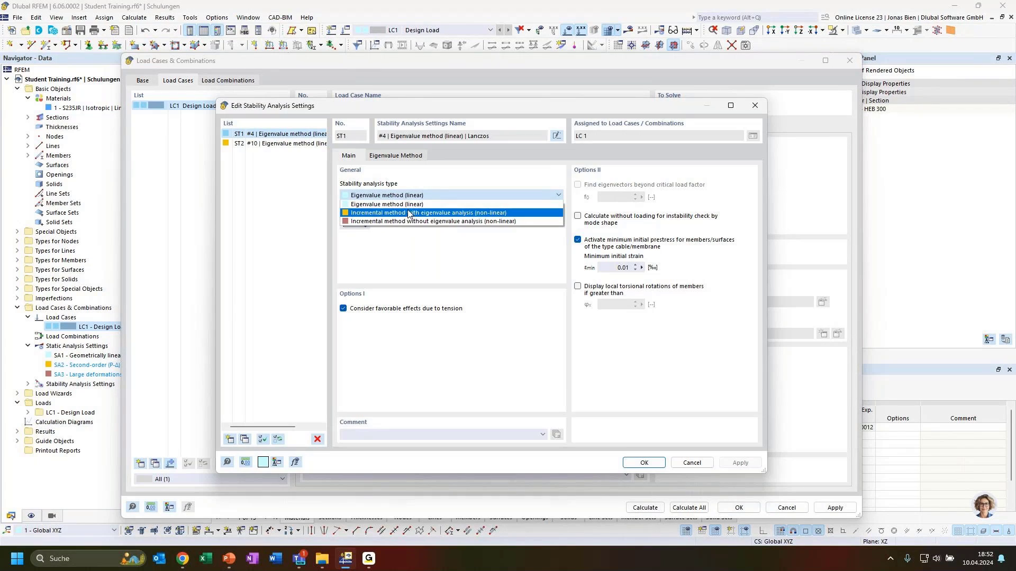
left_click(404, 195)
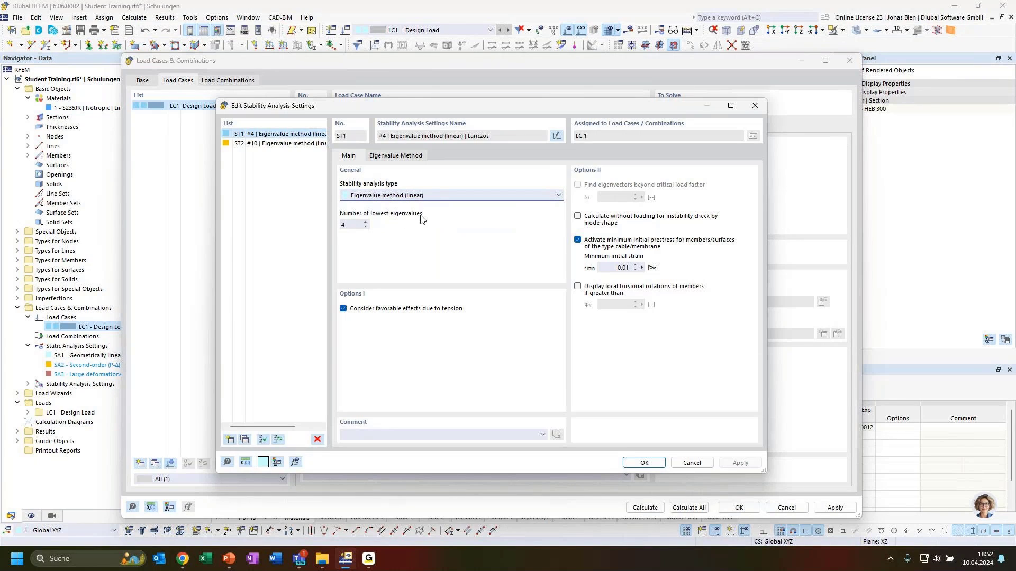
left_click(431, 197)
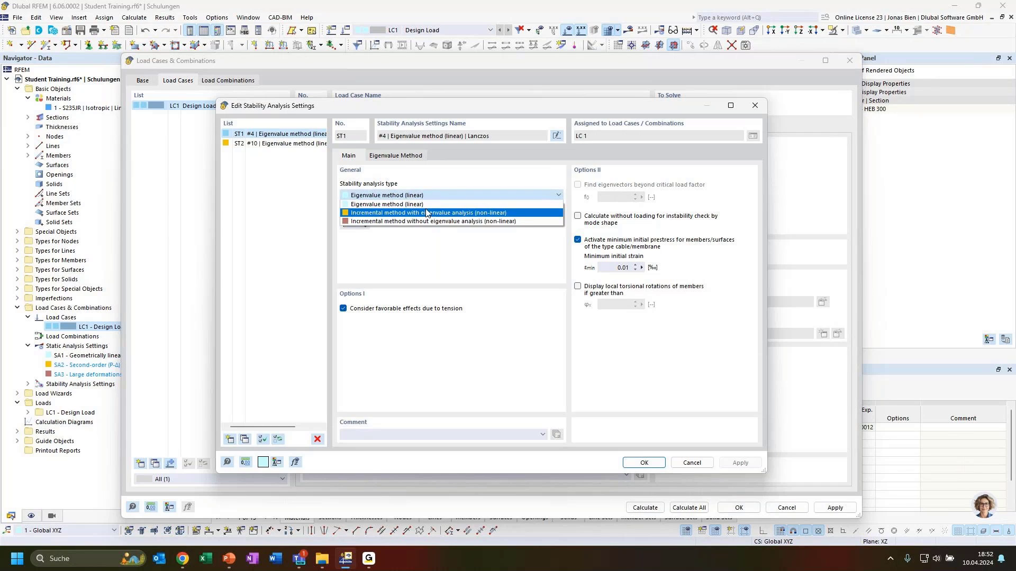
left_click(443, 204)
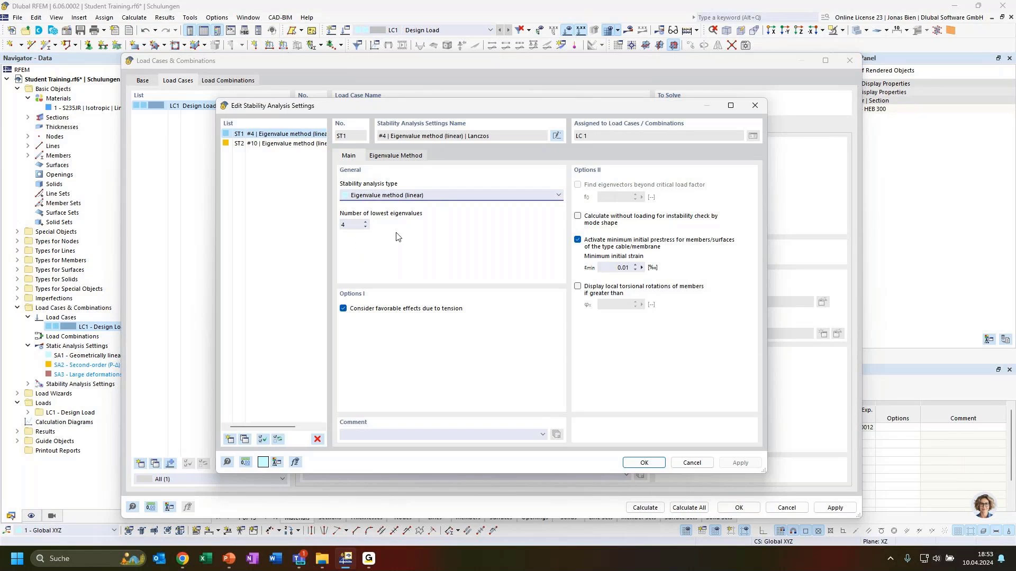
left_click(406, 158)
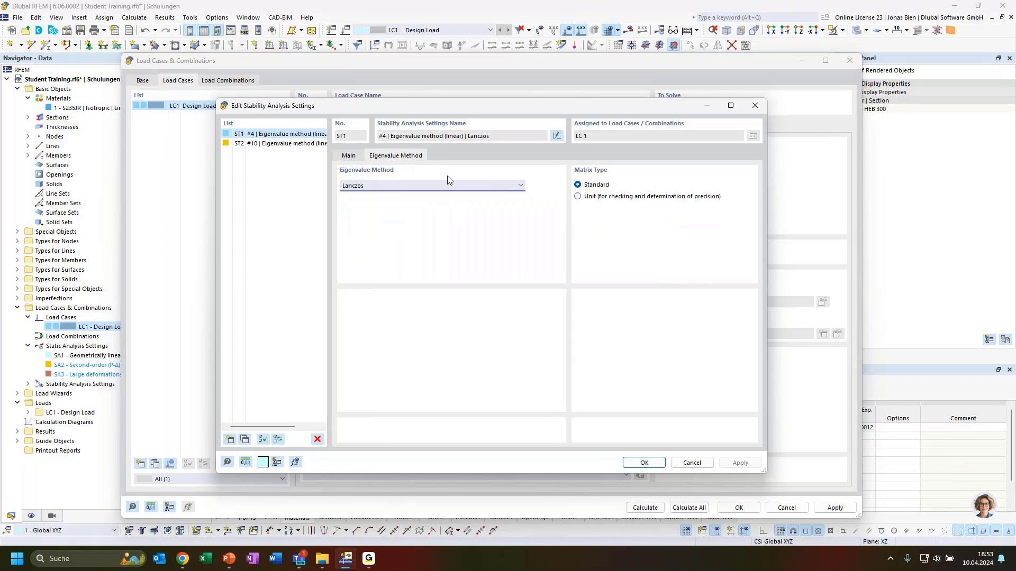
left_click(388, 186)
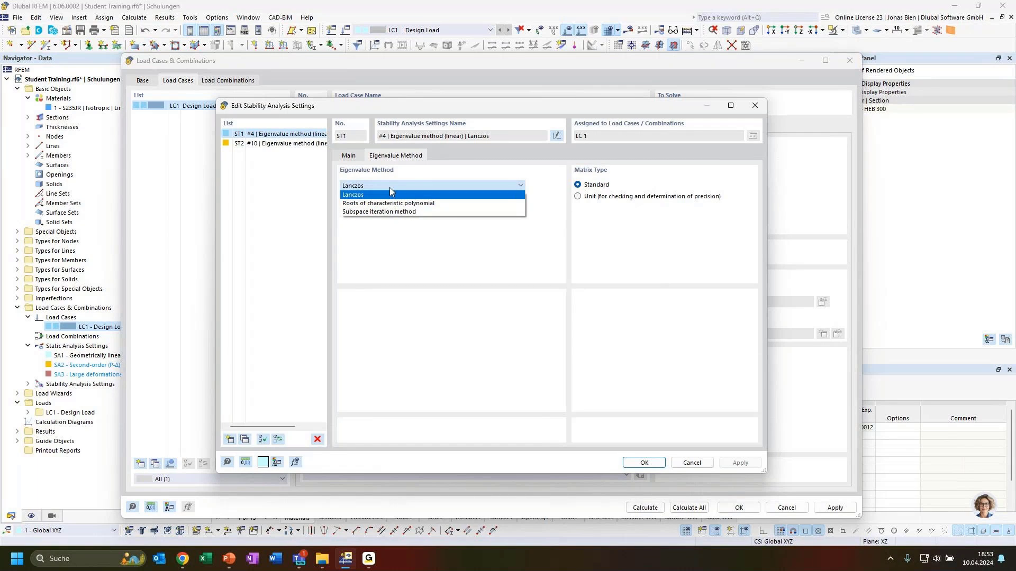
left_click(389, 187)
left_click(353, 157)
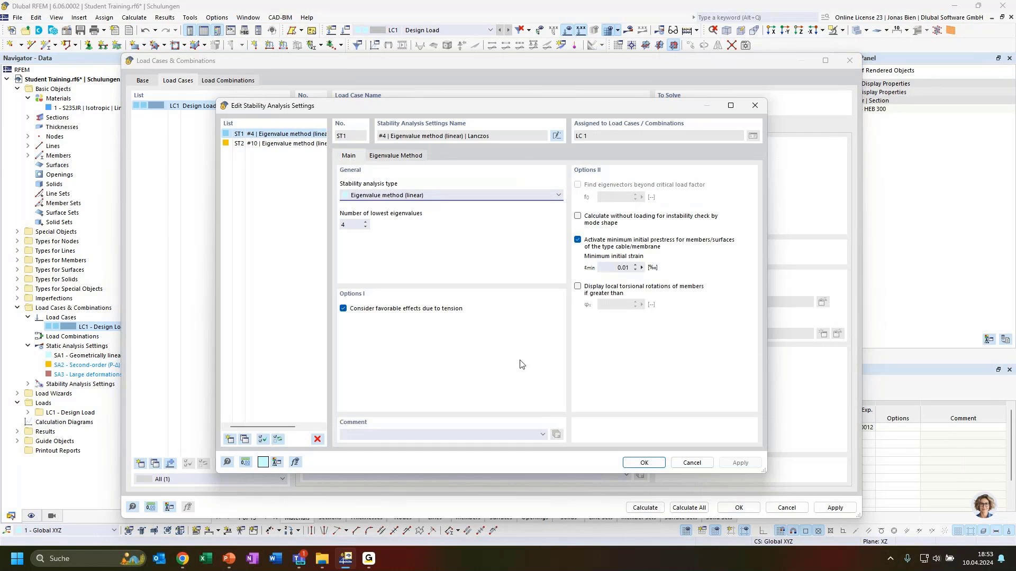
left_click(645, 462)
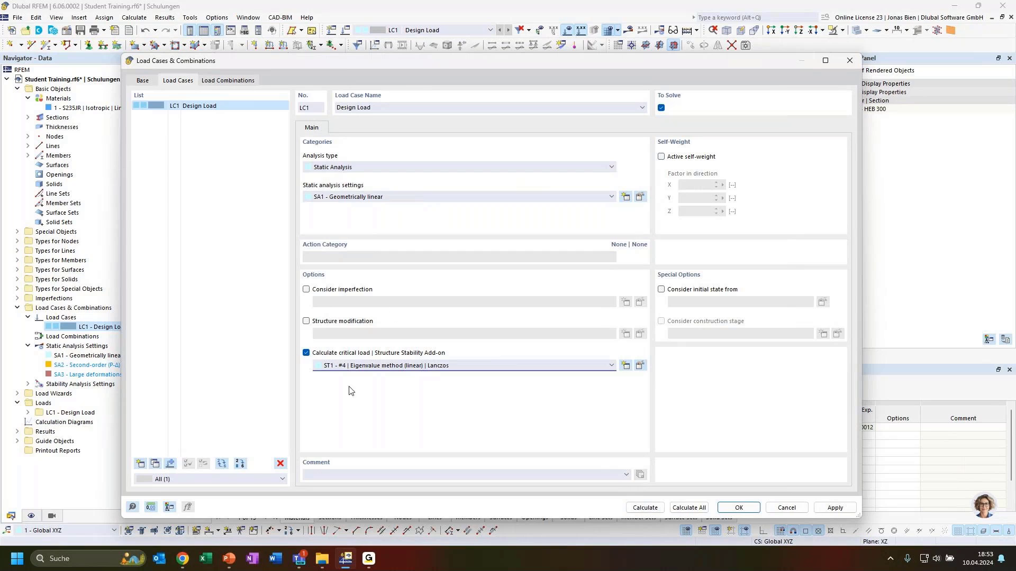
- Calculate LC1 and view the static analysis results of the column
left_click(645, 508)
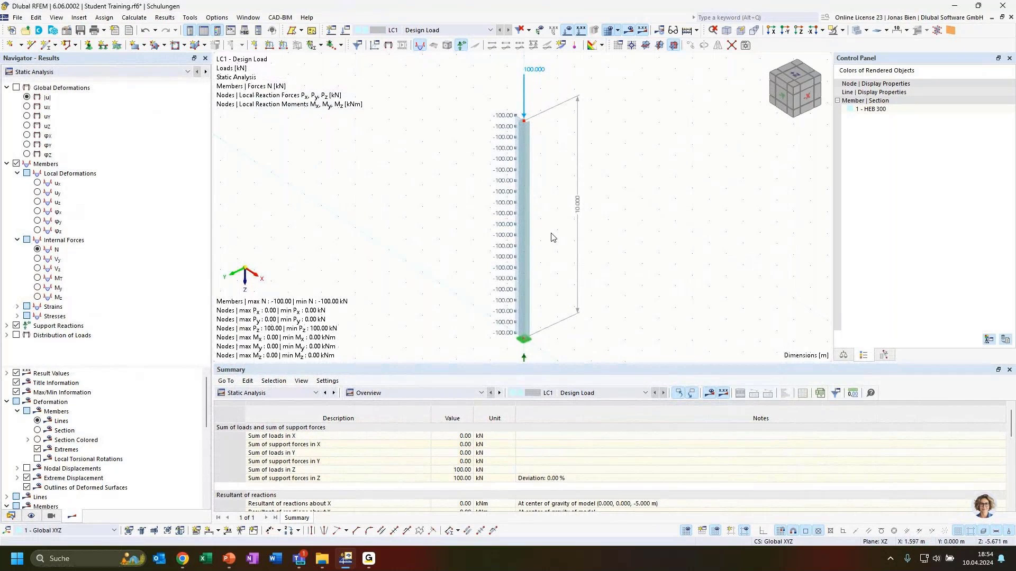
left_click(117, 72)
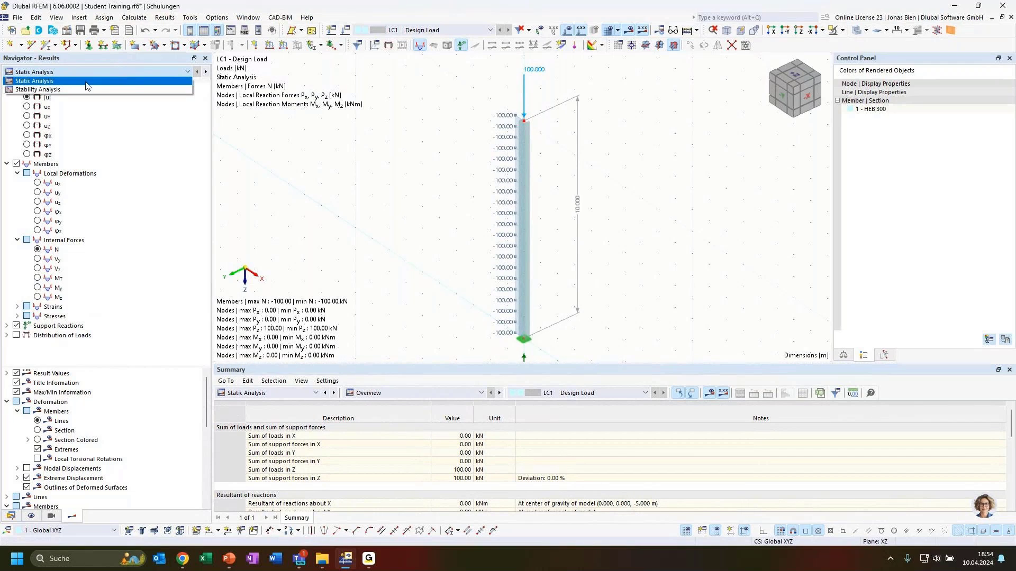
left_click(45, 83)
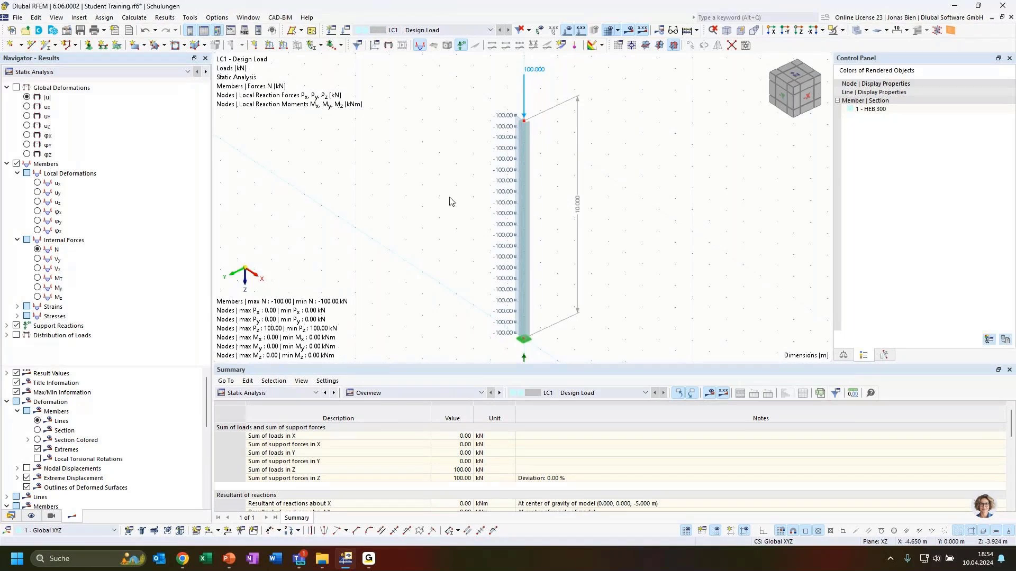
scroll(574, 174, "down", 1)
middle_click_drag(612, 183, 611, 176)
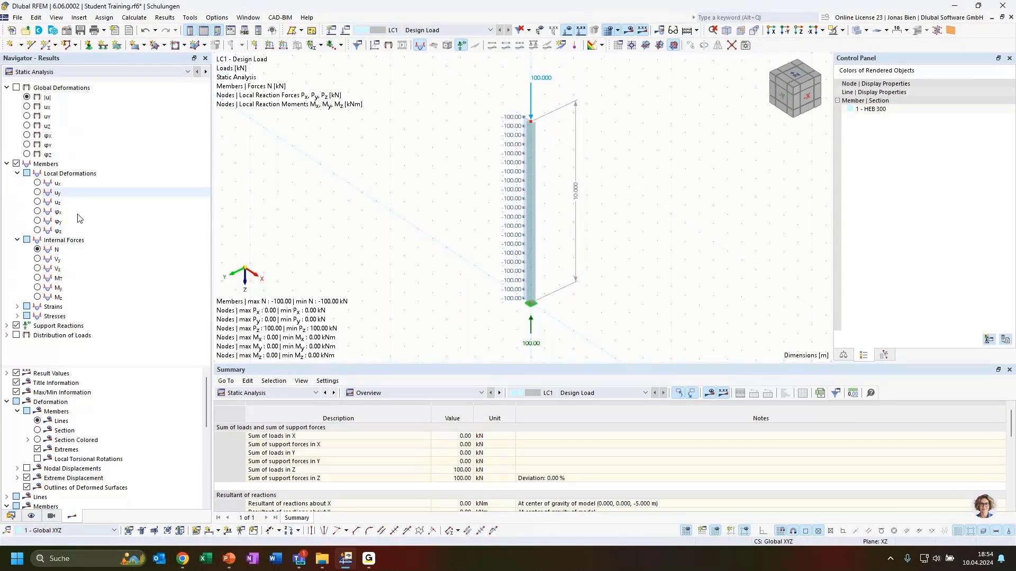
- Switch the displayed results to Stability Analysis and select mode shape 1
left_click(62, 72)
left_click(54, 91)
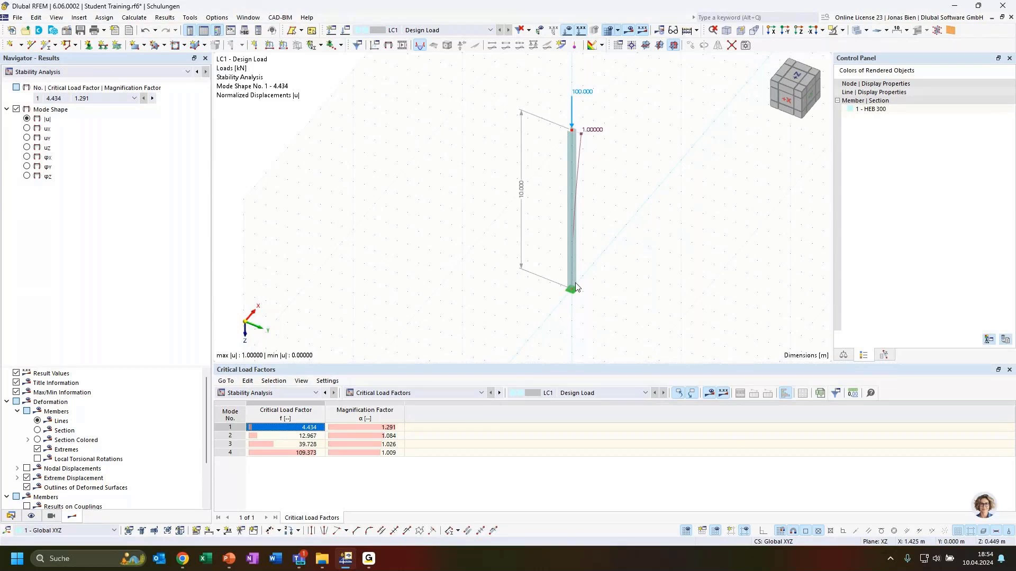
left_click(106, 98)
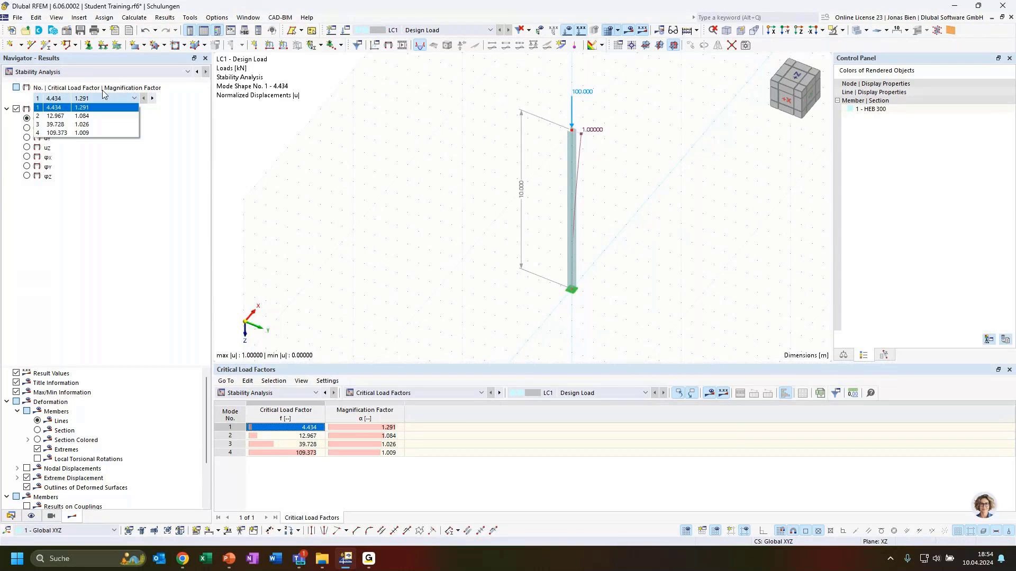
left_click(58, 108)
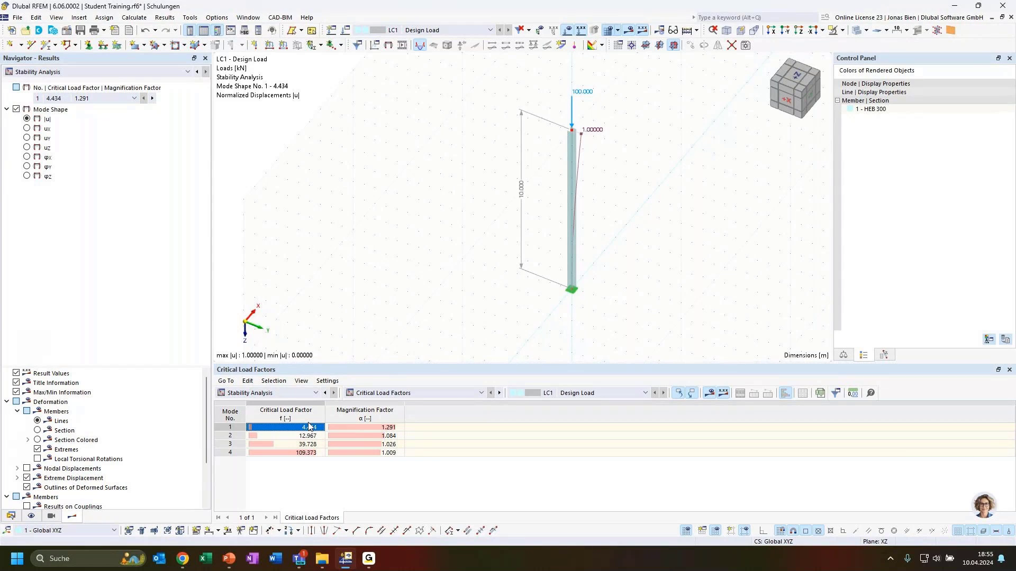
- Examine the critical load factors and magnification factors of the first mode shapes, ending on mode 1
left_click(366, 427)
left_click(363, 434)
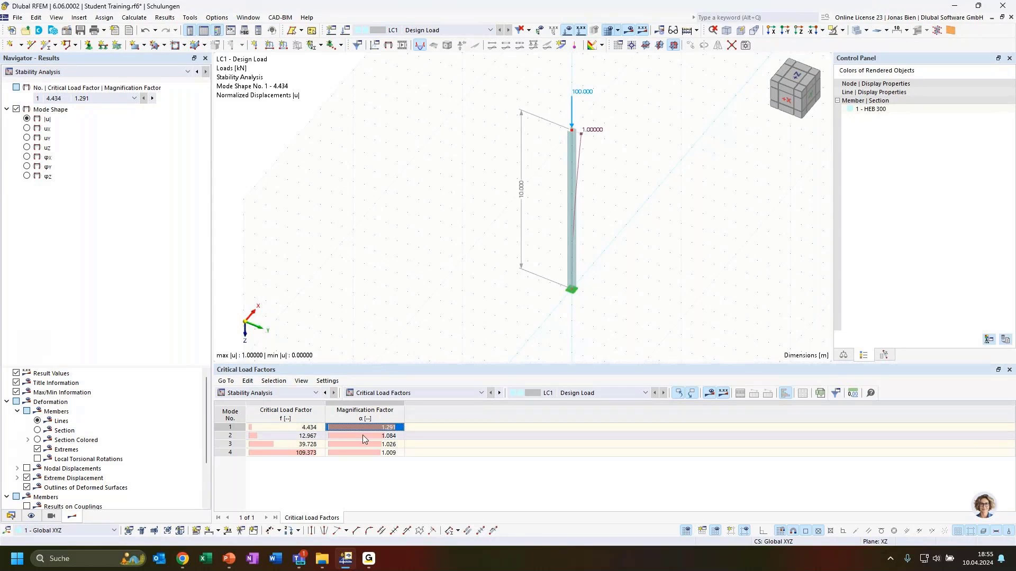
left_click(362, 444)
left_click(358, 427)
left_click(279, 429)
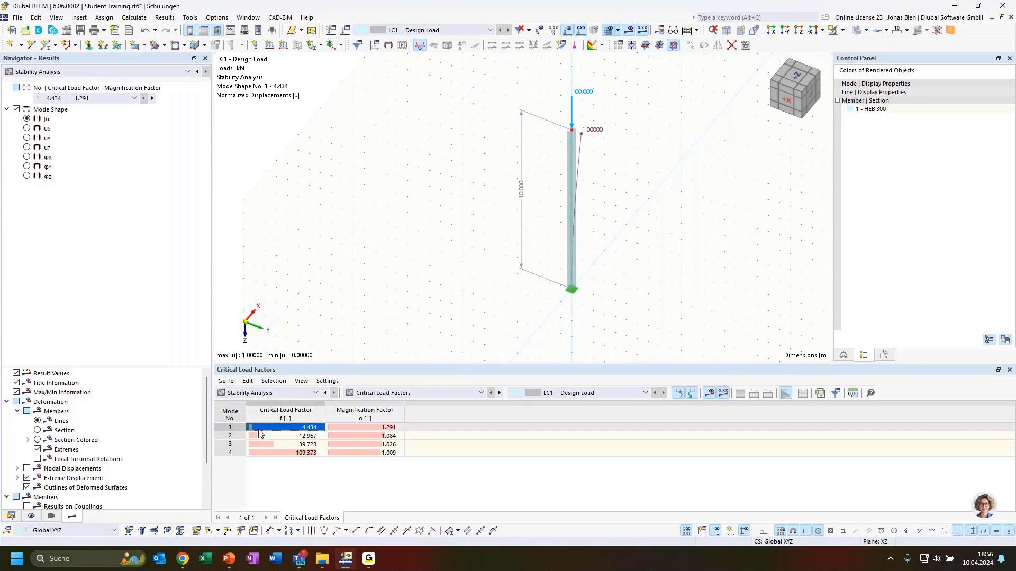
left_click(236, 426)
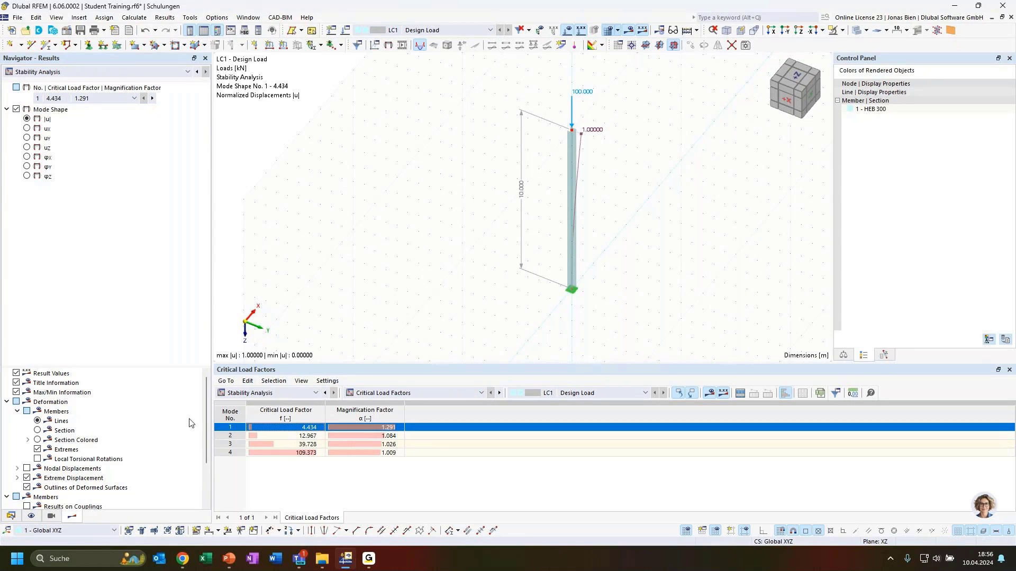
- Display the member deformation as Section Colored and inspect mode shape 1 at the column top
left_click(38, 441)
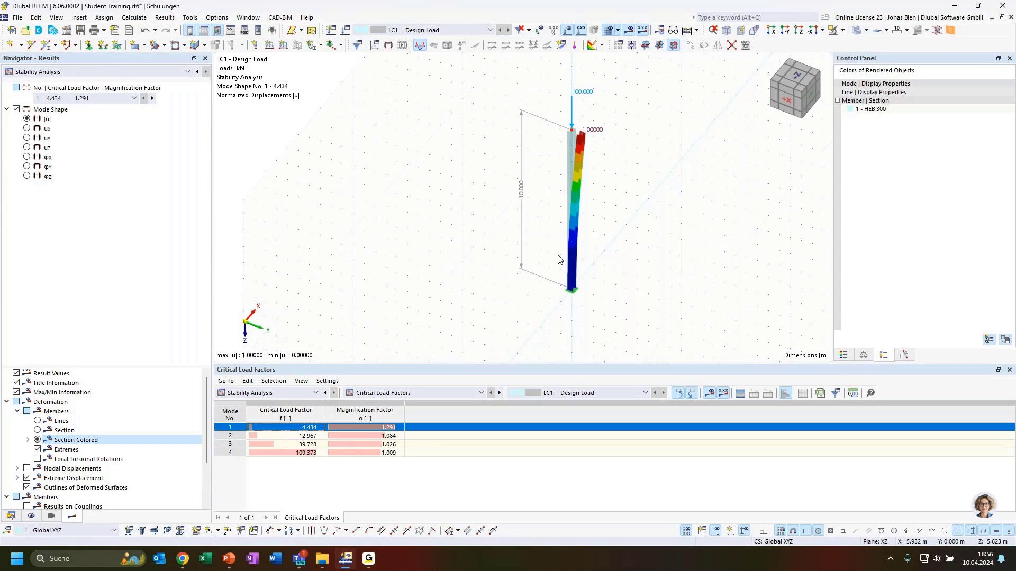
middle_click_drag(638, 231, 667, 211, "ctrl")
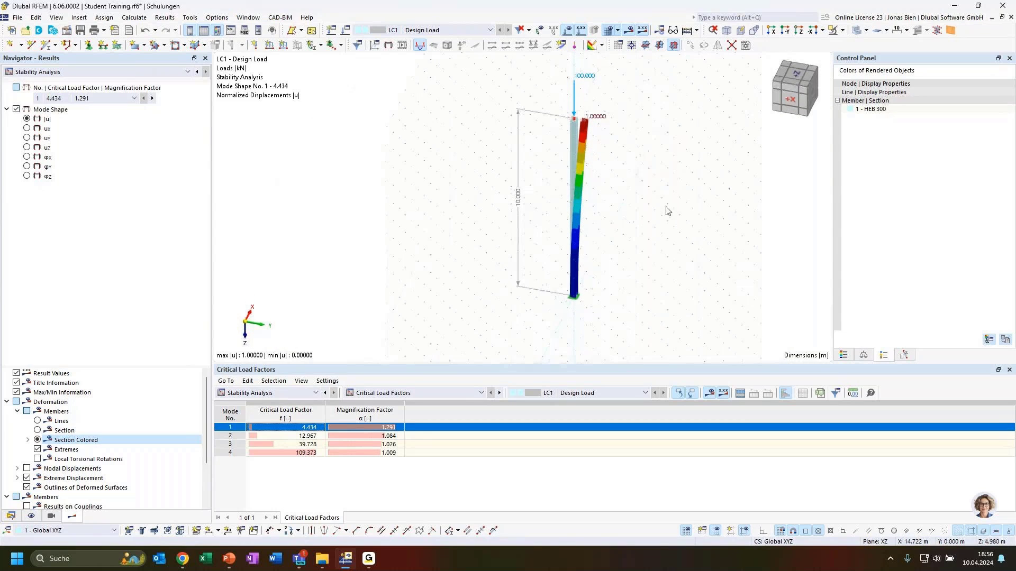
left_click(285, 435)
left_click(284, 427)
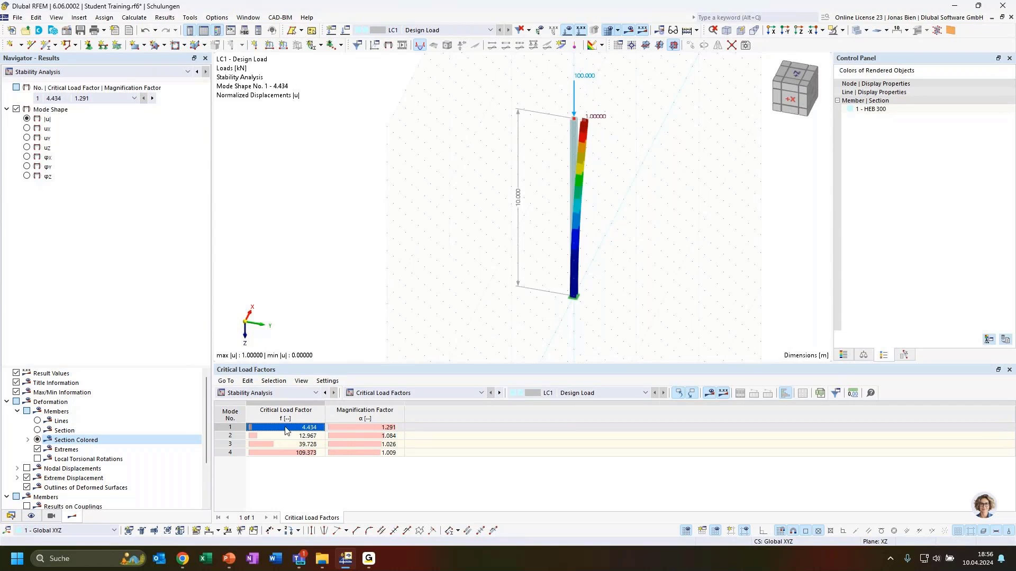
scroll(609, 167, "up", 3)
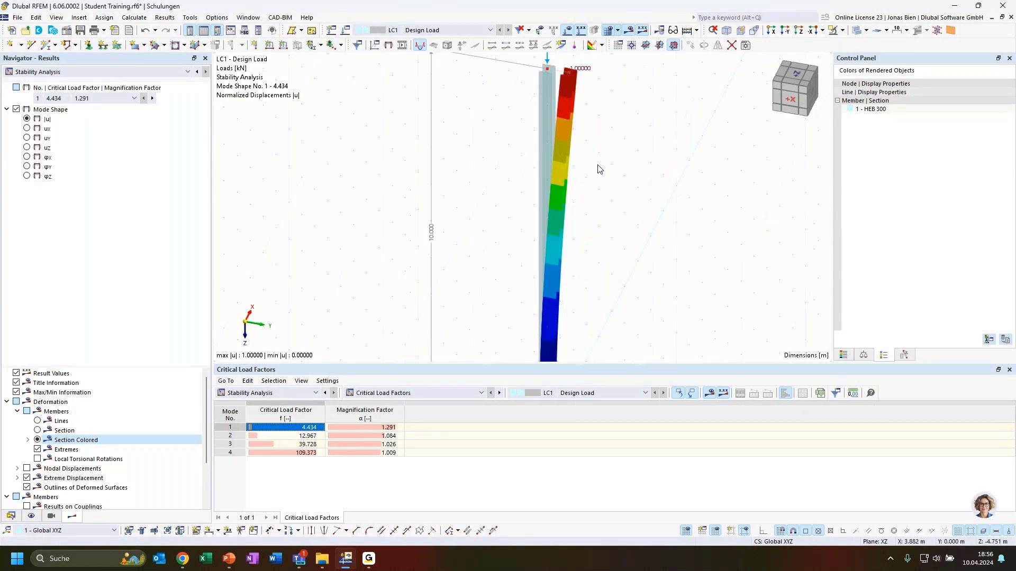
middle_click_drag(598, 165, 564, 141, "ctrl")
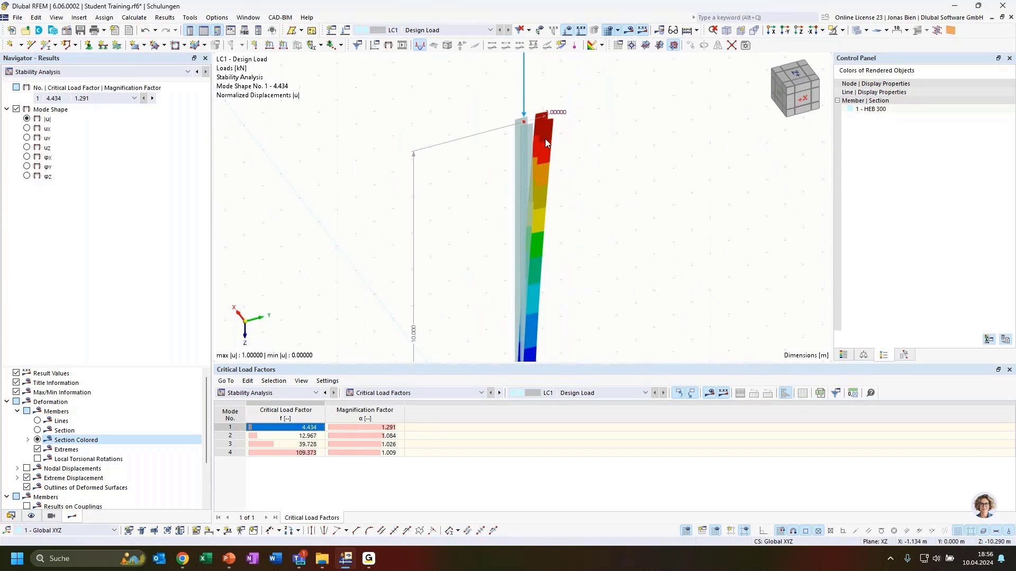
- Show mode shape 2 and inspect the buckled column from the -Y side
left_click(279, 436)
middle_click_drag(674, 247, 430, 227, "ctrl")
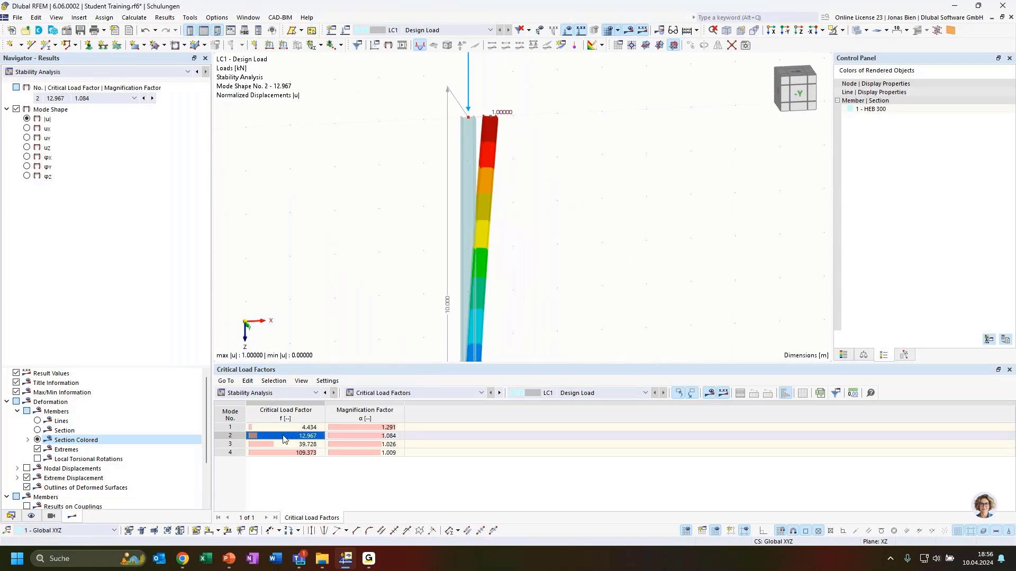
scroll(510, 245, "down", 3)
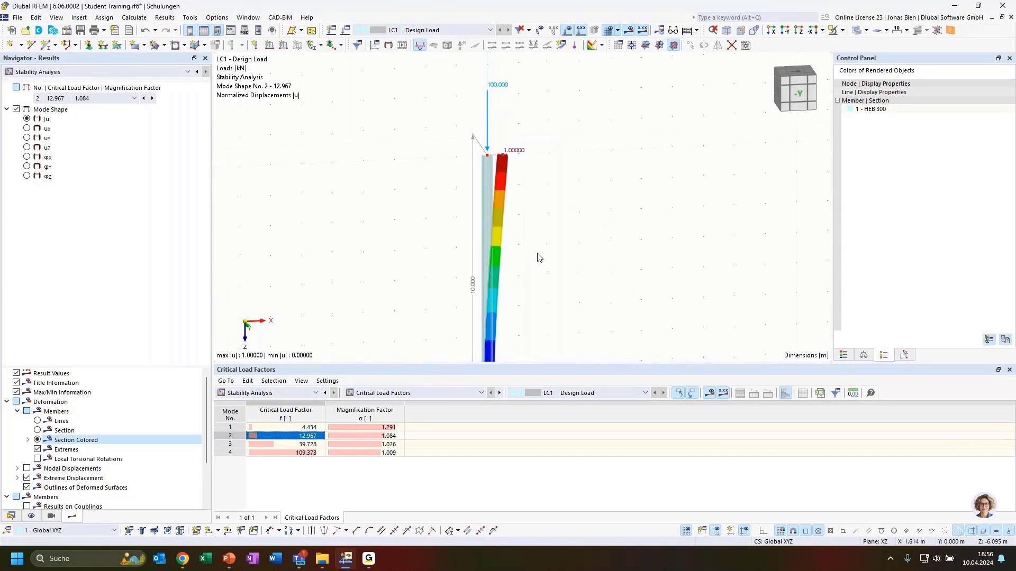
middle_click_drag(545, 235, 544, 224)
middle_click_drag(575, 193, 566, 245)
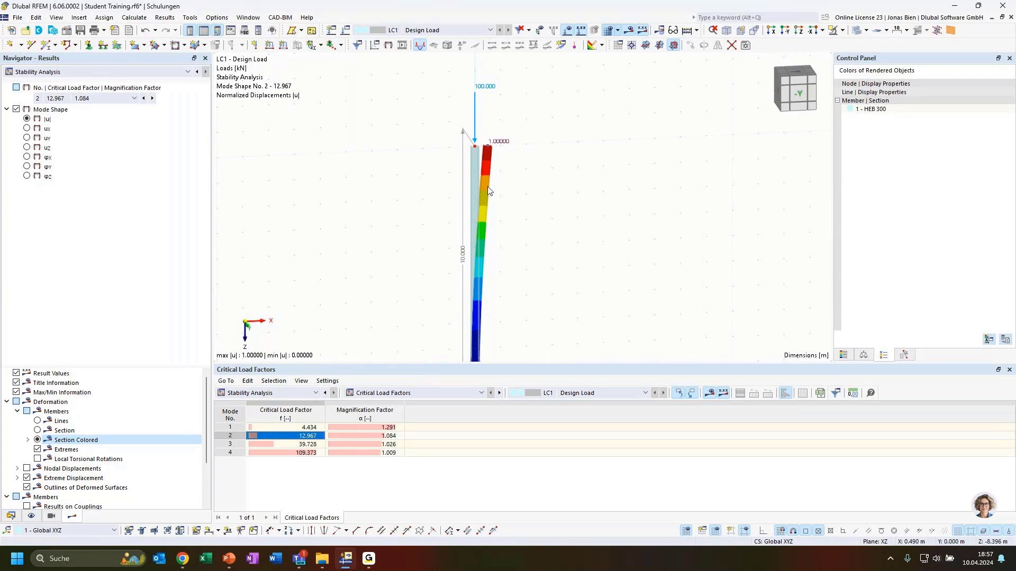
- Show mode shape 1 and view the parameters of the nodal load at the column top
middle_click_drag(562, 220, 573, 258, "ctrl")
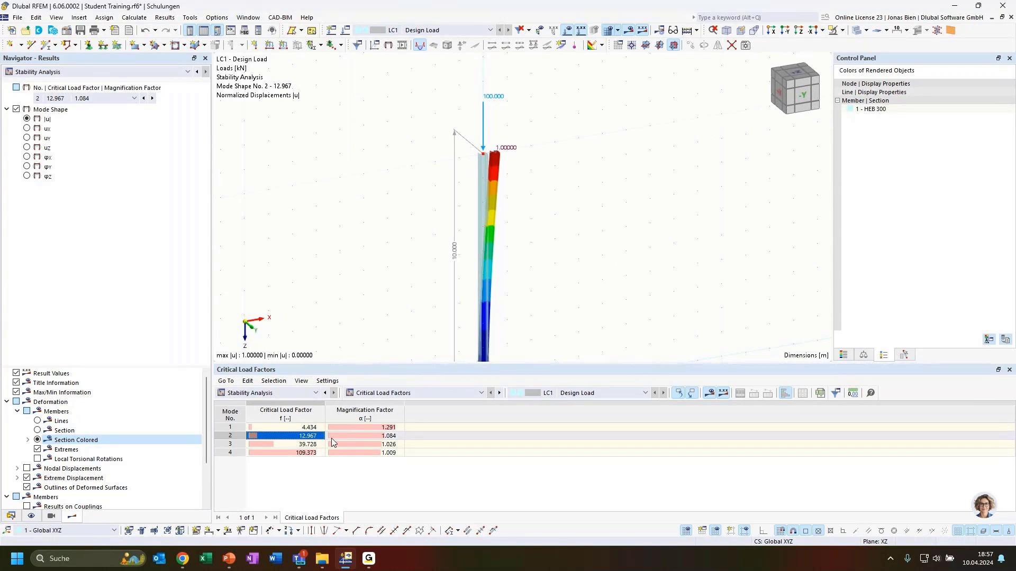
left_click(307, 428)
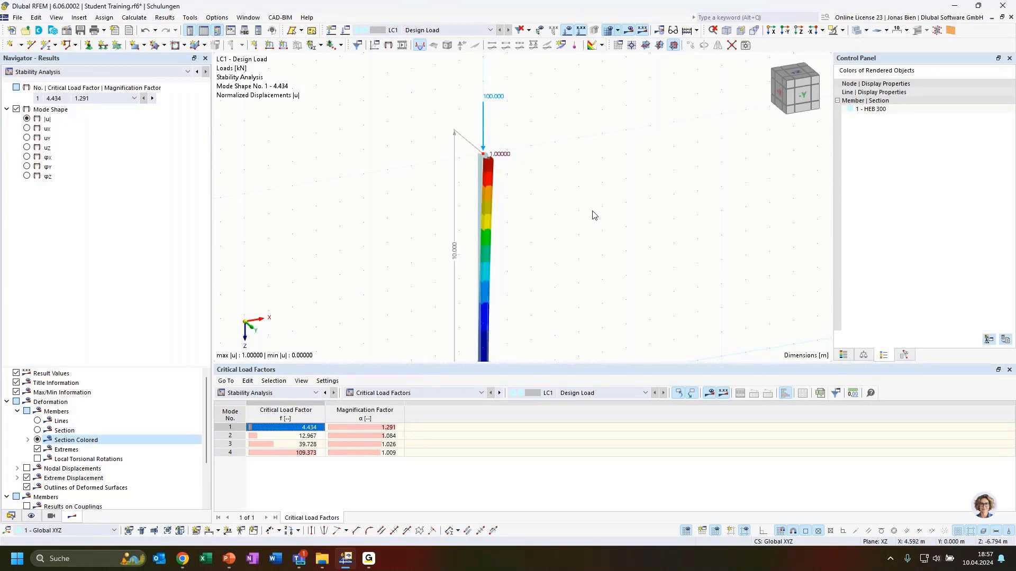
double_click(483, 119)
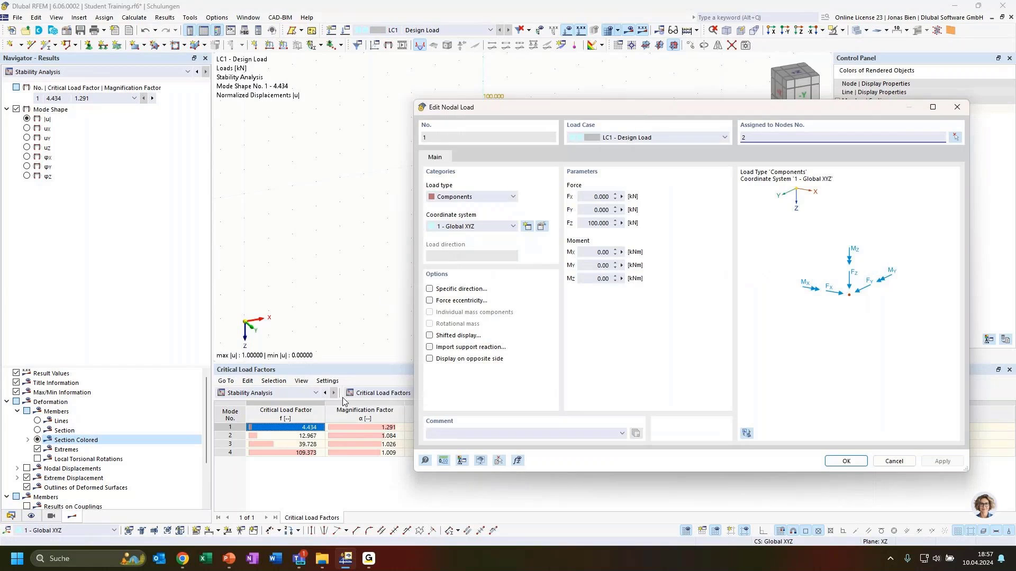
left_click(954, 108)
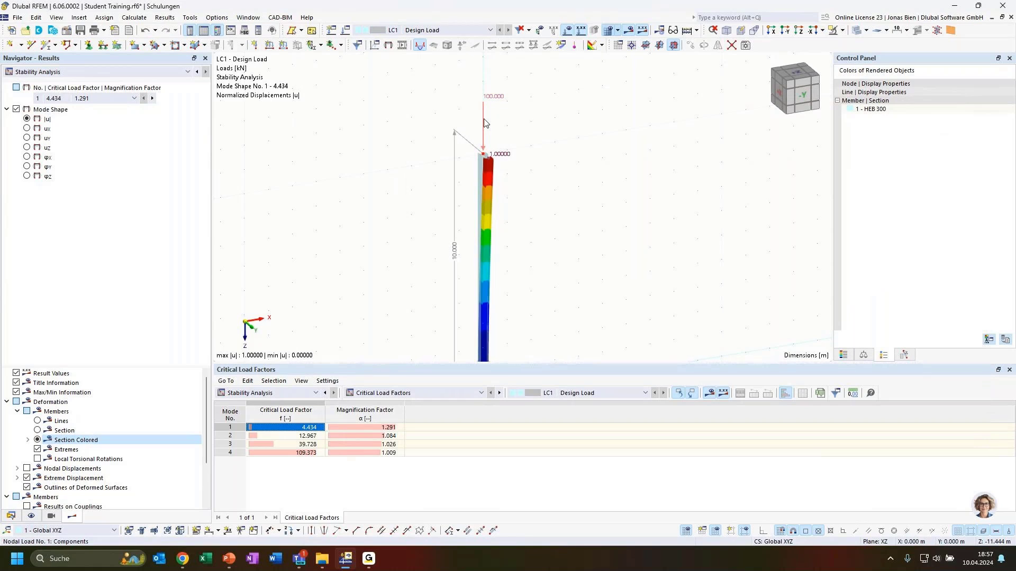
mouse_move(485, 122)
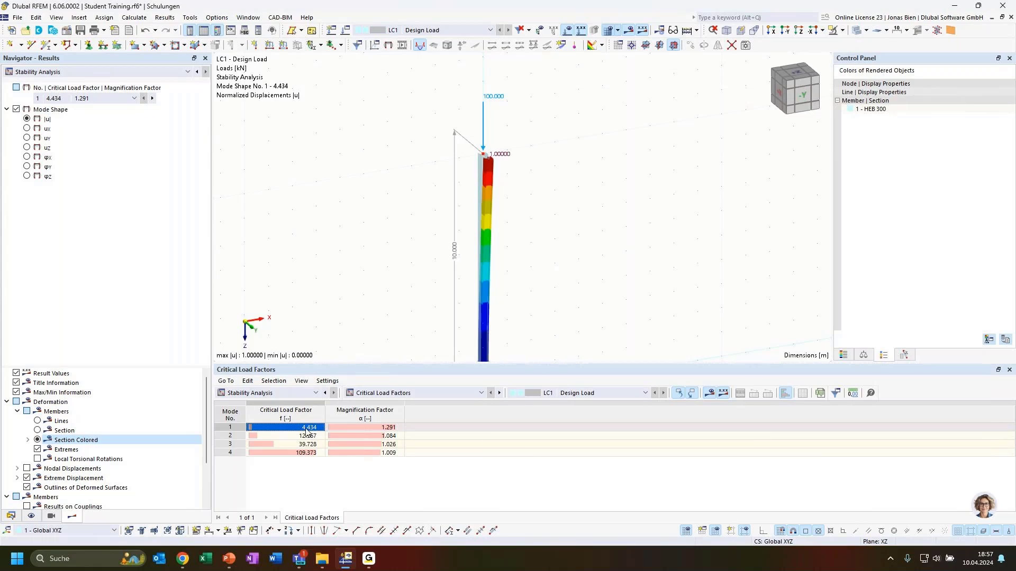
- Copy load case LC1 as LC2, assign SA2 second-order (P-Δ) analysis, and disable its critical load calculation
left_click(11, 515)
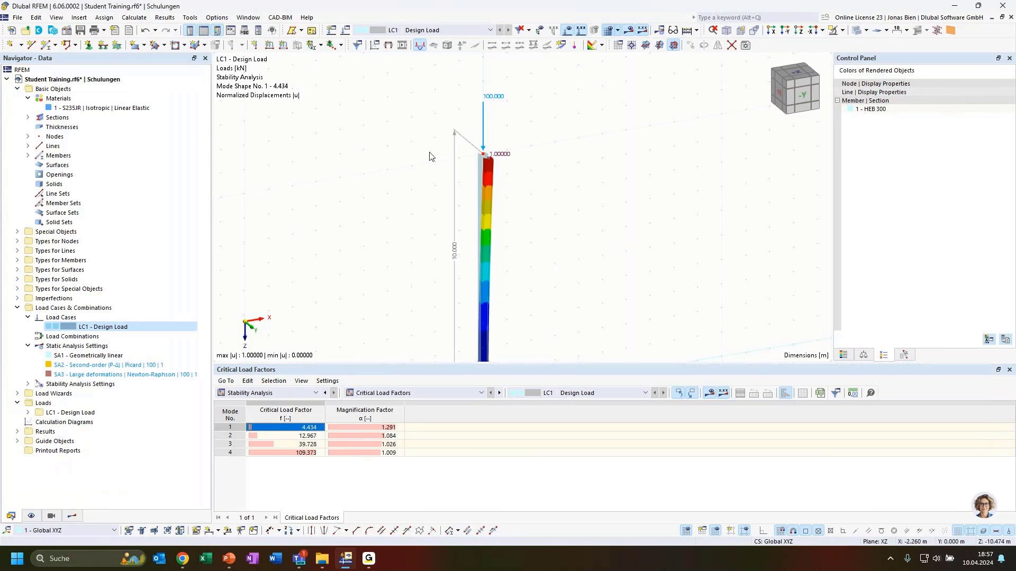
double_click(110, 327)
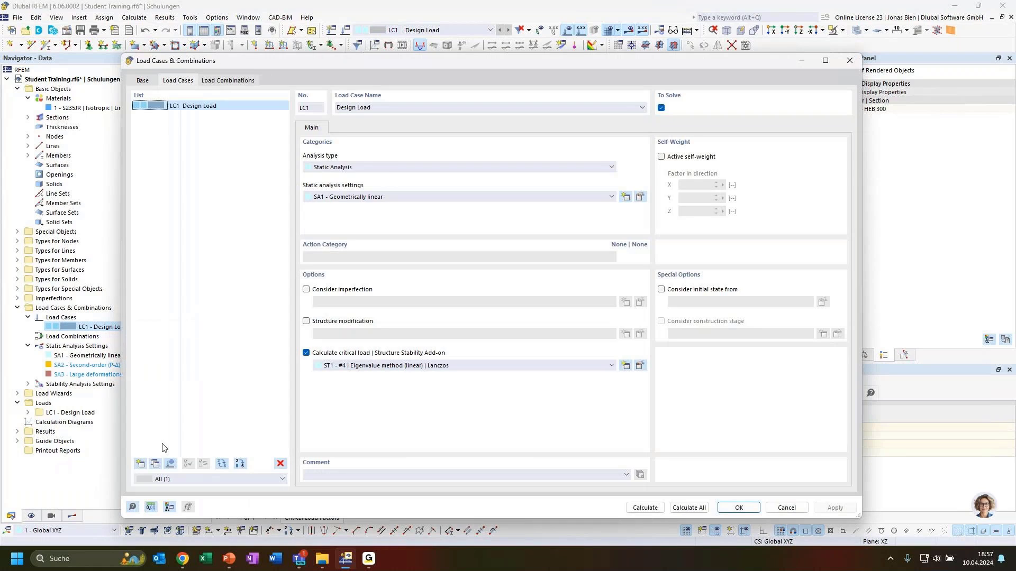
left_click(155, 463)
left_click(402, 196)
left_click(365, 216)
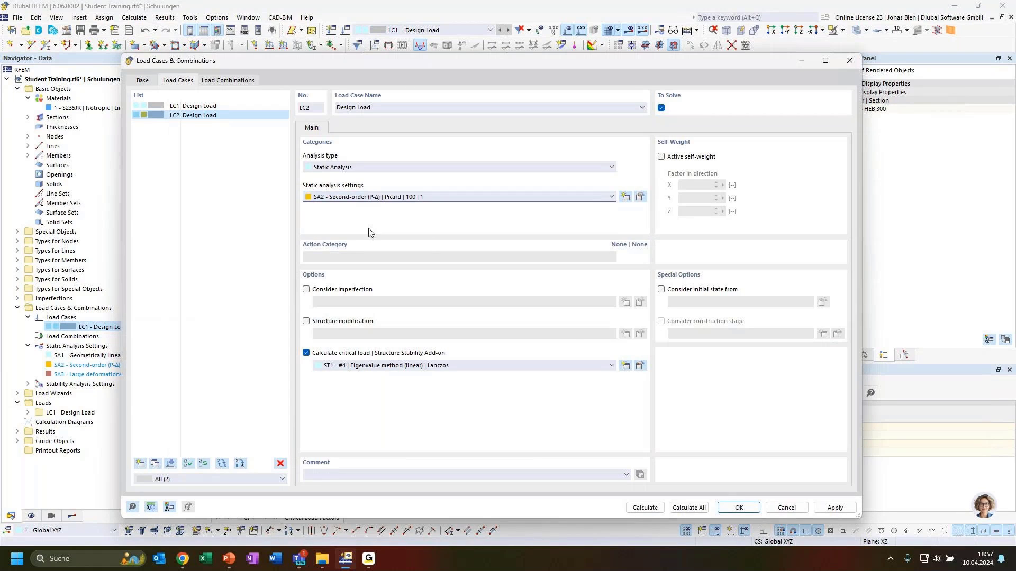
left_click(306, 353)
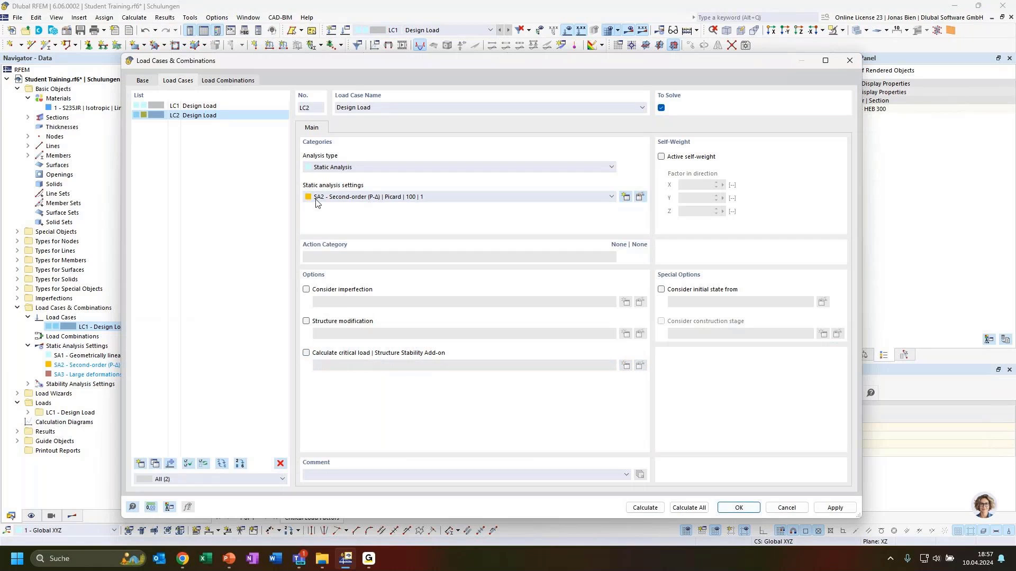
left_click(733, 513)
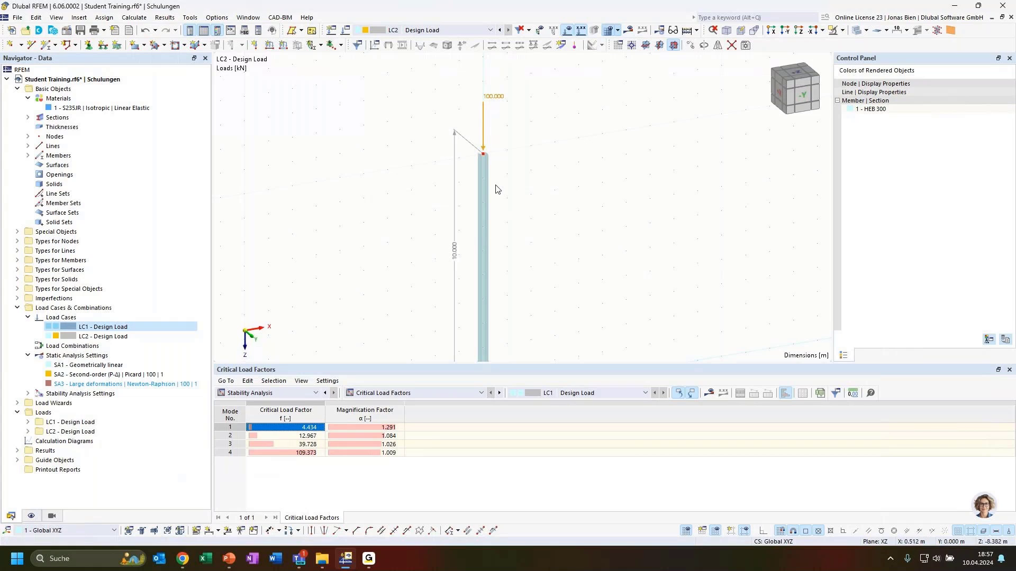
- Set the nodal load's Fz in LC2 to 434 kN and calculate the results for the whole column
double_click(490, 100)
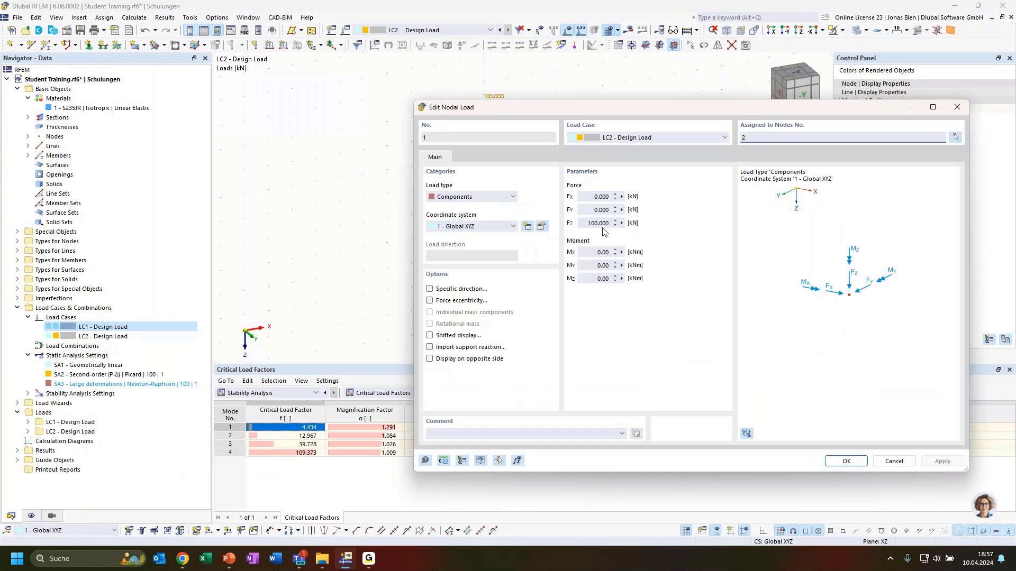
left_click(587, 223)
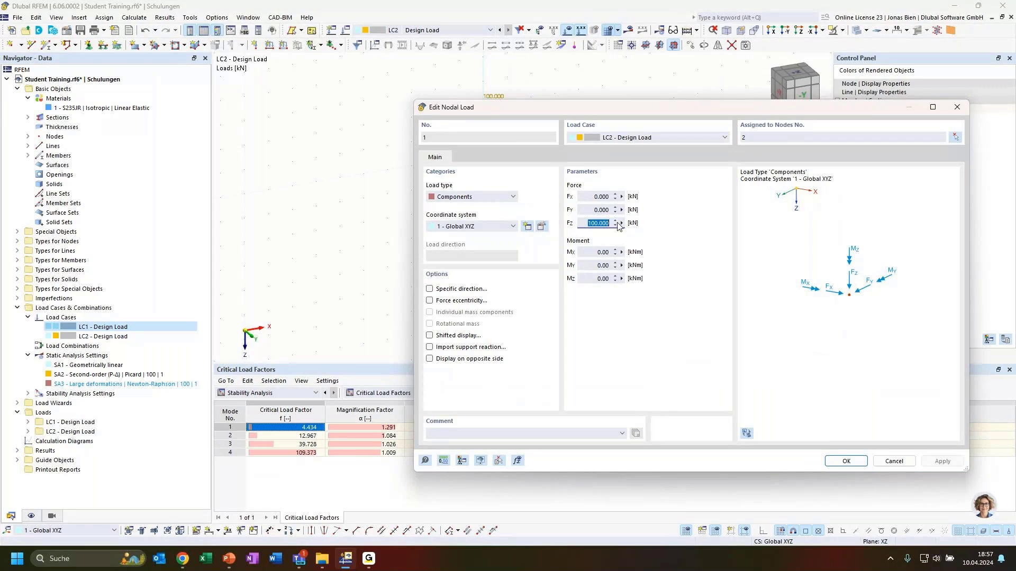
type("434")
left_click(846, 461)
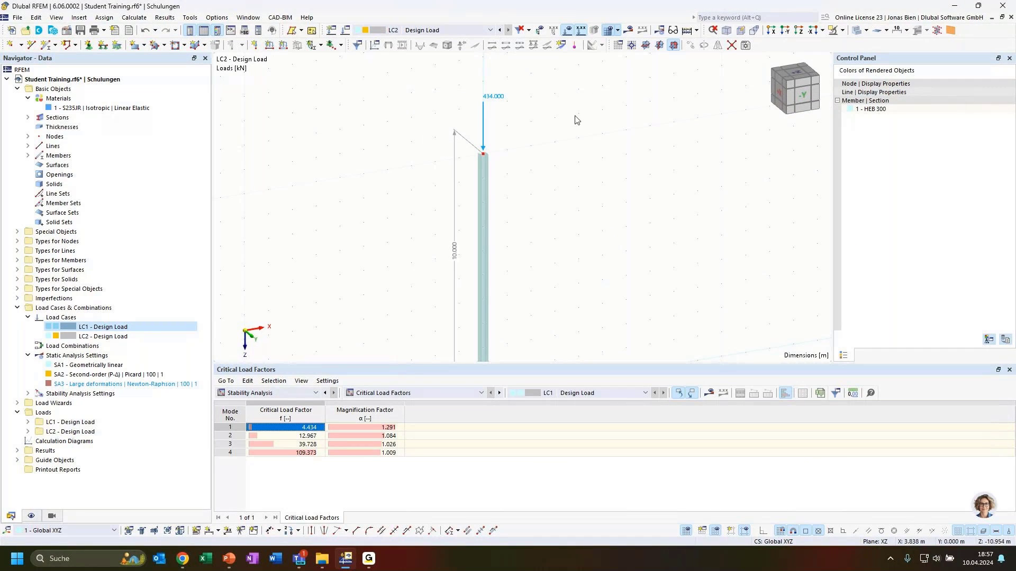
left_click(628, 31)
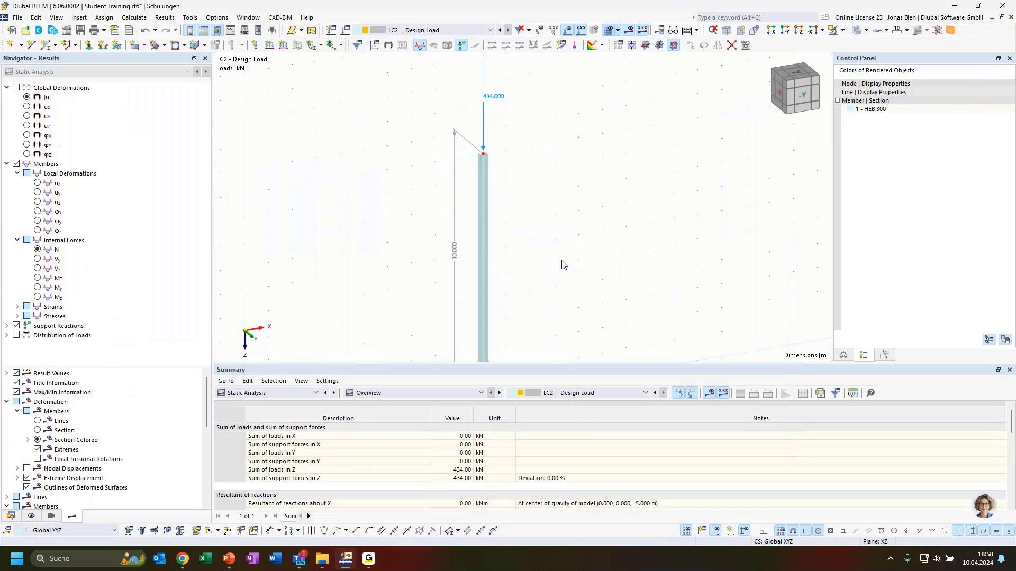
middle_click_drag(568, 281, 564, 249)
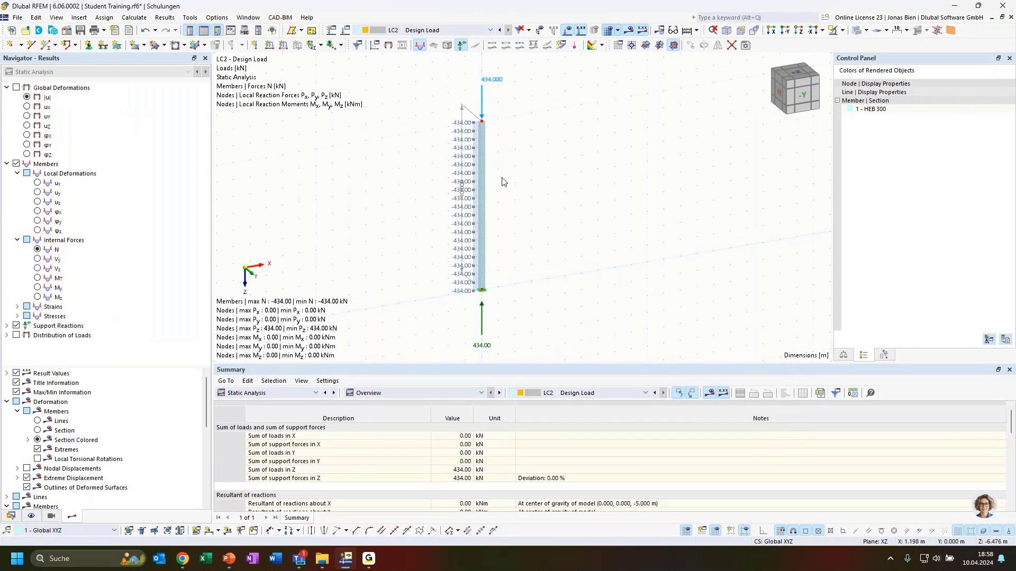
- Raise the nodal load's Fz in LC2 to 435 kN and recalculate the load case
left_click(483, 100)
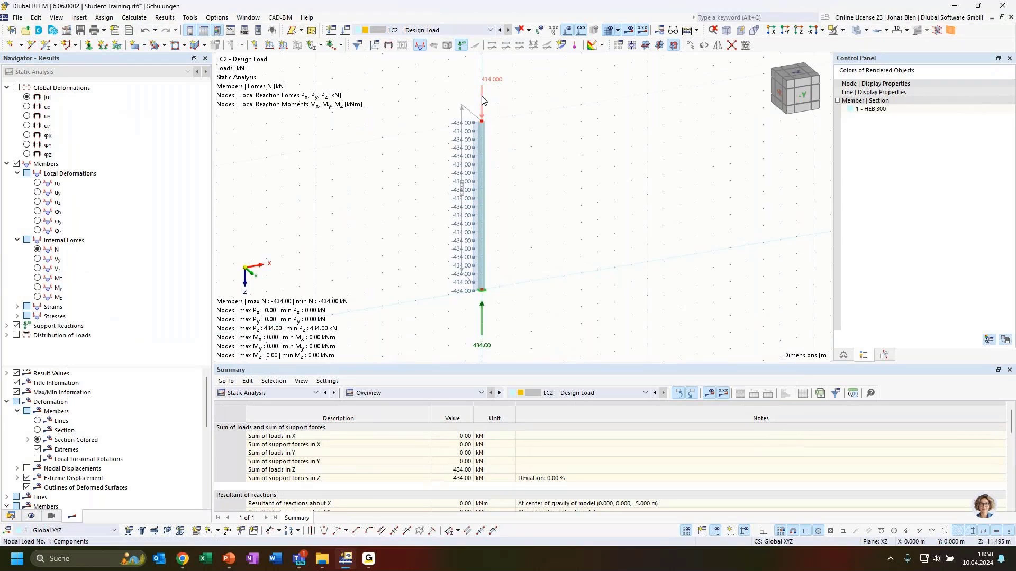
double_click(483, 94)
left_click(597, 224)
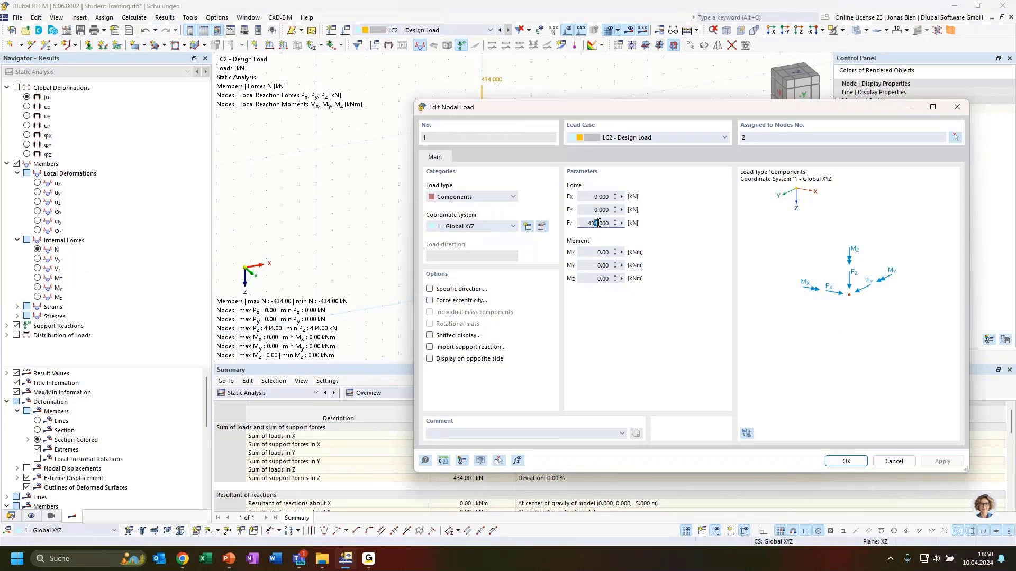
left_click(845, 461)
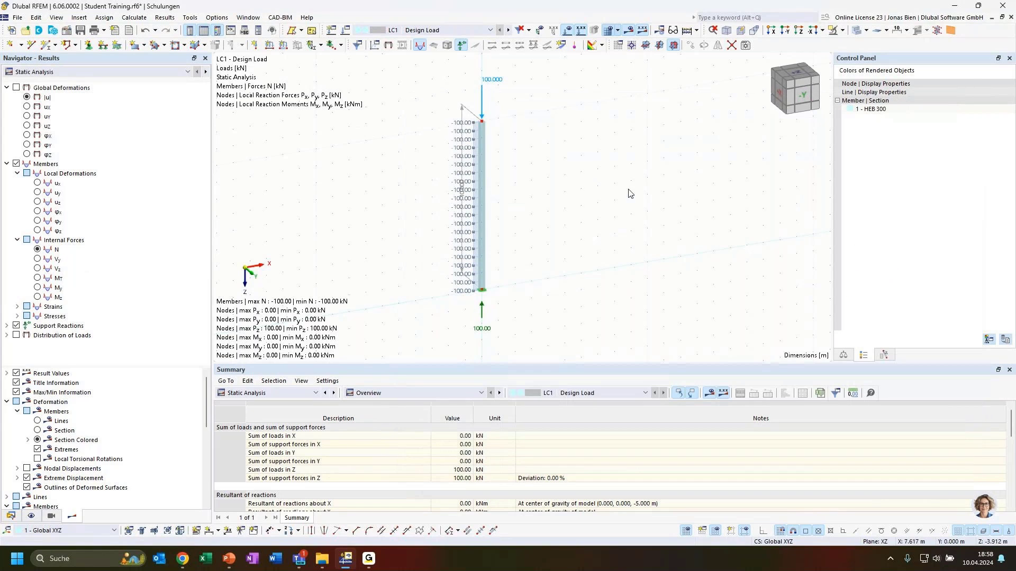
left_click(430, 30)
left_click(429, 49)
left_click(628, 30)
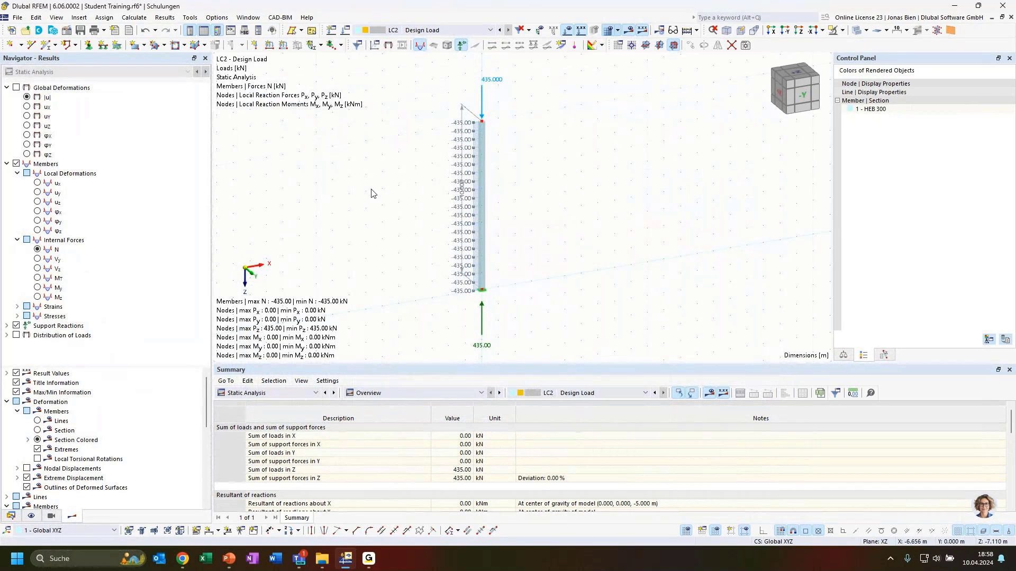
- Return to LC1 and check the critical load factor of mode shape 1
left_click(415, 31)
left_click(392, 78)
key("Up")
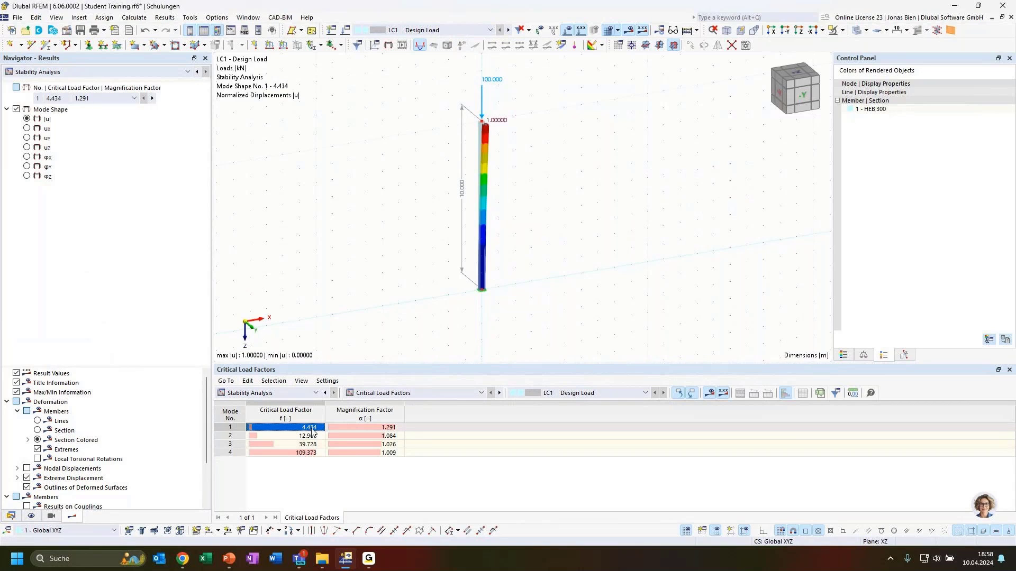
- Switch to LC2 and set the vertical force Fz of its nodal load to 444 kN
left_click(461, 30)
left_click(444, 46)
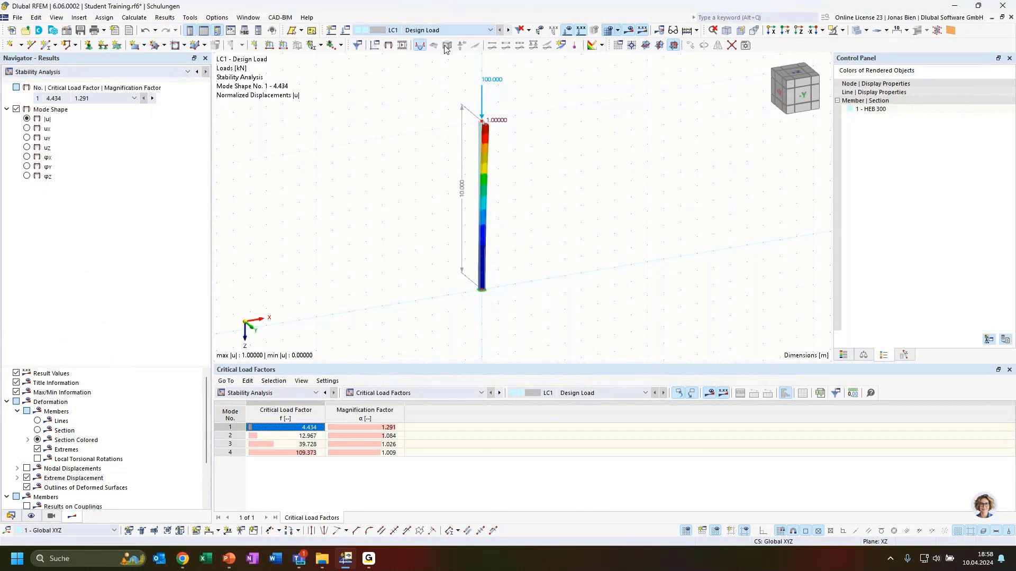
double_click(482, 91)
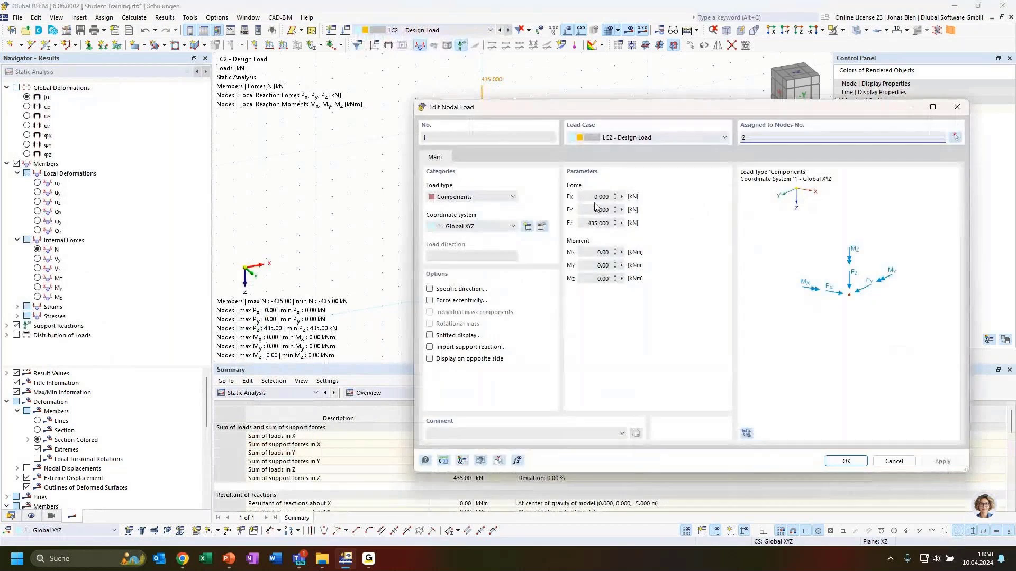
left_click(595, 222)
double_click(595, 223)
type("444")
left_click(852, 461)
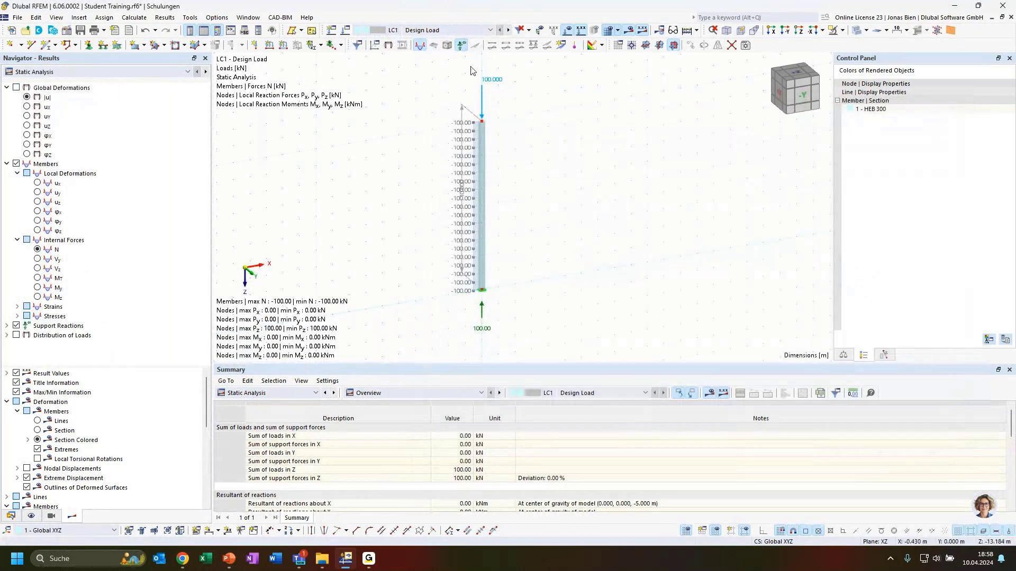
- Calculate load case LC2 with the increased load and view the calculation errors and warnings
left_click(440, 30)
left_click(422, 49)
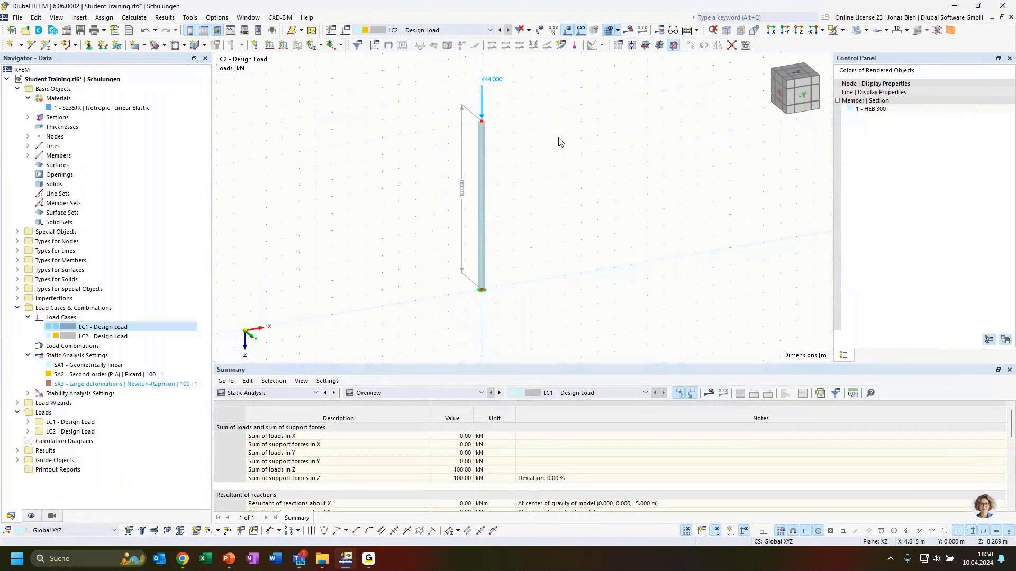
left_click(630, 32)
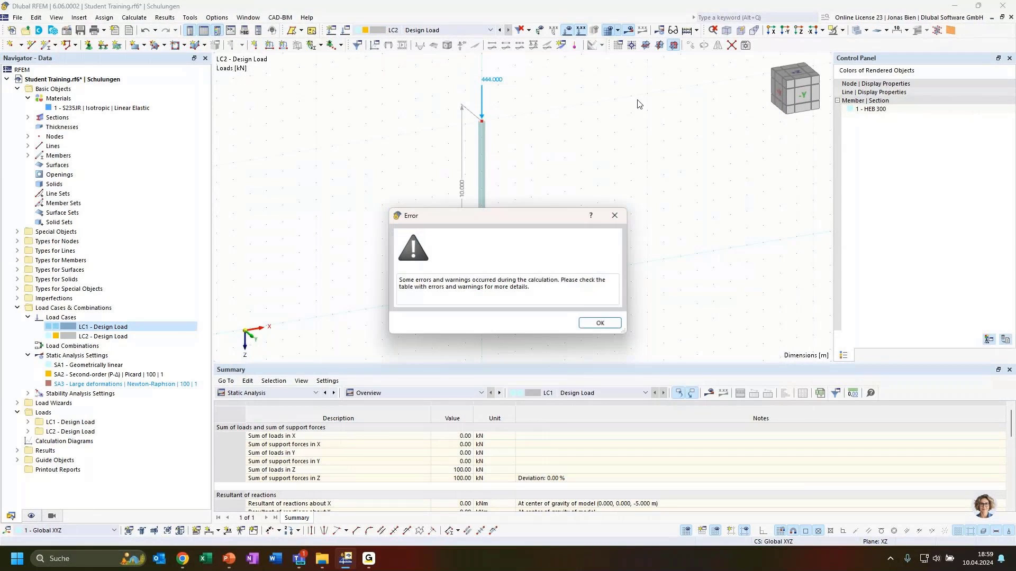
left_click(600, 323)
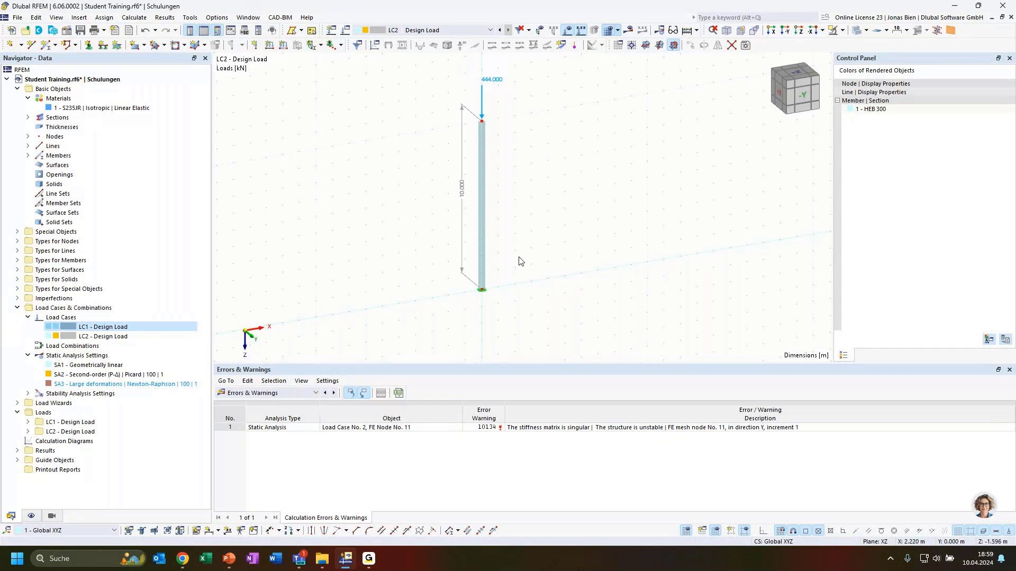
middle_click_drag(525, 231, 544, 224, "ctrl")
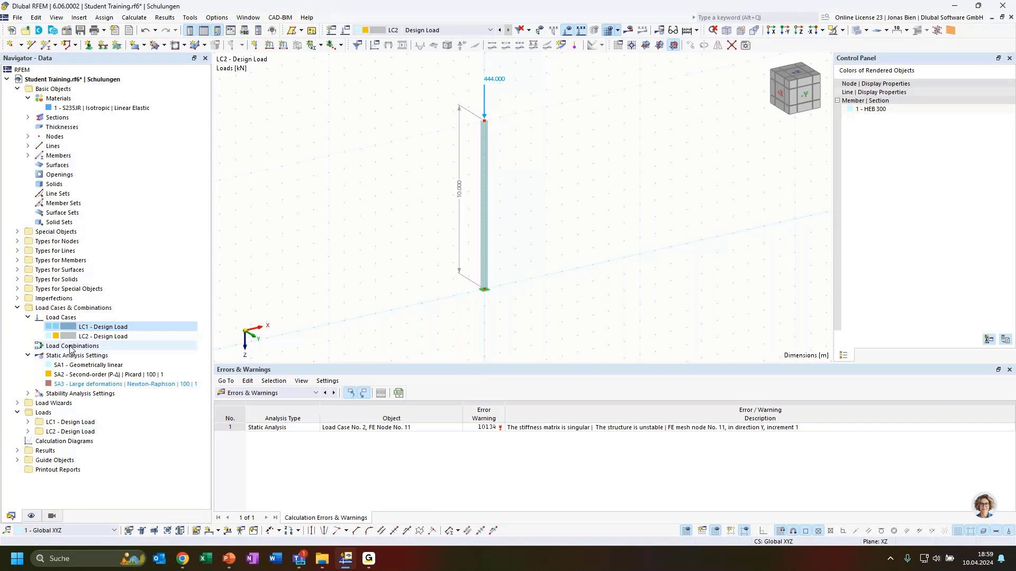
- Make LC1 the current load case and list its Stability Analysis critical load factors
left_click(98, 336)
left_click(89, 327)
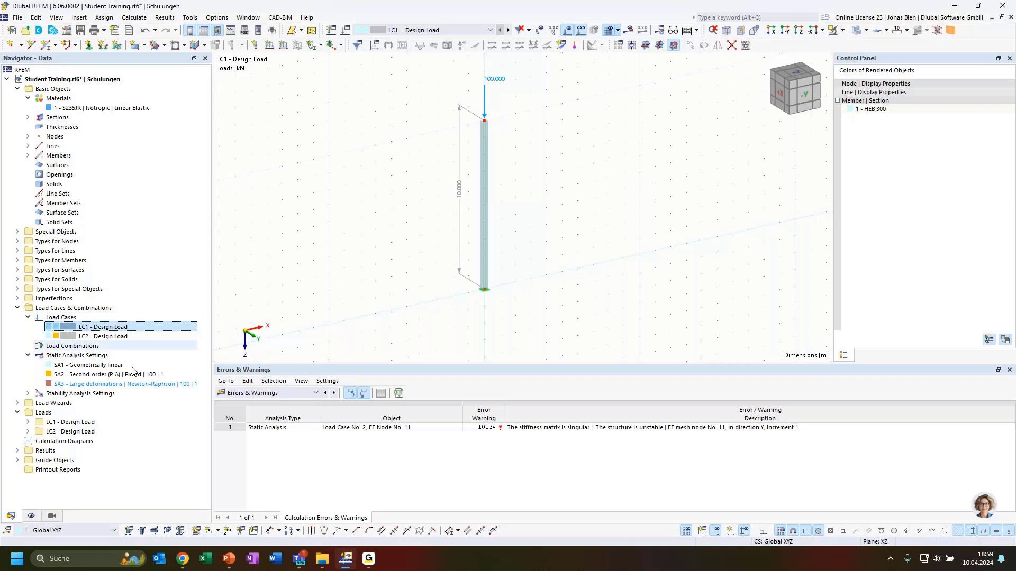
left_click(267, 393)
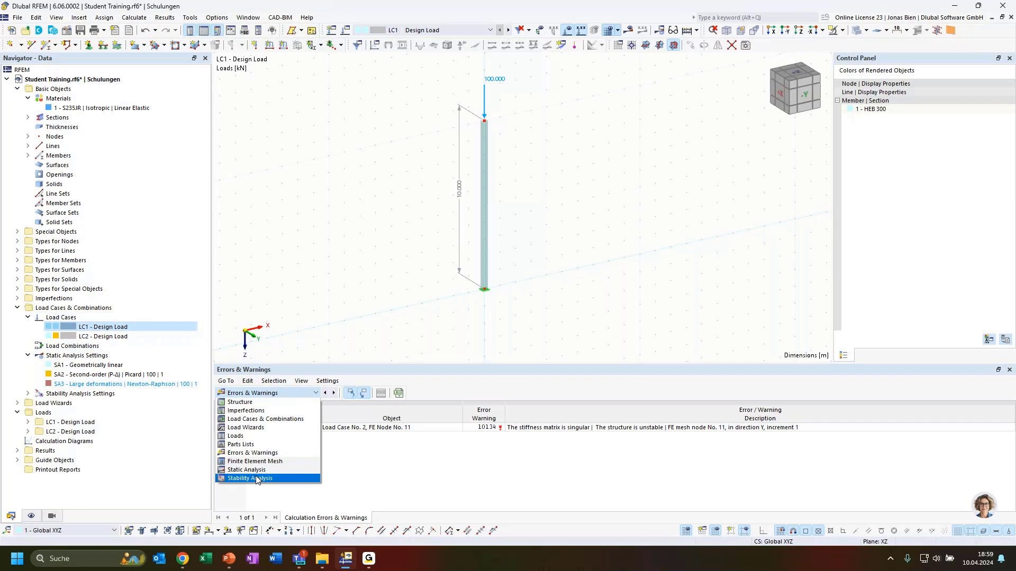
left_click(256, 479)
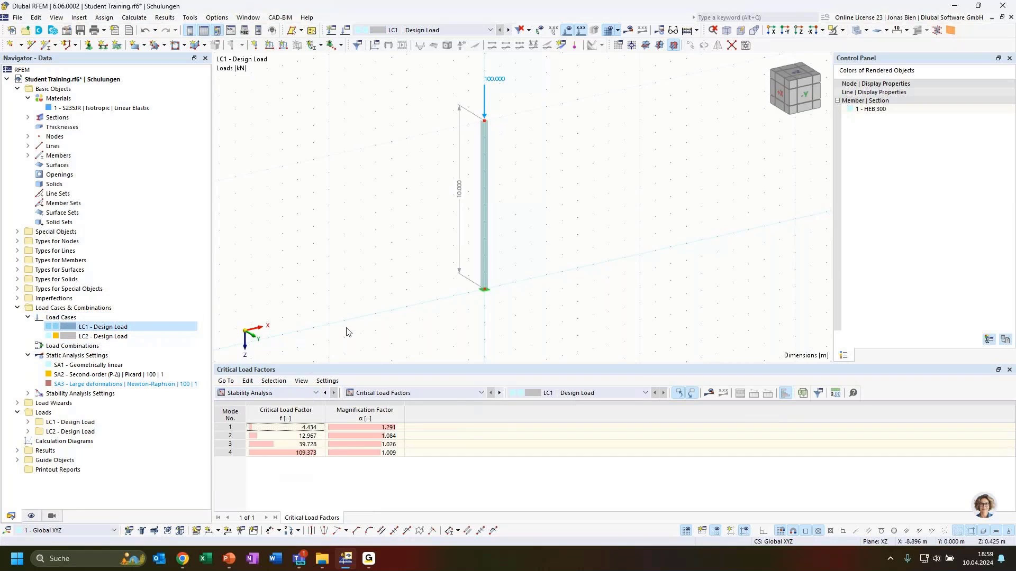
- Display the LC1 buckling results on the model and inspect mode shapes 3 and 4
left_click(316, 454)
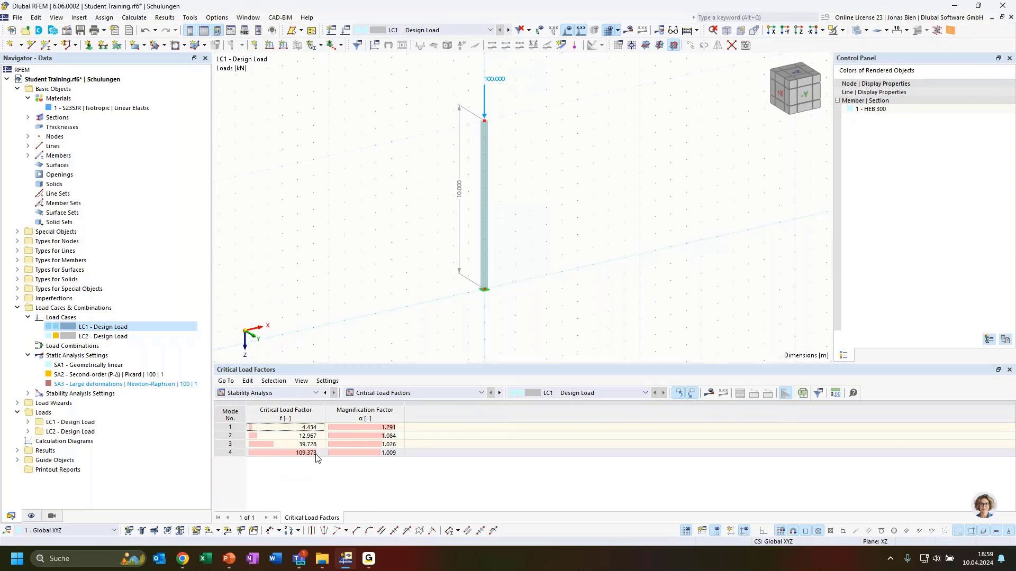
left_click(304, 444)
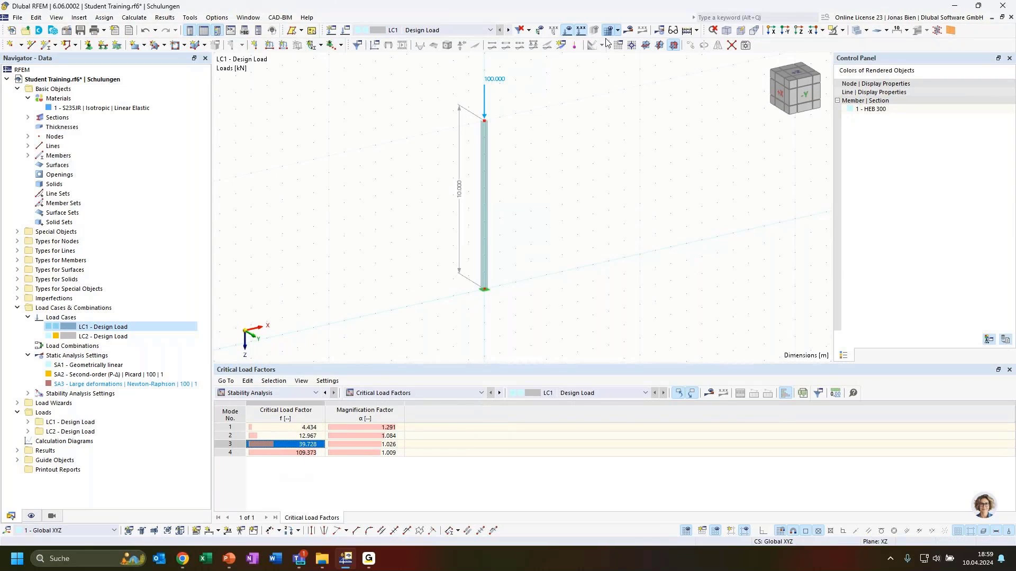
left_click(629, 31)
middle_click_drag(567, 236, 535, 239, "ctrl")
left_click(317, 453)
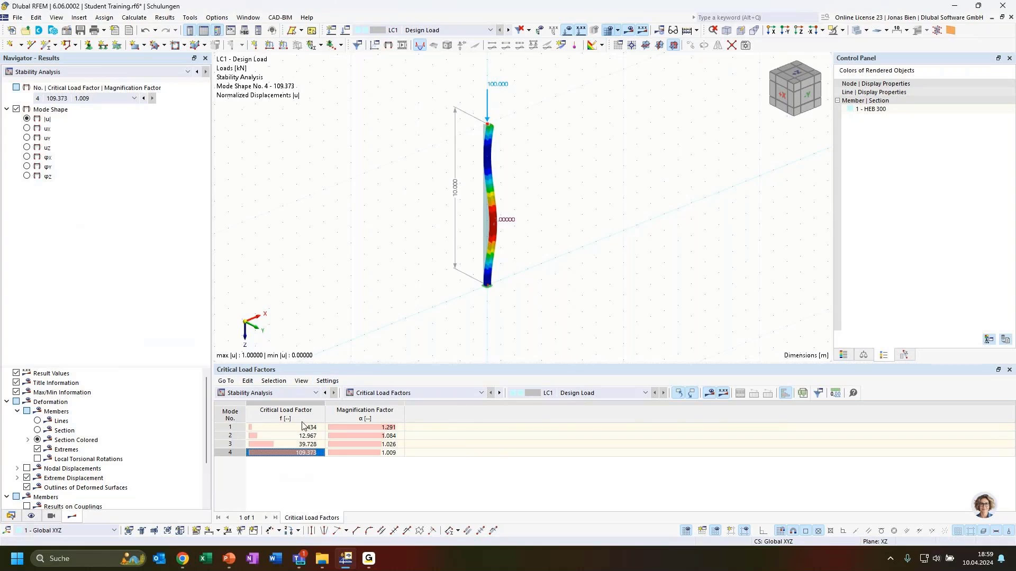
left_click(408, 393)
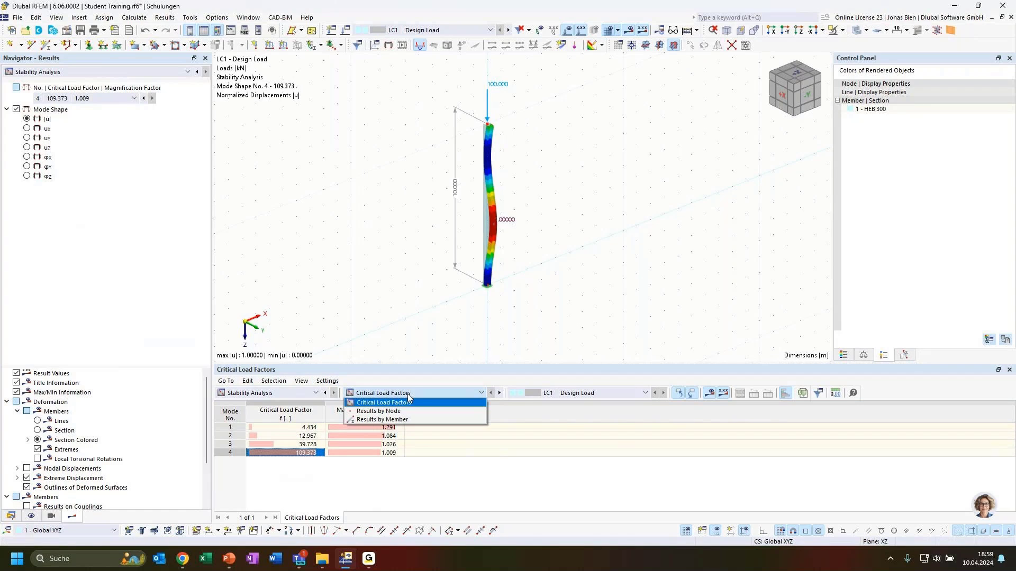
left_click(598, 251)
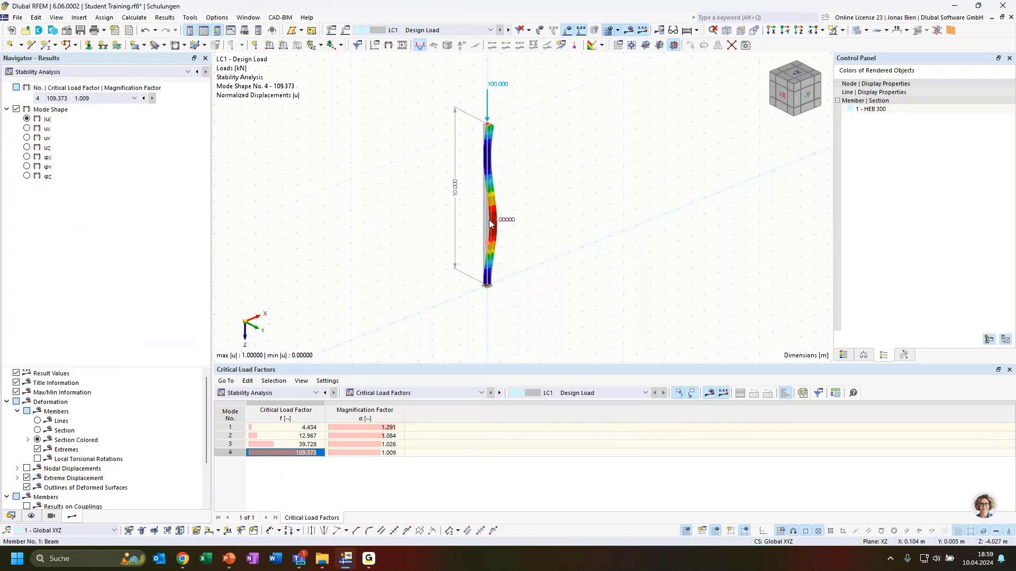
- List the LC1 stability results by member and examine mode 1's effective length Lcr,v and effective length factor kcr,v
left_click(375, 393)
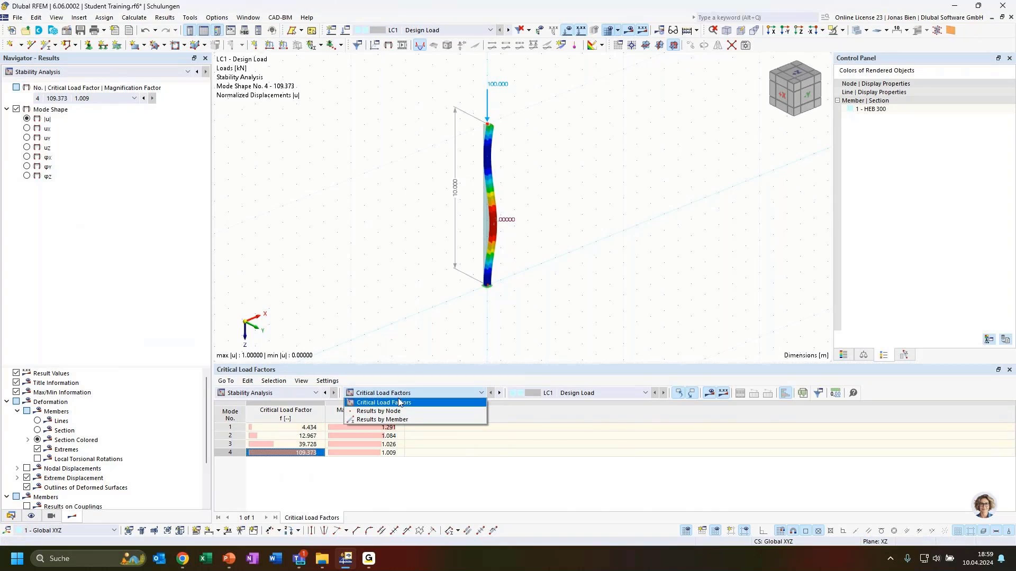
left_click(383, 420)
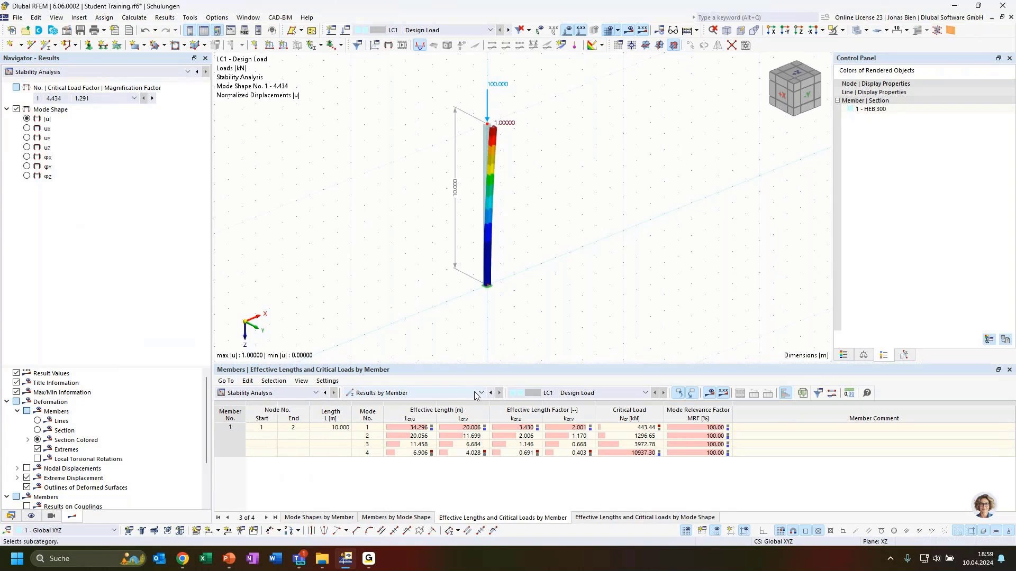
left_click(450, 390)
left_click(450, 391)
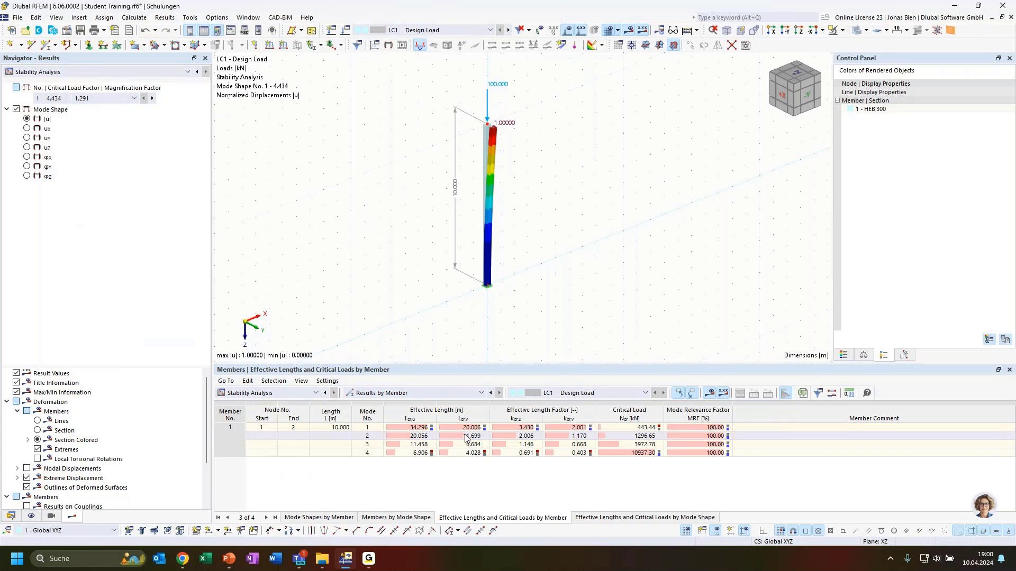
left_click(463, 428)
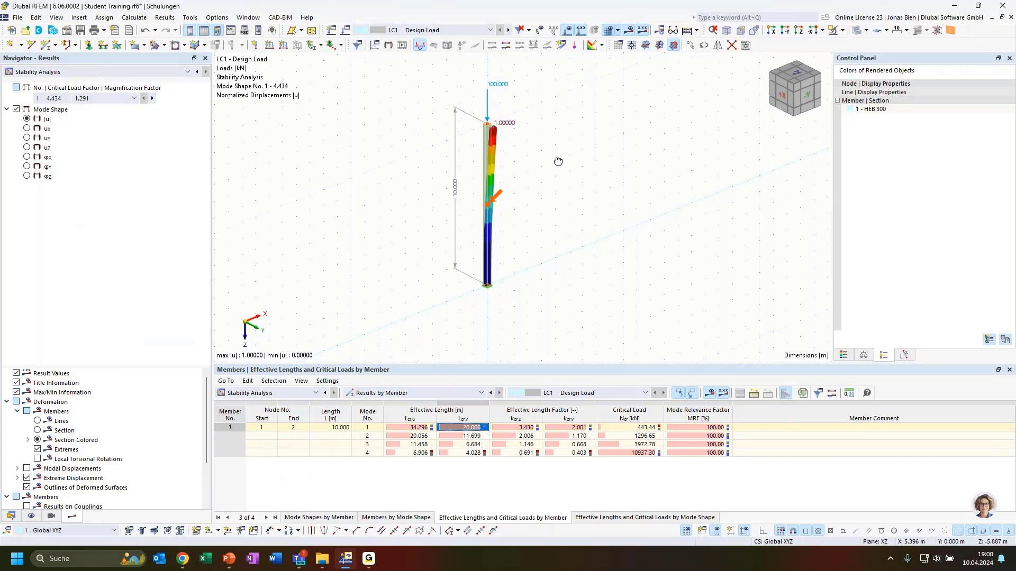
middle_click_drag(558, 161, 511, 132, "ctrl")
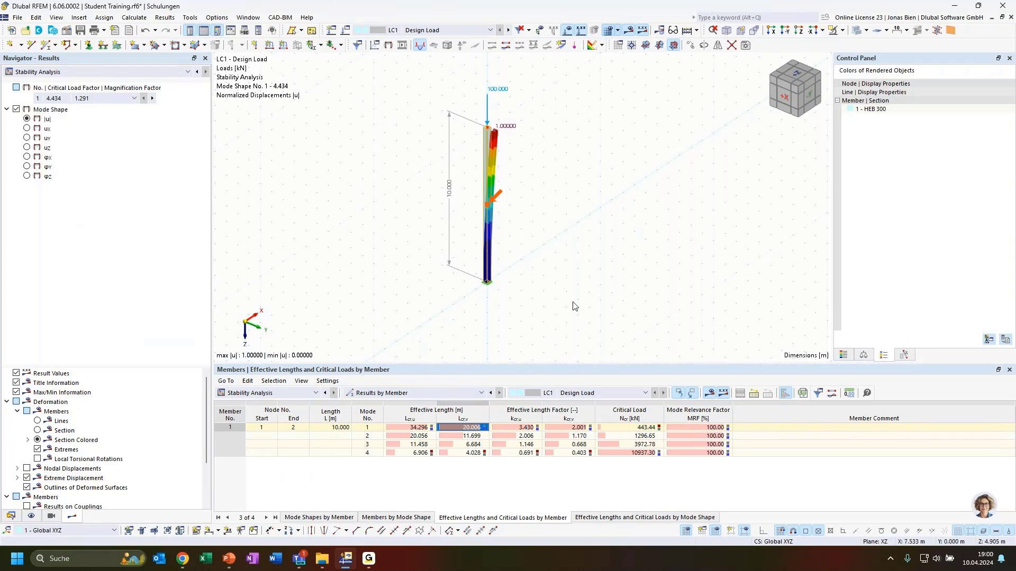
left_click(587, 427)
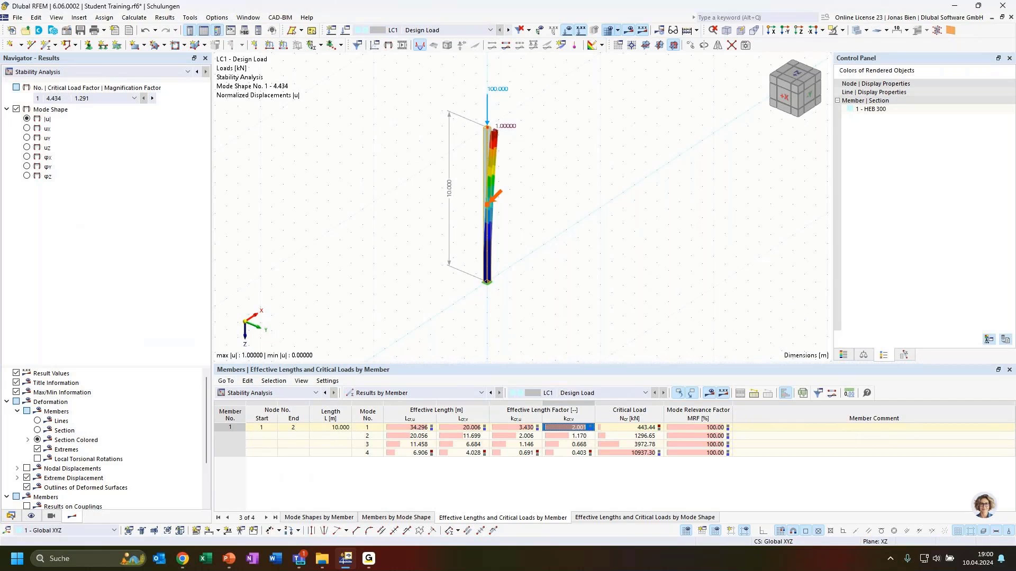
key("alt+Tab")
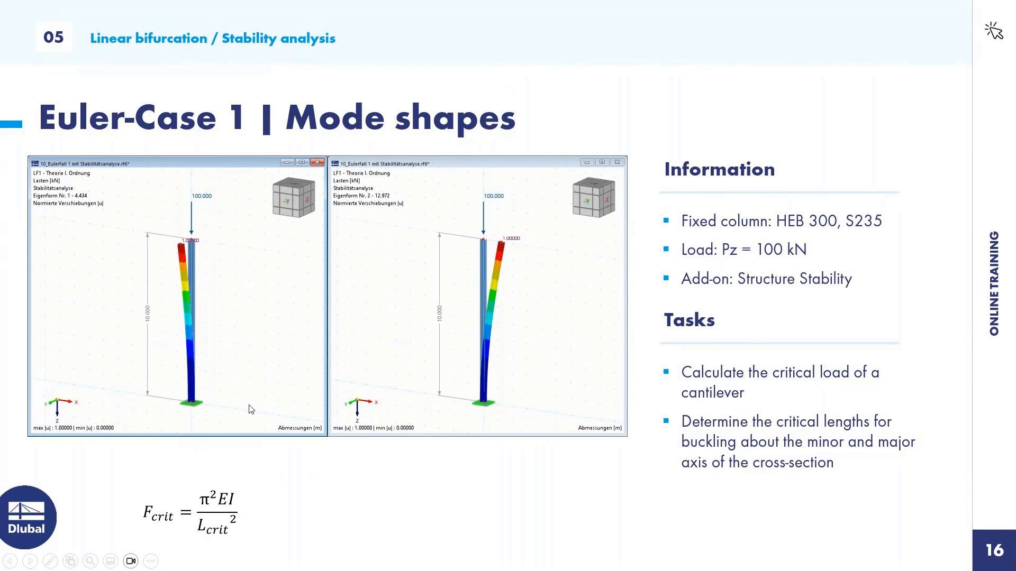
left_click(274, 416)
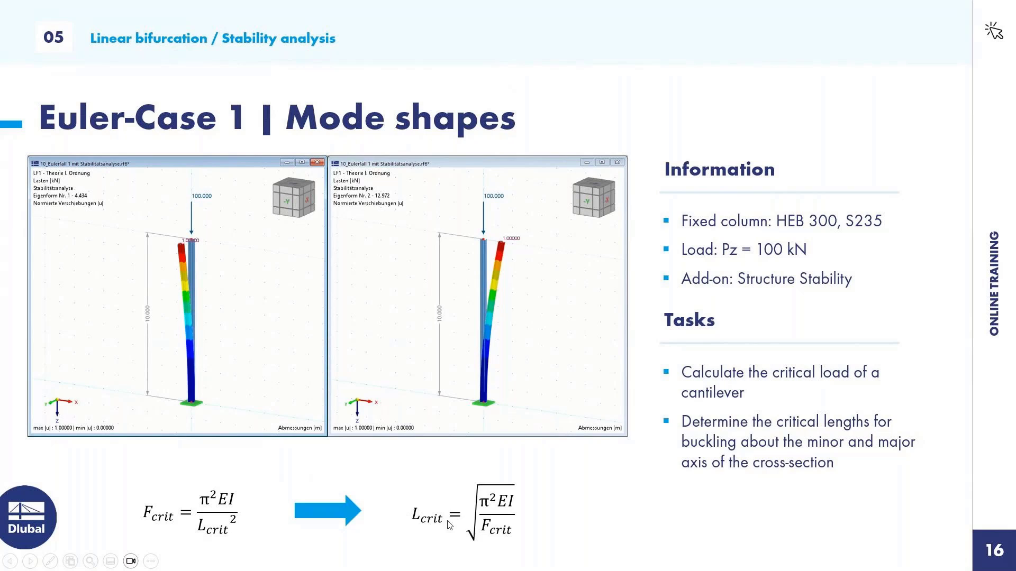
key("alt+Tab")
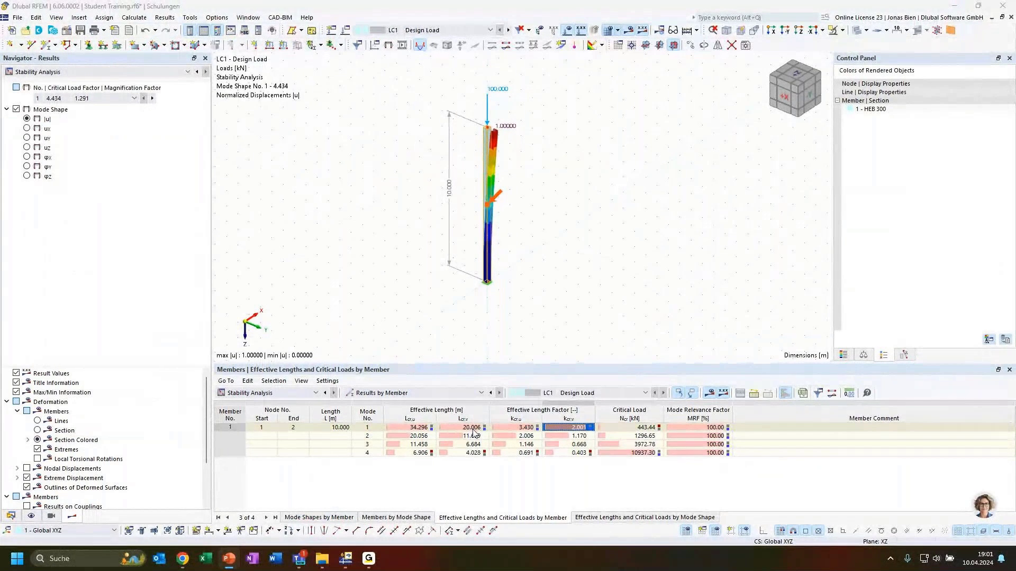
- Compare the effective lengths of modes 1 and 2 with their buckling directions on the column, viewing mode shape 2 from several angles
left_click(473, 430)
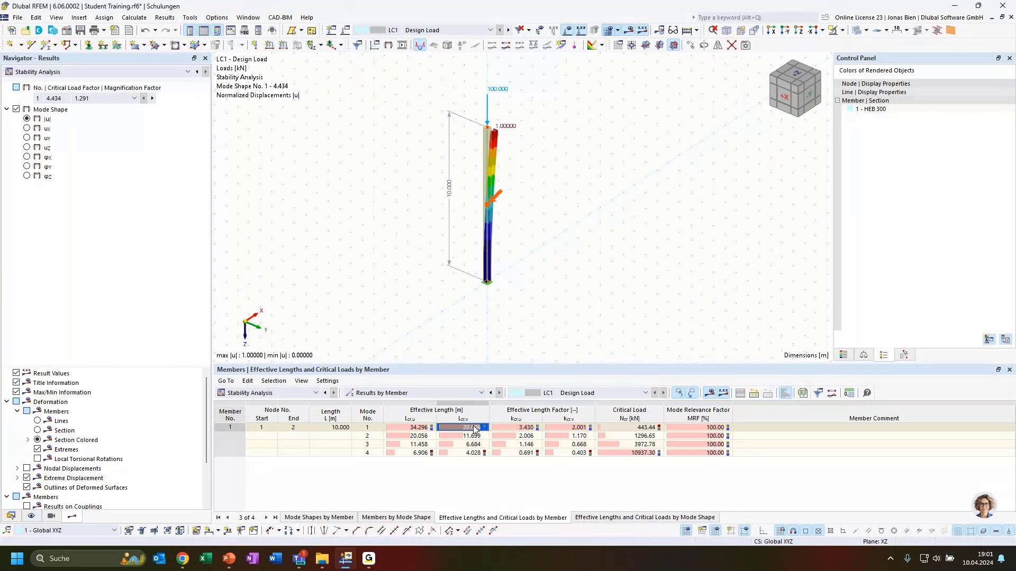
middle_click_drag(487, 308, 531, 309, "ctrl")
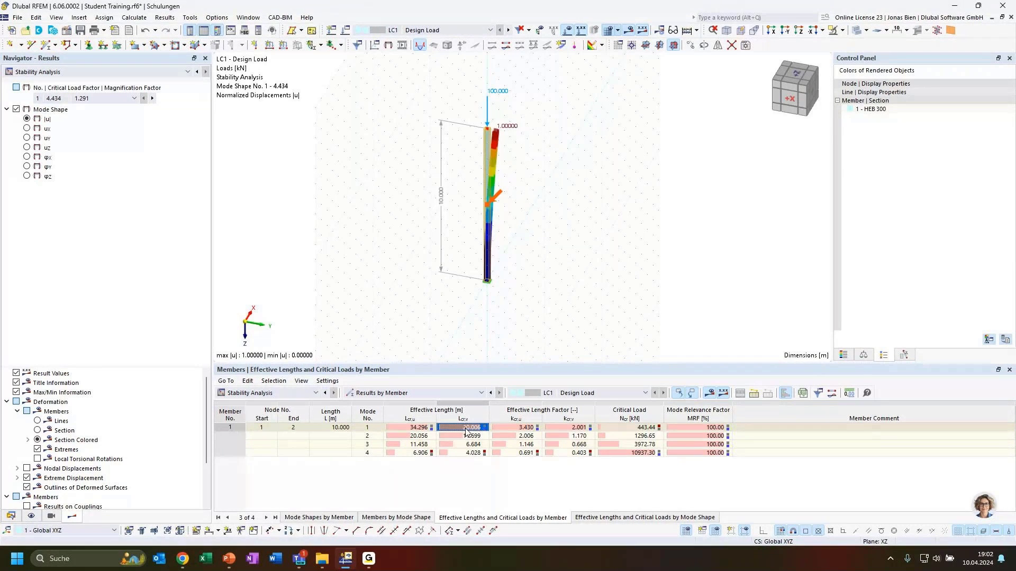
left_click(432, 438)
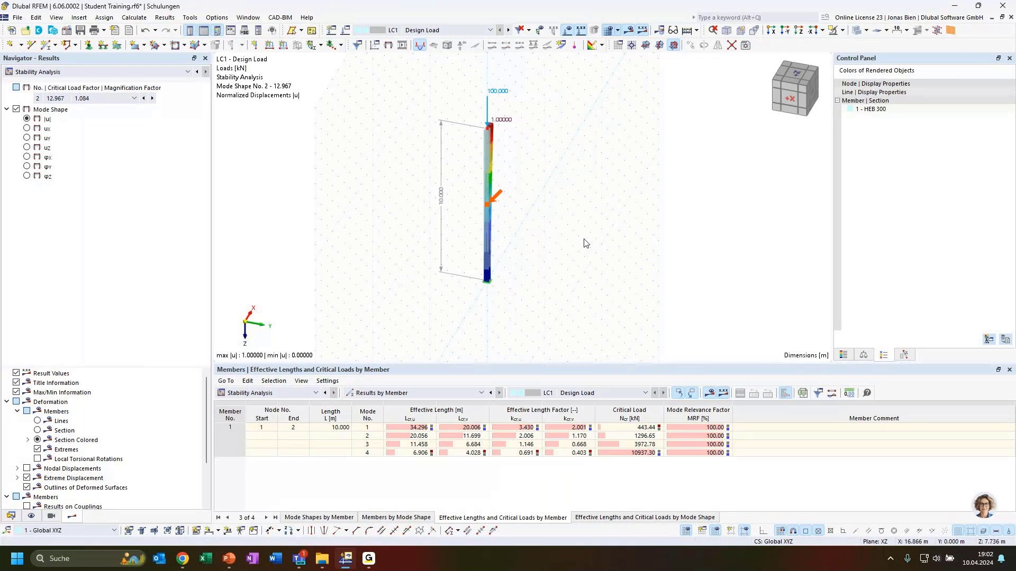
middle_click_drag(583, 239, 503, 209, "ctrl")
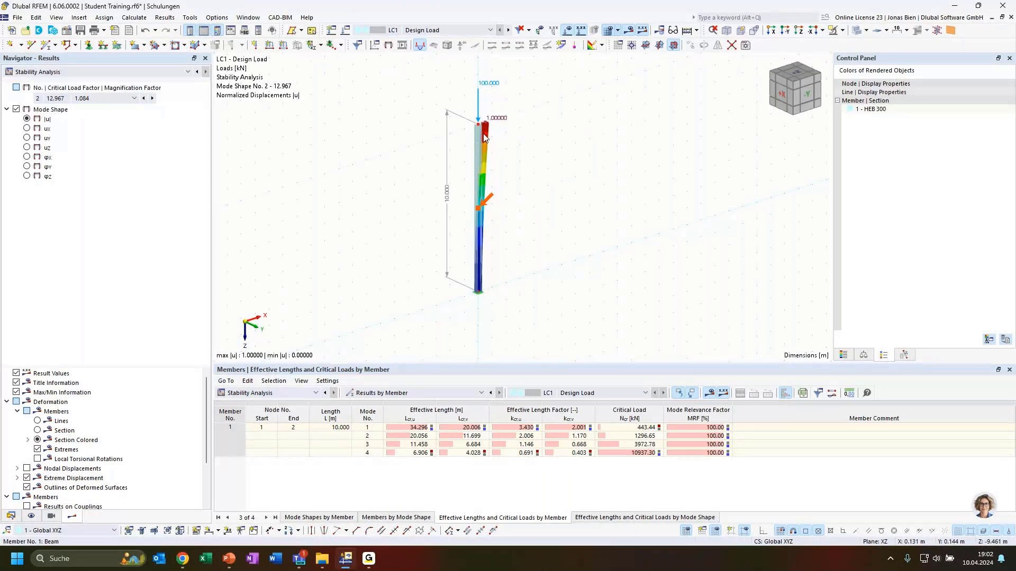
scroll(477, 249, "up", 2)
scroll(518, 212, "up", 1)
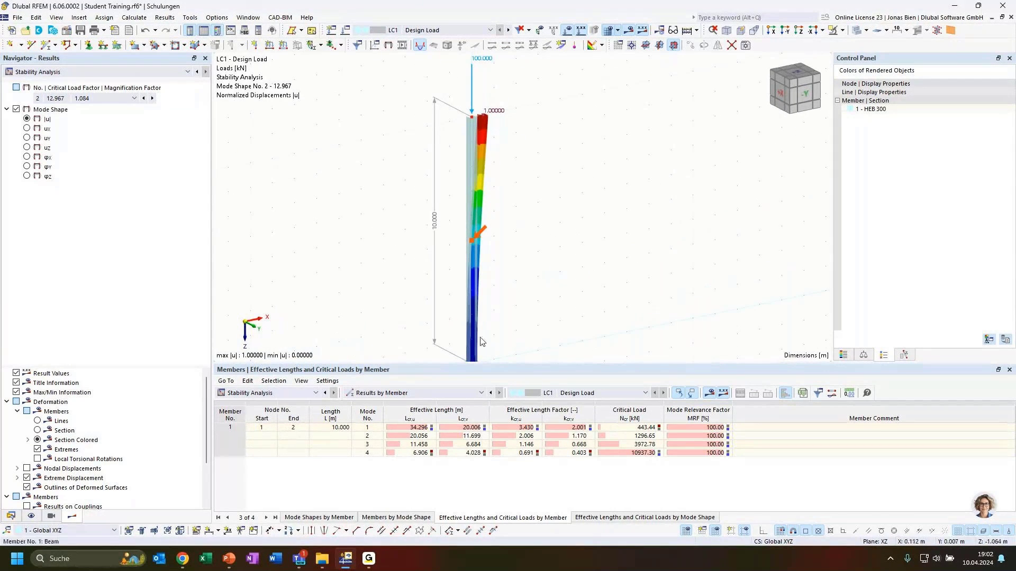
left_click(418, 436)
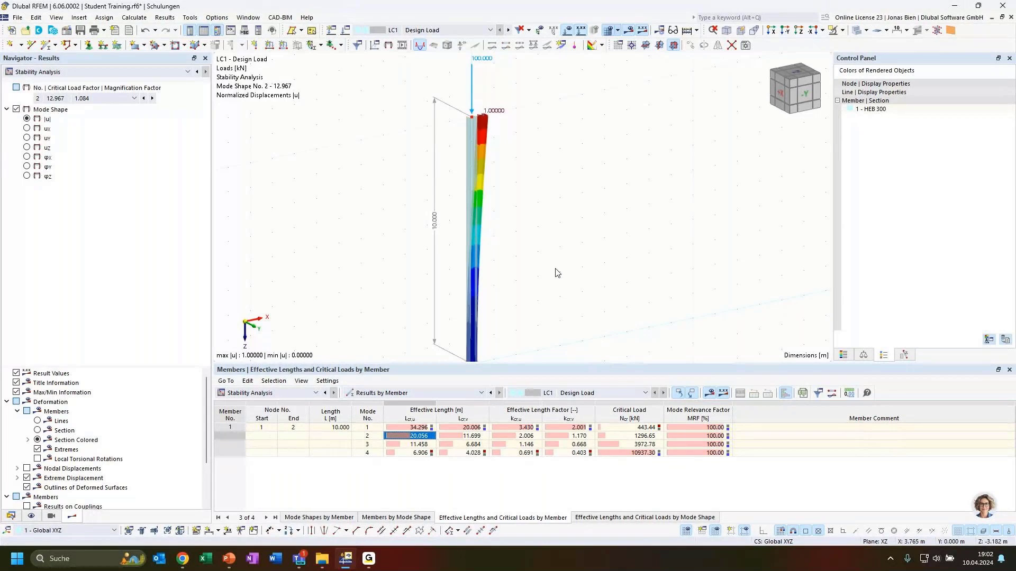
scroll(566, 309, "down", 2)
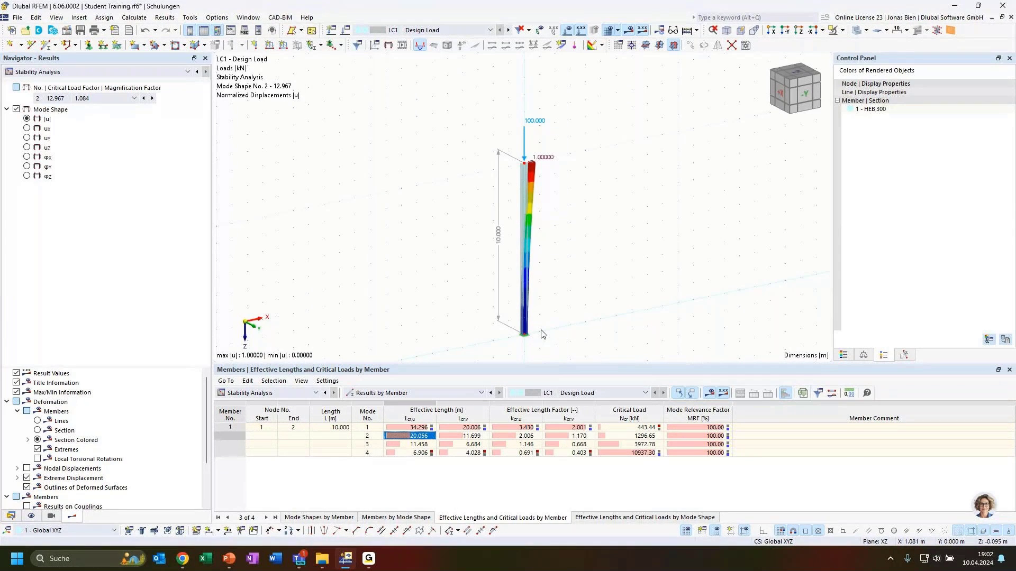
middle_click_drag(640, 290, 598, 290, "ctrl")
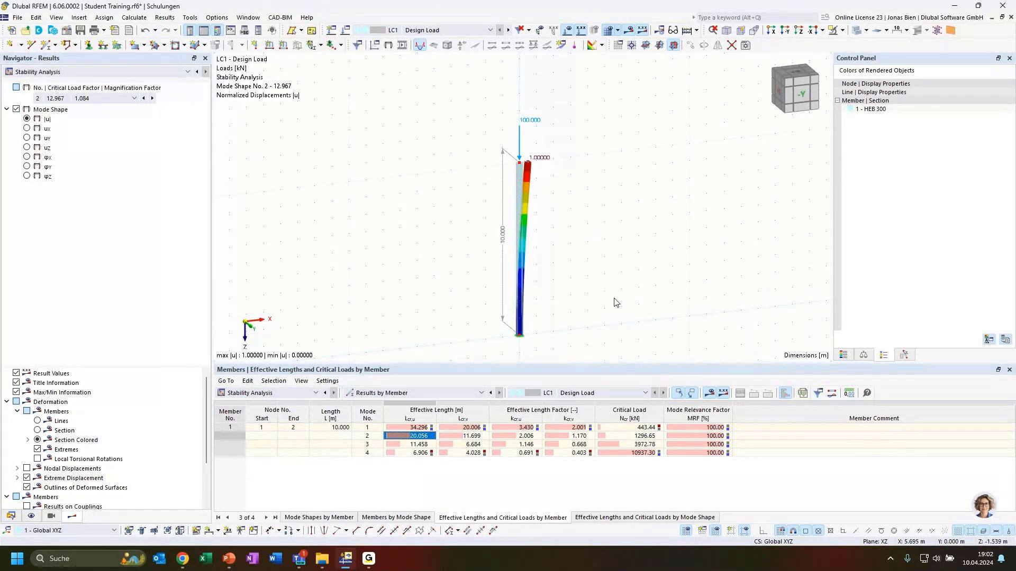
middle_click_drag(612, 299, 588, 306, "ctrl")
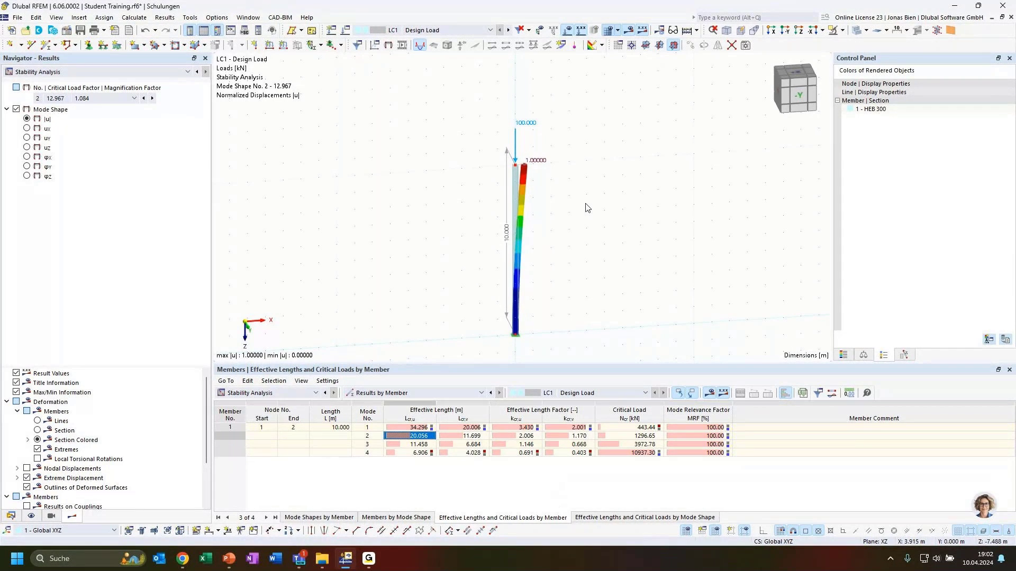
- Delete the column's length dimension and shorten the column by moving its top node to Z = -6 m
left_click_drag(598, 200, 577, 190)
key("Delete")
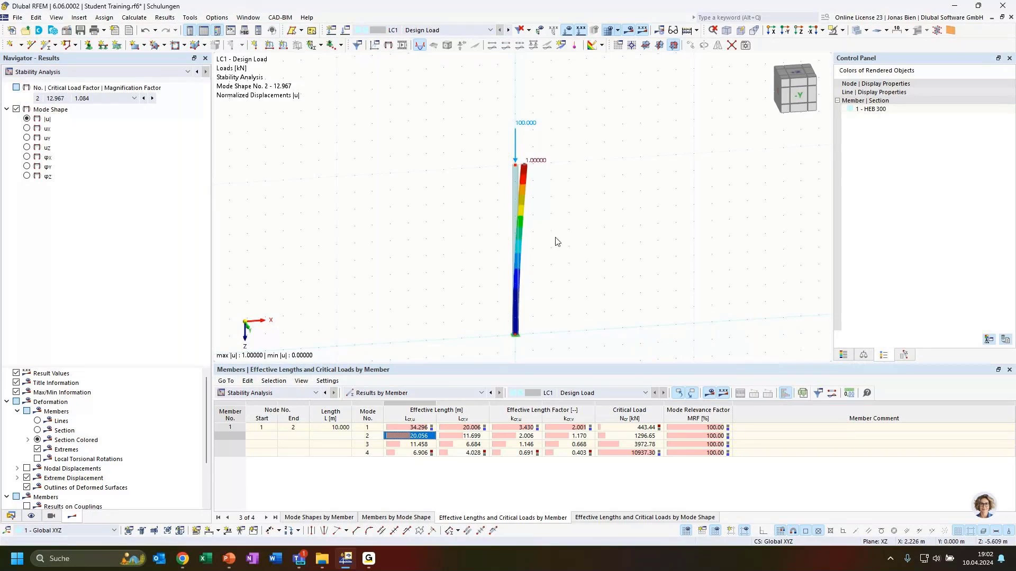
left_click(516, 167)
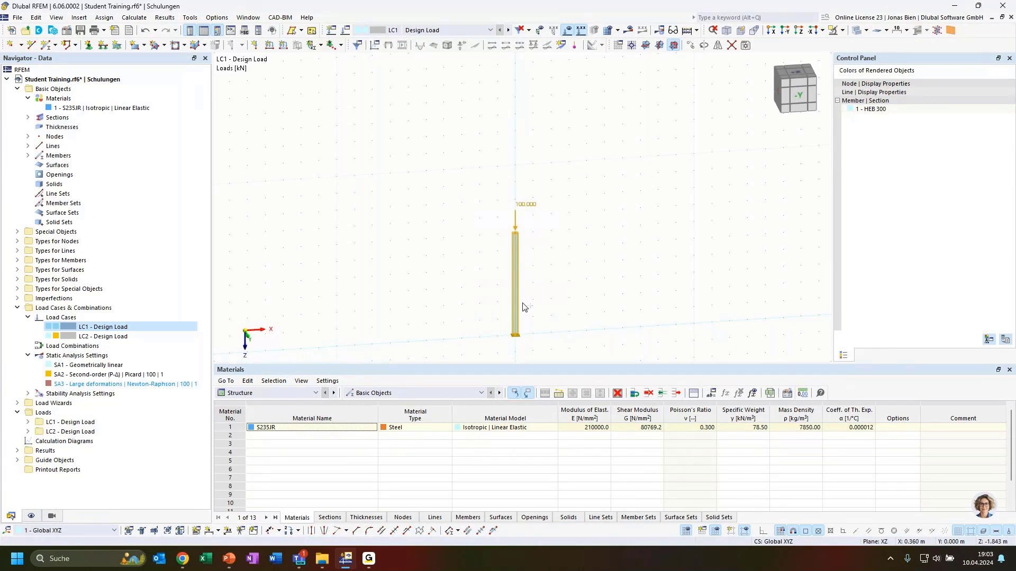
- Copy the column with its base support and nodal load 10 m along the X-axis
left_click(693, 323)
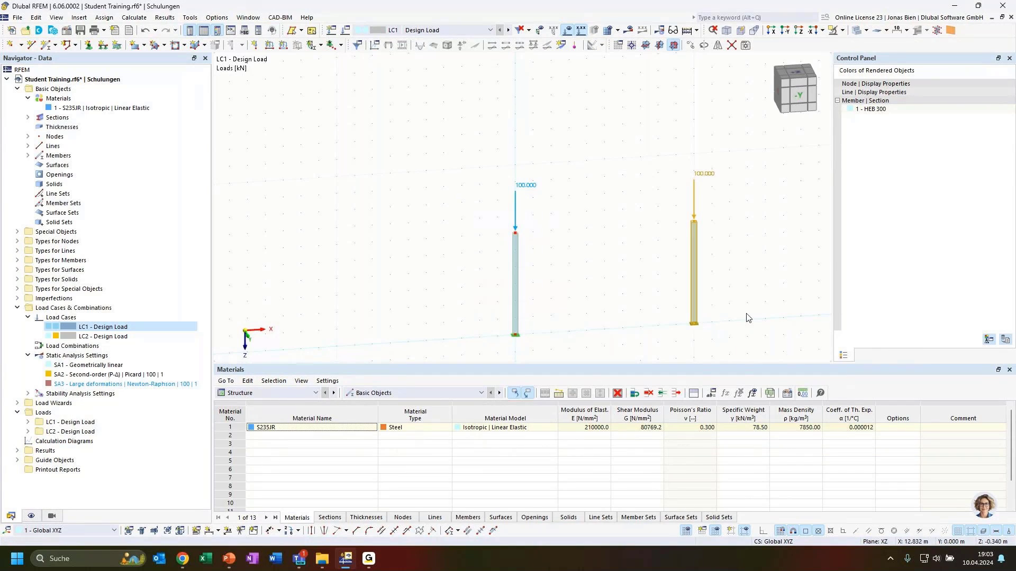
middle_click_drag(756, 299, 750, 289, "ctrl")
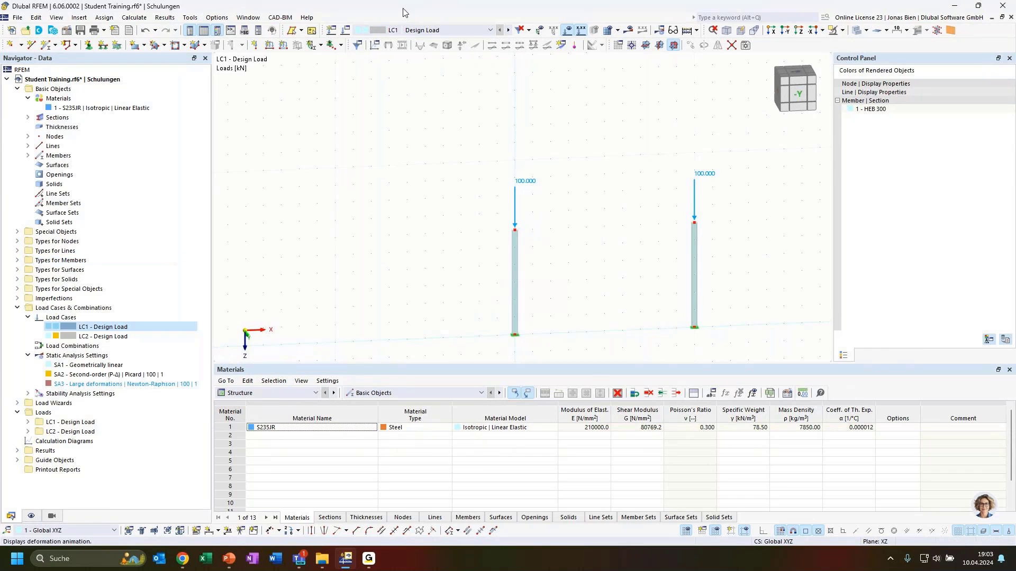
- Draw a single beam member connecting the top nodes of the two columns
left_click(46, 44)
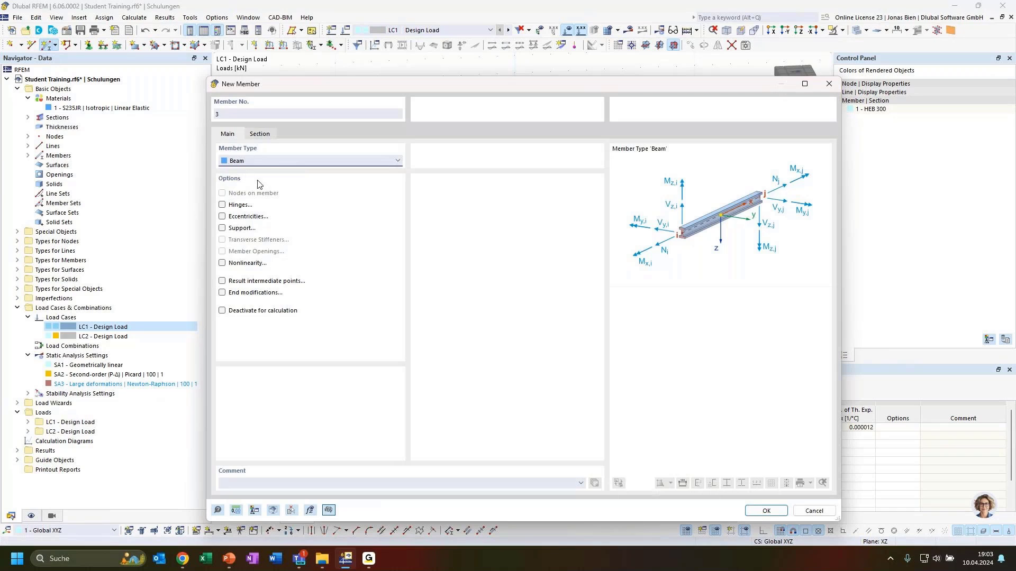
left_click(757, 510)
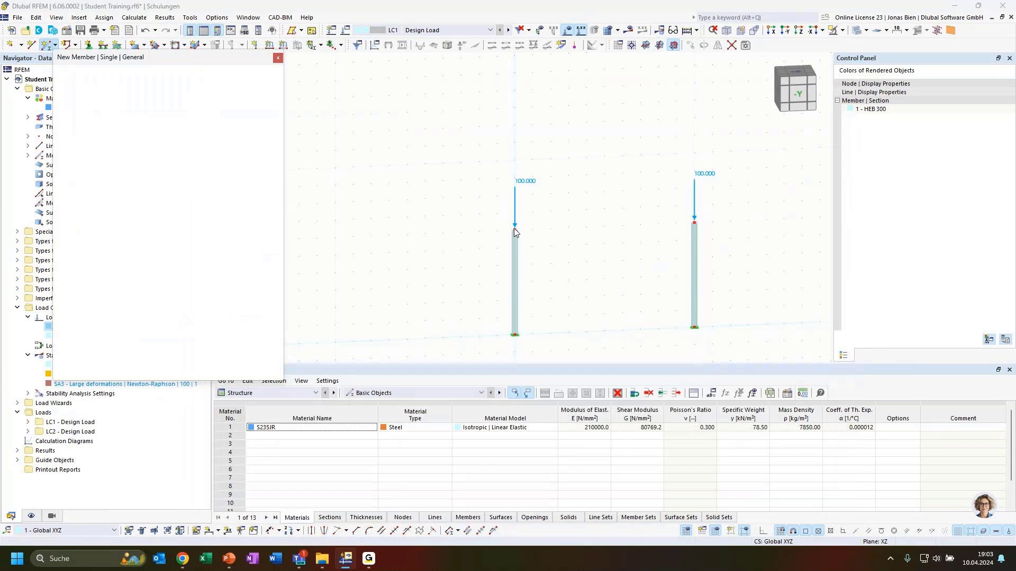
left_click(515, 229)
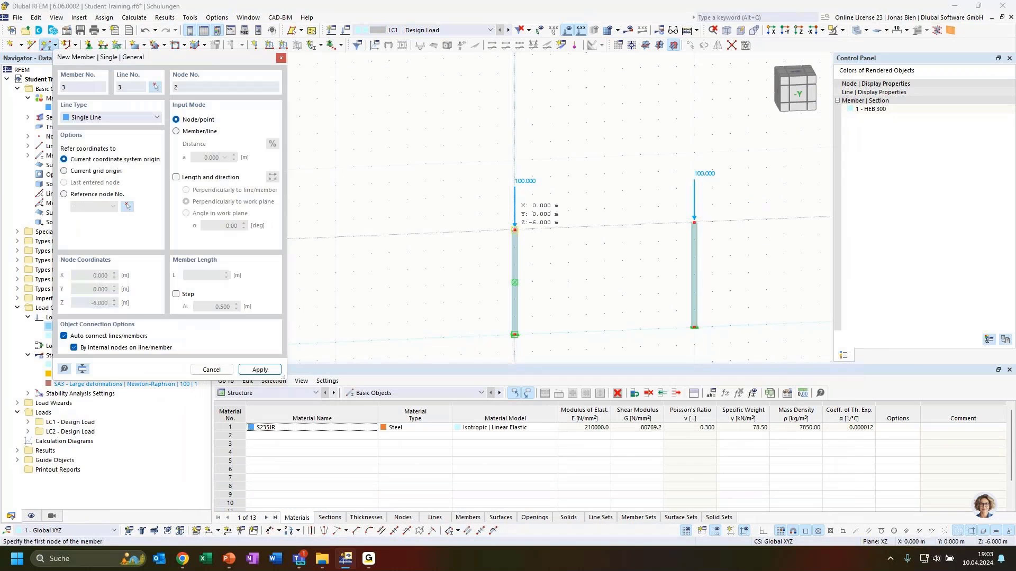
left_click(689, 221)
key("Escape")
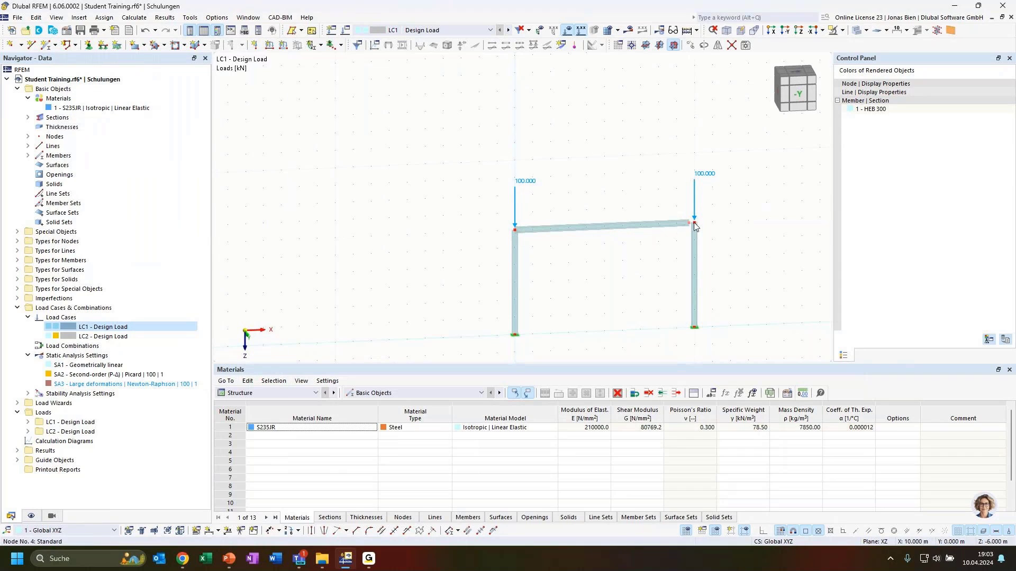
- Select the beam with its end nodes and loads and move it up so both columns are 10 m high
scroll(725, 265, "up", 3)
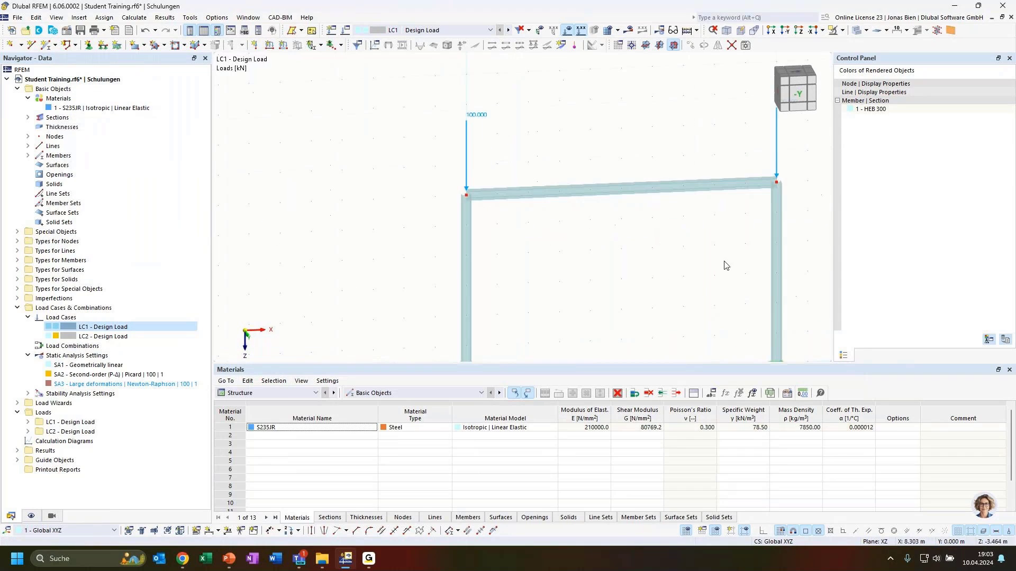
scroll(623, 261, "down", 3)
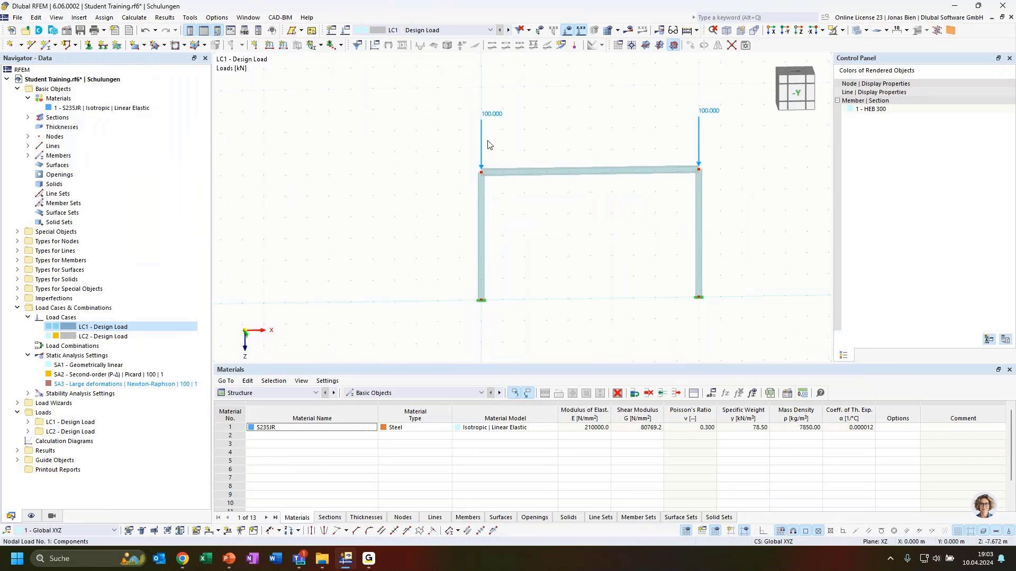
middle_click_drag(589, 242, 634, 260, "ctrl")
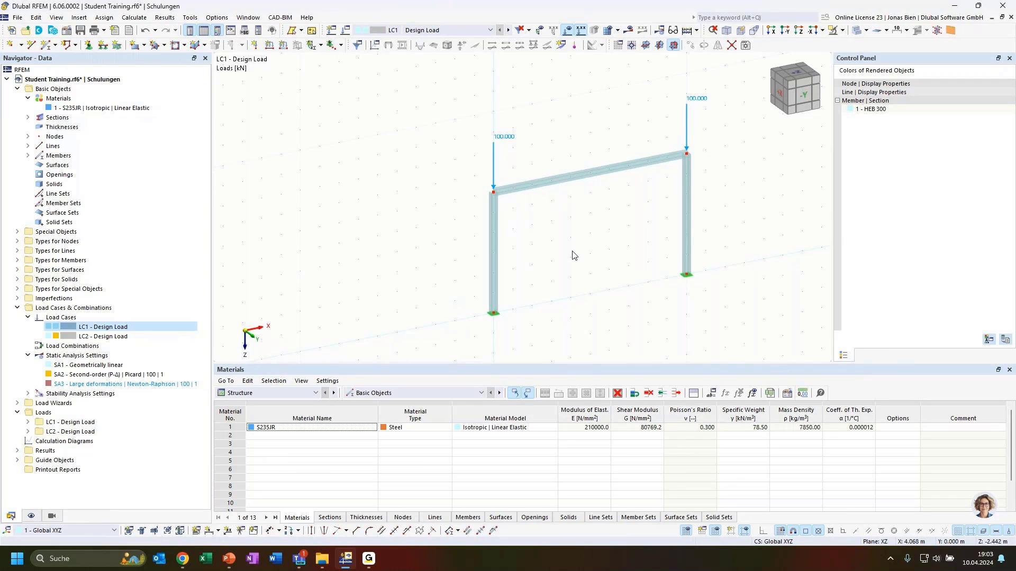
middle_click_drag(573, 256, 477, 303)
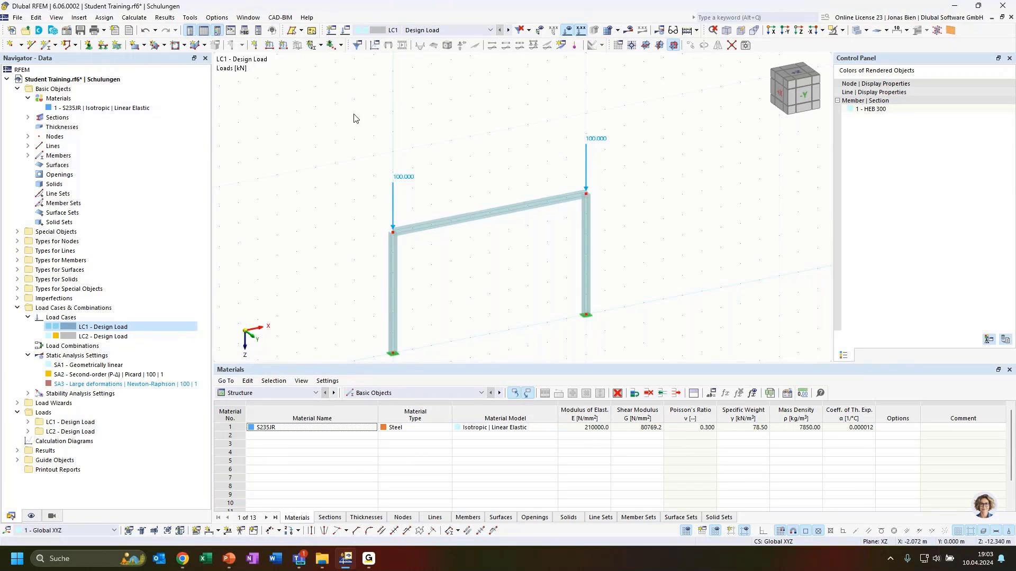
left_click_drag(353, 114, 624, 259)
left_click_drag(392, 232, 393, 153)
left_click(717, 232)
middle_click_drag(718, 233, 681, 243, "ctrl")
scroll(687, 228, "down", 1)
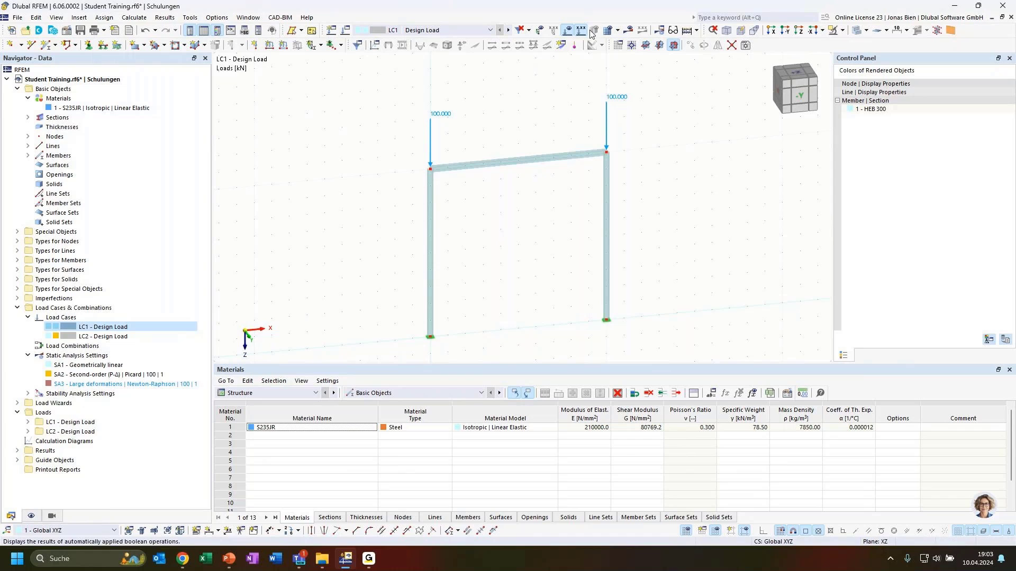
- Calculate the two-column frame and display its stability analysis results for LC1
left_click(629, 30)
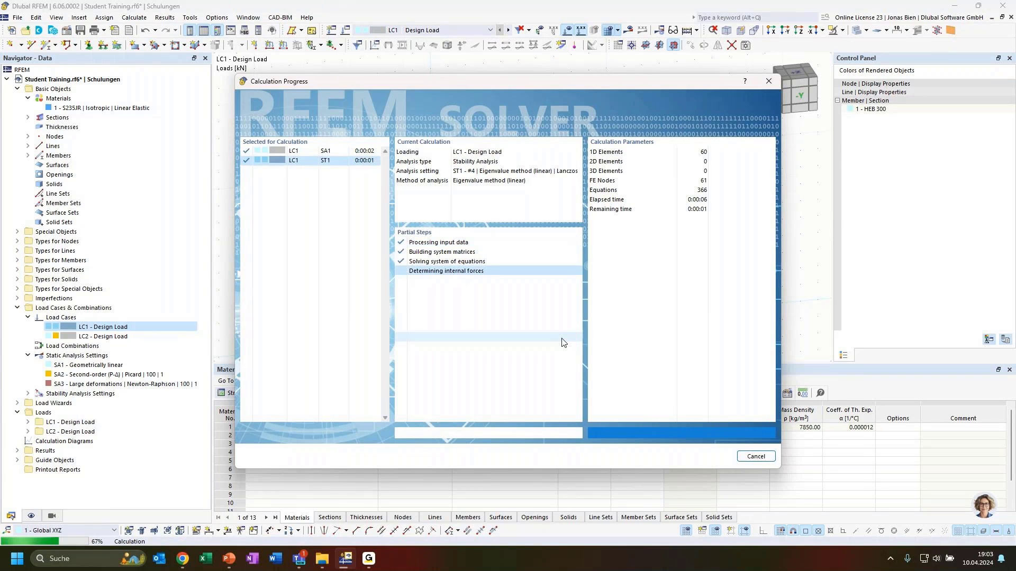
left_click(272, 393)
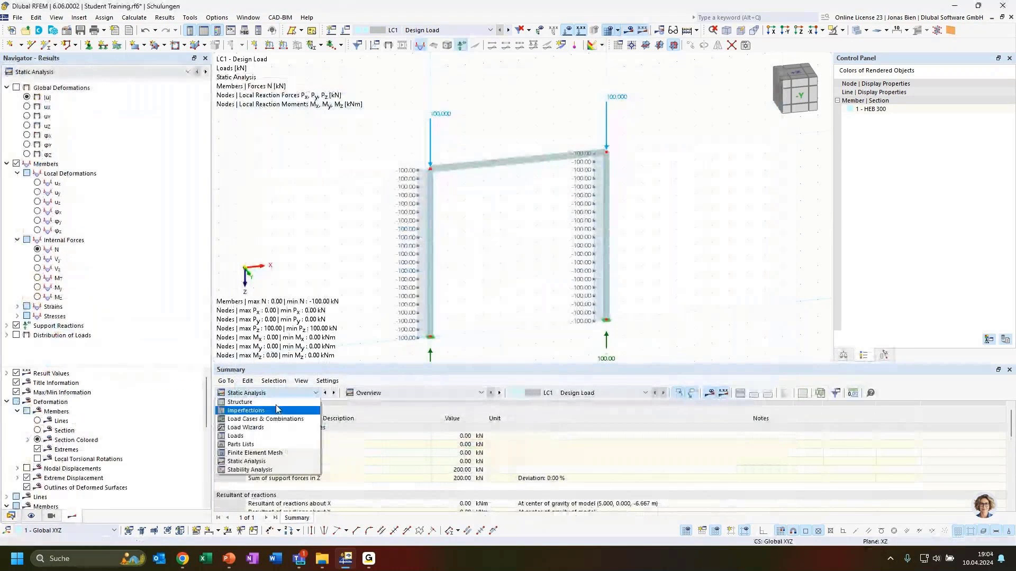
left_click(250, 470)
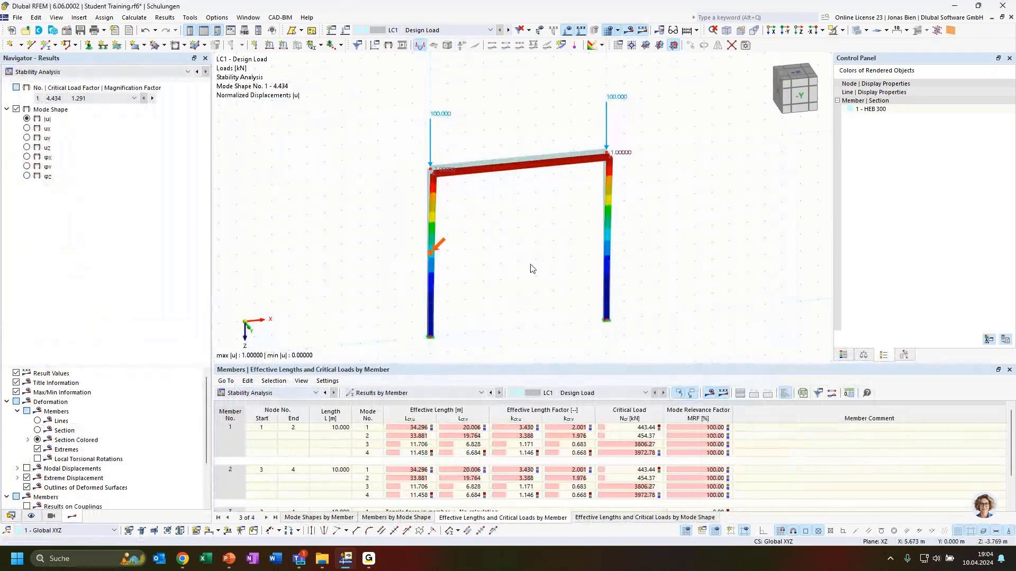
- Open the critical load factors of the stability analysis and examine mode shape 1 in and out of the frame plane
left_click(264, 393)
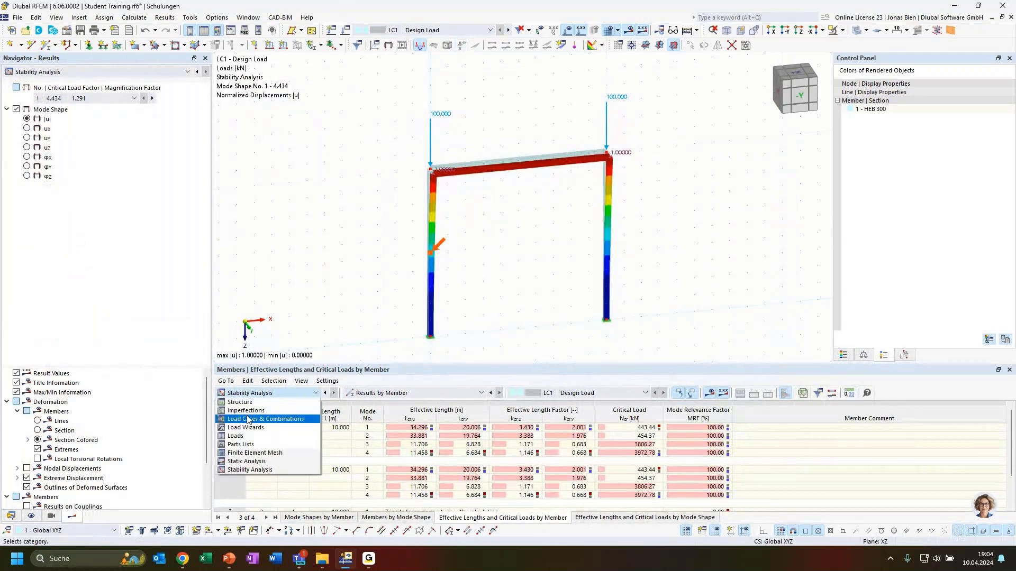
left_click(249, 470)
left_click(413, 393)
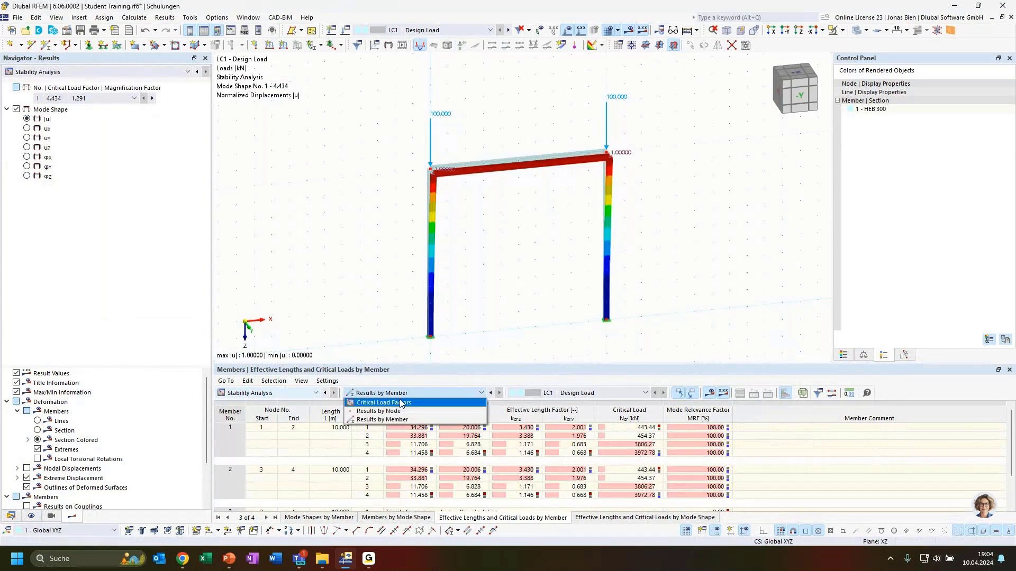
left_click(376, 402)
left_click(311, 427)
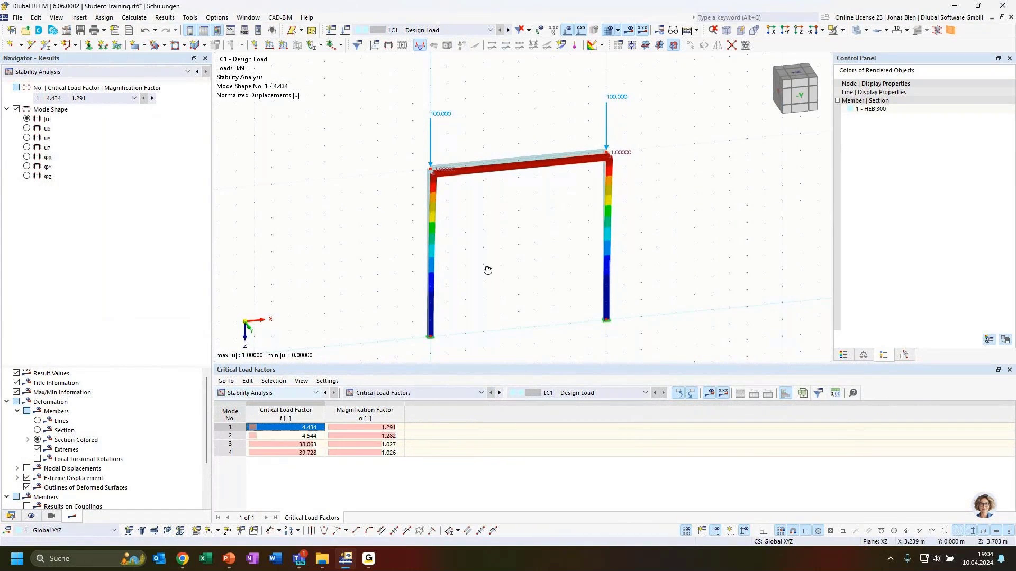
middle_click_drag(487, 272, 505, 274)
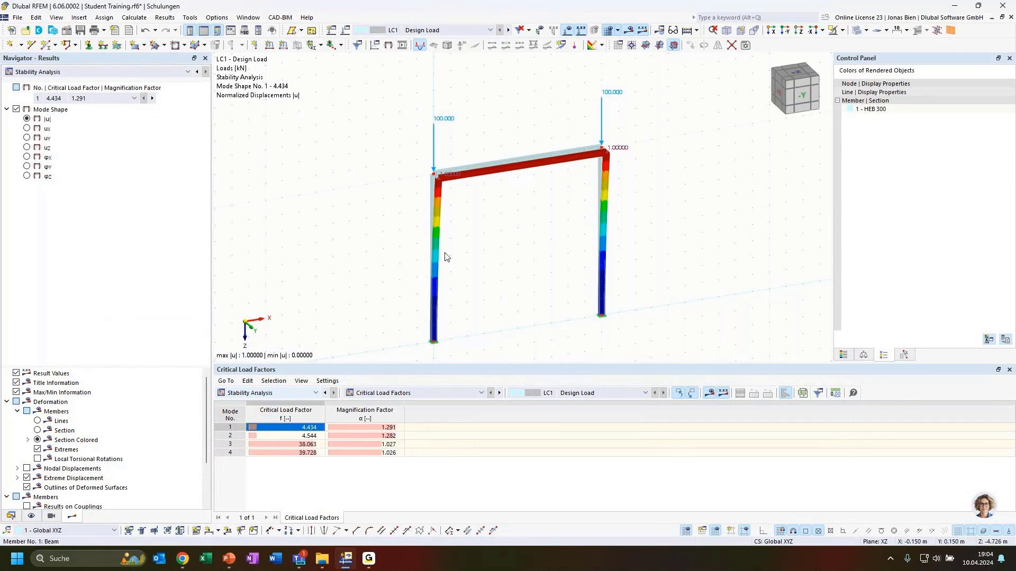
middle_click_drag(494, 245, 528, 168)
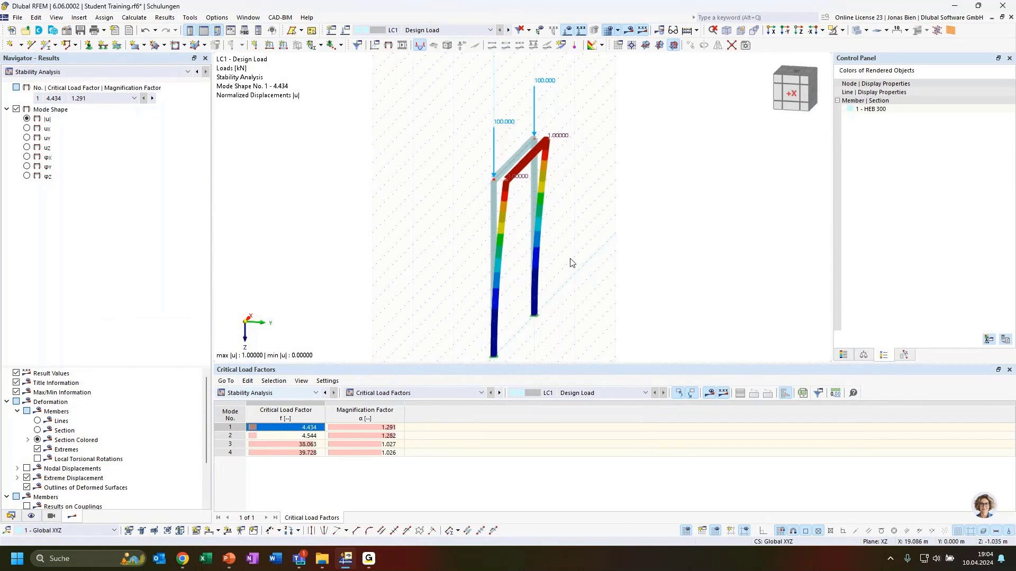
middle_click_drag(570, 259, 563, 274, "ctrl")
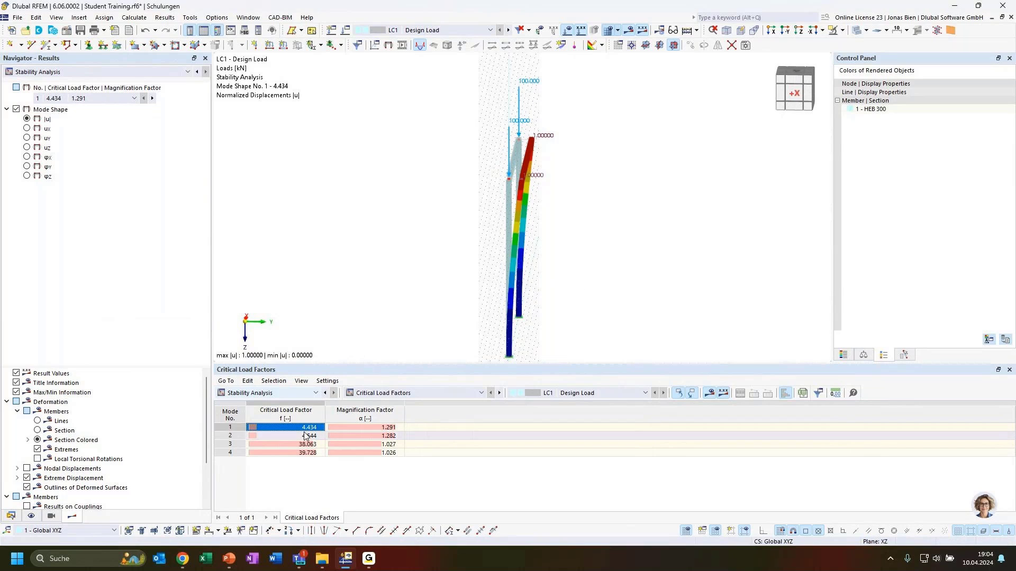
middle_click_drag(653, 284, 588, 274, "ctrl")
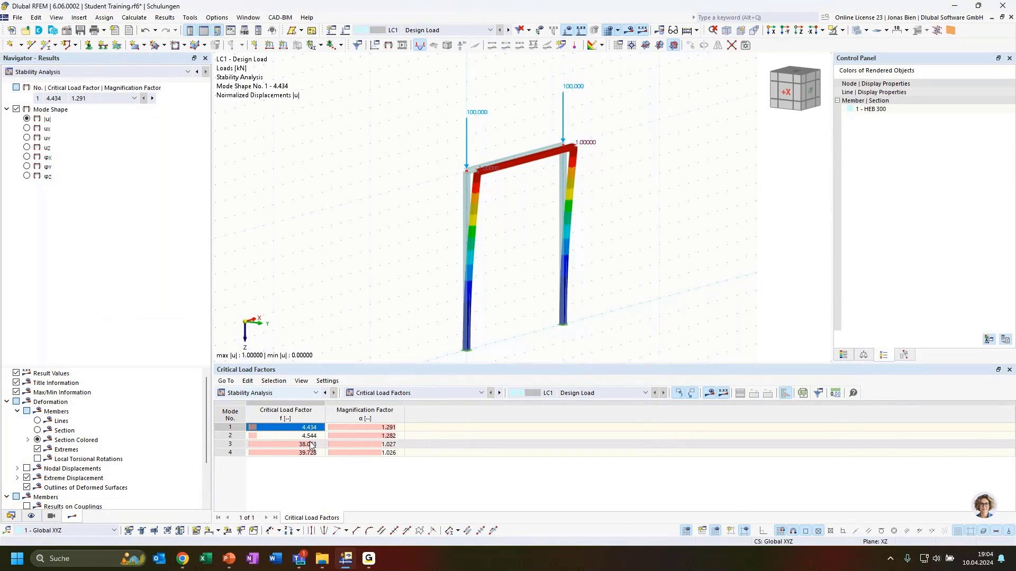
- Display mode shapes 2 and 3 from the critical load factors and compare how the frame buckles in each
left_click(296, 435)
middle_click_drag(609, 275, 657, 279, "ctrl")
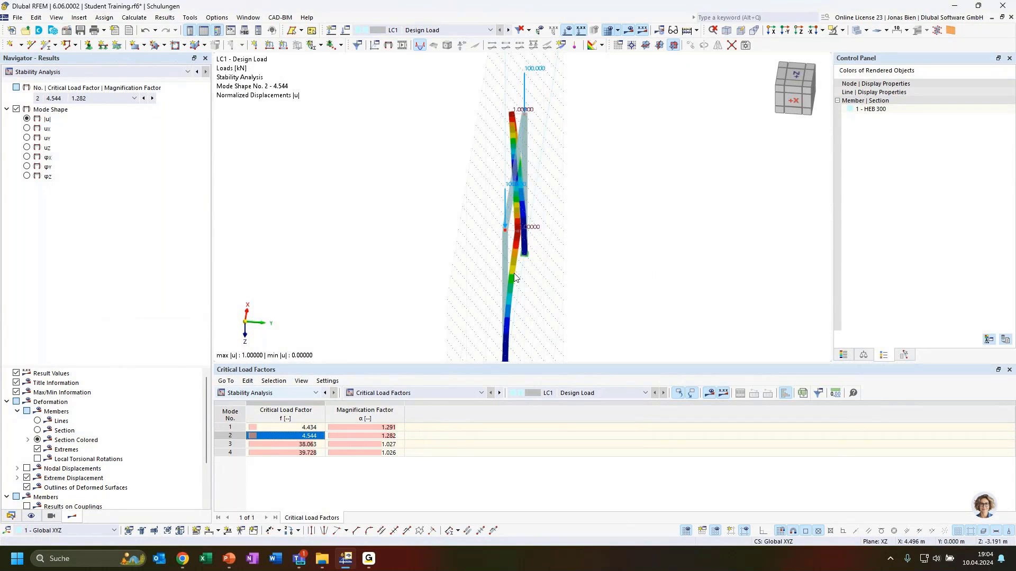
middle_click_drag(603, 288, 574, 283, "ctrl")
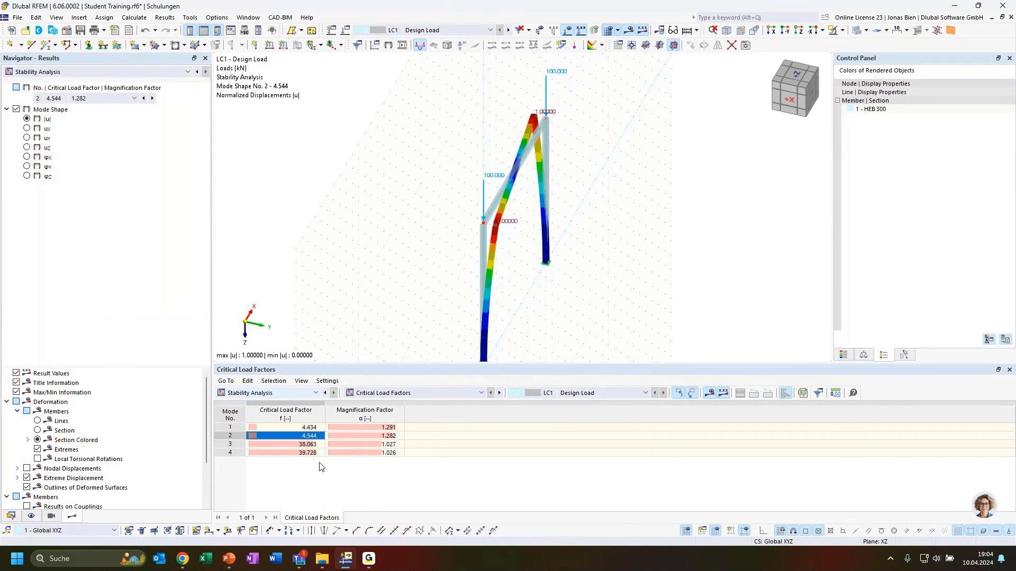
left_click(317, 445)
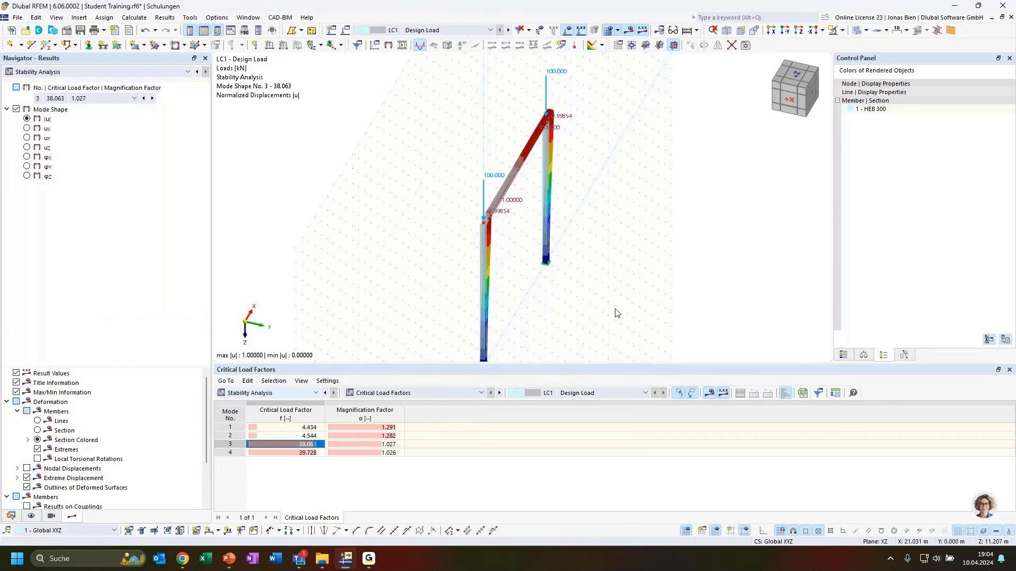
middle_click_drag(610, 335, 464, 239, "ctrl")
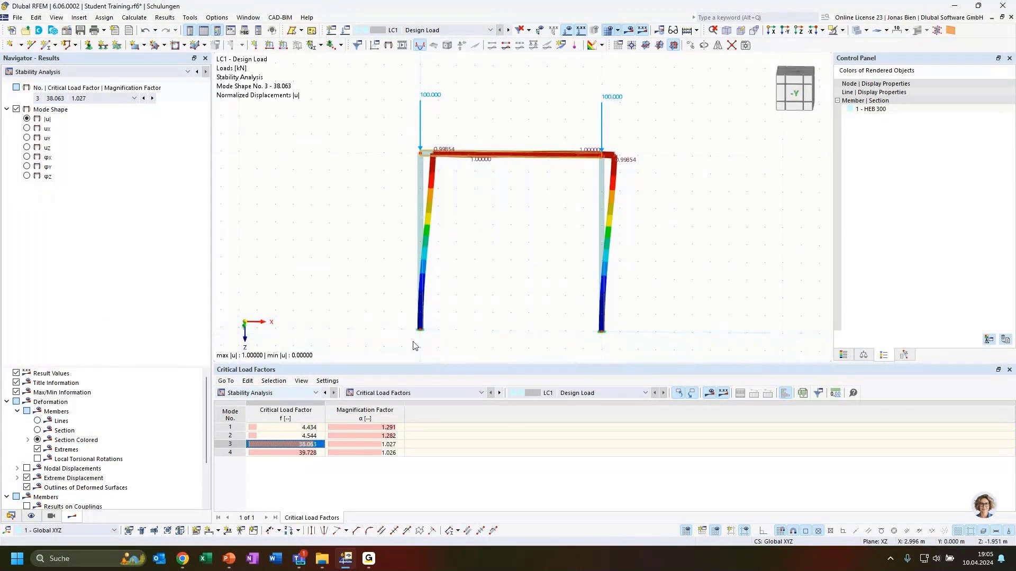
- Open the stability results by member and examine the effective lengths and length factors of member 1, focusing on mode 3
left_click(399, 392)
left_click(399, 420)
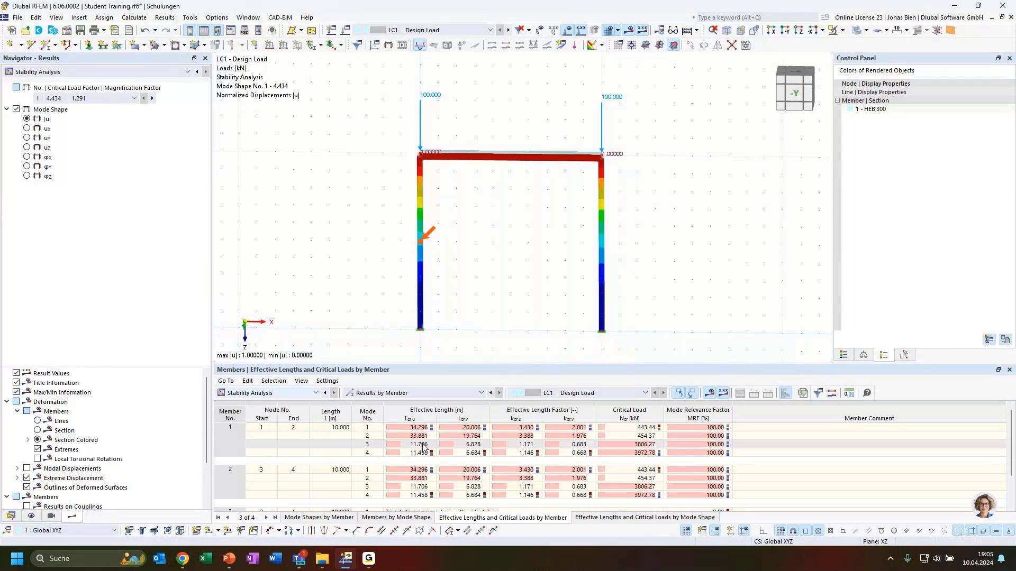
left_click(421, 446)
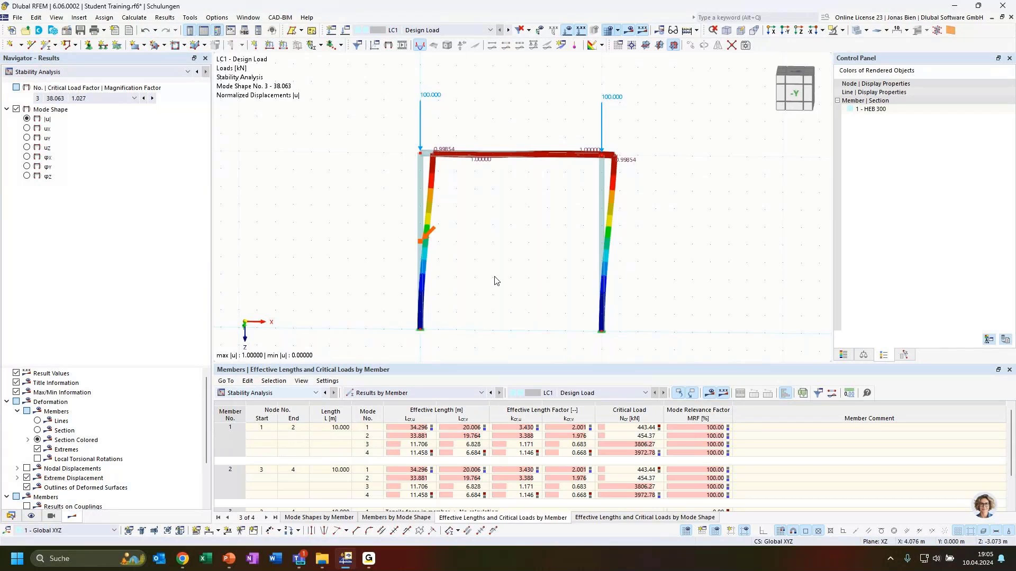
left_click(416, 428)
left_click(439, 434)
left_click(372, 447)
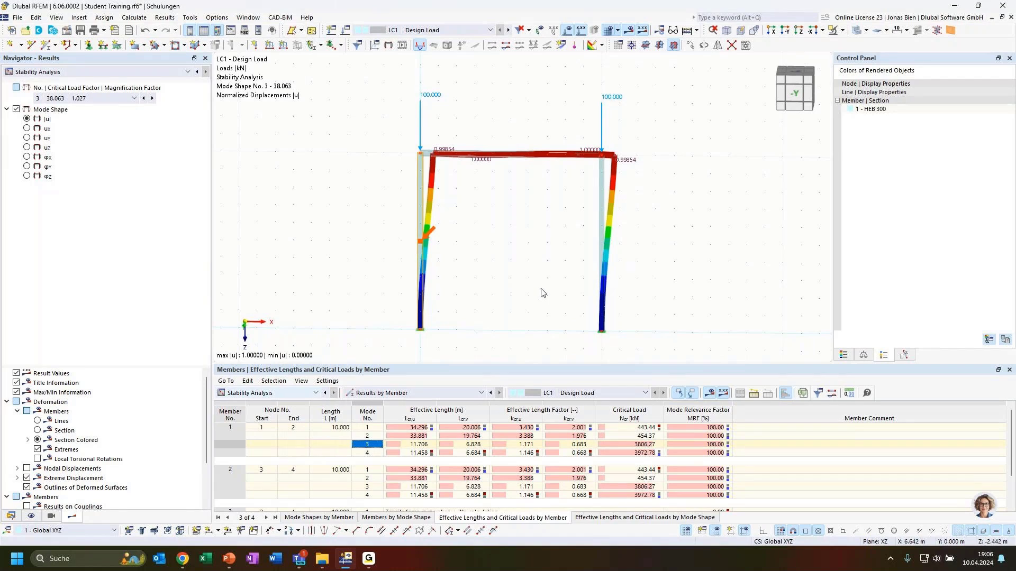
left_click(517, 445)
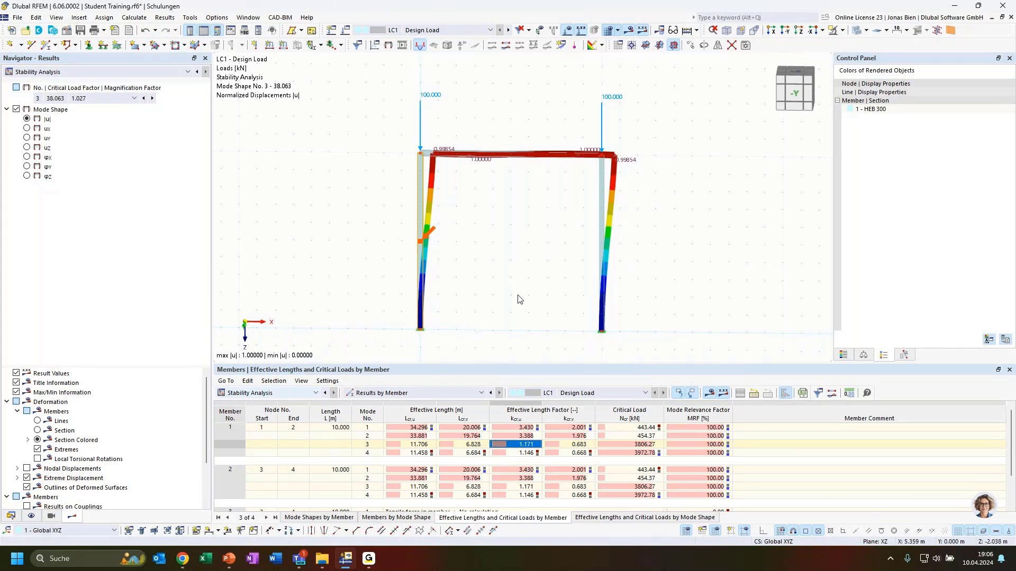
middle_click_drag(481, 258, 531, 270, "ctrl")
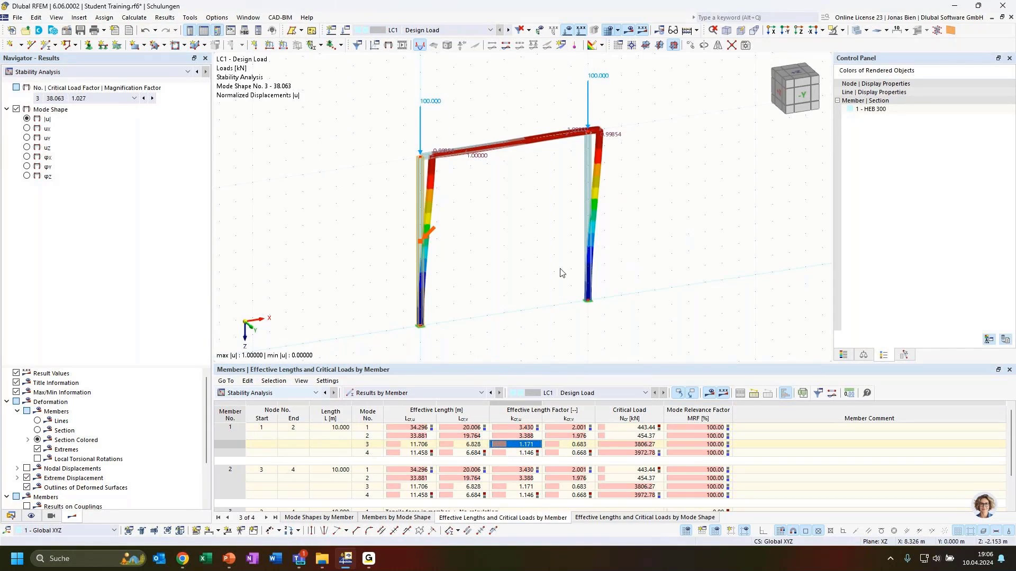
middle_click_drag(517, 309, 483, 289, "ctrl")
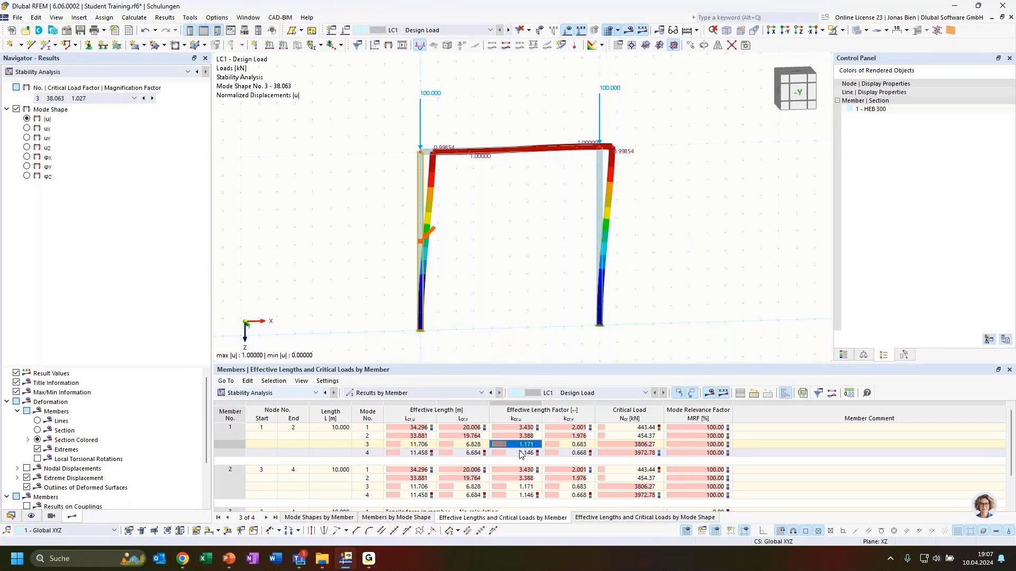
- Switch to the presentation to review the fixed frame mode shapes slide, and return to the frame model in RFEM
key("alt+Tab")
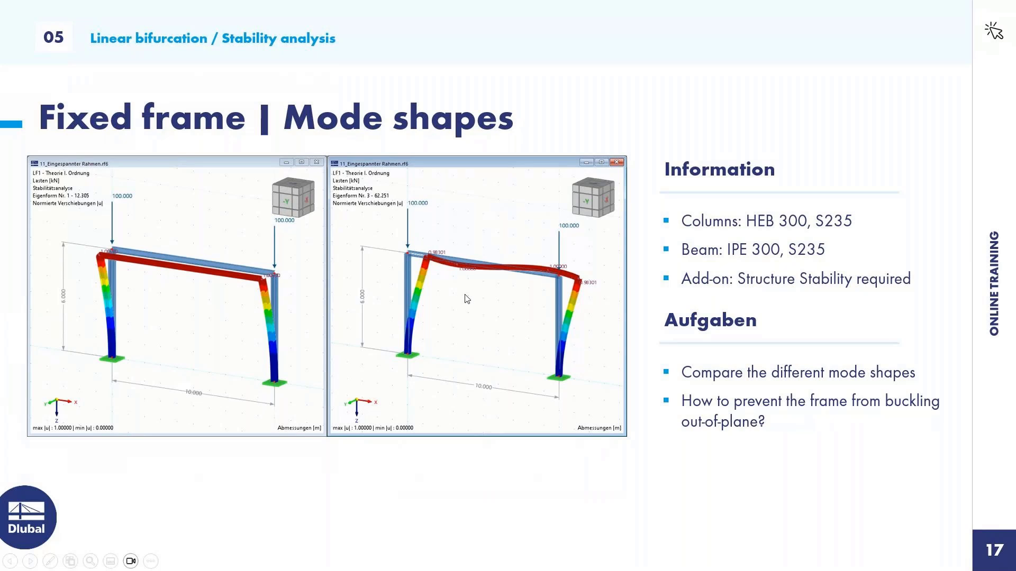
key("alt+Tab")
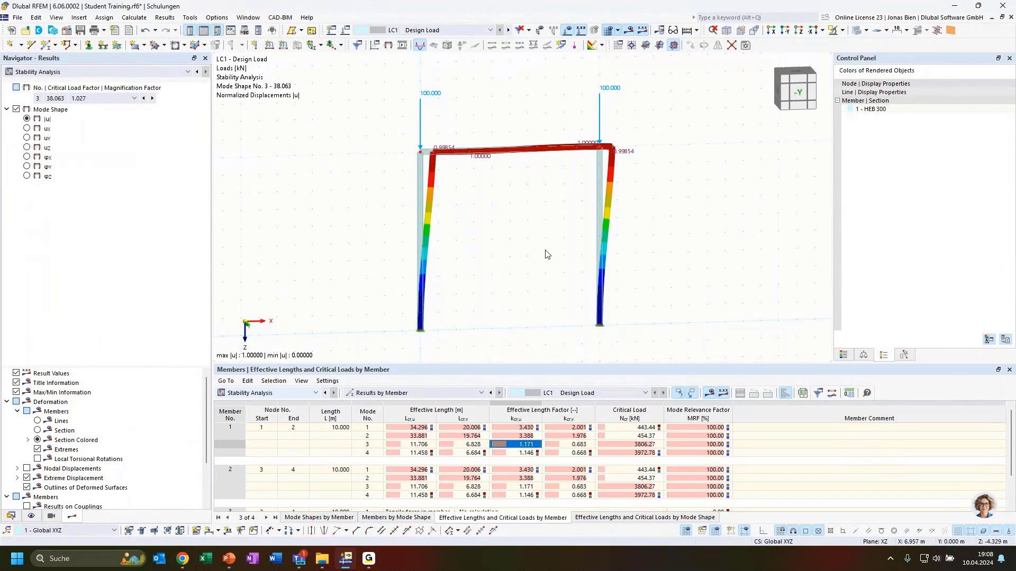
mouse_move(546, 252)
middle_mouse_down("ctrl")
mouse_move(573, 254)
mouse_move(577, 264)
mouse_move(560, 260)
middle_mouse_up("ctrl")
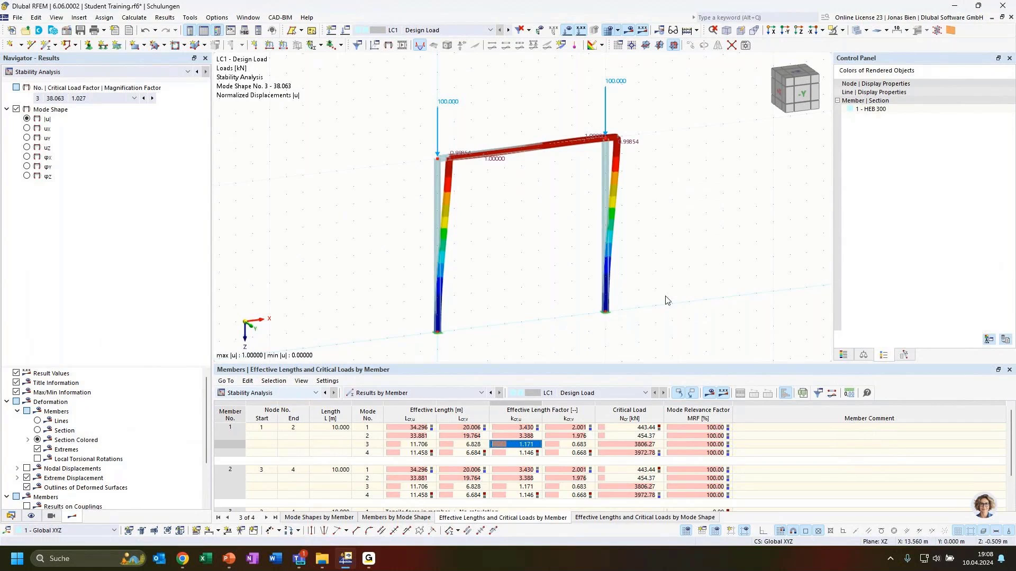
- Switch to the PowerPoint slideshow and advance past the questions slide to the further information slide
left_click(229, 560)
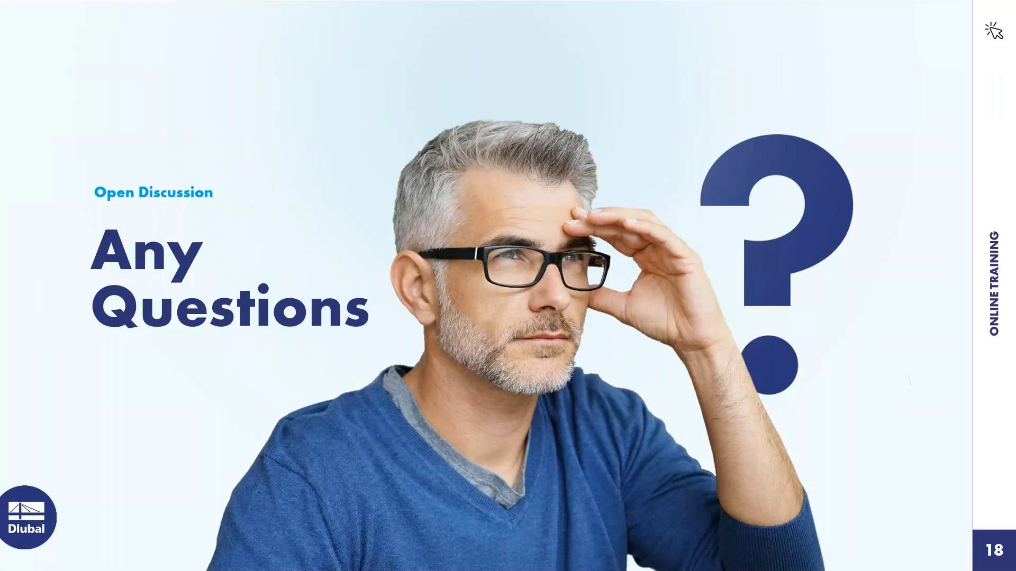
left_click(630, 325)
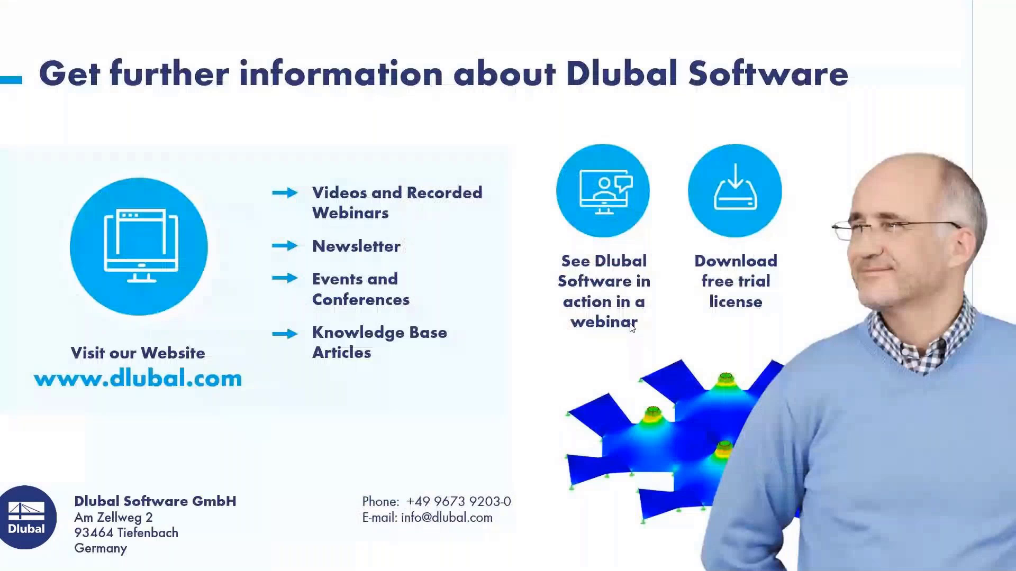